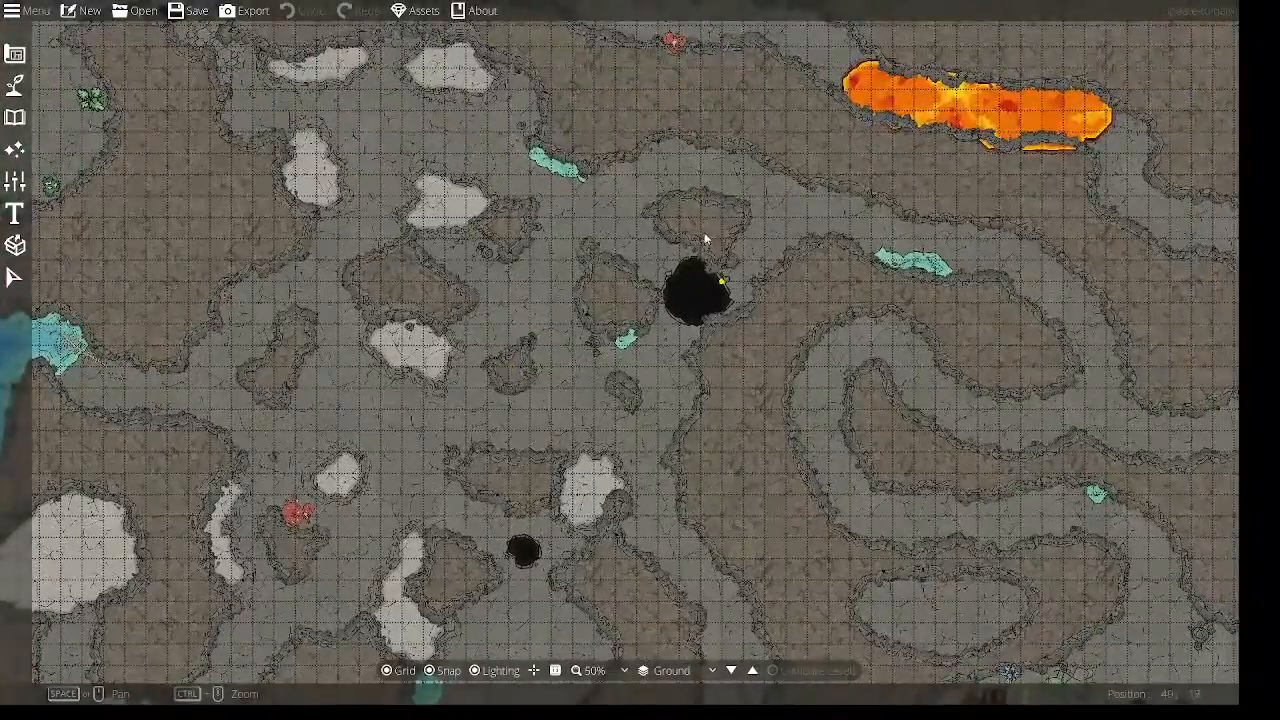
Look over the cave map from the lava stream across the central caverns to the southwestern chambers.
left_click_drag(677, 255, 440, 321)
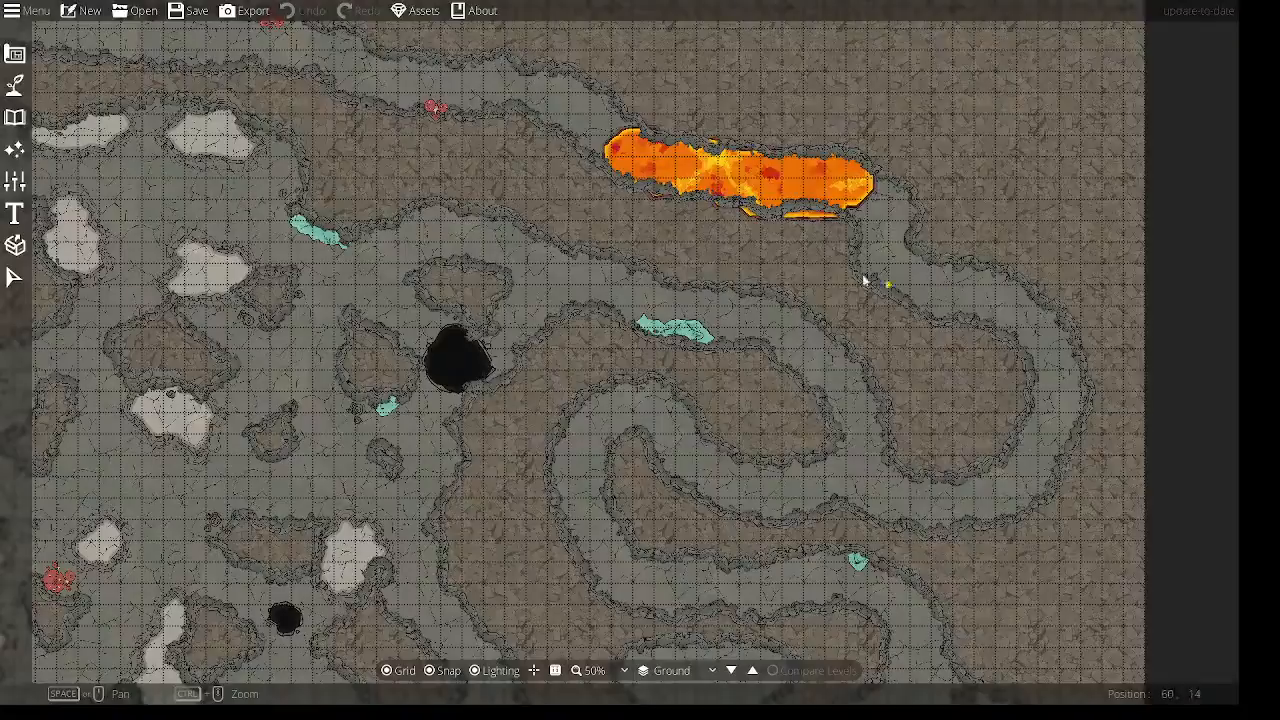
left_click_drag(503, 178, 770, 124)
left_click_drag(777, 262, 445, 105)
left_click_drag(410, 306, 892, 302)
left_click_drag(568, 427, 711, 263)
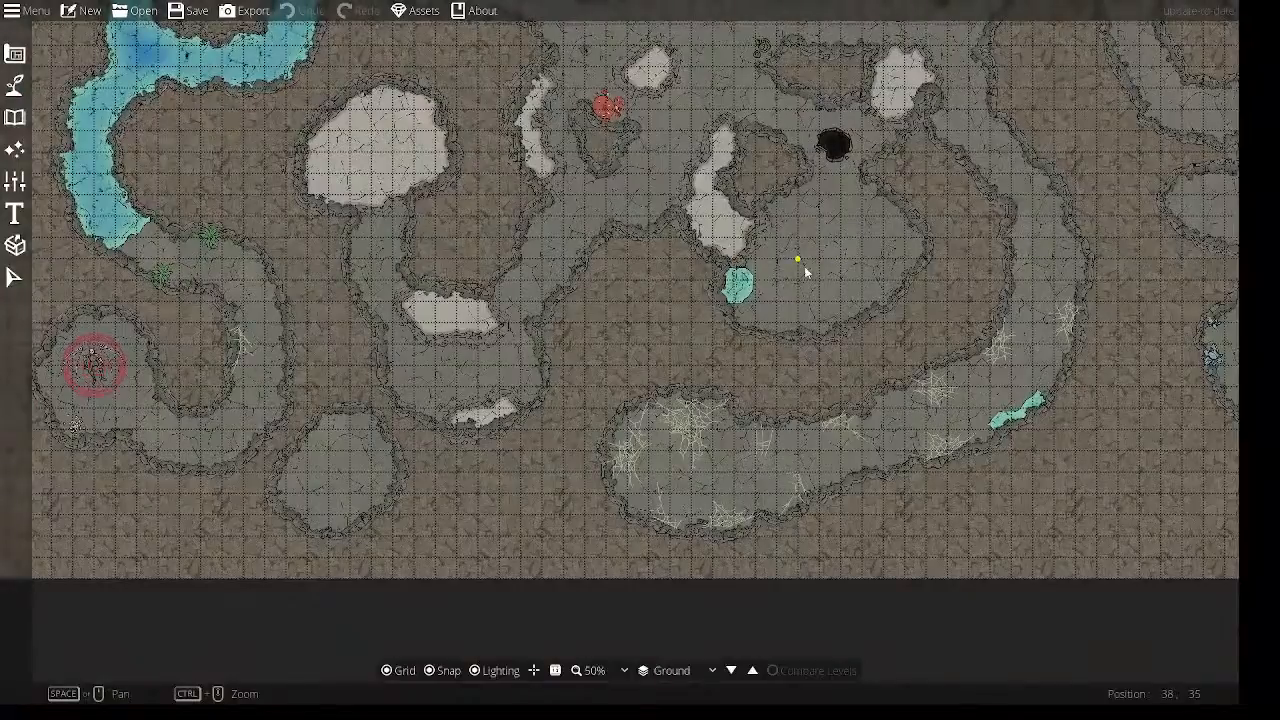
left_click_drag(502, 244, 640, 475)
left_click_drag(546, 397, 566, 184)
left_click_drag(479, 194, 618, 190)
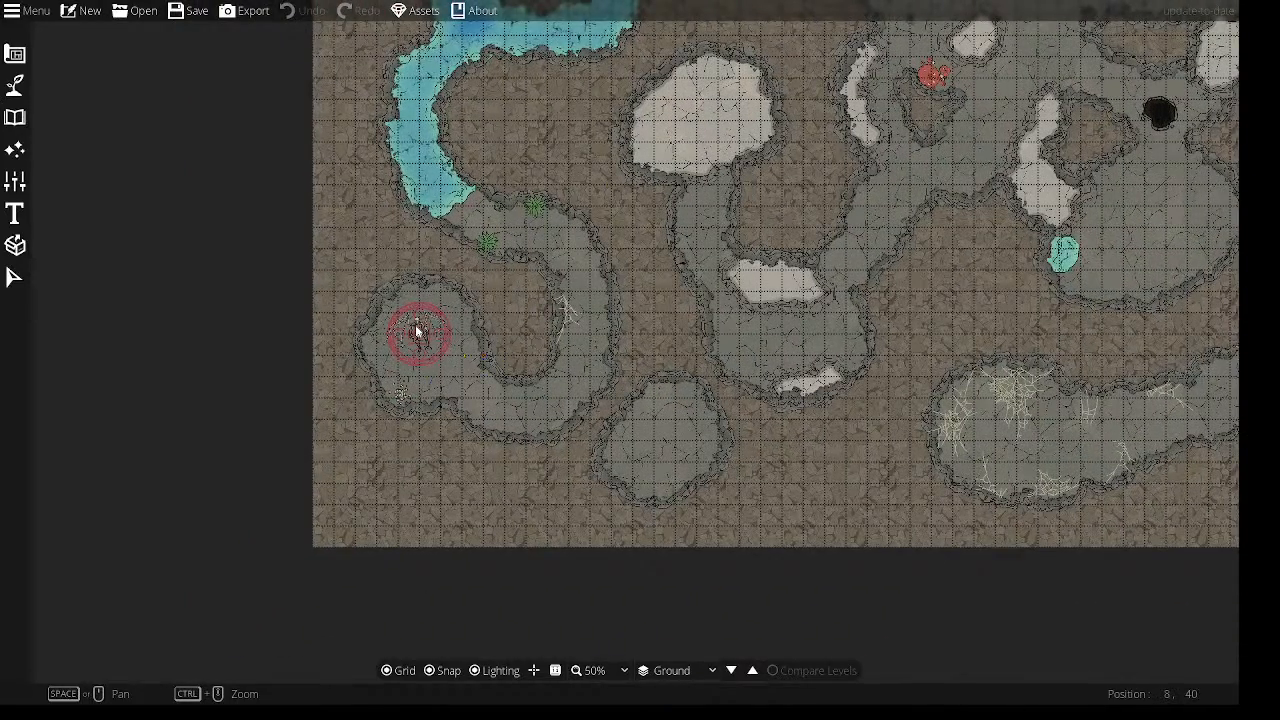
Examine the winged skeleton on the red ritual circle and the tunnels around its chamber up close.
scroll(418, 330, "up", 6)
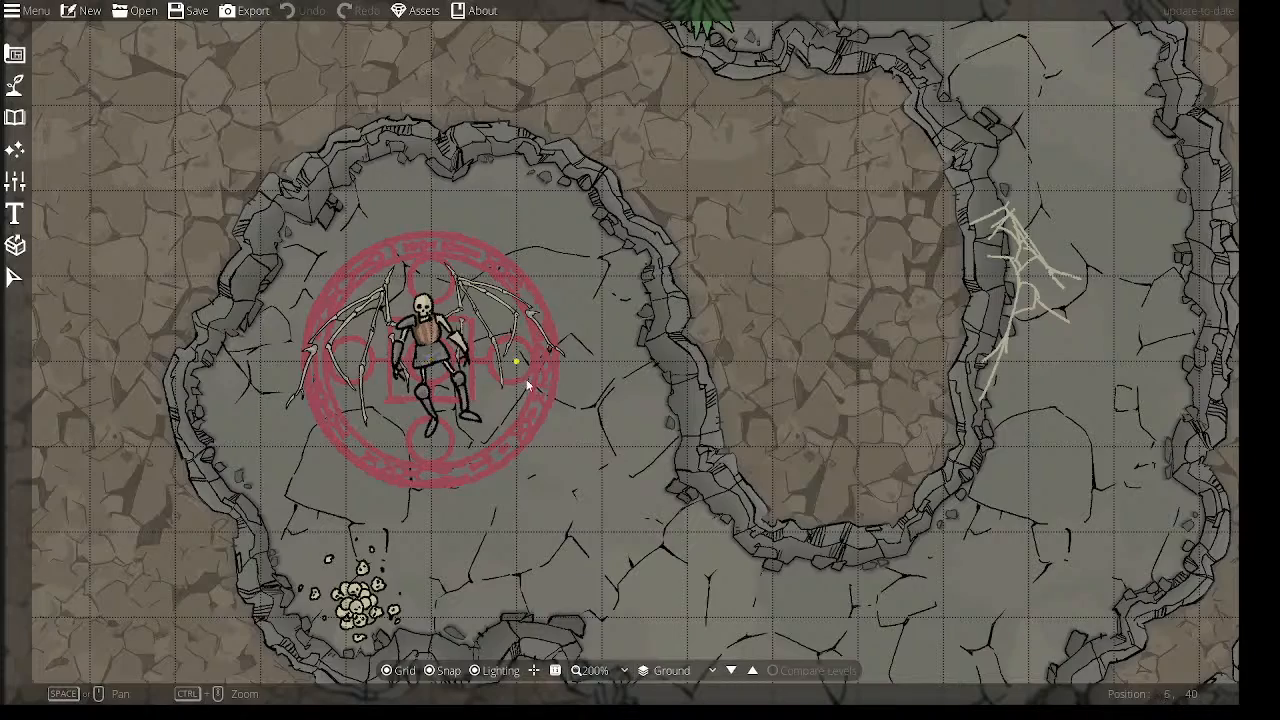
left_click_drag(745, 243, 223, 524)
left_click_drag(334, 196, 500, 143)
left_click_drag(745, 468, 691, 281)
scroll(640, 260, "down", 3)
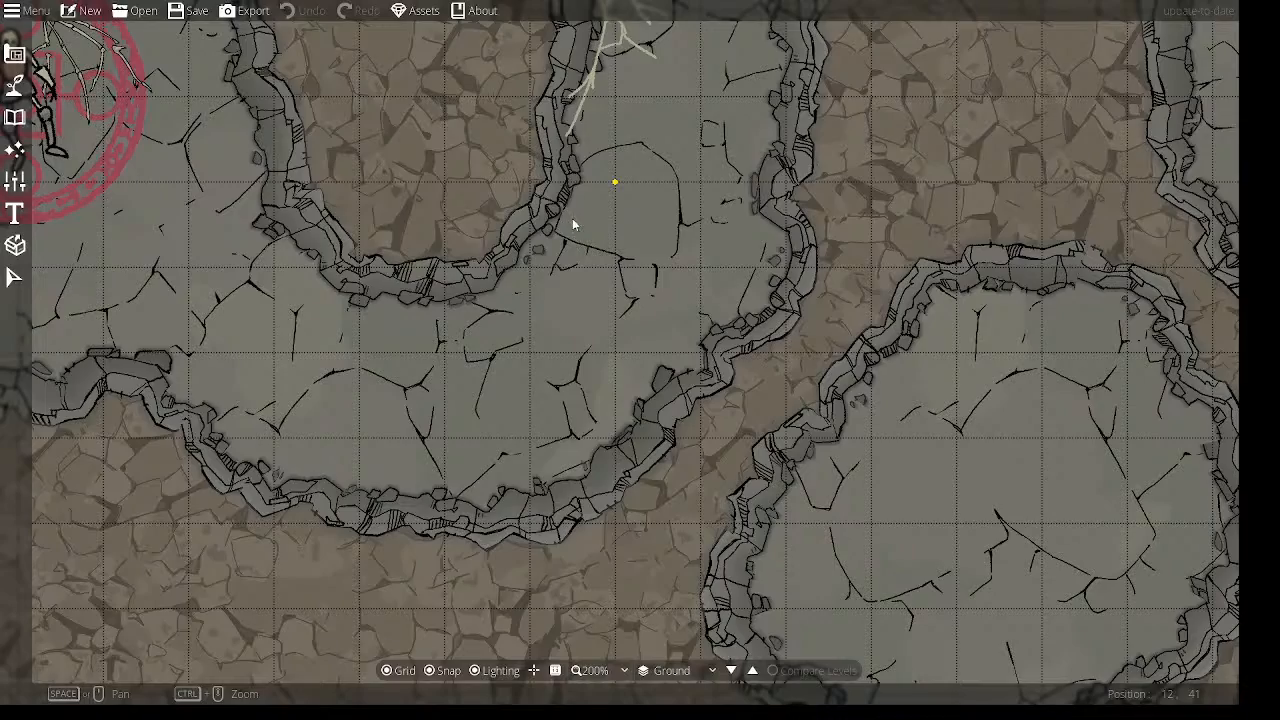
scroll(571, 208, "down", 2)
scroll(570, 206, "down", 1)
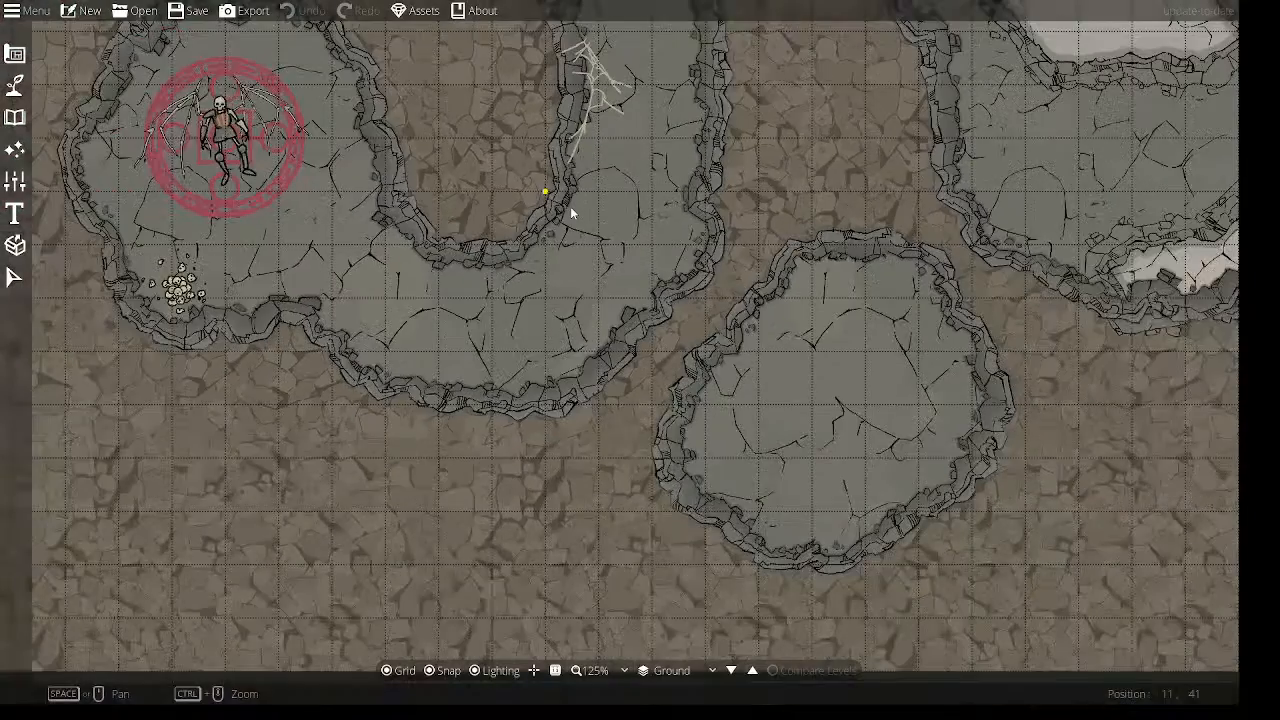
scroll(545, 200, "up", 3)
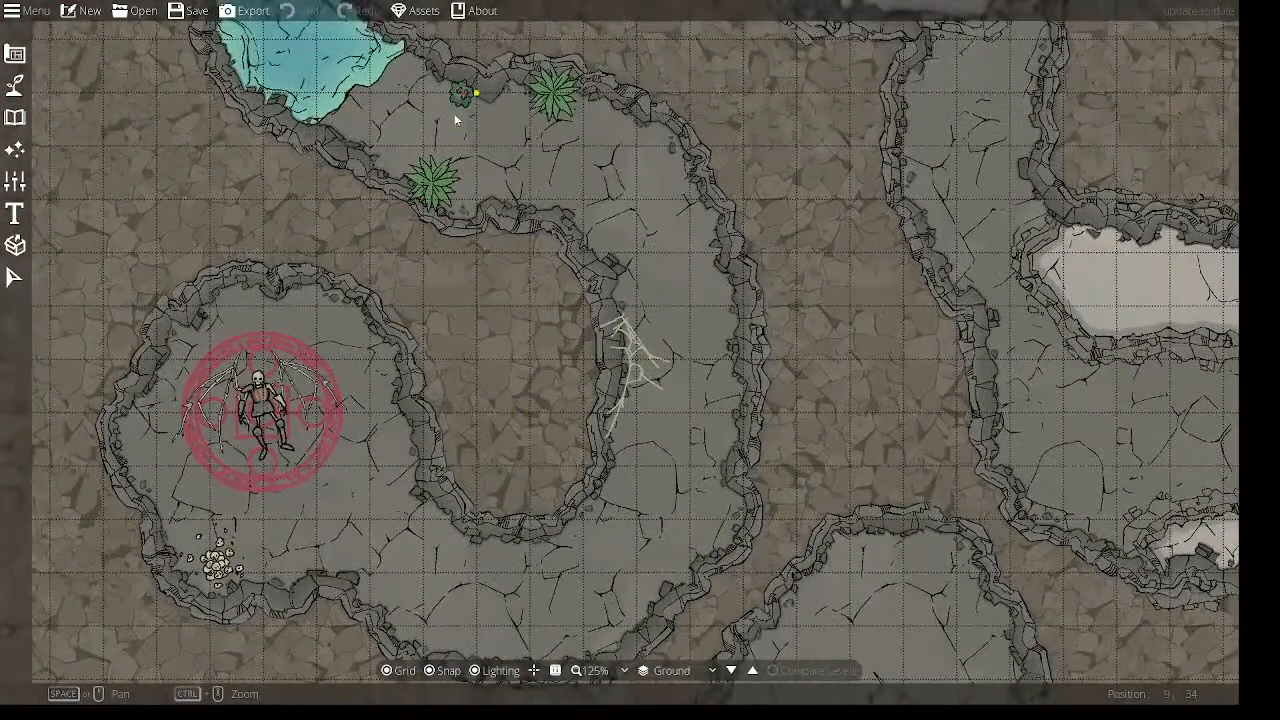
Examine the flooded ring-shaped tunnel, the fish skeleton at its end and the caverns and building to the east.
left_click_drag(532, 497, 522, 604)
left_click_drag(520, 205, 634, 604)
left_click_drag(660, 112, 520, 510)
mouse_move(622, 223)
left_mouse_down()
mouse_move(417, 203)
mouse_move(651, 100)
mouse_move(634, 222)
left_mouse_up()
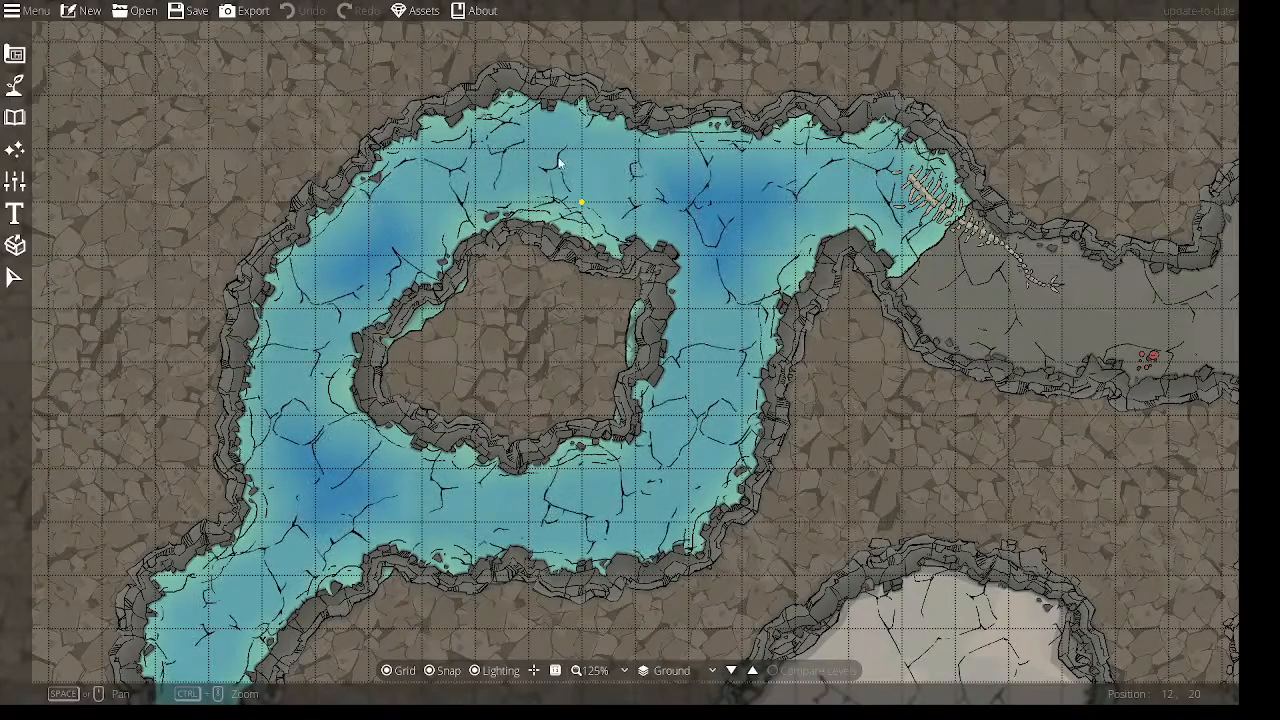
left_click_drag(1061, 141, 1001, 137)
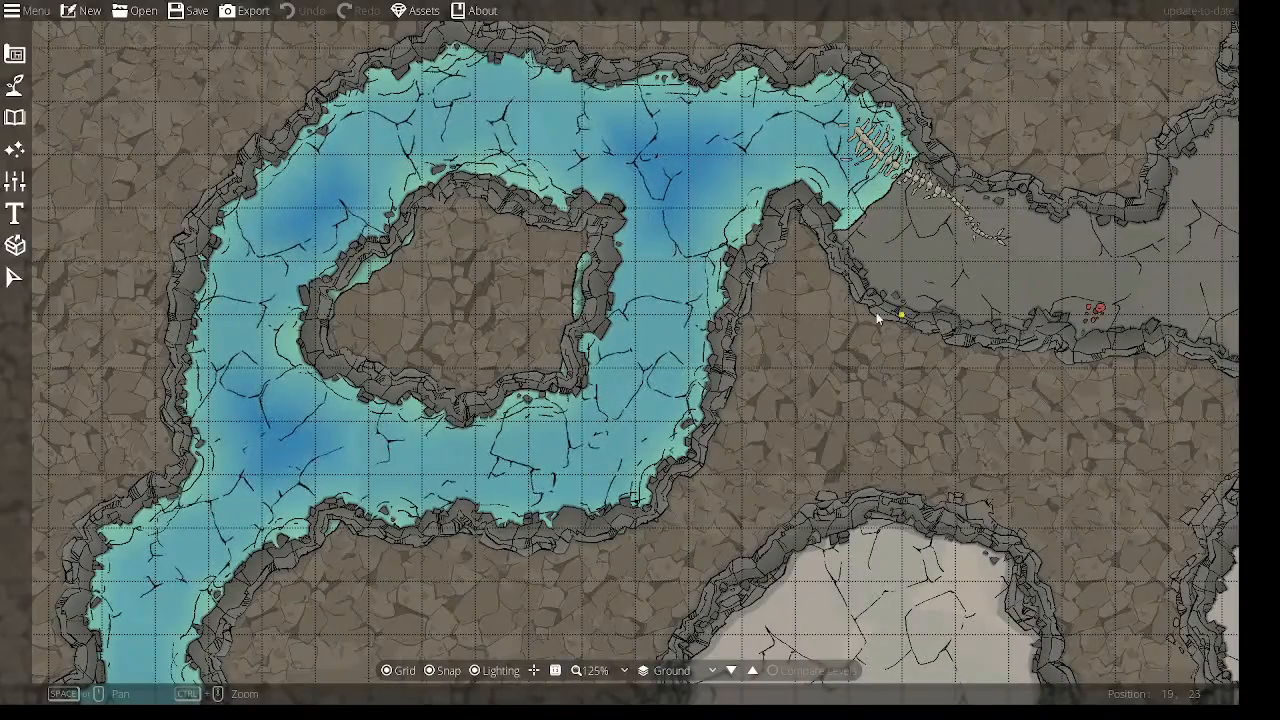
left_click_drag(1138, 193, 513, 451)
left_click_drag(849, 266, 535, 497)
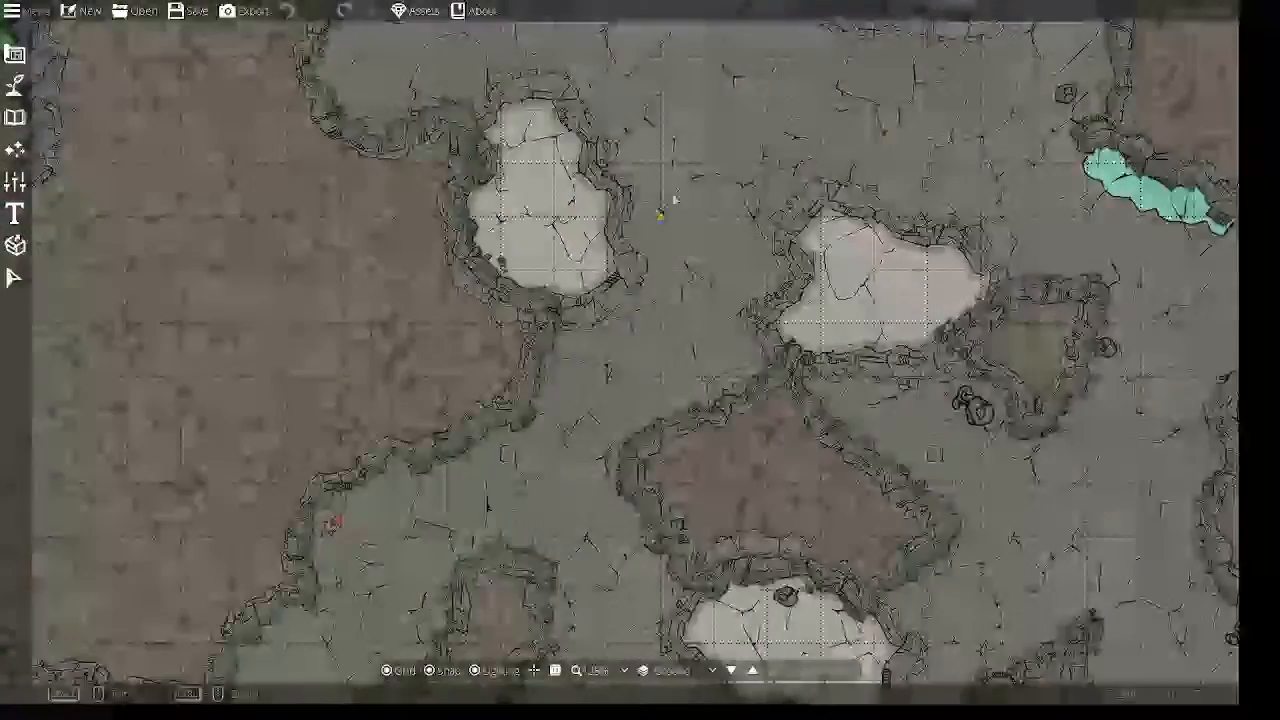
left_click_drag(675, 178, 638, 553)
left_click_drag(533, 358, 1096, 252)
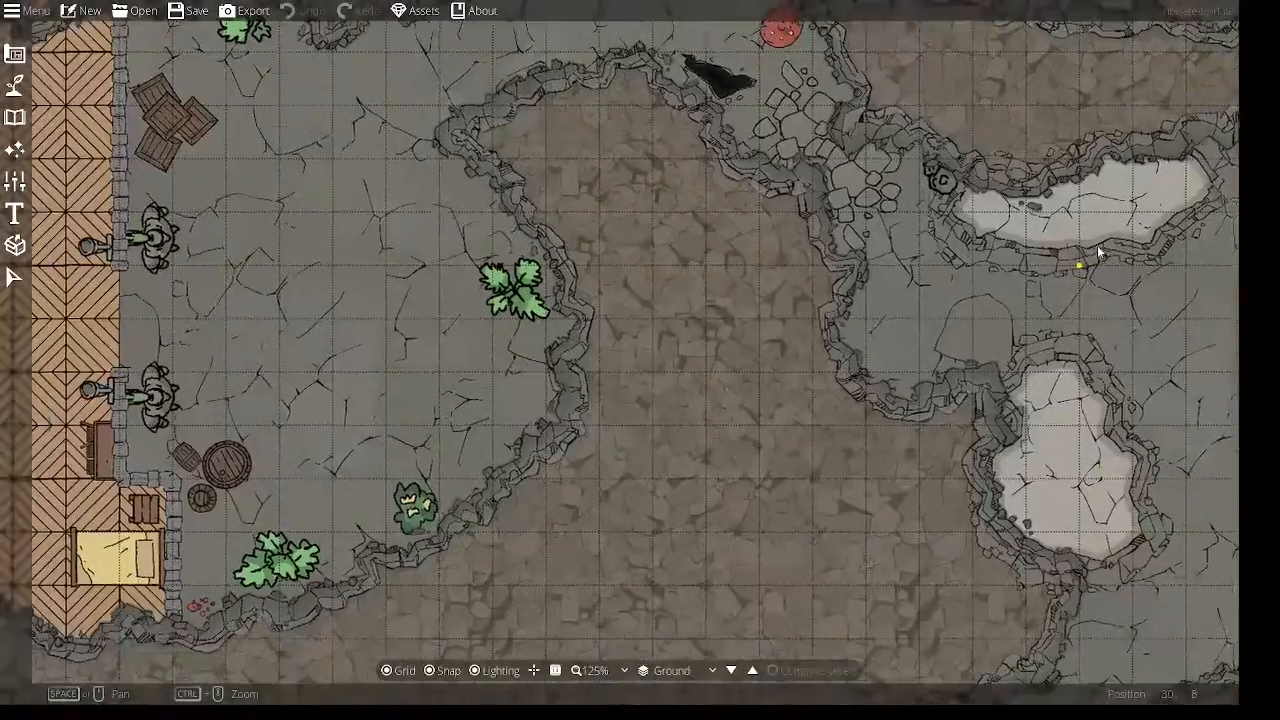
left_click_drag(475, 402, 808, 390)
left_click_drag(802, 525, 745, 196)
left_click_drag(738, 530, 714, 229)
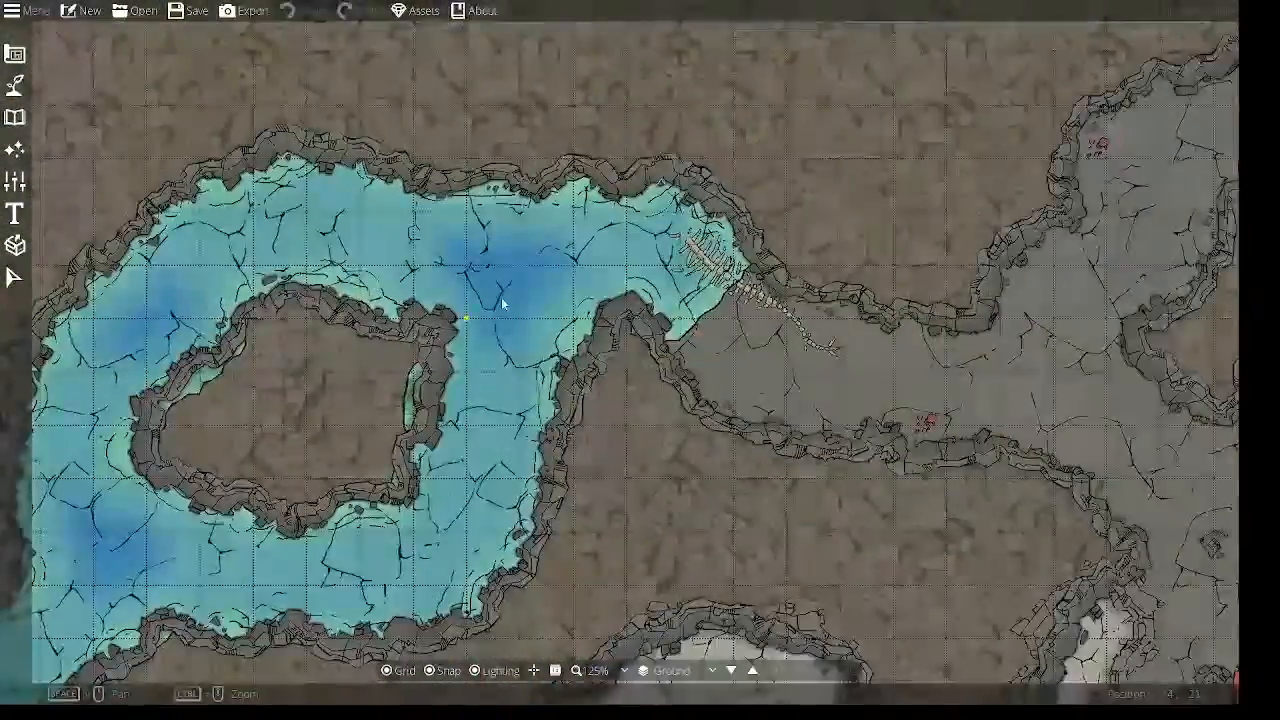
mouse_move(322, 462)
left_mouse_down()
mouse_move(514, 329)
mouse_move(571, 143)
left_mouse_up()
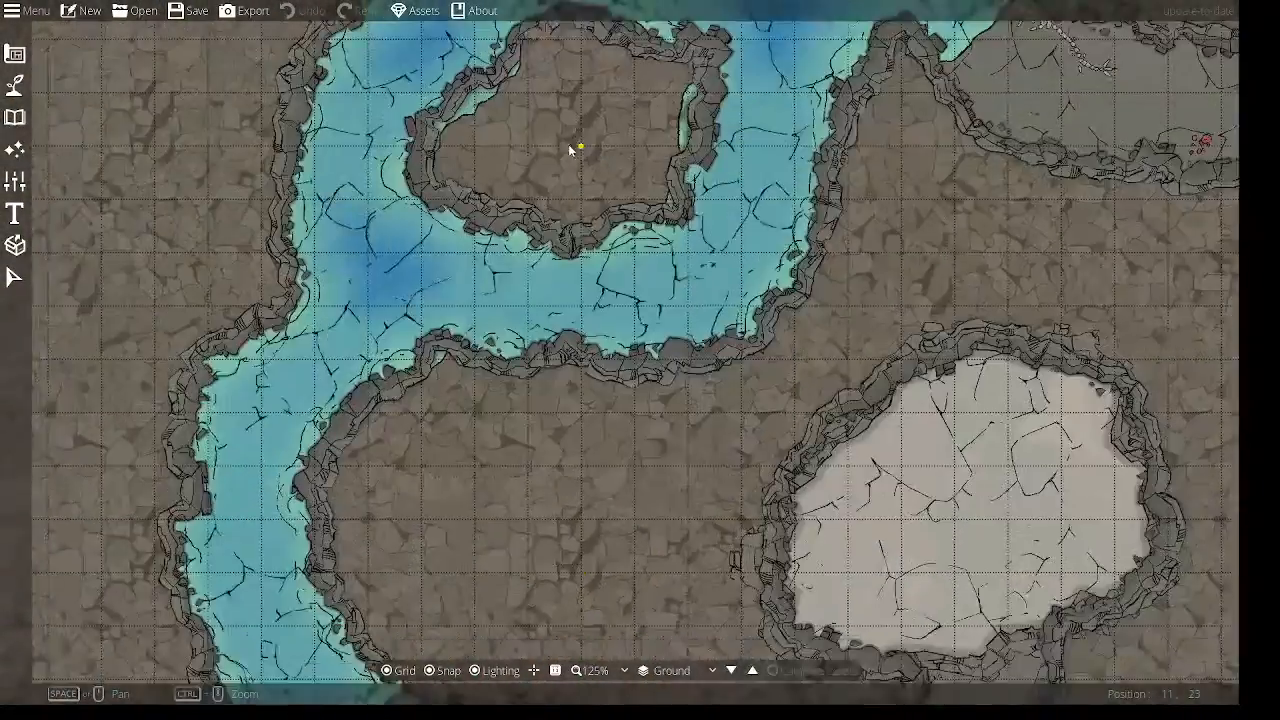
Inspect the water passage down to the plants, and follow the map across to the lava stream.
left_click_drag(466, 337, 494, 209)
left_click_drag(493, 482, 513, 328)
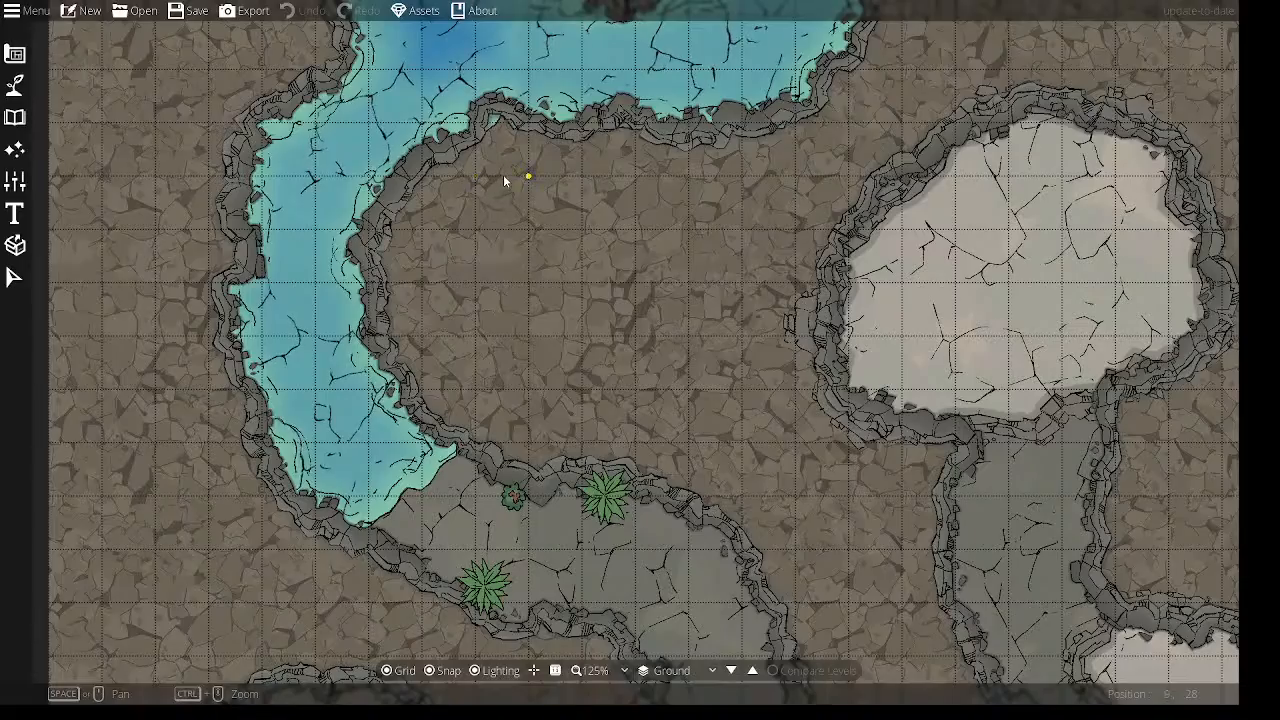
left_click_drag(506, 170, 362, 442)
left_click_drag(420, 160, 426, 353)
left_click_drag(915, 190, 288, 486)
left_click_drag(925, 252, 275, 285)
mouse_move(1015, 192)
left_mouse_down()
mouse_move(607, 275)
mouse_move(220, 443)
left_mouse_up()
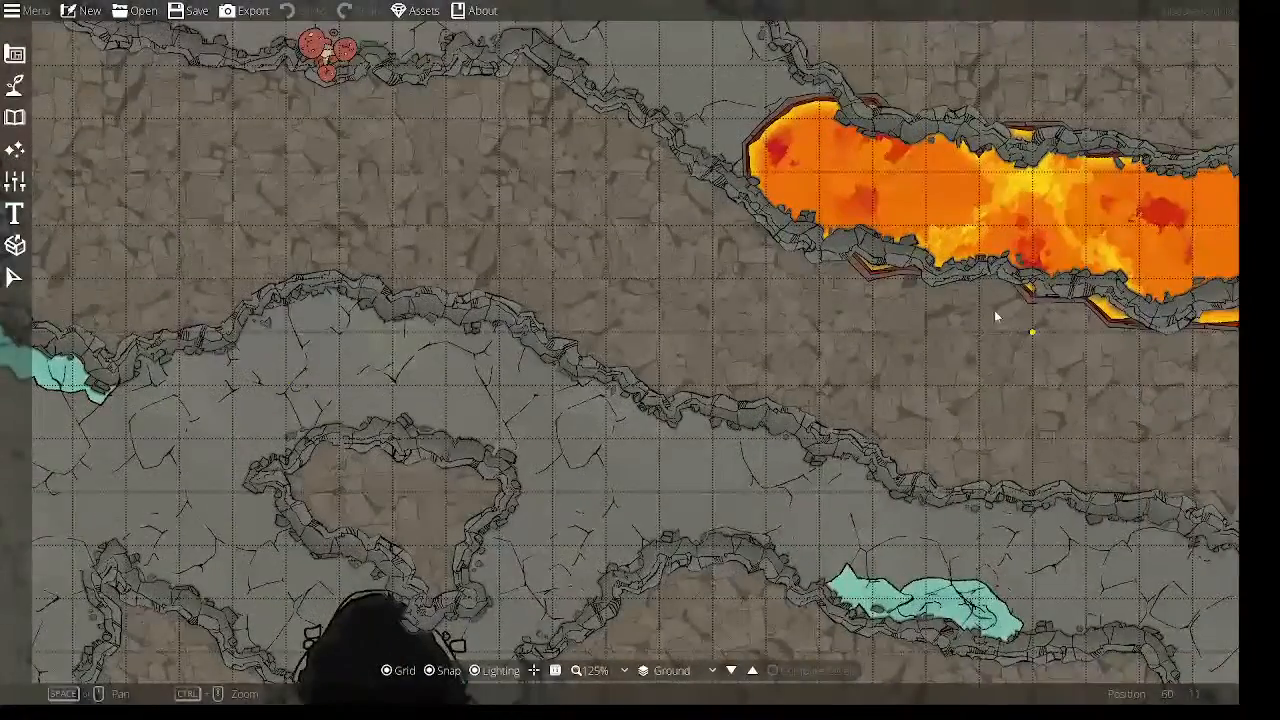
Inspect the lava stream, the winding eastern tunnels and the camp cave with its tents and crystals.
left_click_drag(1014, 306, 550, 358)
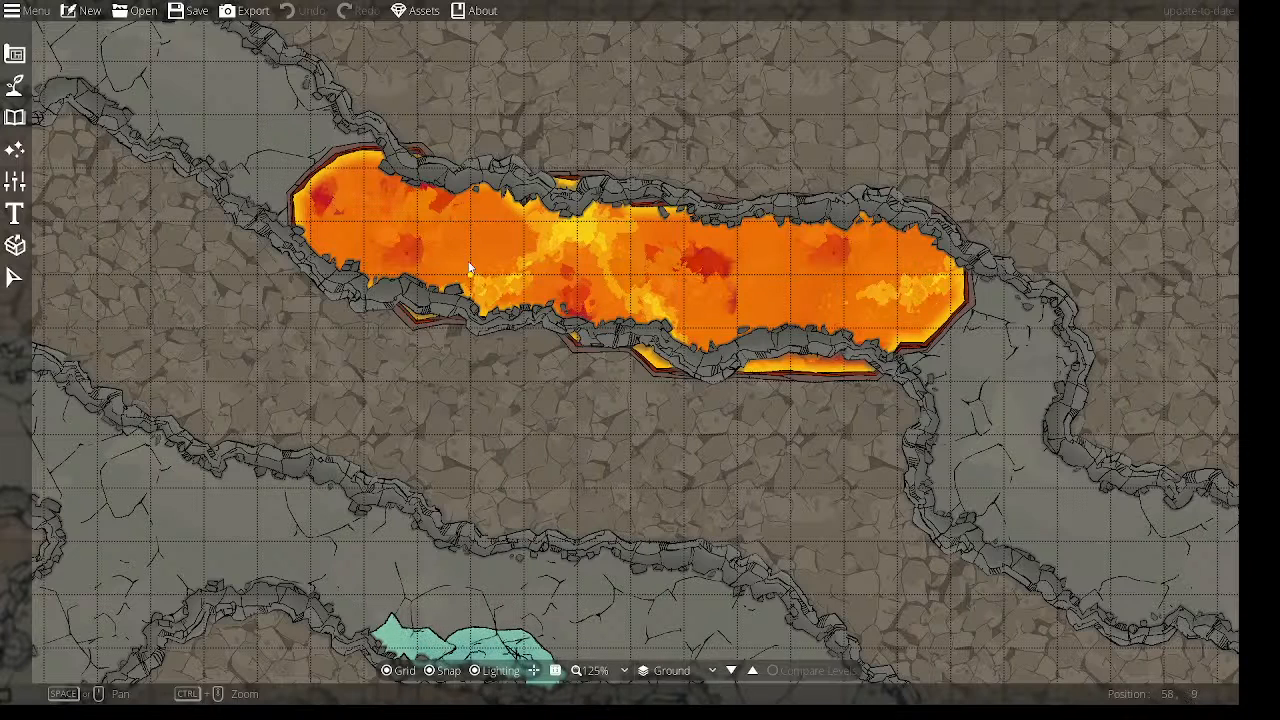
left_click_drag(985, 390, 511, 143)
left_click_drag(804, 343, 541, 104)
left_click_drag(560, 383, 794, 42)
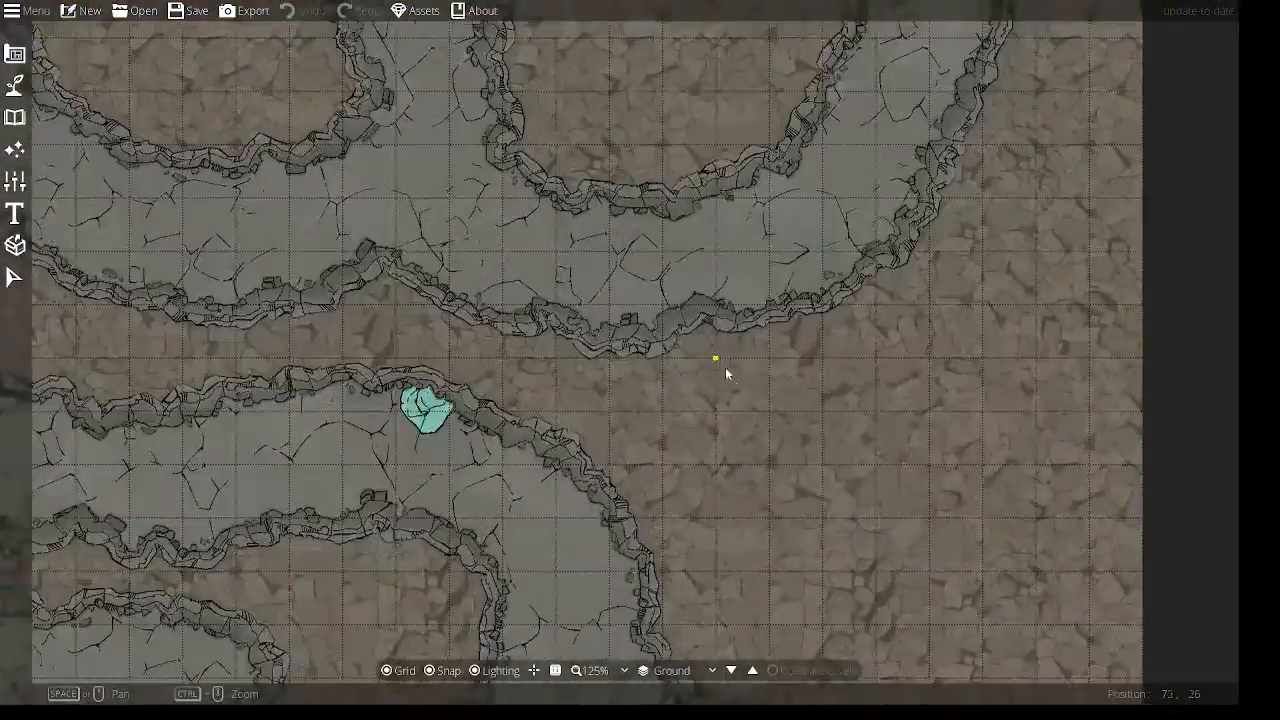
left_click_drag(730, 376, 976, 120)
left_click_drag(803, 420, 931, 69)
left_click_drag(888, 311, 612, 104)
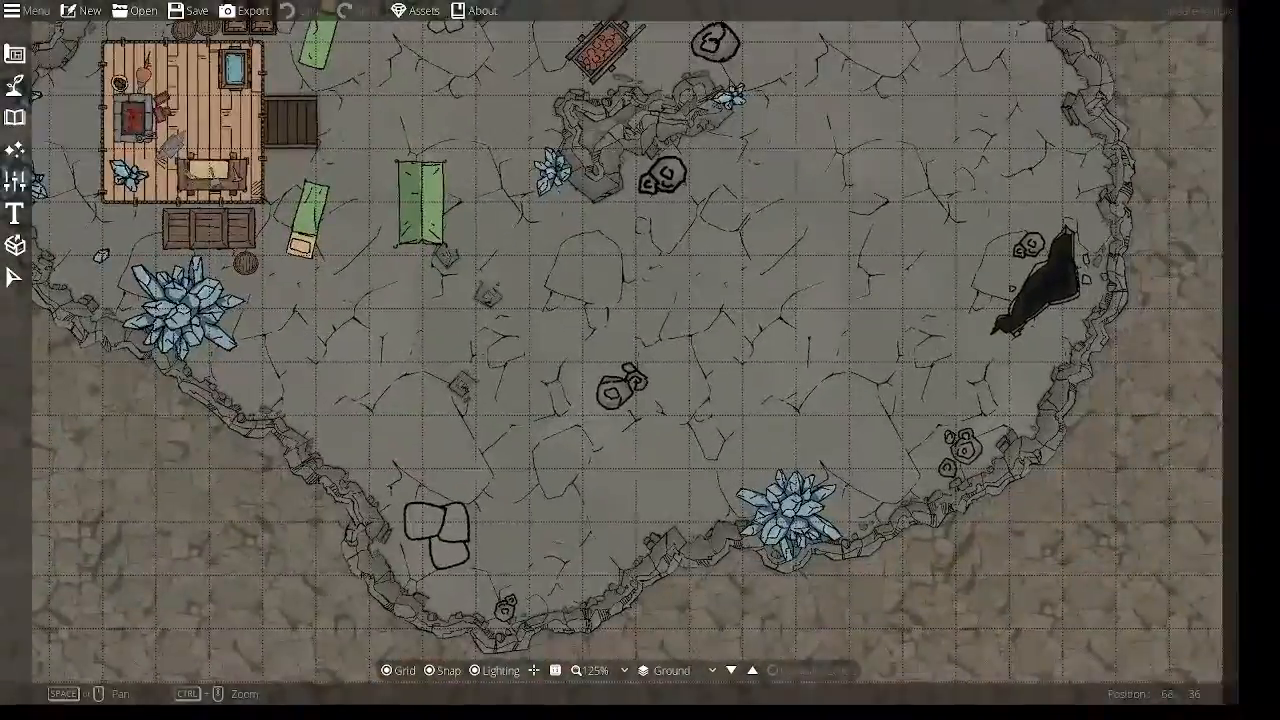
left_click_drag(740, 230, 737, 147)
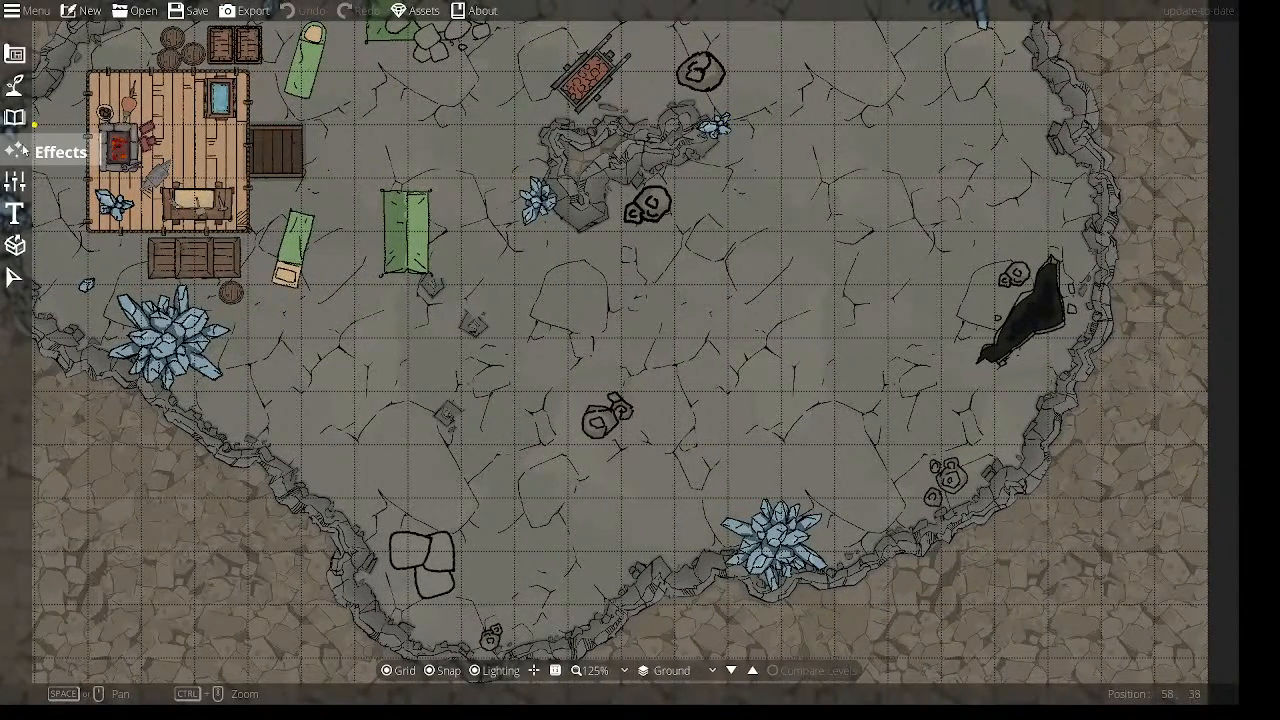
Start the Object Tool and filter the object library by the Cave tag.
left_click(15, 85)
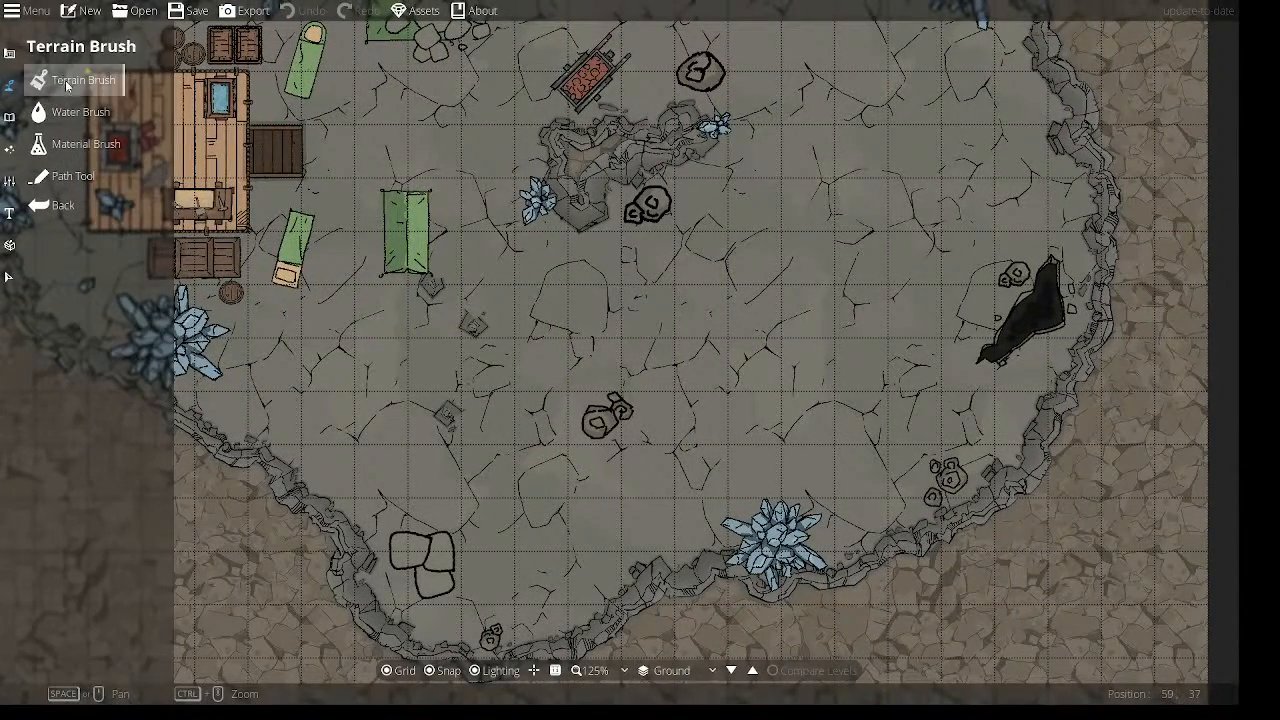
left_click(9, 122)
left_click(80, 83)
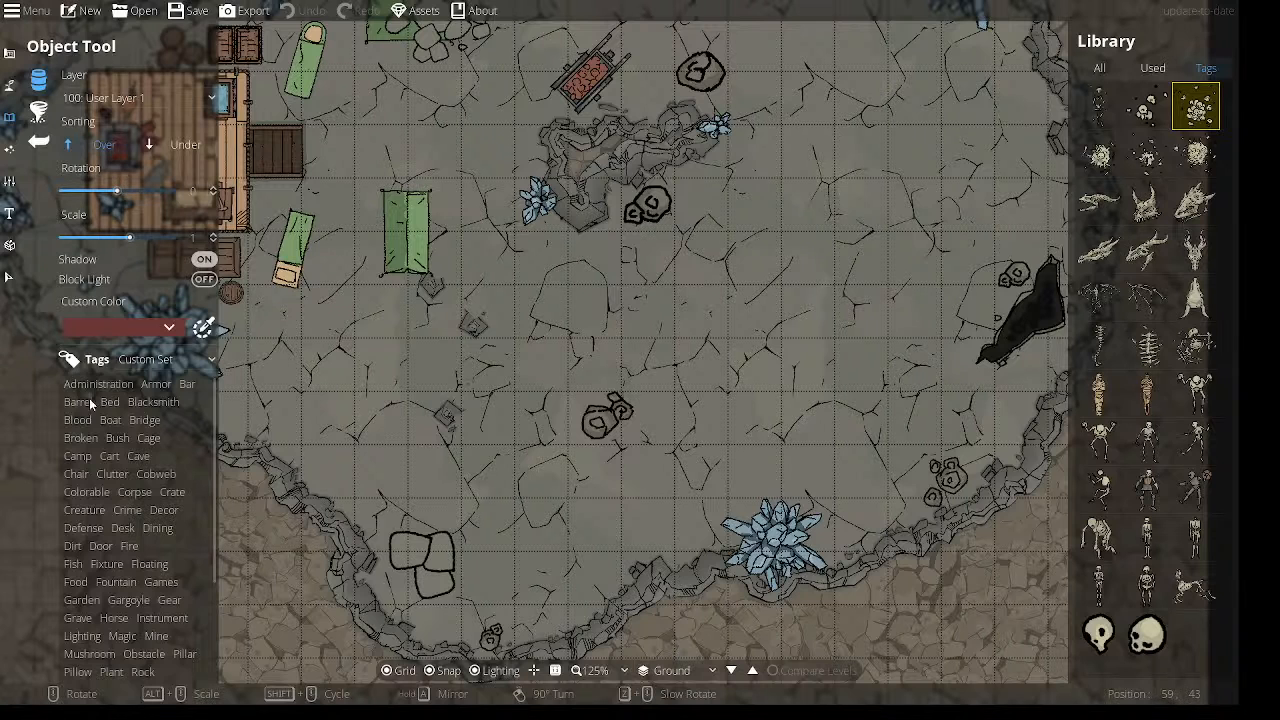
left_click(138, 456)
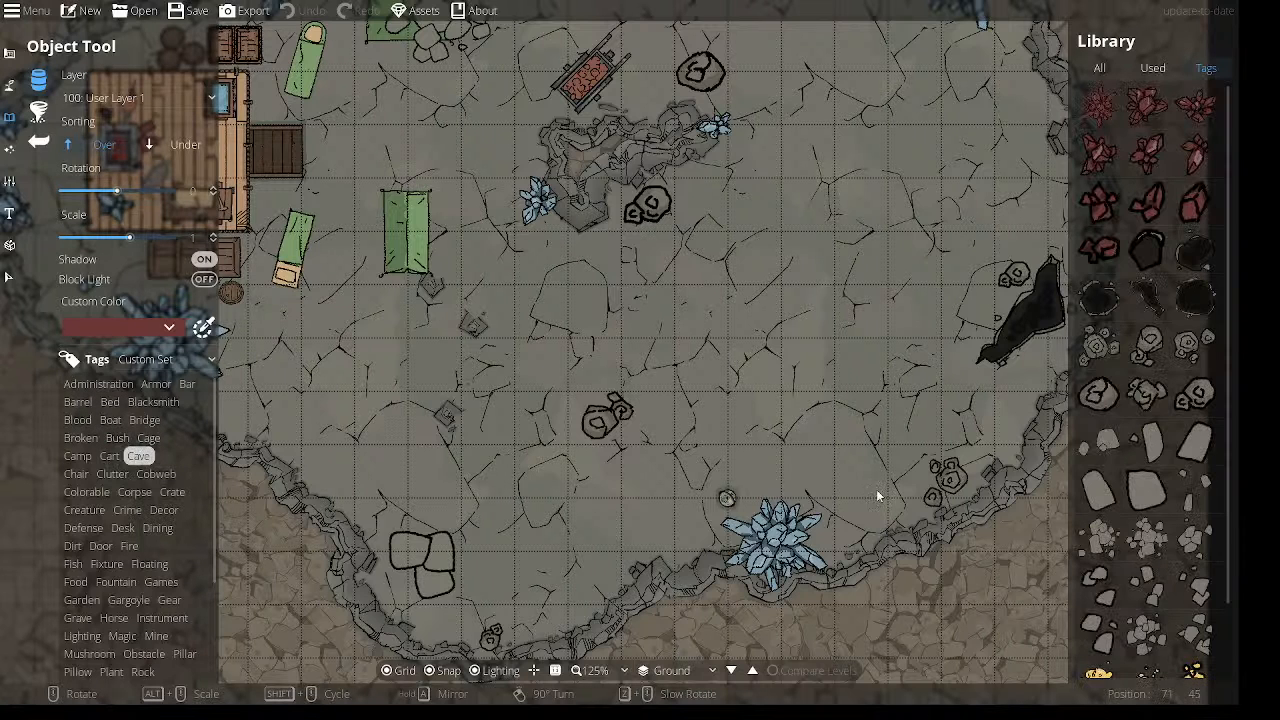
scroll(1135, 380, "down", 2)
mouse_move(1146, 449)
scroll(1146, 449, "up", 1)
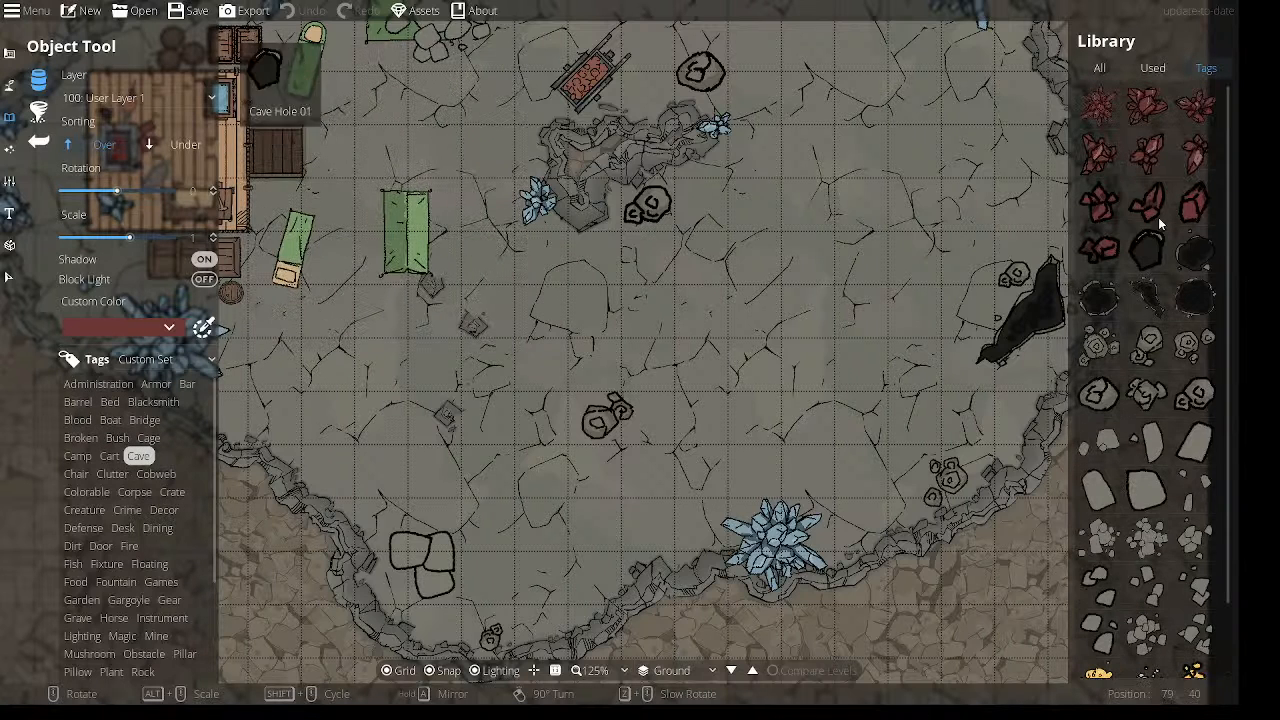
Set the custom object color to light blue and place the second crystal cluster beside the black fissure in the camp cave.
left_click(110, 327)
left_click(94, 430)
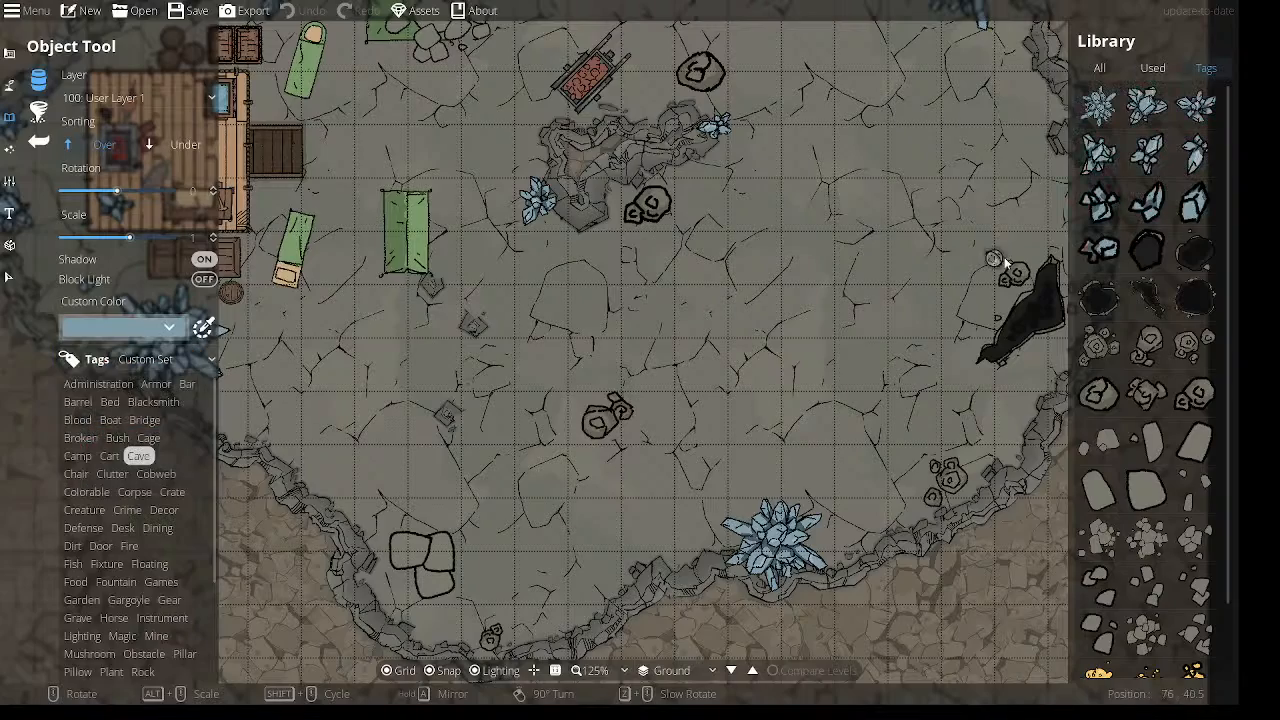
left_click(1100, 105)
left_click_drag(850, 175, 500, 212)
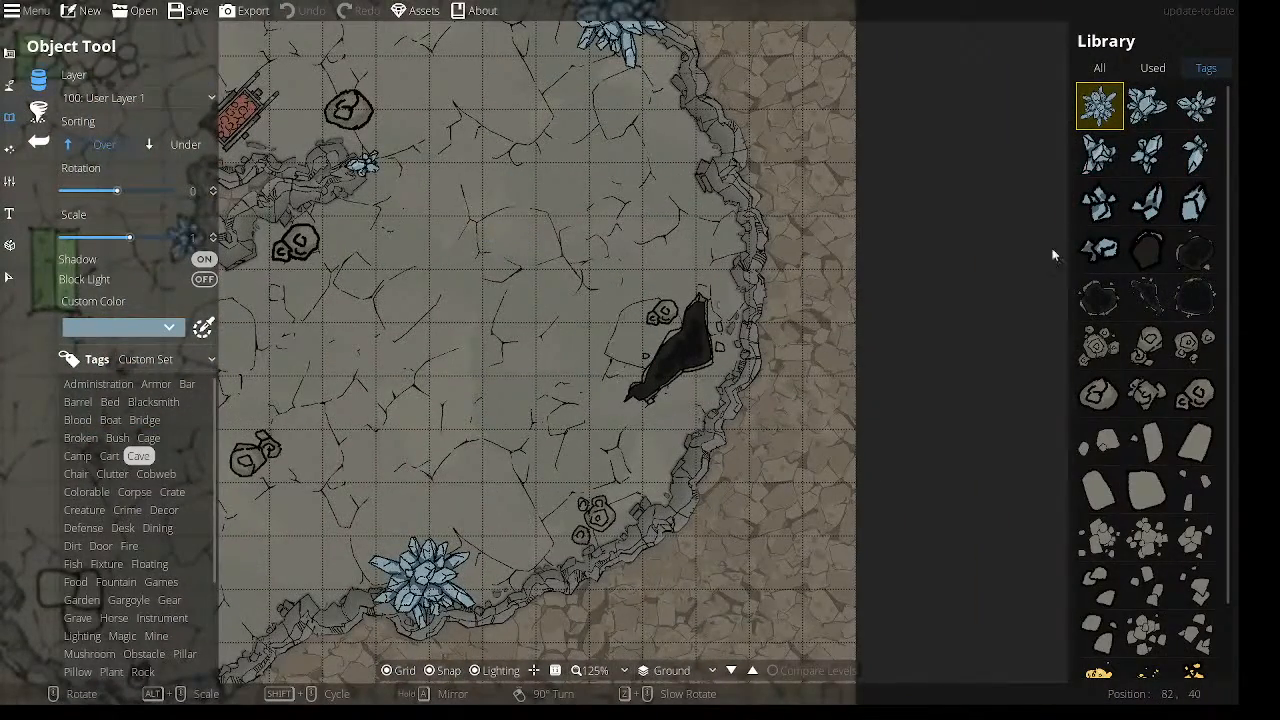
left_click(1147, 105)
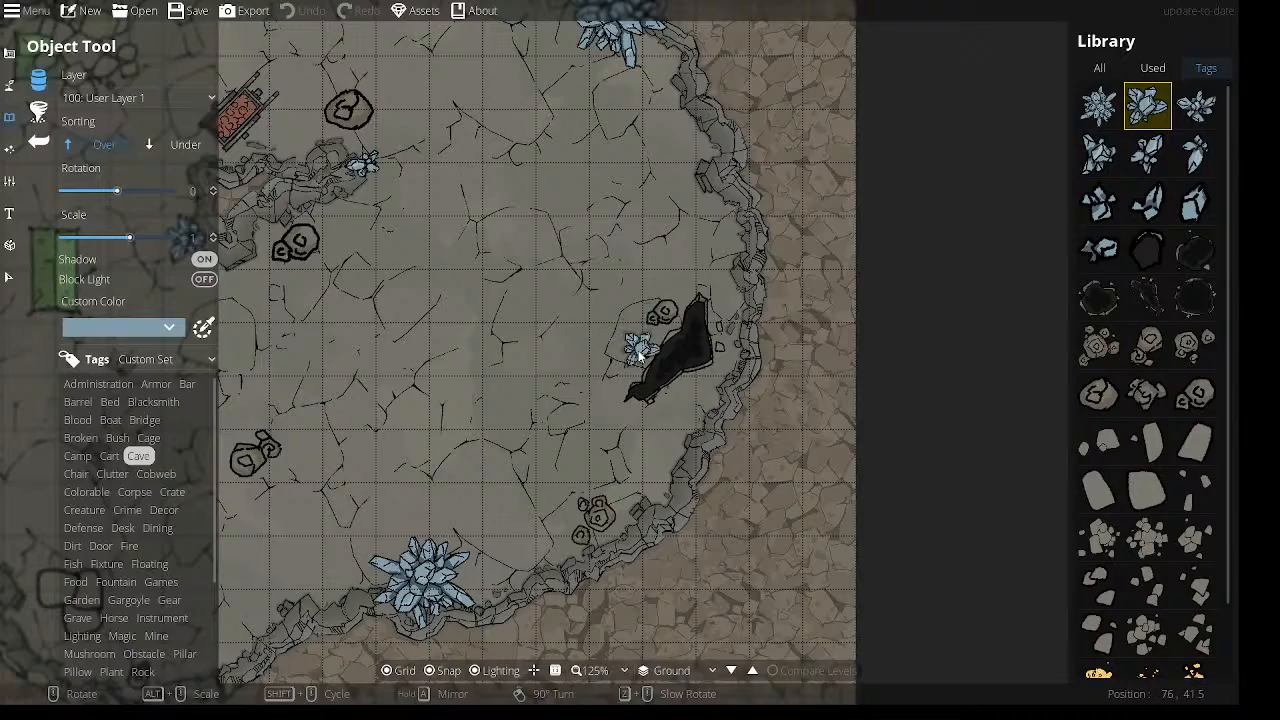
left_click(640, 356)
left_click_drag(569, 436, 663, 386)
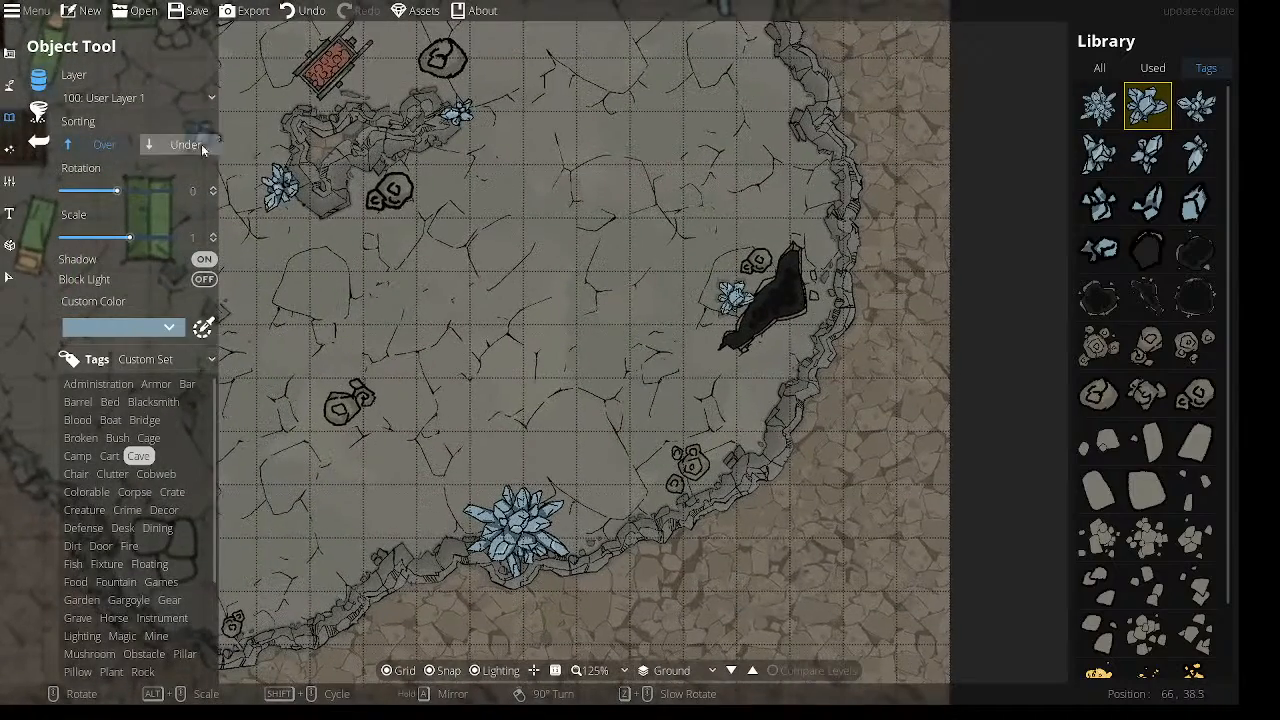
Turn off the object shadow and try a crystal cluster beside the small rocks at the camp cave's southern wall.
left_click_drag(639, 439, 972, 279)
left_click_drag(592, 238, 590, 570)
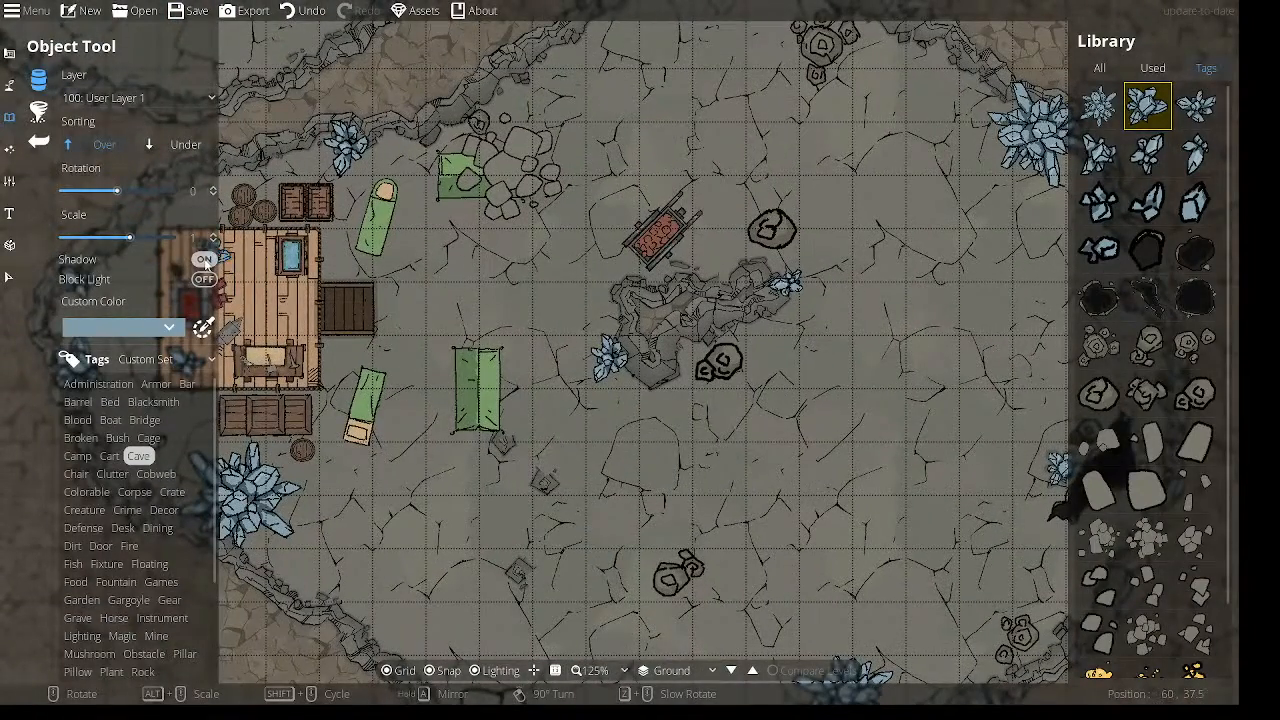
left_click_drag(589, 357, 654, 133)
scroll(678, 431, "up", 1)
left_click_drag(678, 431, 562, 307)
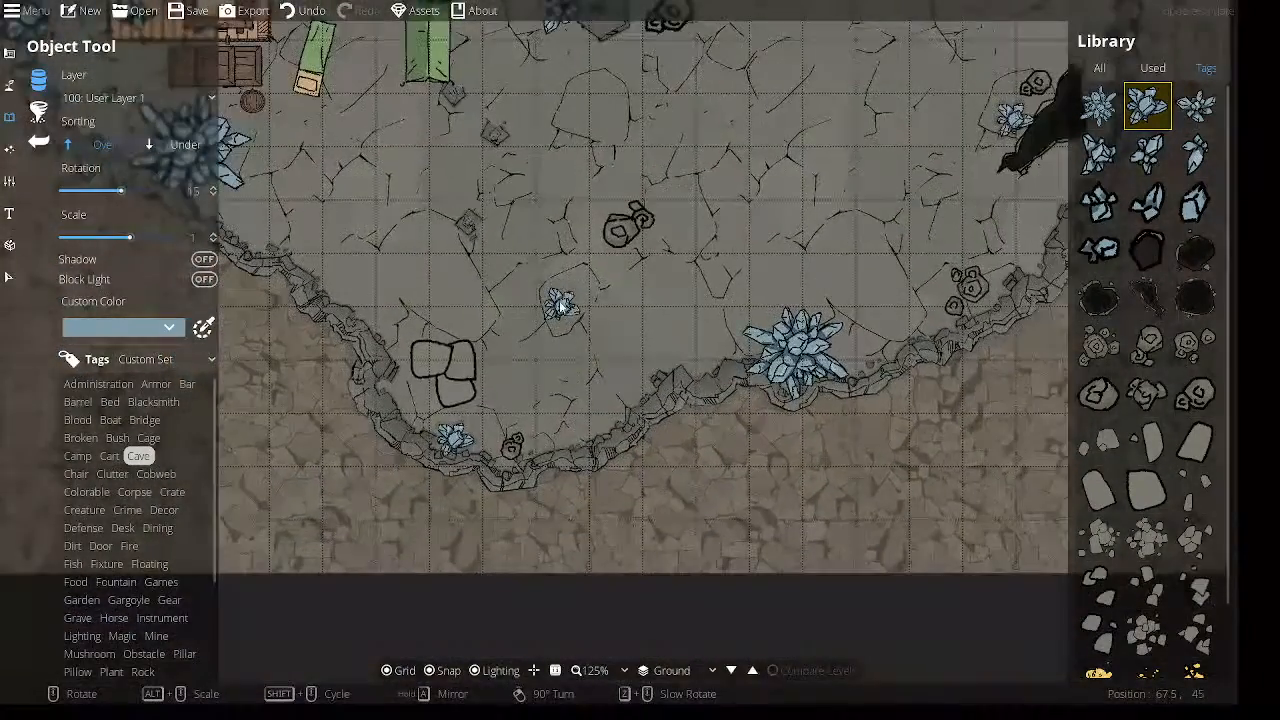
Redo the crystal clusters without shadow, one beside the black fissure and one rotated to 30 at the southern wall.
left_click_drag(849, 203, 510, 318)
scroll(510, 318, "down", 1)
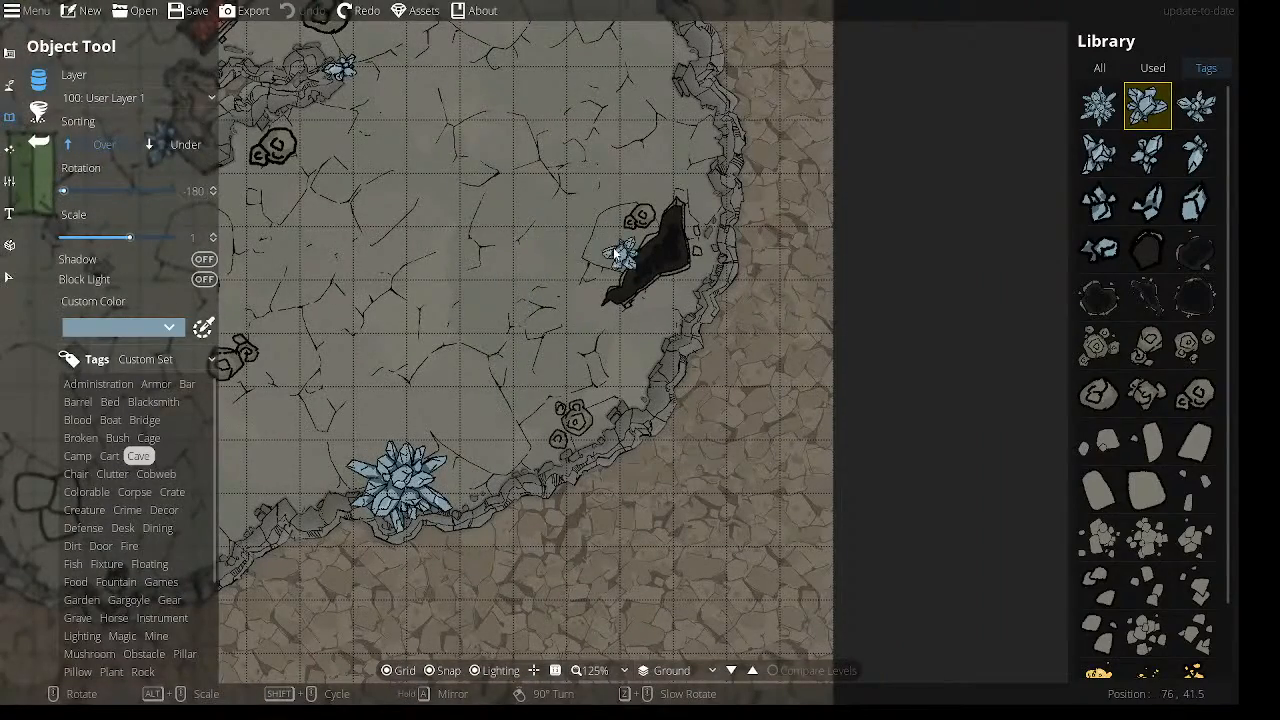
scroll(495, 335, "down", 4)
left_click_drag(464, 360, 768, 248)
scroll(393, 377, "down", 2)
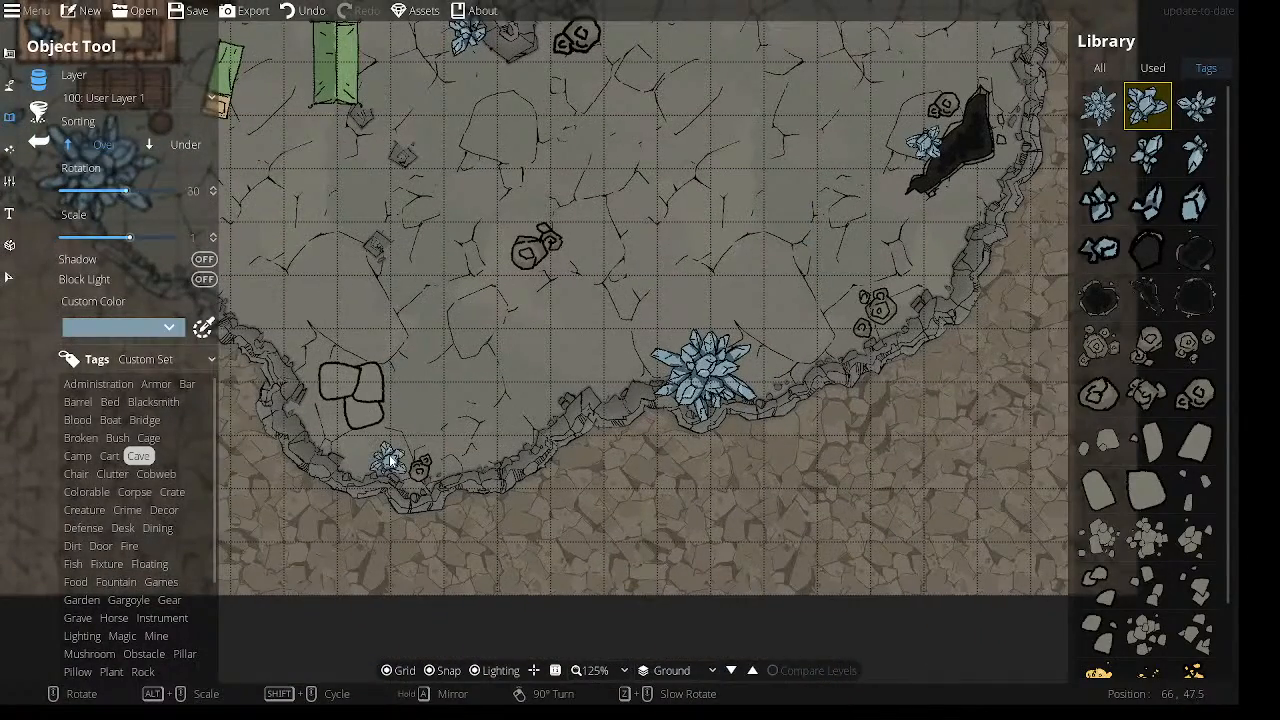
left_click_drag(625, 280, 603, 560)
Reduce the scale of the crystal cluster for placement to 0.8.
left_click_drag(712, 252, 572, 386)
left_click_drag(584, 278, 654, 411)
left_click_drag(498, 308, 690, 137)
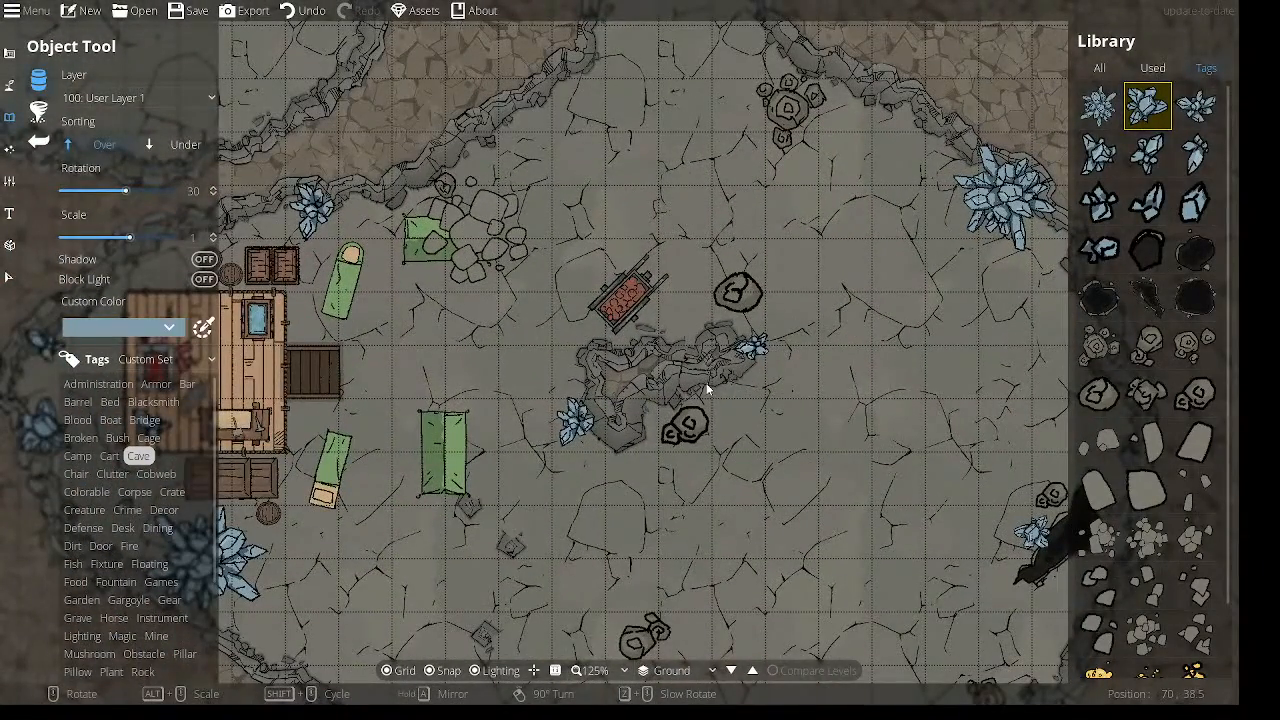
scroll(763, 429, "down", 4)
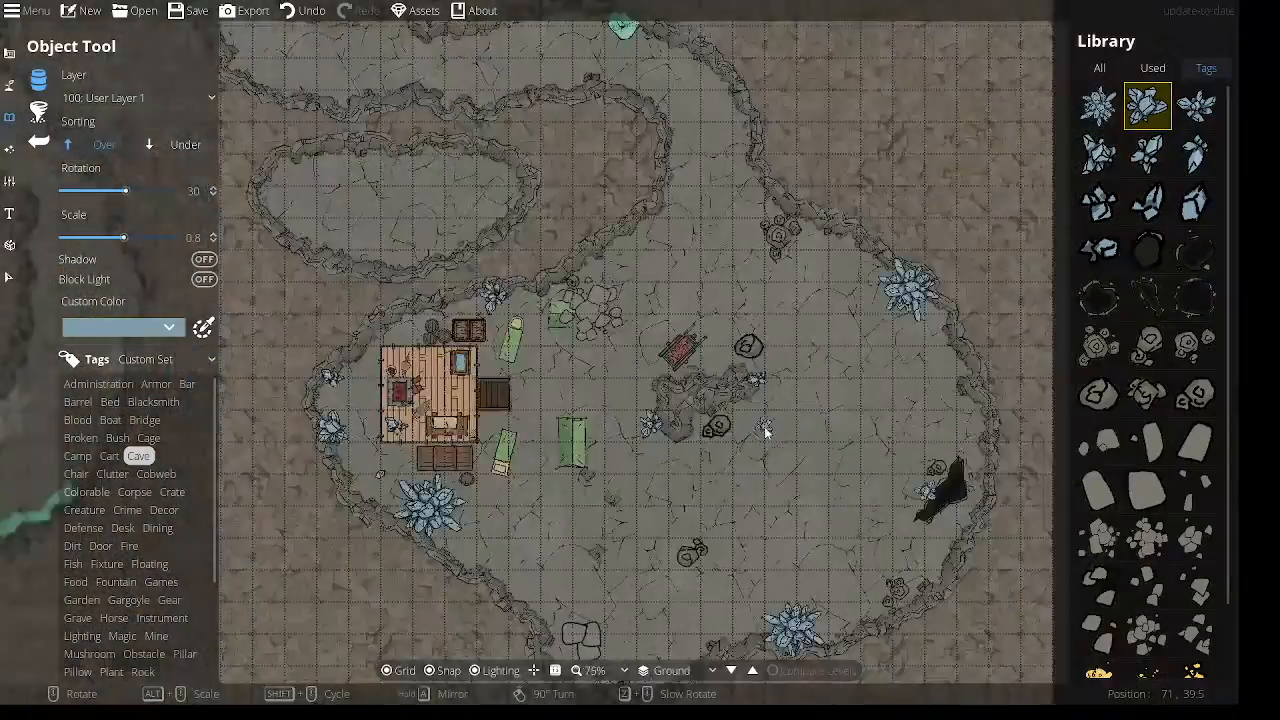
scroll(764, 426, "up", 3)
Look over the camp cave and its surroundings for places that could take another small crystal cluster.
left_click_drag(754, 453, 767, 322)
left_click_drag(532, 249, 491, 442)
left_click_drag(731, 210, 772, 467)
left_click_drag(406, 334, 849, 405)
left_click_drag(671, 210, 483, 371)
left_click_drag(879, 615, 680, 177)
left_click_drag(720, 443, 641, 216)
left_click_drag(683, 421, 716, 418)
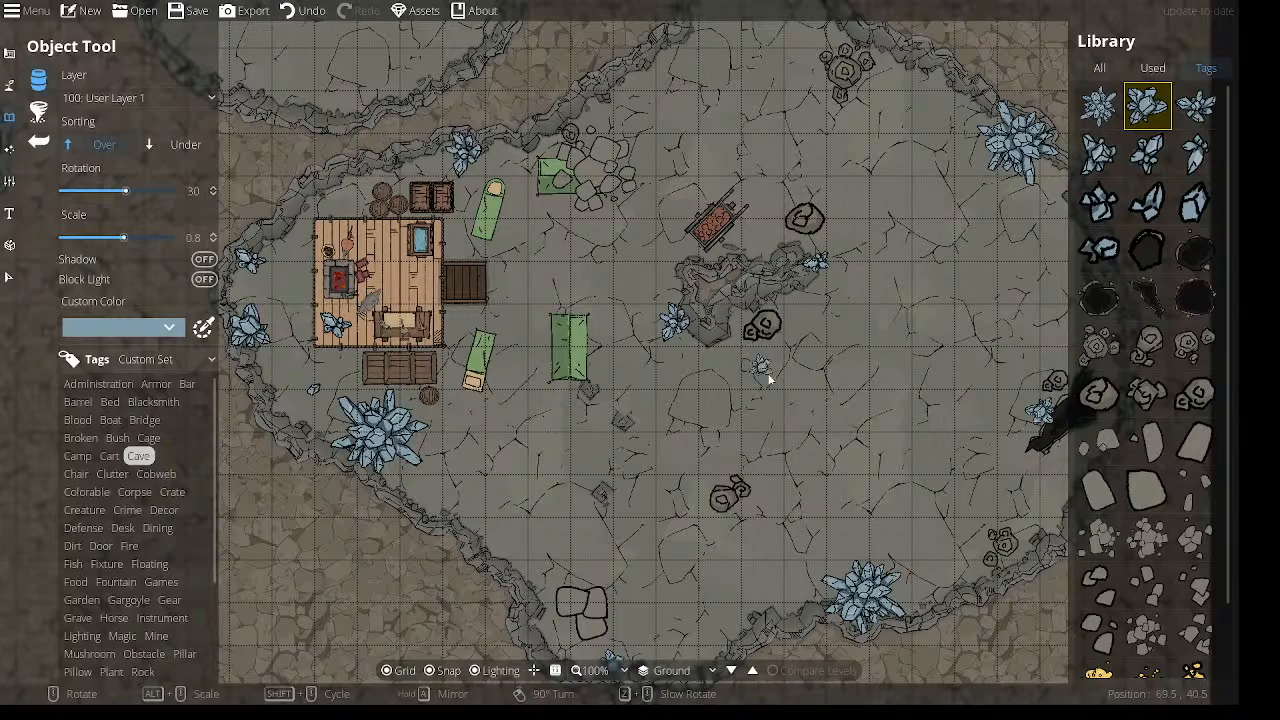
left_click_drag(787, 106, 719, 97)
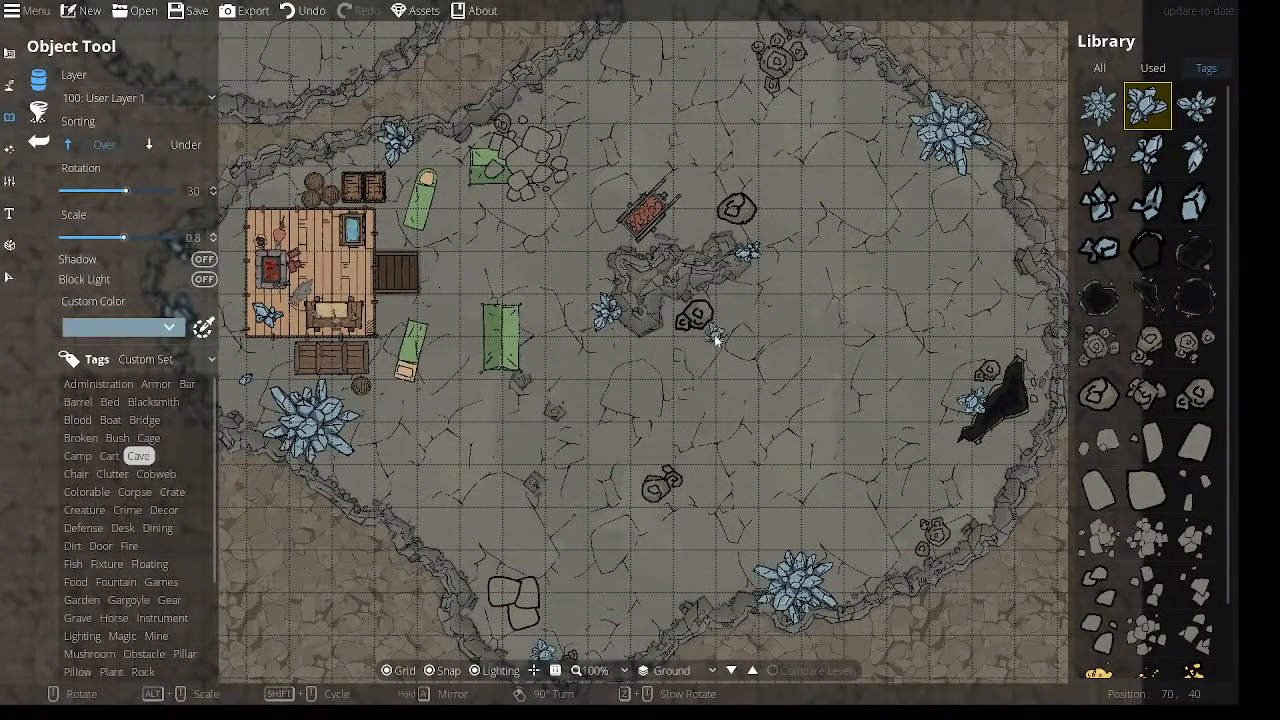
Place a light blue crystal cluster rotated to -150 on the 700: Above Walls layer at the camp cave's northern wall.
left_click_drag(524, 415, 562, 365)
left_click_drag(818, 90, 671, 283)
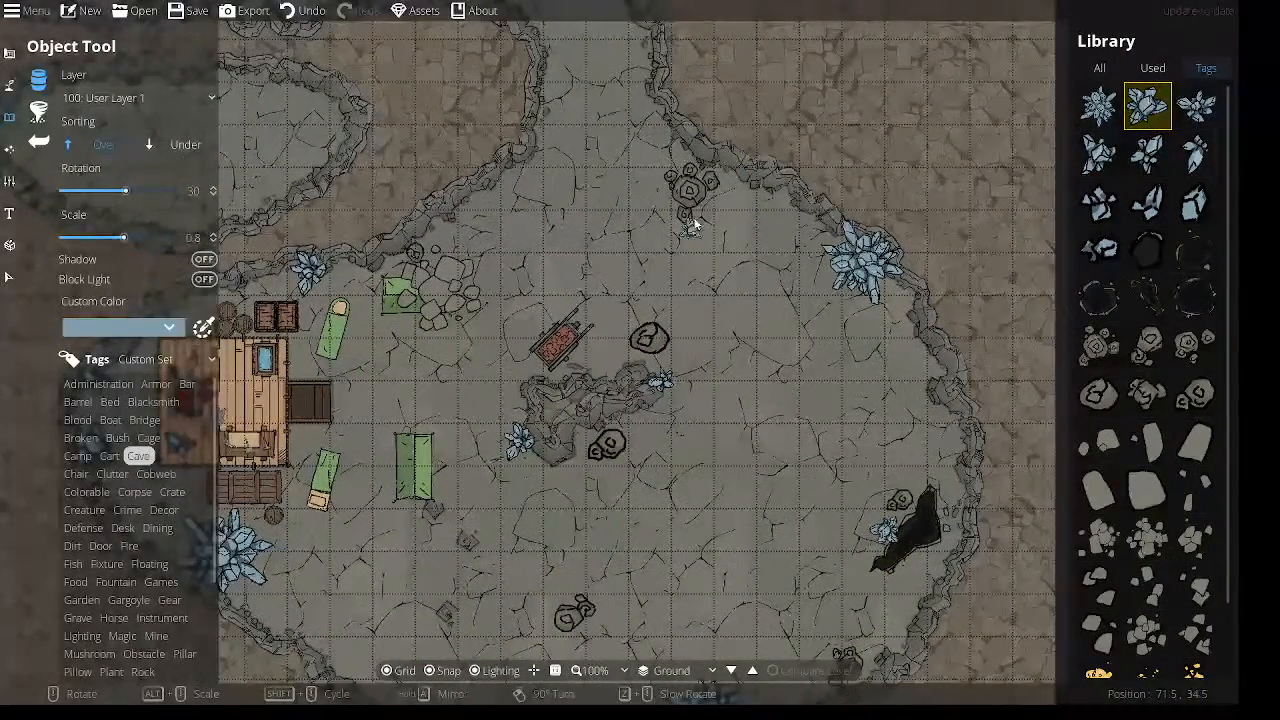
left_click(1107, 110)
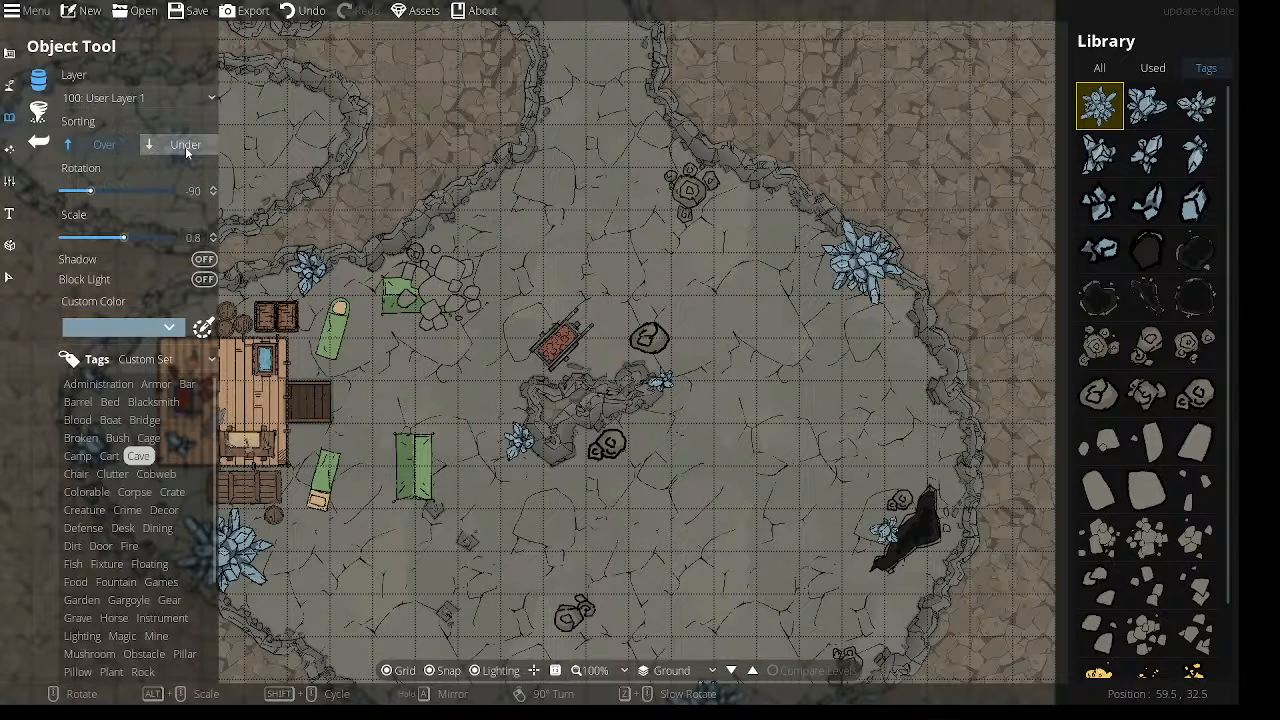
left_click(181, 100)
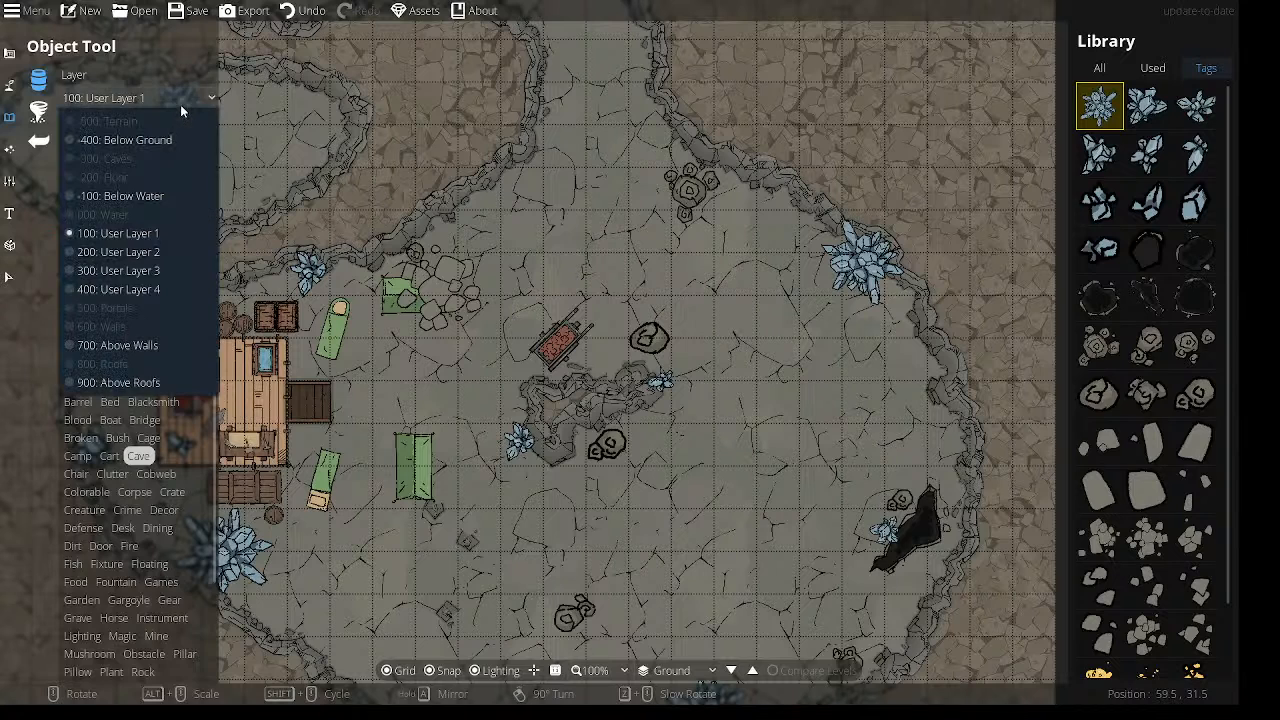
left_click(163, 345)
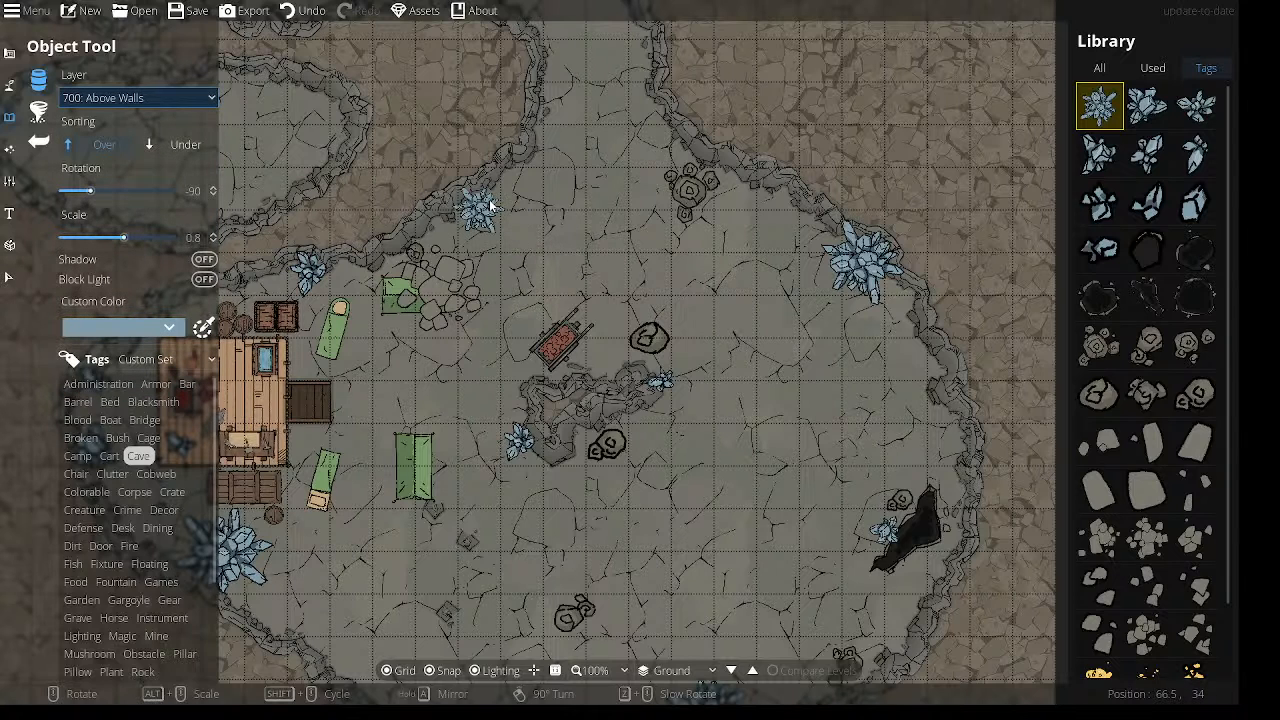
scroll(490, 205, "up", 1)
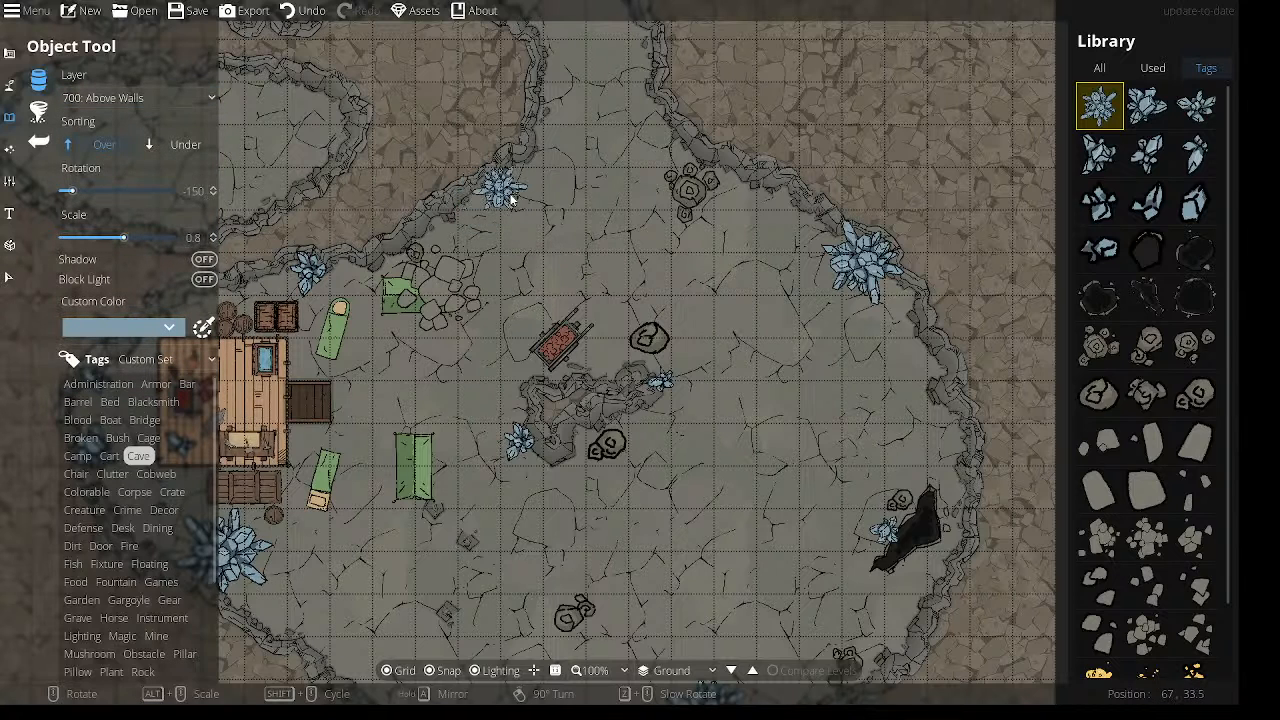
left_click_drag(536, 284, 489, 113)
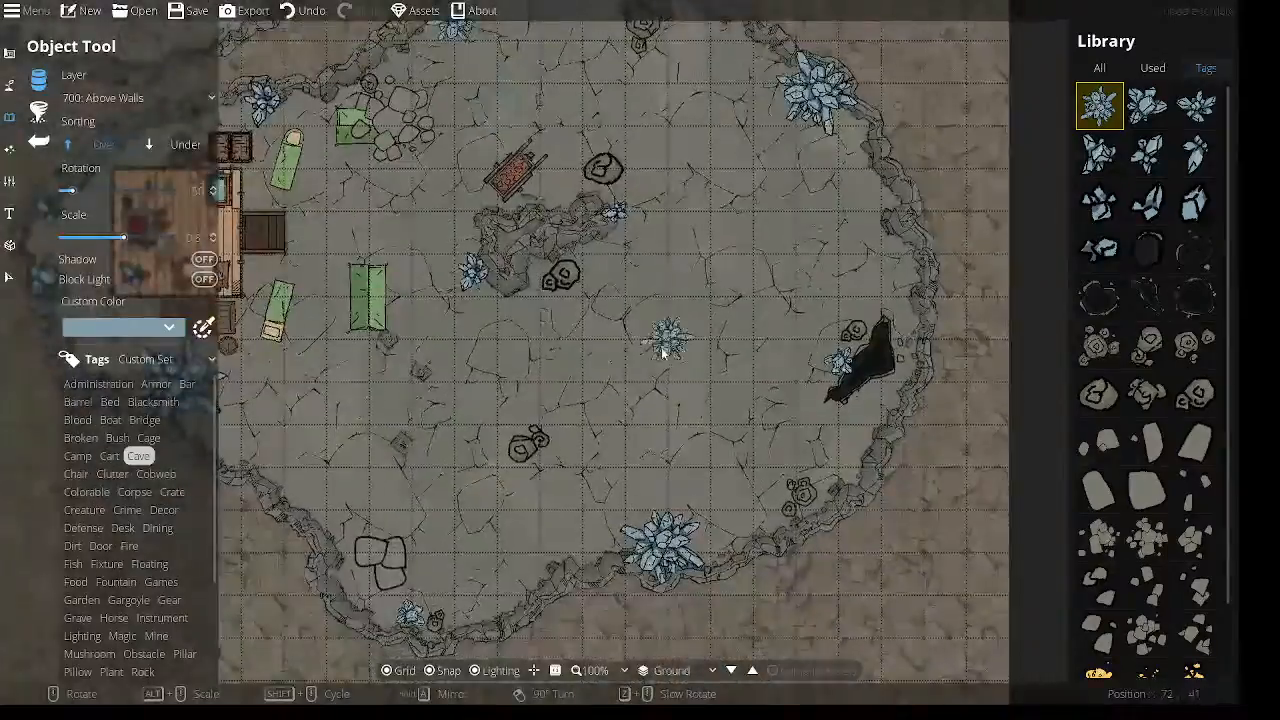
Set the layer to 100: User Layer 1 and try a black fissure at scale 1.3 along the camp cave's southwestern wall.
left_click_drag(663, 354, 592, 158)
left_click_drag(511, 280, 739, 461)
left_click_drag(763, 354, 821, 361)
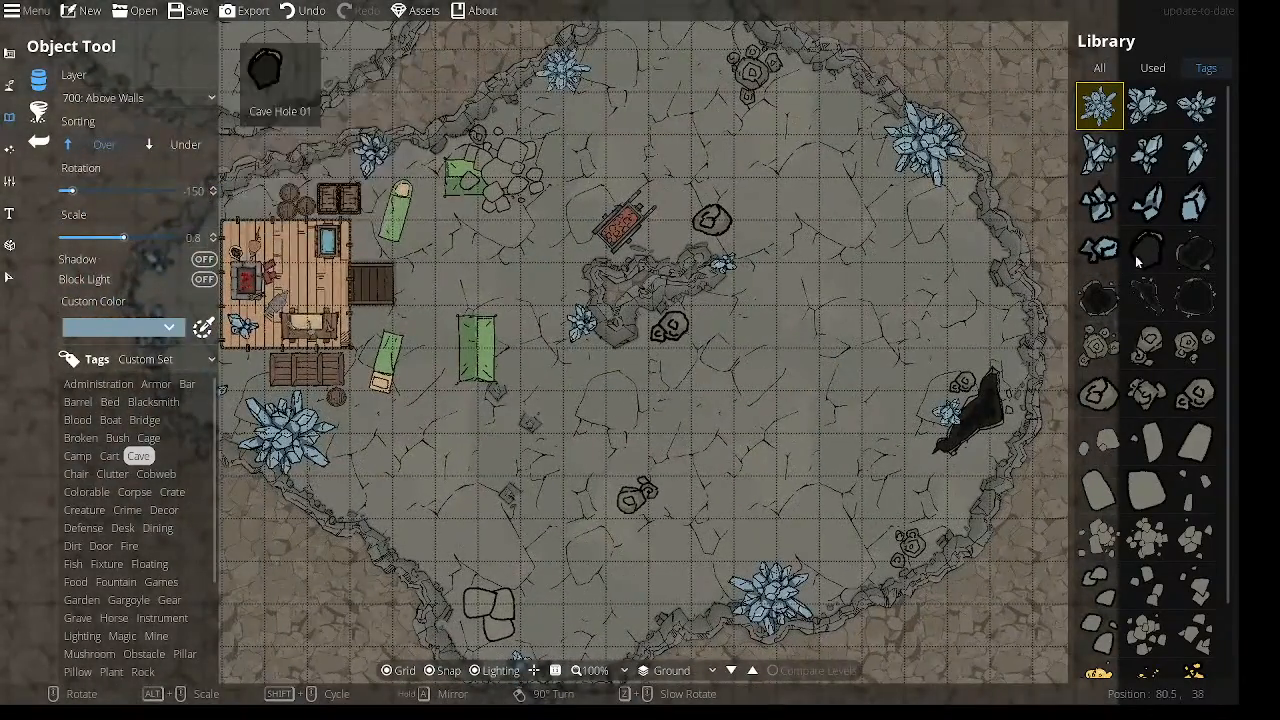
left_click(1147, 298)
left_click_drag(503, 505, 580, 366)
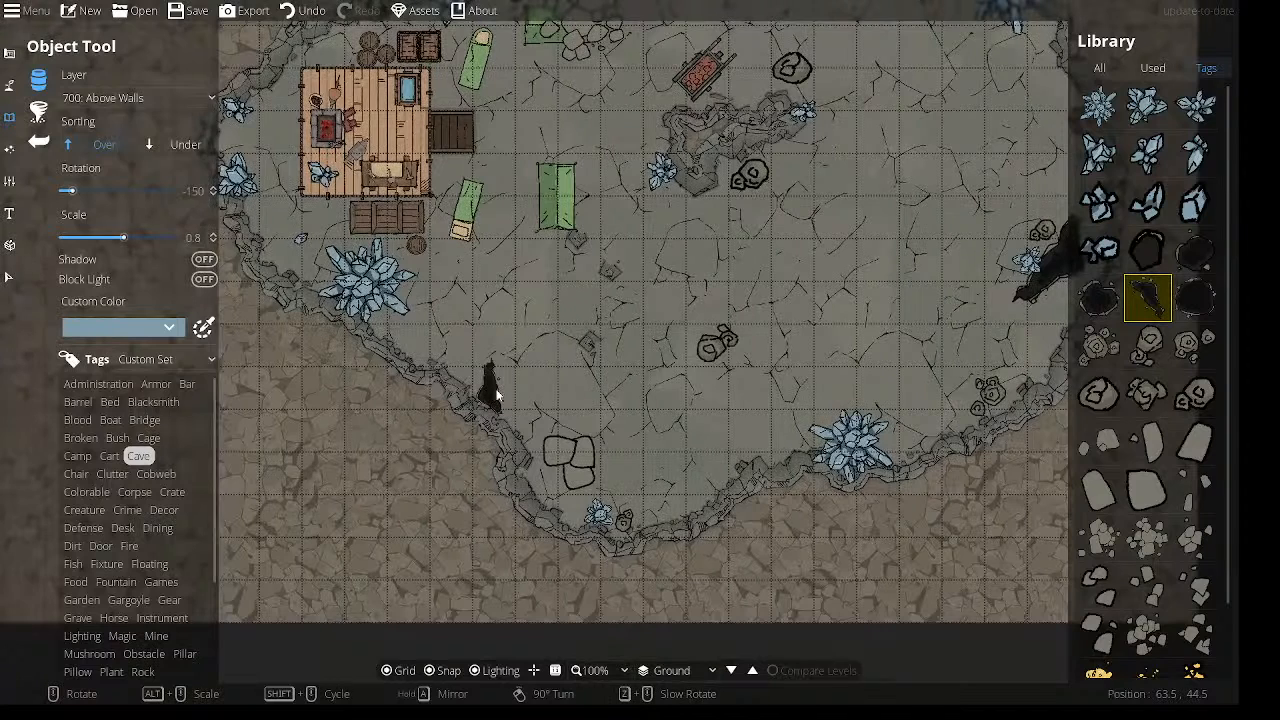
left_click(132, 98)
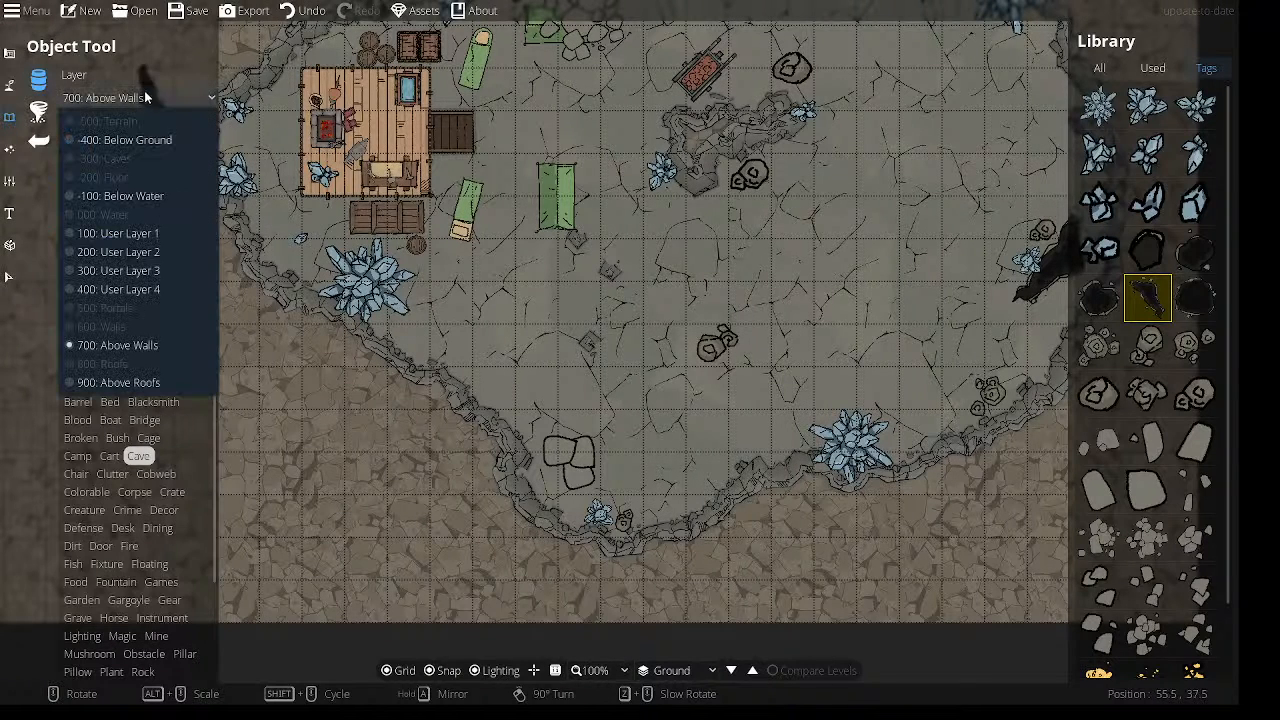
left_click(128, 232)
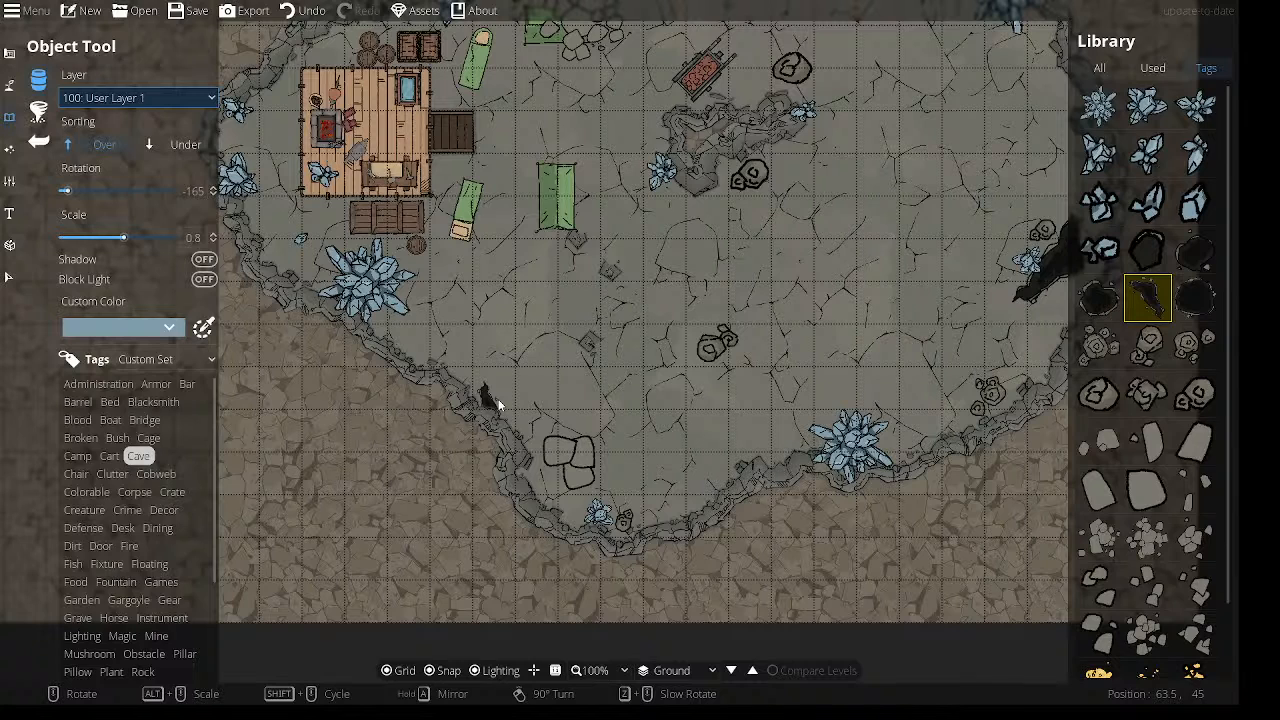
scroll(501, 388, "down", 1)
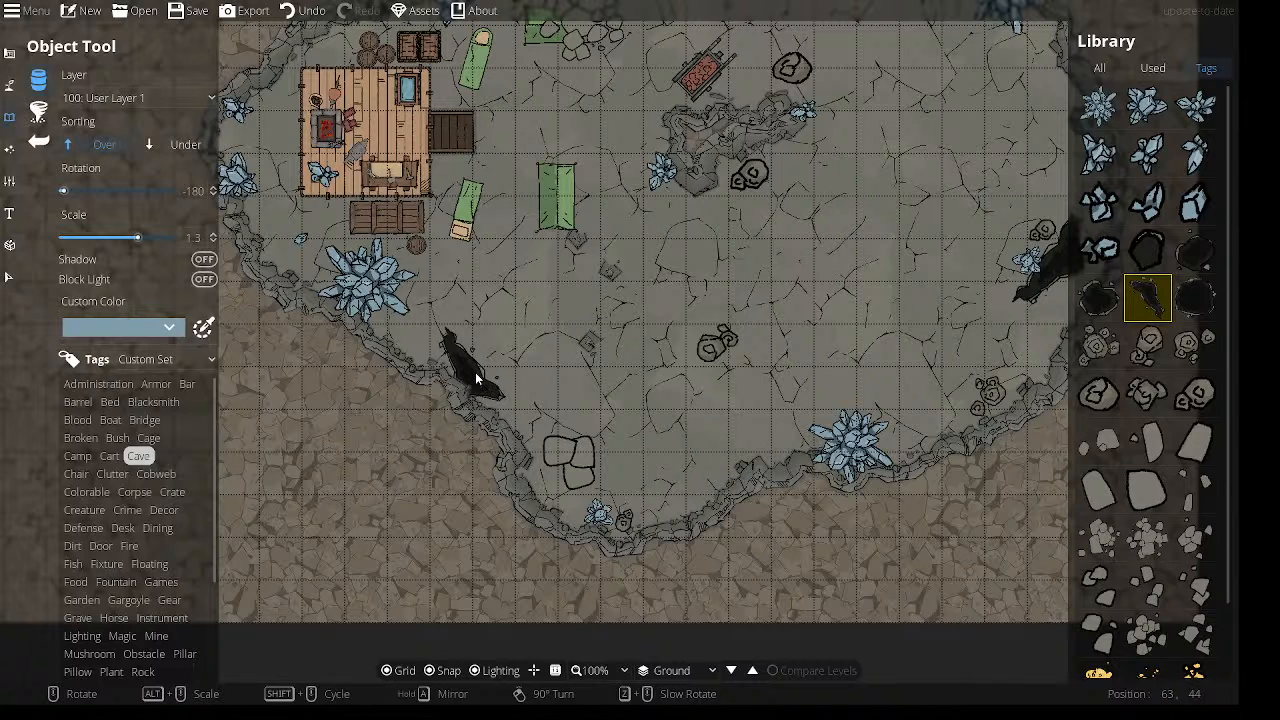
Place a round black cave hole at scale 2.4, rotated to -150, against the camp cave's southwestern wall.
left_click(1147, 250)
left_click(1100, 297)
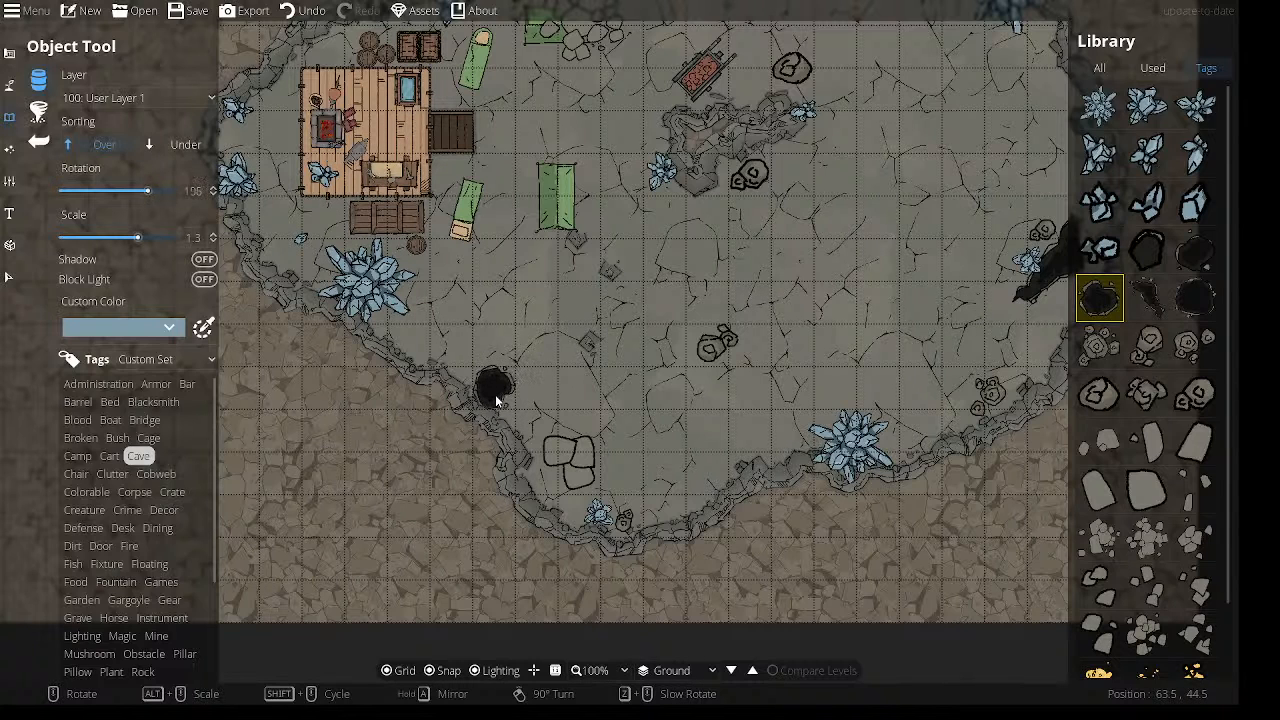
scroll(503, 382, "up", 9, "alt")
scroll(503, 382, "down", 9)
scroll(503, 382, "down", 6)
left_click(505, 381)
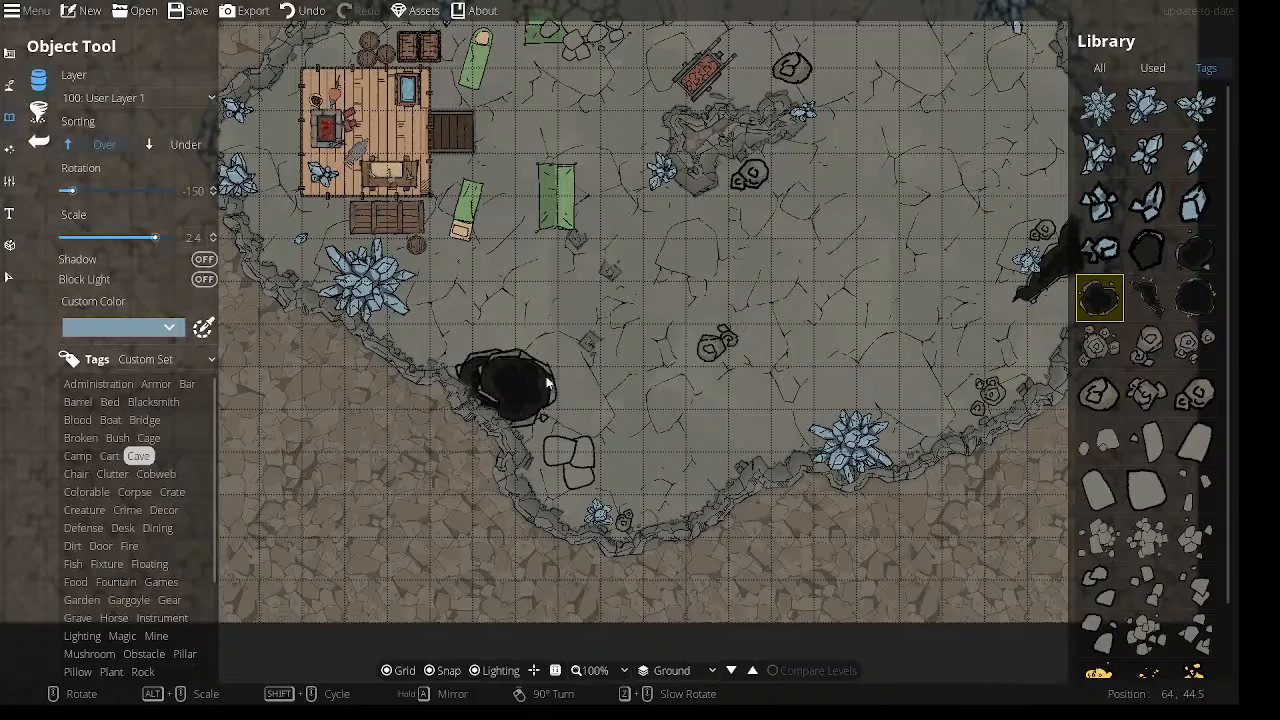
Look over the camp cave, the red summoning circle cave and the water channel for another spot for a black hole.
left_click_drag(816, 323, 735, 424)
left_click_drag(768, 306, 721, 481)
left_click_drag(778, 383, 948, 227)
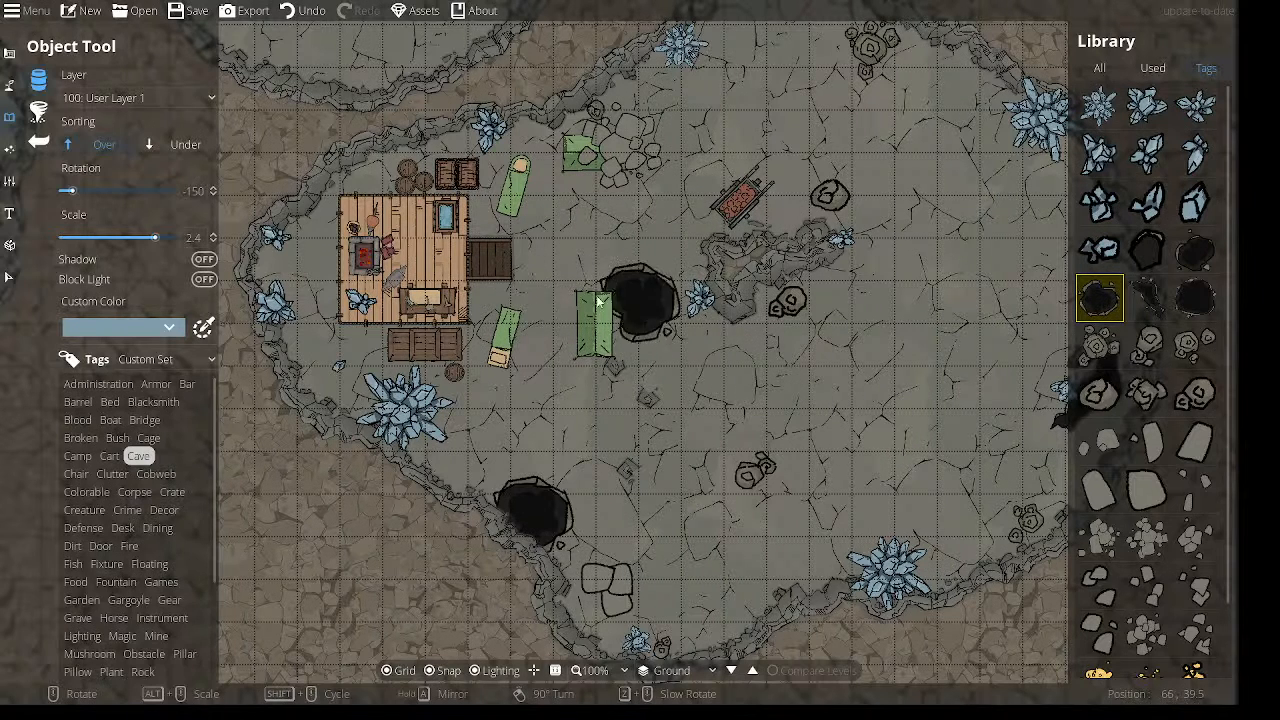
left_click(186, 96)
left_click(186, 96)
left_click_drag(560, 188, 588, 588)
left_click_drag(817, 268, 866, 220)
left_click_drag(549, 447, 656, 180)
left_click_drag(699, 78, 613, 435)
left_click_drag(700, 198, 631, 83)
left_click_drag(594, 392, 729, 97)
left_click_drag(665, 350, 680, 119)
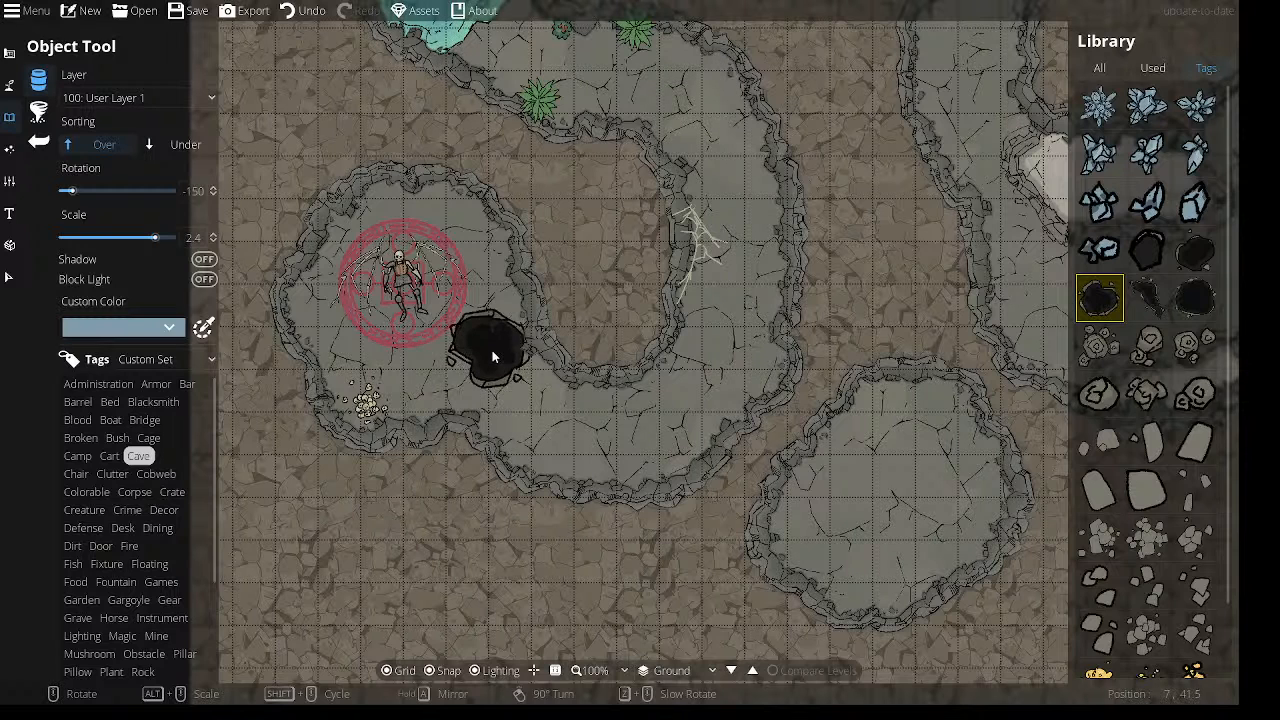
left_click_drag(857, 165, 839, 212)
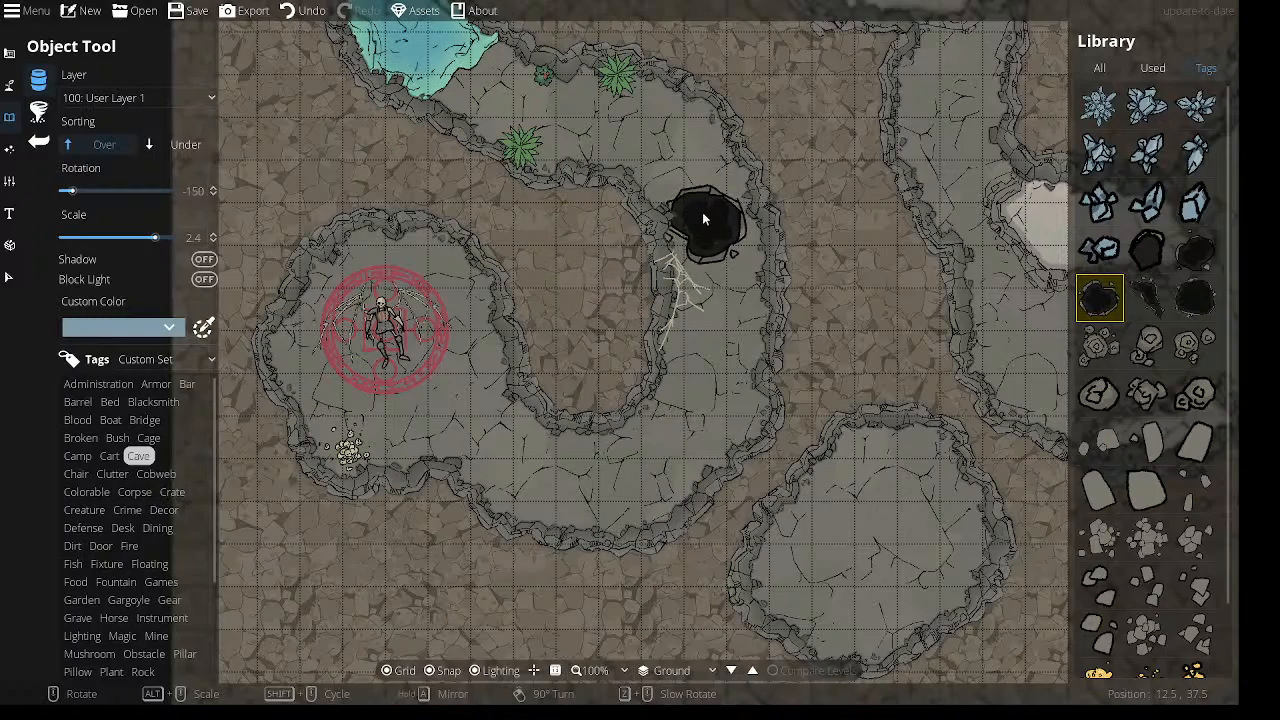
left_click_drag(814, 104, 752, 510)
left_click_drag(838, 141, 800, 465)
left_click_drag(456, 410, 563, 114)
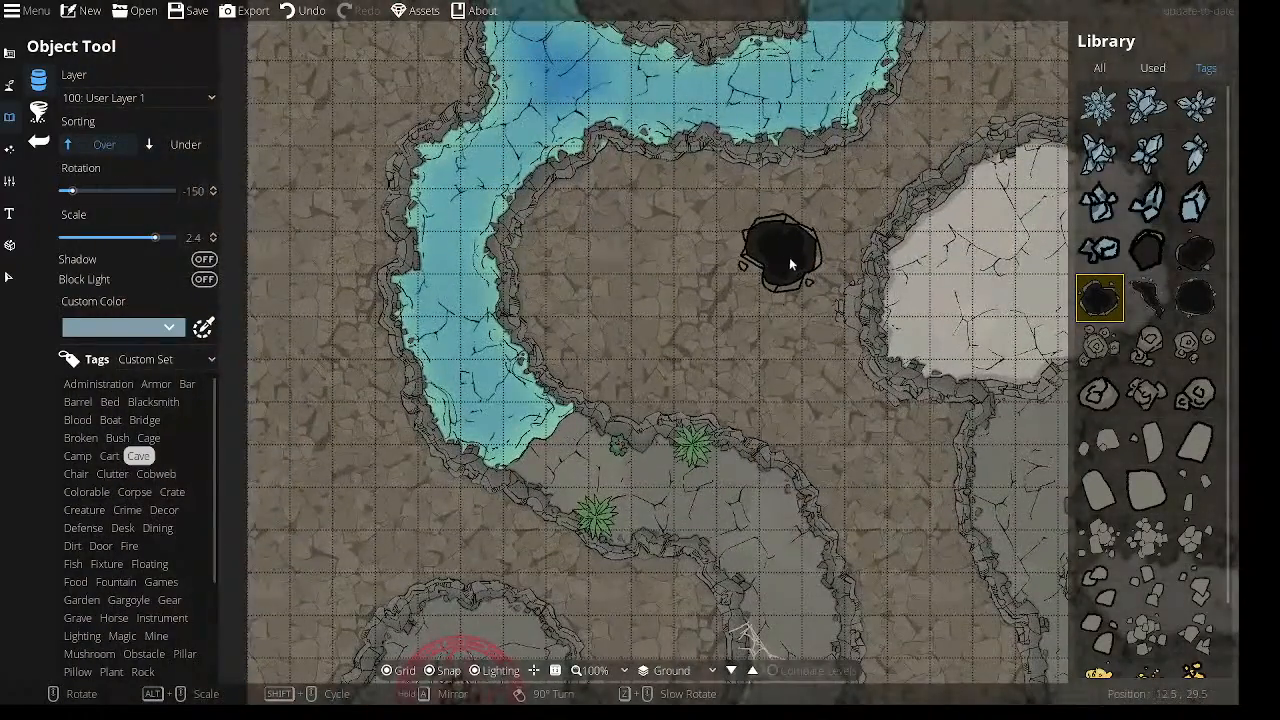
left_click_drag(788, 256, 750, 104)
left_click_drag(781, 378, 779, 187)
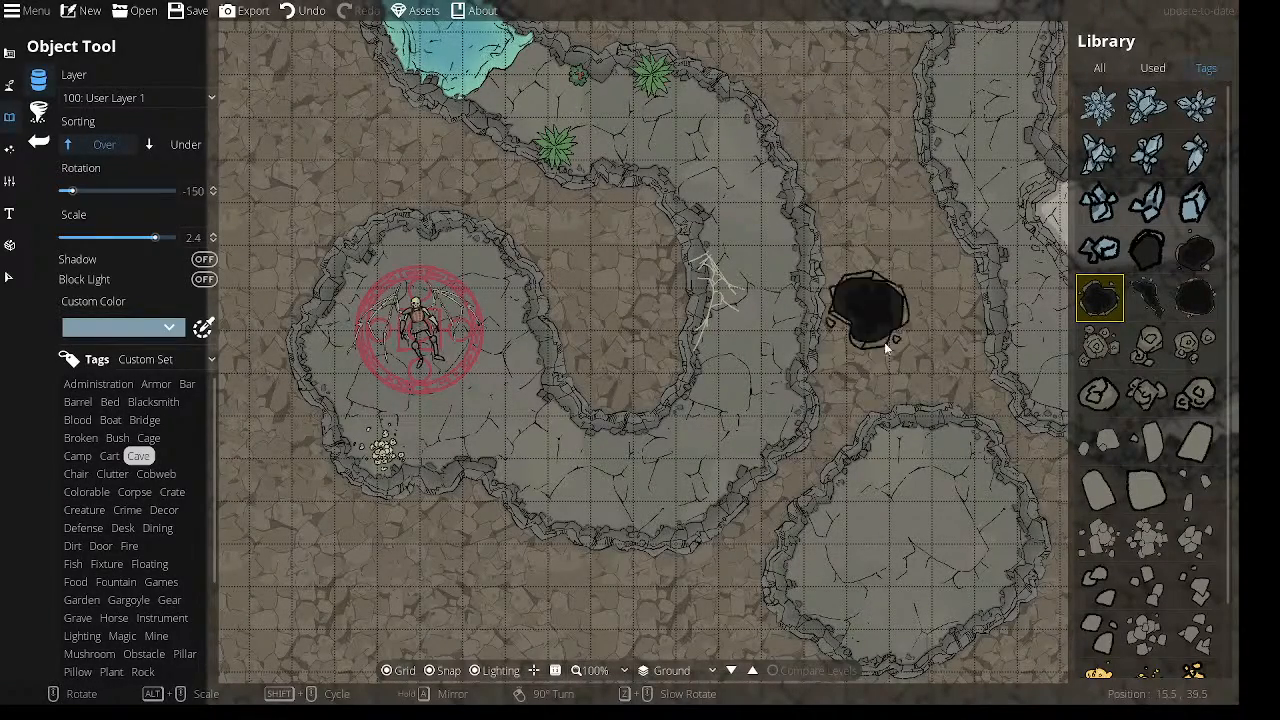
Examine the way back through the camp cave and the central cavern's rock islands for another black hole location.
left_click_drag(862, 338, 651, 156)
left_click_drag(872, 198, 294, 457)
left_click_drag(890, 328, 295, 232)
left_click_drag(735, 208, 457, 486)
left_click_drag(878, 272, 305, 186)
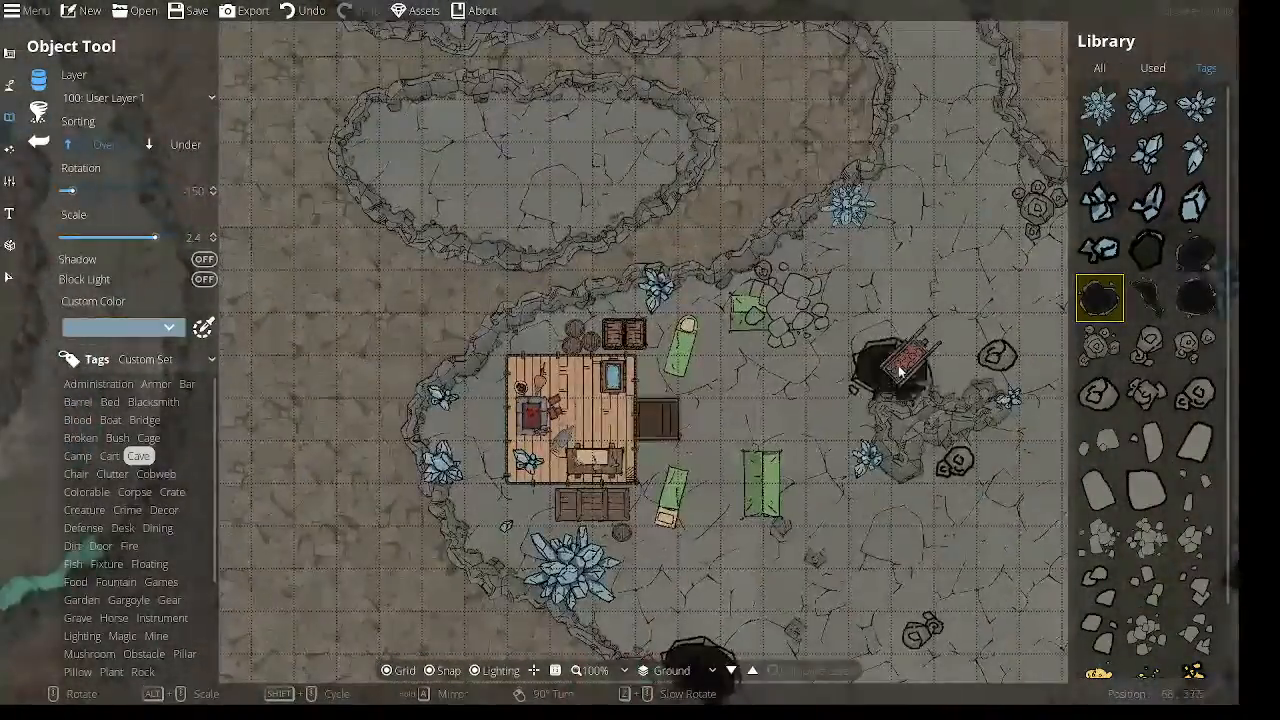
left_click_drag(900, 368, 659, 222)
left_click_drag(326, 217, 643, 500)
left_click_drag(380, 168, 918, 387)
left_click_drag(514, 277, 894, 197)
left_click_drag(618, 262, 788, 280)
left_click_drag(438, 320, 722, 345)
left_click_drag(758, 153, 504, 446)
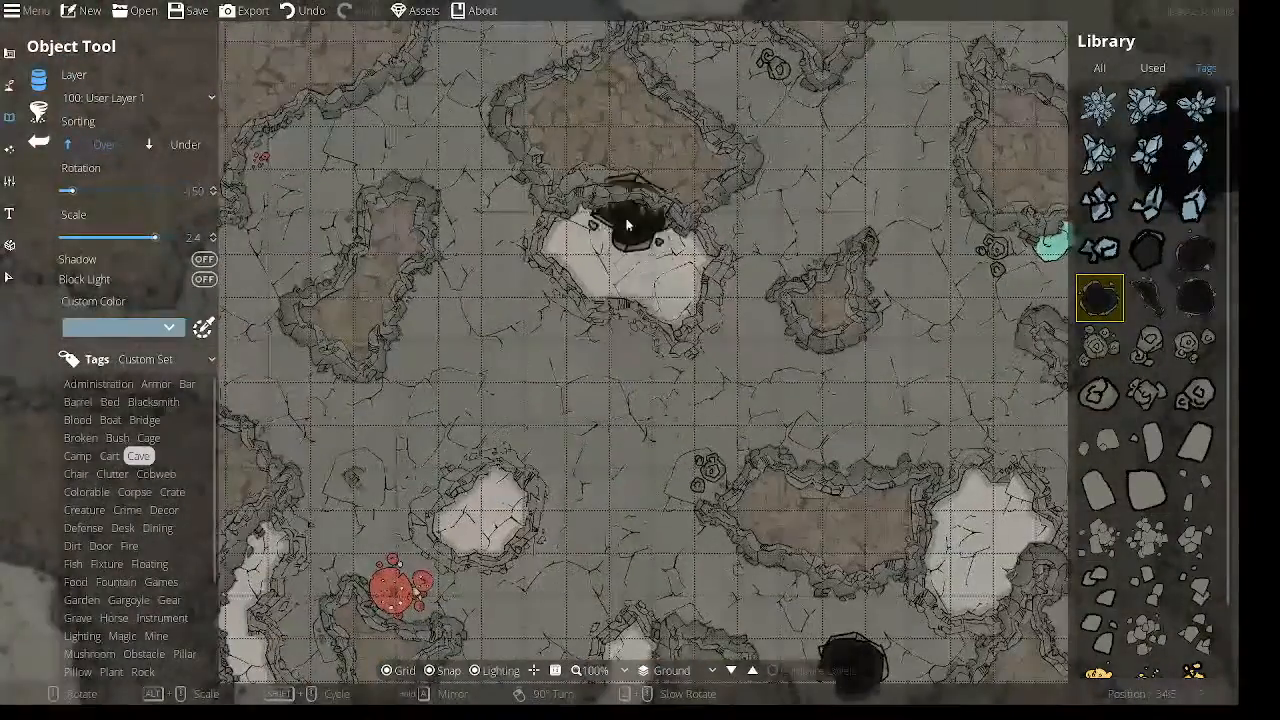
left_click_drag(838, 210, 571, 300)
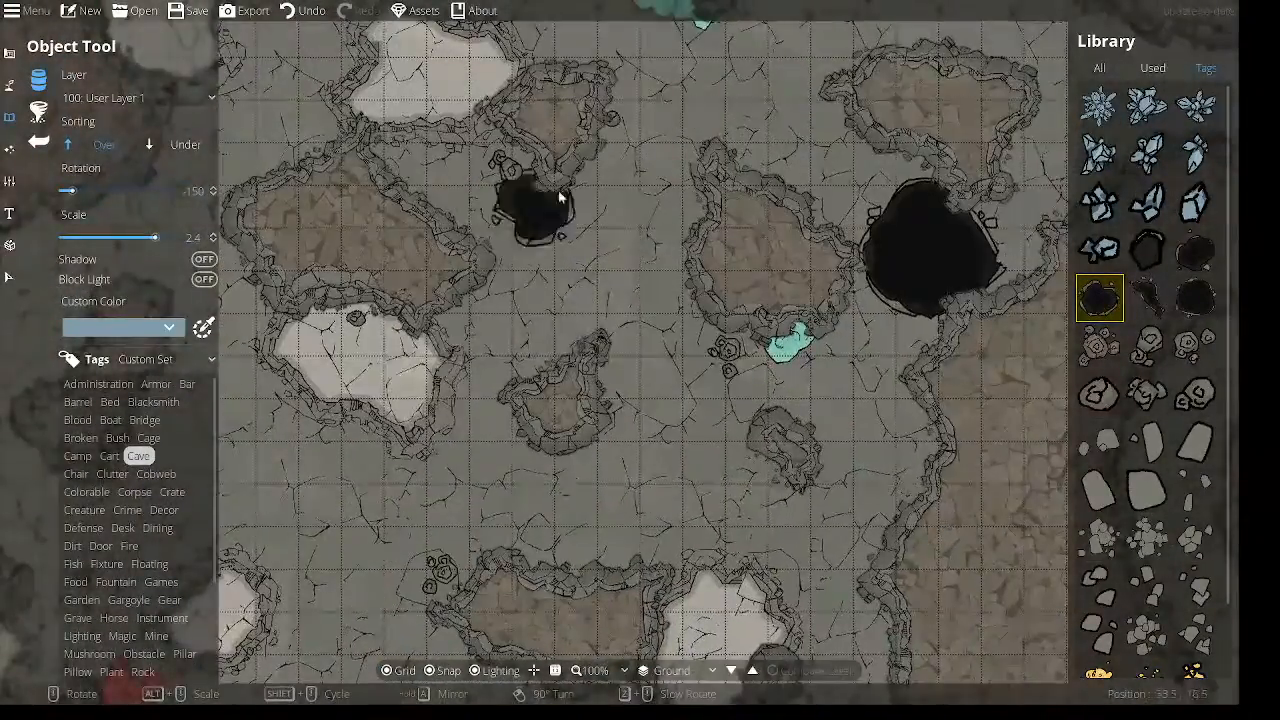
left_click_drag(514, 229, 655, 404)
left_click_drag(430, 150, 540, 78)
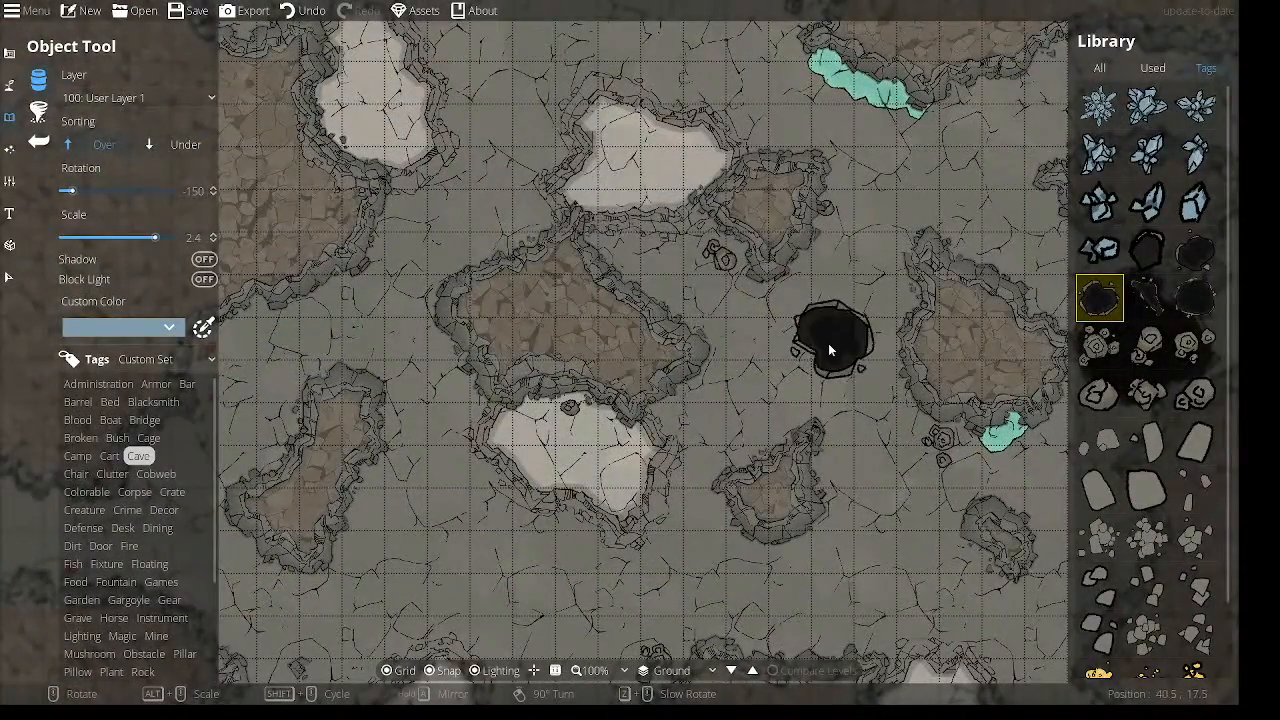
left_click_drag(786, 428, 550, 84)
left_click_drag(700, 335, 689, 202)
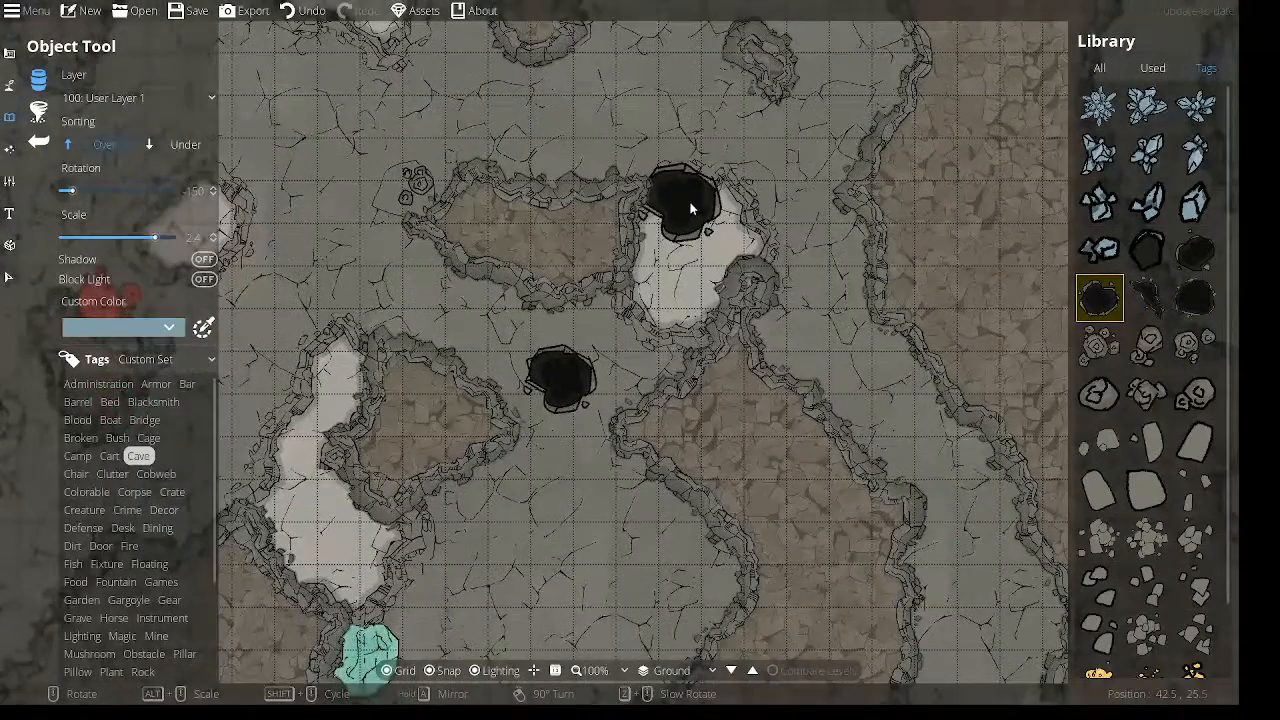
Choose a round rock cluster for placement, scaled to 1.1 and rotated to 165.
left_click(1100, 345)
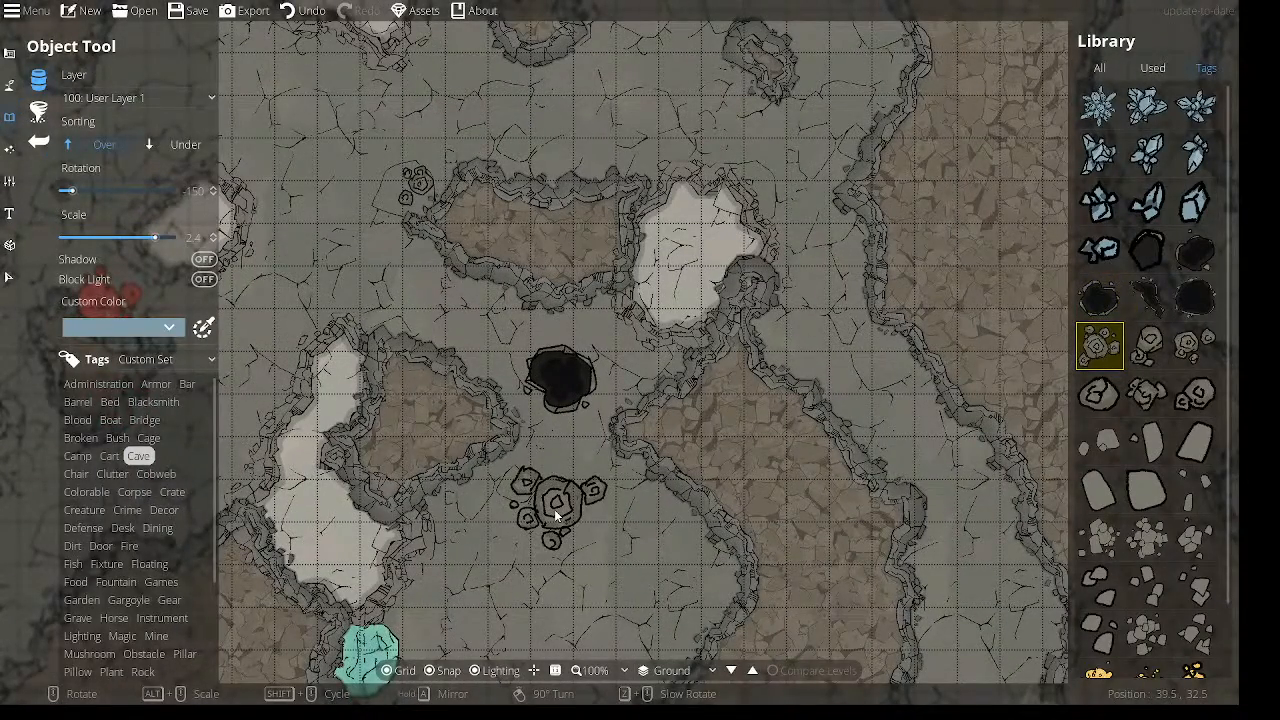
scroll(554, 509, "down", 6, "alt")
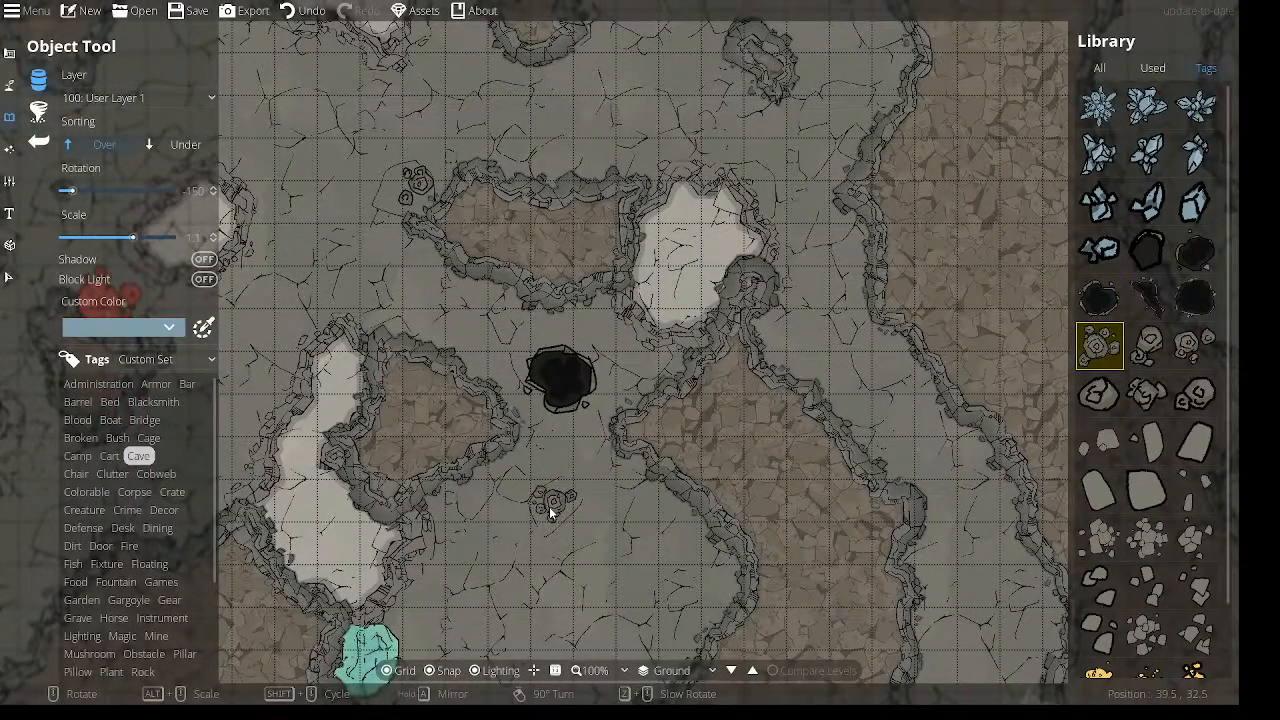
scroll(440, 520, "down", 5)
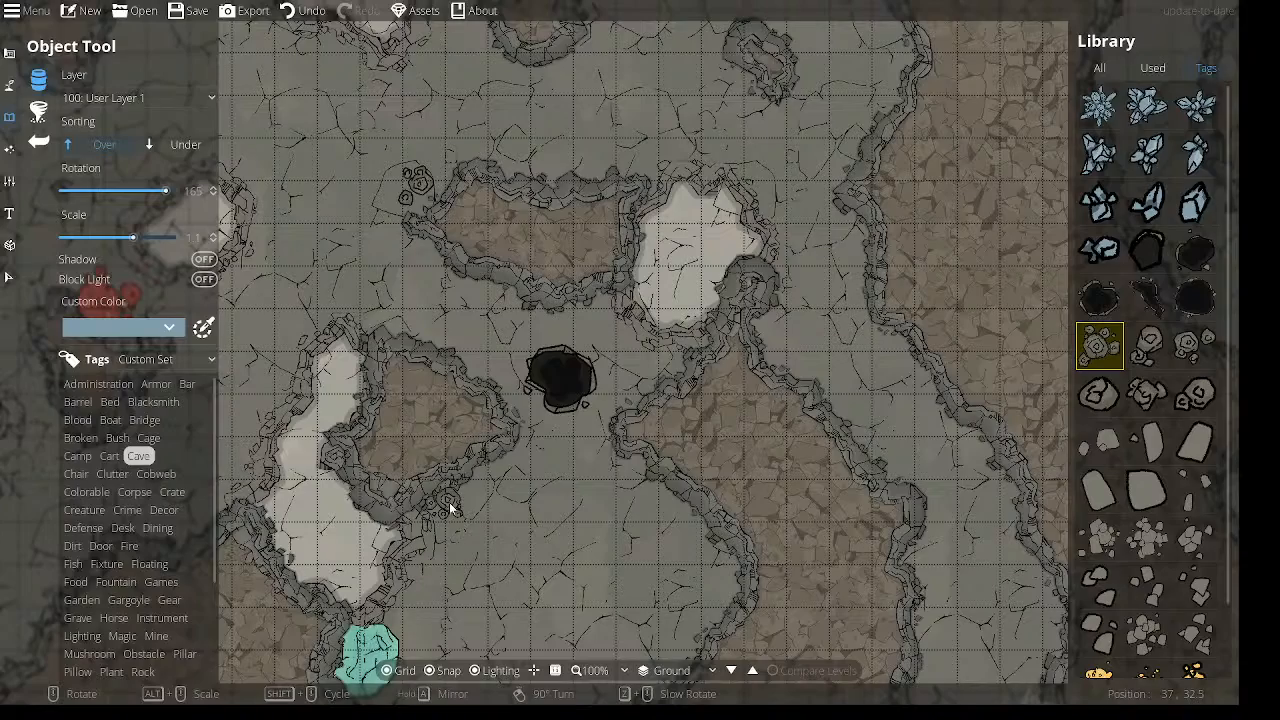
Look over the summoning circle cave and the tunnels around the large pale chamber for a spot for rocks.
left_click_drag(414, 523, 651, 349)
left_click_drag(424, 471, 942, 369)
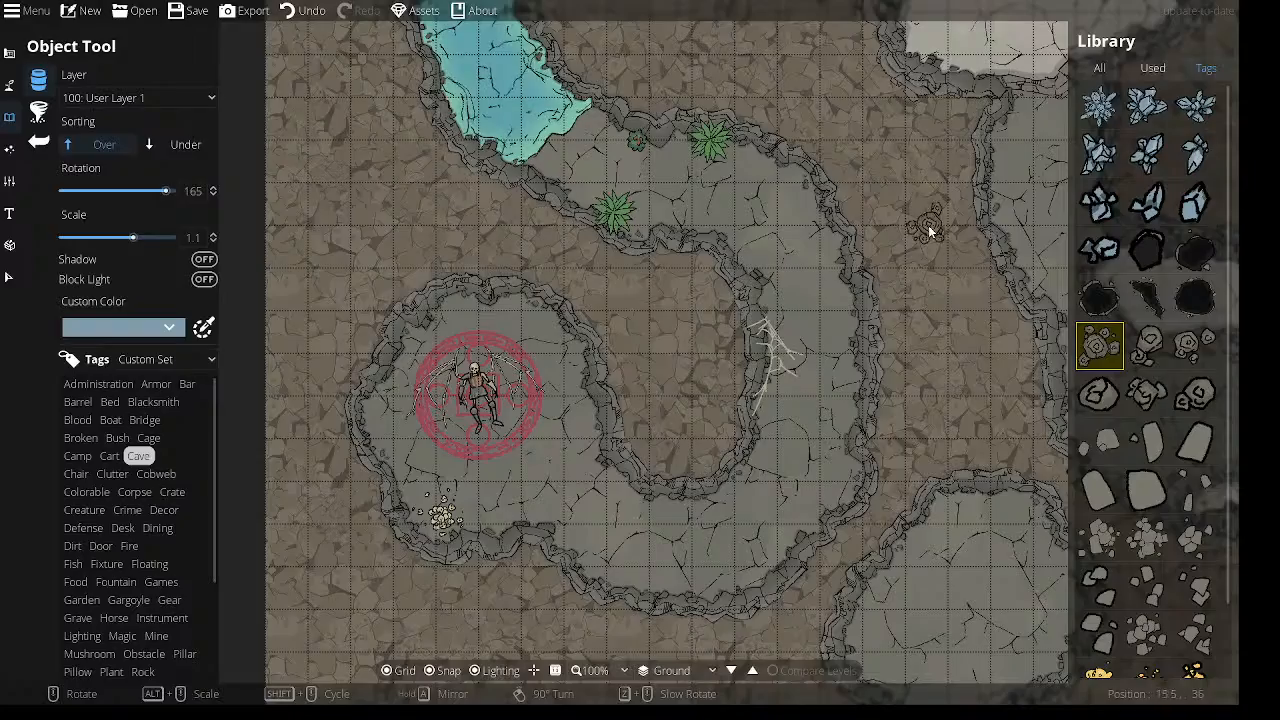
left_click_drag(990, 187, 475, 432)
left_click_drag(371, 384, 946, 141)
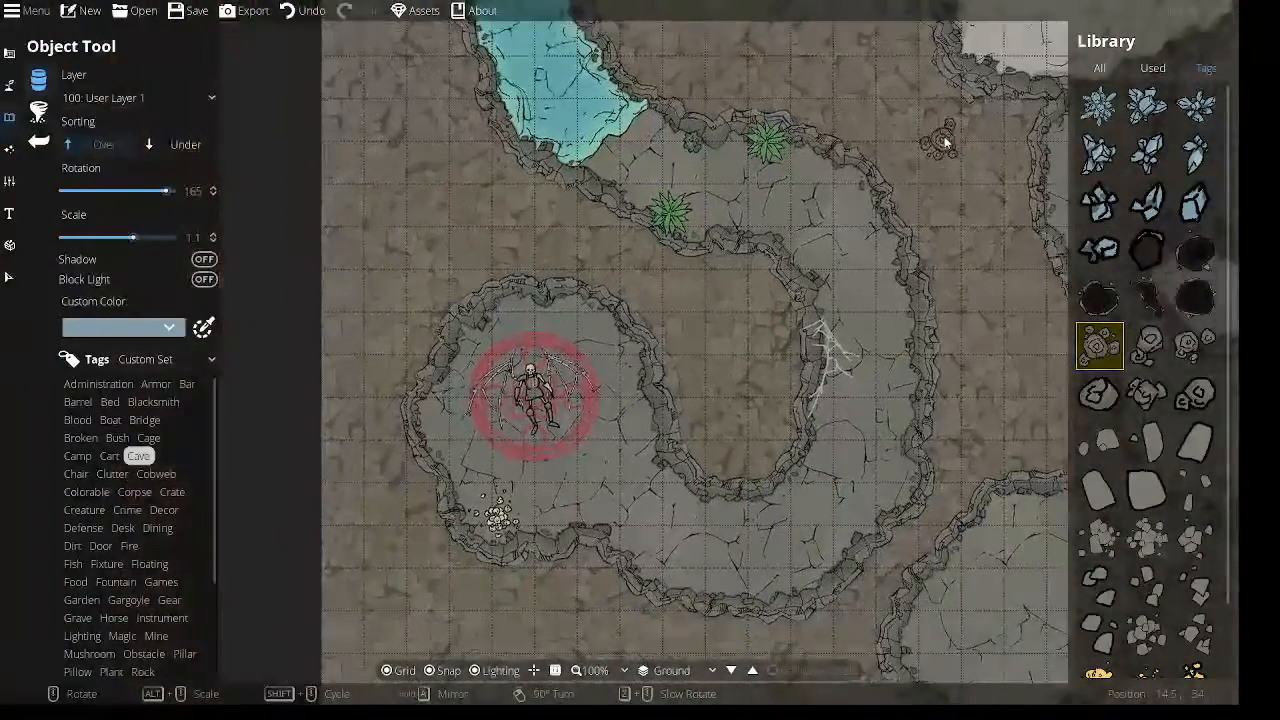
left_click_drag(830, 55, 561, 492)
left_click_drag(870, 186, 632, 30)
left_click_drag(833, 472, 842, 532)
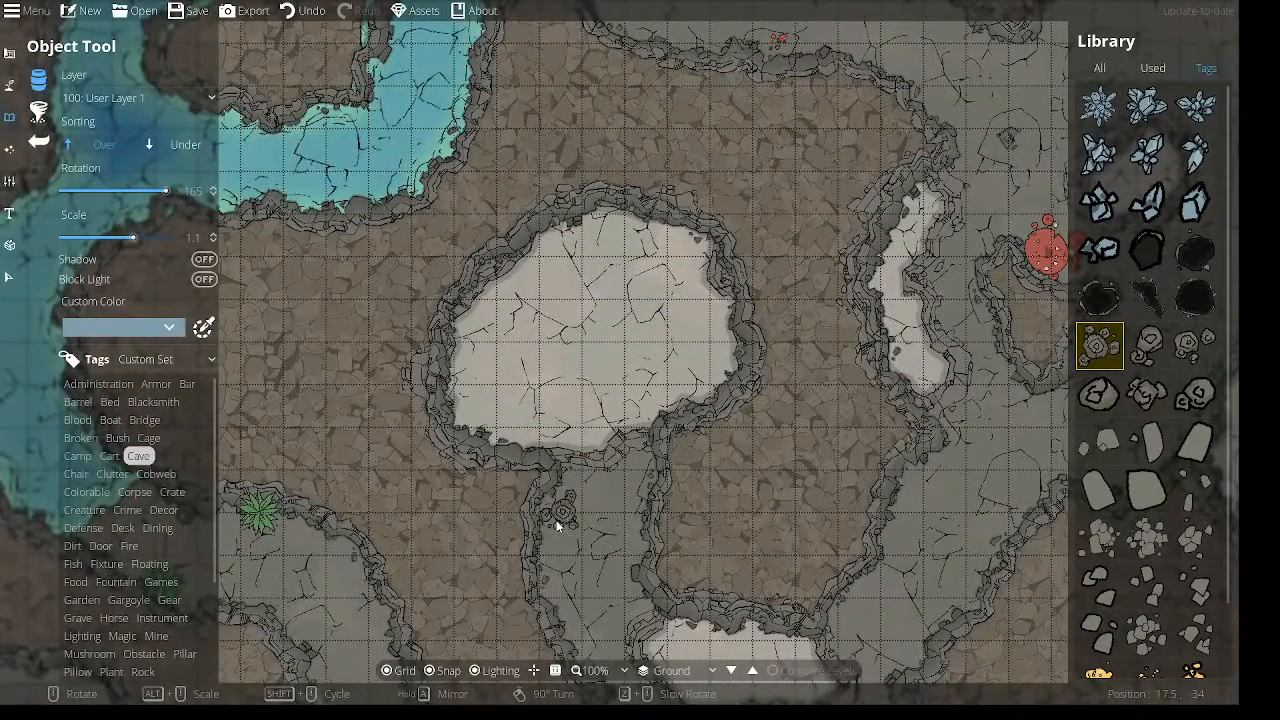
Place a small boulder group at scale 1.4 with snapping off at the western wall of the corridor below the pale chamber.
scroll(560, 525, "down", 4, "shift")
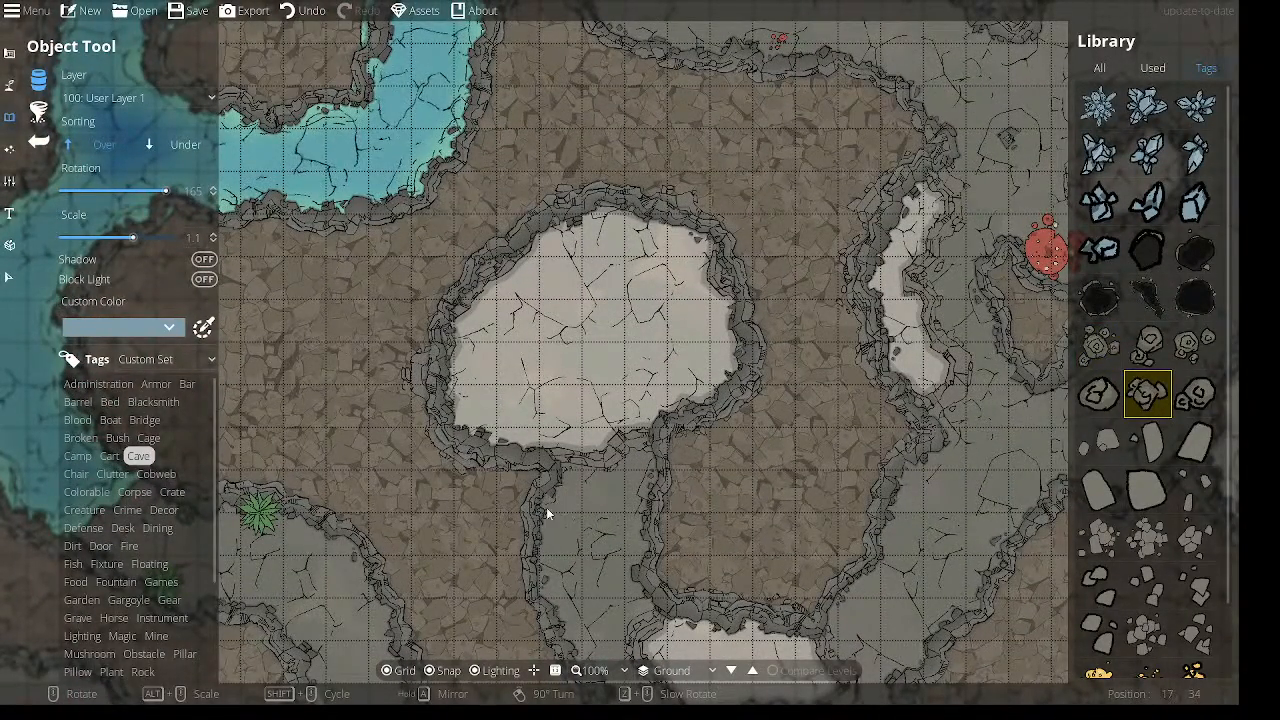
scroll(645, 470, "down", 8)
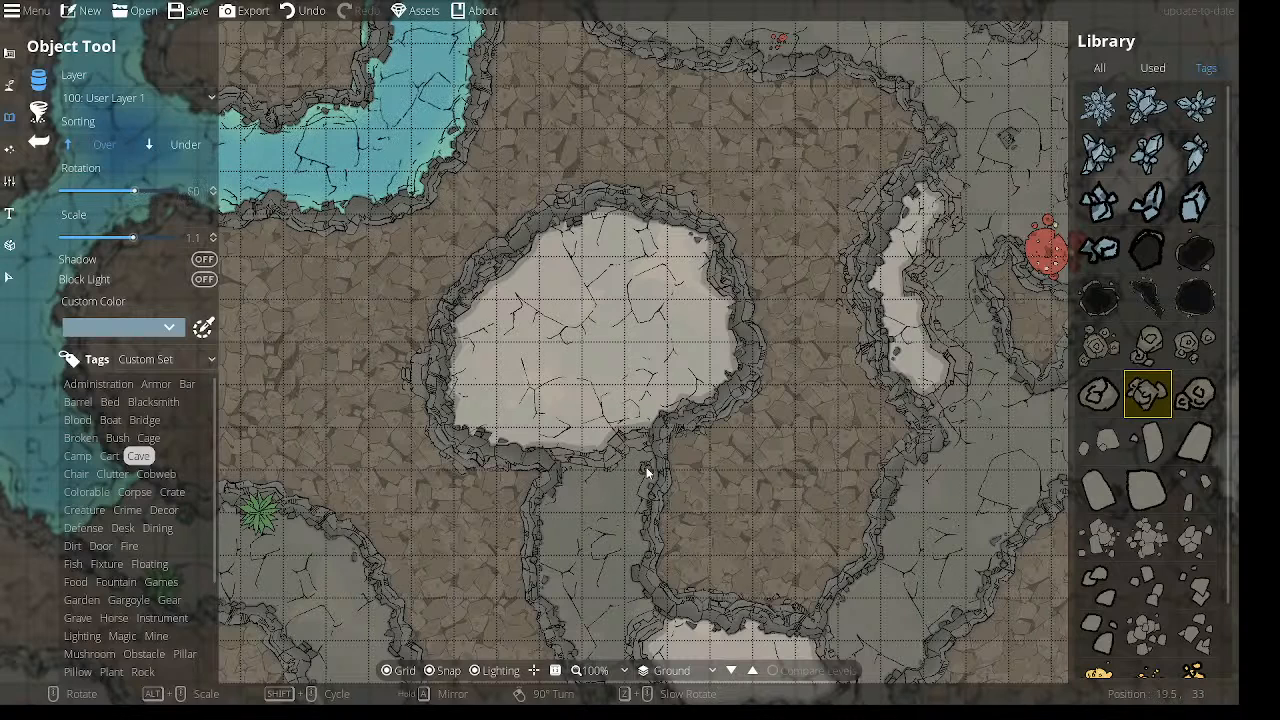
scroll(680, 503, "down", 1, "shift")
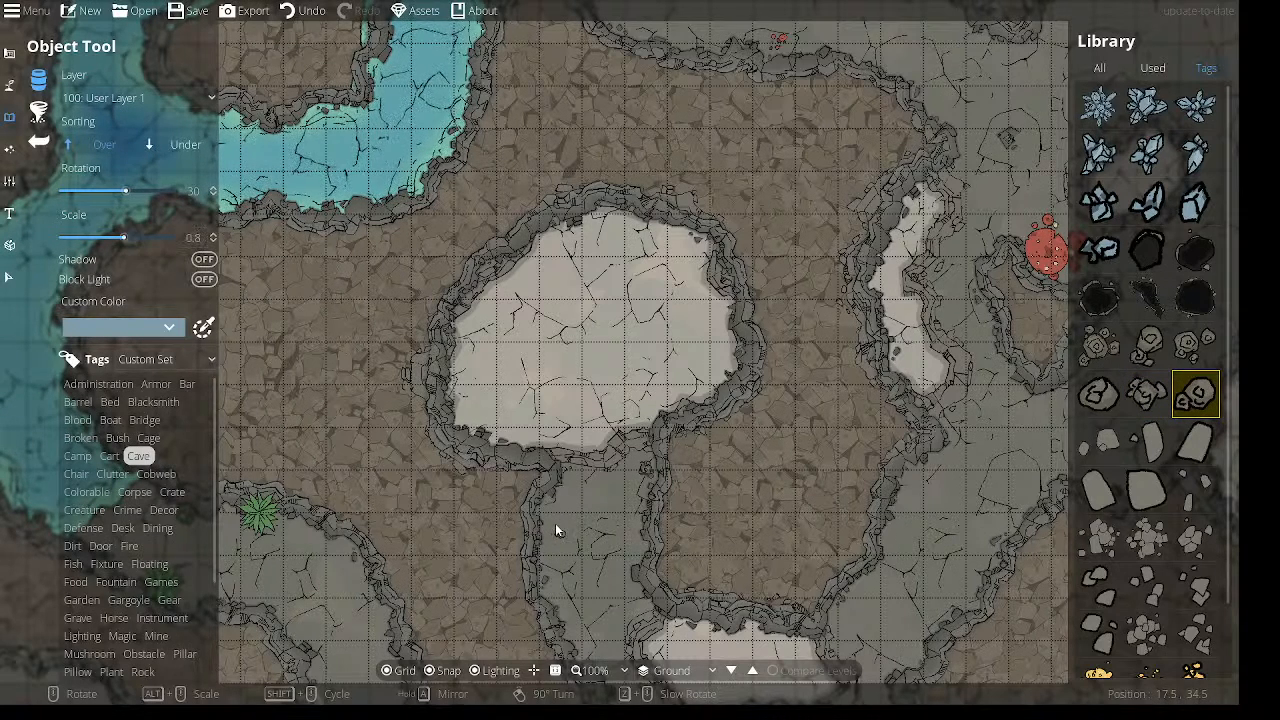
scroll(547, 530, "down", 3)
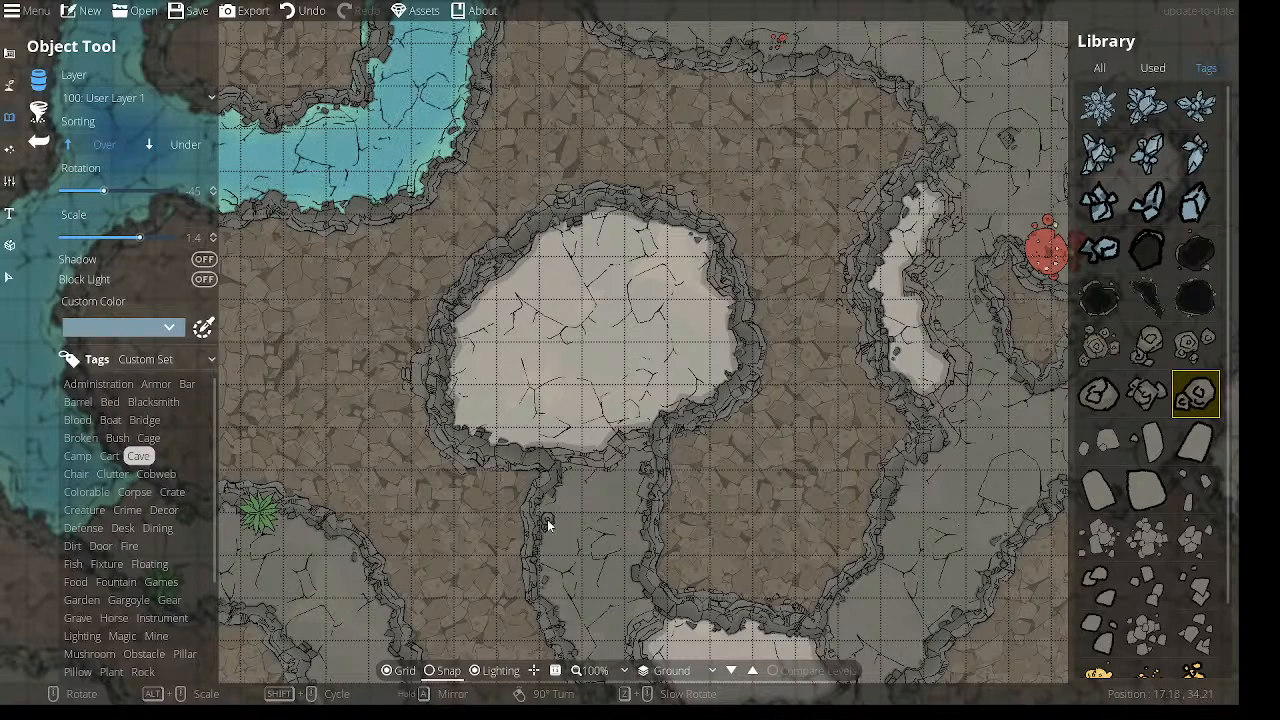
left_click(548, 518)
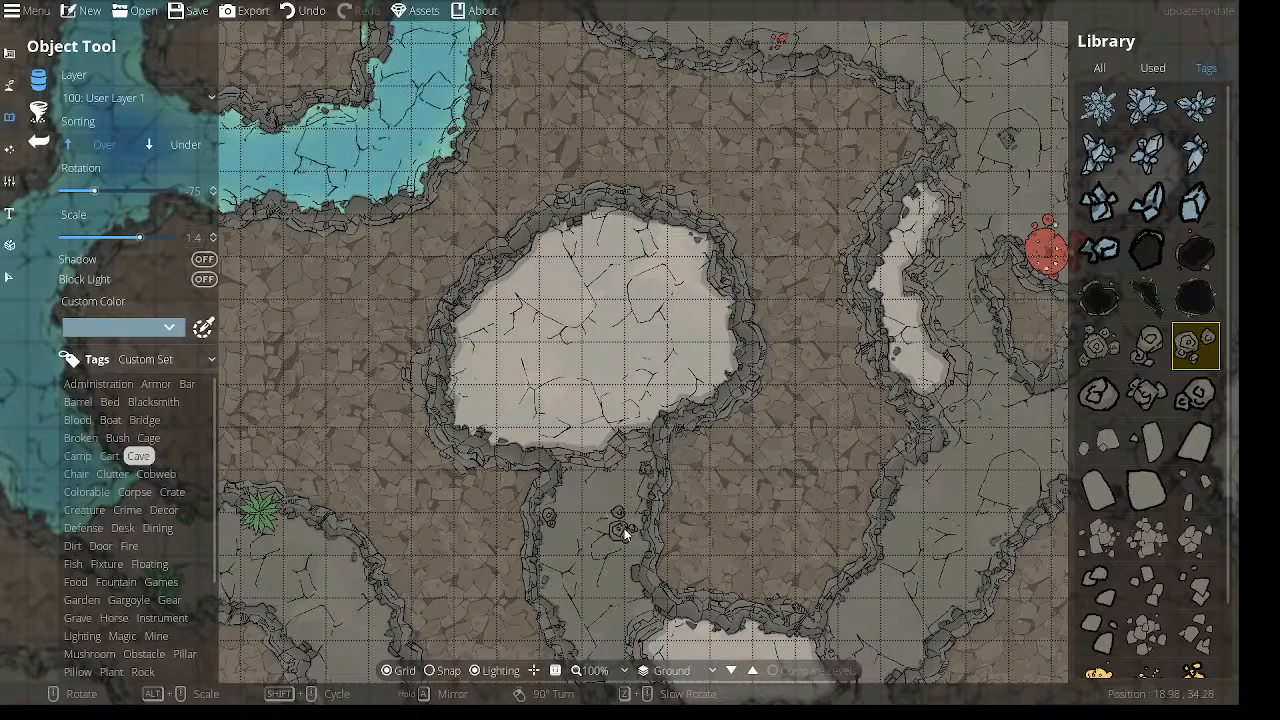
Place another small boulder group, rotated to 75, along the southwestern wall of the cave at the corridor's southern end.
left_click_drag(612, 612, 505, 289)
scroll(579, 508, "down", 6)
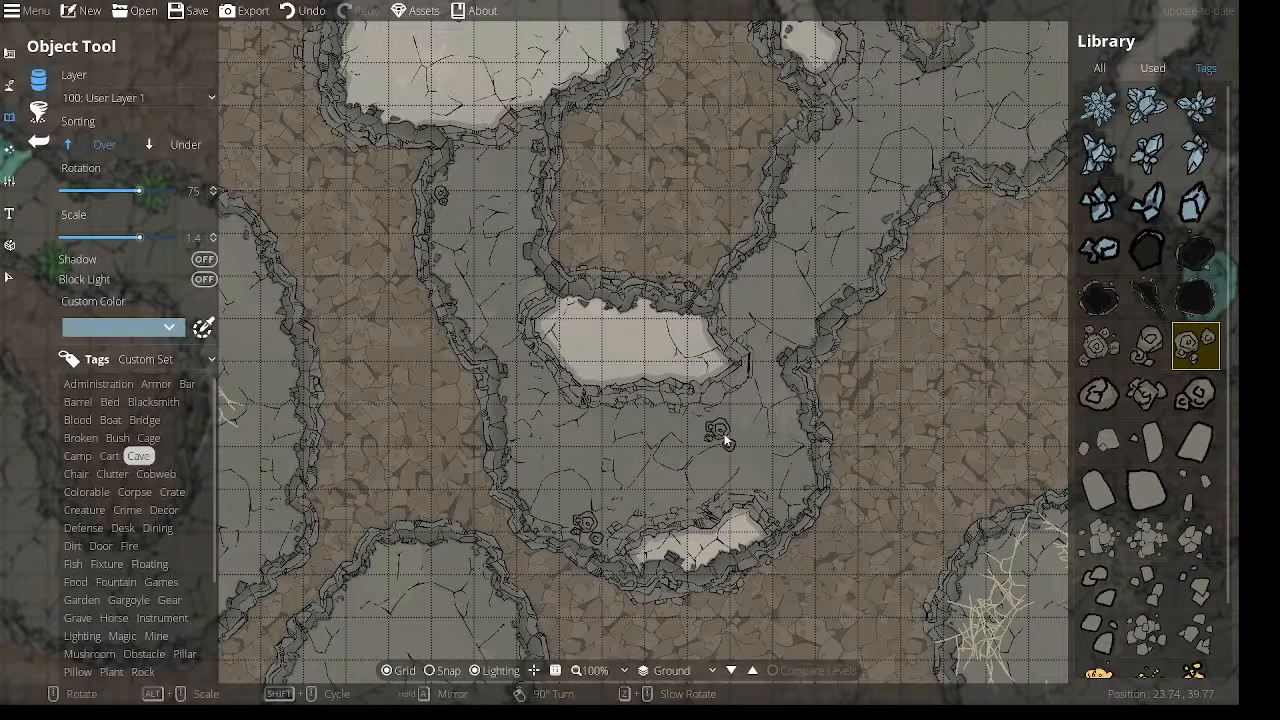
Place a flat stone slab at scale 2 and a rubble cluster at scale 0.8 along the same cave's eastern wall.
left_click(1196, 490)
left_click(1147, 490)
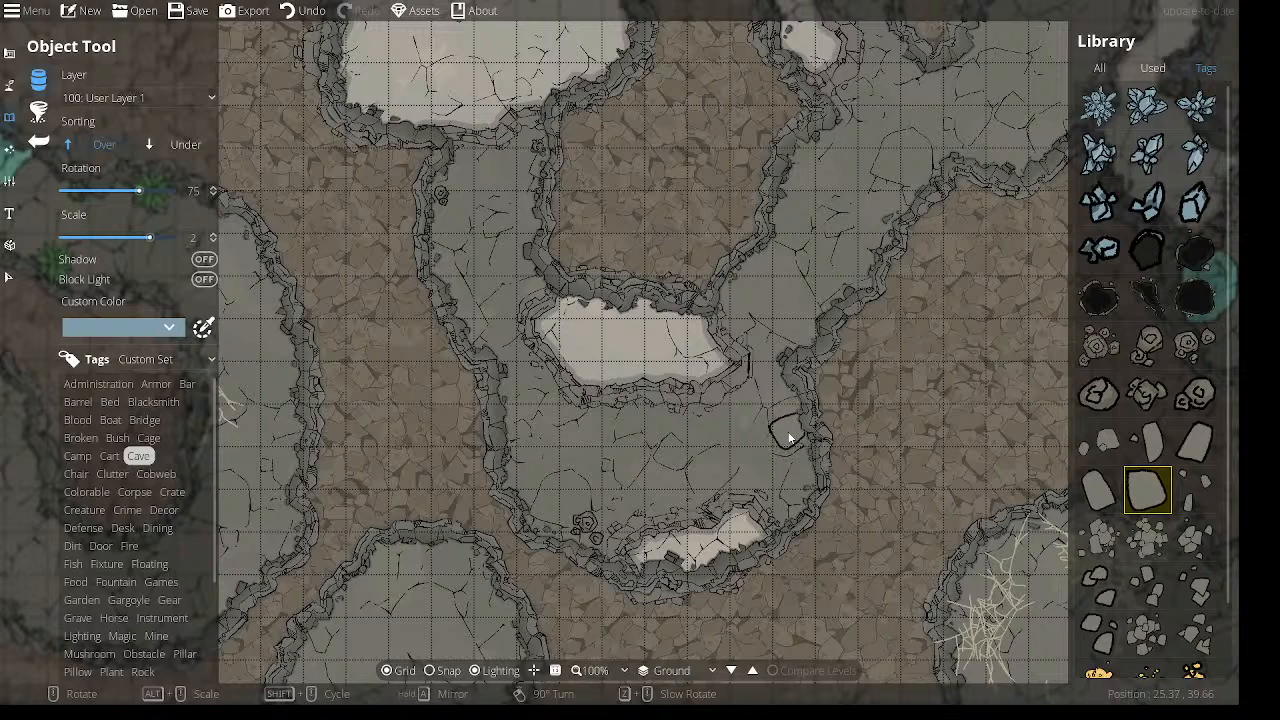
left_click(1147, 537)
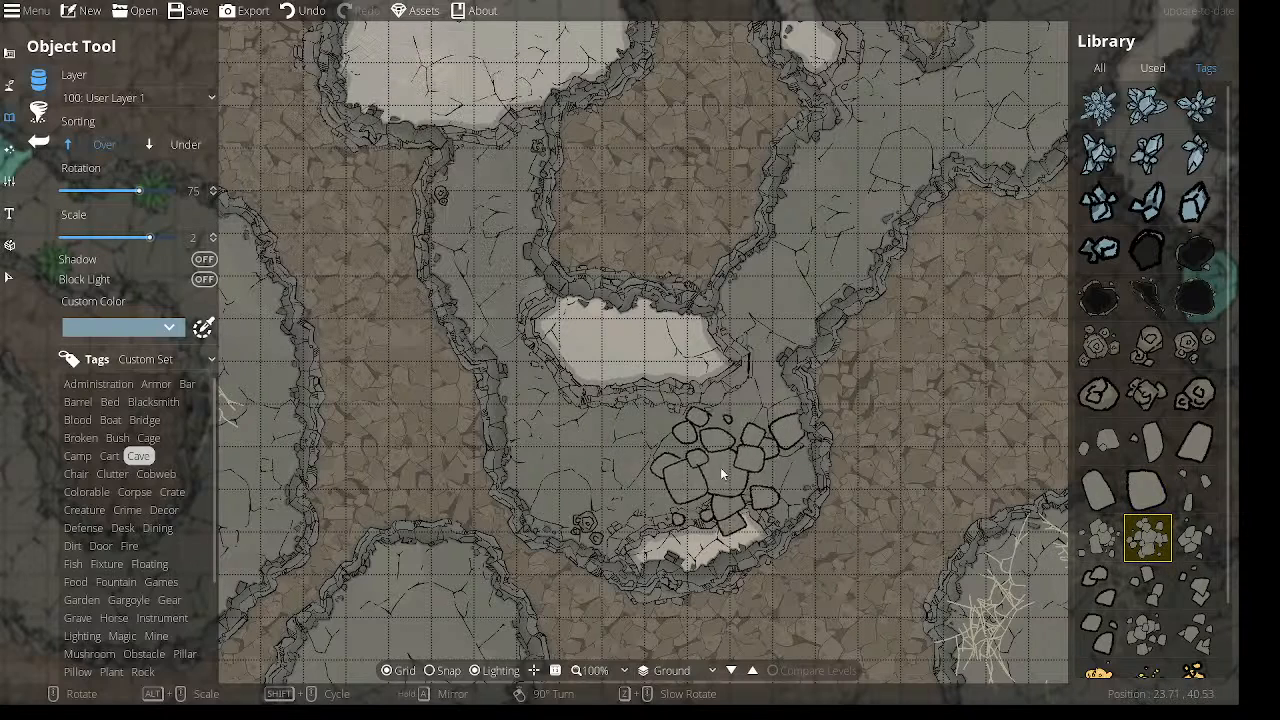
scroll(753, 466, "down", 6, "alt")
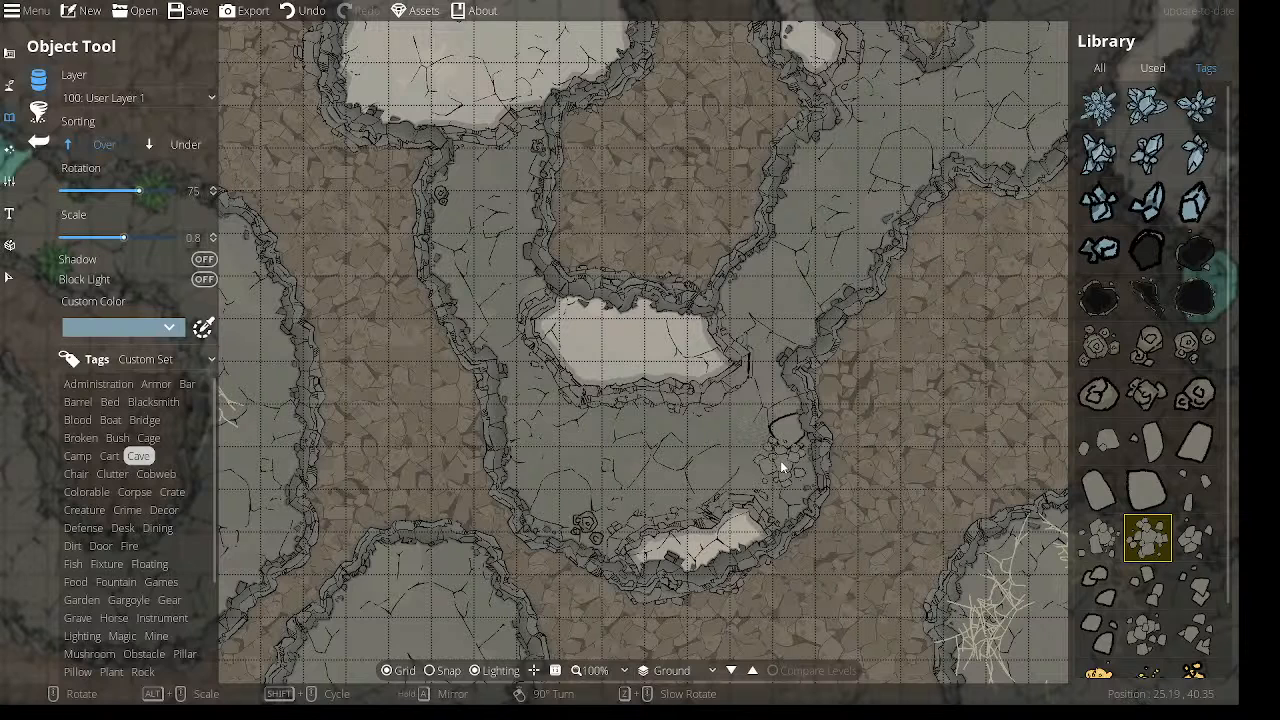
left_click(765, 476)
Select the flat stone slab above the rubble at the eastern wall and delete it.
left_click(9, 277)
left_click(806, 424)
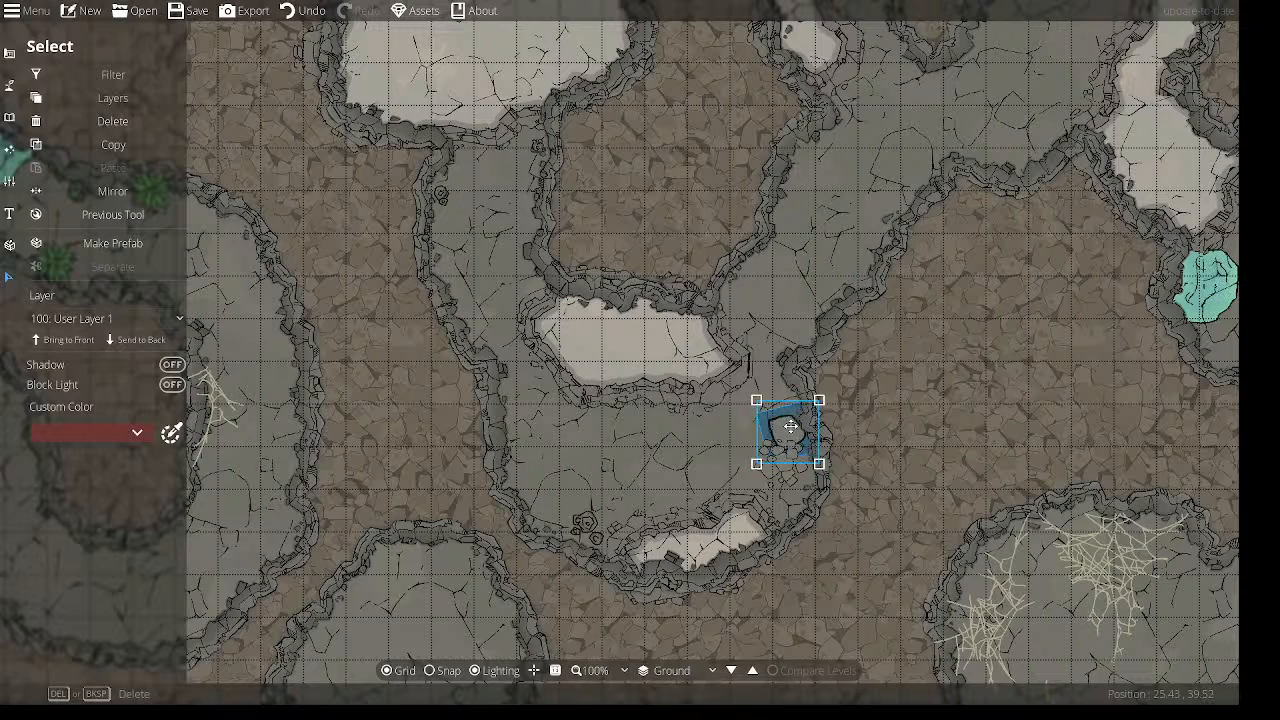
scroll(790, 427, "down", 2)
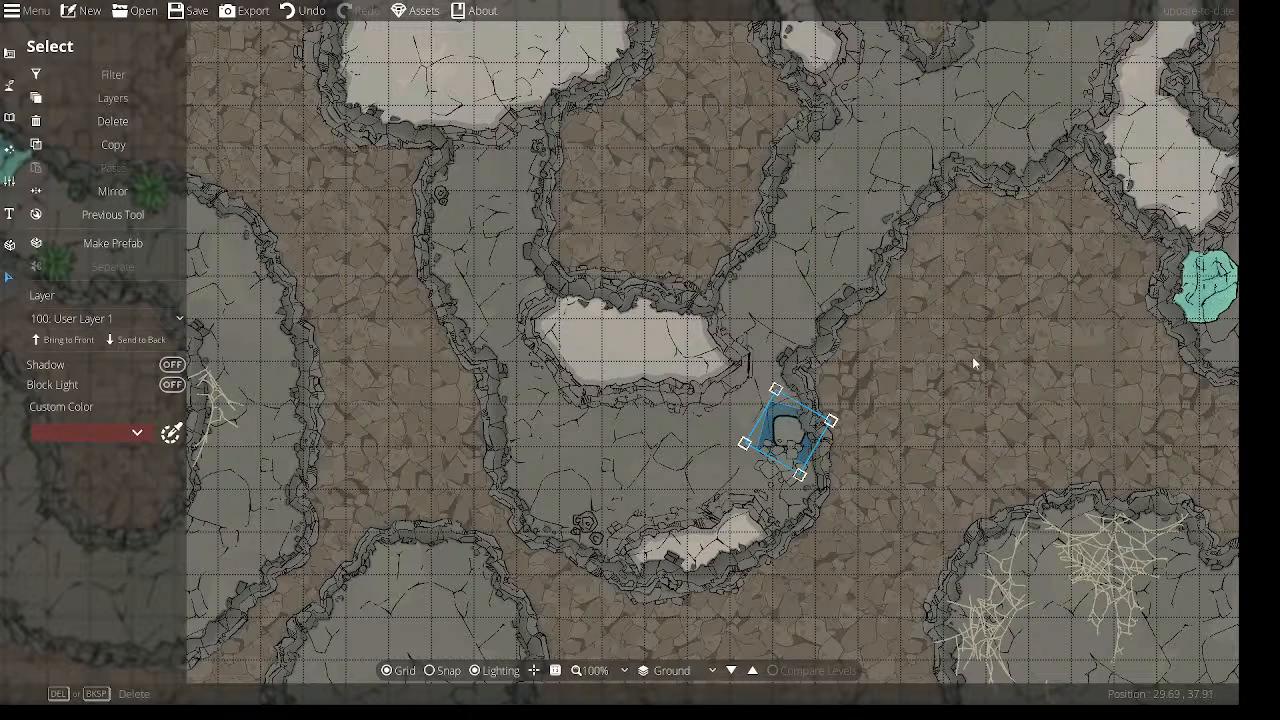
key("Delete")
Return to object placement and try small loose stones at scale 0.8, rotated to 60, beside the rubble at the eastern wall.
left_click(9, 84)
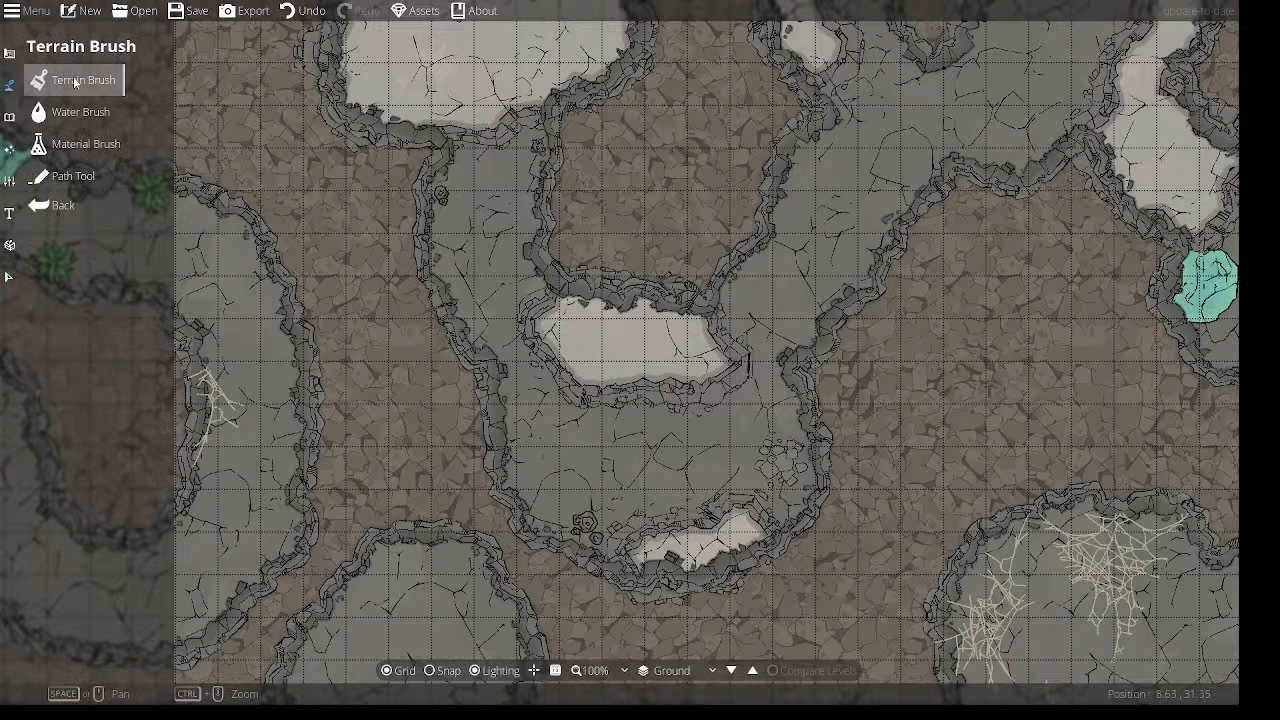
left_click(75, 83)
left_click(9, 117)
left_click(78, 80)
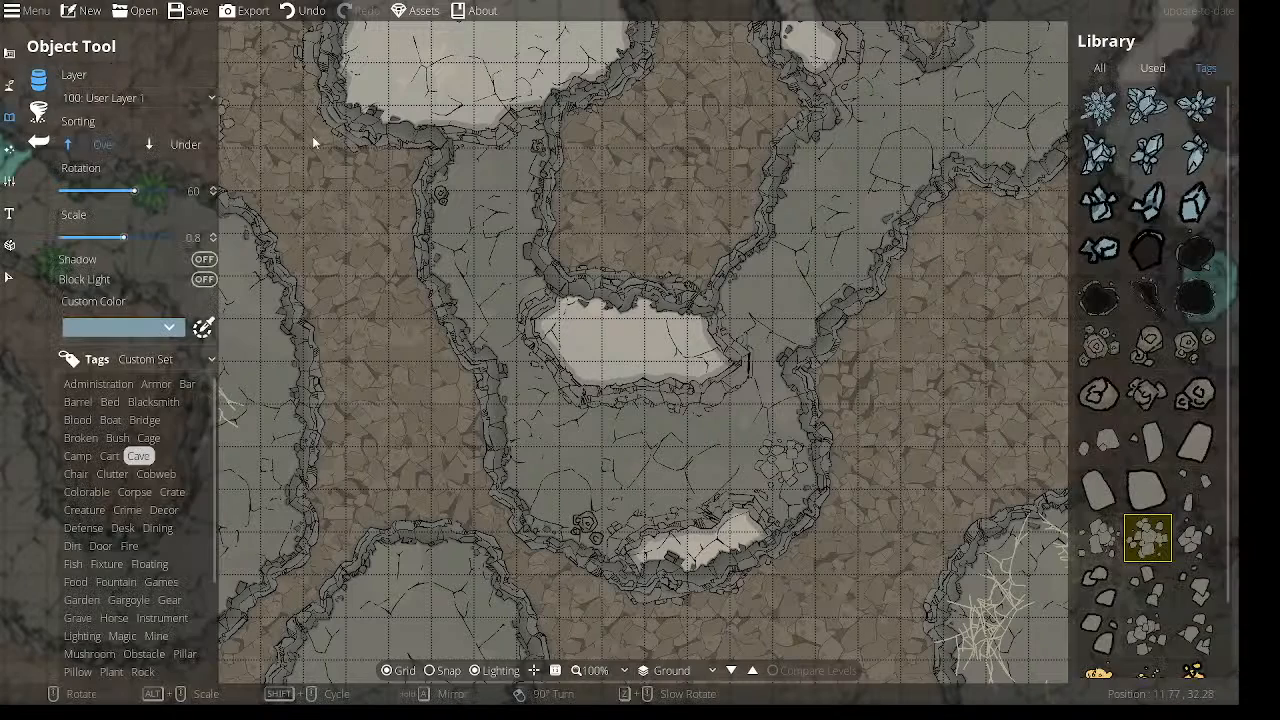
left_click(1154, 446)
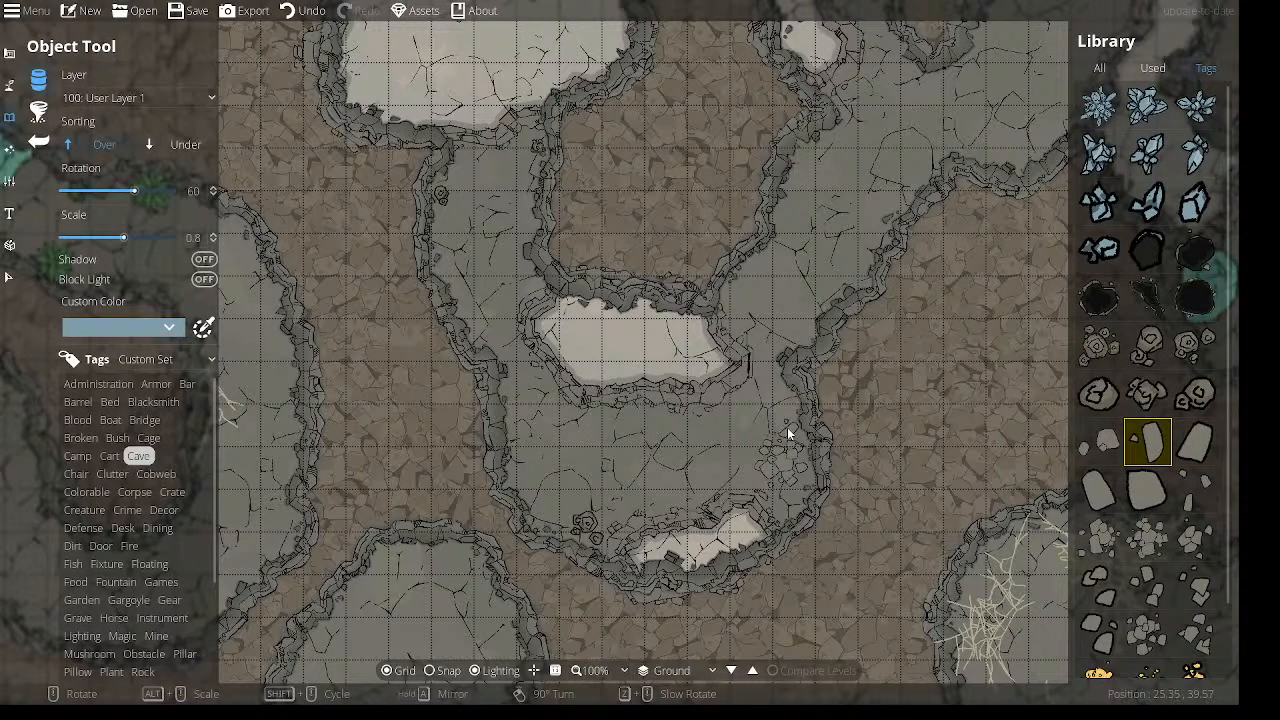
left_click(1198, 487)
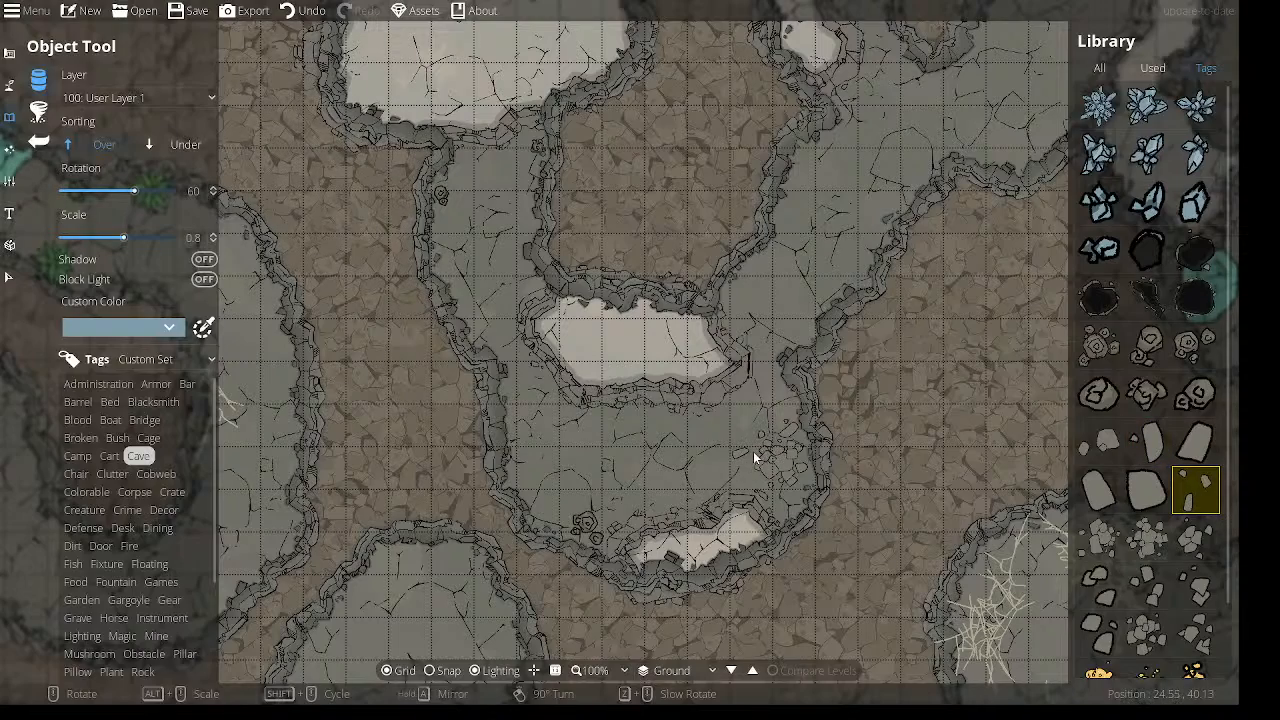
Choose a scattered rubble group at scale 0.8 for placement and rotate it to 0.
left_click_drag(763, 384, 364, 499)
left_click_drag(683, 140, 548, 255)
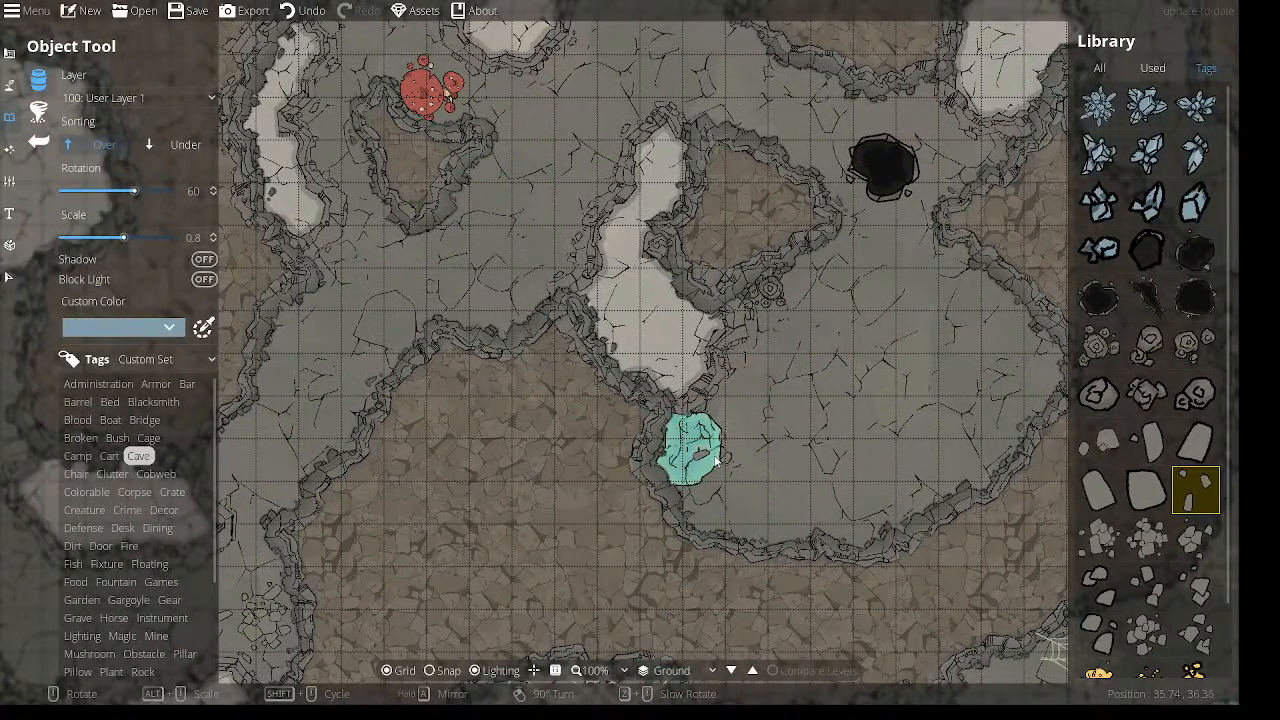
mouse_move(1145, 543)
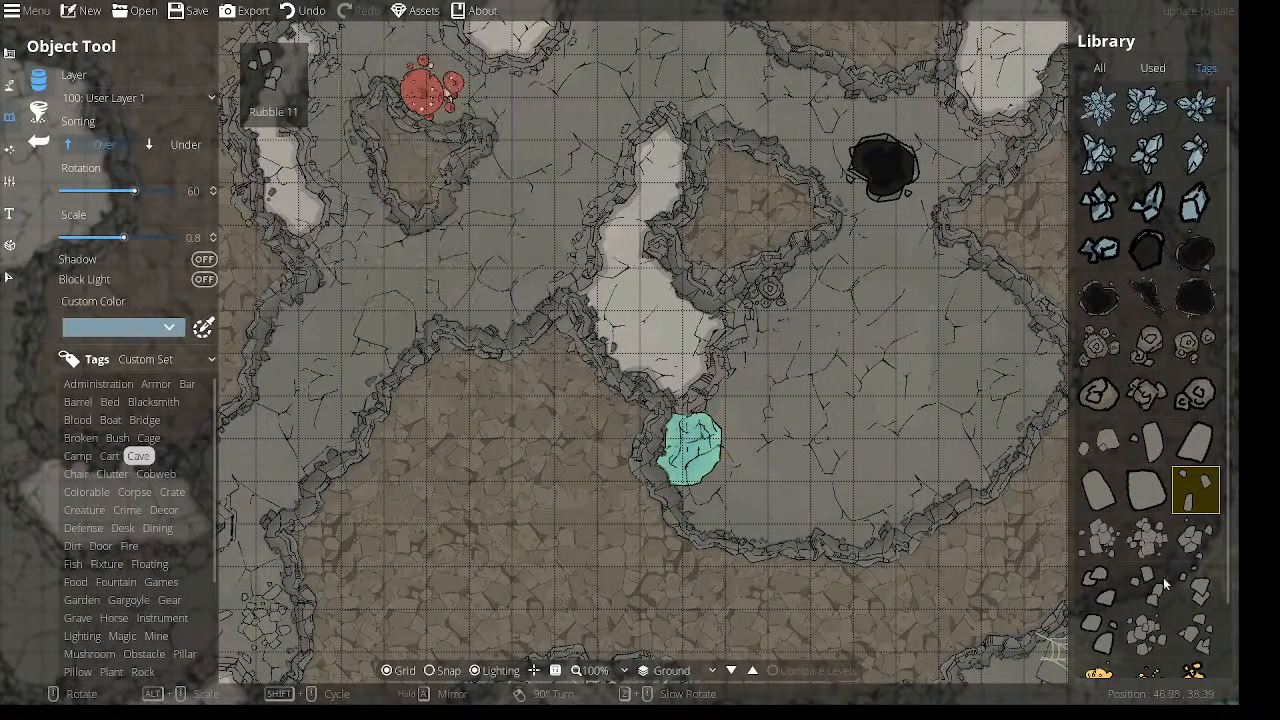
left_click(1200, 635)
scroll(714, 457, "down", 2)
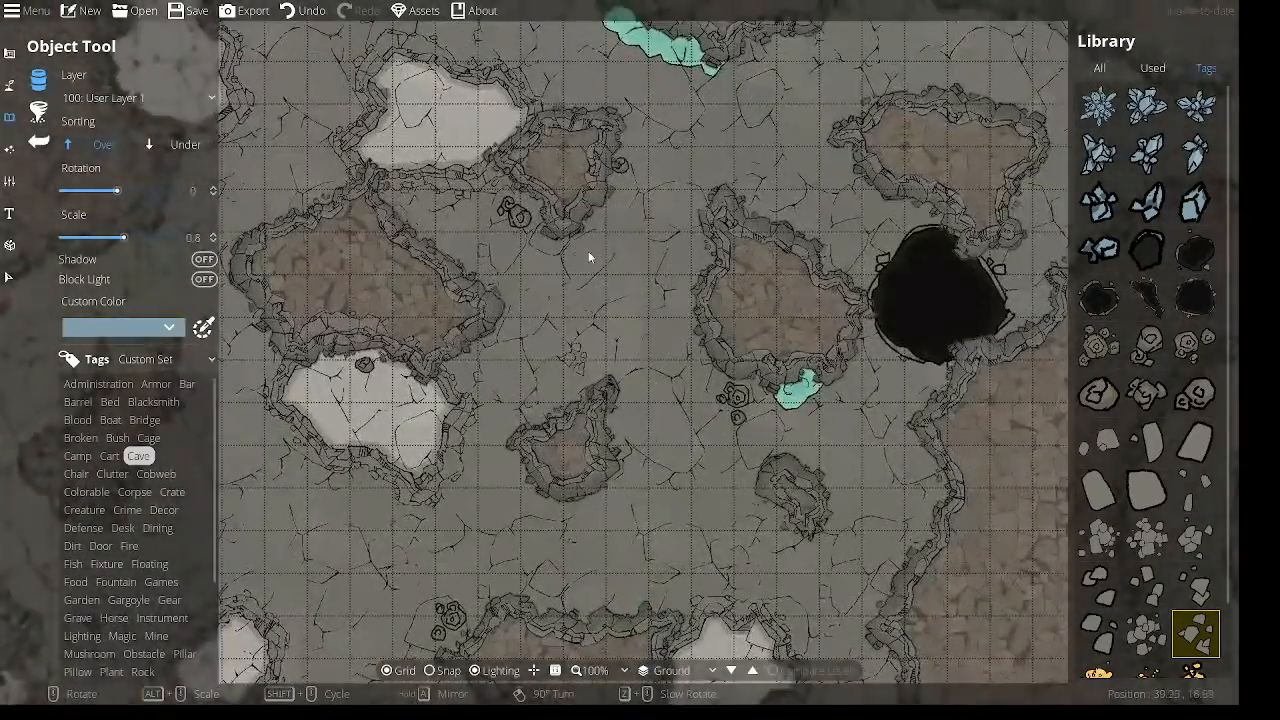
Look over the central cavern's rock islands and the looping river in the west for a spot for rubble.
left_click_drag(589, 257, 717, 608)
left_click_drag(652, 386, 541, 438)
left_click_drag(605, 208, 1100, 196)
left_click_drag(569, 251, 1029, 190)
mouse_move(677, 368)
left_mouse_down()
mouse_move(905, 256)
mouse_move(895, 132)
left_mouse_up()
left_click_drag(827, 370, 833, 54)
mouse_move(714, 452)
left_mouse_down()
mouse_move(723, 553)
mouse_move(618, 579)
left_mouse_up()
mouse_move(618, 496)
left_mouse_down()
mouse_move(403, 61)
mouse_move(431, 15)
left_mouse_up()
left_click_drag(522, 316, 510, 68)
scroll(560, 352, "up", 1)
left_click_drag(614, 400, 893, 531)
left_click_drag(533, 334, 608, 440)
mouse_move(487, 255)
left_mouse_down()
mouse_move(688, 474)
mouse_move(608, 428)
mouse_move(617, 554)
left_mouse_up()
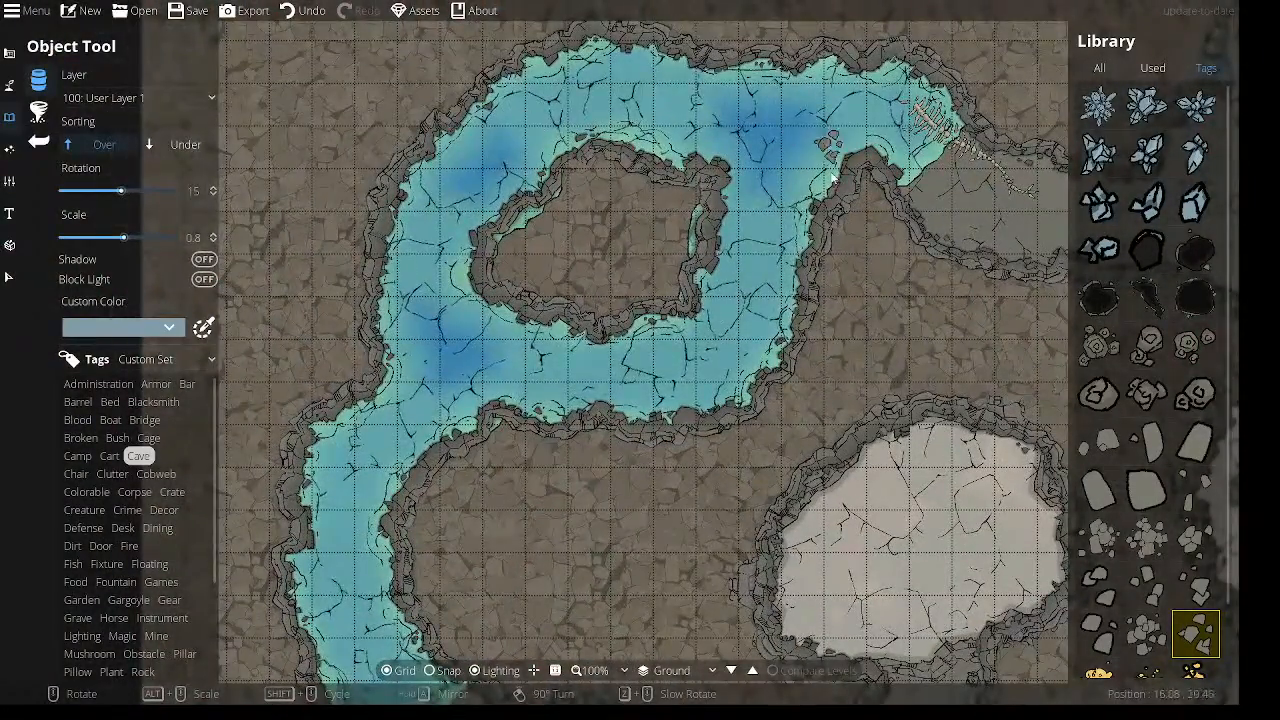
scroll(826, 349, "up", 1)
left_click_drag(826, 349, 717, 263)
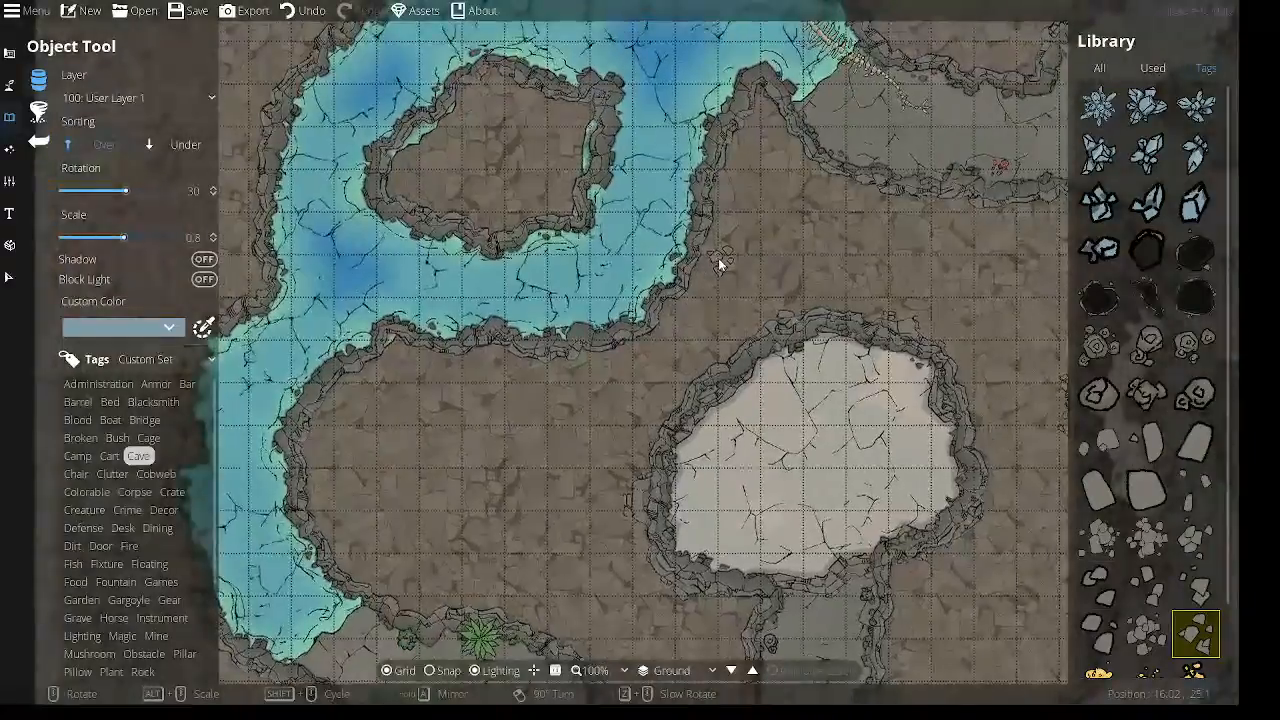
left_click_drag(614, 423, 420, 512)
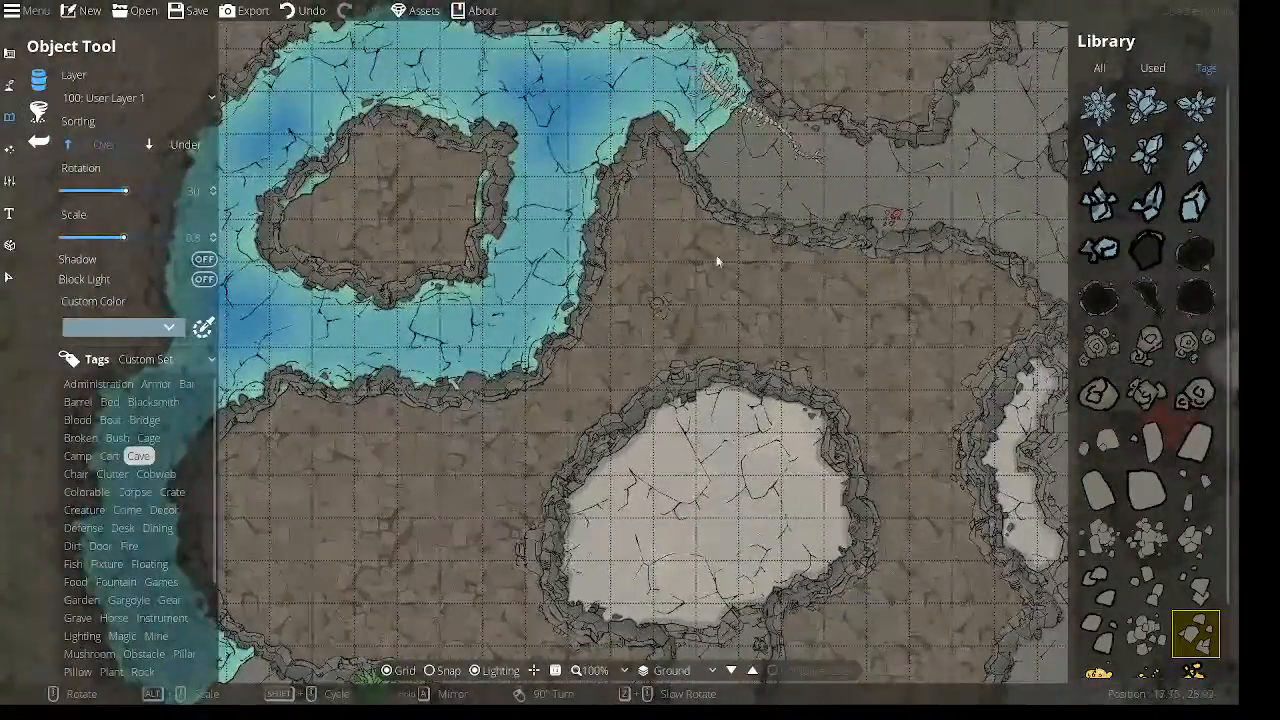
left_click_drag(675, 242, 800, 371)
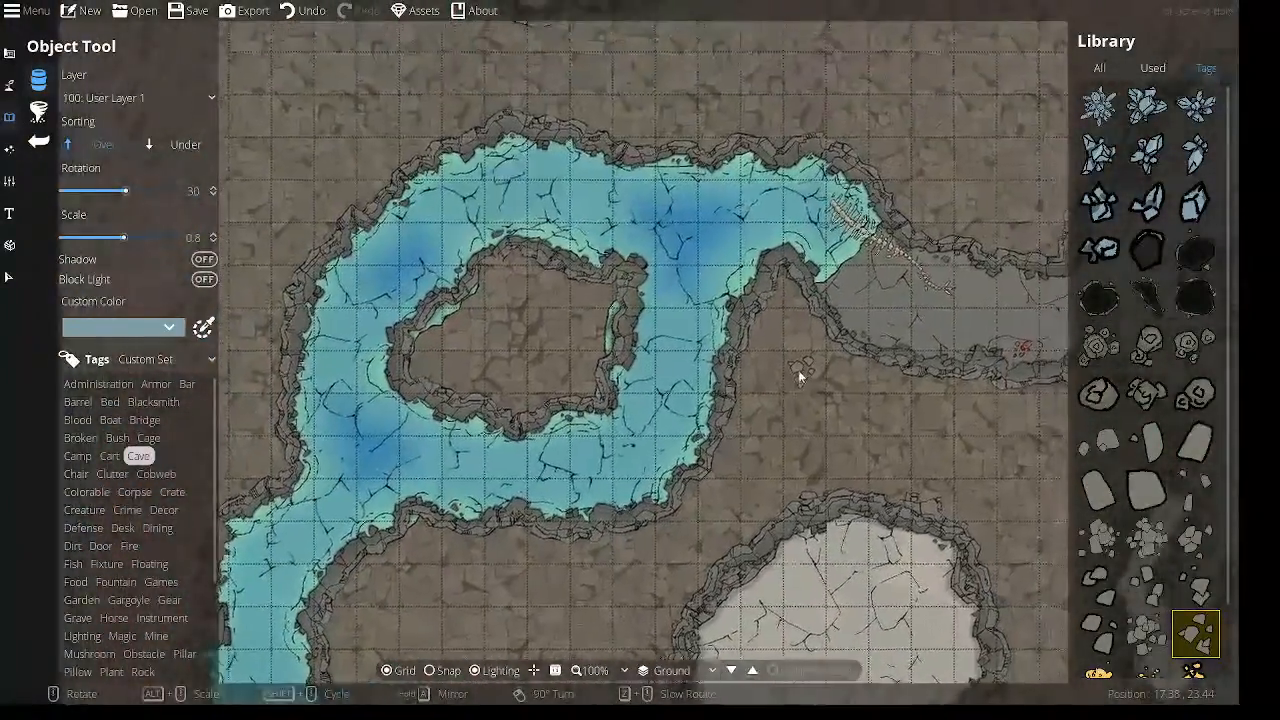
Look over the northern tunnels and the winding eastern tunnel beside the lava for a spot for rocks.
left_click_drag(926, 134, 398, 417)
left_click_drag(663, 214, 437, 400)
left_click_drag(768, 224, 540, 463)
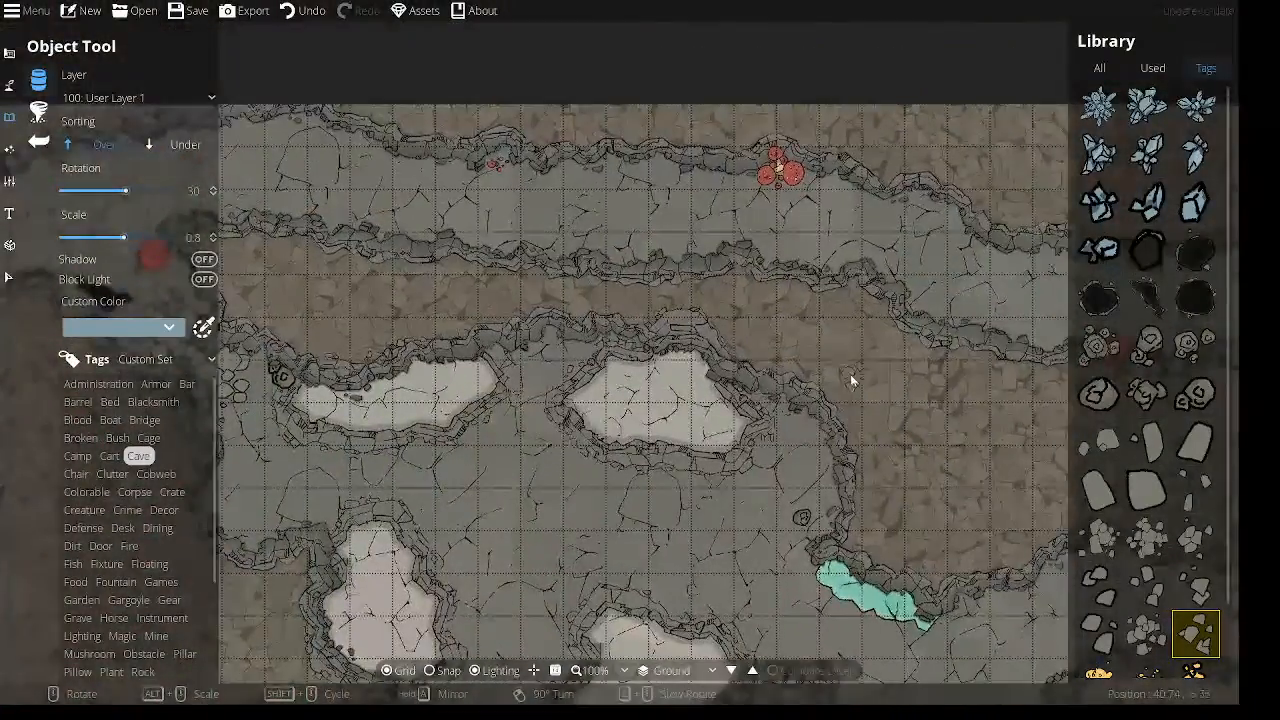
left_click_drag(876, 384, 426, 273)
left_click_drag(766, 370, 457, 297)
left_click_drag(622, 335, 300, 230)
left_click_drag(940, 525, 619, 394)
Place a round rock cluster at scale 1, rotated to 60, against the lower wall of the winding tunnel southeast of the lava.
scroll(594, 297, "down", 3)
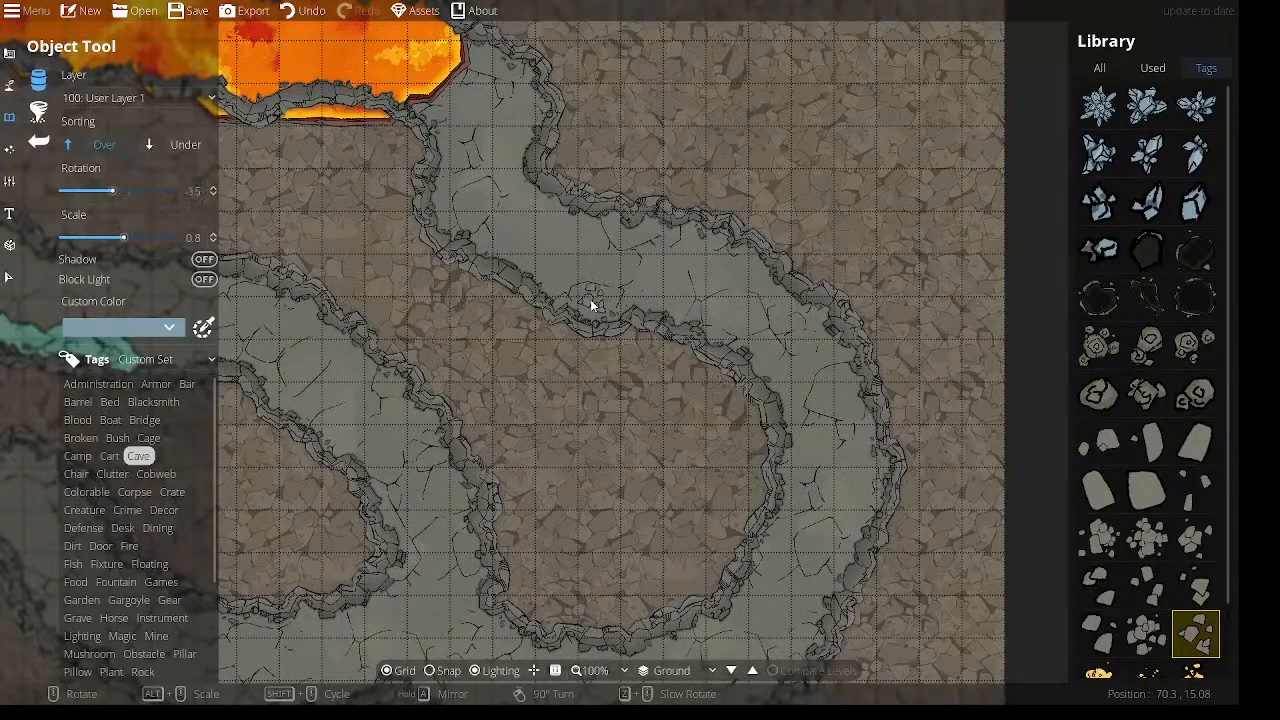
left_click(1099, 346)
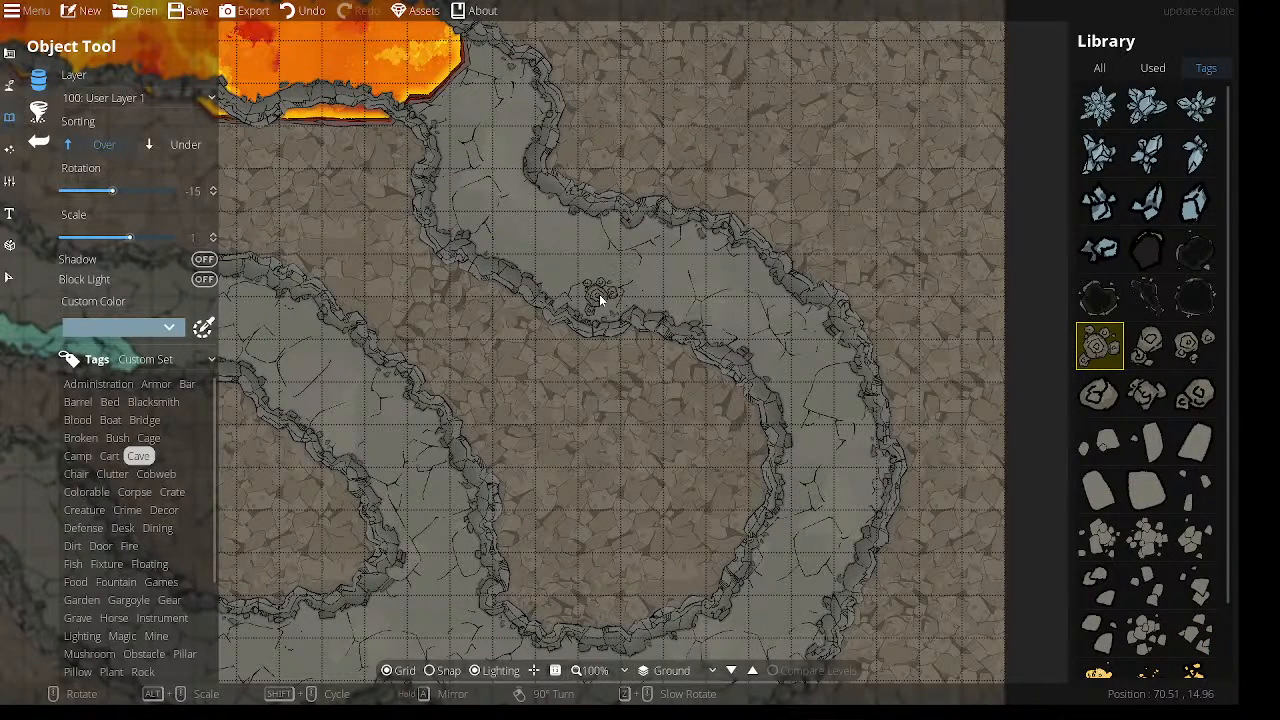
scroll(599, 297, "up", 4)
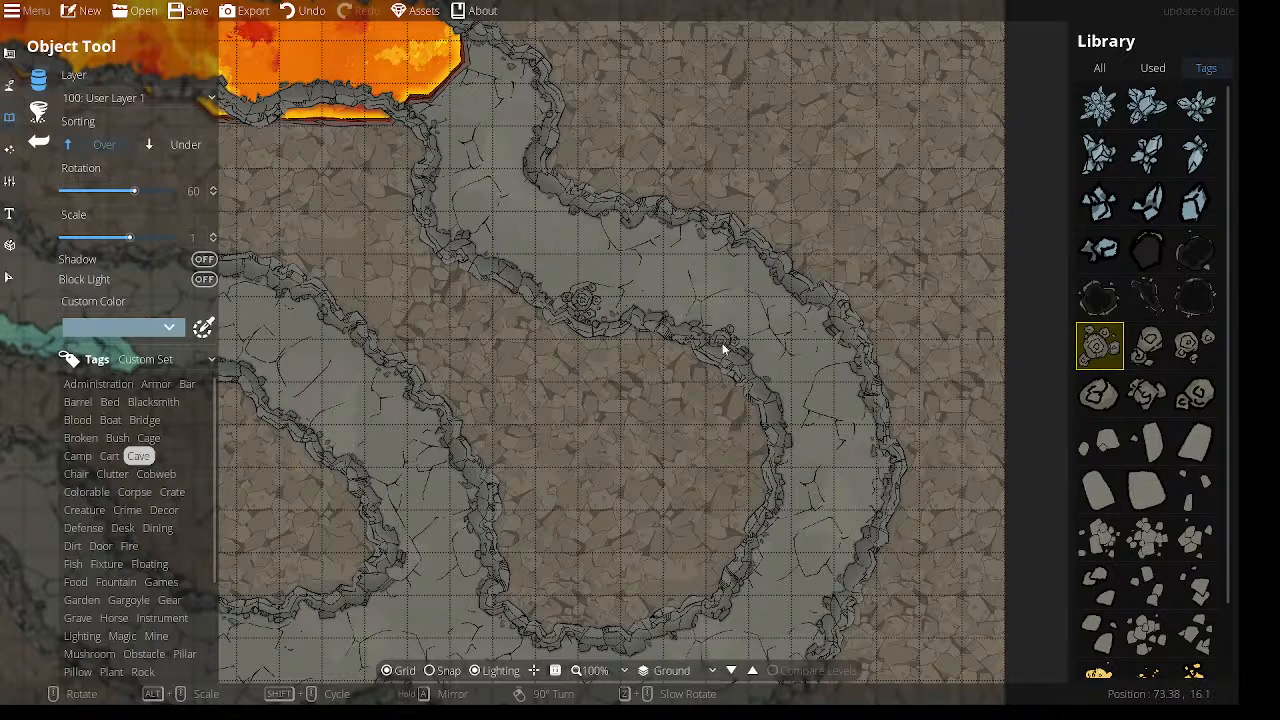
Place a narrow black crevice at scale 1, rotated to -180, against the upper wall of the same winding tunnel.
left_click(1137, 305)
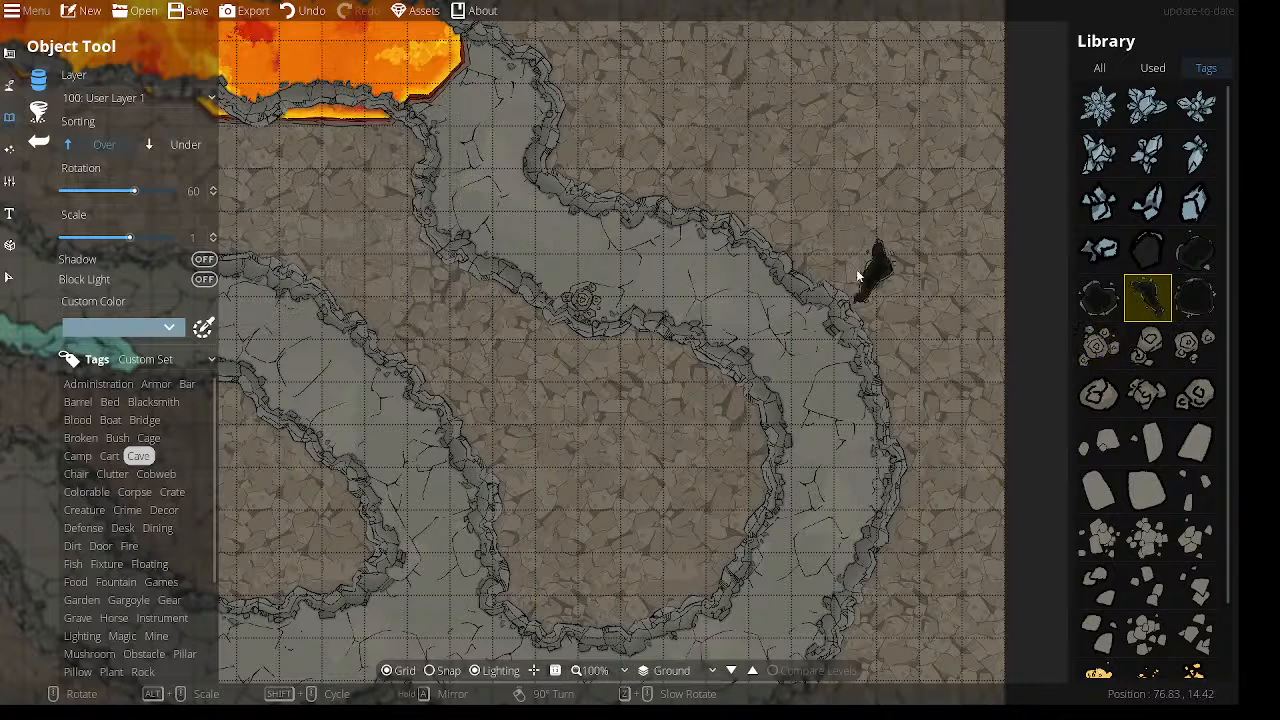
scroll(744, 272, "down", 6)
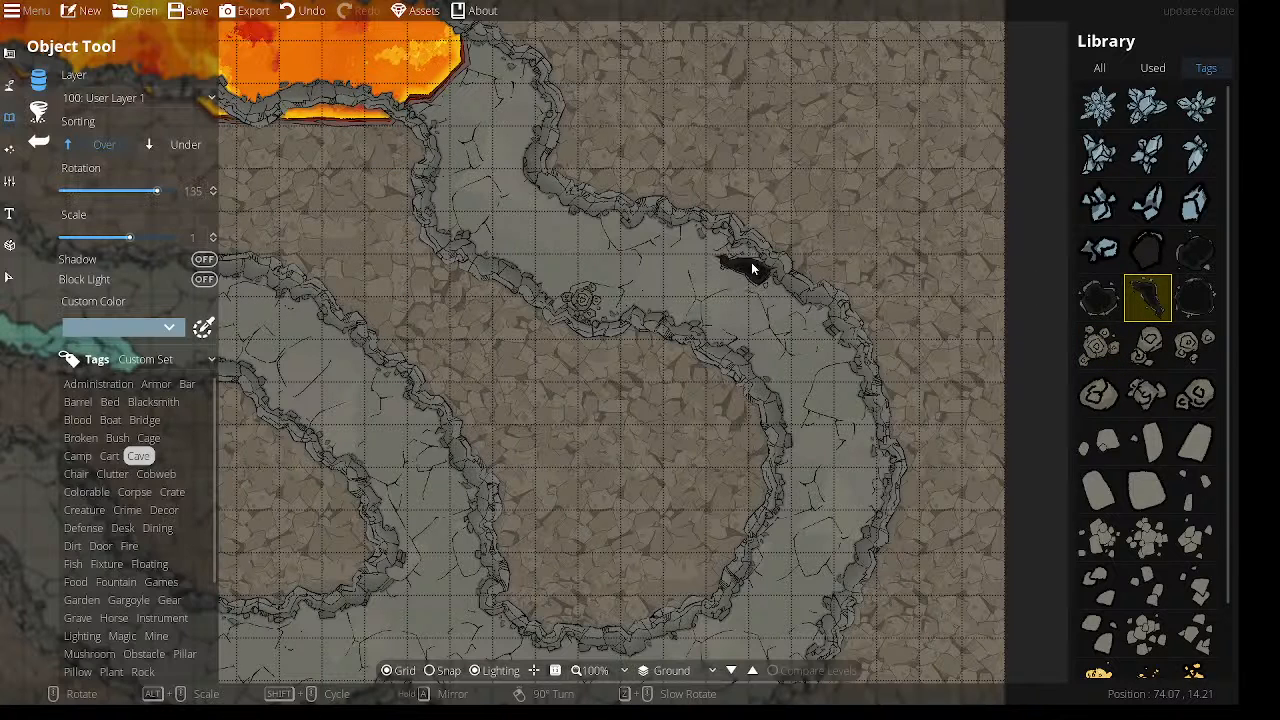
scroll(766, 272, "down", 1)
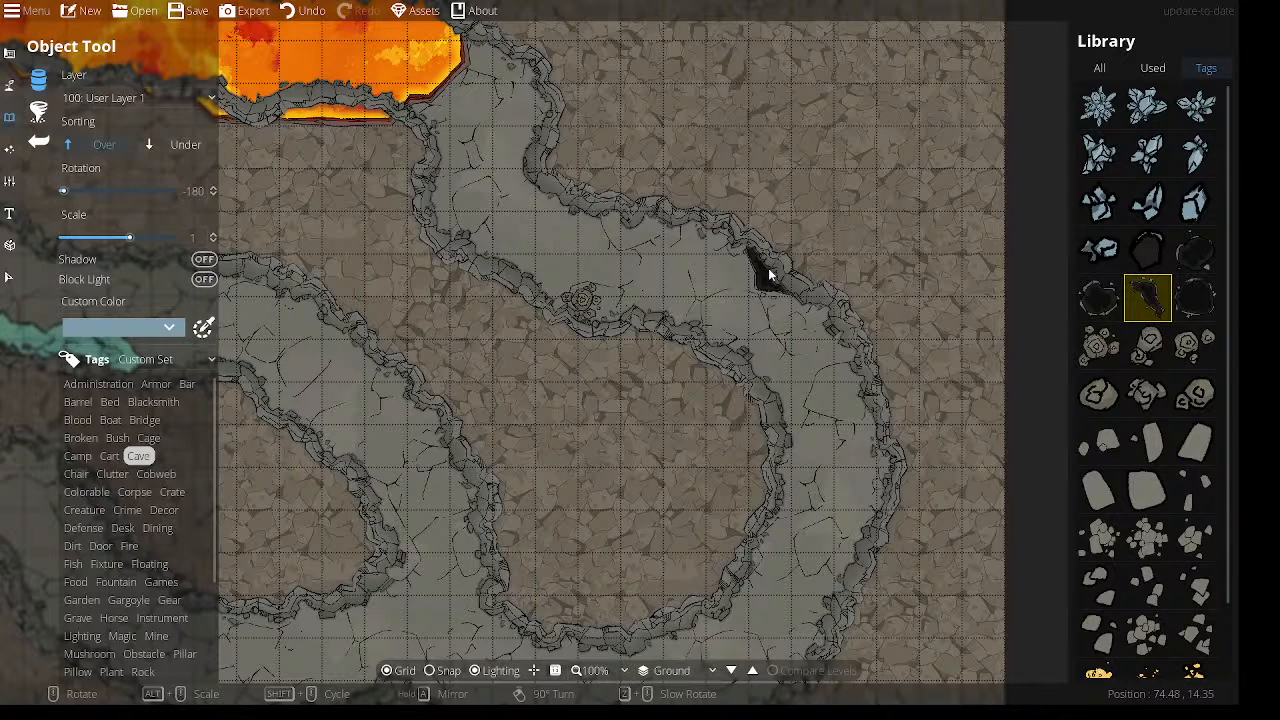
left_click(768, 270)
Place a small blue crystal cluster at scale 1.9 on layer 700: Above Walls, over the eastern wall just north of the tunnel junction.
left_click_drag(815, 425, 990, 102)
left_click_drag(645, 363, 690, 458)
left_click(1100, 202)
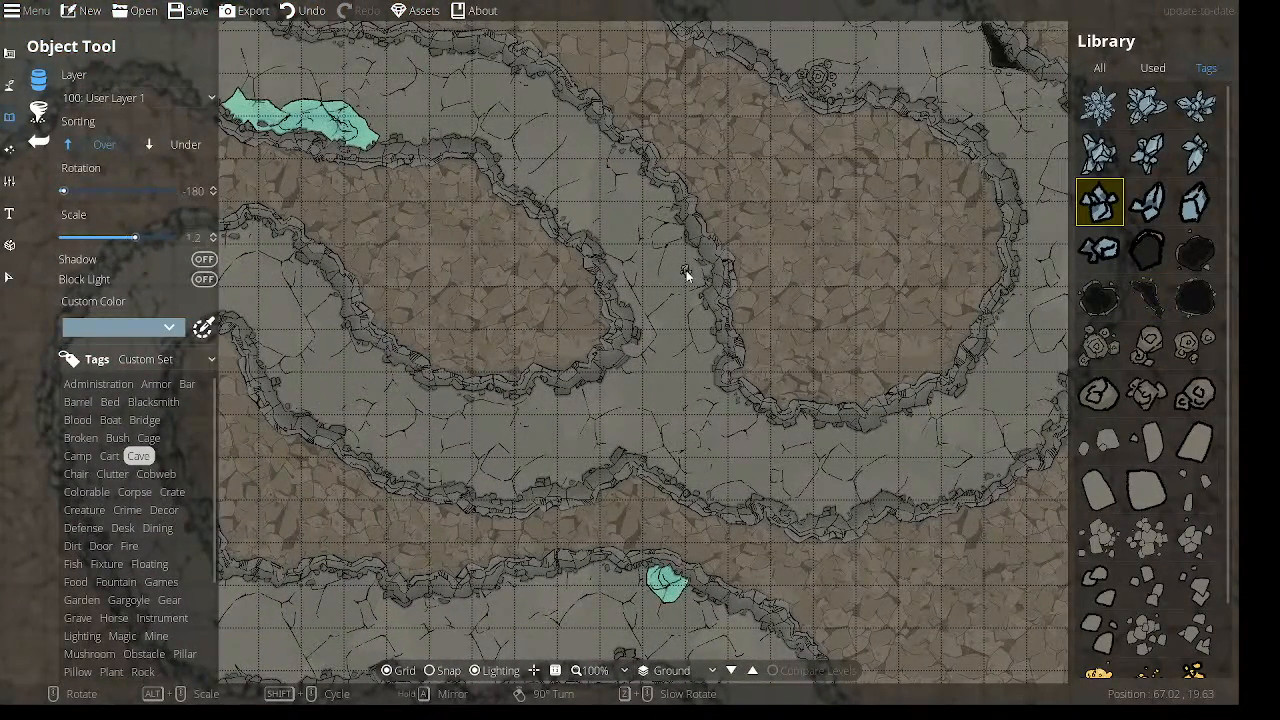
scroll(695, 274, "down", 3)
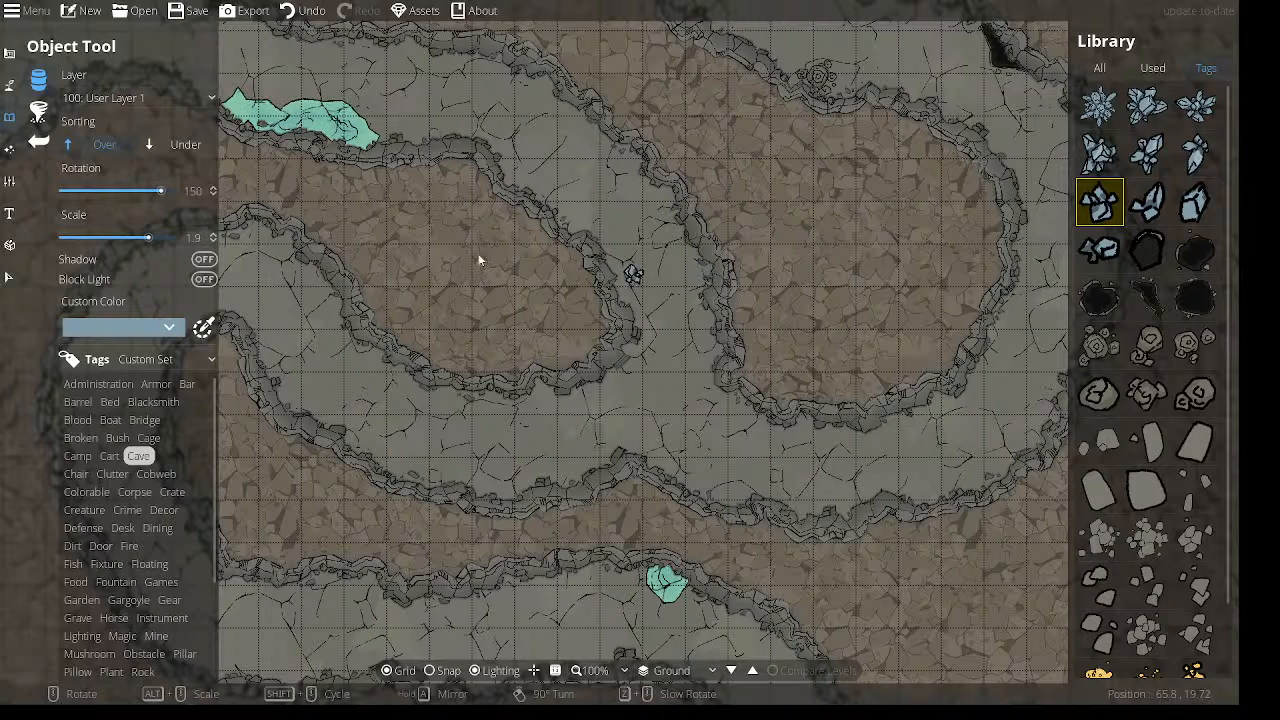
left_click(160, 145)
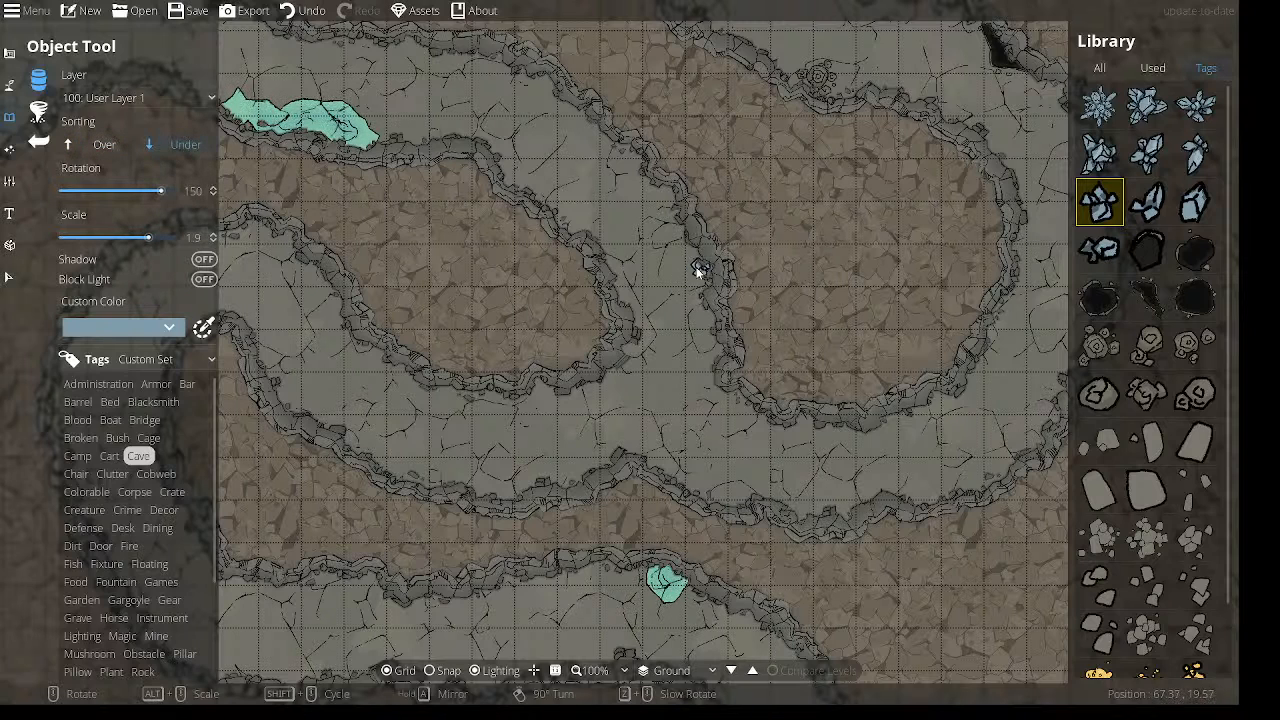
left_click(148, 100)
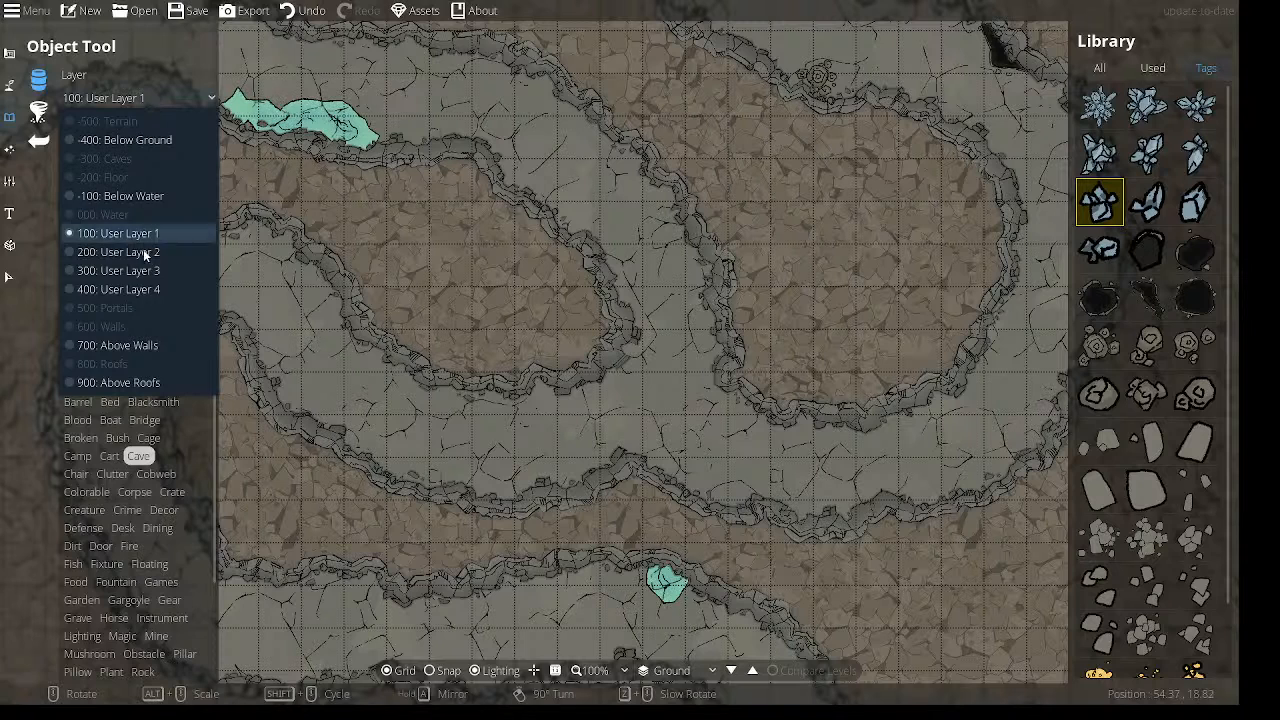
left_click(142, 346)
scroll(705, 266, "up", 3)
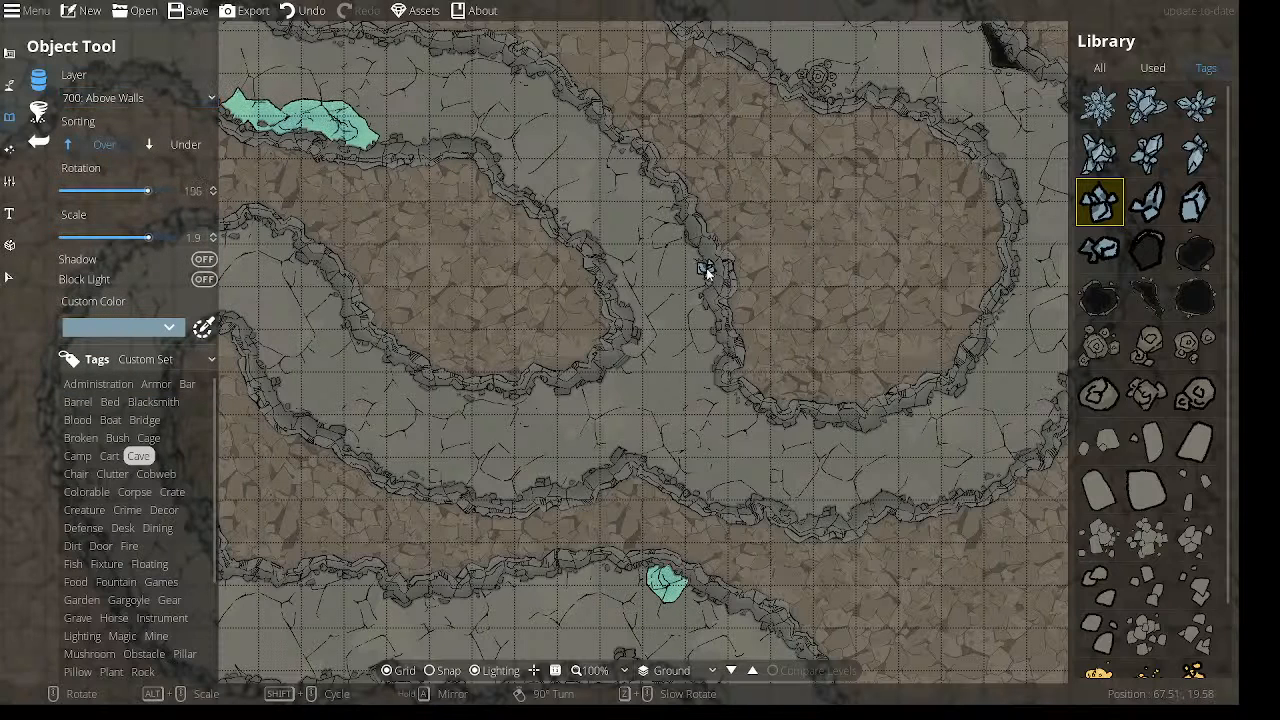
left_click(706, 267)
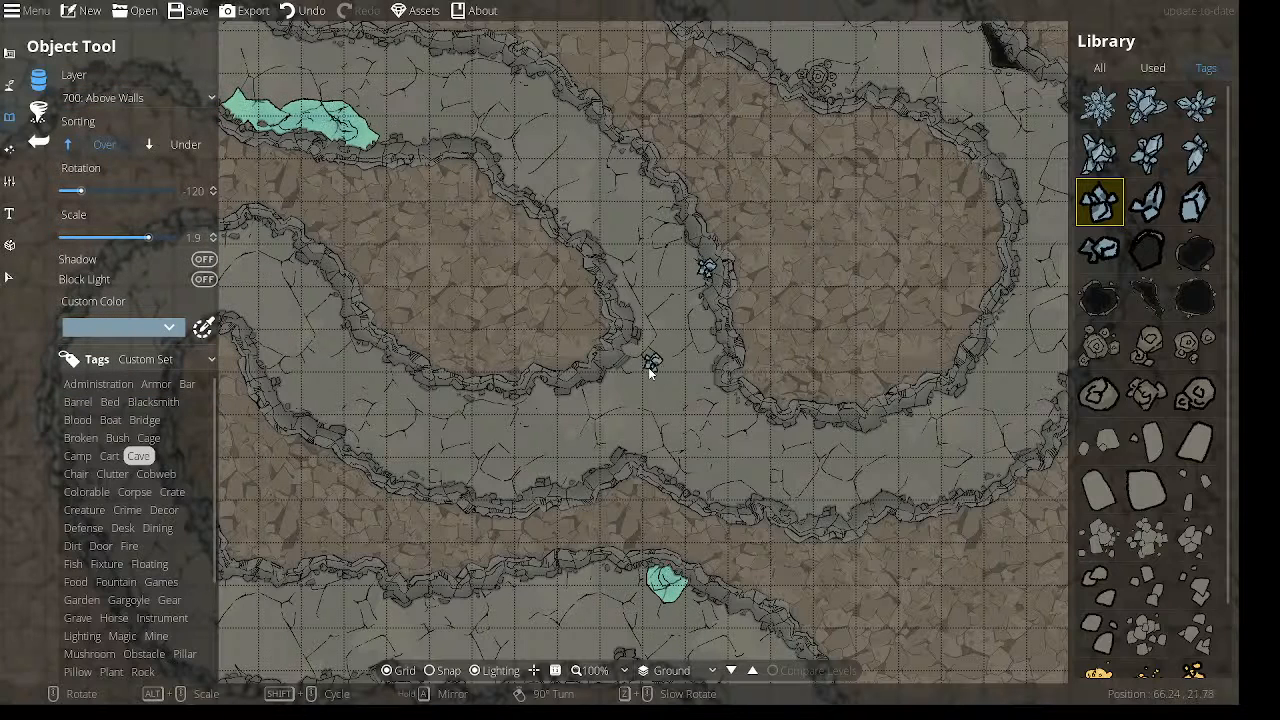
Place a large spiky crystal cluster at scale 1.3, rotated to 120, at the western end of the enclosed oval cave.
left_click(1195, 153)
scroll(422, 379, "down", 8)
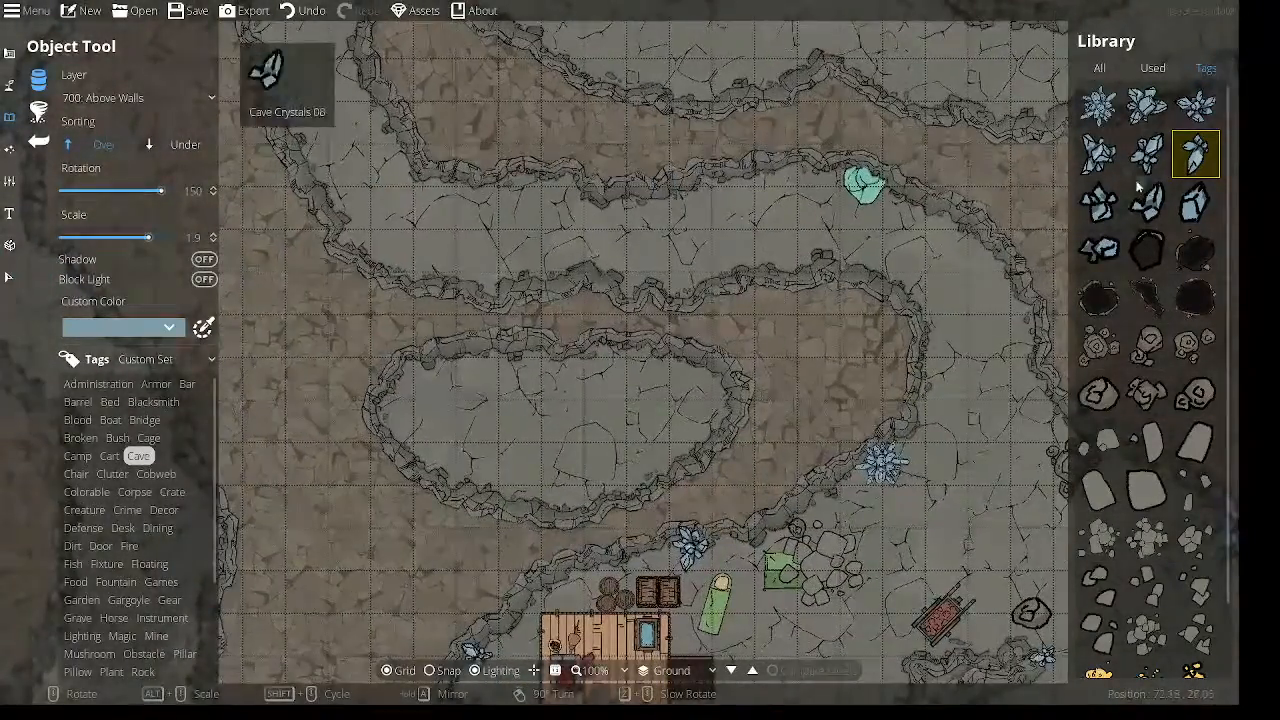
left_click(1099, 105)
left_click_drag(815, 236, 862, 232)
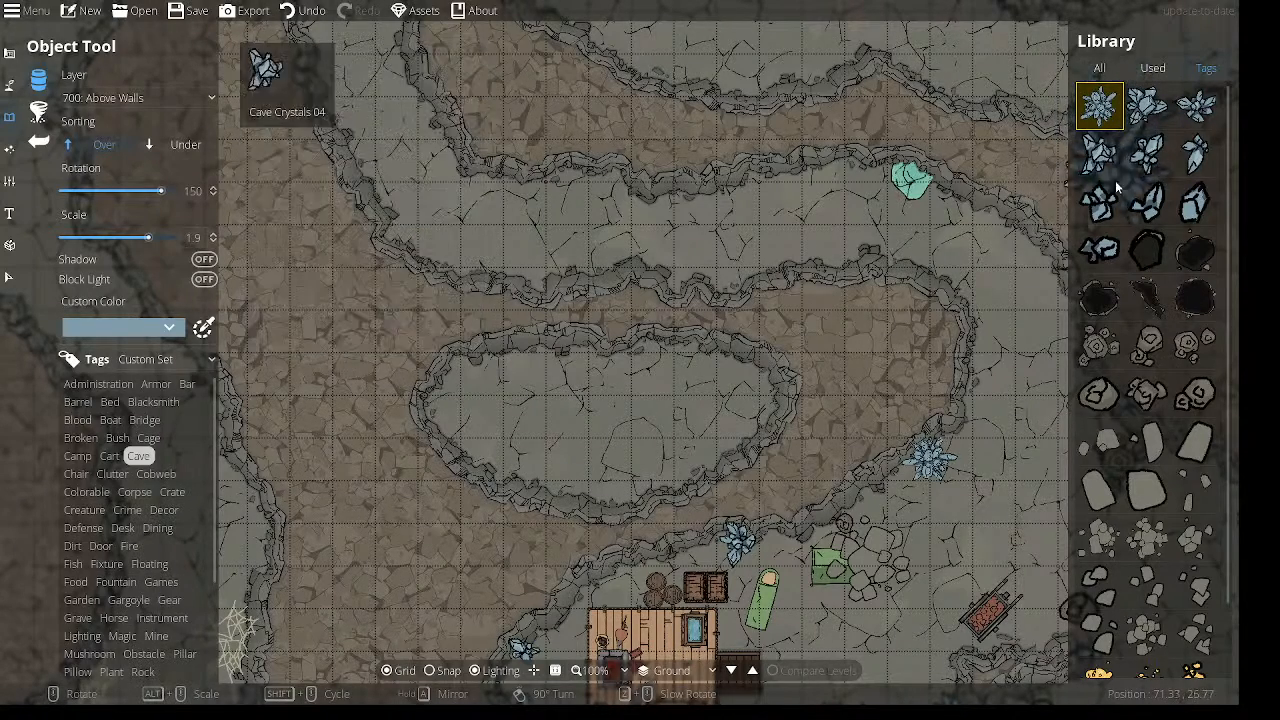
scroll(455, 400, "down", 6)
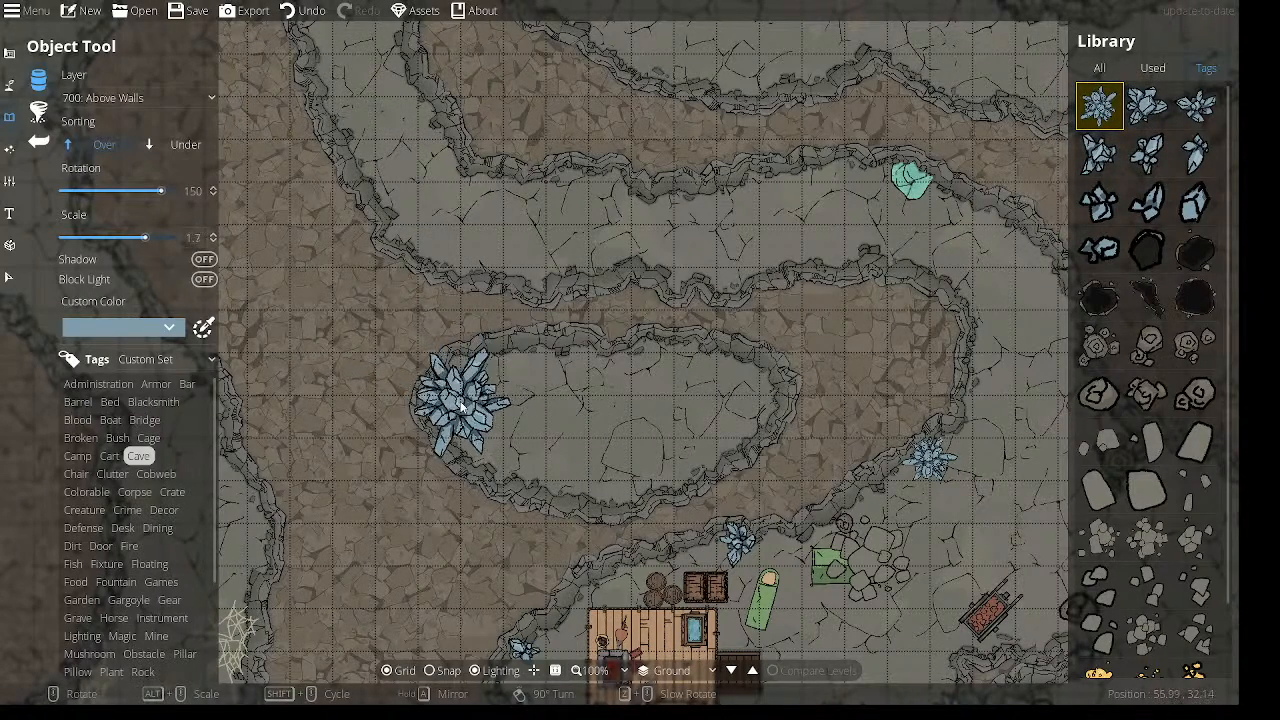
scroll(455, 410, "down", 6)
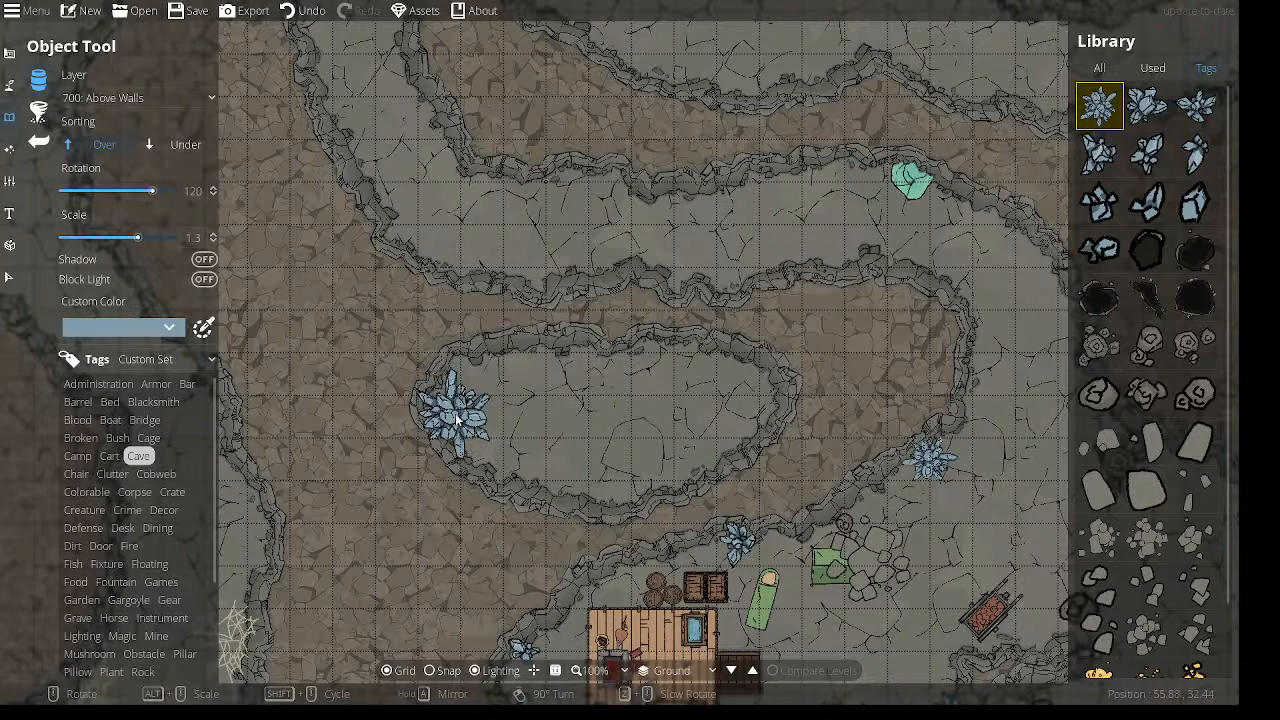
left_click(455, 410)
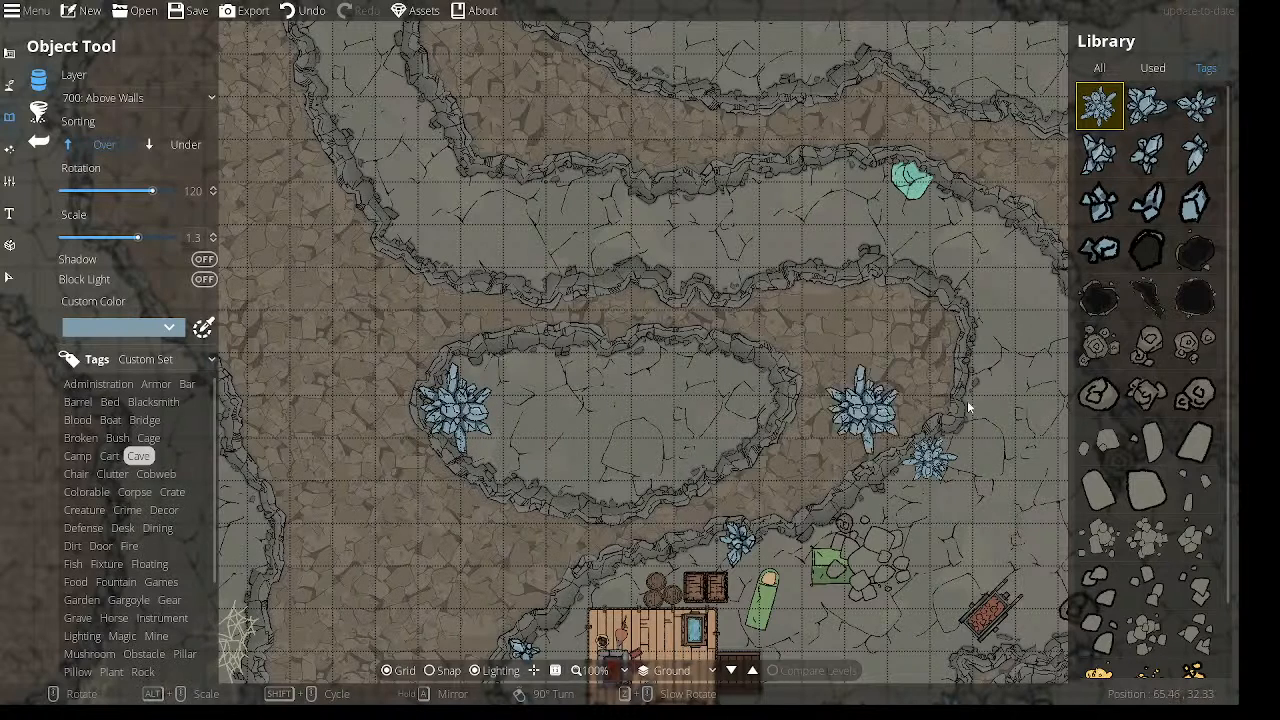
Place two small crystals at scale 1.7 in the oval cave: one on its upper wall, one rotated to 150 at its eastern end.
left_click(1152, 205)
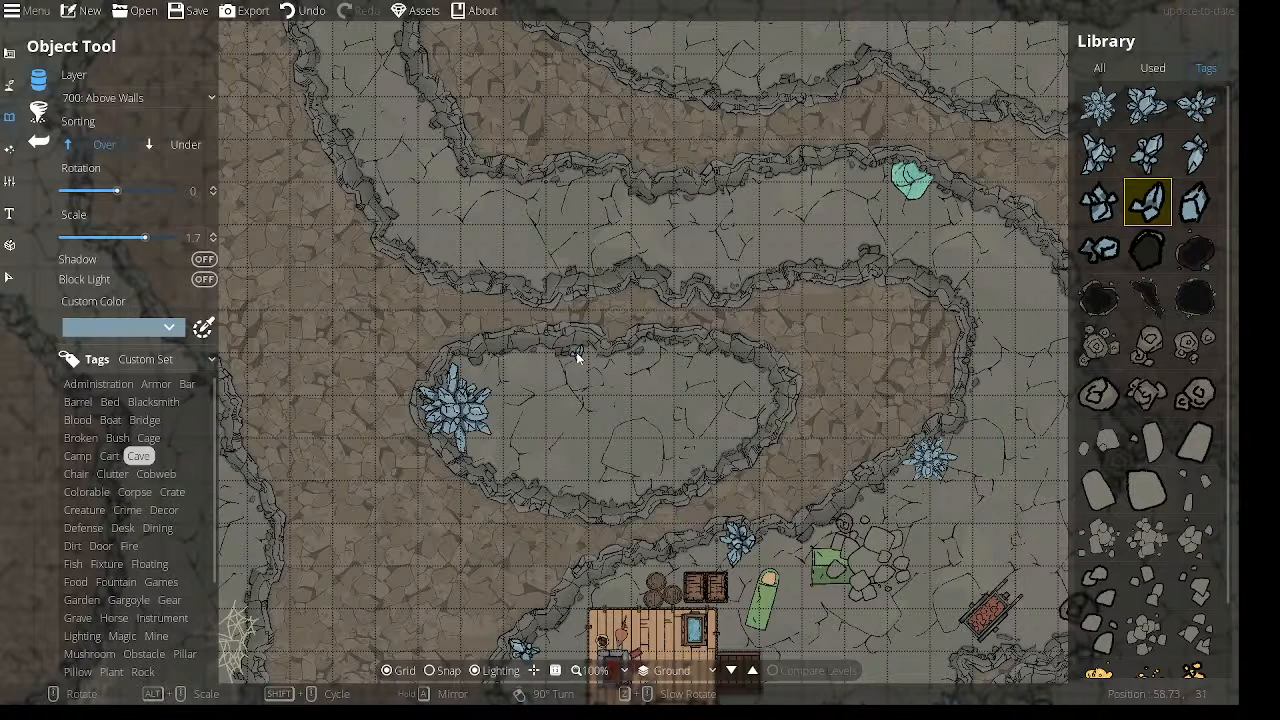
left_click(576, 352)
left_click(1205, 155)
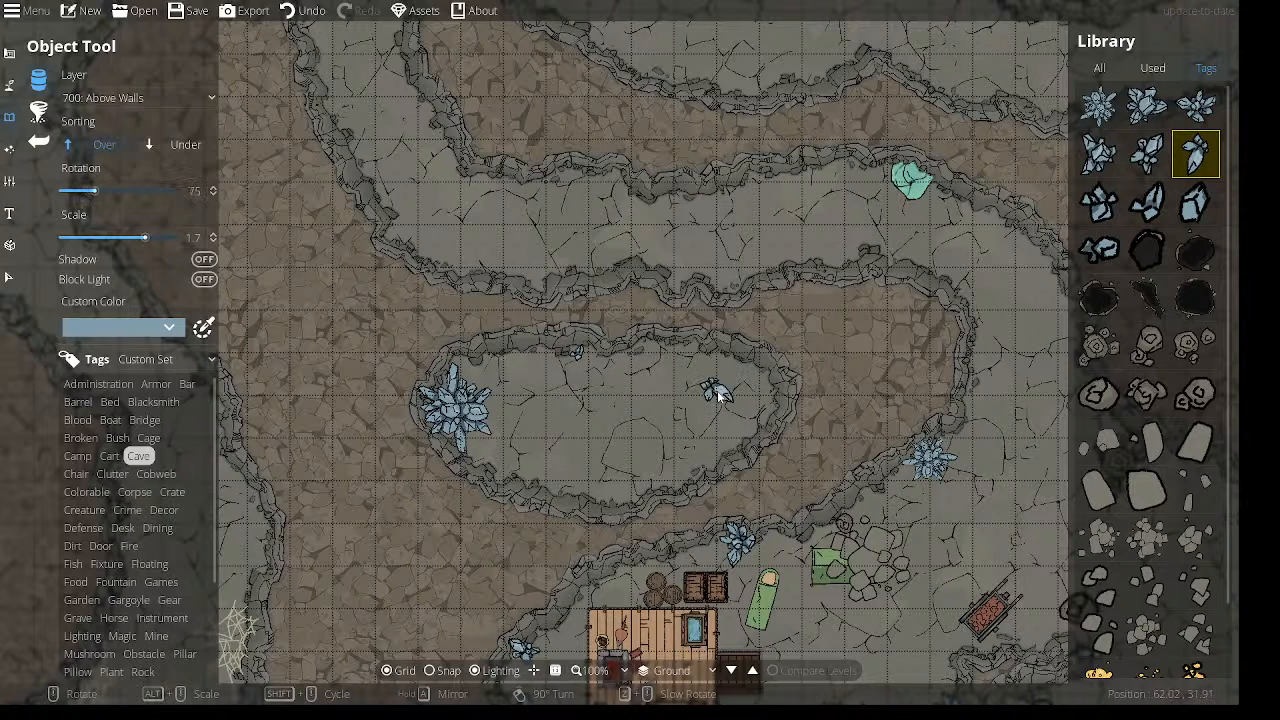
scroll(765, 390, "down", 4)
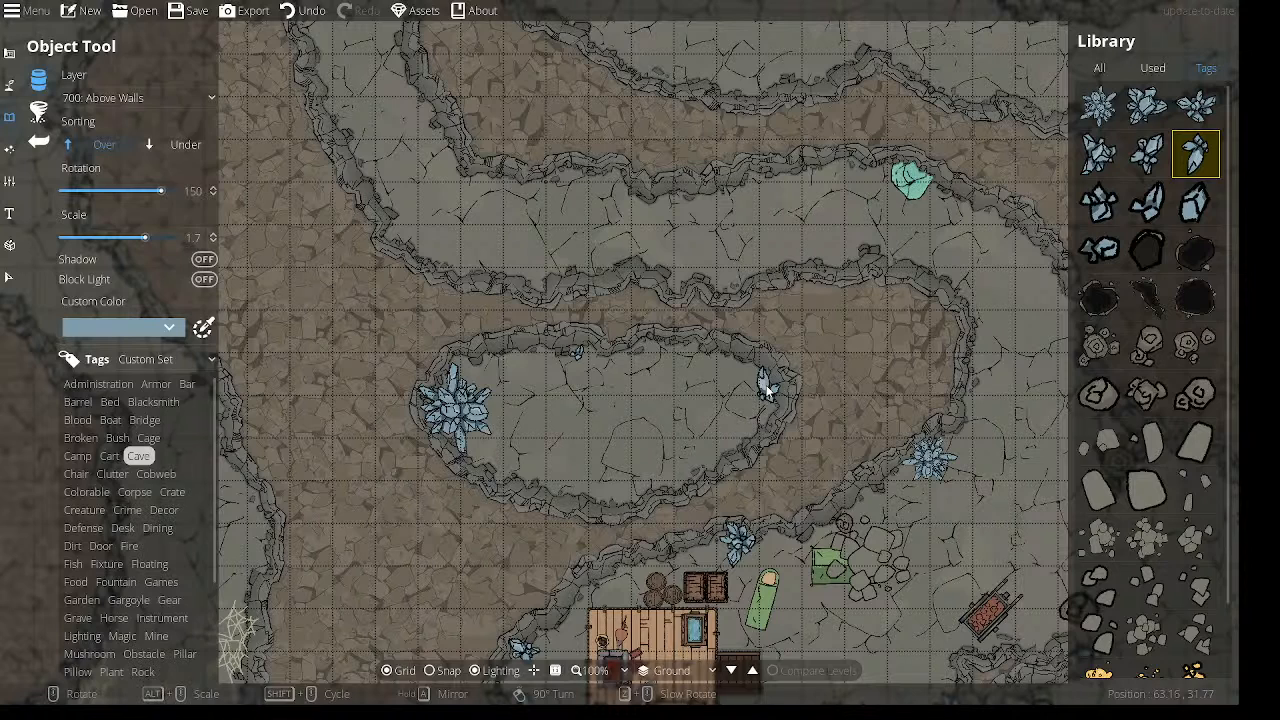
left_click(765, 390)
scroll(1145, 582, "down", 2)
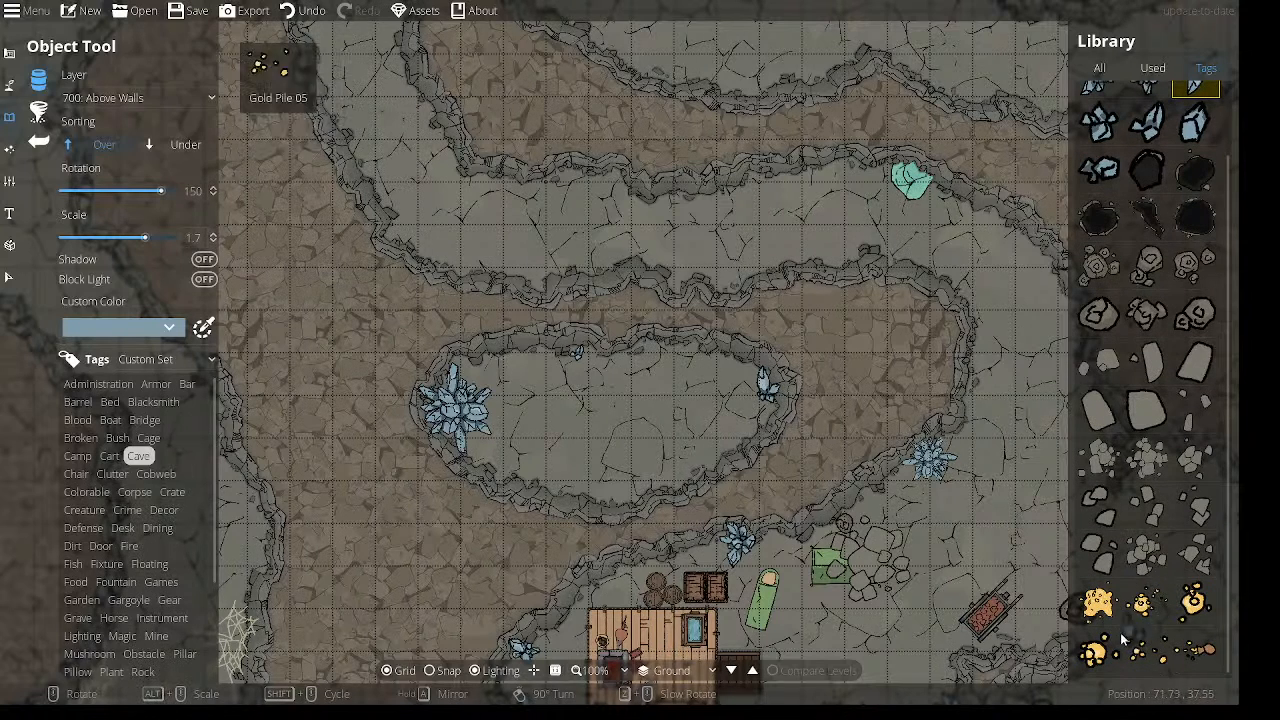
left_click(1099, 603)
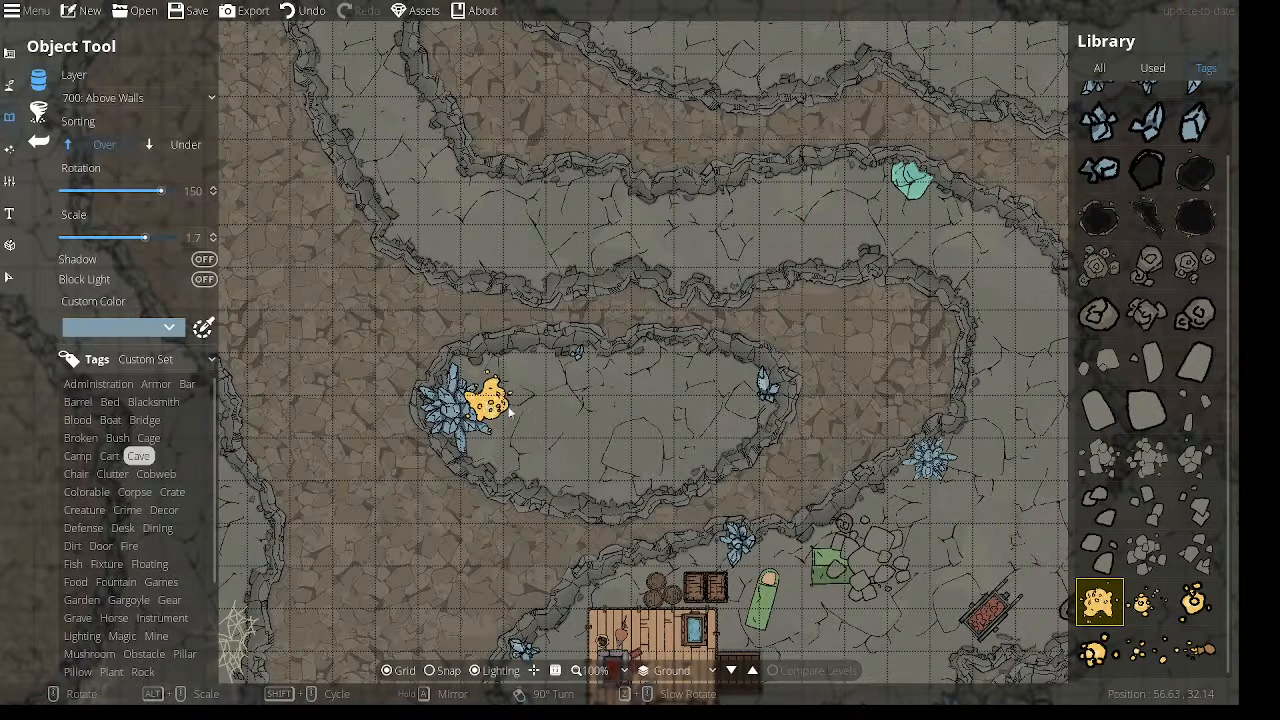
scroll(1171, 480, "up", 2)
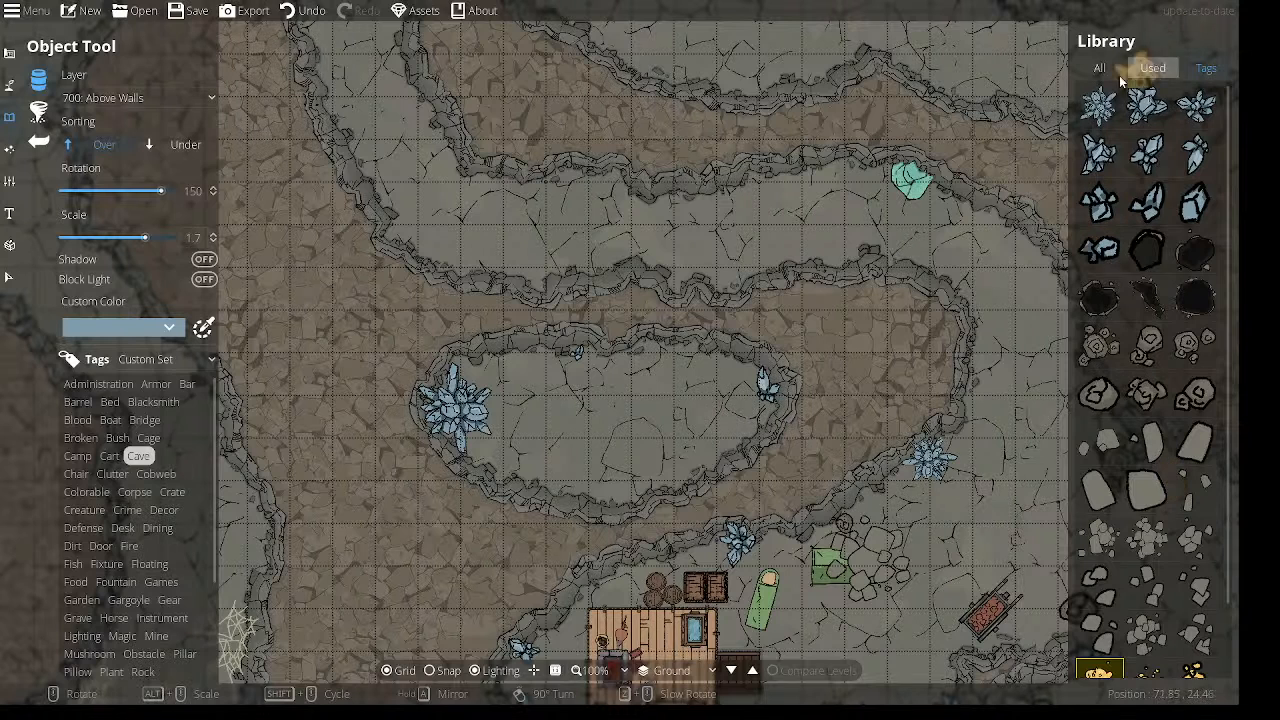
Place the first flotsam pile from the Broken tag at scale 1.7, rotated to 150, between the camp's large crystal cluster and the black hole.
left_click(80, 438)
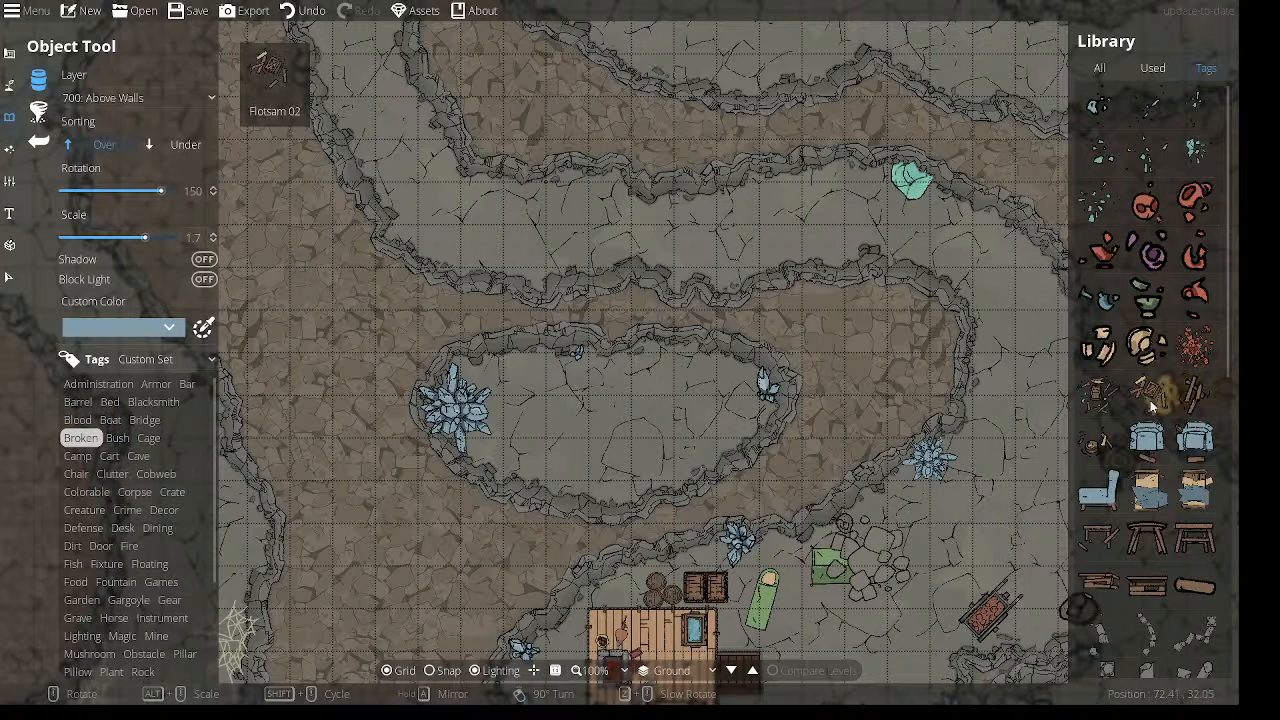
left_click(1100, 393)
left_click_drag(855, 438, 583, 196)
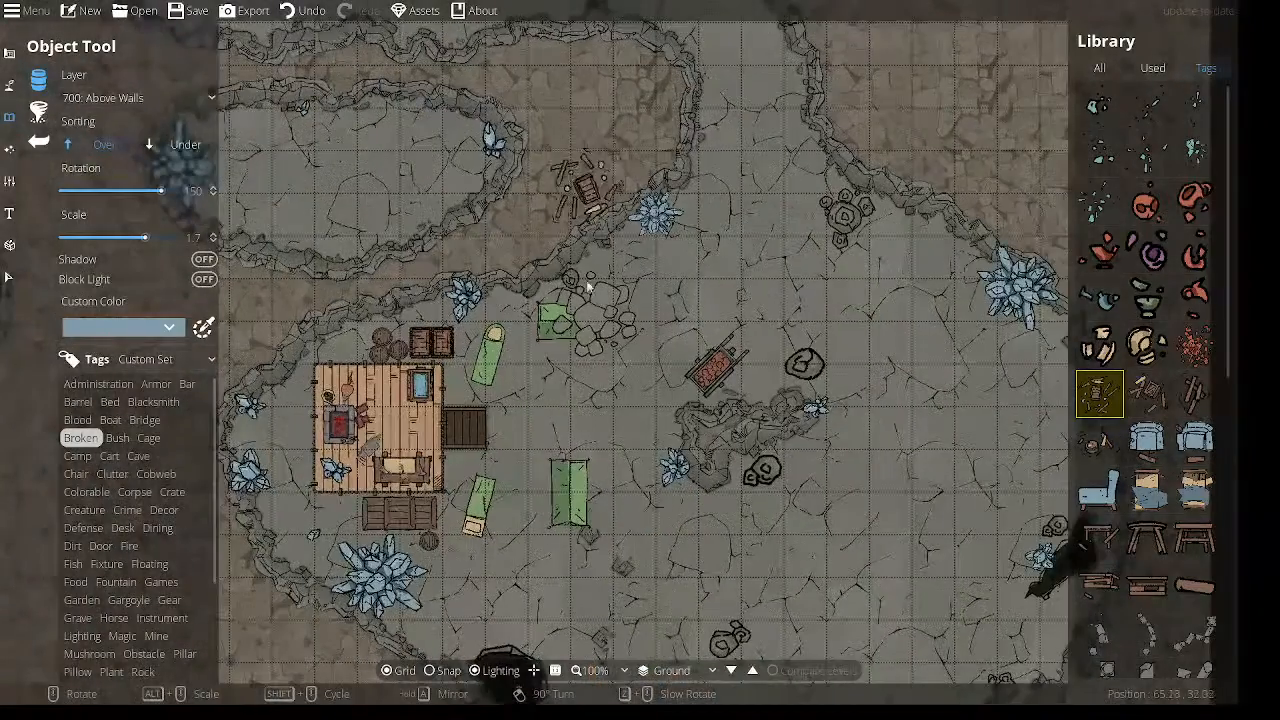
left_click_drag(569, 370, 586, 216)
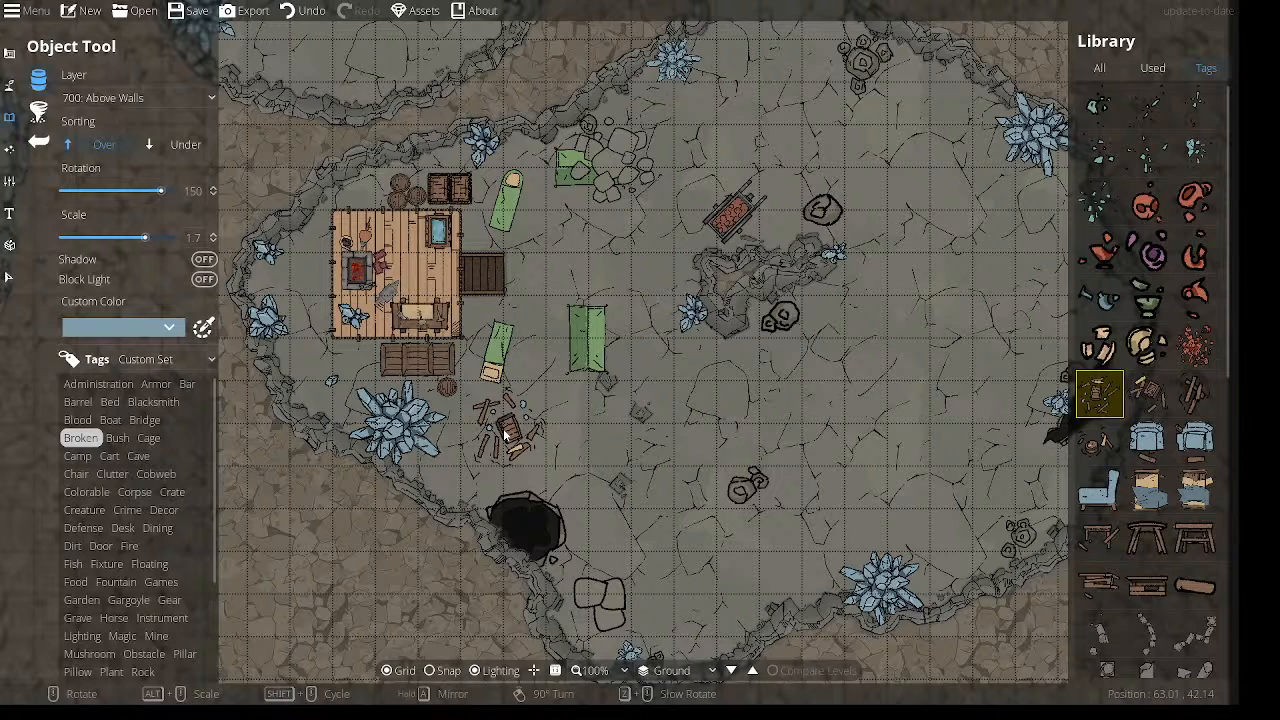
left_click(505, 435)
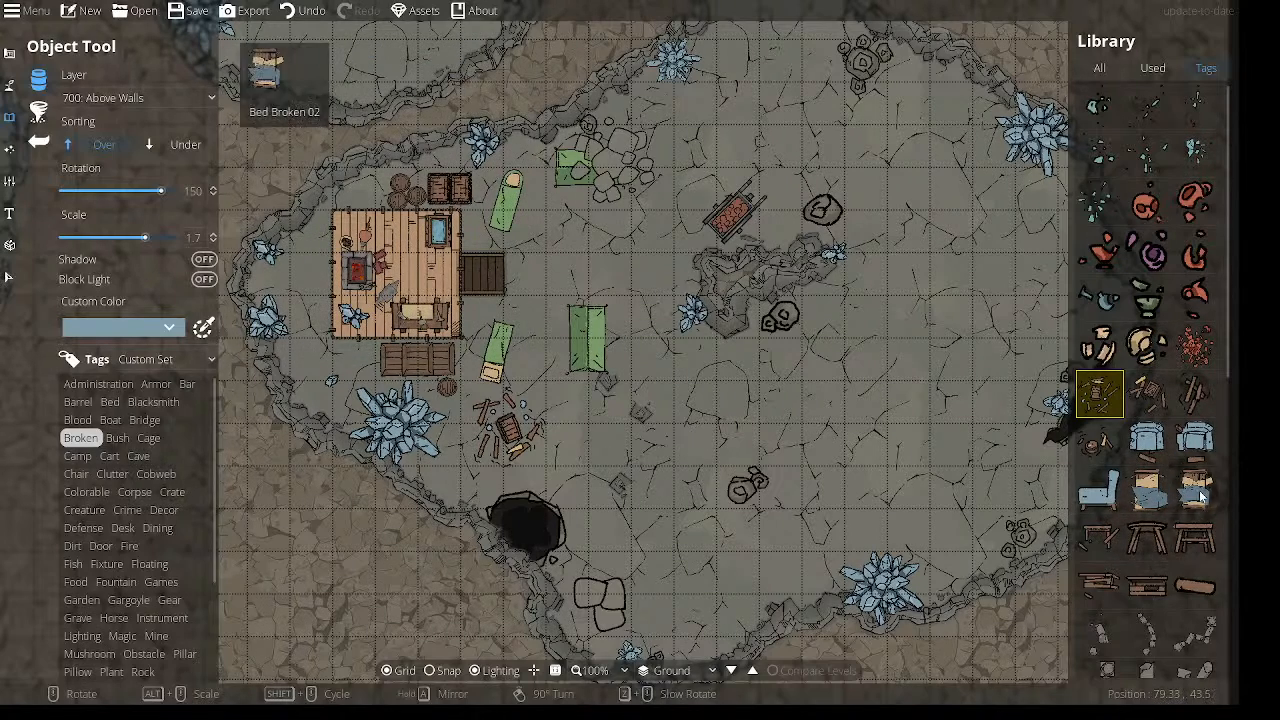
scroll(1200, 497, "down", 3)
left_click(1148, 553)
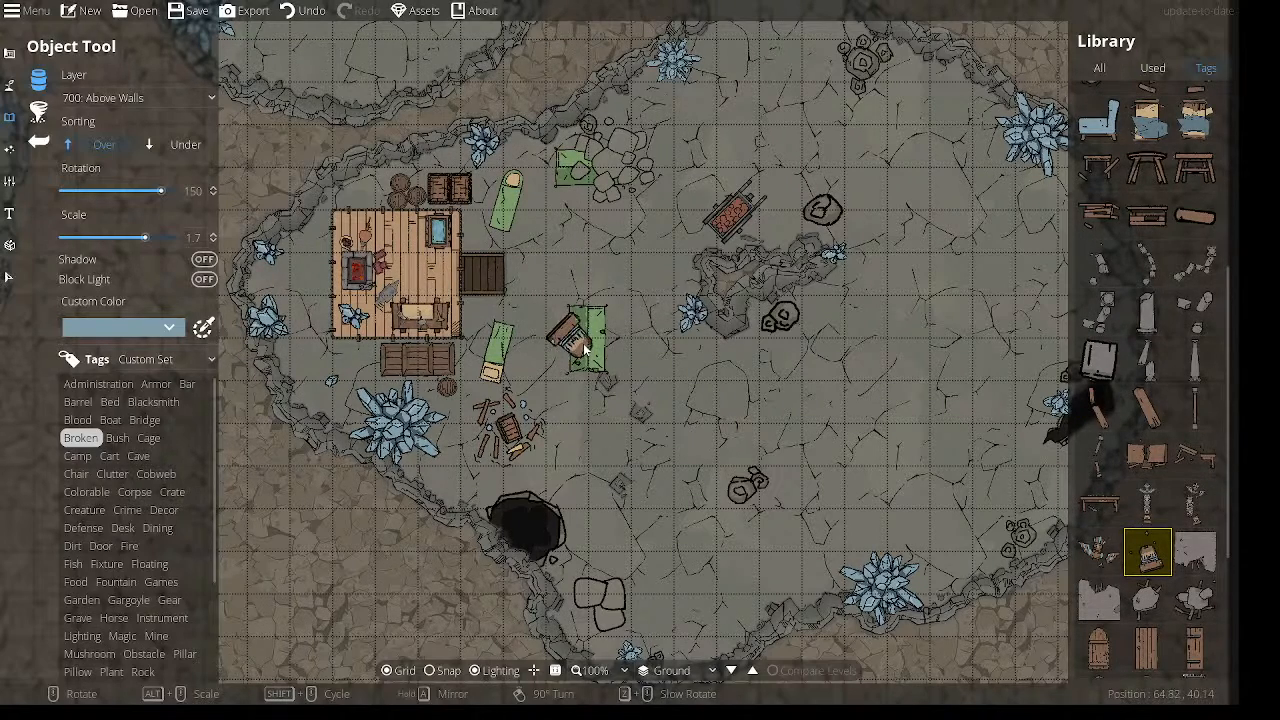
scroll(1135, 541, "down", 2)
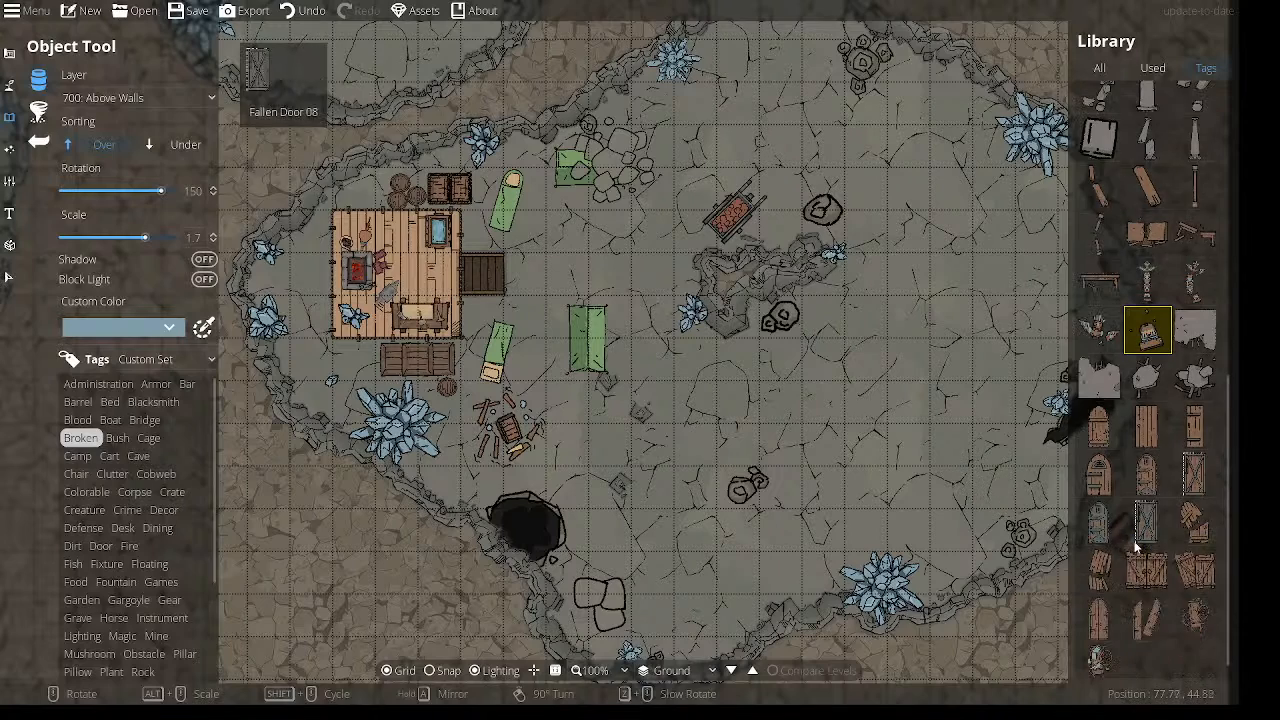
left_click(1099, 650)
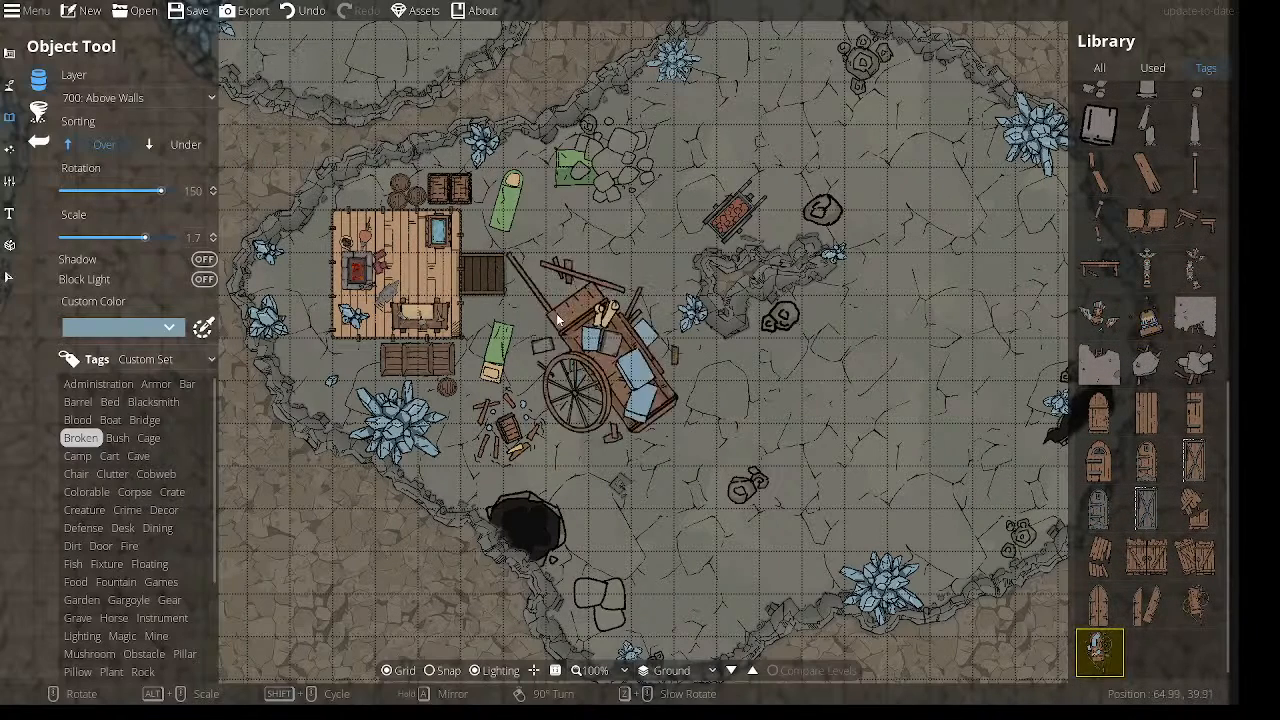
scroll(620, 300, "down", 5)
scroll(620, 300, "down", 3)
scroll(620, 300, "up", 6)
scroll(620, 300, "down", 1)
scroll(683, 233, "down", 3)
scroll(683, 233, "down", 1)
scroll(714, 218, "up", 1)
scroll(720, 217, "up", 2)
scroll(722, 216, "down", 1)
mouse_move(1190, 271)
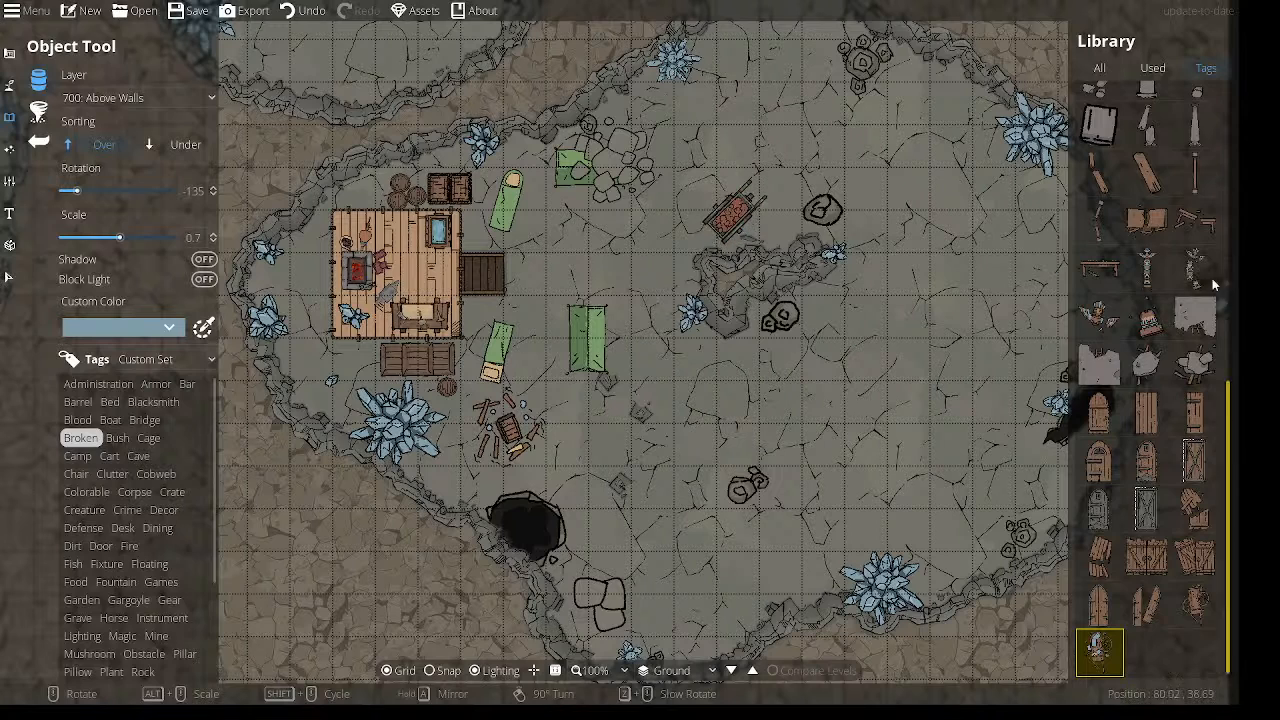
scroll(1189, 271, "up", 3)
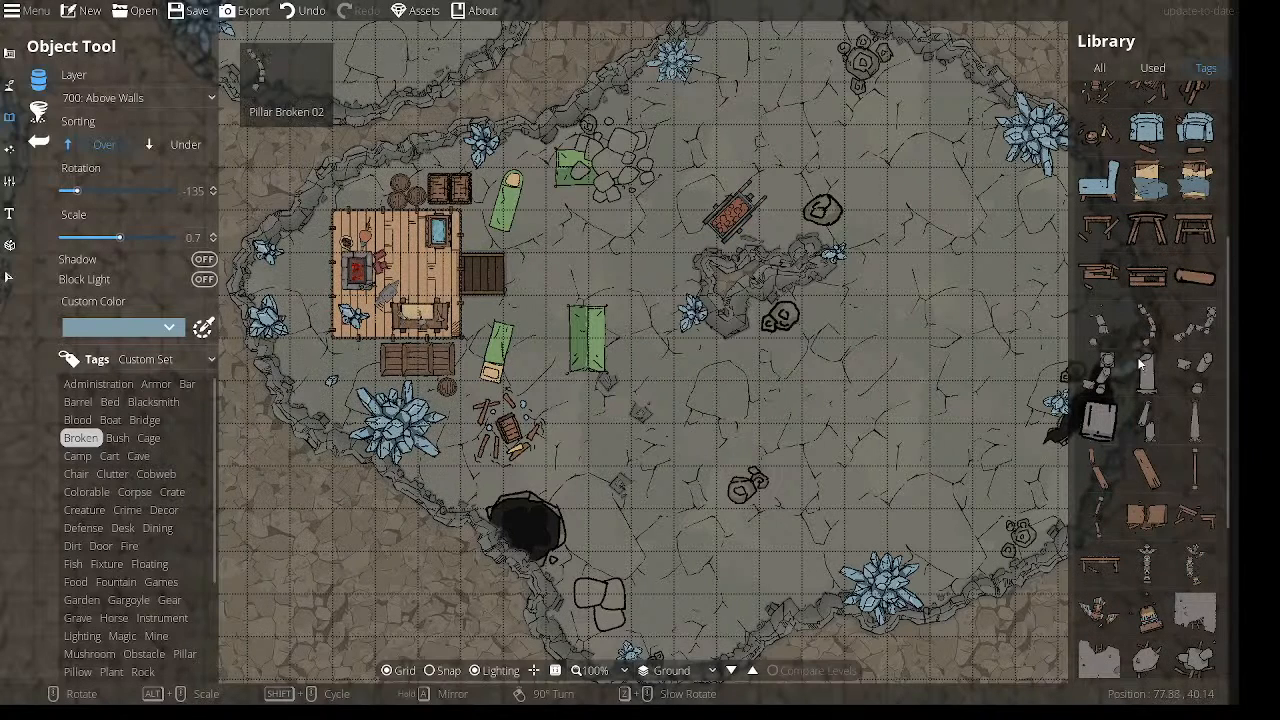
left_click(1147, 516)
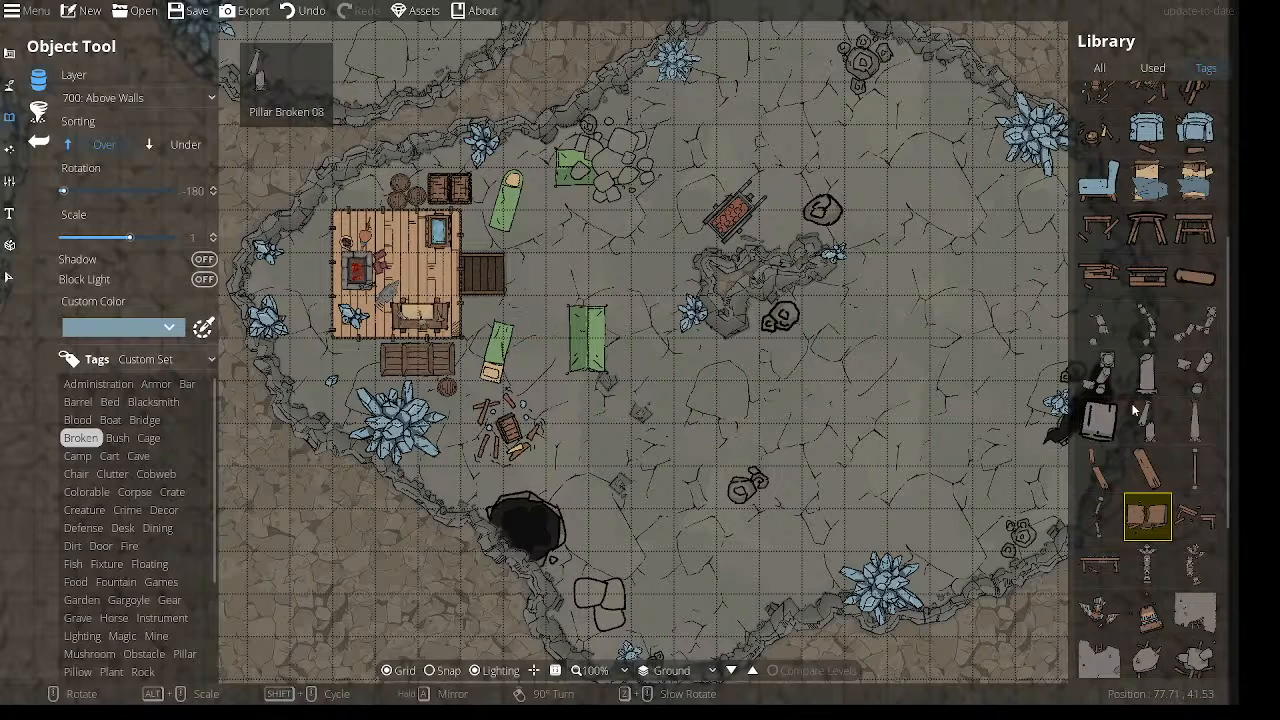
scroll(1146, 421, "up", 2)
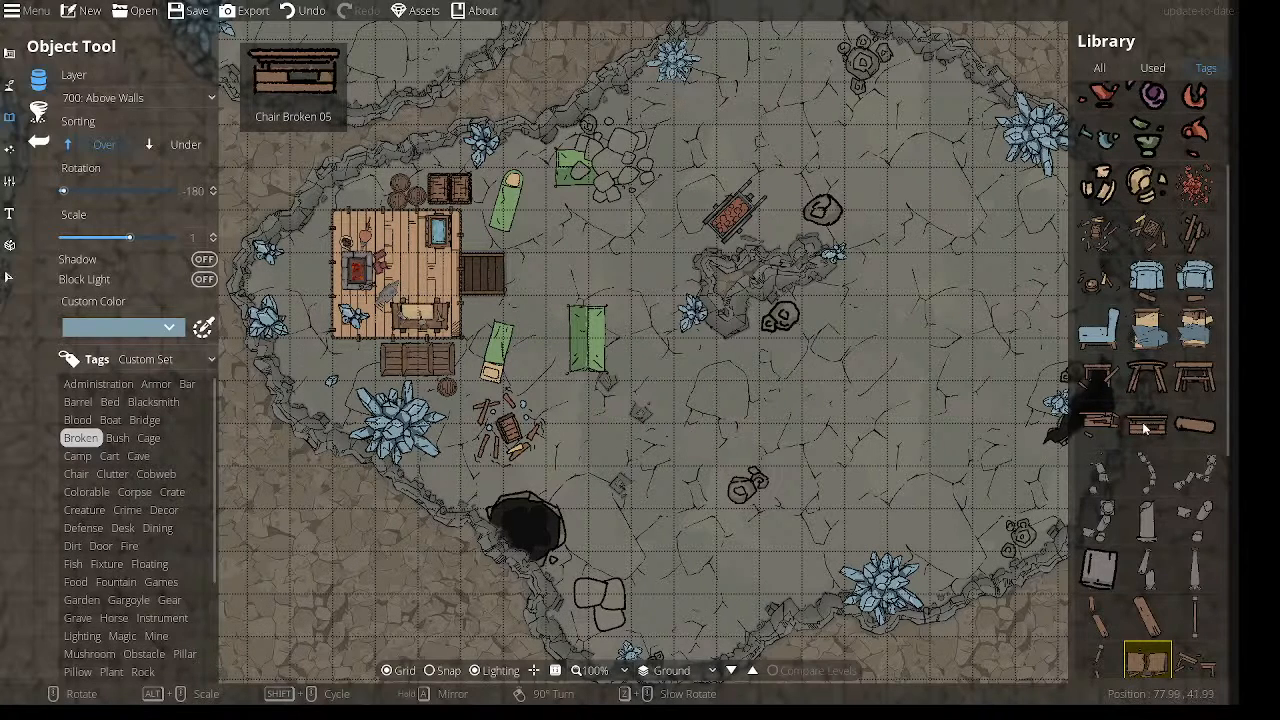
scroll(1148, 410, "up", 2)
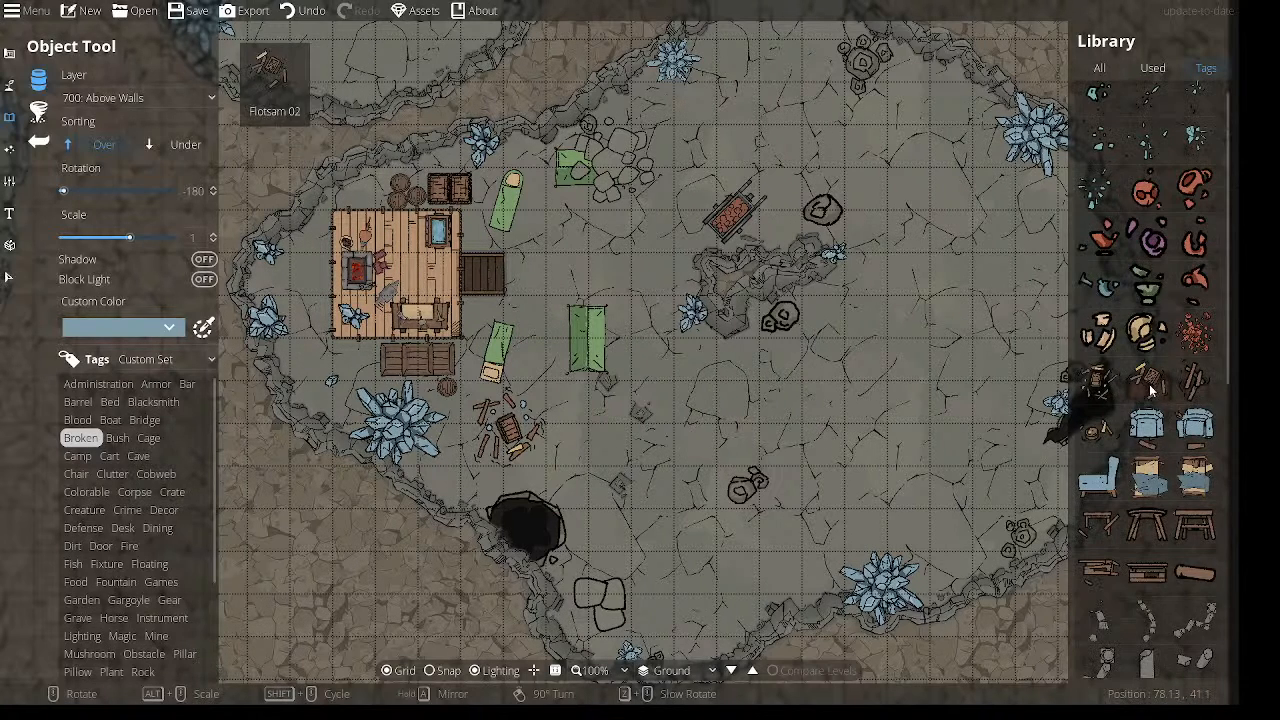
left_click(1150, 385)
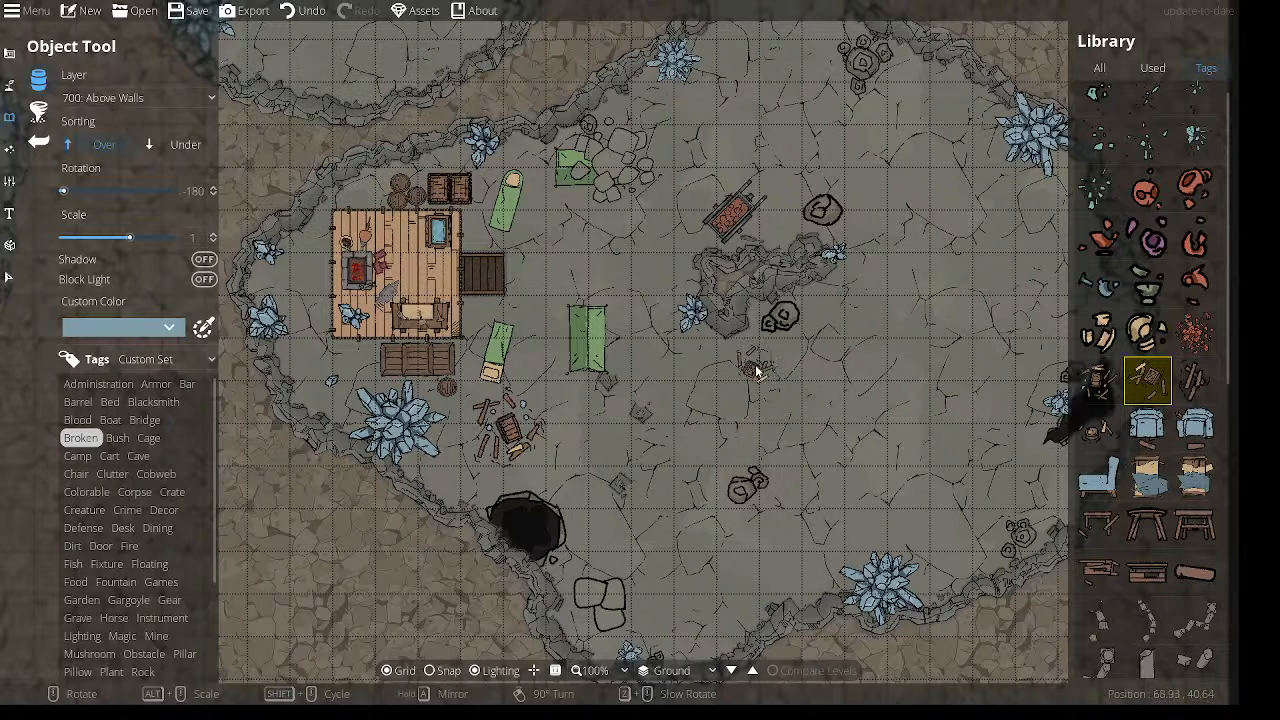
scroll(1185, 360, "up", 1)
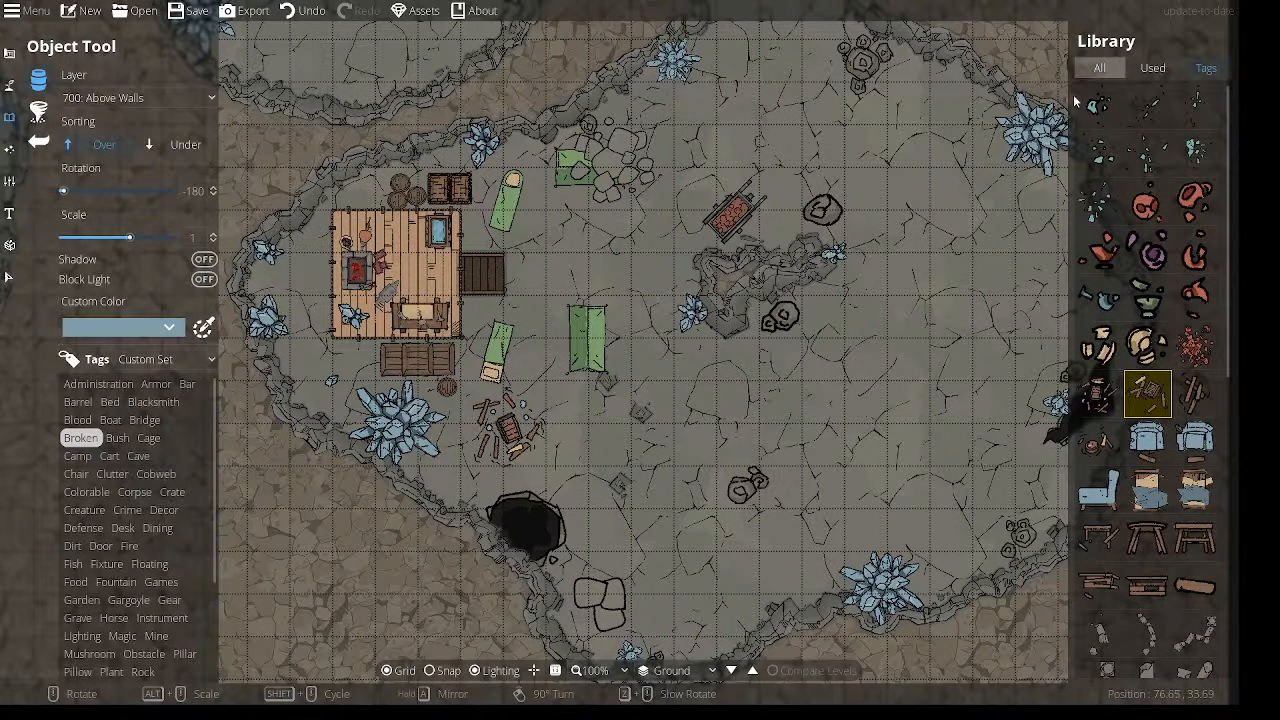
Place small broken shards by the wooden platform's stairs and a red debris pile beside the northern bedroll, at scale 1 and rotation -180.
left_click(1100, 108)
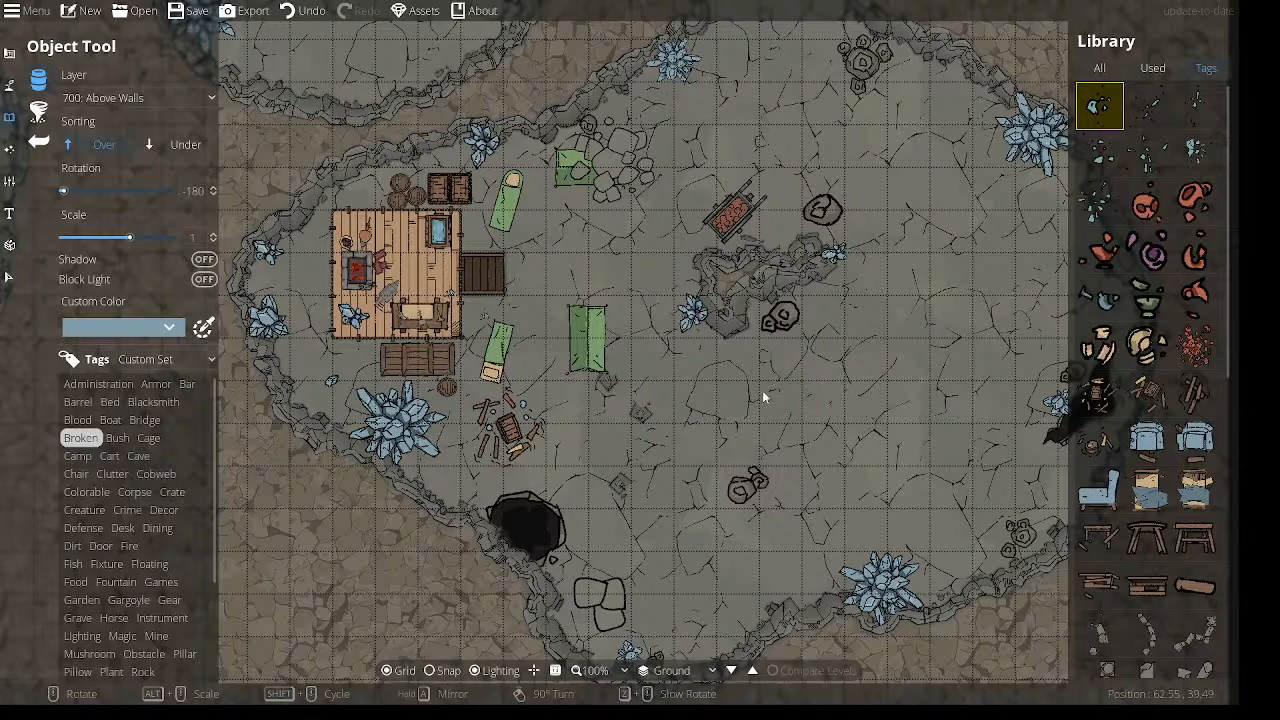
left_click(1196, 345)
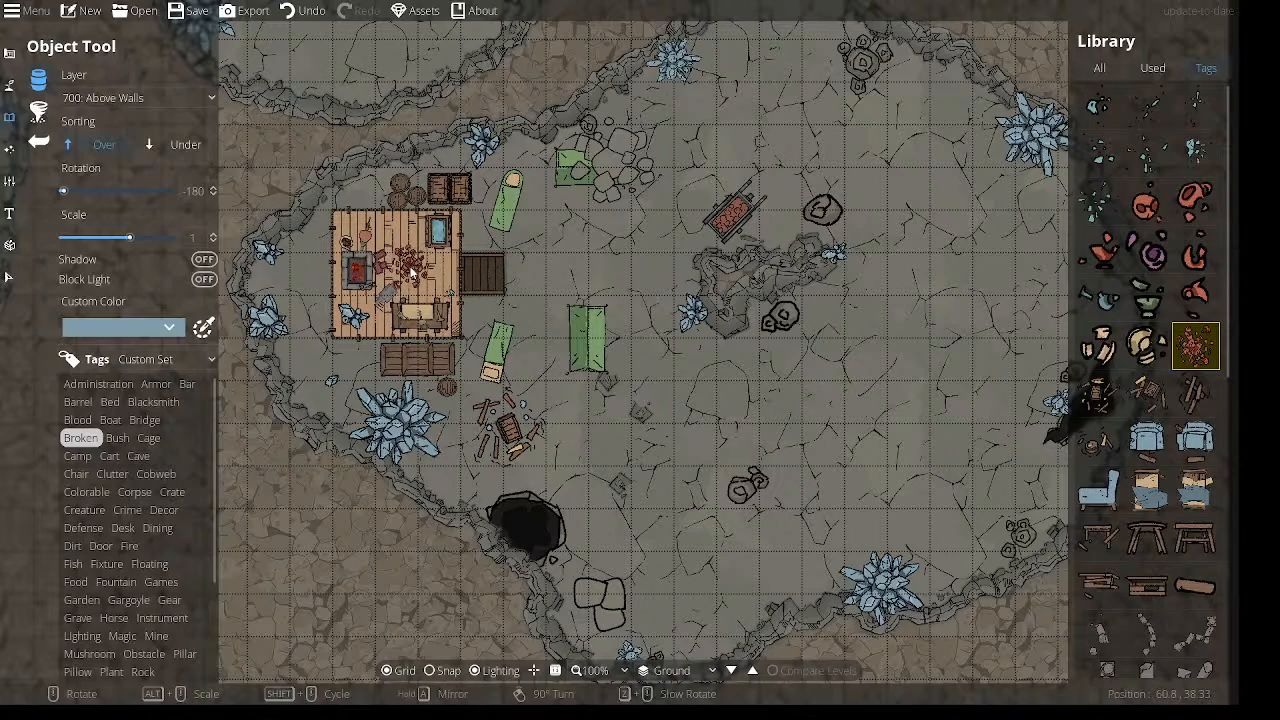
left_click(541, 205)
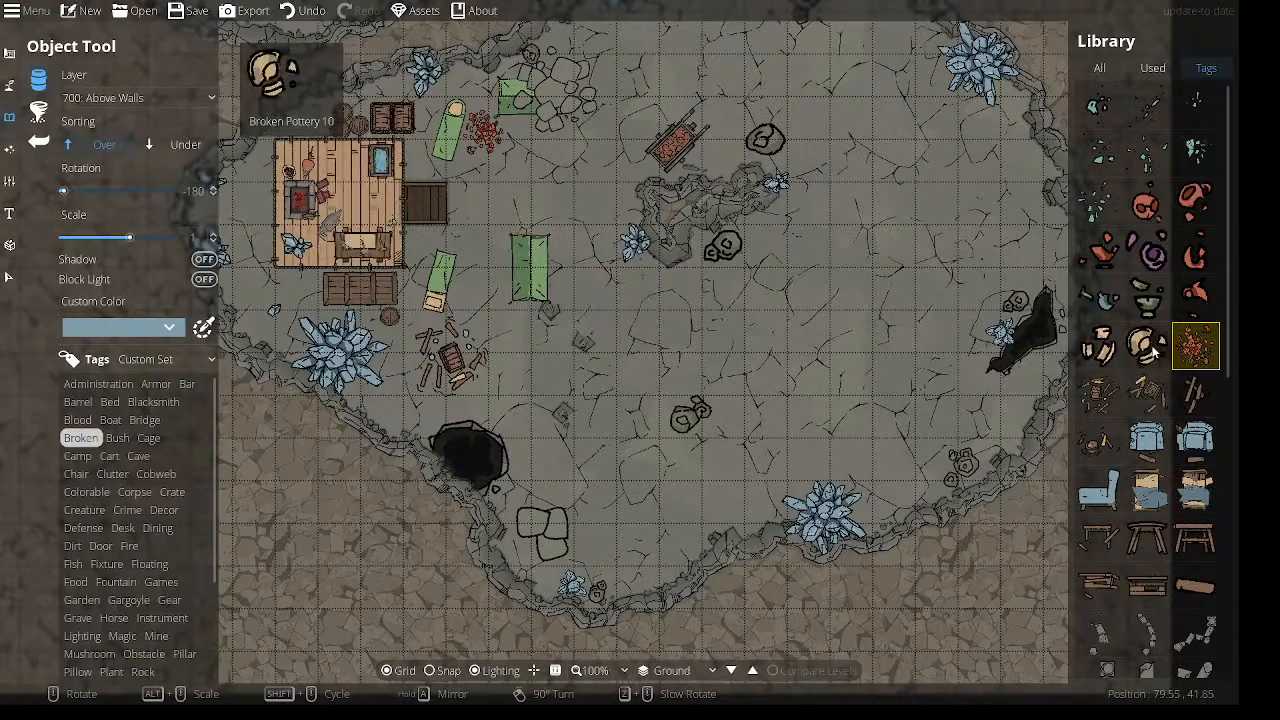
left_click(1146, 394)
left_click(1196, 394)
left_click_drag(346, 206, 620, 238)
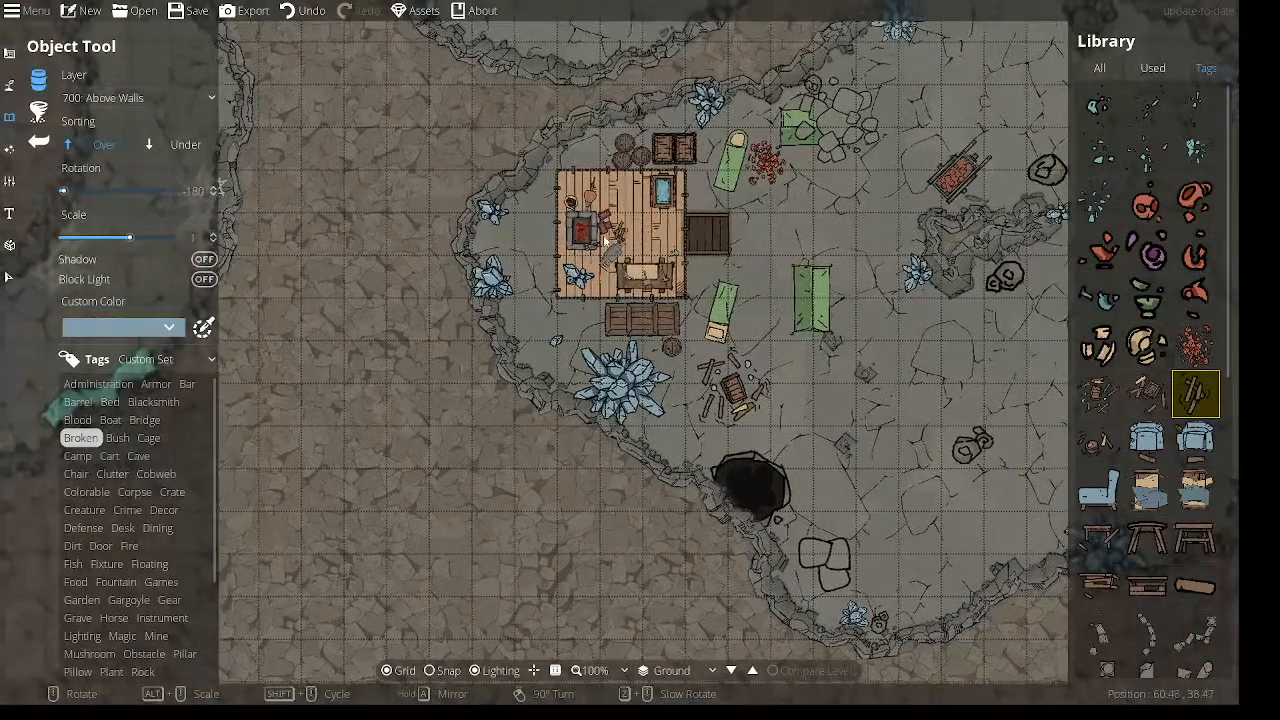
scroll(537, 233, "up", 5)
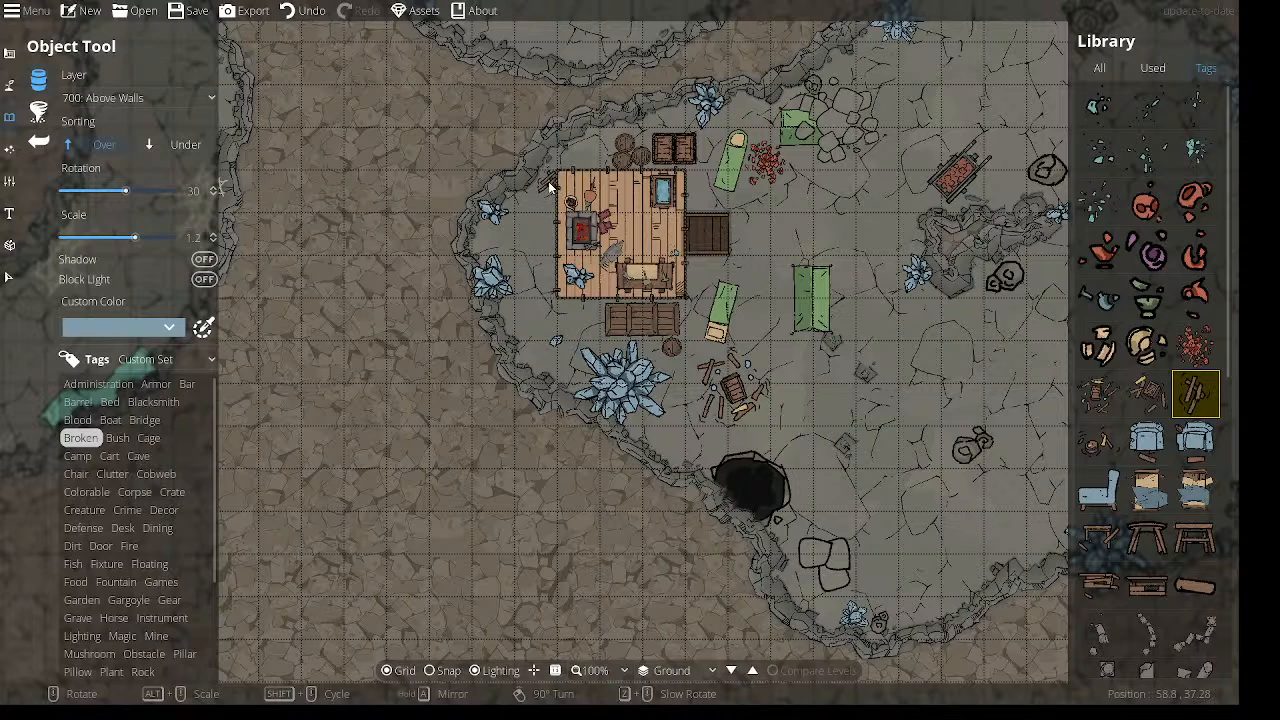
scroll(1140, 420, "down", 3)
left_click(1147, 486)
scroll(538, 311, "down", 5)
scroll(538, 310, "up", 10)
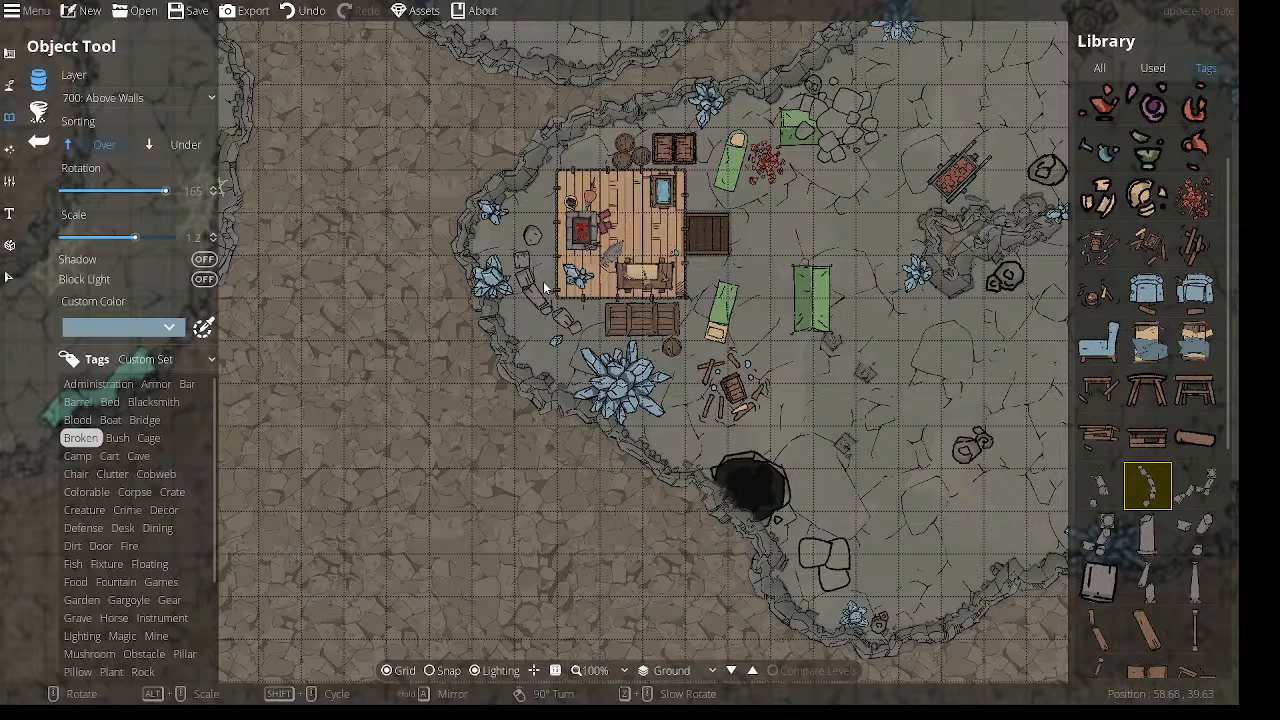
scroll(1146, 487, "down", 4)
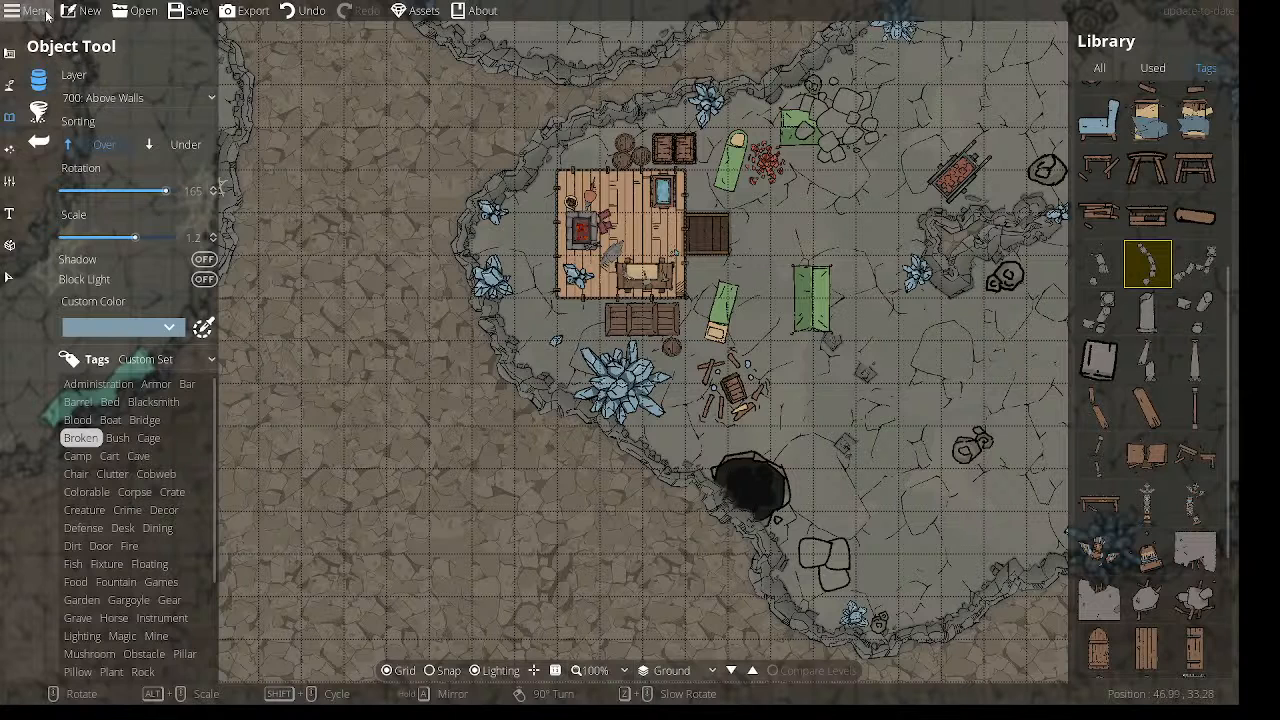
Delete the wooden table at the southern edge of the camp's wooden platform.
left_click(9, 277)
left_click(645, 292)
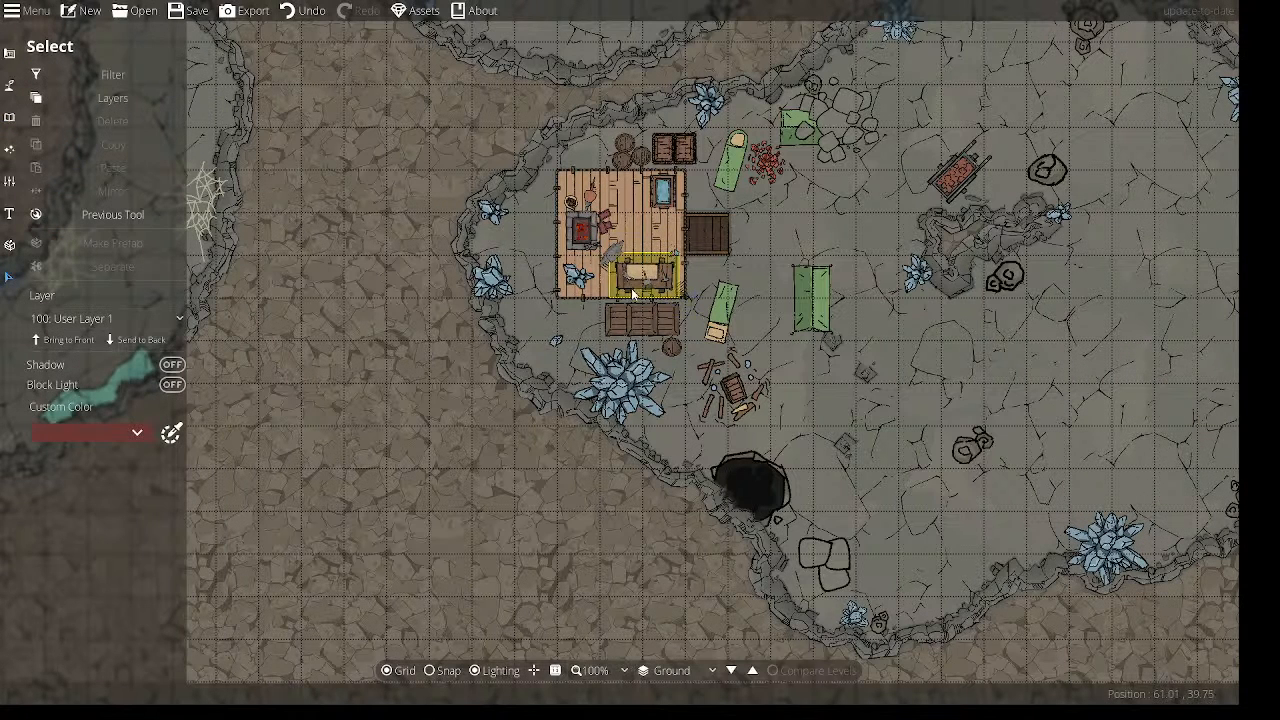
left_click(635, 291)
key("Delete")
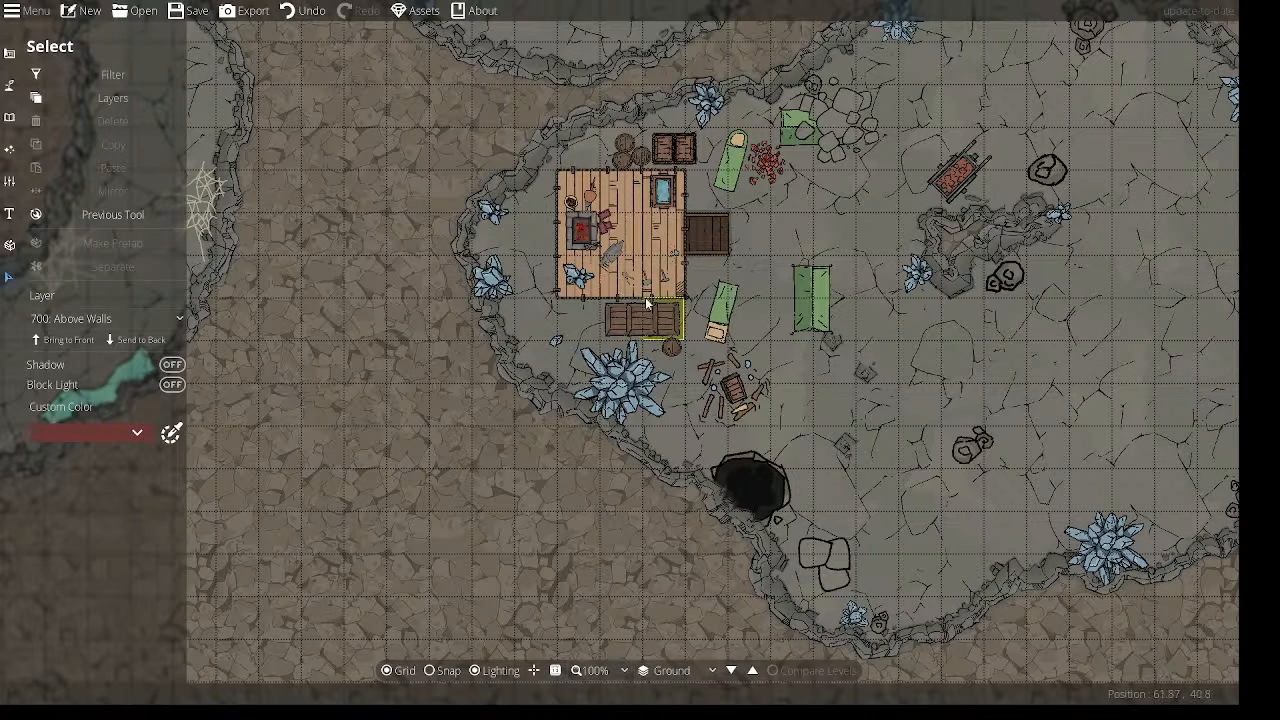
Delete the small object left on the platform where the table stood, viewing the camp at 125%.
left_click(626, 274)
left_click(622, 672)
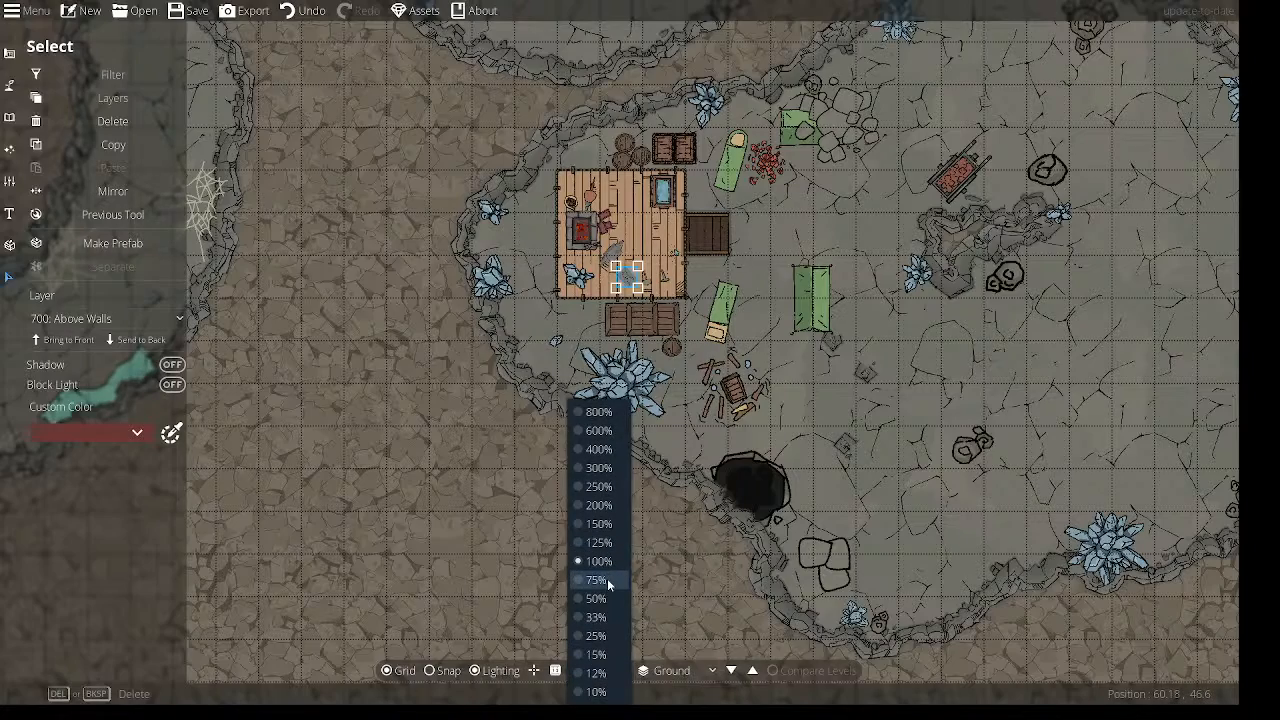
left_click(599, 542)
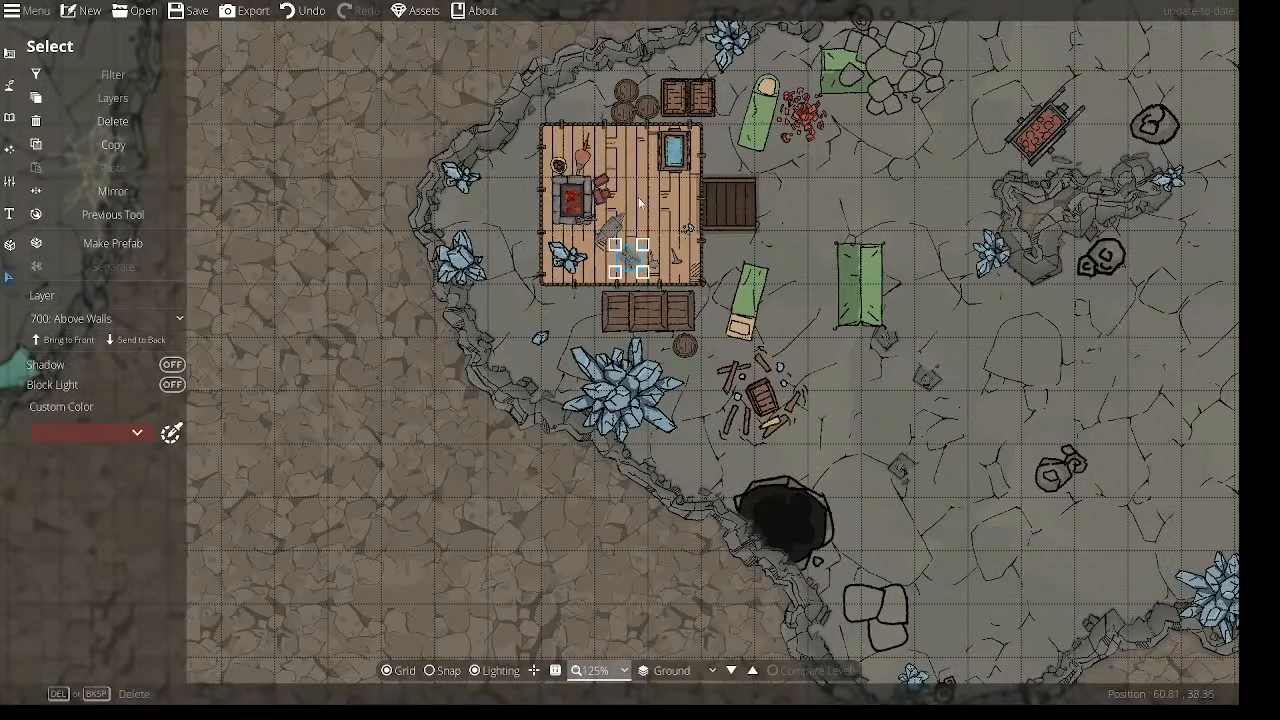
left_click_drag(640, 202, 587, 301)
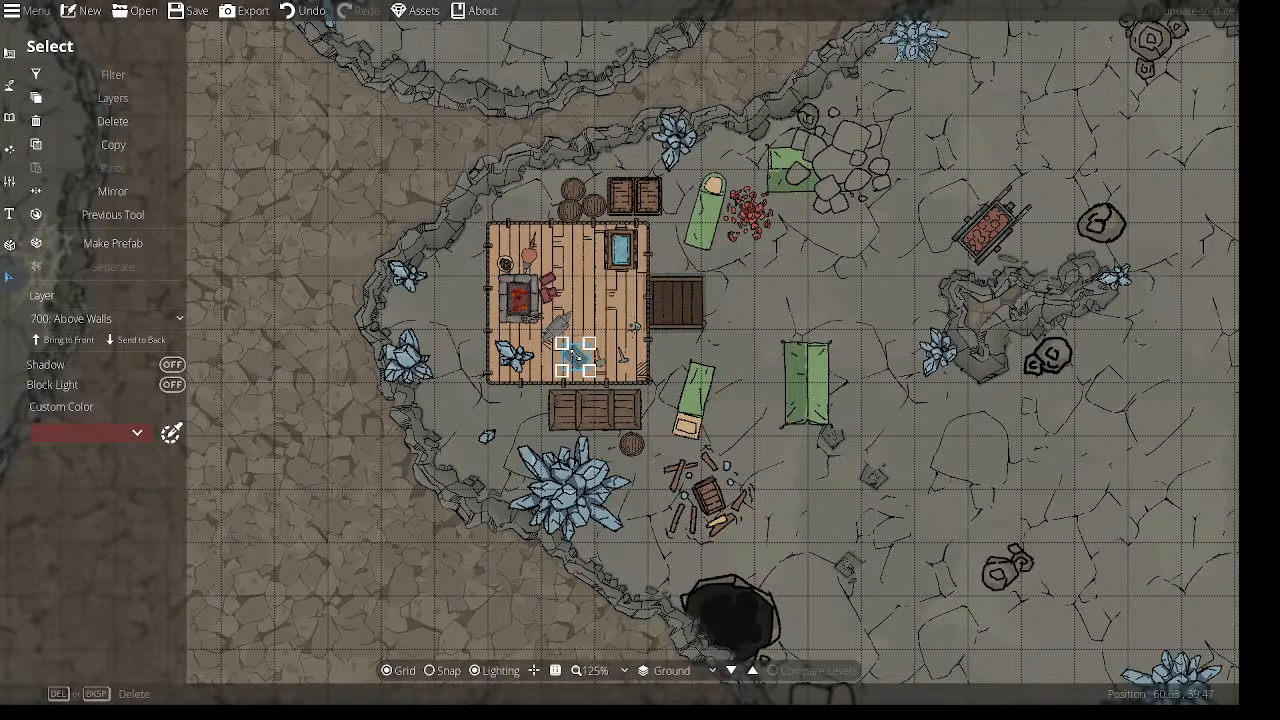
key("Delete")
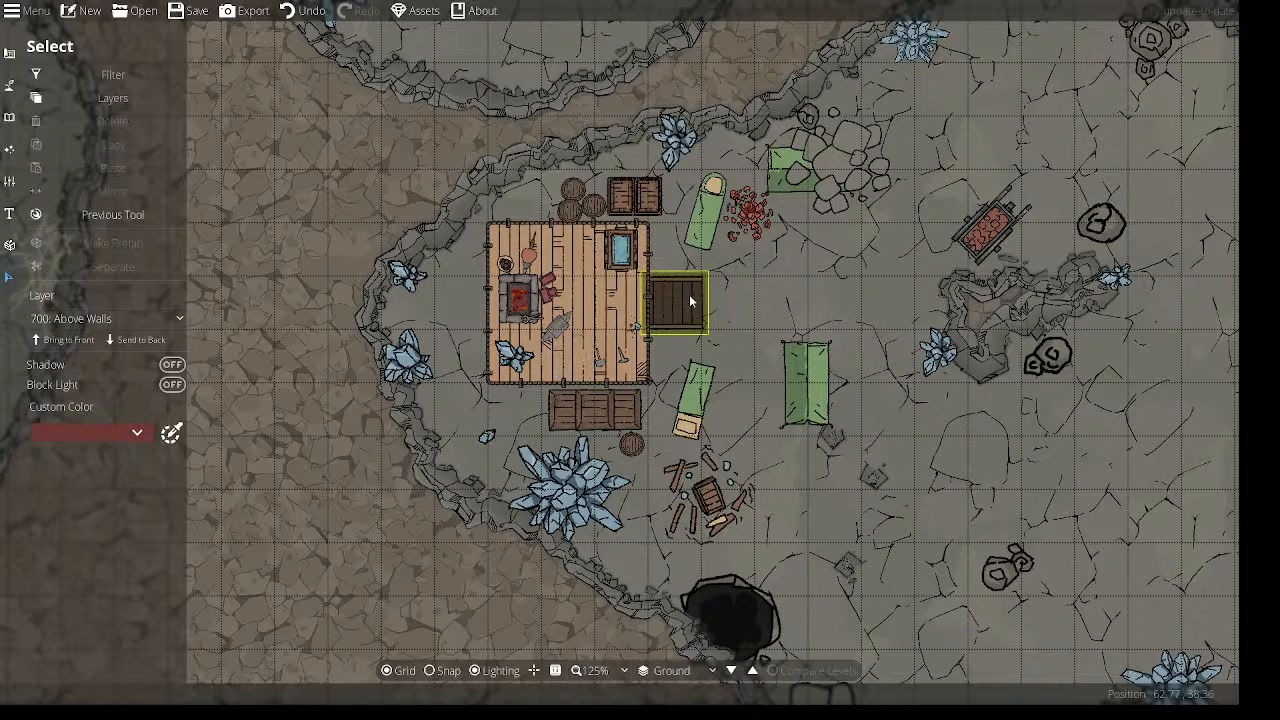
Move one crate out of the row just south of the wooden platform to the row's west side and rotate it to a tilted angle.
left_click(600, 362)
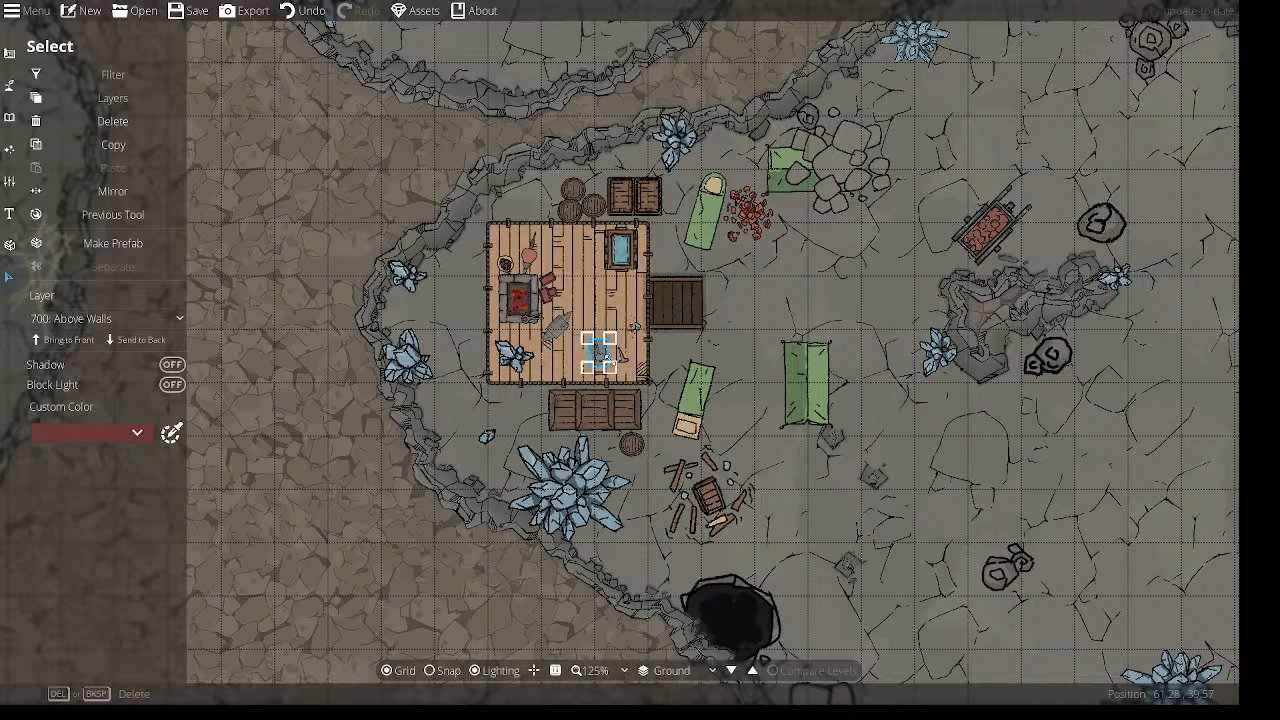
left_click_drag(566, 418, 511, 406)
left_click(537, 417)
scroll(537, 417, "down", 2)
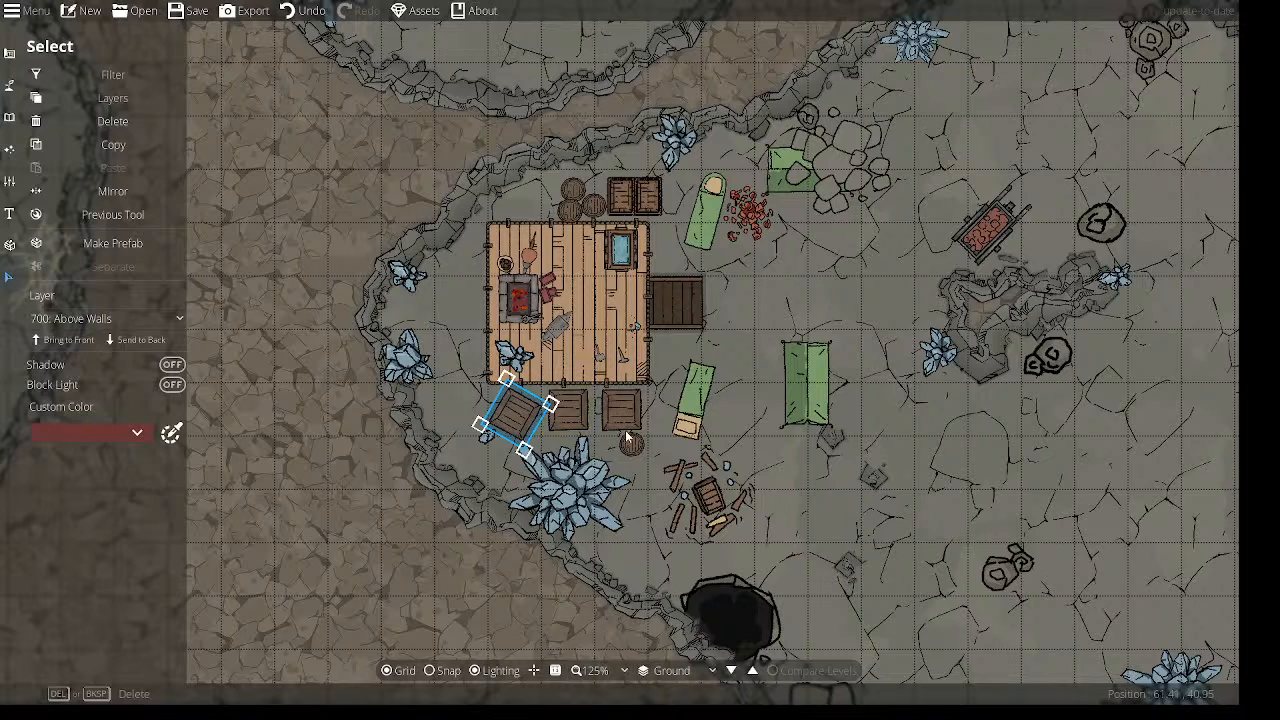
Move the small utensil from the southern part of the wooden platform north to the open floor near the hearth.
left_click(645, 495)
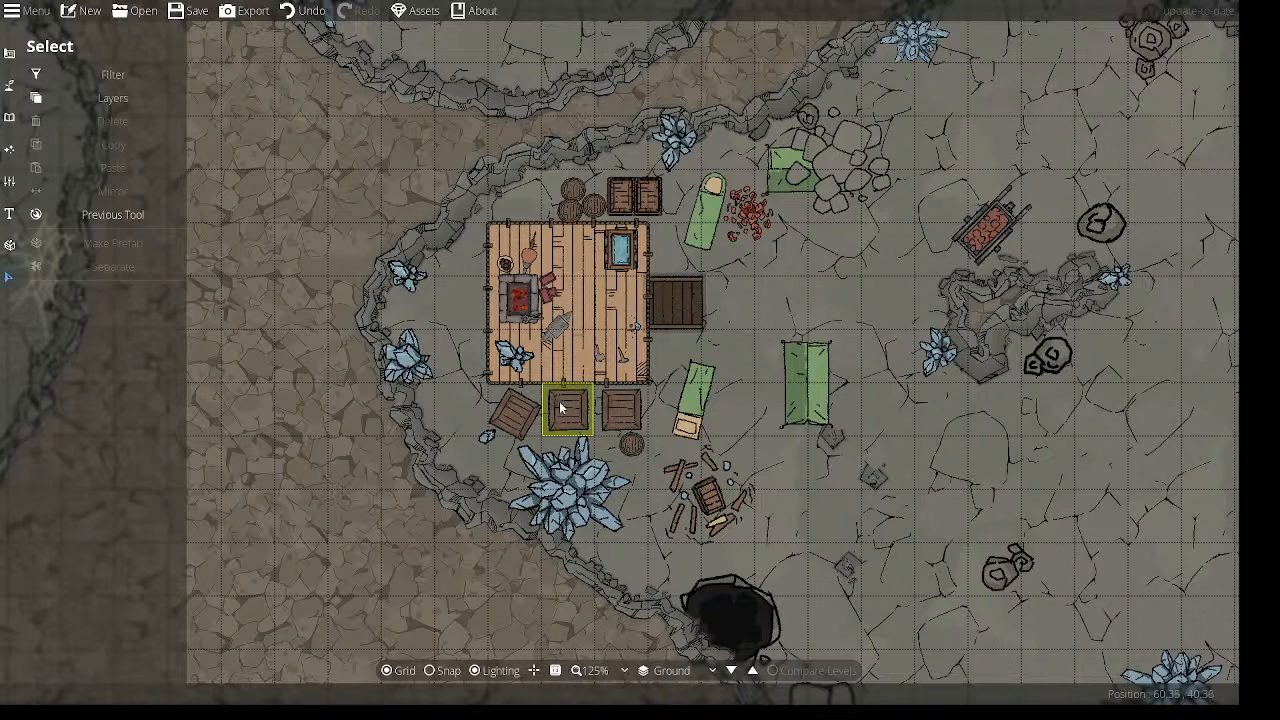
left_click_drag(598, 360, 581, 263)
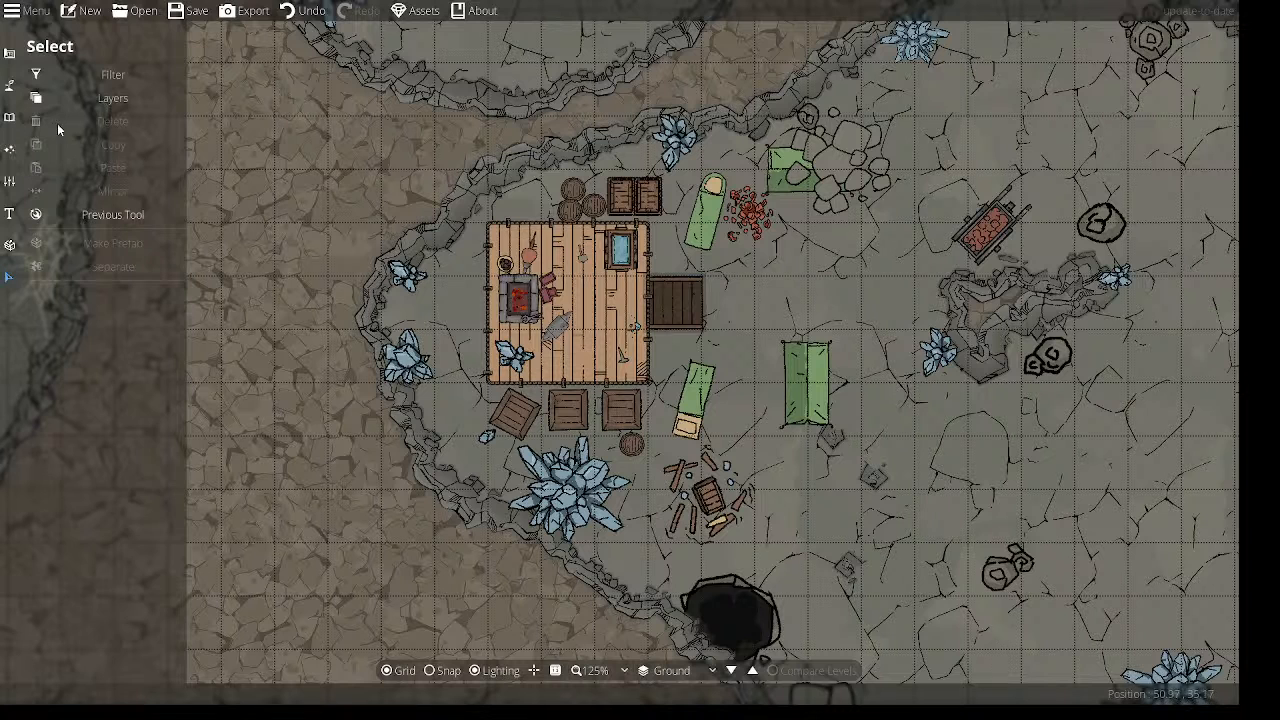
Place a rotated broken wooden table at scale 1.2 in the southeast corner of the camp's wooden platform.
left_click(9, 117)
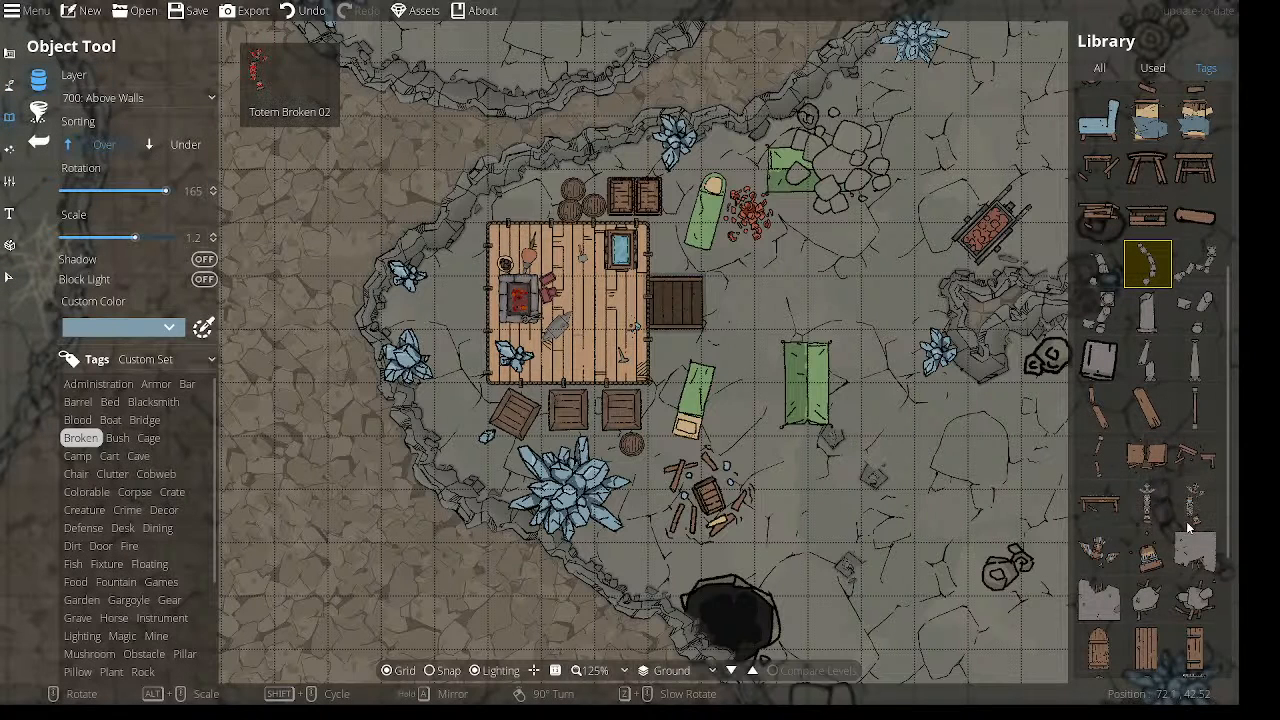
left_click(1147, 455)
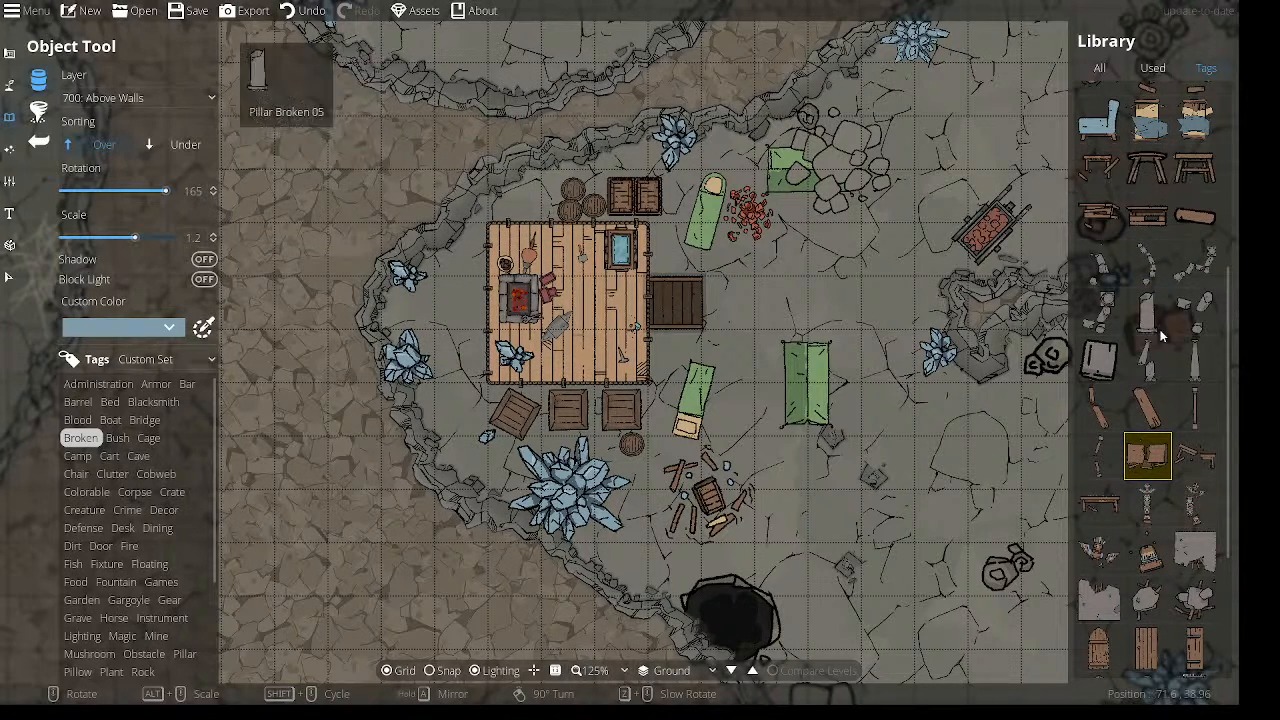
scroll(1157, 340, "up", 4)
scroll(1155, 383, "down", 5)
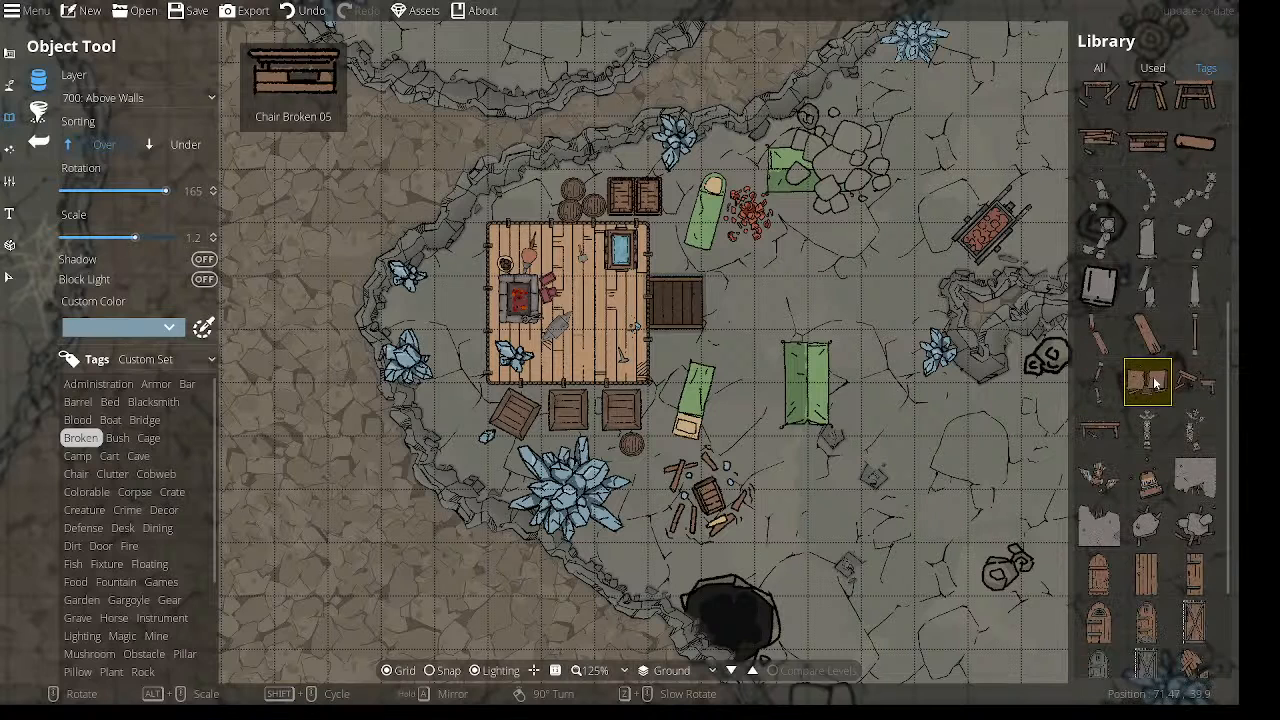
left_click(1100, 430)
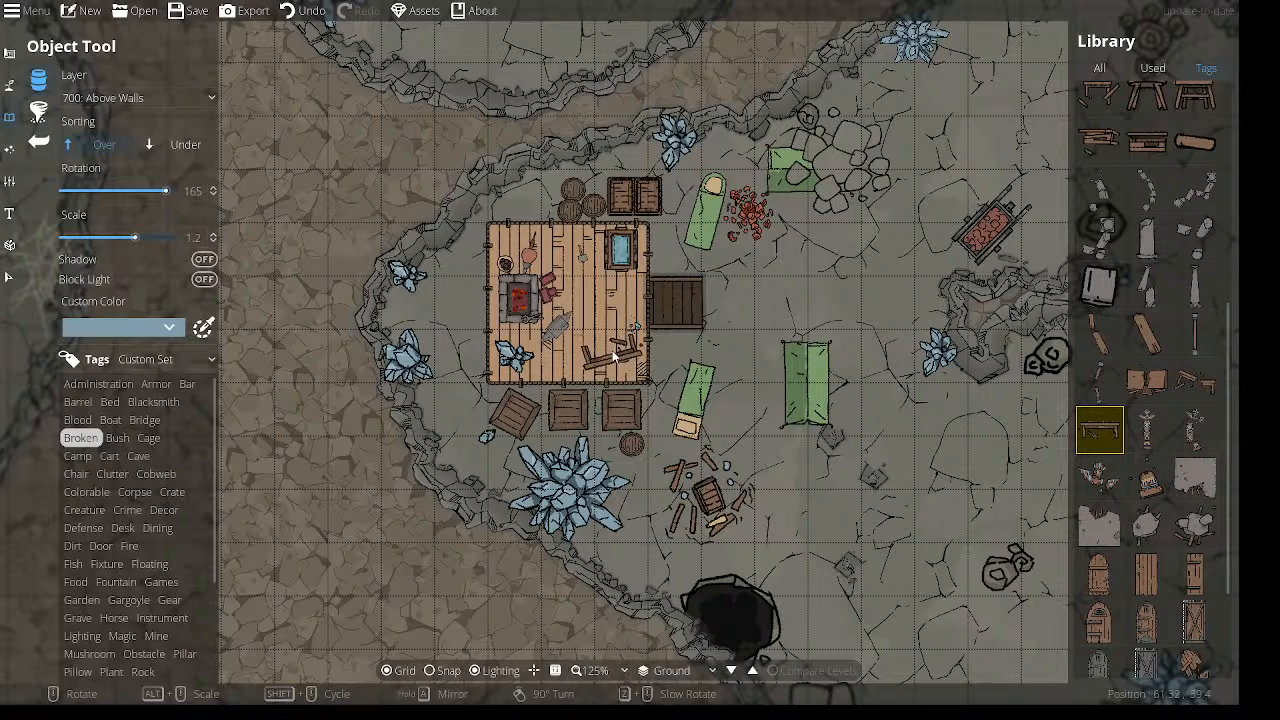
scroll(614, 368, "up", 7)
left_click(614, 368)
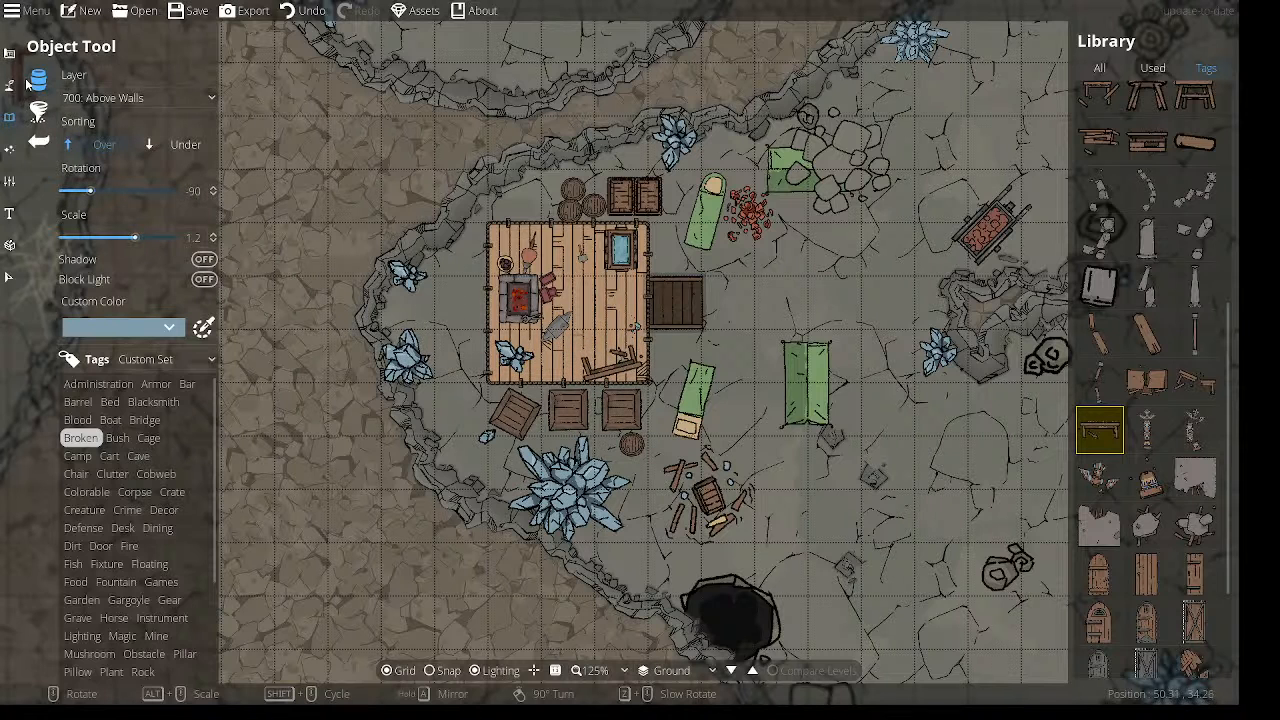
Move the small object beside the broken table off the platform to the crates just south of it.
left_click(9, 277)
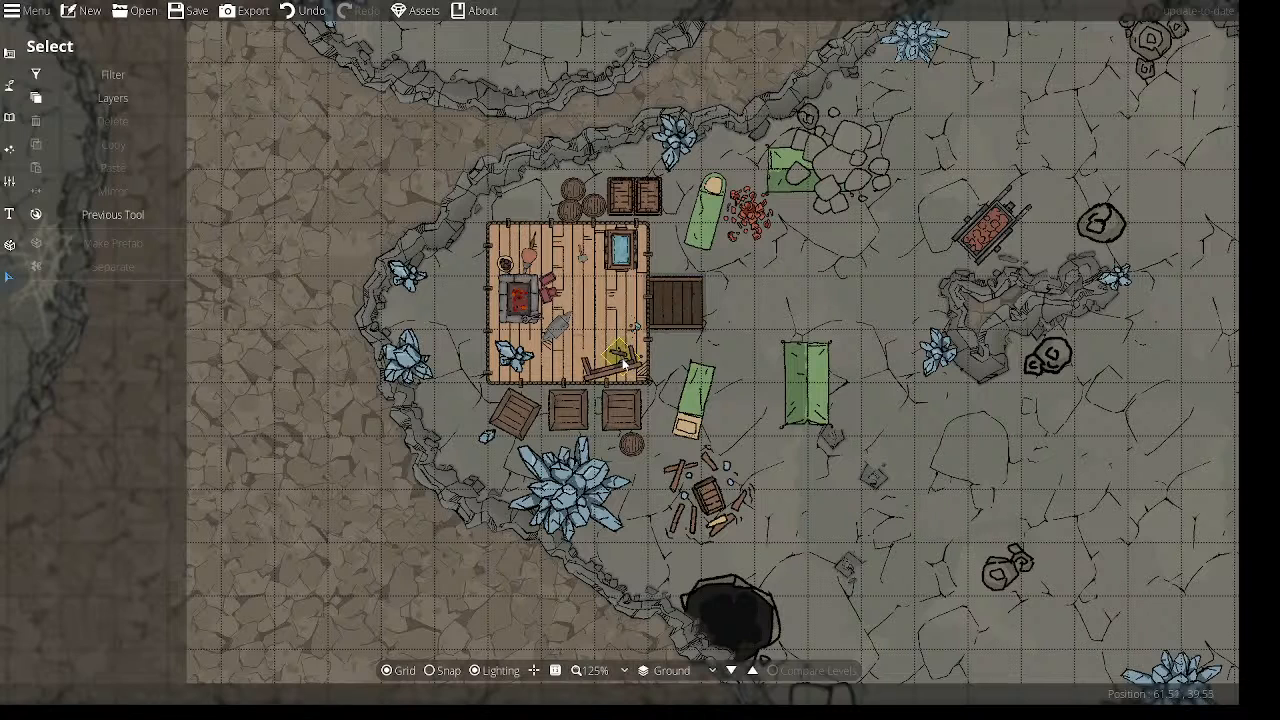
left_click(621, 362)
left_click_drag(620, 358, 628, 420)
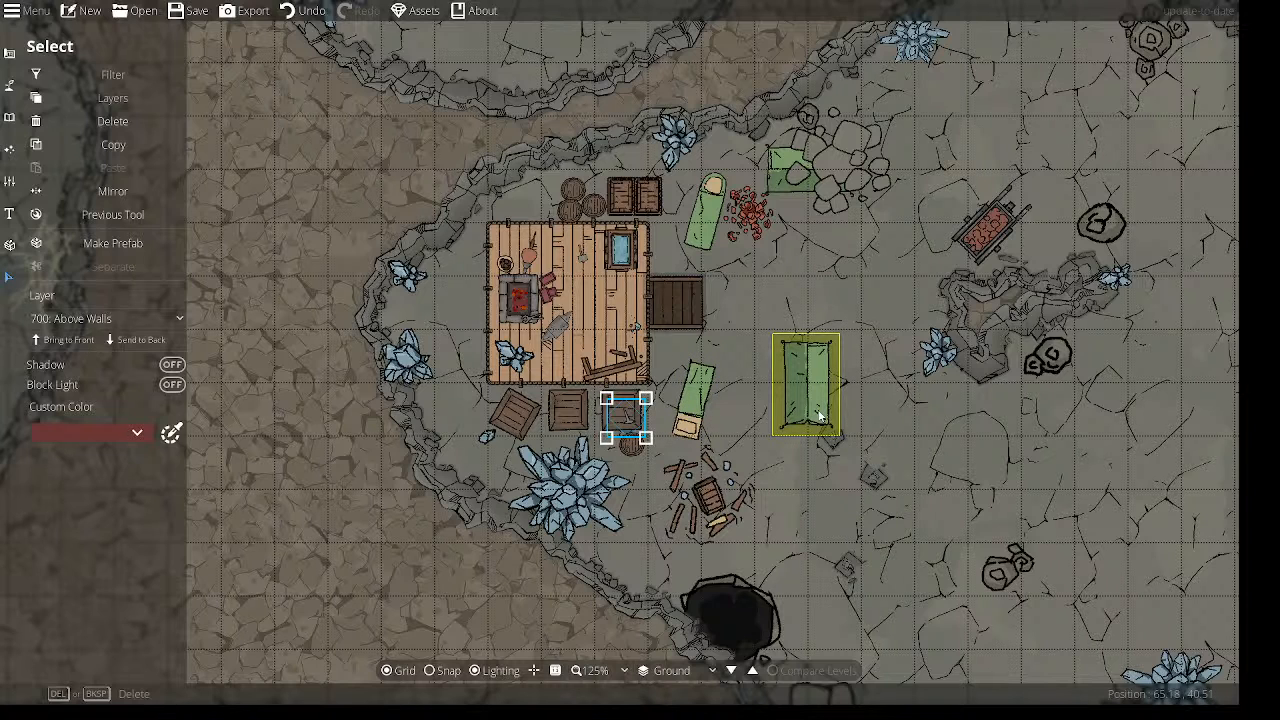
key("Escape")
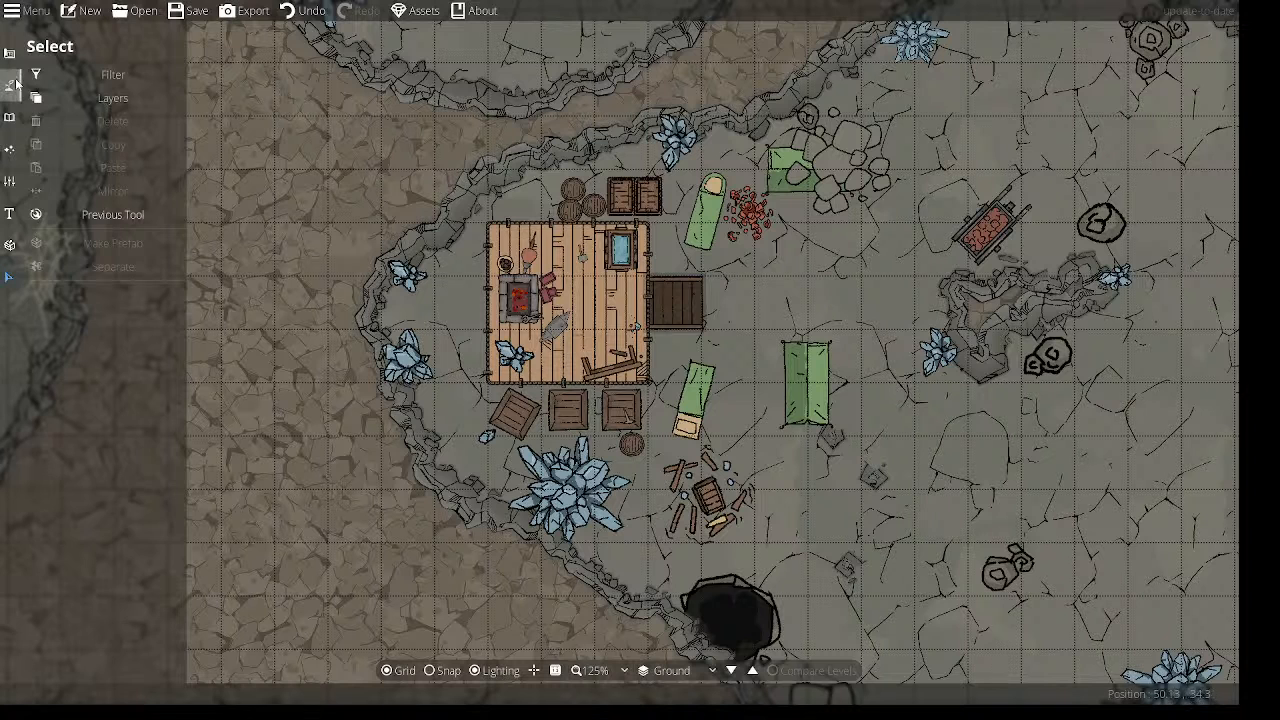
Place a tilted broken wooden bench at scale 1.2 beside the platform, just north of the stairs.
left_click(10, 118)
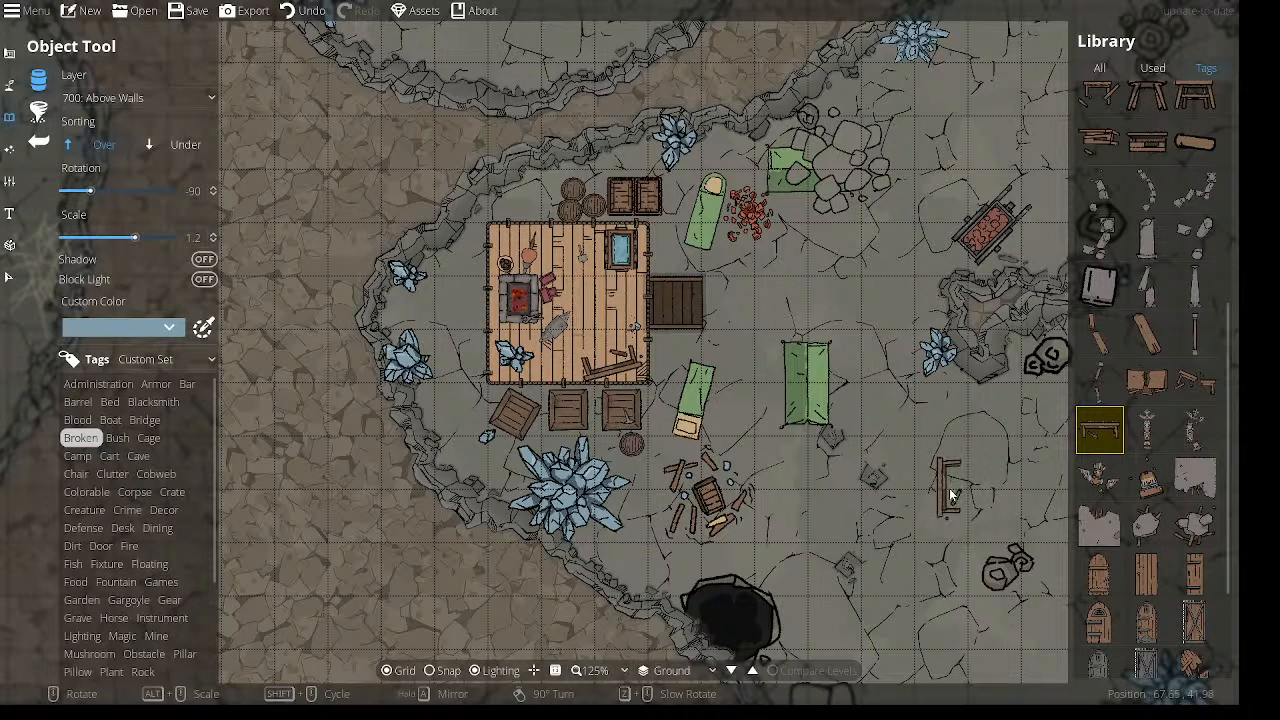
mouse_move(1180, 475)
mouse_move(1190, 147)
left_click(1158, 148)
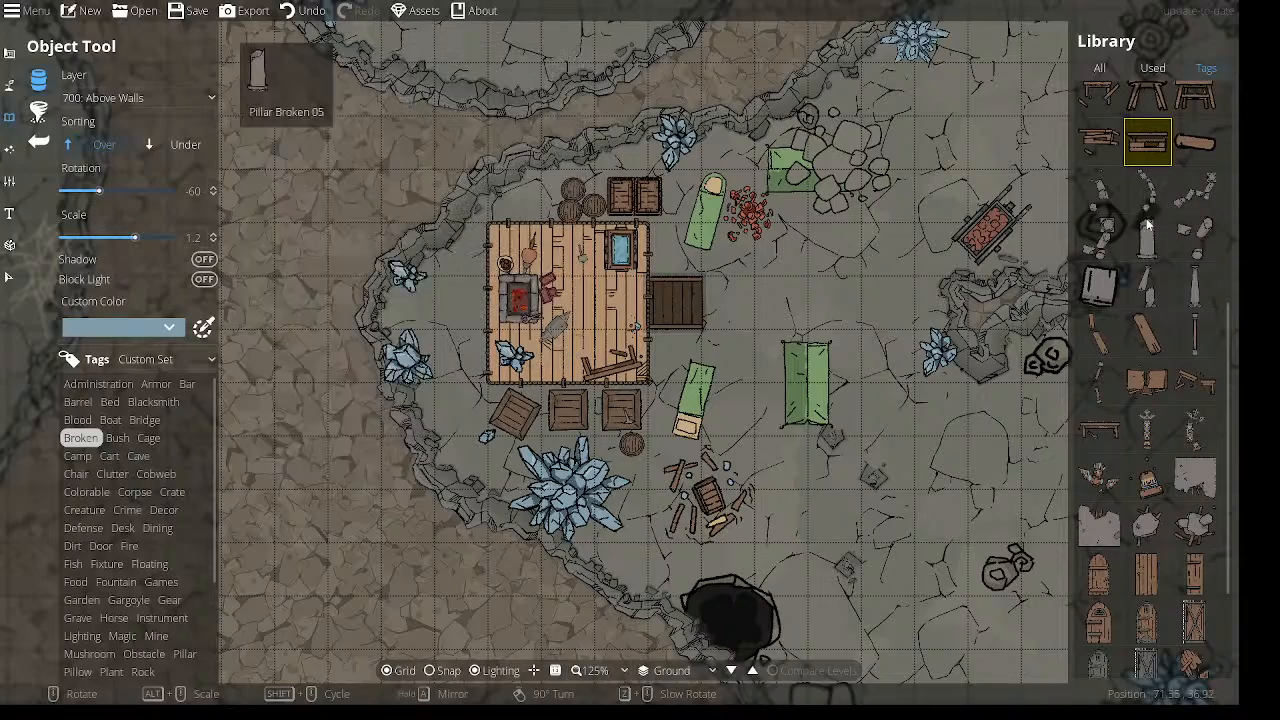
left_click(1098, 144)
scroll(643, 281, "down", 1)
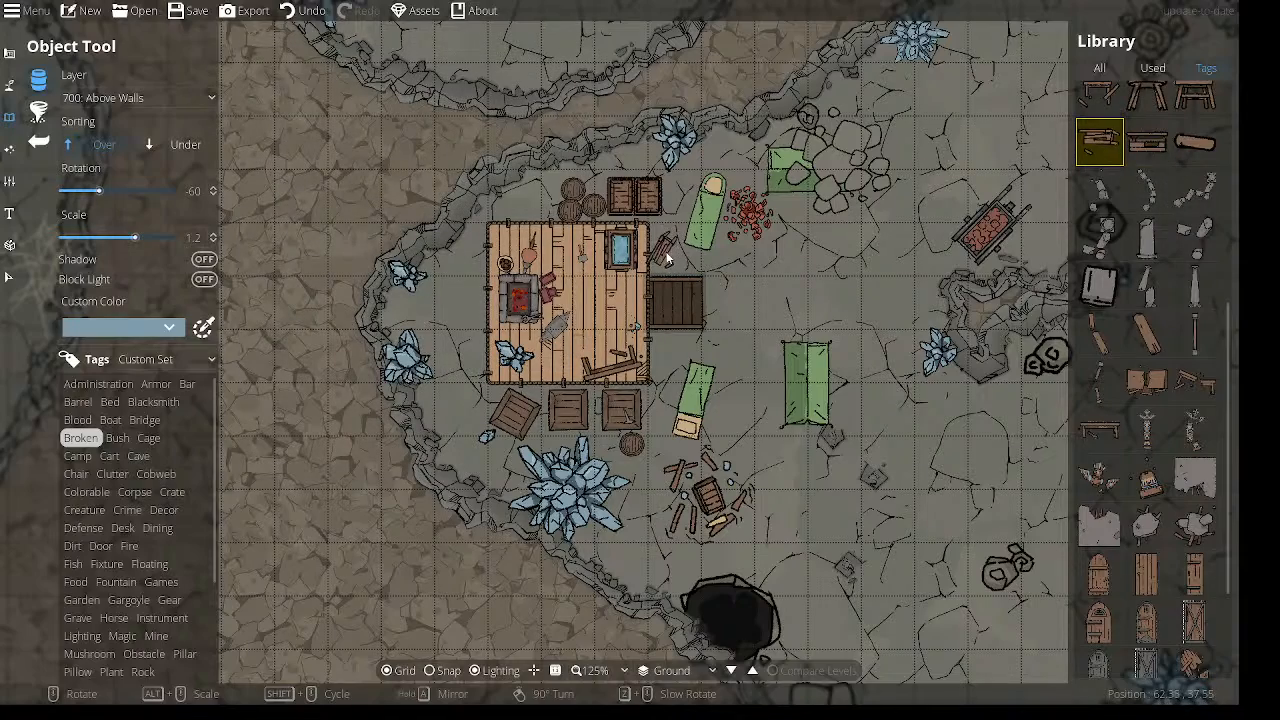
left_click_drag(741, 302, 643, 230)
scroll(643, 230, "up", 1)
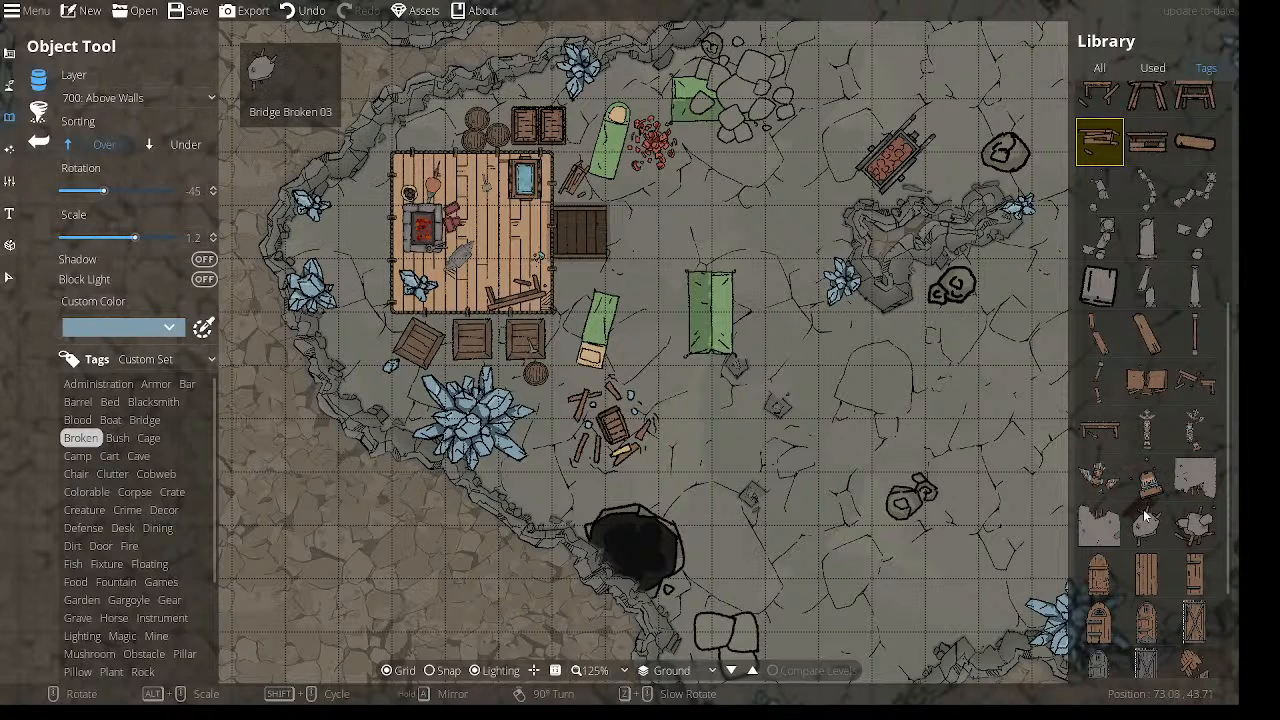
Place a broken debris piece on the middle of the large green tent, at scale 0.8 and rotation 120.
left_click(1196, 527)
scroll(570, 312, "down", 1)
scroll(570, 312, "down", 3, "alt")
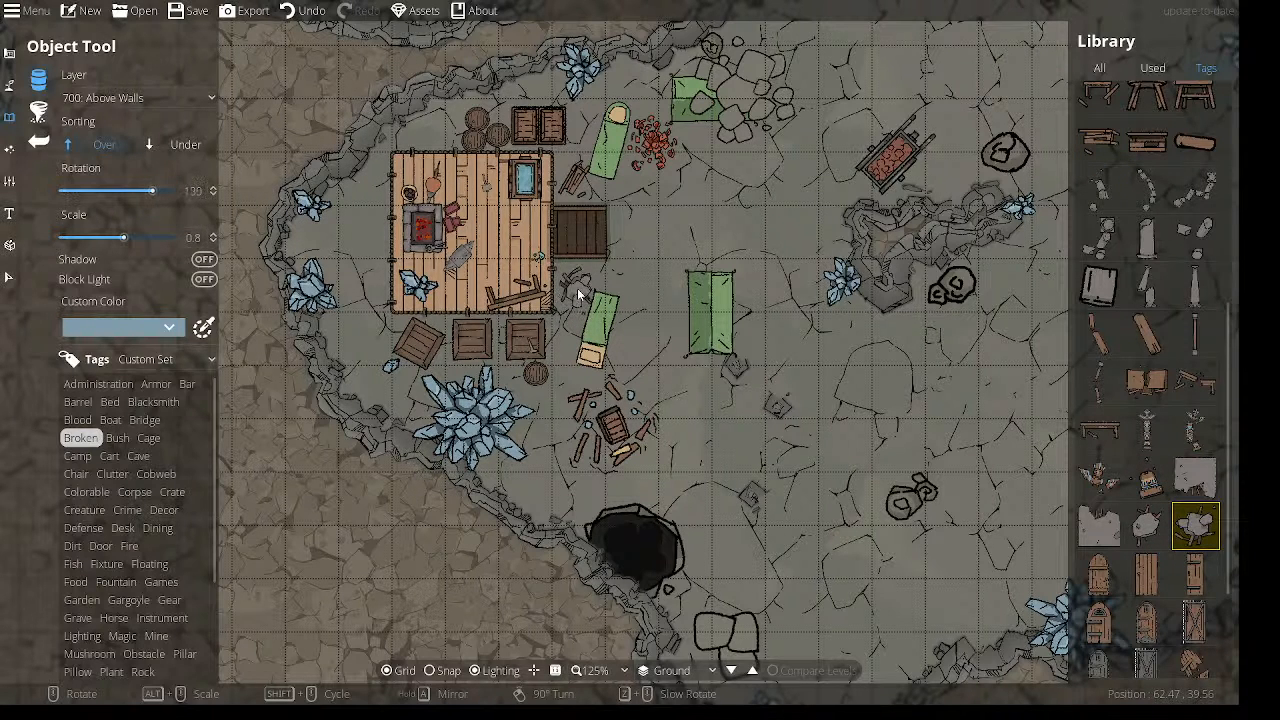
scroll(577, 288, "down", 1)
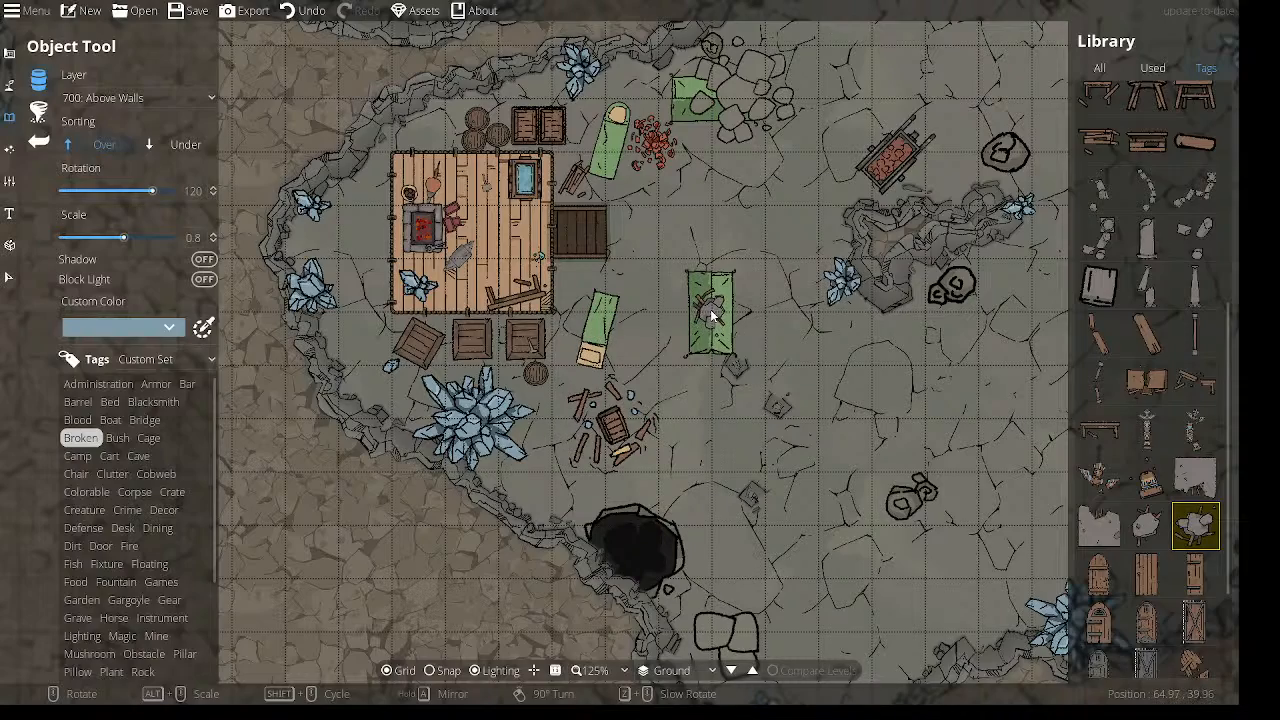
left_click_drag(777, 247, 703, 270)
Look over the camp, the large eastern cave and the northern passages for more spots that need broken debris.
left_click_drag(715, 215, 552, 194)
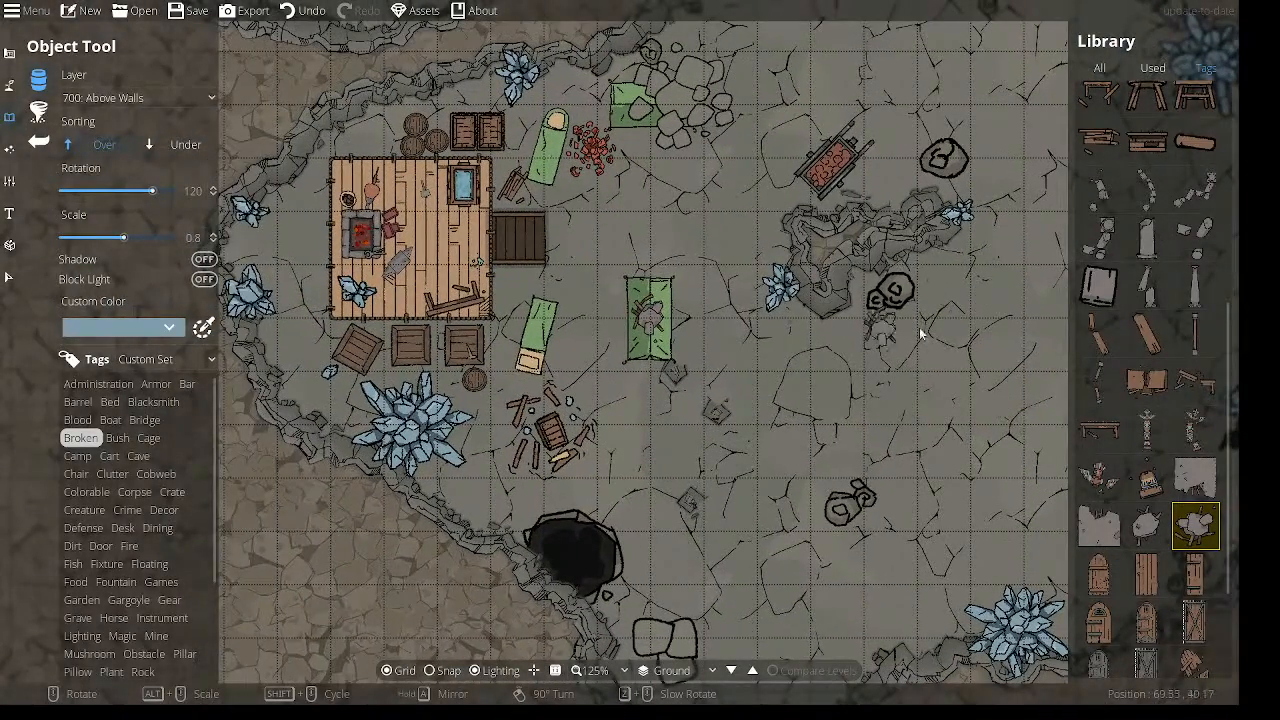
left_click_drag(1037, 291, 842, 442)
left_click_drag(710, 174, 694, 117)
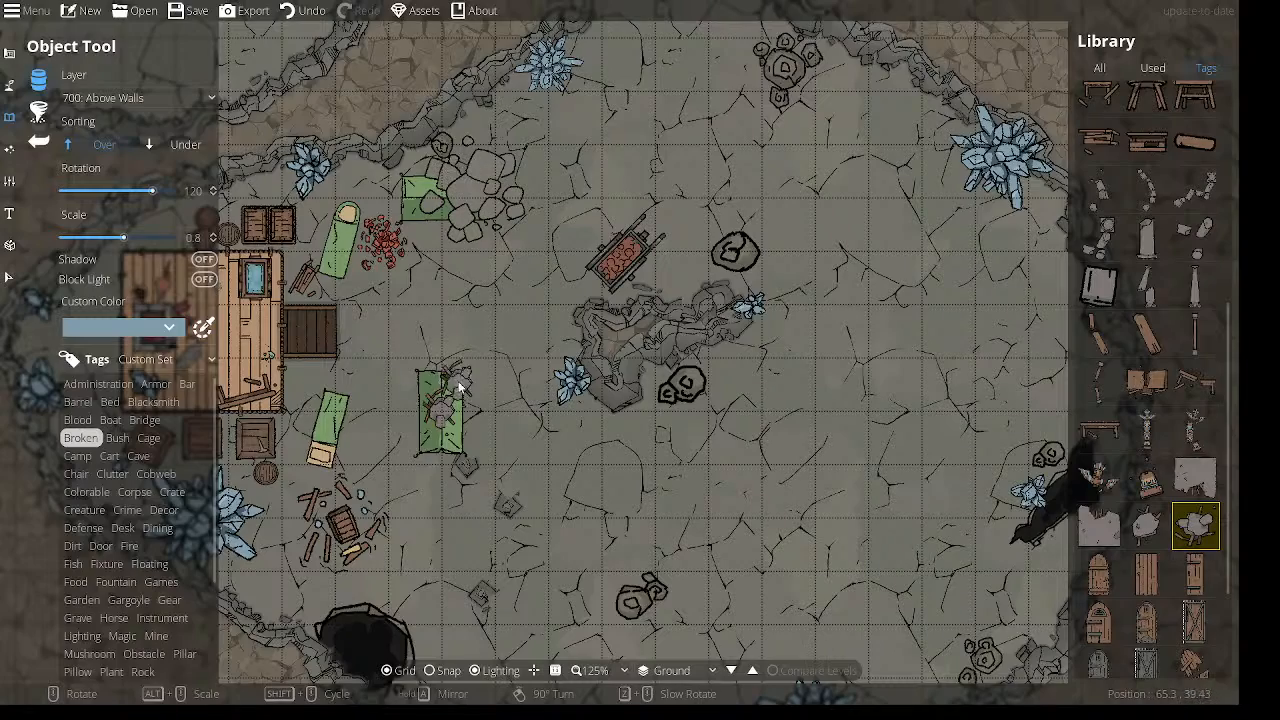
left_click_drag(438, 470, 534, 356)
left_click_drag(431, 196, 553, 267)
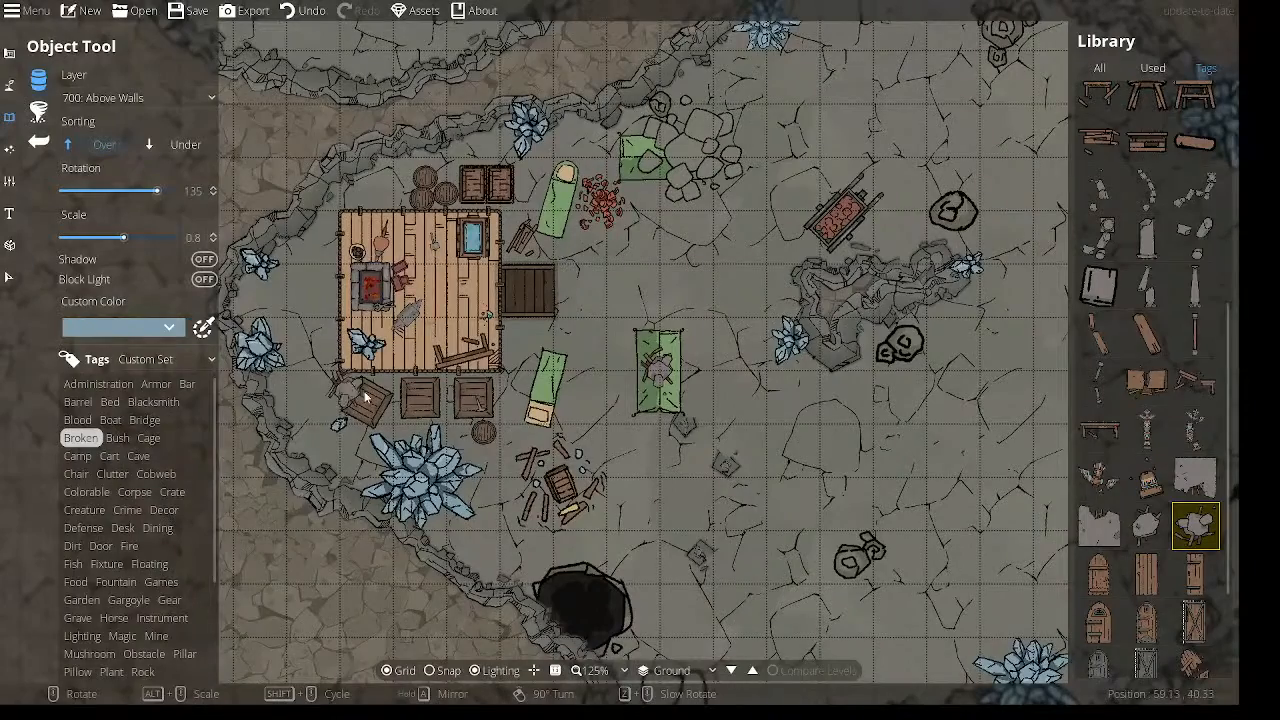
scroll(515, 250, "up", 1)
left_click_drag(666, 261, 544, 322)
left_click_drag(393, 270, 472, 220)
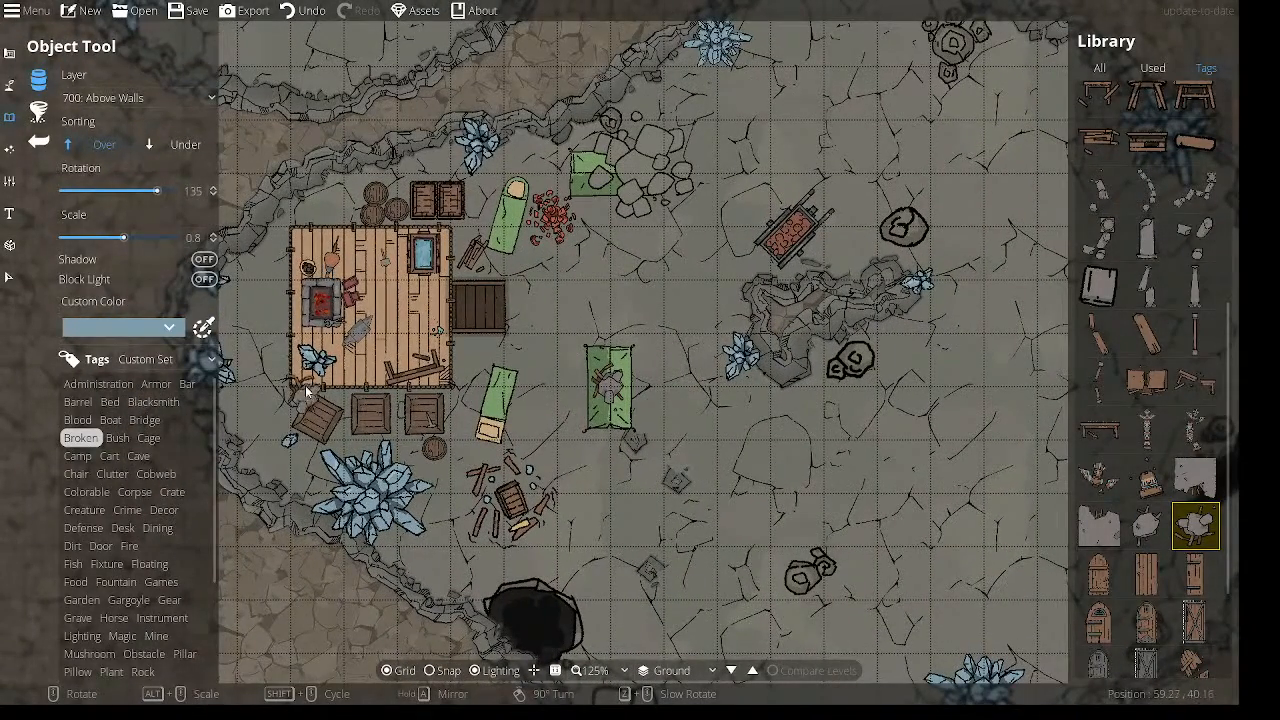
left_click_drag(390, 344, 517, 303)
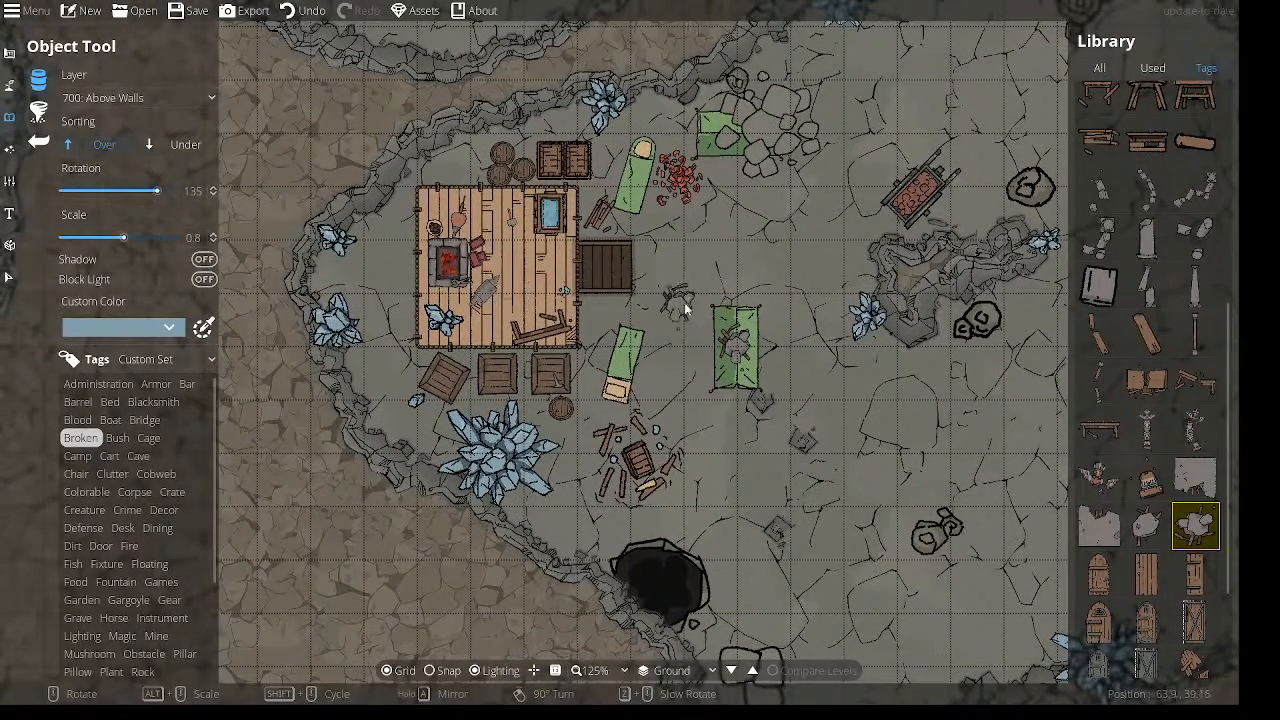
left_click_drag(781, 258, 675, 347)
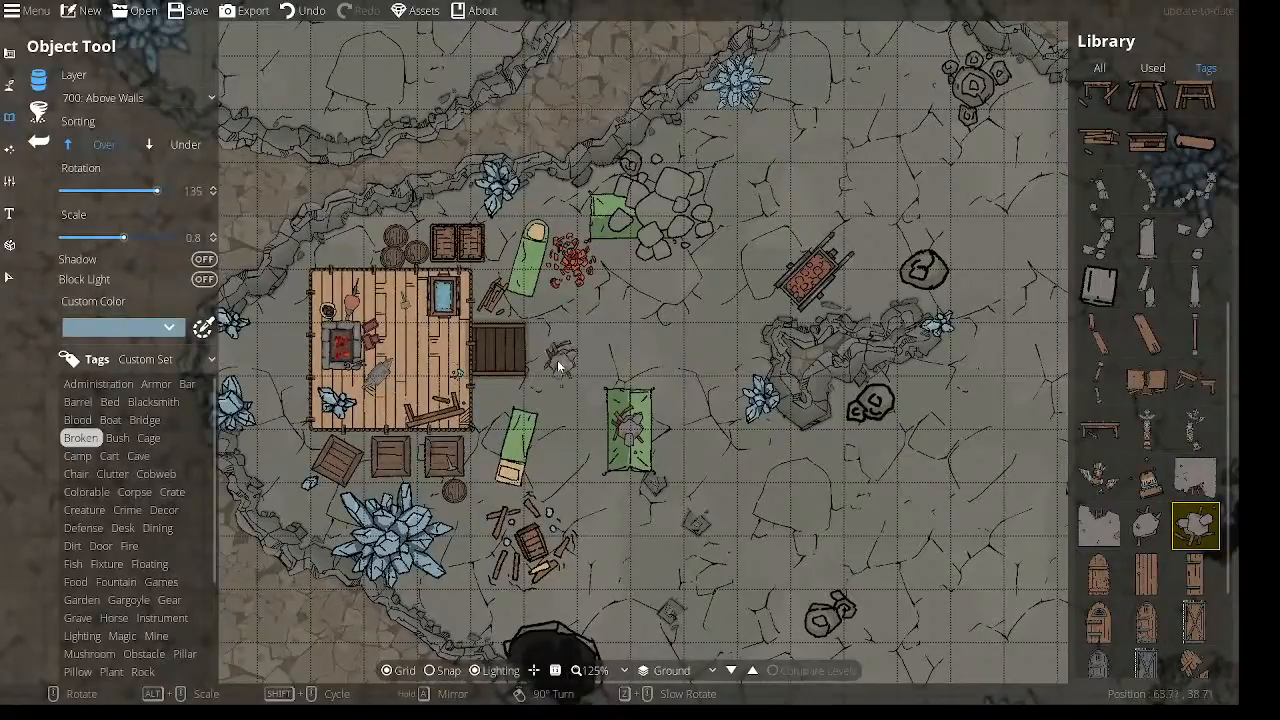
left_click_drag(740, 292, 362, 184)
left_click_drag(640, 314, 843, 396)
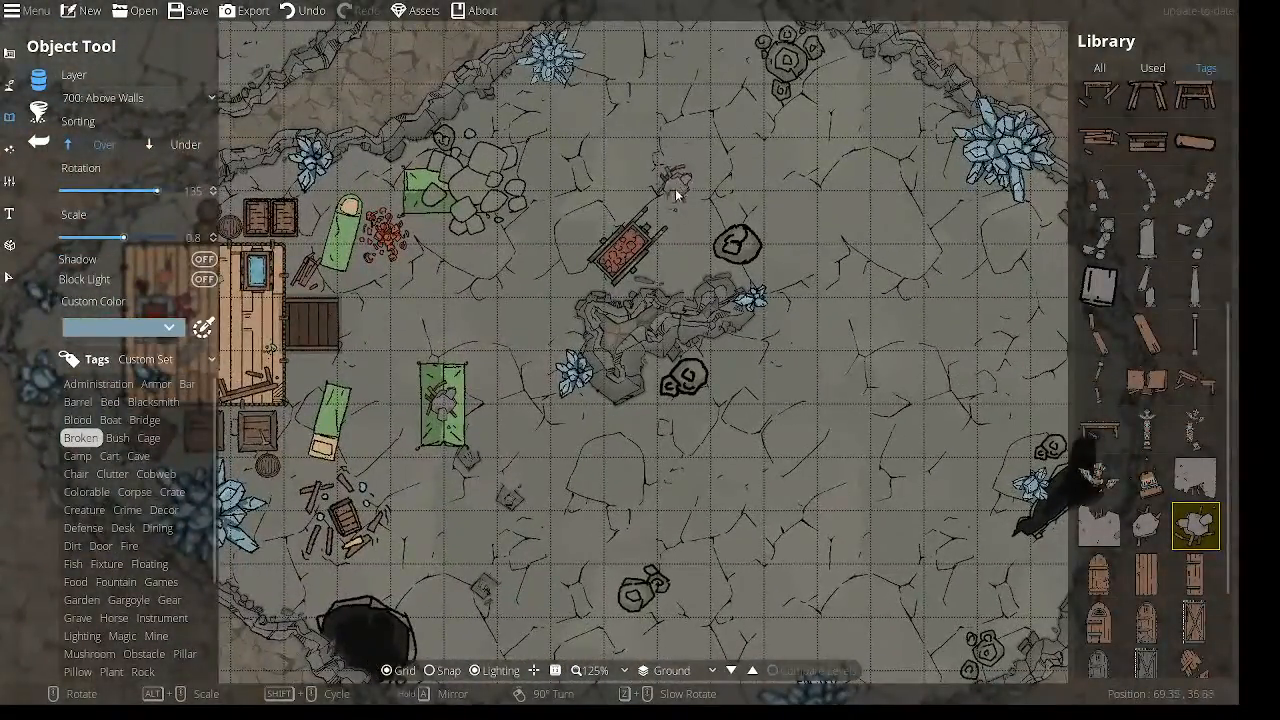
left_click_drag(676, 182, 531, 190)
left_click_drag(723, 257, 854, 330)
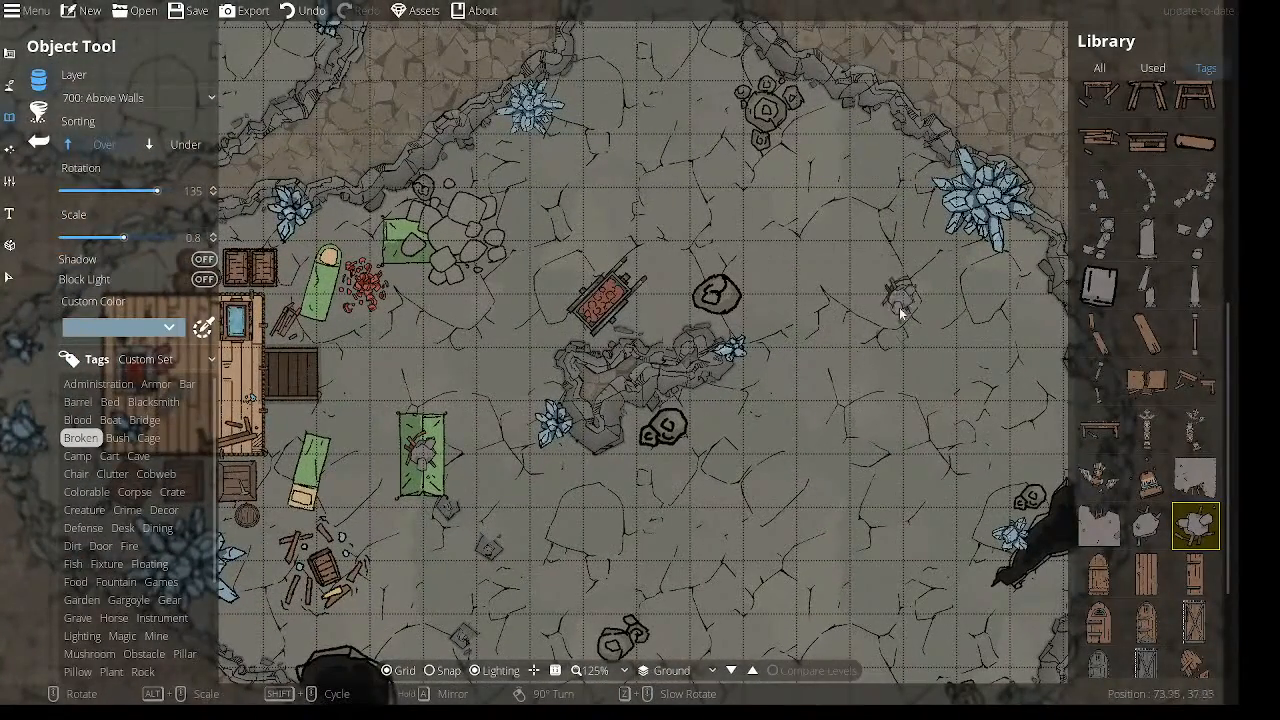
left_click_drag(814, 319, 757, 80)
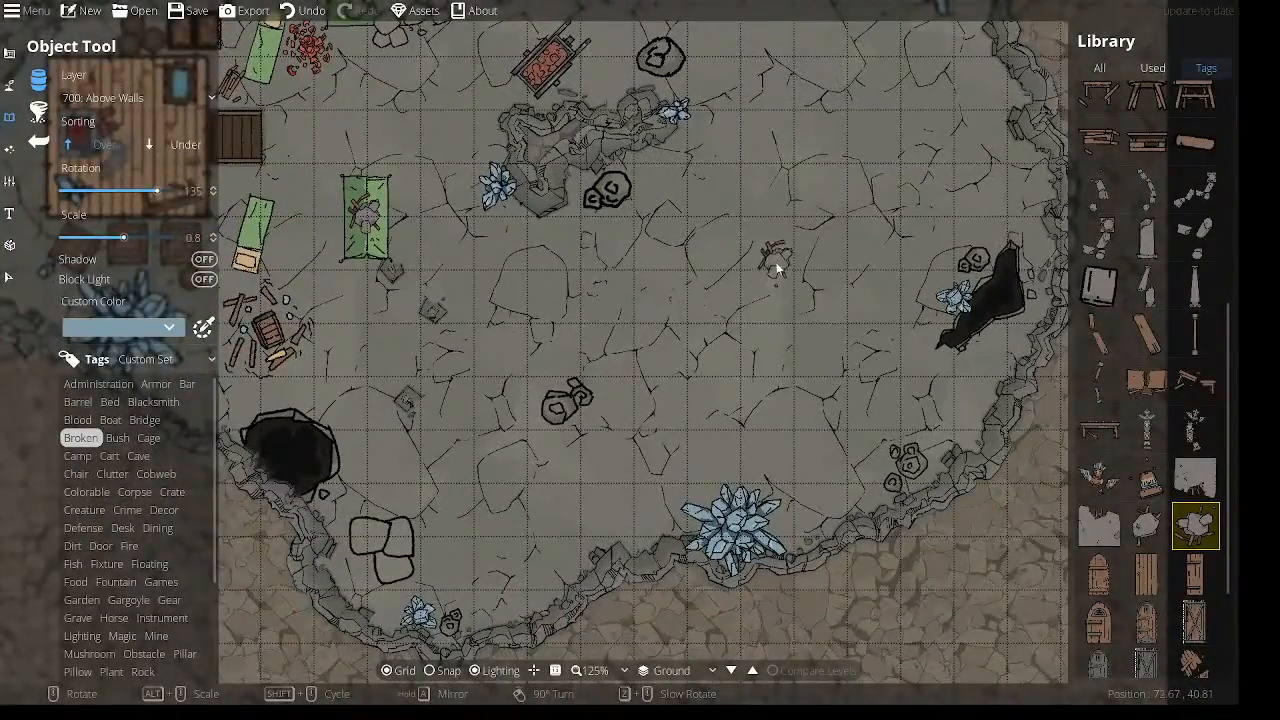
left_click_drag(776, 260, 794, 490)
left_click_drag(724, 302, 713, 183)
scroll(760, 260, "up", 1)
left_click_drag(761, 264, 900, 222)
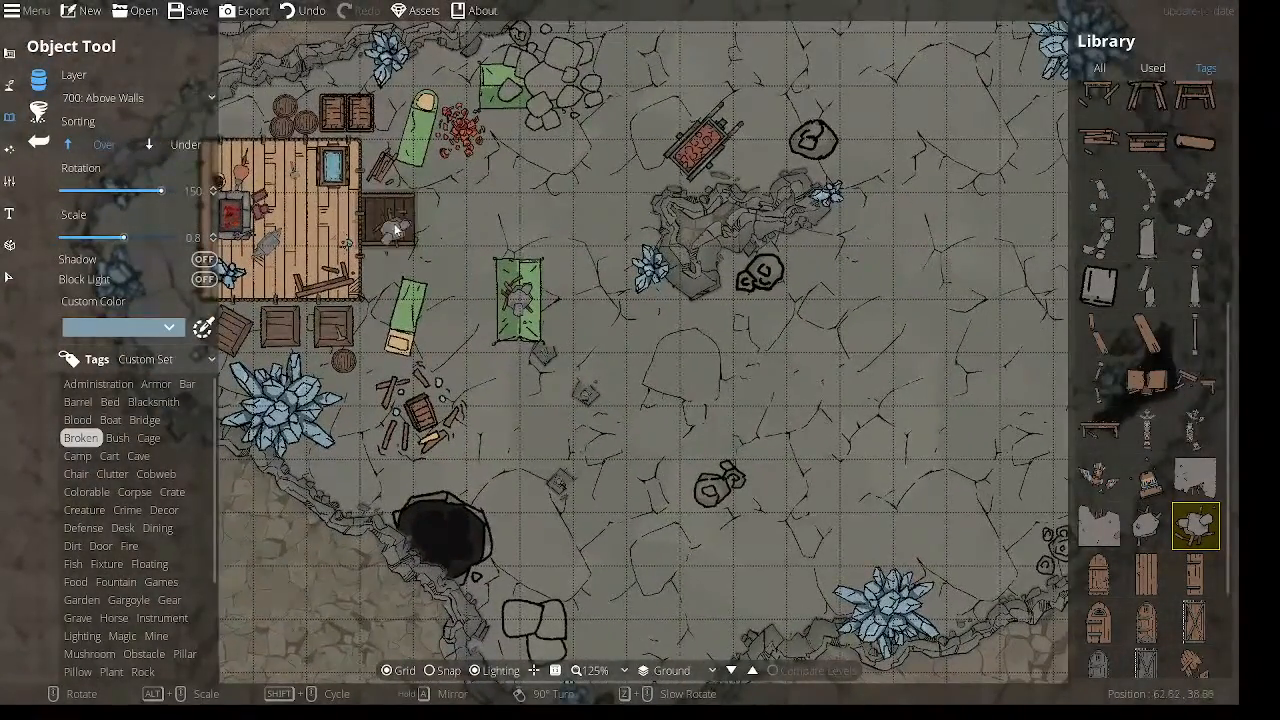
left_click_drag(951, 394, 828, 258)
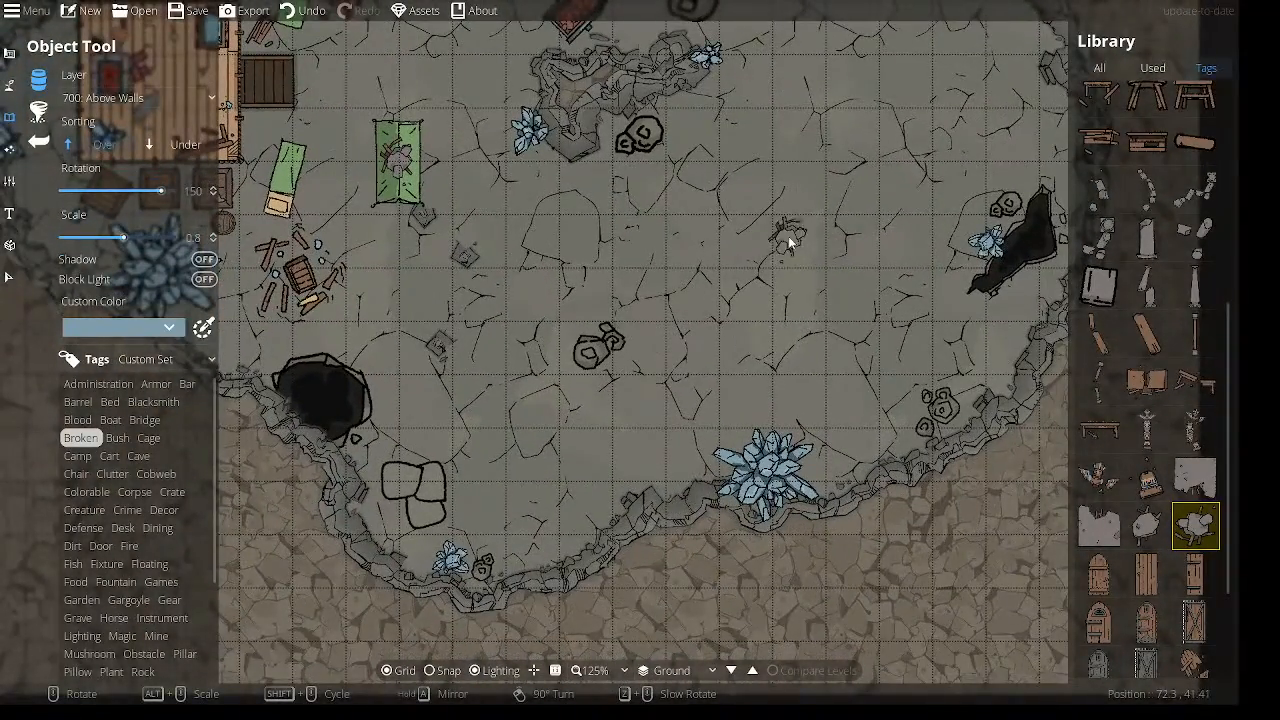
left_click_drag(695, 231, 749, 534)
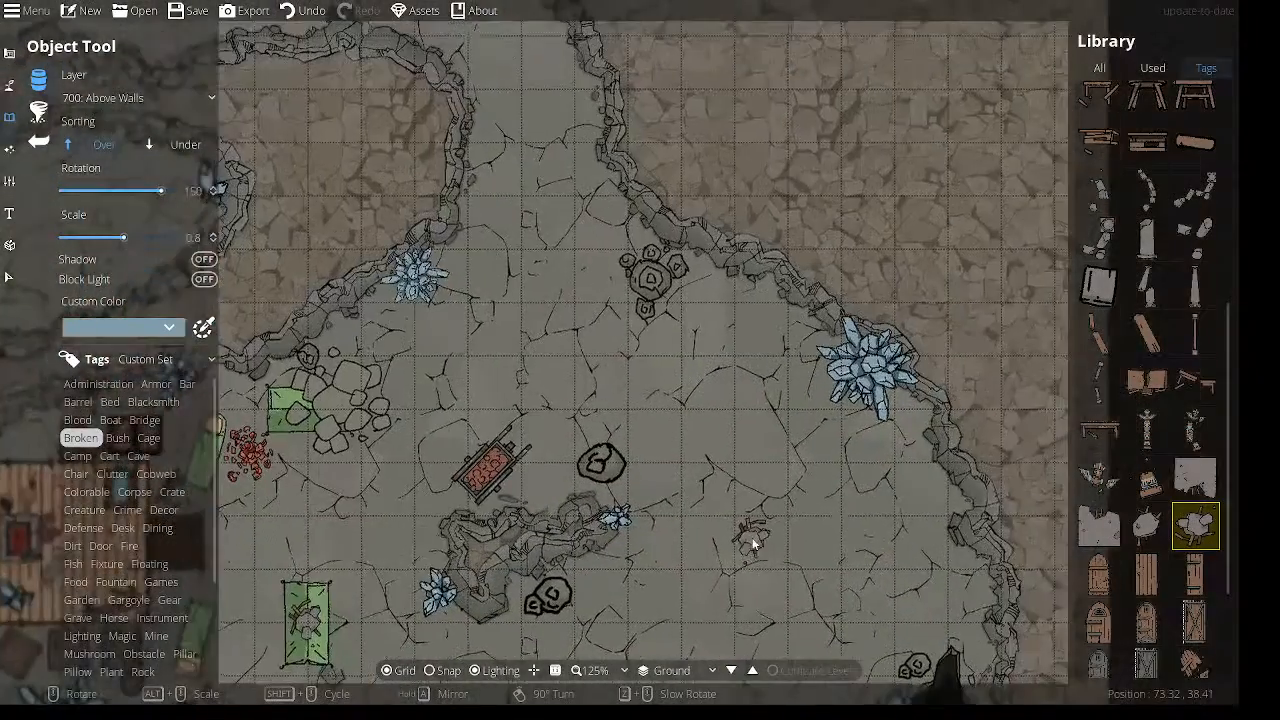
left_click_drag(586, 163, 854, 445)
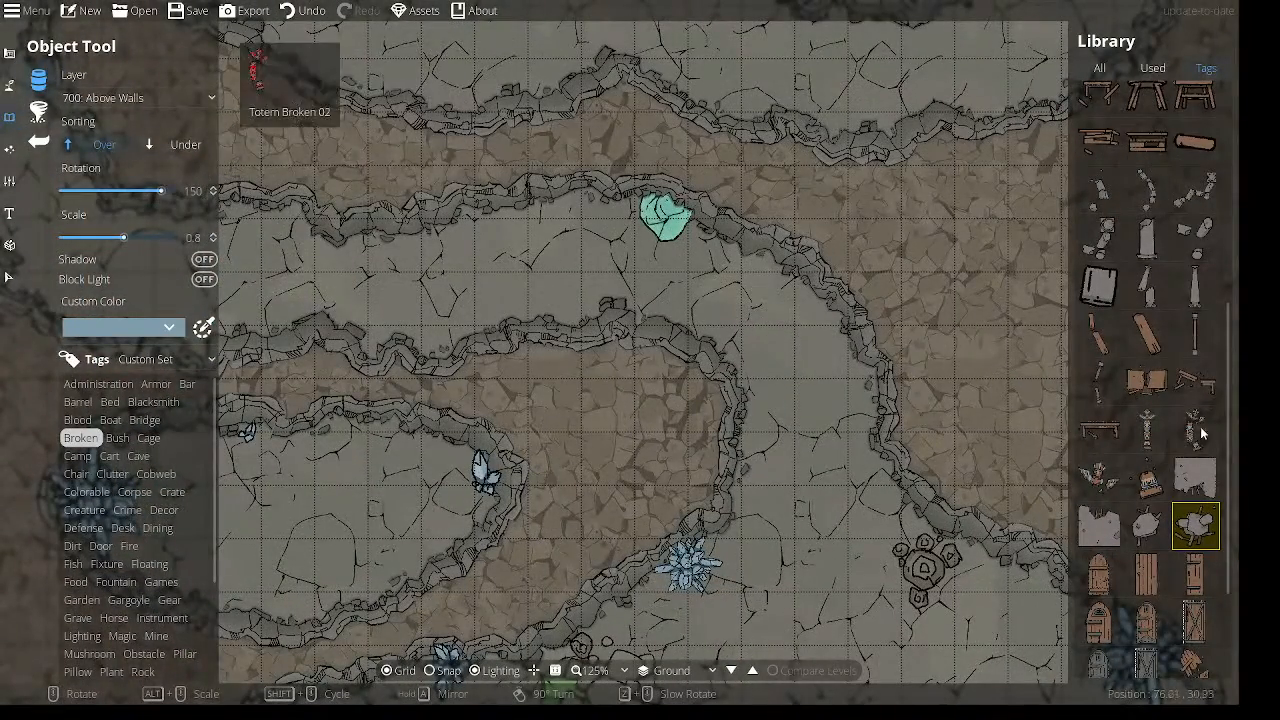
Look through the Broken assets in the library, including the broken pillars, for further suitable debris.
left_click(1197, 342)
scroll(825, 336, "down", 1)
mouse_move(1197, 343)
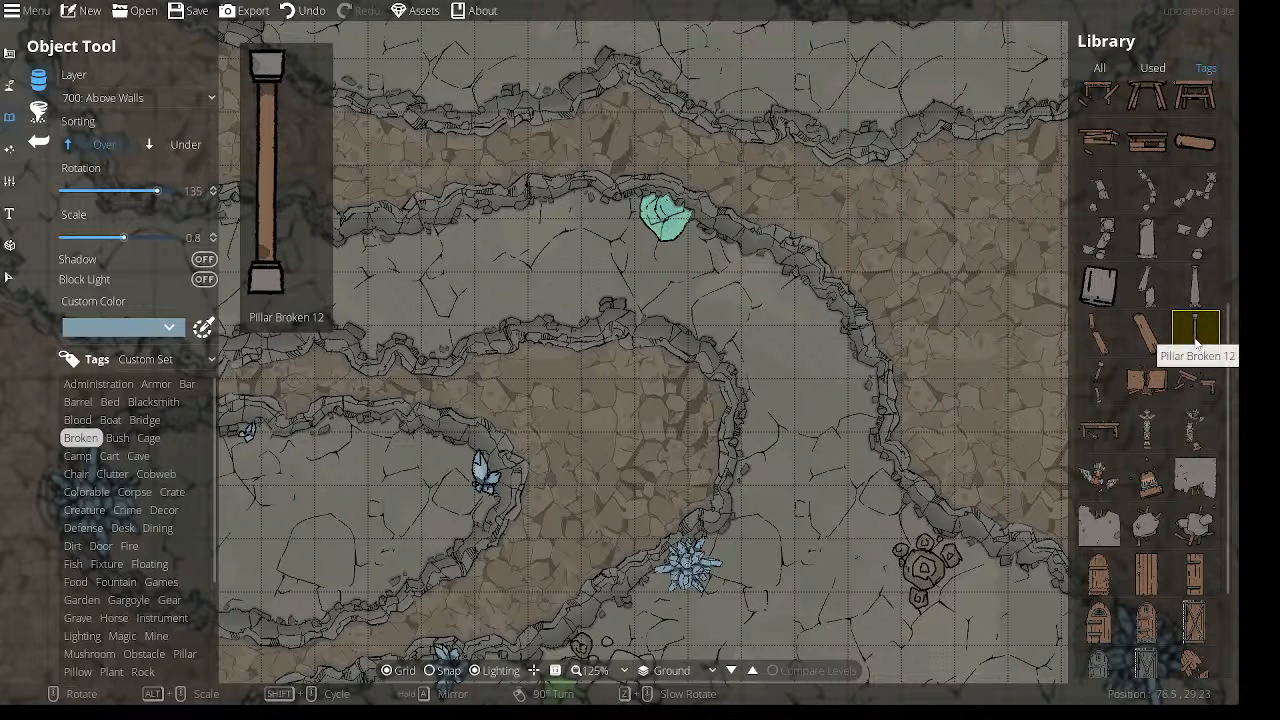
left_click(1196, 288)
scroll(1160, 298, "up", 3)
scroll(1160, 298, "up", 2)
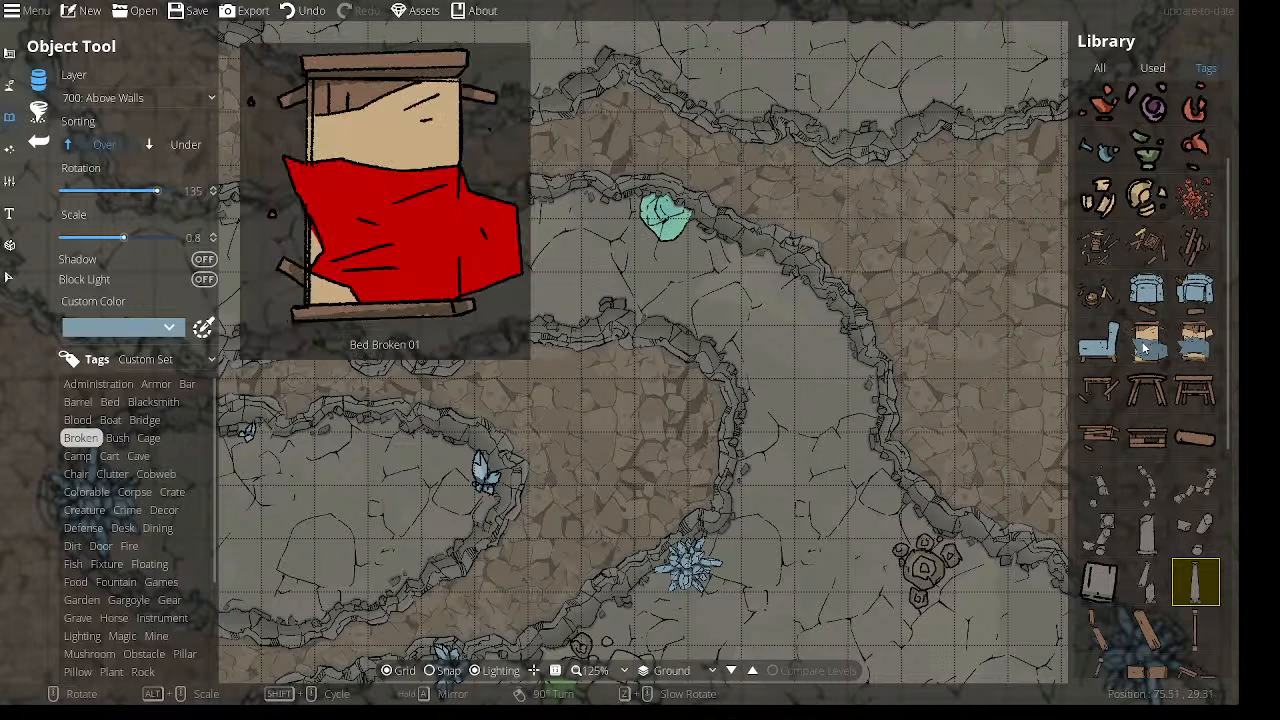
scroll(1173, 324, "up", 4)
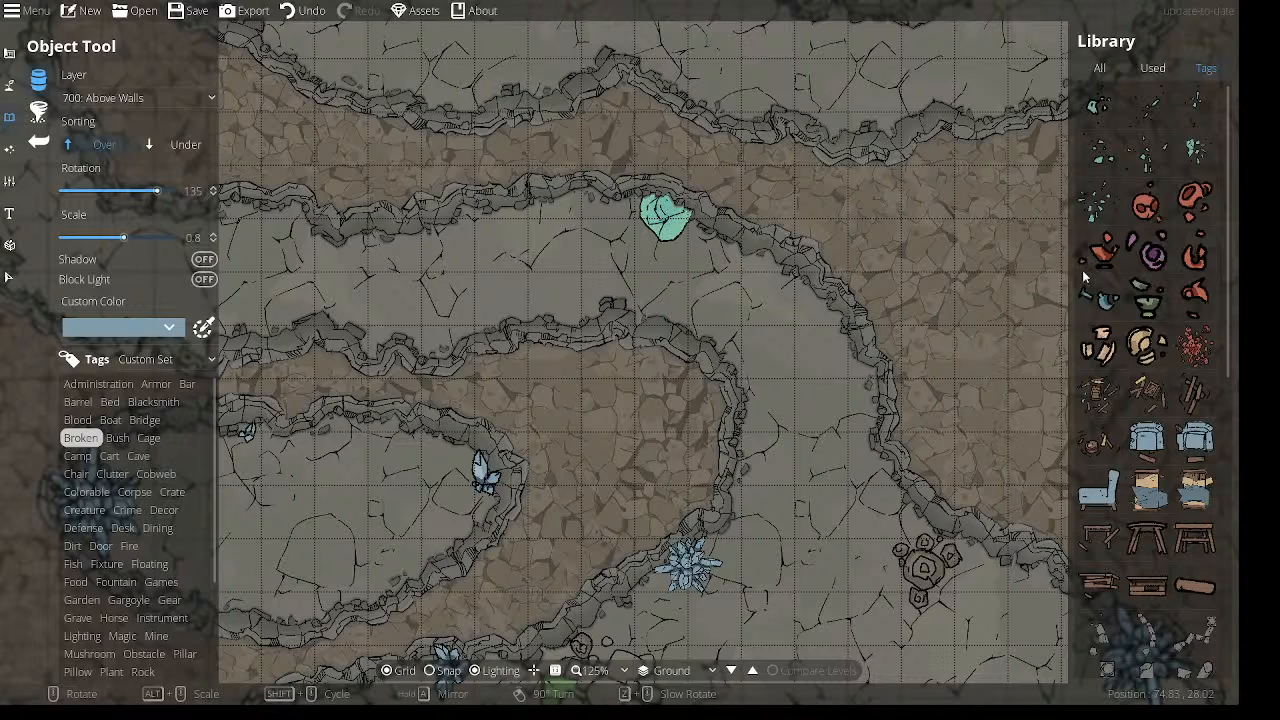
Browse the library's Cave, Clutter and Cart assets for further decorations.
left_click(139, 457)
left_click(112, 474)
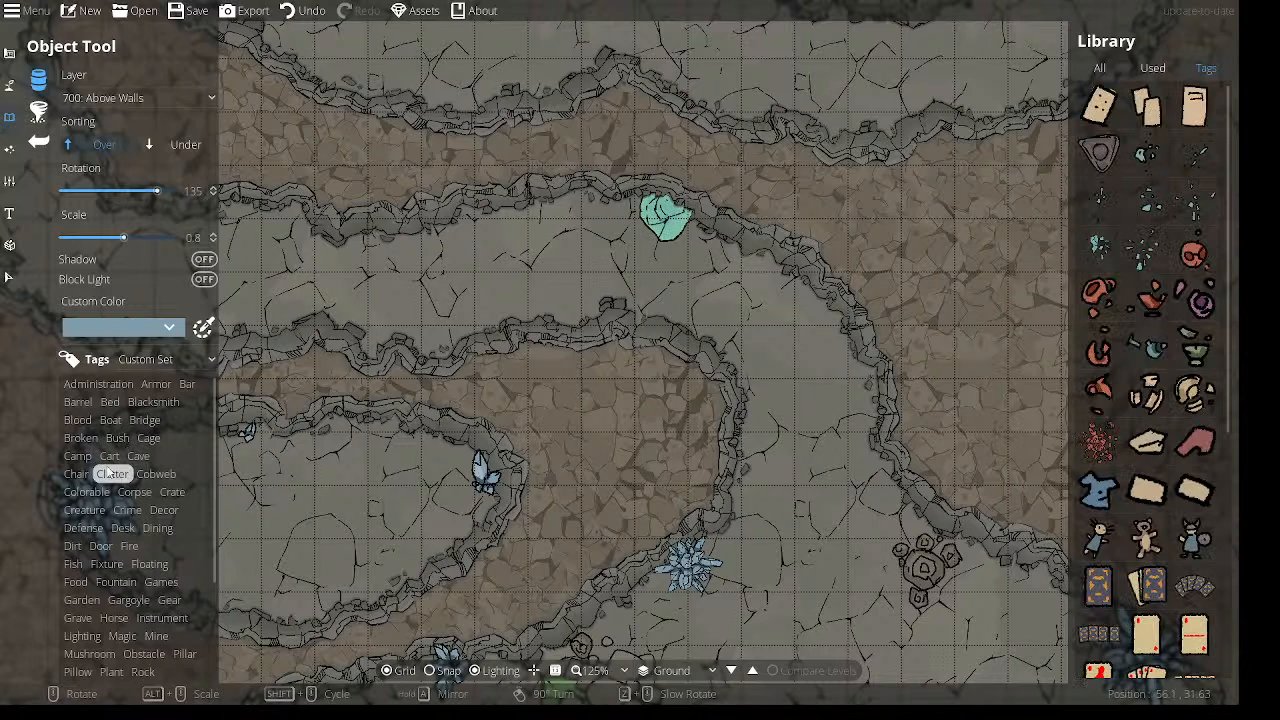
left_click(109, 456)
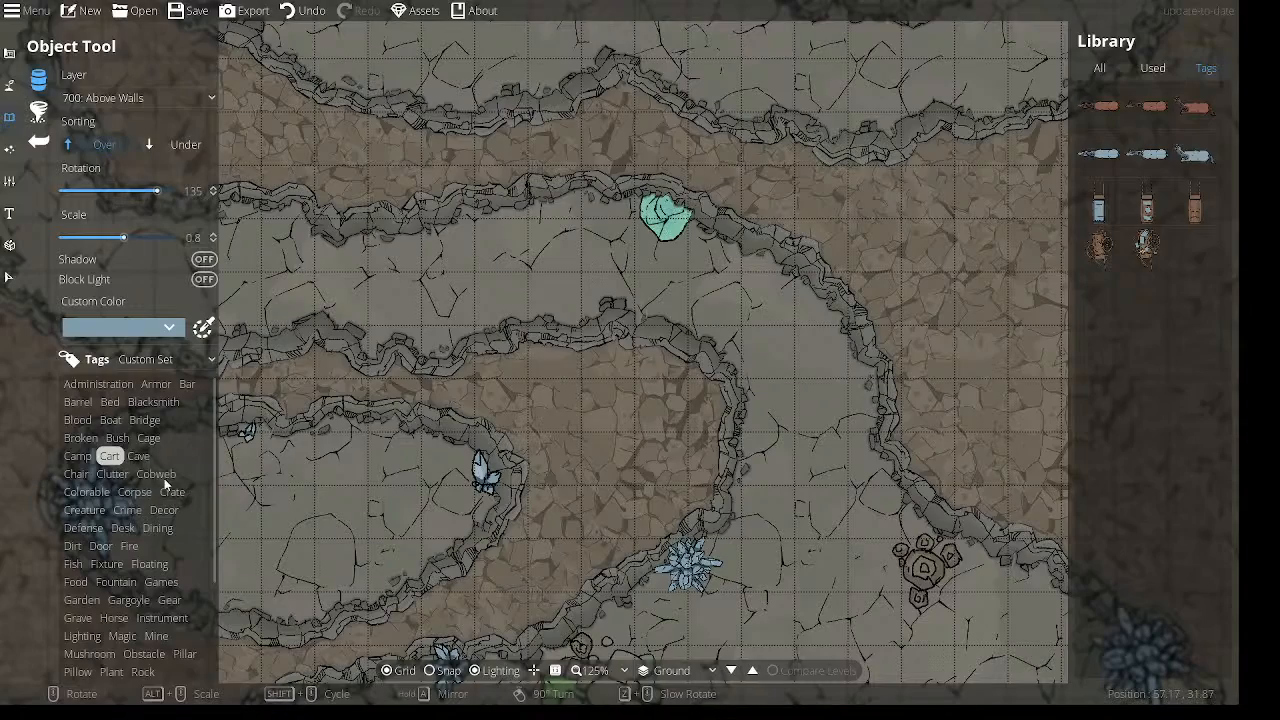
Place a large round cobweb from the Cobweb assets across the narrow part of the northern passage, at rotation 165 and scale 0.8.
left_click(157, 474)
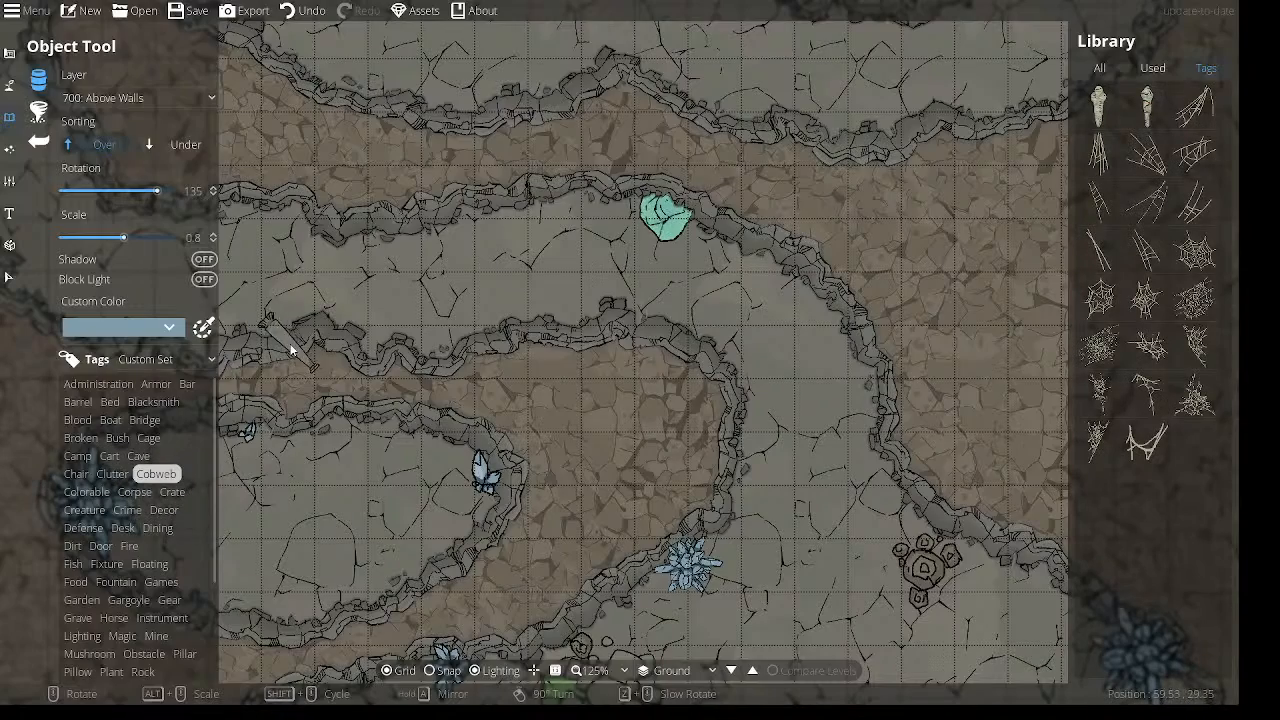
left_click_drag(291, 345, 829, 354)
left_click_drag(626, 536, 740, 52)
left_click_drag(590, 120, 595, 410)
scroll(595, 410, "up", 1)
left_click(1100, 345)
scroll(587, 374, "down", 1)
scroll(587, 374, "up", 1)
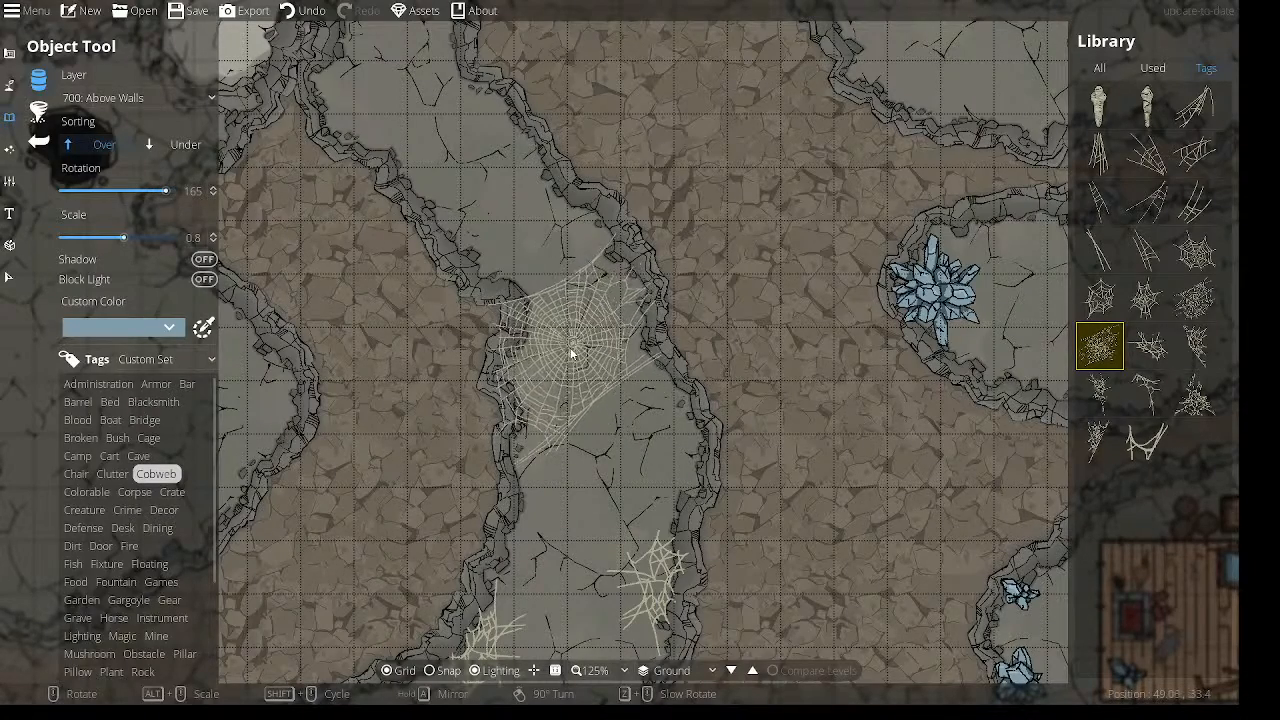
left_click(574, 331)
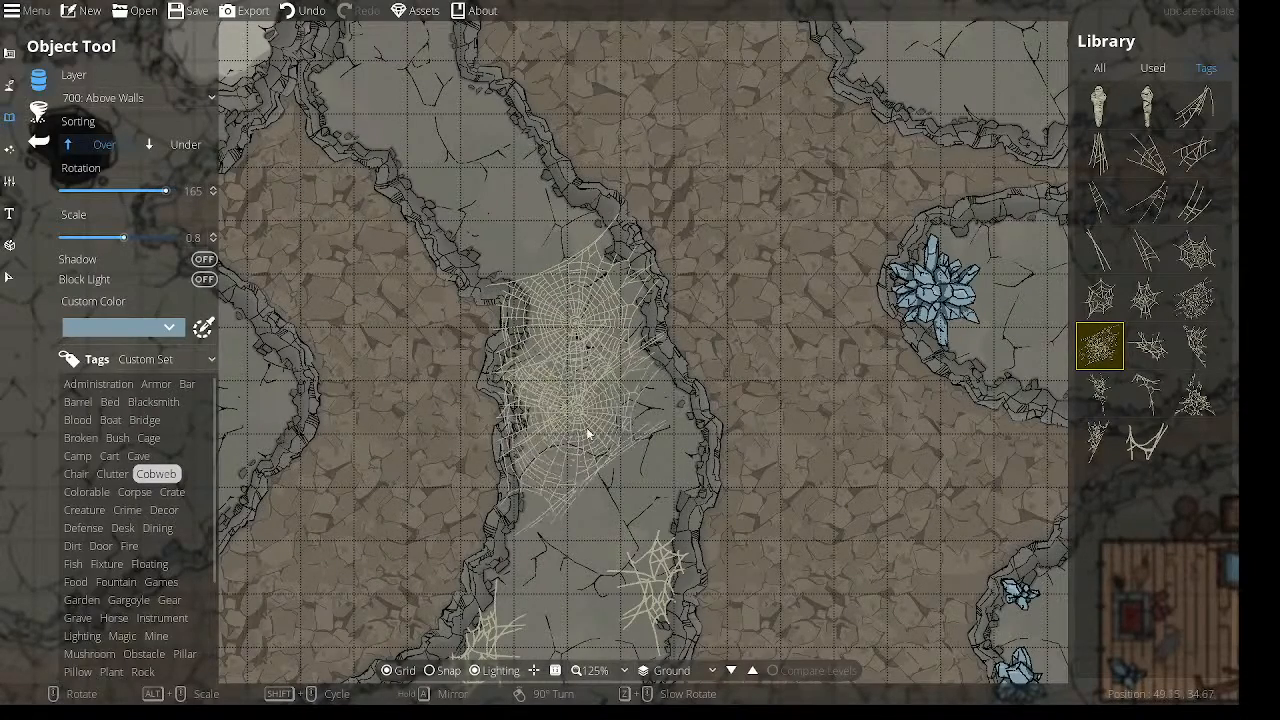
left_click_drag(485, 214, 564, 135)
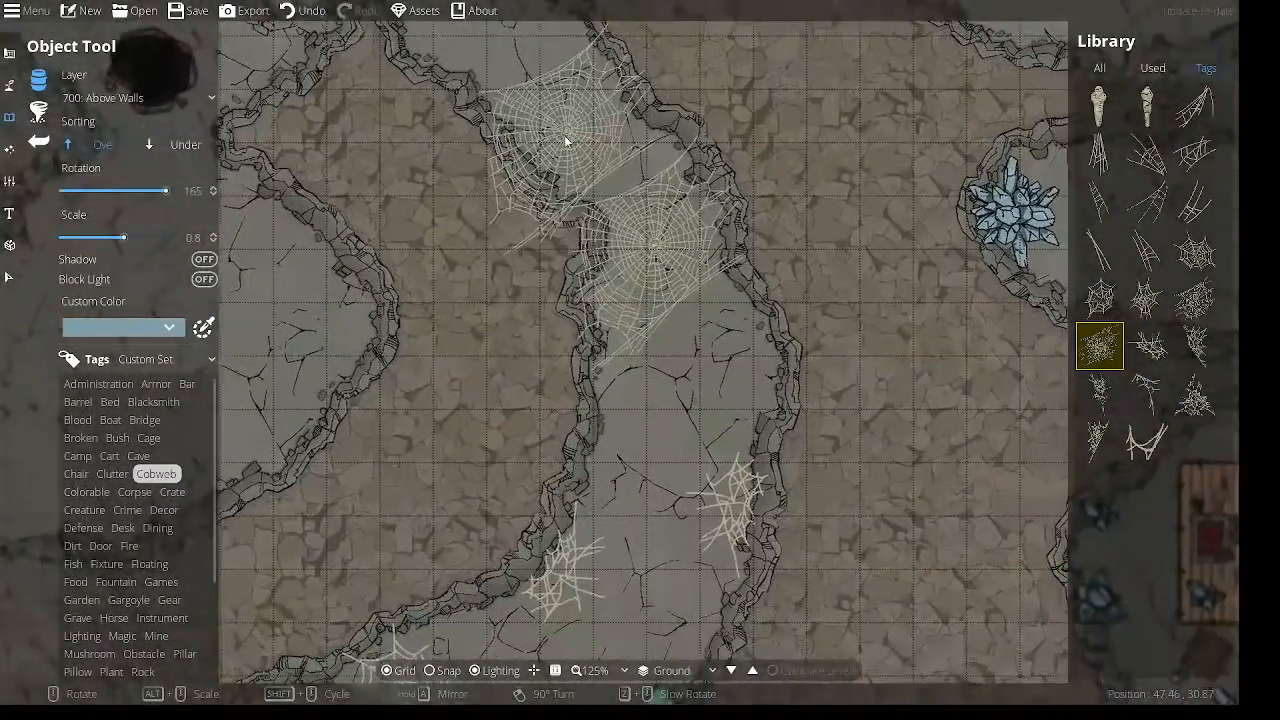
left_click(653, 254)
Place a dense, bushy cobweb on the passage's east wall just south of the large web, at rotation 15 and scale 0.8.
left_click(1196, 393)
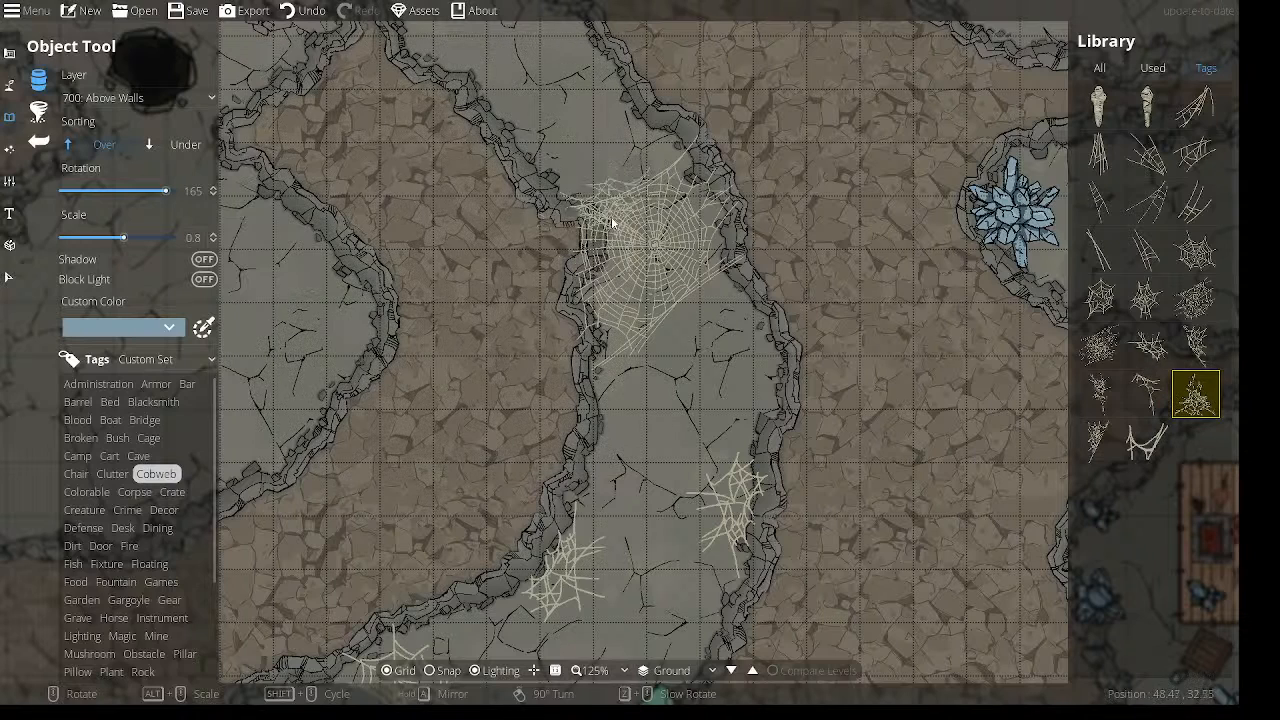
scroll(652, 467, "down", 9)
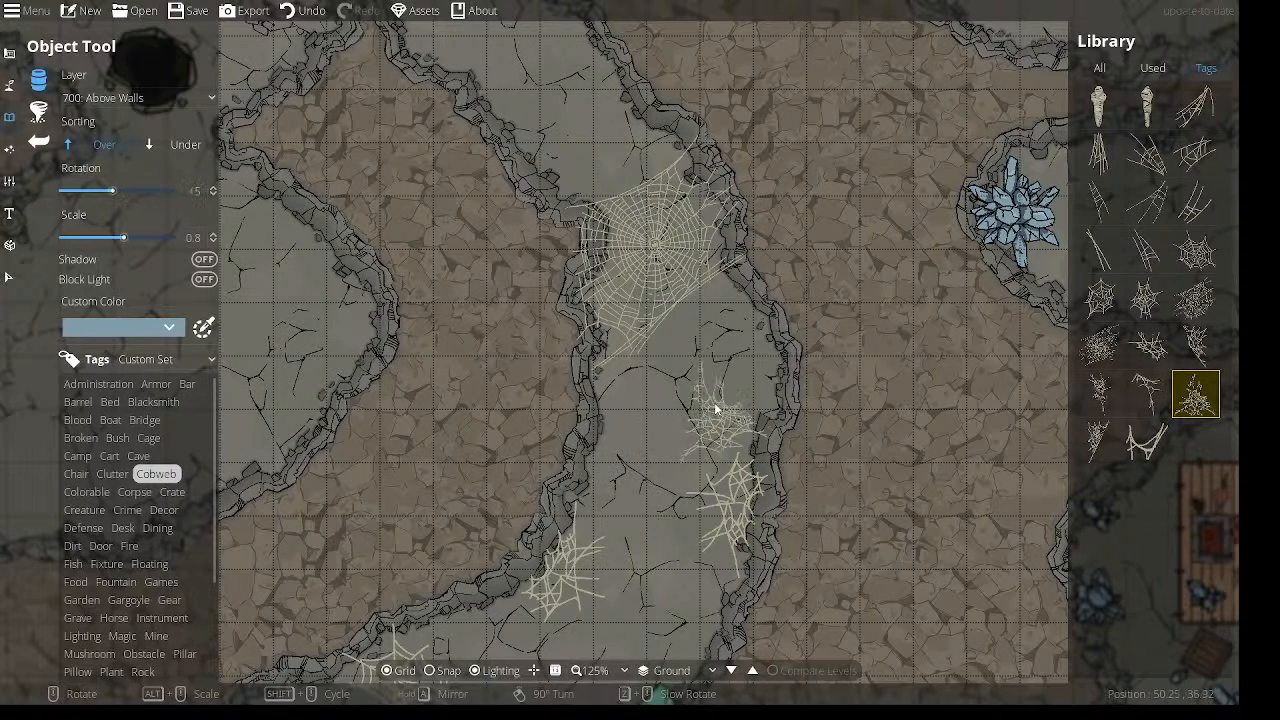
scroll(756, 370, "up", 3)
scroll(756, 367, "down", 1)
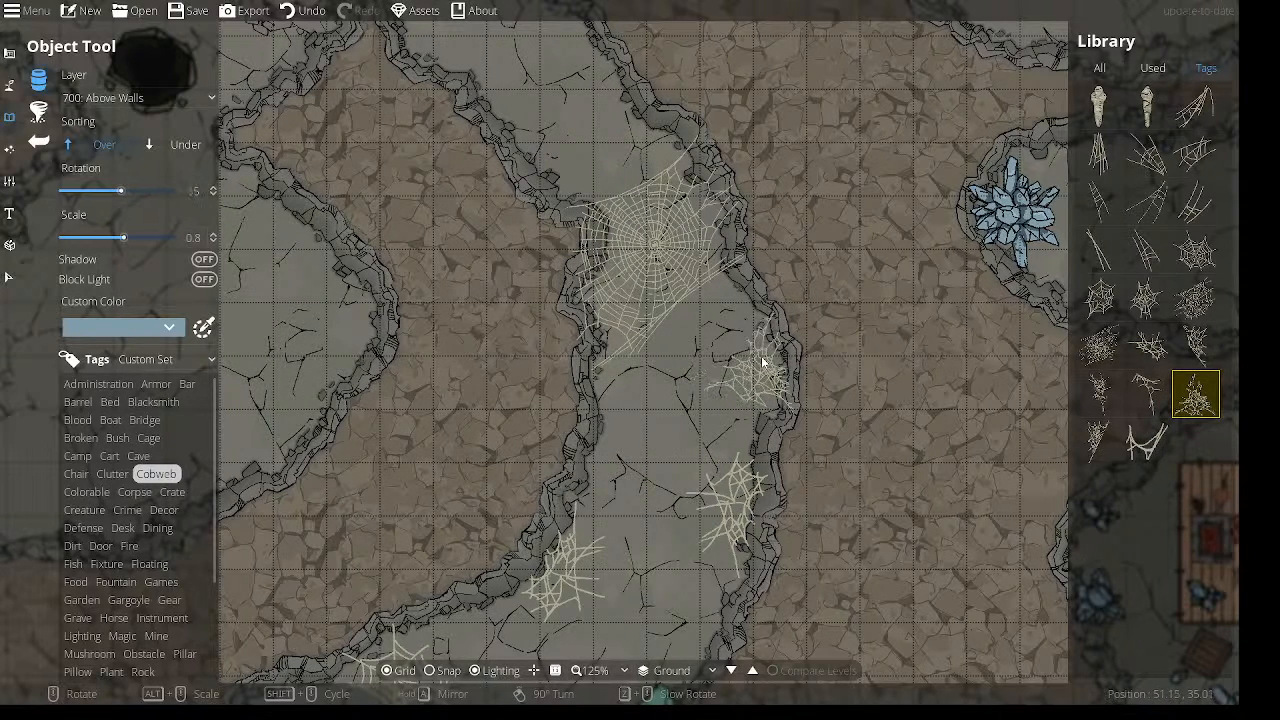
left_click(758, 366)
Place a small branching cobweb on the passage's west wall north of the large web, at rotation -15 and scale 0.8.
left_click(1148, 395)
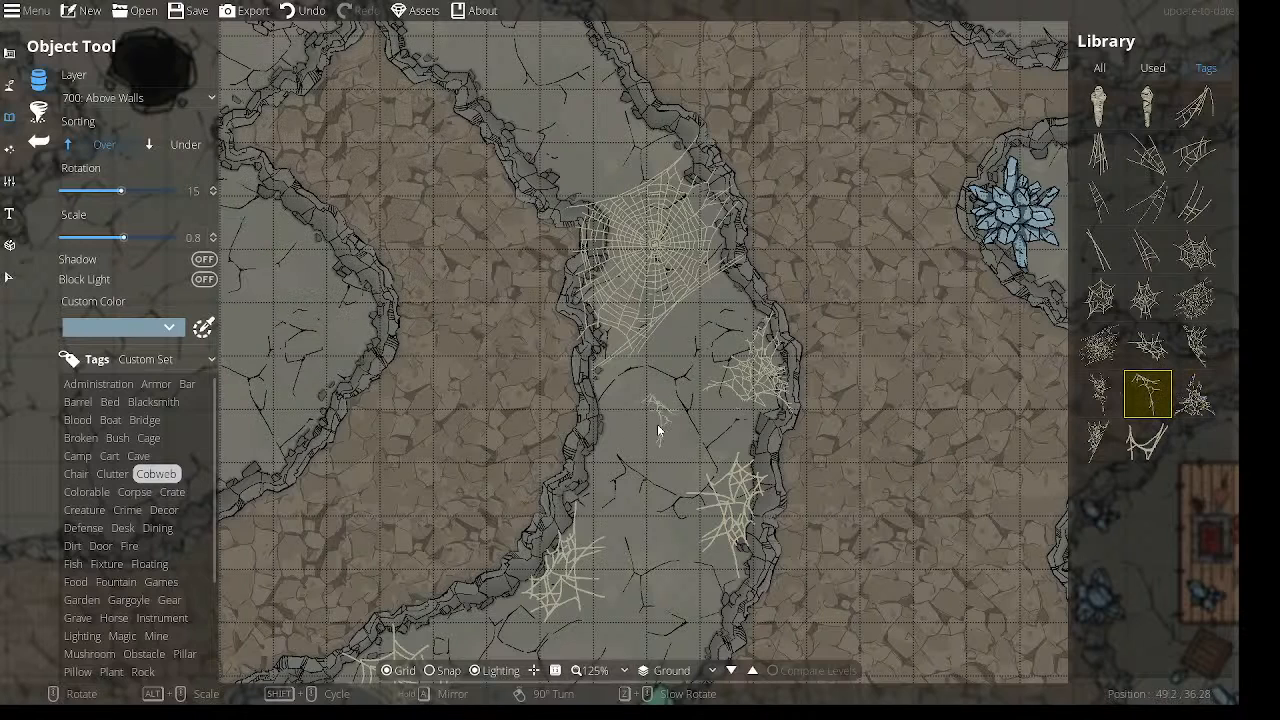
left_click(526, 144)
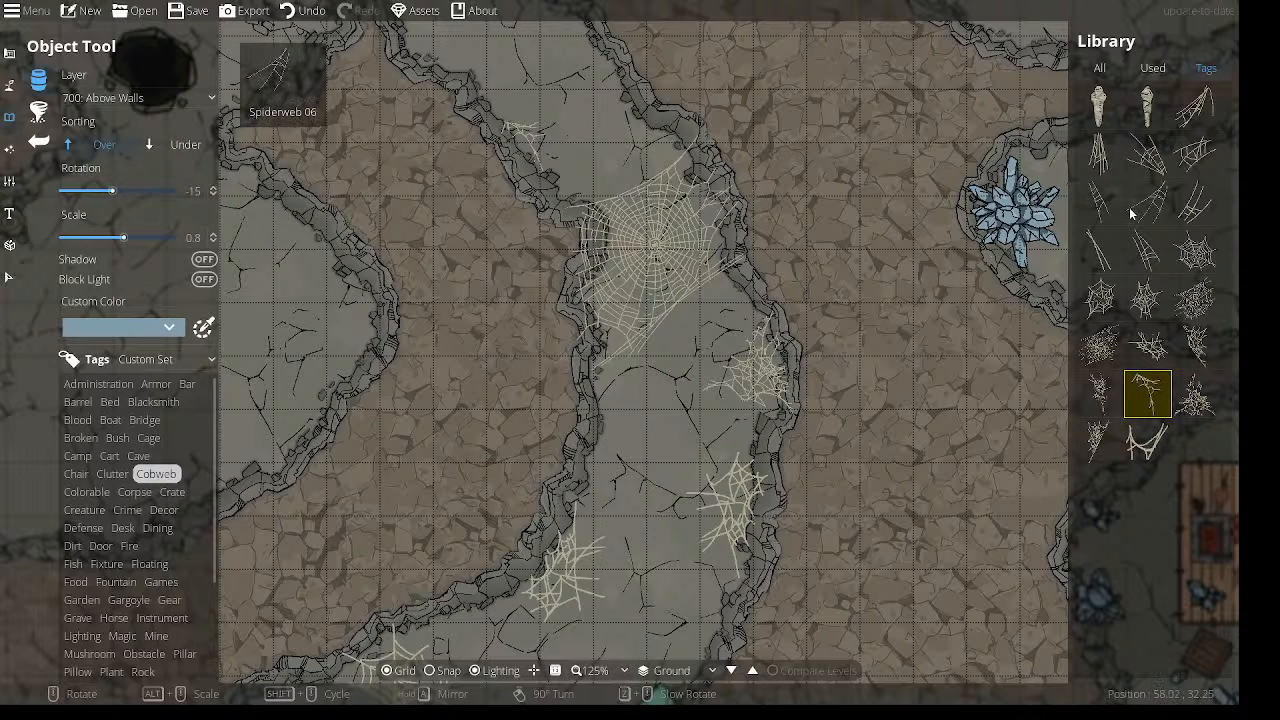
left_click(1105, 161)
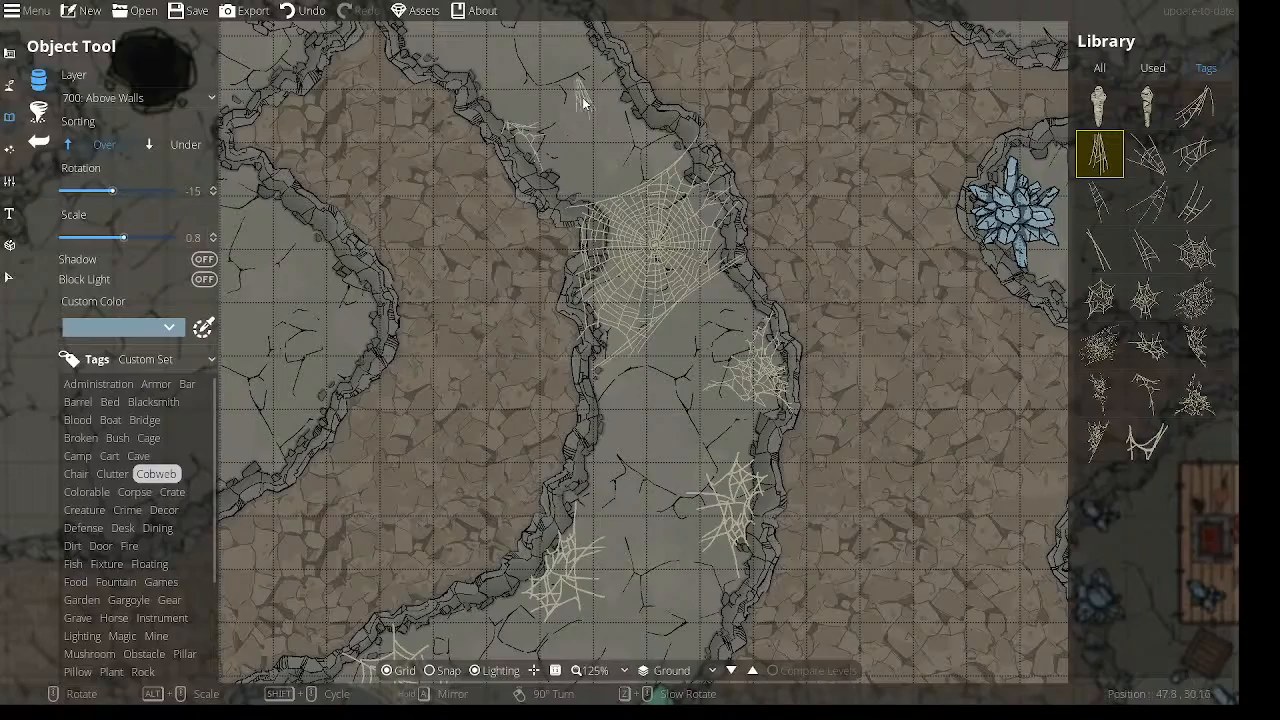
left_click_drag(582, 101, 574, 330)
left_click(1195, 100)
scroll(571, 306, "down", 4)
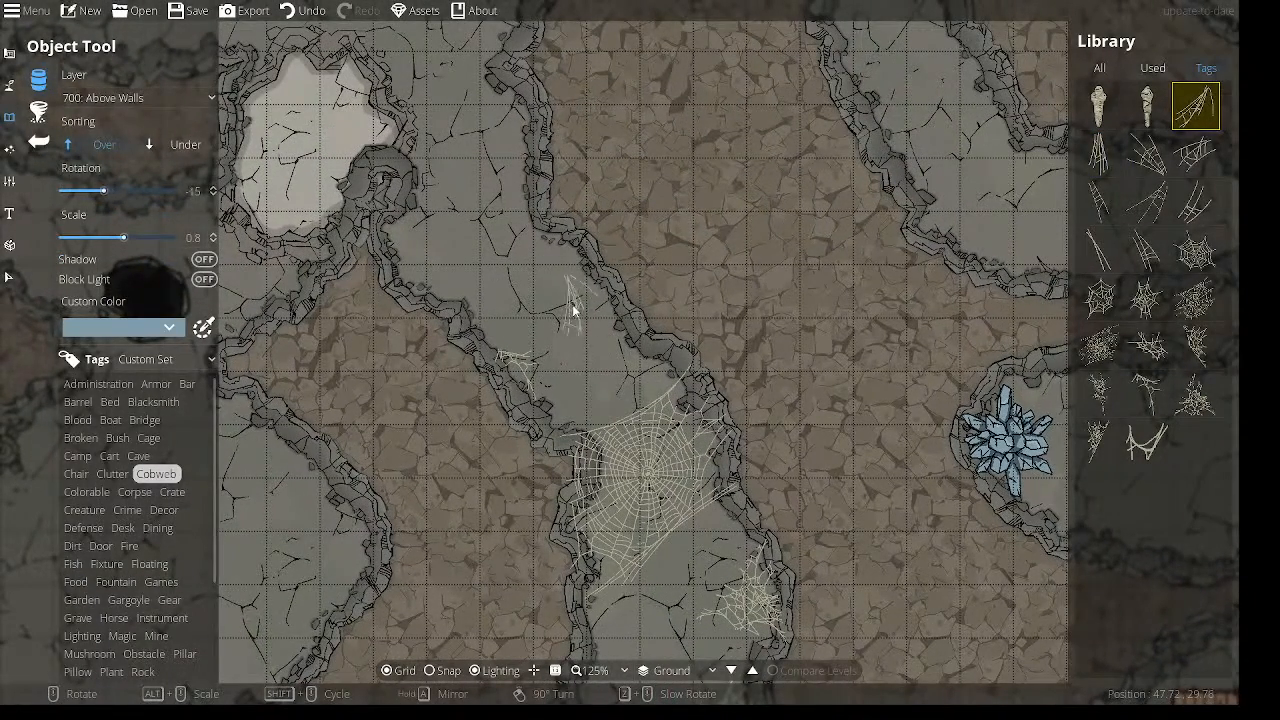
scroll(595, 297, "up", 11)
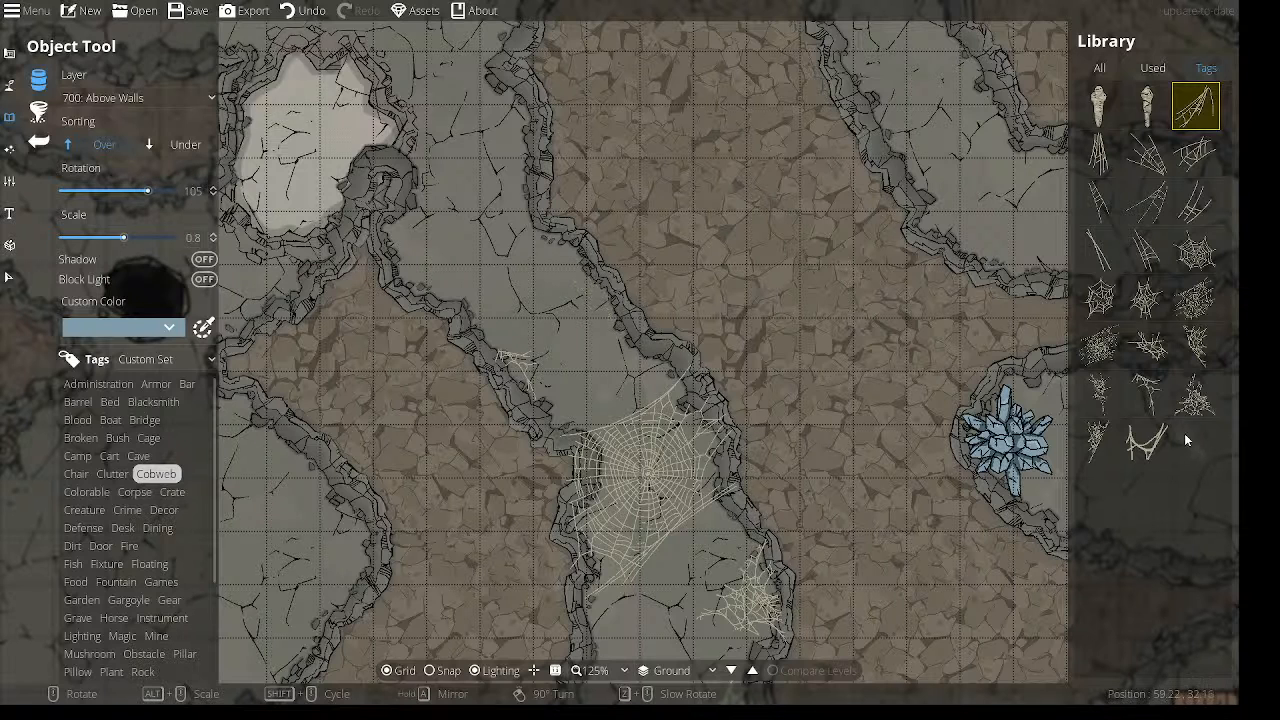
Place another small branching cobweb on the passage's east wall, north of the large web, at rotation 15 and scale 0.8.
left_click(1150, 395)
scroll(586, 308, "up", 5)
scroll(555, 257, "down", 2)
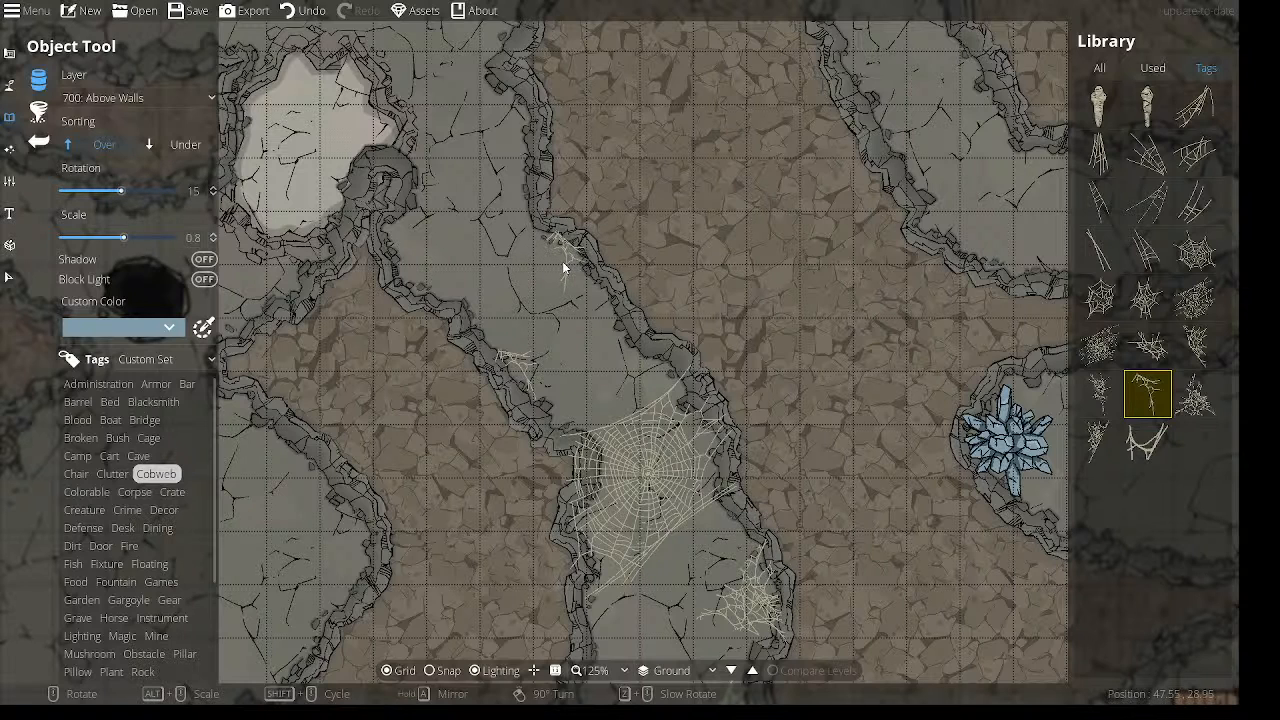
left_click(561, 265)
left_click_drag(602, 368, 578, 341)
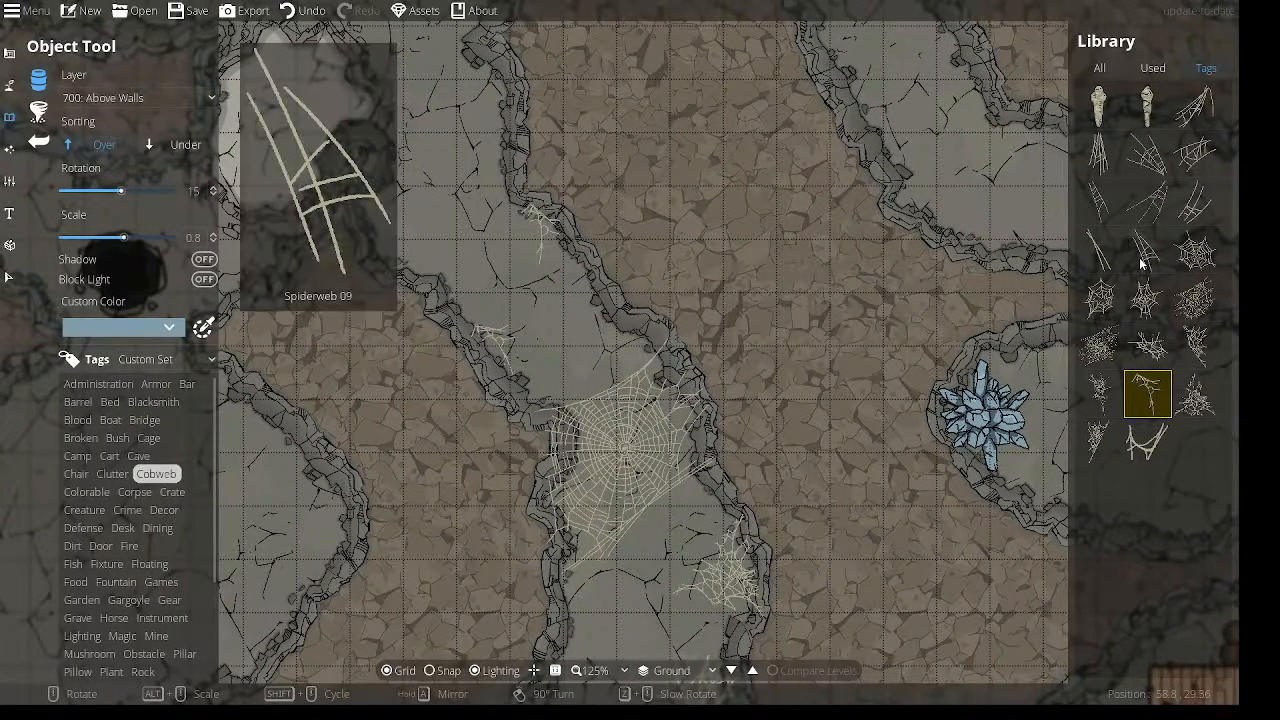
Look over the northern passages, the neighbouring caves and the camp for more places that need cobwebs or other changes.
left_click(1193, 402)
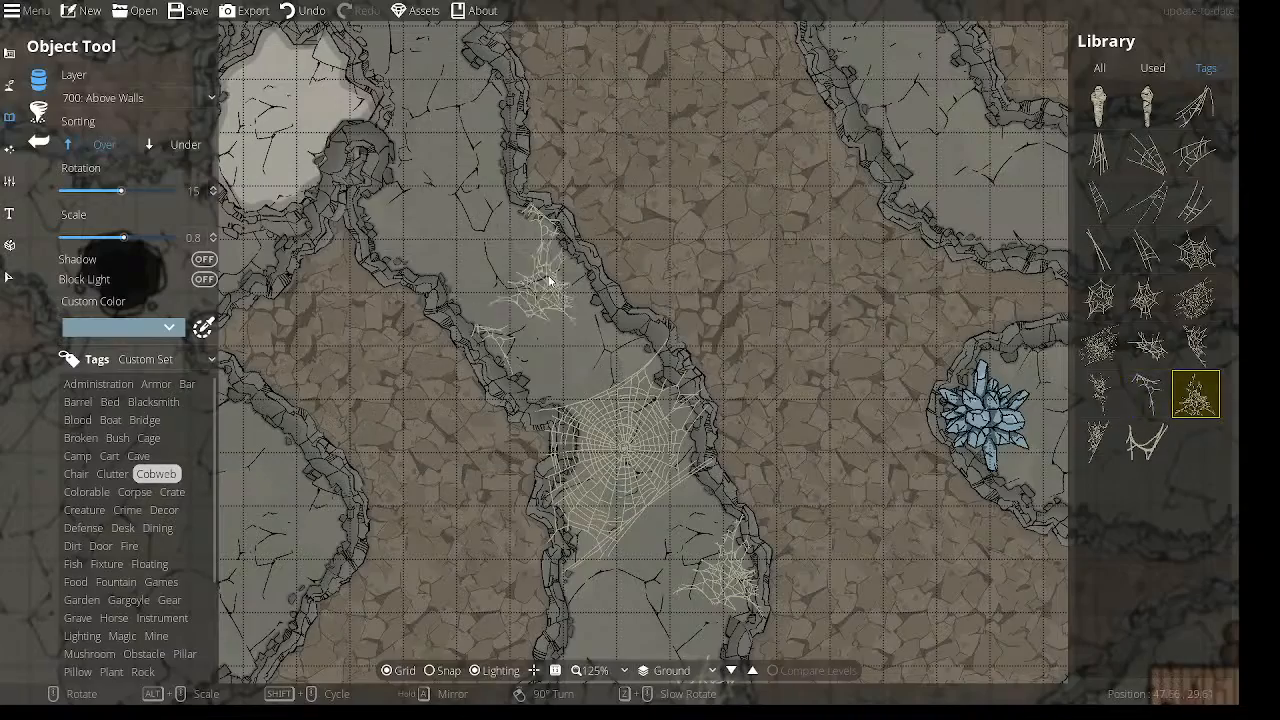
scroll(477, 214, "down", 1)
left_click_drag(477, 214, 517, 292)
left_click_drag(495, 187, 485, 92)
left_click_drag(545, 369, 641, 88)
left_click_drag(695, 395, 849, 143)
left_click_drag(735, 365, 1063, 223)
scroll(640, 272, "up", 1)
left_click_drag(640, 272, 870, 255)
left_click_drag(1035, 140, 483, 286)
left_click_drag(640, 100, 671, 363)
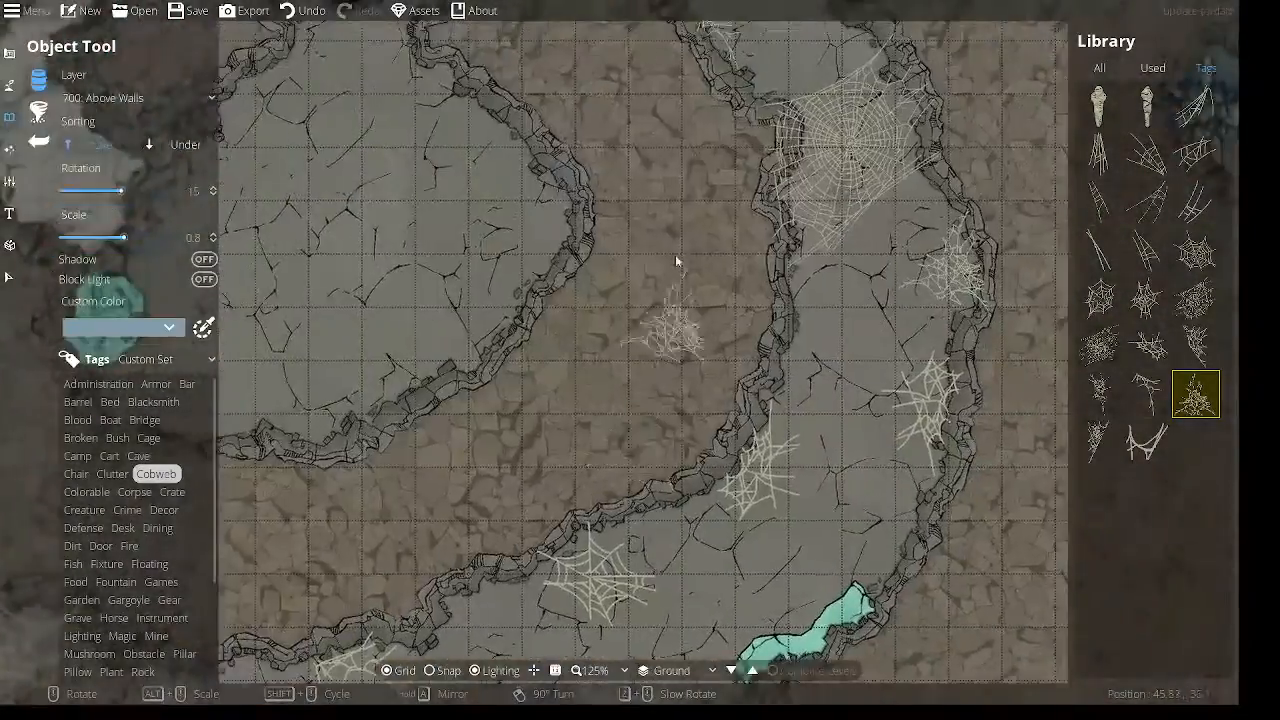
left_click_drag(700, 110, 923, 374)
left_click_drag(893, 289, 405, 208)
left_click_drag(935, 316, 428, 341)
left_click_drag(502, 484, 264, 276)
left_click_drag(421, 264, 508, 264)
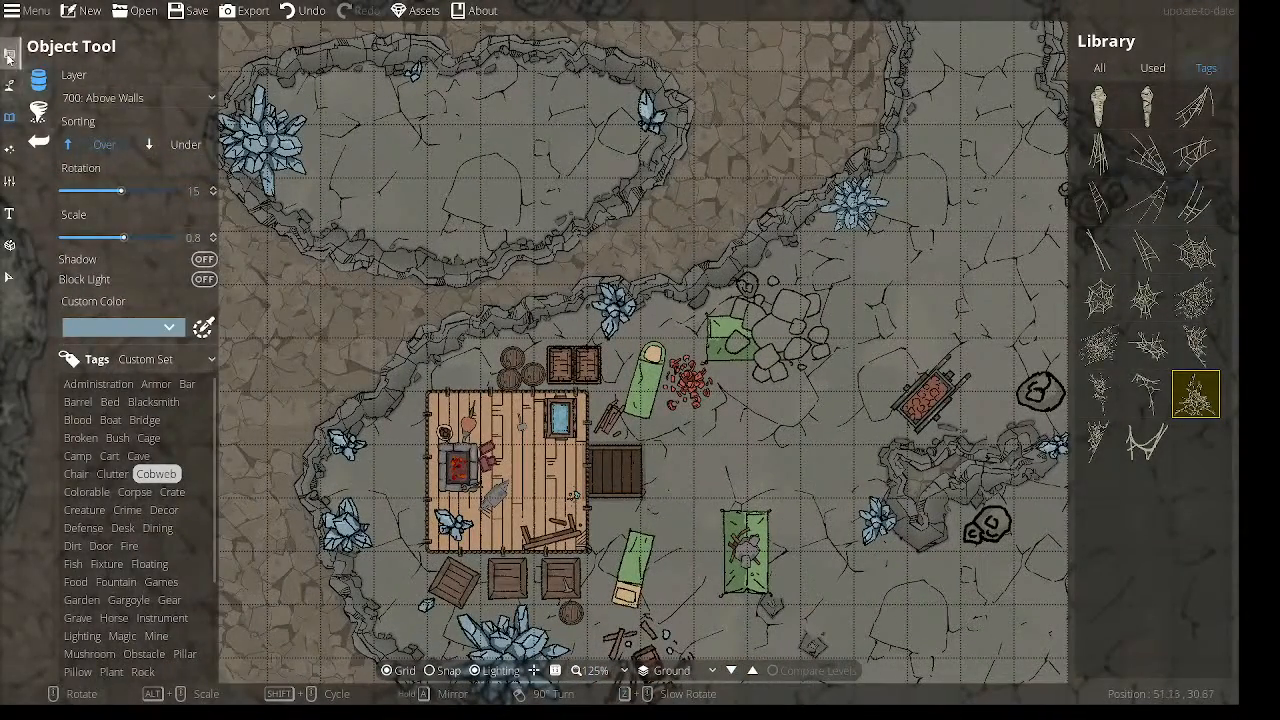
Dig a passage with the Cave Brush between the oval cave and the camp just north of the wooden platform, and widen it.
left_click(9, 52)
left_click(78, 176)
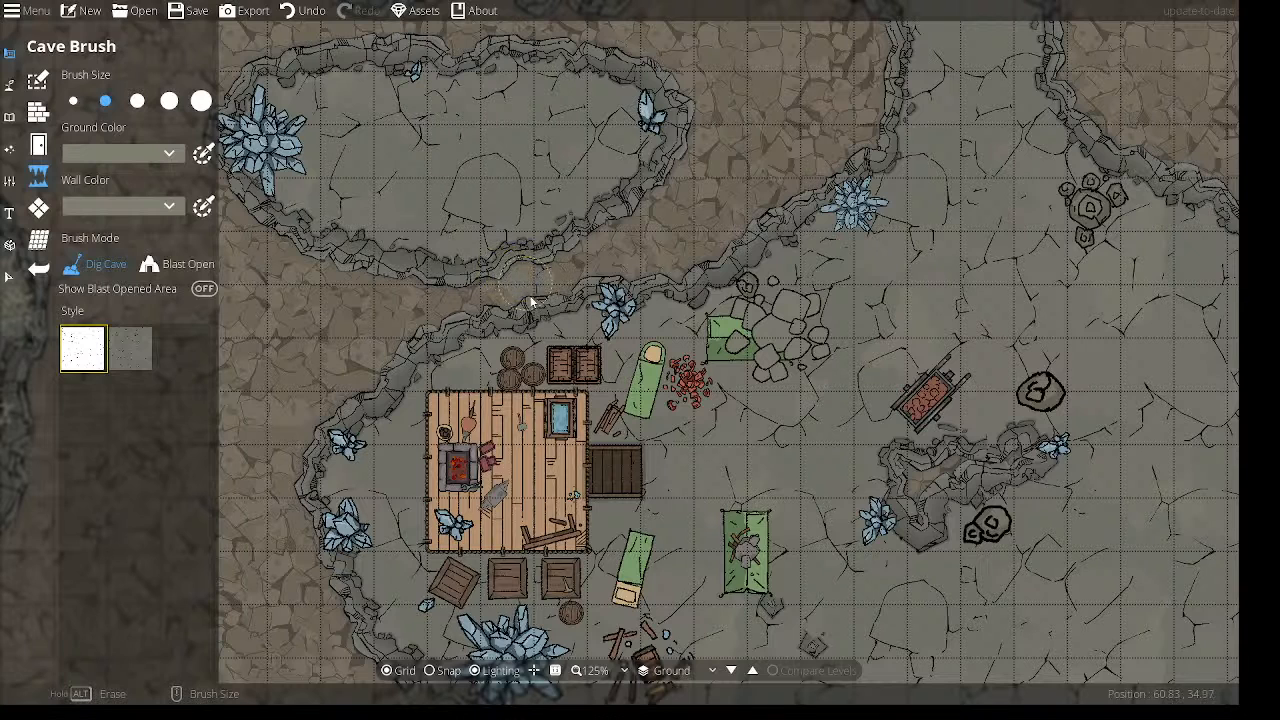
mouse_move(529, 282)
left_mouse_down()
mouse_move(551, 318)
mouse_move(534, 302)
mouse_move(557, 320)
mouse_move(580, 290)
mouse_move(568, 268)
mouse_move(584, 280)
mouse_move(551, 337)
mouse_move(532, 242)
mouse_move(536, 321)
mouse_move(525, 241)
mouse_move(543, 255)
mouse_move(545, 291)
left_mouse_up()
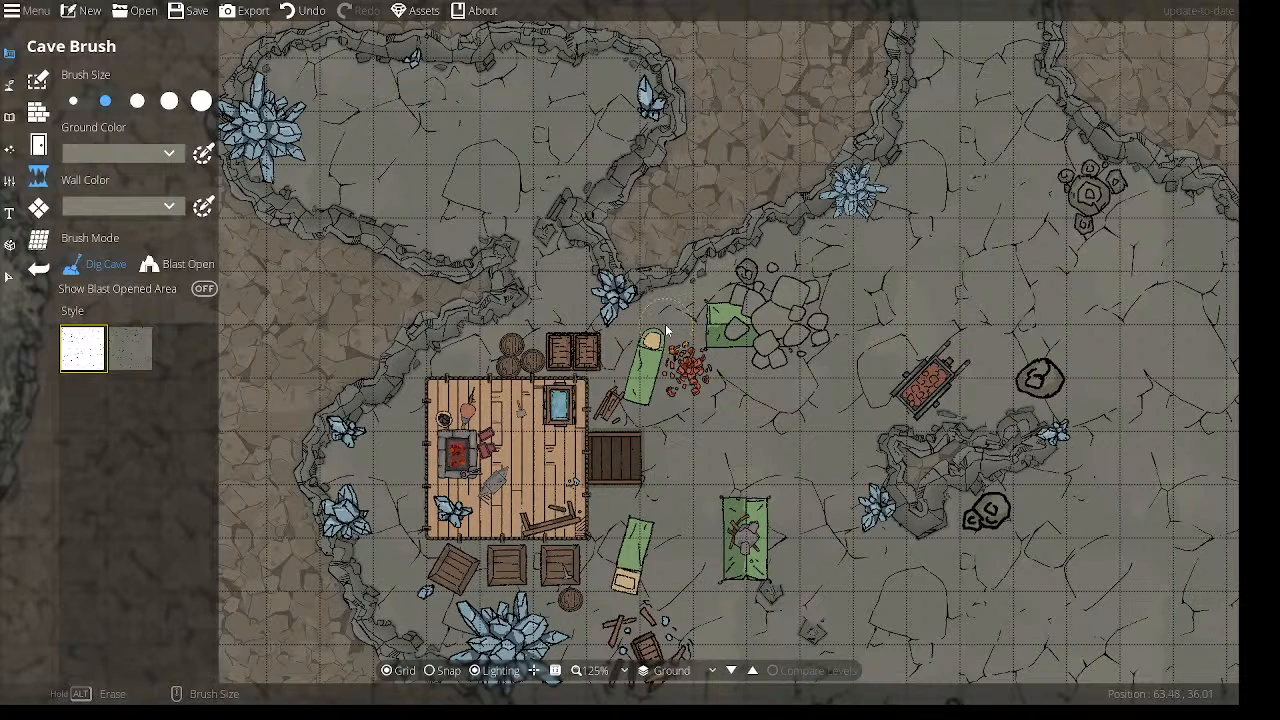
left_click(578, 231)
left_click_drag(578, 253, 535, 191)
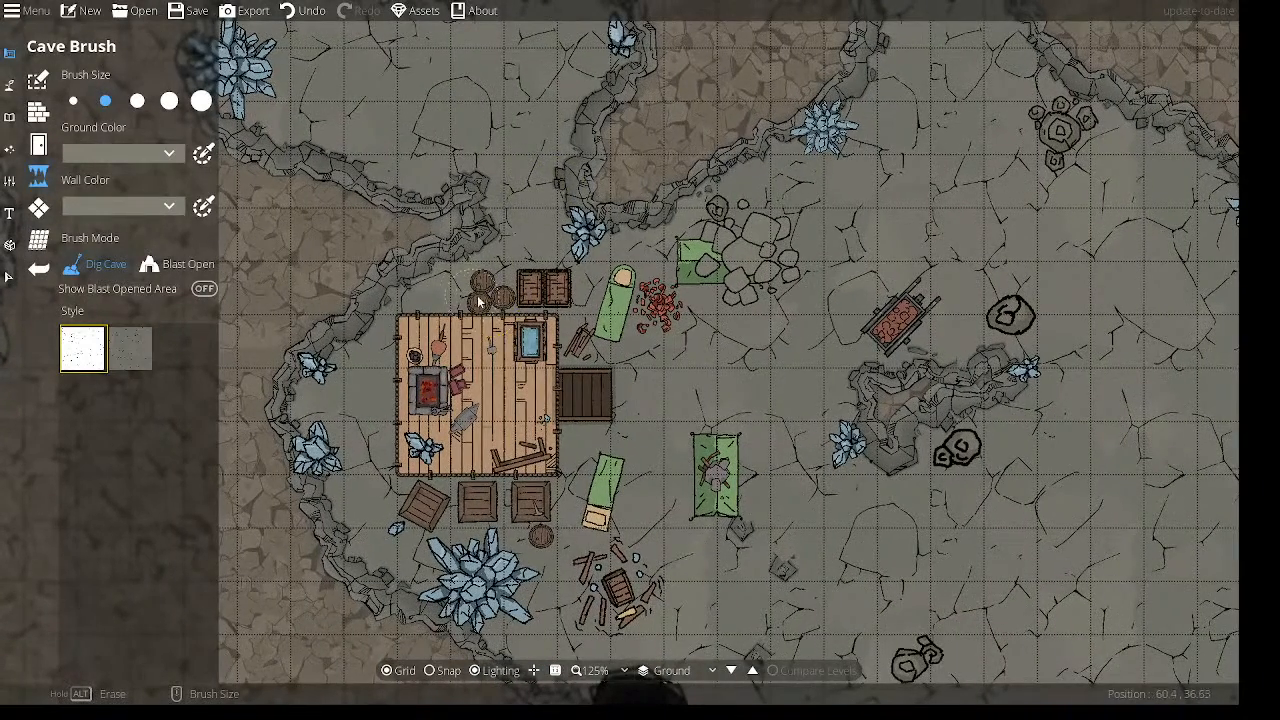
left_click_drag(535, 211, 623, 294)
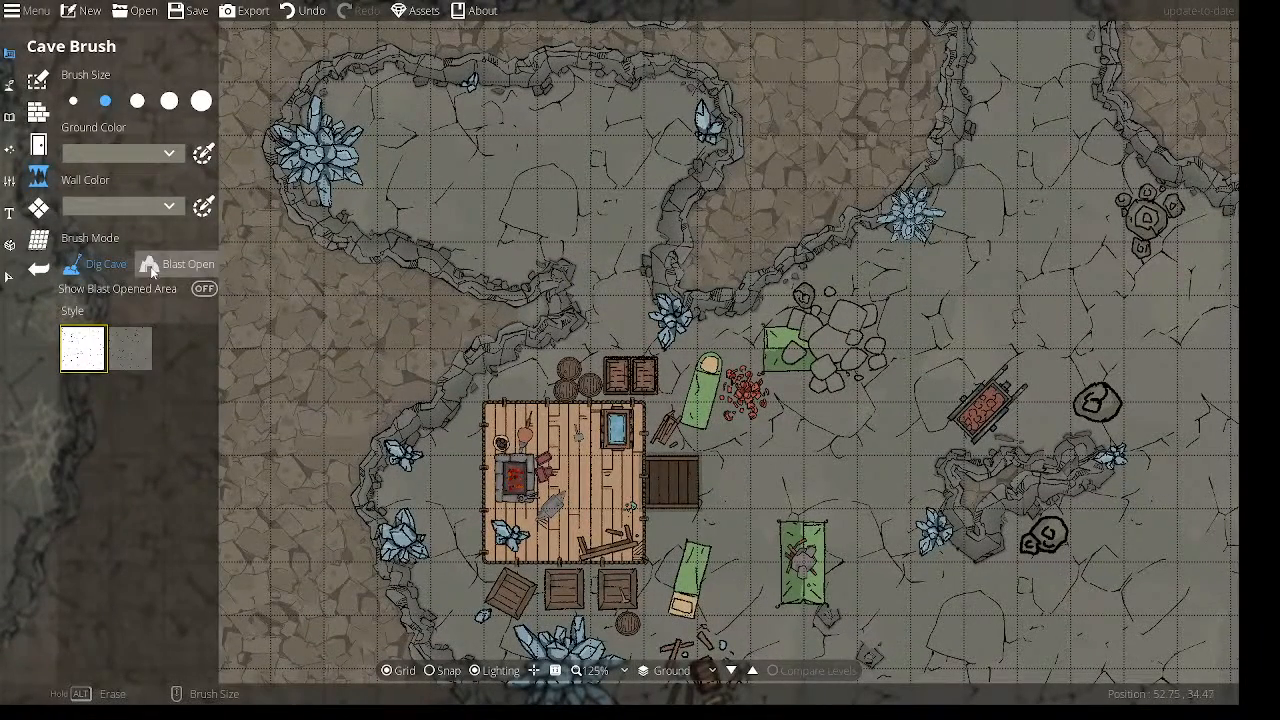
Set the Wall Tool to the solid wooden plank wall style.
left_click(44, 114)
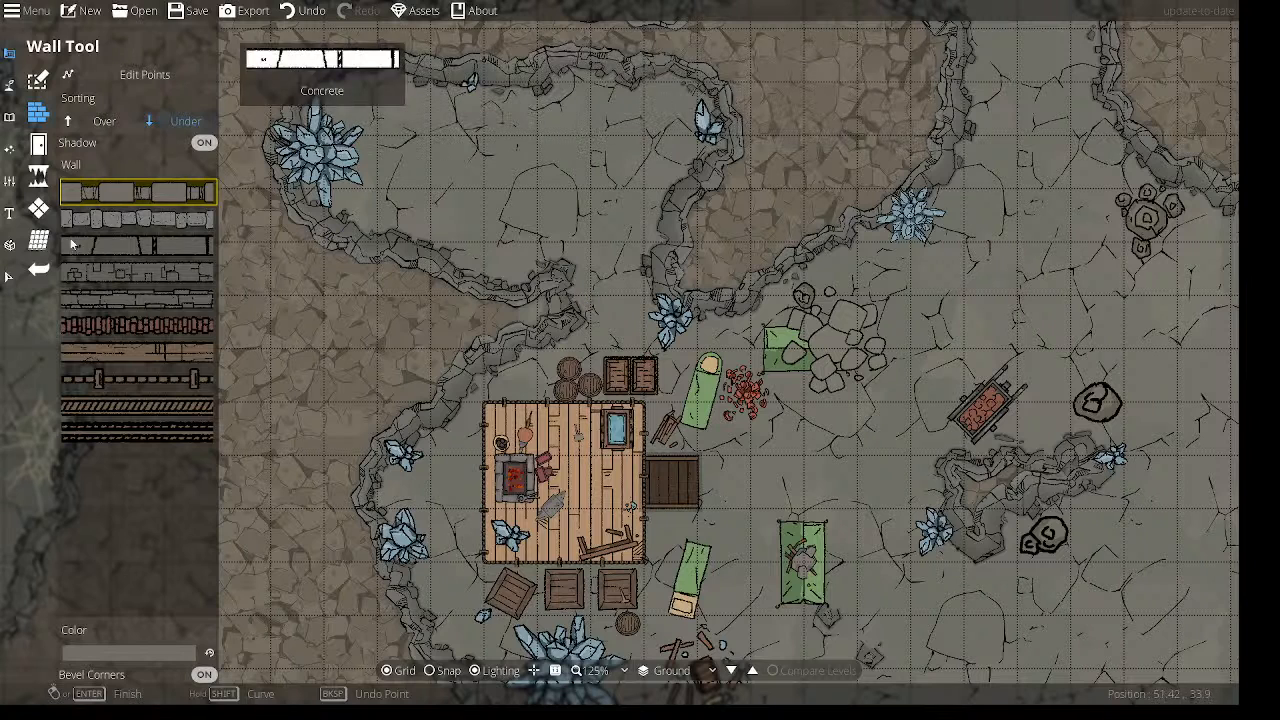
left_click(127, 408)
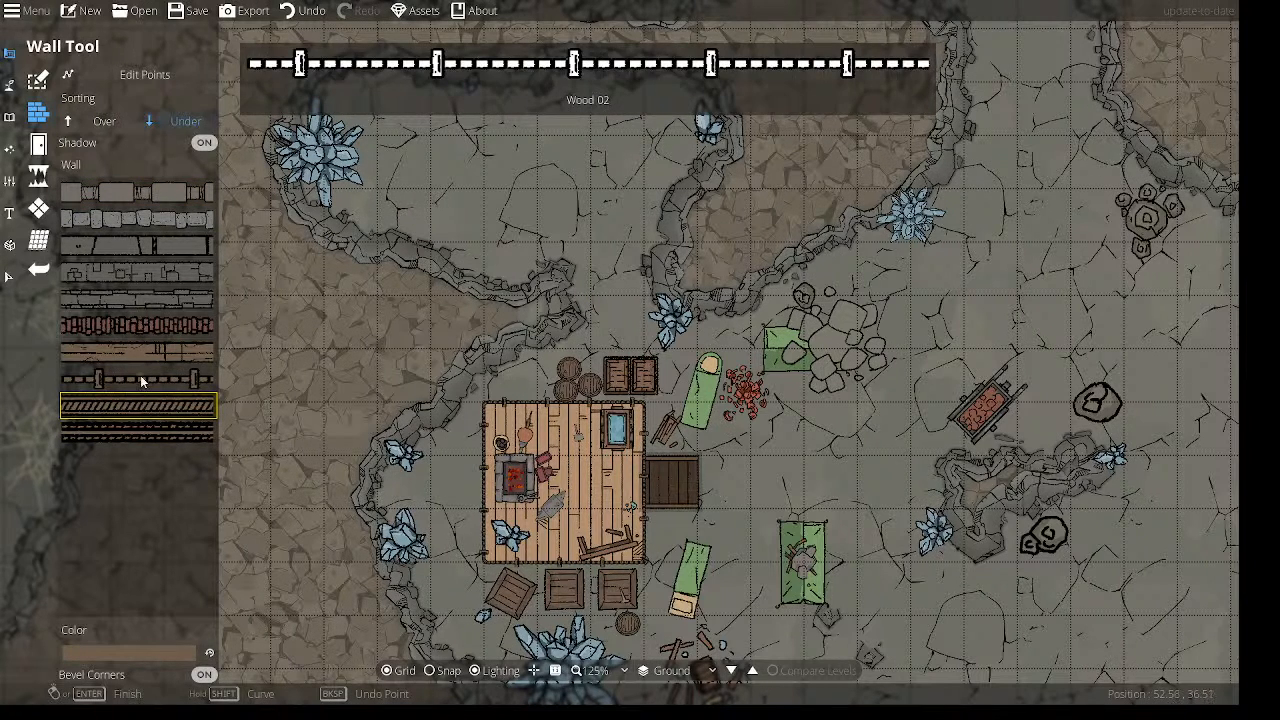
left_click(144, 352)
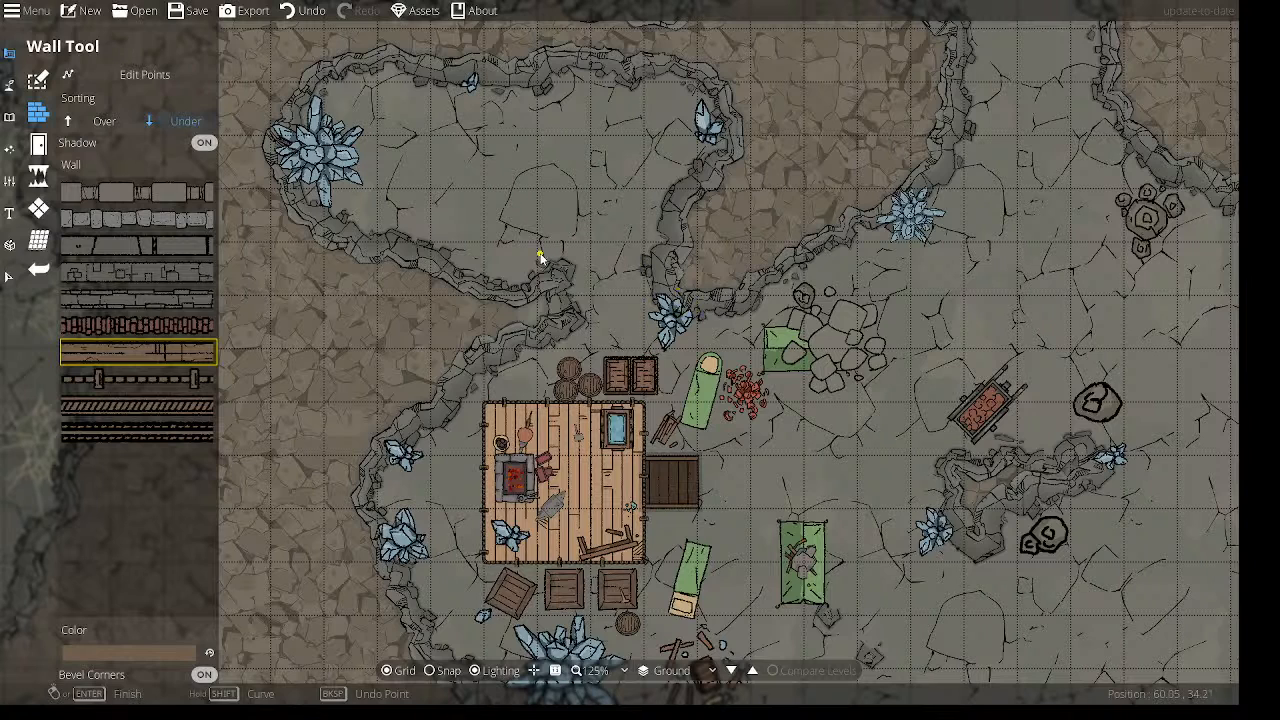
Try framing the new passage with short wooden wall pieces on both sides, and undo them.
left_click(590, 291)
left_click(591, 275)
left_click(573, 280)
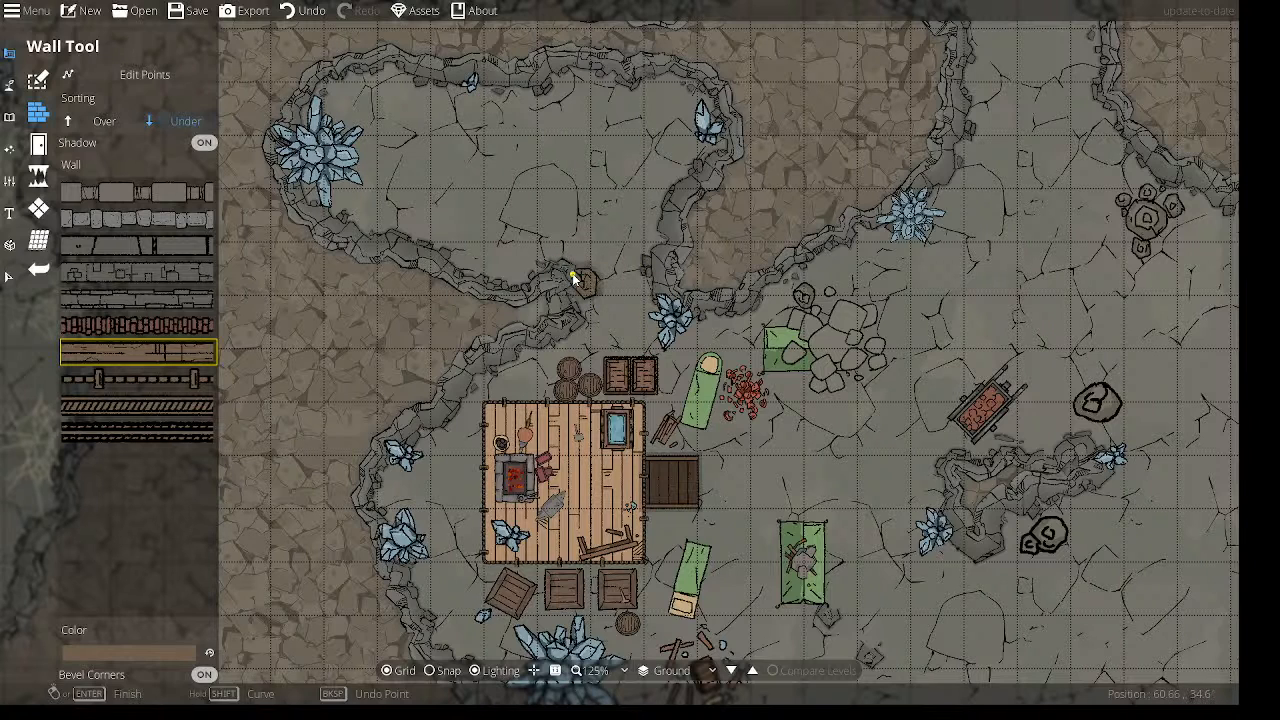
left_click(650, 289)
left_click(650, 262)
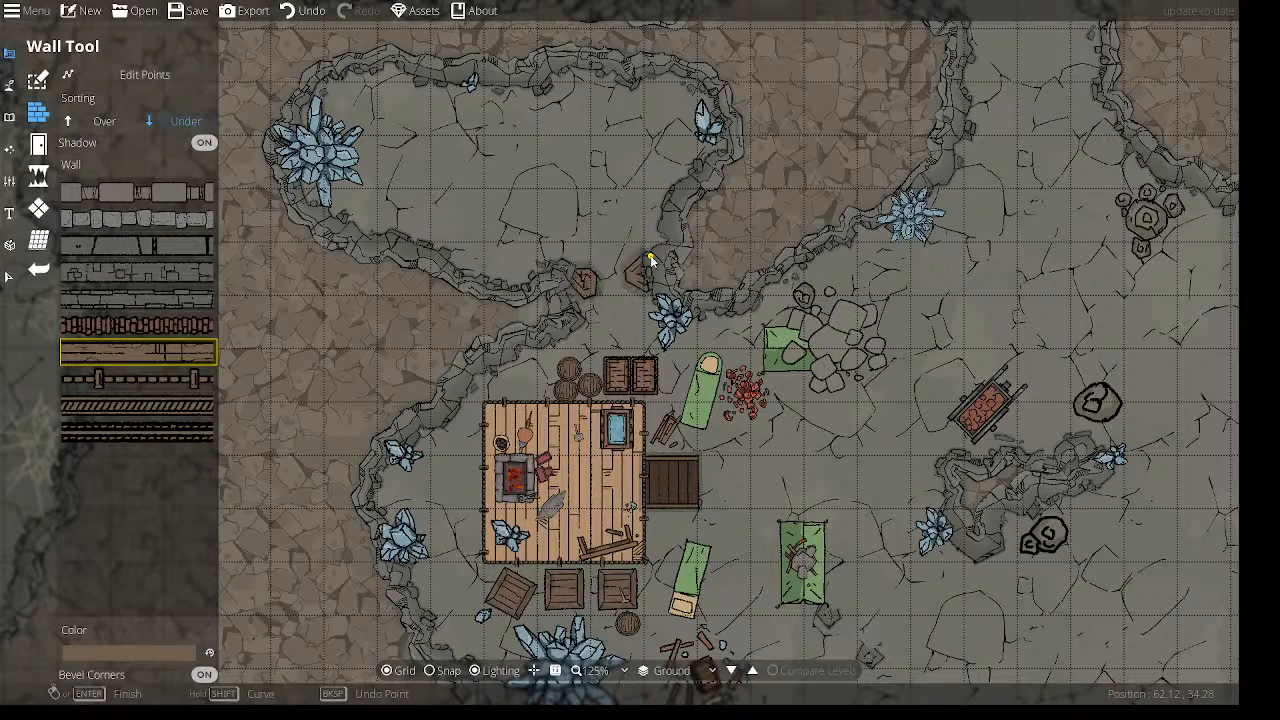
right_click(622, 344)
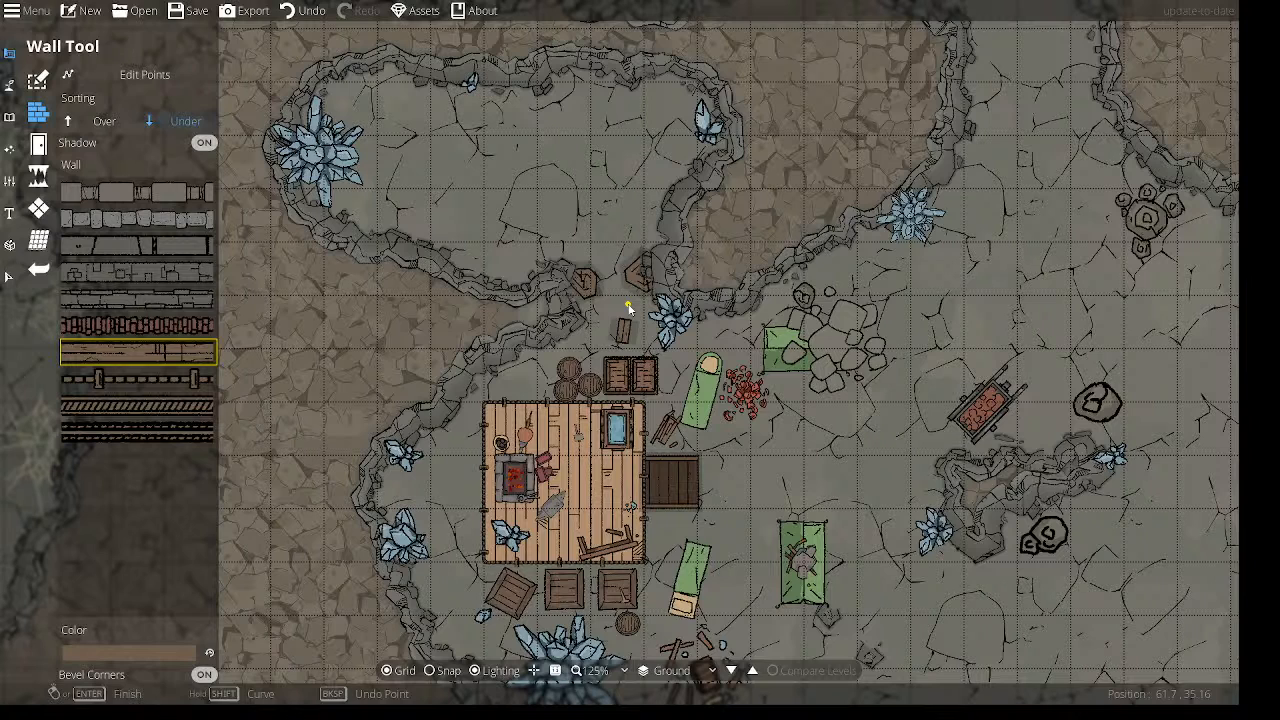
key("ctrl+z")
key("ctrl+z")
key("ctrl+z")
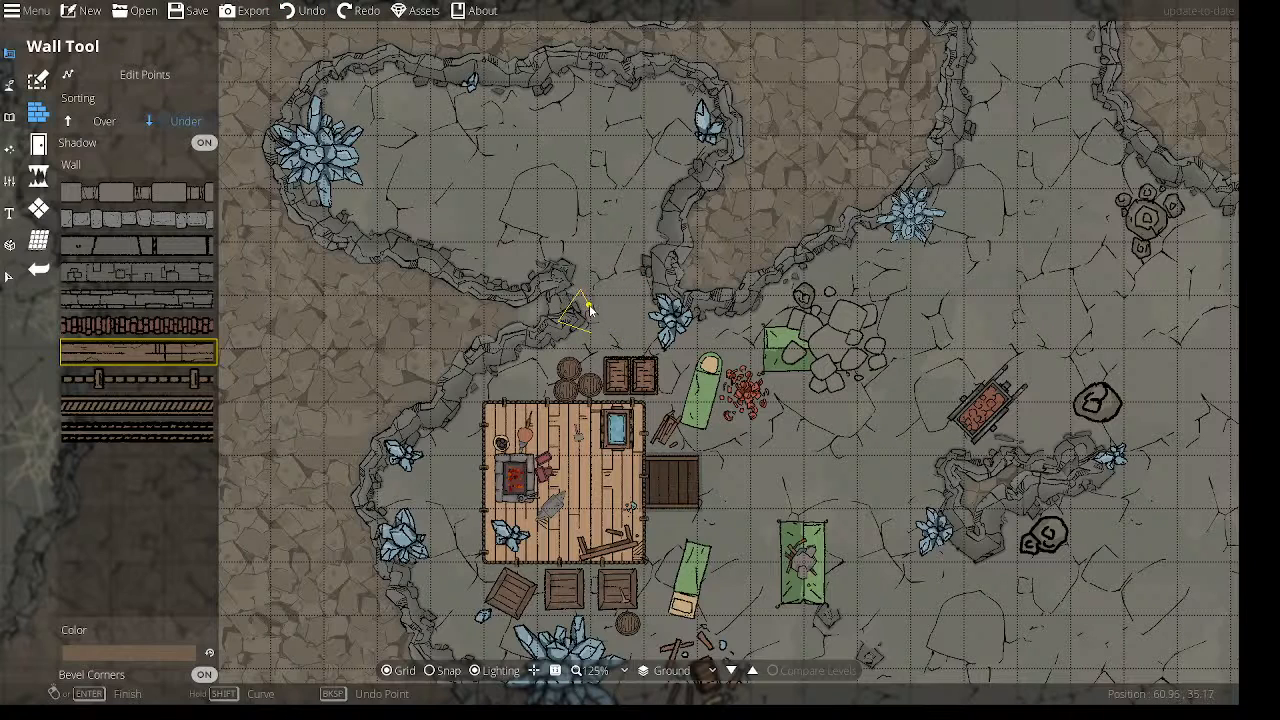
Draw small triangular wooden wall supports on the west and east sides of the new passage, undoing the extra piece.
right_click(589, 336)
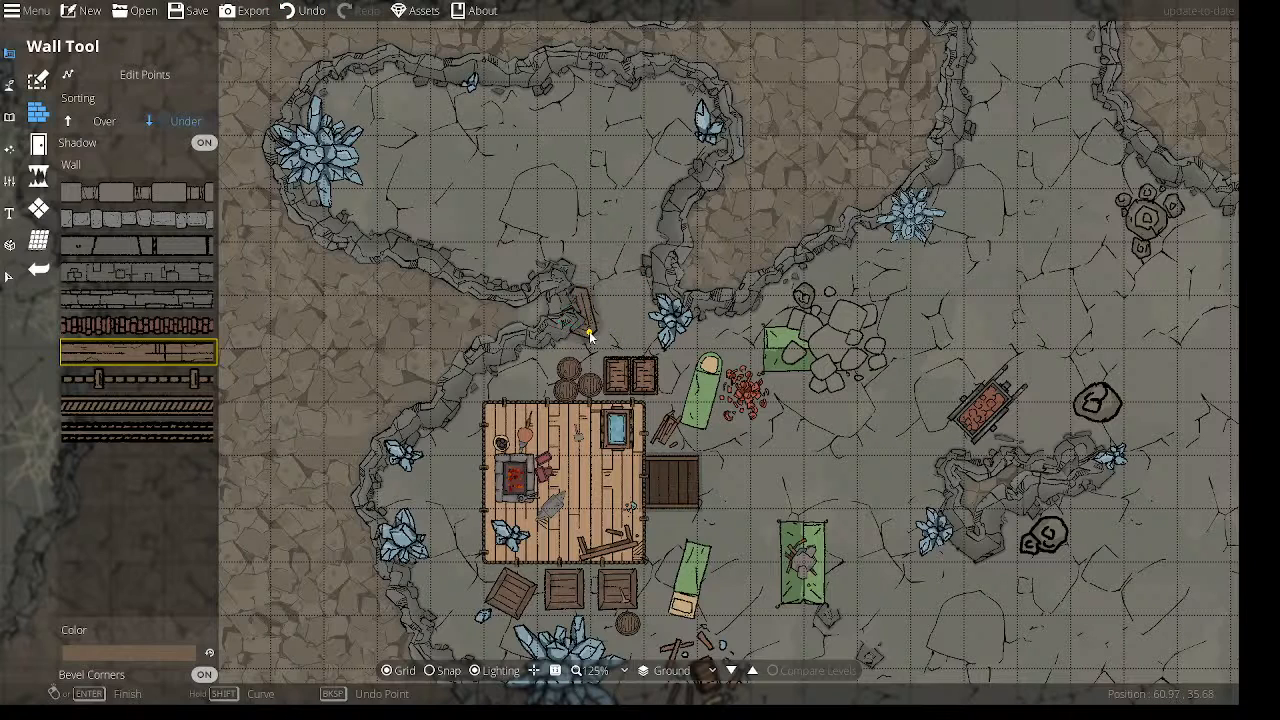
right_click(663, 280)
right_click(627, 344)
key("ctrl+z")
Look over the rest of the cave map and the camp for further spots to decorate.
left_click(38, 176)
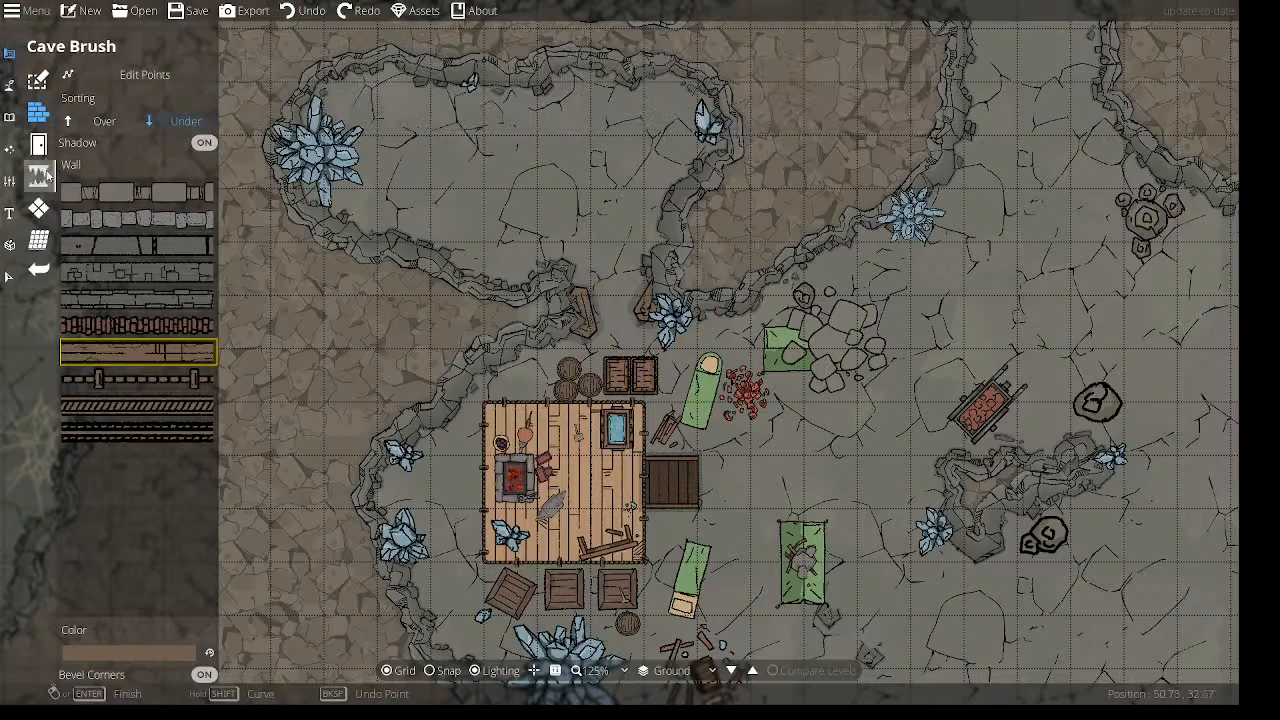
left_click(10, 119)
left_click(10, 150)
left_click(10, 119)
left_click(9, 85)
left_click(9, 119)
left_click_drag(630, 212, 320, 272)
left_click_drag(706, 170, 994, 575)
left_click_drag(745, 516, 1001, 366)
left_click_drag(641, 223, 911, 598)
left_click_drag(1194, 246, 460, 283)
left_click_drag(571, 217, 871, 517)
left_click_drag(556, 286, 976, 354)
left_click_drag(611, 245, 1191, 323)
left_click_drag(649, 203, 845, 166)
left_click_drag(826, 325, 703, 266)
left_click_drag(1010, 625, 469, 143)
left_click_drag(1012, 370, 543, 236)
left_click_drag(190, 456, 787, 454)
left_click_drag(759, 680, 751, 367)
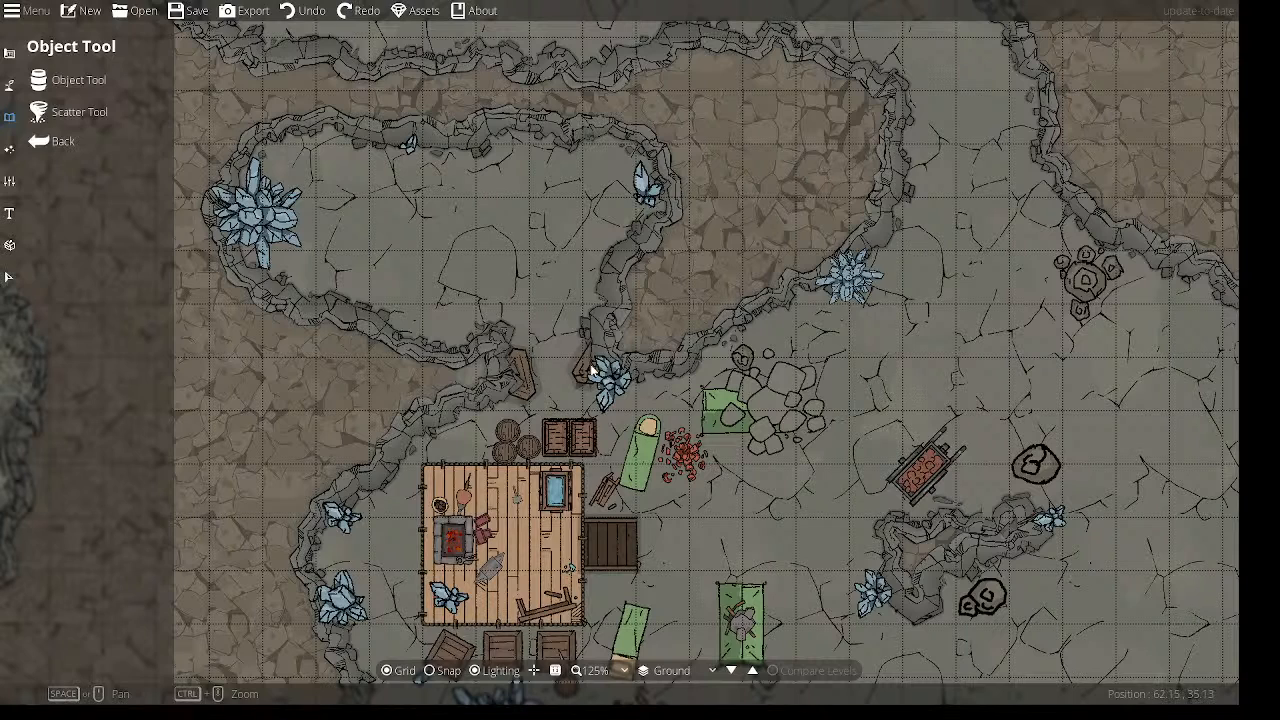
Place rotated Rubble 08 pieces from the Cave objects in the new passage on layer 100: User Layer 1, with sorting set to Under.
left_click(56, 88)
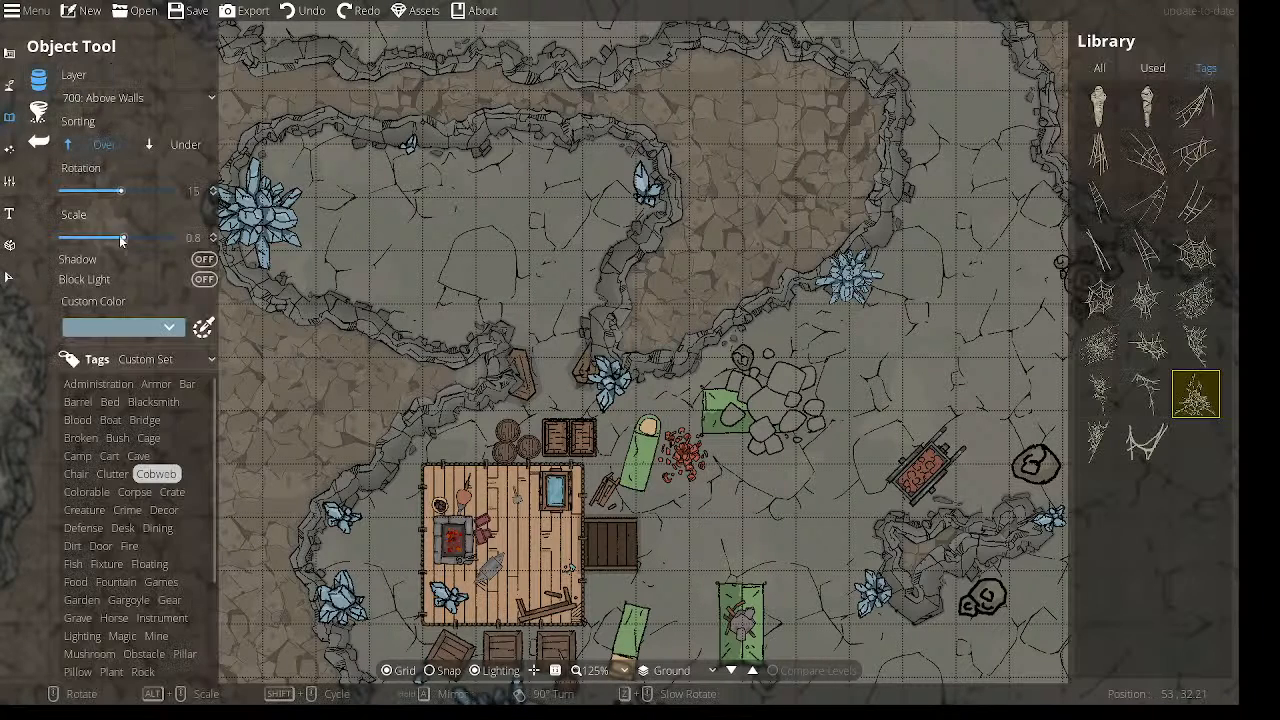
left_click(120, 476)
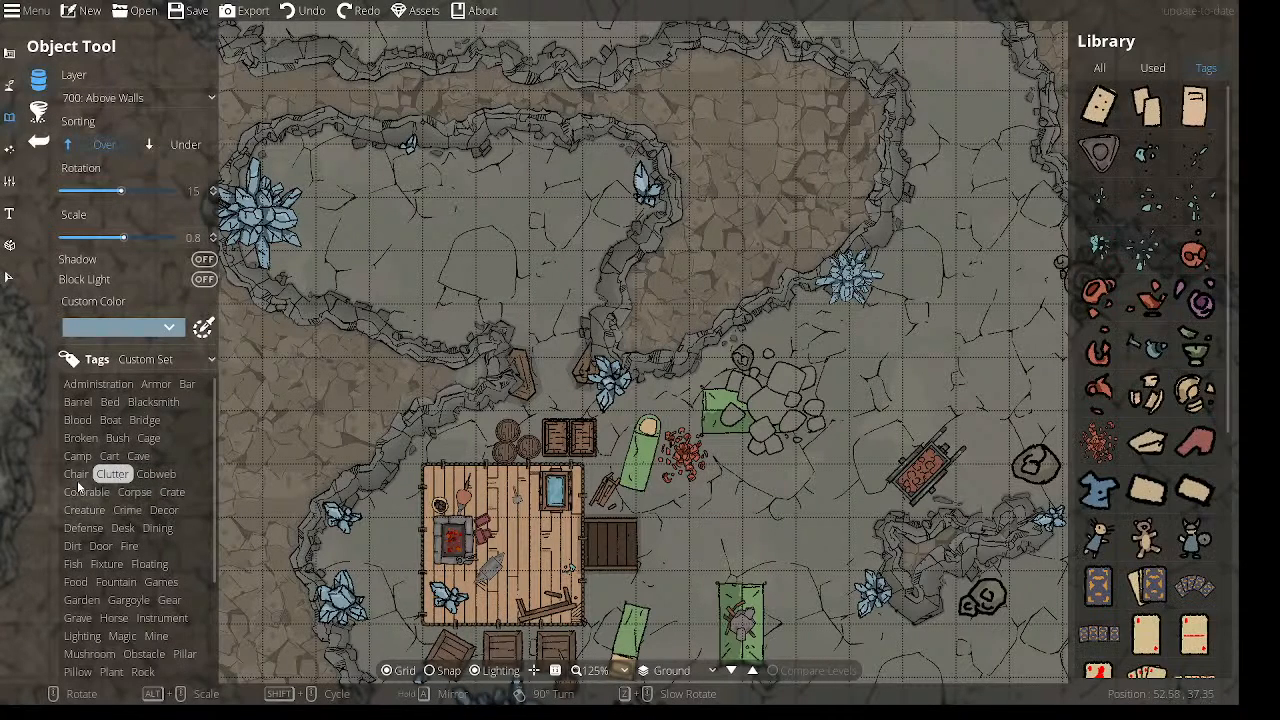
left_click(74, 476)
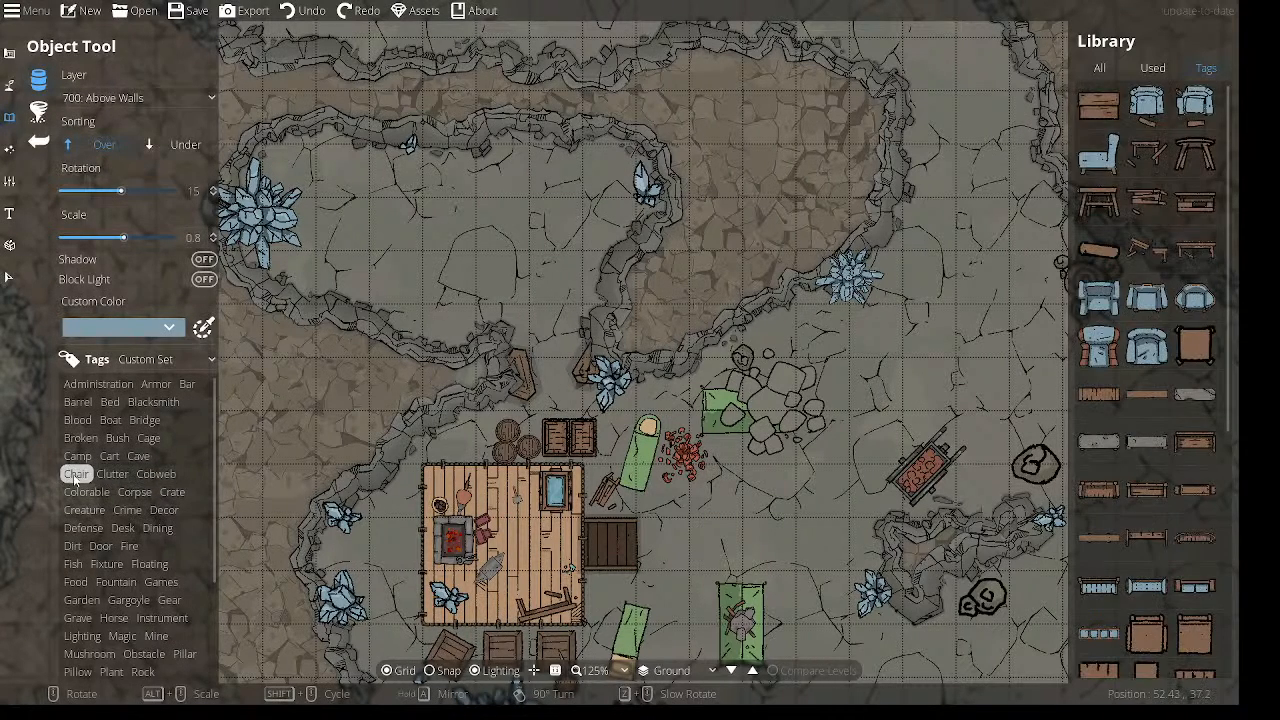
left_click(138, 456)
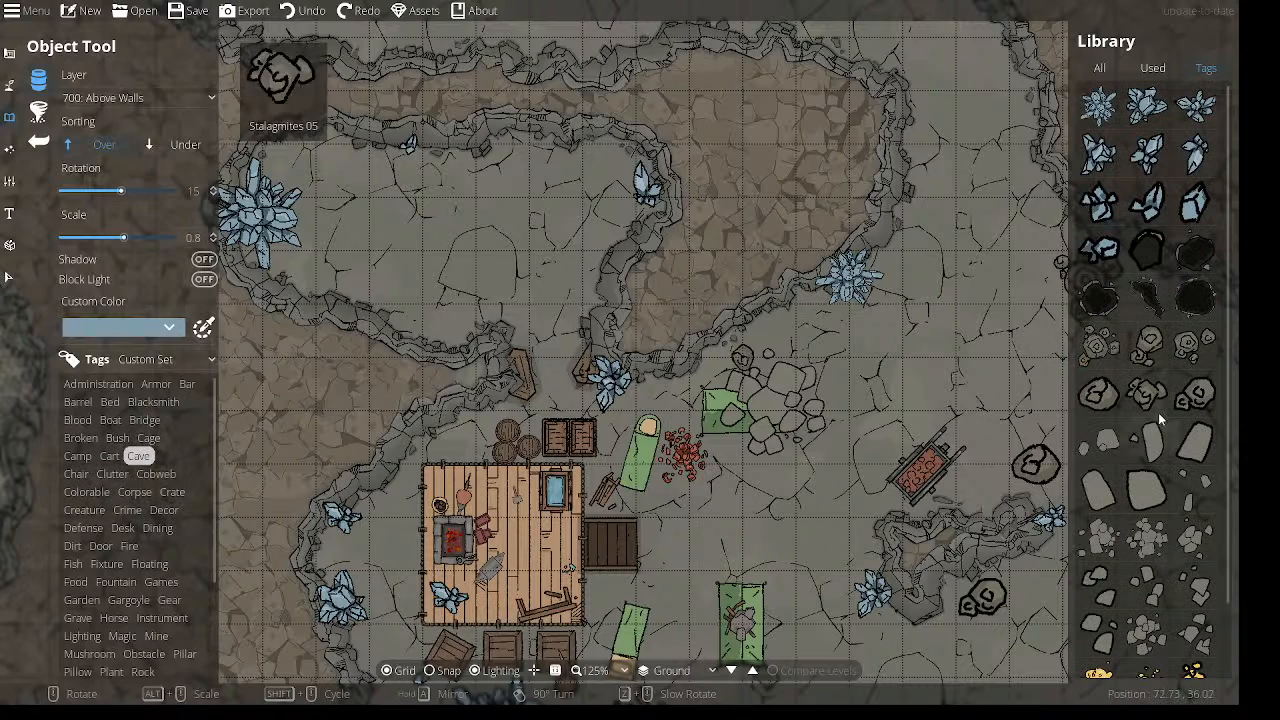
scroll(1174, 346, "down", 2)
left_click(1147, 457)
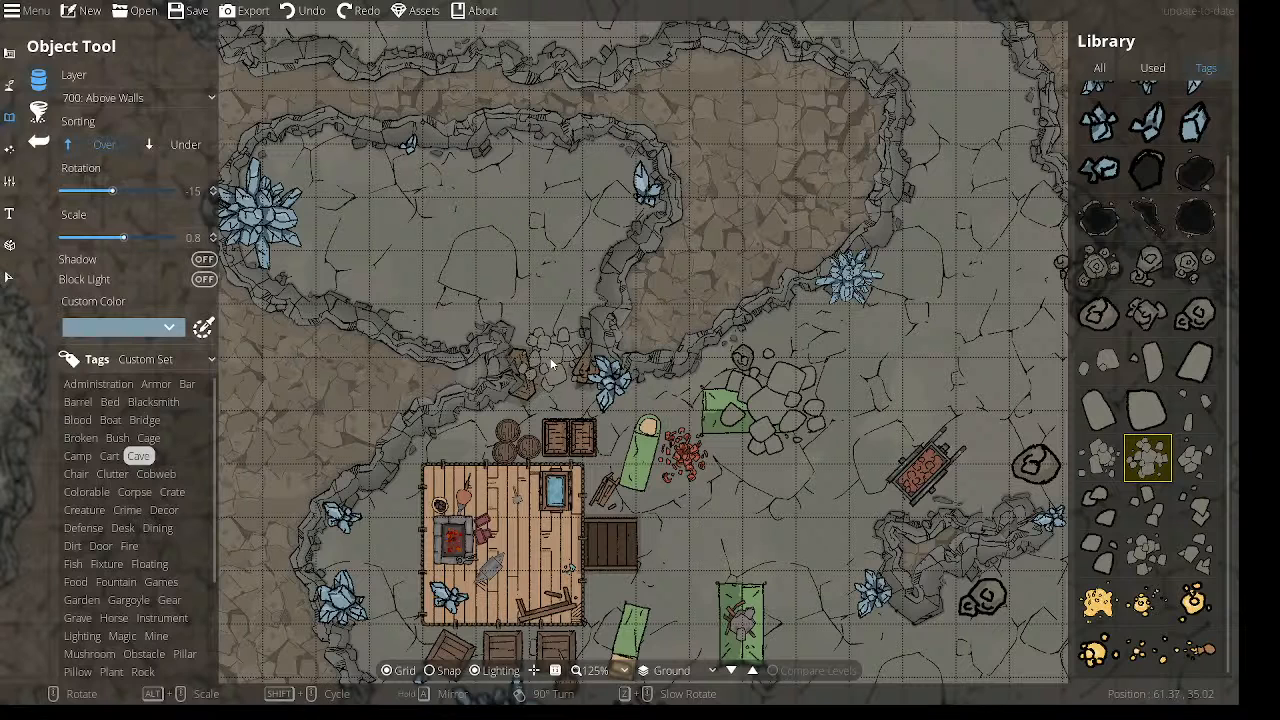
left_click(184, 148)
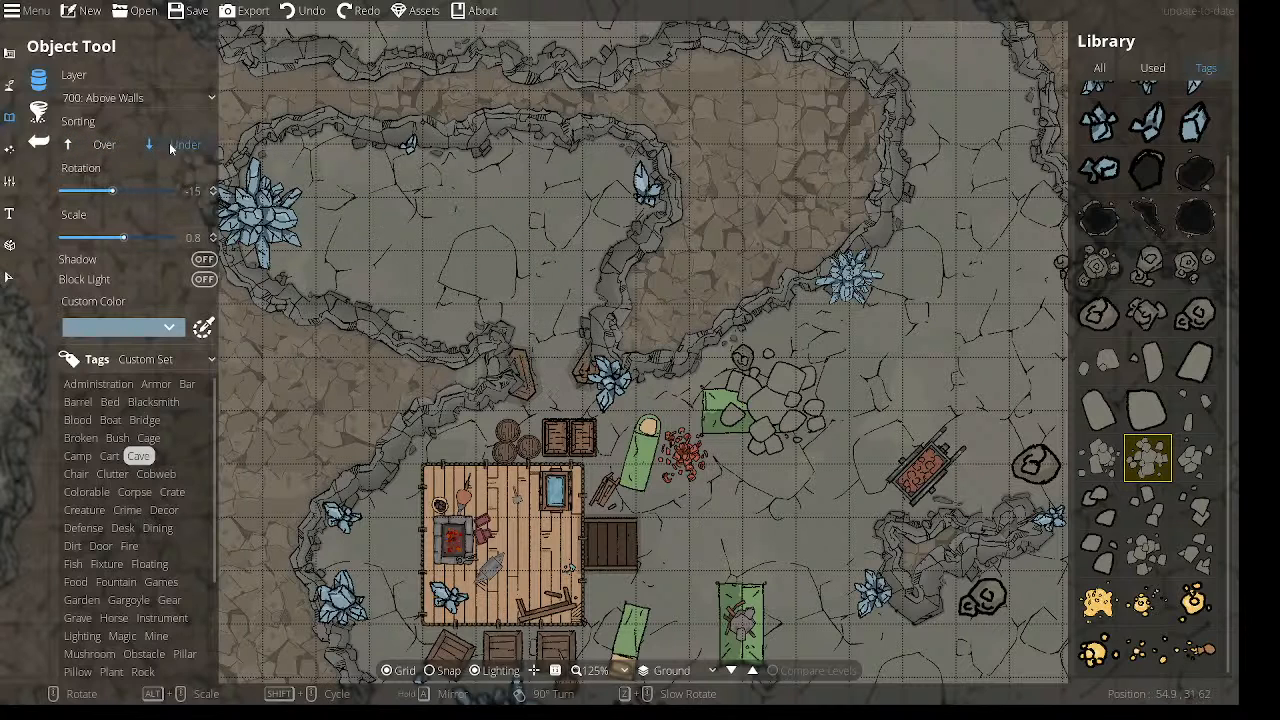
left_click(148, 98)
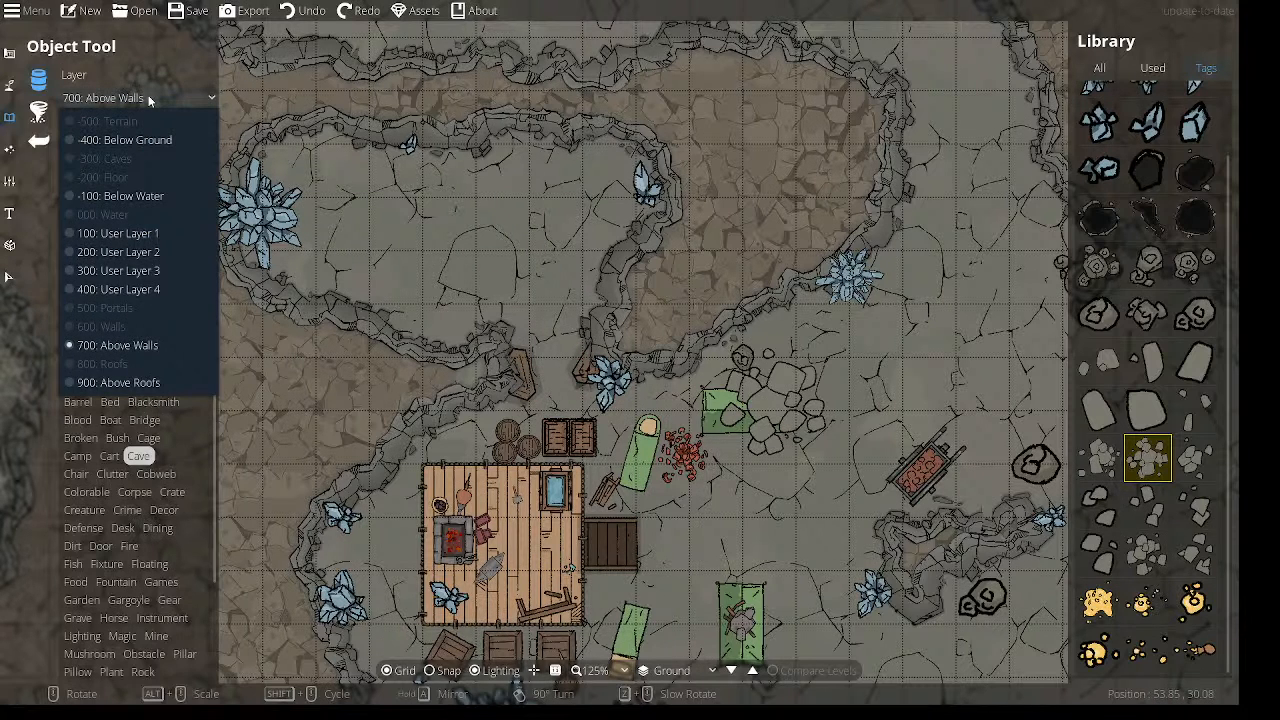
left_click(140, 233)
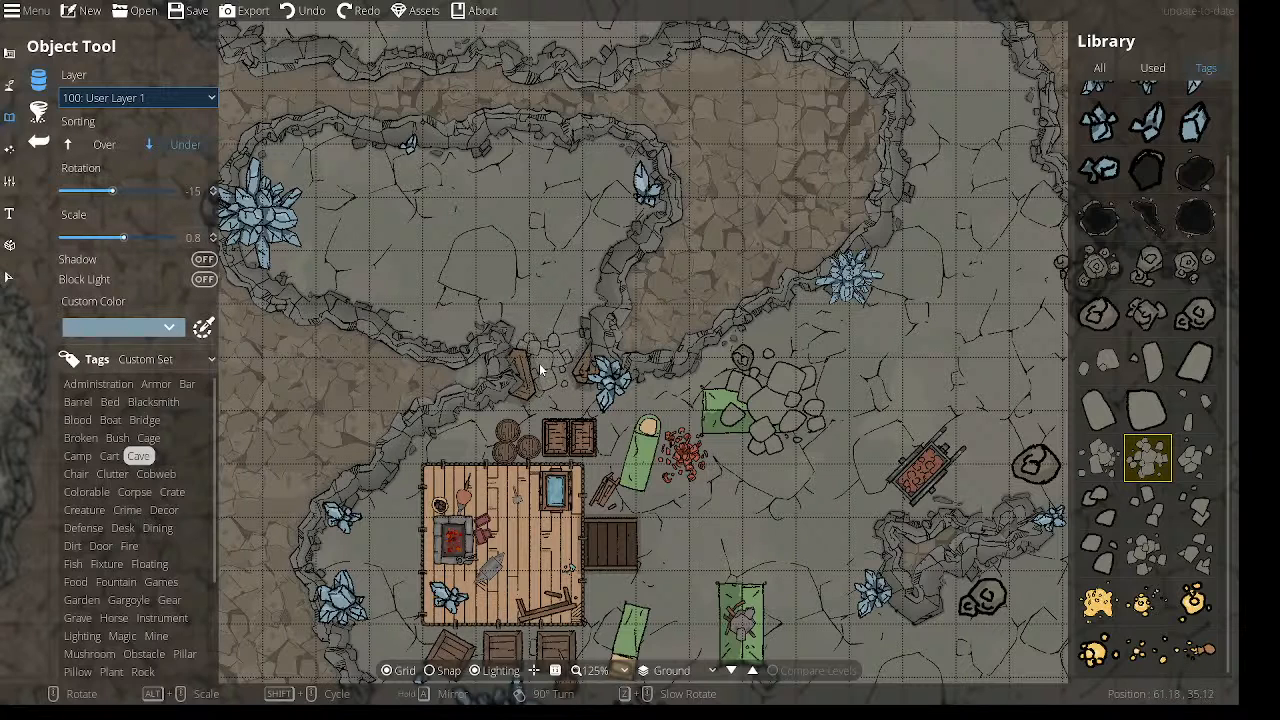
left_click(549, 363)
scroll(566, 350, "down", 4)
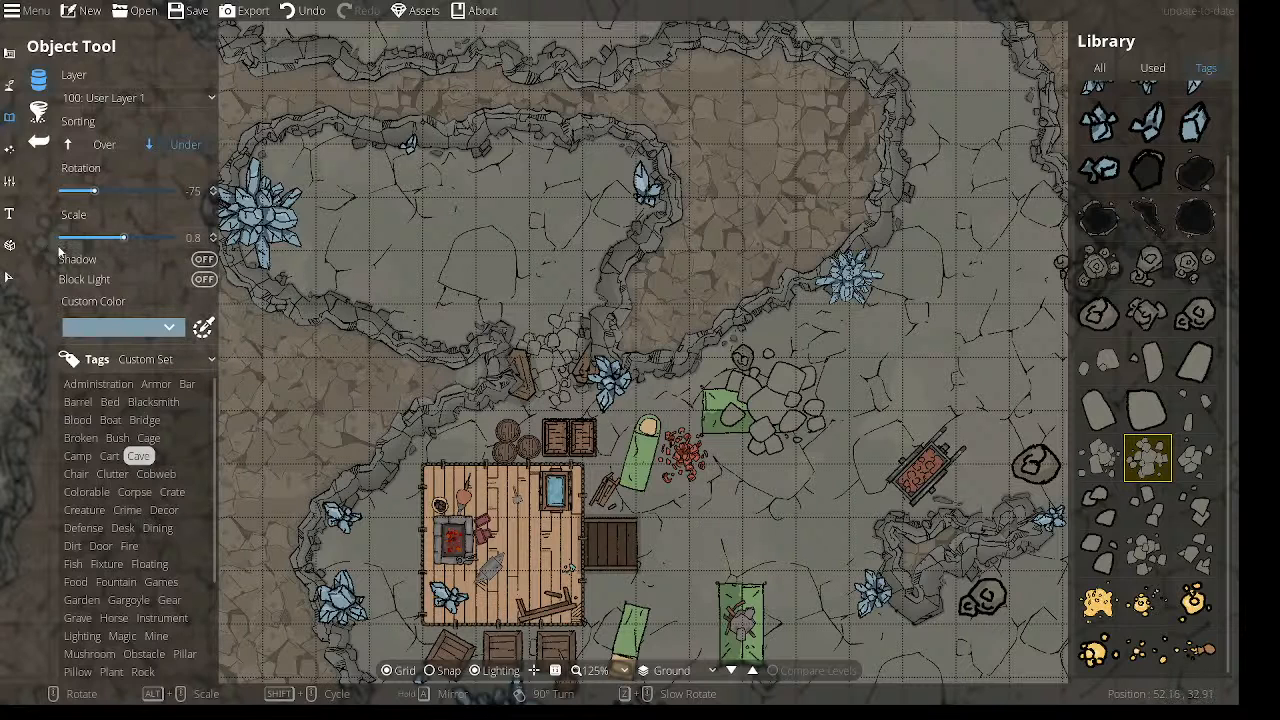
Add more Rubble 08 pieces over the passage and its wooden supports on layer 700: Above Walls, with sorting set to Over.
left_click(100, 144)
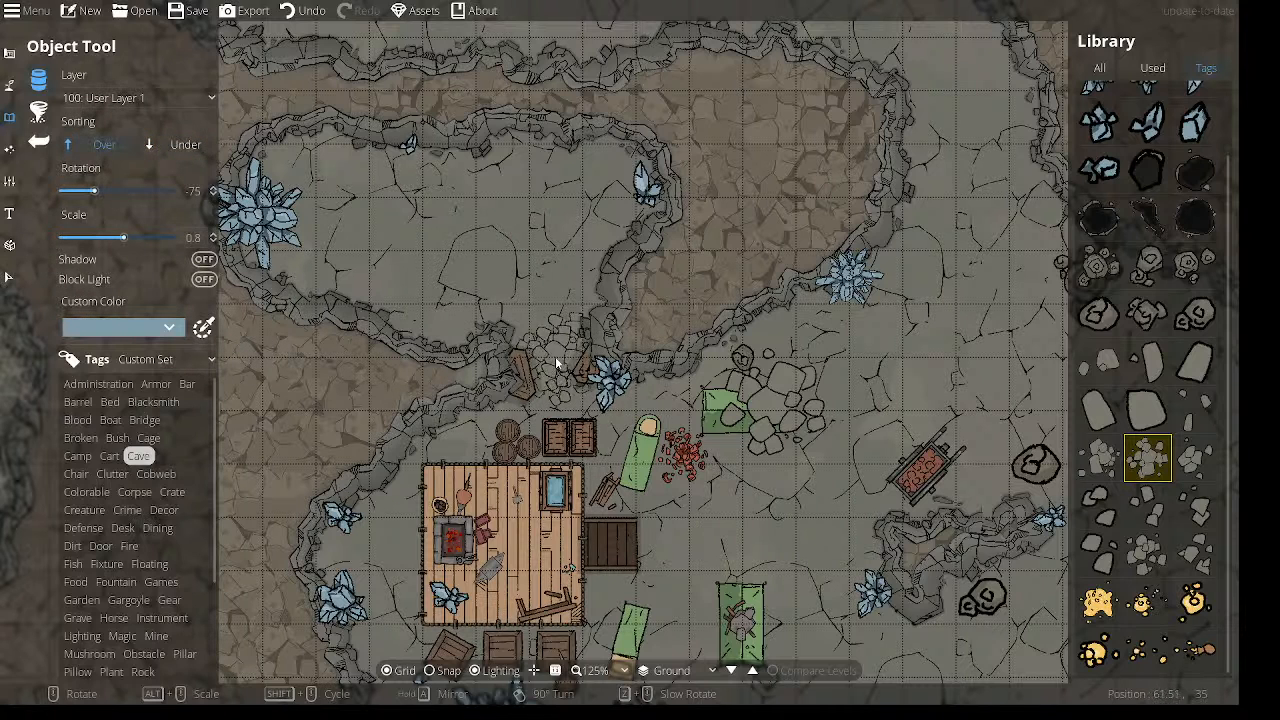
left_click(140, 98)
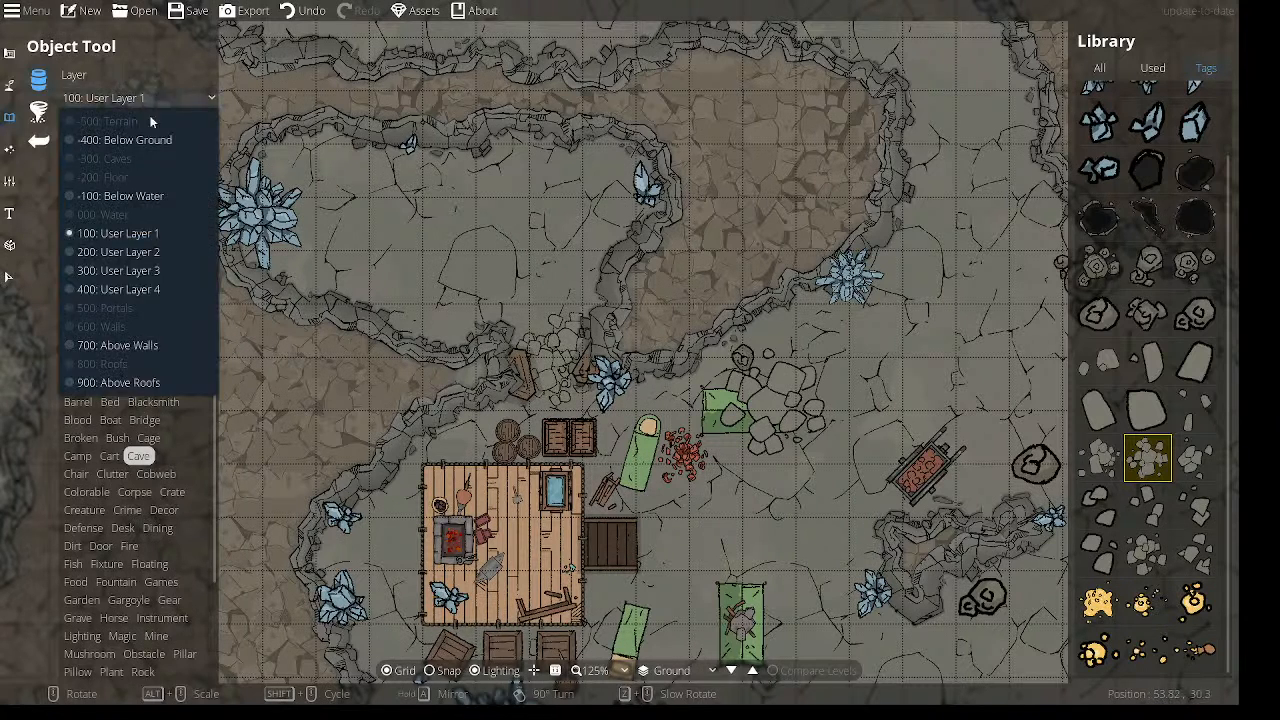
left_click(145, 348)
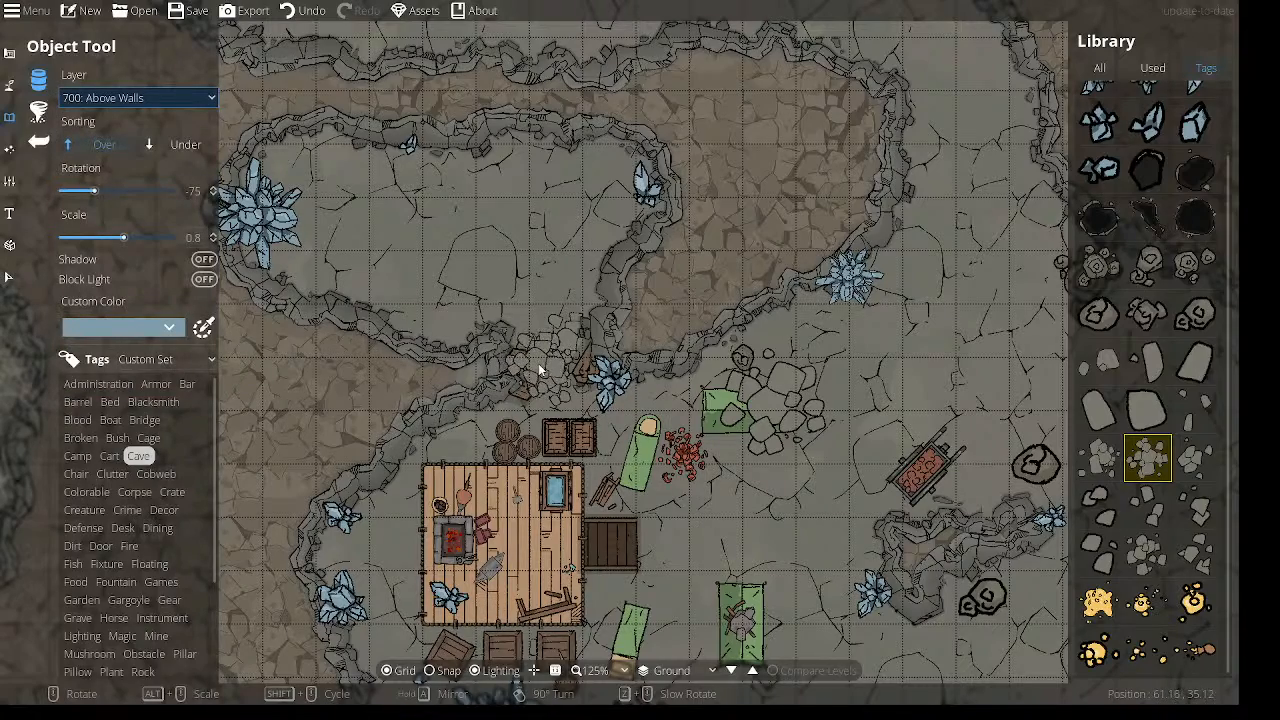
left_click(537, 372)
left_click(569, 363)
left_click_drag(569, 394, 541, 327)
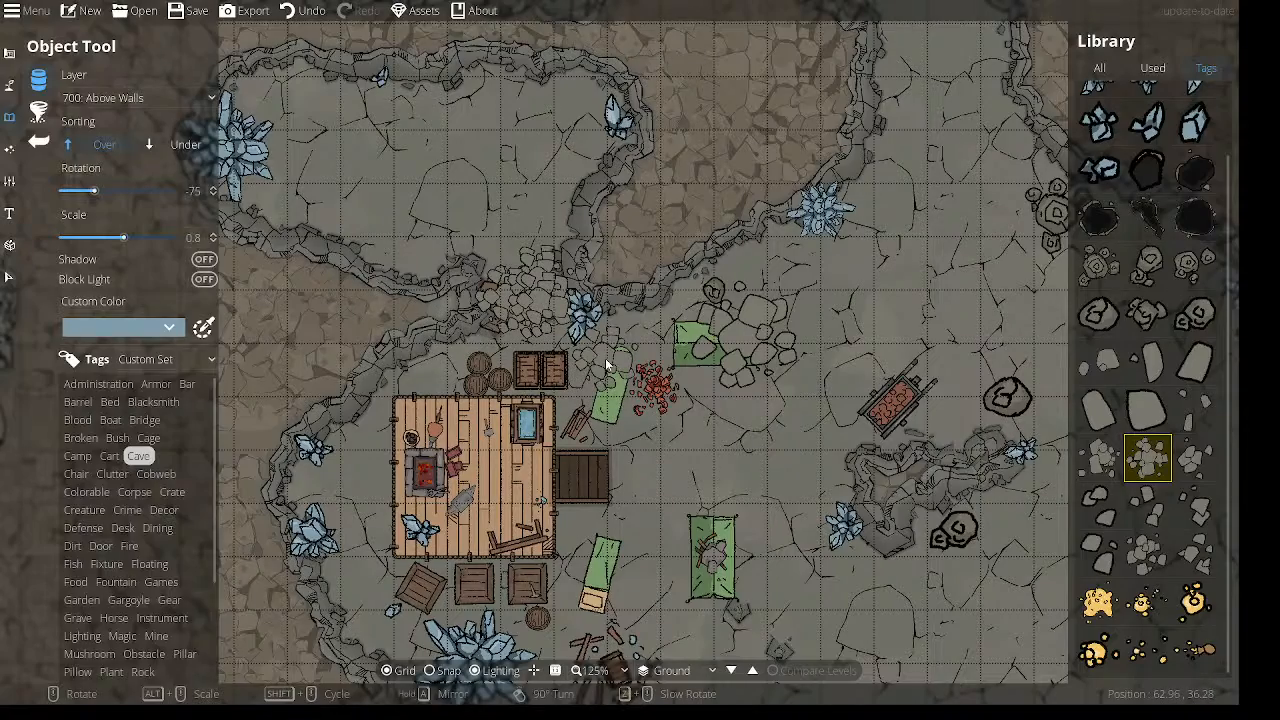
Look over the surrounding caves and the Cave objects for further decoration ideas.
scroll(489, 177, "up", 1)
left_click_drag(489, 177, 929, 500)
mouse_move(697, 246)
left_mouse_down()
mouse_move(860, 487)
mouse_move(1035, 661)
left_mouse_up()
left_click_drag(608, 261, 861, 688)
mouse_move(405, 128)
left_mouse_down()
mouse_move(792, 324)
mouse_move(1041, 476)
left_mouse_up()
mouse_move(507, 254)
left_mouse_down()
mouse_move(604, 322)
mouse_move(573, 297)
left_mouse_up()
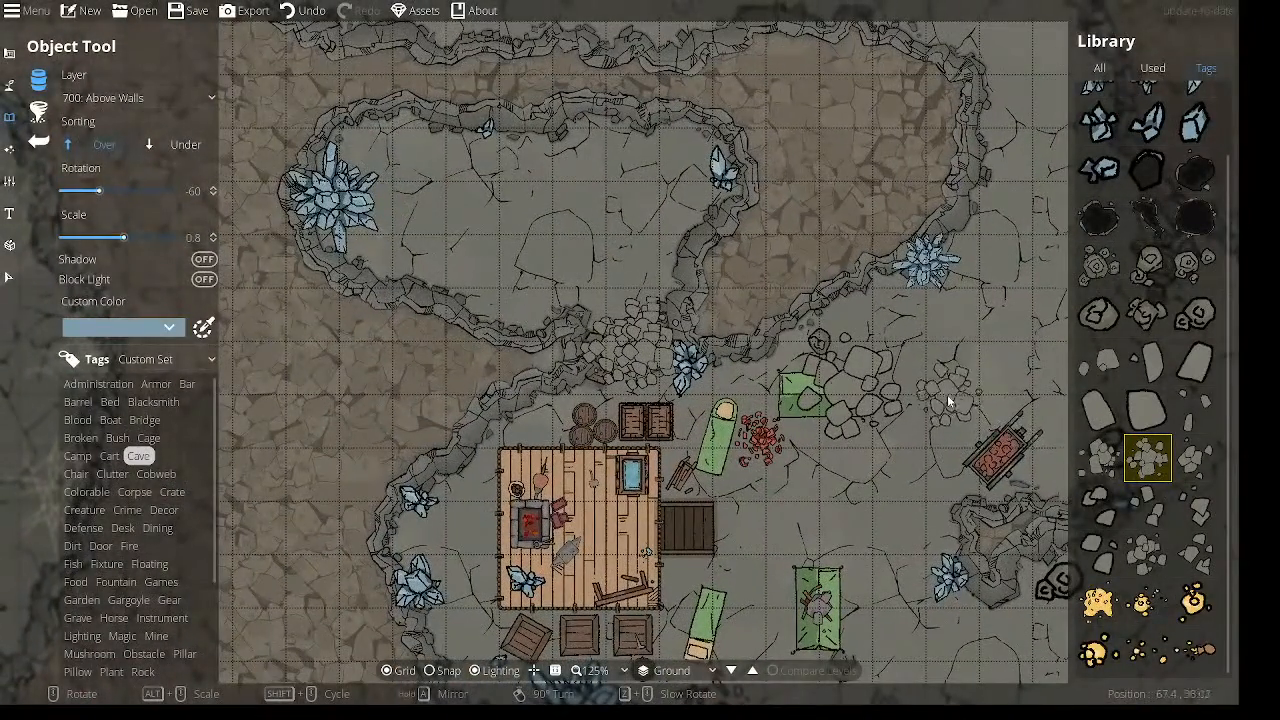
mouse_move(1137, 458)
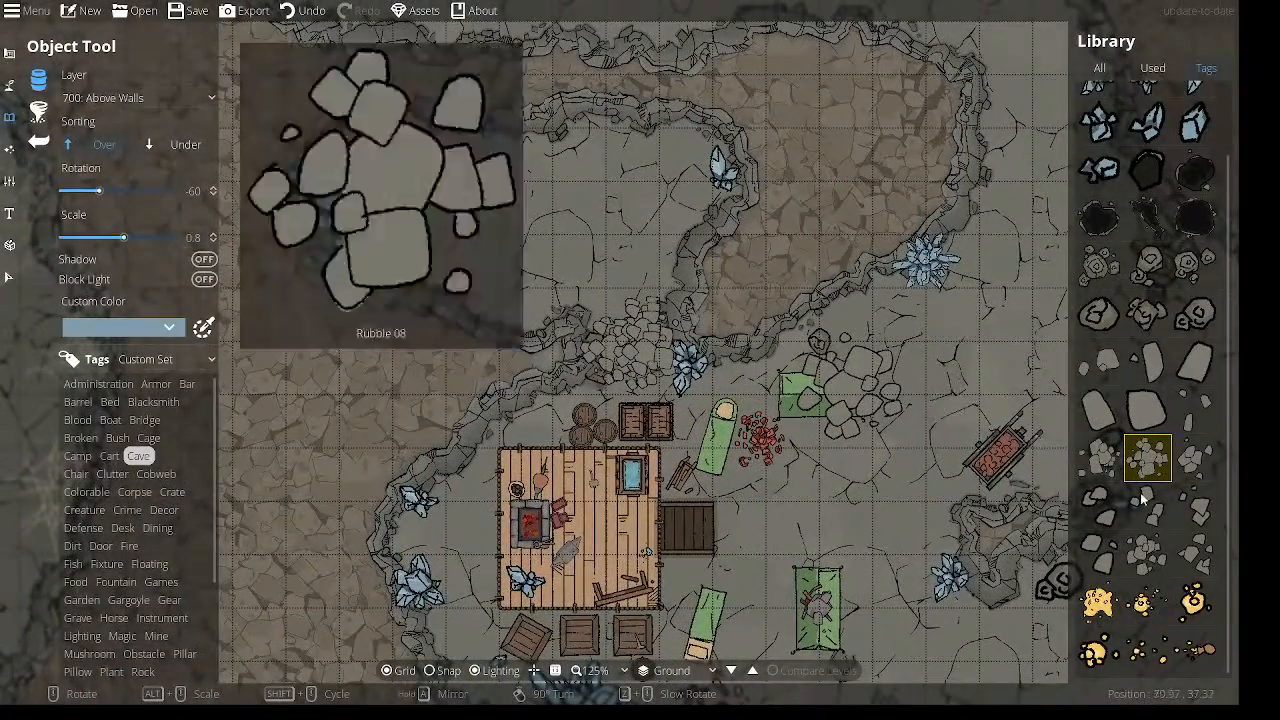
mouse_move(1170, 525)
scroll(1170, 525, "up", 1)
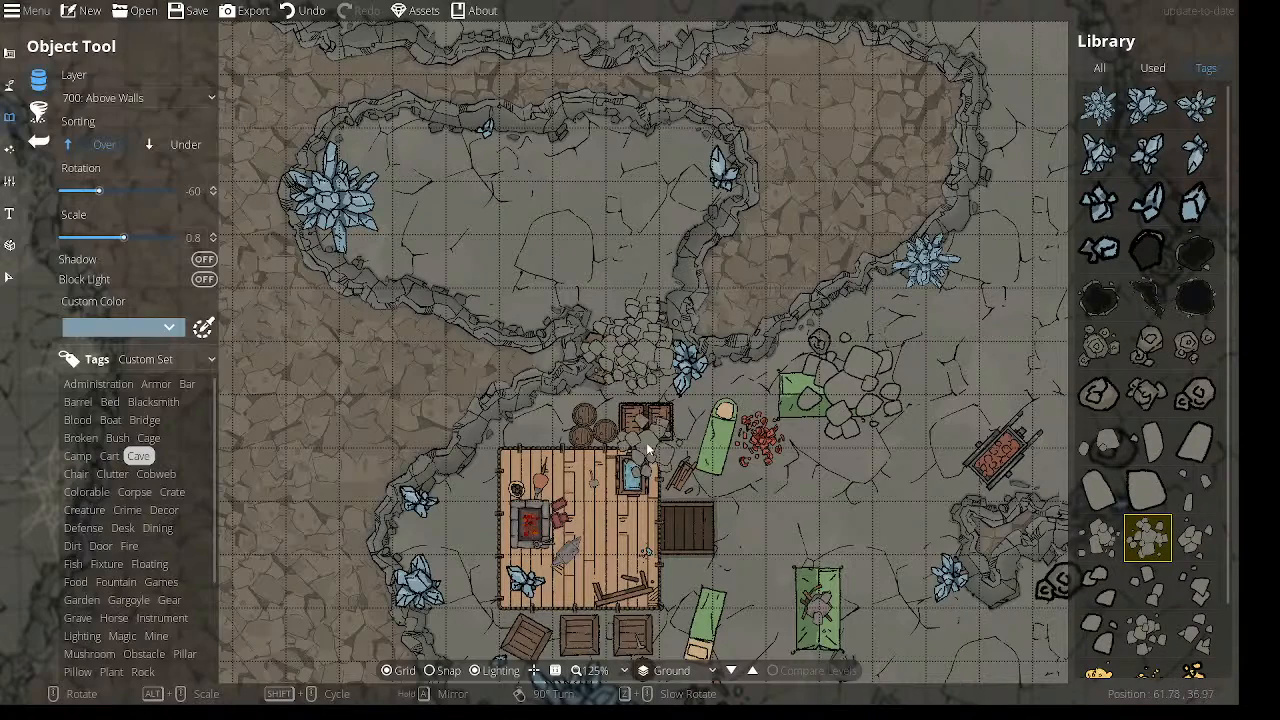
Move the crystal cluster beside the rubble-filled passage about one square east along the cave wall, and adjust the rubble's position.
left_click_drag(762, 345, 565, 281)
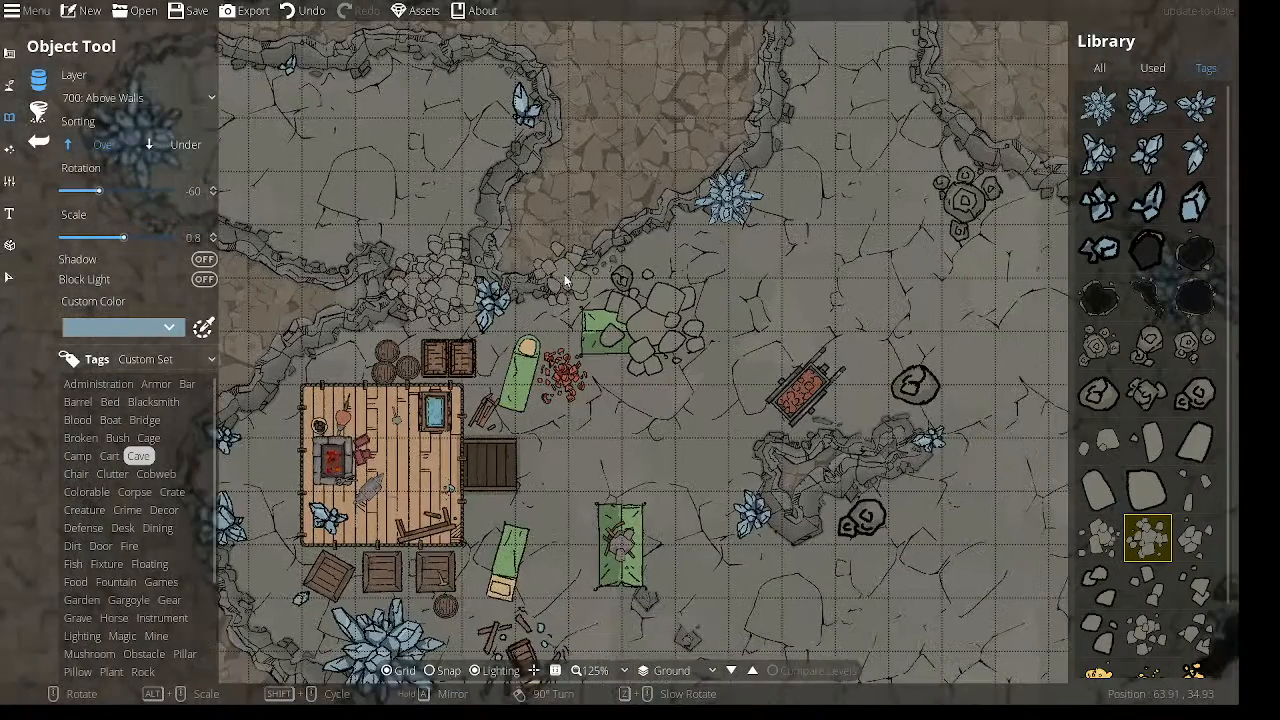
left_click(9, 277)
left_click_drag(481, 314, 560, 314)
left_click(558, 314)
scroll(549, 313, "down", 2)
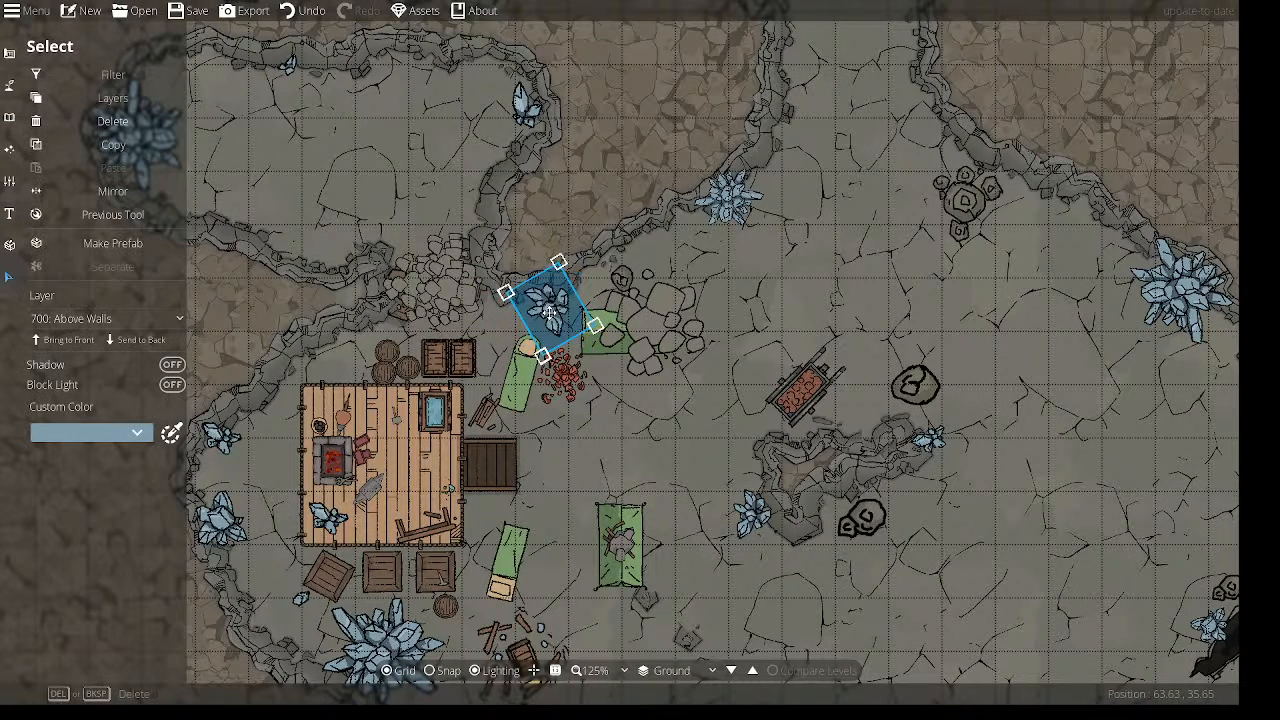
left_click(463, 291)
left_click_drag(452, 299, 454, 264)
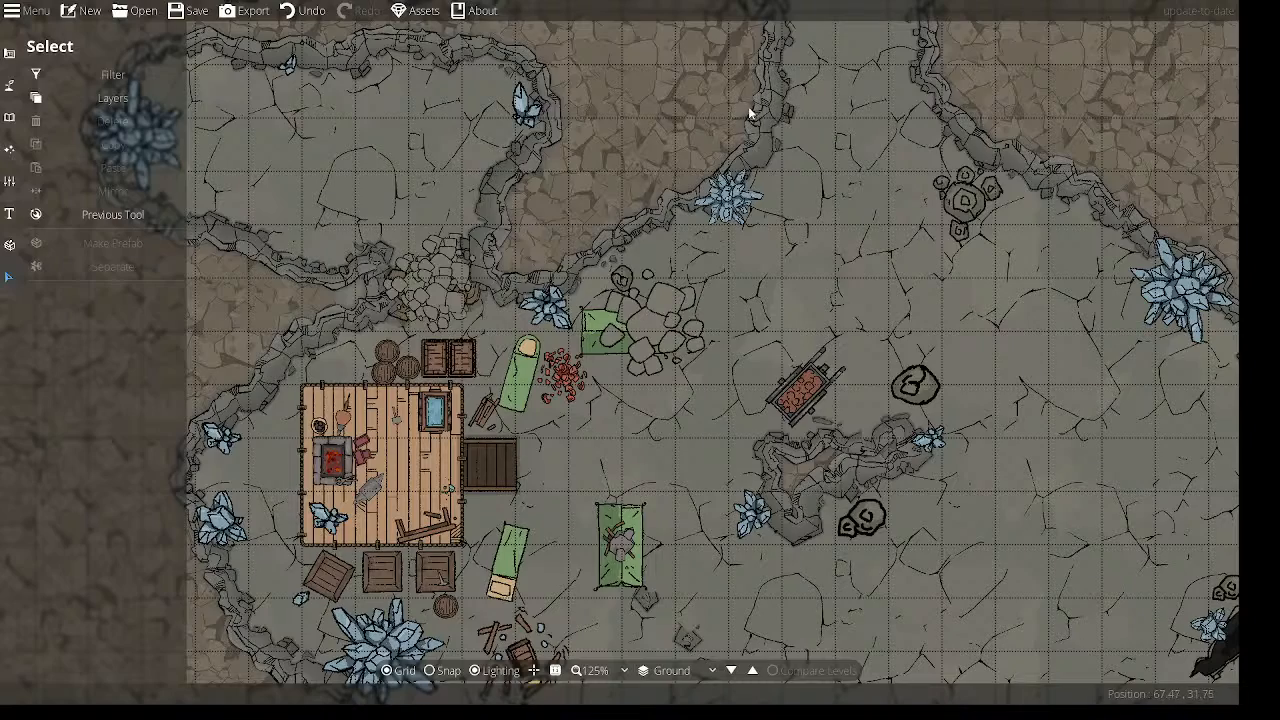
Try drawing a small wooden plank-wall post on the southeast side of the central rock formation, undoing the grid-snapped outline.
left_click_drag(712, 453, 580, 284)
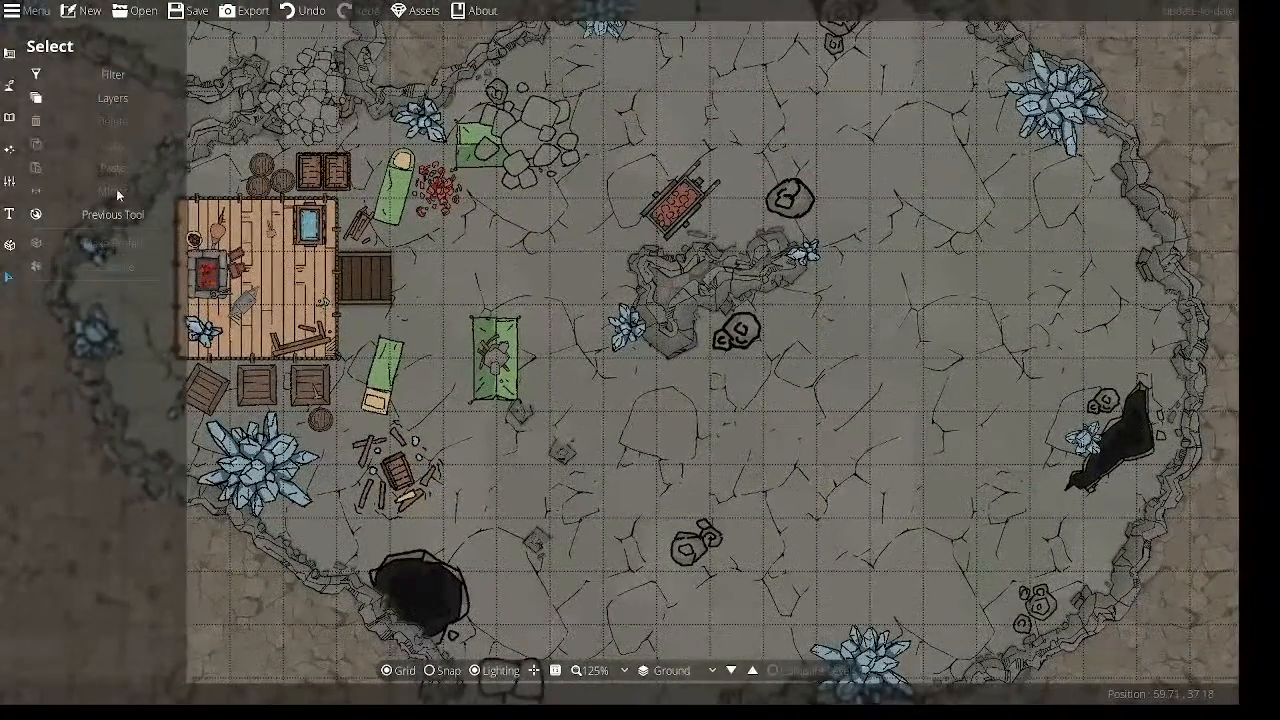
left_click(10, 56)
left_click(78, 115)
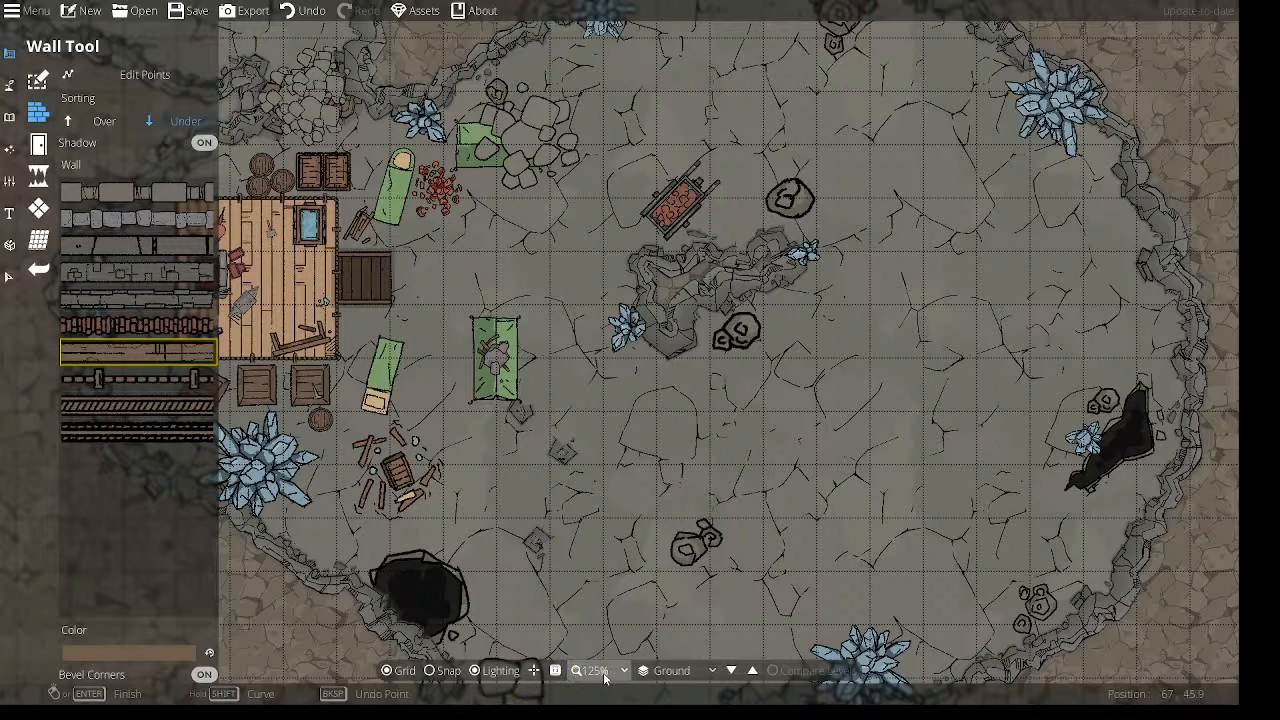
left_click(442, 676)
left_click(762, 305)
left_click(762, 250)
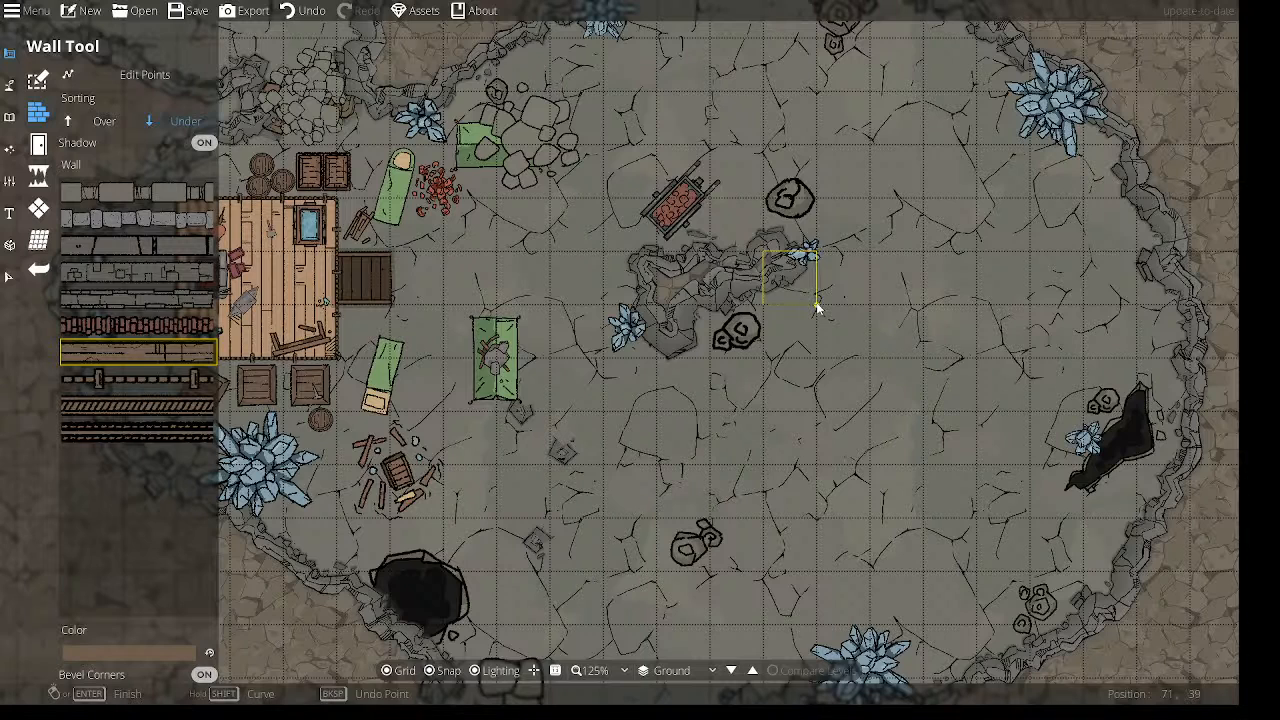
left_click(771, 302)
key("ctrl+z")
right_click(765, 305)
Try adding small wooden wall posts on the south, north and west sides of the central rock formation.
left_click_drag(798, 320, 717, 309)
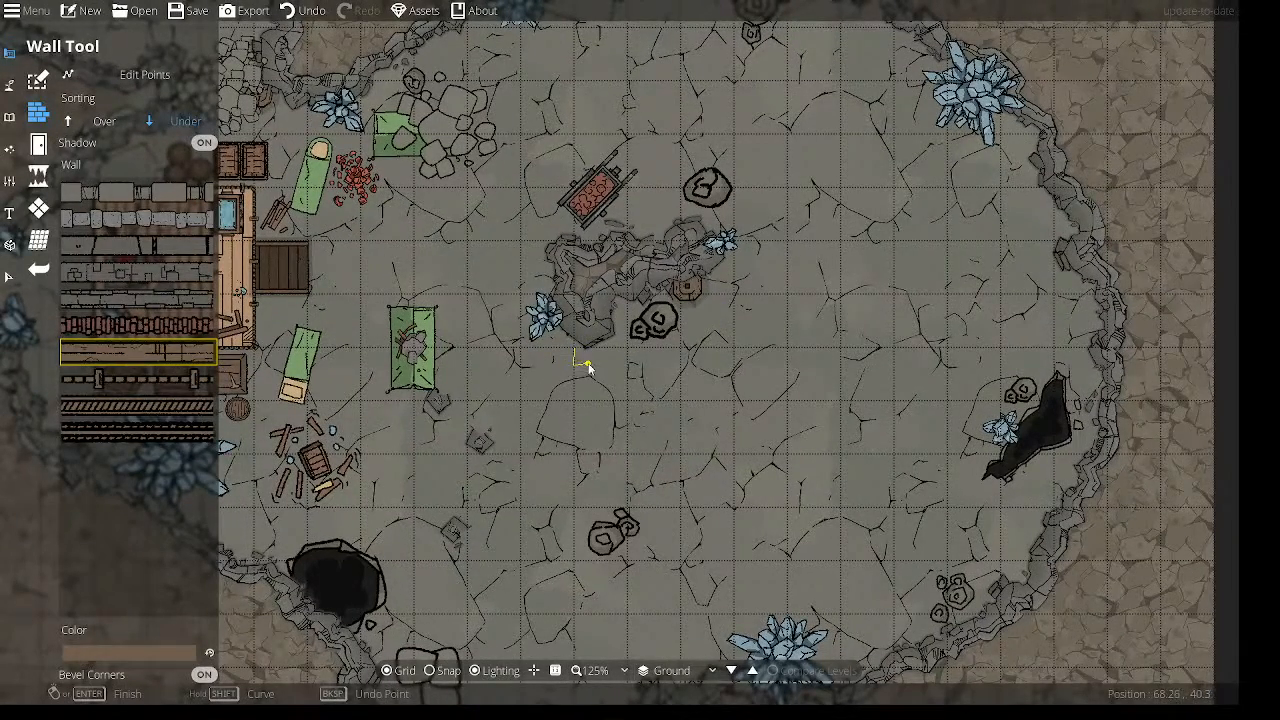
left_click(588, 345)
right_click(576, 348)
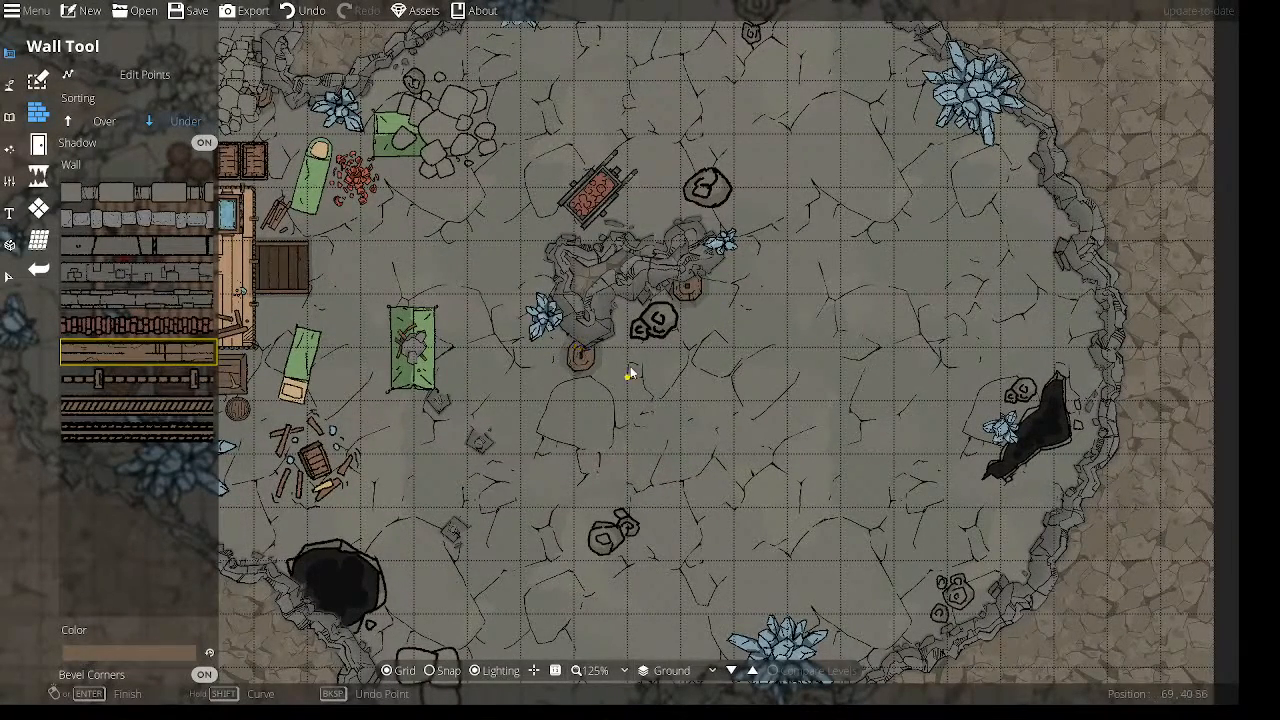
mouse_move(716, 341)
left_mouse_down()
mouse_move(637, 334)
mouse_move(660, 289)
mouse_move(676, 291)
mouse_move(734, 400)
mouse_move(697, 309)
mouse_move(698, 401)
left_mouse_up()
left_click_drag(686, 250, 685, 367)
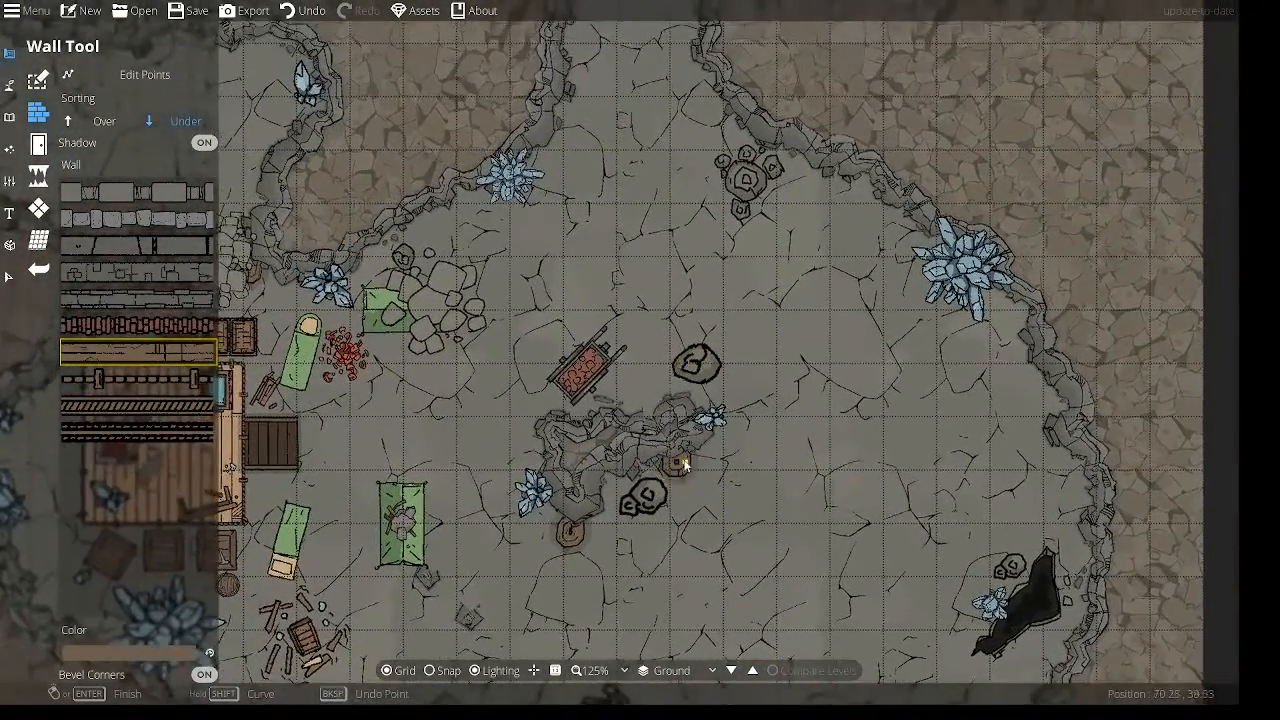
left_click(632, 390)
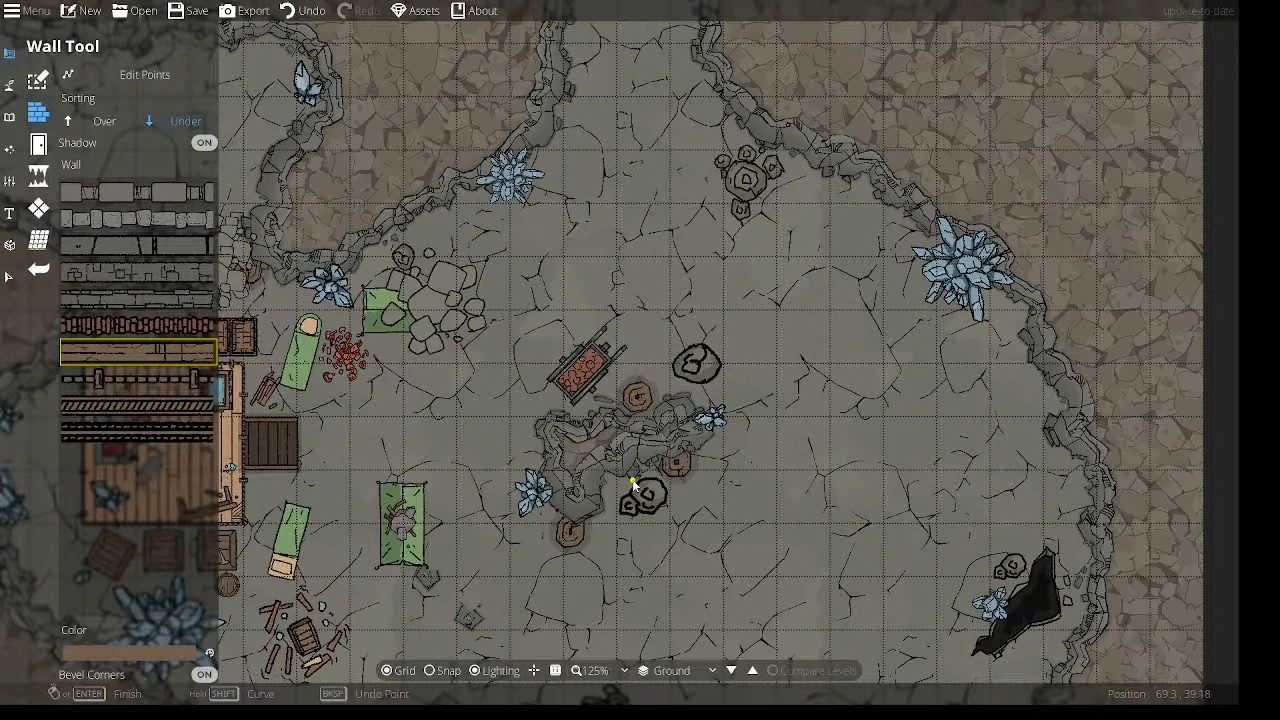
left_click_drag(616, 401, 677, 343)
mouse_move(757, 250)
left_mouse_down()
mouse_move(640, 186)
mouse_move(648, 161)
mouse_move(732, 157)
mouse_move(797, 60)
left_mouse_up()
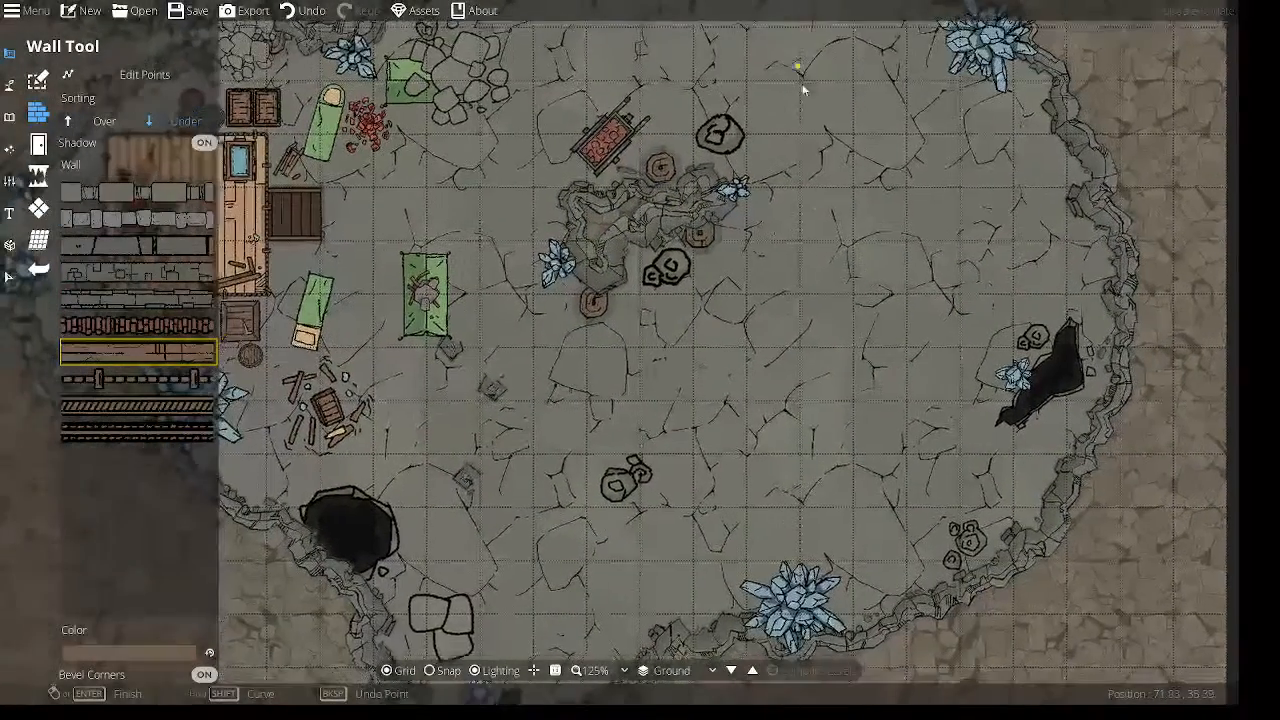
left_click(541, 196)
Try adding small wooden wall posts along the northeast cave wall and on both sides of the northern corridor entrance.
mouse_move(783, 260)
left_mouse_down()
mouse_move(636, 198)
mouse_move(620, 295)
left_mouse_up()
left_click_drag(717, 218, 669, 445)
left_click(664, 224)
left_click(677, 223)
left_click(658, 217)
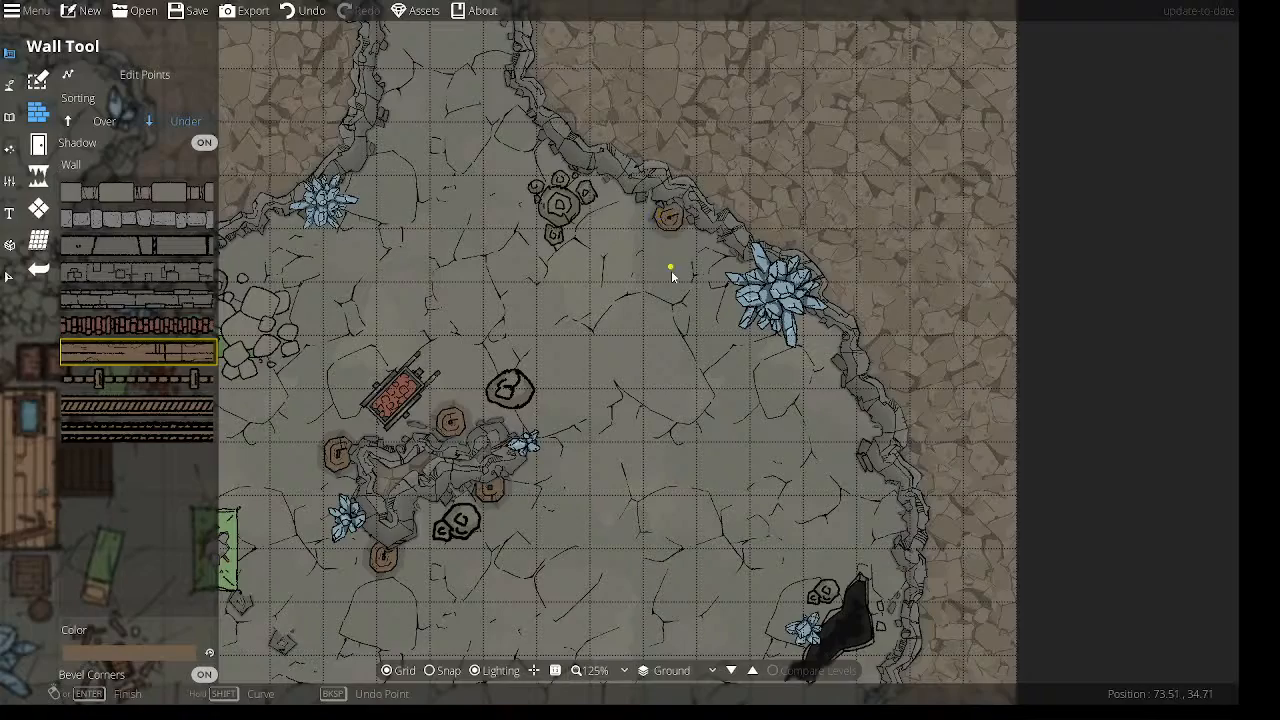
left_click_drag(636, 250, 799, 344)
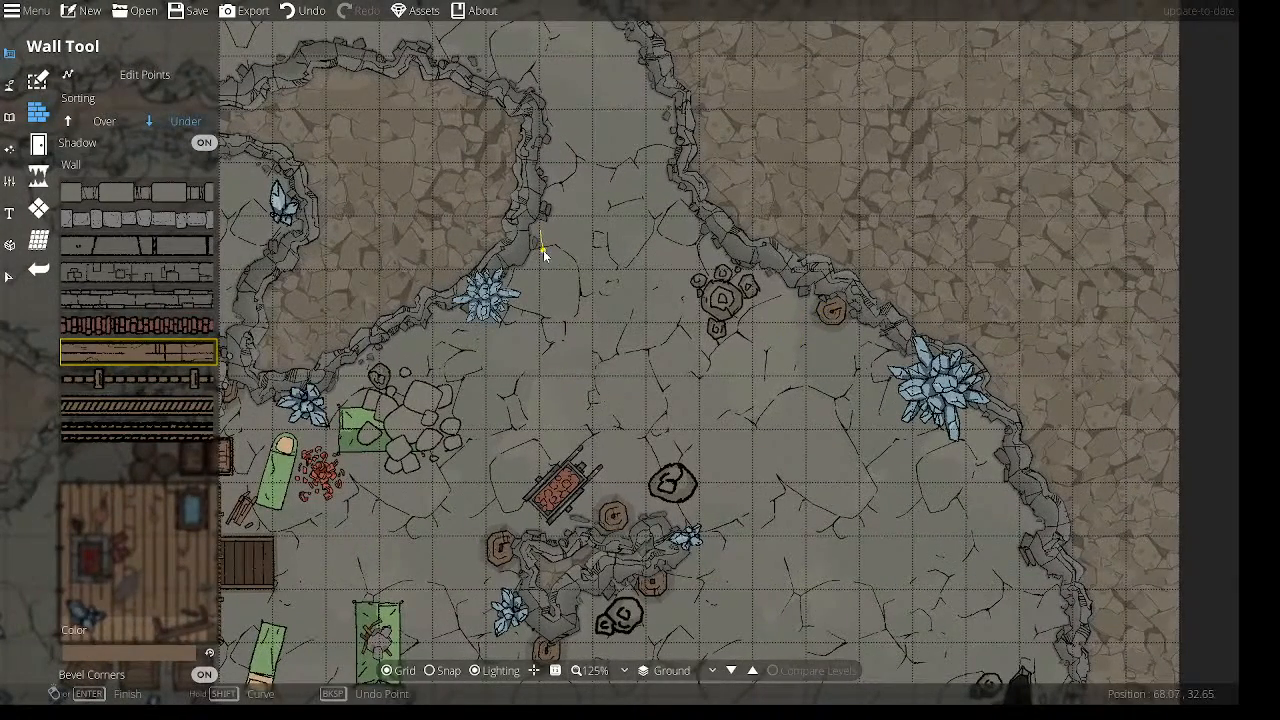
left_click(541, 235)
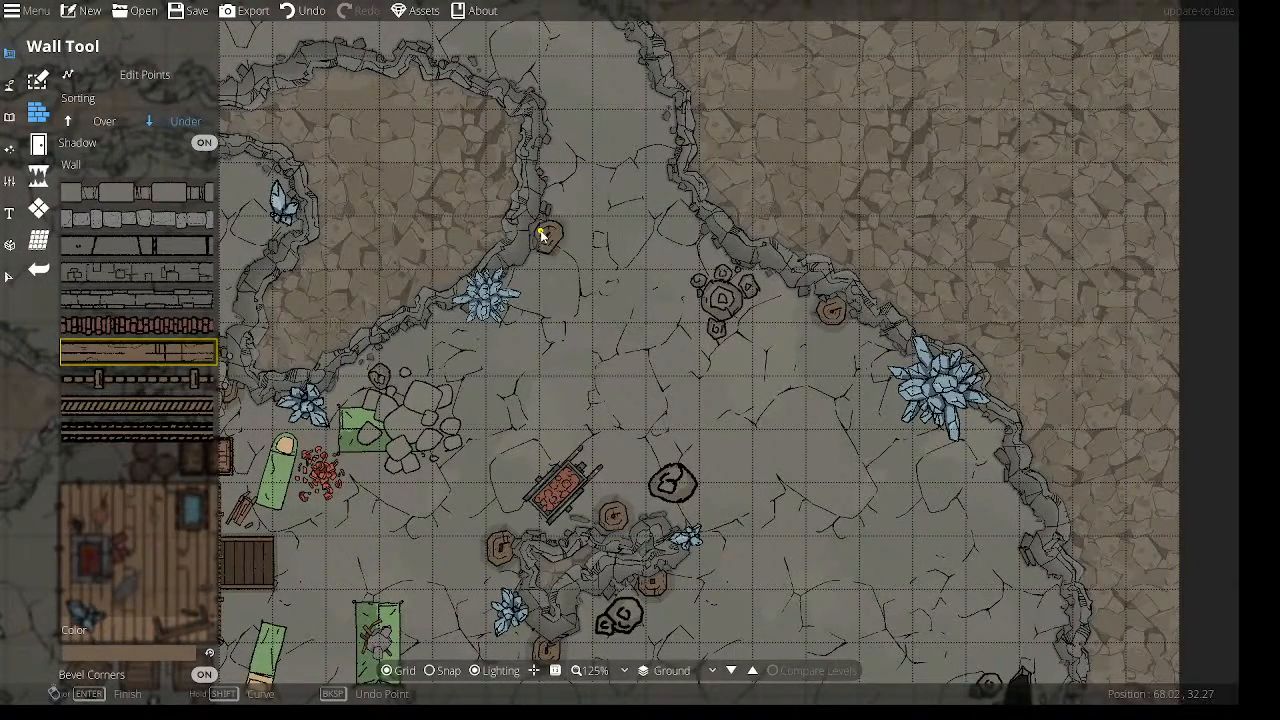
left_click_drag(638, 204, 552, 260)
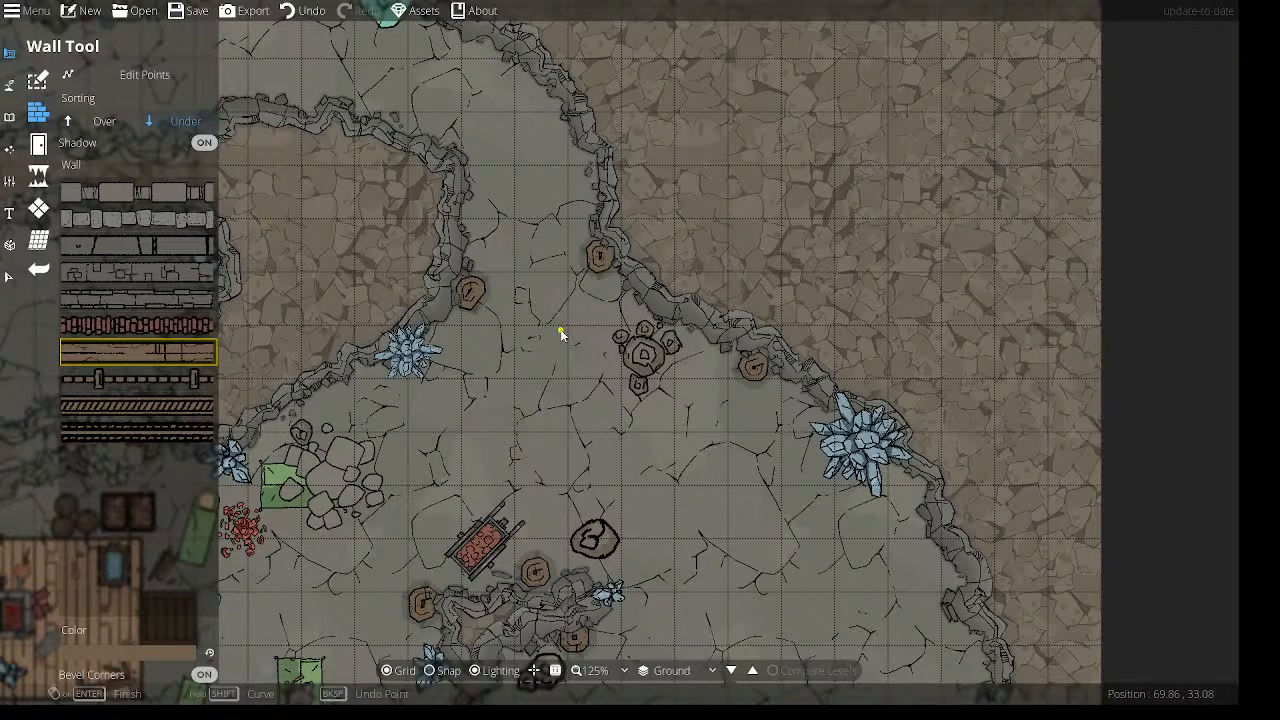
Undo all the wooden posts around the central rock formation and along the cave walls.
left_click_drag(640, 512, 705, 314)
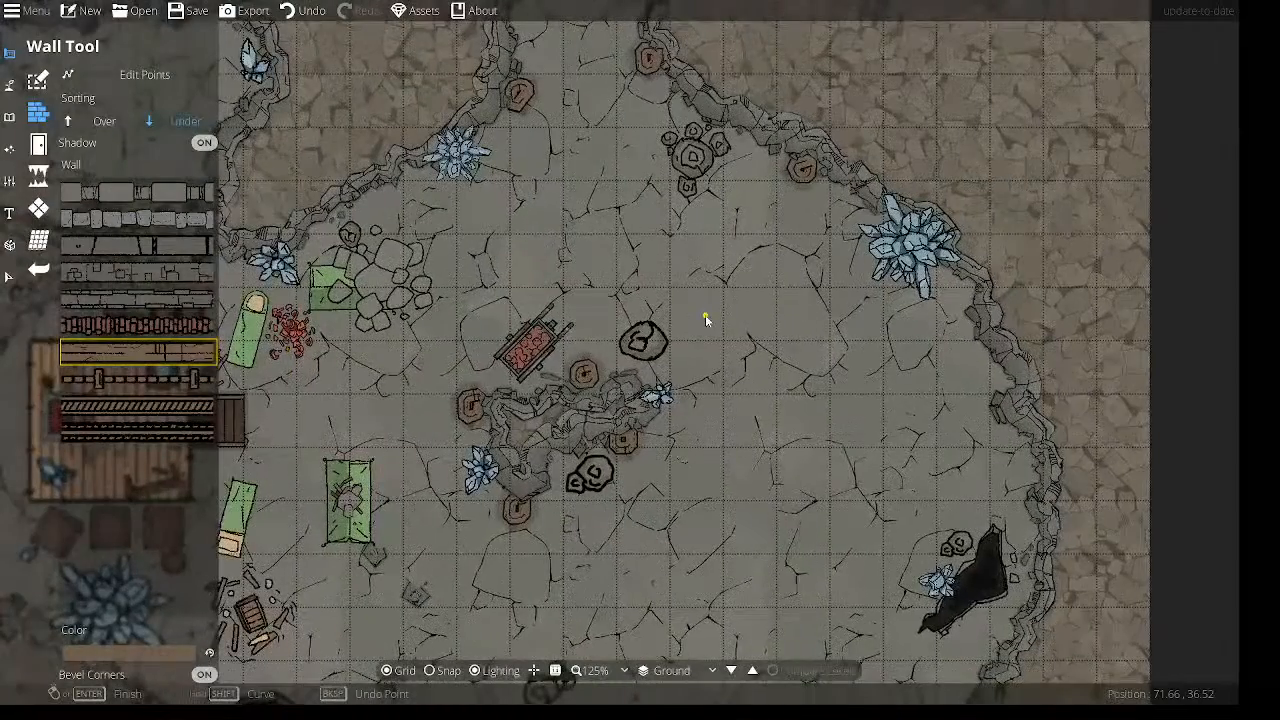
key("ctrl+z")
key("ctrl+z")
key("ctrl+z")
key("ctrl+z")
key("ctrl+z")
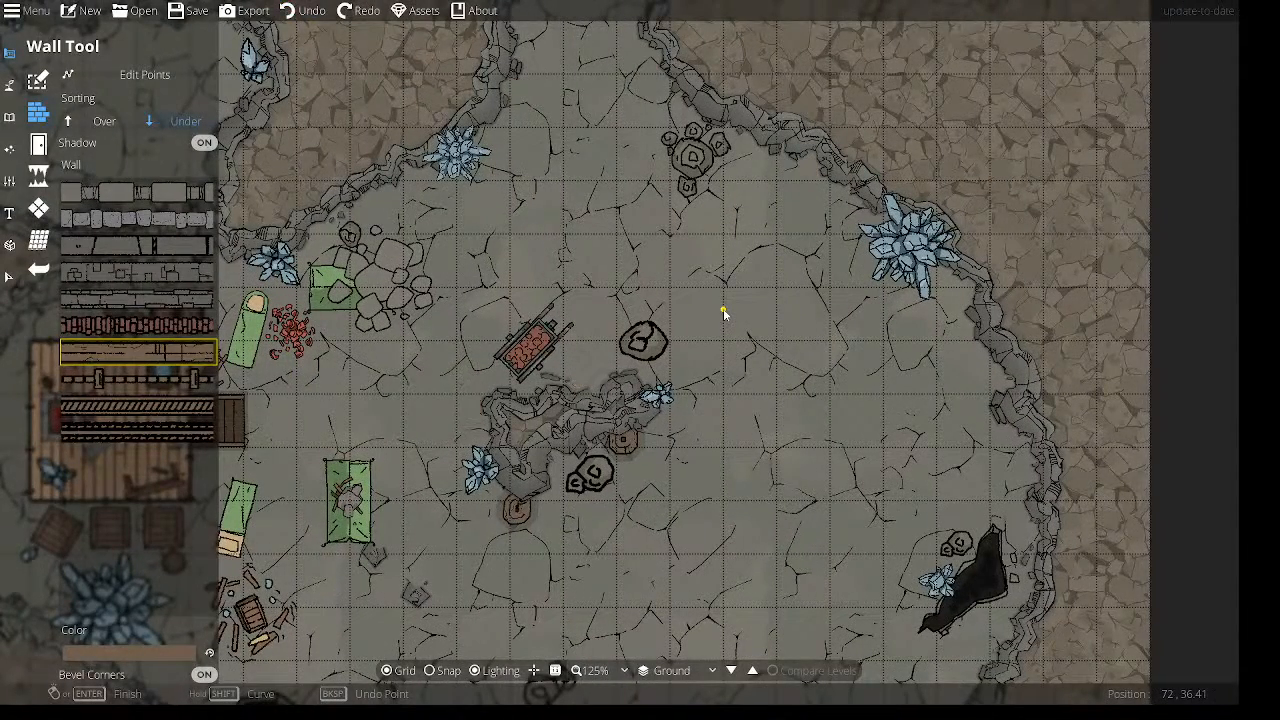
key("ctrl+z")
key("ctrl+z")
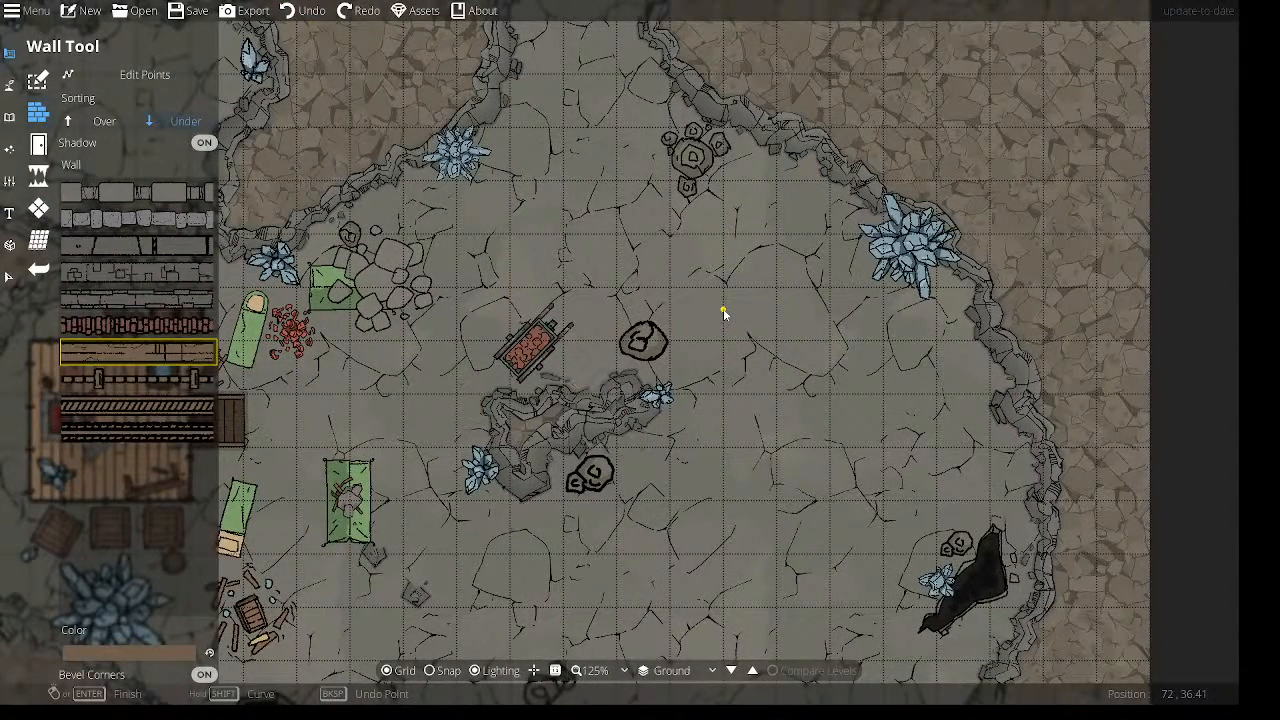
Compare the wooden pillars among the Pillar-tagged objects and choose the square one for placement.
left_click(12, 118)
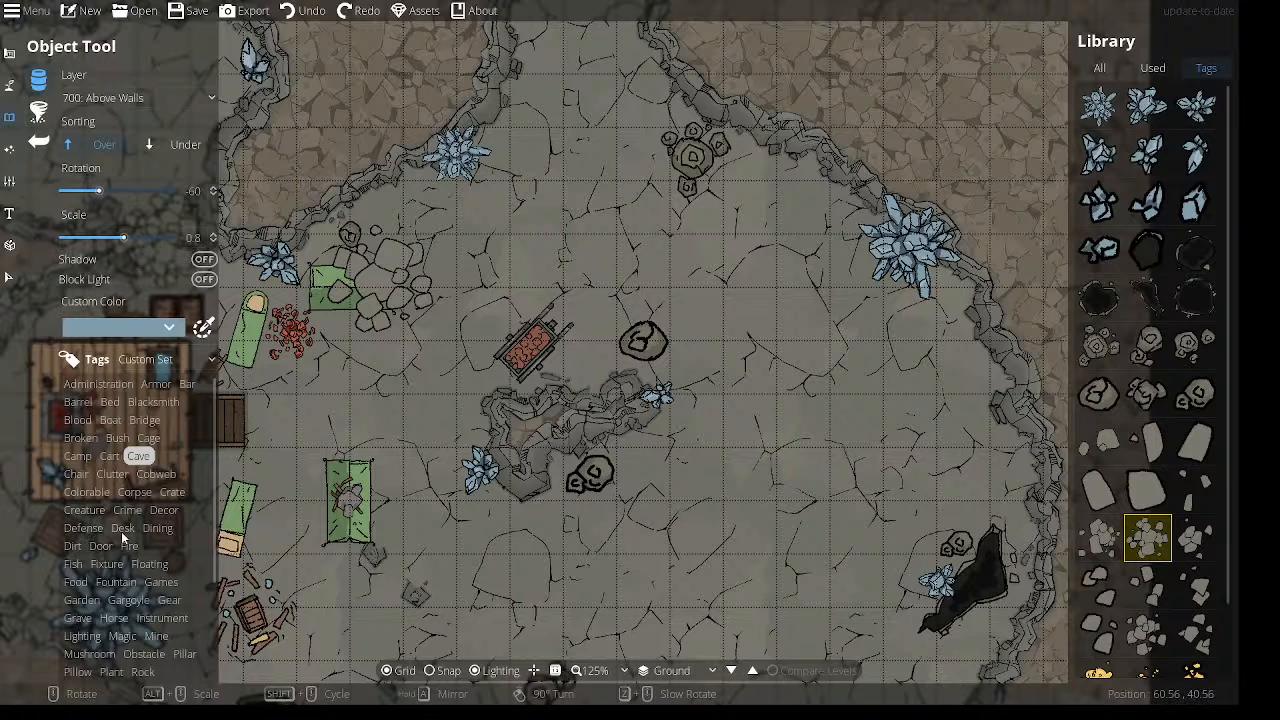
scroll(120, 532, "down", 3)
left_click(199, 540)
scroll(1155, 545, "down", 2)
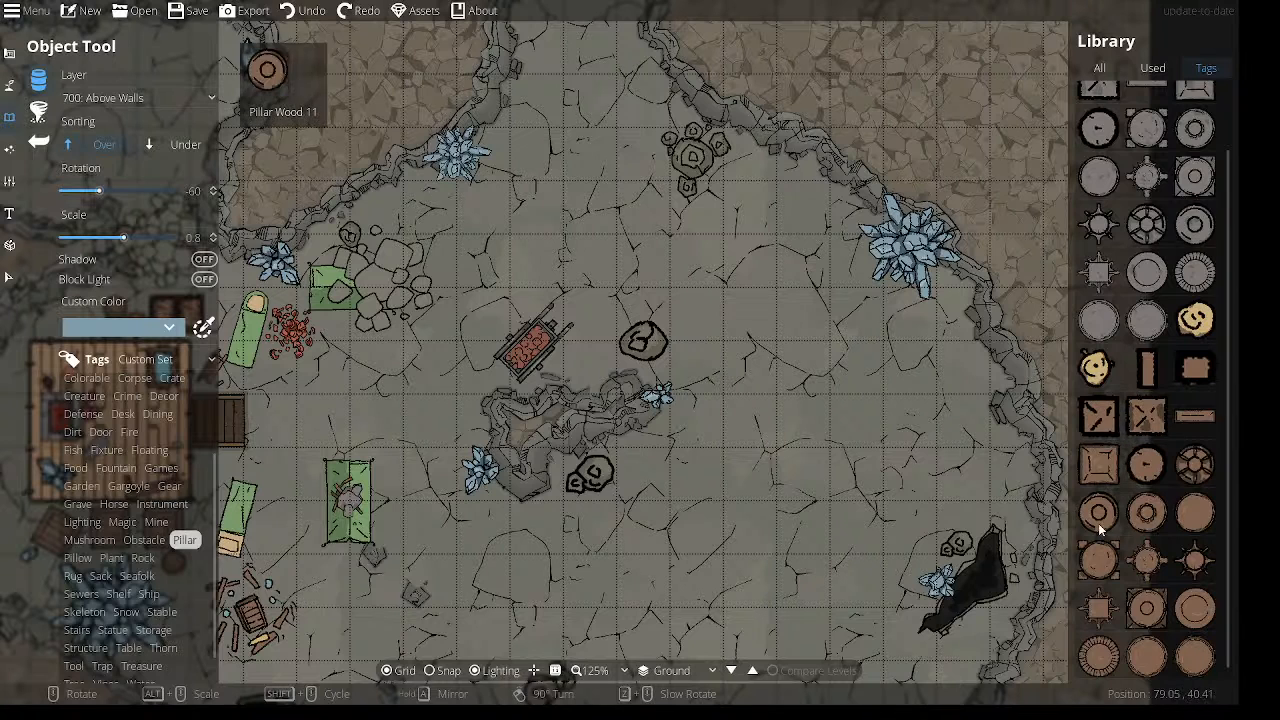
scroll(1200, 572, "down", 1)
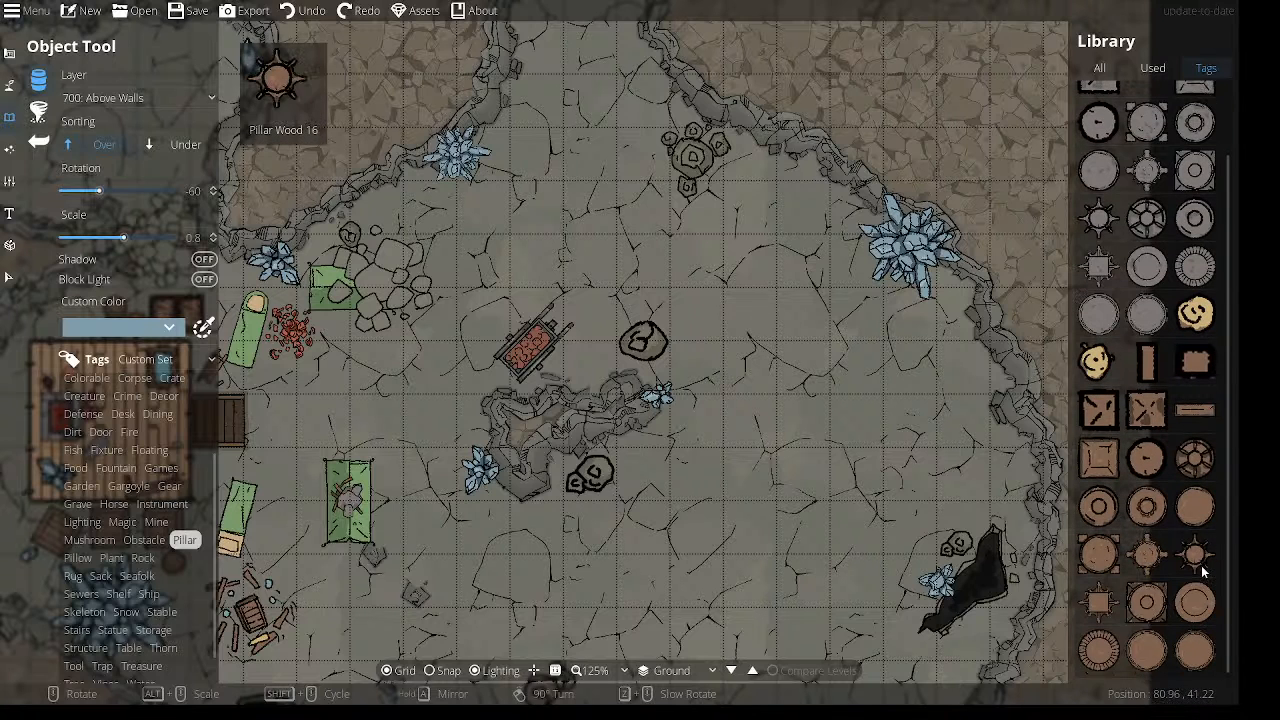
left_click(1100, 651)
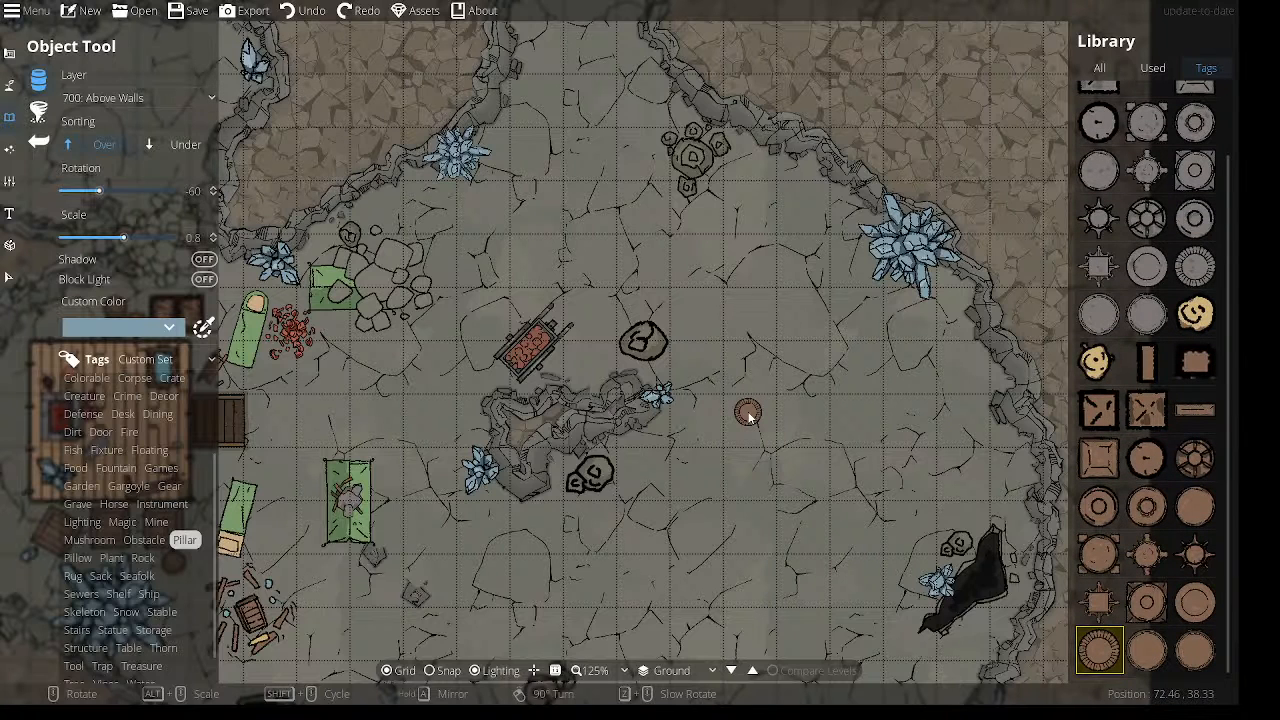
left_click(1196, 651)
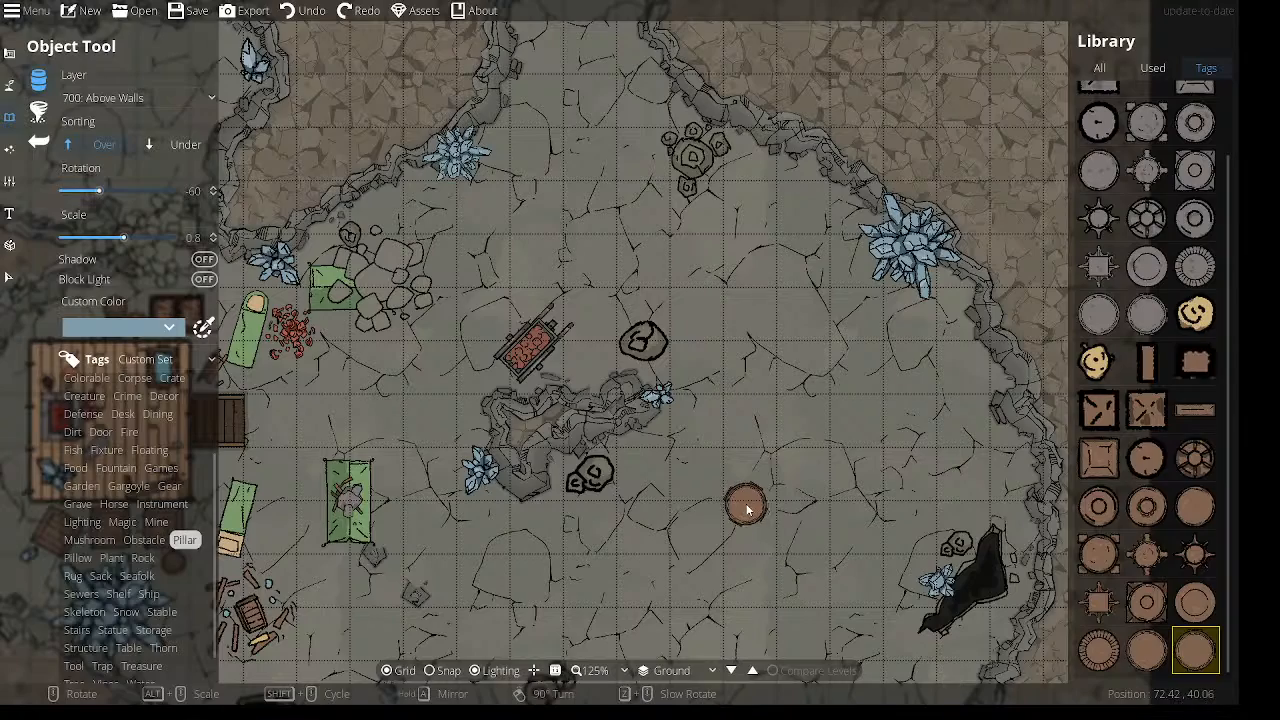
left_click(1096, 454)
Place two square wooden pillars at scale 1.4 on the -100: Below Water layer, angled against opposite walls of the western passage bend.
scroll(710, 368, "down", 8)
left_click_drag(592, 209, 898, 457)
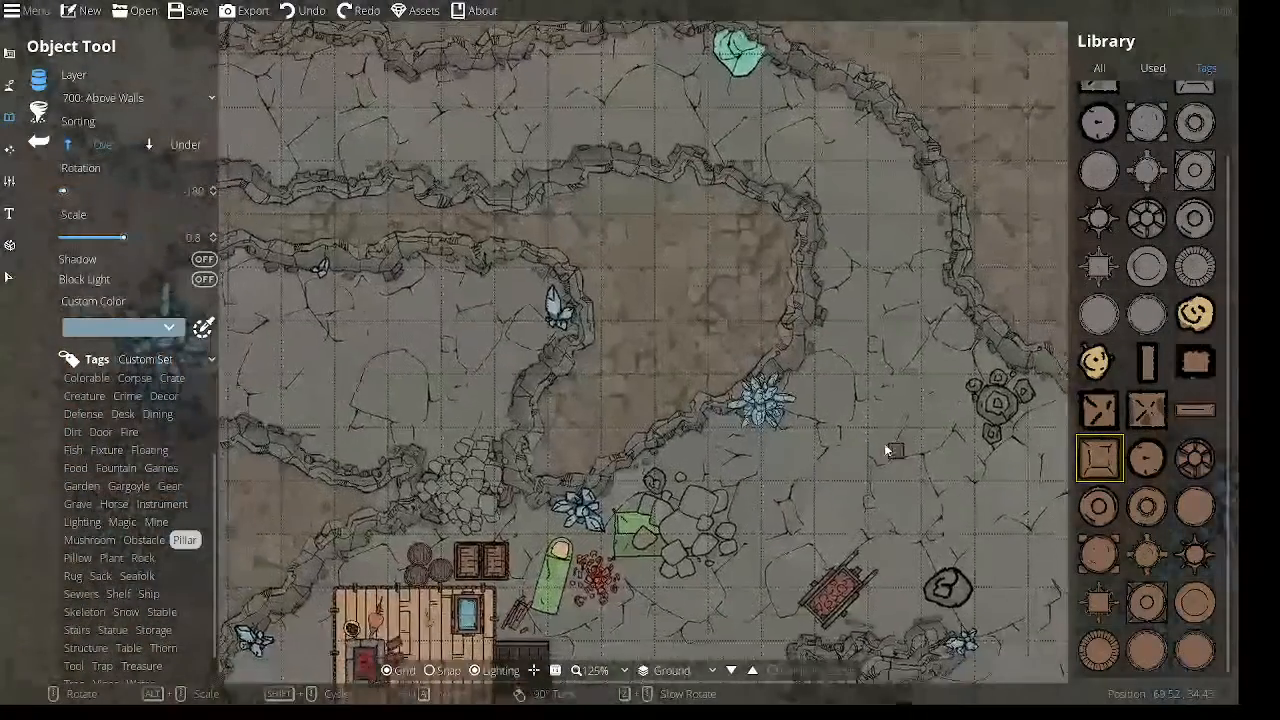
left_click_drag(394, 166, 820, 361)
scroll(537, 309, "down", 1)
scroll(537, 309, "up", 5)
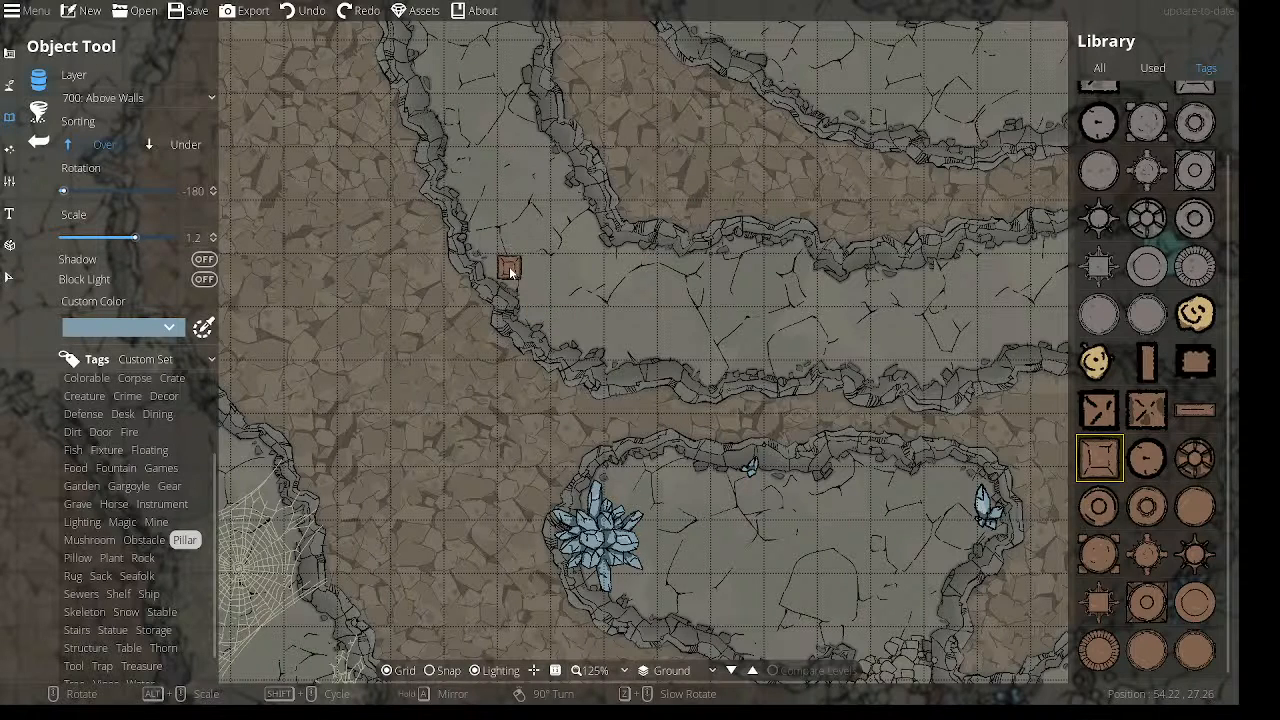
scroll(509, 264, "up", 2)
left_click(151, 98)
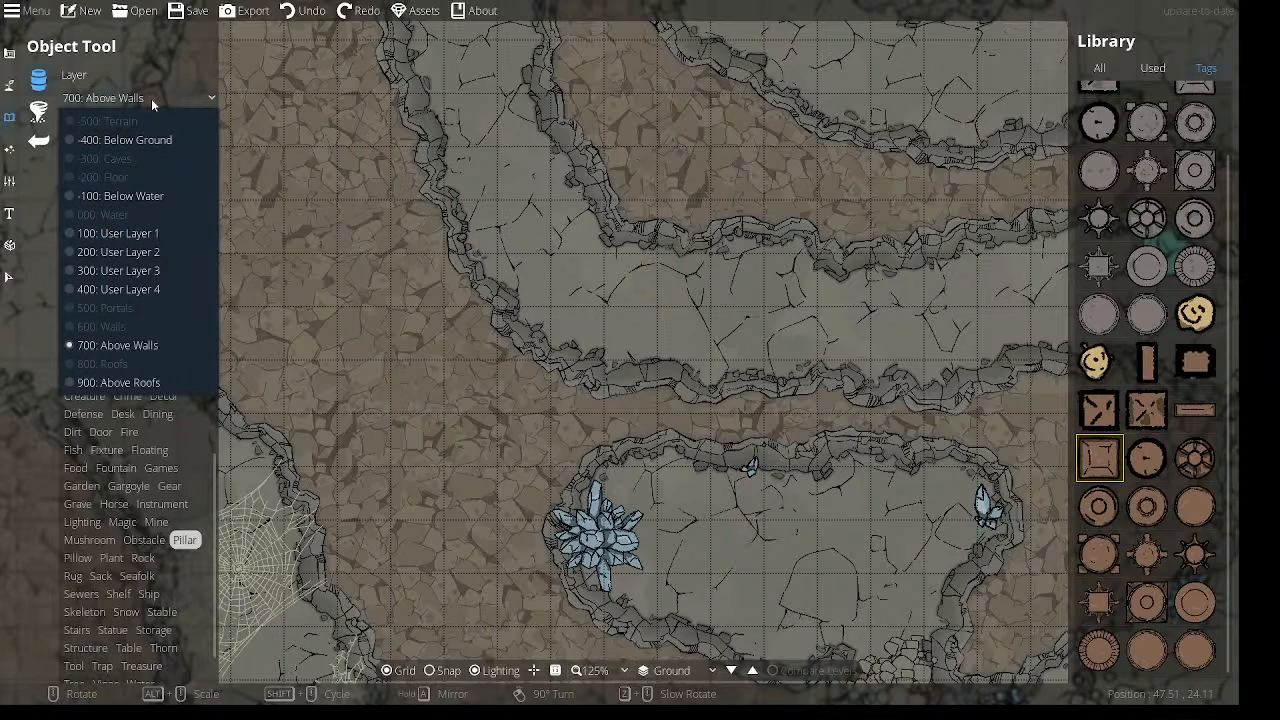
left_click(141, 196)
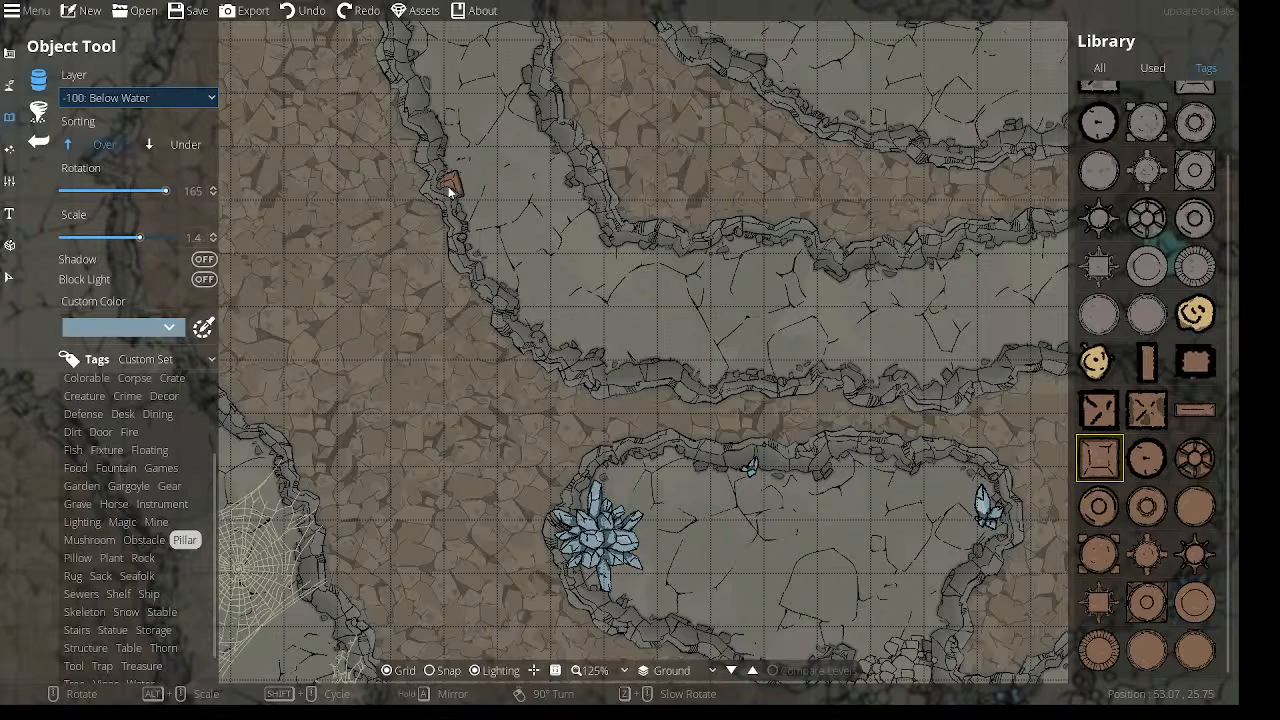
left_click(449, 191)
scroll(620, 305, "down", 1)
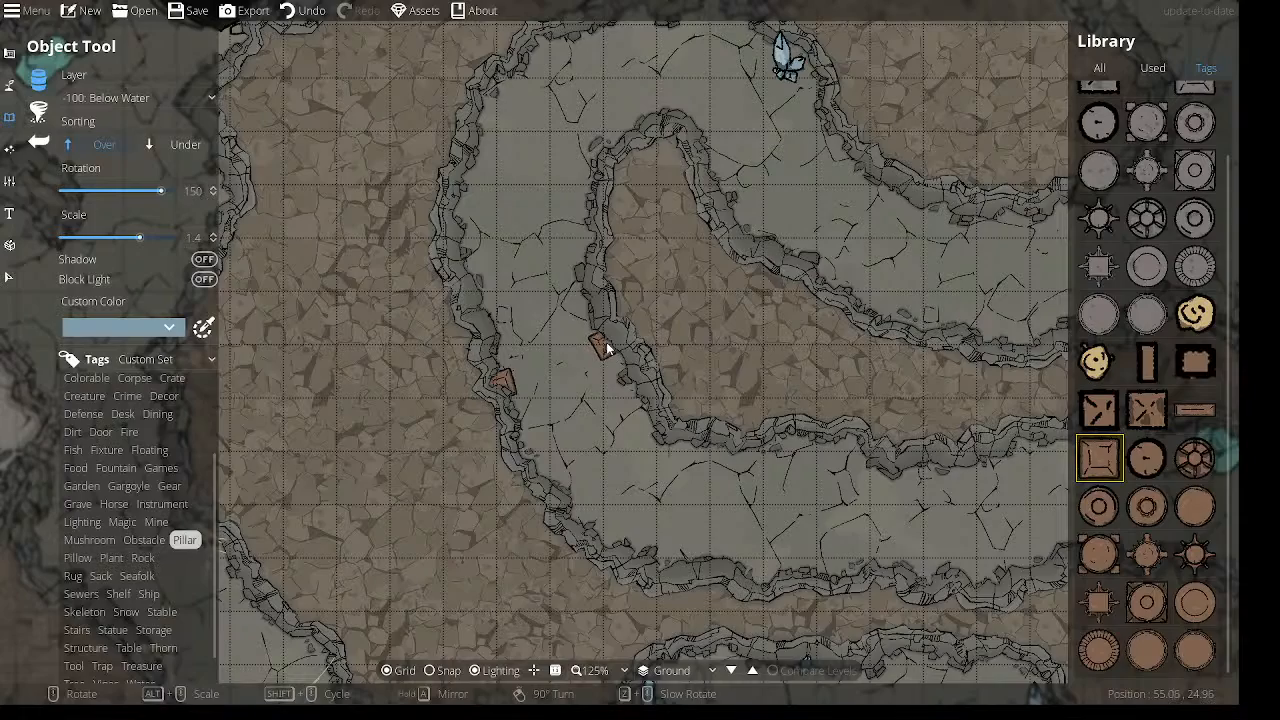
left_click(605, 343)
Add a second facing pair of square wooden pillars farther north in the western passage, rotated to -180.
left_click_drag(540, 176, 553, 350)
scroll(520, 378, "down", 2)
scroll(508, 384, "up", 5)
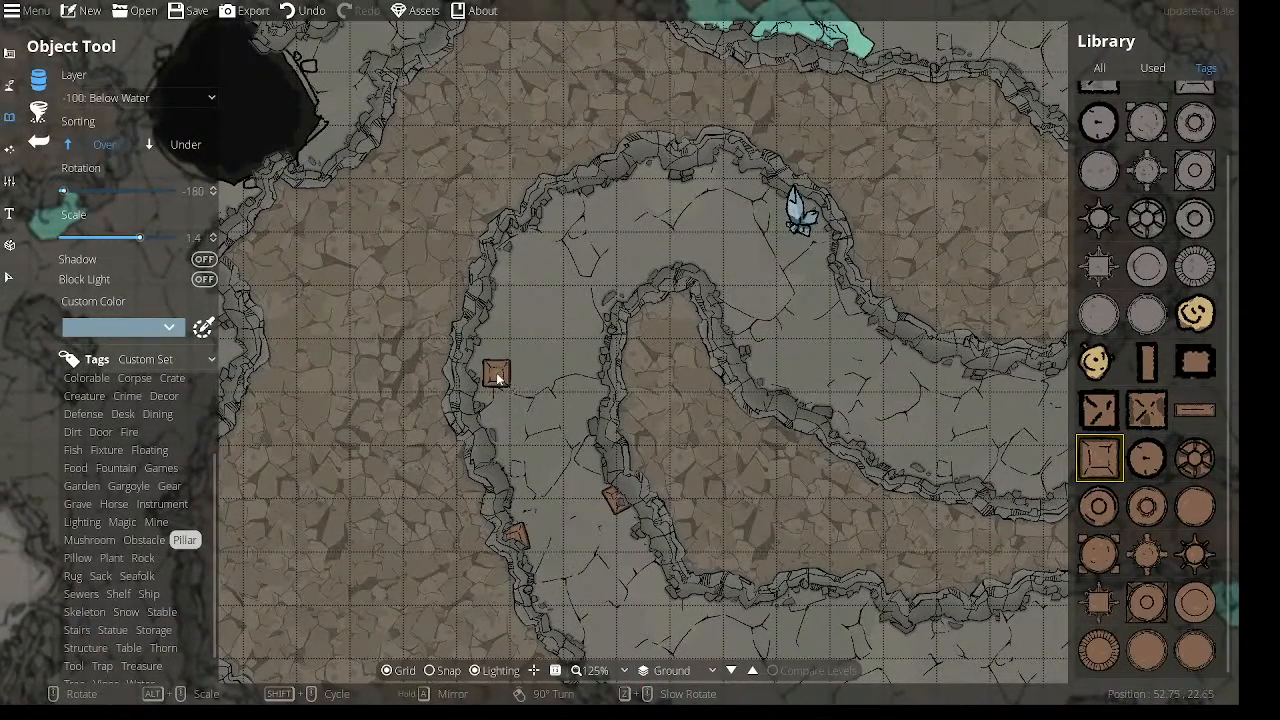
scroll(484, 373, "down", 1)
left_click(476, 373)
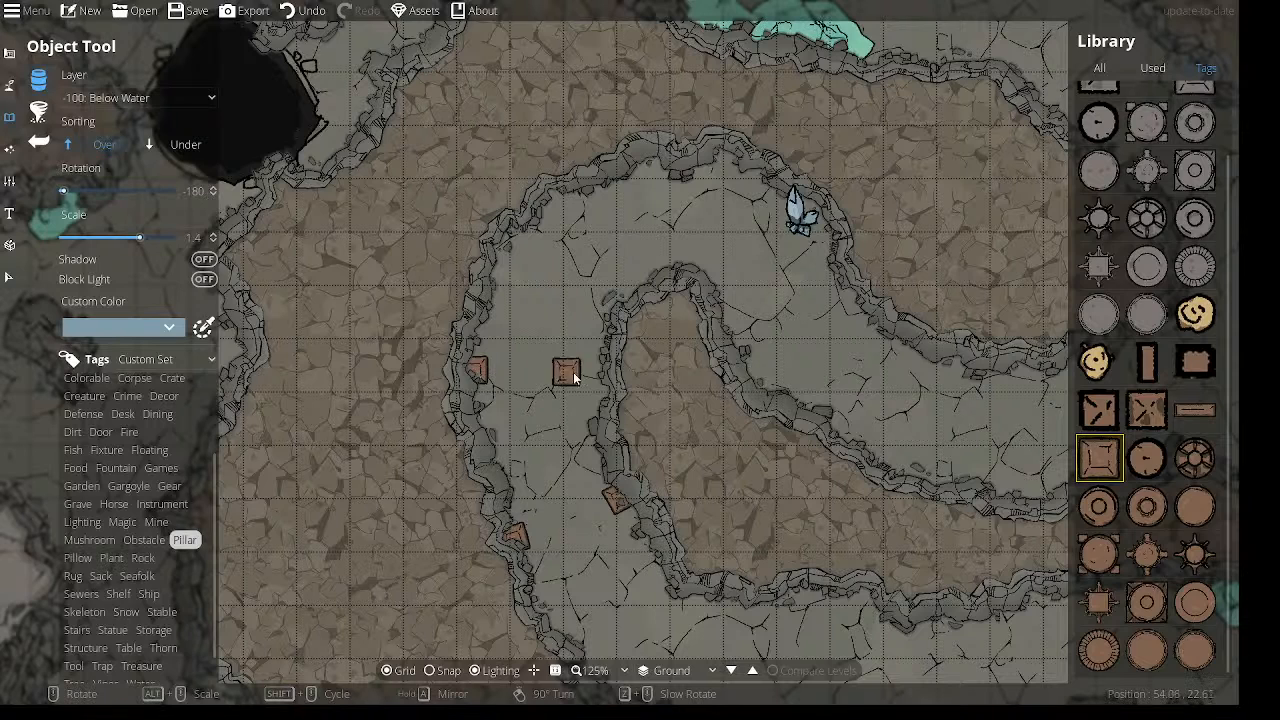
left_click(594, 372)
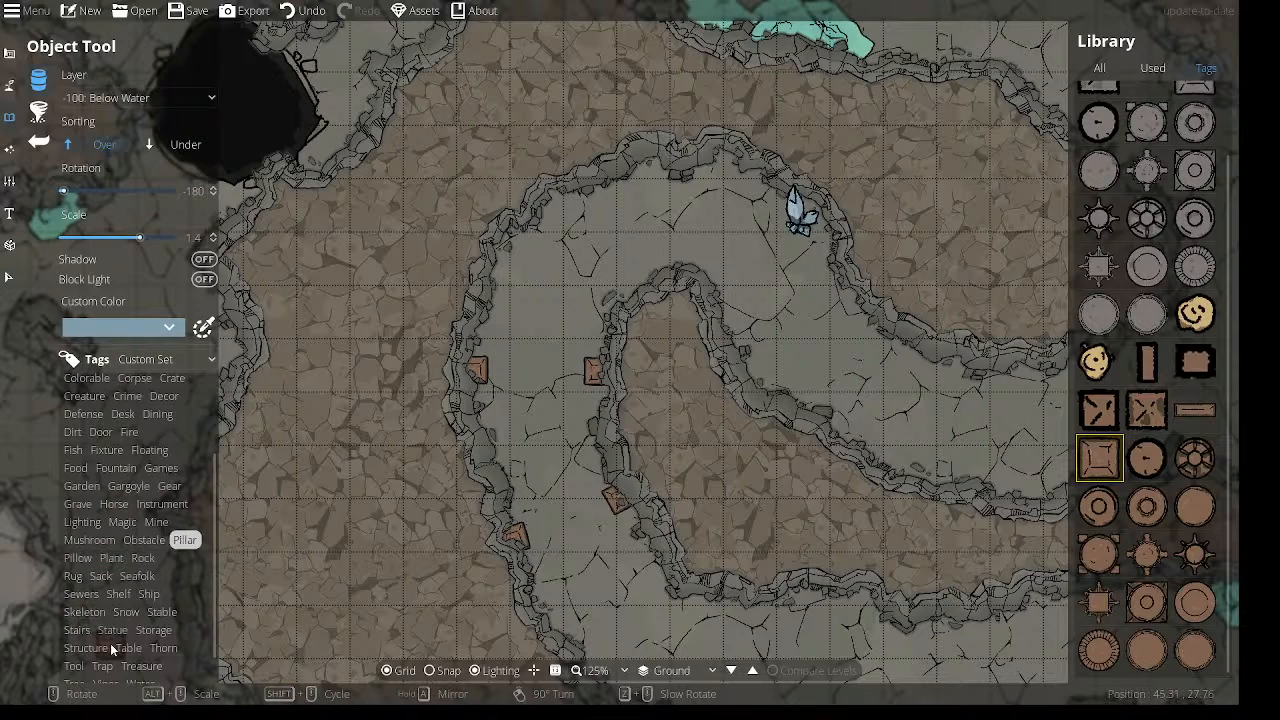
Choose the unlit wall torch from the Lighting-tagged objects and set its rotation to -90 and its scale to 1.
scroll(120, 650, "down", 1)
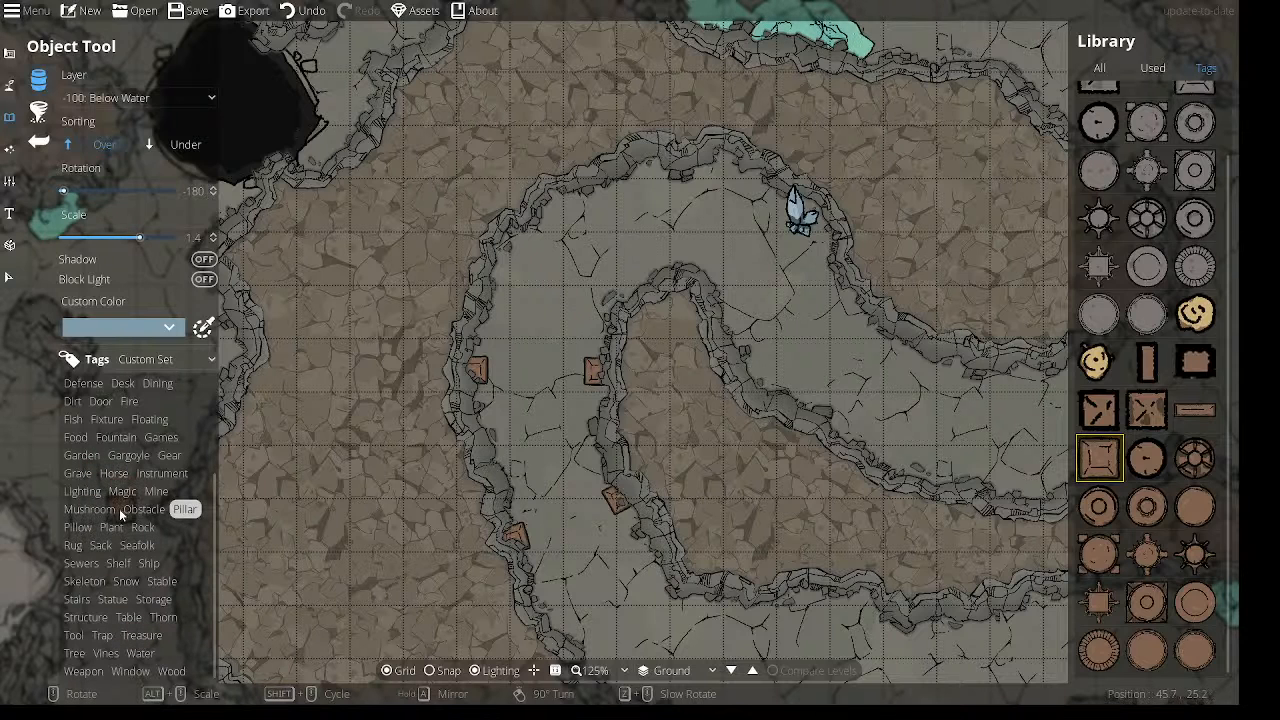
left_click(92, 491)
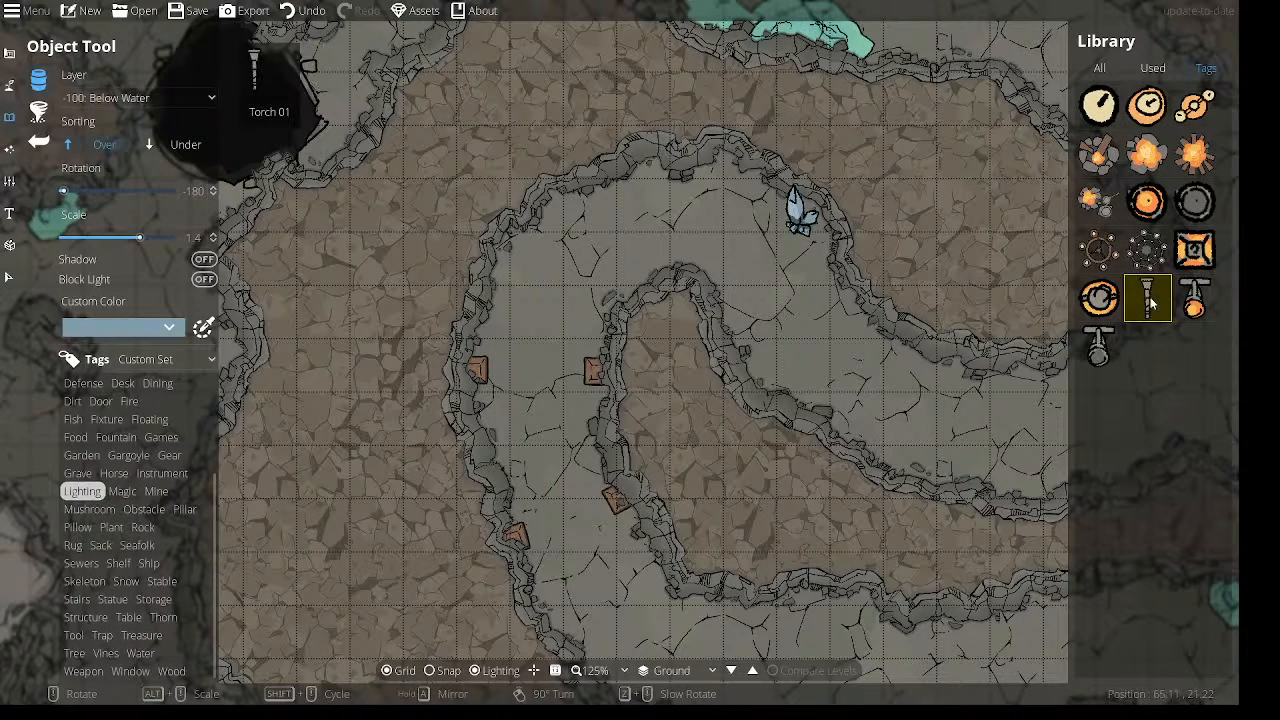
left_click(1099, 345)
scroll(500, 372, "down", 5)
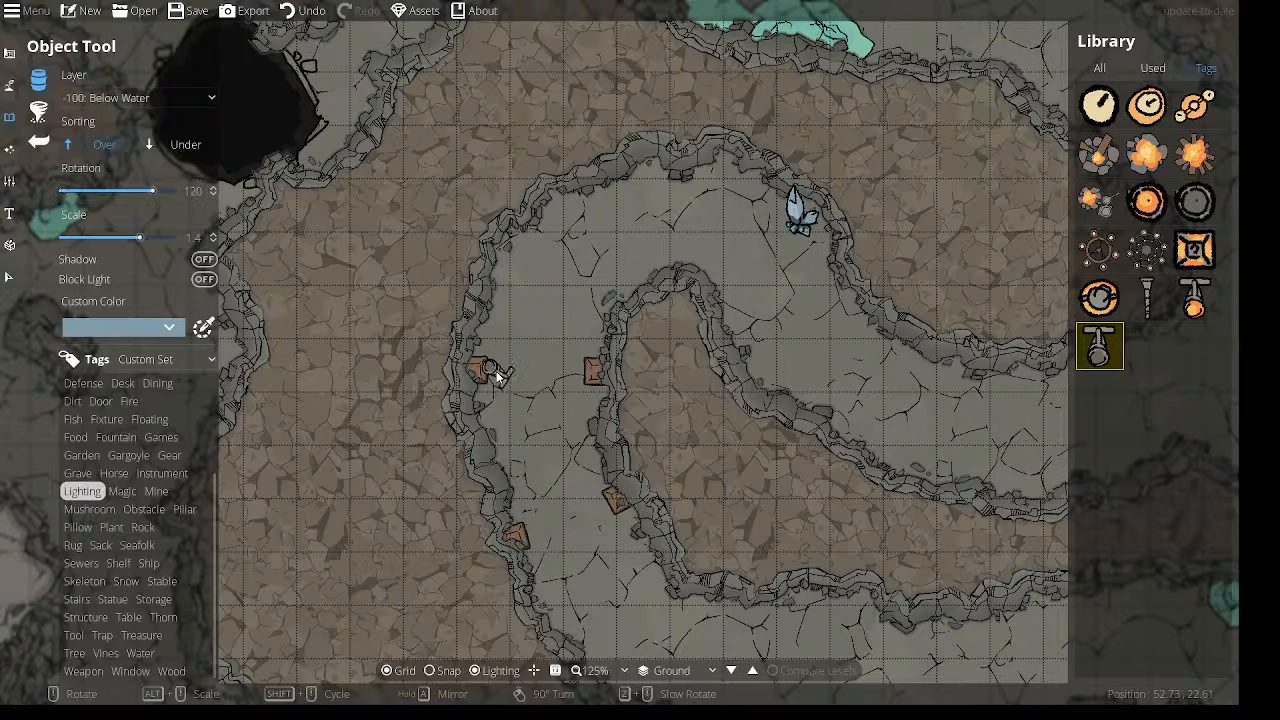
scroll(506, 373, "down", 3)
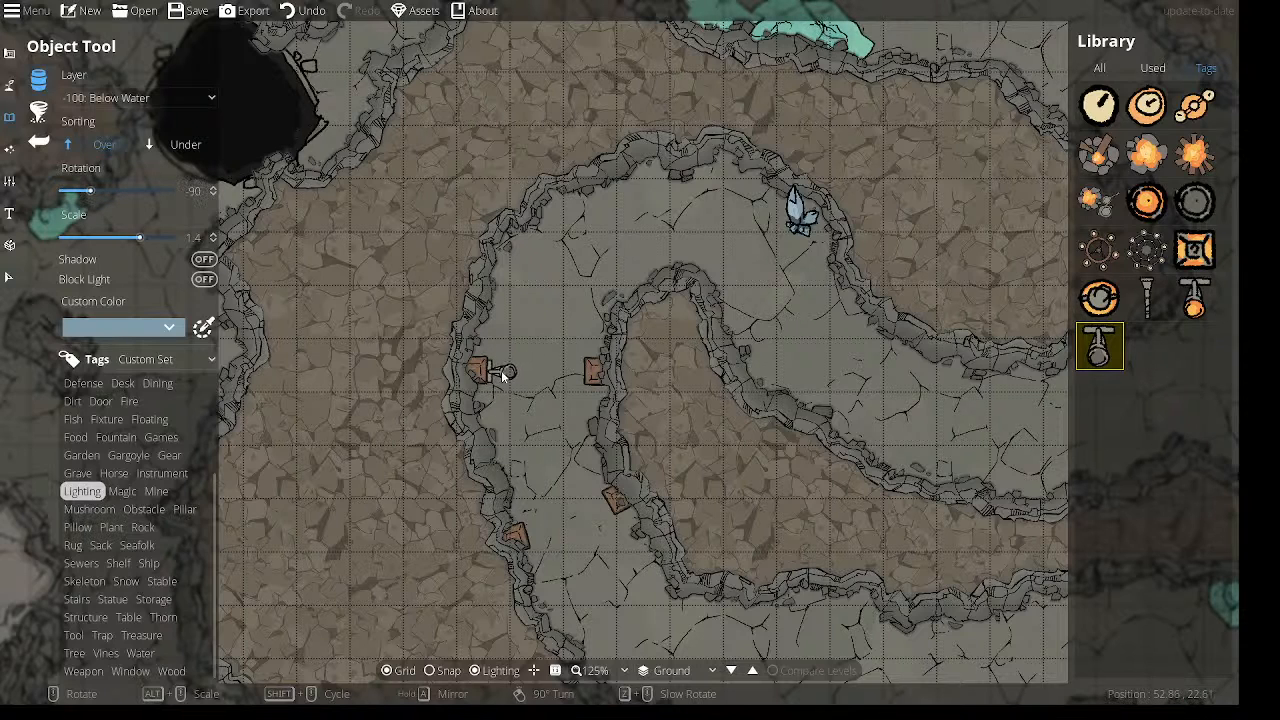
scroll(503, 373, "down", 4, "alt")
Mount the unlit torch on the northwestern pillar, using the -100: Below Water layer with sorting set to Under.
left_click(168, 96)
left_click(143, 233)
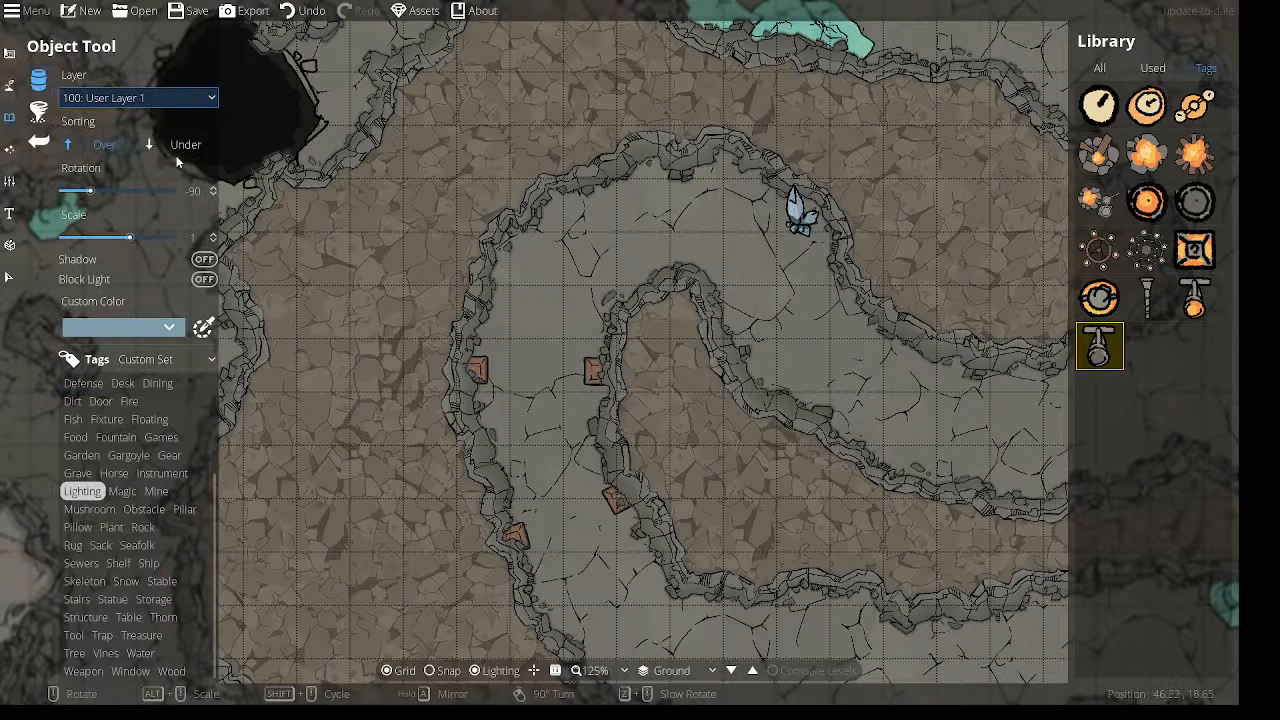
left_click(153, 100)
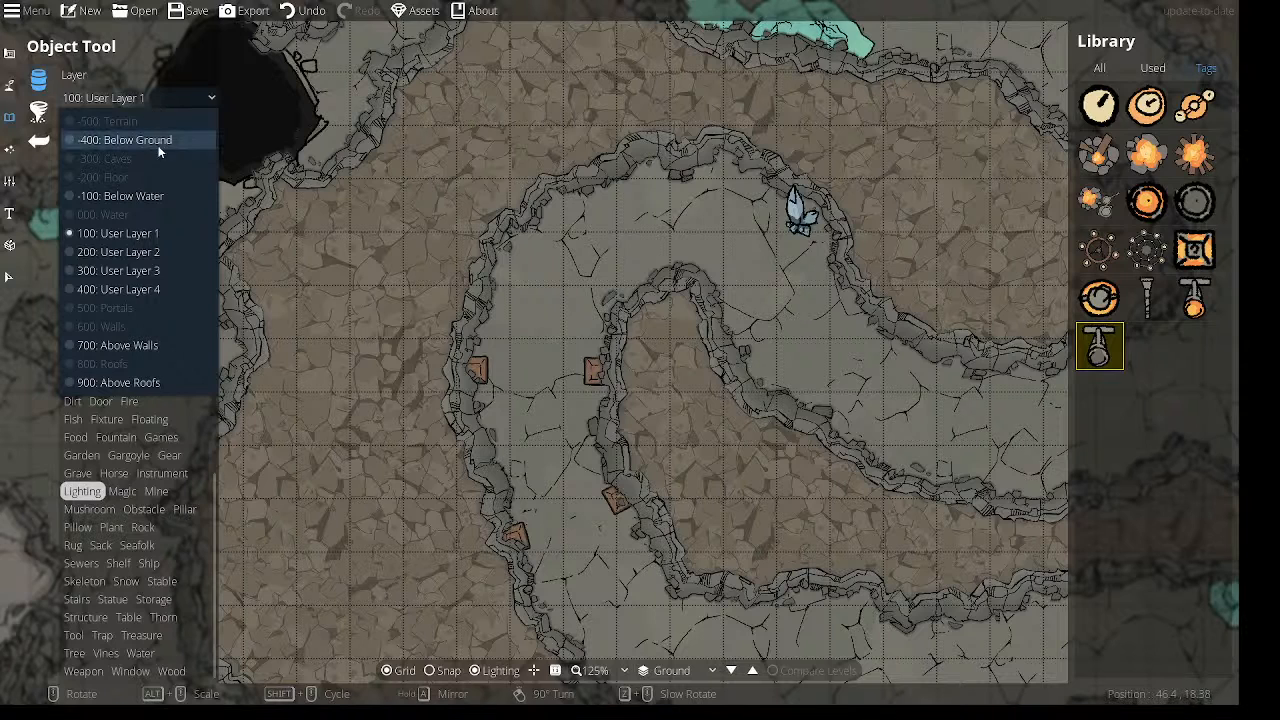
left_click(150, 139)
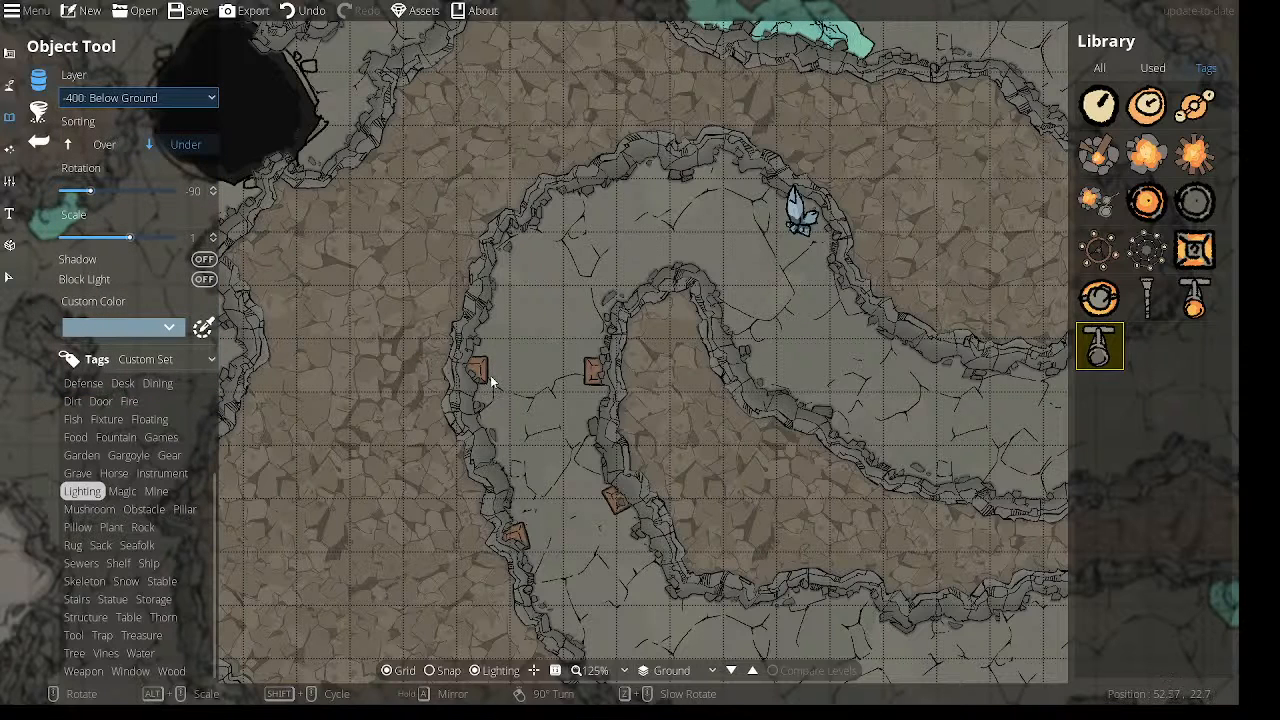
left_click(105, 146)
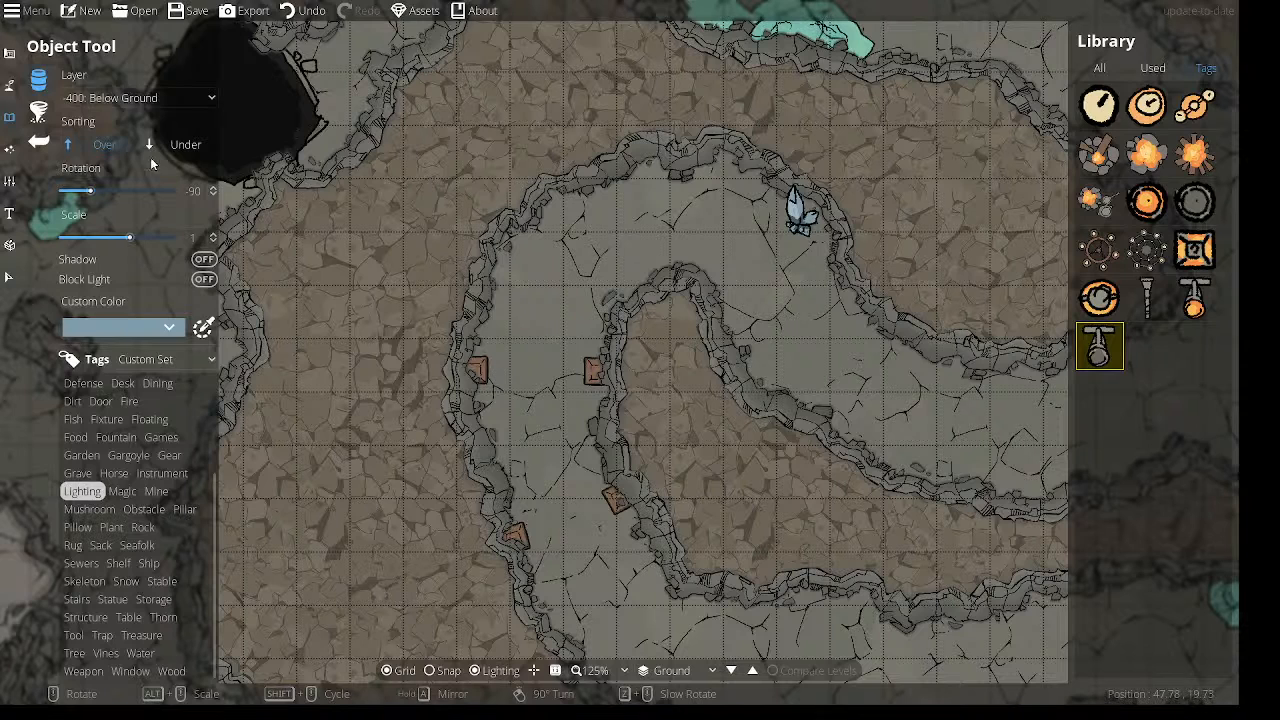
left_click(154, 98)
left_click(110, 196)
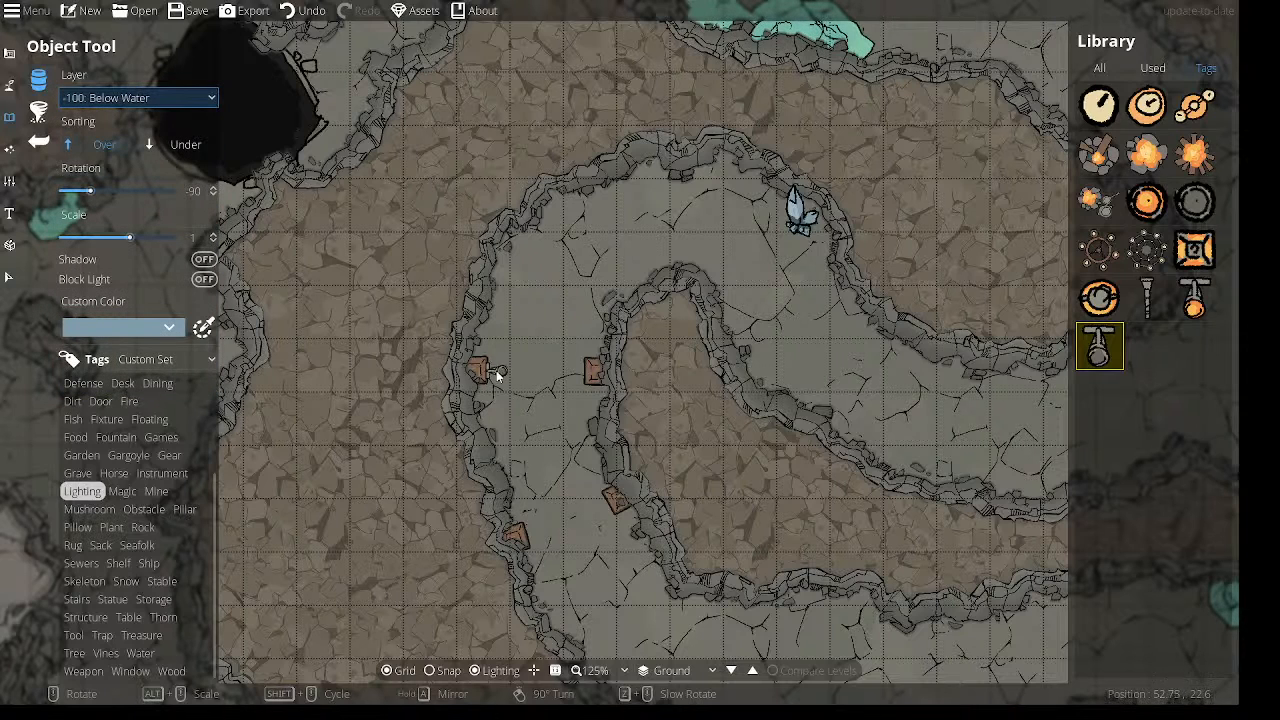
left_click(189, 146)
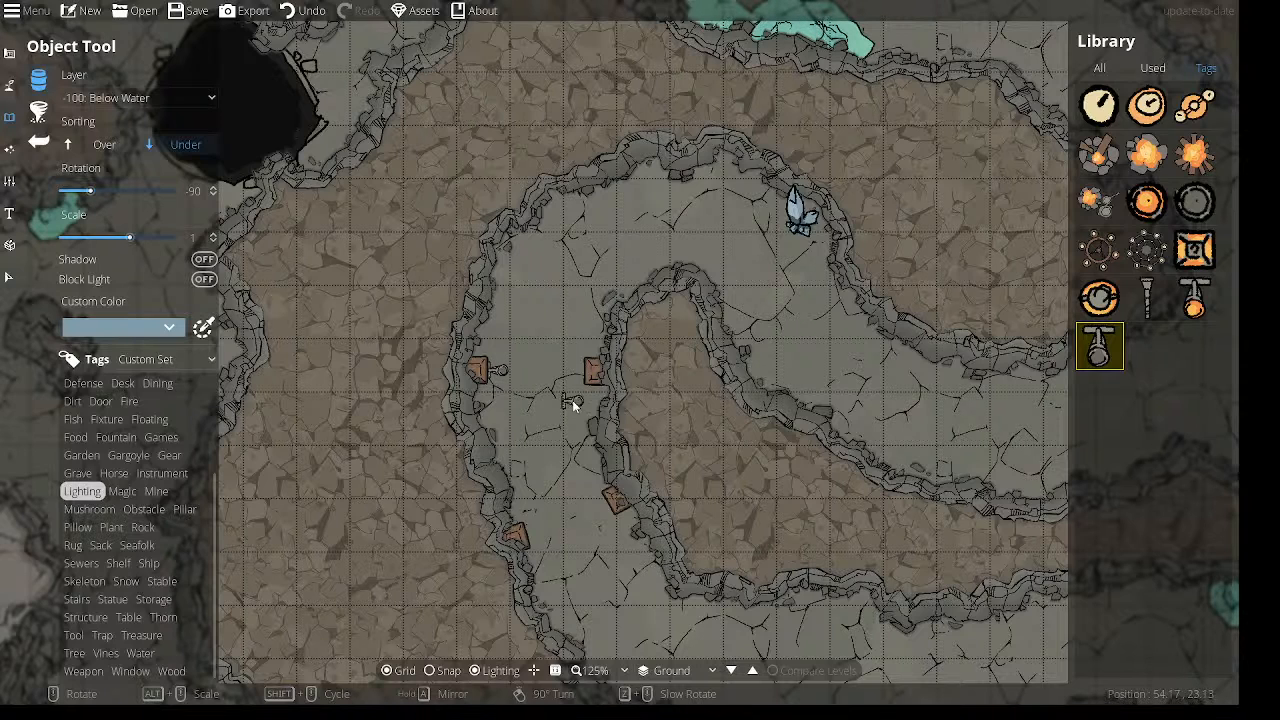
Mount another unlit torch, rotated to 60, on the southeastern pillar of the passage and try out the lit wall torch.
scroll(588, 498, "up", 8)
scroll(598, 508, "up", 2)
left_click(602, 514)
left_click_drag(676, 486, 701, 435)
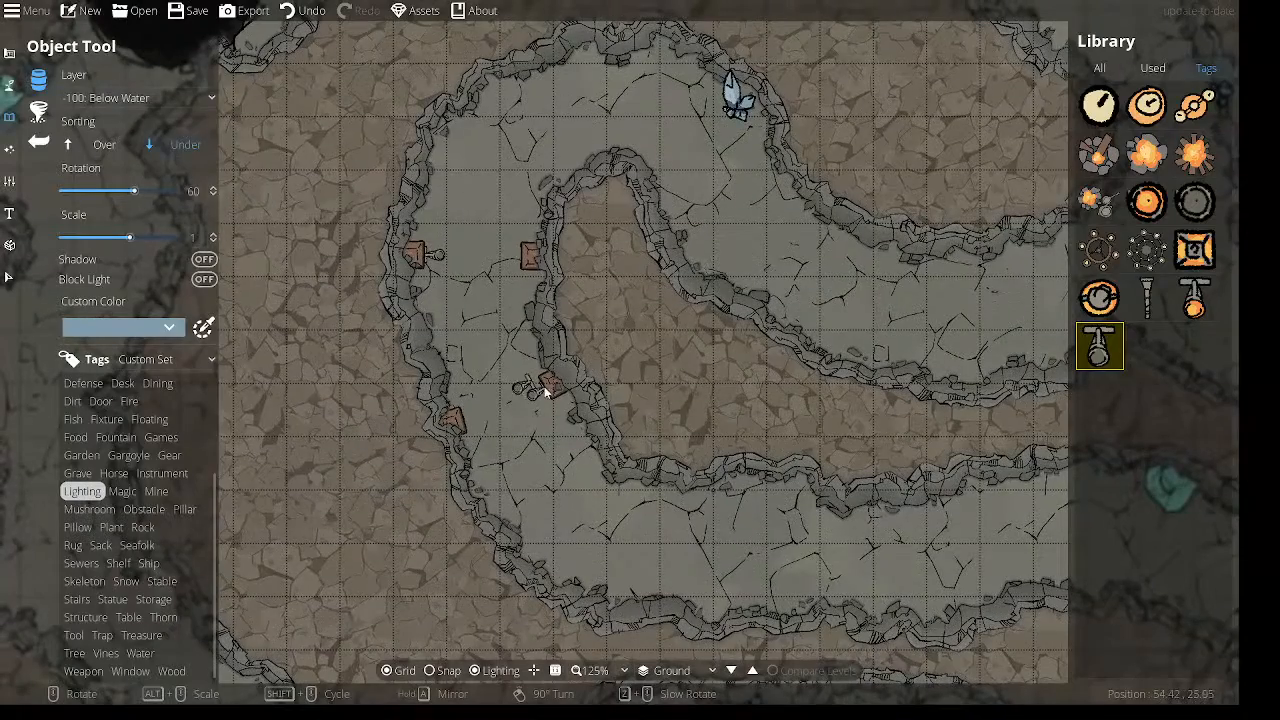
left_click_drag(610, 183, 555, 367)
left_click(1178, 308)
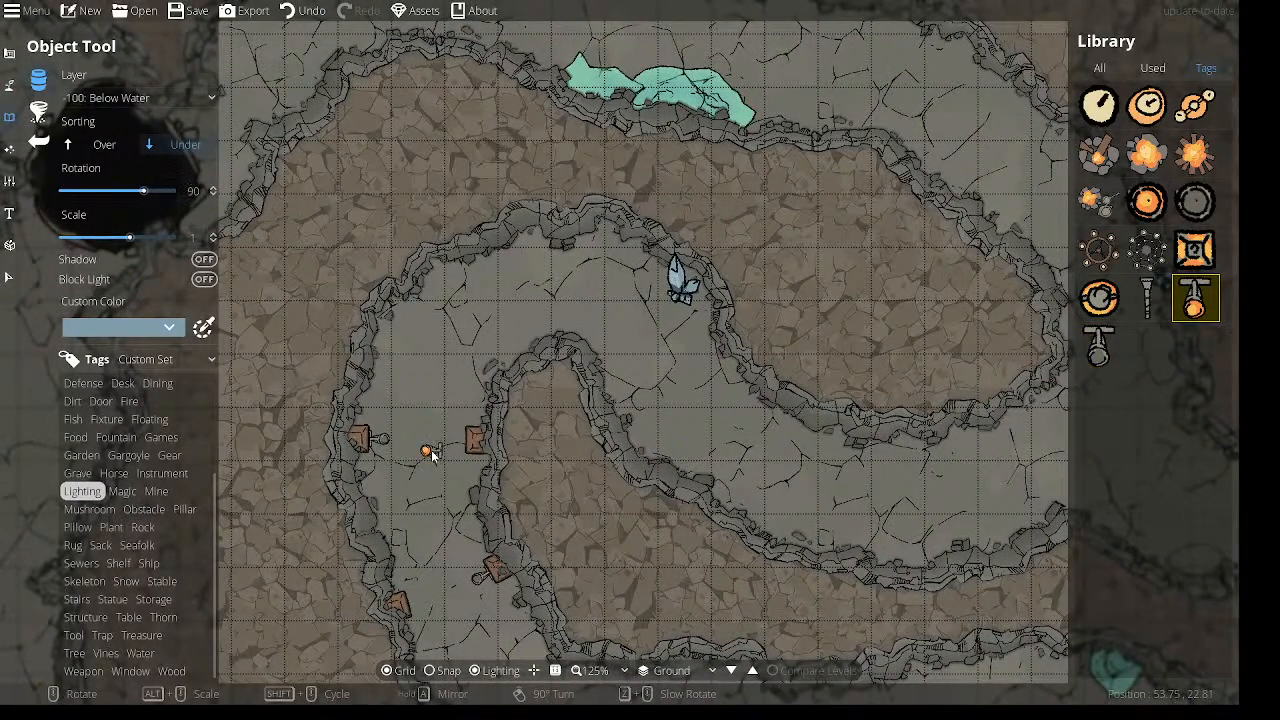
left_click_drag(525, 467, 529, 259)
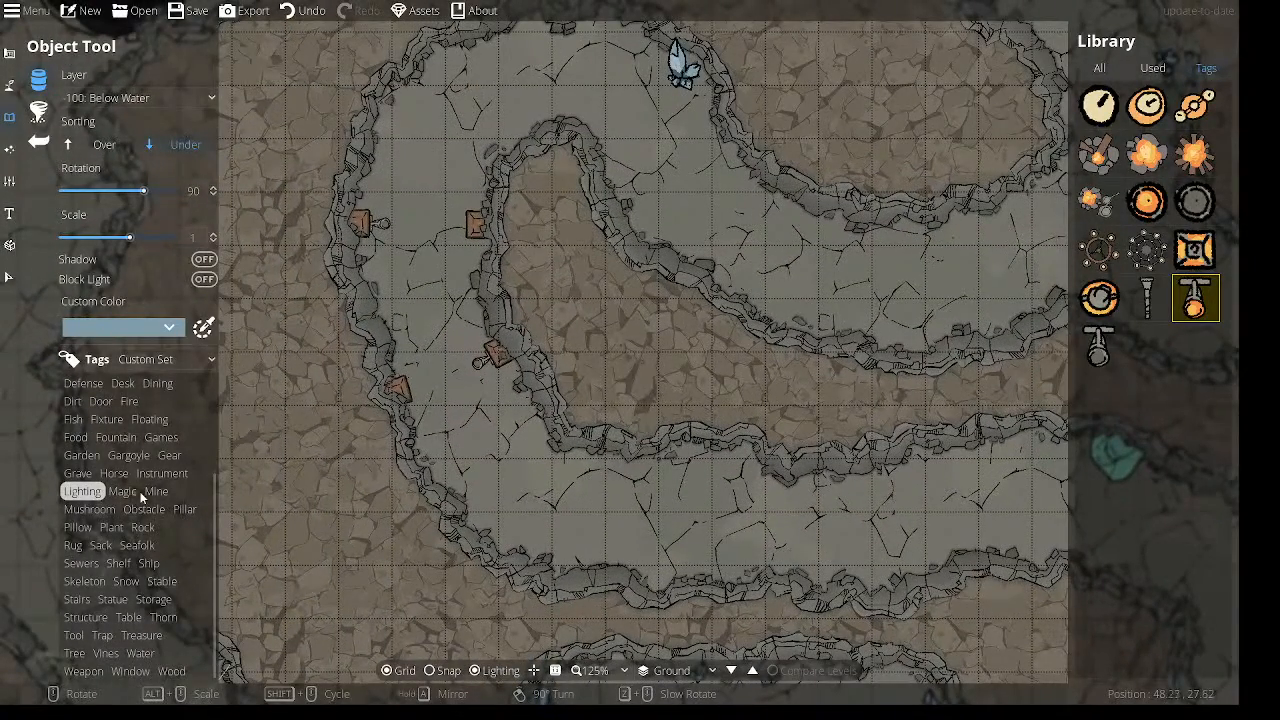
Place an open empty treasure chest, rotated to -15, near the northern wall of the cave behind the rubble-filled passage.
left_click(141, 635)
left_click_drag(820, 545, 606, 409)
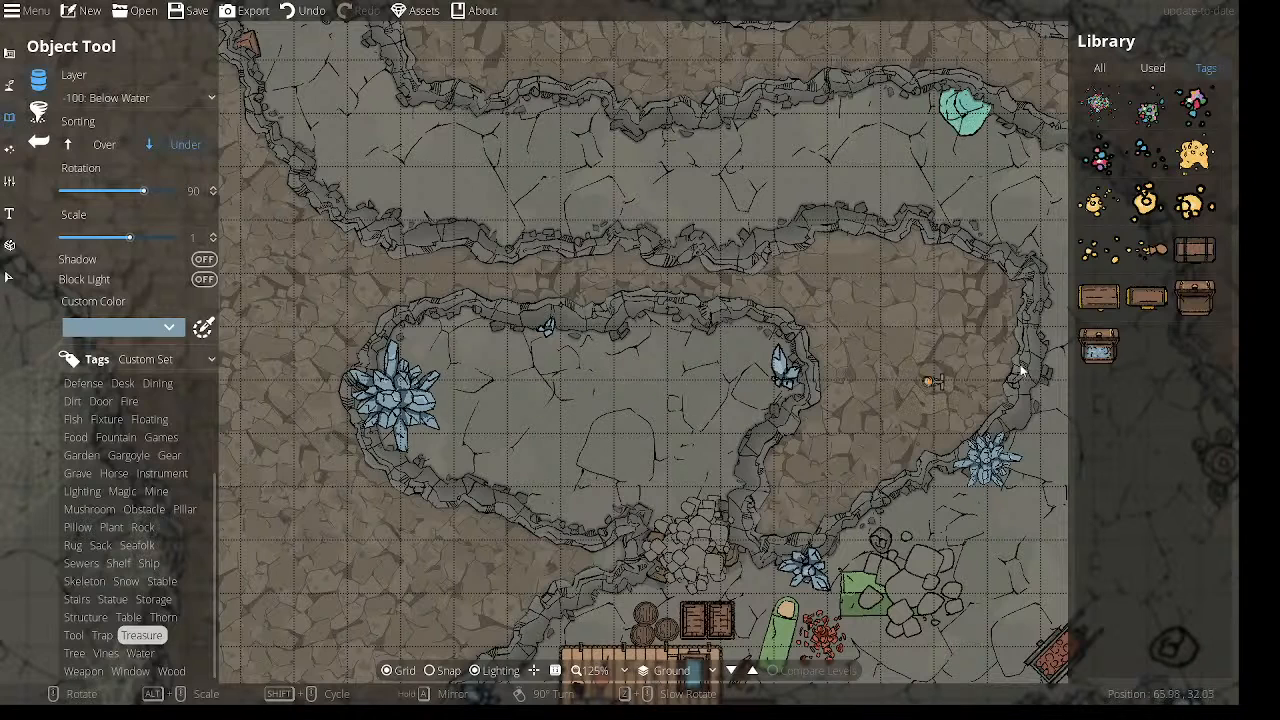
left_click(1196, 297)
scroll(565, 395, "down", 7)
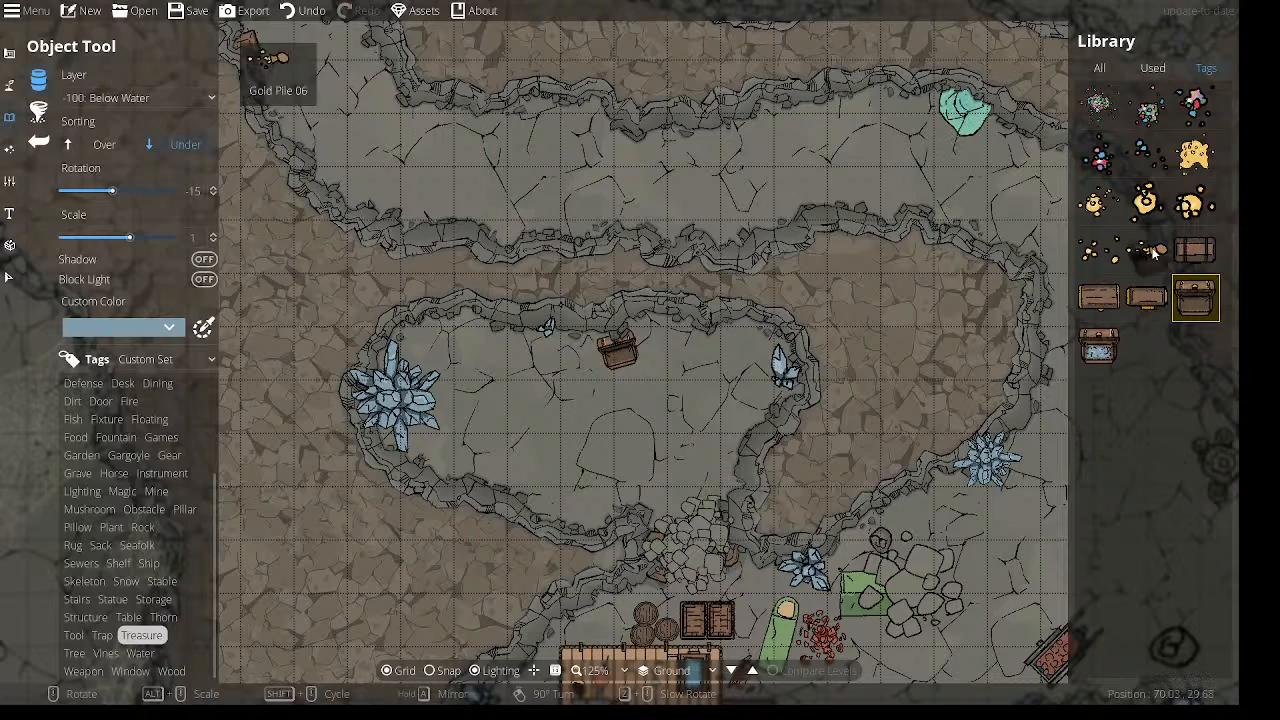
Fill the open chest with a small gold pile and a gem pile, with sorting set to Over.
left_click(1196, 153)
left_click(104, 144)
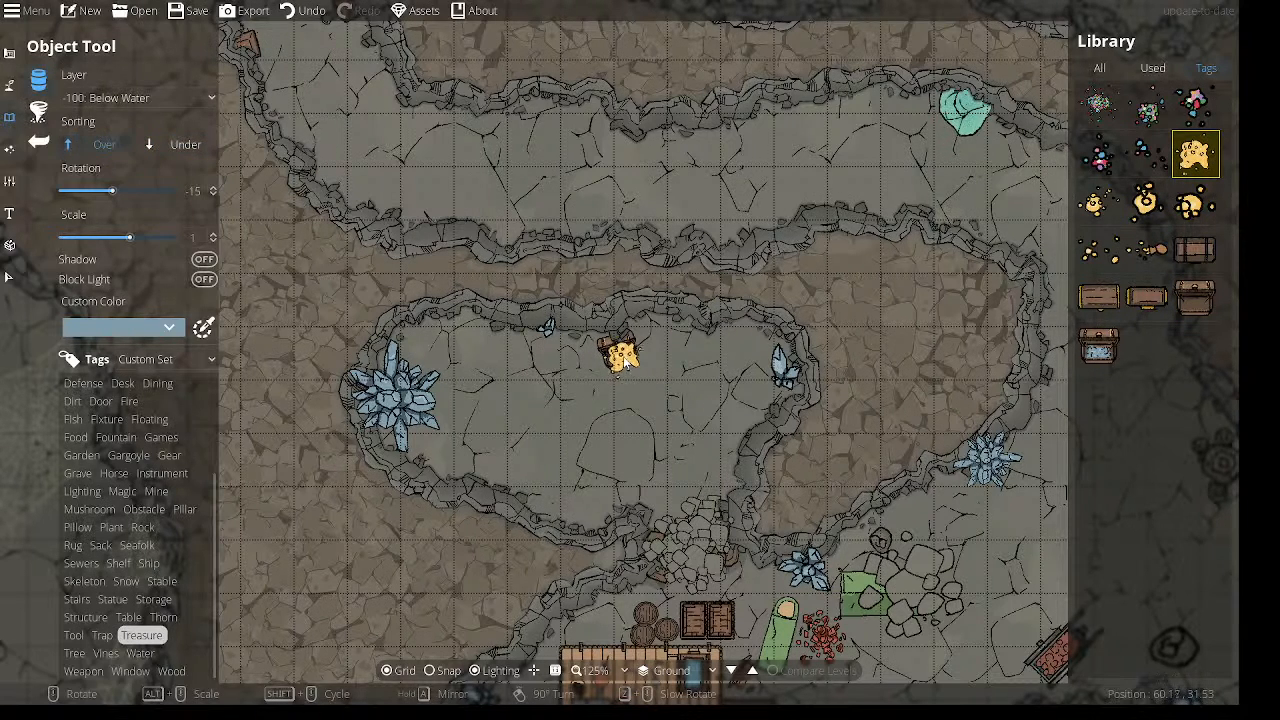
left_click(1147, 202)
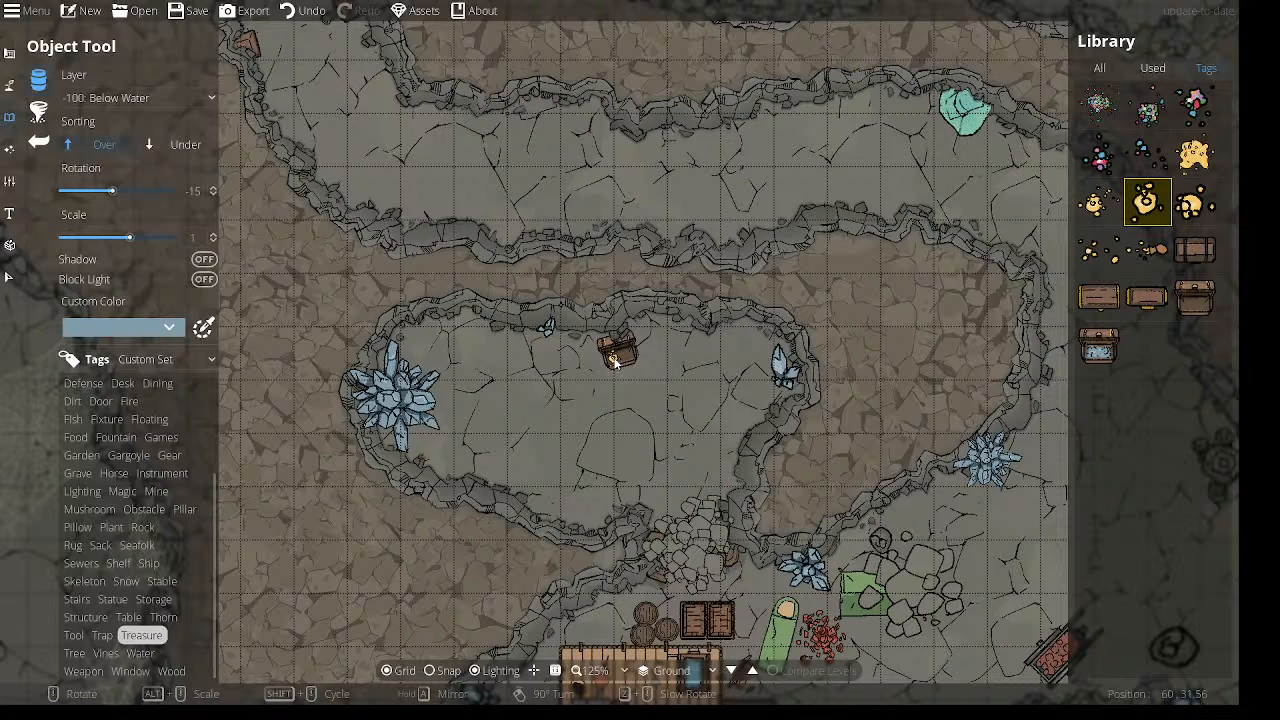
left_click(1151, 143)
left_click(1147, 108)
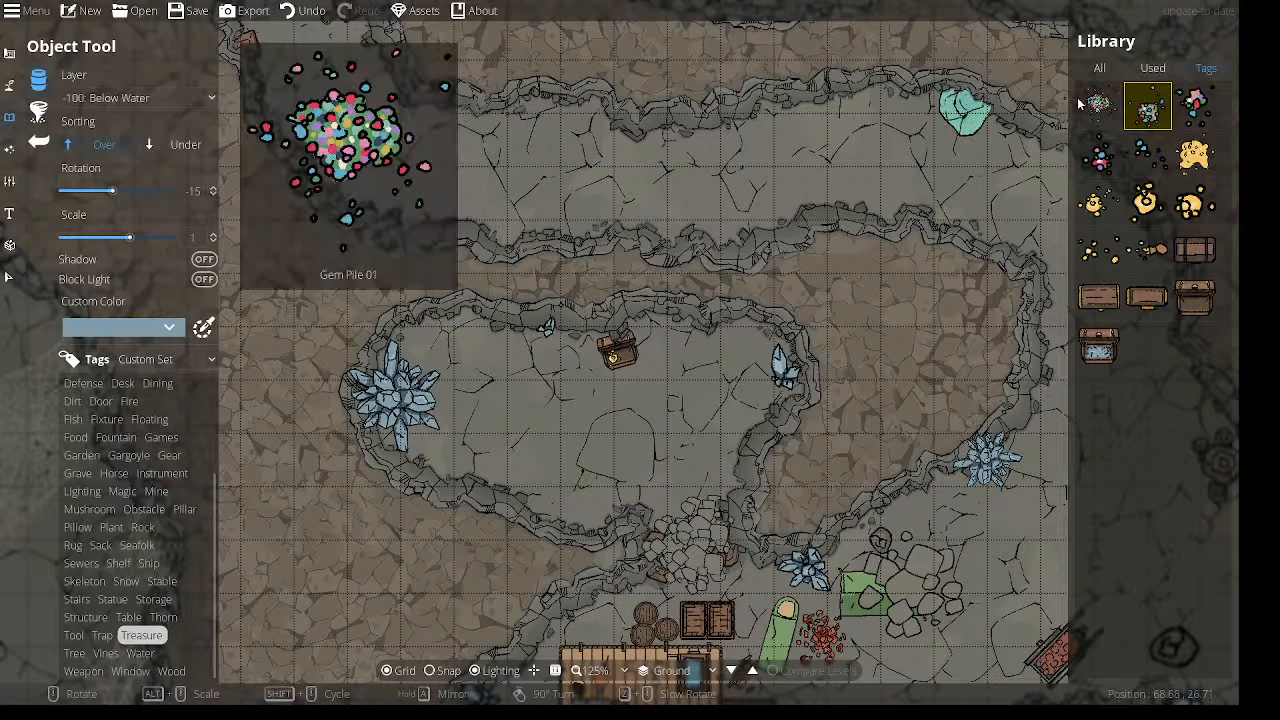
left_click(1193, 102)
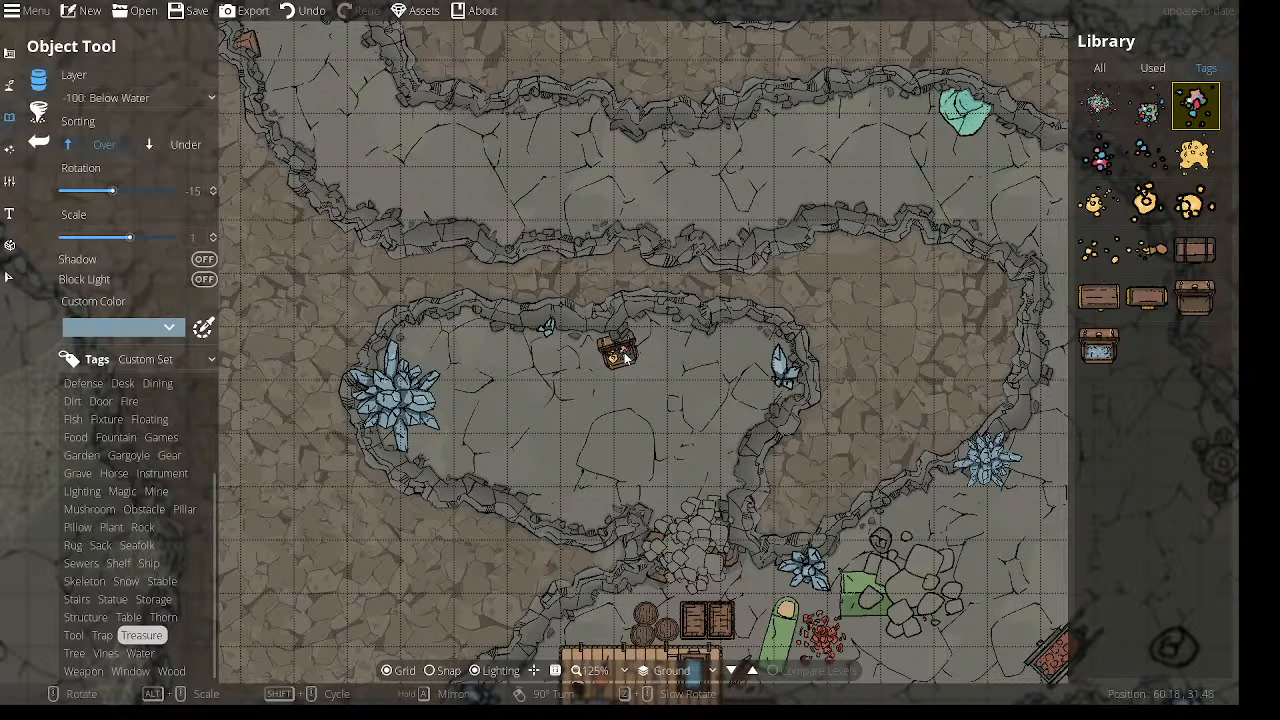
Place a filled open chest at rotation 0 just west of the first one and add a gold pile to it.
left_click(1104, 360)
scroll(574, 349, "down", 2)
scroll(580, 354, "up", 3)
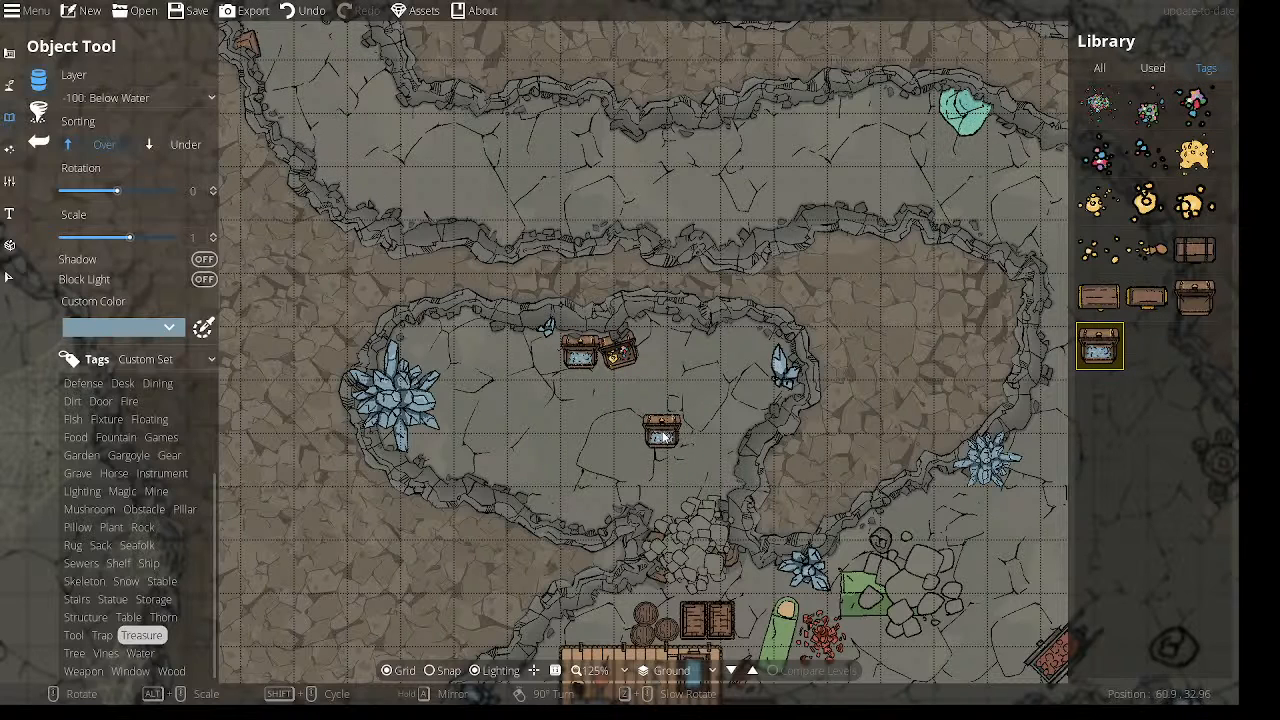
left_click(1196, 202)
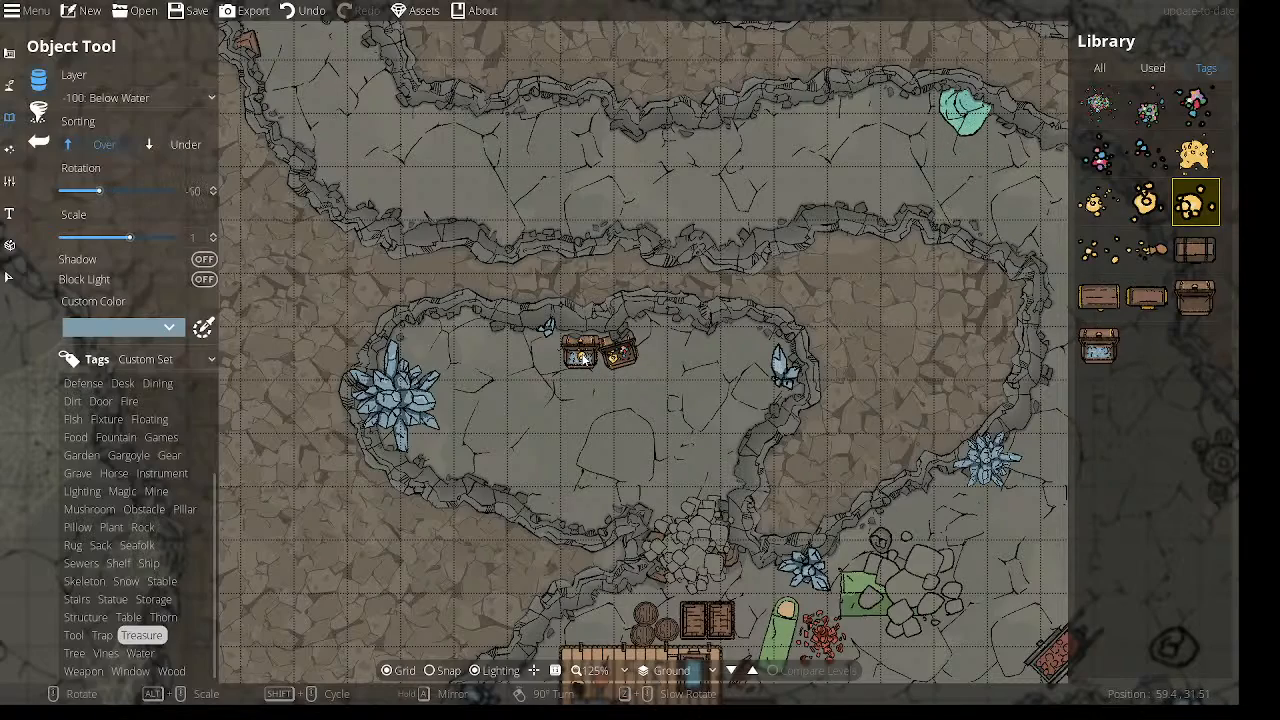
left_click_drag(676, 411, 627, 403)
Place a closed wooden chest east of the open ones, rotated to -15 at scale 1.2.
left_click(1113, 297)
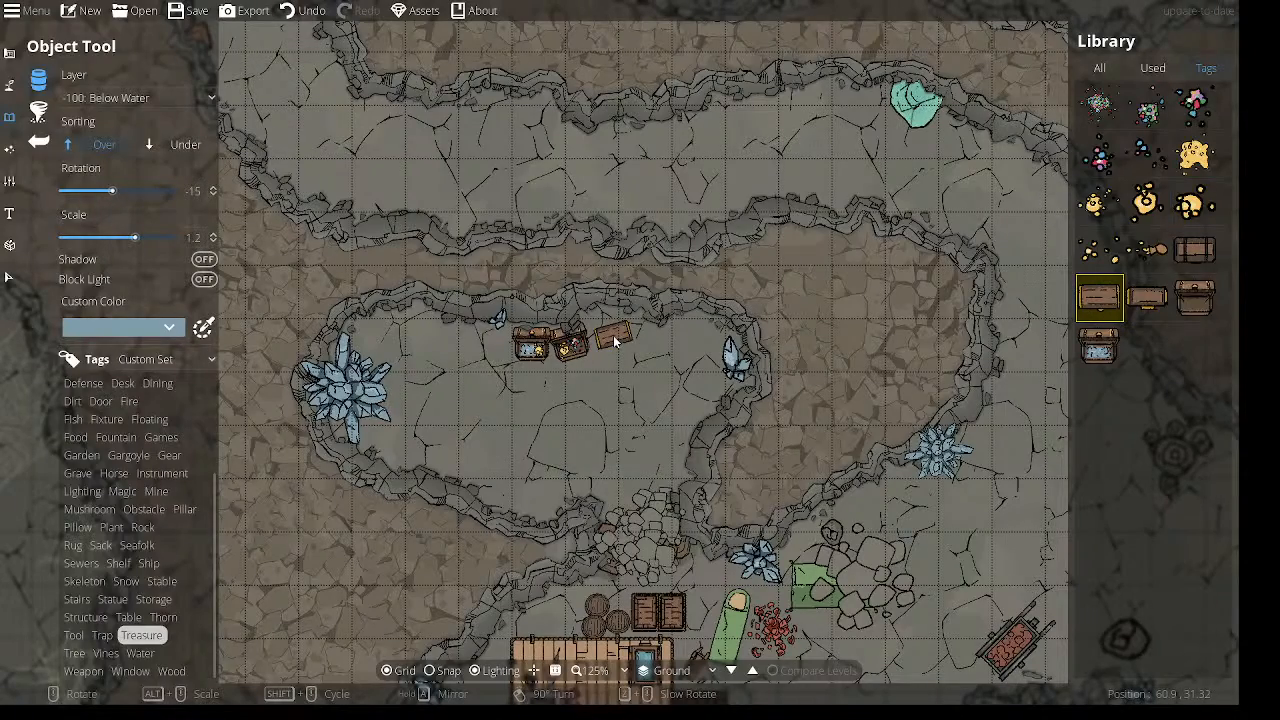
left_click_drag(609, 397, 563, 220)
left_click_drag(550, 424, 548, 251)
left_click_drag(525, 302, 590, 440)
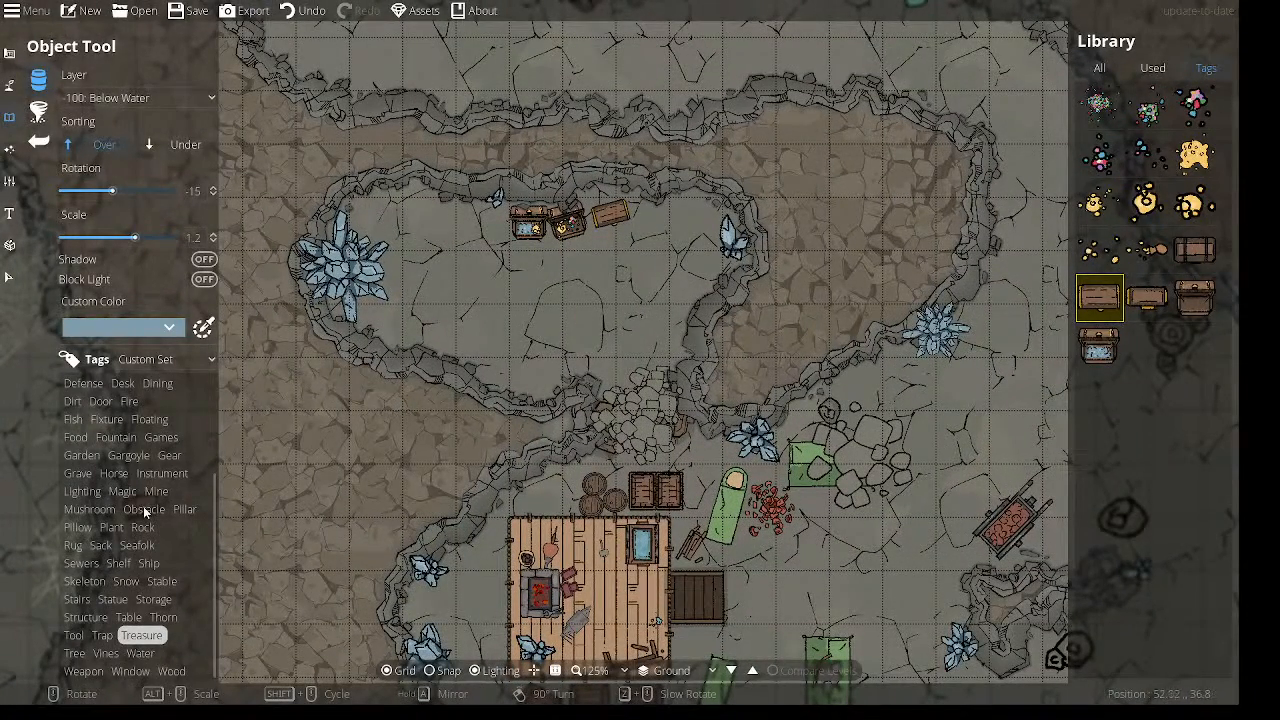
Look through the Plant-tagged and Statue-tagged objects in the library for further decorations.
left_click(111, 527)
mouse_move(1108, 385)
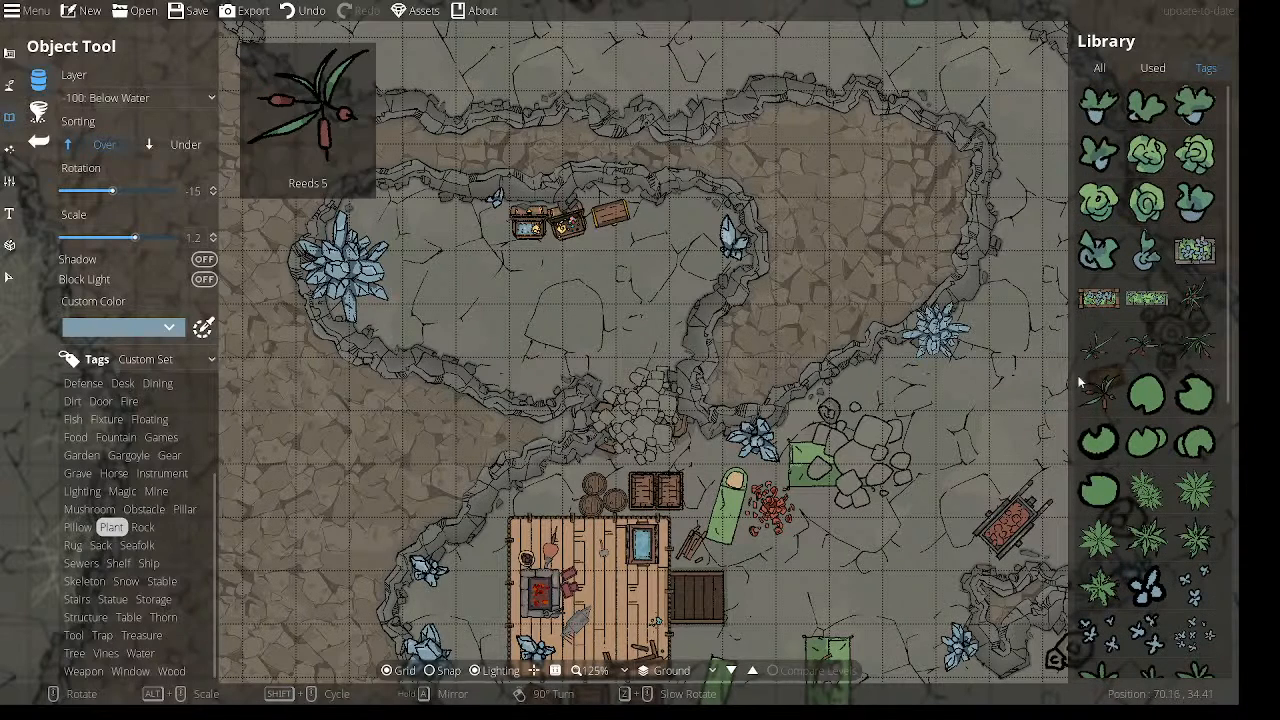
left_click(122, 603)
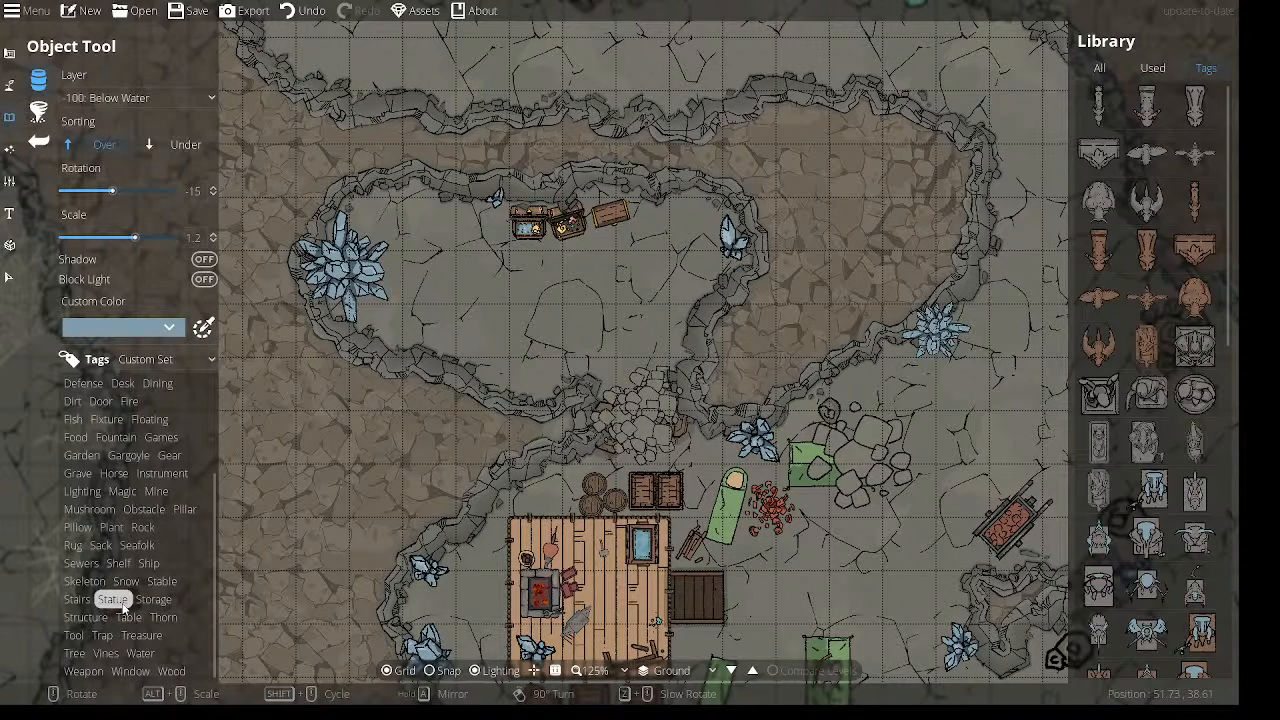
mouse_move(1119, 246)
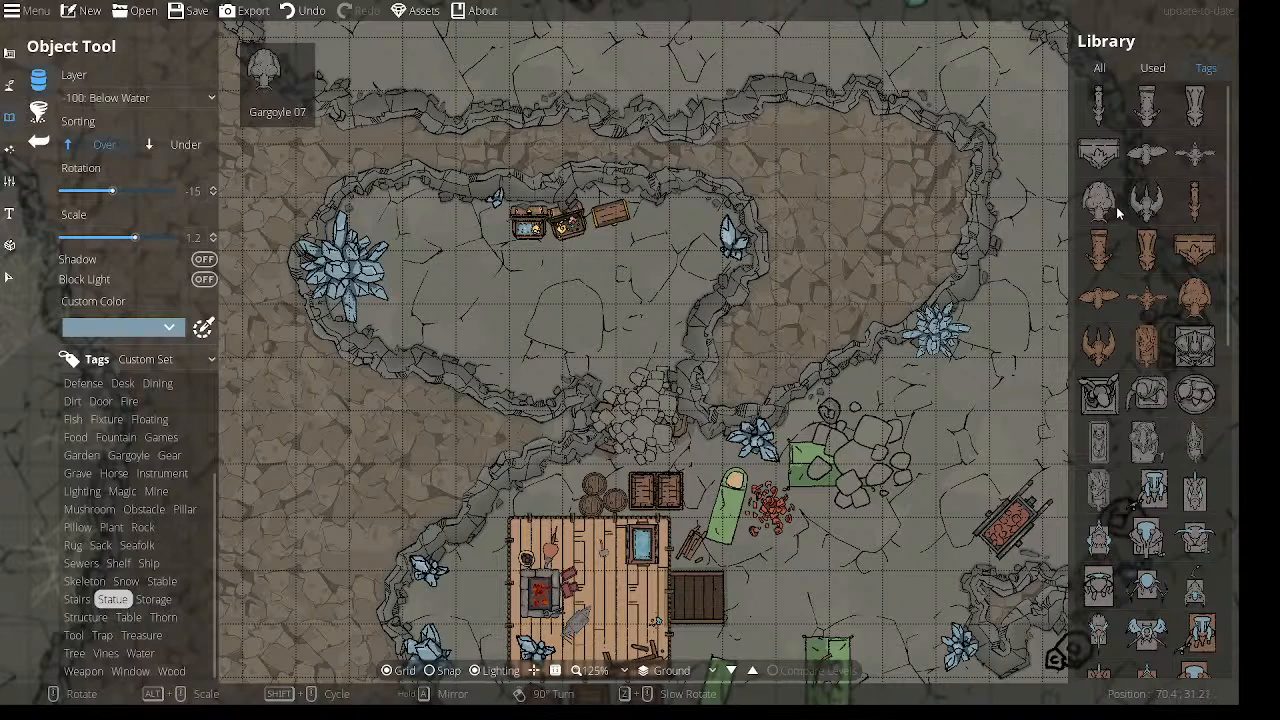
Browse the statue assets and preview candidates on the floor of the walled treasure cave.
scroll(1140, 320, "down", 5)
scroll(1143, 326, "down", 4)
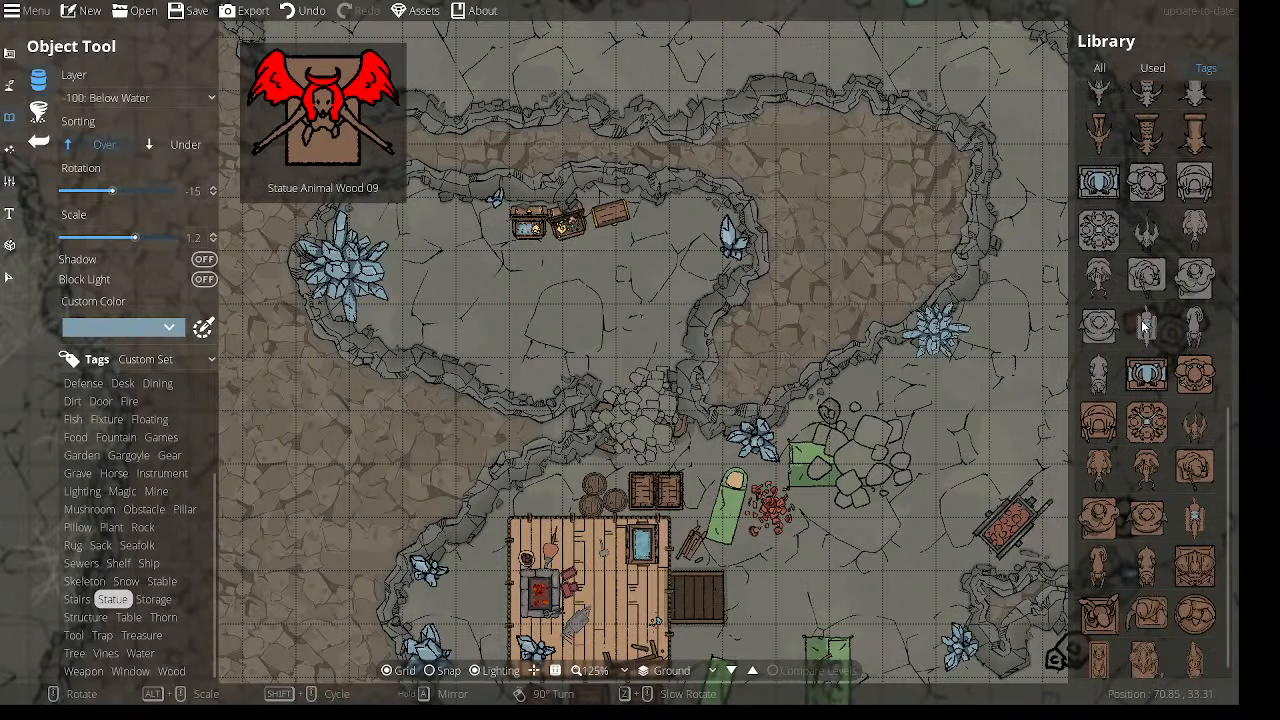
left_click(1099, 505)
scroll(455, 303, "down", 2)
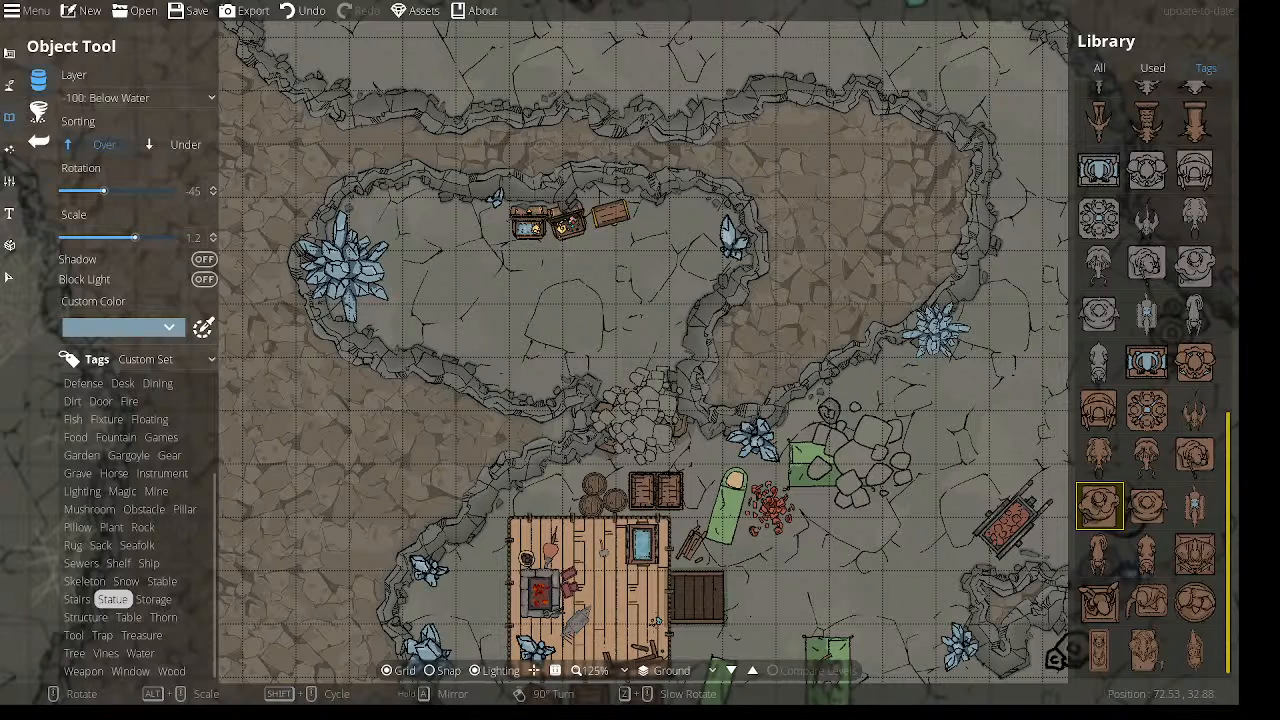
scroll(437, 289, "down", 3)
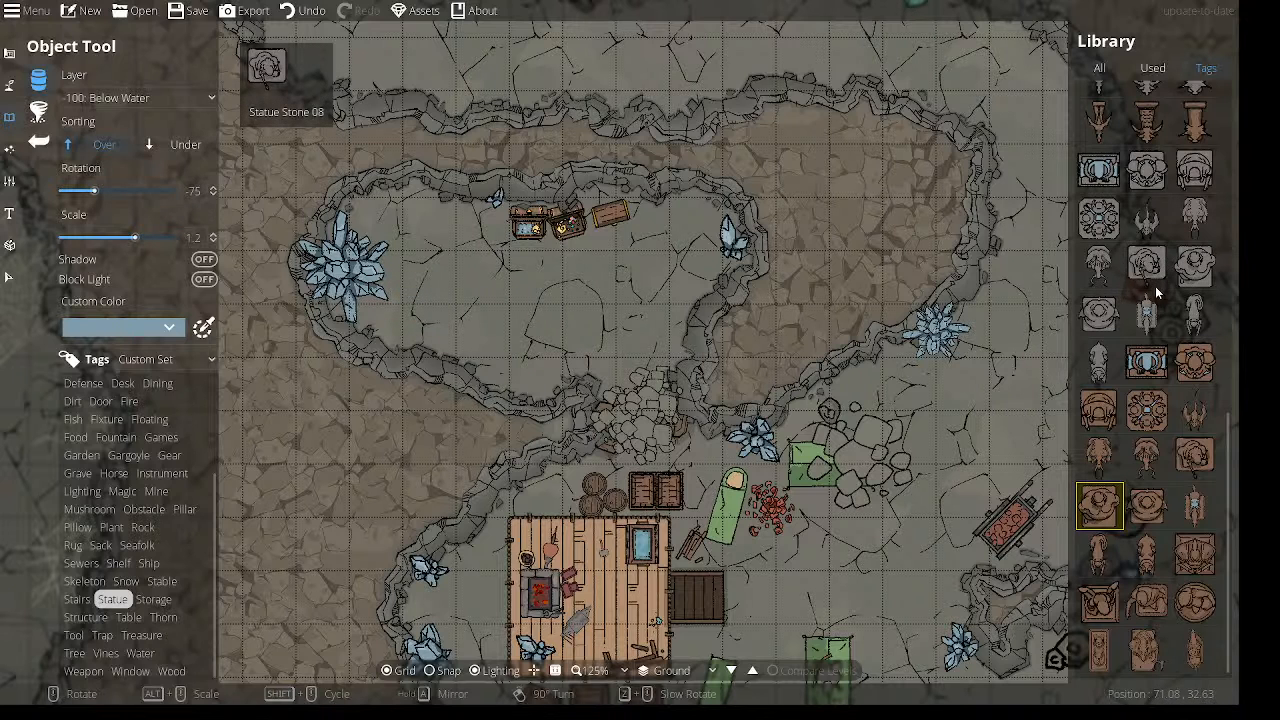
scroll(1147, 305, "up", 2)
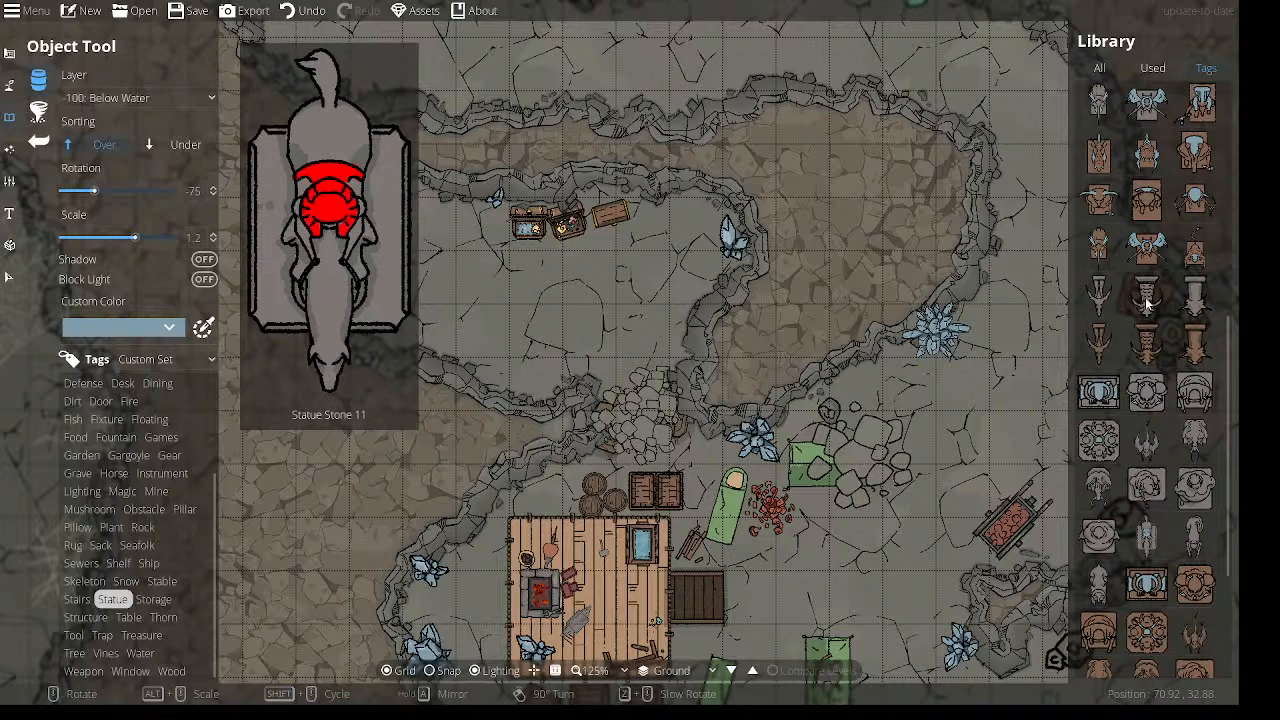
left_click(1195, 200)
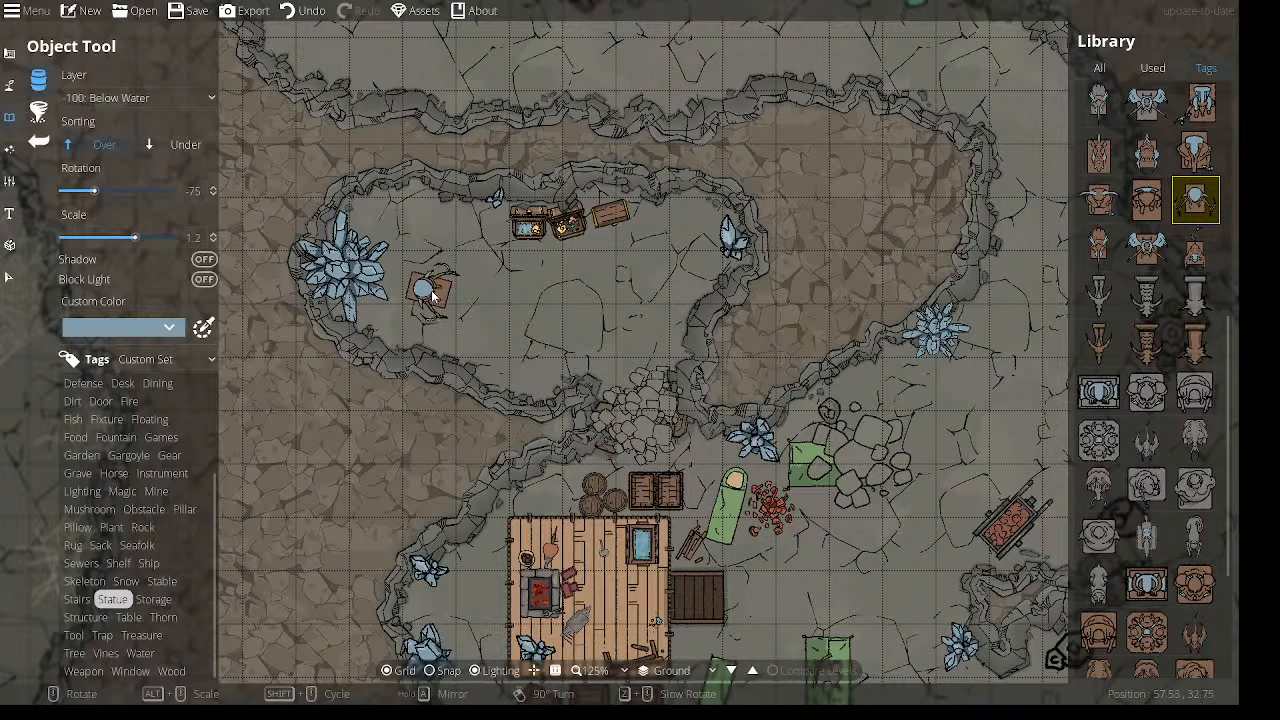
scroll(430, 300, "up", 1)
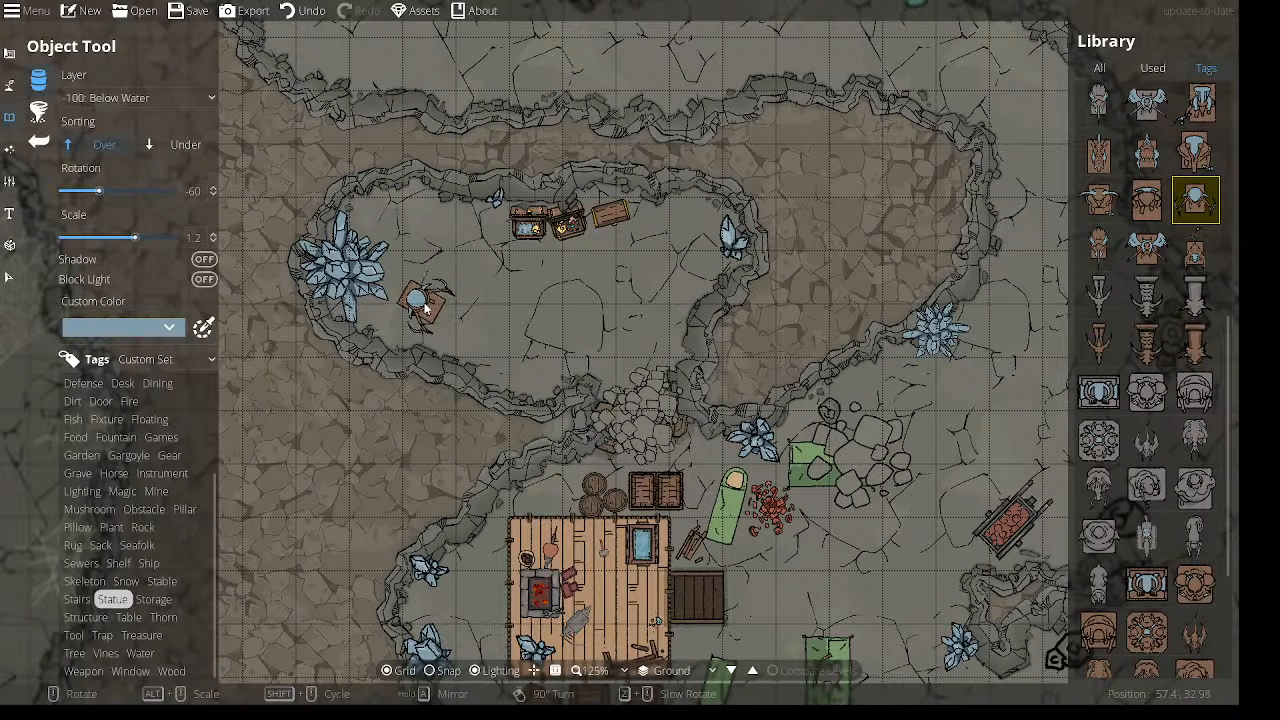
Place a winged statue with a dark red custom color, rotated -45, in the treasure cave's northwest part near the large crystals.
left_click(1140, 112)
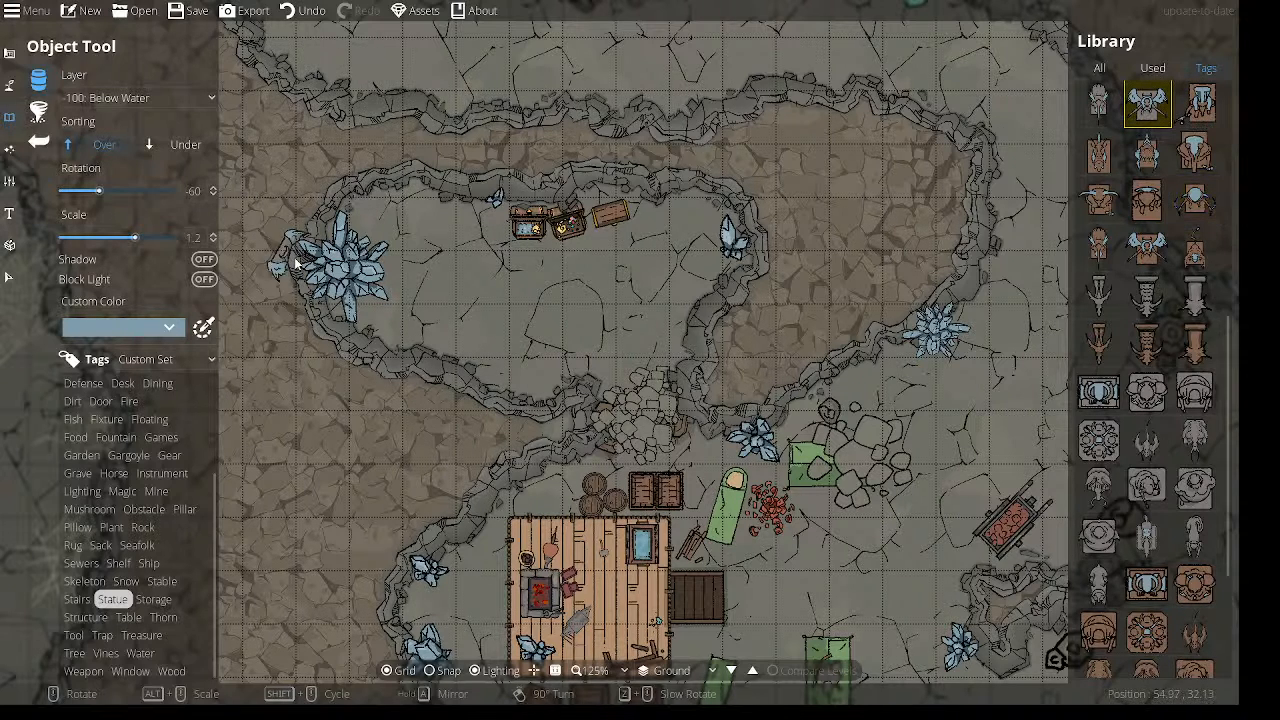
left_click(121, 329)
left_click(78, 364)
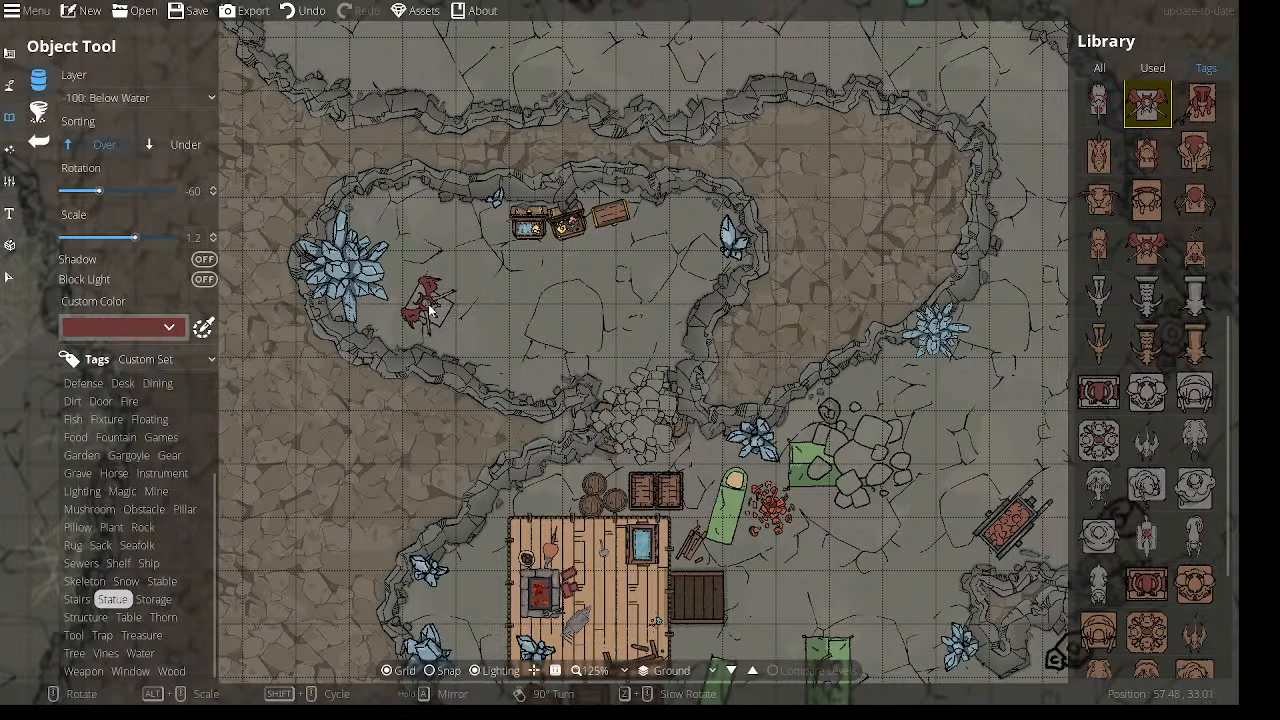
scroll(417, 311, "down", 1)
scroll(416, 304, "up", 1)
scroll(410, 300, "up", 1)
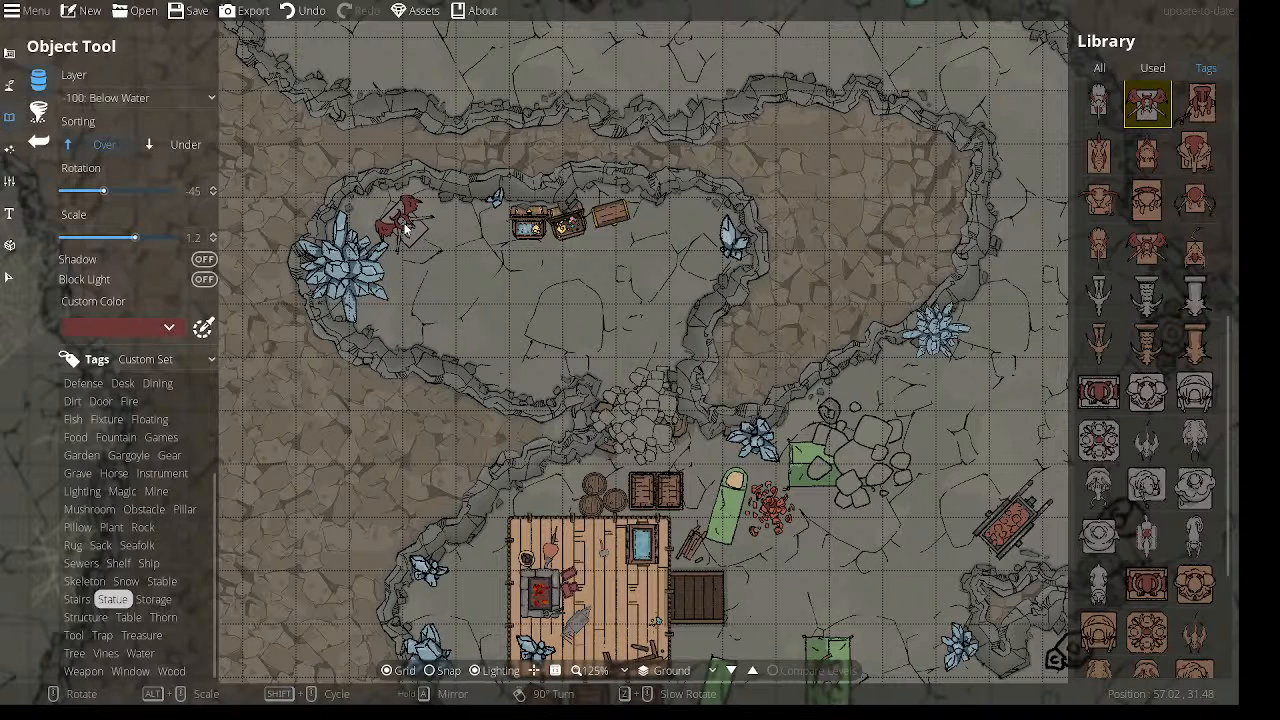
left_click(420, 235)
Set the object layer to 100: User Layer 1 and browse the plant, games and gargoyle assets.
left_click_drag(513, 298, 404, 255)
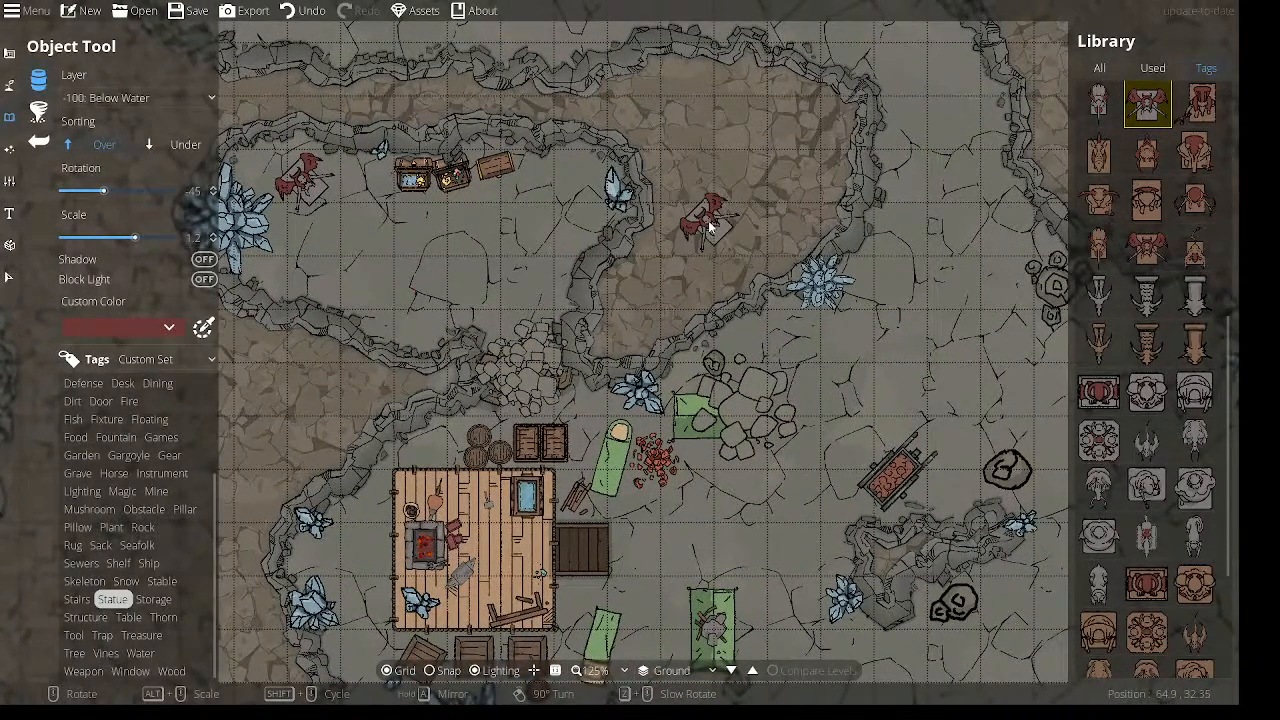
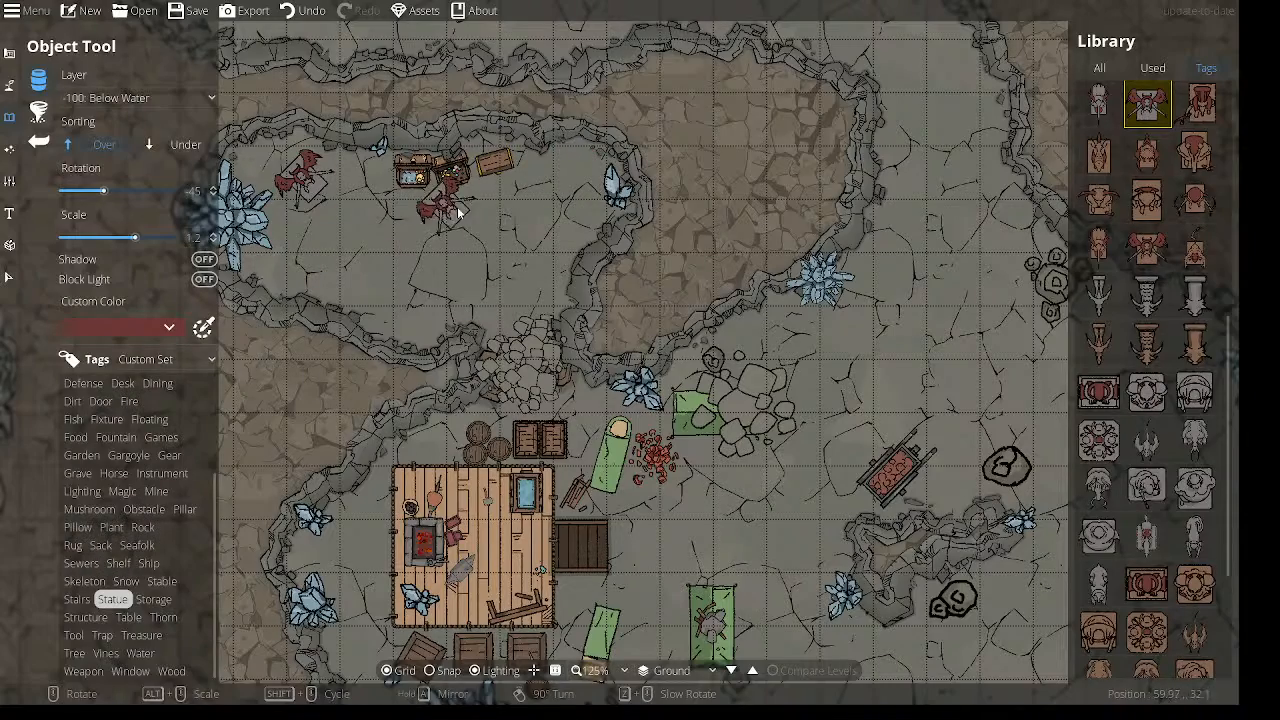
left_click_drag(435, 312, 470, 239)
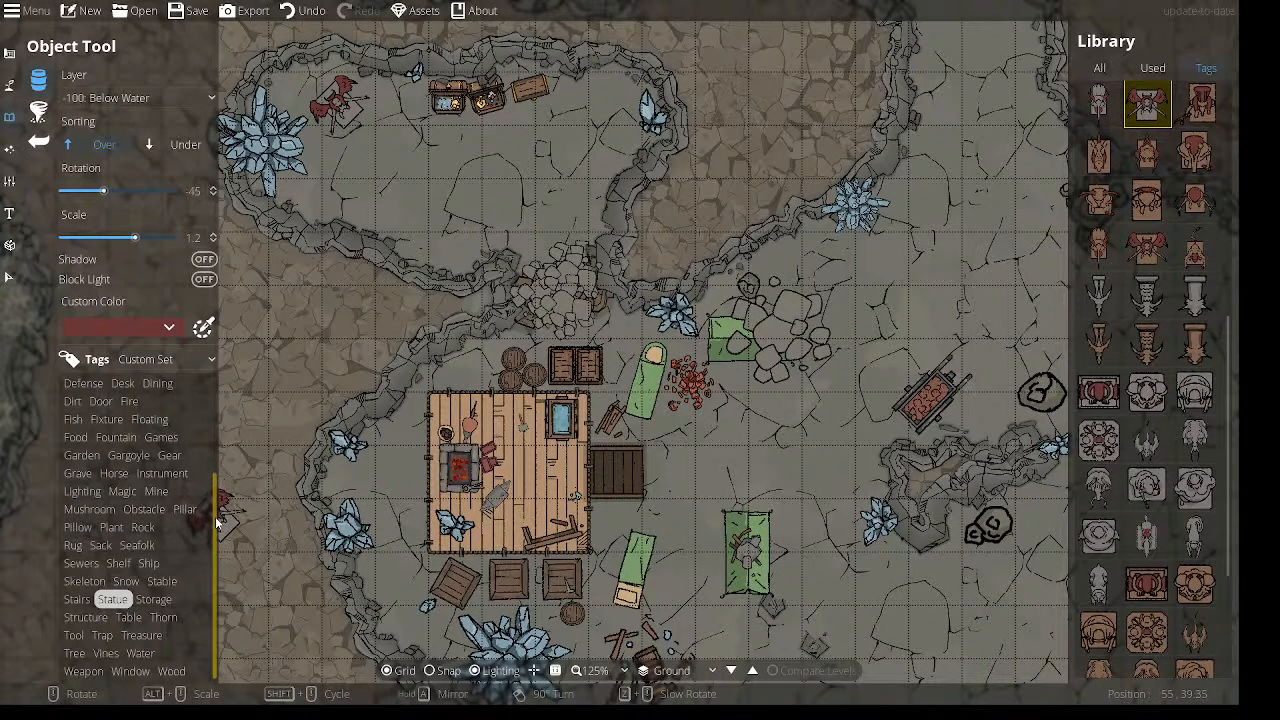
left_click(112, 527)
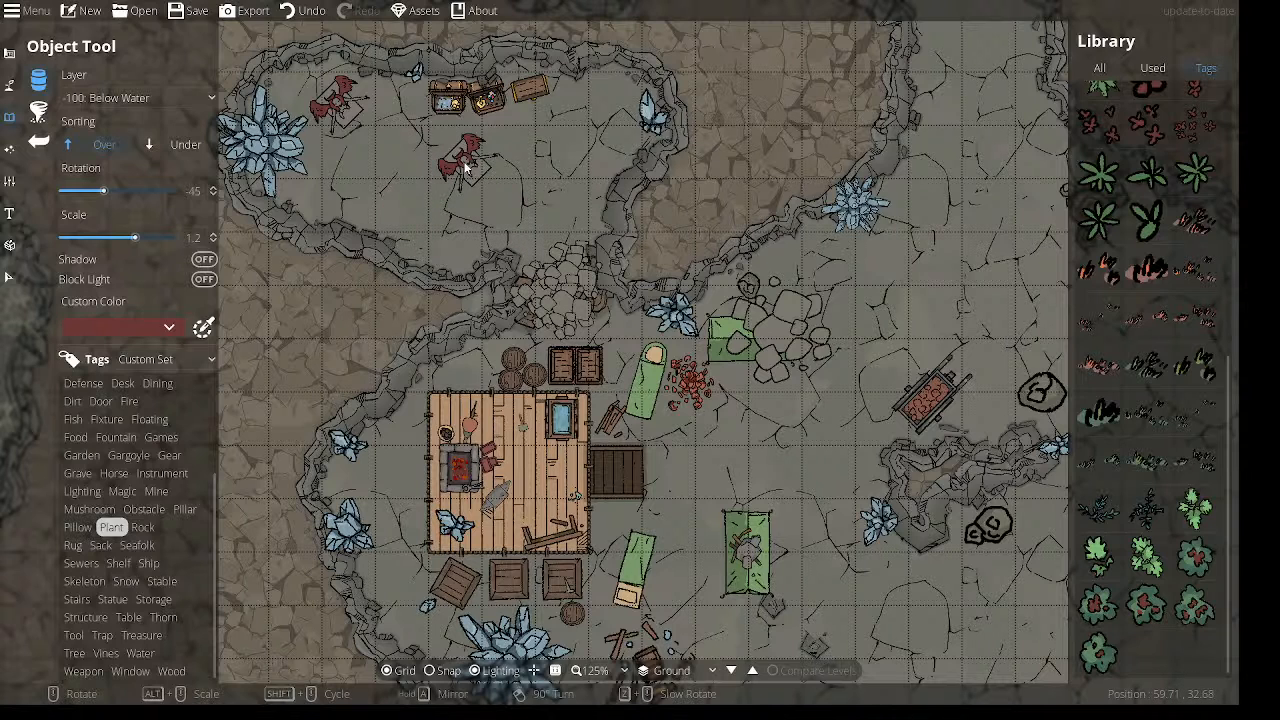
left_click(155, 98)
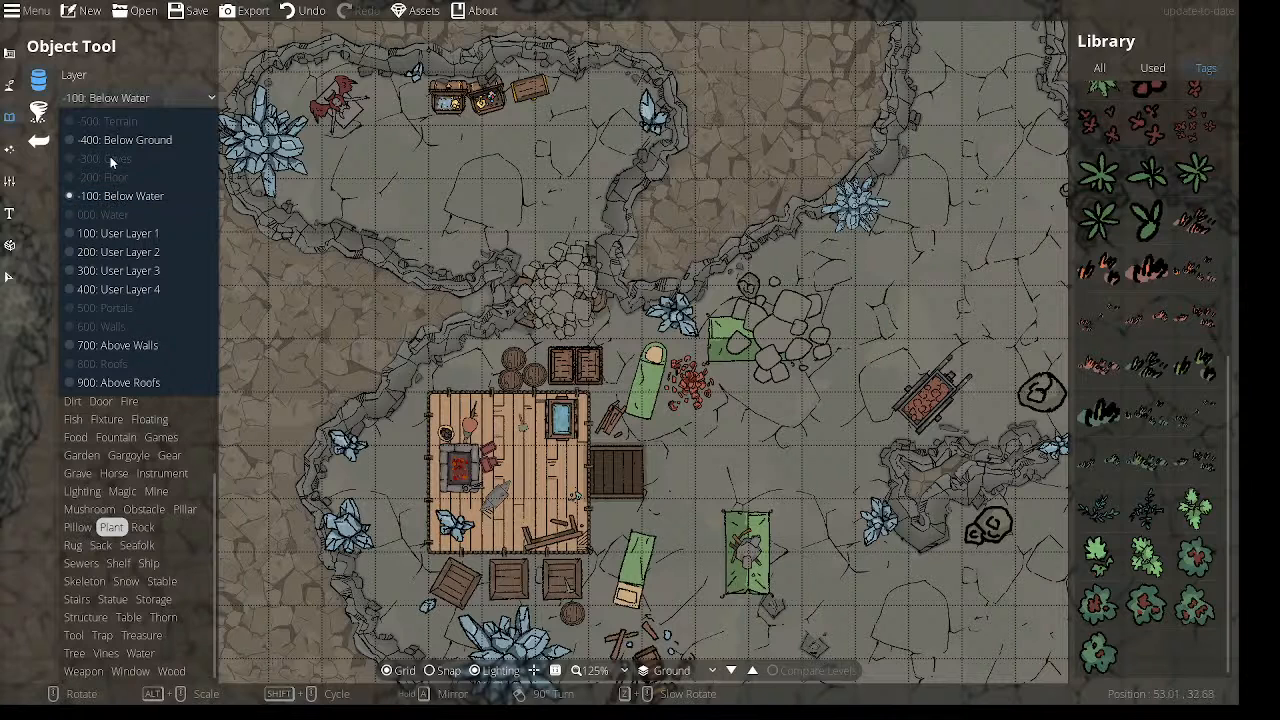
left_click(118, 233)
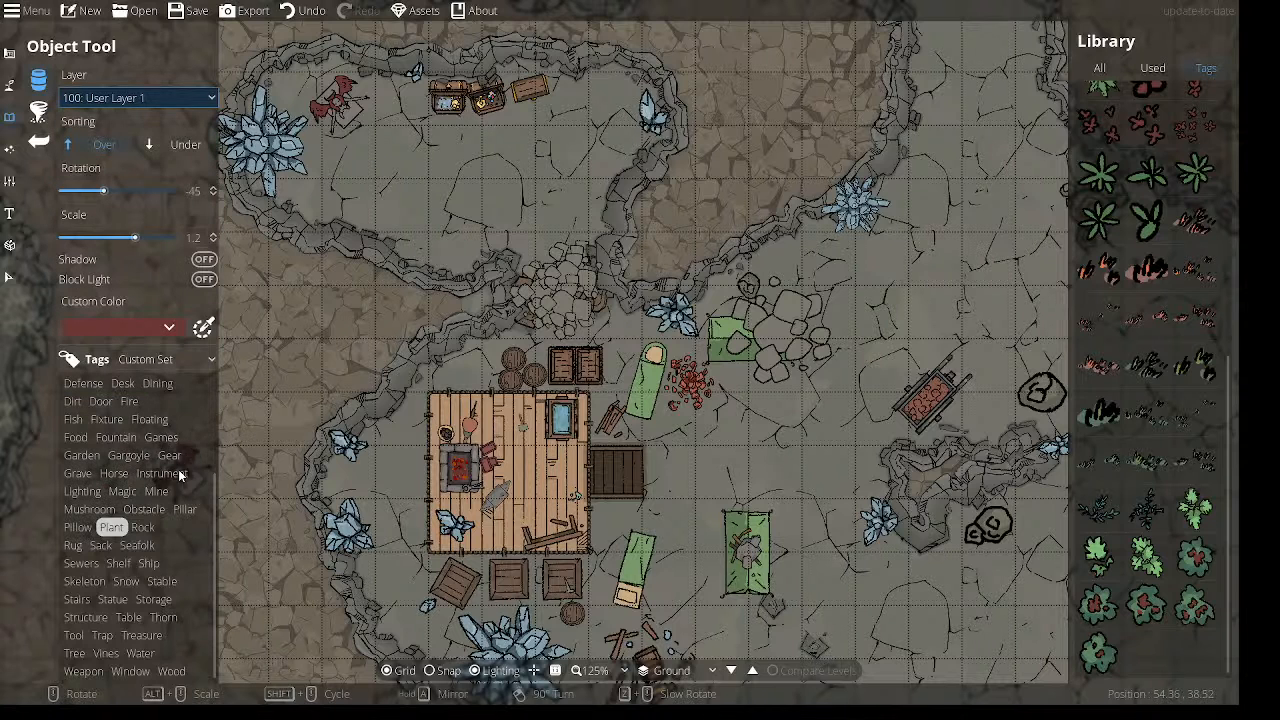
left_click(164, 440)
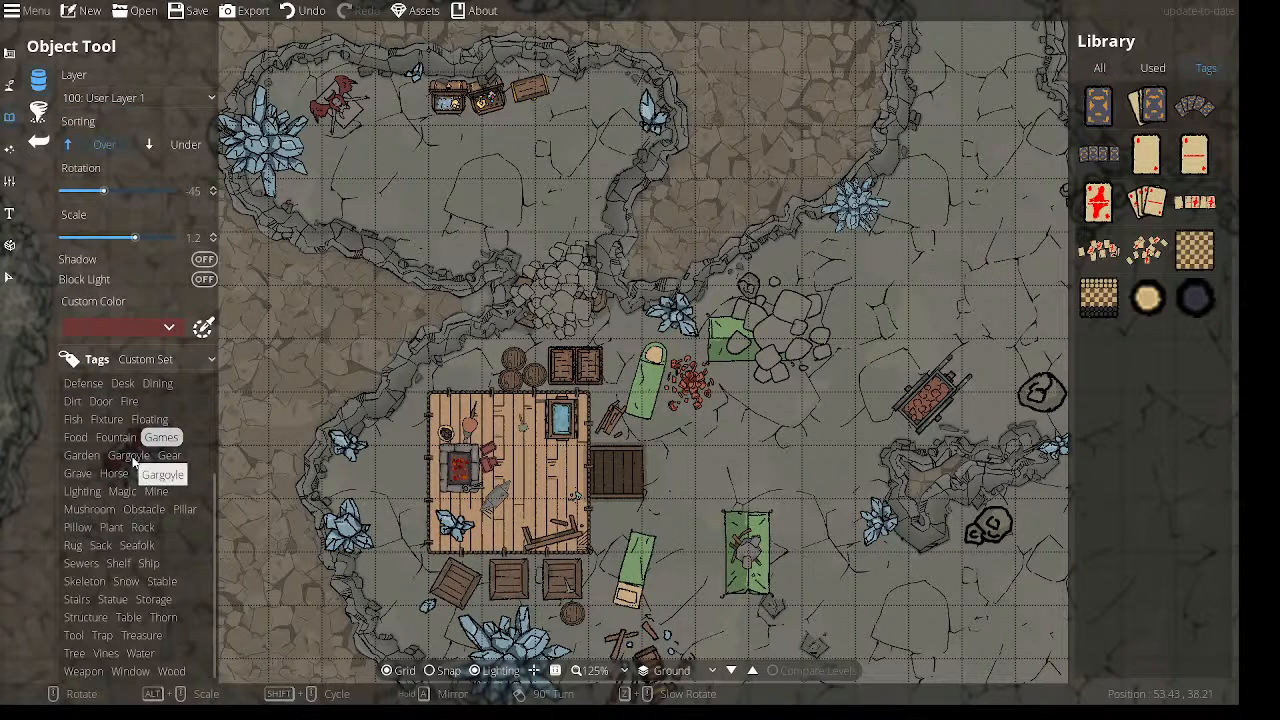
left_click(132, 456)
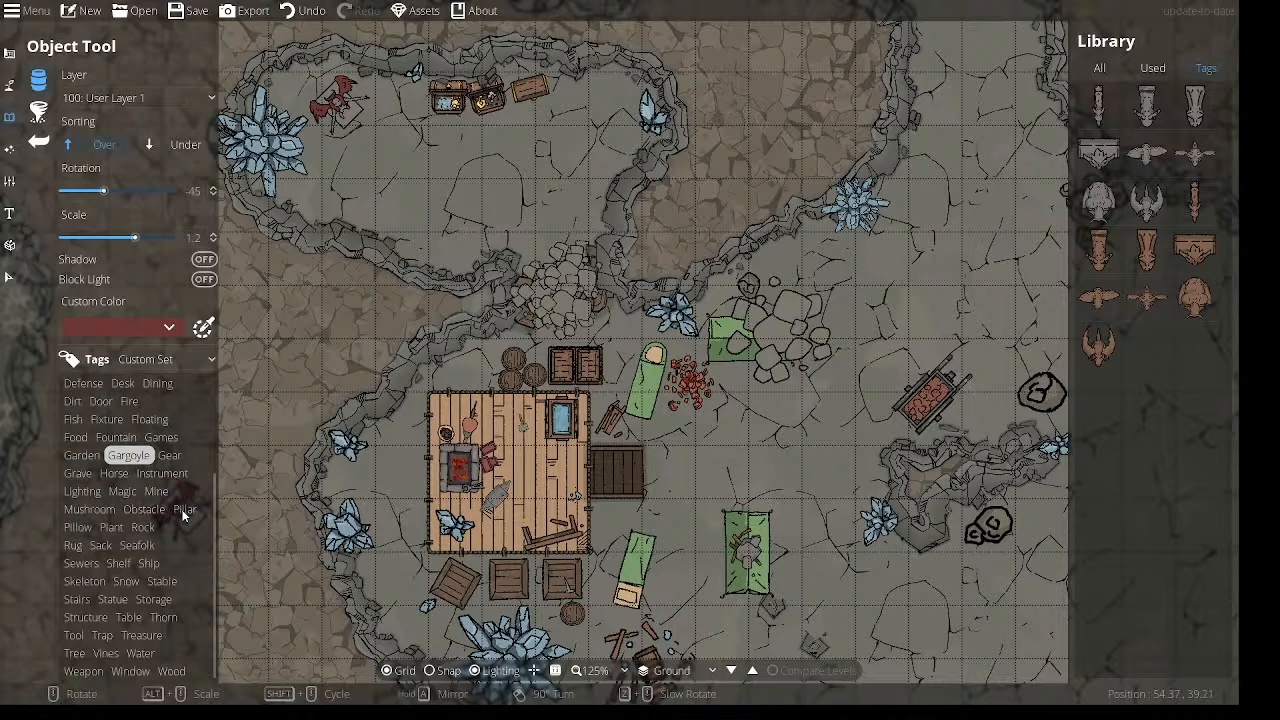
Place two grey rocks at scale 0.7 along the treasure cave's east and south walls.
left_click(140, 528)
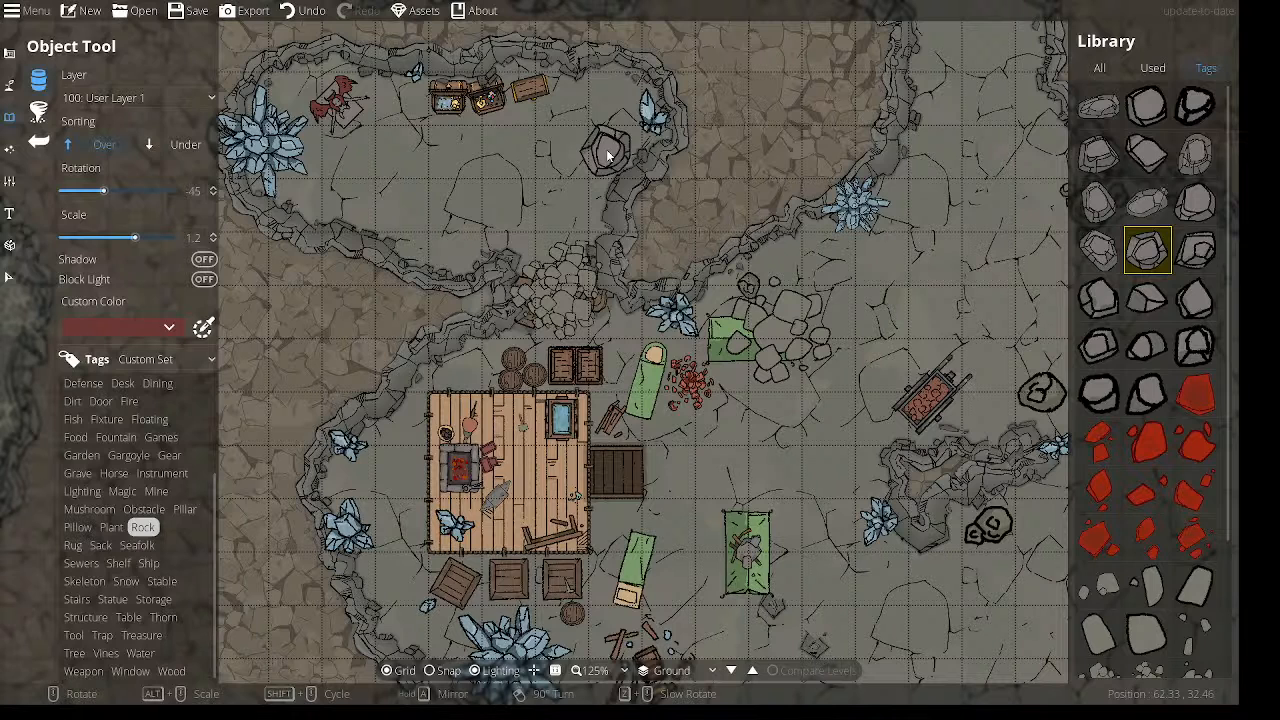
scroll(607, 155, "down", 5, "alt")
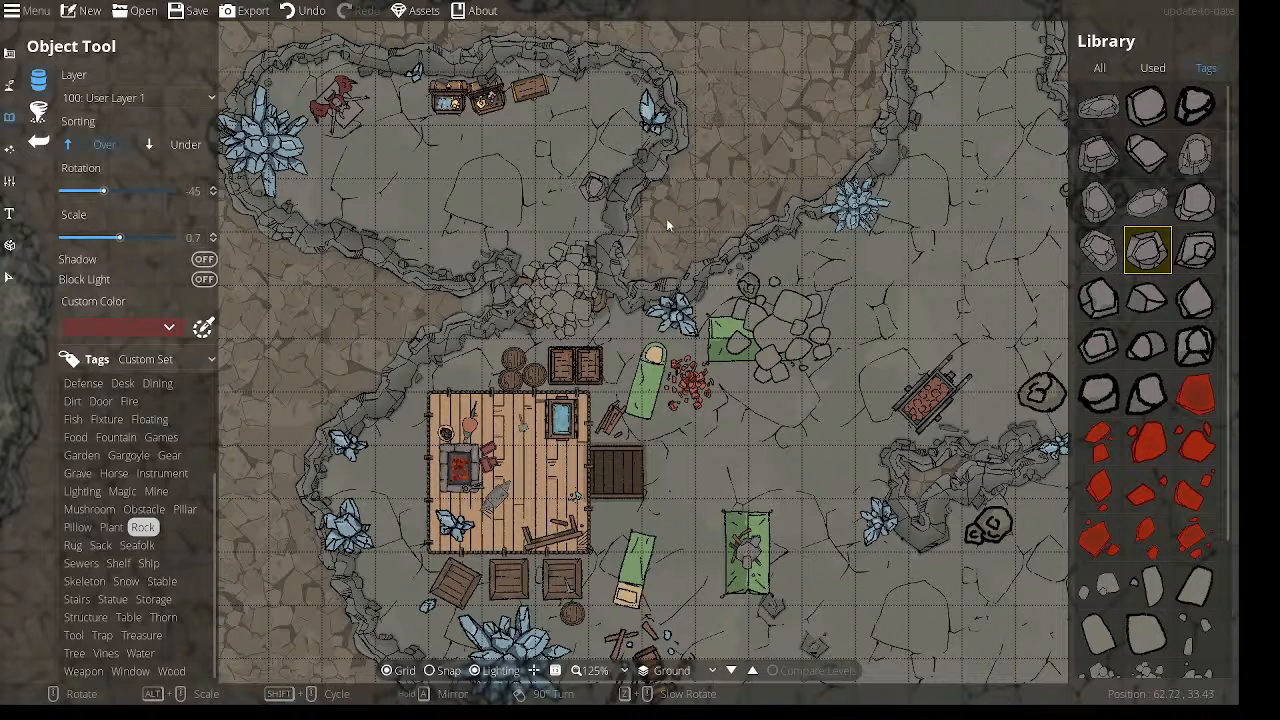
left_click(608, 193)
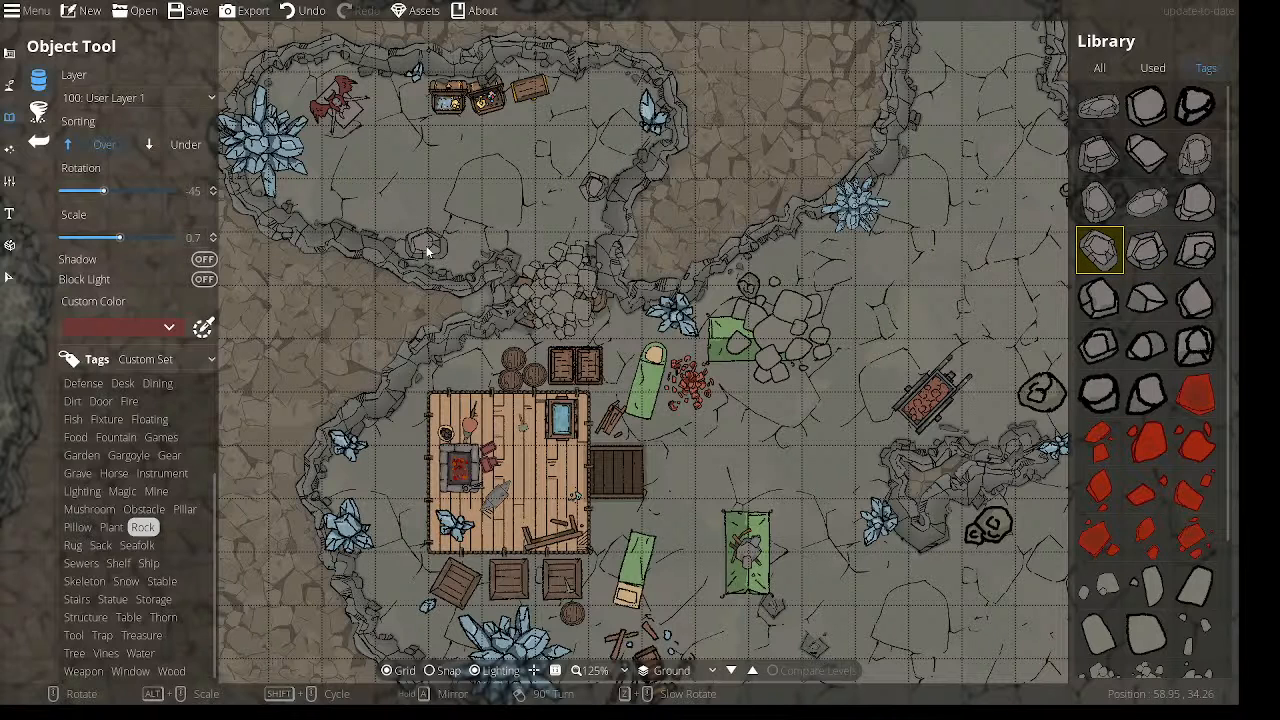
scroll(1160, 465, "down", 3)
scroll(1160, 465, "up", 3)
Set the custom color to light blue and place Rock Lava 01 at the east end of the lava channel.
left_click(1203, 380)
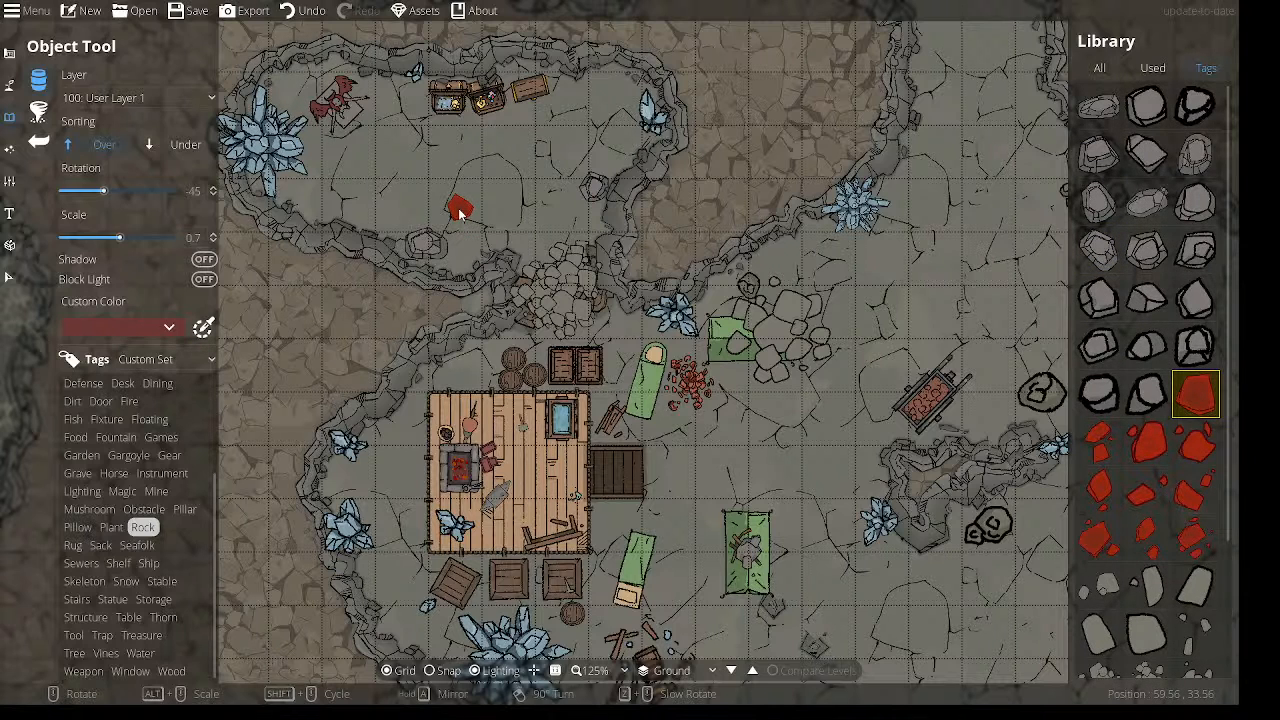
left_click(128, 335)
left_click(94, 430)
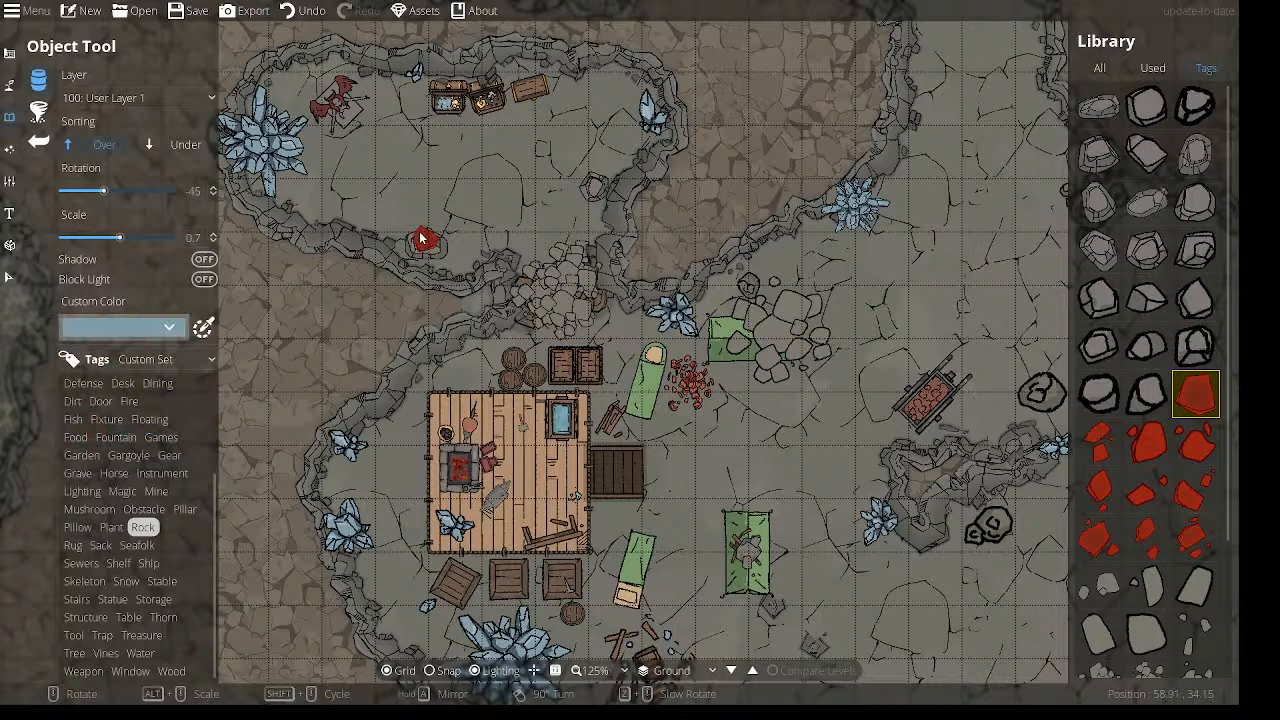
scroll(1157, 354, "down", 3)
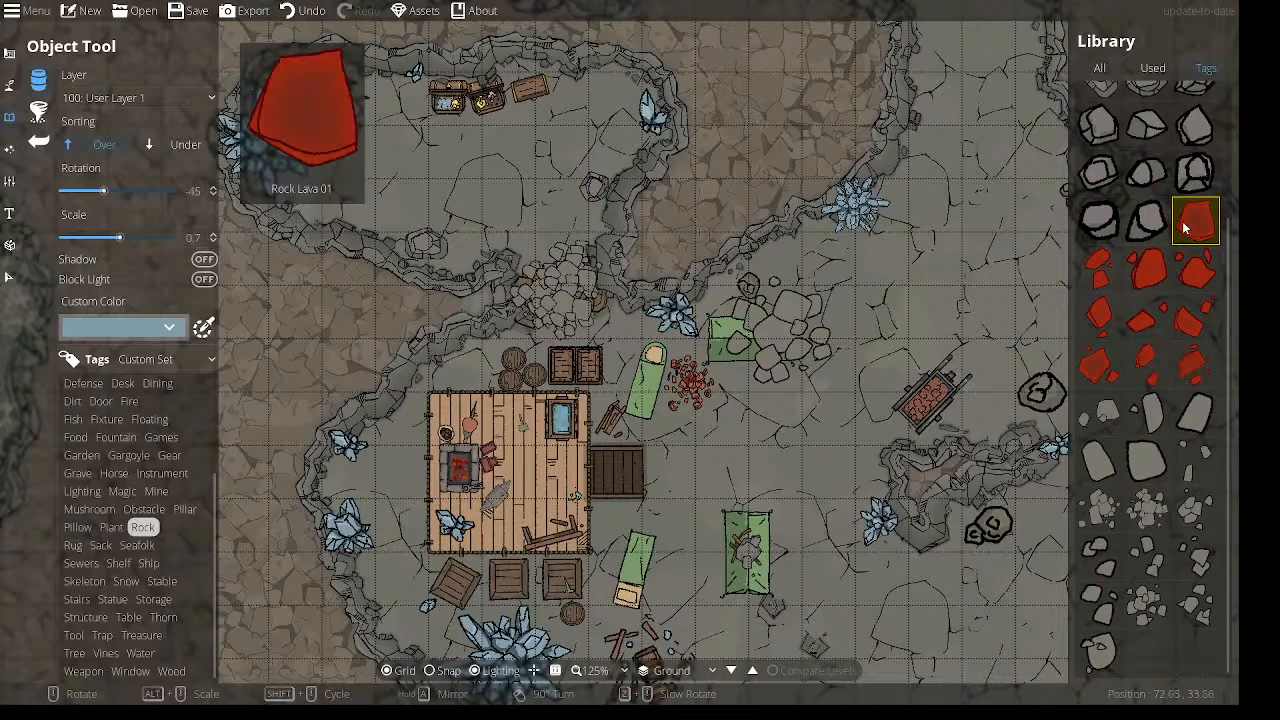
left_click_drag(836, 149, 376, 700)
left_click_drag(652, 206, 636, 674)
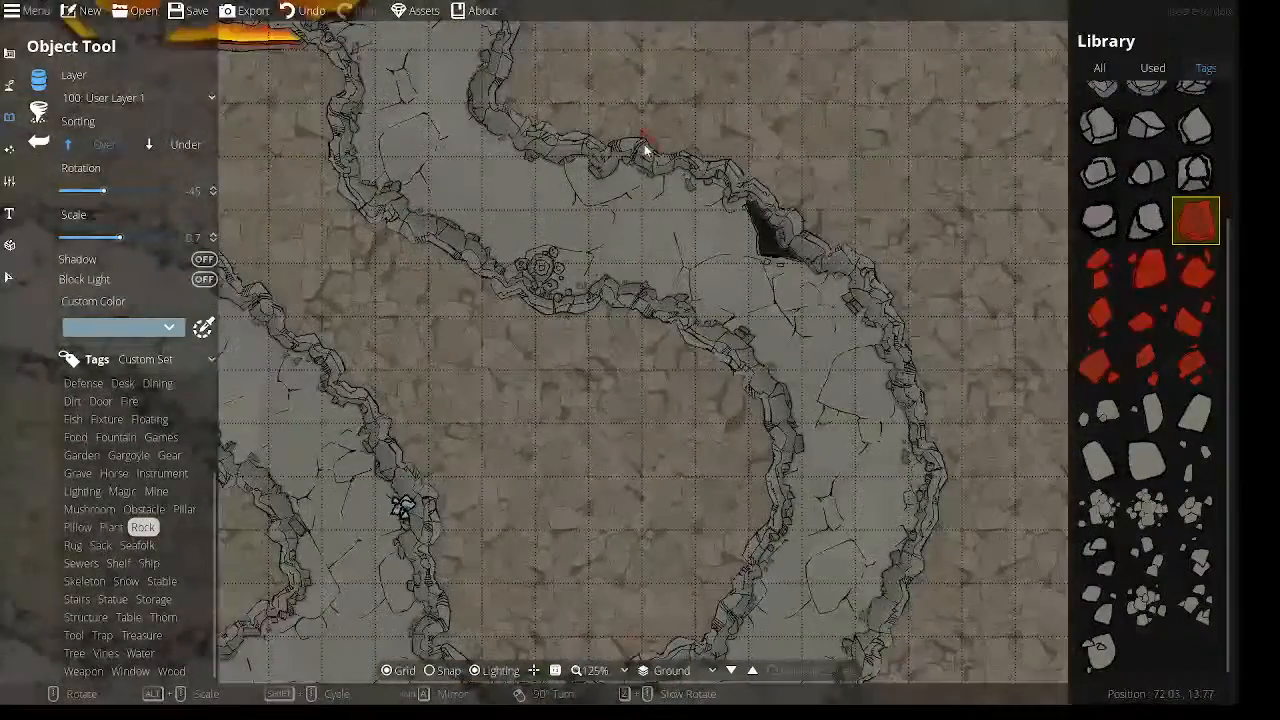
left_click_drag(640, 145, 955, 438)
left_click(712, 252)
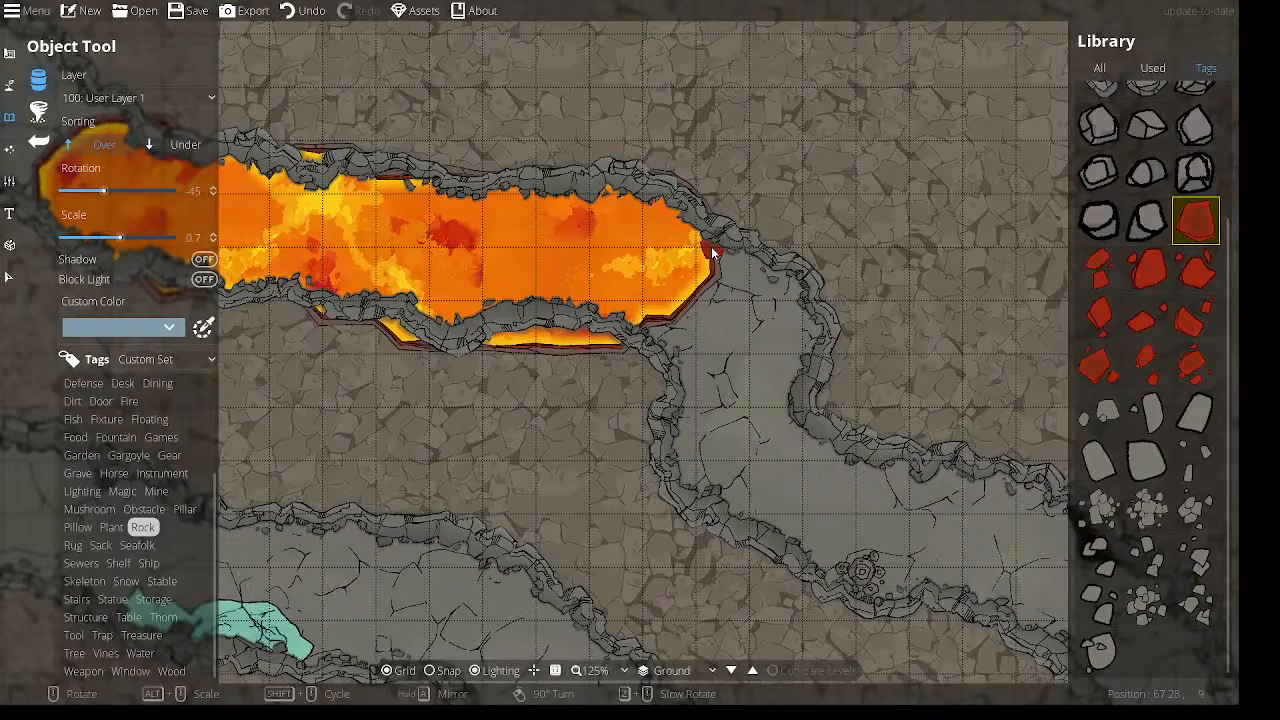
Scatter further lava rocks of different shapes along the north and south edges of the lava channel.
left_click(1170, 365)
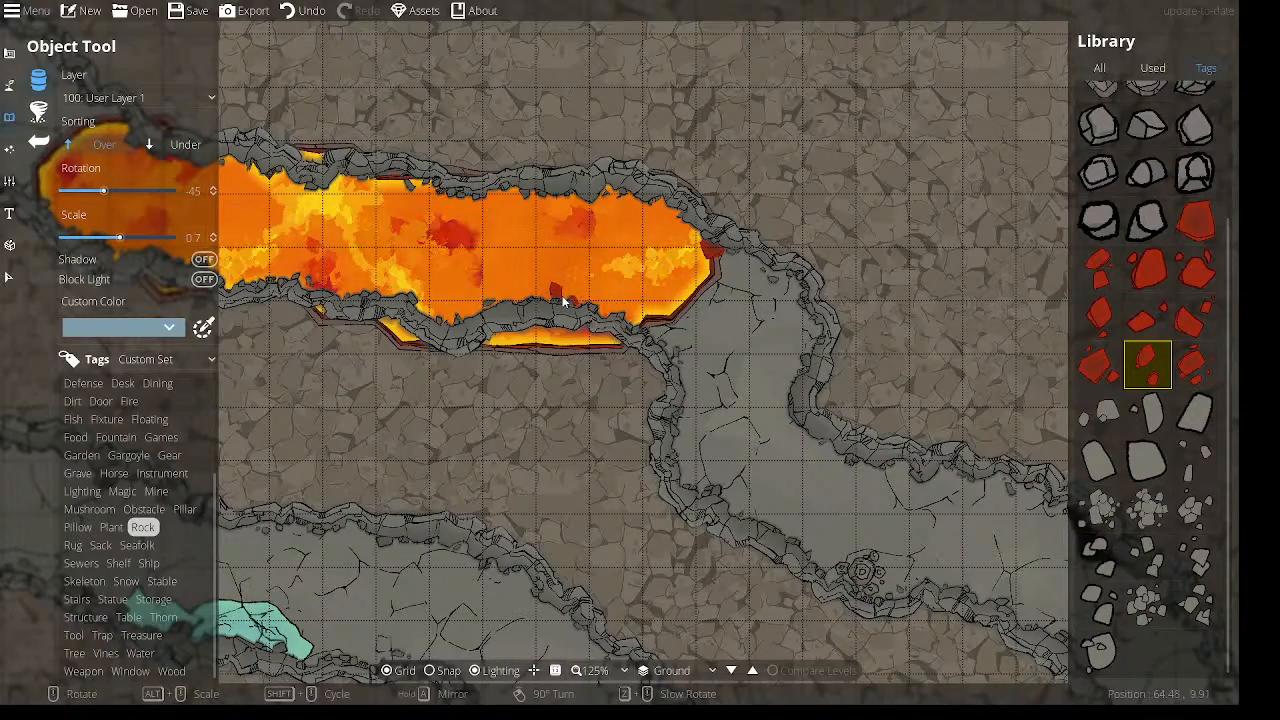
left_click(1196, 365)
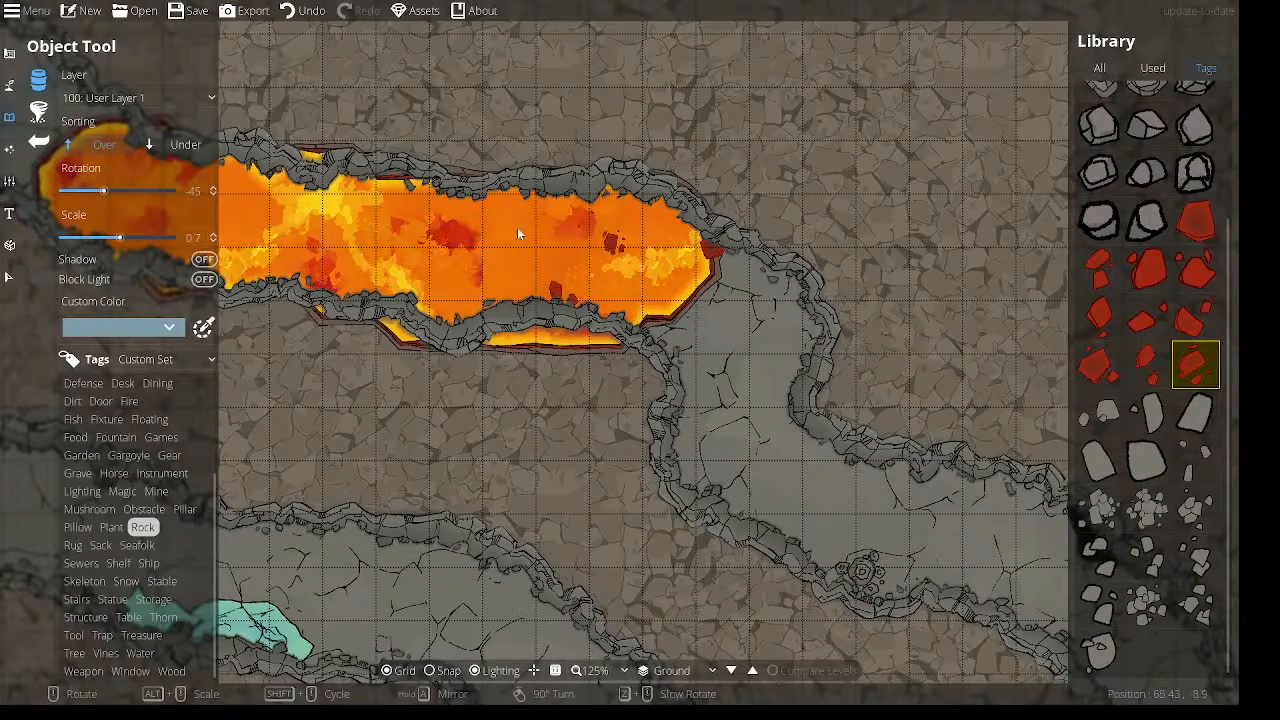
left_click_drag(435, 226, 750, 272)
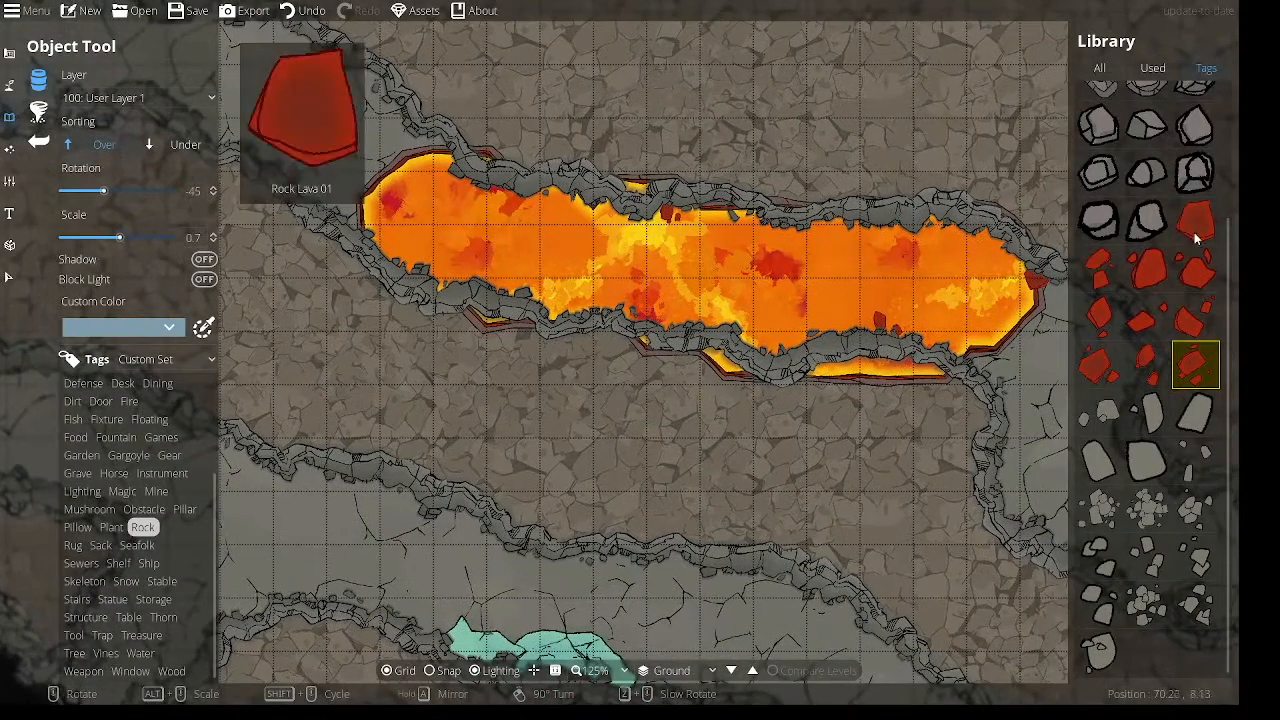
left_click(1196, 220)
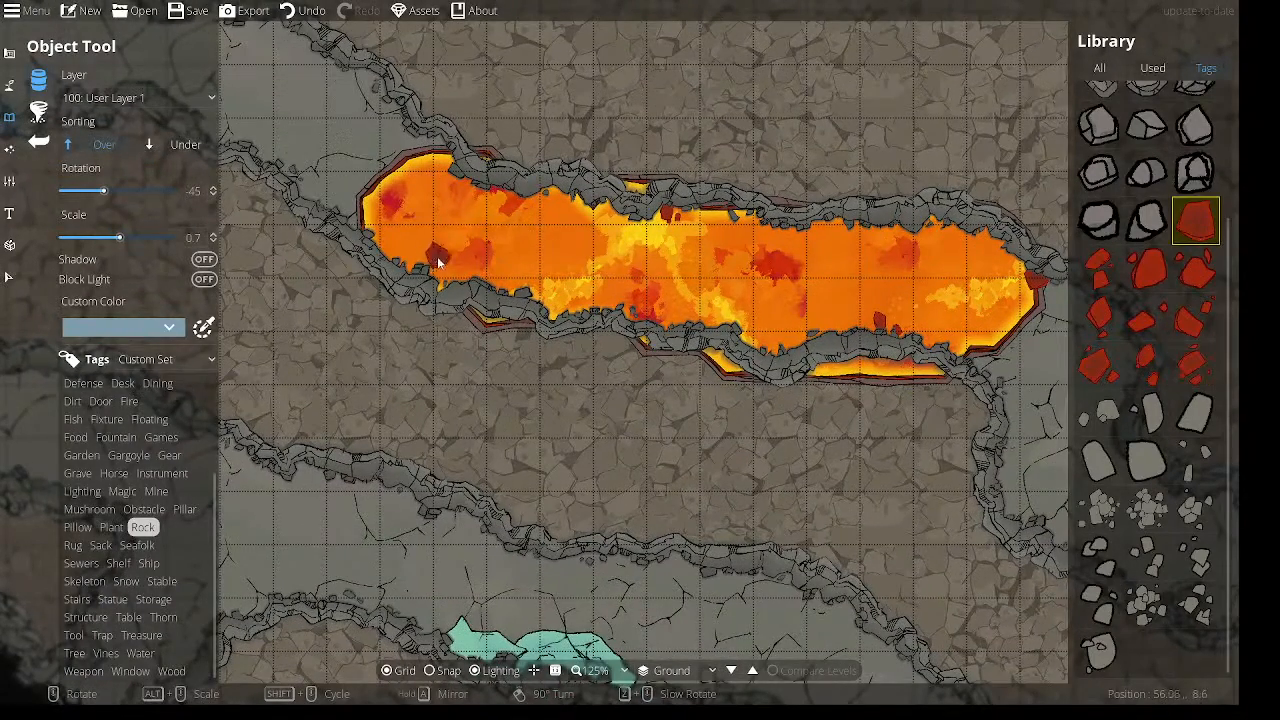
Place a wooden toilet from the Sewers assets, rotated 135, beside the dark chasm at the large cavern's east wall.
left_click_drag(717, 305, 514, 148)
left_click_drag(549, 427, 629, 177)
left_click_drag(615, 530, 698, 113)
left_click_drag(615, 430, 670, 168)
left_click_drag(560, 450, 632, 257)
mouse_move(698, 308)
left_mouse_down()
mouse_move(563, 260)
mouse_move(540, 284)
left_mouse_up()
scroll(1140, 260, "up", 3)
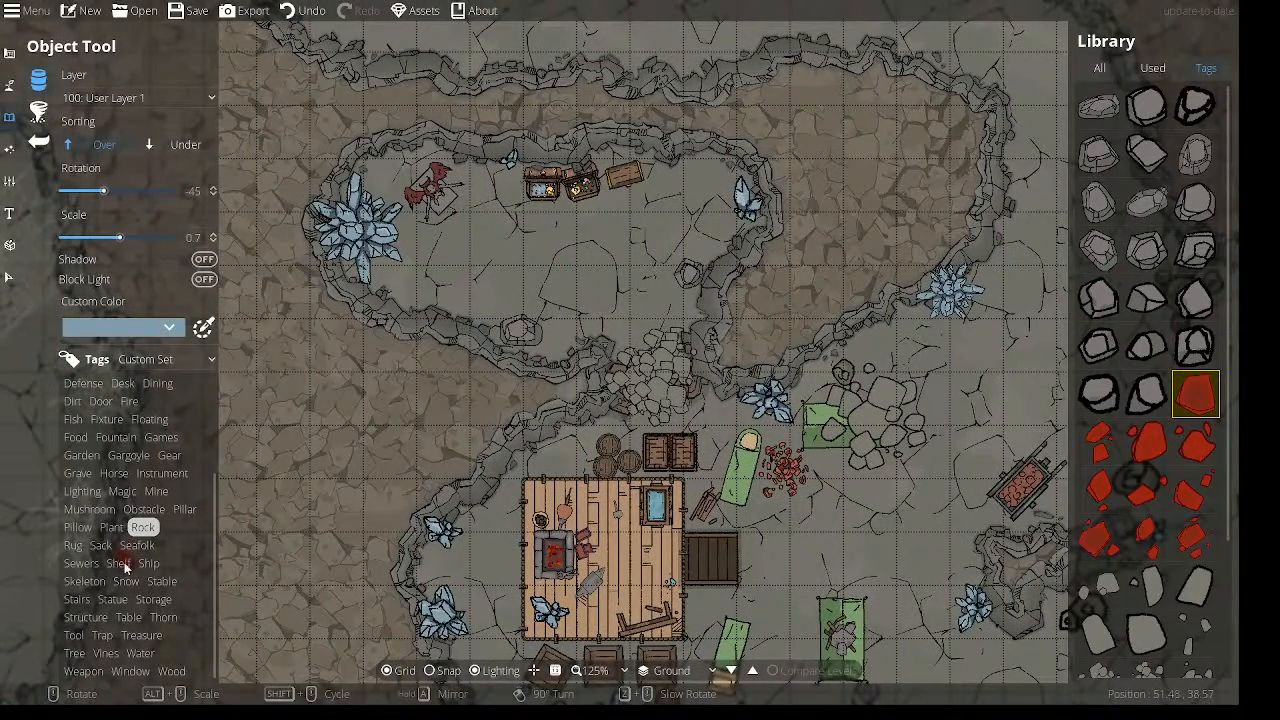
left_click(82, 563)
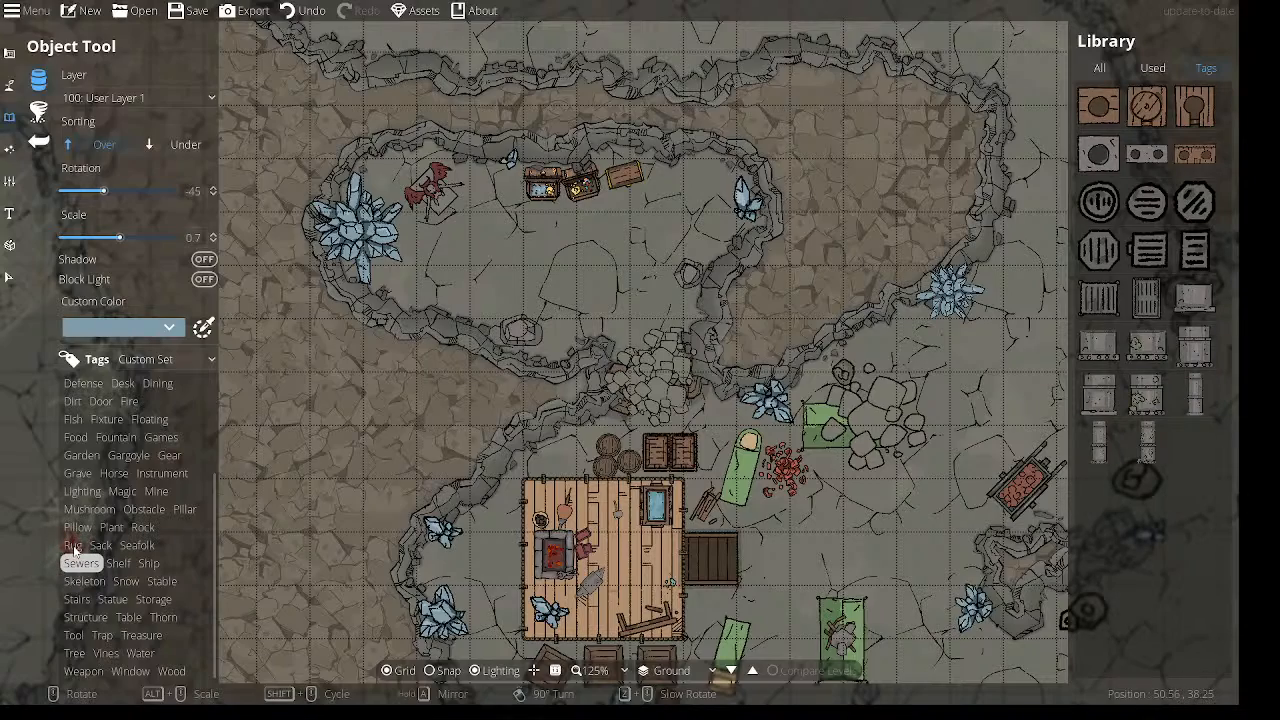
mouse_move(798, 248)
left_mouse_down()
mouse_move(449, 137)
mouse_move(449, 66)
left_mouse_up()
mouse_move(838, 520)
left_mouse_down()
mouse_move(568, 262)
mouse_move(566, 240)
mouse_move(709, 206)
left_mouse_up()
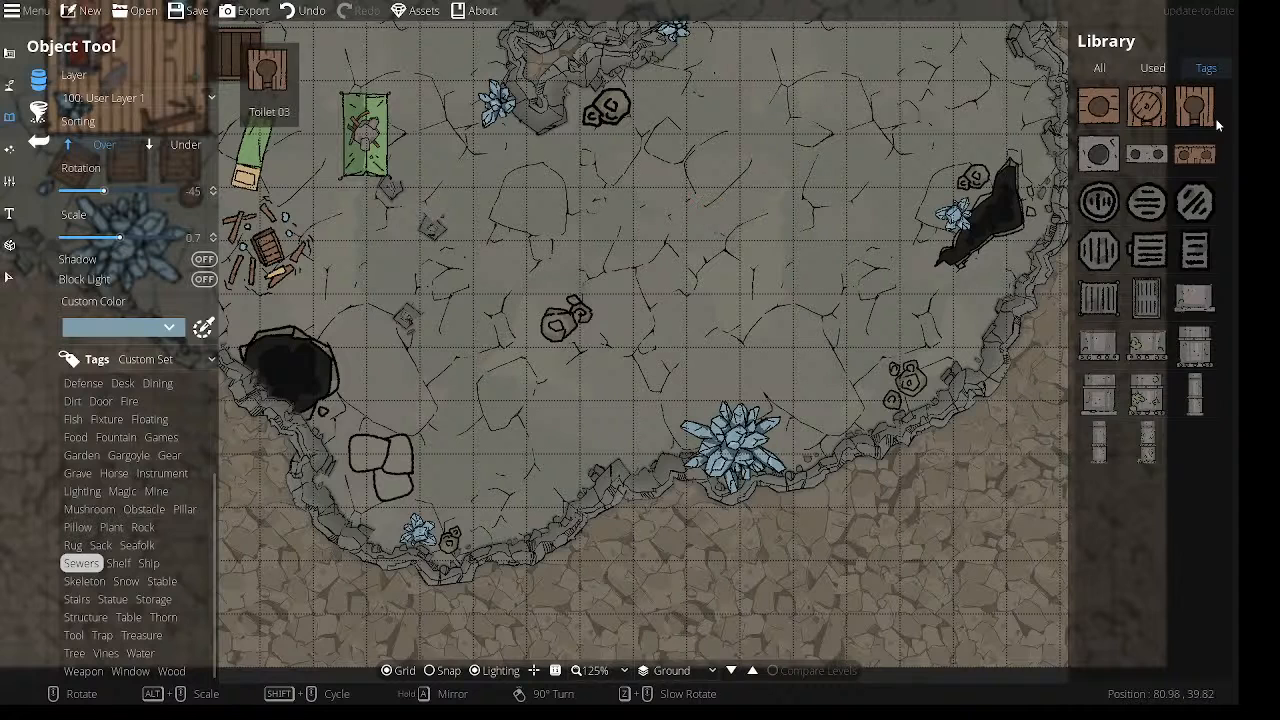
left_click(1100, 114)
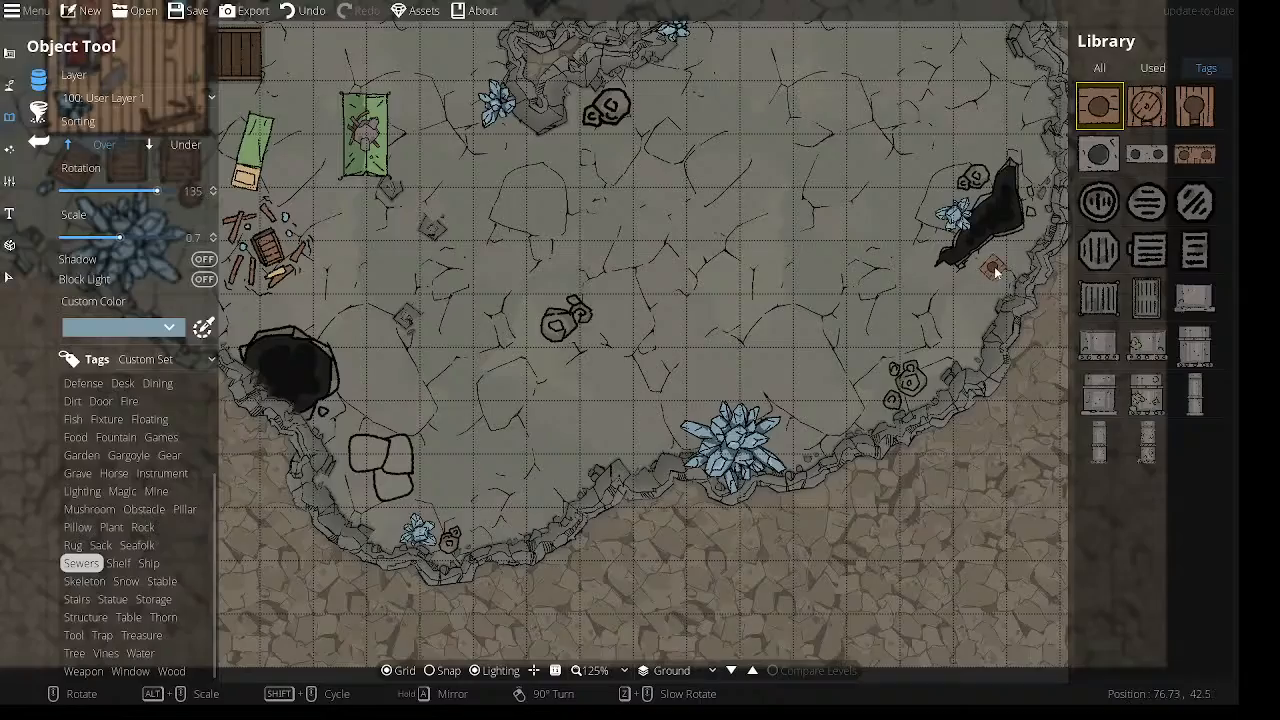
left_click_drag(790, 199, 1014, 394)
left_click_drag(540, 320, 286, 234)
left_click_drag(879, 343, 918, 507)
left_click_drag(520, 220, 827, 455)
left_click_drag(627, 215, 788, 259)
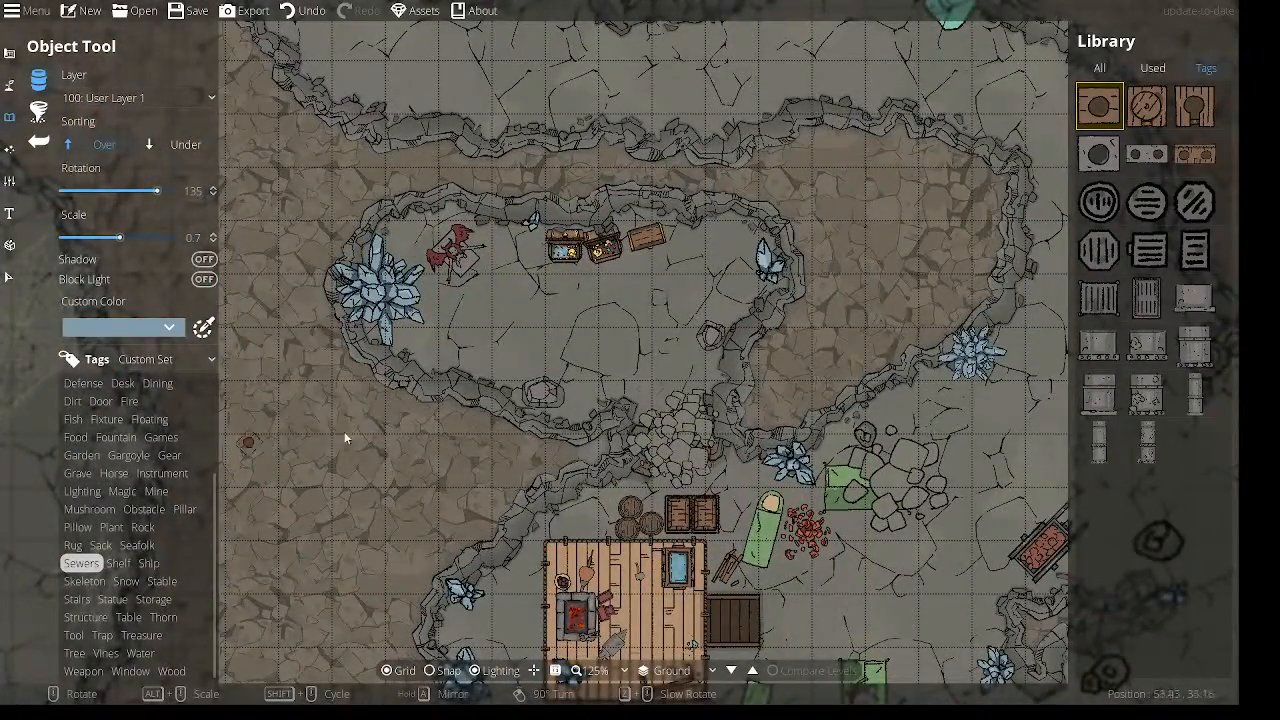
left_click_drag(824, 449, 764, 350)
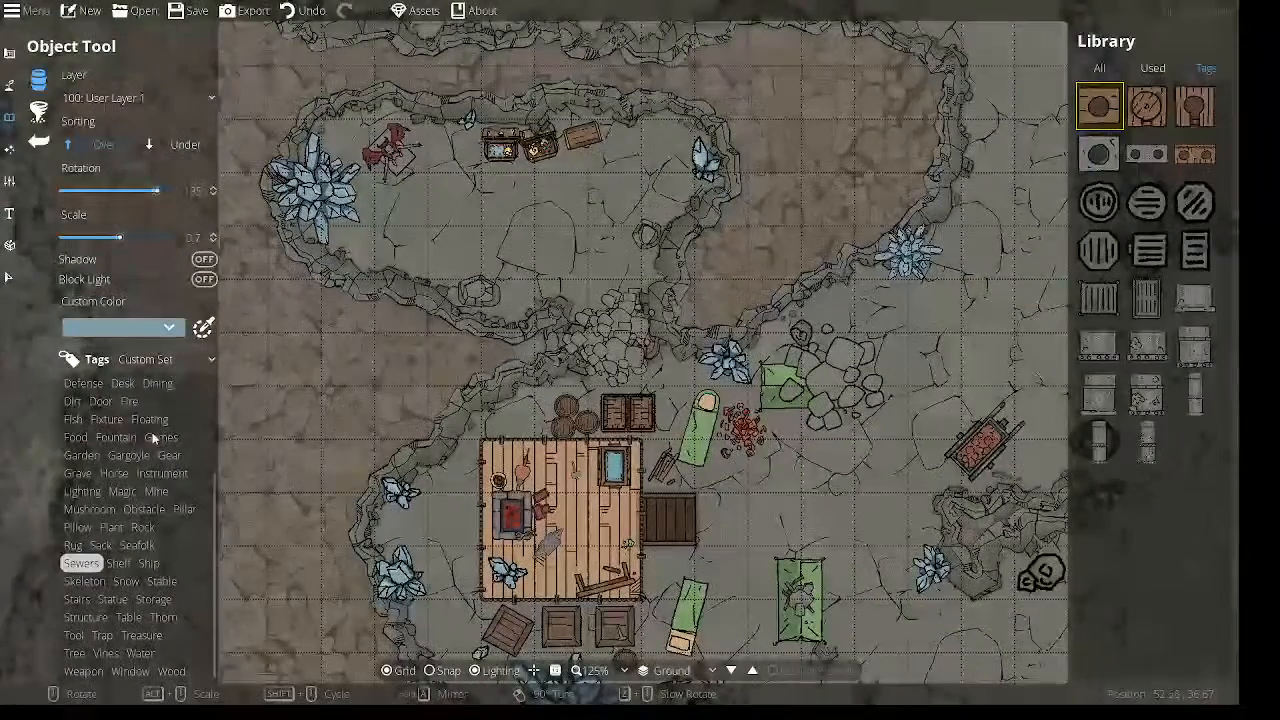
Browse the Fire, Fish, Thorn and Structure assets for props that suit the cave.
left_click(134, 403)
left_click(1099, 298)
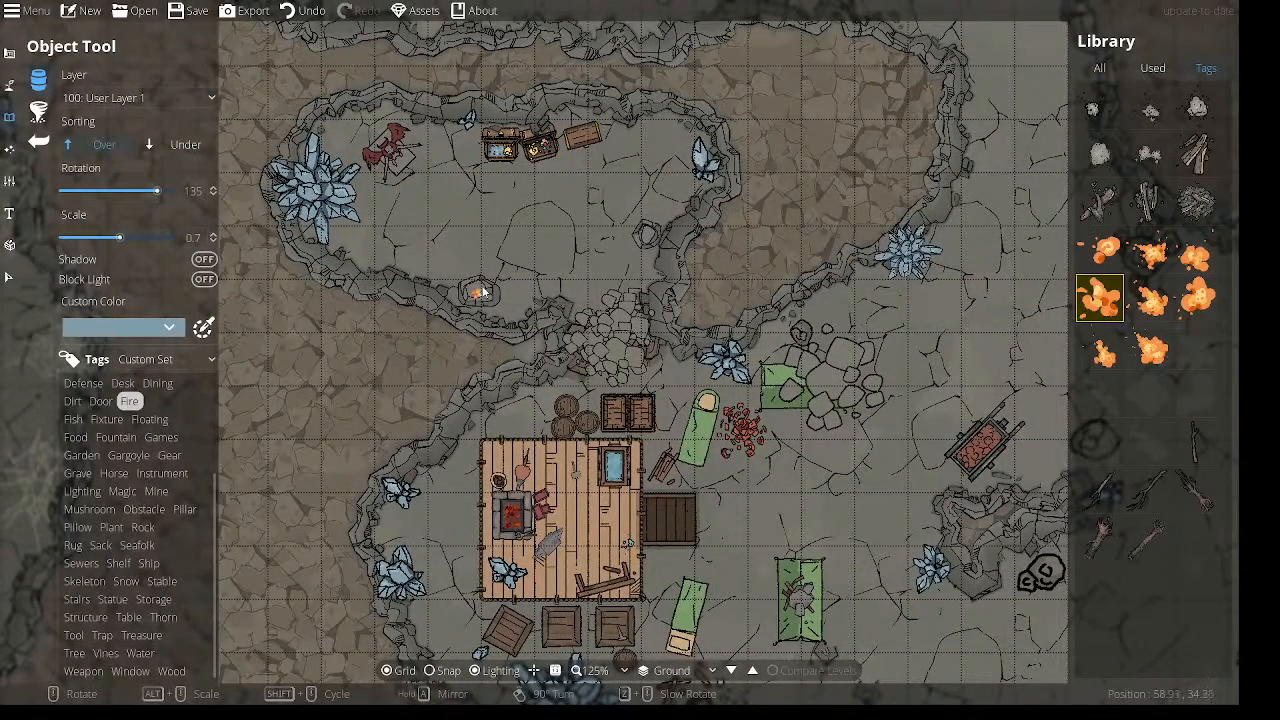
left_click(74, 420)
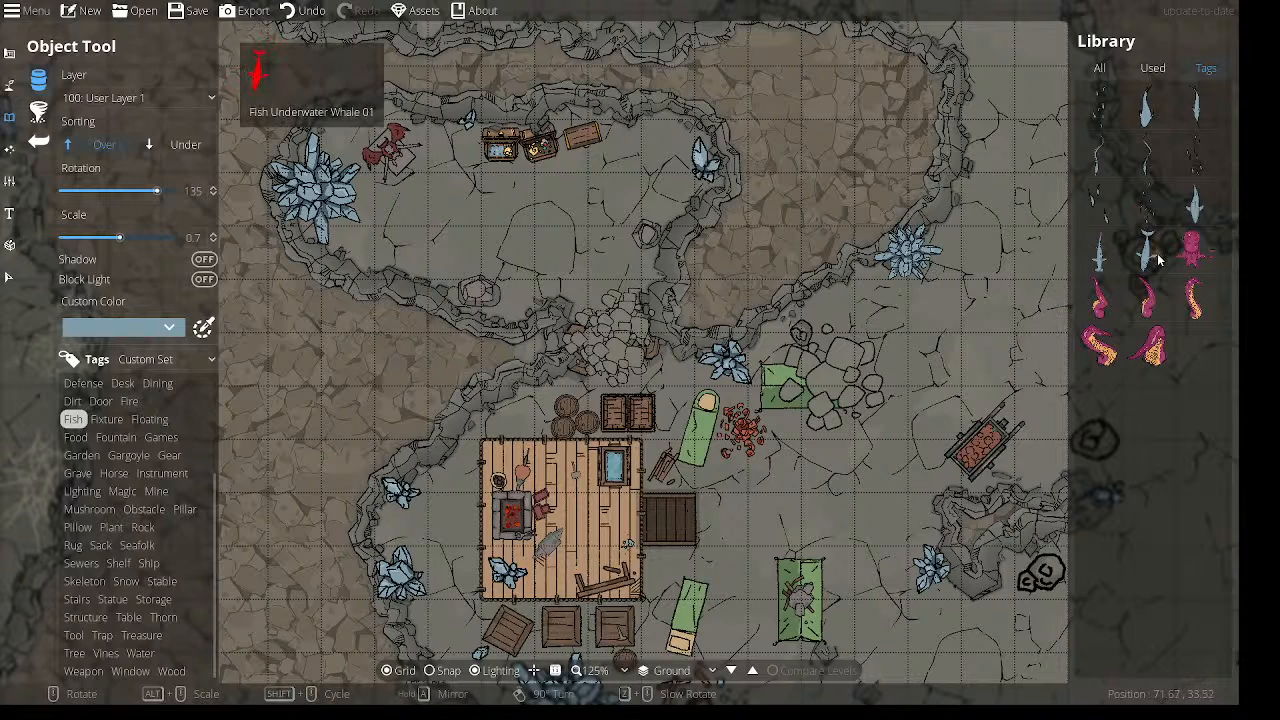
left_click(1150, 347)
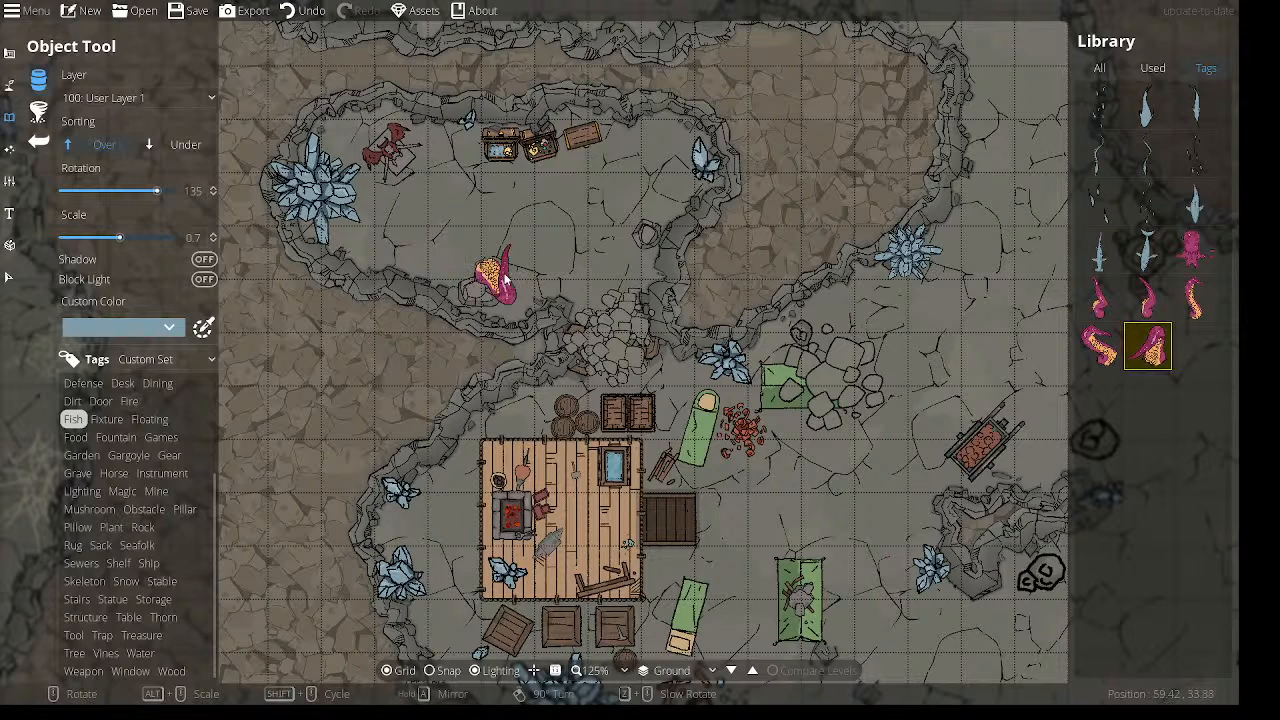
scroll(530, 268, "down", 7)
scroll(535, 265, "down", 2)
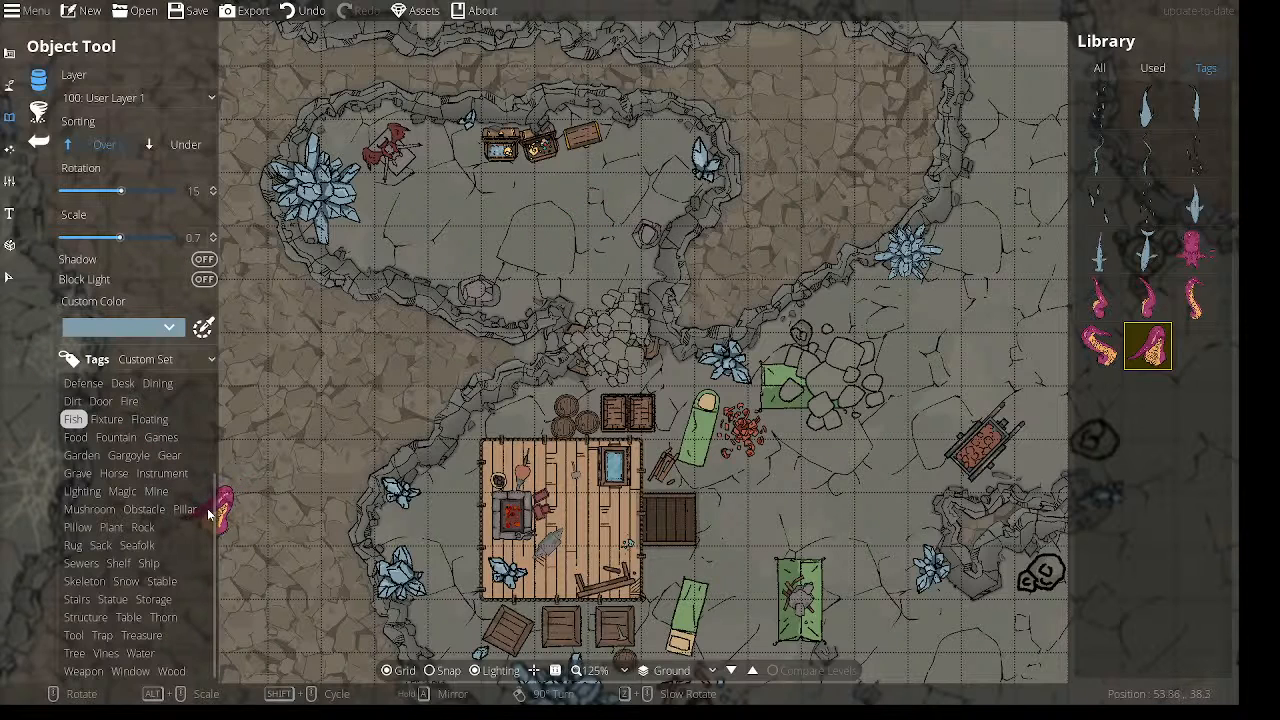
left_click(160, 617)
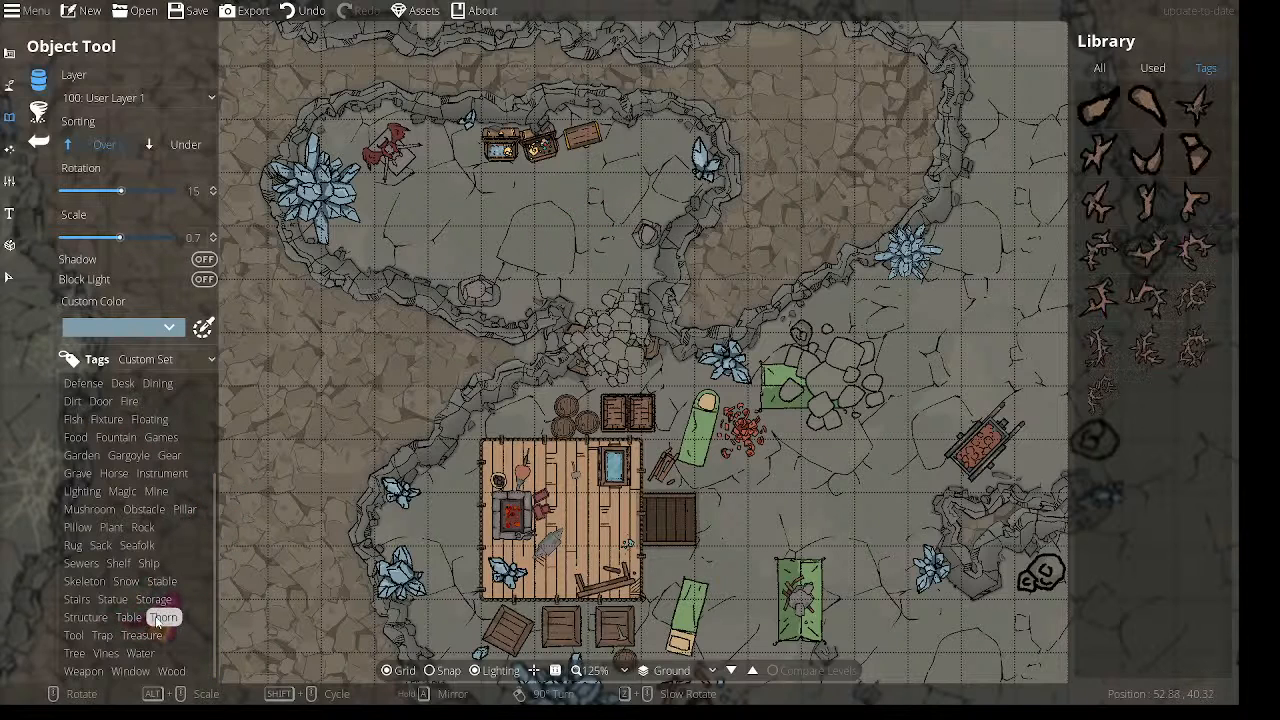
left_click(106, 617)
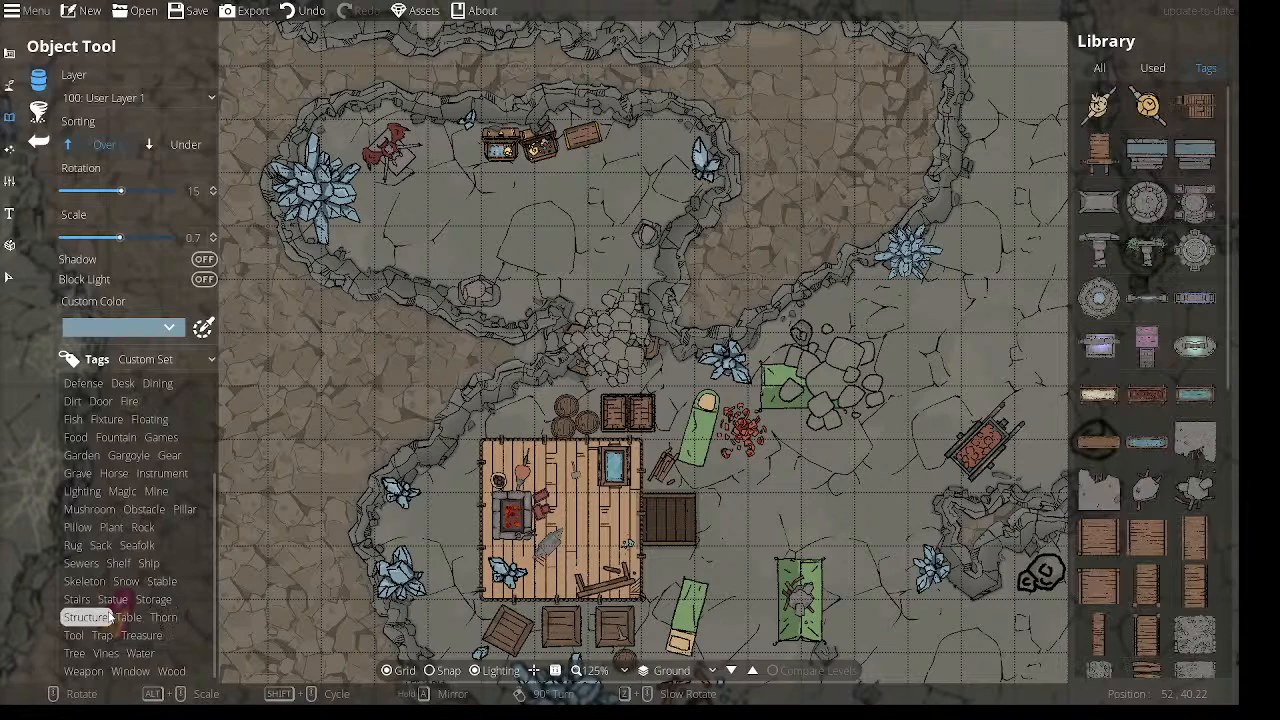
mouse_move(1148, 500)
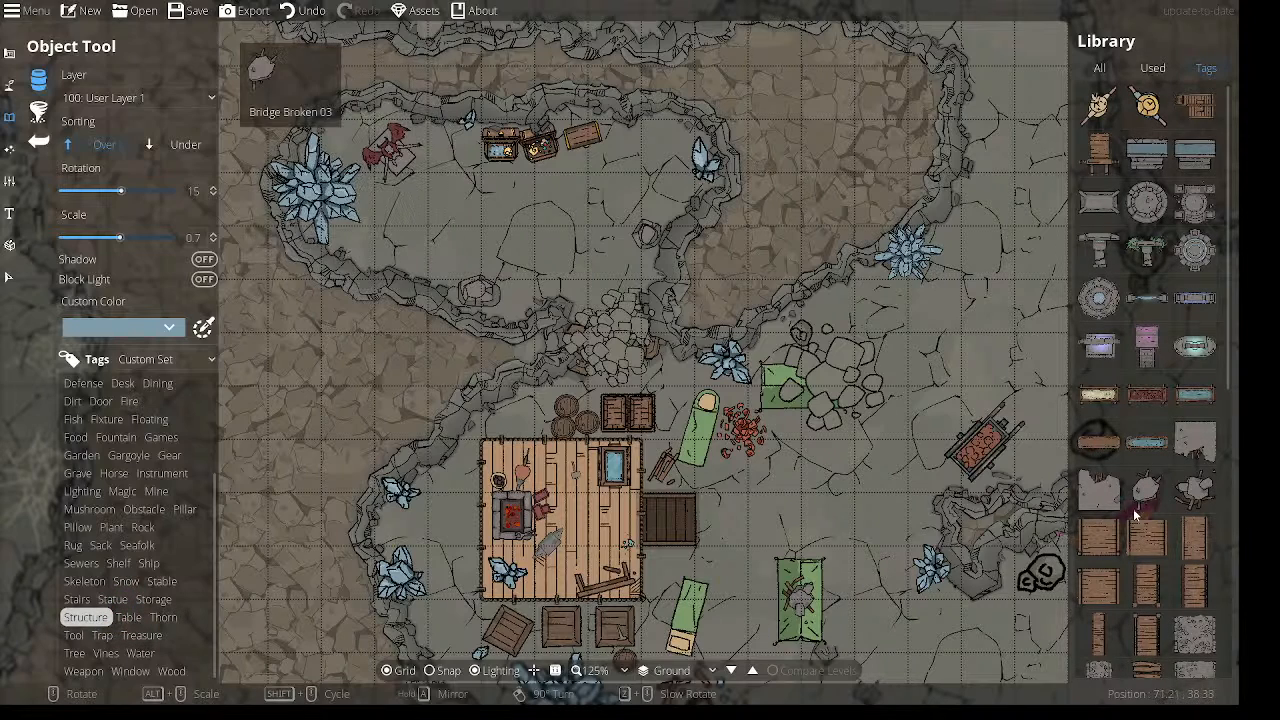
scroll(655, 555, "down", 3)
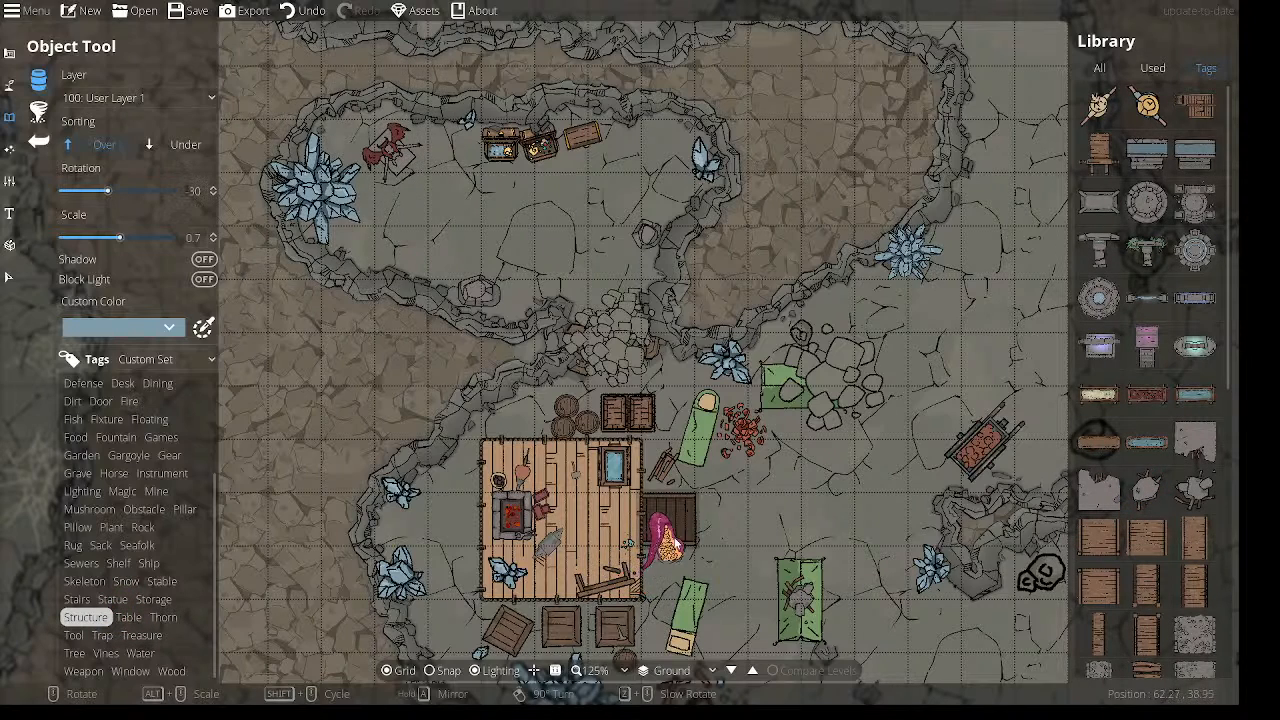
Place Bridge Broken 03 from the Structure assets, rotated -75 at scale 0.7, just west of the crates below the wooden platform.
left_click(1149, 489)
left_click_drag(783, 503, 683, 357)
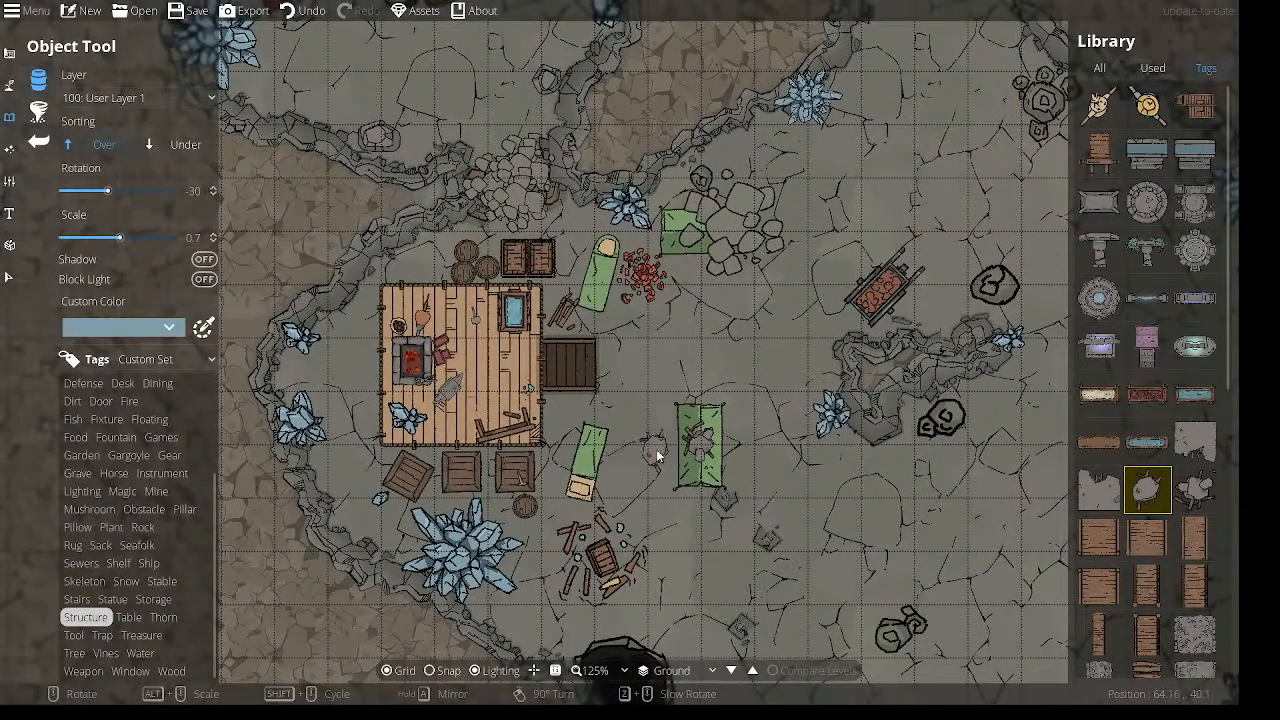
mouse_move(1188, 490)
scroll(366, 445, "down", 3)
scroll(366, 449, "down", 4)
scroll(383, 465, "down", 2)
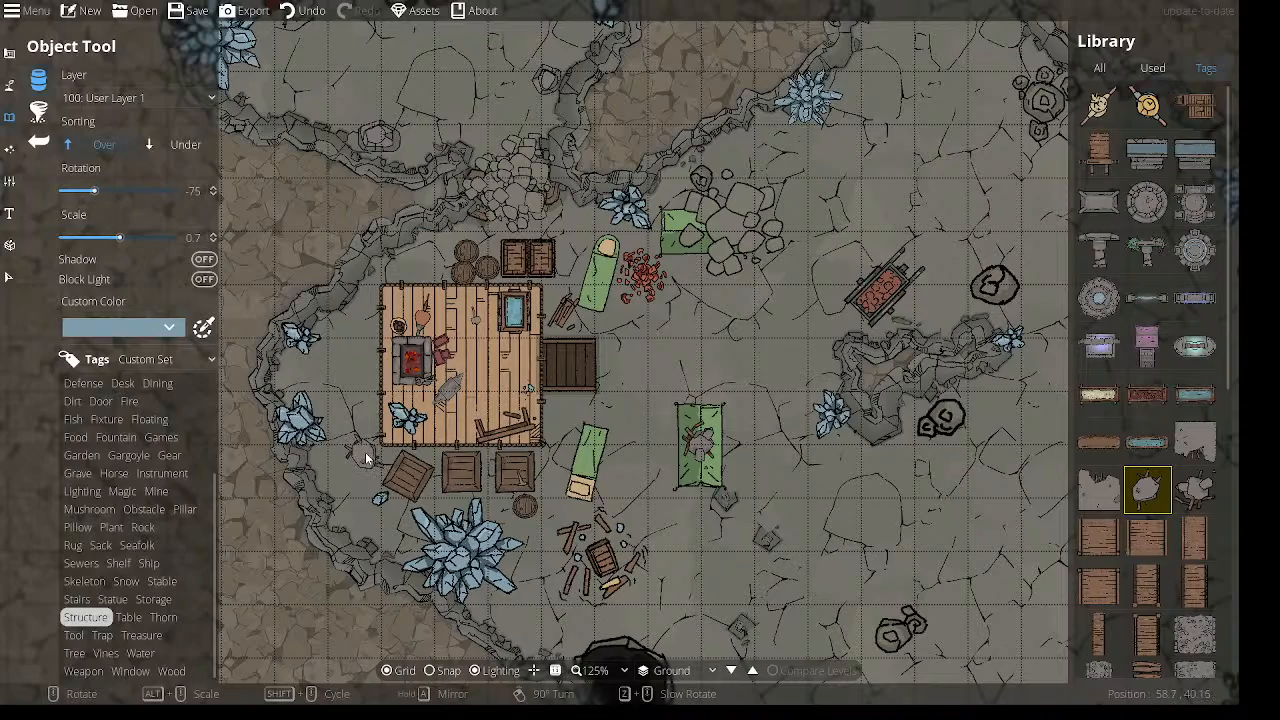
Review the treasure cave and large cavern, and examine the Ship and Magic assets for further props.
left_click_drag(686, 308, 659, 460)
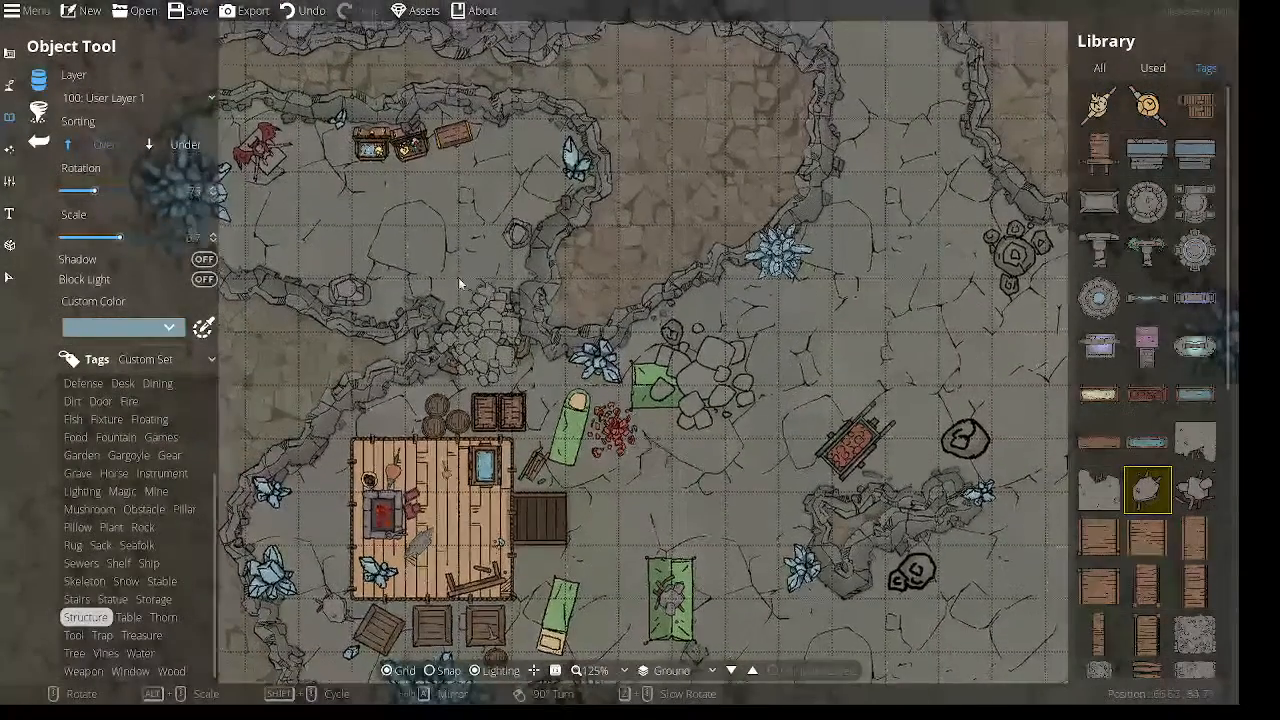
left_click_drag(466, 276, 541, 325)
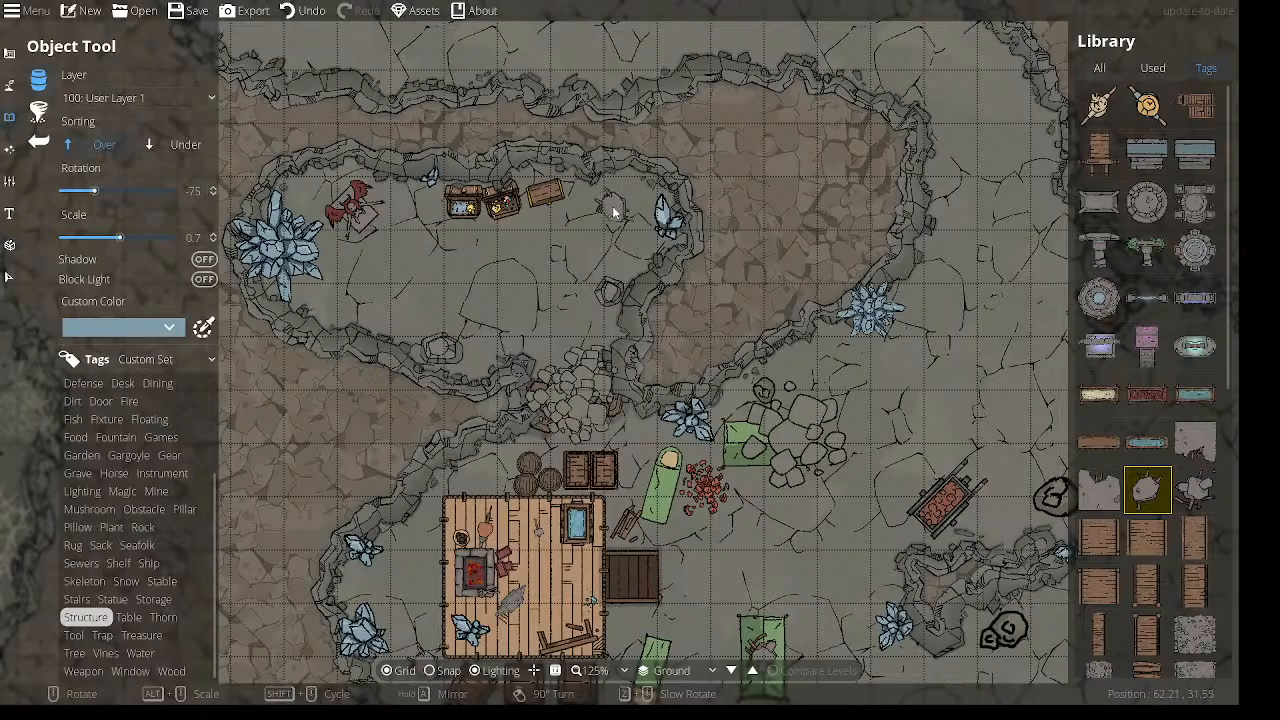
left_click_drag(808, 446, 451, 200)
left_click_drag(517, 390, 502, 258)
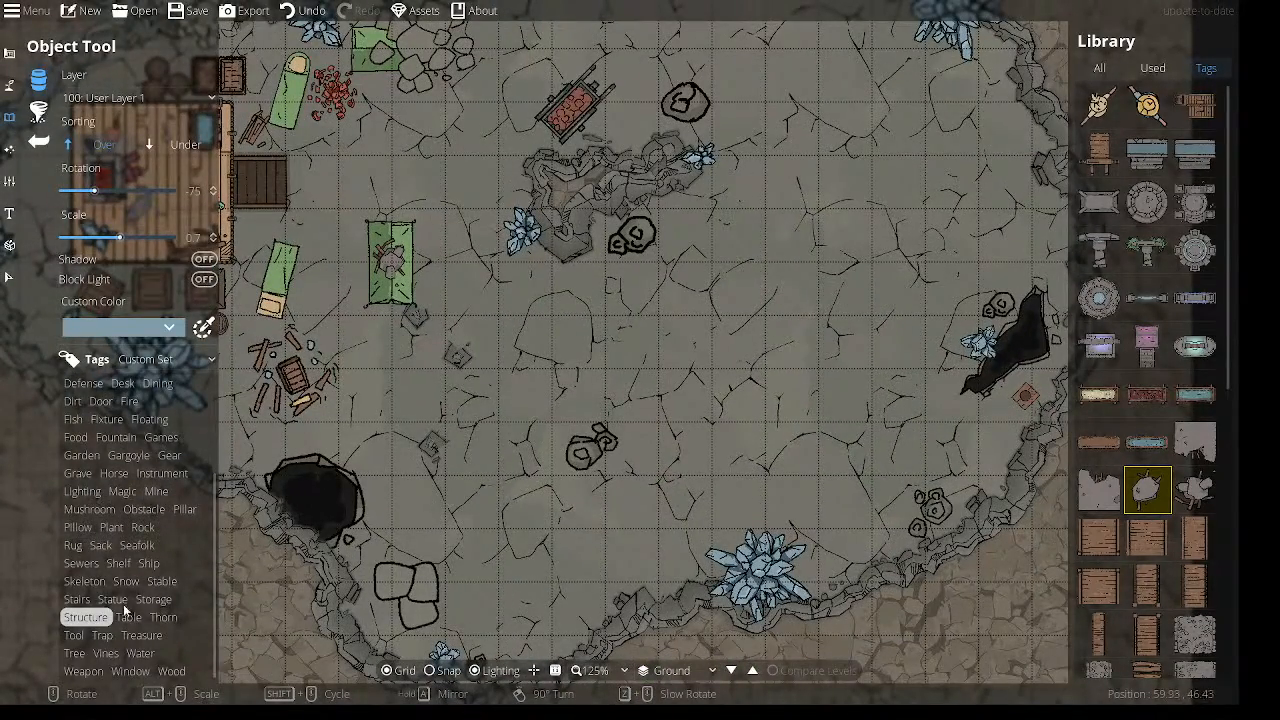
left_click(147, 564)
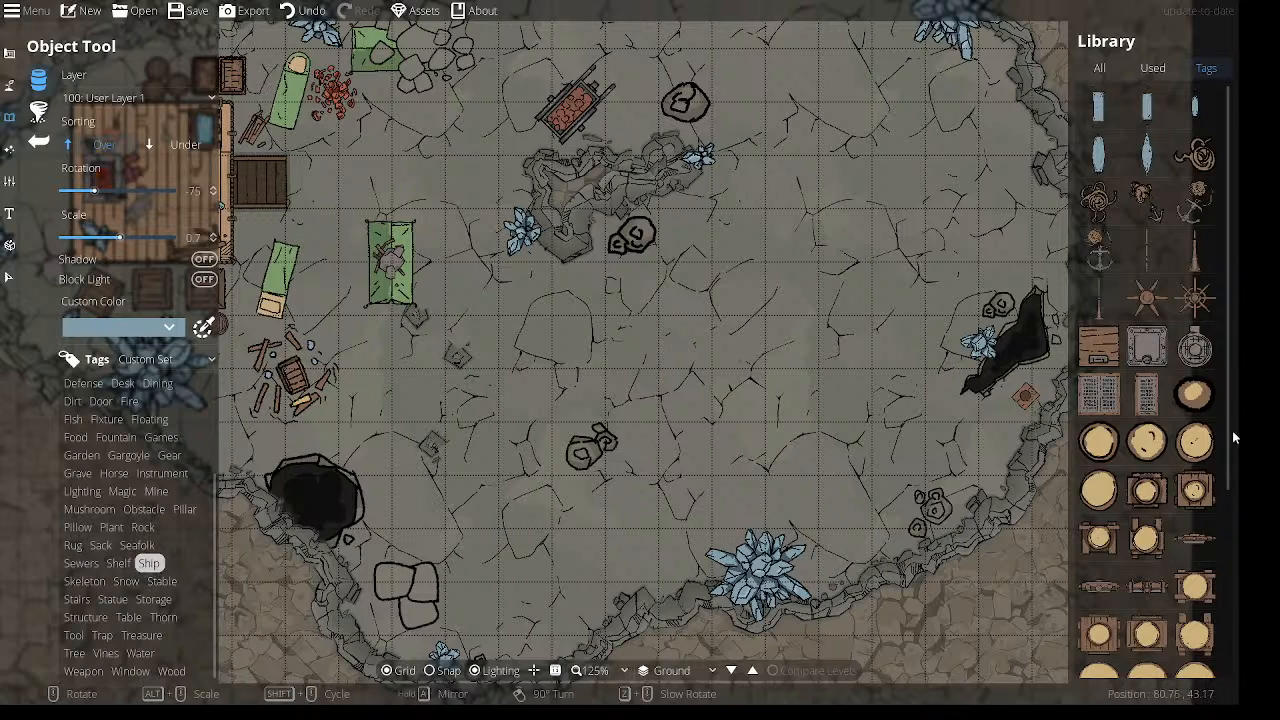
mouse_move(1178, 430)
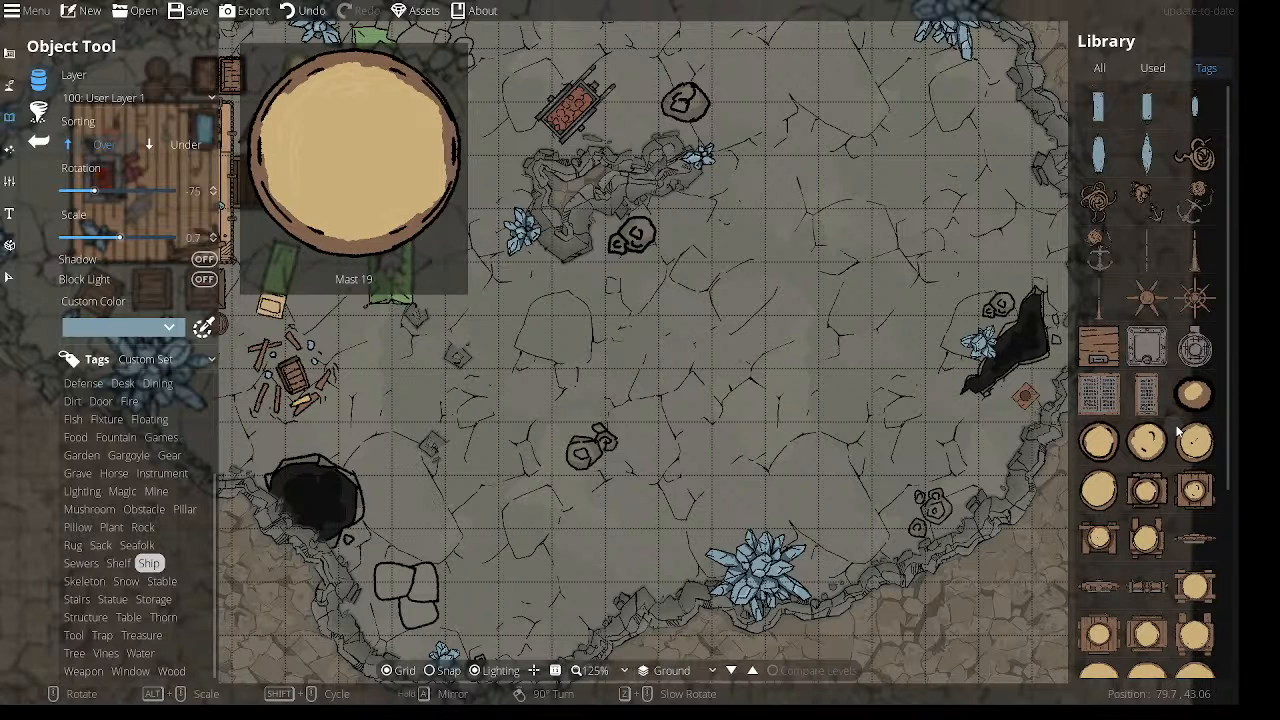
mouse_move(1154, 452)
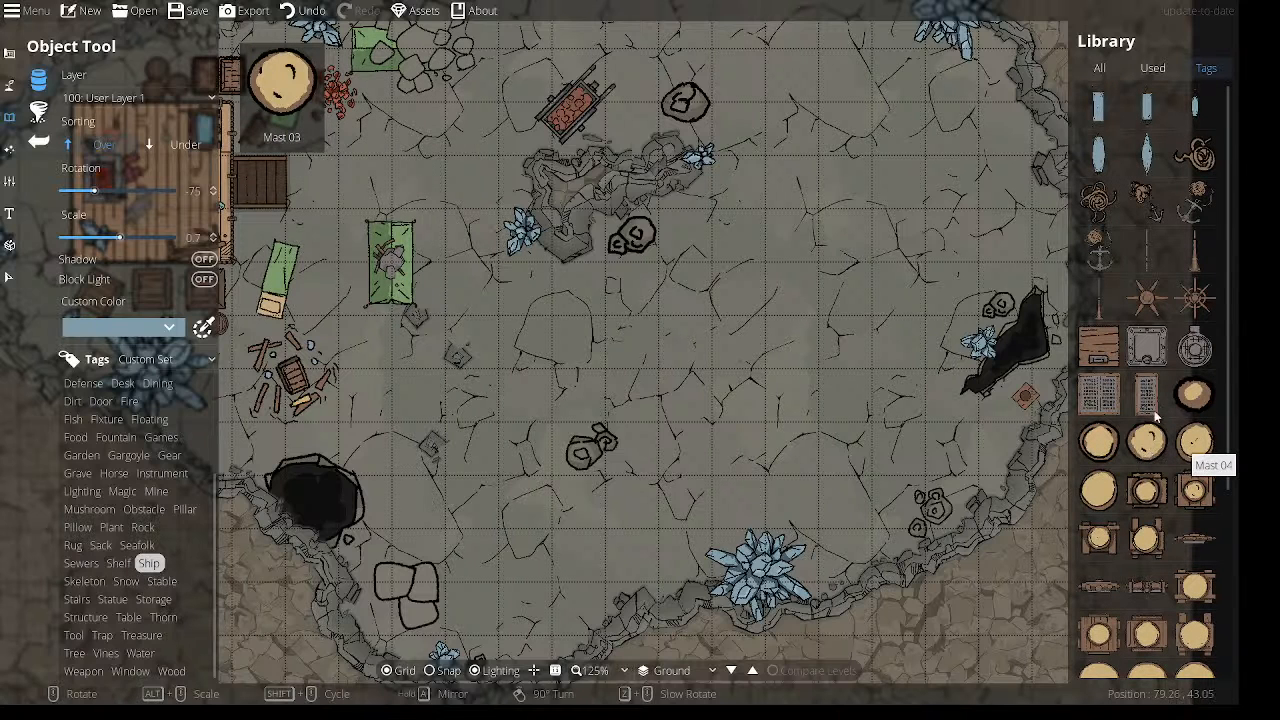
mouse_move(1147, 150)
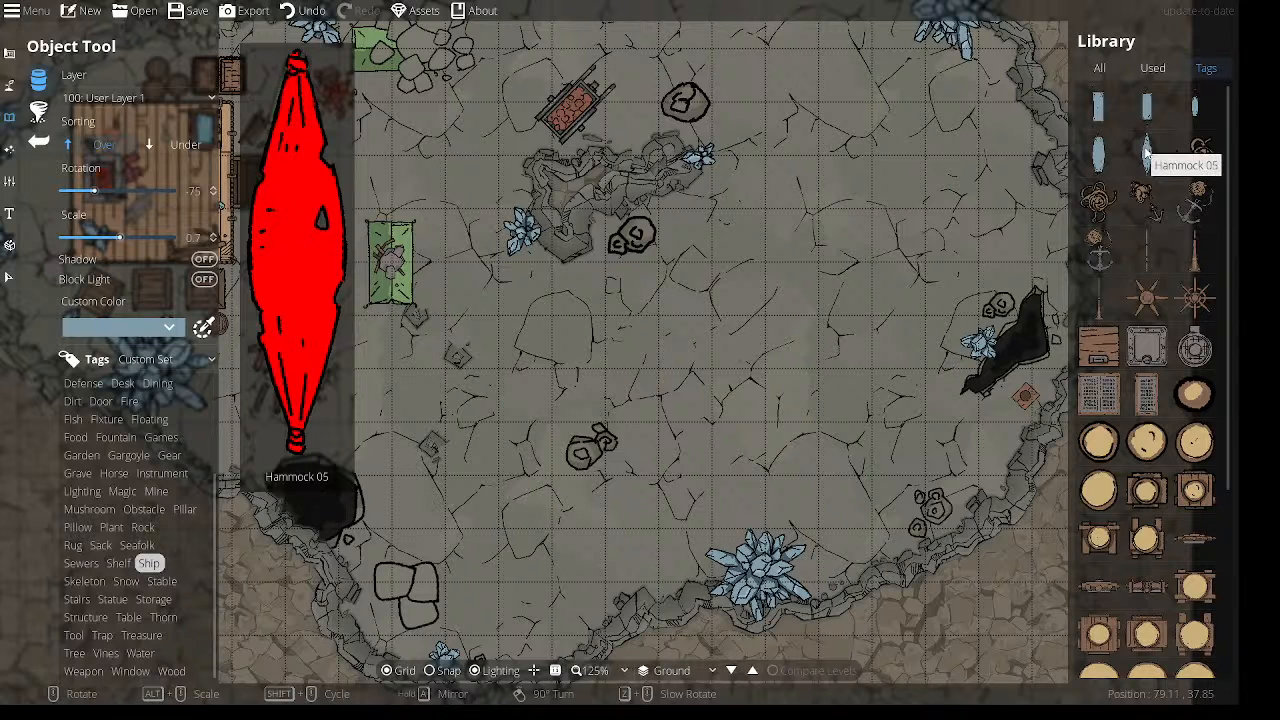
mouse_move(1150, 255)
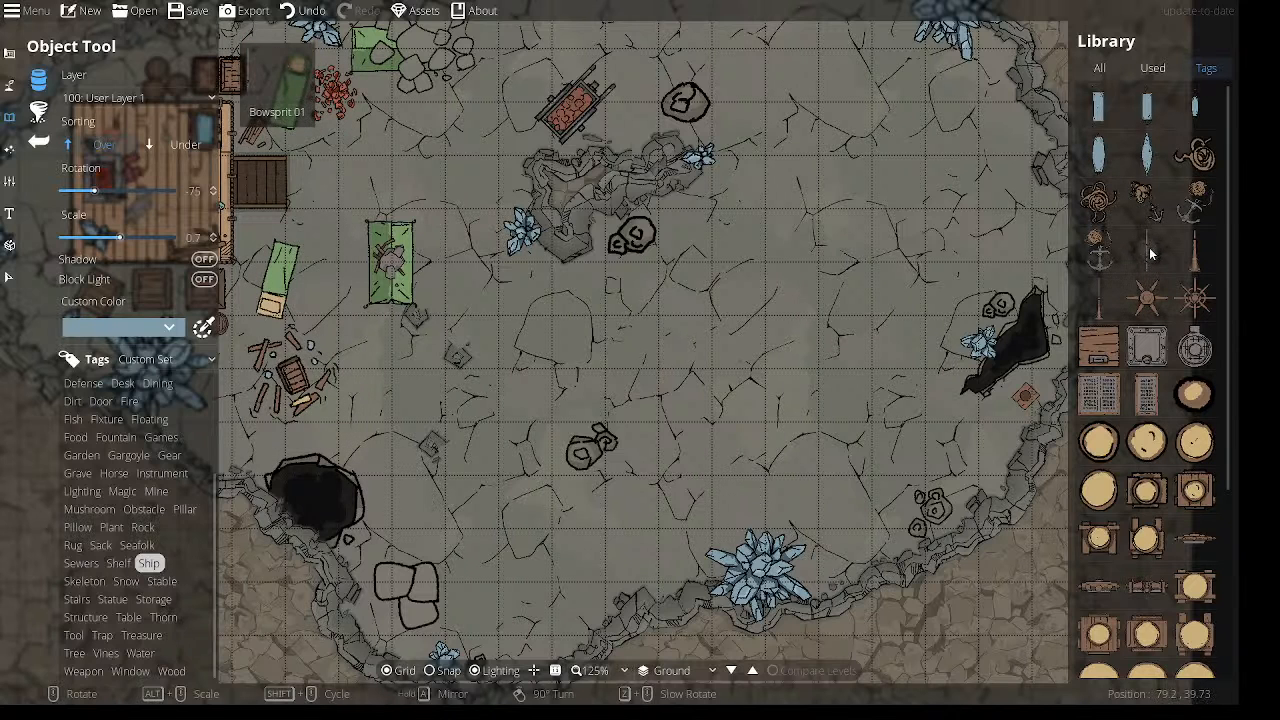
mouse_move(1138, 397)
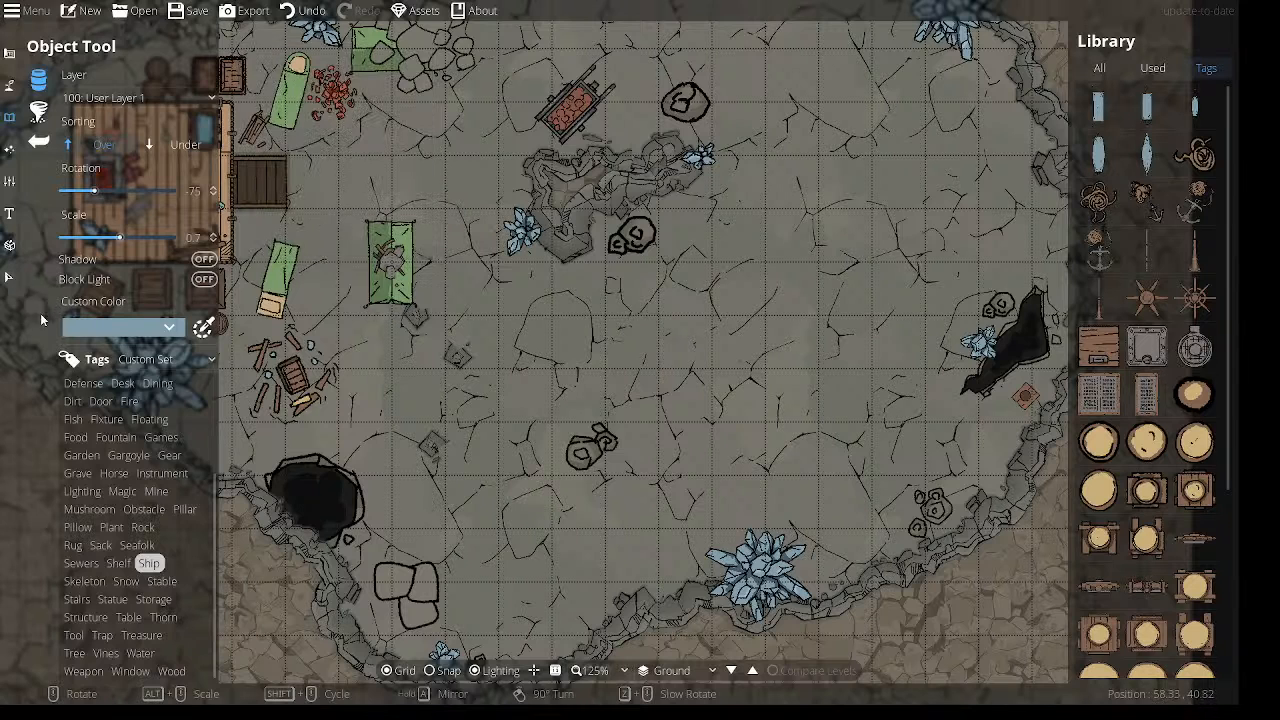
left_click(124, 491)
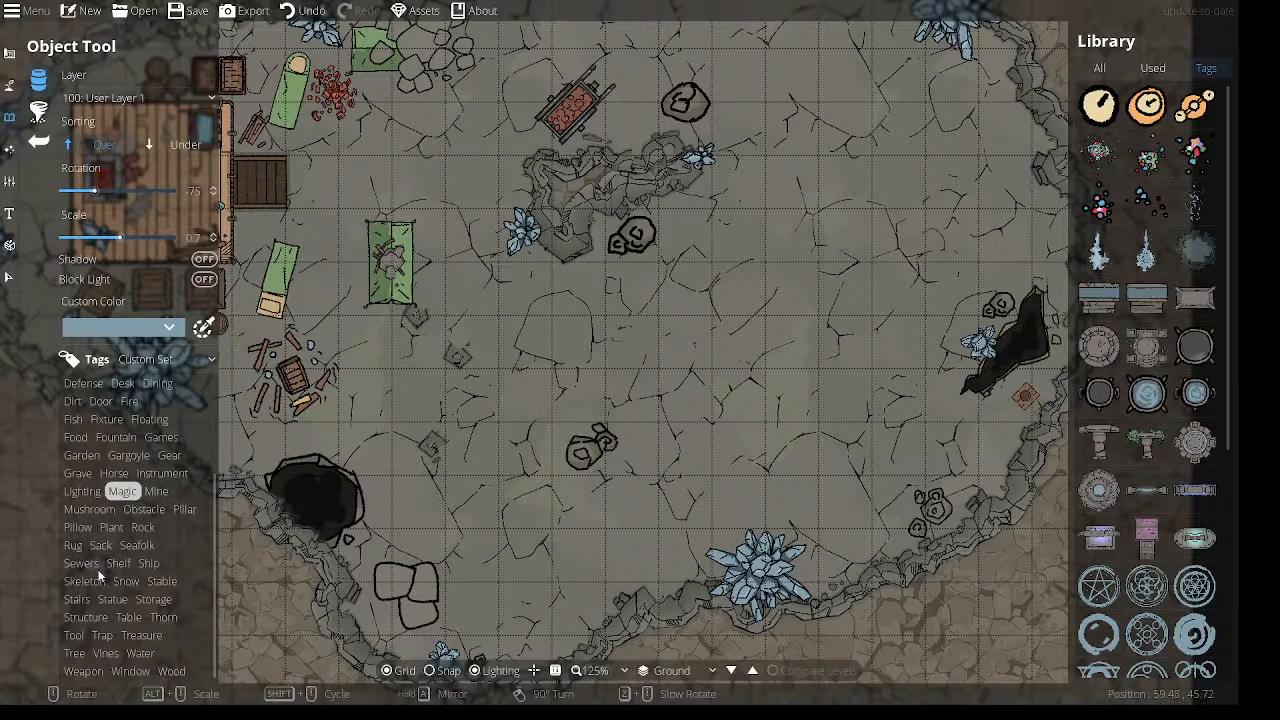
From the Rock assets, place a small grey boulder beside the large south-wall crystal and Boulder 18 by the cavern's central rock outcrop.
left_click(145, 528)
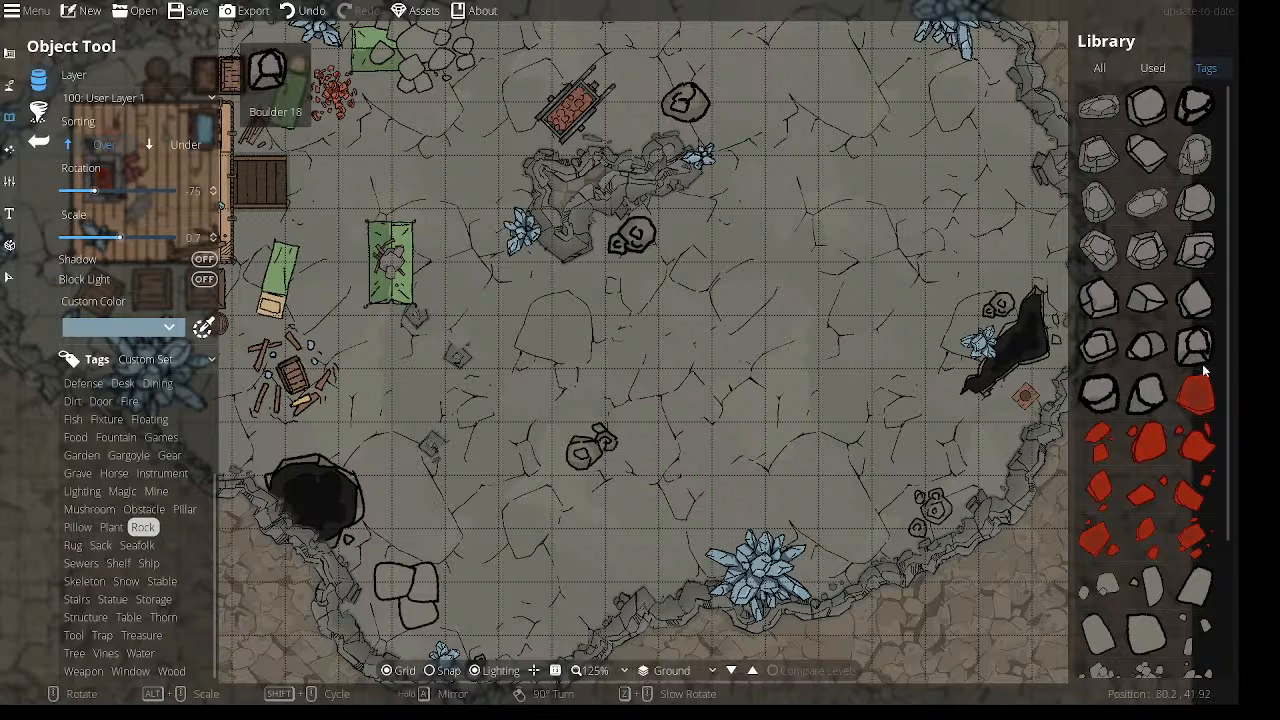
left_click(1200, 252)
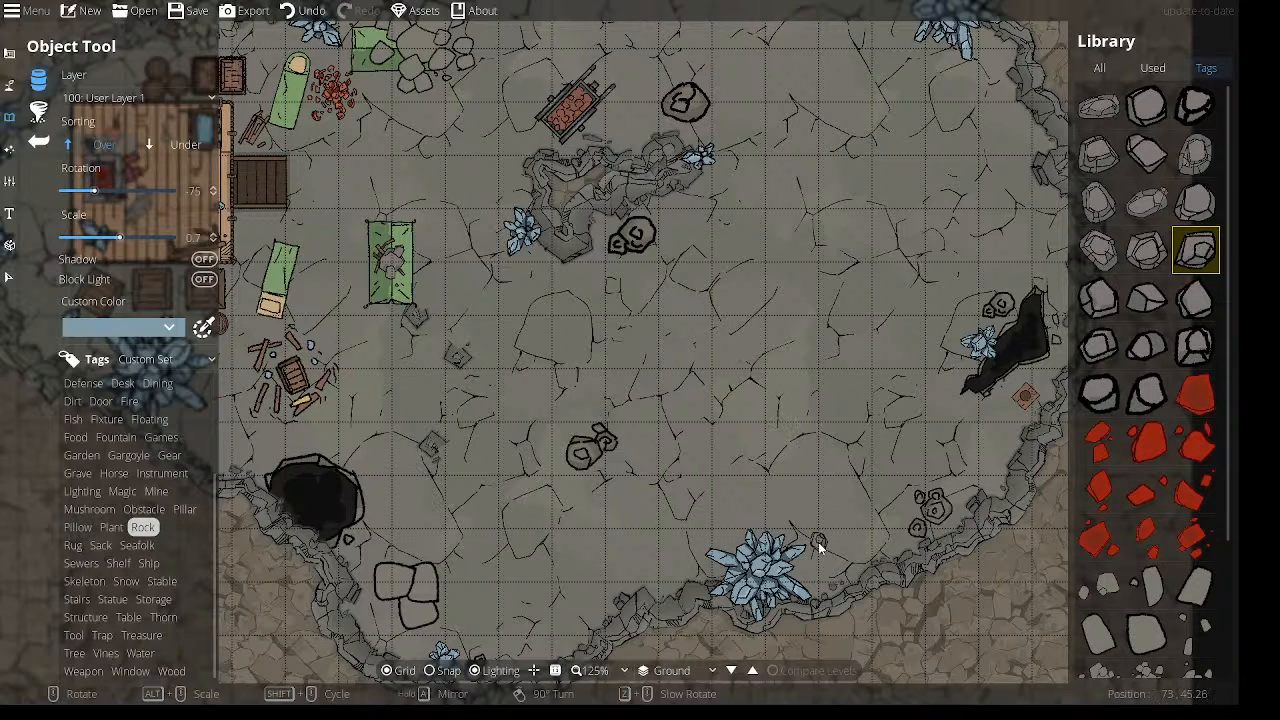
left_click(1190, 349)
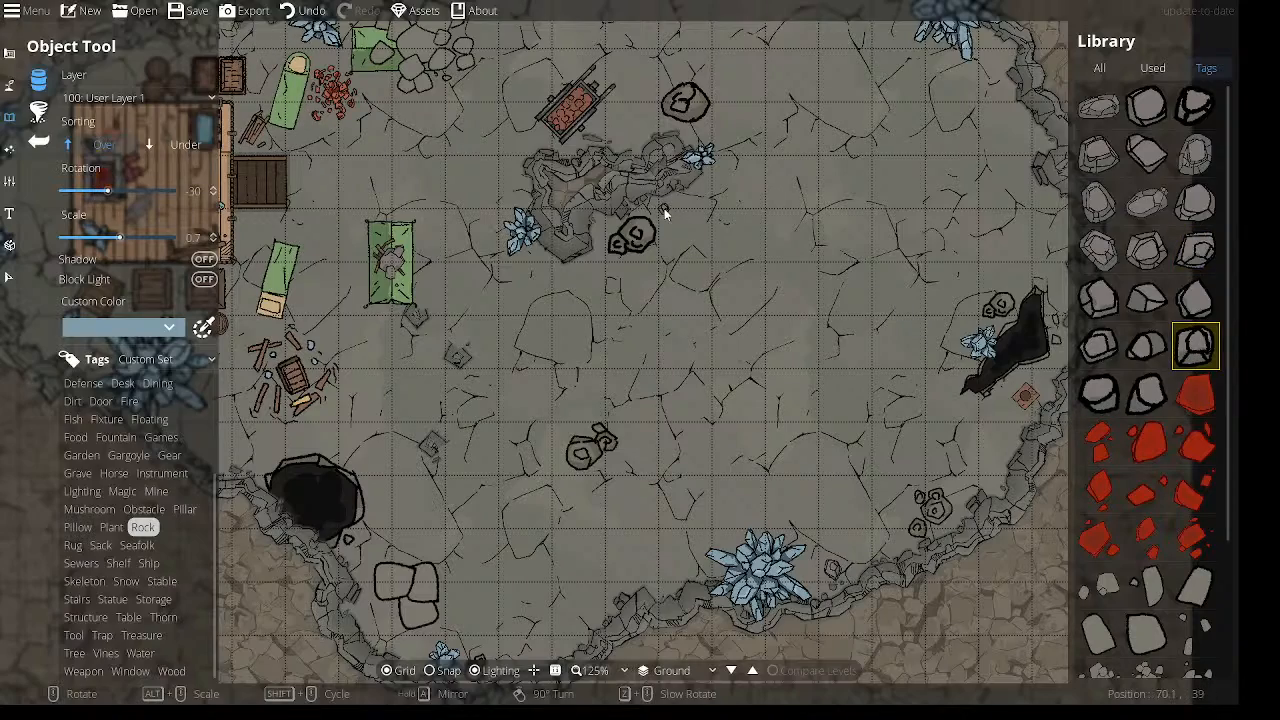
Place a grey boulder at scale 0.7 along the cavern's northeast wall, between the stone ring and the large crystal.
left_click(1195, 153)
left_click_drag(800, 134, 605, 464)
left_click(647, 276)
scroll(660, 319, "down", 3)
scroll(660, 319, "down", 2)
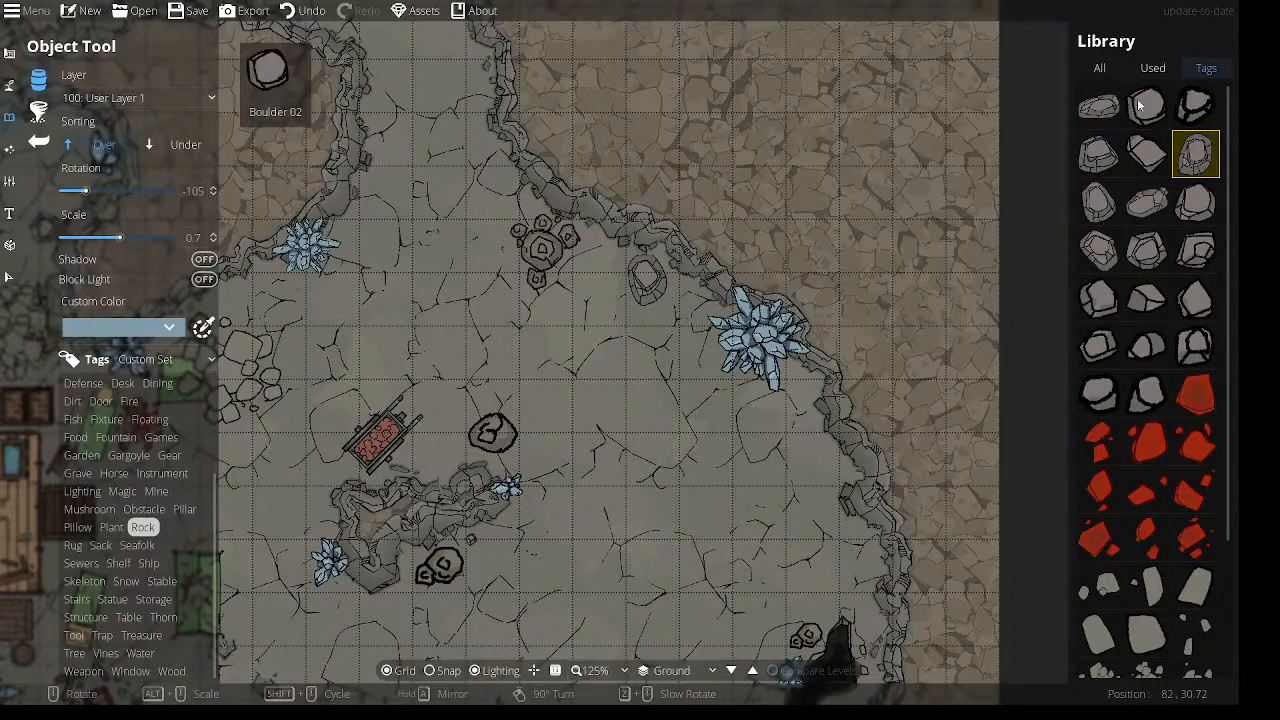
Place a flat grey boulder at scale 0.7 beside the dark pit at the large cavern's southwest wall.
left_click(1099, 106)
left_click_drag(376, 274, 801, 114)
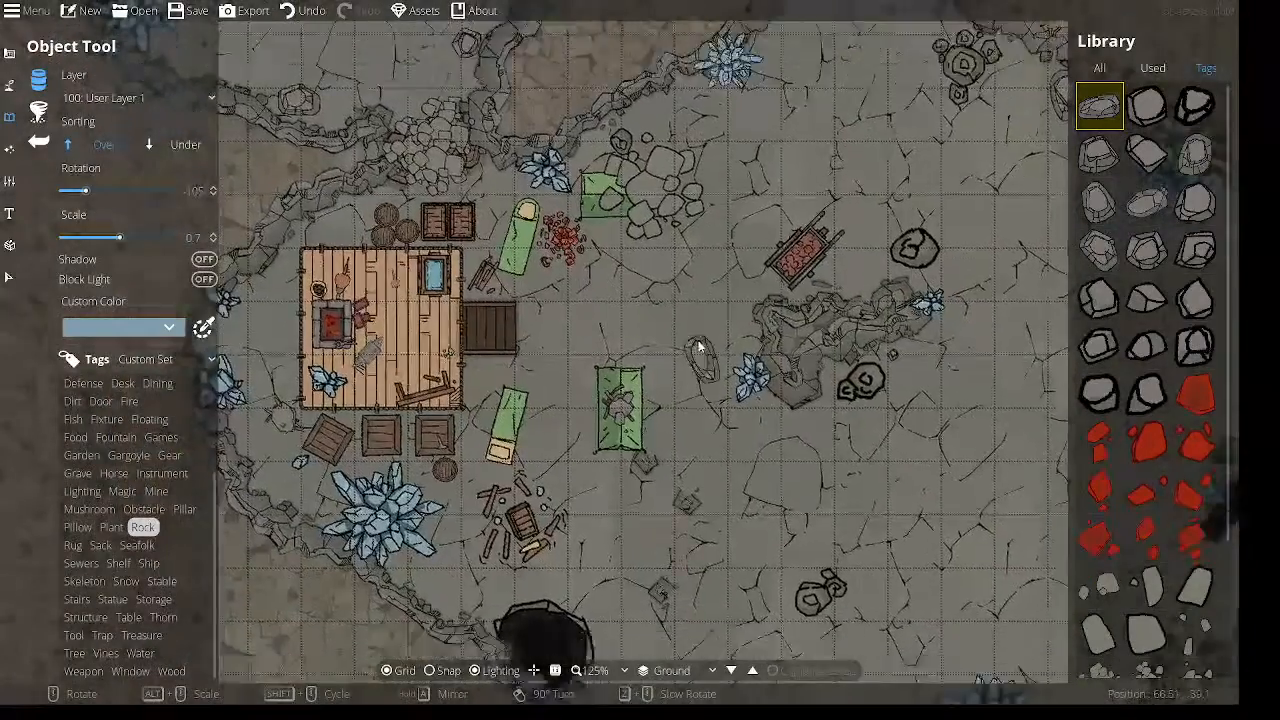
left_click_drag(703, 383, 606, 154)
left_click_drag(525, 441, 525, 346)
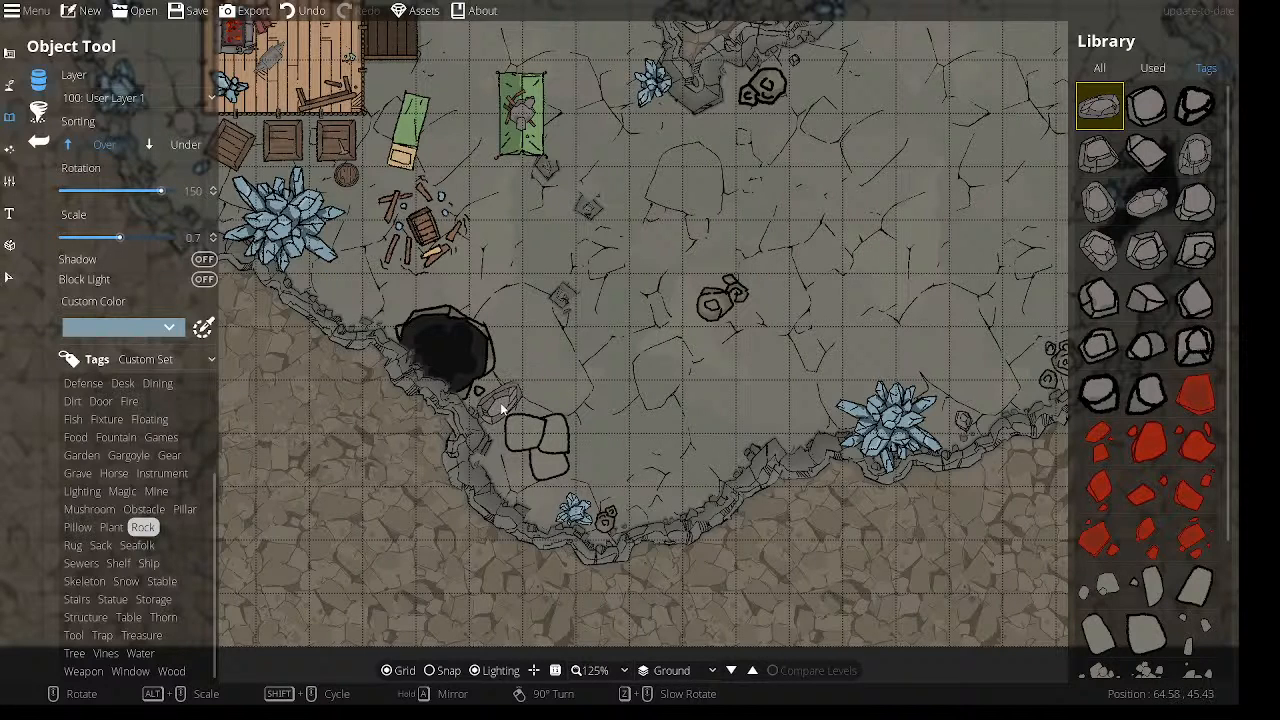
left_click(514, 394)
Select and delete the cluster of squarish stones southeast of the dark pit.
left_click(9, 276)
left_click_drag(612, 406, 492, 488)
key("Delete")
Place a grey boulder, rotated 75 at scale 0.7, along the south wall of the passage above the treasure cave.
left_click_drag(940, 325, 780, 691)
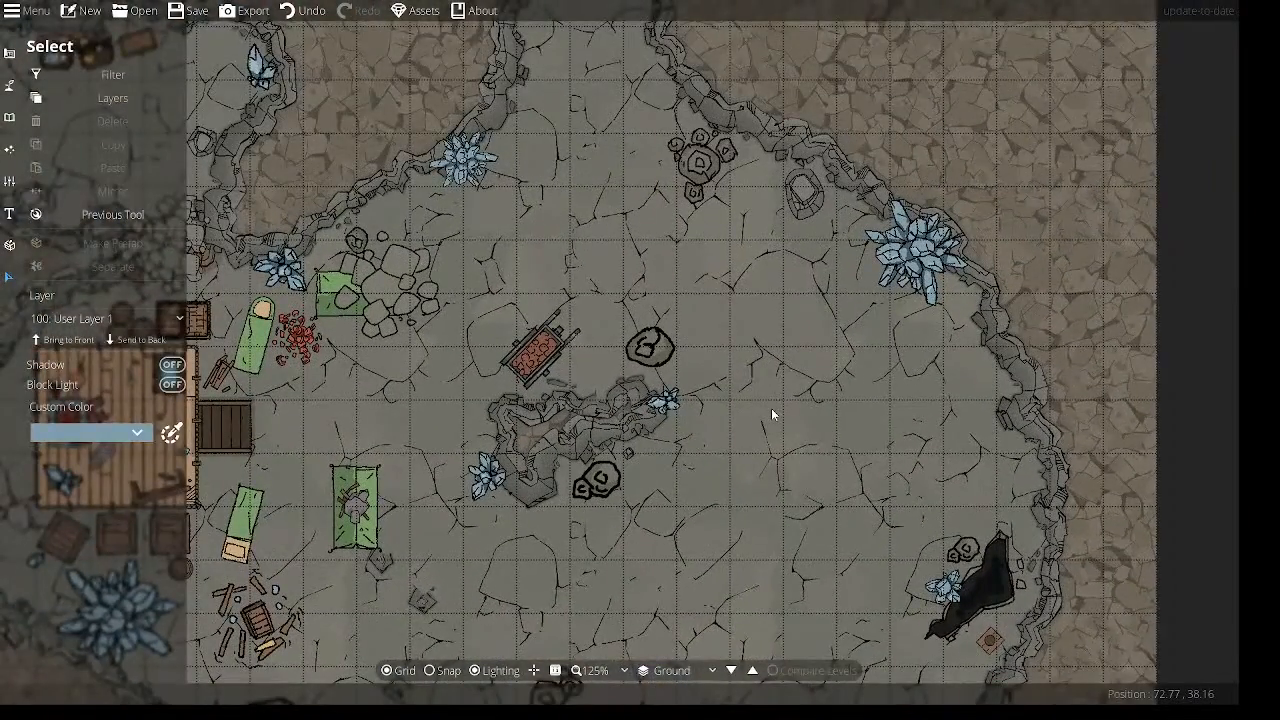
left_click_drag(771, 413, 886, 209)
left_click_drag(734, 136, 534, 366)
left_click_drag(558, 234, 592, 504)
left_click_drag(508, 222, 815, 289)
left_click(11, 86)
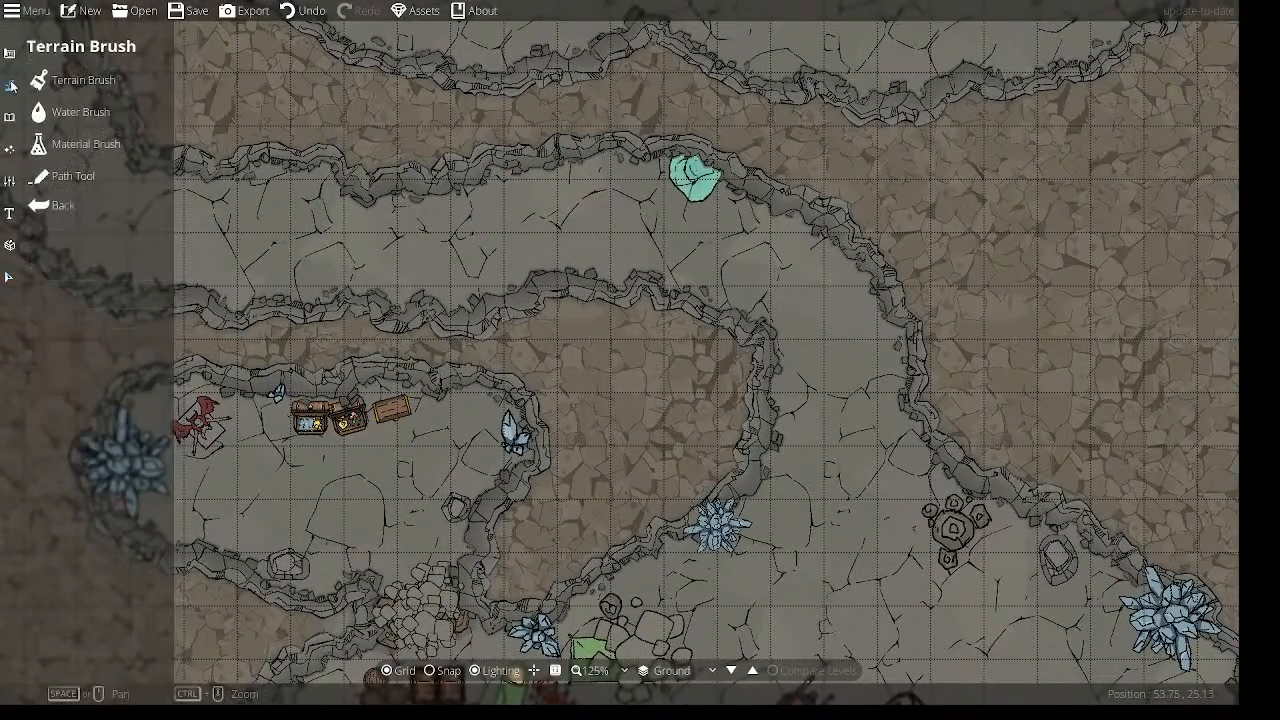
left_click(11, 117)
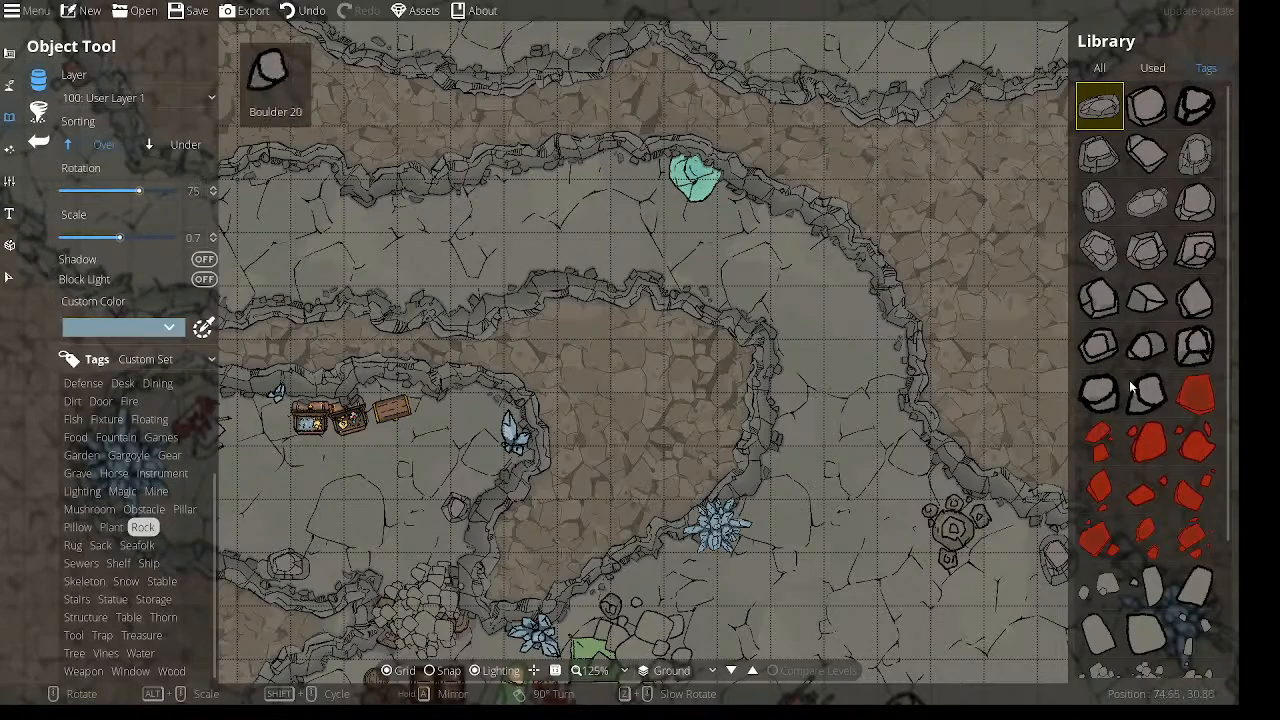
left_click(1147, 250)
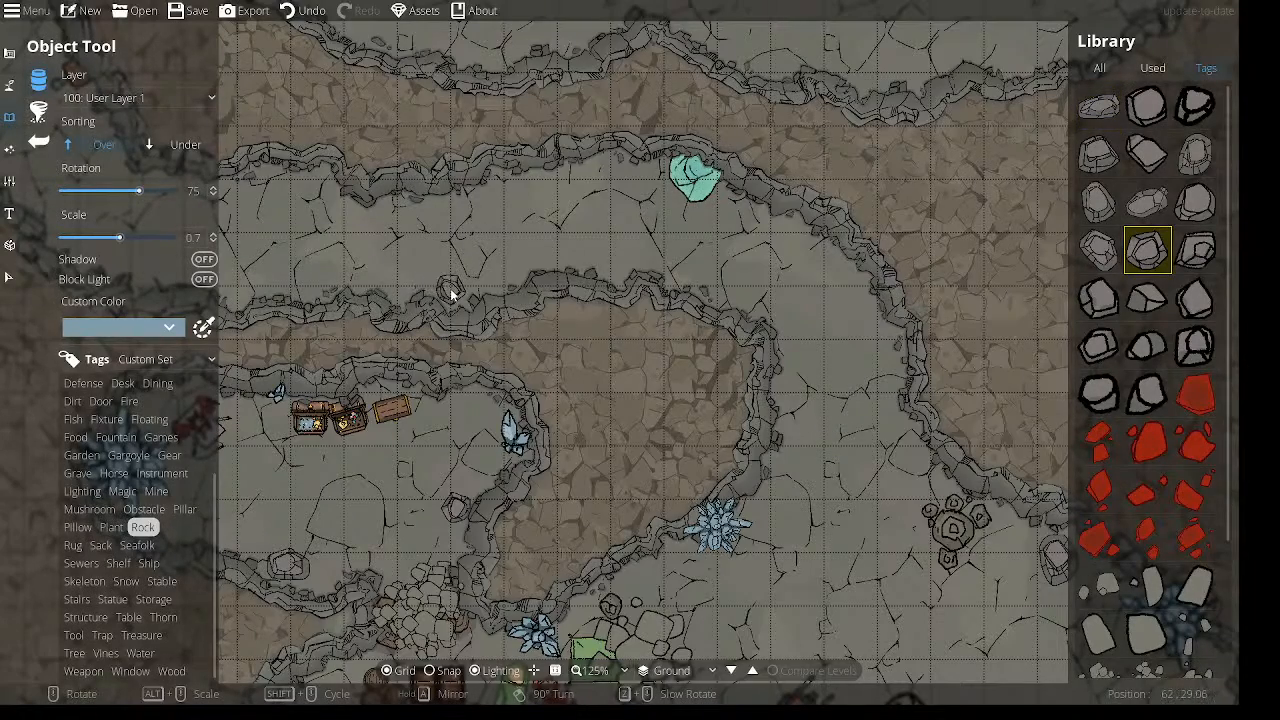
left_click_drag(473, 250, 787, 178)
left_click_drag(541, 187, 771, 390)
left_click(1196, 203)
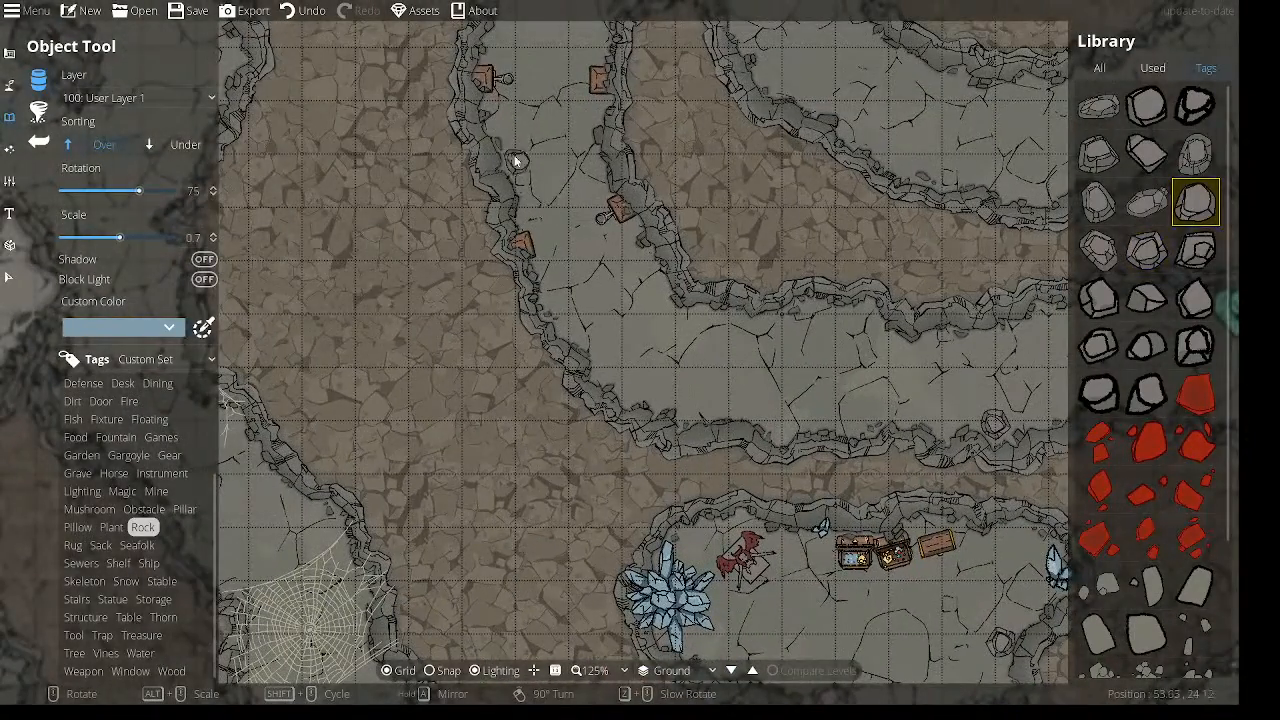
left_click_drag(541, 121, 465, 182)
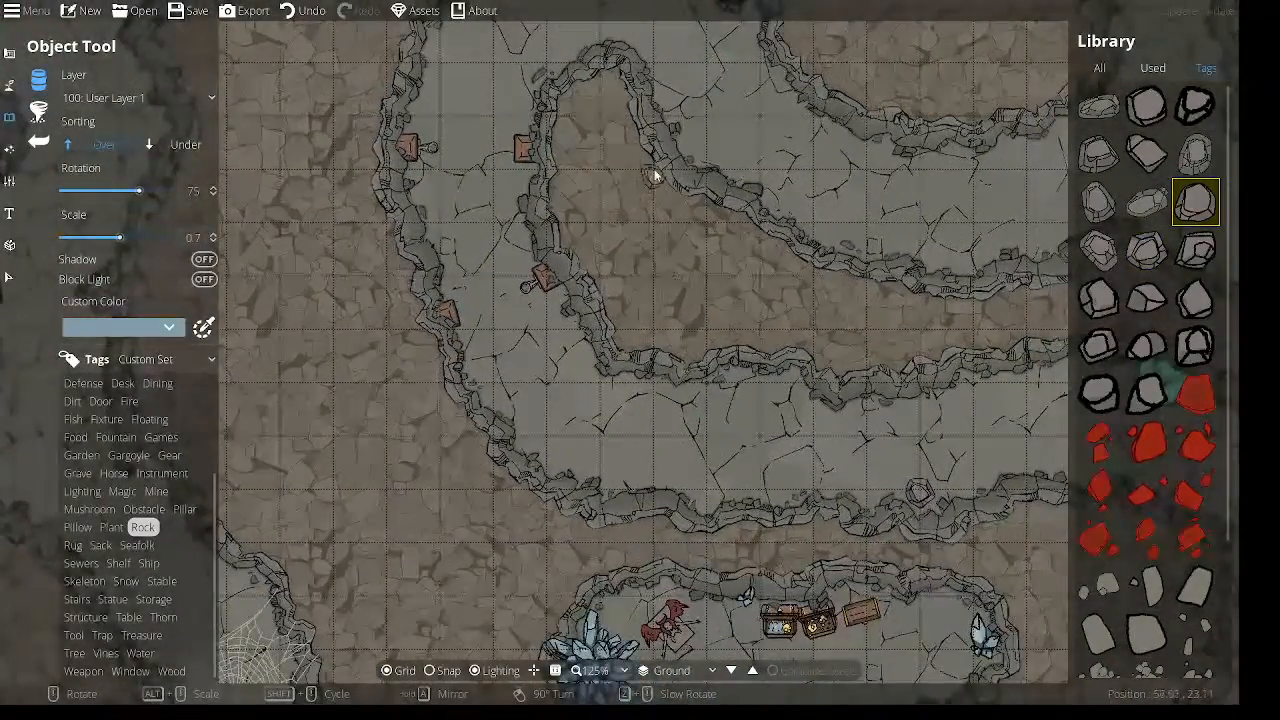
left_click_drag(655, 172, 636, 256)
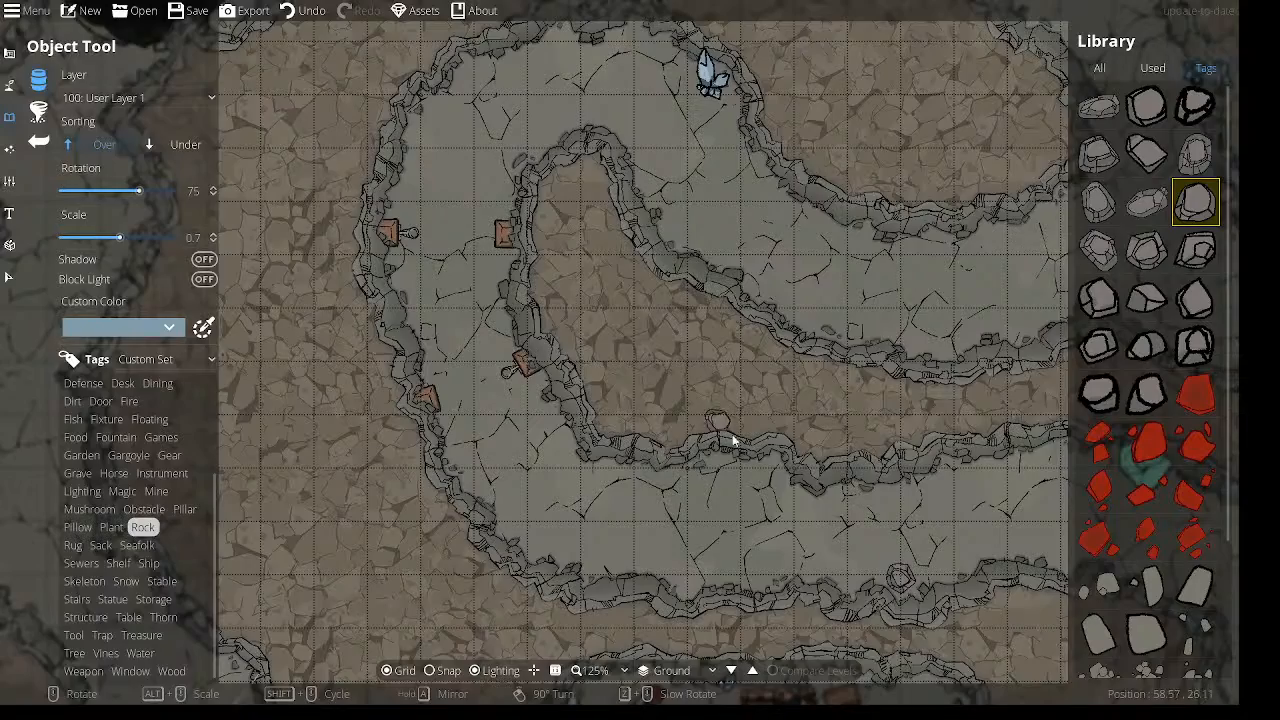
left_click_drag(820, 500, 409, 147)
left_click_drag(735, 450, 591, 153)
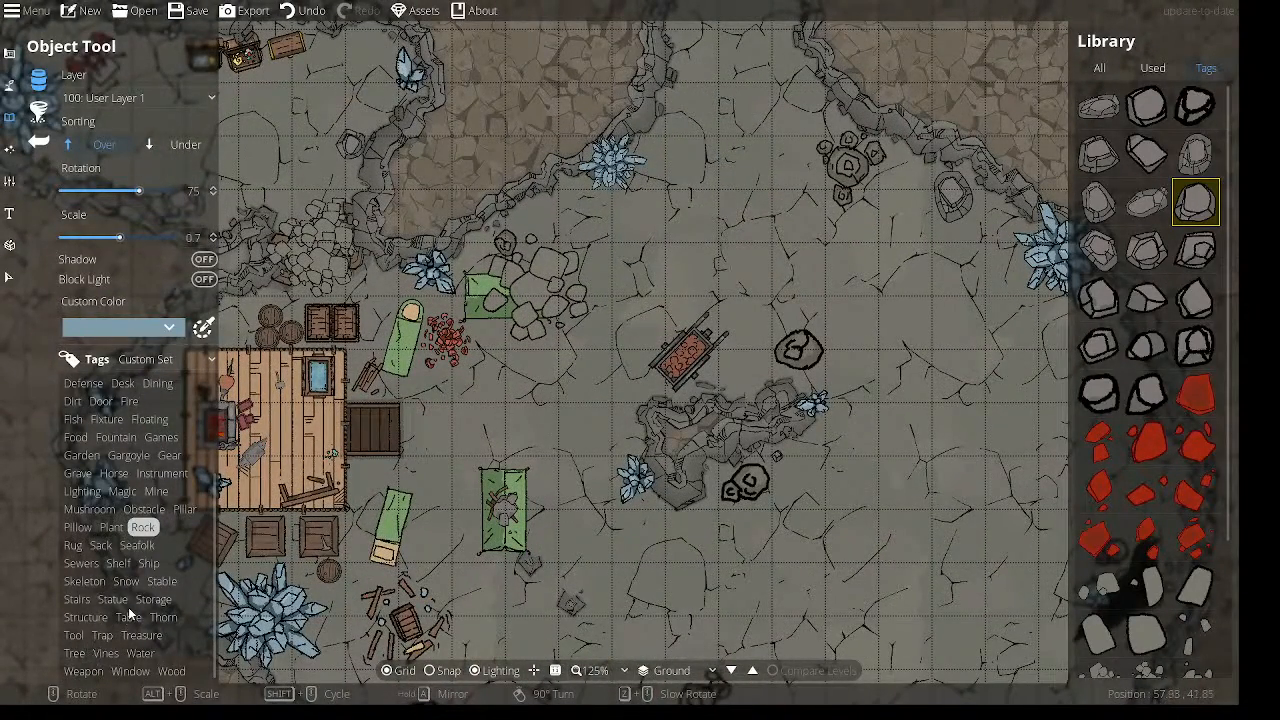
Place wooden square pillars at about scale 1.4 against both walls of the passage northwest of the treasure cave.
left_click(184, 509)
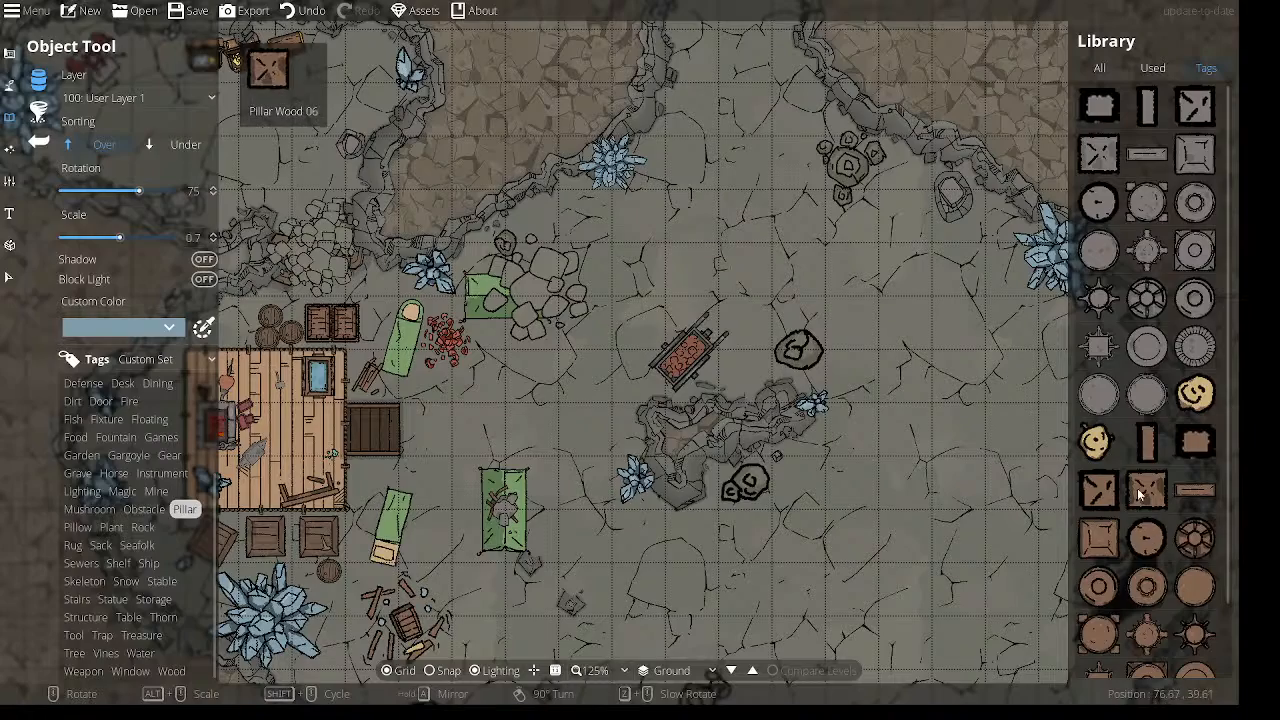
left_click(1097, 536)
left_click_drag(337, 171, 606, 314)
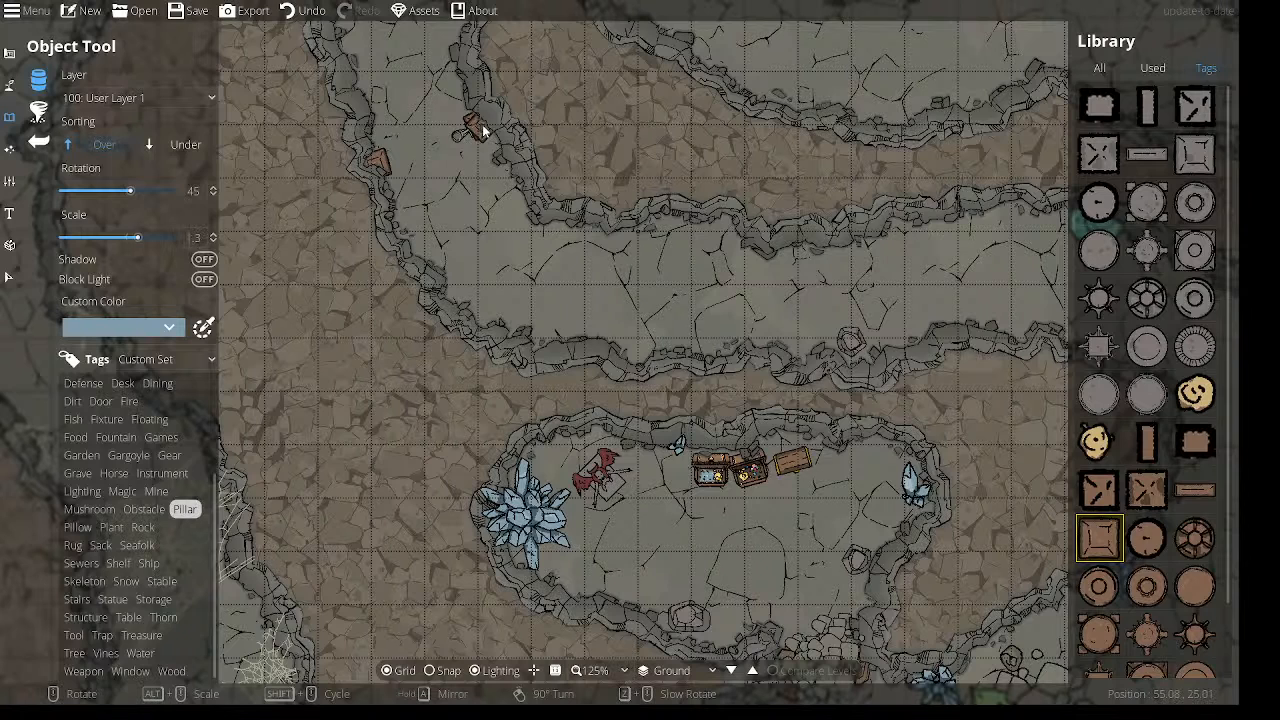
scroll(482, 125, "down", 1)
scroll(480, 122, "up", 1)
scroll(481, 123, "up", 1, "alt")
left_click(482, 124)
Place four unrotated wooden square pillars at scale 1.4 in two facing pairs along the passage north of the treasure cave.
left_click_drag(735, 318, 353, 256)
scroll(625, 185, "up", 4)
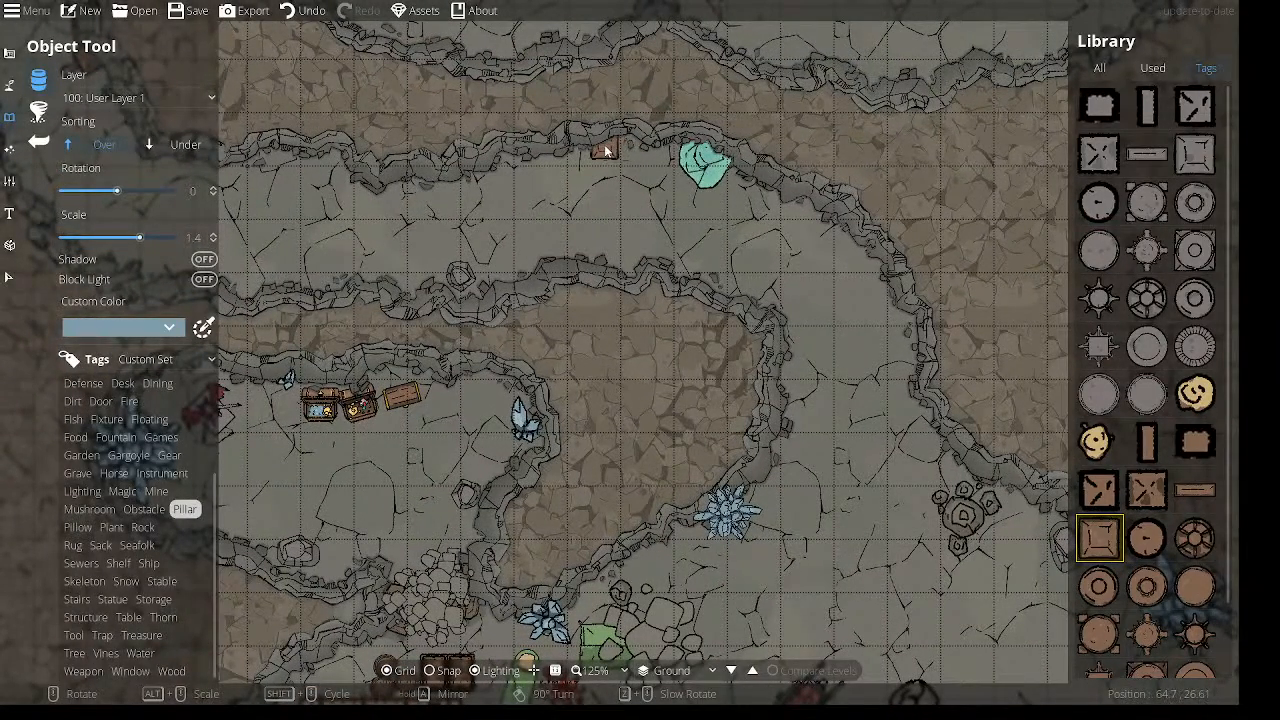
left_click(609, 150)
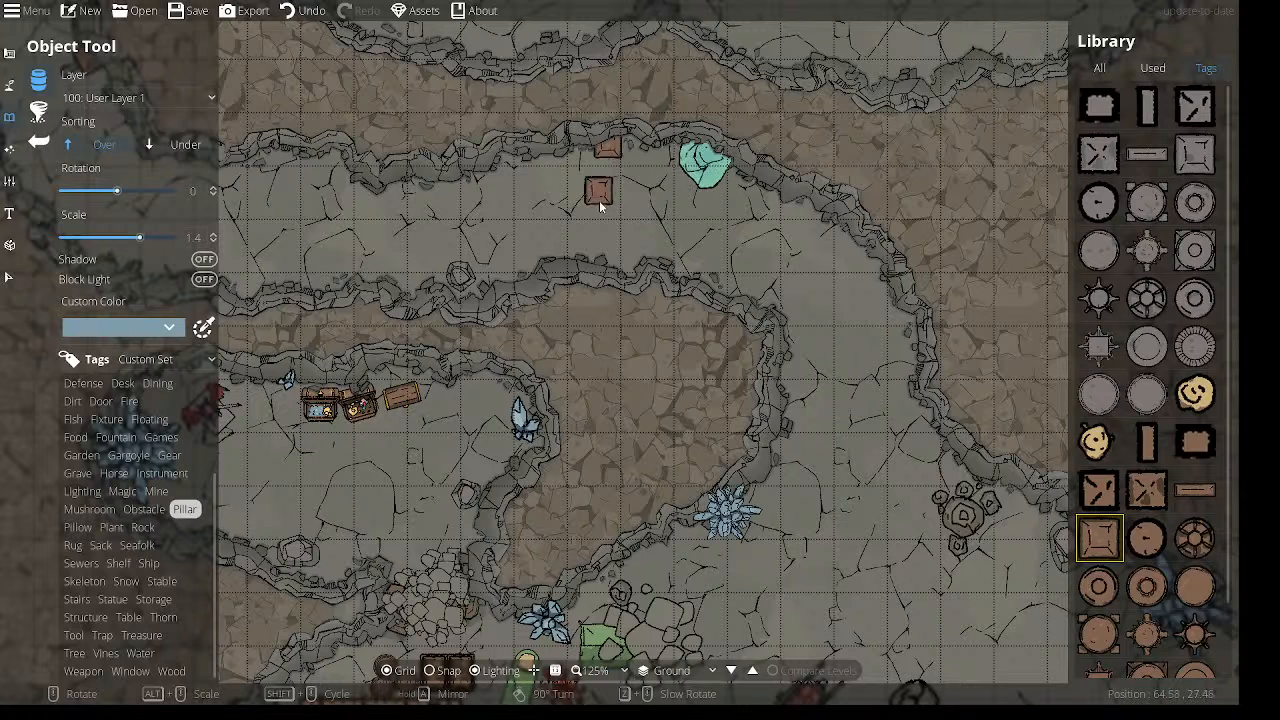
left_click(607, 262)
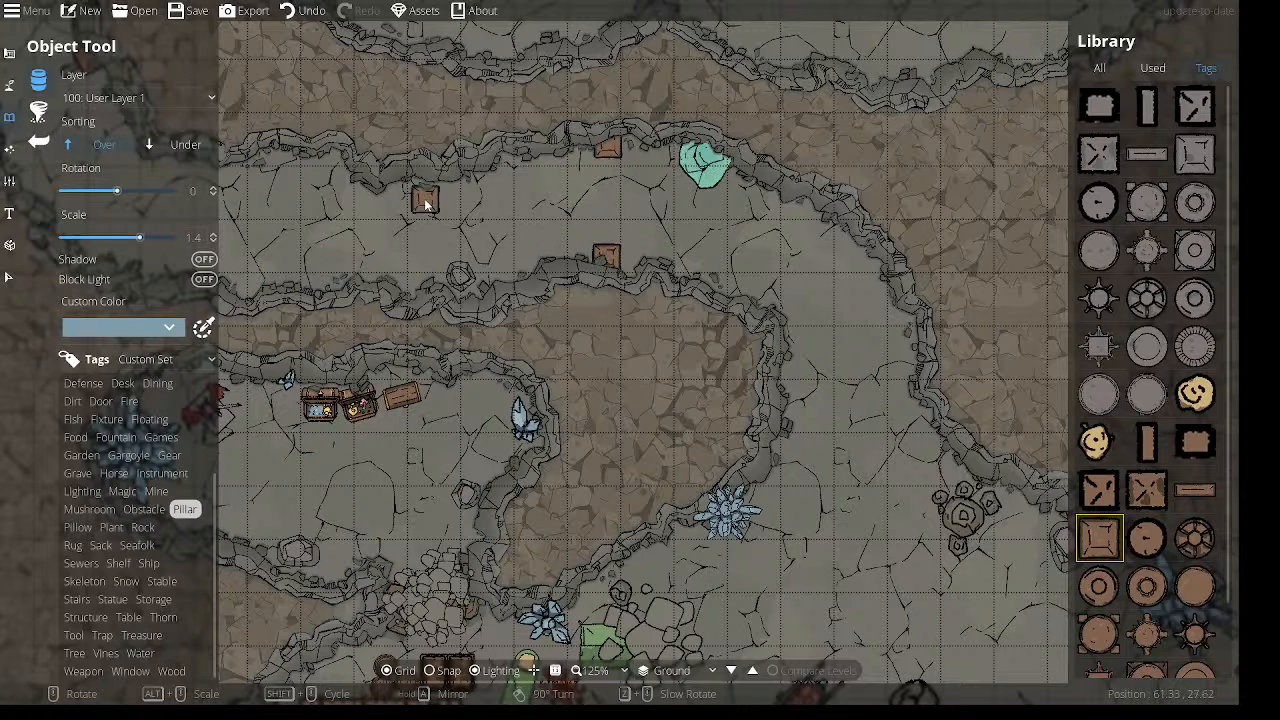
left_click(421, 195)
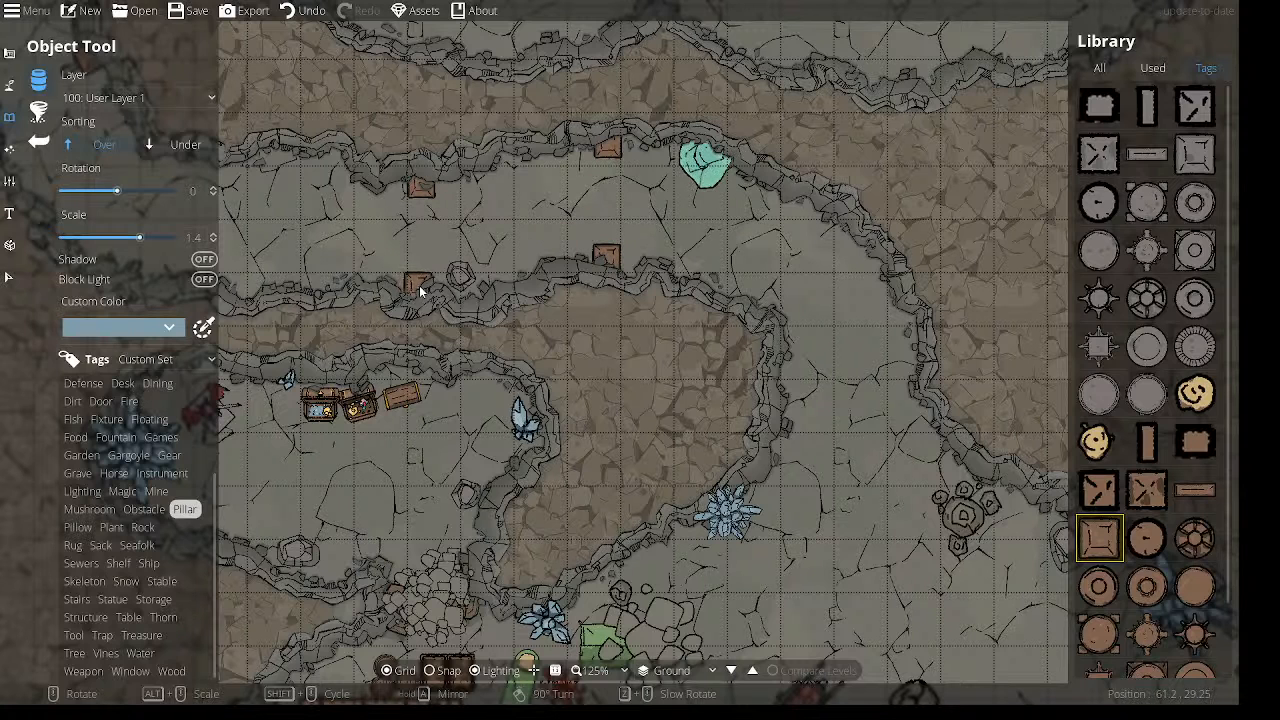
left_click(421, 291)
Place a facing pair of wooden square pillars at scale 1.4 on both walls of the large cavern's north entrance.
left_click_drag(745, 345, 486, 195)
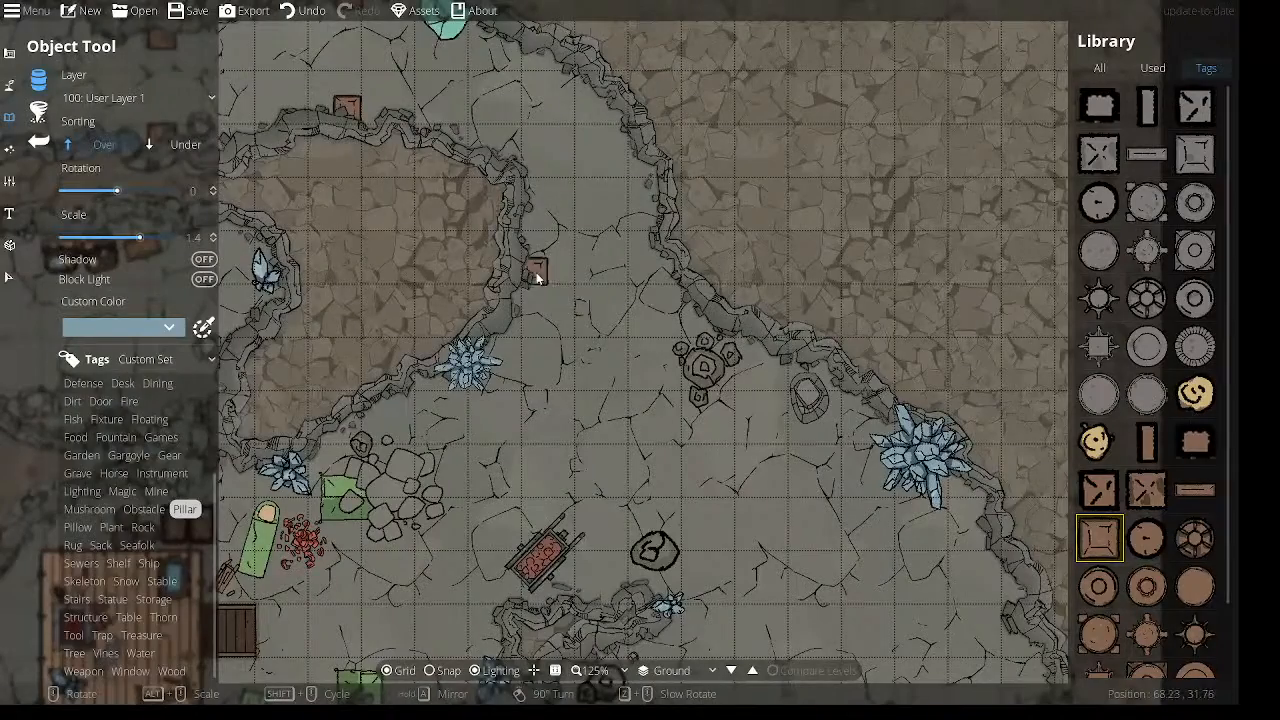
left_click(533, 277)
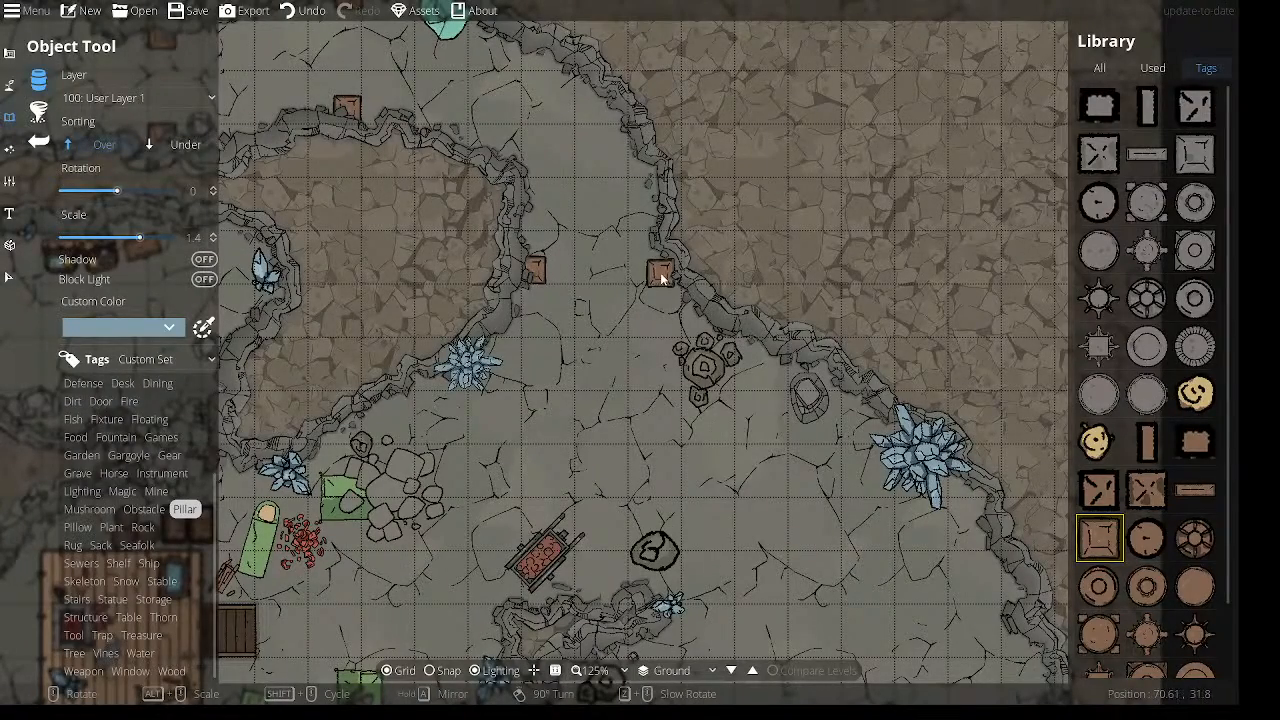
left_click(667, 275)
Place four wooden square pillars at scale 1.4 around the rock formation in the middle of the large cavern.
left_click_drag(614, 363, 561, 33)
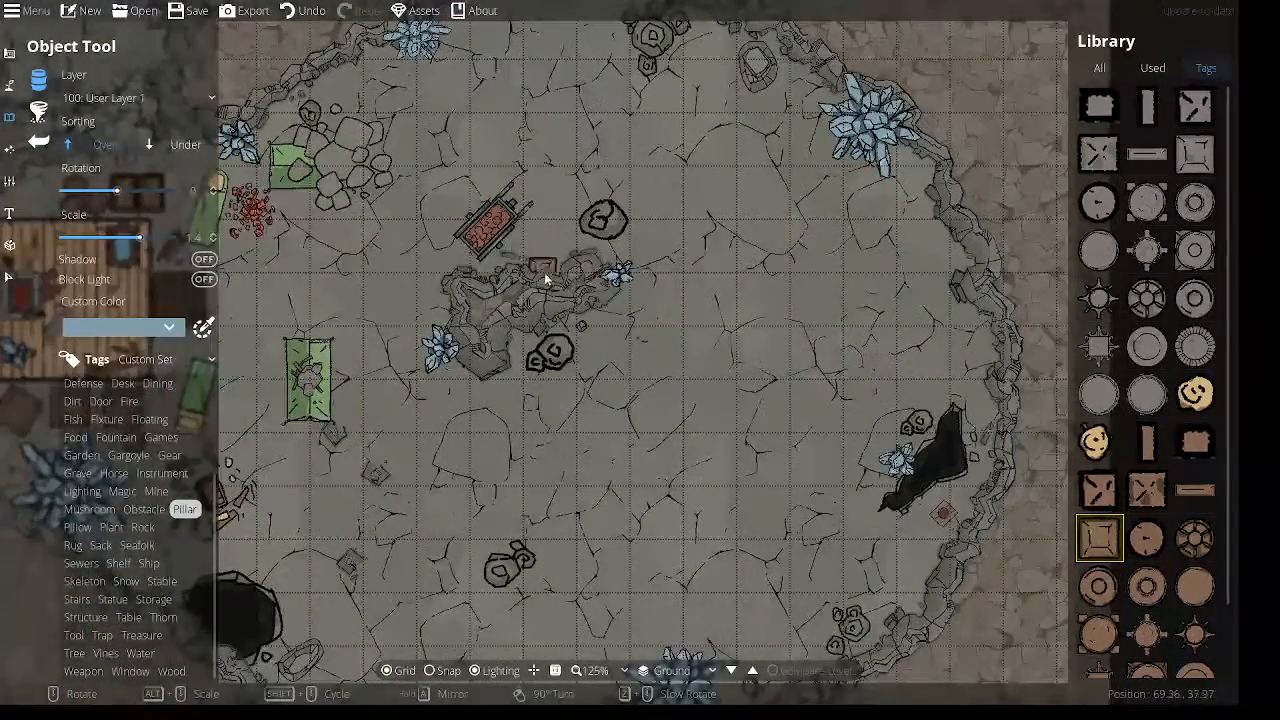
left_click(563, 247)
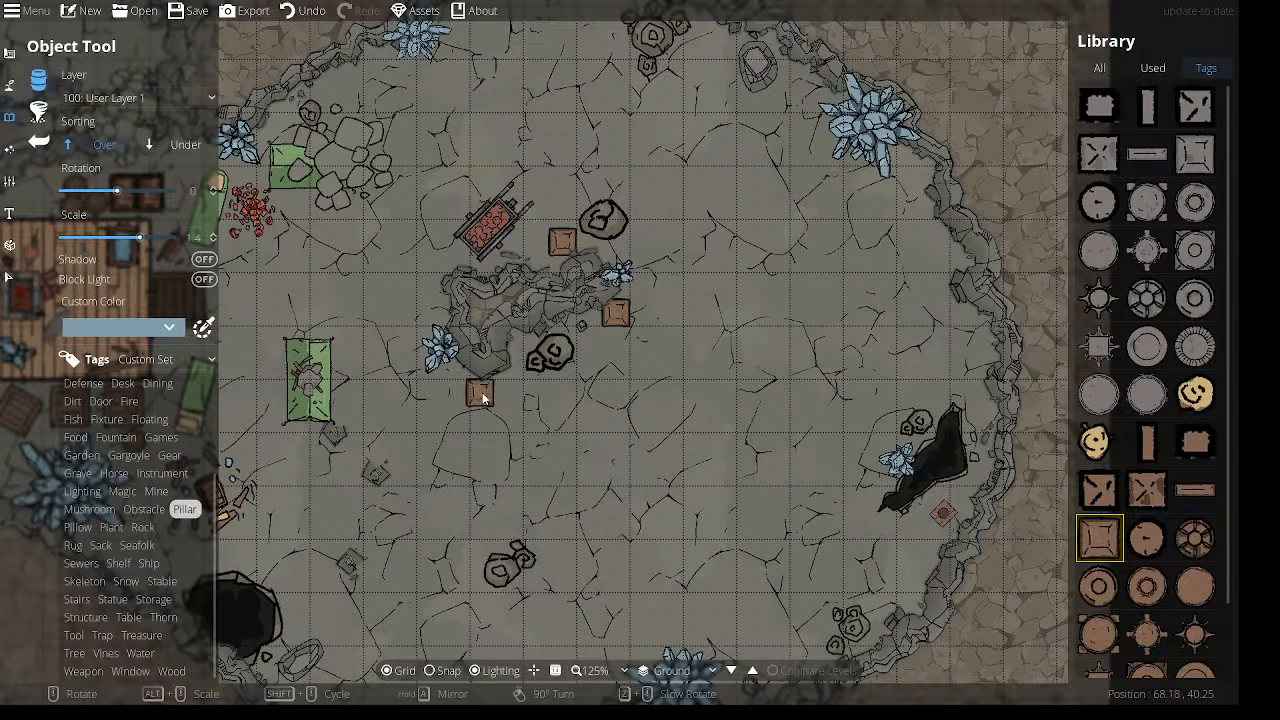
left_click(484, 396)
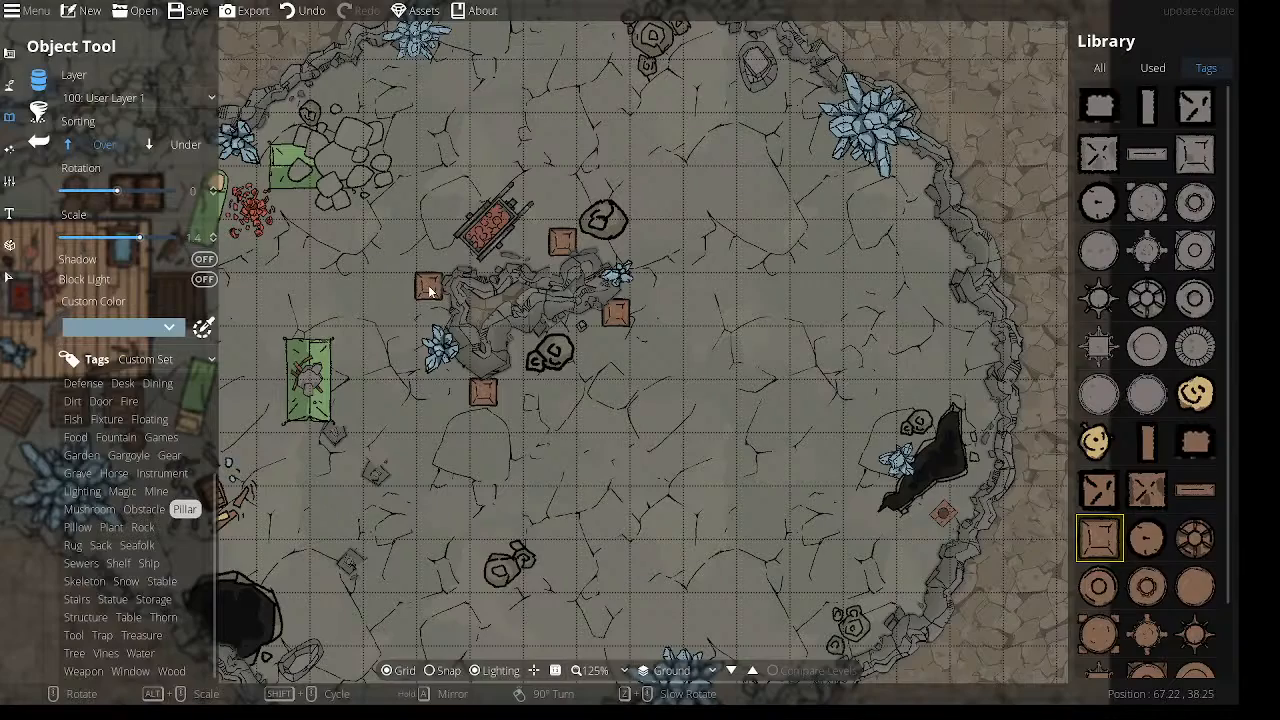
Place wooden square pillars at scale 1.4 along the large cavern's east, southeast and south walls.
left_click_drag(787, 402, 575, 472)
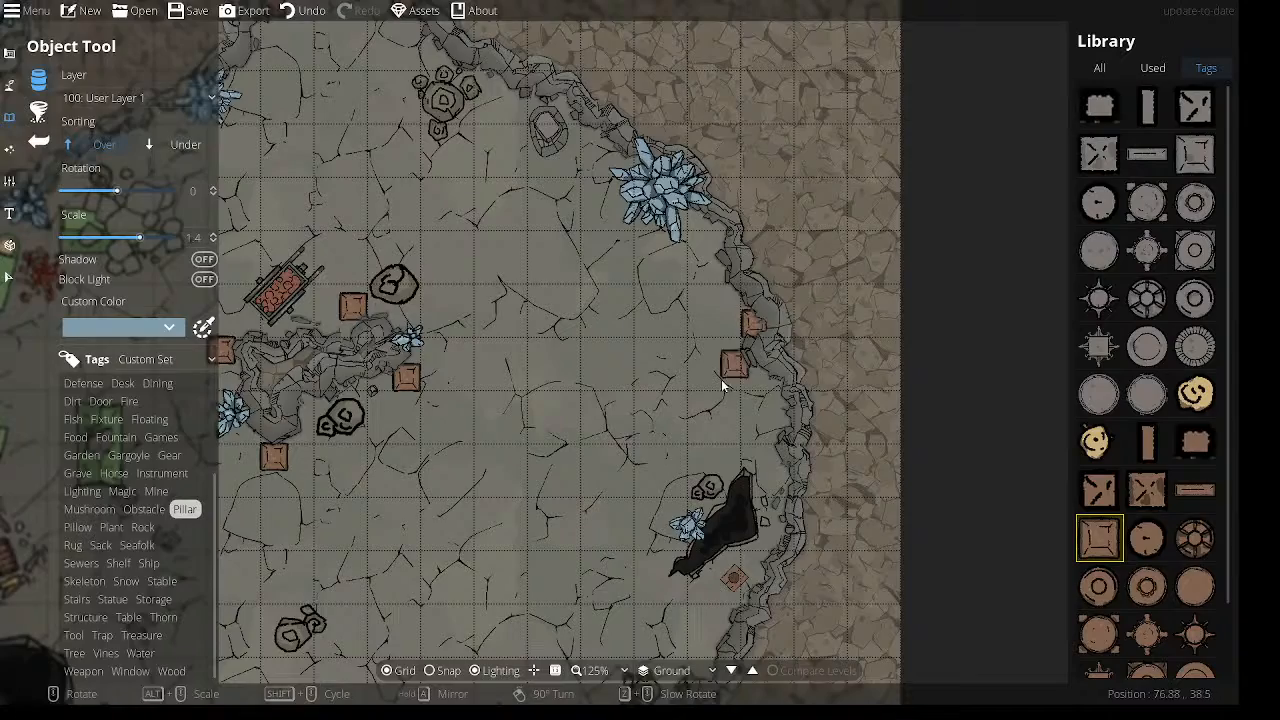
left_click_drag(653, 453, 699, 118)
left_click(641, 397)
left_click_drag(600, 383, 824, 221)
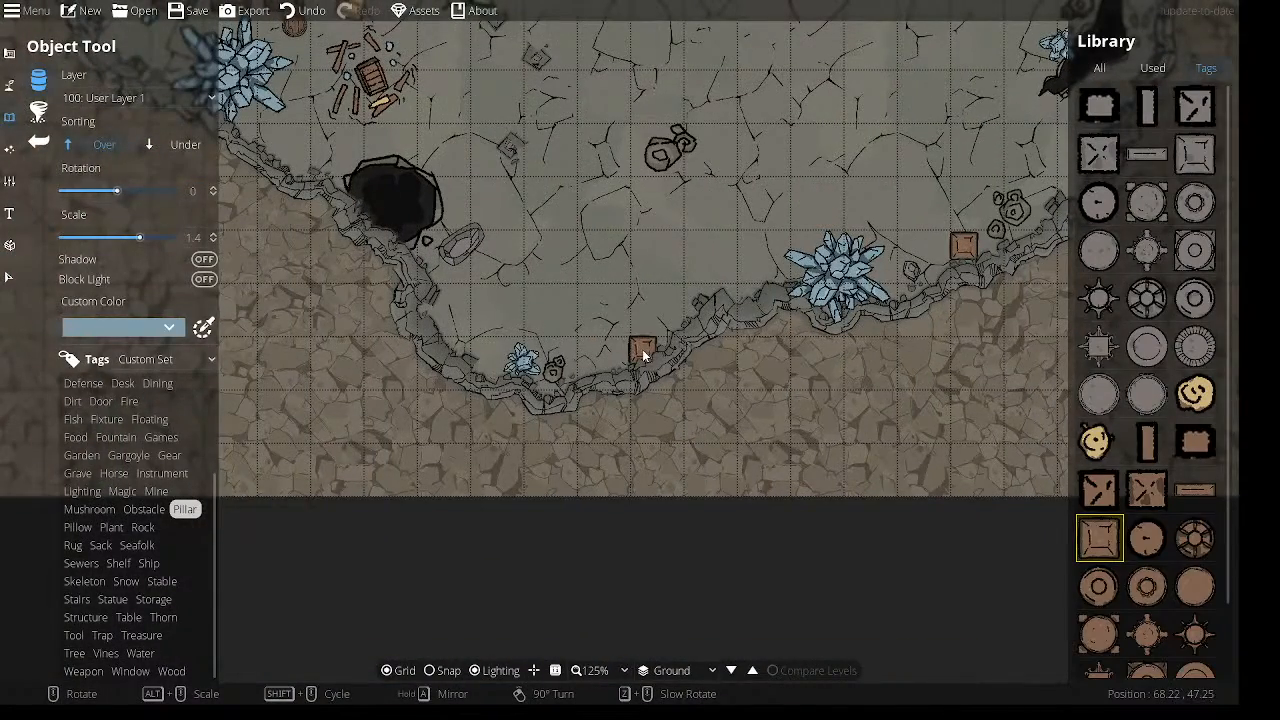
Place wooden square pillars below the large crystal on the cavern's southwest wall and on the east side of the rubble pile.
left_click_drag(575, 172, 828, 374)
scroll(533, 350, "up", 1)
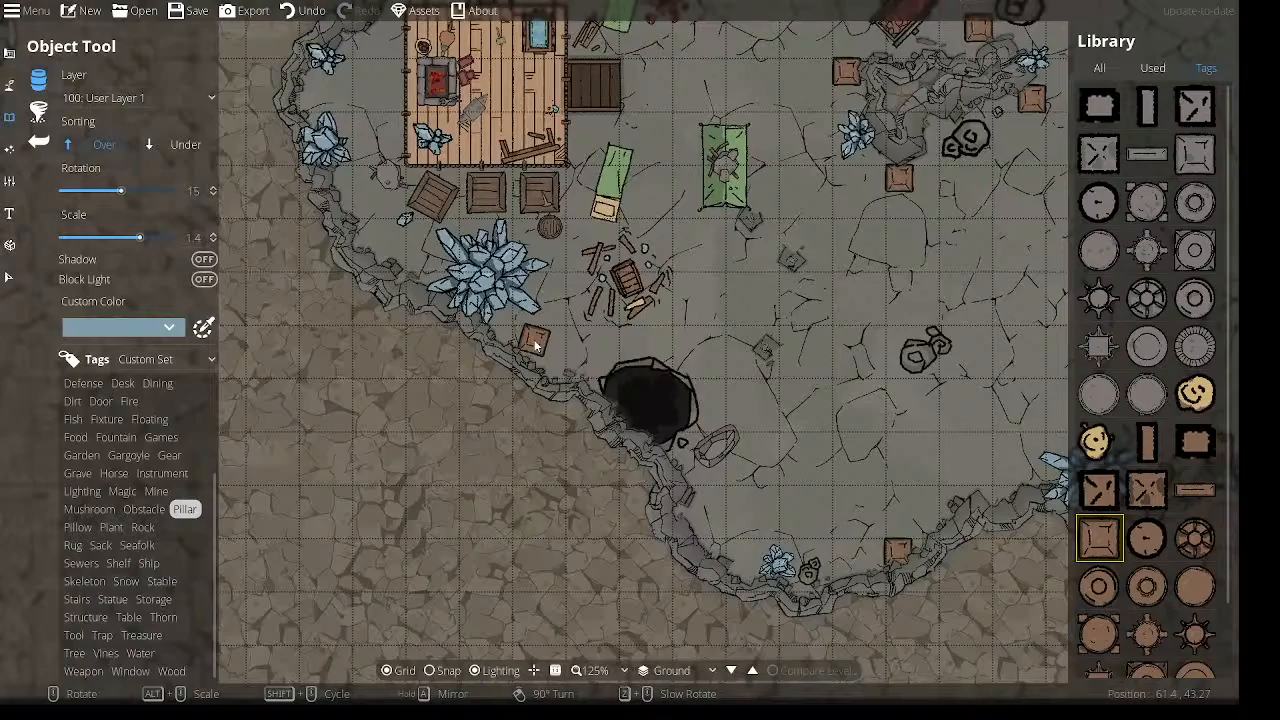
scroll(530, 345, "up", 2)
left_click_drag(360, 73, 366, 355)
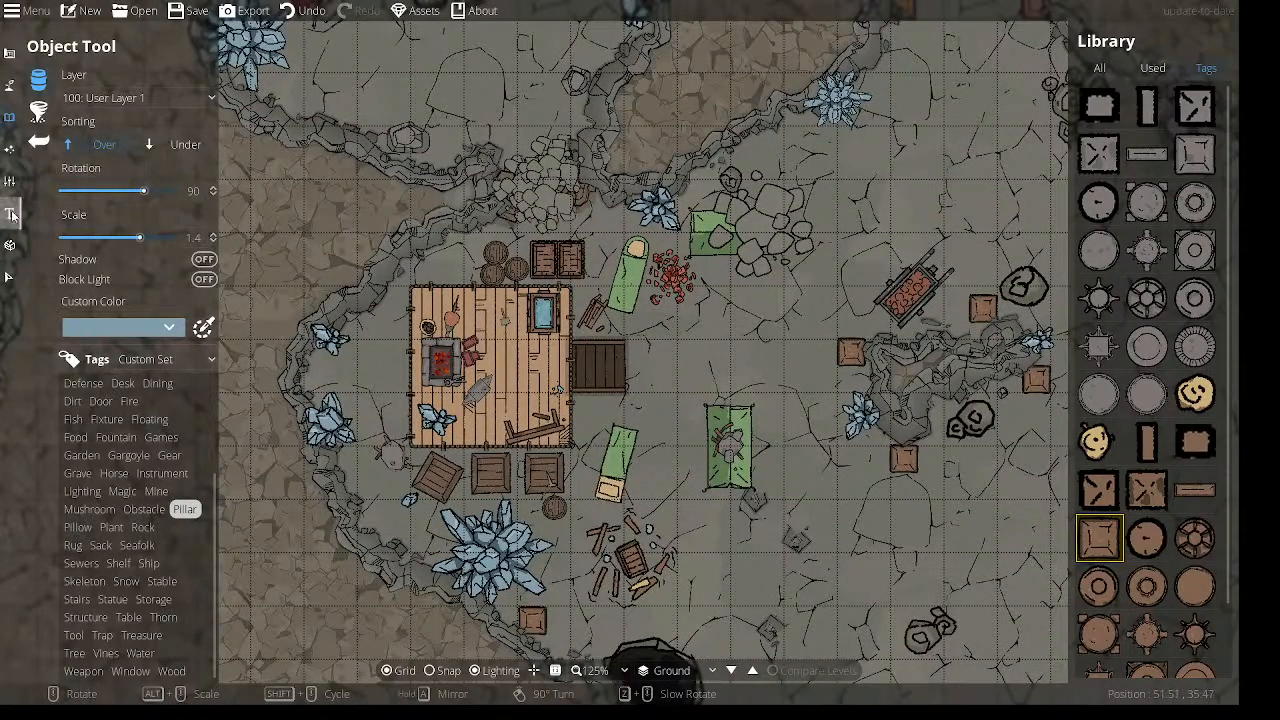
Select and delete the triangular wooden wall piece at the west edge of the rubble pile.
left_click(9, 277)
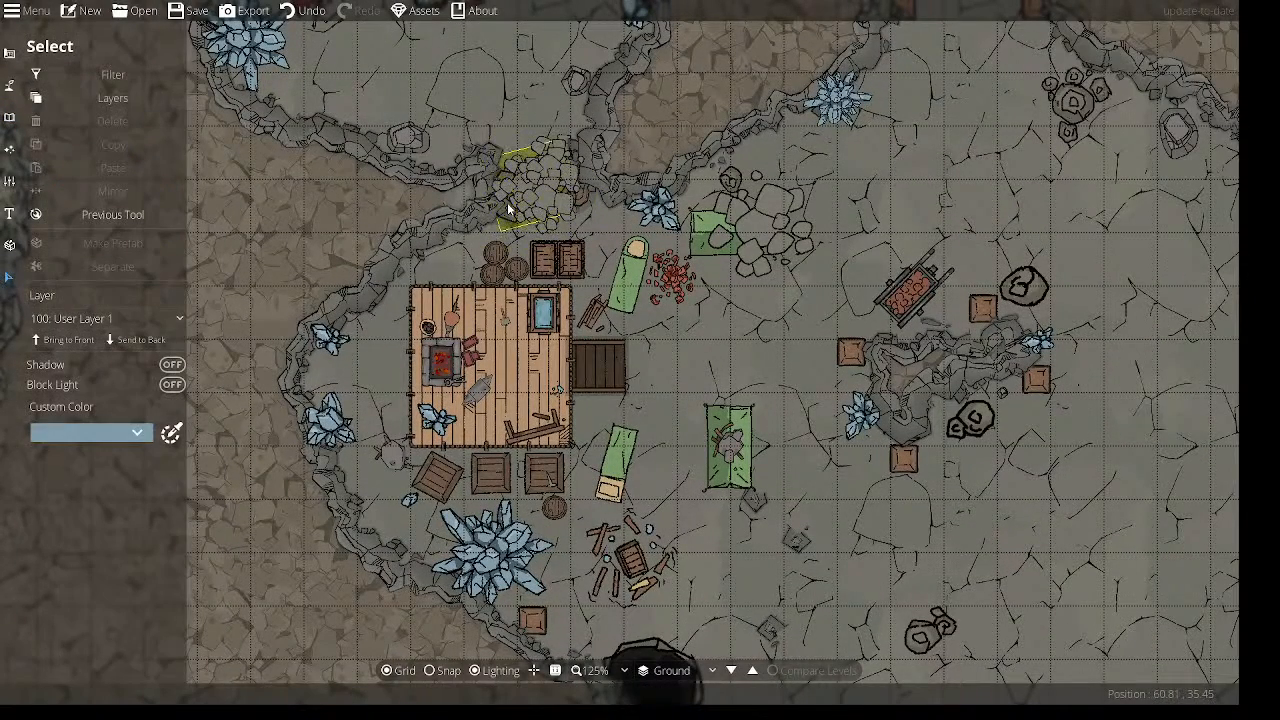
left_click(502, 214)
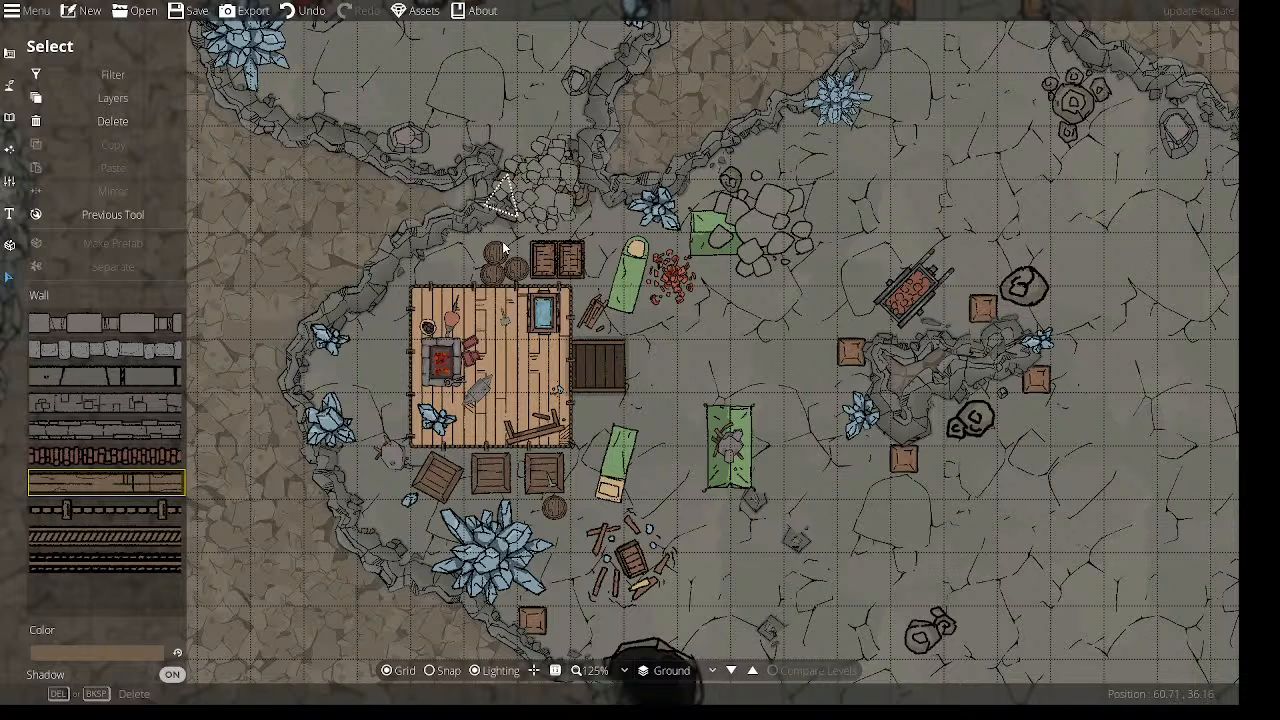
key("Delete")
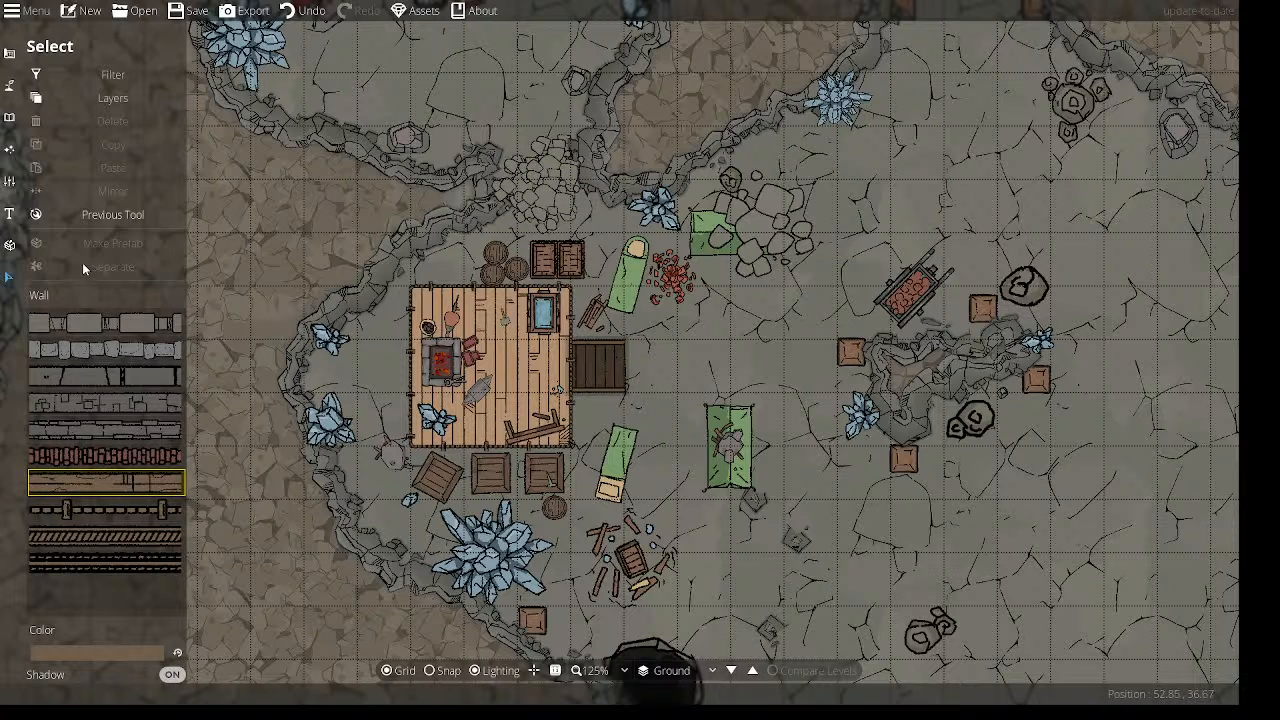
Place a wooden square pillar, rotated 90 at scale 1.4, on the southwest side of the rubble pile.
left_click(9, 117)
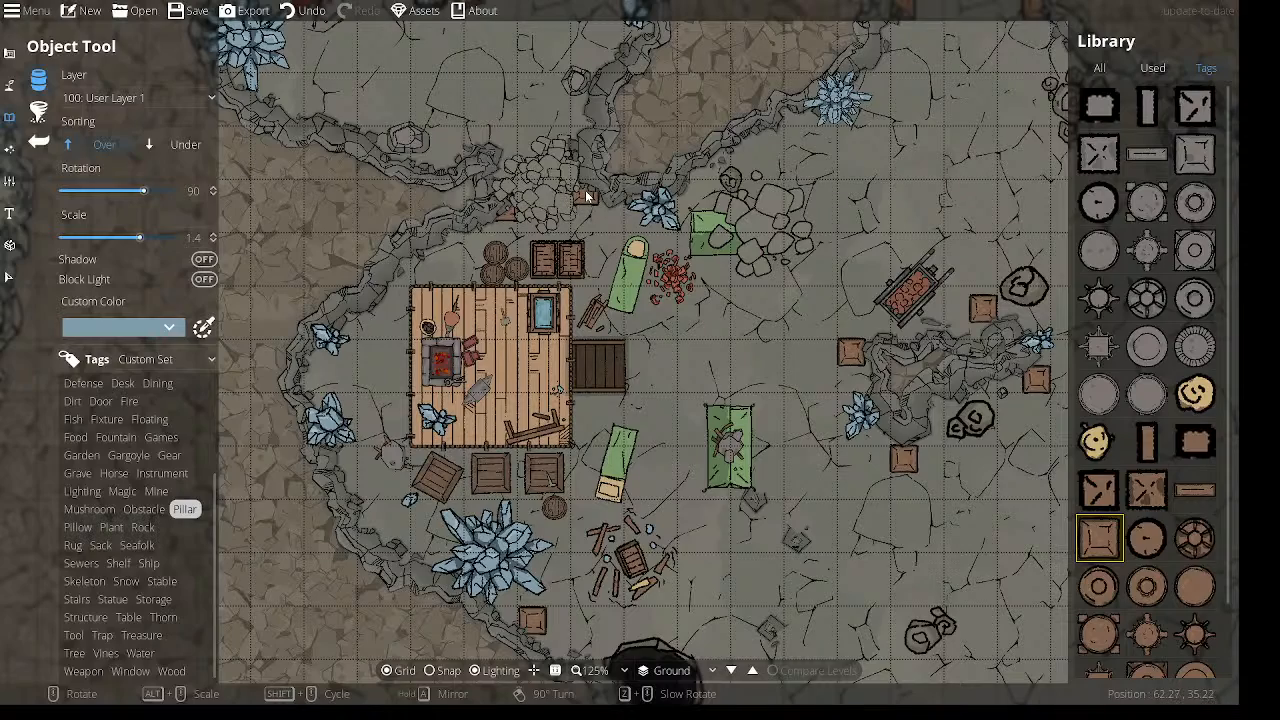
left_click_drag(889, 204, 676, 26)
left_click_drag(912, 151, 833, 226)
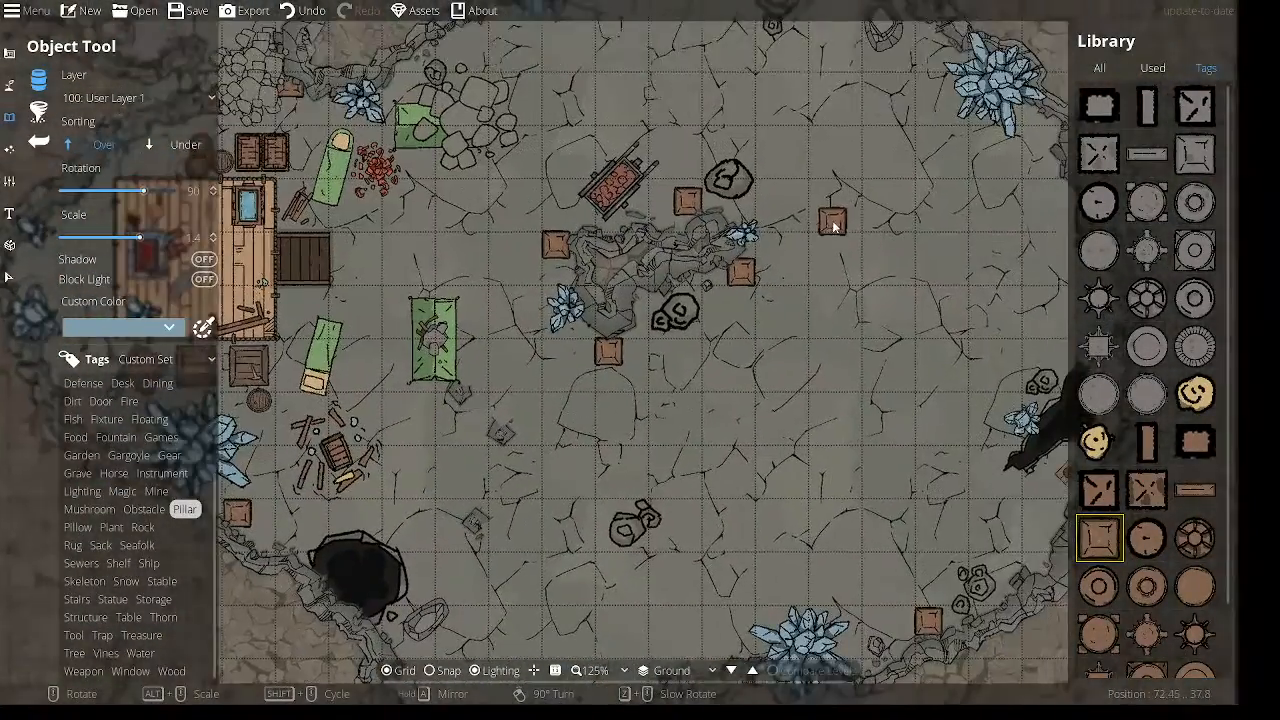
Place an unlit torch, rotated 90 at scale 0.8, on the west side of the pillar west of the central rock formation.
left_click(78, 527)
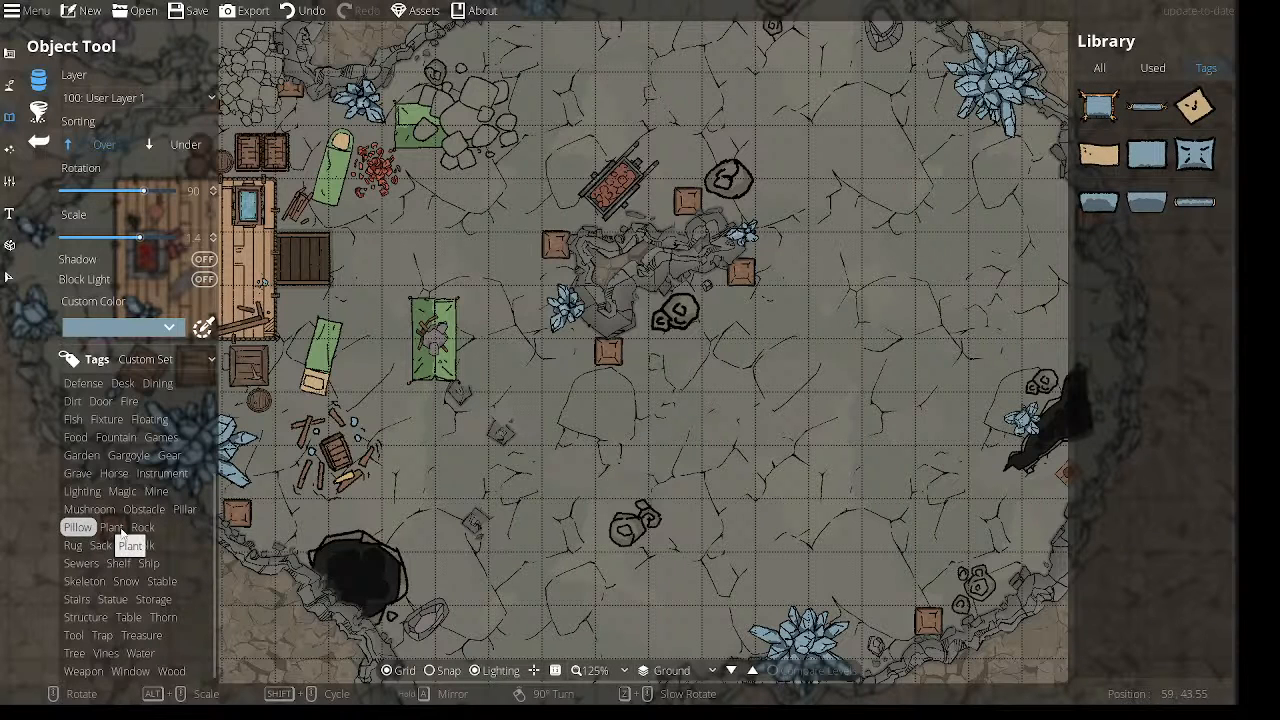
left_click(82, 491)
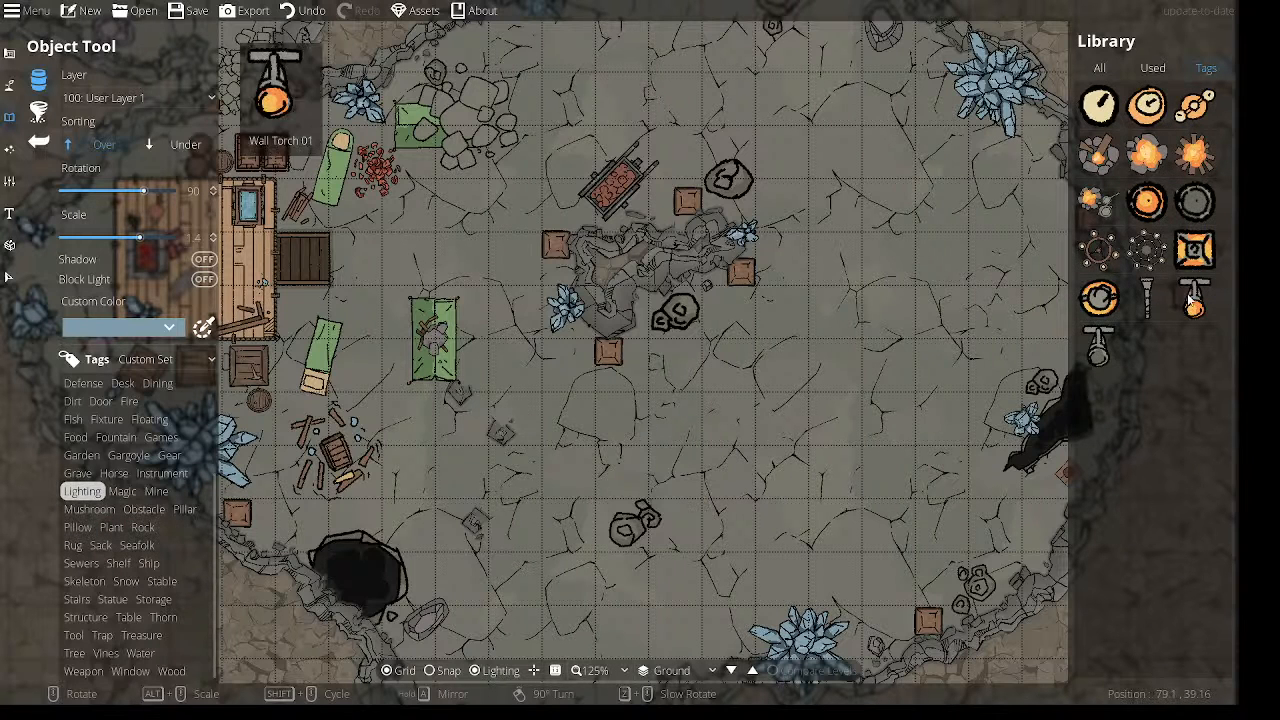
left_click(1148, 298)
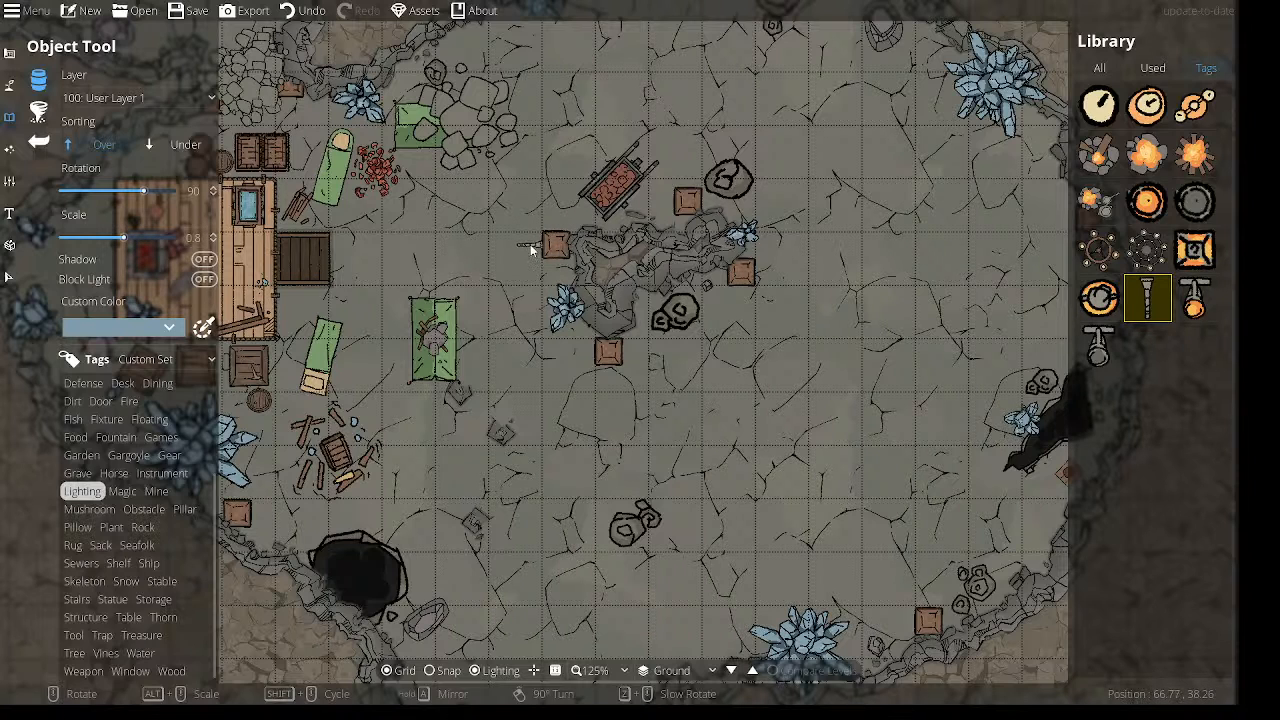
left_click(530, 246)
Place an unlit wall torch at scale 0.8 on the pillar at the large cavern's south wall, facing into the cavern.
left_click(1192, 206)
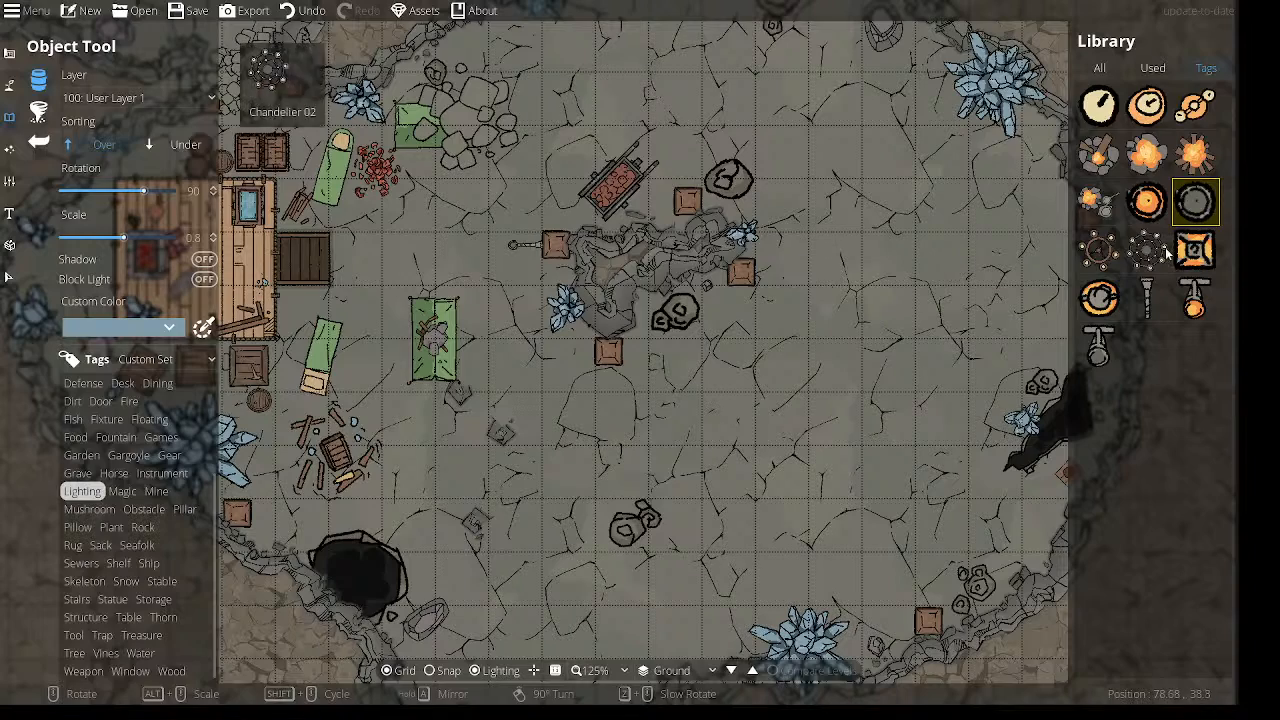
left_click(1099, 347)
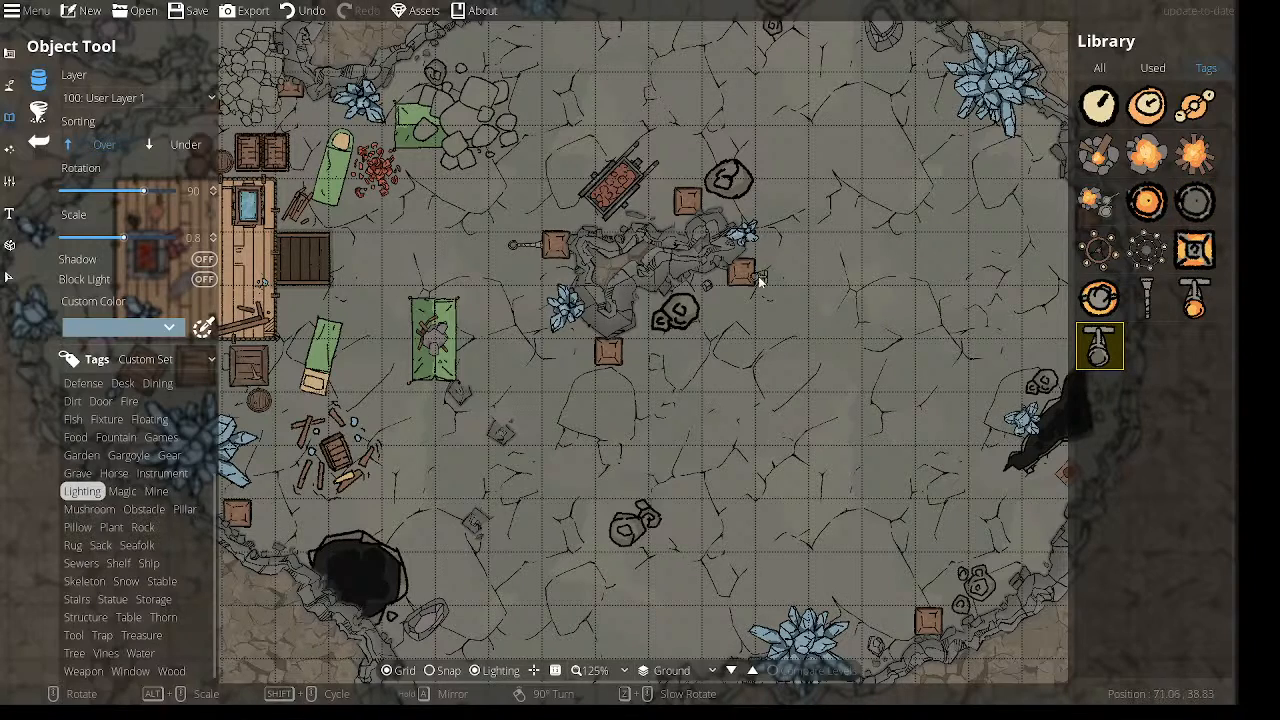
left_click_drag(870, 296, 618, 352)
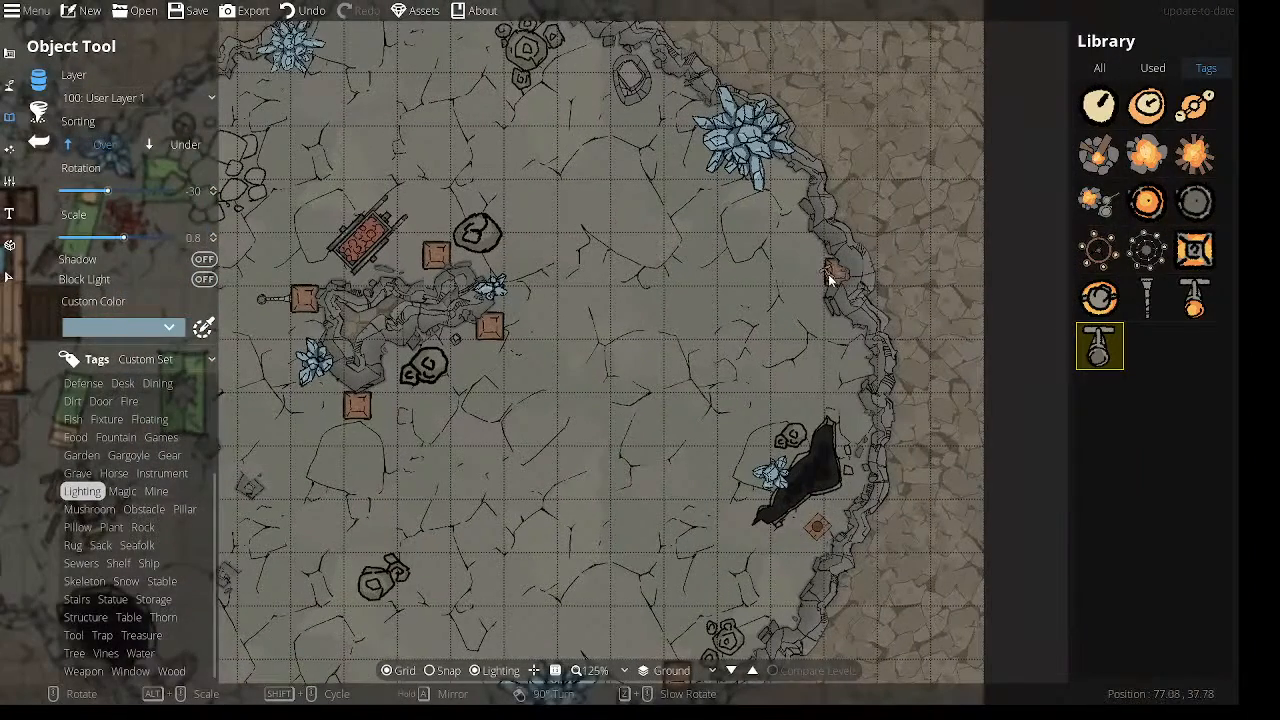
scroll(824, 276, "down", 6)
left_click_drag(750, 375, 743, 145)
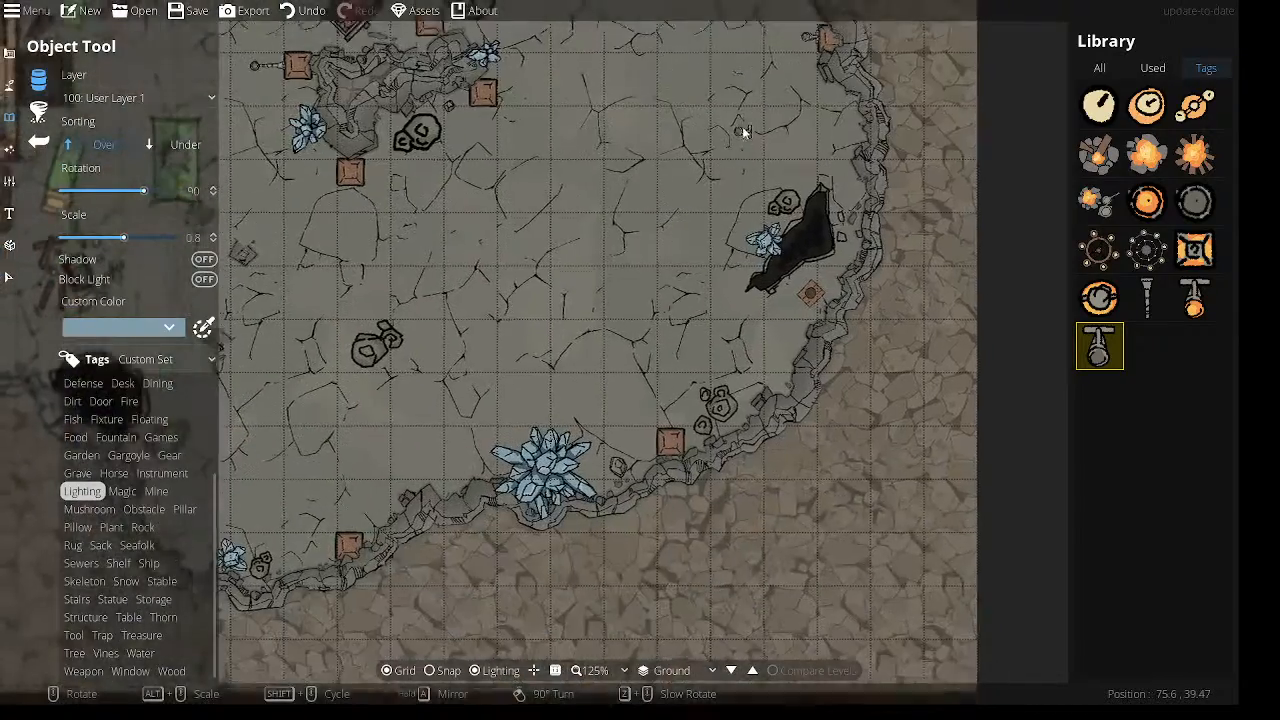
left_click_drag(467, 399, 653, 368)
scroll(533, 491, "up", 7)
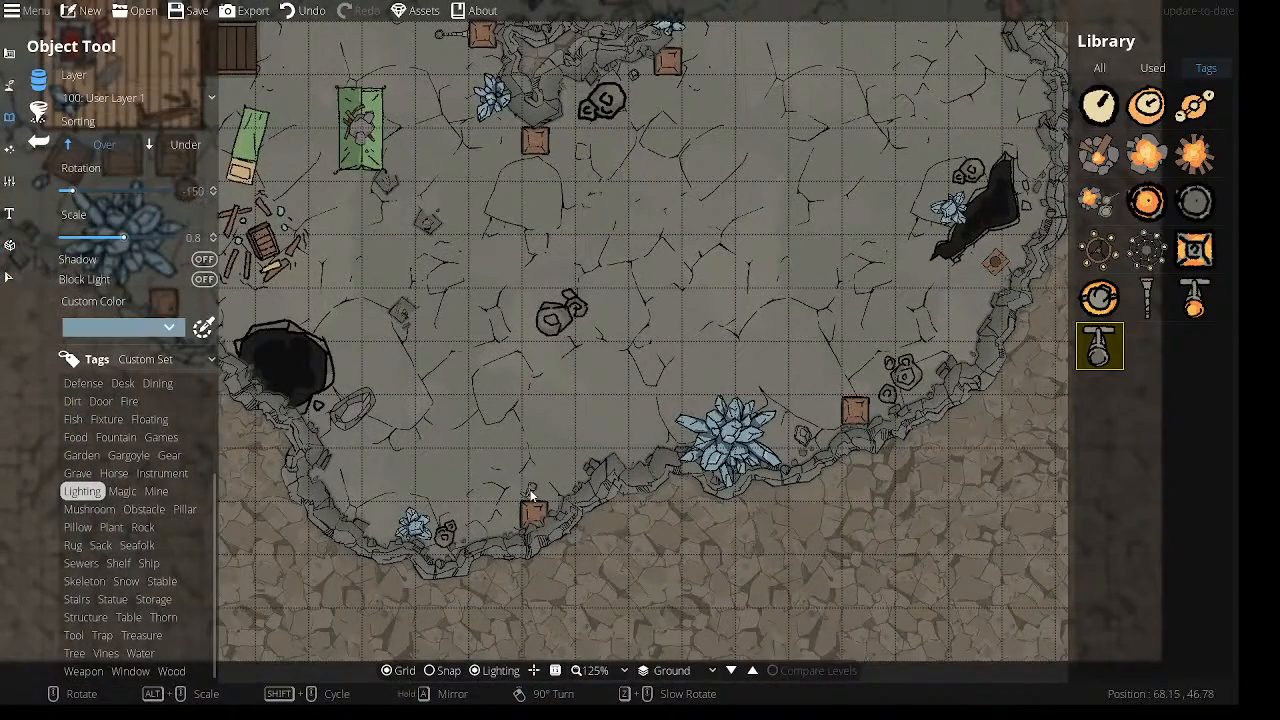
scroll(533, 491, "up", 1)
left_click(534, 492)
Place an unlit wall torch, rotated -180 at scale 0.8, on the south-wall pillar opposite the green crystal's passage wall.
left_click_drag(670, 259, 946, 486)
left_click_drag(751, 148, 539, 469)
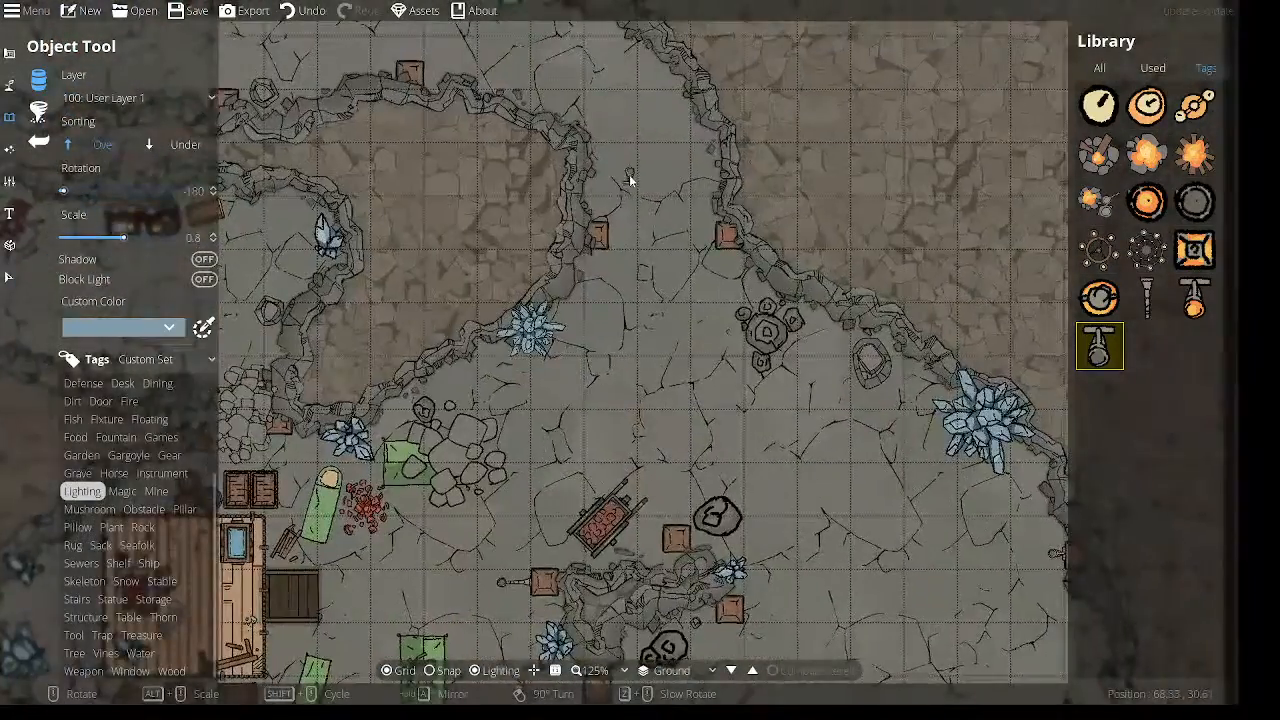
left_click_drag(629, 174, 715, 397)
left_click_drag(528, 266, 743, 277)
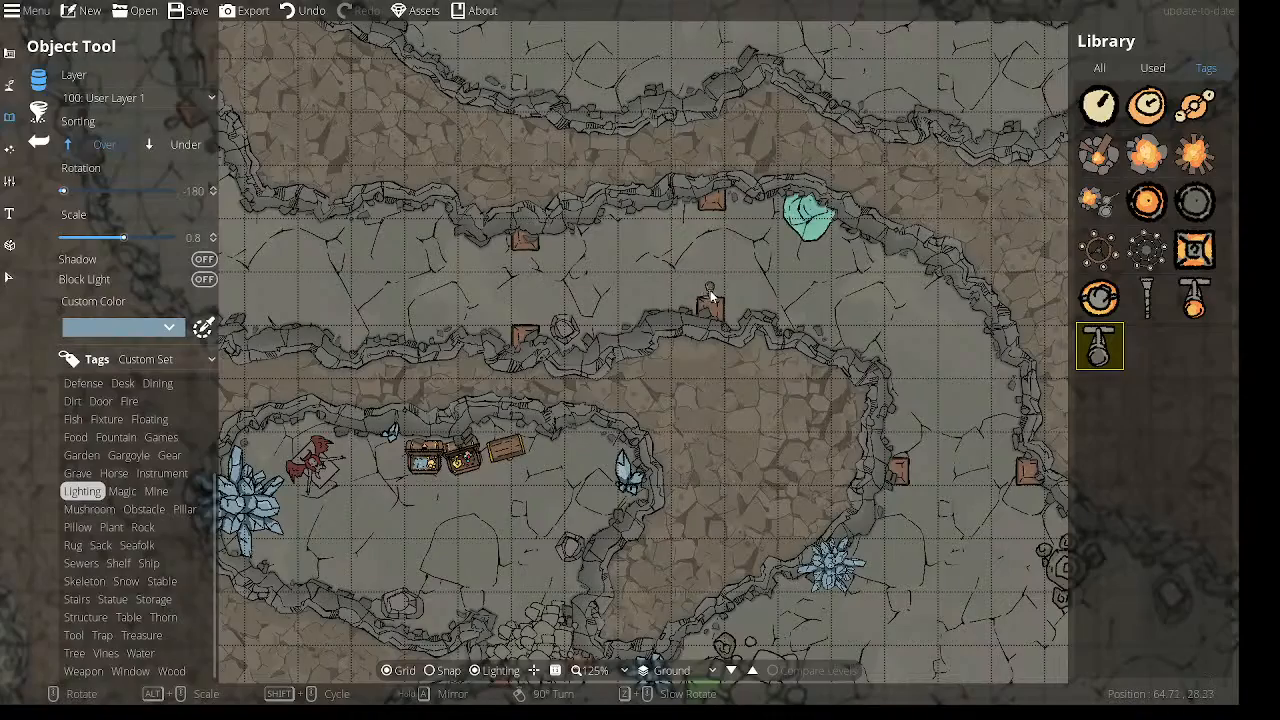
left_click(712, 292)
Place two wooden square pillars, rotated -180 at scale 1.4, on opposite walls of the passage north of the green crystal.
left_click_drag(590, 294, 942, 316)
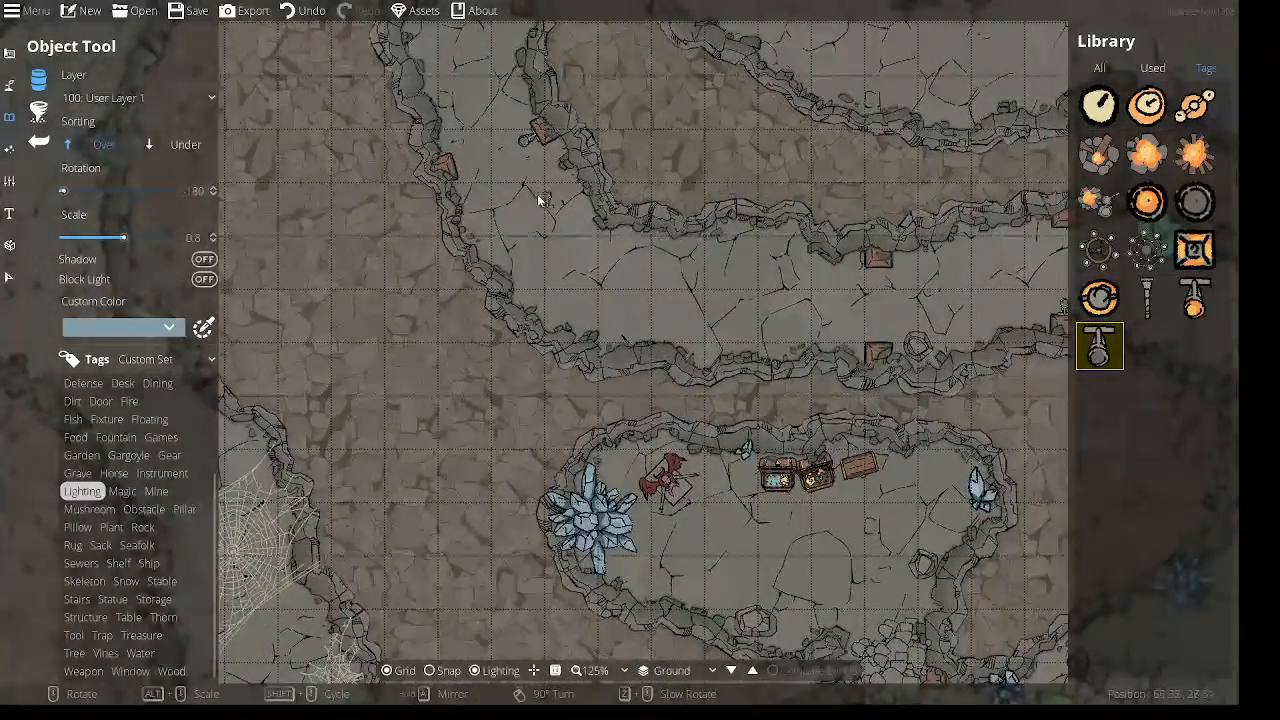
left_click_drag(505, 180, 597, 446)
left_click_drag(629, 136, 394, 167)
left_click_drag(929, 334, 677, 314)
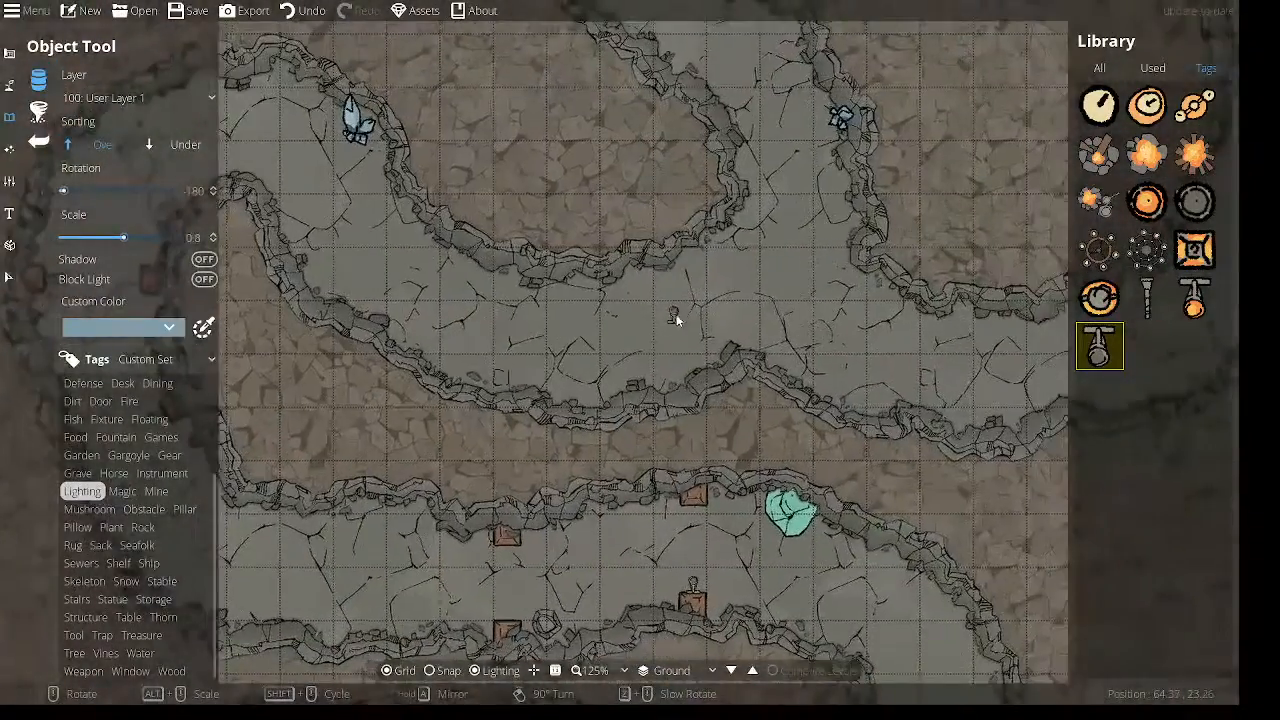
left_click_drag(820, 271, 788, 265)
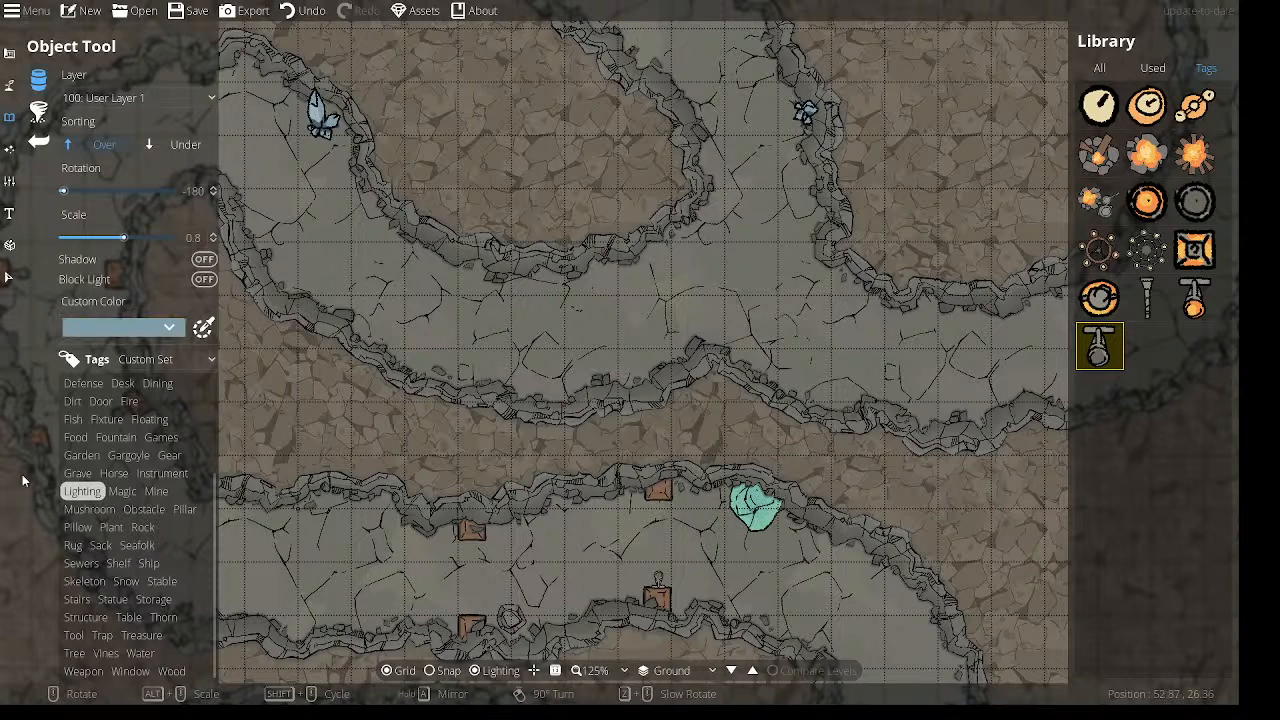
left_click(177, 511)
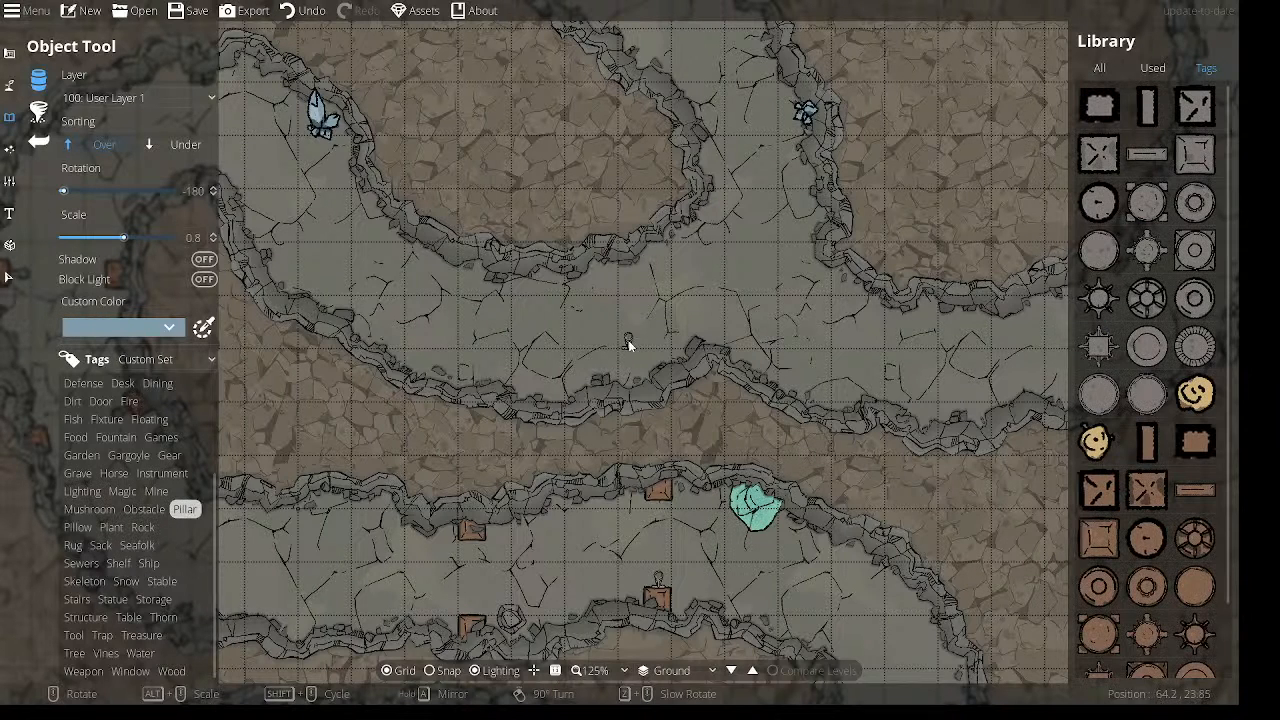
left_click(1099, 537)
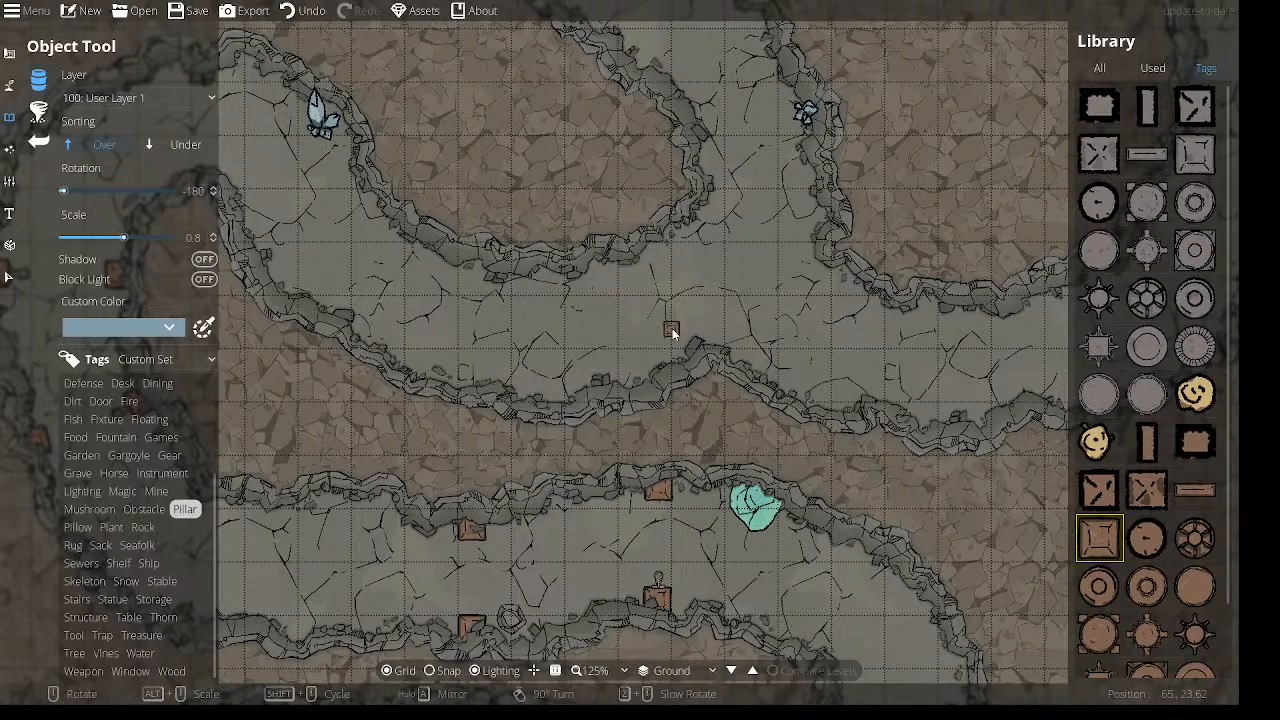
left_click_drag(458, 485, 502, 406)
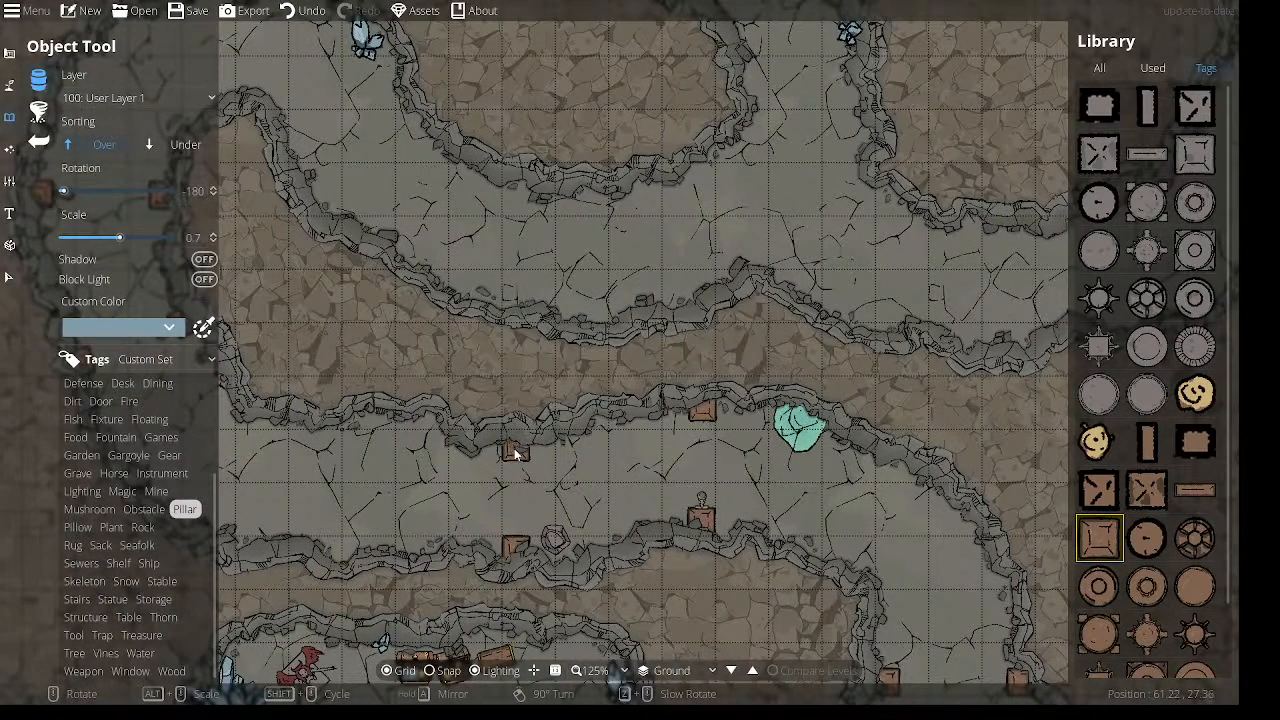
left_click(515, 453)
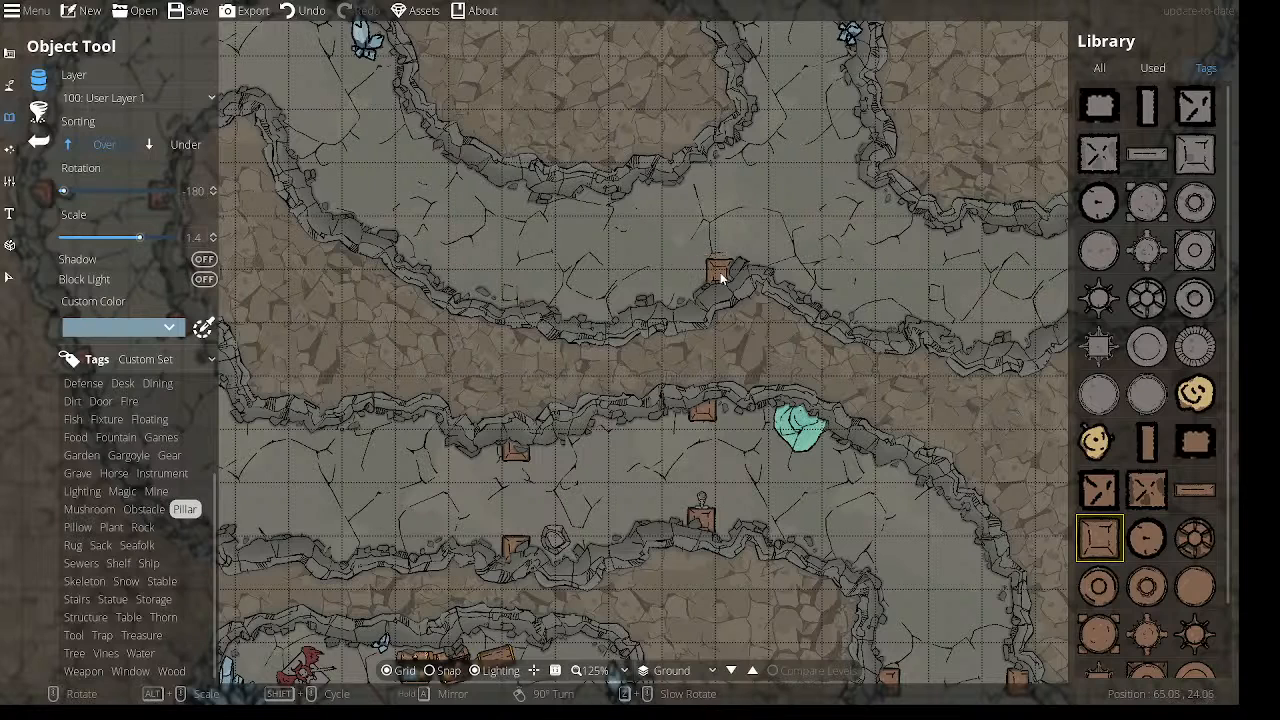
left_click(728, 277)
left_click(731, 163)
Undo the misplaced pillar, then place pillars rotated -90 at the wall corner south of the small blue crystal and on the wall north of it.
left_click(866, 232)
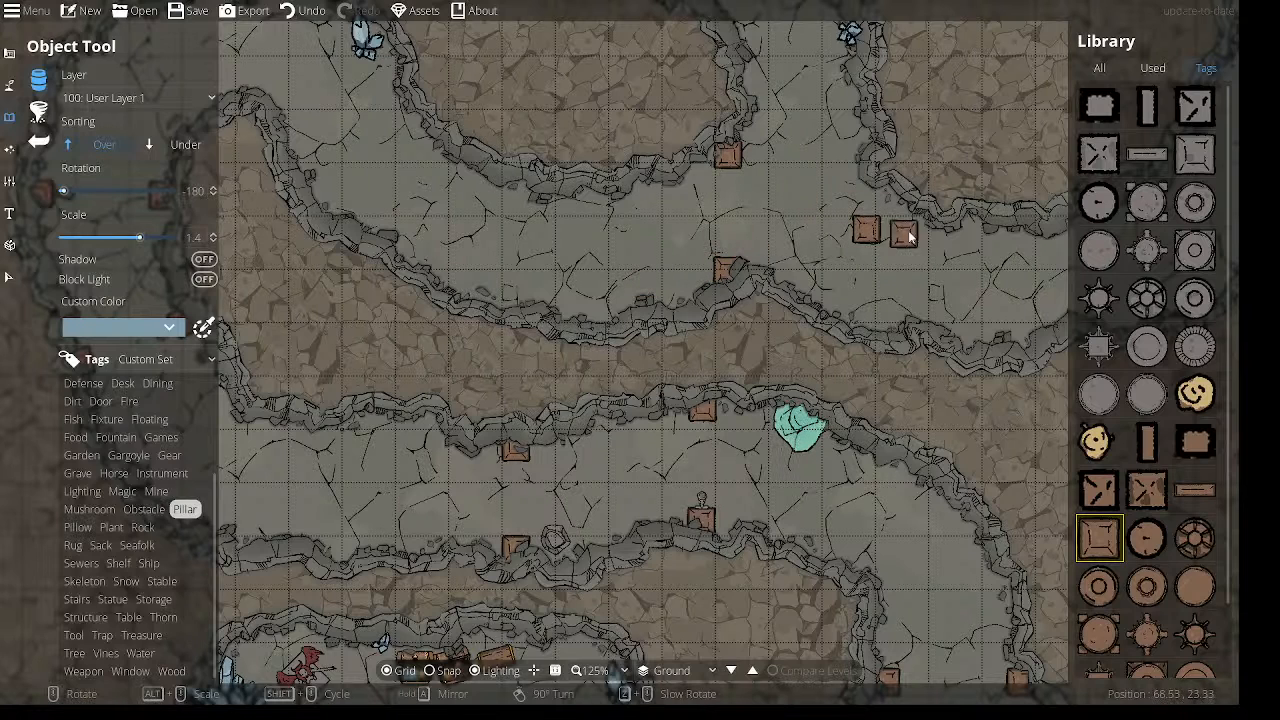
key("ctrl+z")
scroll(872, 202, "up", 6)
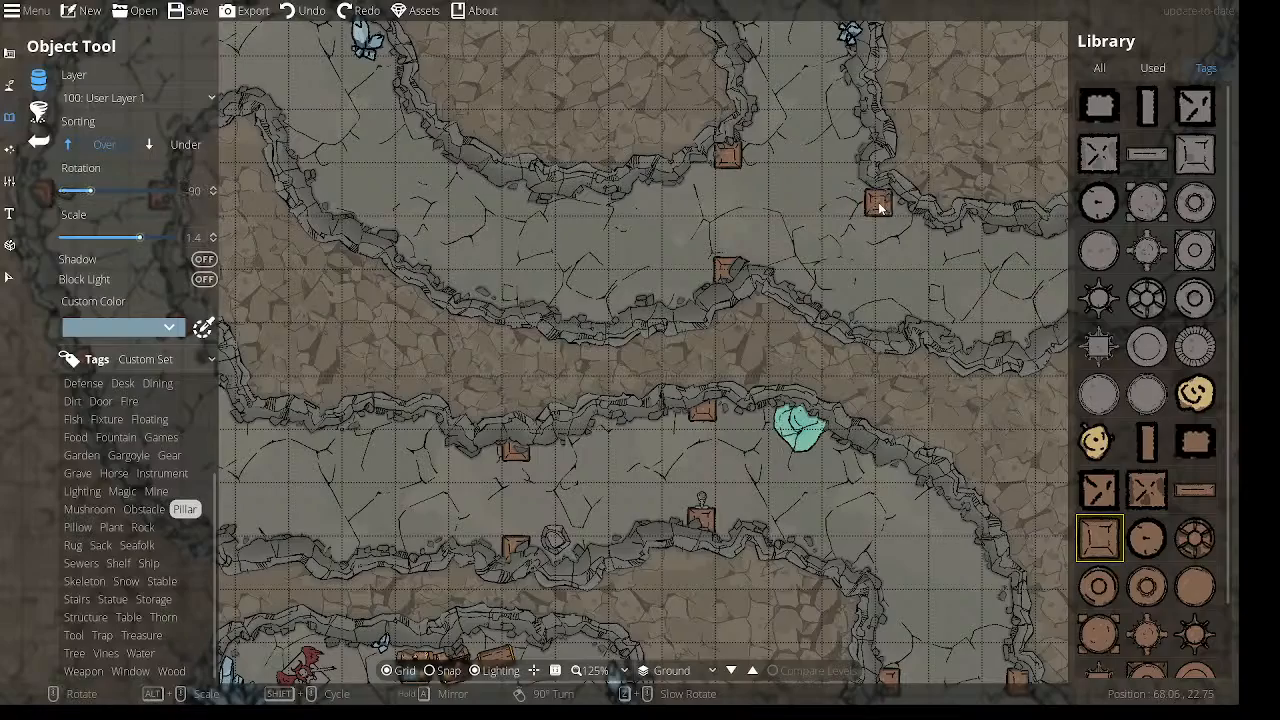
left_click_drag(846, 220, 708, 504)
left_click(681, 274)
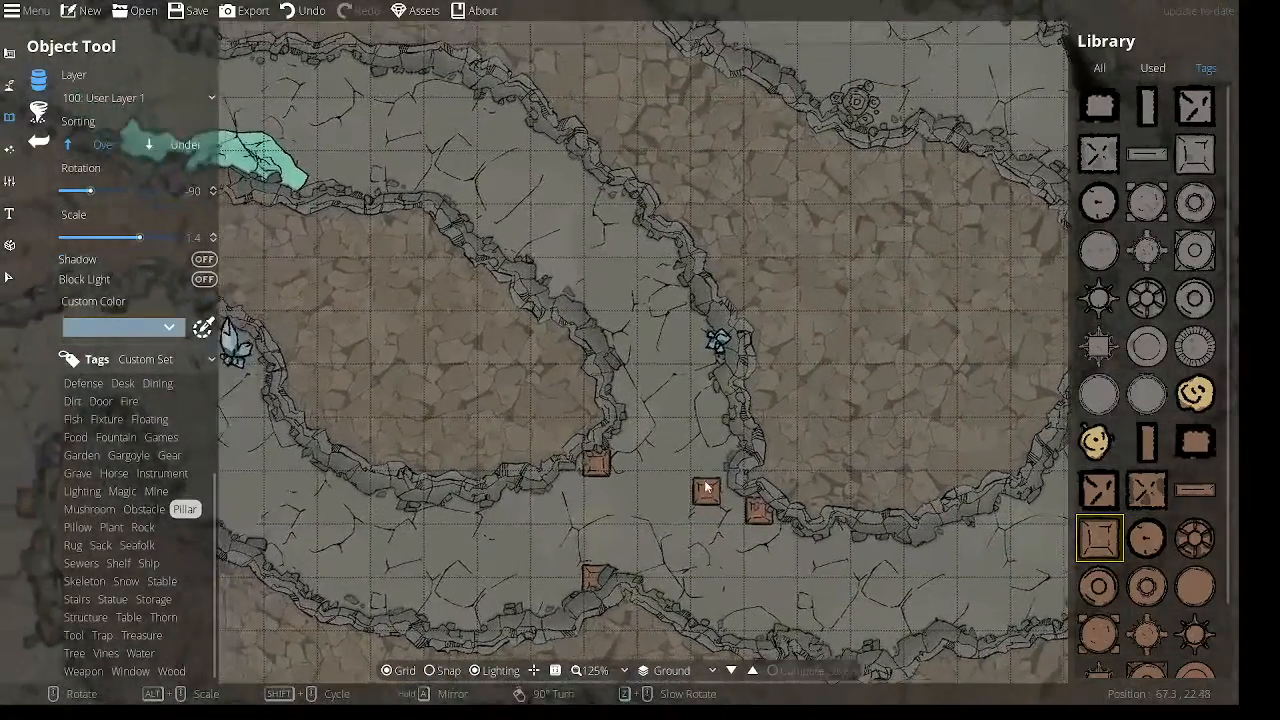
Place pairs of square pillars on opposite walls of the passage, one pair east and one west of the long green crystal.
left_click_drag(548, 214, 775, 397)
left_click(578, 360)
left_click(572, 257)
left_click_drag(474, 272, 757, 318)
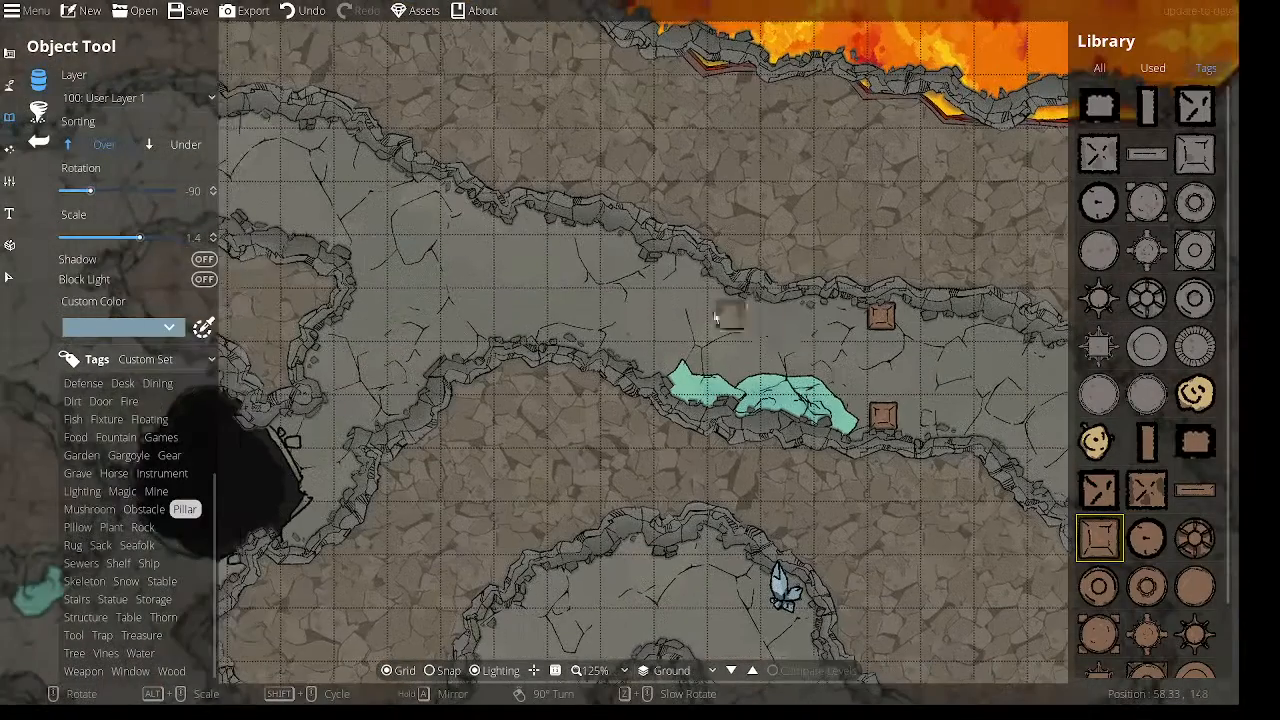
left_click(618, 250)
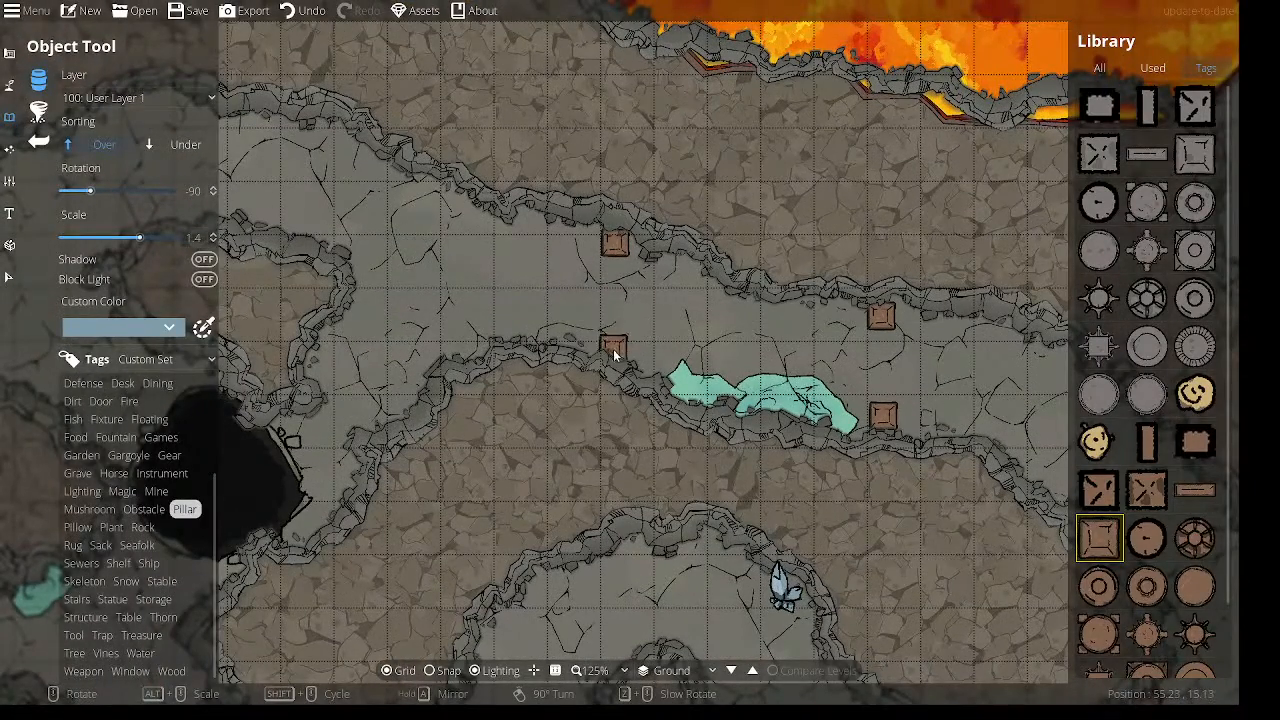
left_click(616, 360)
Place pillars on the north wall and the facing rock island's northeast corner, plus a pair along the black pit's east edge.
left_click_drag(528, 272, 826, 328)
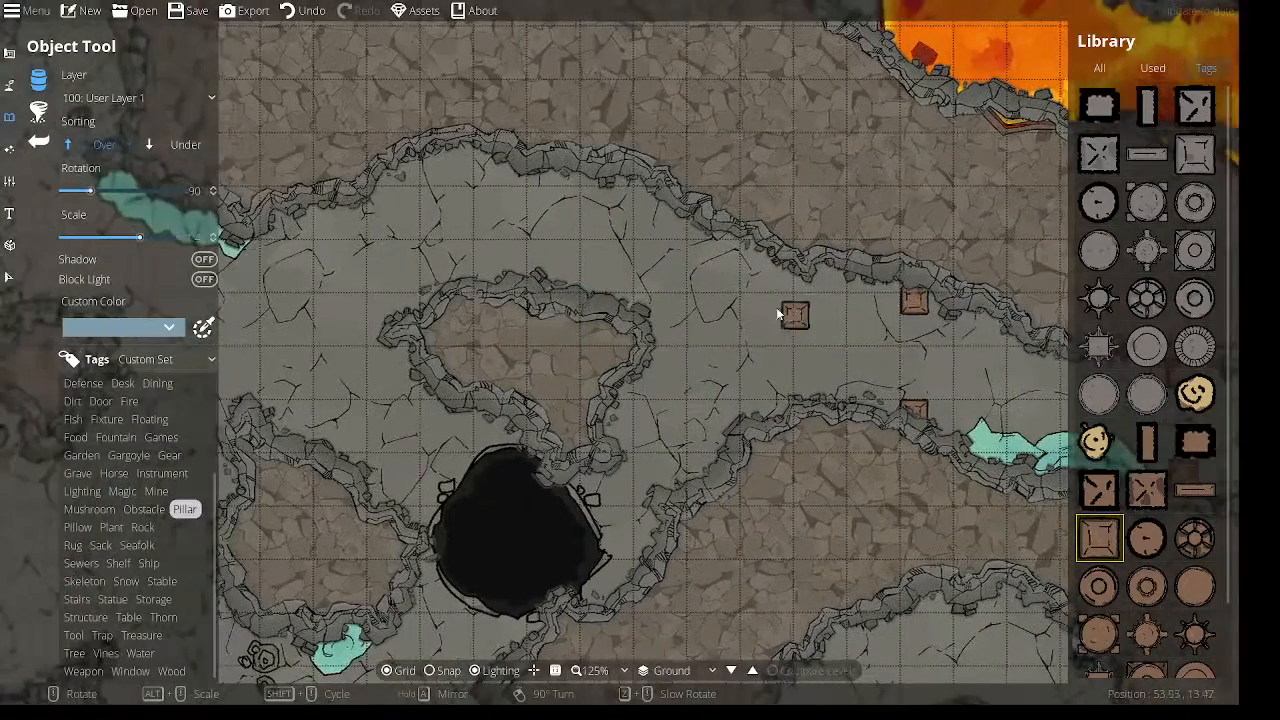
left_click(647, 203)
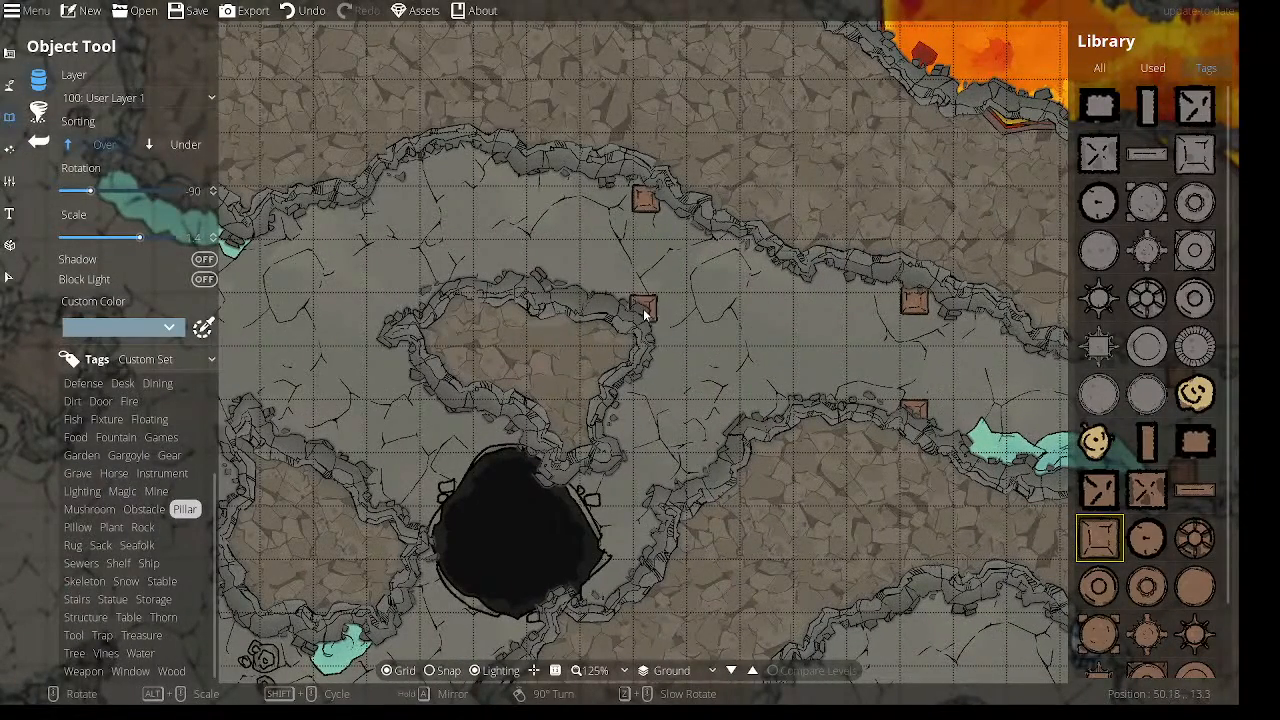
left_click(647, 311)
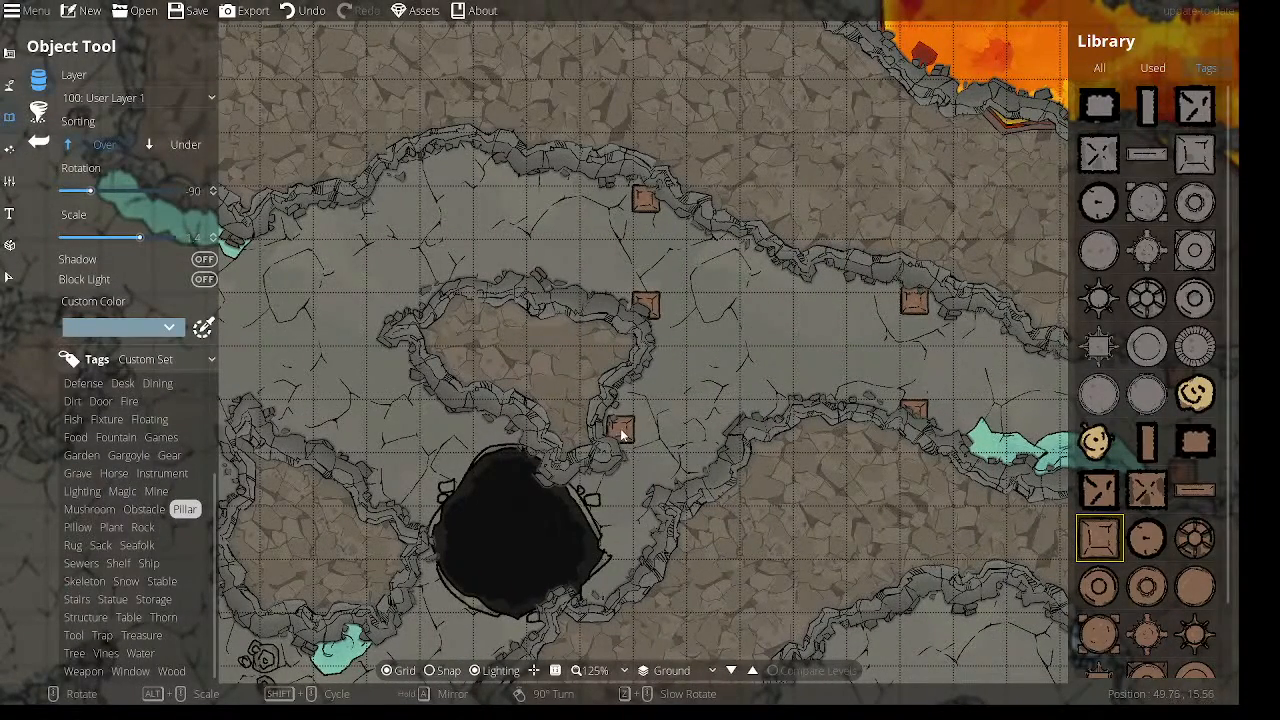
left_click_drag(634, 505, 626, 421)
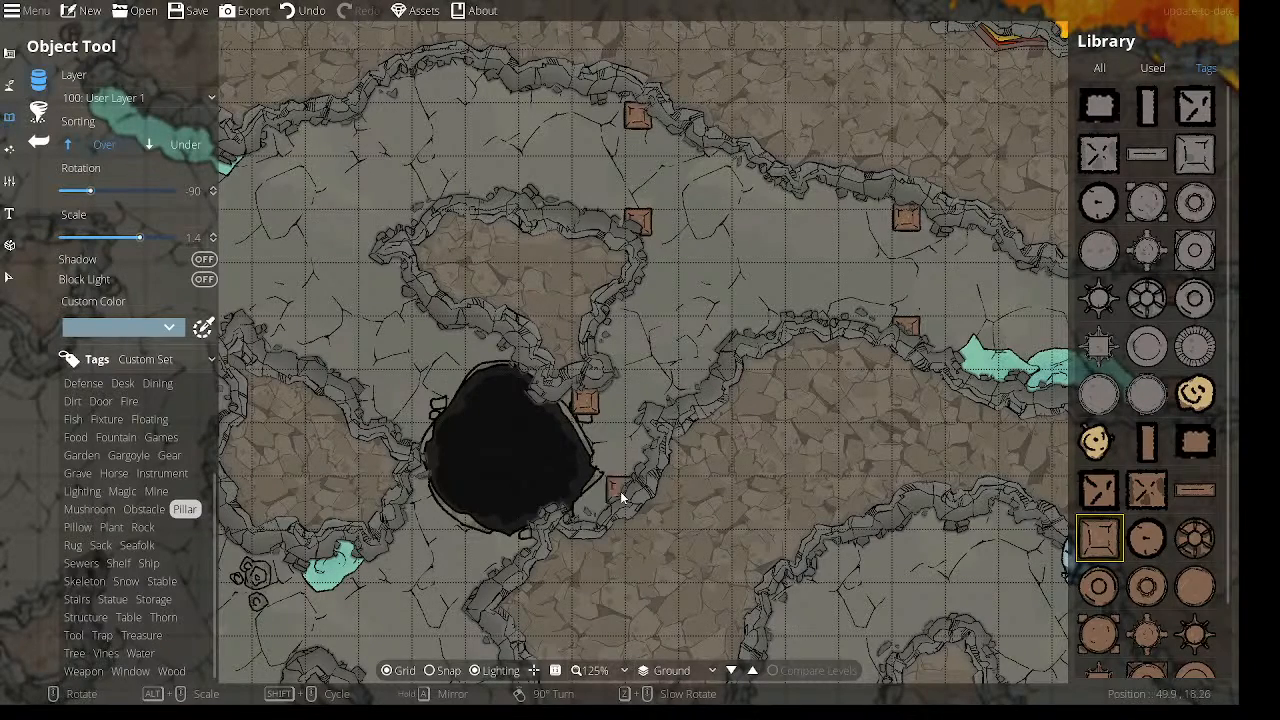
left_click(589, 512)
Place single pillars against three rock formations west of the pit: southeast side of the northern, west side of the nearest, northwest side of the southern.
left_click_drag(612, 440, 825, 350)
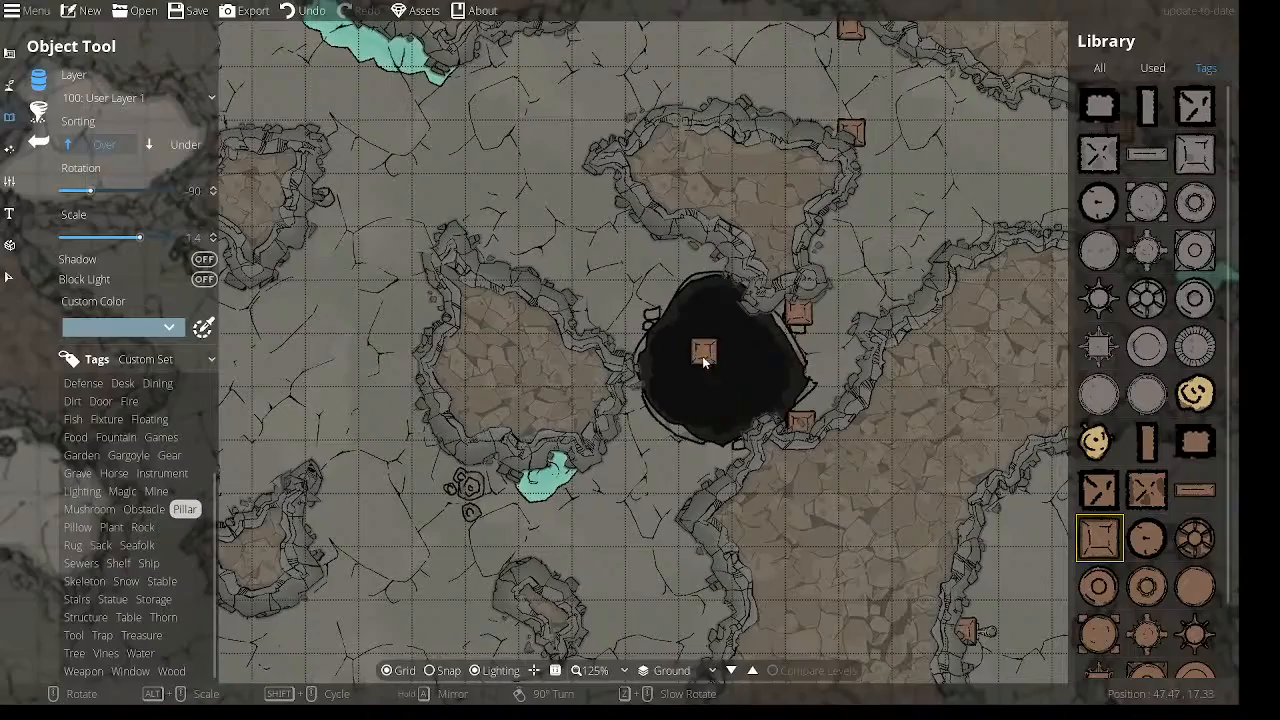
left_click_drag(616, 304, 861, 317)
left_click(538, 280)
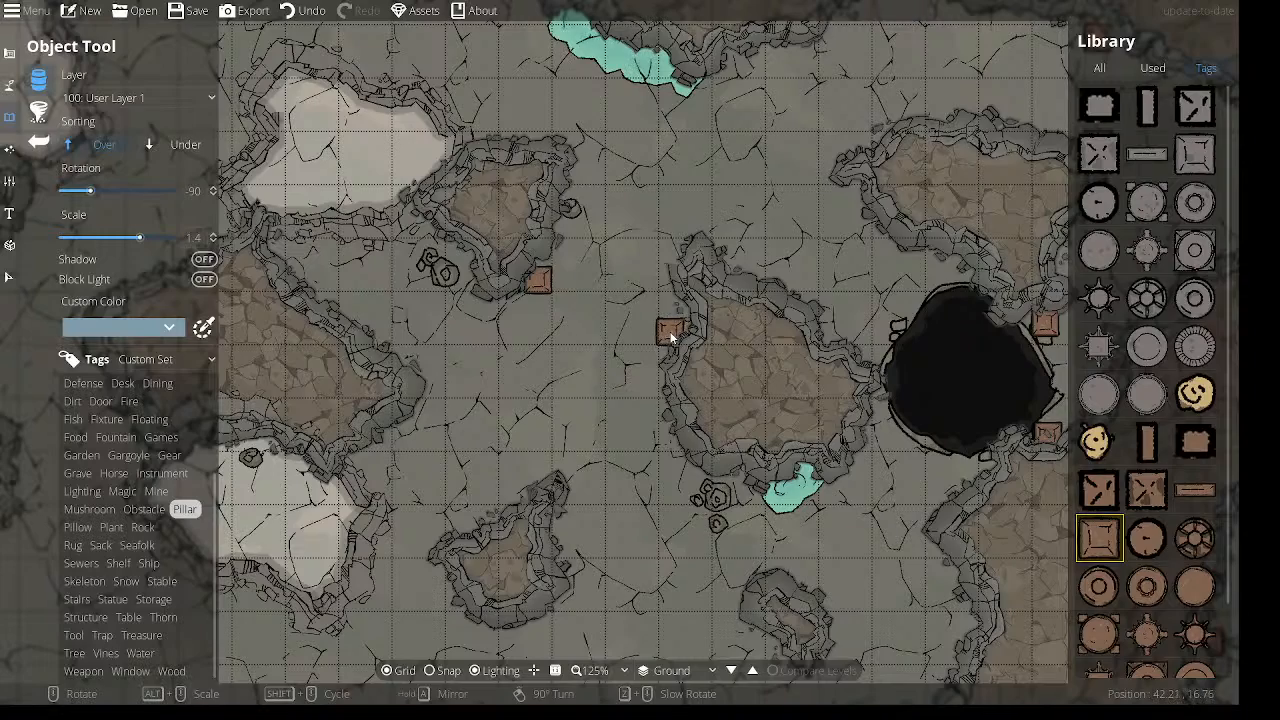
left_click(672, 338)
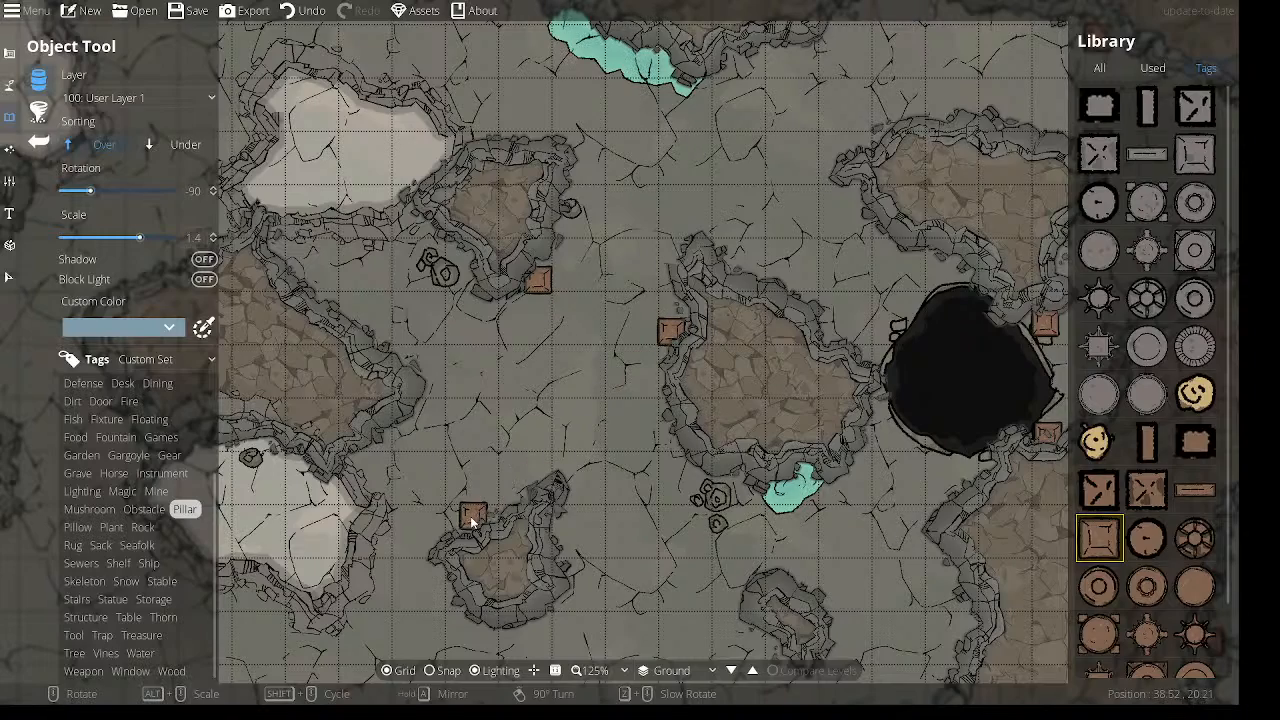
left_click_drag(602, 546, 570, 327)
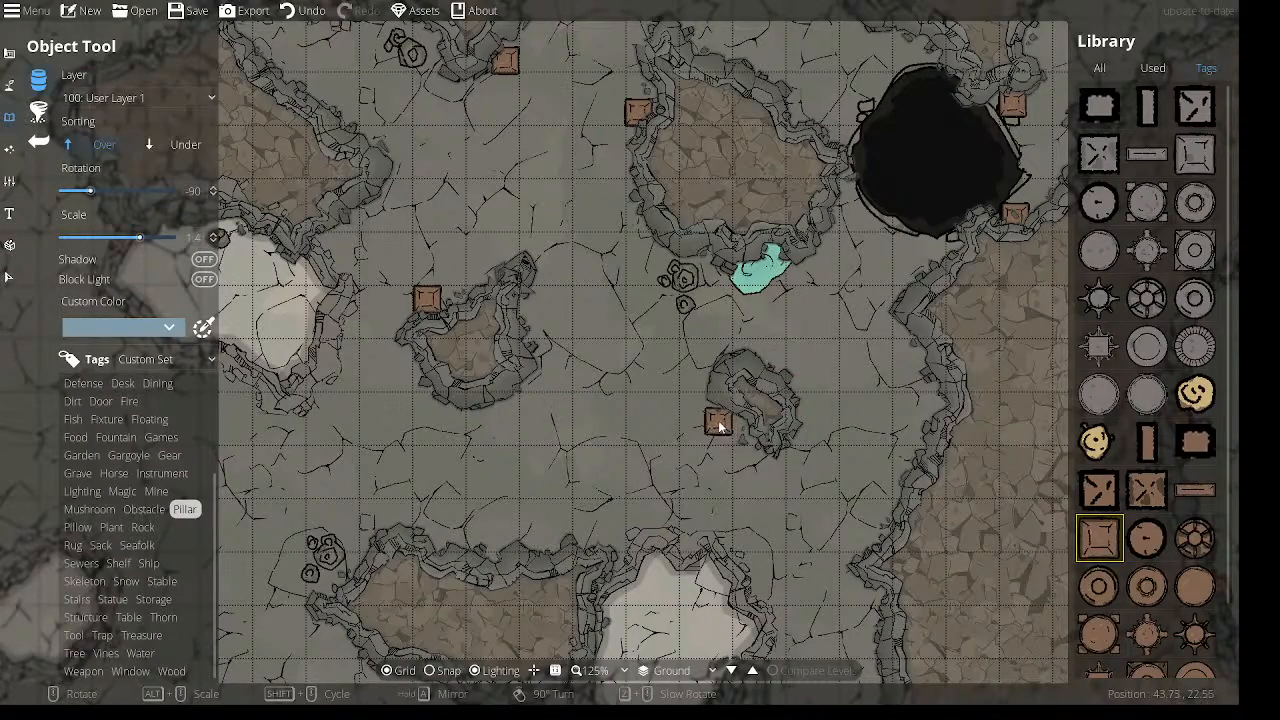
Place a pillar east of the white-floored hollow and another on the passage's east wall just above the large spider web.
left_click_drag(728, 471, 600, 380)
left_click_drag(585, 473, 571, 398)
left_click(586, 480)
left_click_drag(652, 510, 514, 245)
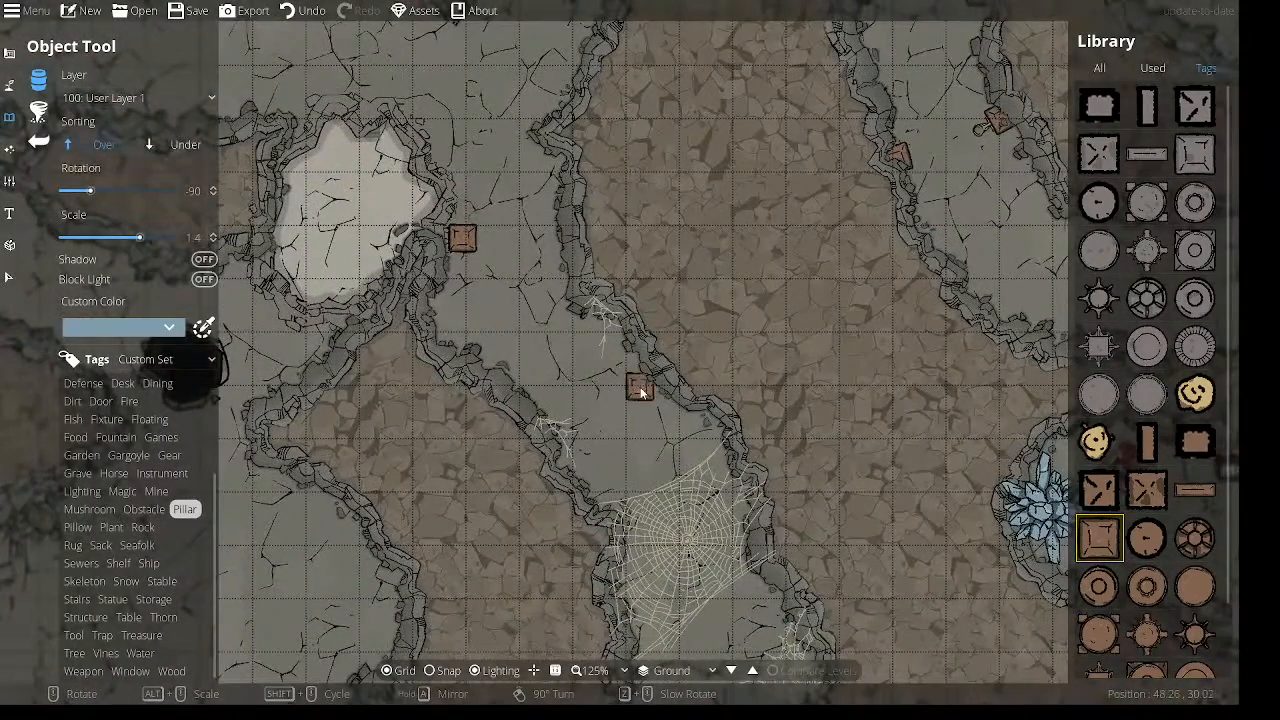
left_click(694, 425)
Place pillars on the west and east walls of the webbed passage below the large spider web.
left_click_drag(639, 431, 515, 241)
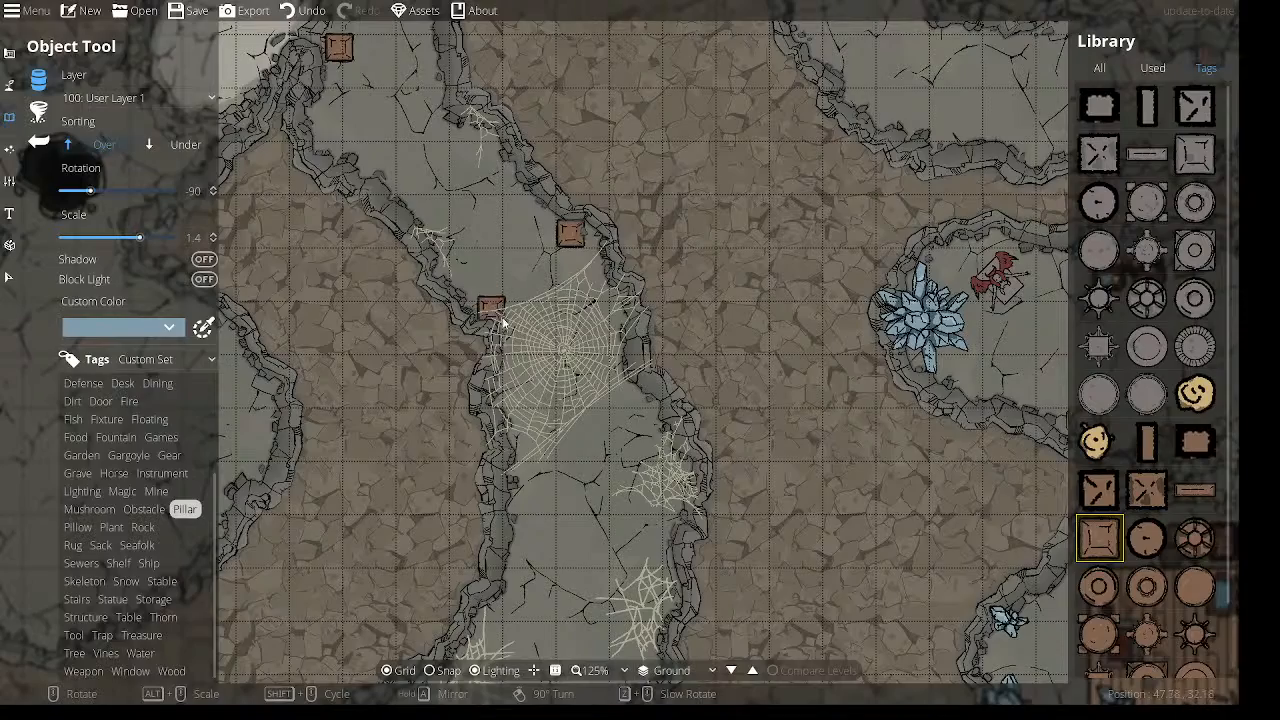
left_click_drag(600, 413, 552, 245)
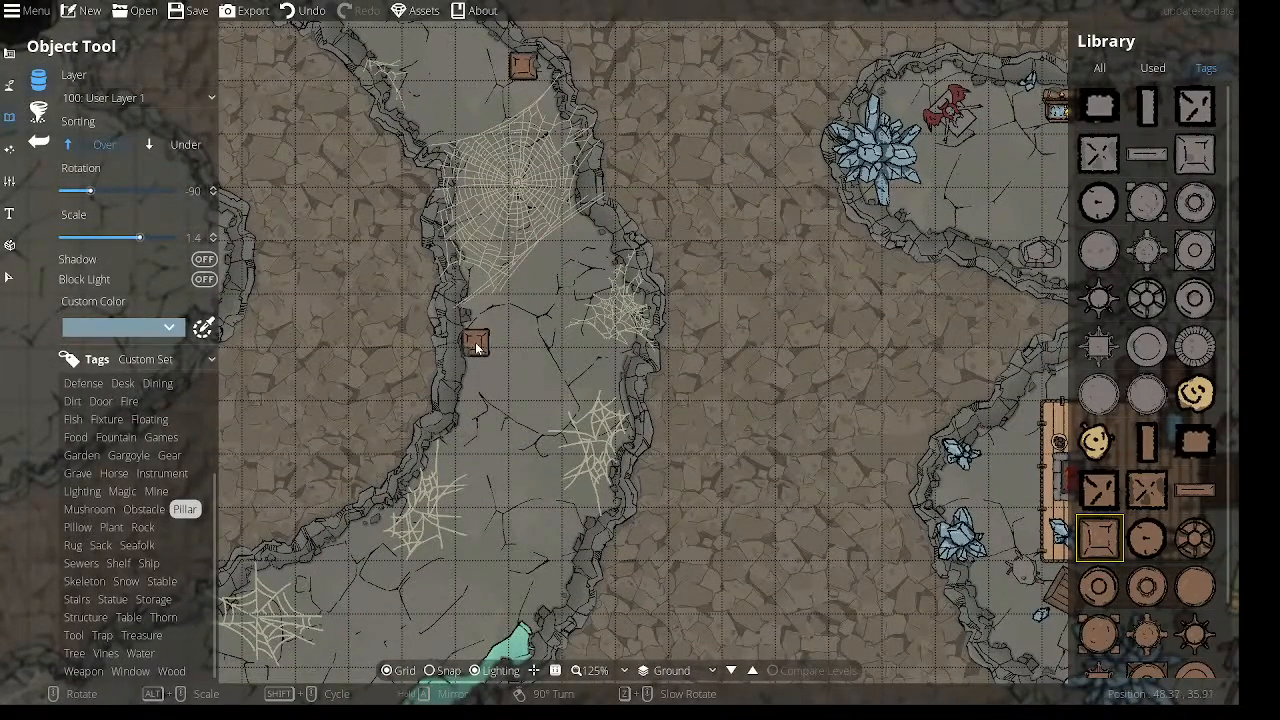
left_click(475, 360)
left_click_drag(522, 403, 510, 271)
left_click(561, 392)
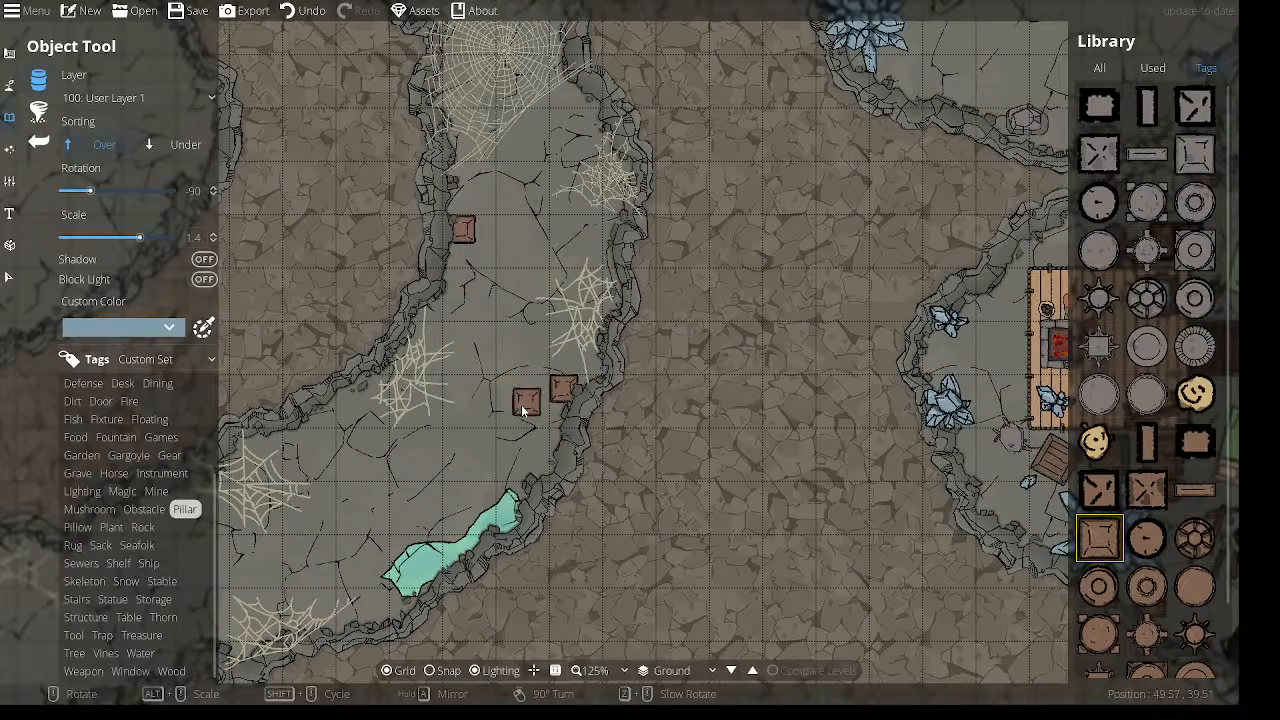
Place pillars on the north and south walls of the webbed passage west of the long green crystal.
left_click_drag(537, 402, 634, 222)
left_click(454, 250)
left_click_drag(466, 349, 486, 329)
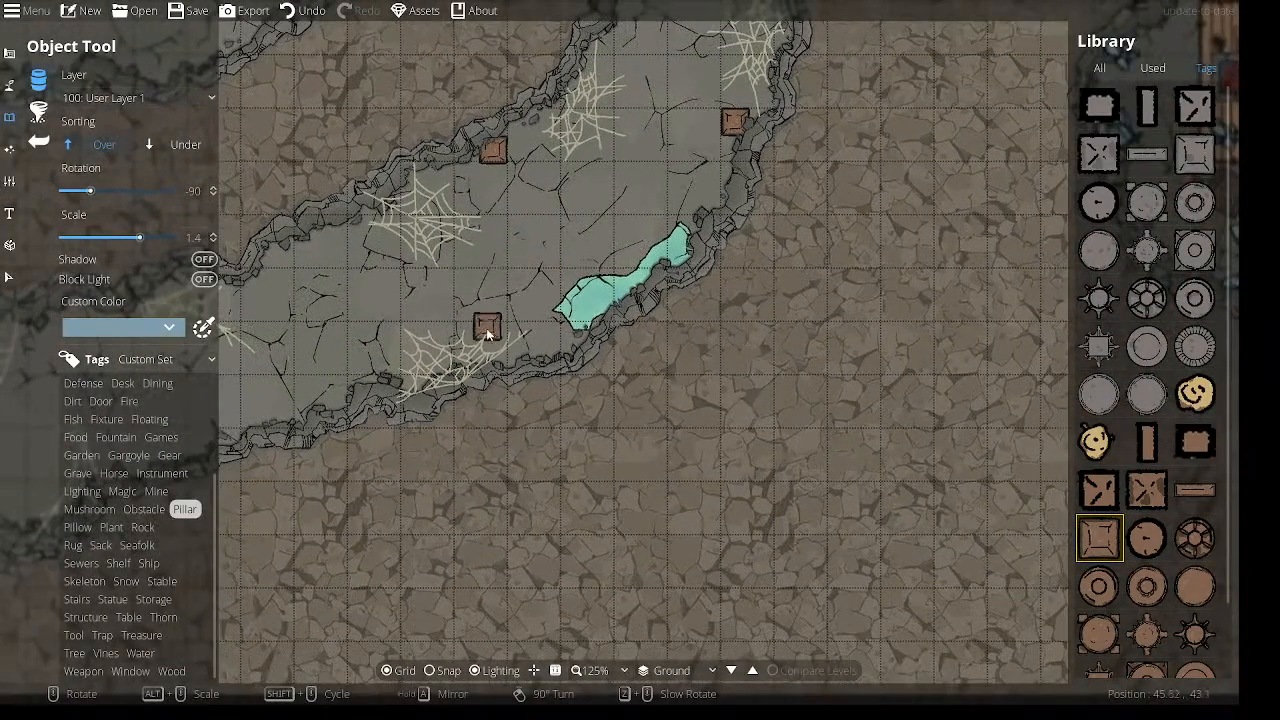
left_click(361, 393)
Place pillars on the north wall at the webbed chamber's entrance, on its south wall and at its west end.
left_click_drag(345, 363, 704, 318)
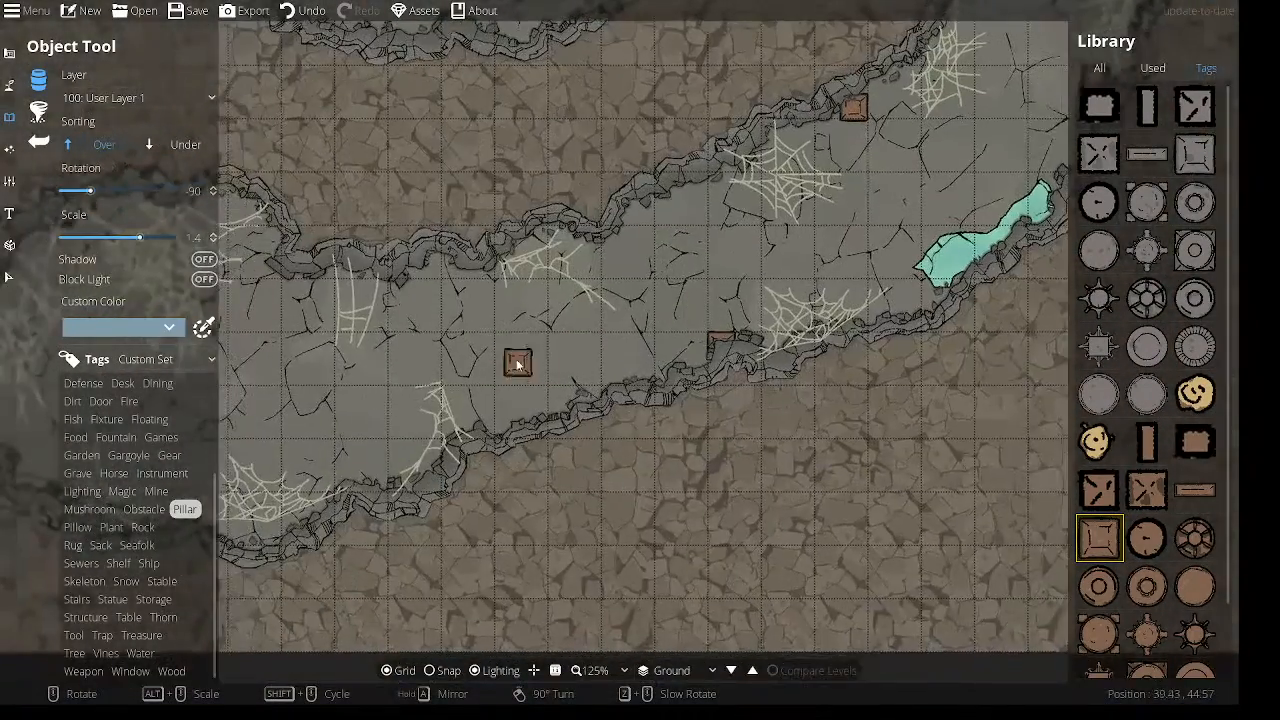
left_click(432, 269)
left_click_drag(430, 340, 748, 345)
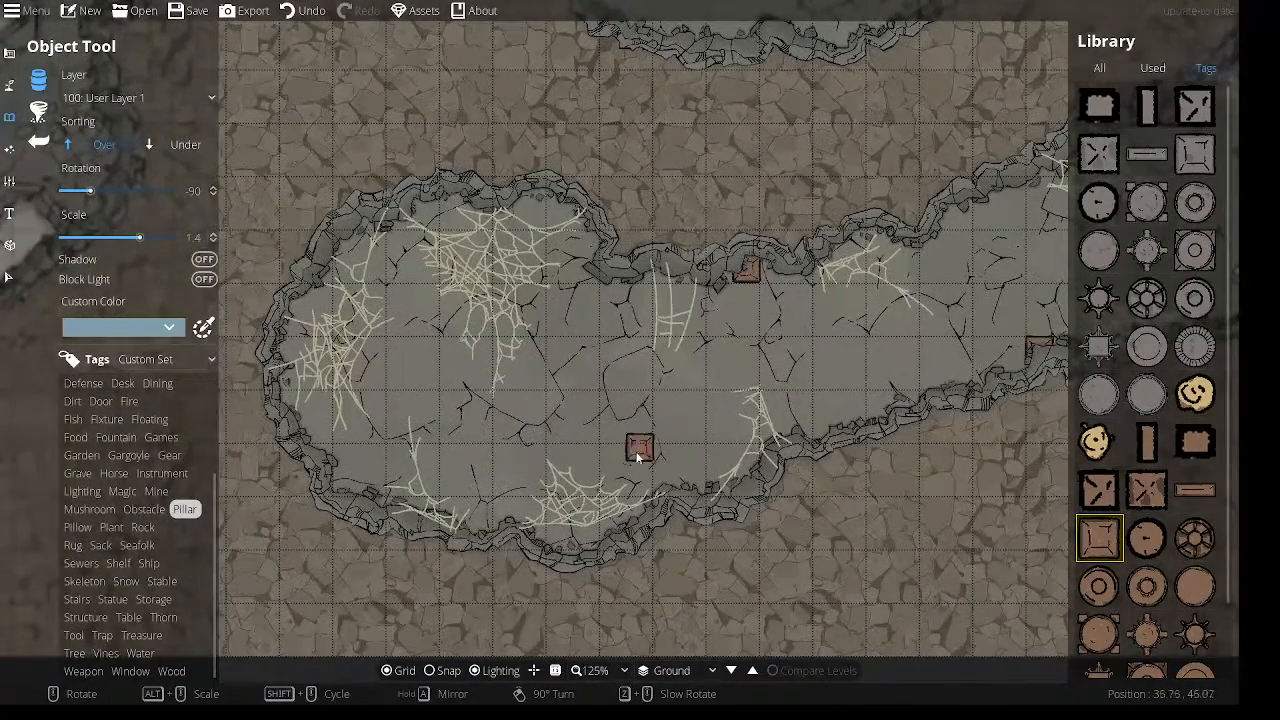
left_click(640, 490)
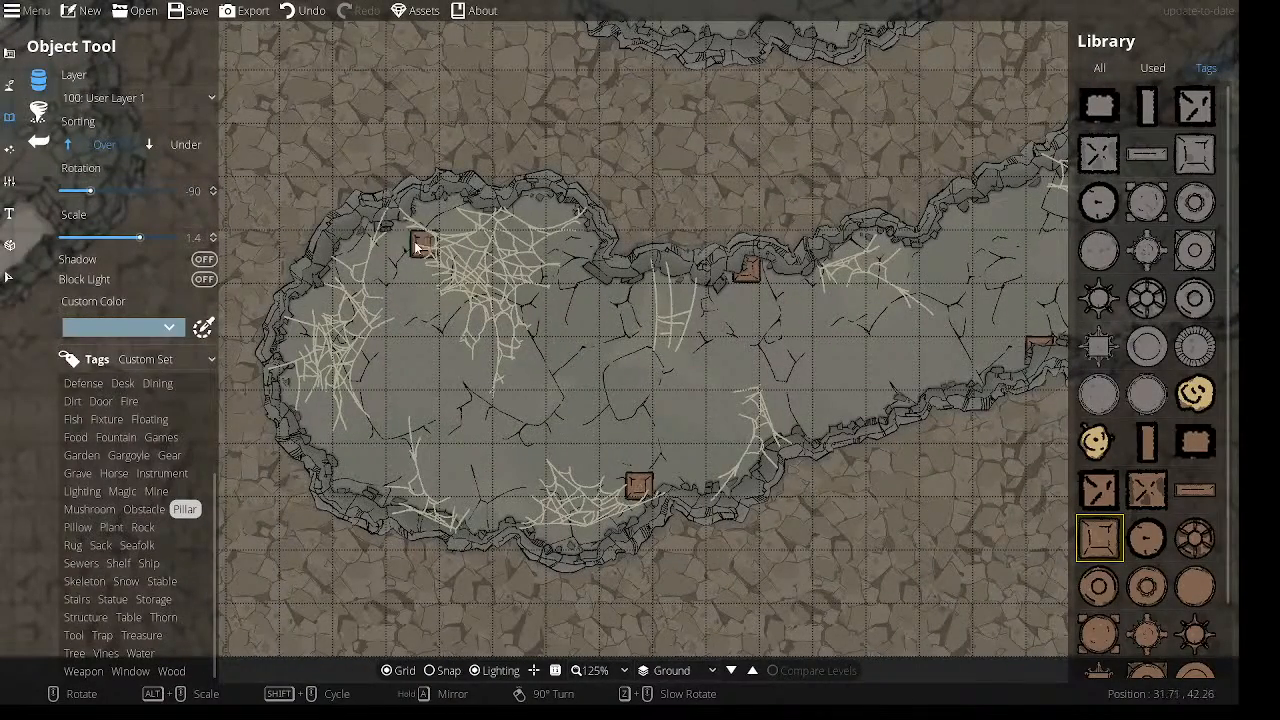
left_click(293, 355)
Place pillars in the round cavern south of the small pit: northeast wall, southwest corner below the green crystal, and the northwestern rock formation.
left_click_drag(485, 387, 544, 379)
left_click_drag(894, 328, 386, 423)
left_click_drag(911, 81, 804, 446)
left_click_drag(761, 74, 872, 358)
left_click_drag(614, 248, 856, 112)
left_click(790, 287)
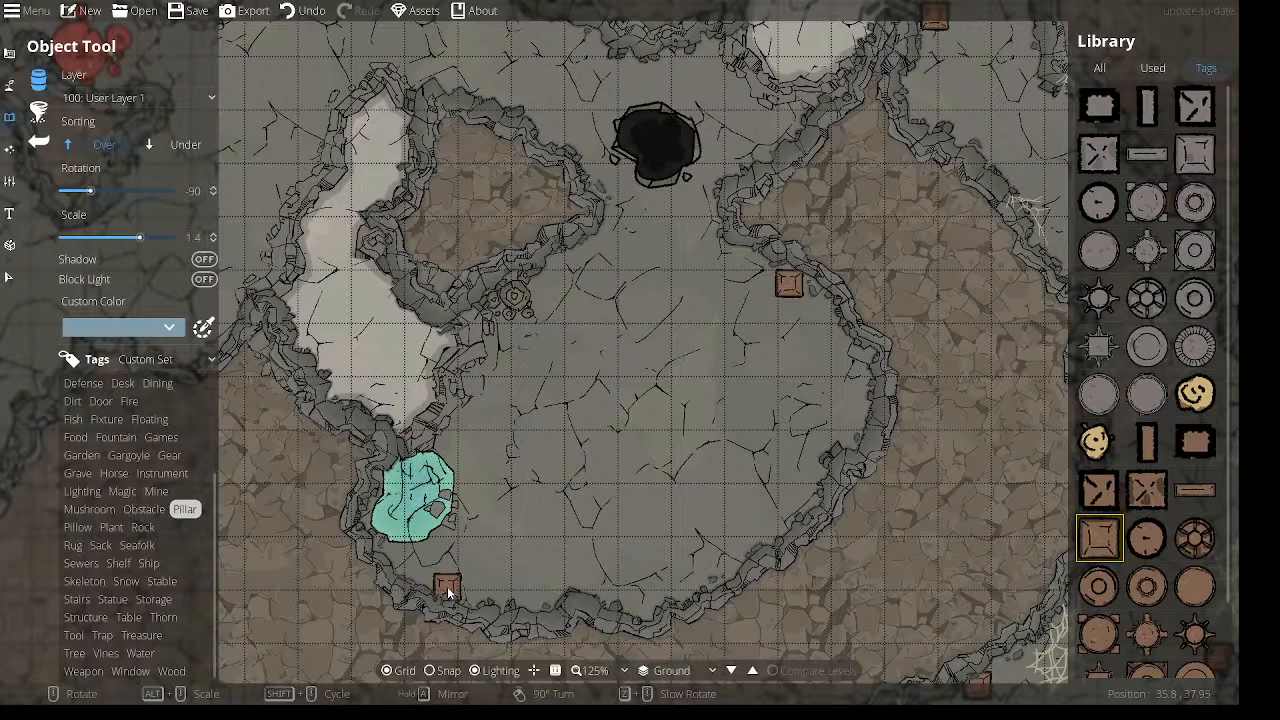
left_click(446, 588)
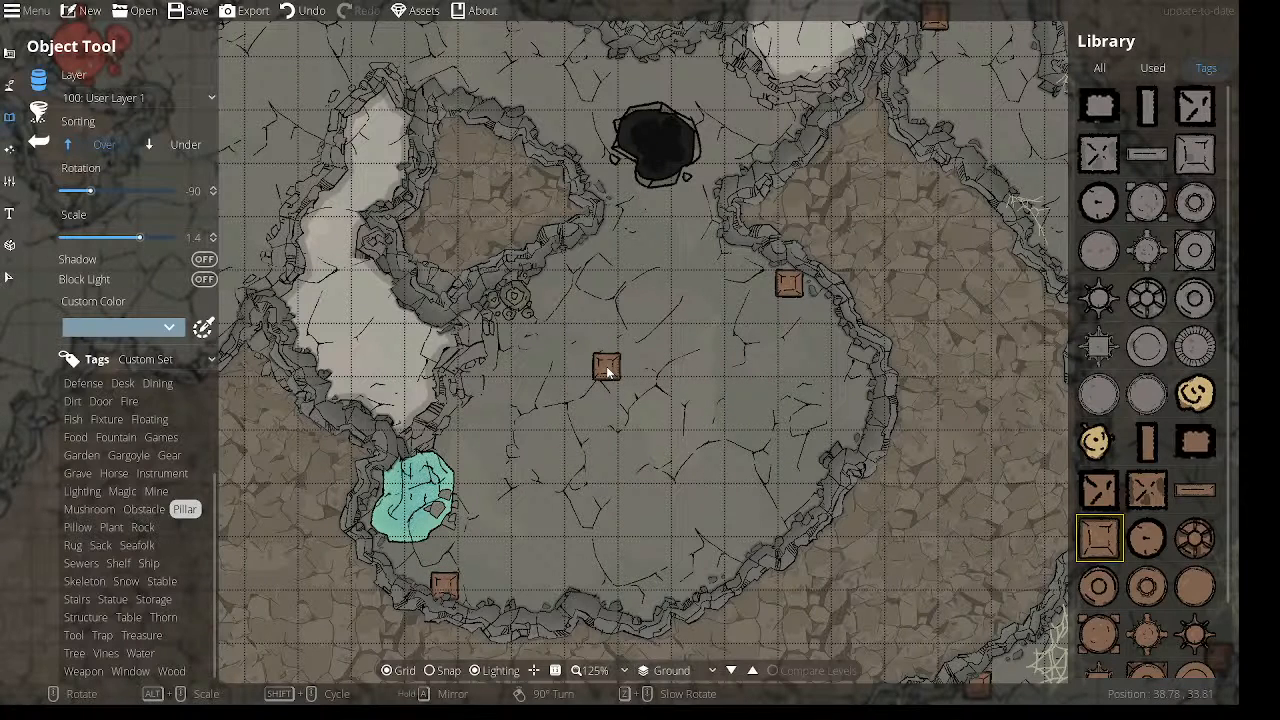
left_click(576, 258)
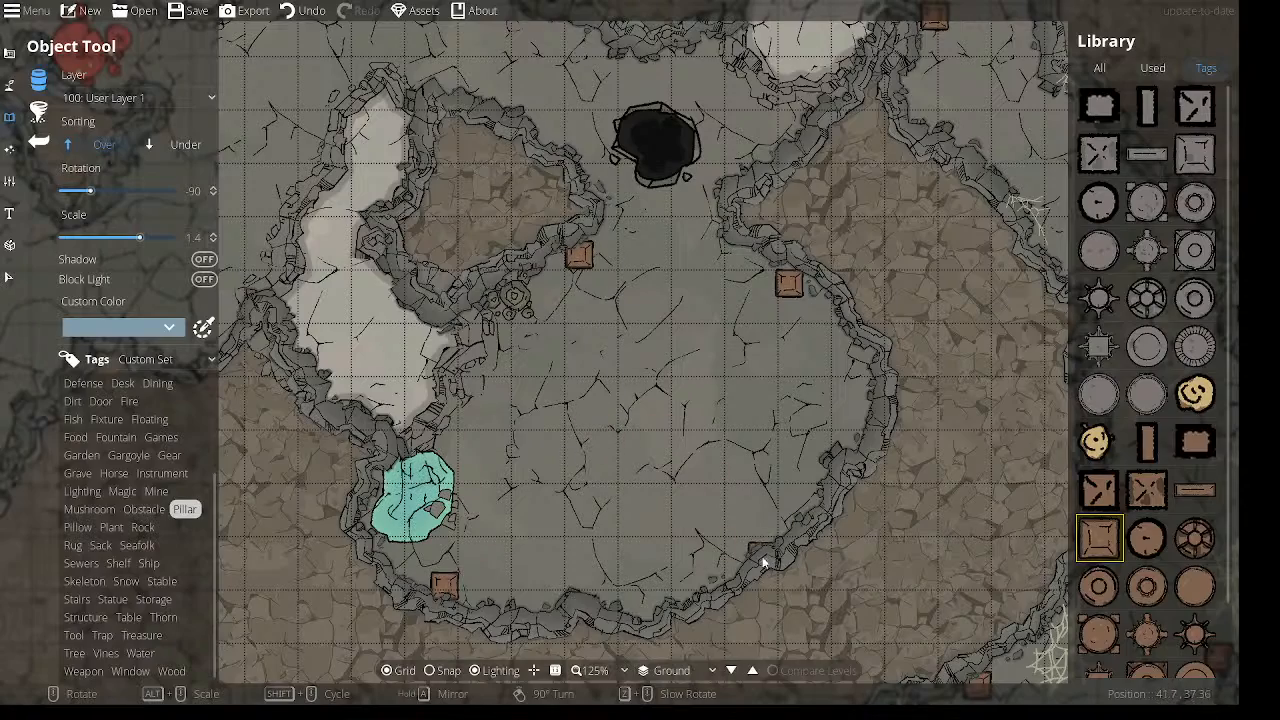
Place pillars on the east side of the rock formation below the red mushrooms and at the west end of the formation northwest of the small pit.
left_click_drag(427, 325, 790, 411)
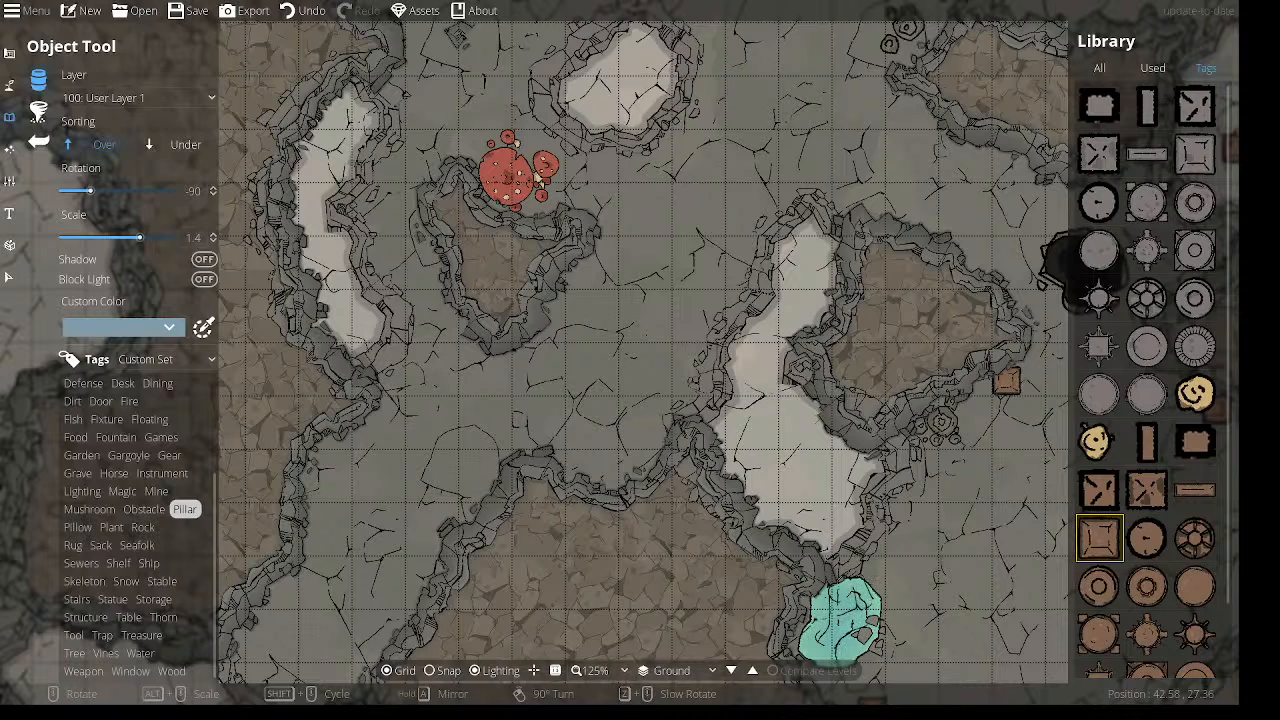
left_click(579, 279)
left_click_drag(674, 205, 575, 361)
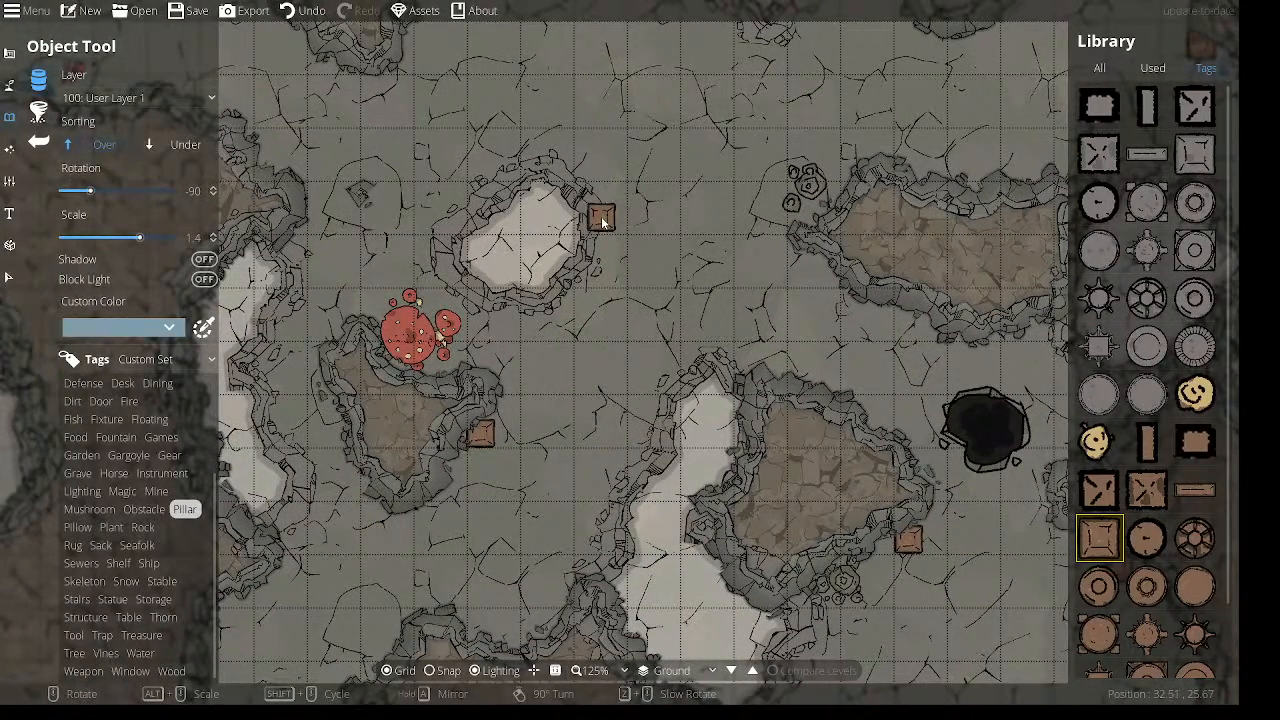
left_click_drag(712, 243, 673, 287)
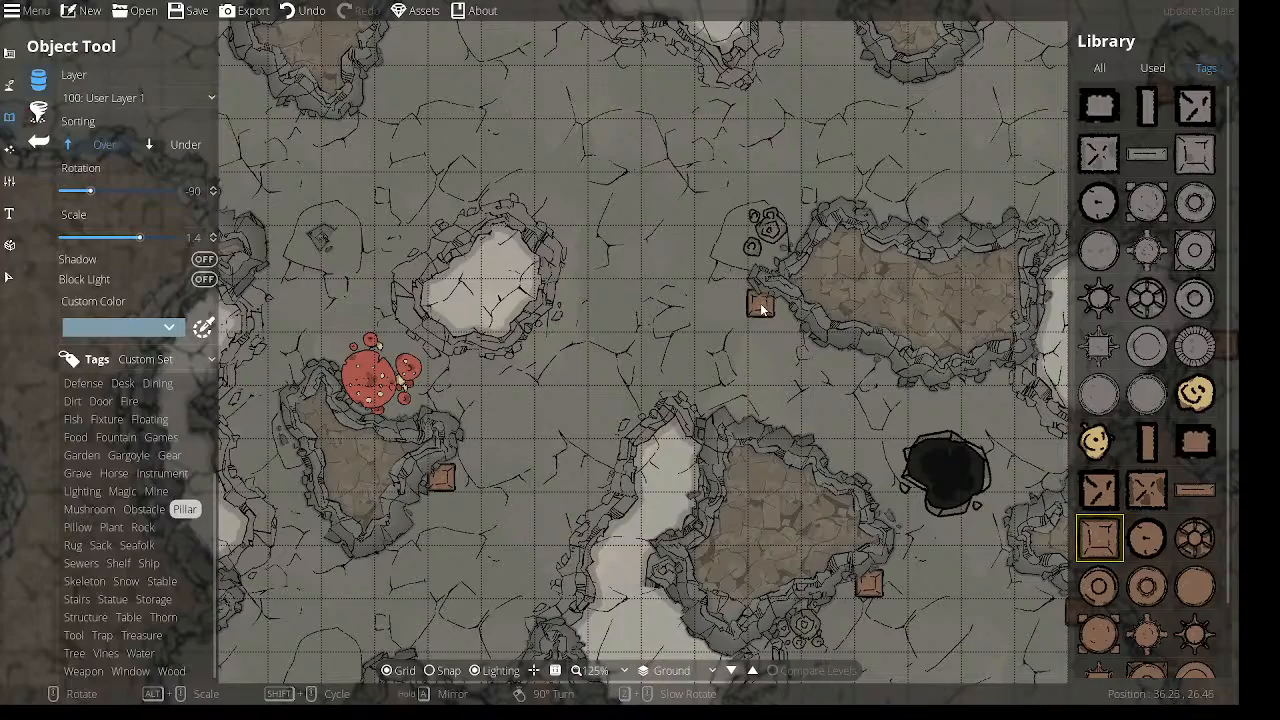
Place pillars on the south and north wall corners where the western lake passage opens into the main cavern.
left_click_drag(641, 379, 791, 230)
left_click_drag(705, 336, 877, 338)
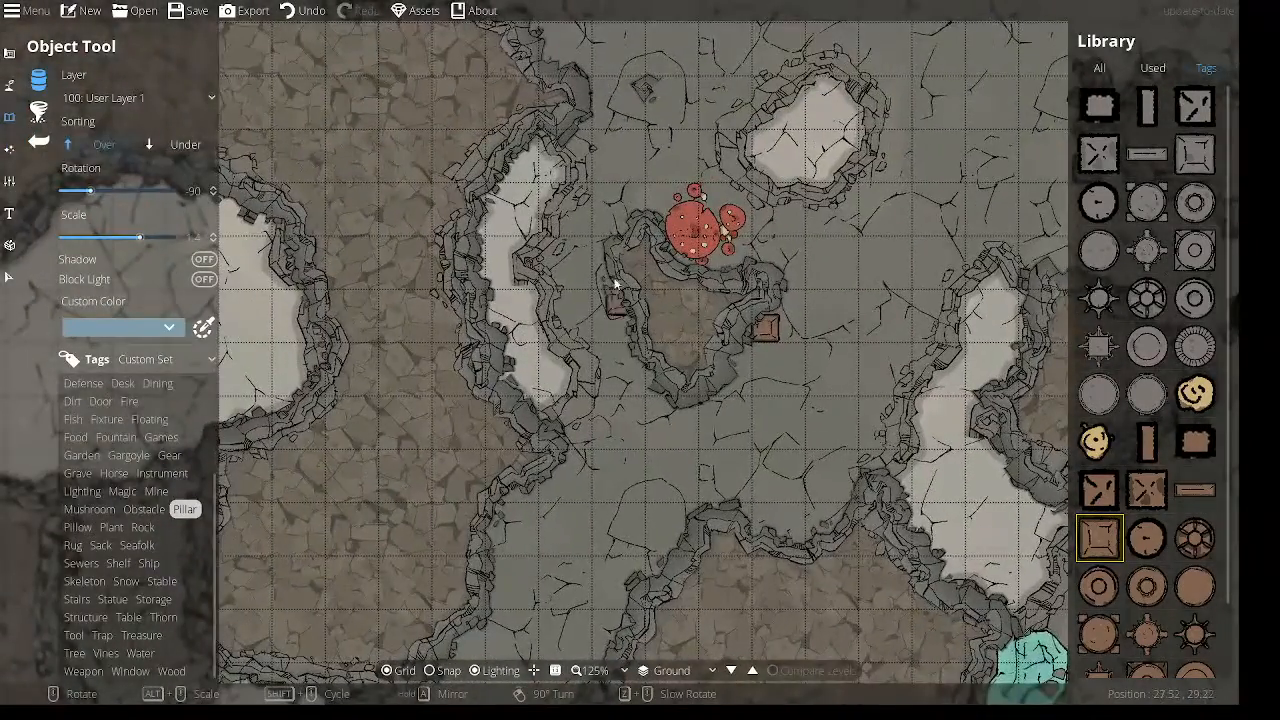
left_click_drag(618, 210, 614, 508)
left_click(555, 335)
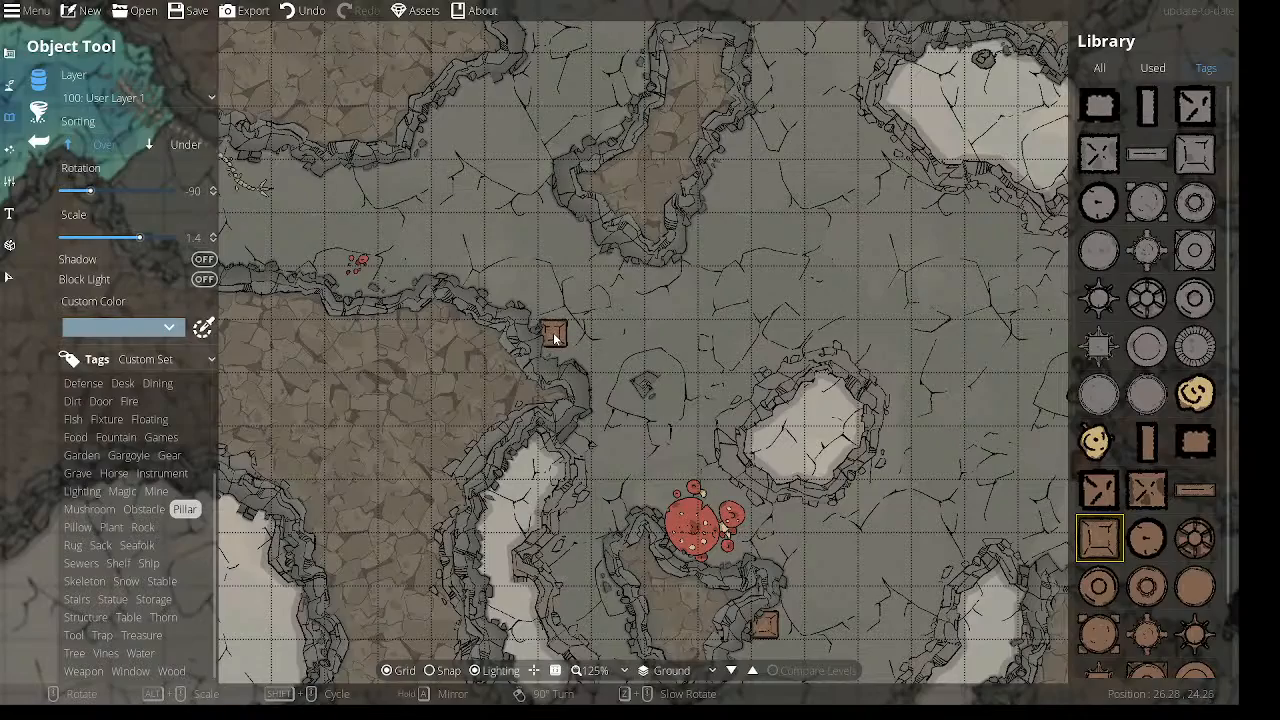
left_click_drag(514, 209, 566, 378)
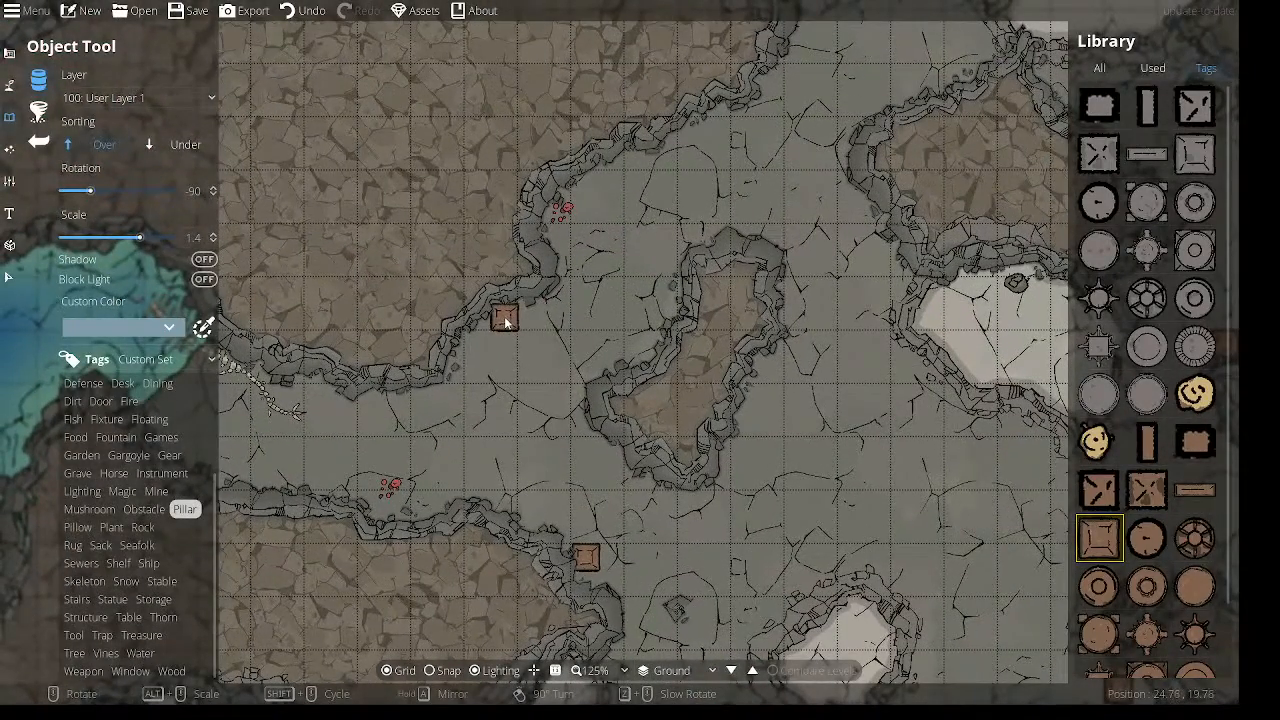
left_click(505, 322)
Place pillars on the elongated rock formation's northeast side and at the southwest corner of the central pale plateau.
left_click_drag(686, 273, 484, 319)
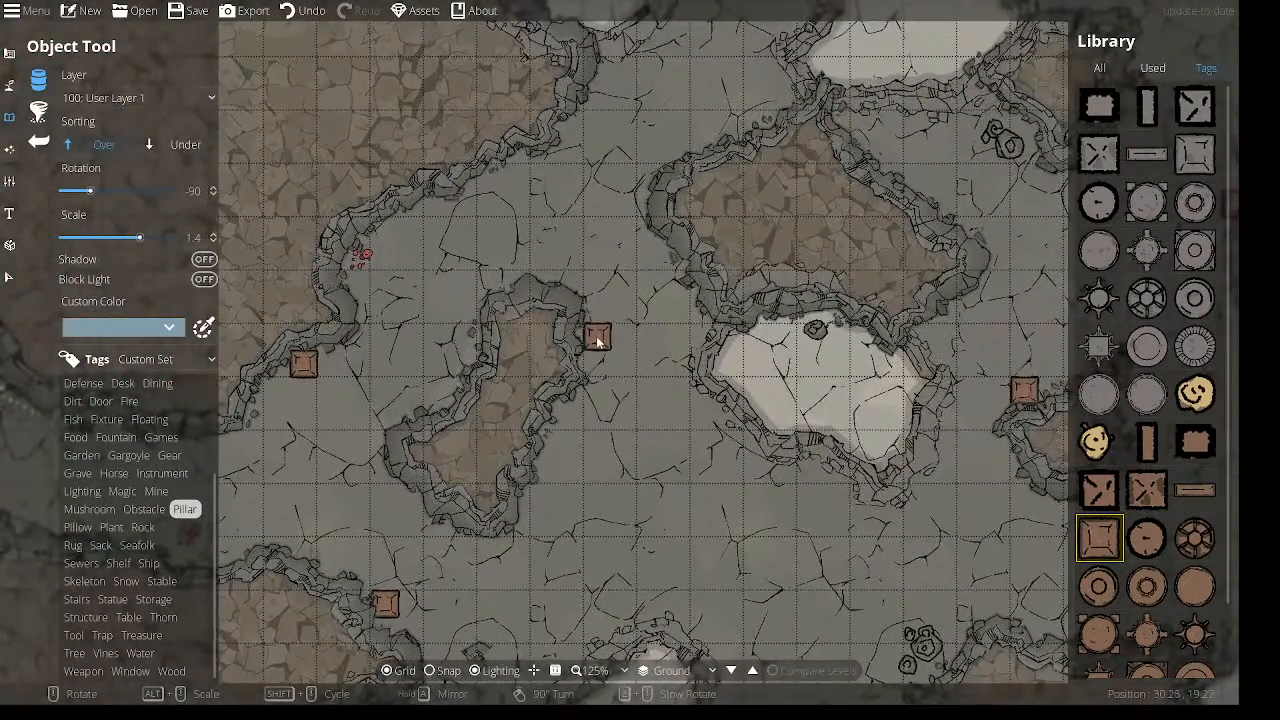
left_click(601, 333)
left_click_drag(703, 131, 594, 363)
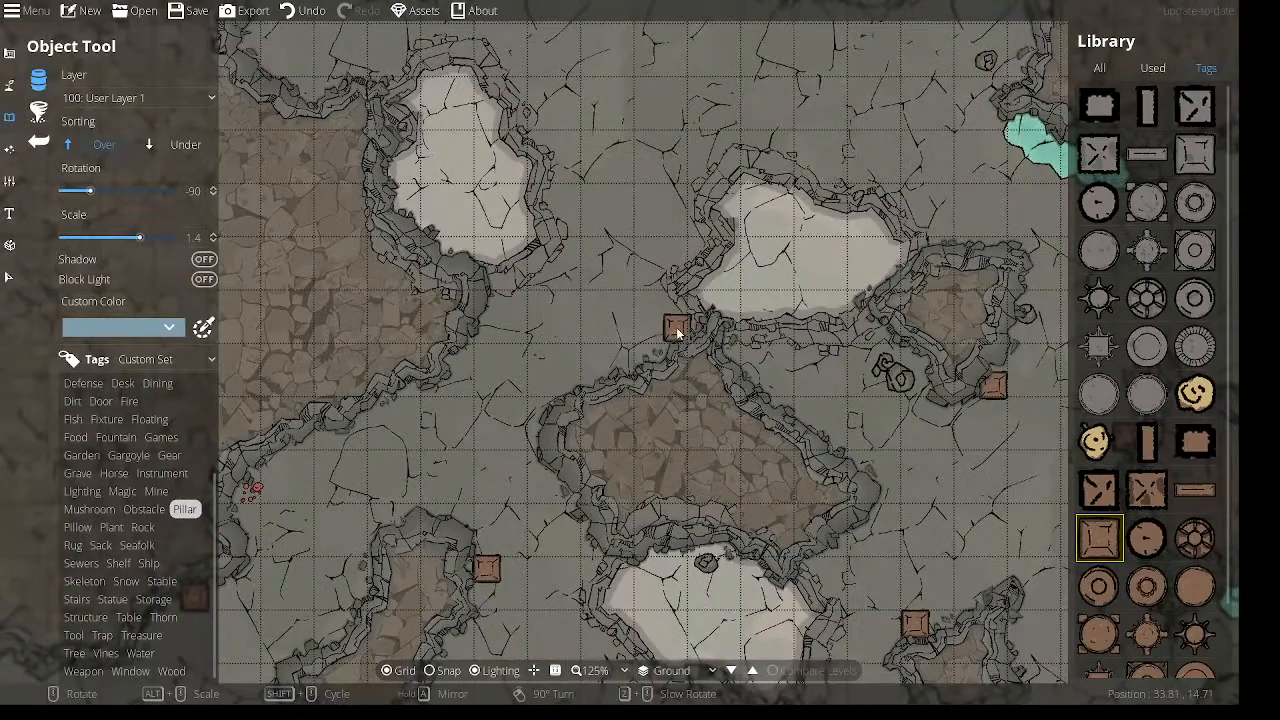
left_click(669, 330)
Place pillars at the northwest corner of the western pale plateau and on the west wall beside the rubble passage.
left_click_drag(640, 201, 719, 408)
left_click(445, 279)
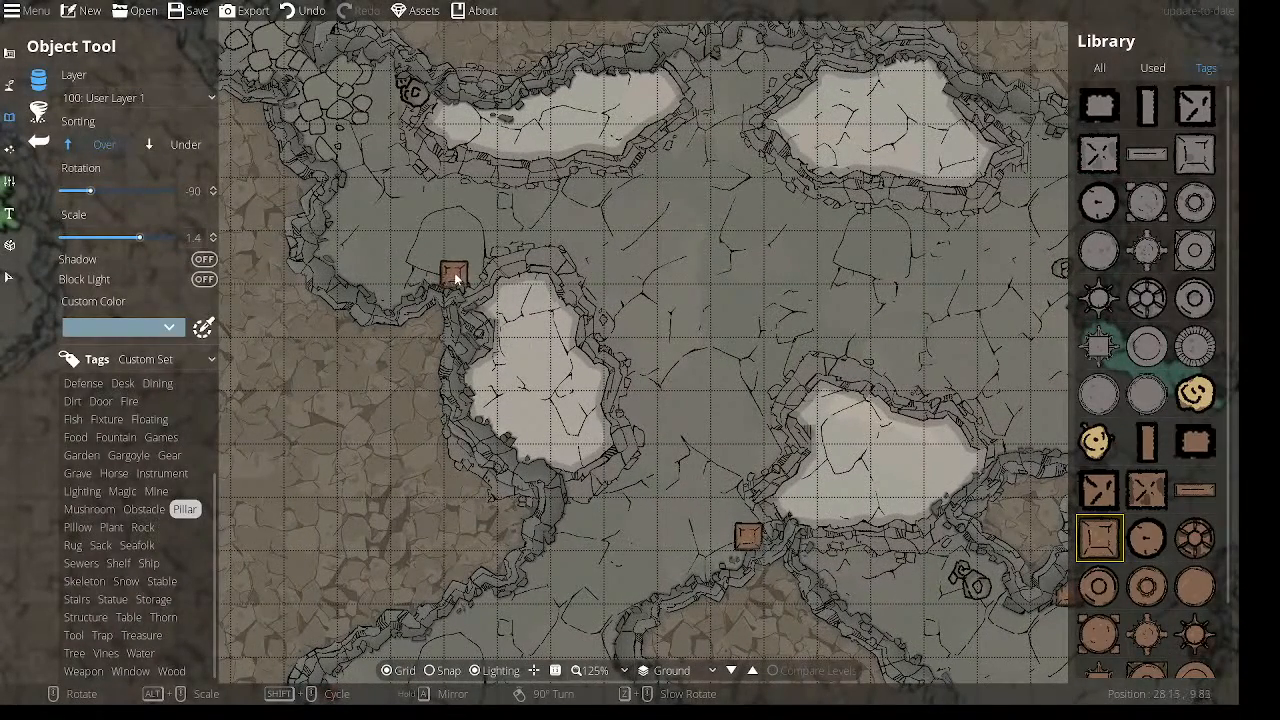
left_click_drag(417, 237, 584, 356)
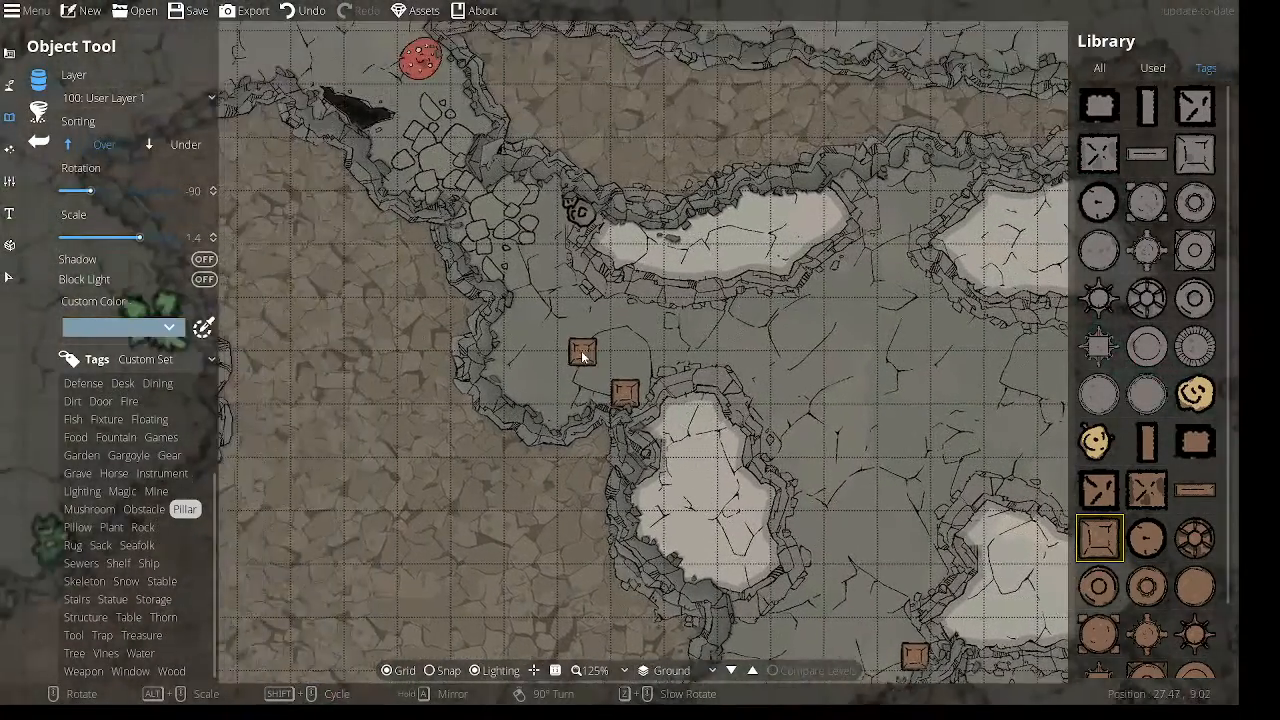
left_click(466, 233)
Place pillars on the north wall between the two northern pale plateaus and on the east wall above the long green crystal.
left_click_drag(551, 303, 363, 257)
left_click_drag(738, 155, 608, 262)
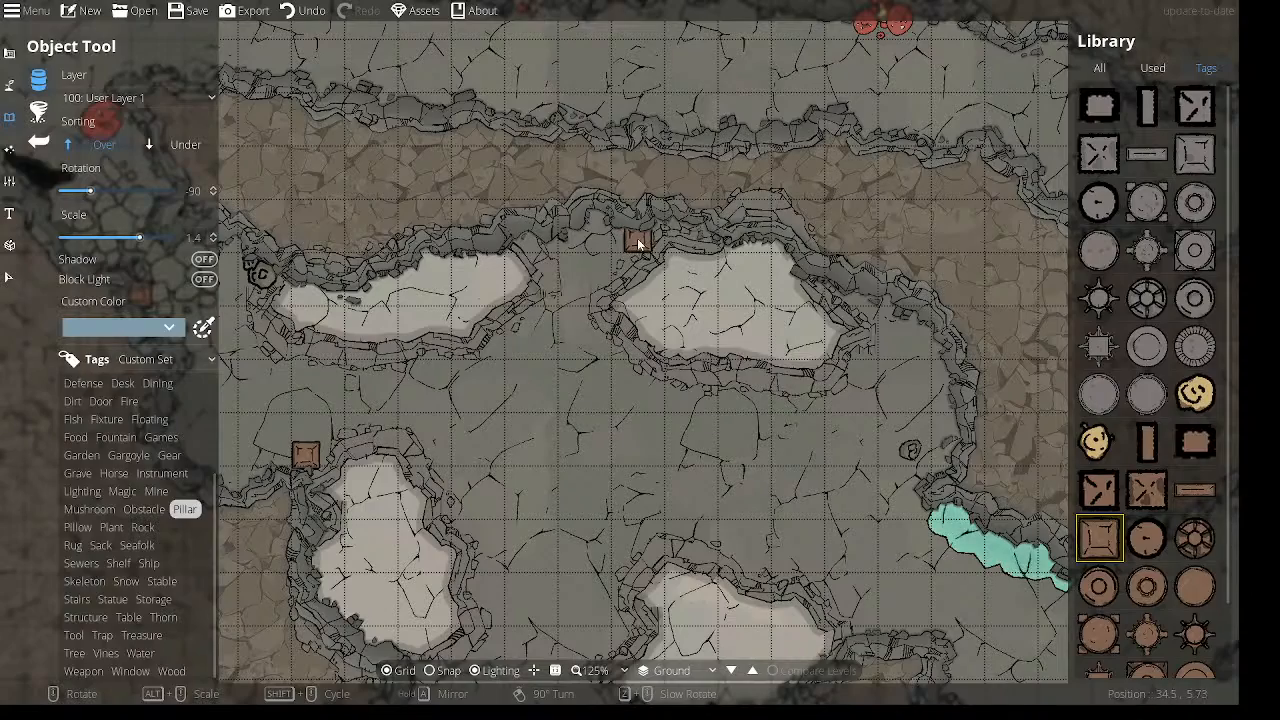
left_click_drag(955, 465, 628, 194)
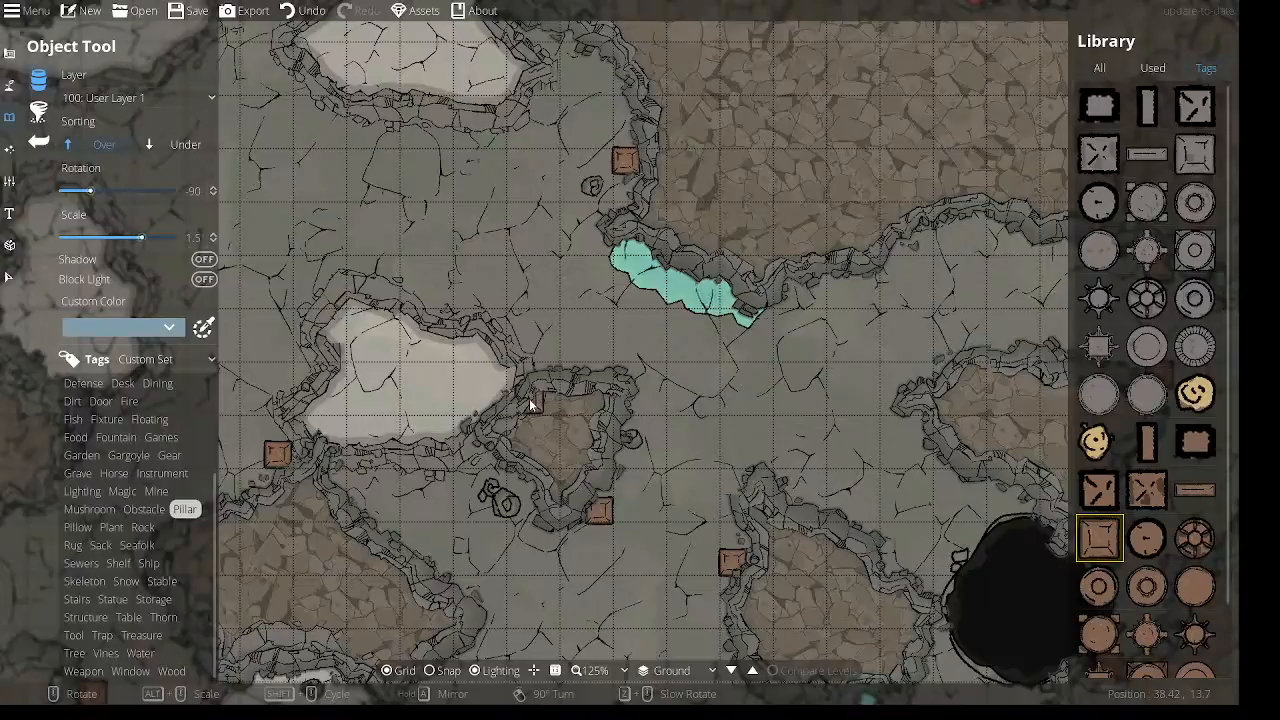
Place pillars on the east wall of the water channel and on the northwest side of the rock island it surrounds.
scroll(530, 405, "down", 4)
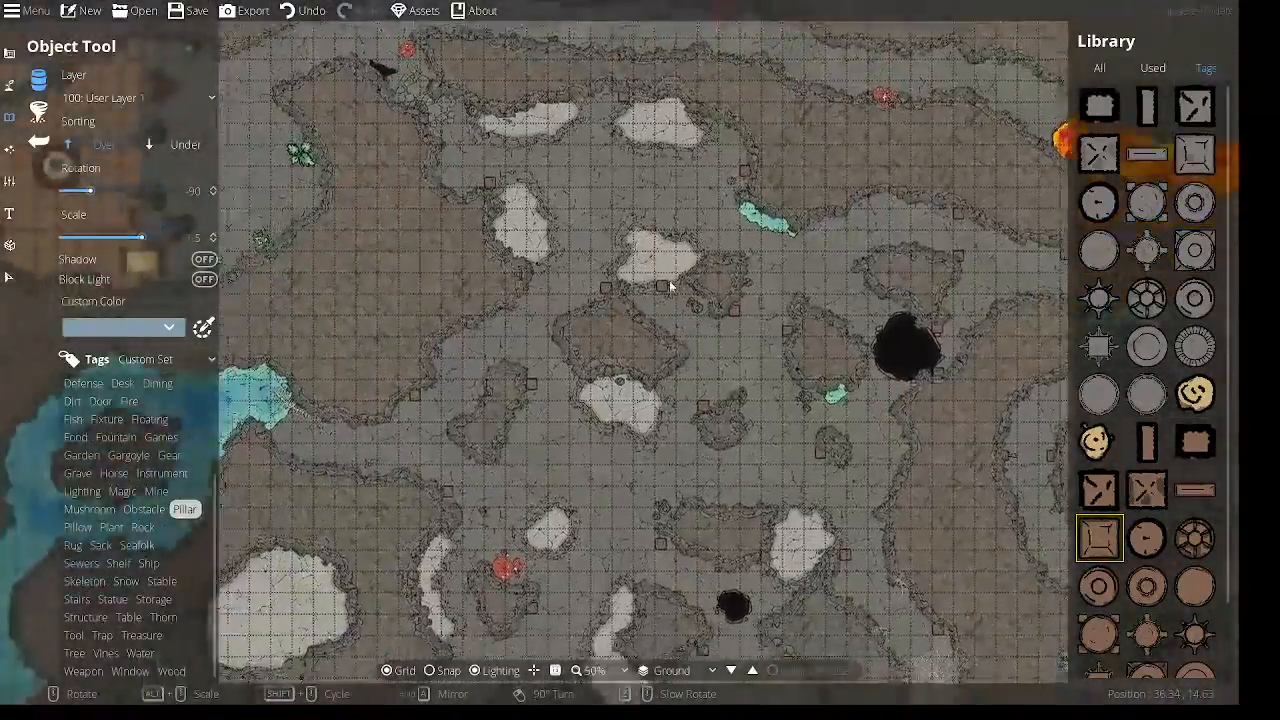
left_click_drag(670, 285, 665, 252)
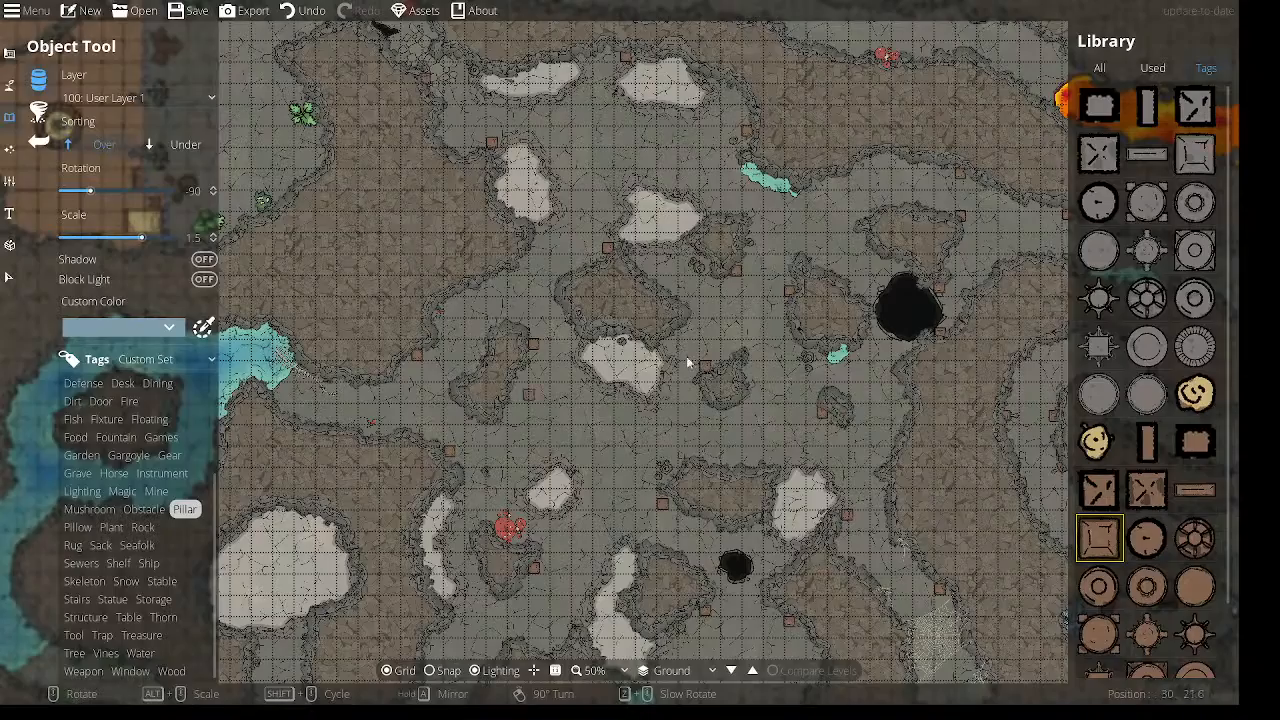
left_click_drag(482, 375, 829, 299)
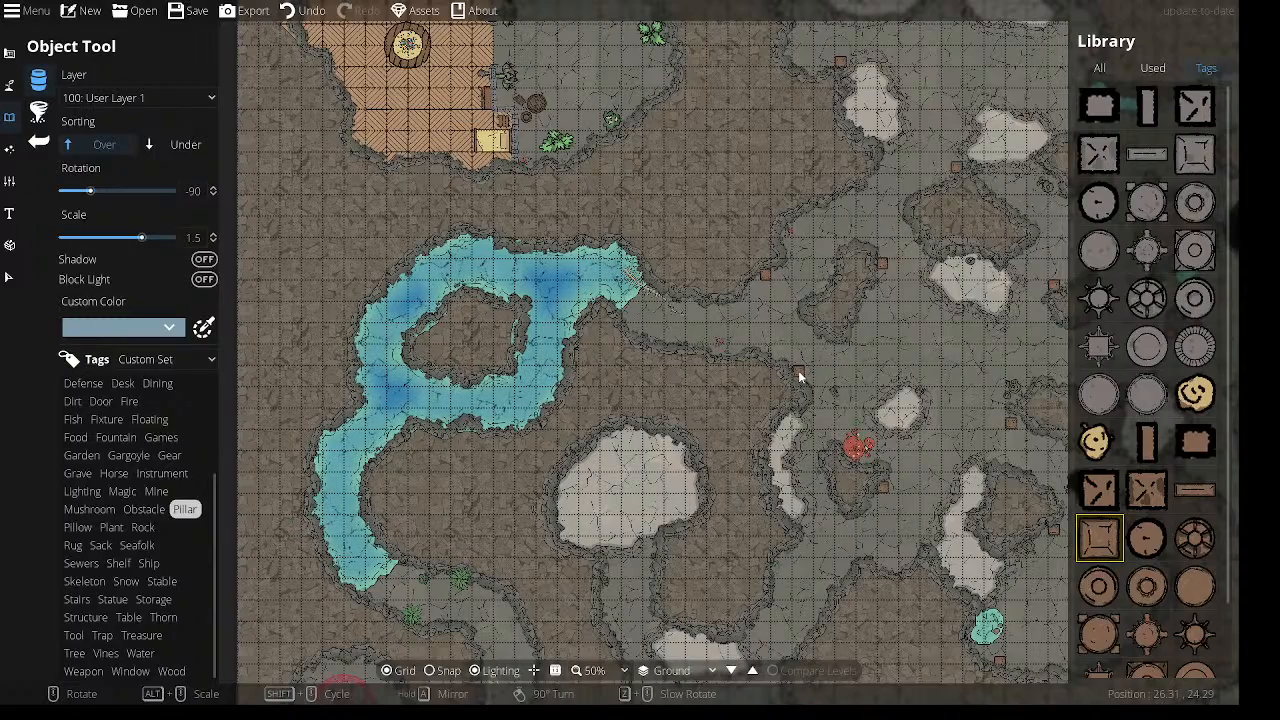
scroll(556, 405, "up", 6)
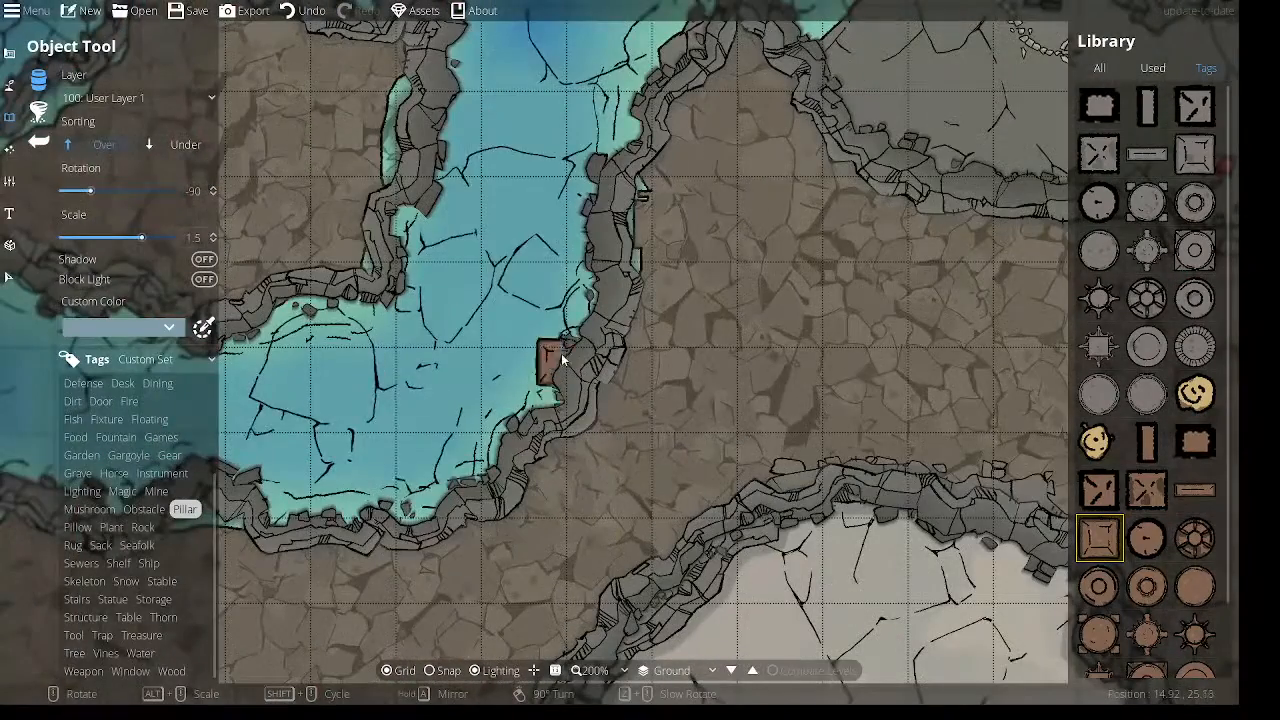
left_click(590, 287)
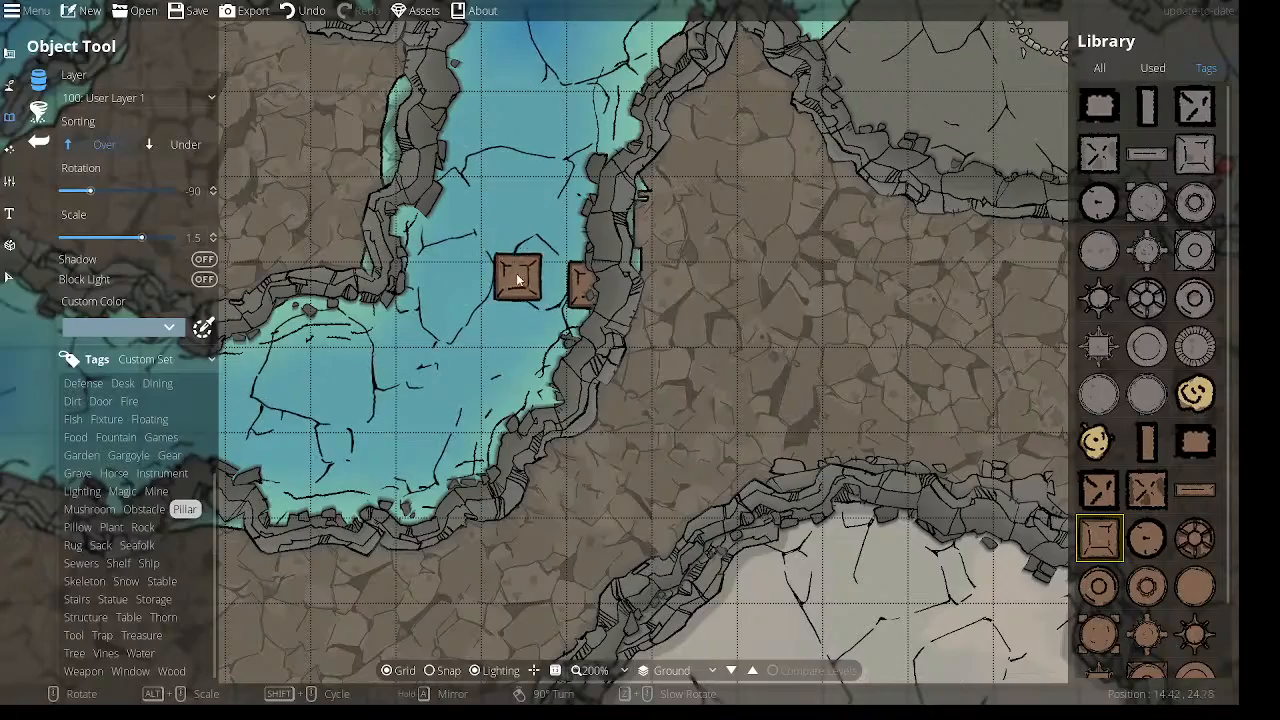
left_click_drag(523, 275, 894, 497)
left_click_drag(469, 333, 644, 307)
left_click(531, 301)
left_click_drag(774, 496, 549, 363)
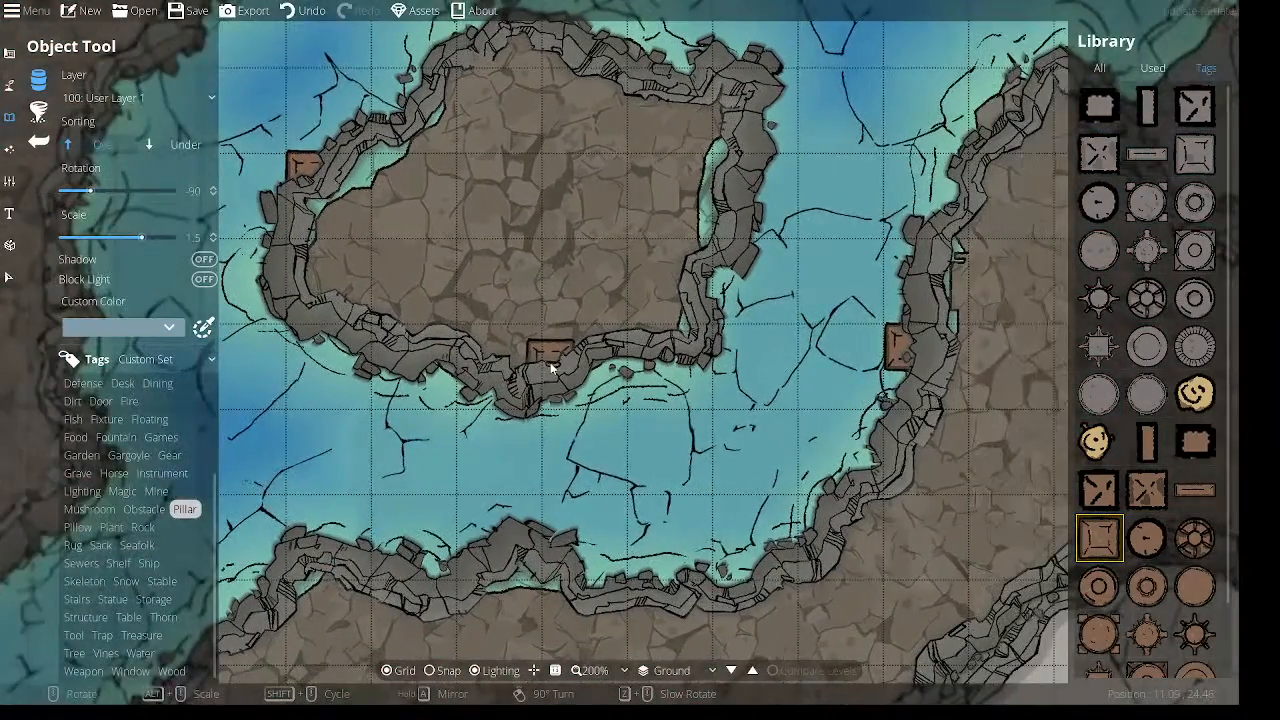
scroll(1153, 600, "down", 2)
scroll(1150, 600, "up", 2)
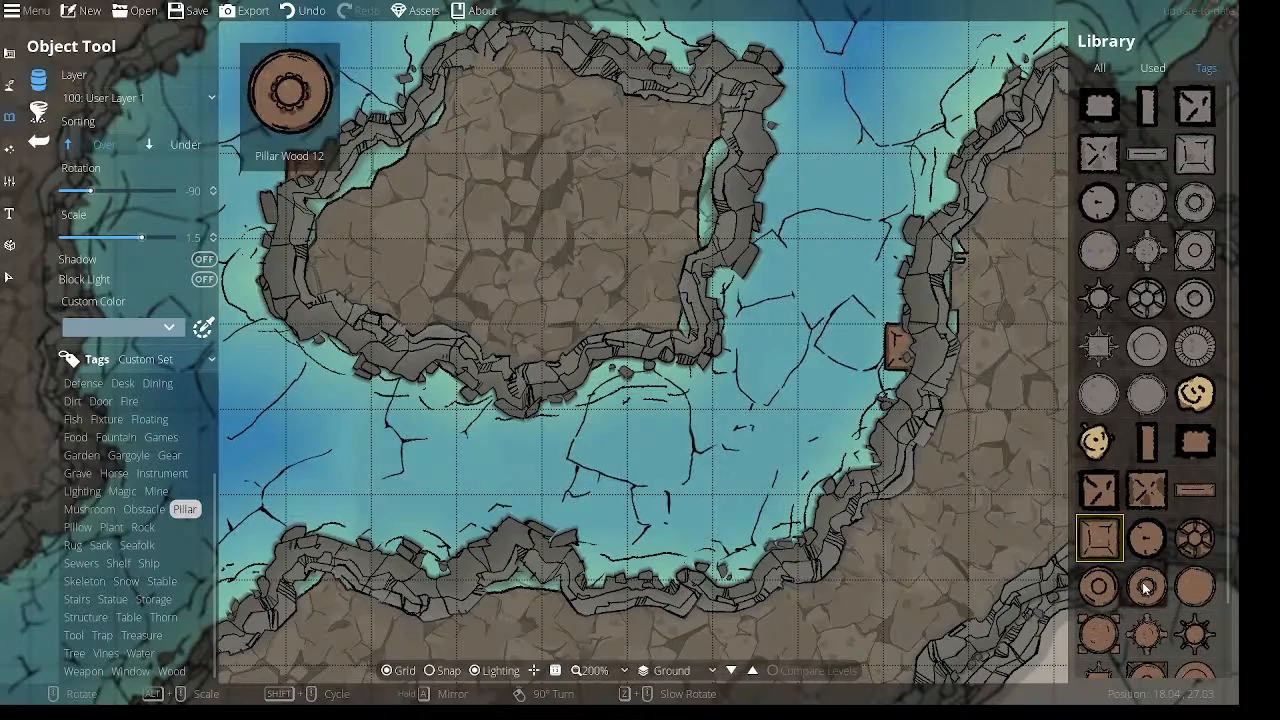
left_click(1147, 445)
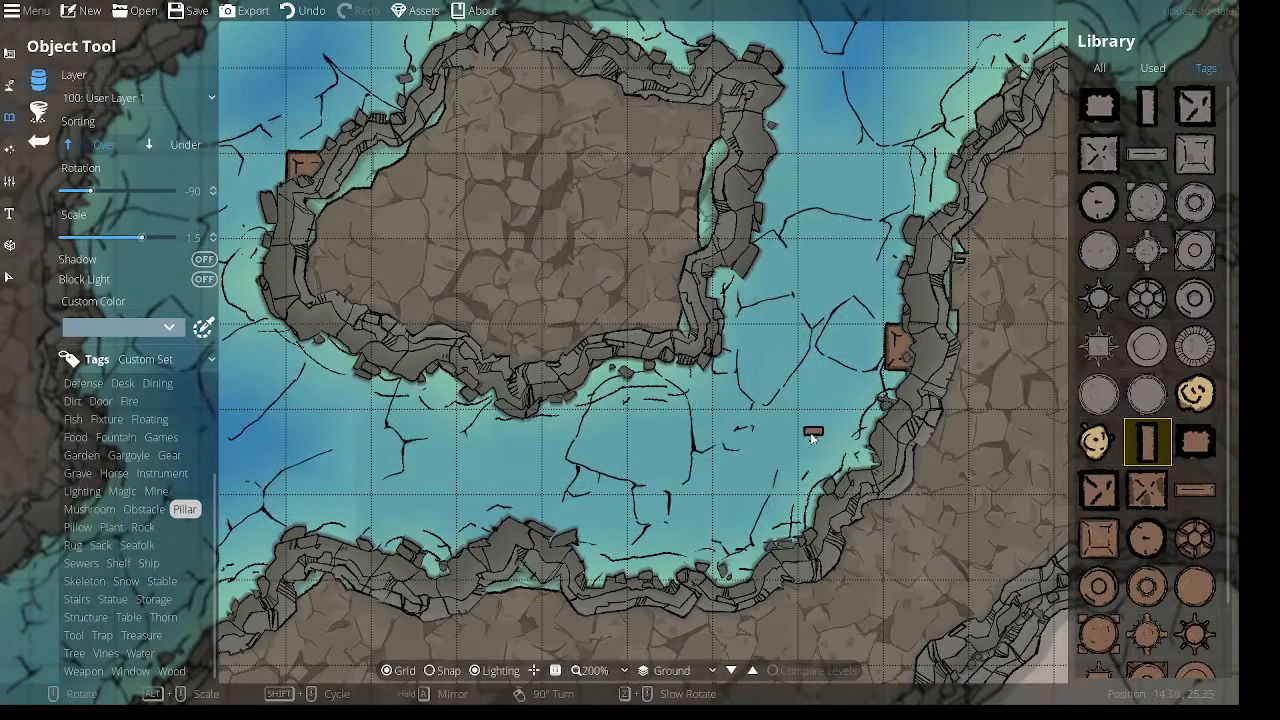
left_click(1099, 538)
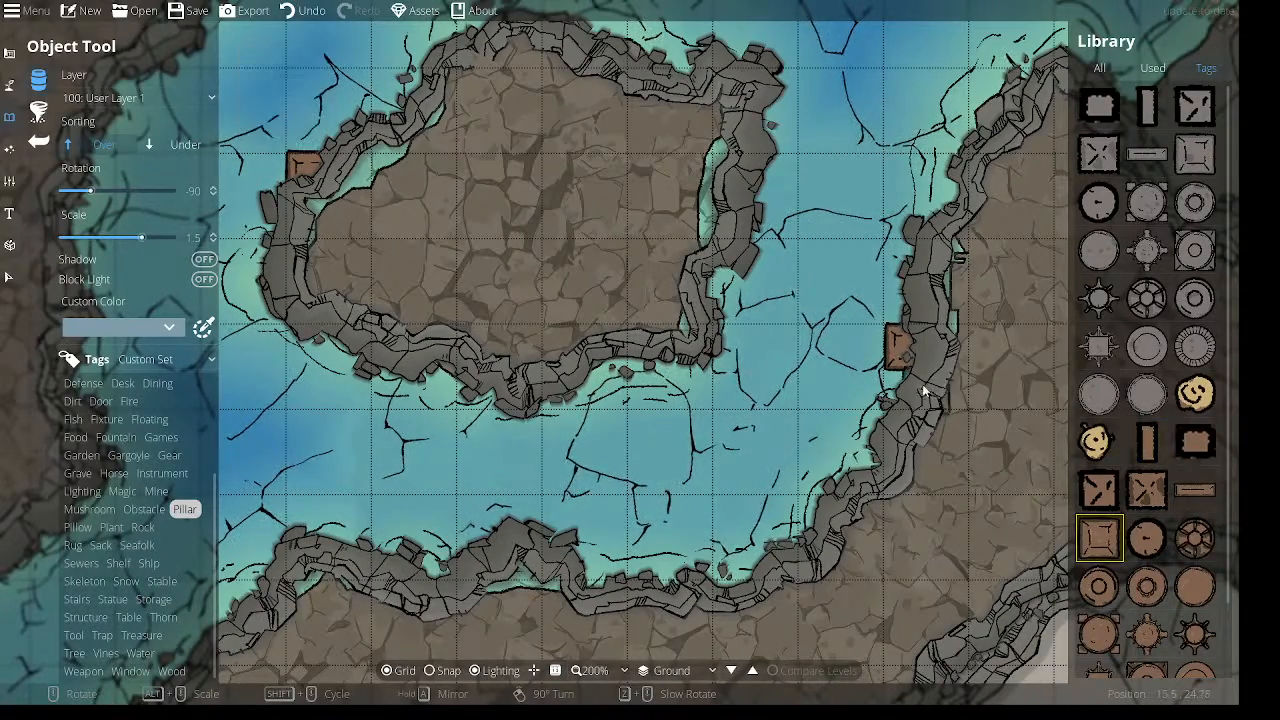
Place pillars in the passage south of the water: south wall beside the plants, east wall opposite the spider web, and west wall below it.
left_click_drag(710, 443, 901, 432)
left_click_drag(500, 508, 843, 266)
left_click_drag(680, 610, 700, 182)
left_click_drag(742, 540, 440, 338)
left_click(691, 451)
left_click_drag(903, 477, 673, 268)
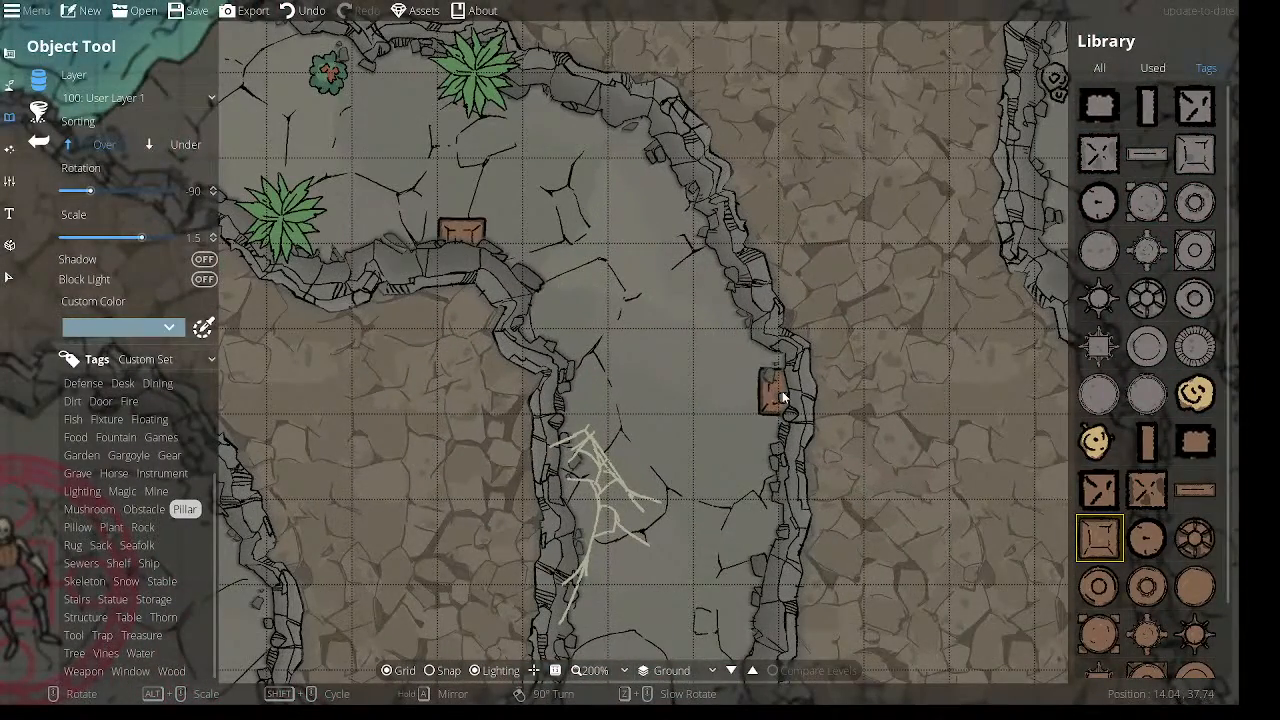
left_click(774, 394)
left_click_drag(716, 499, 711, 168)
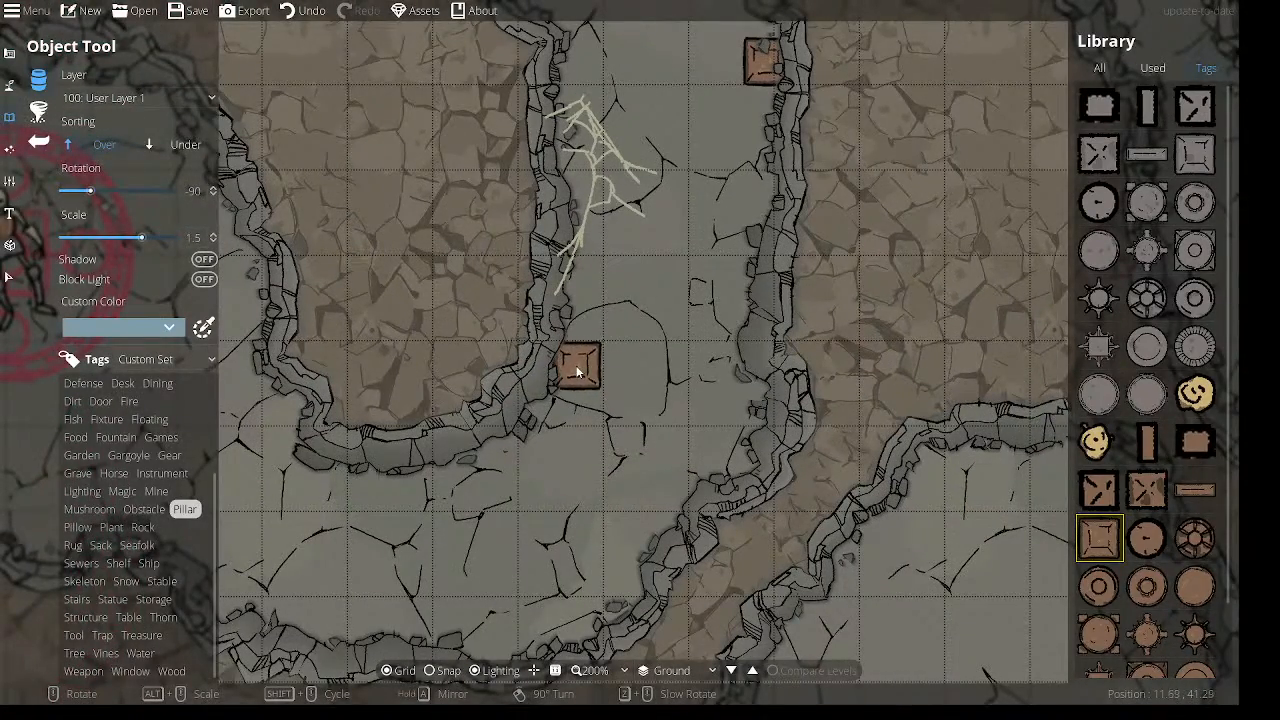
left_click(569, 368)
Place pillars on the south wall at the entrance to the red summoning circle chamber and on the chamber's northwest wall.
left_click_drag(588, 442, 1086, 484)
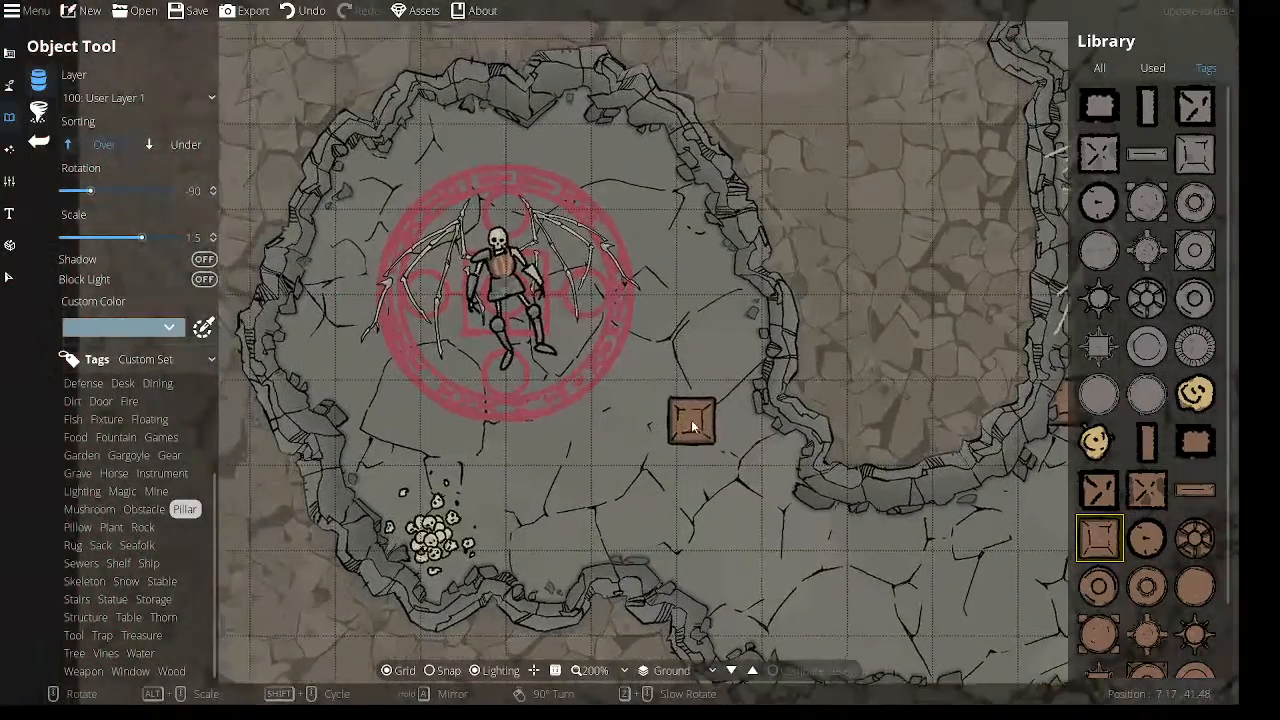
left_click_drag(801, 550, 416, 365)
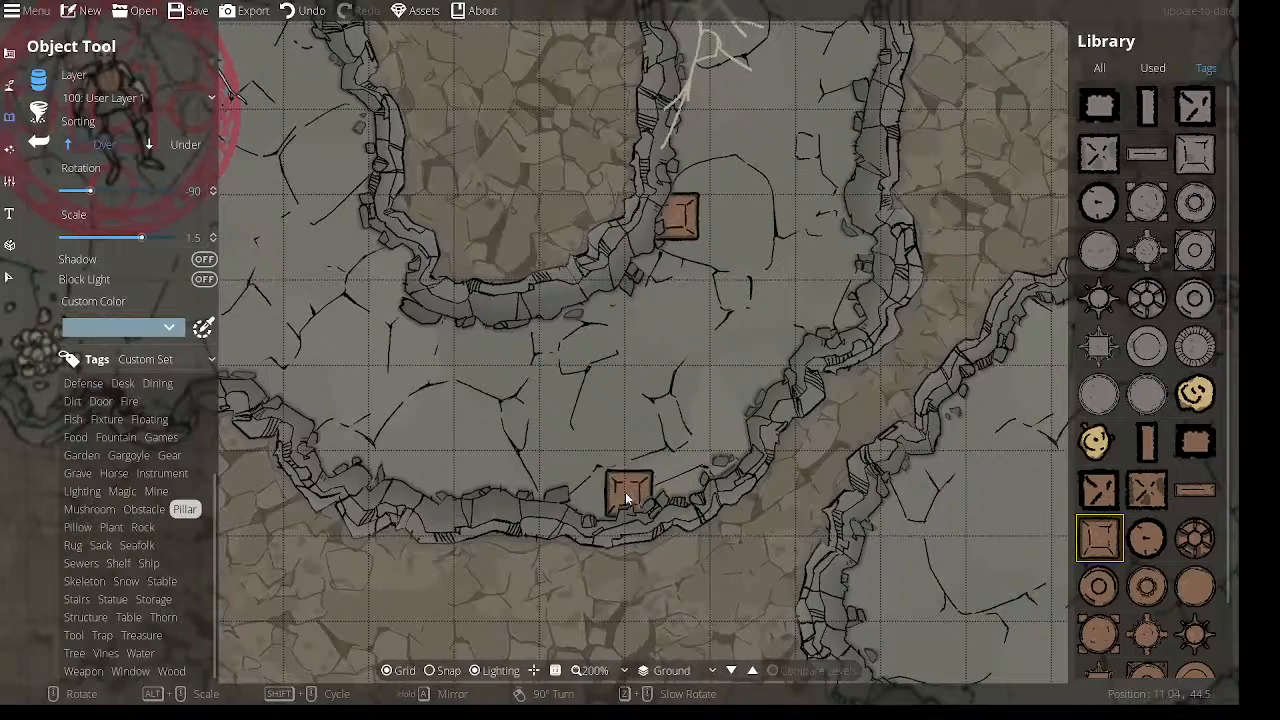
left_click_drag(421, 463, 645, 477)
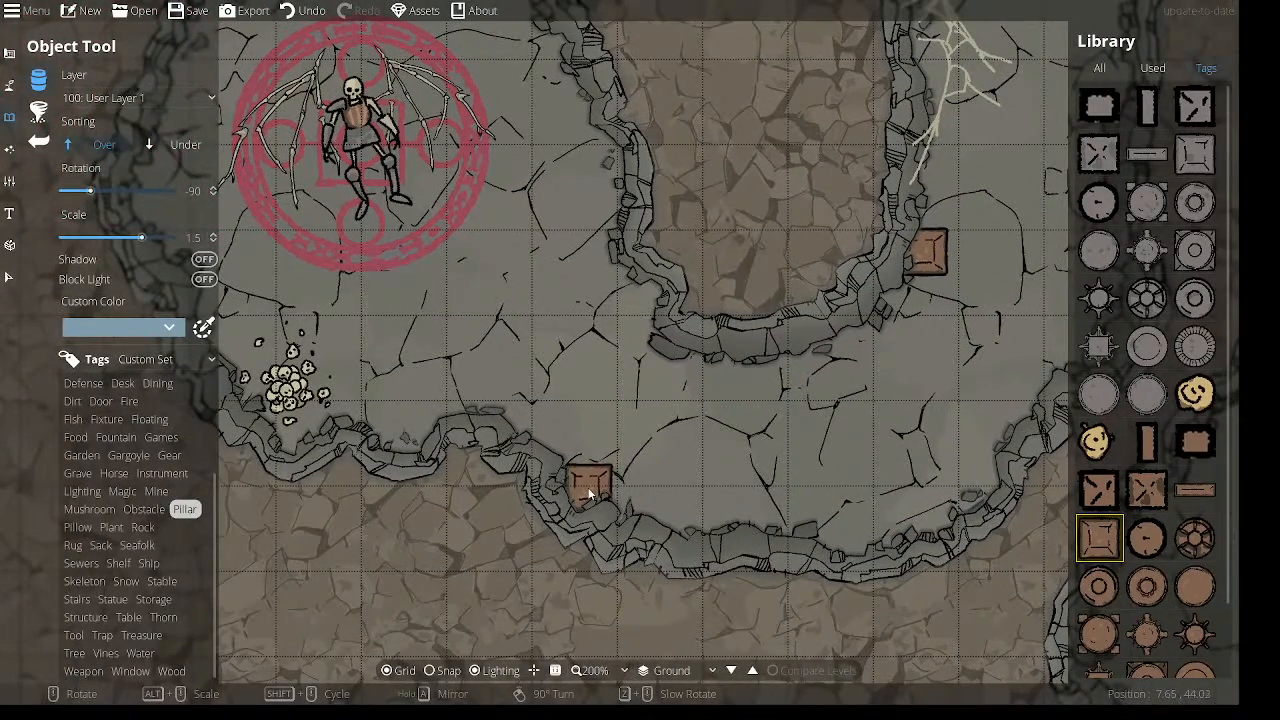
left_click(594, 494)
left_click_drag(411, 130, 558, 367)
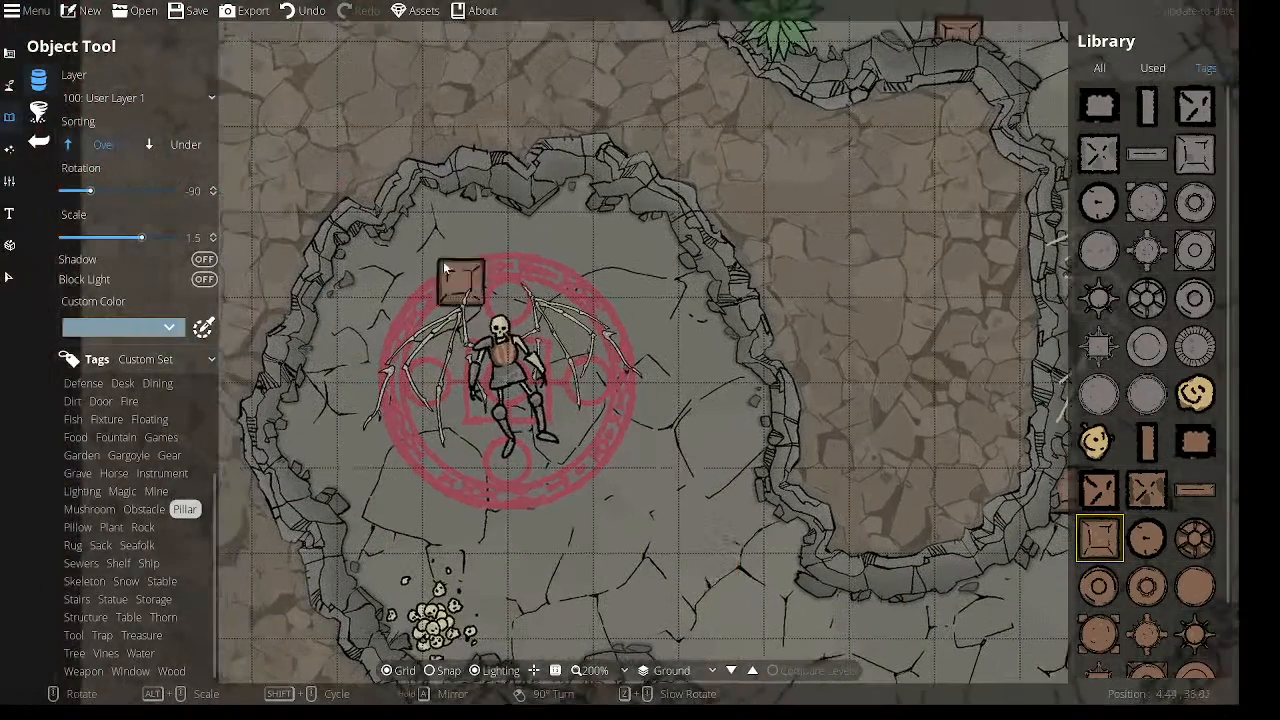
left_click(441, 232)
Try pale round wooden pillars at different scales and rotations in the passage beside the spider web, and undo their placement.
left_click_drag(736, 430, 439, 425)
left_click_drag(855, 235, 708, 466)
mouse_move(1198, 396)
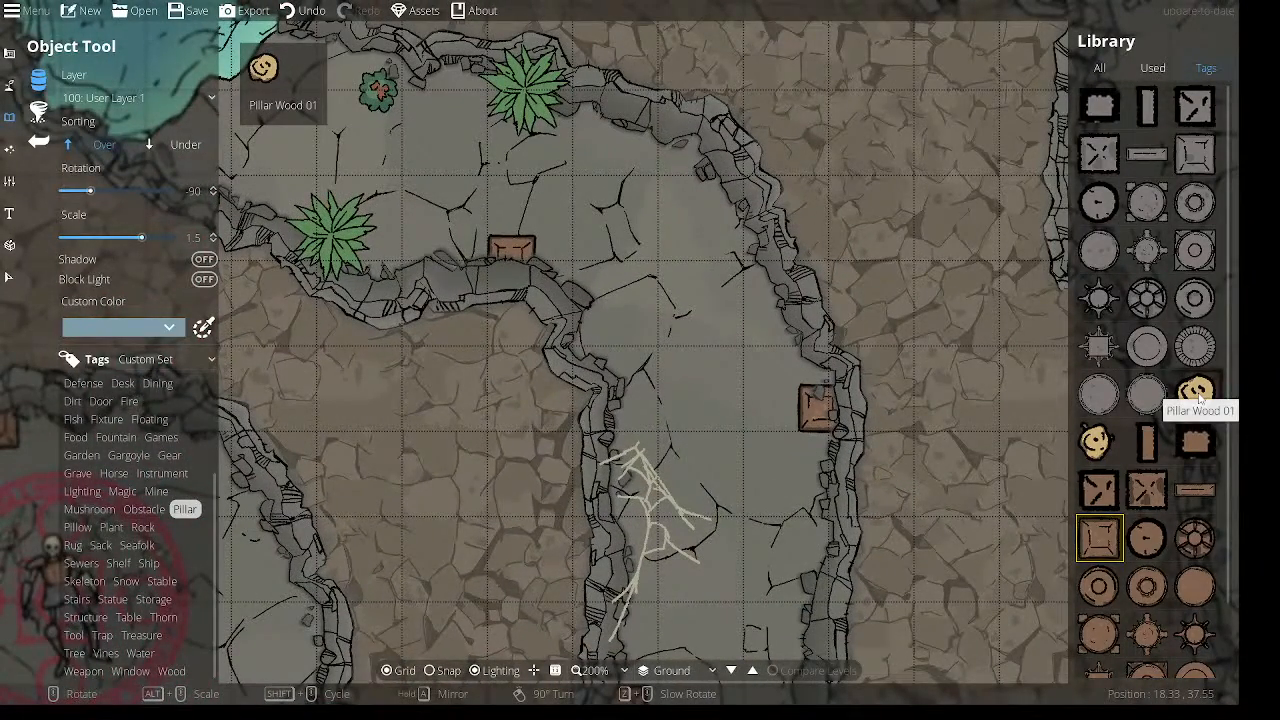
left_click(1198, 396)
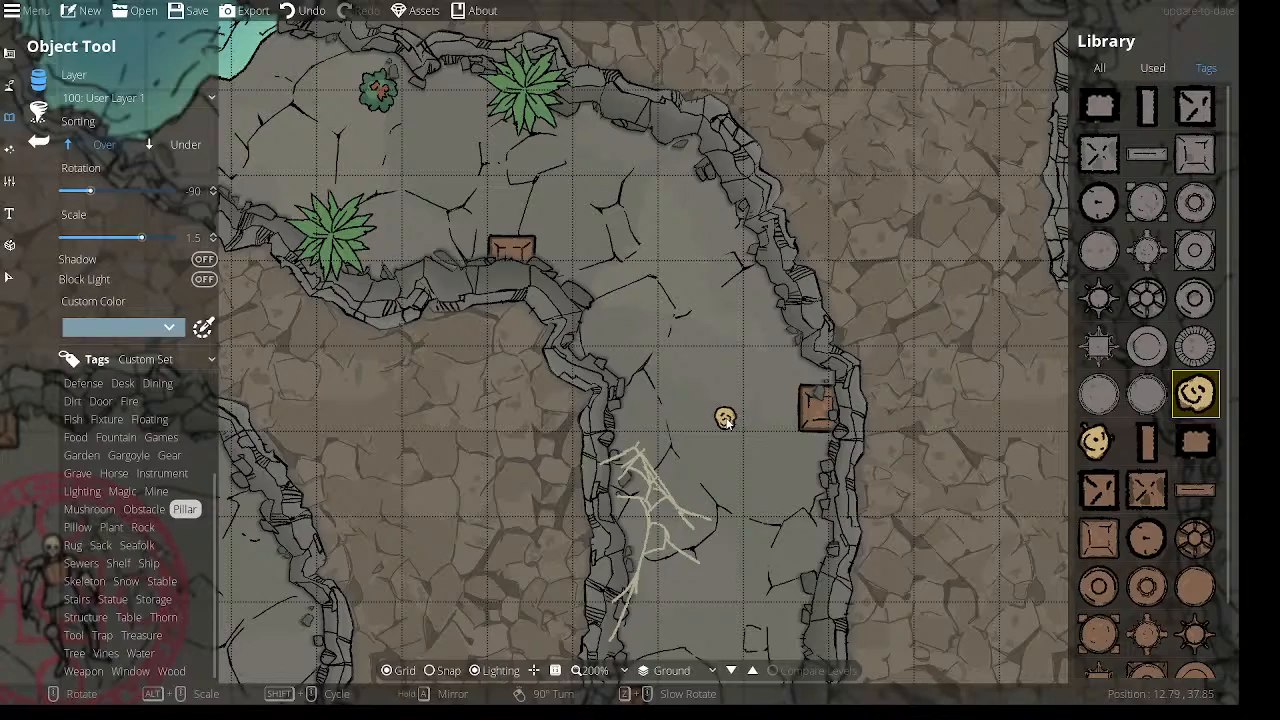
scroll(725, 420, "up", 1)
scroll(725, 420, "down", 2)
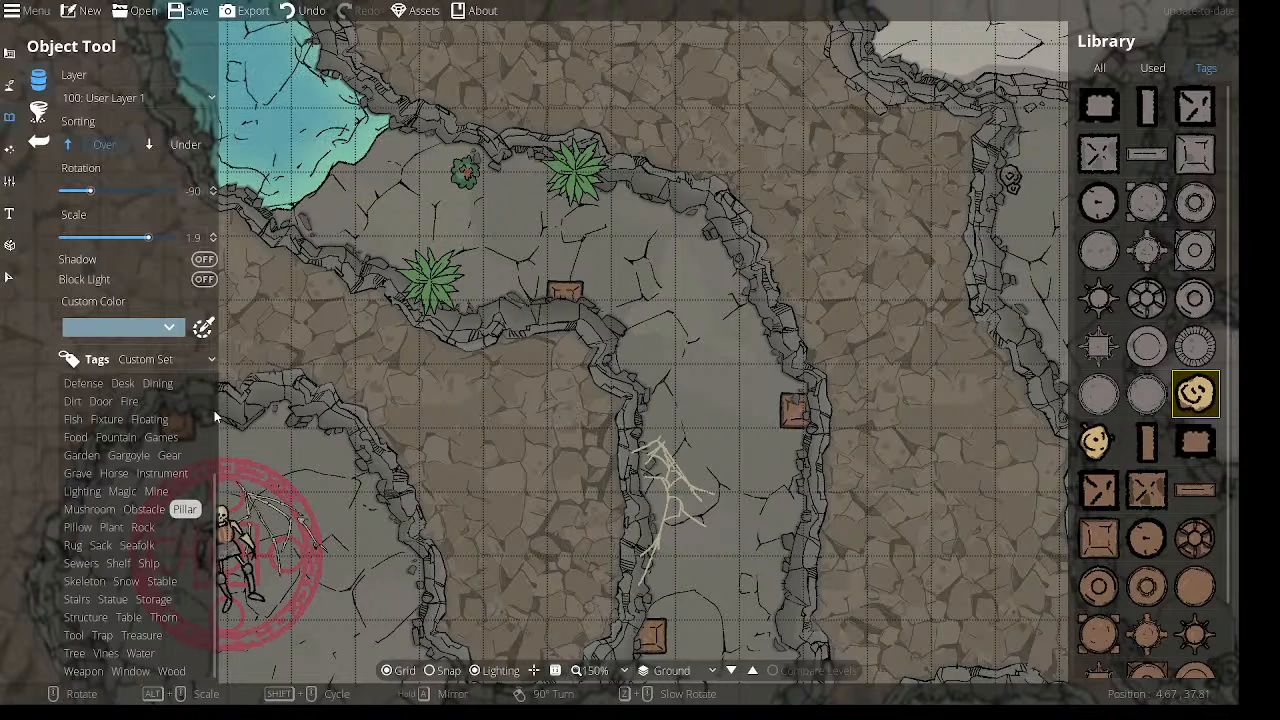
scroll(763, 445, "up", 6)
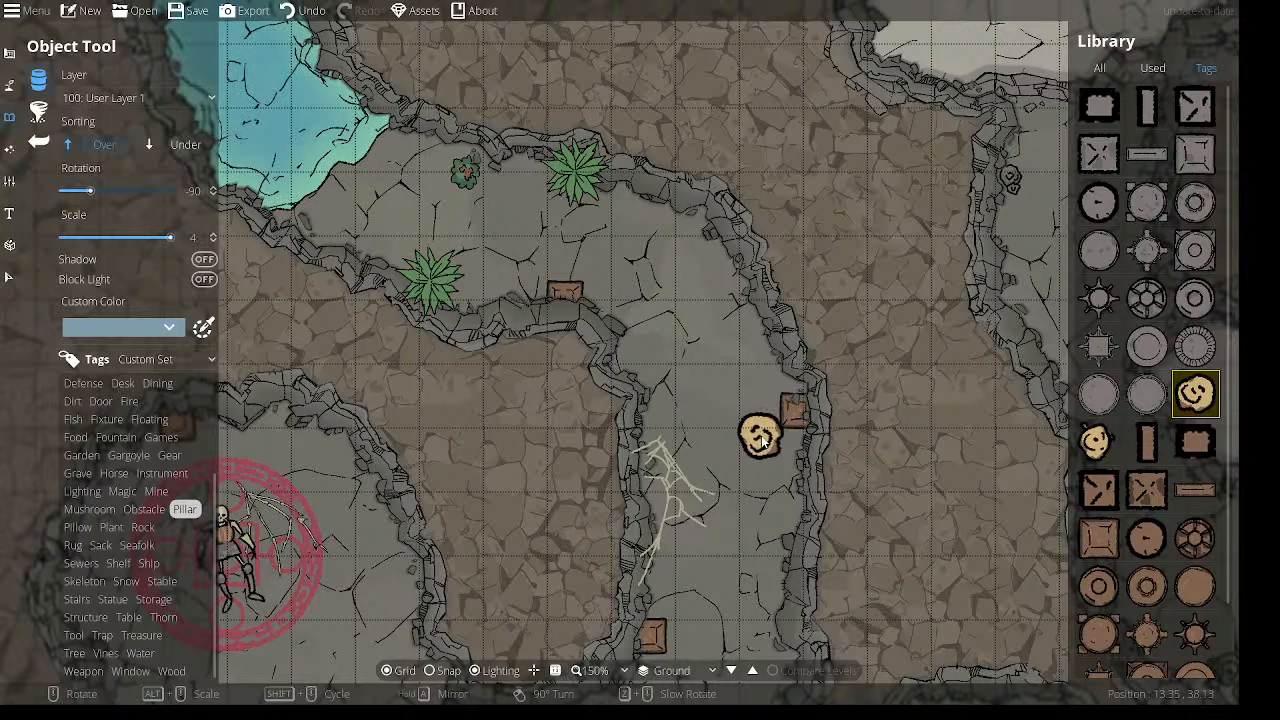
scroll(714, 390, "up", 1)
scroll(714, 390, "down", 6)
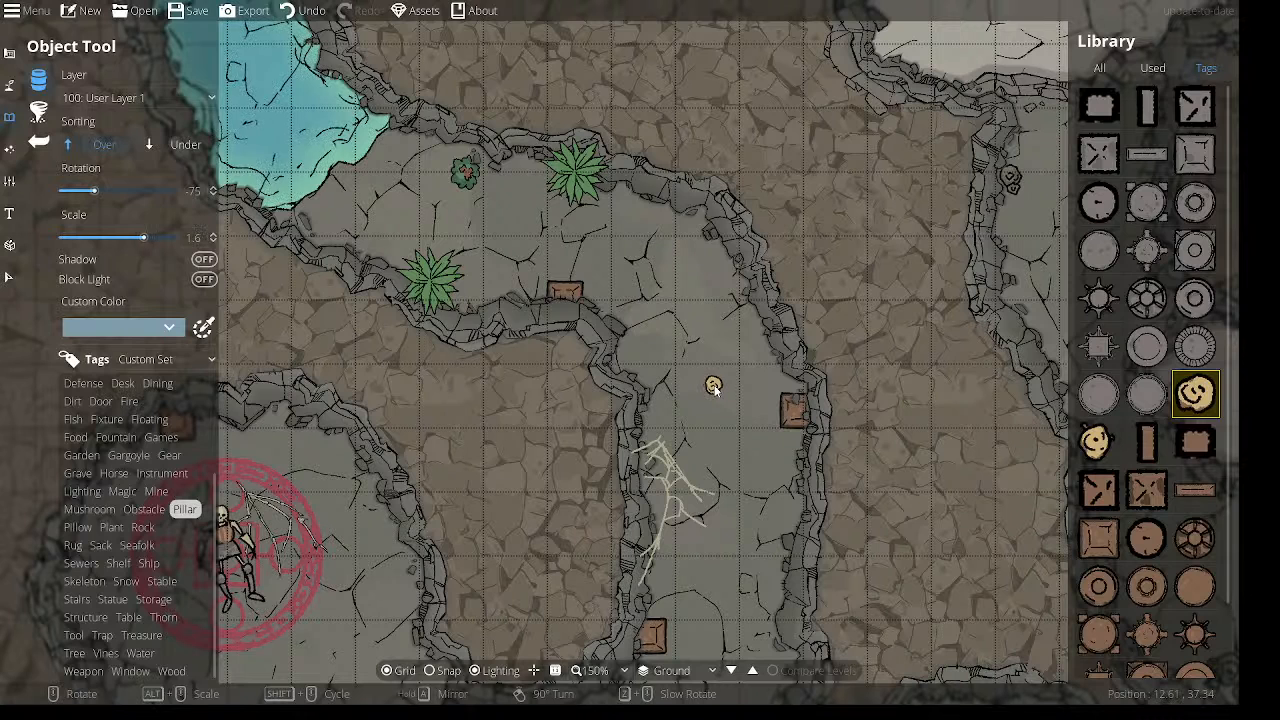
scroll(714, 390, "down", 5)
left_click(1099, 441)
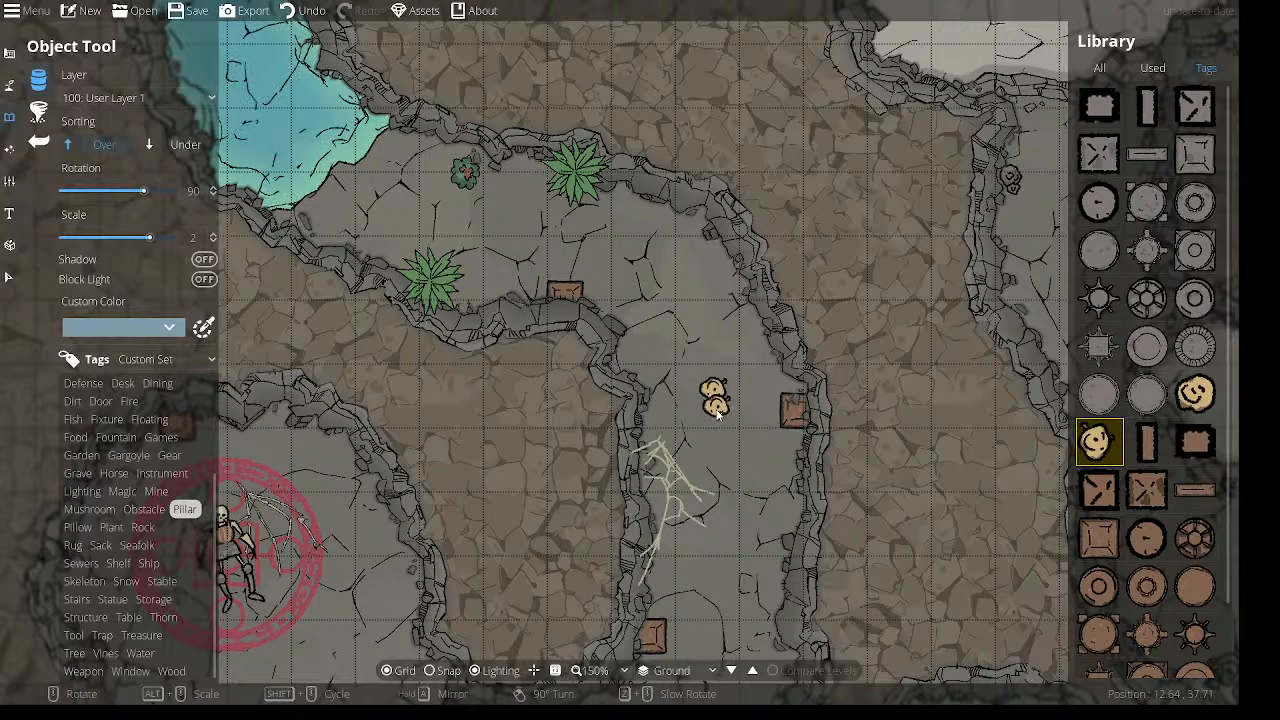
key("ctrl+z")
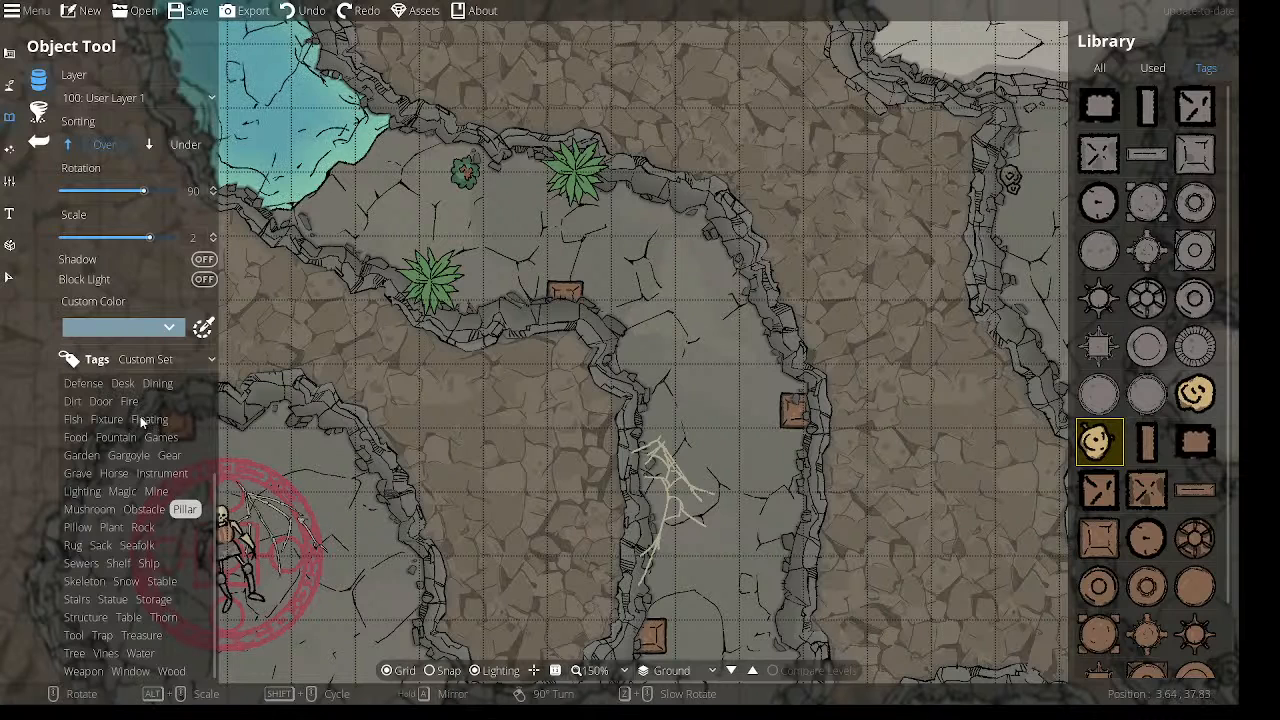
Place lit wall torches at scale 0.8 on the two pillars beside the spider web and the pillar beside the plants, facing into the passage.
left_click(86, 491)
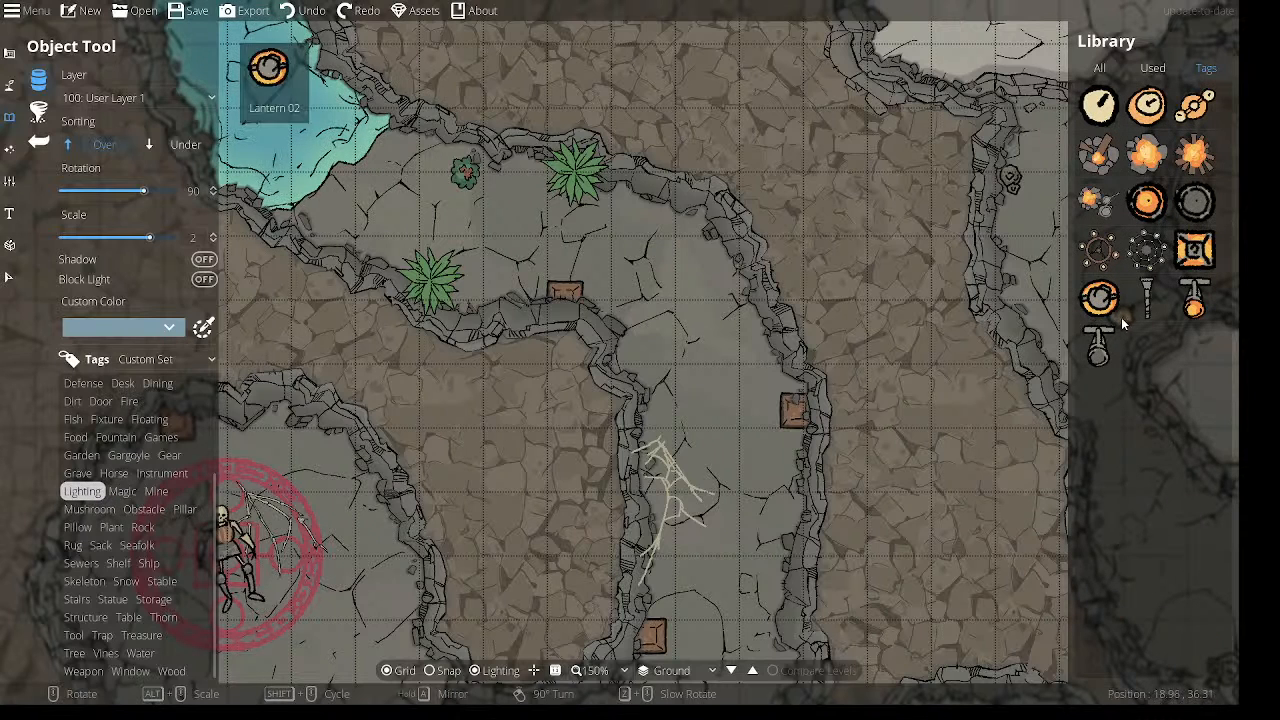
left_click(1195, 300)
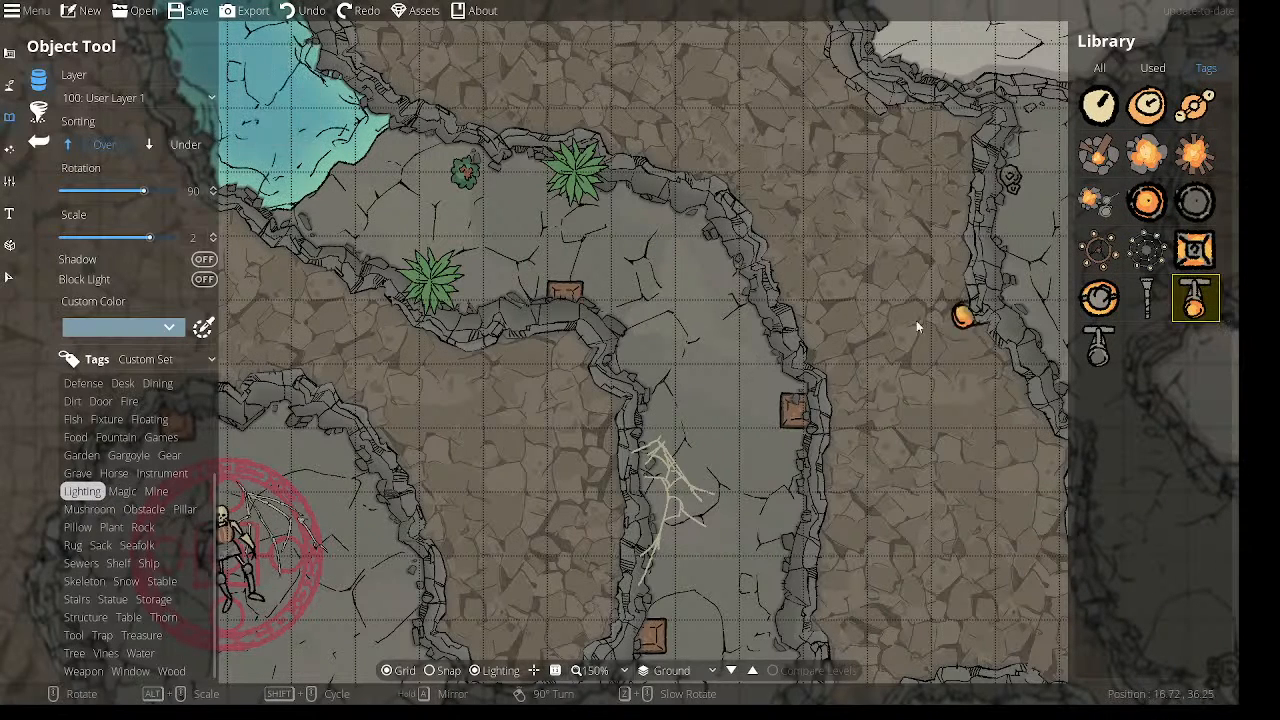
scroll(752, 419, "down", 12, "alt")
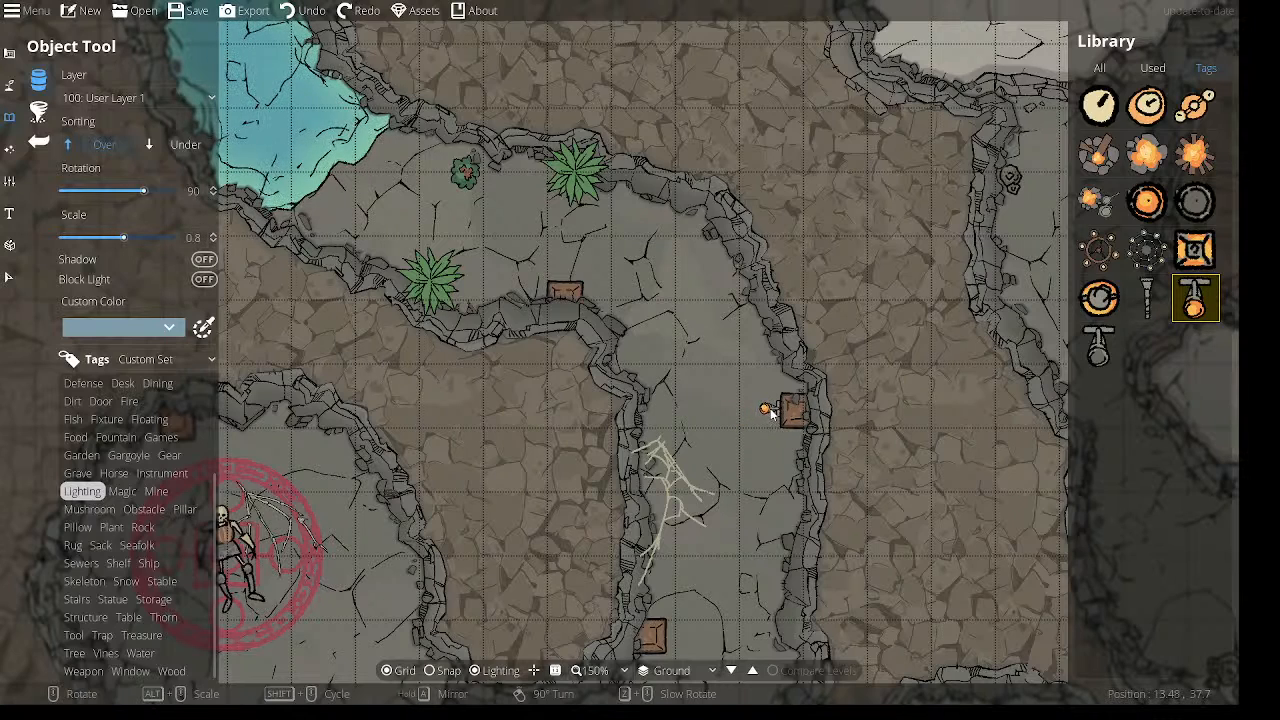
left_click_drag(748, 463, 756, 337)
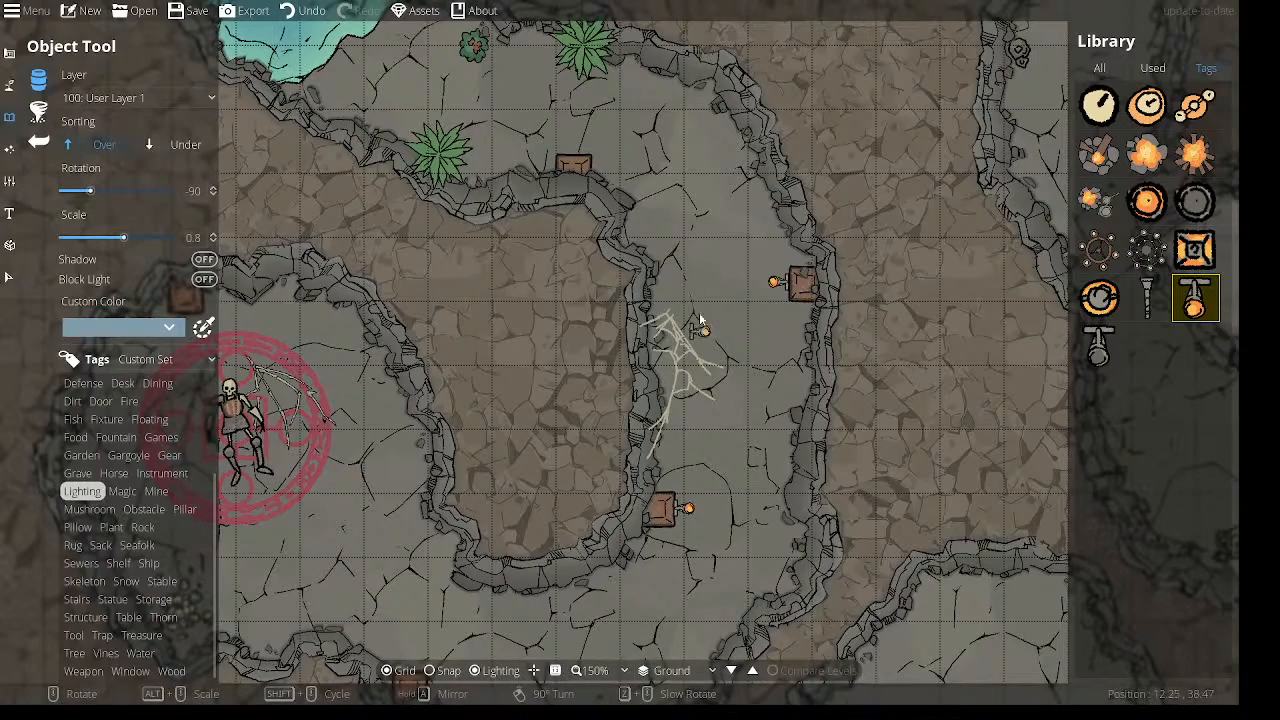
left_click_drag(703, 360, 740, 535)
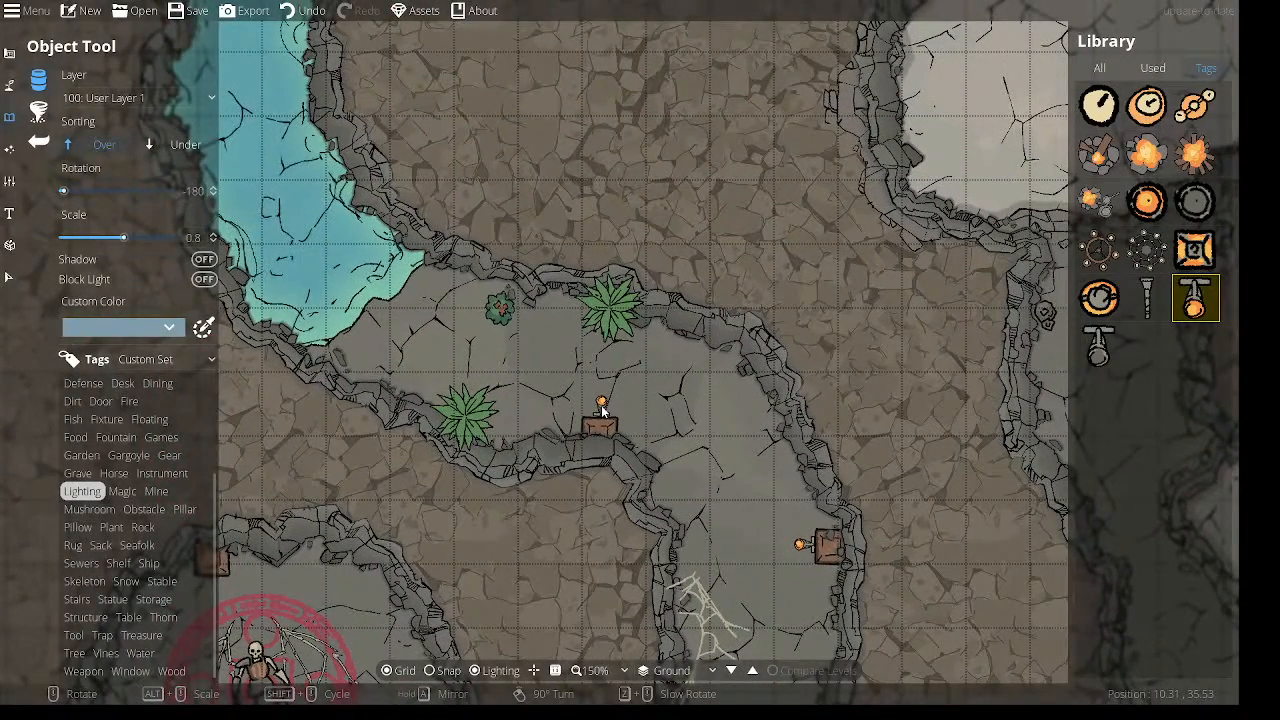
Place lit wall torches on the water channel's east wall pillar and the rock island's northwest pillar, rotated to face the water.
left_click_drag(392, 280, 658, 562)
left_click_drag(602, 222, 466, 530)
left_click_drag(726, 371, 520, 546)
left_click_drag(851, 240, 824, 250)
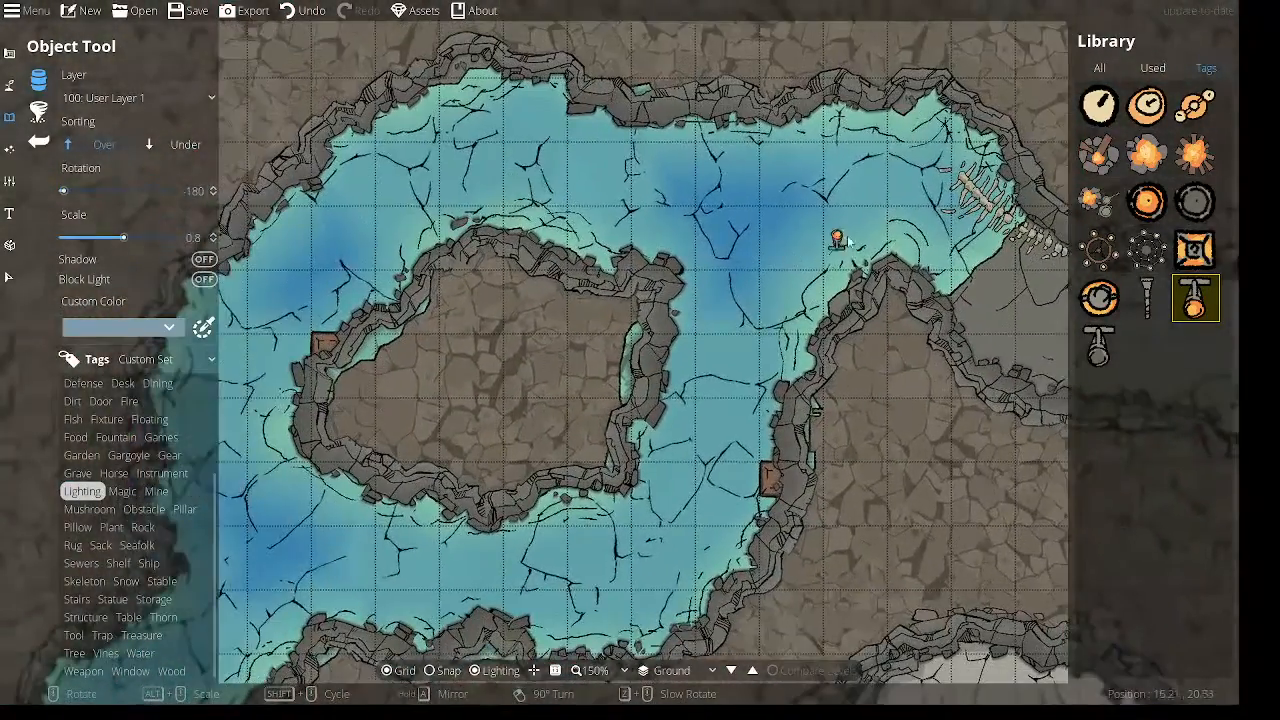
left_click_drag(425, 372, 678, 373)
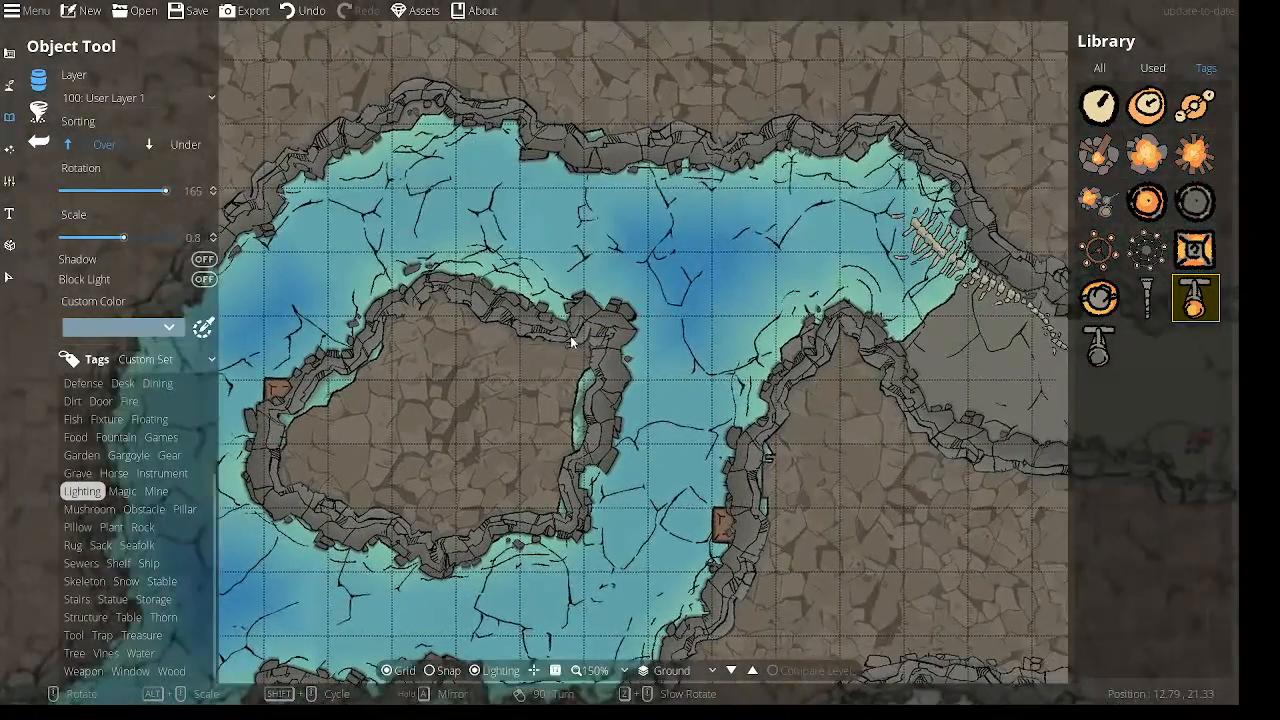
scroll(628, 433, "up", 1)
scroll(712, 520, "down", 6)
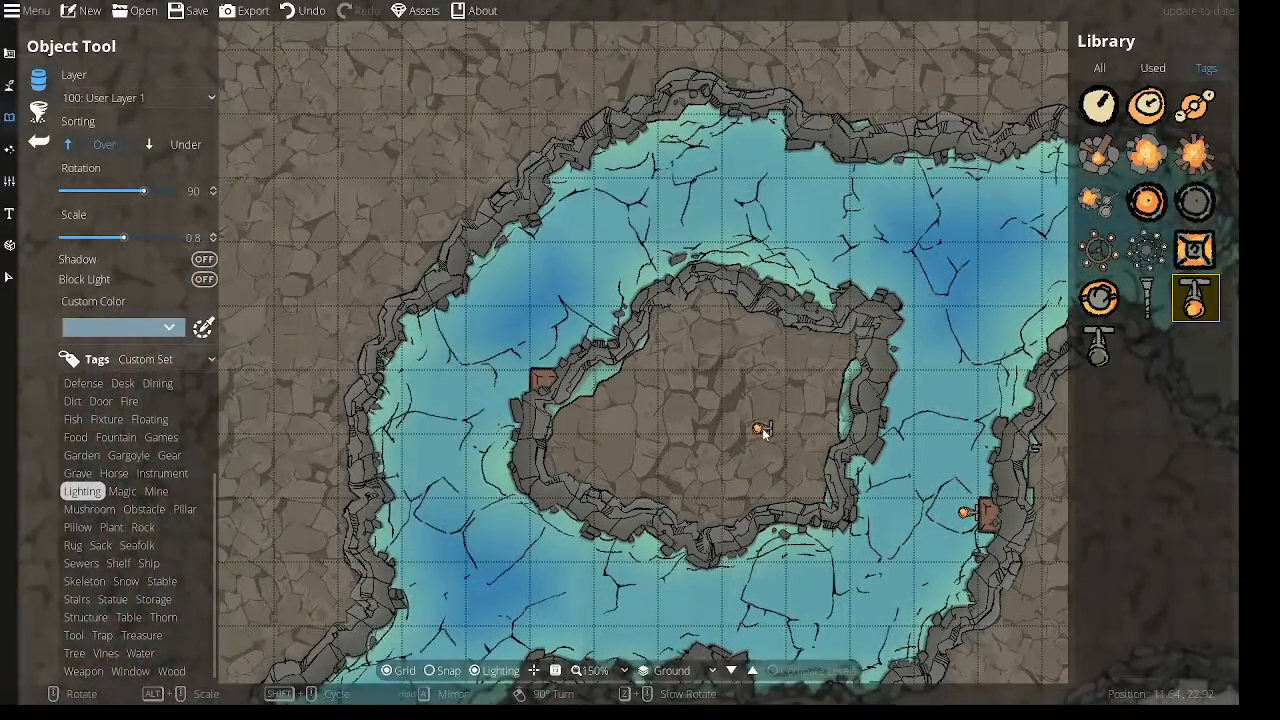
left_click(518, 381)
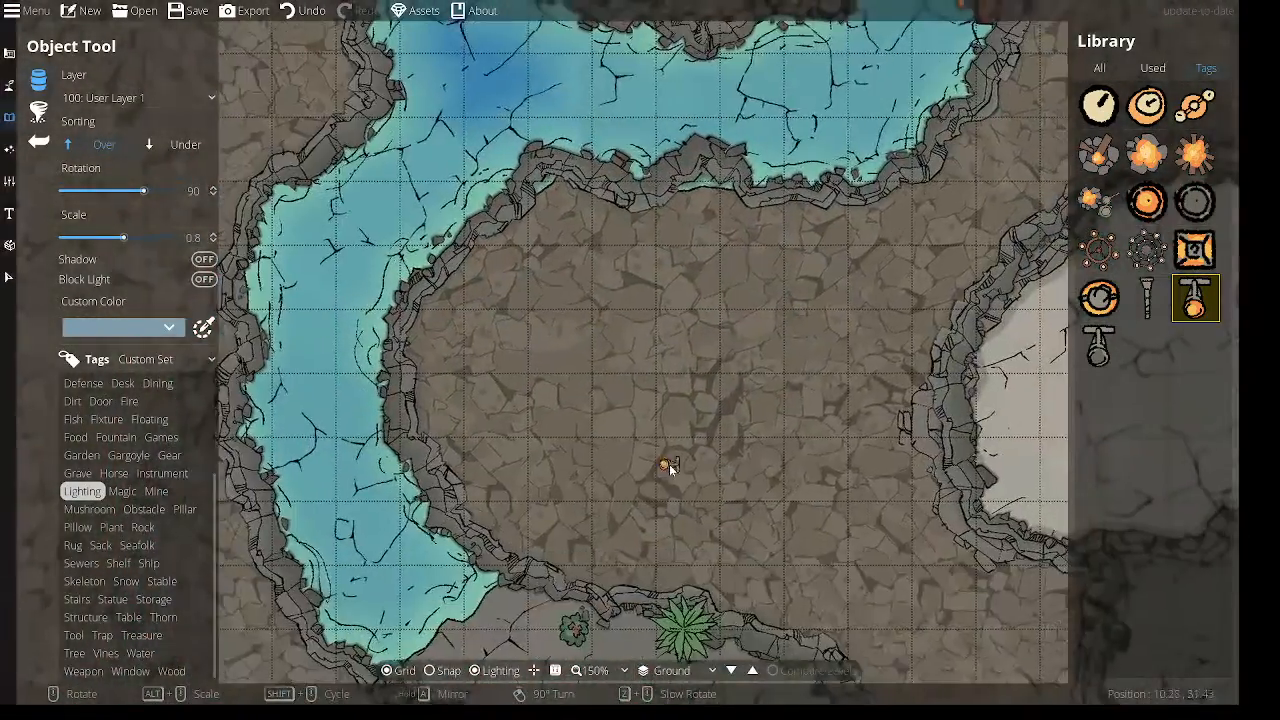
Look over the cave map's passages and chambers to examine how the support pillars and torches are distributed.
left_click_drag(671, 469, 270, 498)
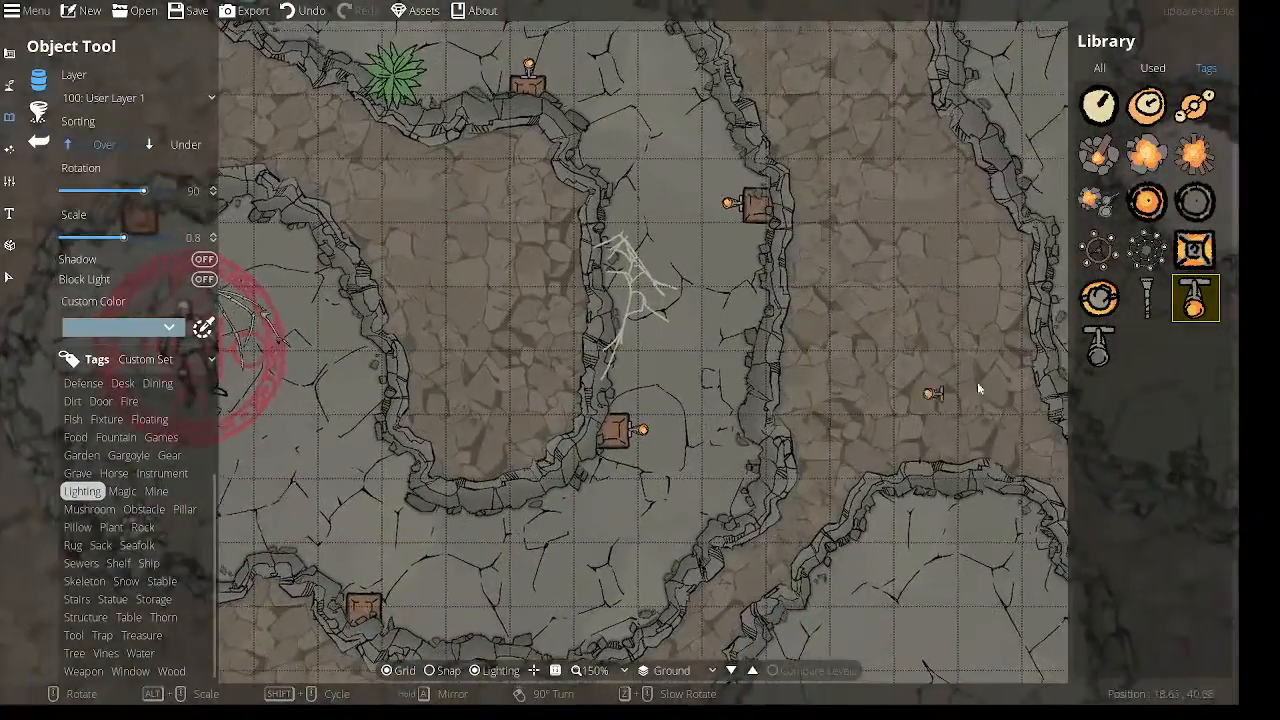
scroll(893, 362, "down", 5)
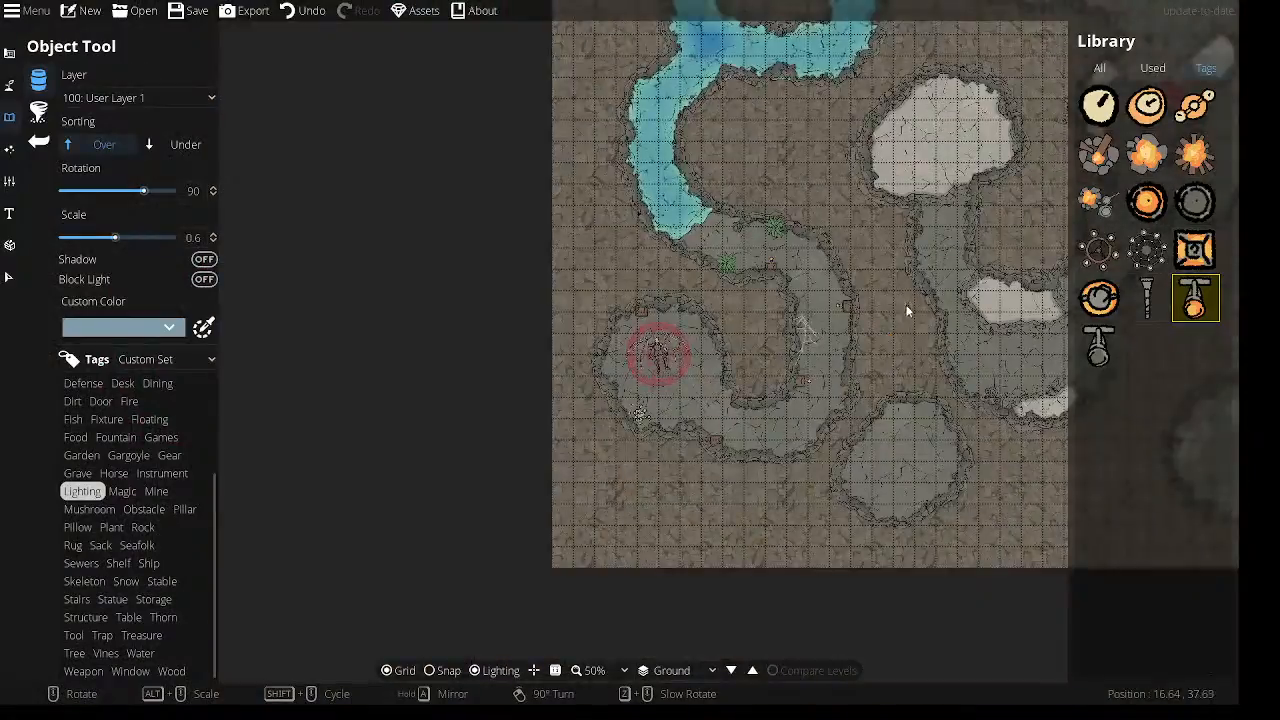
left_click_drag(906, 303, 644, 402)
left_click_drag(701, 314, 426, 396)
left_click_drag(518, 490, 729, 401)
left_click_drag(571, 551, 388, 428)
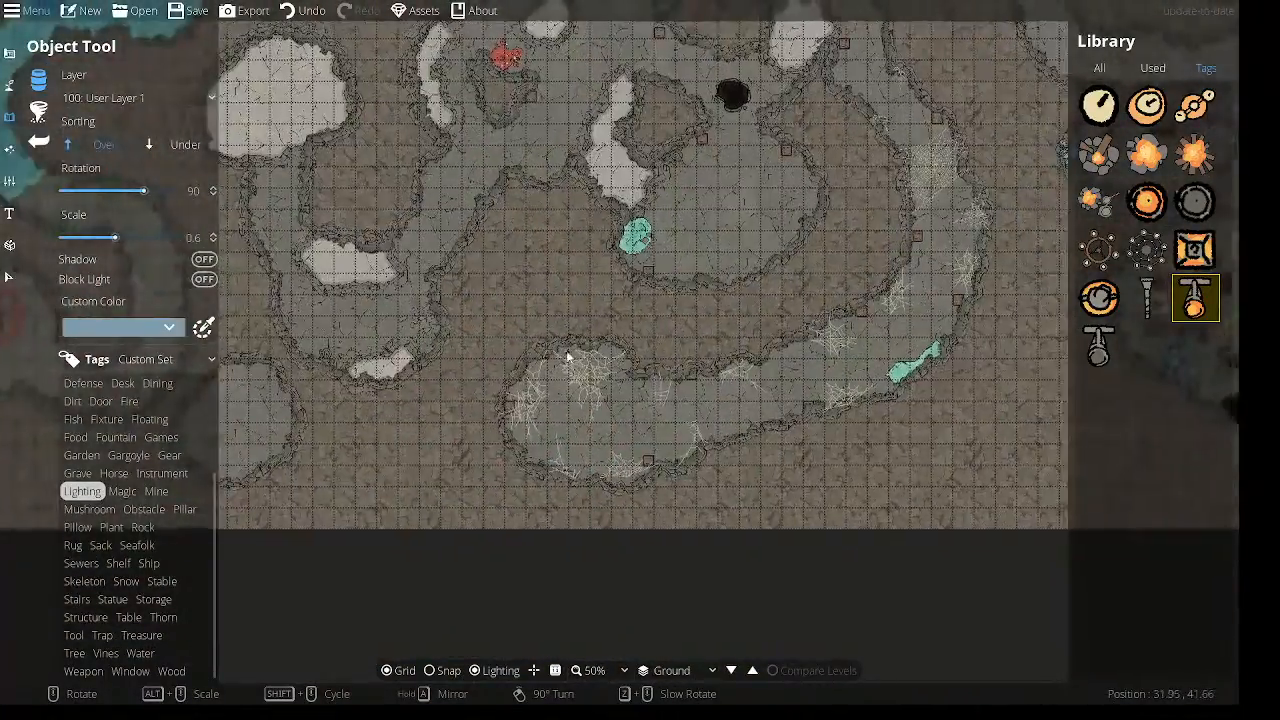
left_click_drag(567, 356, 886, 314)
left_click_drag(676, 360, 768, 347)
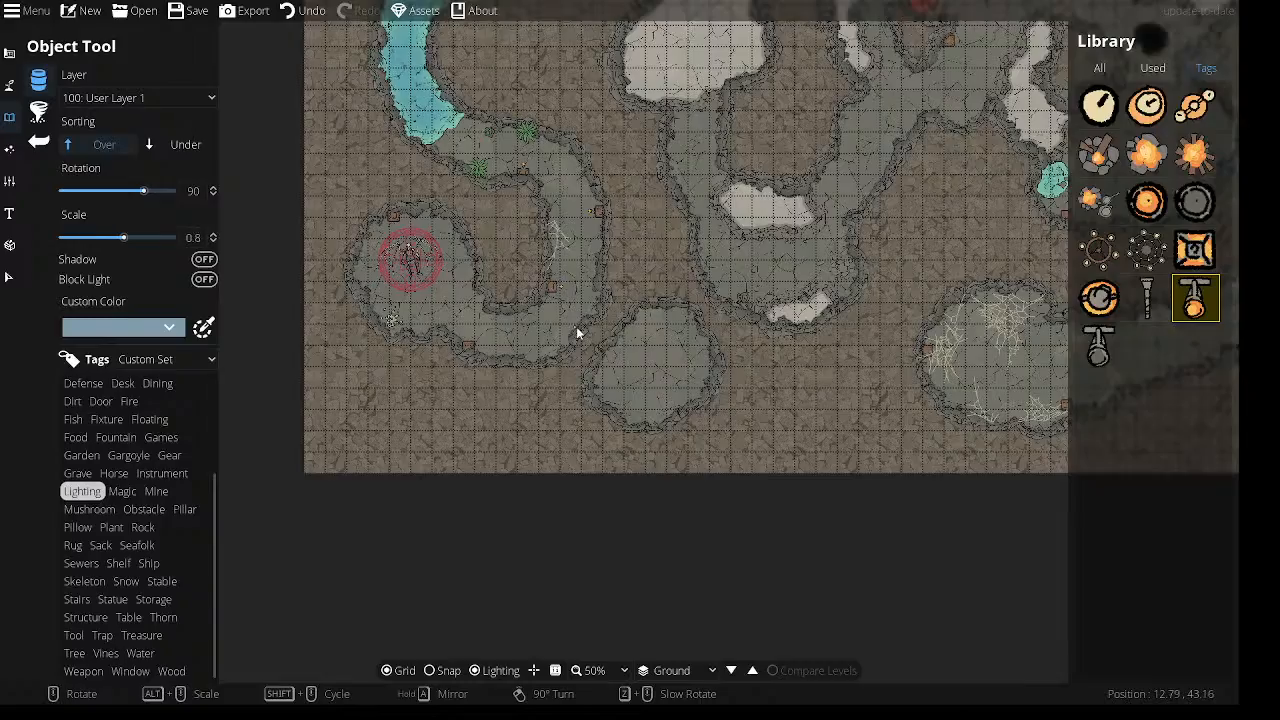
left_click_drag(675, 264, 666, 572)
left_click_drag(771, 284, 608, 531)
left_click_drag(743, 350, 508, 314)
left_click_drag(822, 329, 312, 254)
left_click_drag(509, 244, 930, 300)
left_click_drag(465, 245, 345, 400)
left_click_drag(847, 397, 616, 361)
left_click_drag(857, 297, 648, 117)
left_click_drag(598, 330, 889, 294)
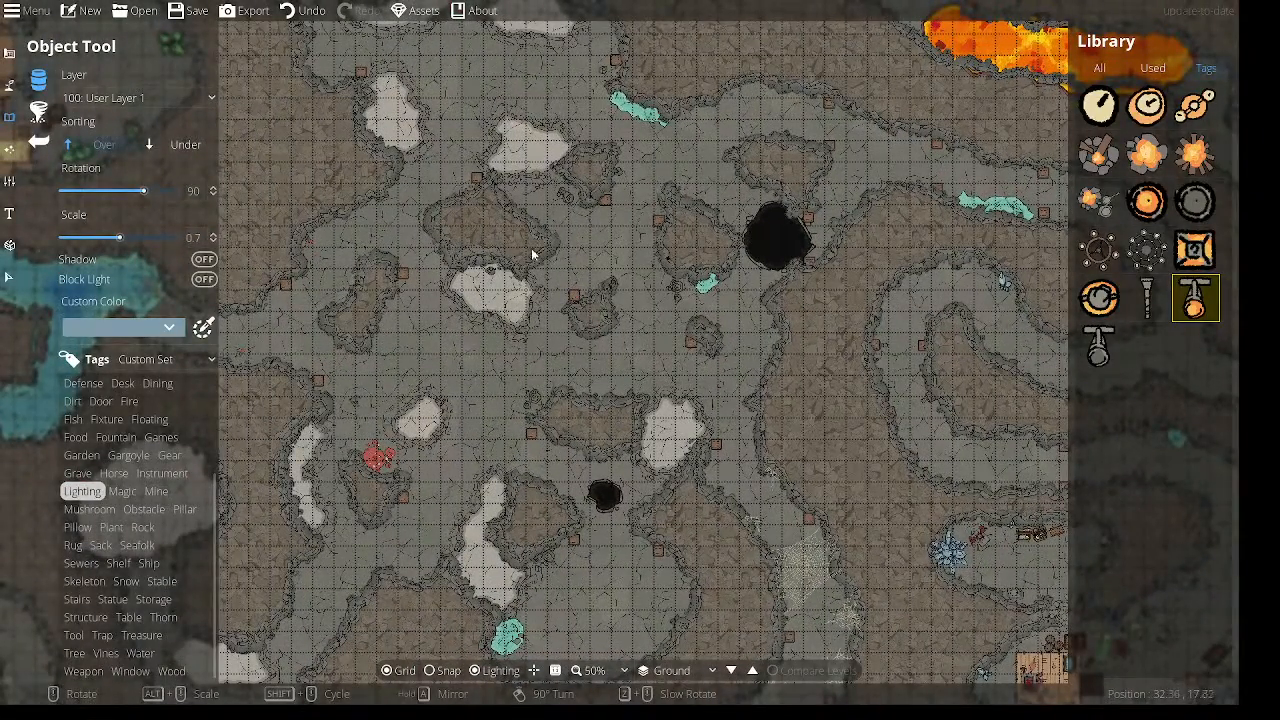
left_click_drag(846, 375, 518, 128)
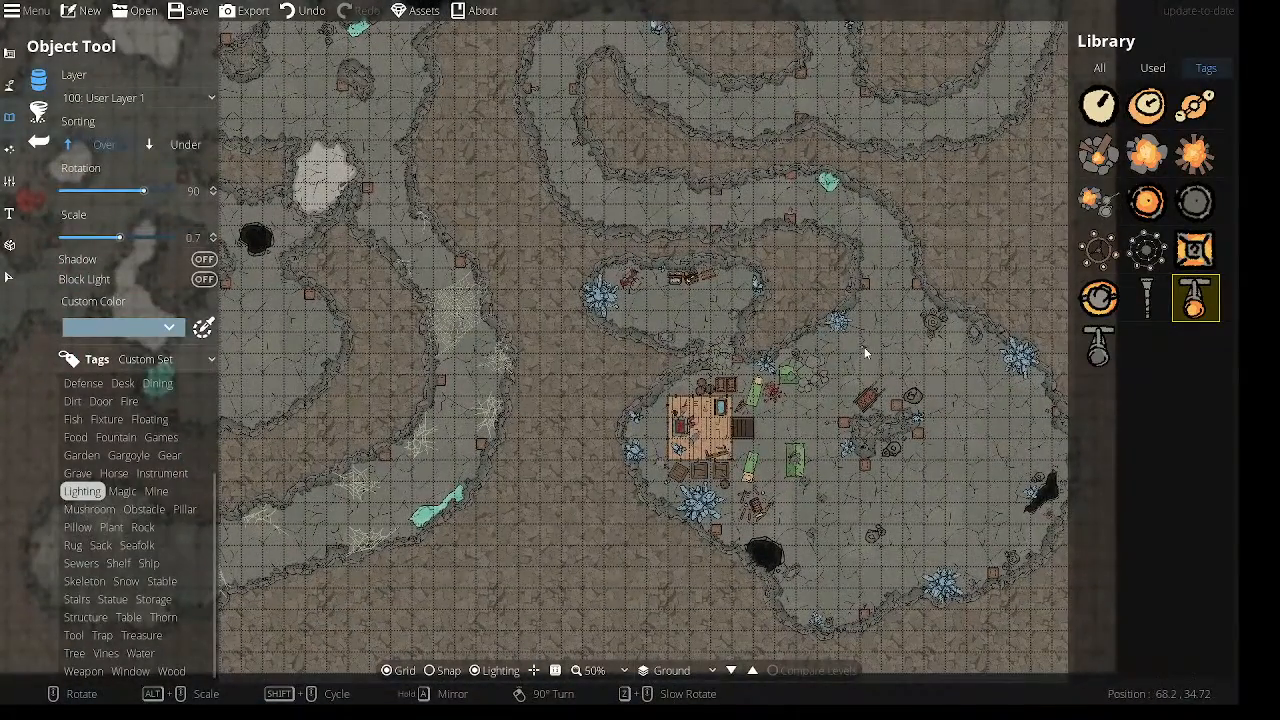
left_click_drag(550, 237, 980, 412)
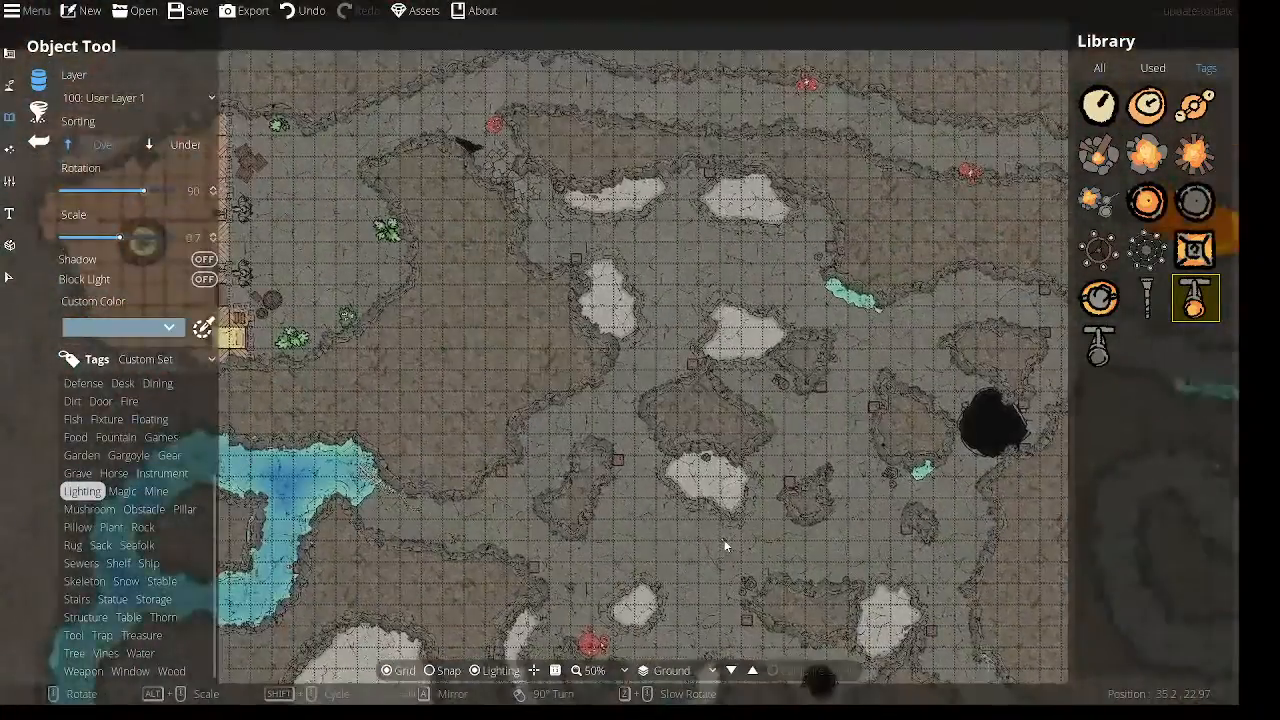
left_click_drag(726, 545, 854, 531)
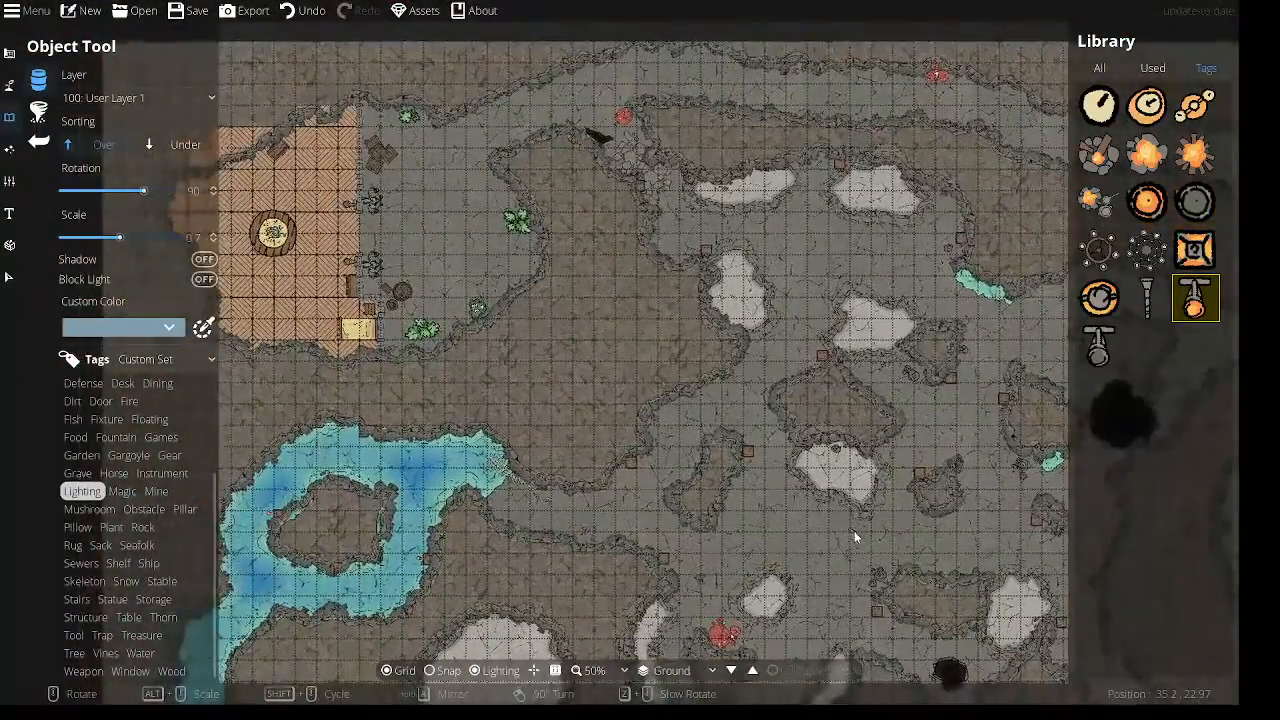
left_click_drag(578, 386, 697, 201)
scroll(697, 201, "up", 1)
left_click_drag(717, 434, 752, 184)
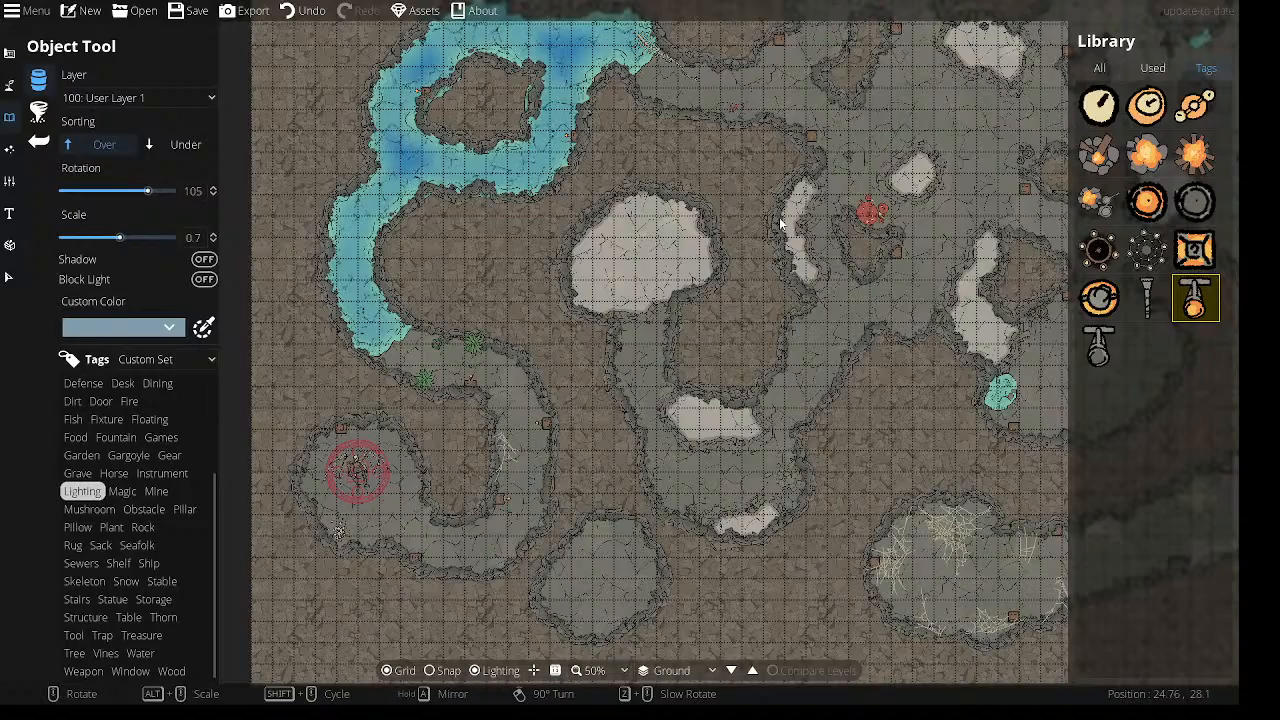
Save the map and place a square wooden pillar at scale 1.3 on the east side of the U-shaped passage's central rock mass.
key("ctrl+s")
left_click_drag(823, 257, 594, 182)
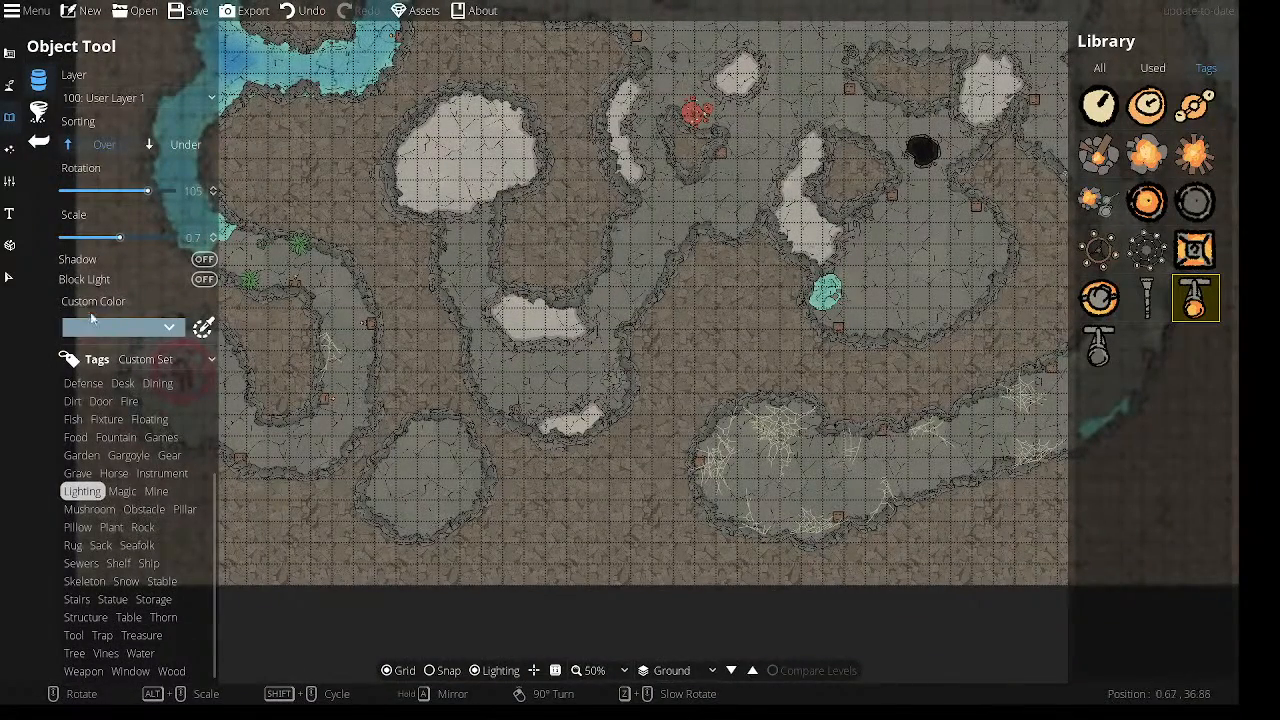
left_click(185, 509)
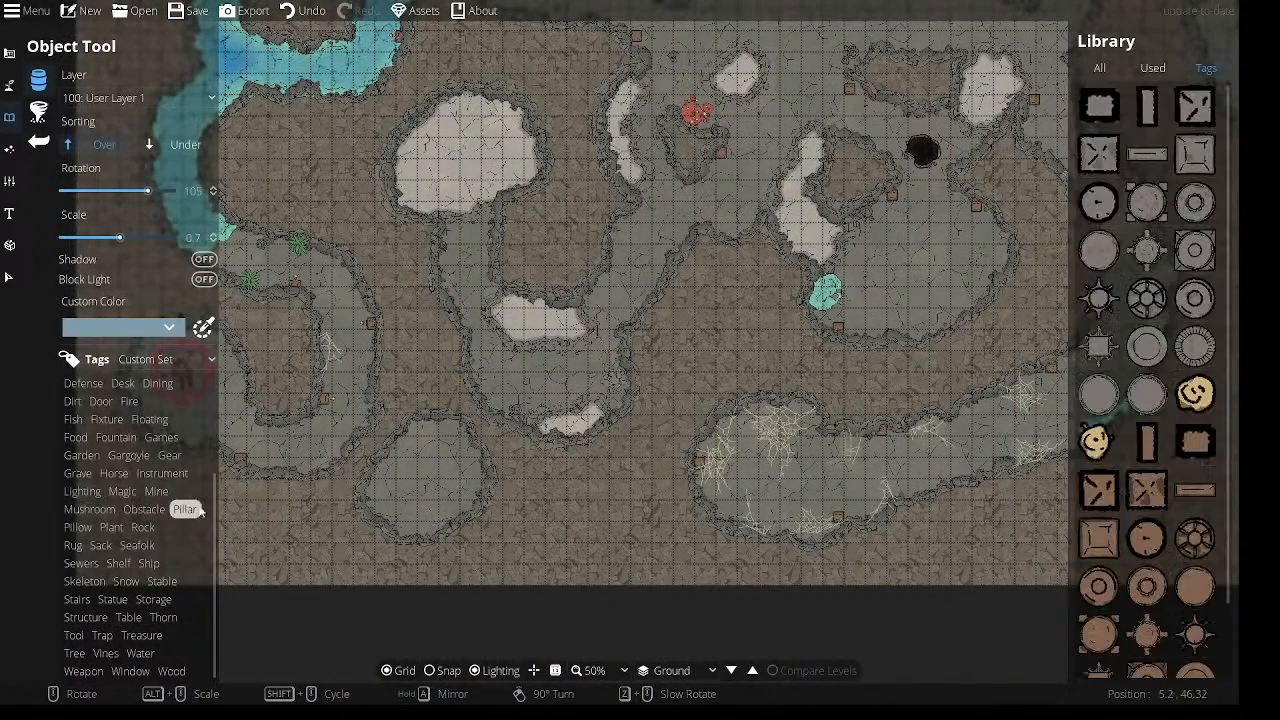
left_click(1135, 494)
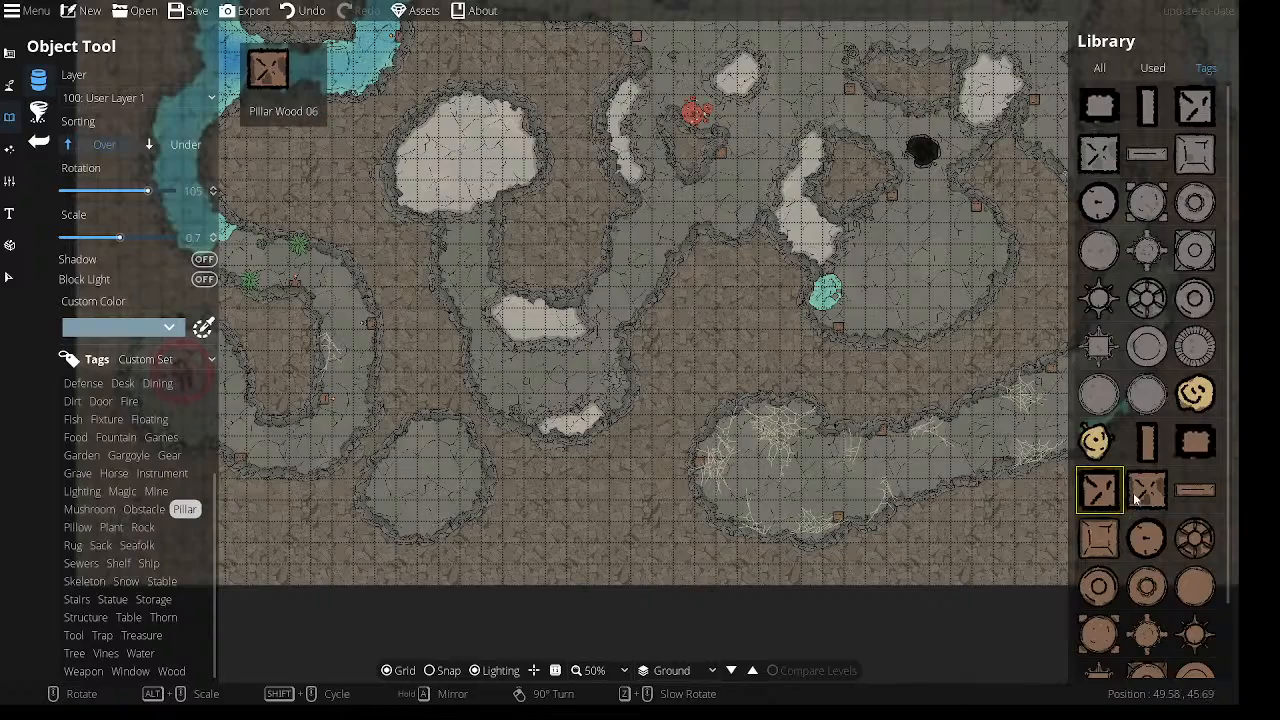
left_click(1094, 546)
scroll(486, 366, "up", 4)
left_click_drag(733, 195, 600, 416)
scroll(591, 375, "up", 2)
scroll(590, 374, "down", 1)
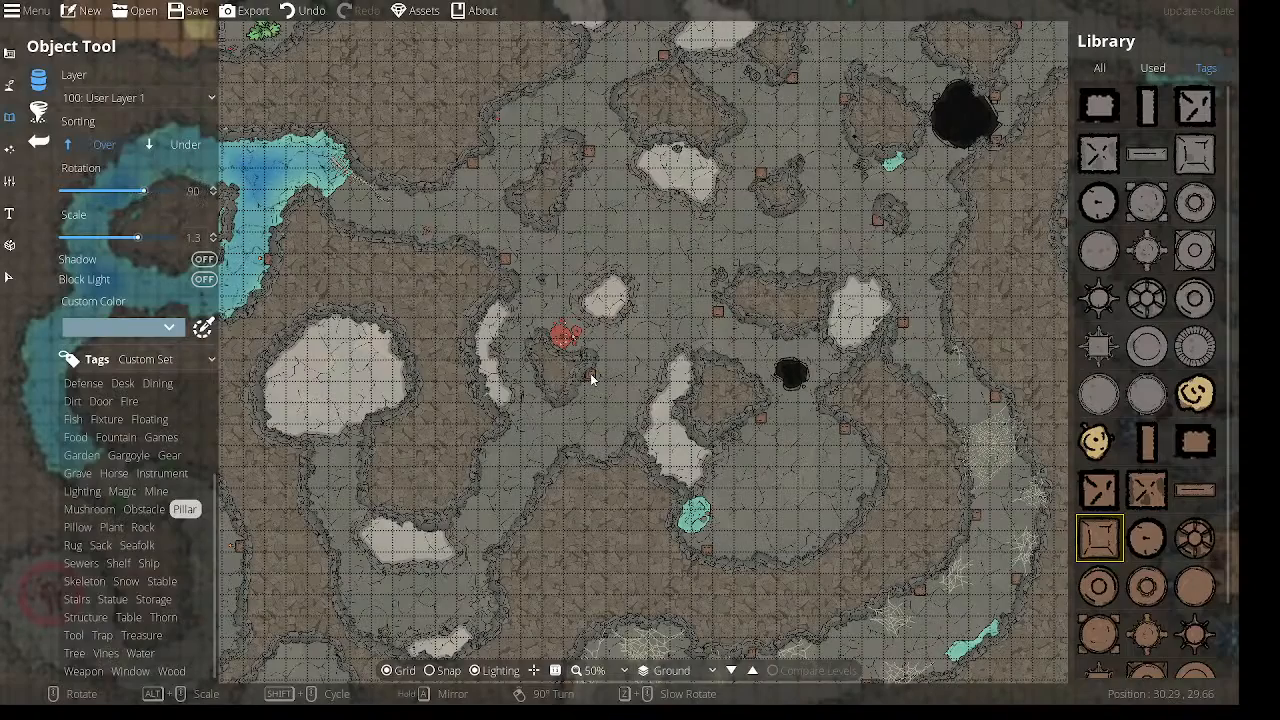
left_click(590, 375)
left_click_drag(540, 434, 569, 363)
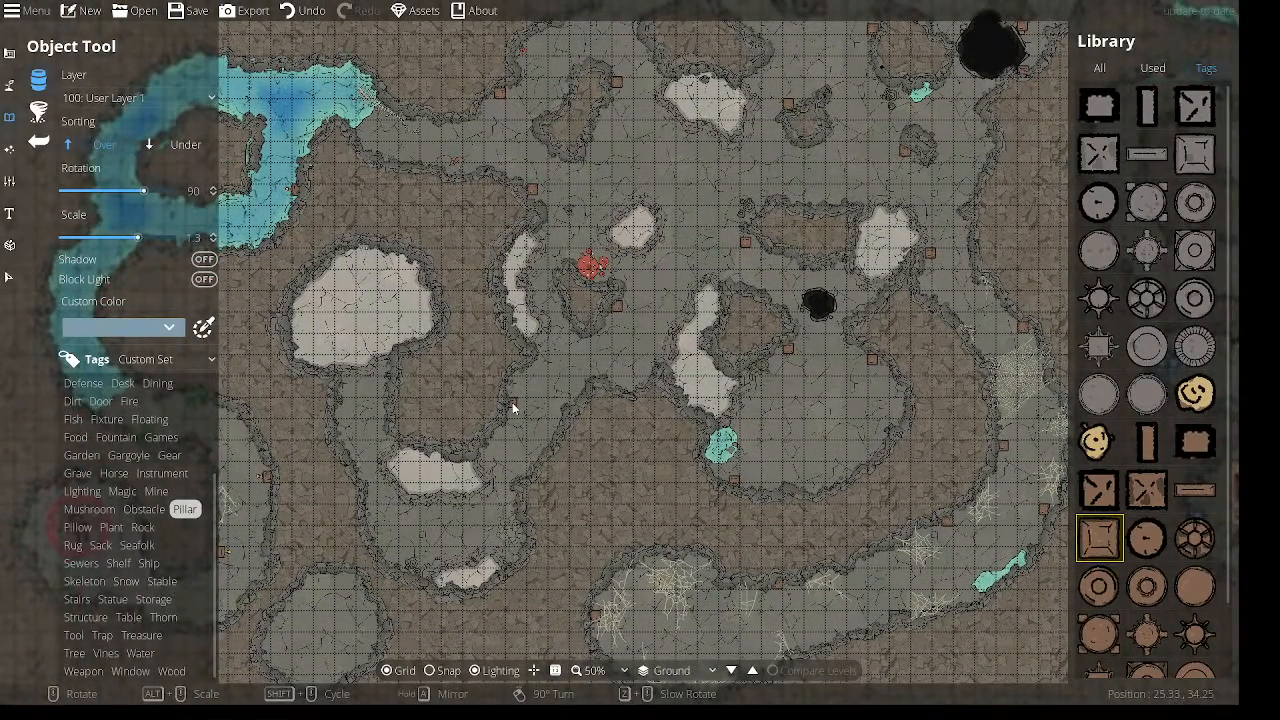
left_click(512, 402)
Place more square wooden pillars in the U-shaped passage: on its east, south and west outer walls and the central rock's southwest corner.
left_click_drag(528, 467, 560, 363)
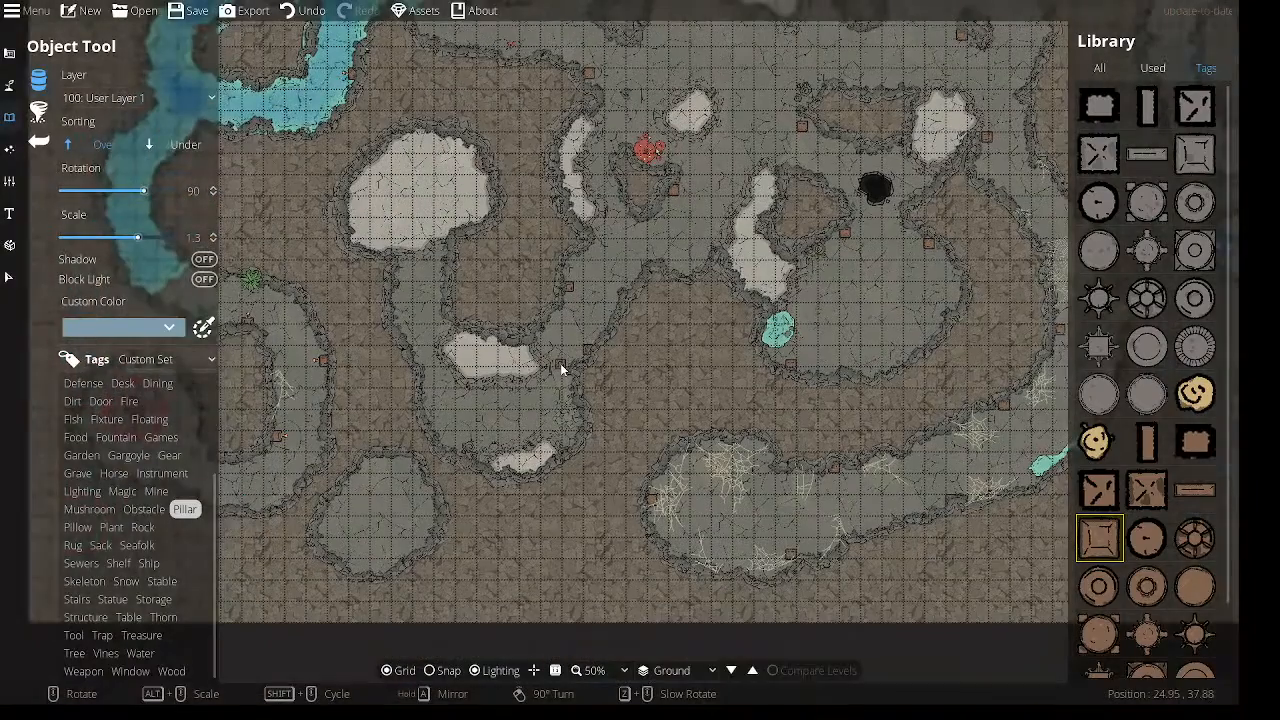
left_click(484, 458)
left_click(397, 299)
left_click_drag(446, 265, 475, 313)
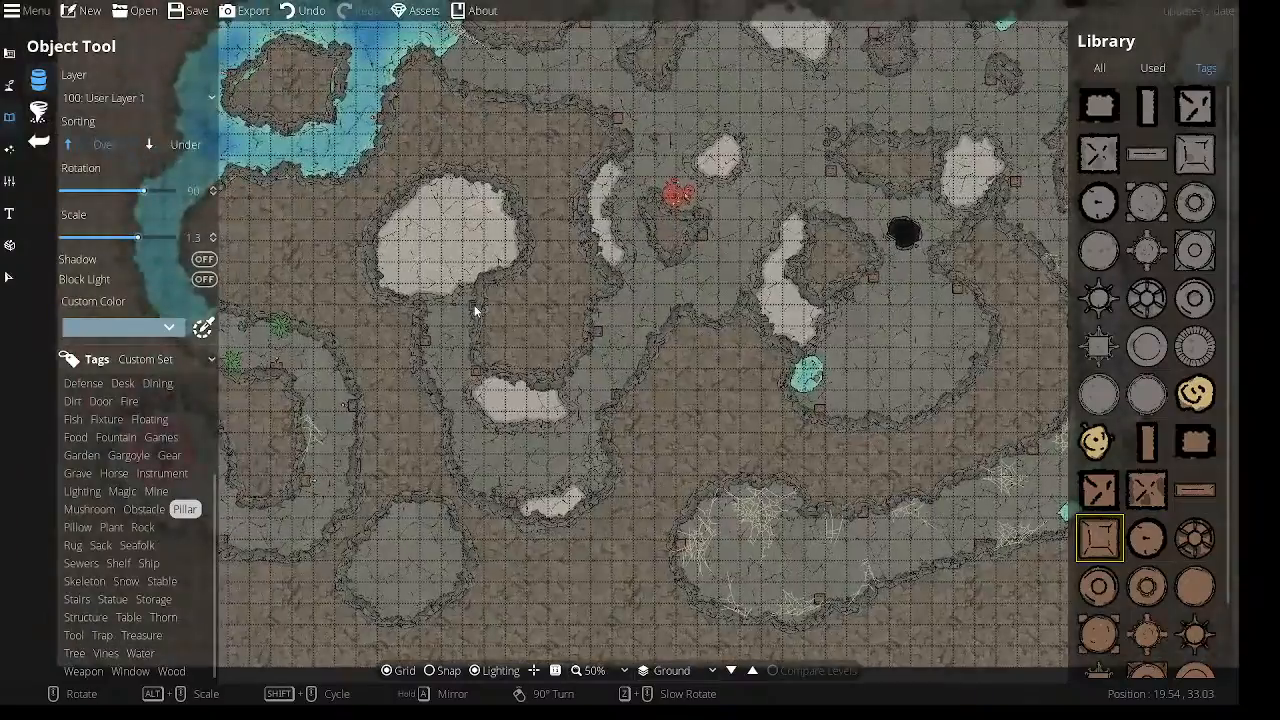
Place square wooden pillars on the small round chamber's northeast and southwest walls and on the spider web passage's southeast bend.
left_click_drag(567, 257, 599, 113)
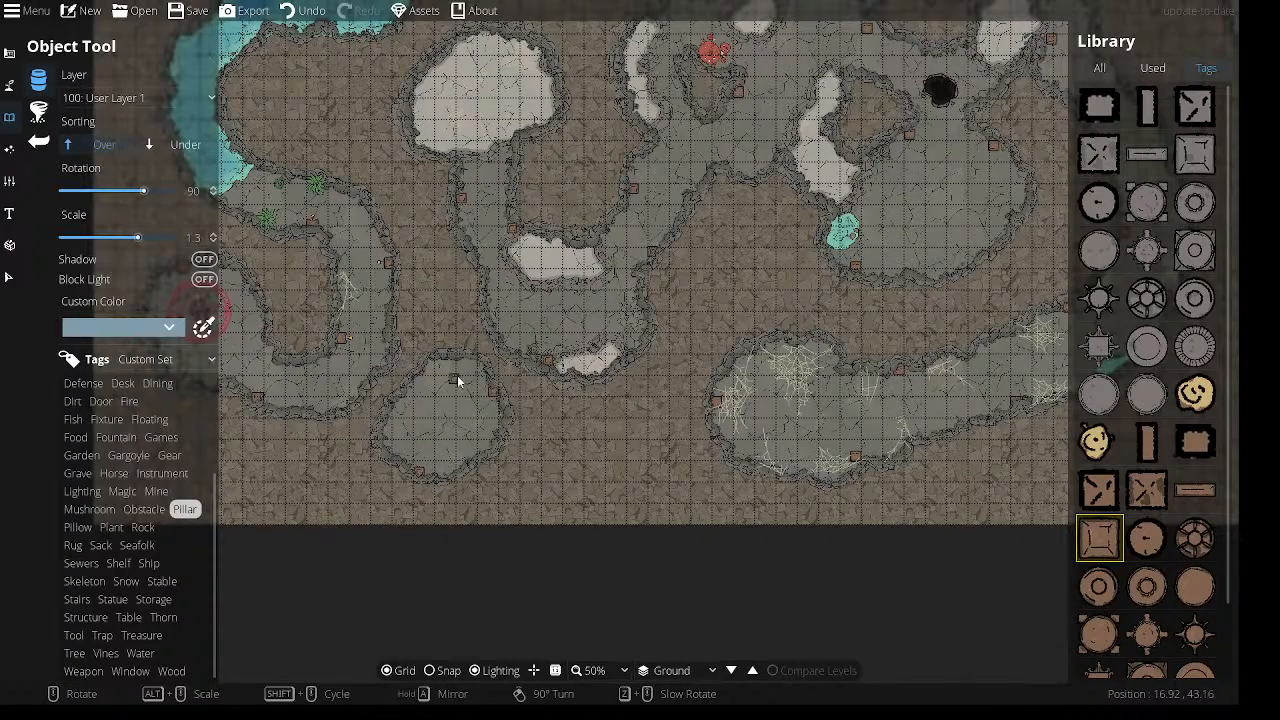
left_click_drag(457, 366, 566, 320)
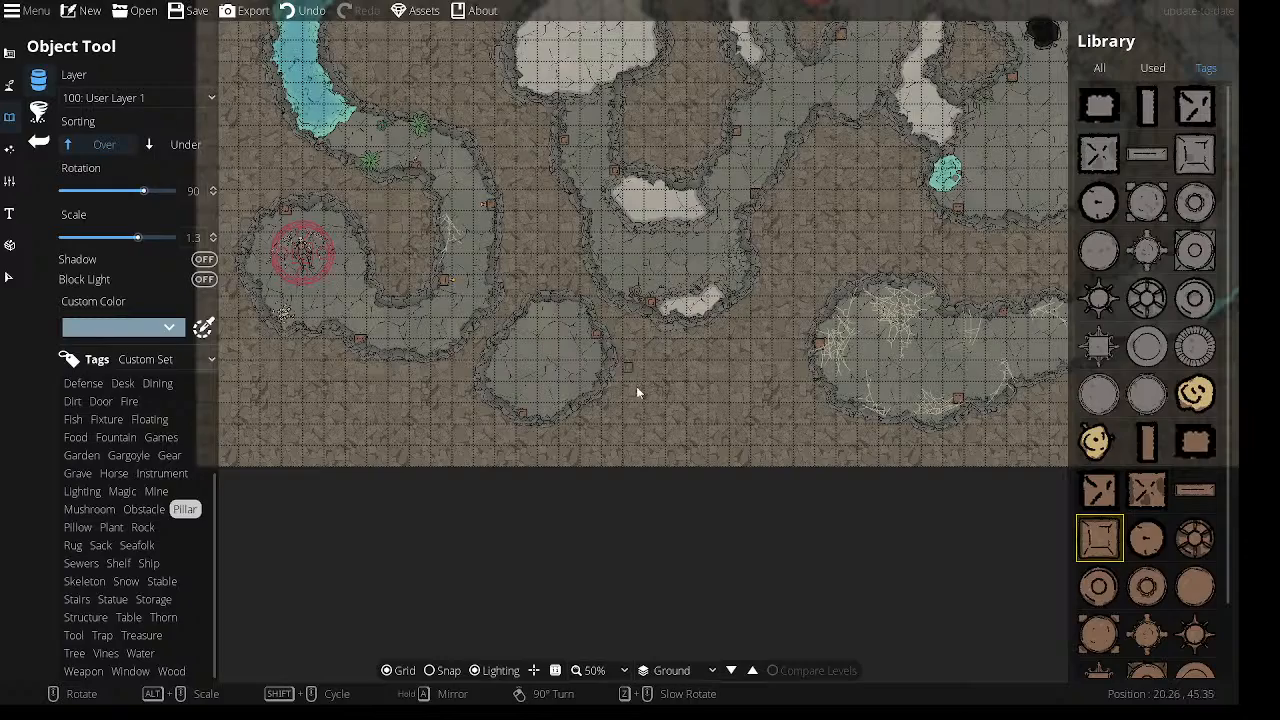
left_click_drag(765, 365, 745, 341)
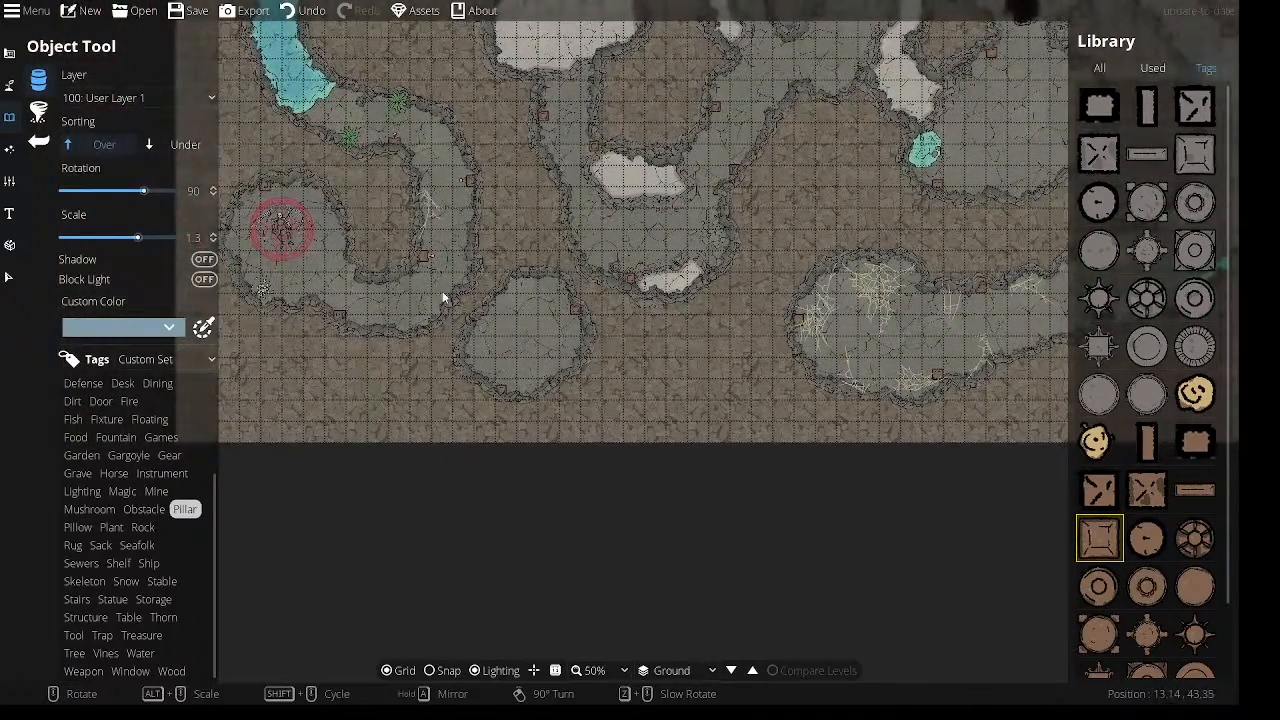
mouse_move(836, 212)
left_mouse_down()
mouse_move(506, 339)
mouse_move(809, 228)
mouse_move(820, 210)
left_mouse_up()
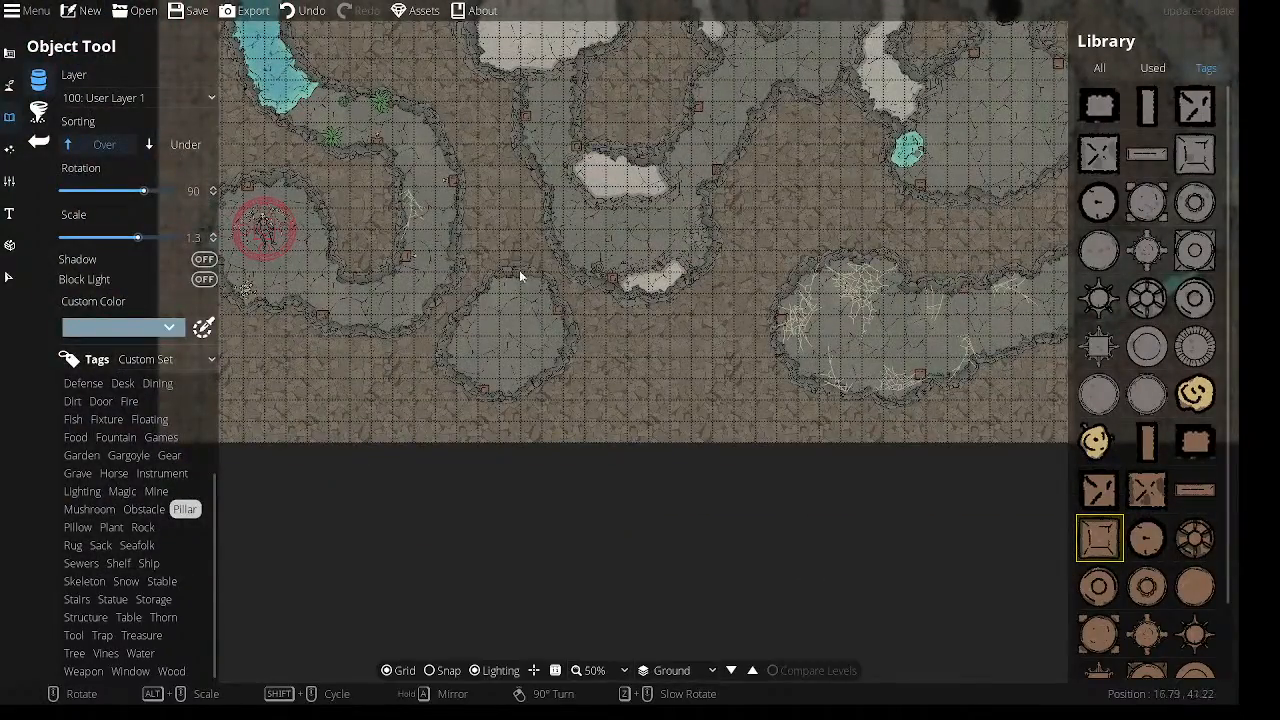
Check the pillar coverage across the whole map, from the southern chambers and eastern tunnels to the wooden-floored room and water channel.
left_click_drag(902, 208, 383, 263)
left_click_drag(840, 365, 971, 272)
left_click_drag(573, 308, 340, 313)
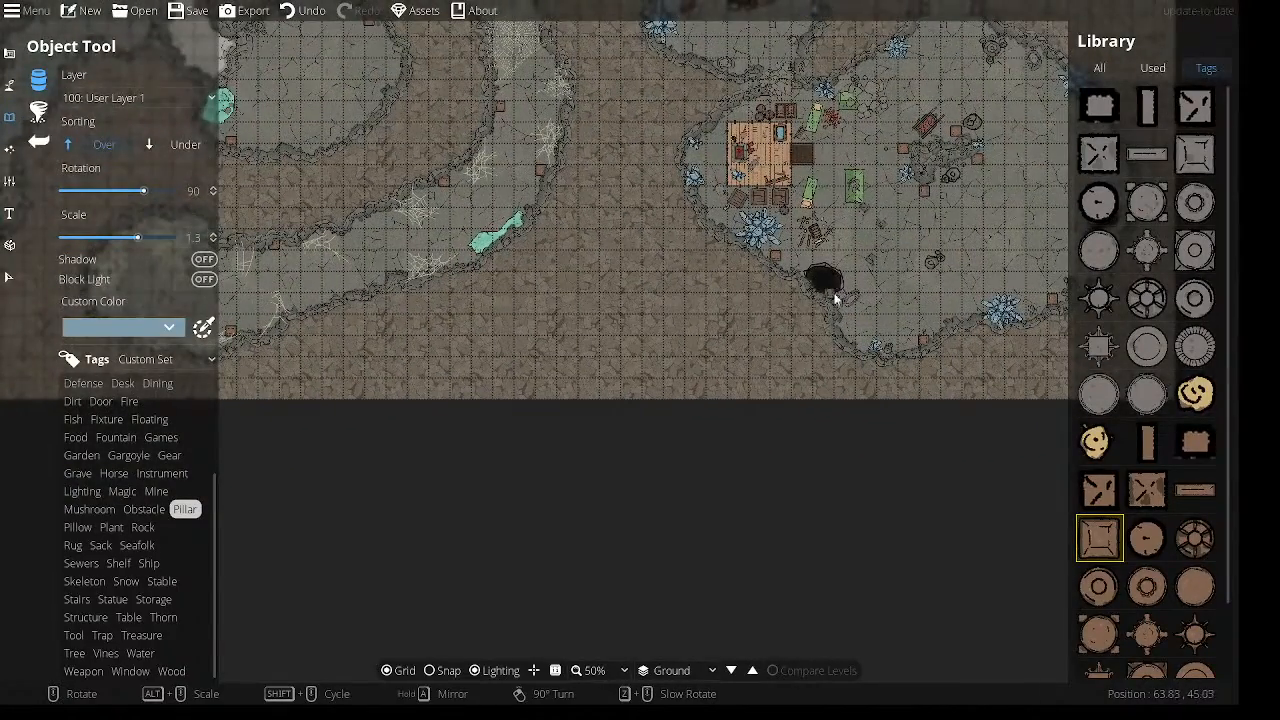
left_click_drag(500, 318, 880, 308)
left_click_drag(460, 291, 785, 312)
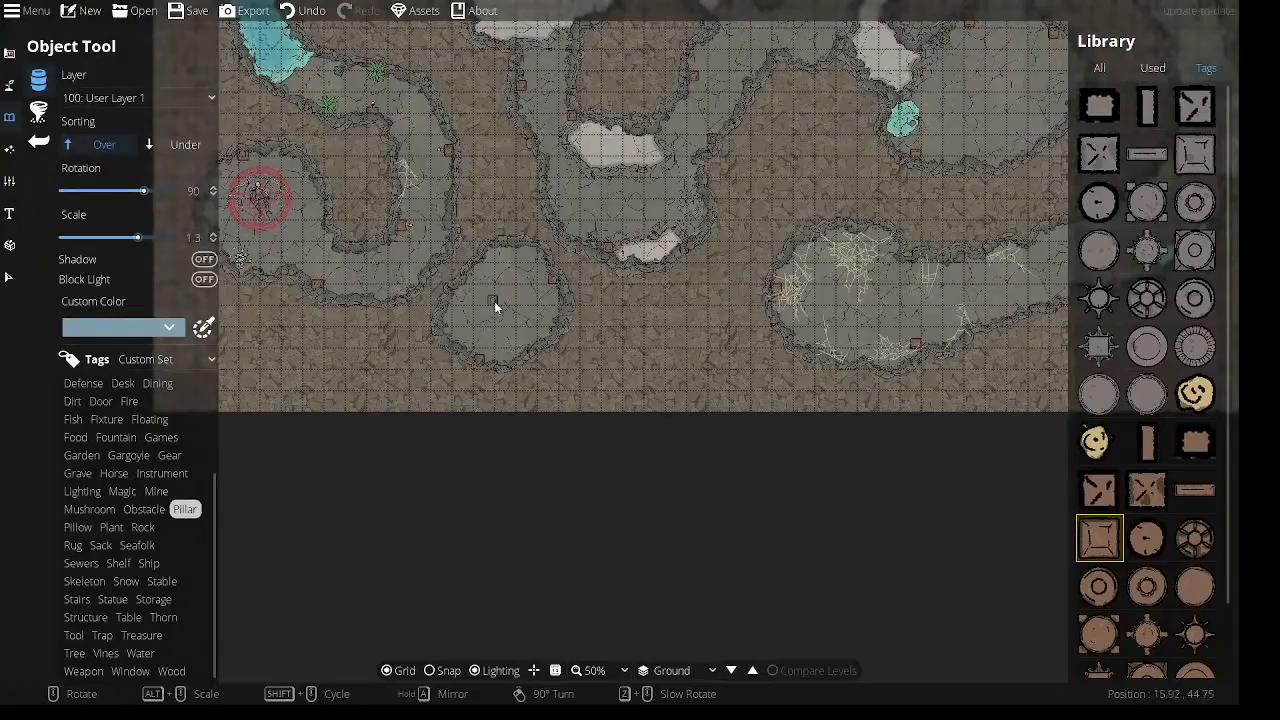
mouse_move(925, 352)
left_mouse_down()
mouse_move(311, 312)
mouse_move(198, 328)
left_mouse_up()
left_click_drag(860, 218, 707, 420)
left_click_drag(702, 258, 887, 481)
left_click_drag(647, 230, 745, 371)
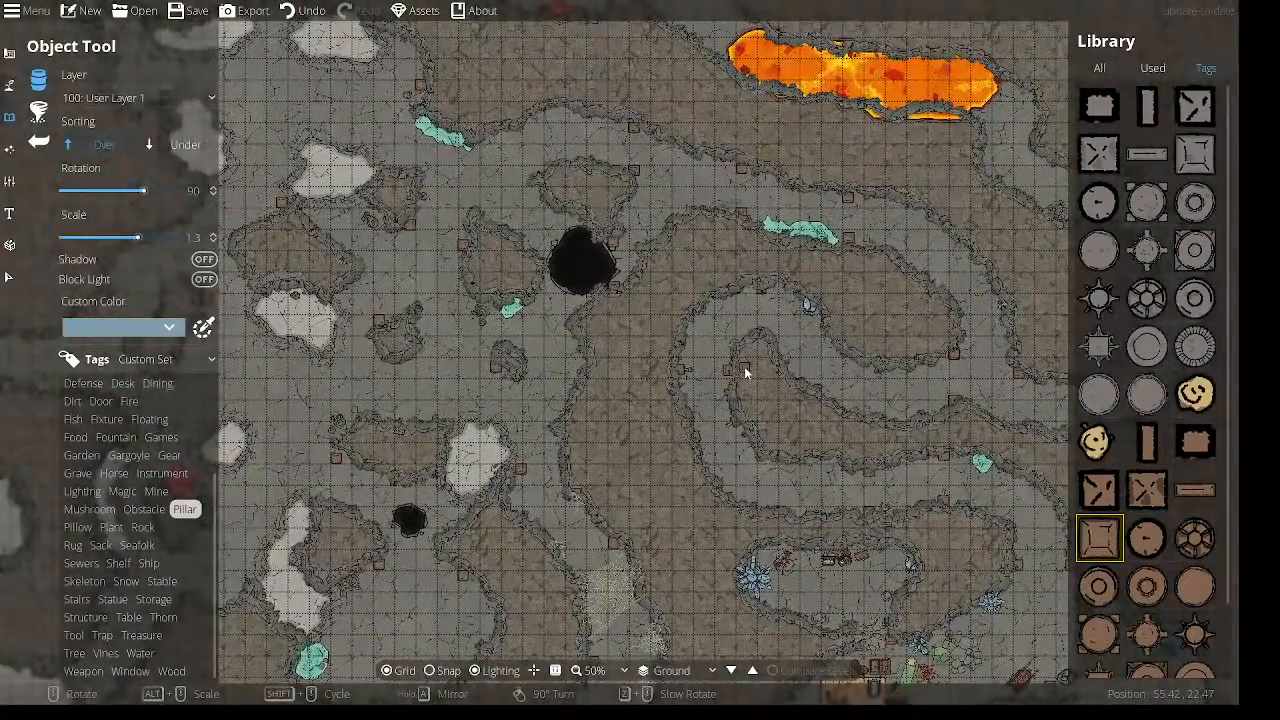
mouse_move(813, 395)
left_mouse_down()
mouse_move(488, 220)
mouse_move(473, 184)
left_mouse_up()
left_click_drag(652, 424, 649, 223)
left_click_drag(660, 340, 838, 213)
mouse_move(425, 345)
left_mouse_down()
mouse_move(780, 331)
mouse_move(971, 349)
mouse_move(697, 411)
mouse_move(643, 437)
left_mouse_up()
mouse_move(837, 226)
left_mouse_down()
mouse_move(737, 246)
mouse_move(346, 429)
left_mouse_up()
left_click_drag(760, 224, 660, 398)
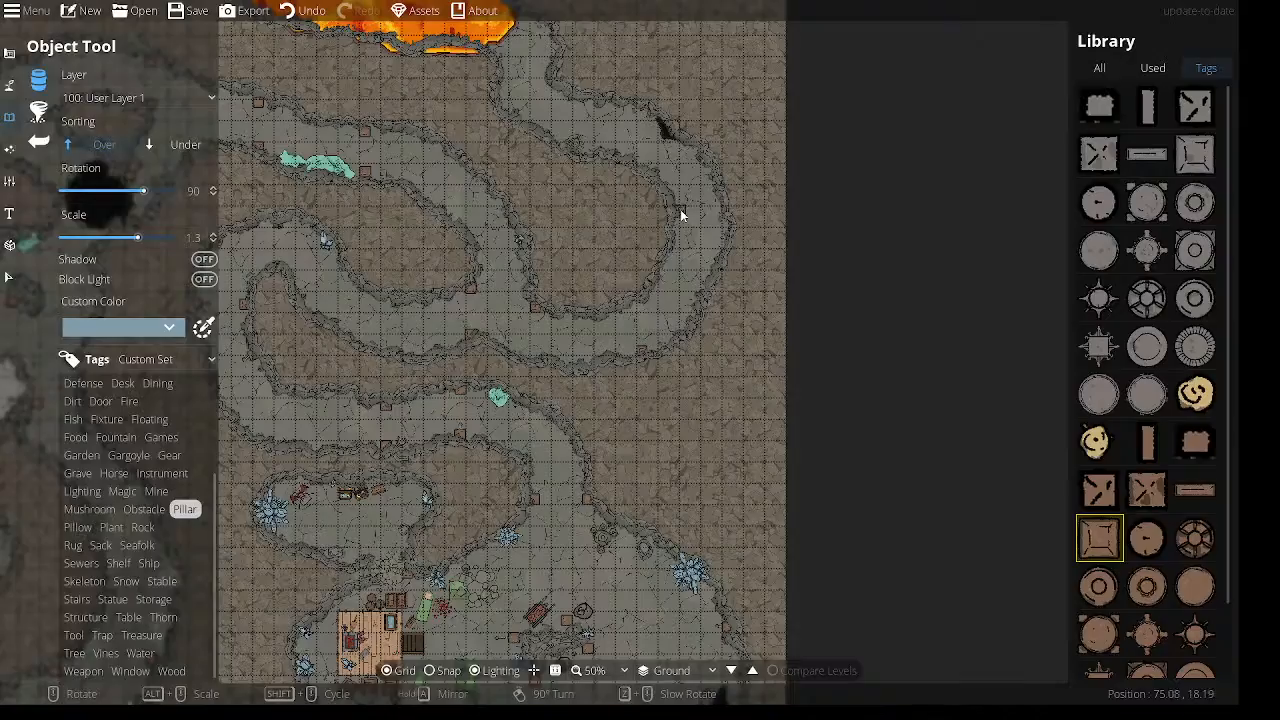
left_click_drag(548, 166, 916, 383)
left_click_drag(655, 307, 911, 329)
mouse_move(520, 242)
left_mouse_down()
mouse_move(720, 263)
mouse_move(1040, 259)
left_mouse_up()
left_click_drag(642, 345, 686, 201)
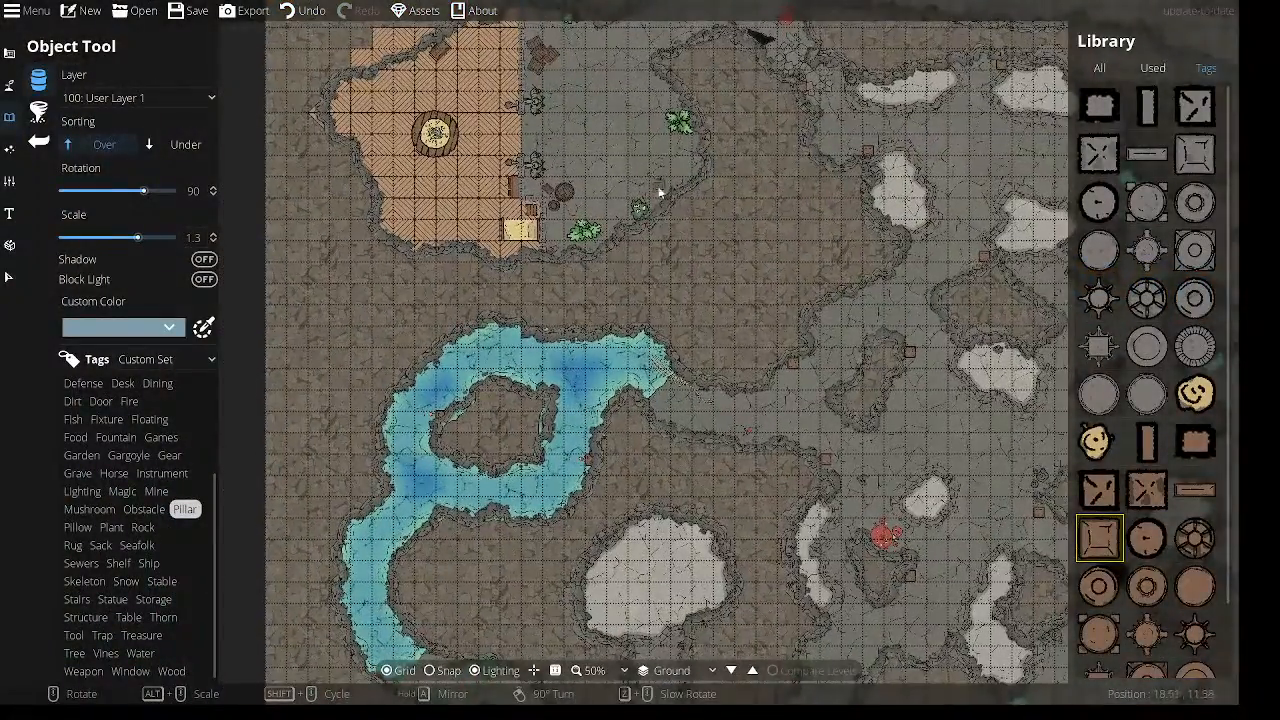
left_click_drag(744, 322, 705, 64)
left_click_drag(706, 309, 691, 135)
left_click_drag(669, 200, 566, 323)
mouse_move(970, 273)
left_mouse_down()
mouse_move(771, 305)
mouse_move(833, 205)
left_mouse_up()
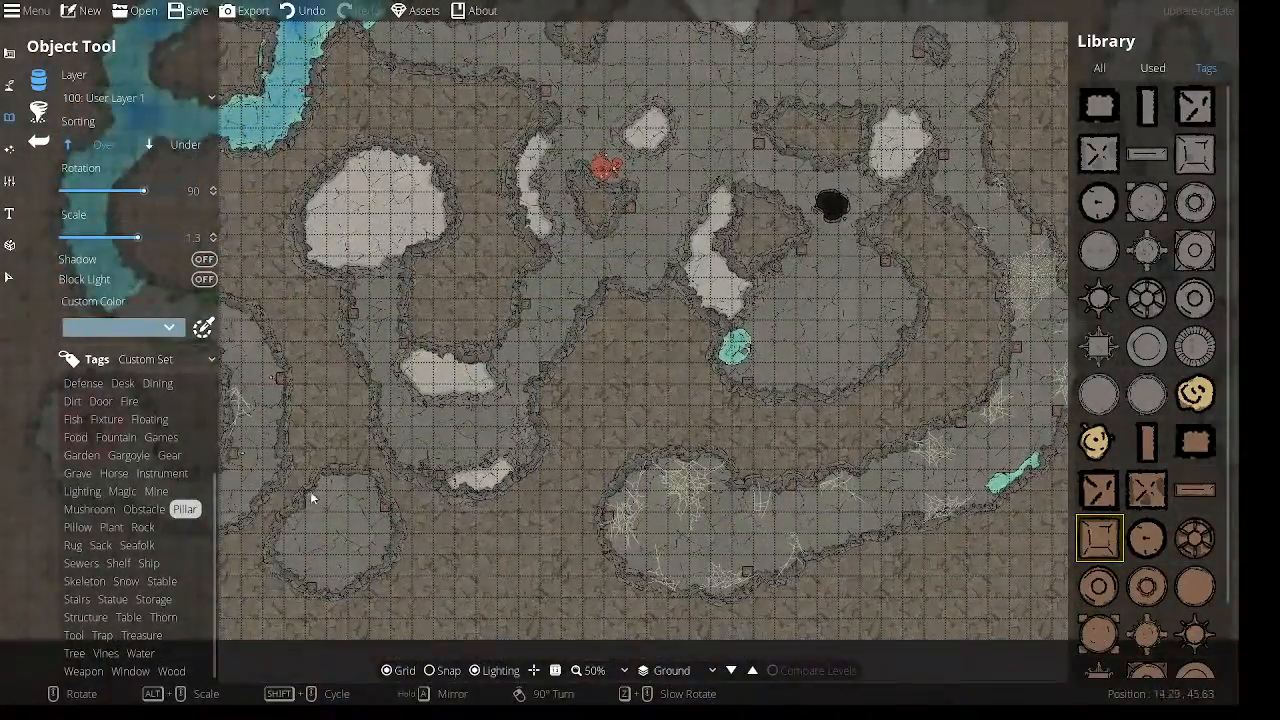
Check the pillar coverage from the spider web passage through the eastern tunnels and camp cavern up to the northern corridor.
left_click_drag(990, 111, 620, 325)
left_click_drag(786, 417, 446, 300)
left_click_drag(722, 362, 689, 221)
left_click_drag(683, 279, 622, 400)
left_click_drag(596, 277, 511, 530)
left_click_drag(642, 299, 669, 413)
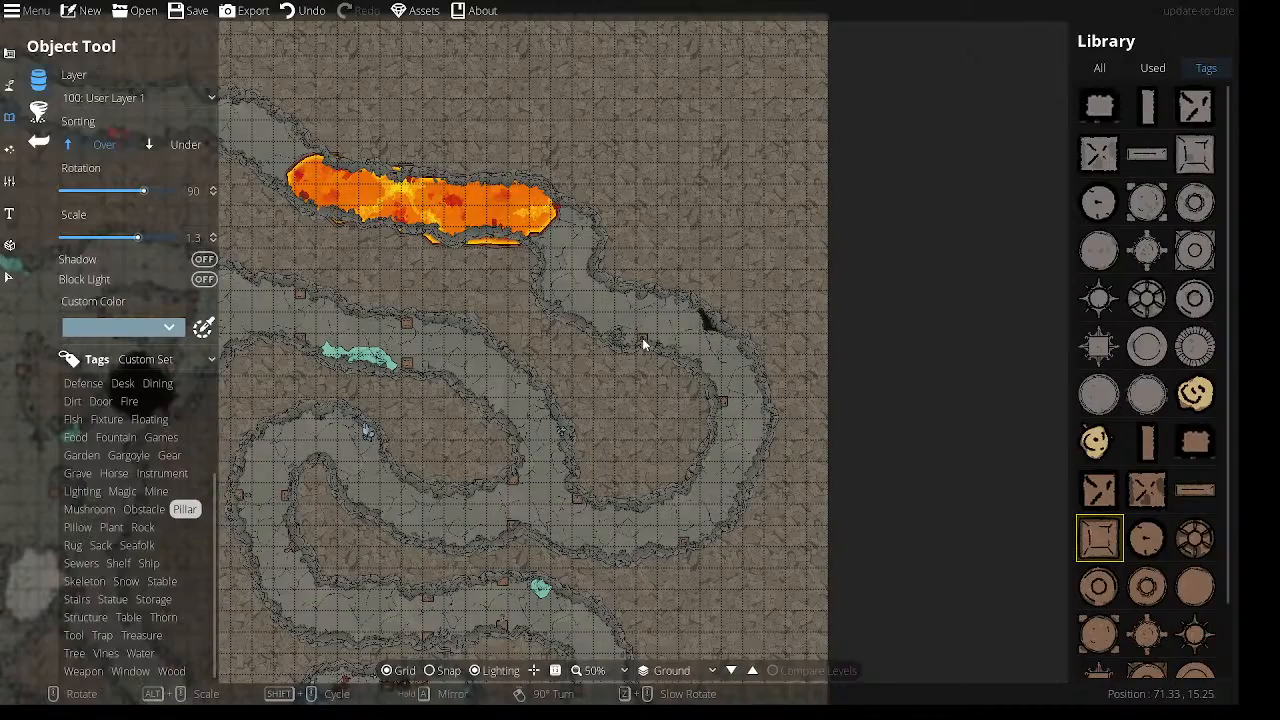
left_click_drag(602, 346, 659, 40)
left_click_drag(665, 363, 674, 180)
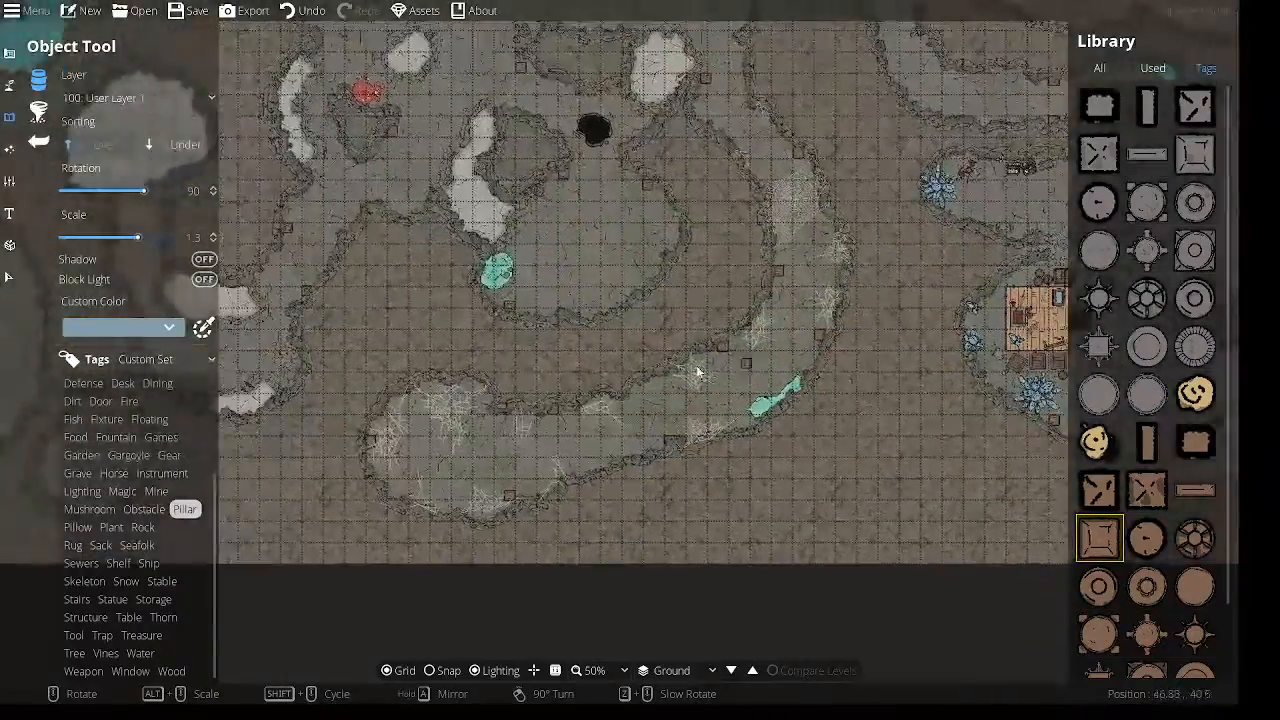
left_click_drag(609, 361, 845, 333)
left_click_drag(615, 320, 909, 334)
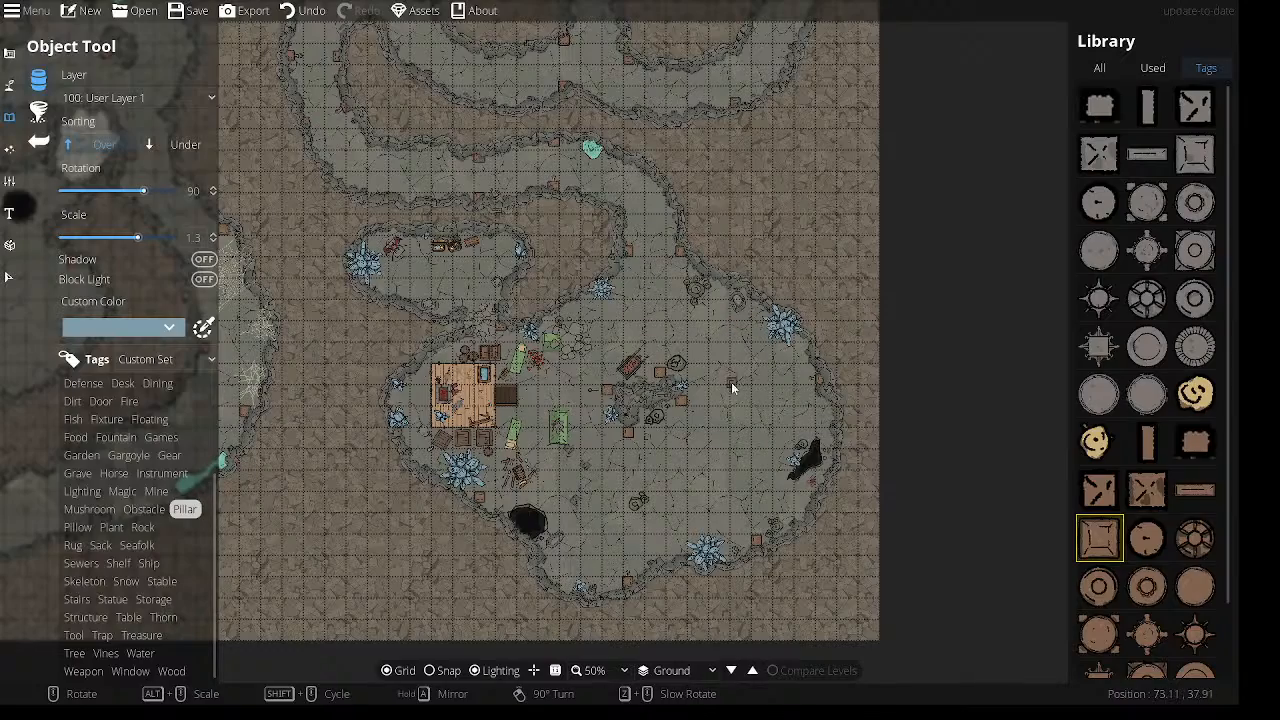
left_click_drag(730, 435, 692, 525)
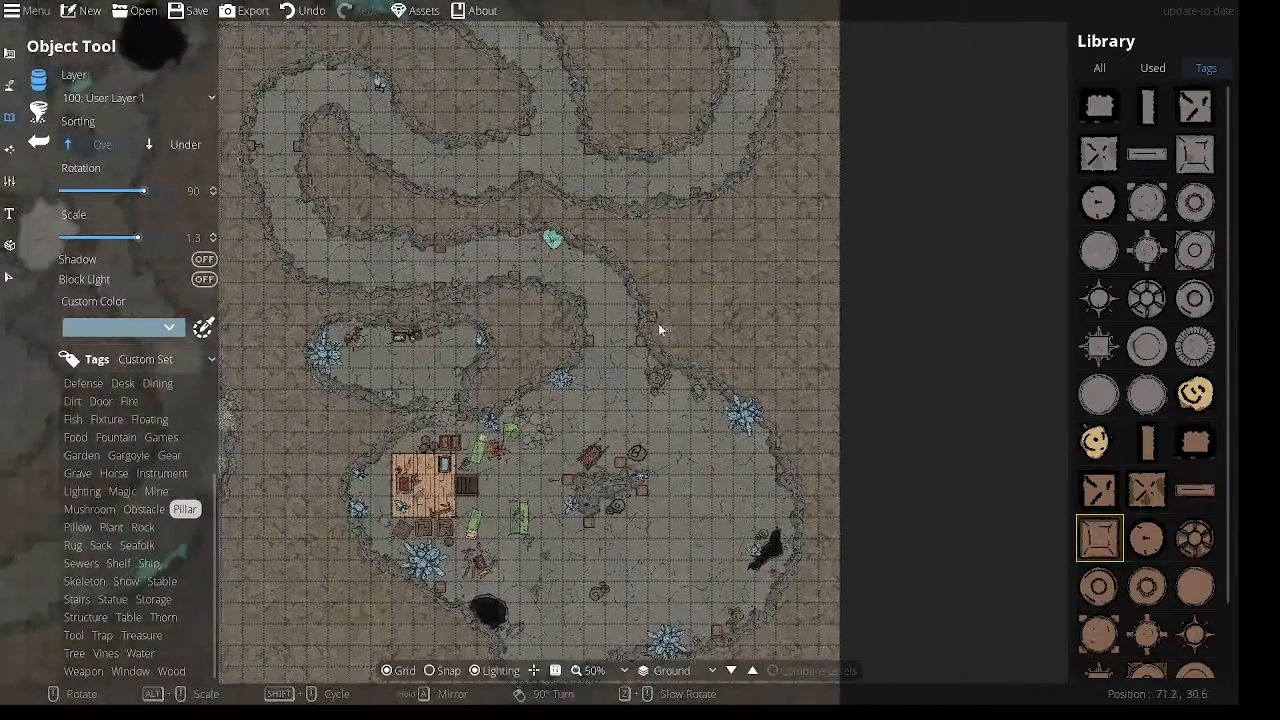
left_click_drag(651, 316, 691, 560)
left_click_drag(688, 328, 831, 610)
left_click_drag(517, 408, 795, 450)
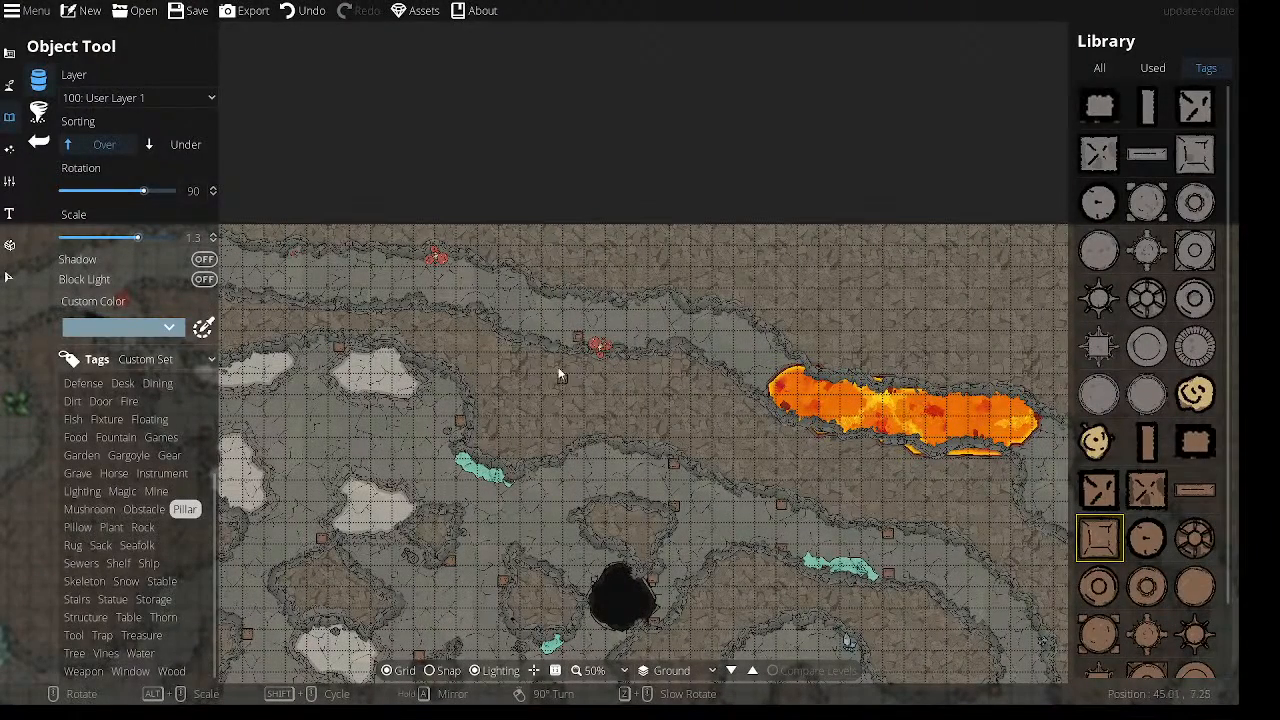
Place square wooden pillars along both walls of the northern corridor and on the walls of the half wooden-floored western chamber.
left_click_drag(503, 271, 594, 308)
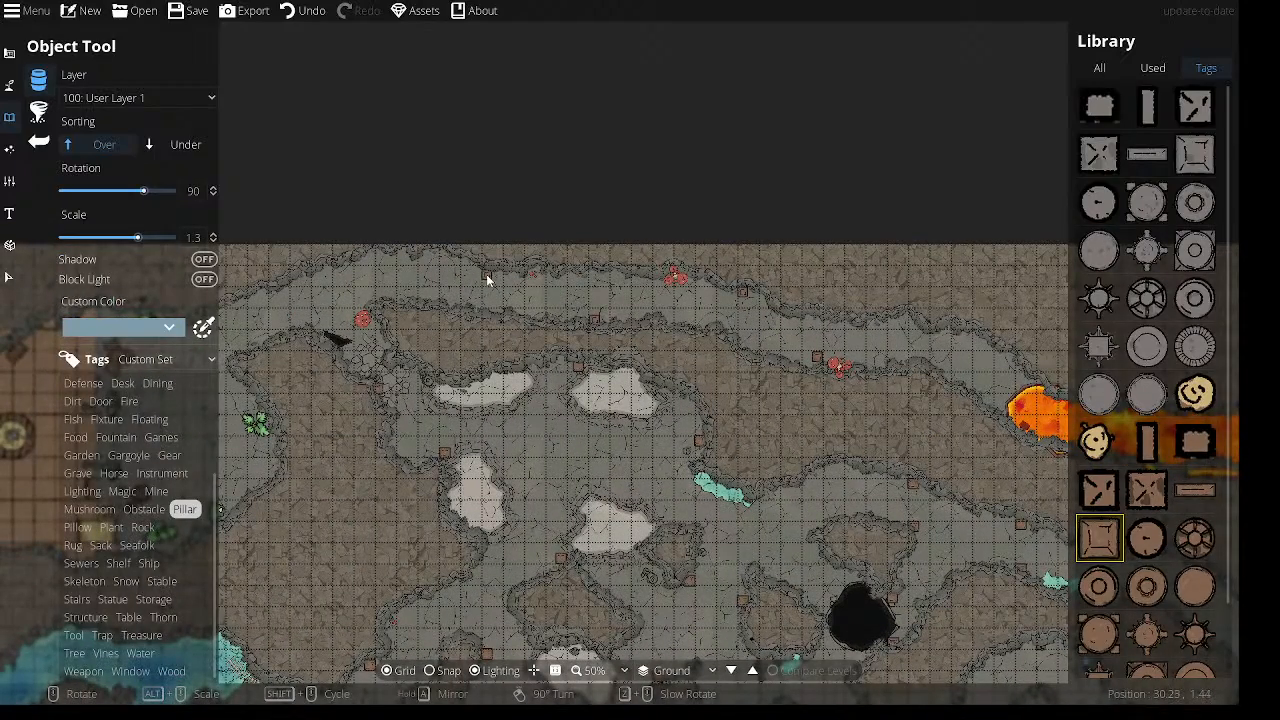
left_click_drag(420, 300, 581, 296)
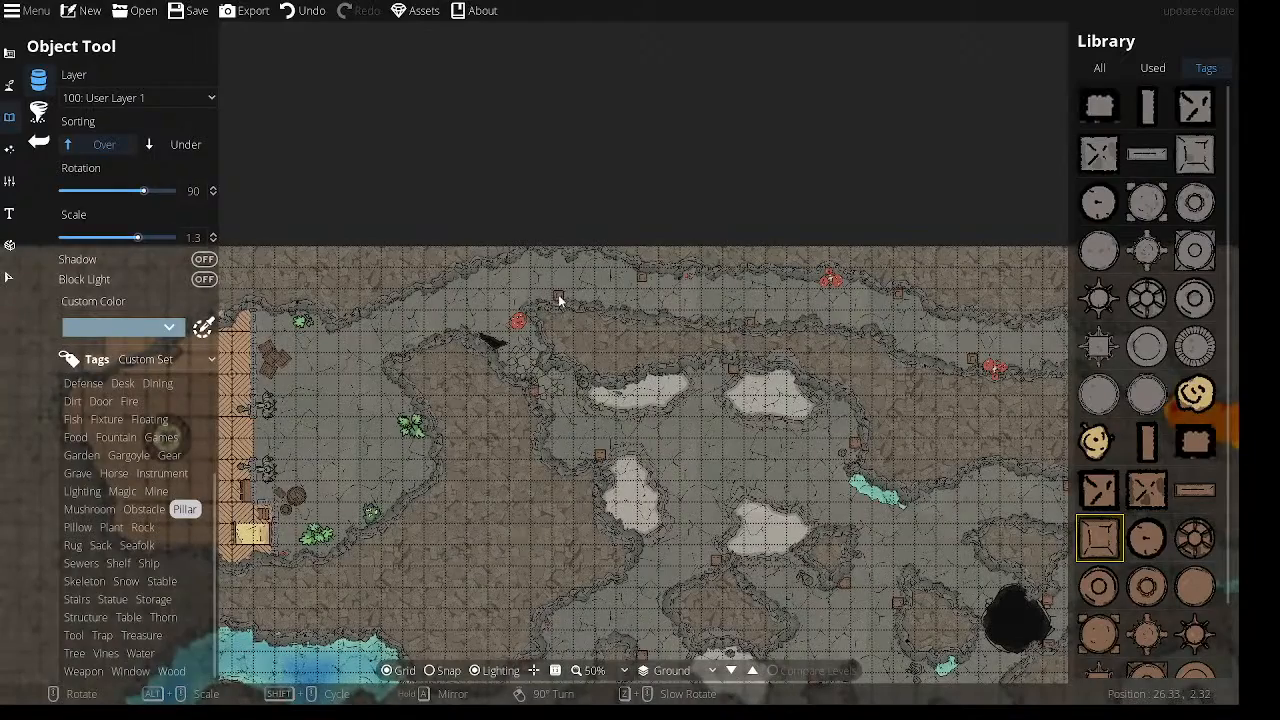
left_click_drag(477, 316, 660, 280)
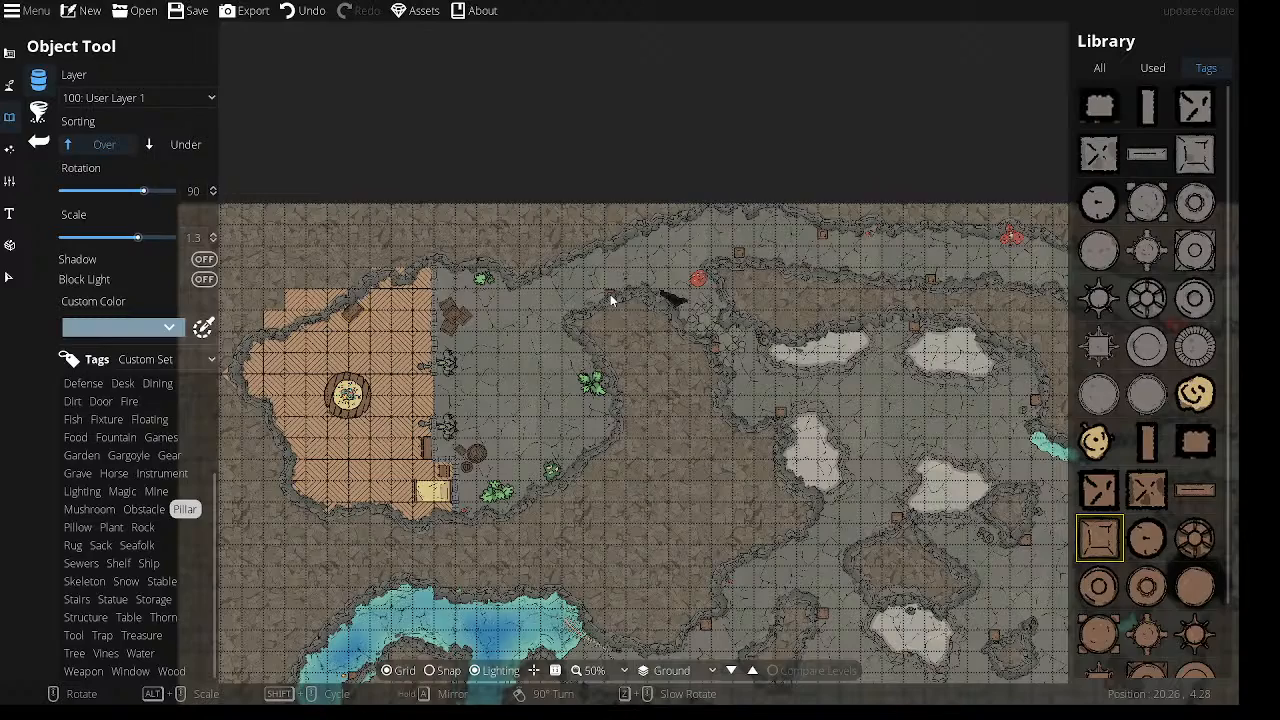
left_click(534, 283)
left_click_drag(542, 470, 554, 404)
left_click(538, 425)
mouse_move(491, 335)
left_mouse_down()
mouse_move(565, 304)
mouse_move(488, 351)
left_mouse_up()
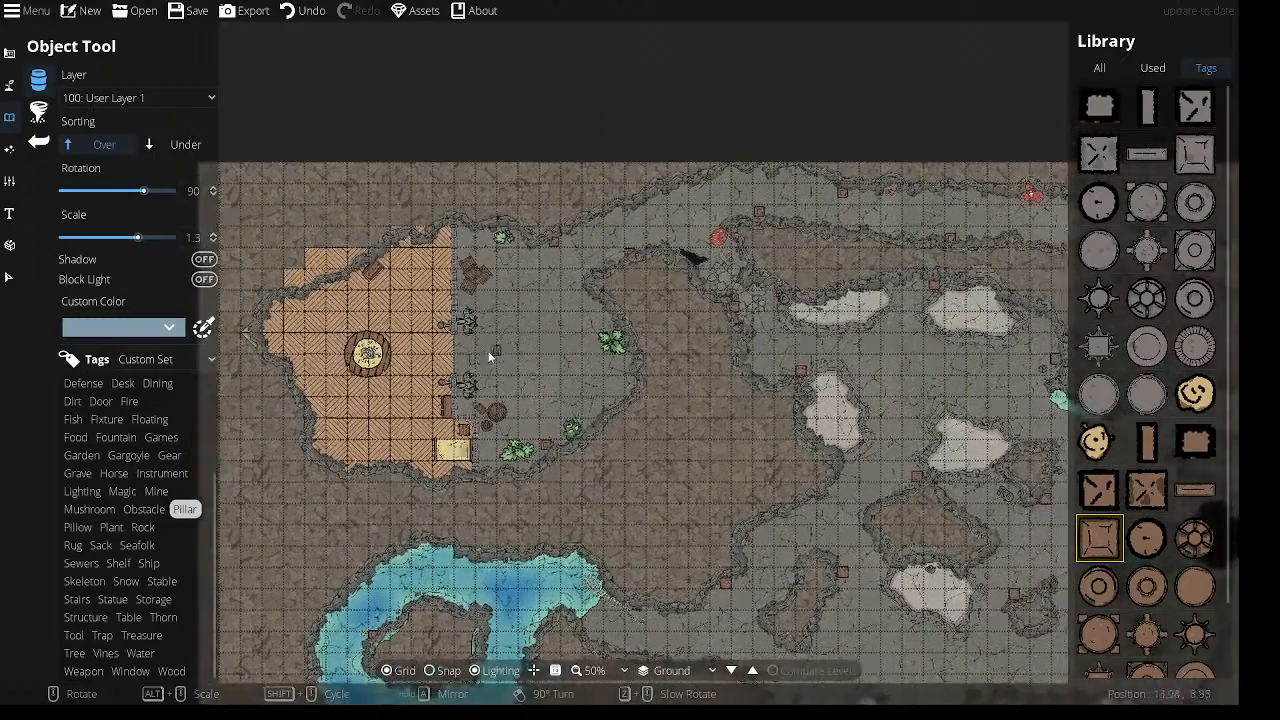
Mount unlit wall torches from the Lighting objects on the western chamber's pillars, rotating each to suit its wall.
left_click(82, 491)
left_click(1099, 346)
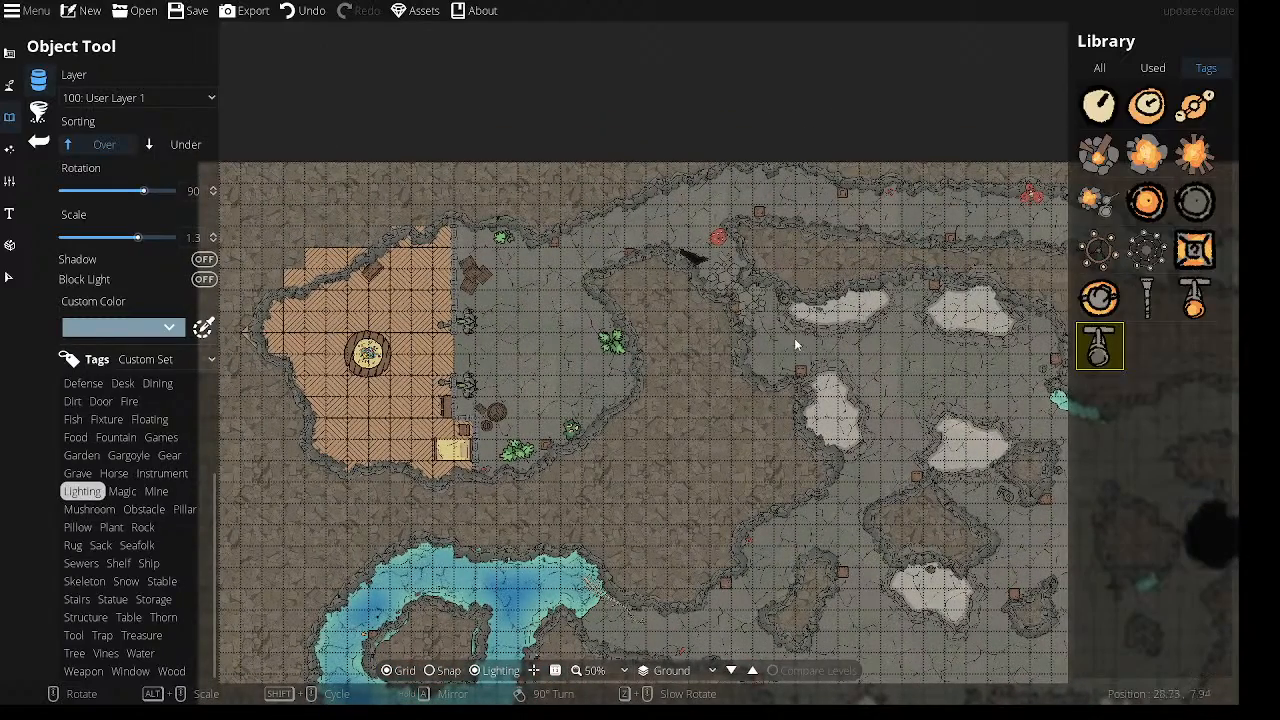
scroll(533, 414, "down", 3)
scroll(531, 414, "down", 5)
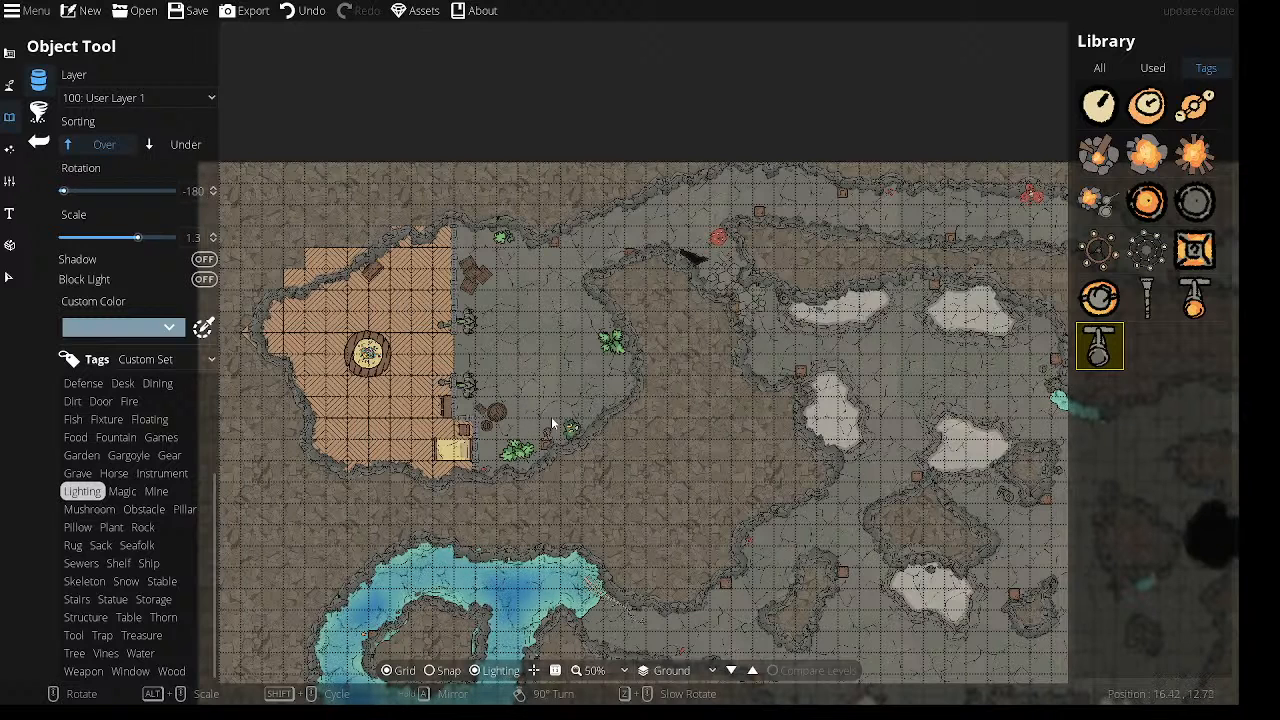
scroll(576, 259, "down", 2)
scroll(833, 234, "up", 13)
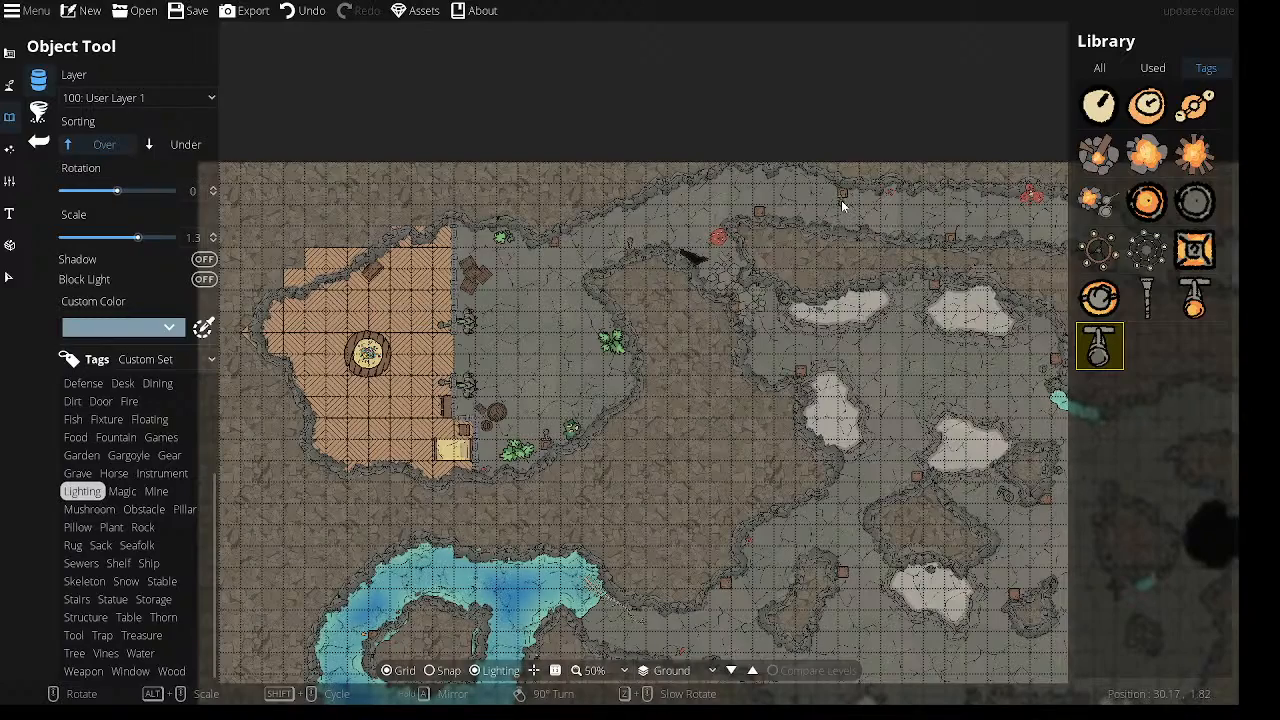
Continue mounting unlit wall torches on the pillars along the northern corridor, the eastern tunnels and around the central cavern.
left_click_drag(898, 212, 487, 261)
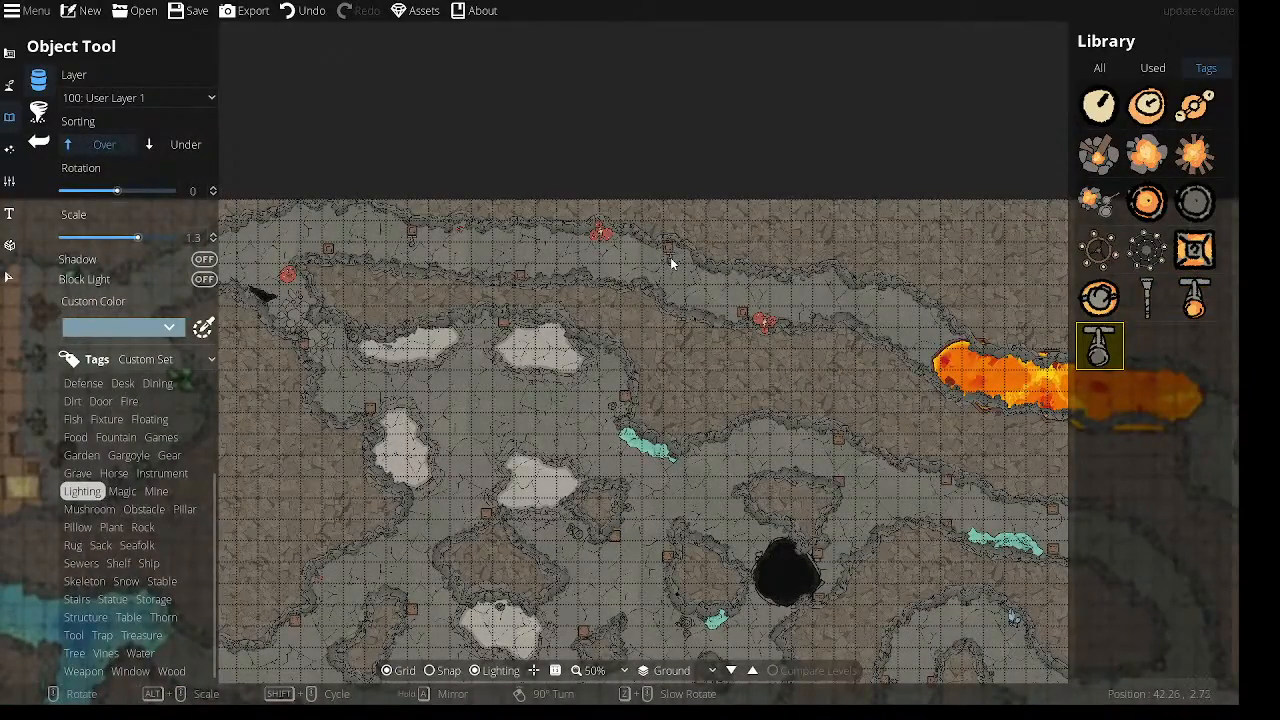
left_click_drag(865, 371, 829, 188)
left_click_drag(846, 309, 806, 43)
left_click_drag(369, 453, 694, 276)
left_click_drag(622, 324, 271, 243)
left_click_drag(823, 416, 745, 561)
left_click_drag(554, 240, 884, 465)
left_click_drag(724, 319, 798, 136)
left_click_drag(652, 309, 425, 431)
left_click_drag(513, 158, 531, 137)
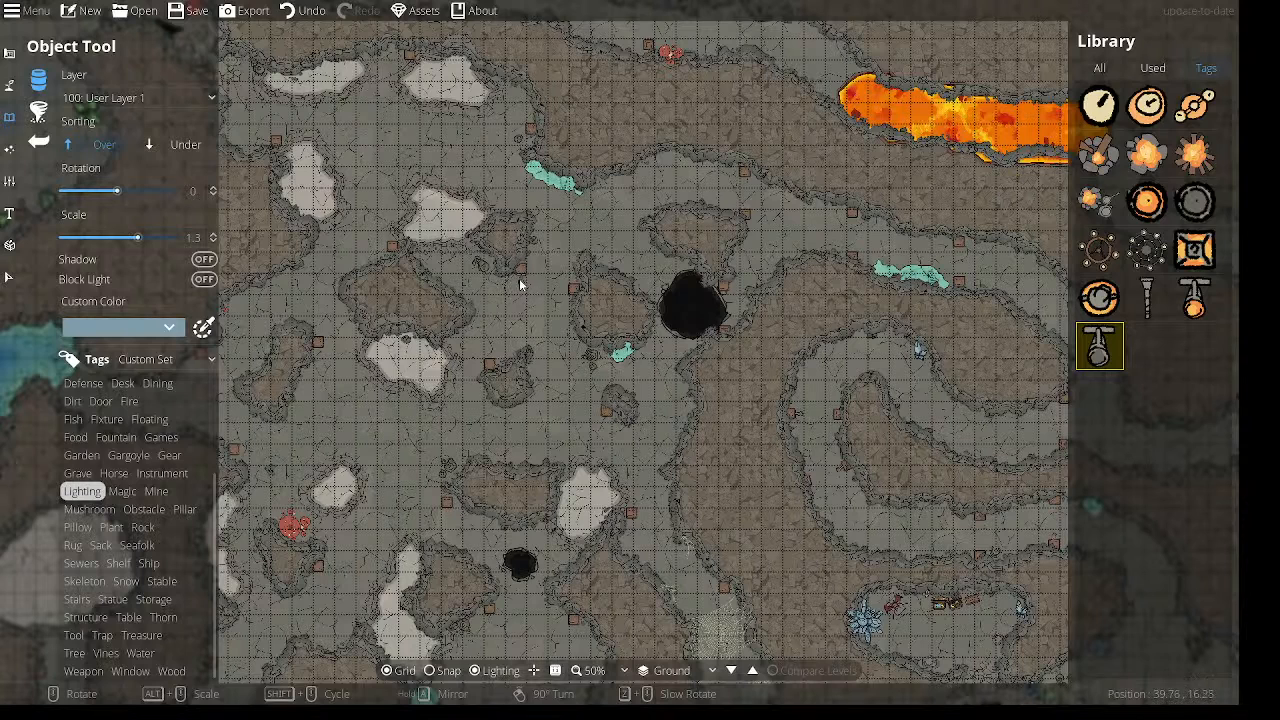
Mount wall torches in the central cavern: at -180° on the small central rock's pillar and at -90° on the elongated western rock's pillar.
scroll(490, 365, "down", 13)
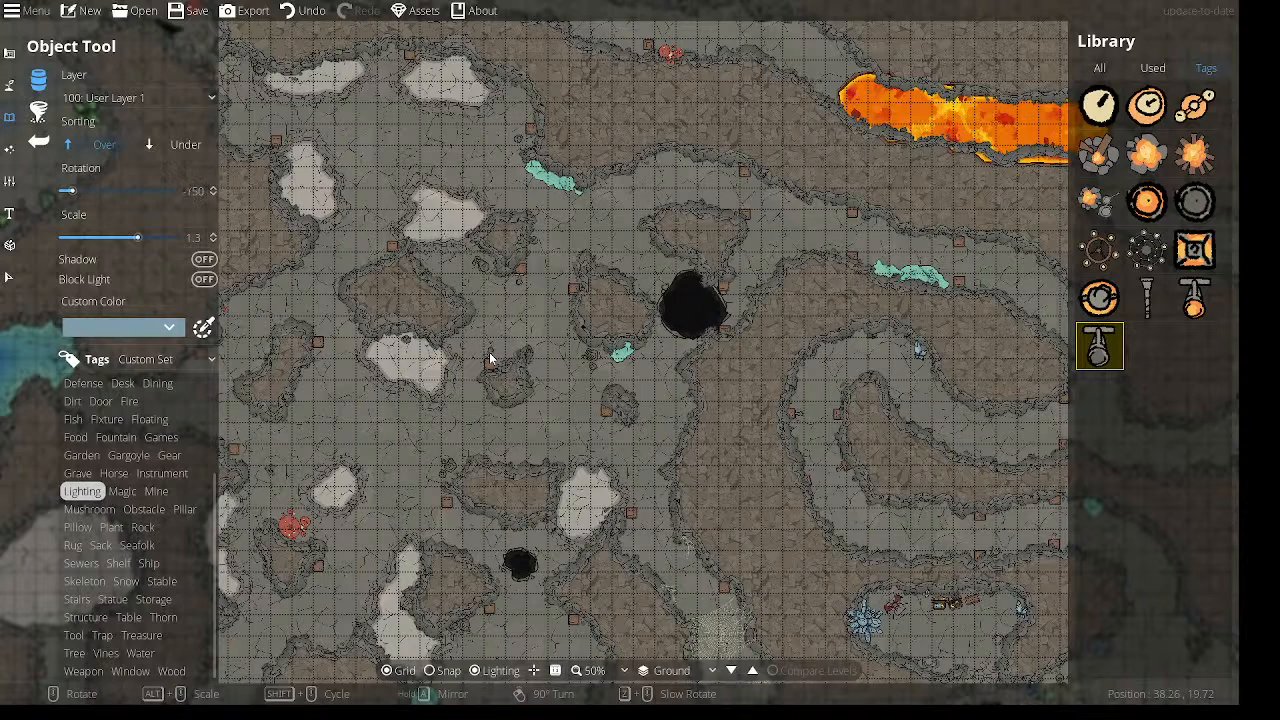
scroll(490, 359, "down", 1)
left_click(490, 356)
left_click_drag(486, 324, 615, 263)
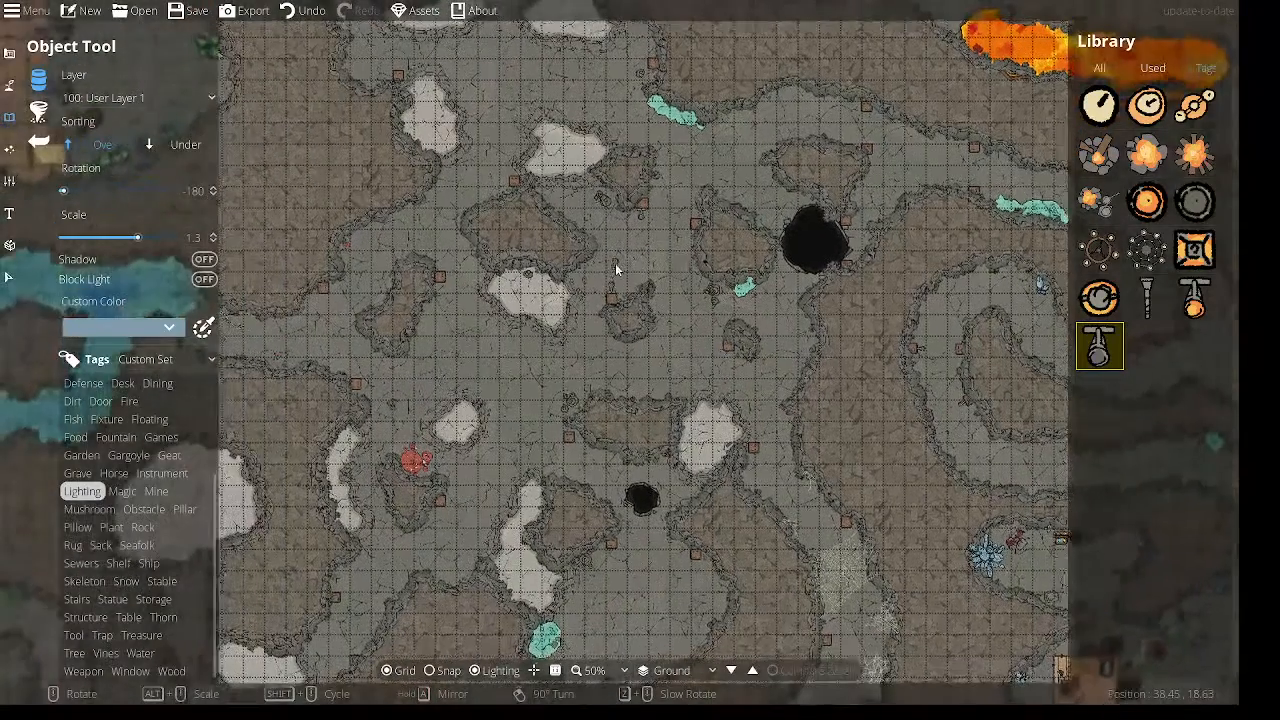
scroll(450, 294, "up", 5)
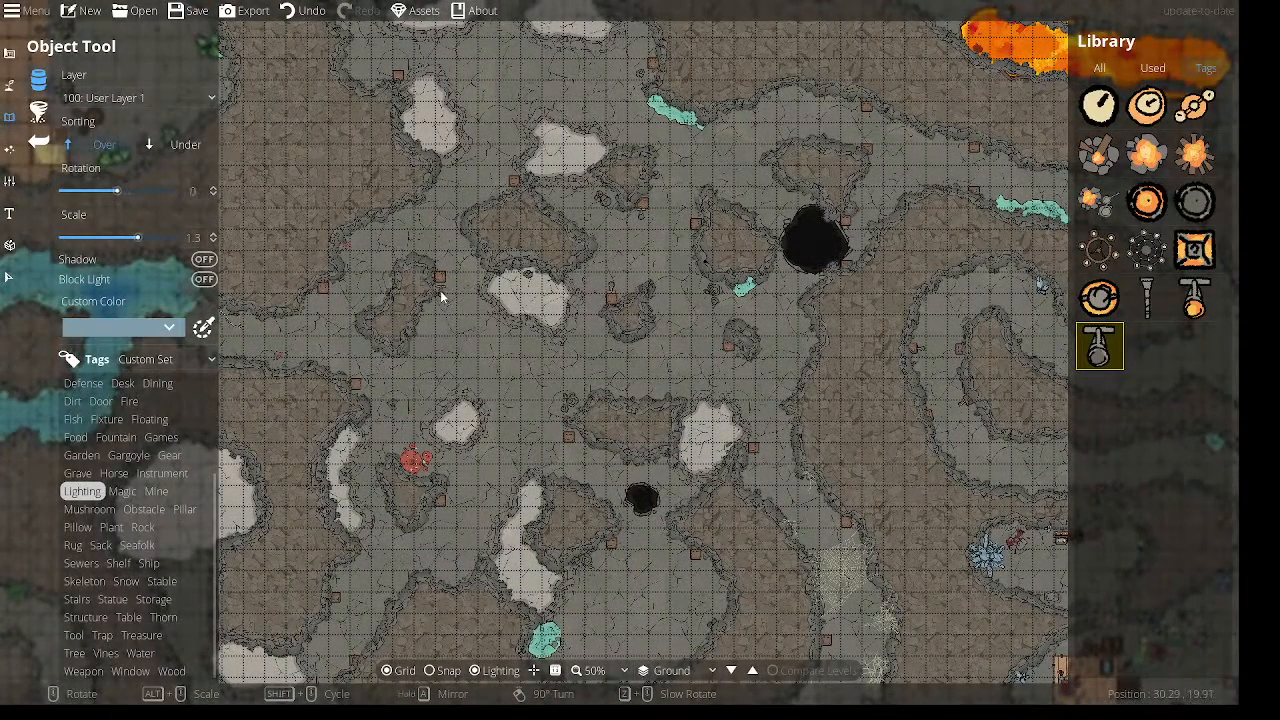
scroll(451, 287, "down", 6)
Browse the Stairs objects and the Crafts & Trades tag set for further props.
left_click(77, 599)
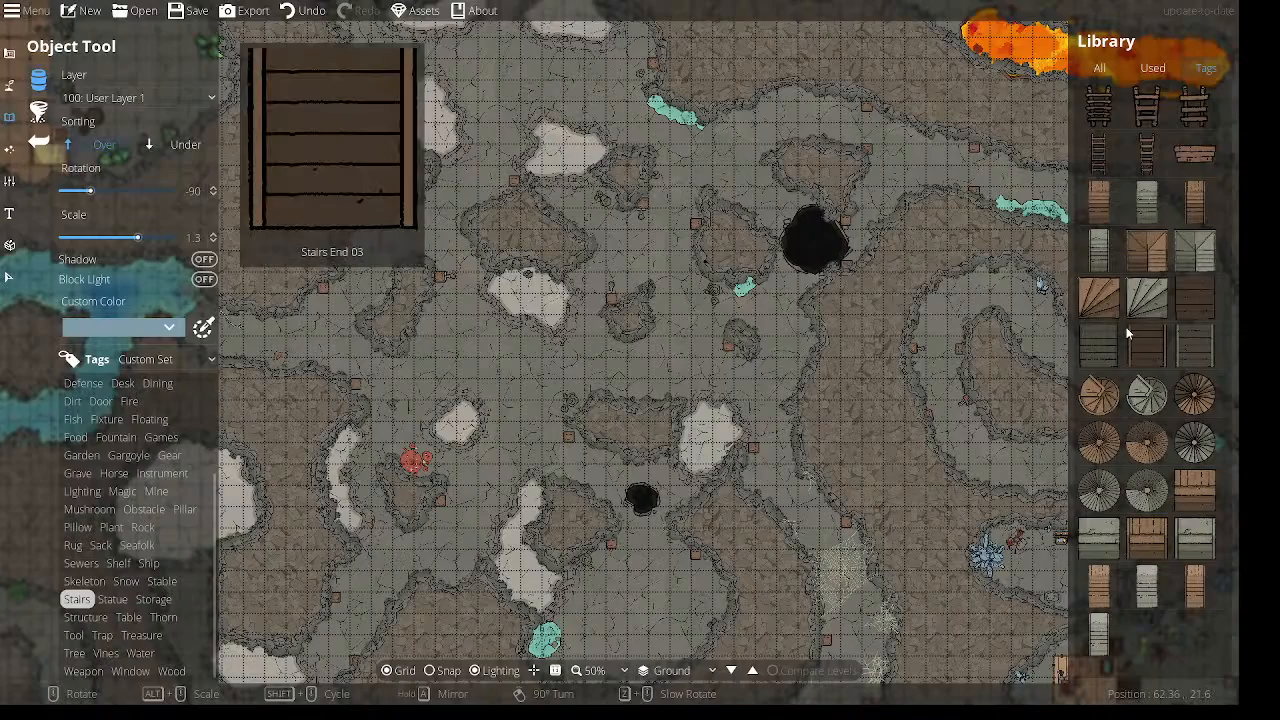
left_click(1152, 440)
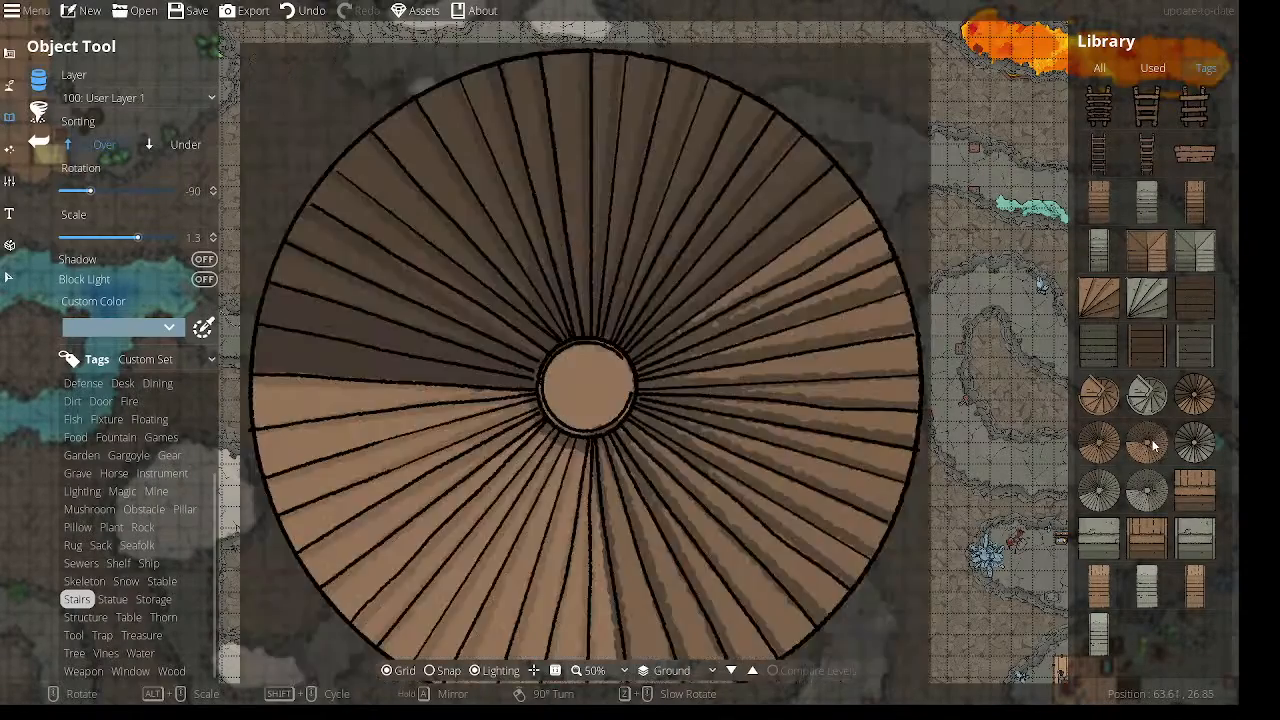
scroll(105, 415, "up", 4)
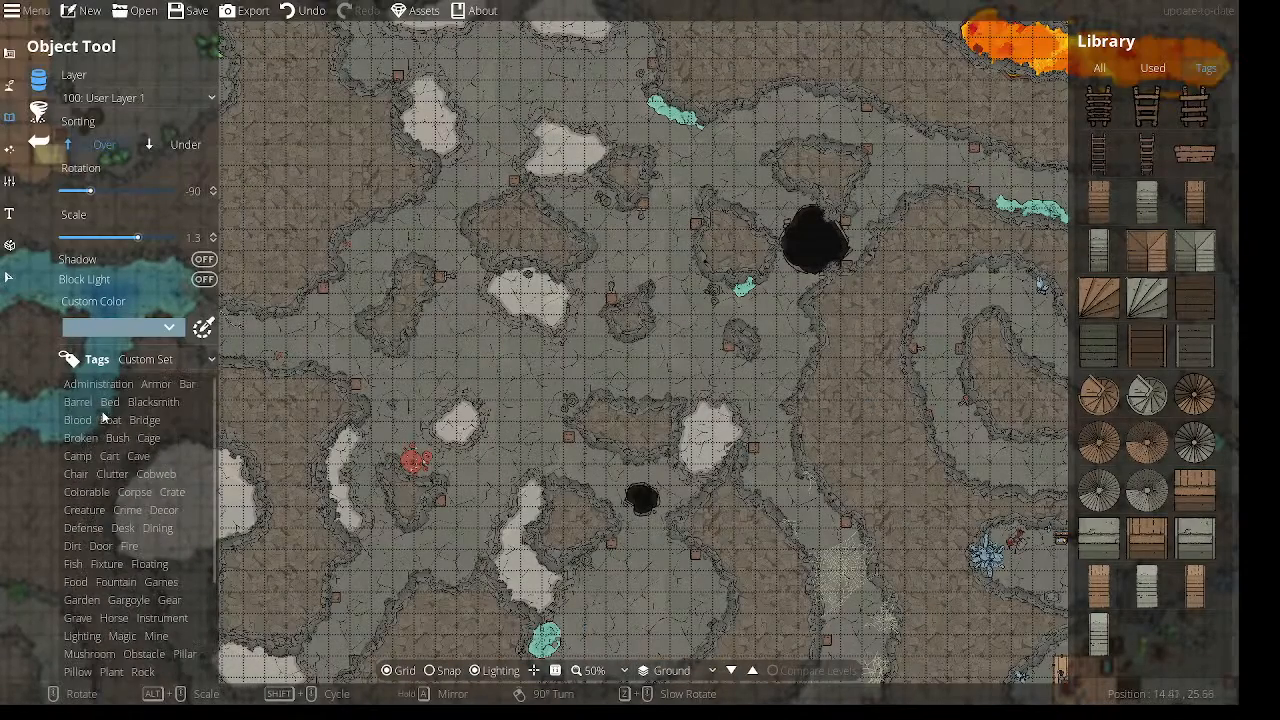
left_click(166, 360)
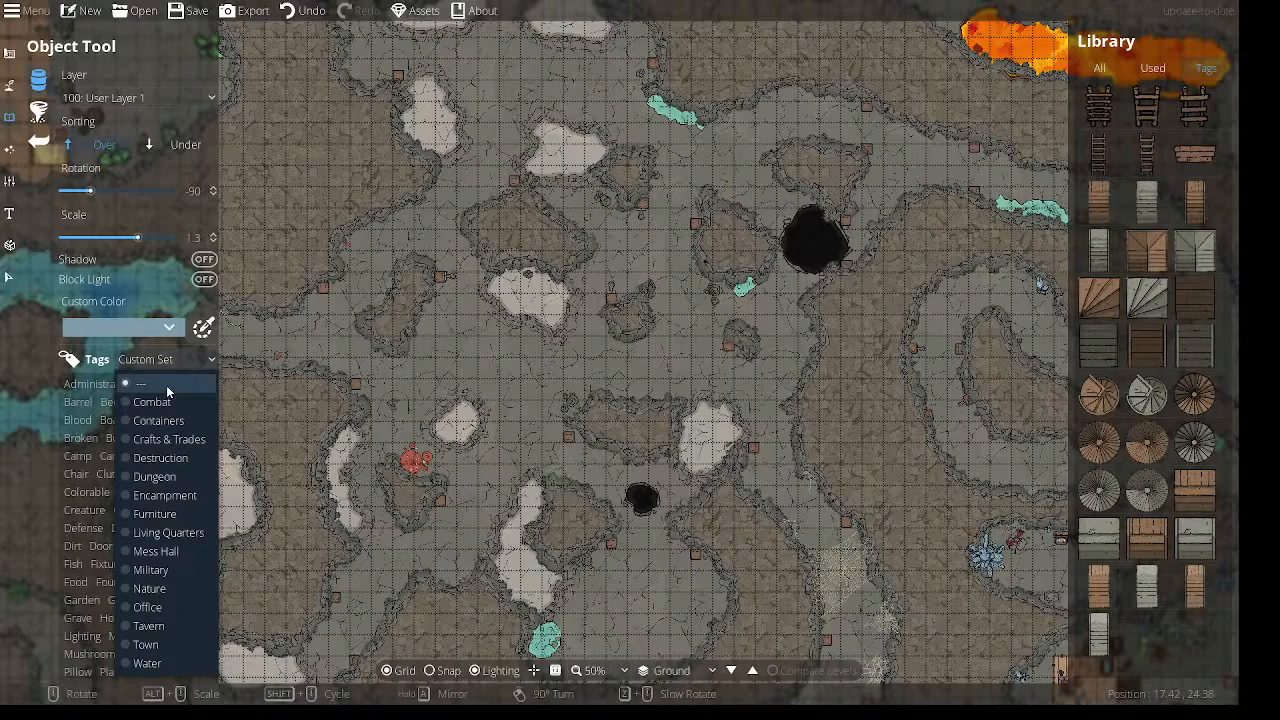
left_click(186, 442)
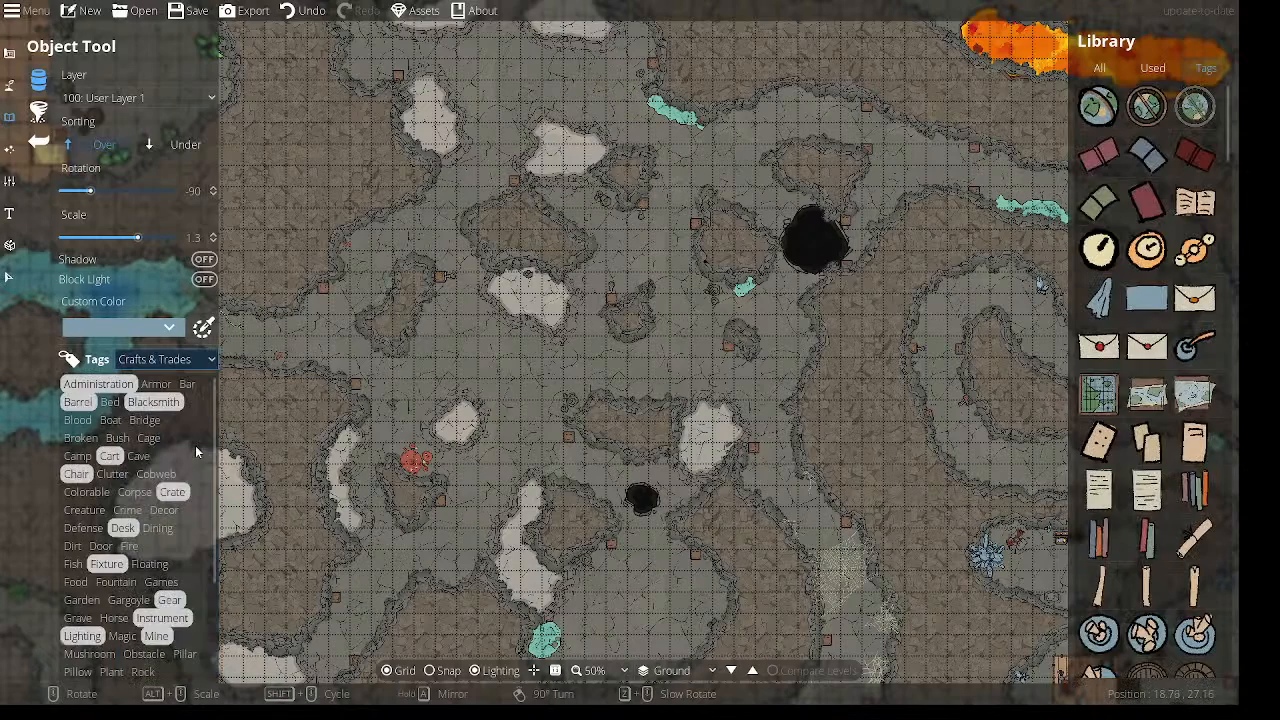
scroll(1200, 470, "down", 10)
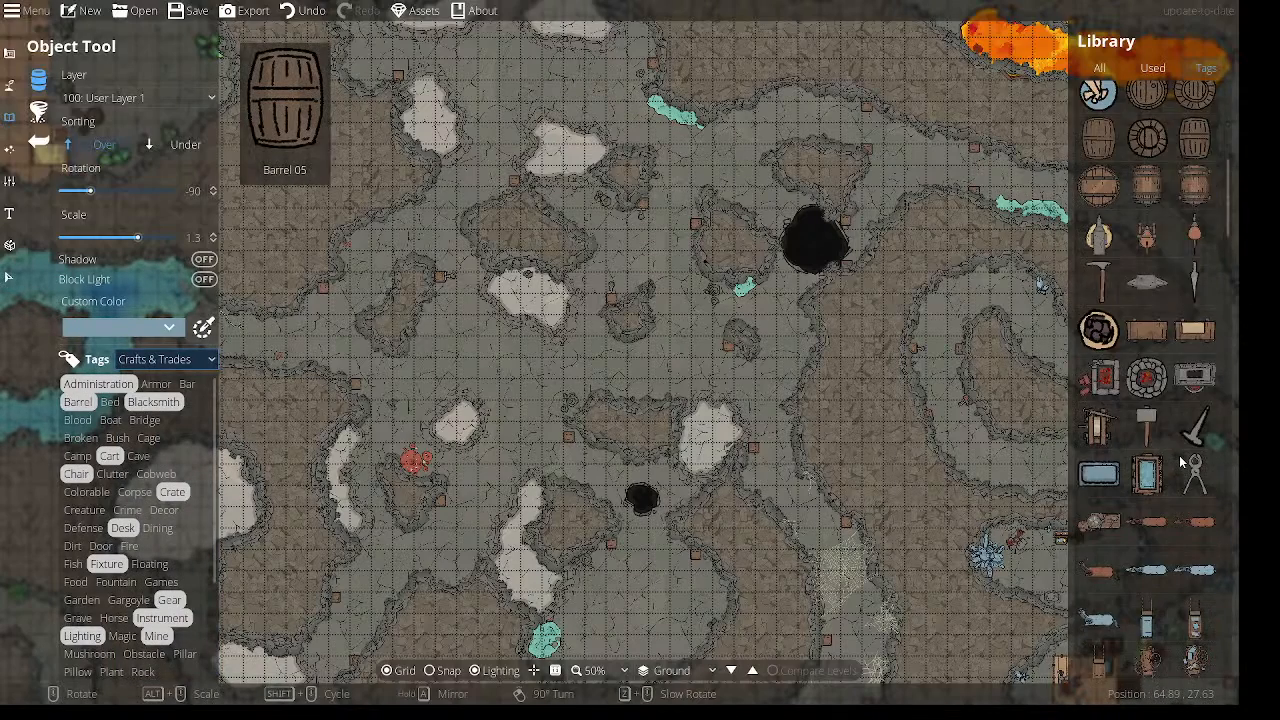
scroll(1180, 462, "up", 5)
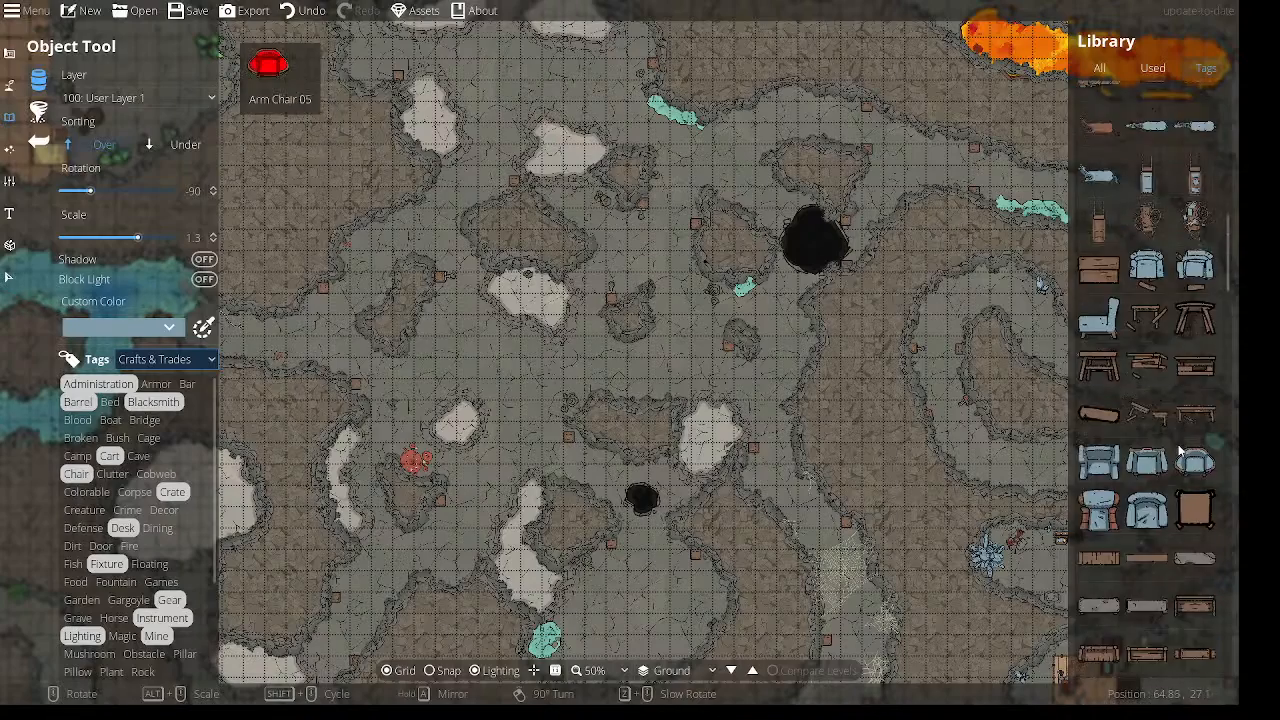
Search the library for rope, place the second rope variant on the central cavern floor between the small rocks, and clear the search.
left_click(1099, 67)
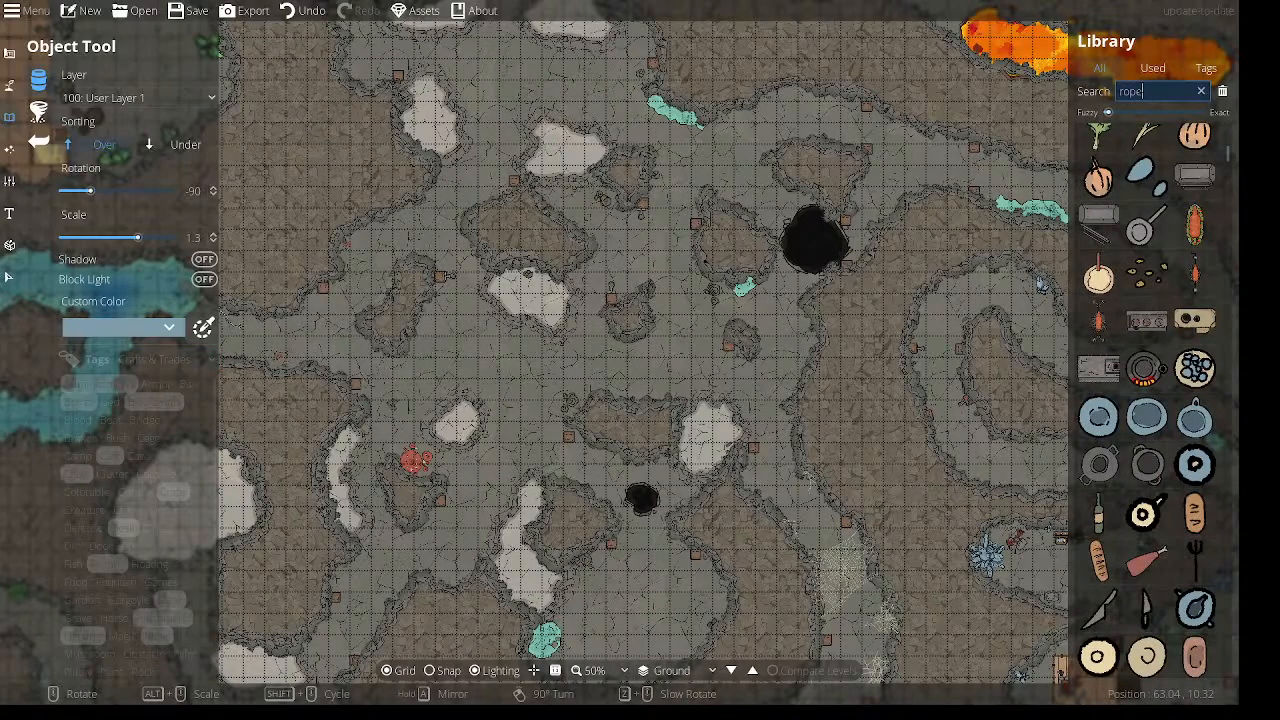
mouse_move(1108, 150)
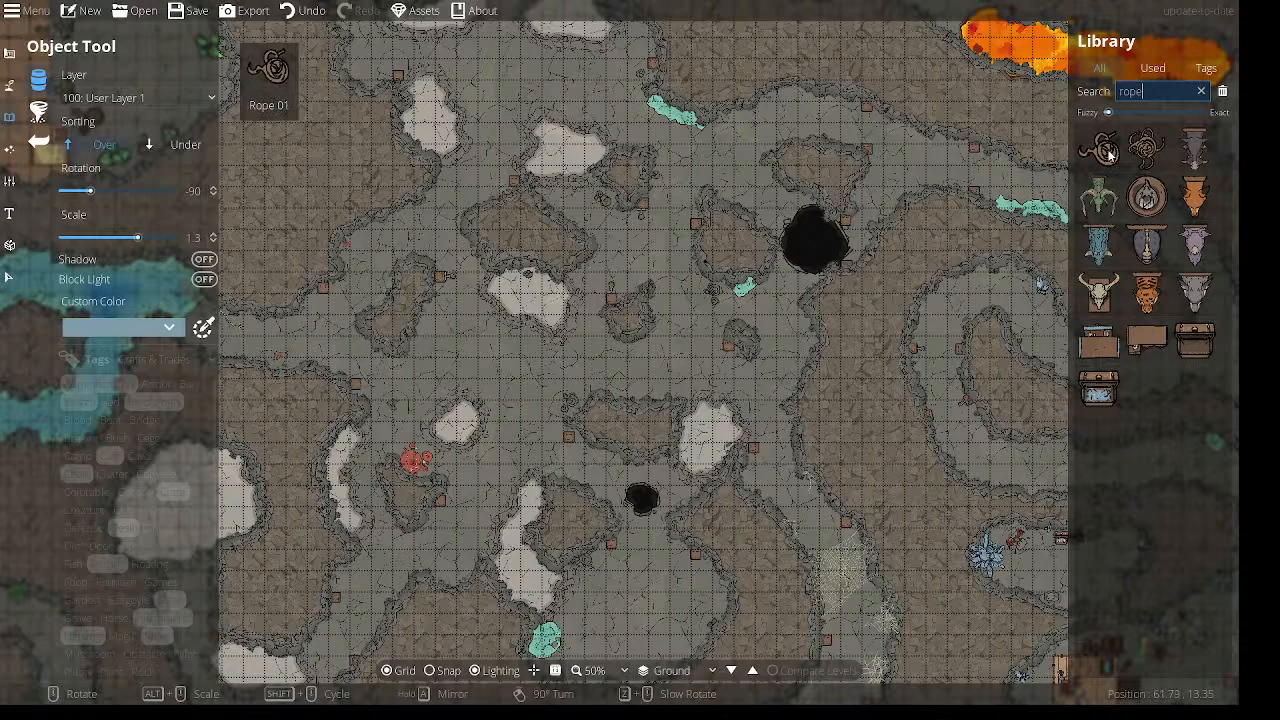
left_click(1147, 150)
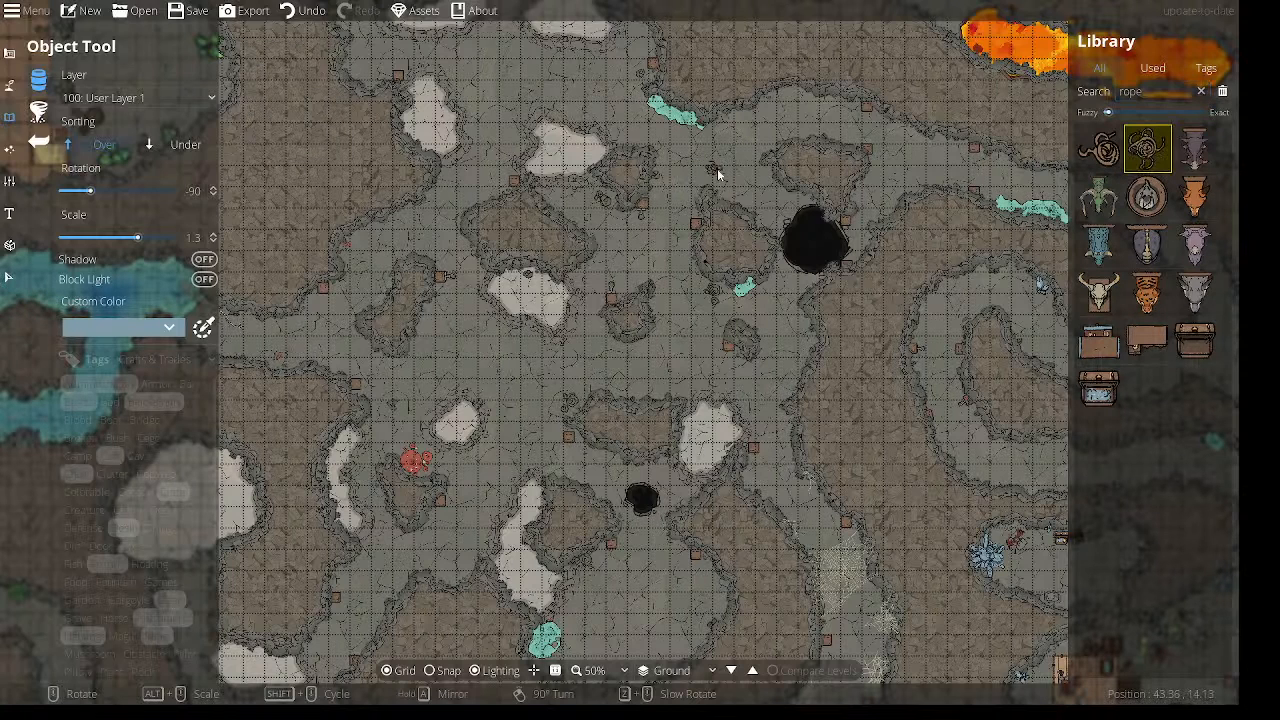
left_click(629, 251)
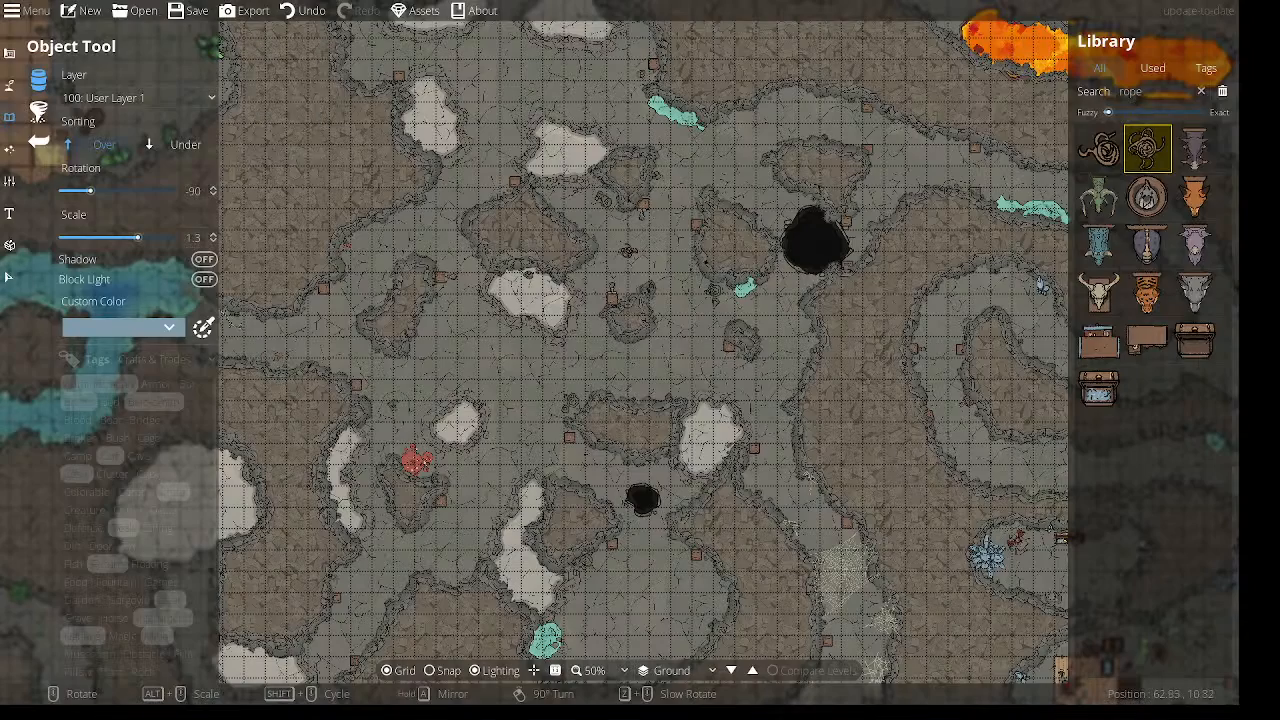
left_click(1201, 91)
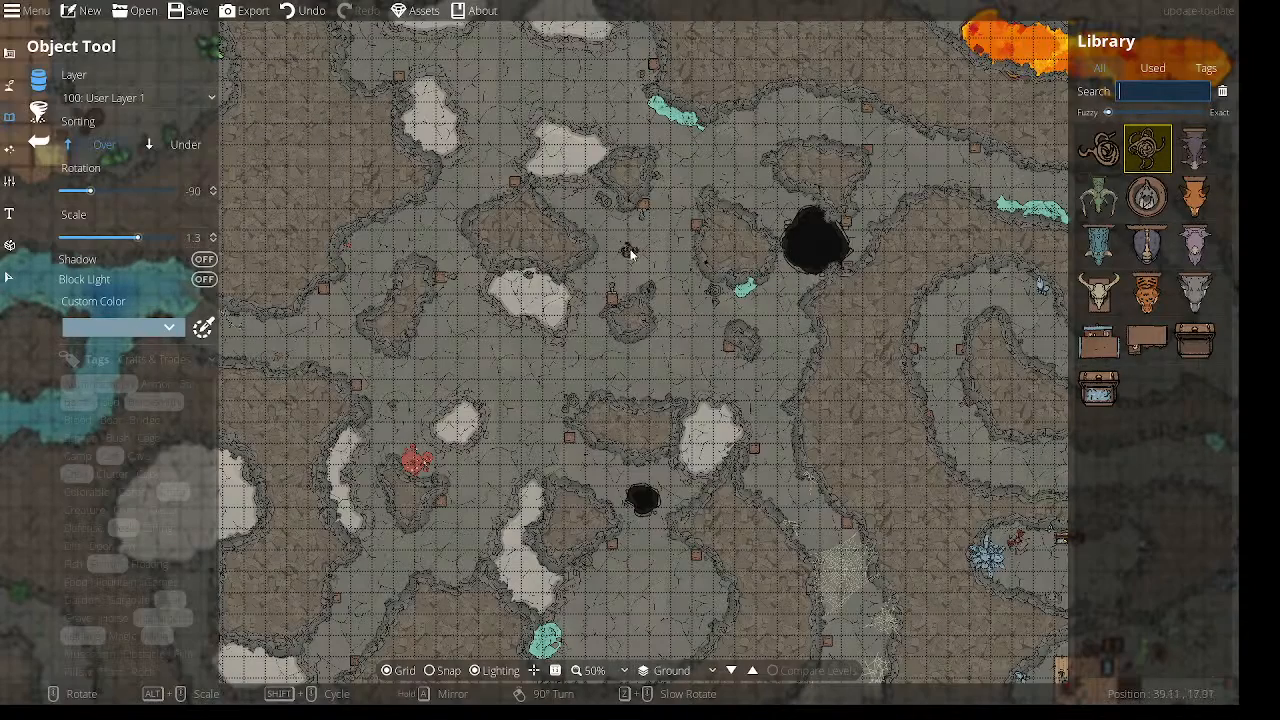
Look over the central cavern, spider web passage, northern corridor and camp cavern for spots that need more props.
left_click_drag(671, 251, 950, 125)
left_click_drag(815, 239, 1092, 238)
left_click_drag(696, 397, 705, 193)
left_click_drag(672, 480, 239, 345)
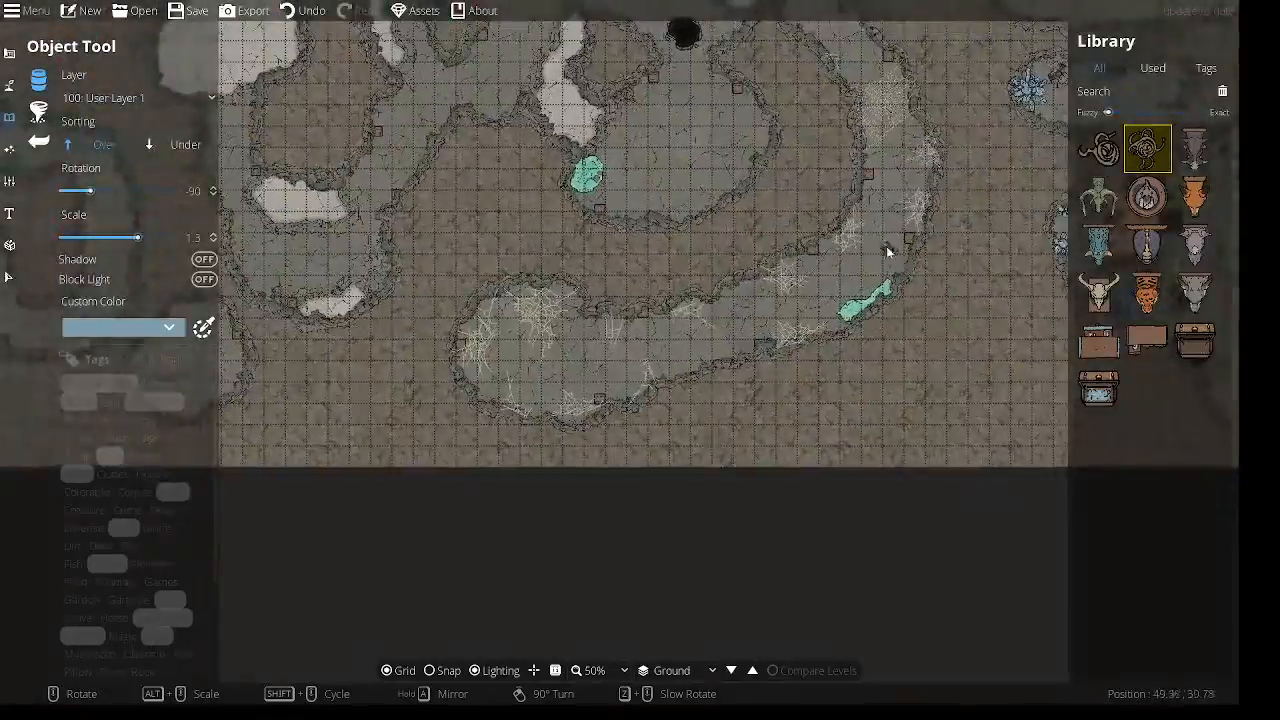
left_click_drag(927, 241, 423, 400)
left_click_drag(802, 272, 806, 453)
left_click_drag(650, 188, 758, 508)
left_click_drag(609, 259, 805, 233)
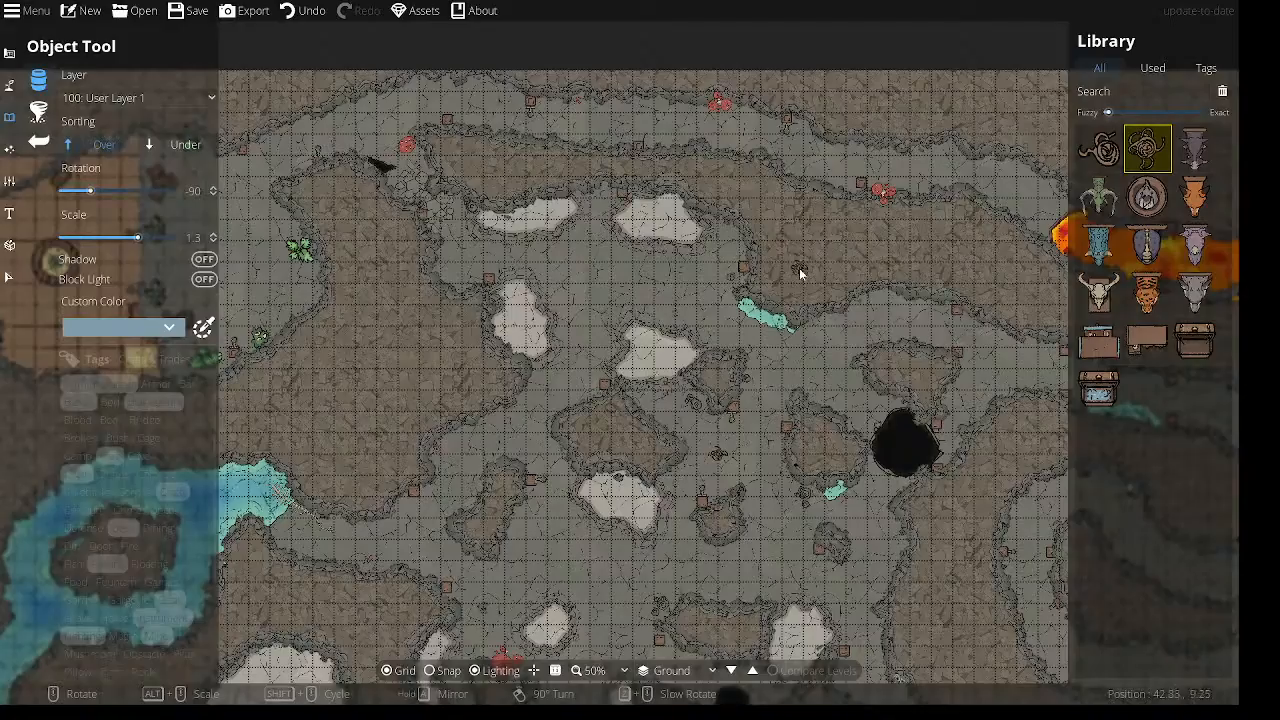
left_click_drag(568, 287, 545, 252)
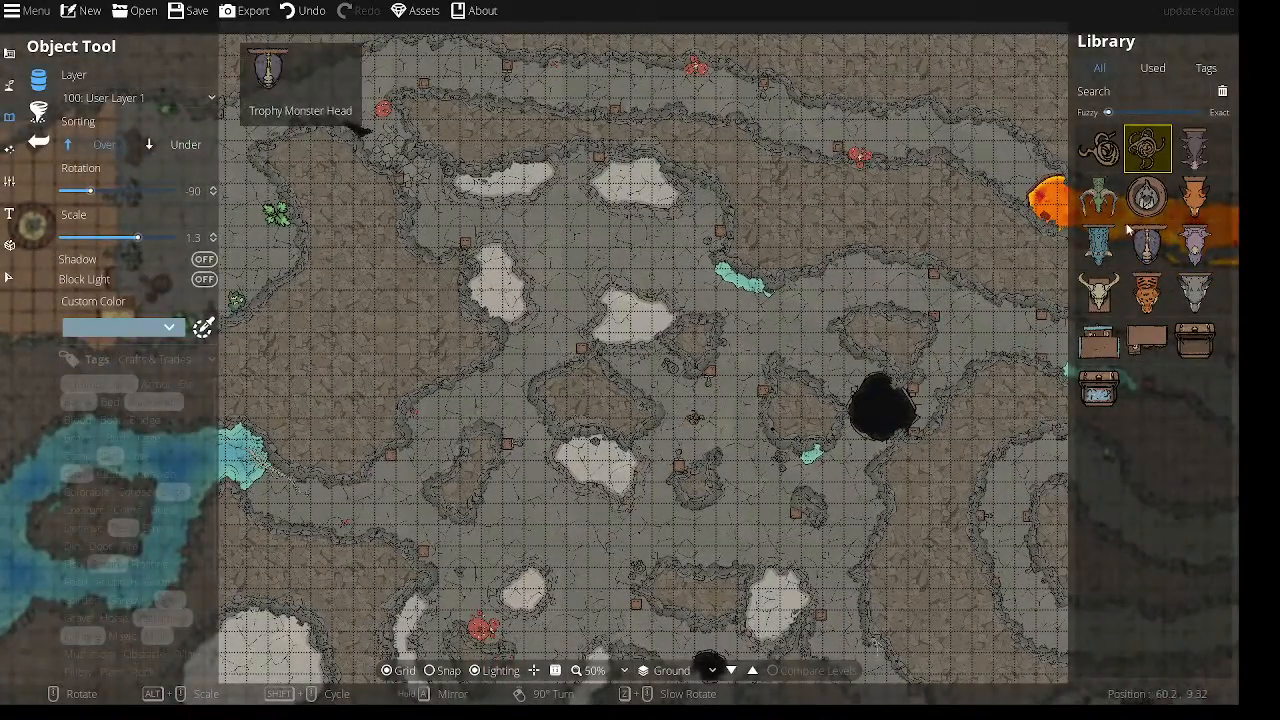
left_click_drag(908, 466, 447, 130)
left_click_drag(854, 394, 656, 305)
left_click_drag(518, 338, 885, 358)
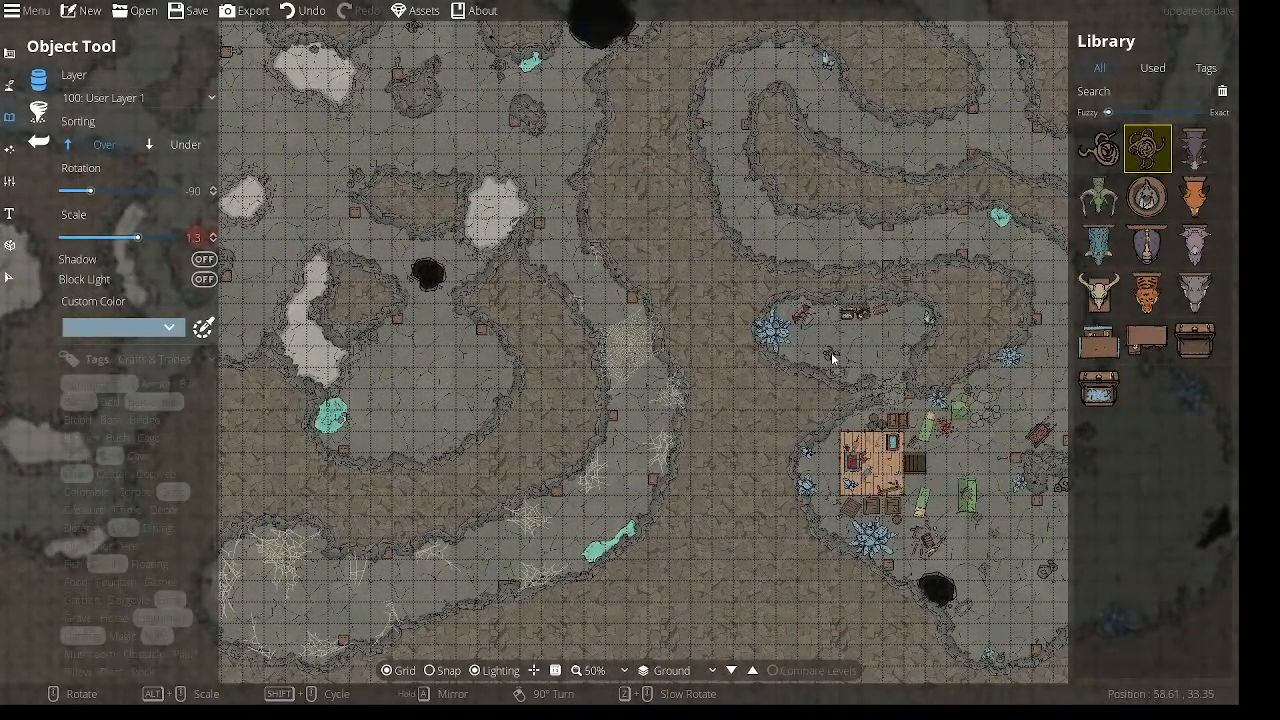
left_click_drag(548, 322, 697, 218)
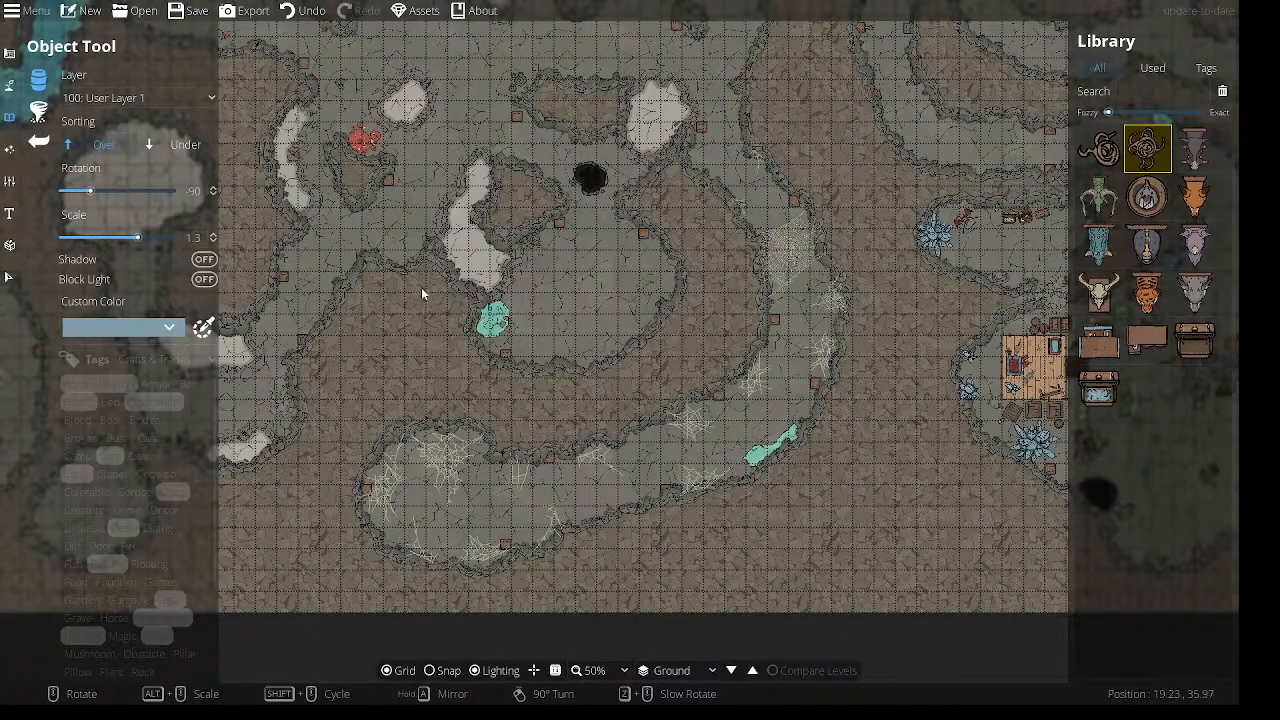
List the full object library and check the map's size, filename and custom asset packs in the map information.
left_click(1100, 68)
left_click(1135, 91)
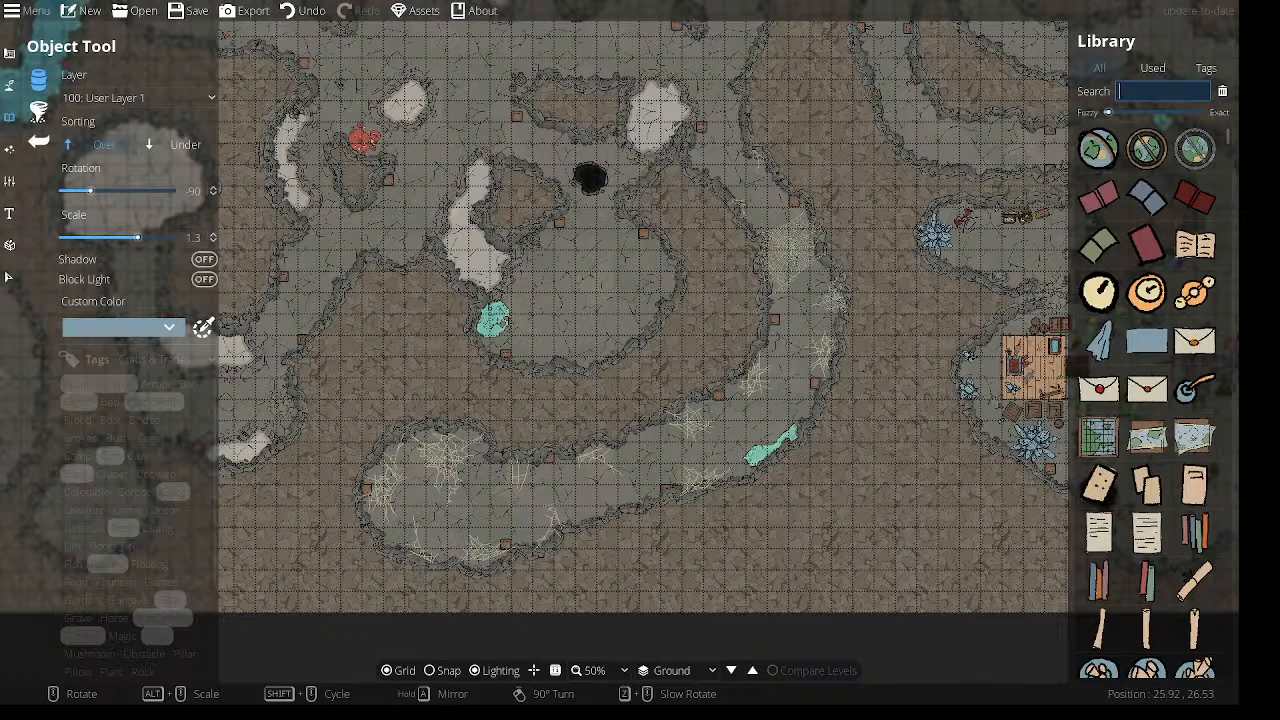
left_click(30, 10)
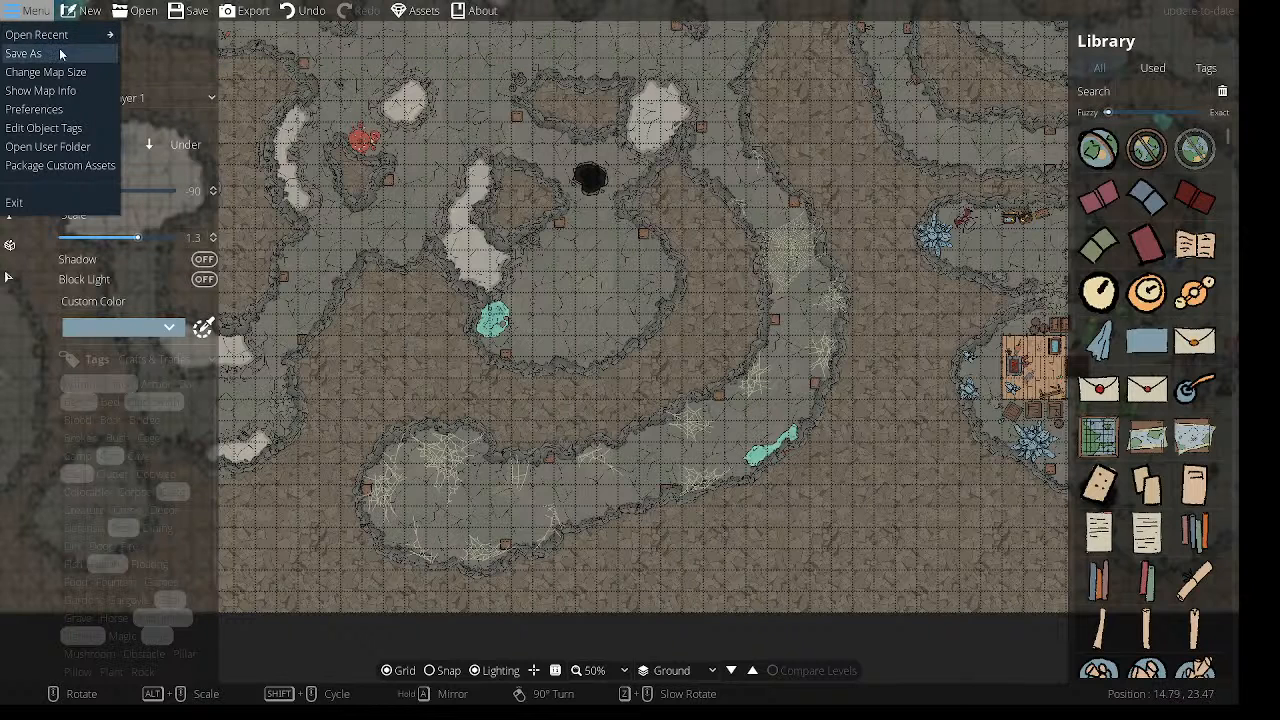
left_click(57, 92)
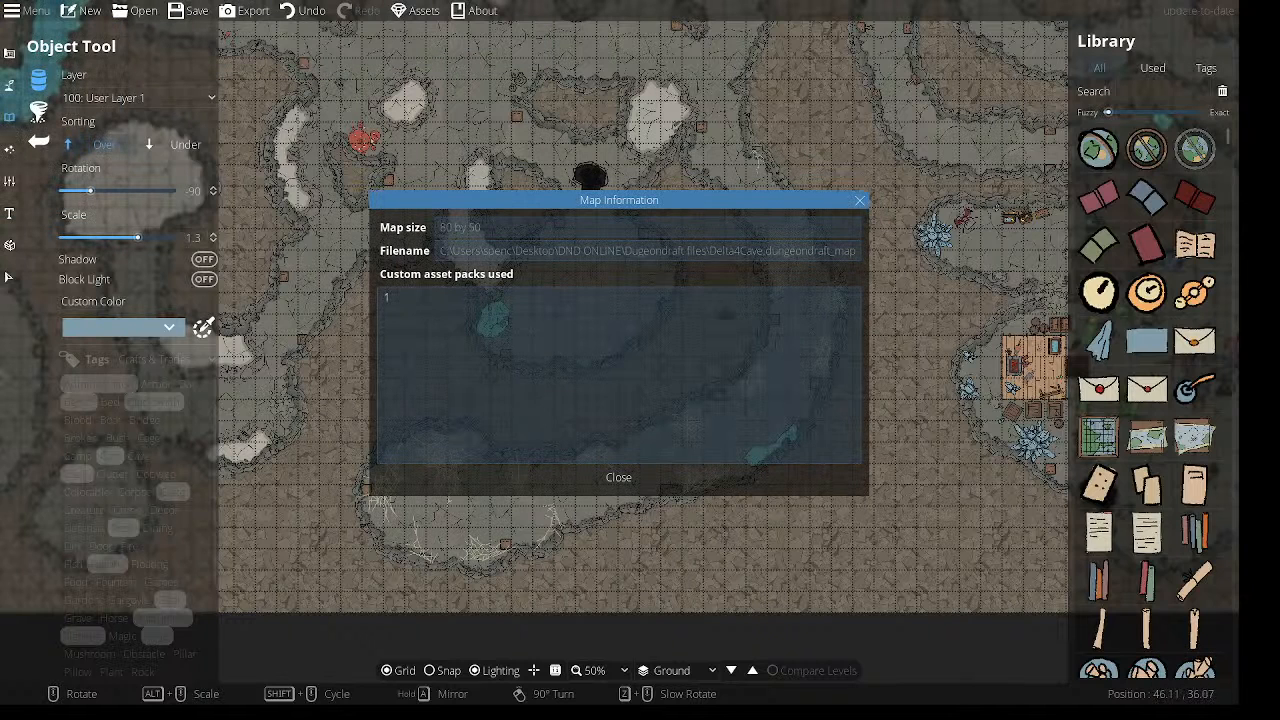
left_click(618, 477)
left_click(35, 11)
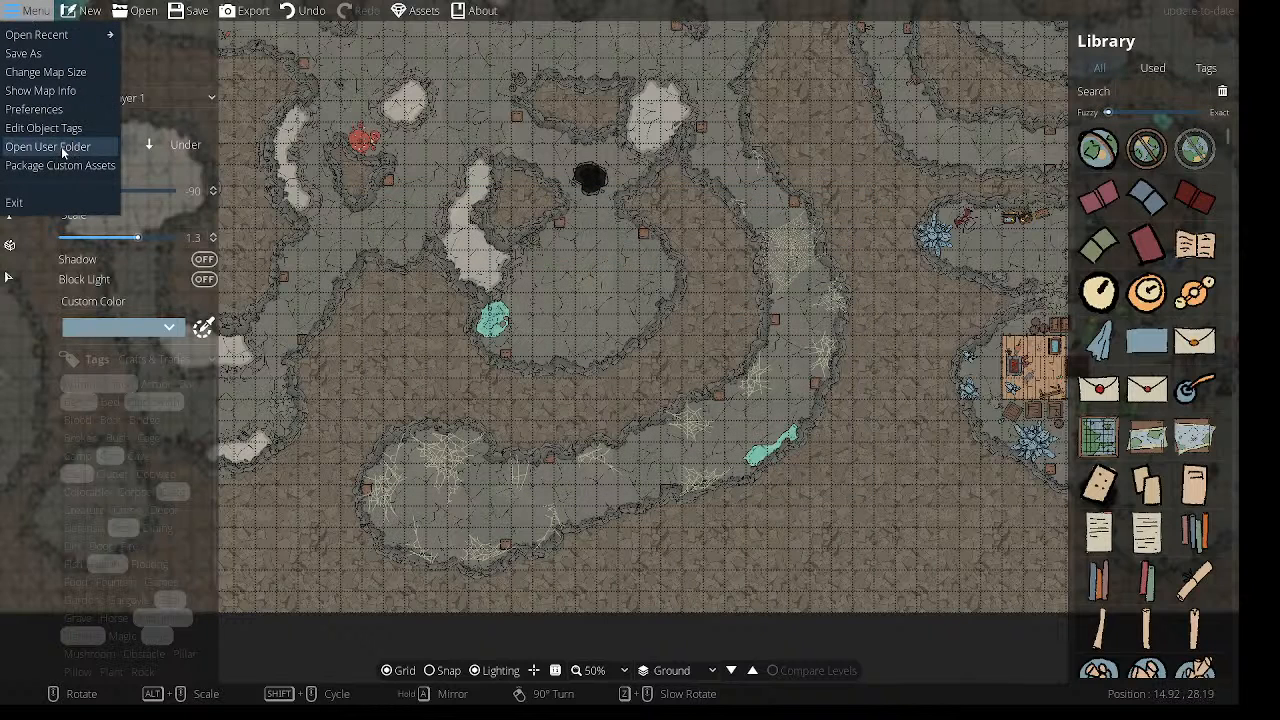
left_click(48, 91)
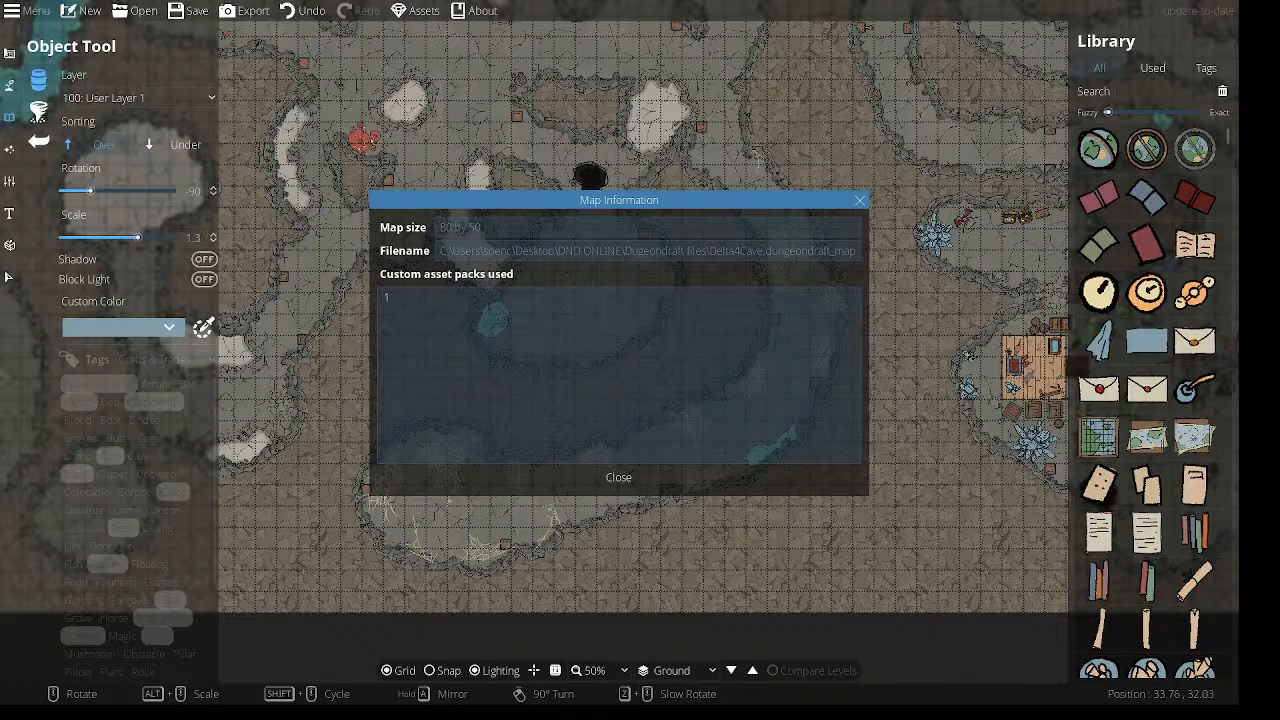
left_click(611, 477)
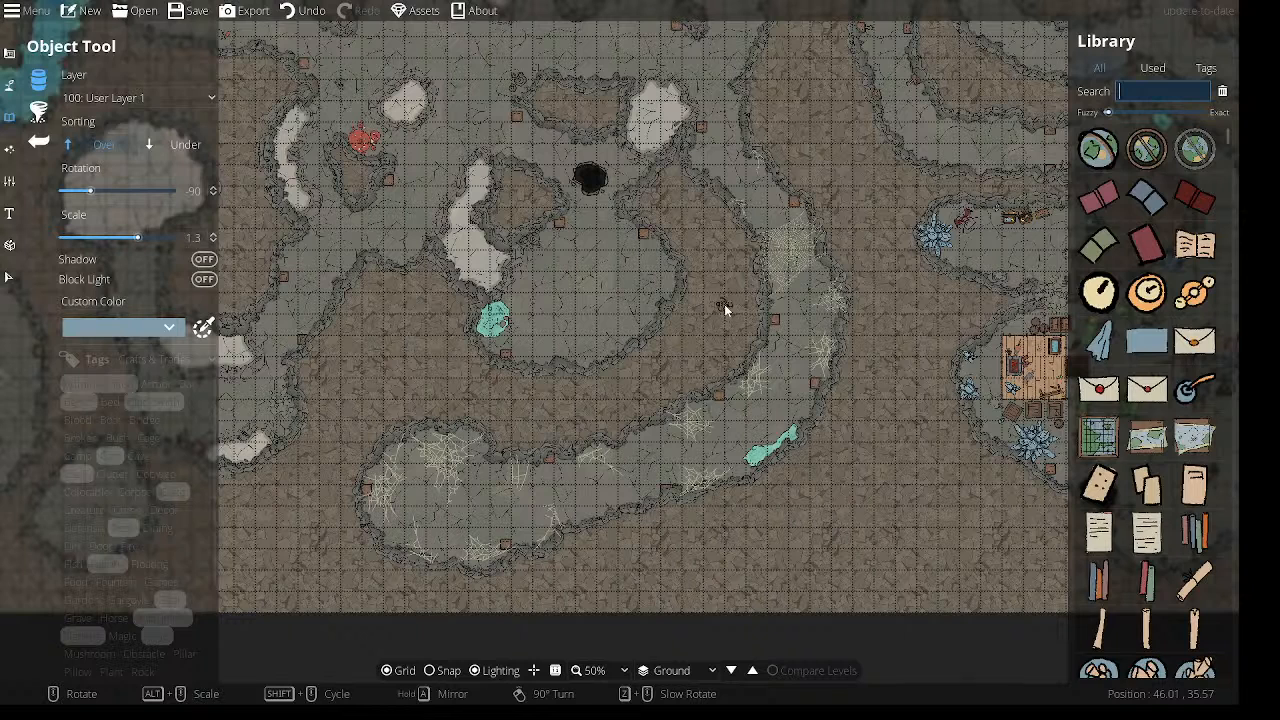
Turn on snapping at every half grid unit in the preferences, review the shortcuts, and apply the change.
left_click(19, 12)
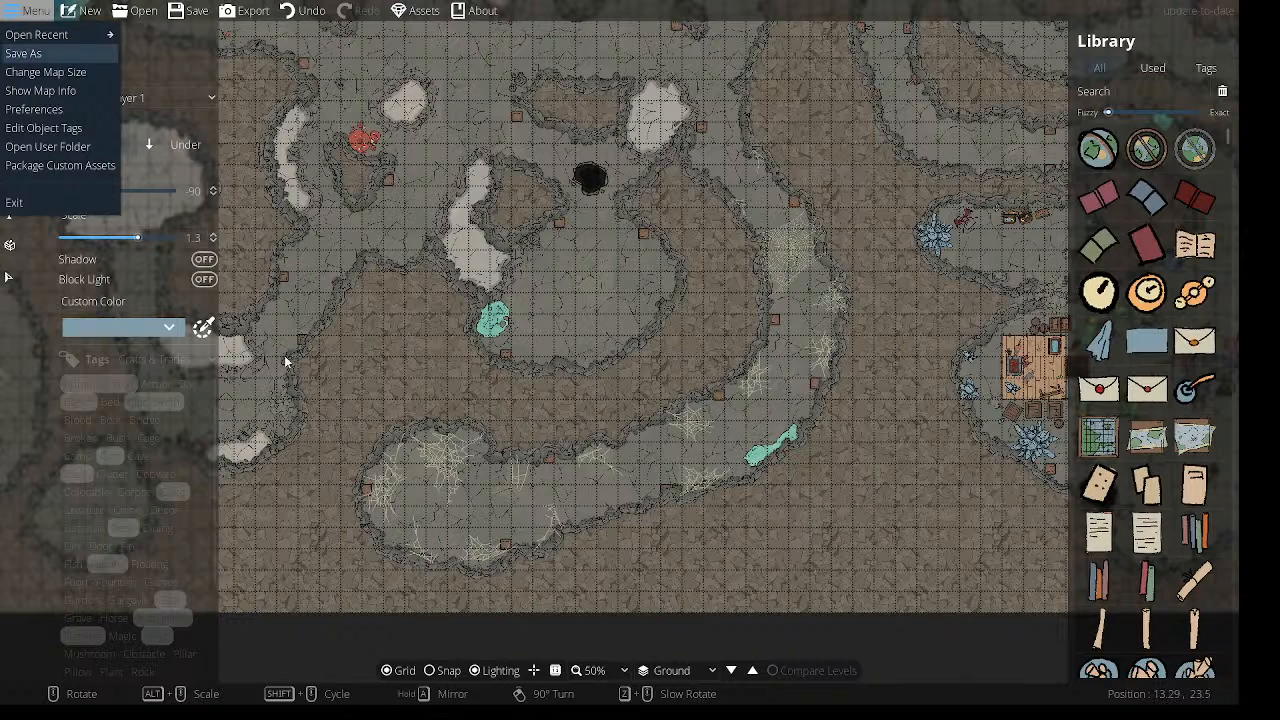
left_click(30, 110)
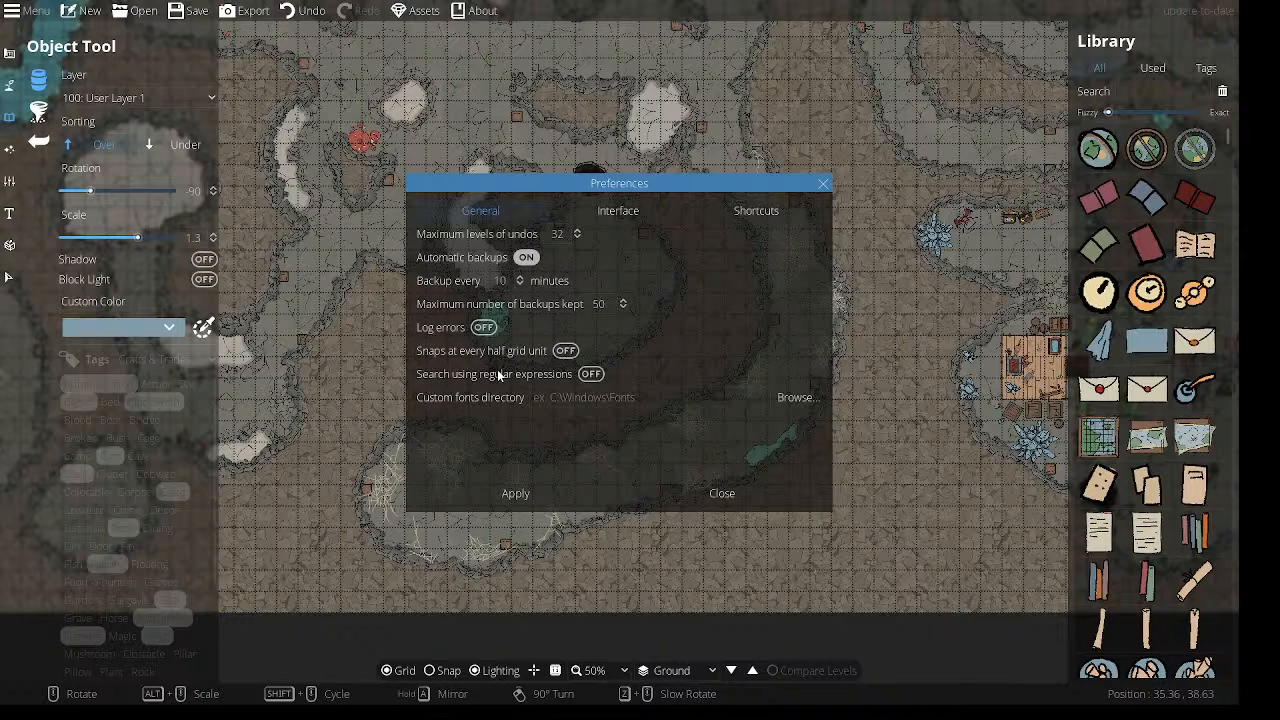
left_click(565, 351)
left_click(617, 210)
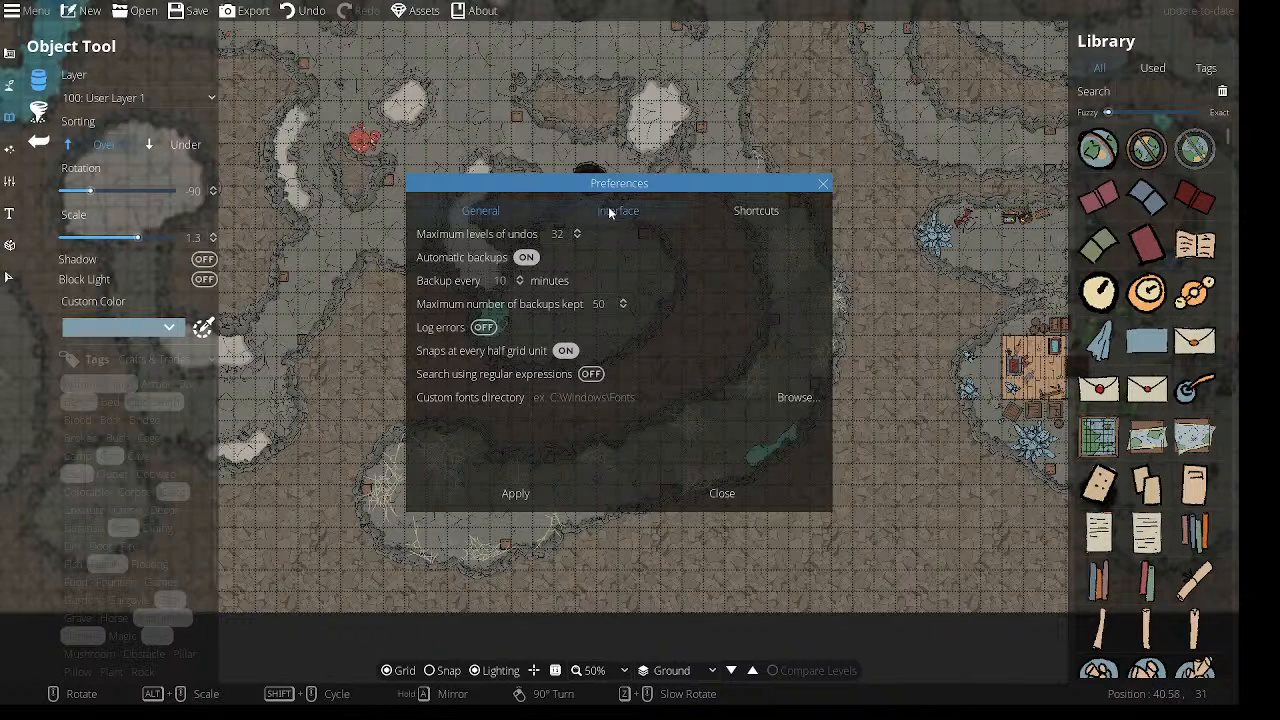
left_click(756, 209)
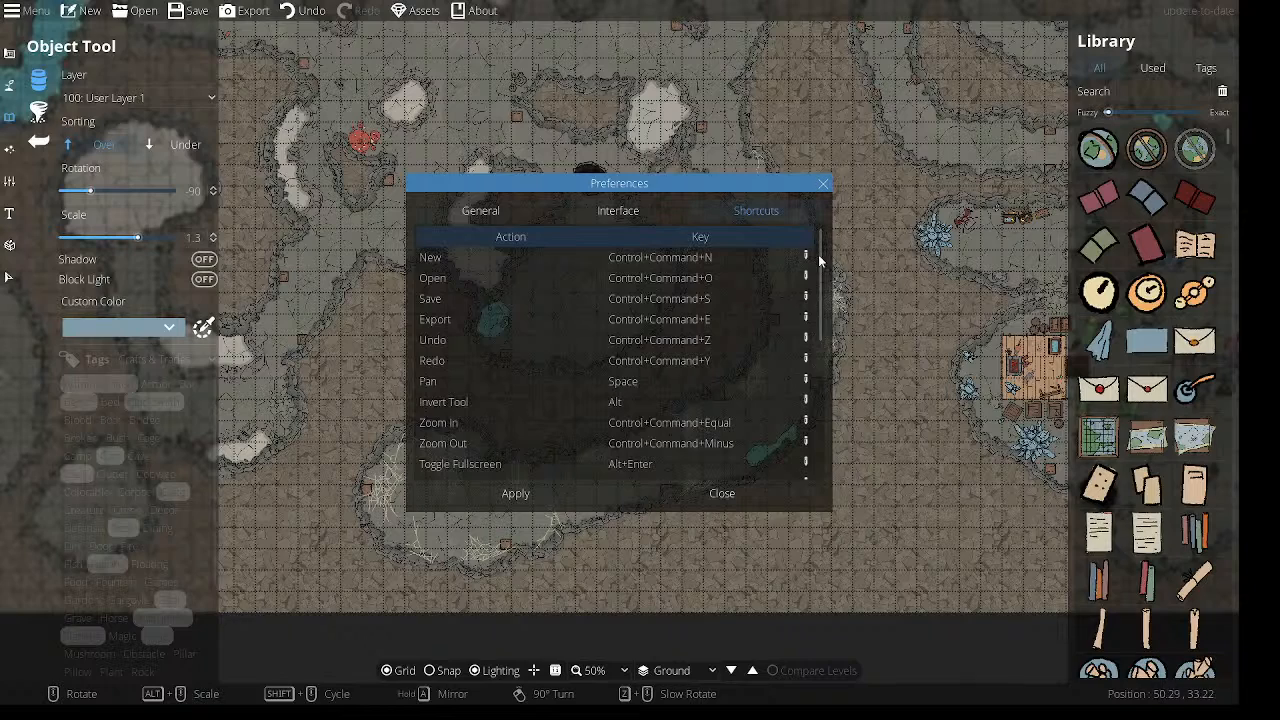
left_click_drag(822, 261, 827, 392)
scroll(826, 392, "up", 5)
left_click(452, 205)
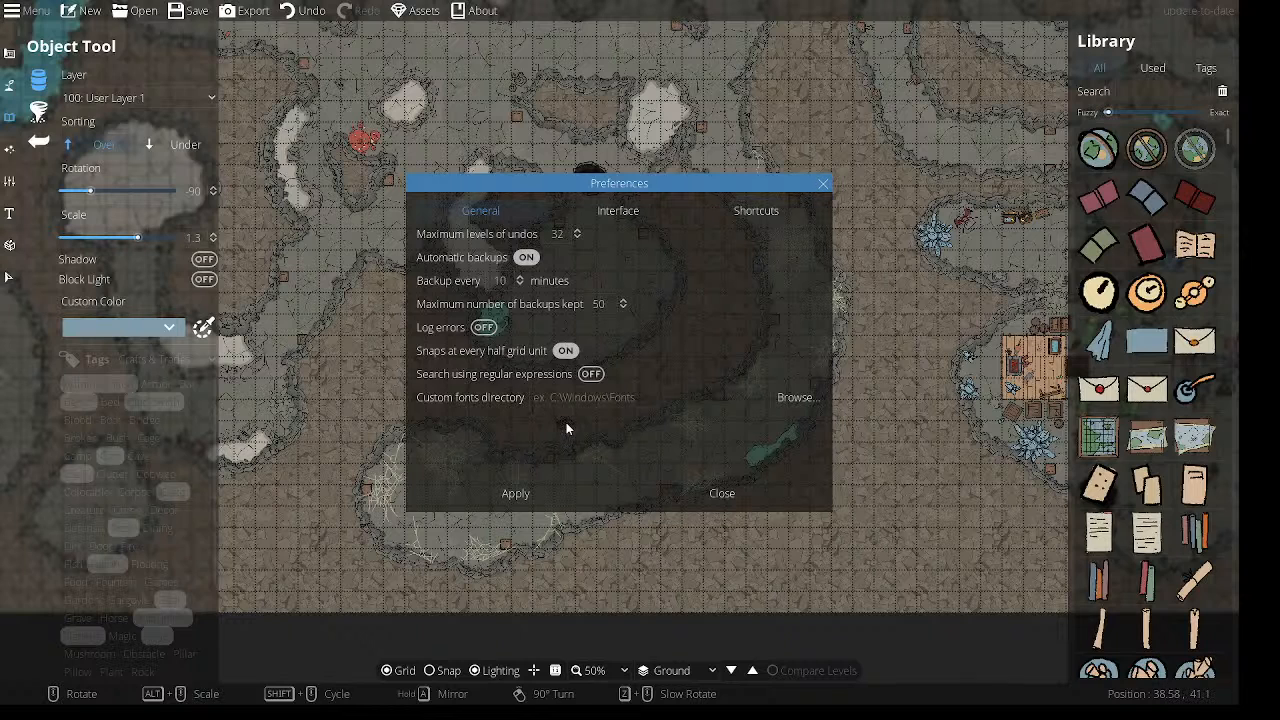
left_click(520, 493)
left_click(823, 185)
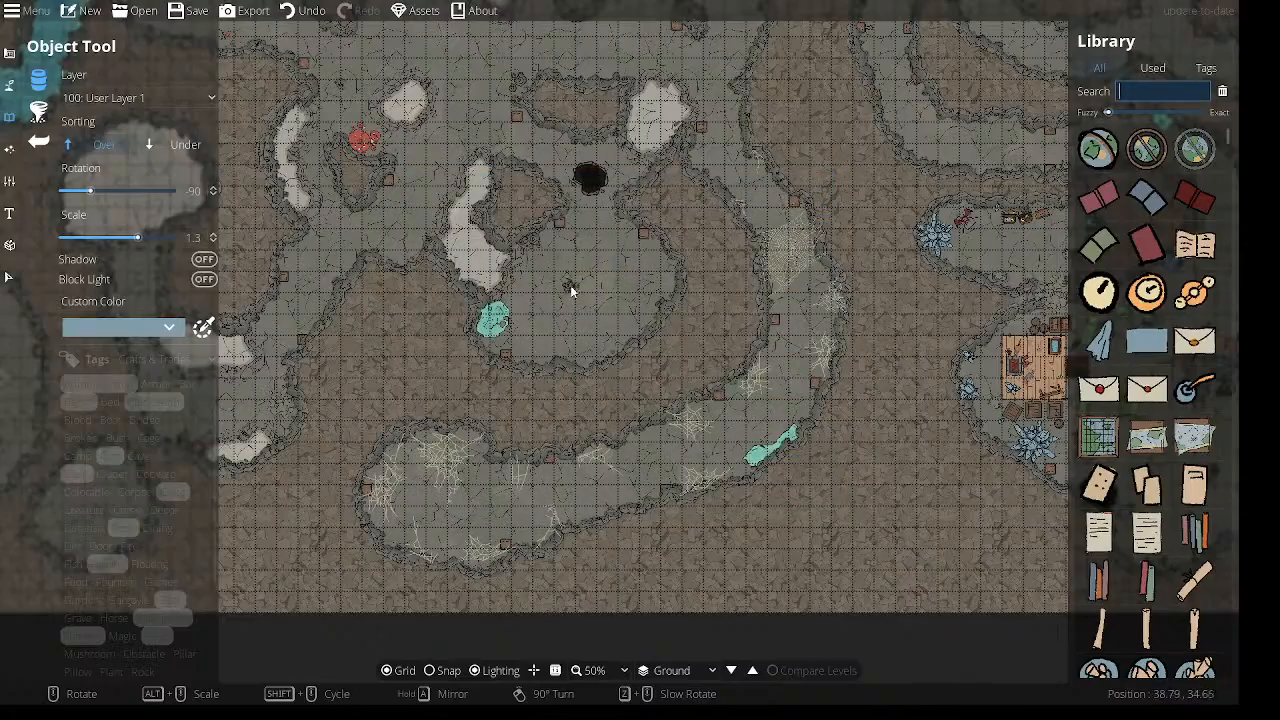
Browse the full object library's kitchen, plant, workshop and campfire props for something to add to the cave.
left_click_drag(610, 258, 694, 353)
scroll(1121, 504, "down", 10)
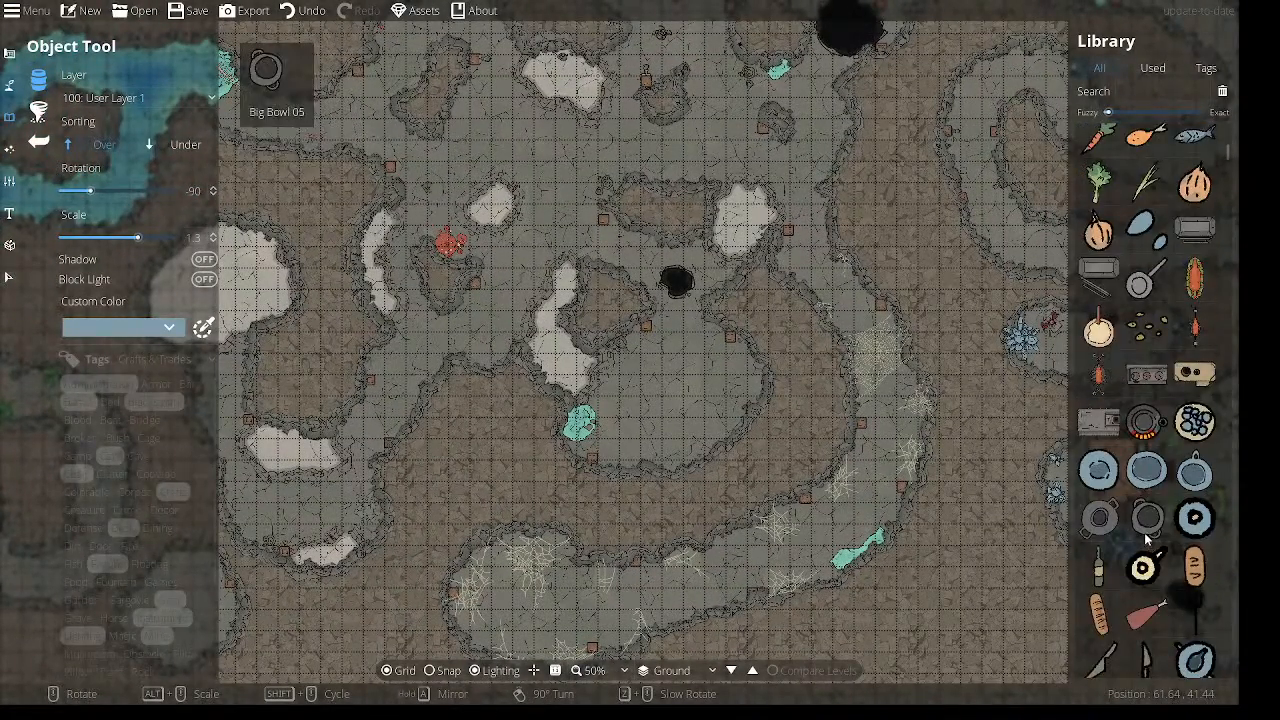
scroll(1146, 545, "down", 4)
scroll(1146, 537, "down", 4)
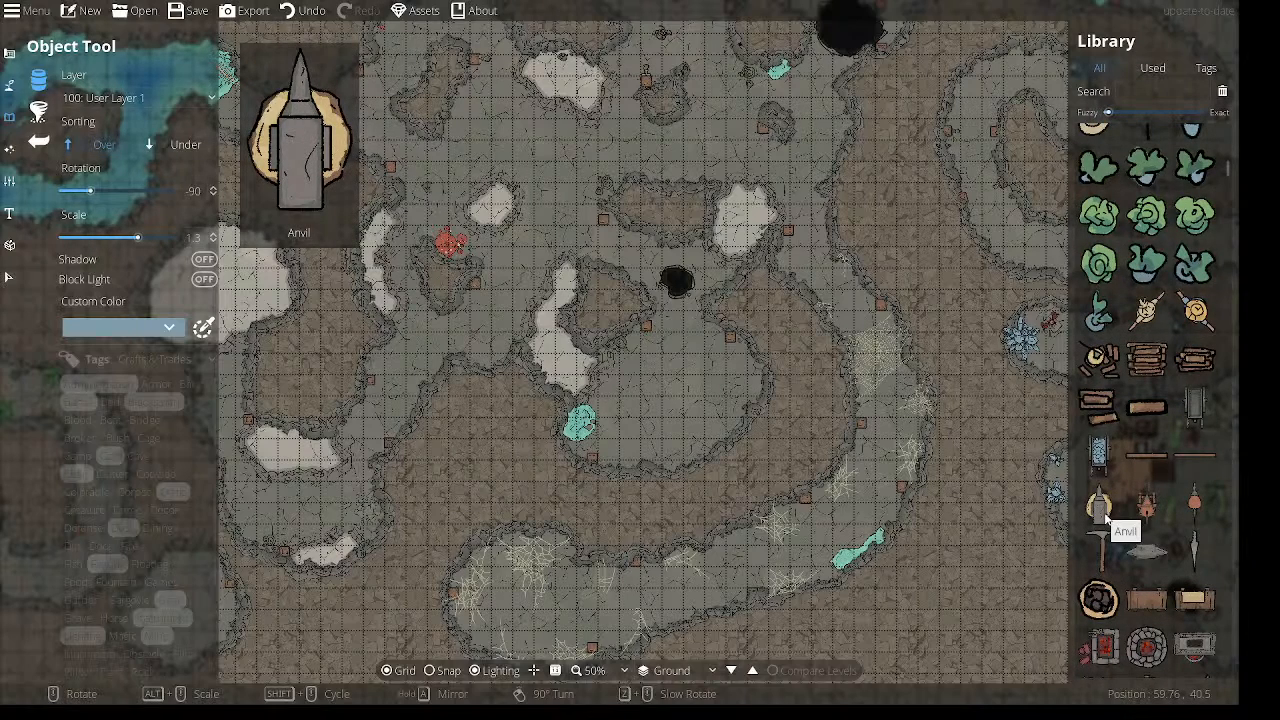
scroll(1150, 490, "down", 5)
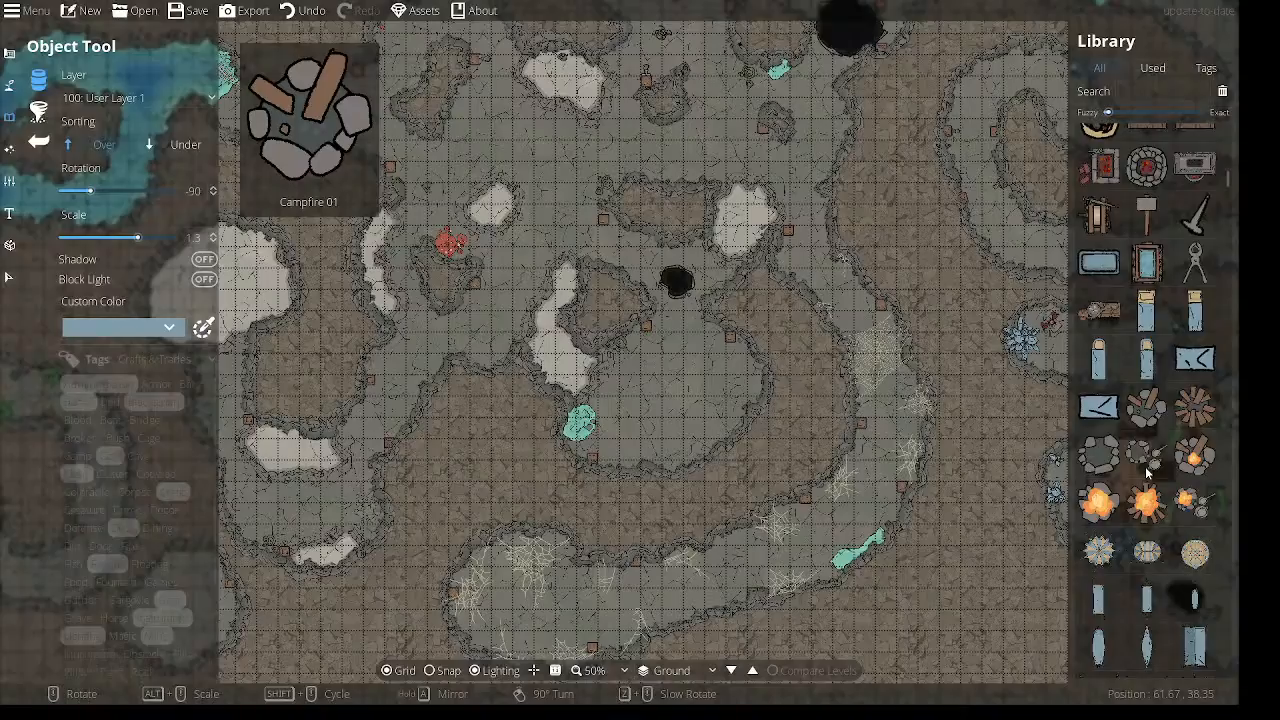
scroll(1148, 470, "up", 5)
Look over the central cavern, western areas and winding eastern tunnels up to the lava passage for bare spots.
left_click_drag(881, 174, 352, 444)
left_click_drag(541, 186, 993, 473)
left_click_drag(709, 388, 1120, 303)
mouse_move(638, 437)
left_mouse_down()
mouse_move(687, 392)
mouse_move(488, 252)
mouse_move(684, 170)
mouse_move(732, 135)
left_mouse_up()
left_click_drag(691, 349, 573, 58)
left_click_drag(893, 338, 431, 291)
left_click_drag(794, 245, 417, 400)
left_click_drag(665, 277, 645, 423)
left_click_drag(755, 229, 827, 464)
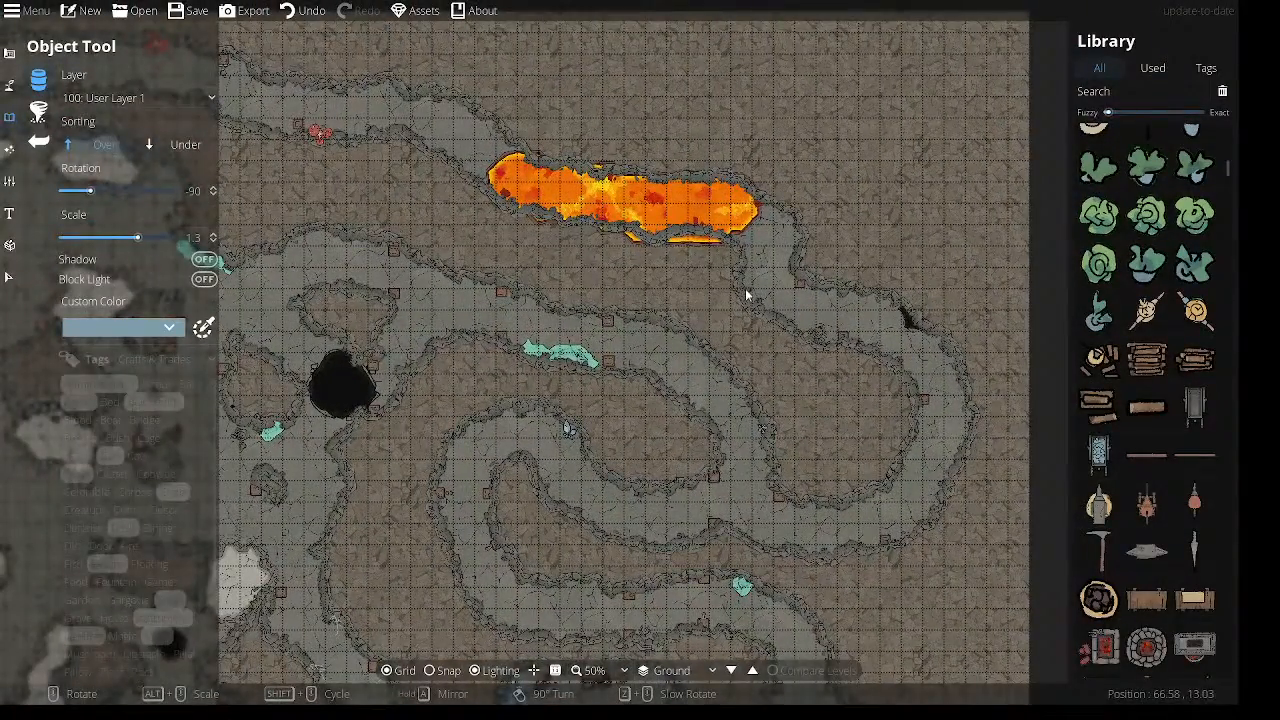
Preview two wood pile variants beside the wooden platform in the camp cavern.
left_click(1147, 360)
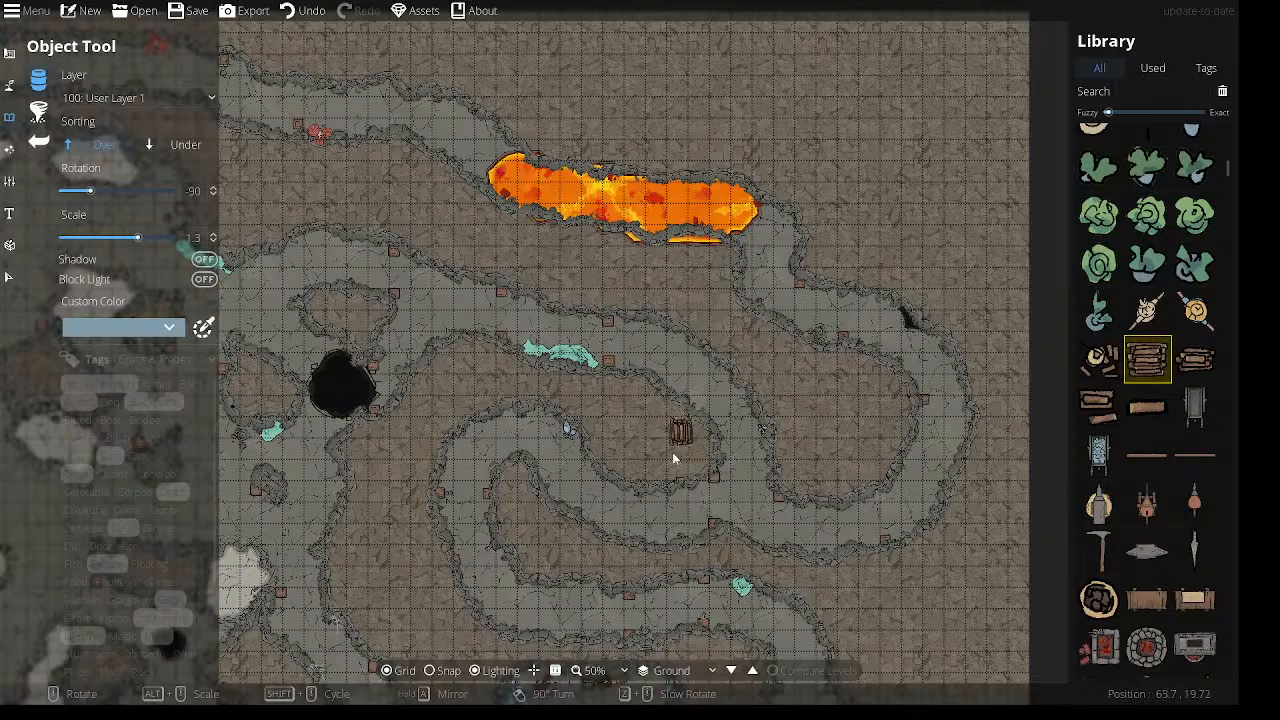
left_click_drag(630, 556, 637, 219)
left_click_drag(723, 491, 673, 334)
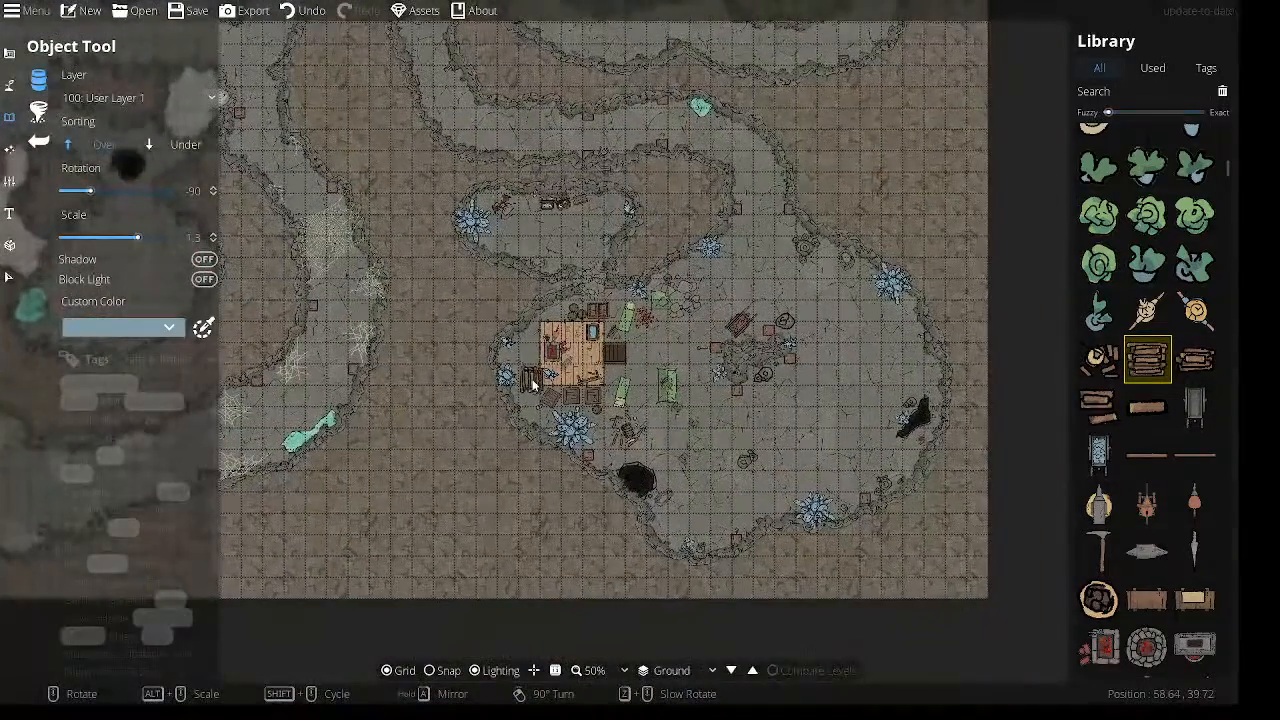
scroll(524, 354, "down", 1, "shift")
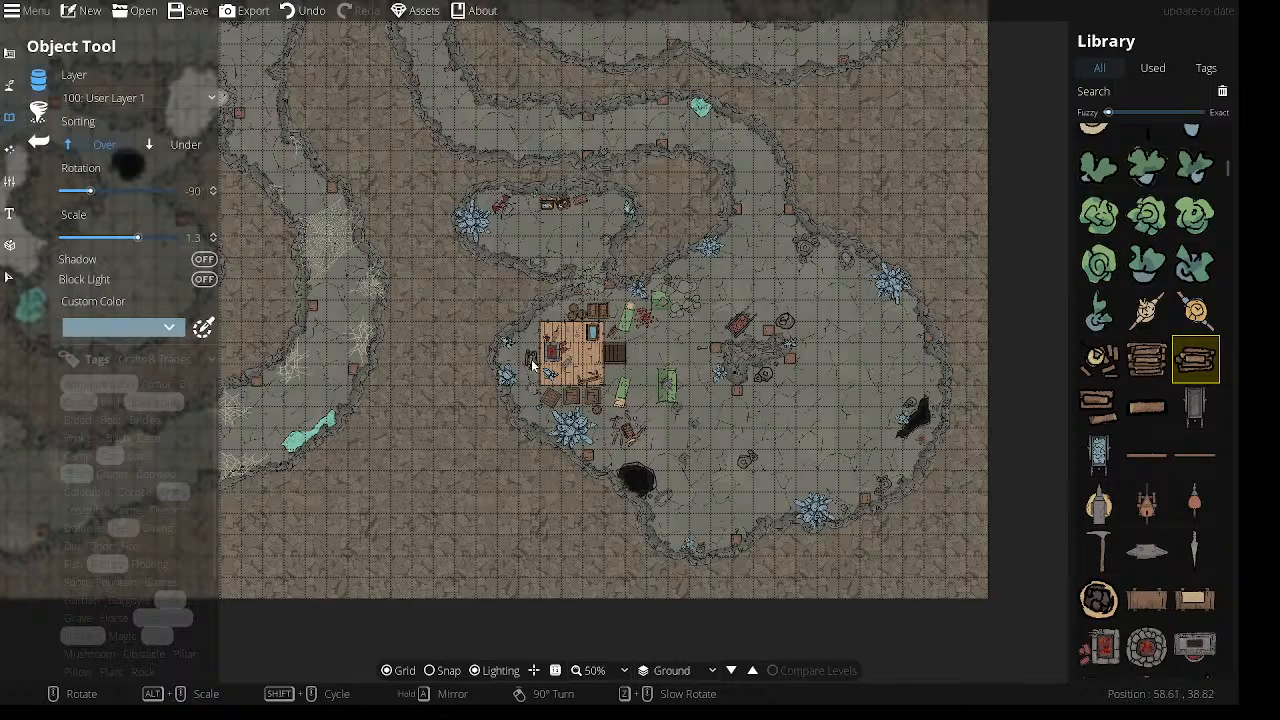
Switch to the Select tool and nudge the small wooden prop by the plank-floored room's north wall slightly southwest.
left_click_drag(489, 294, 701, 452)
left_click_drag(380, 370, 826, 360)
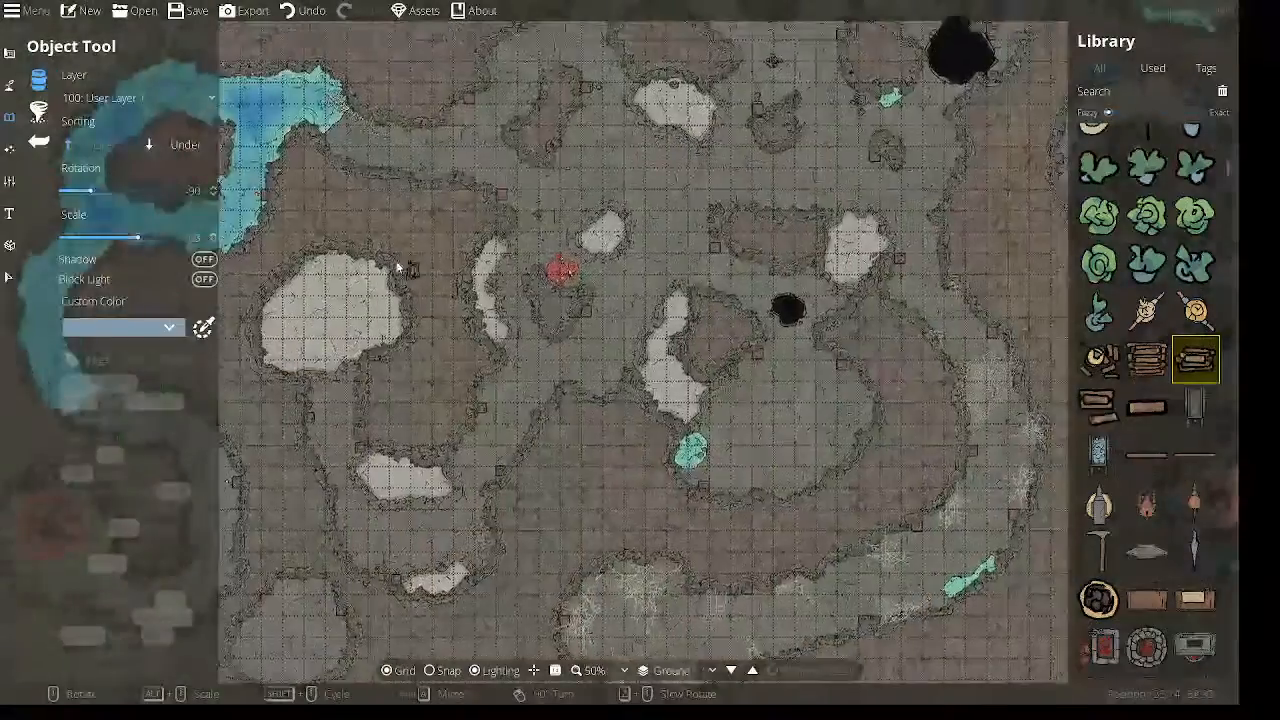
left_click_drag(309, 218, 689, 413)
left_click_drag(637, 190, 641, 496)
left_click_drag(631, 400, 560, 300)
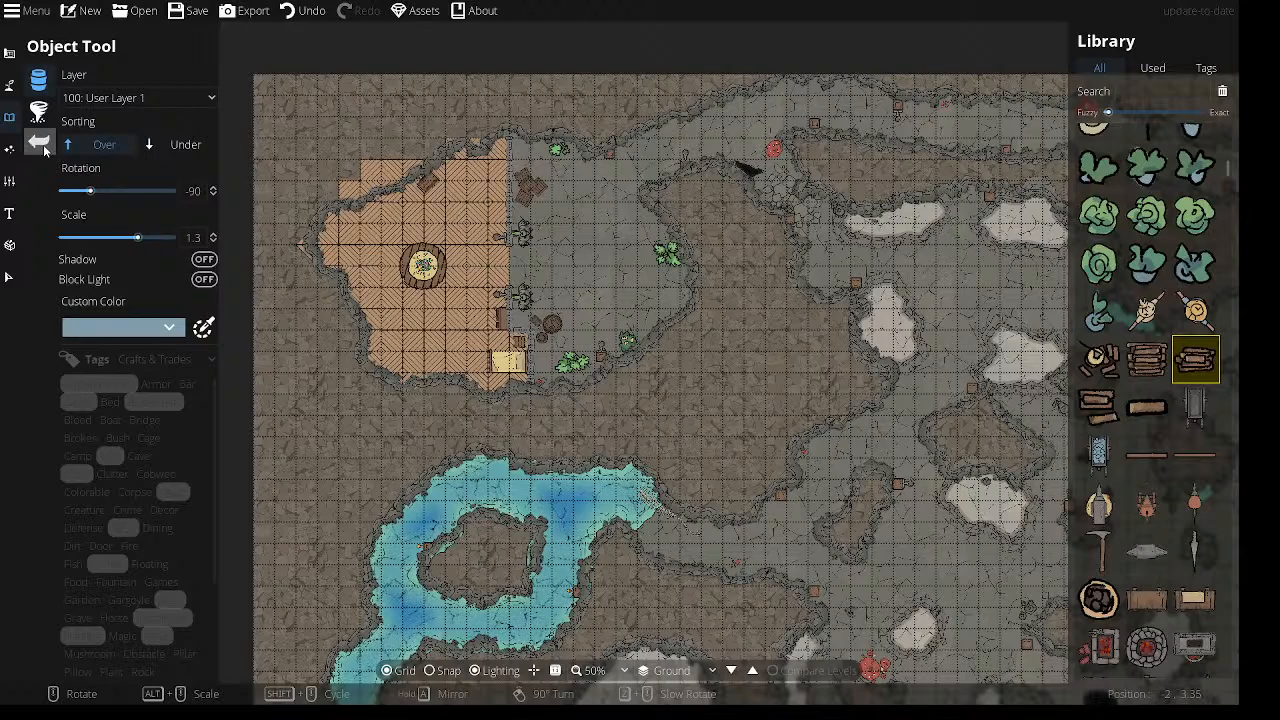
left_click(12, 279)
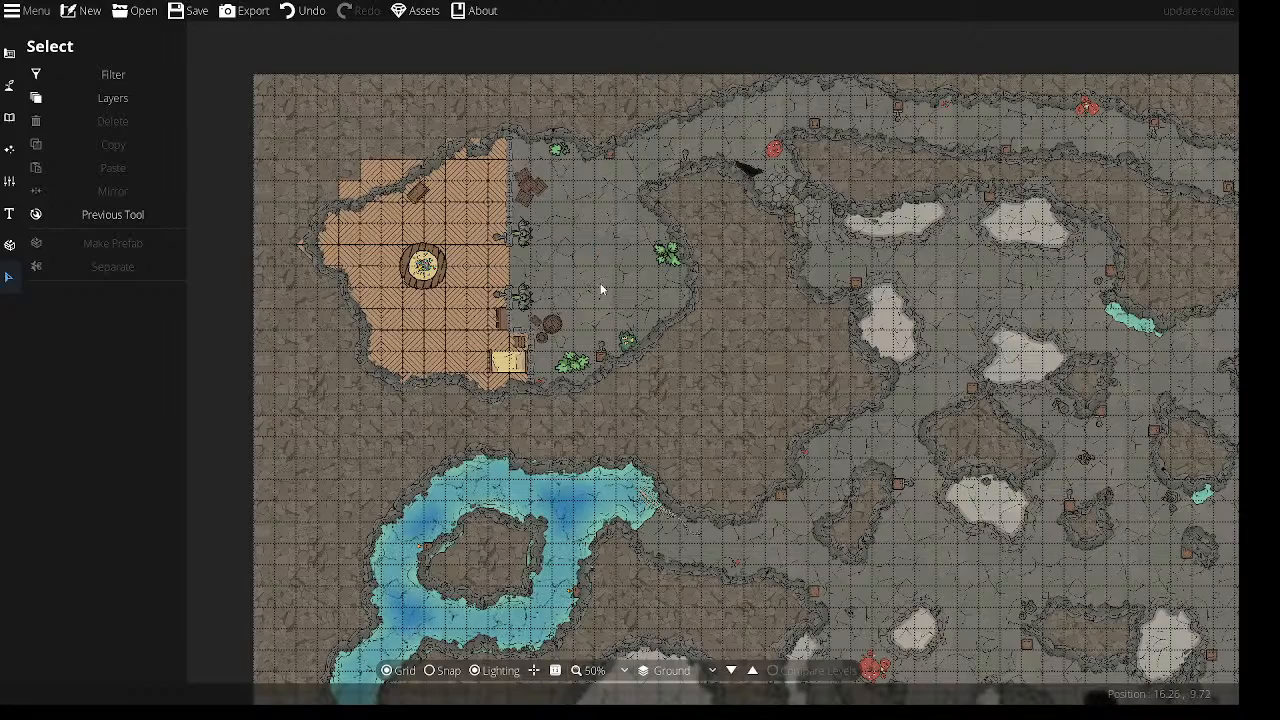
Examine the northern corridor, central cavern, spider web passage, camp cavern, river and ritual circle cave for missing details.
left_click_drag(766, 322, 341, 382)
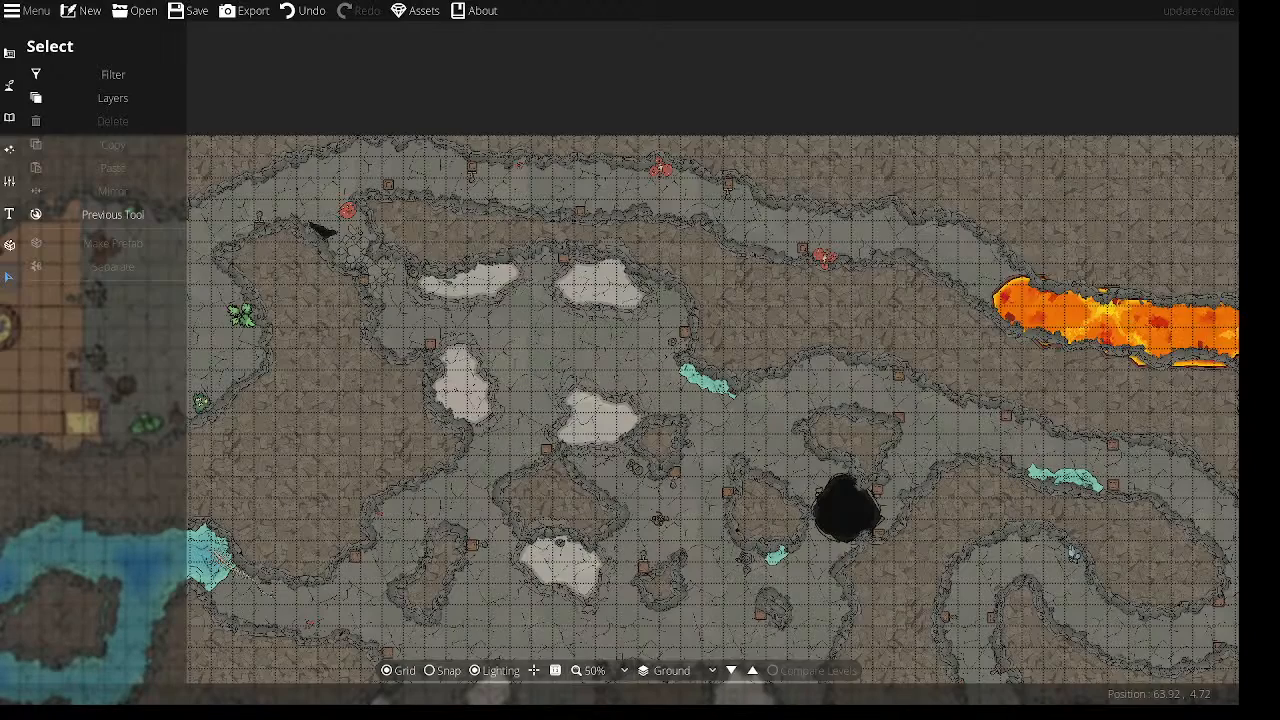
left_click_drag(910, 326, 883, 171)
left_click_drag(688, 350, 617, 262)
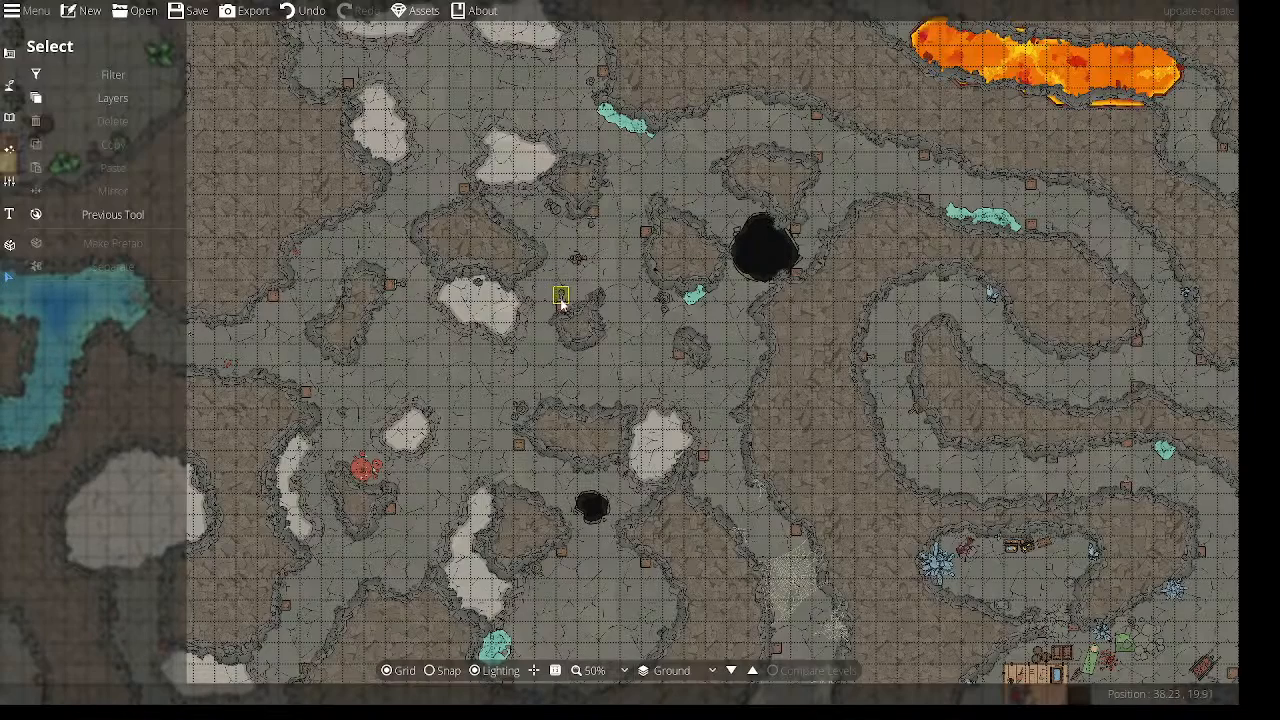
left_click_drag(622, 354, 358, 95)
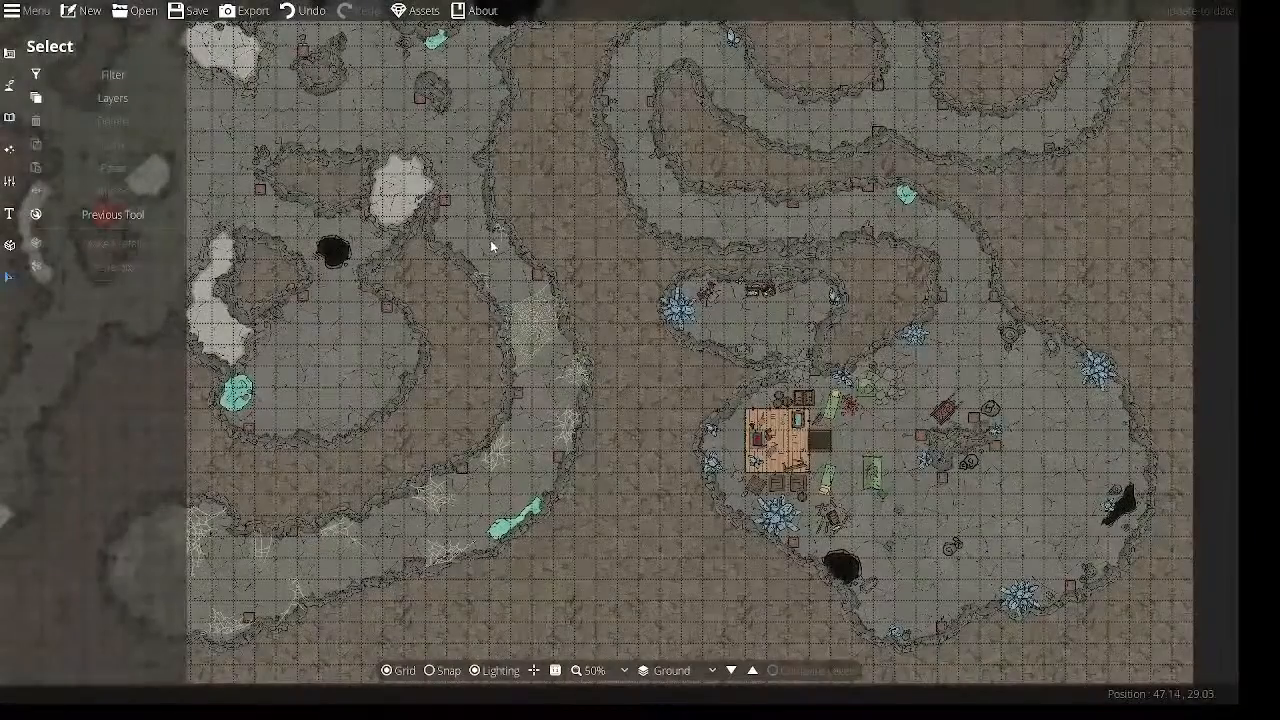
left_click_drag(497, 281, 537, 217)
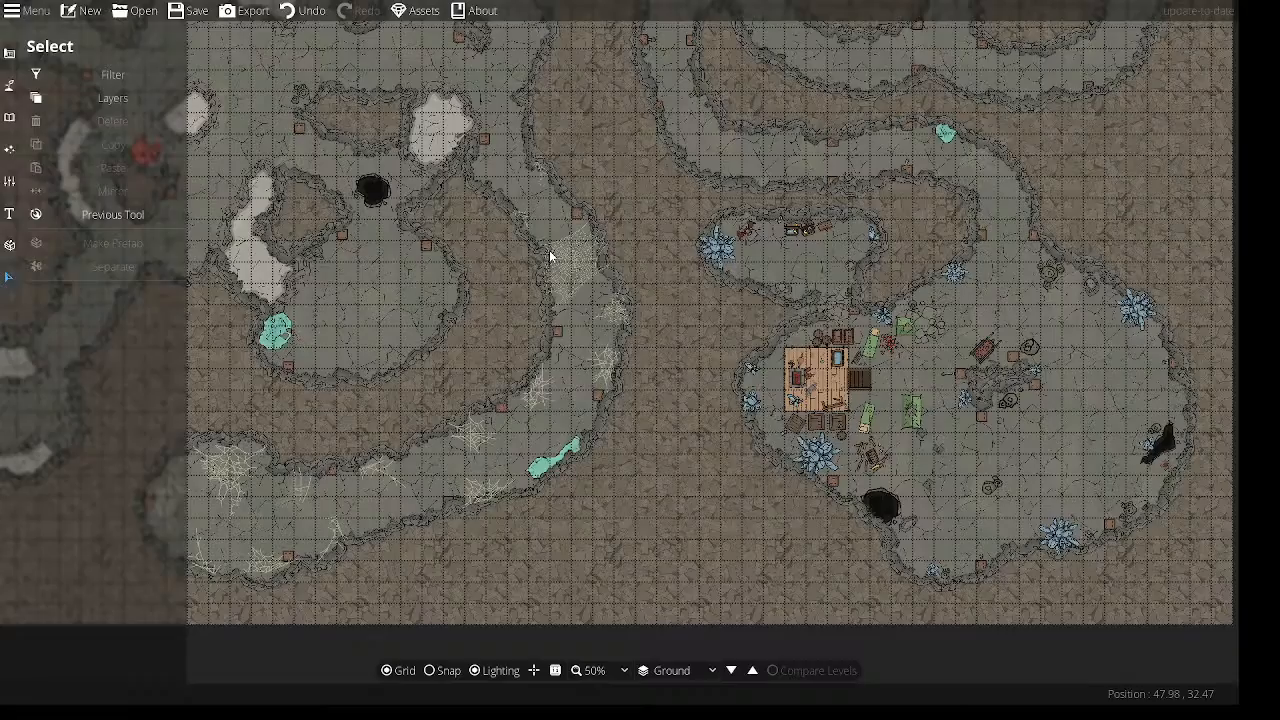
left_click_drag(570, 125, 458, 149)
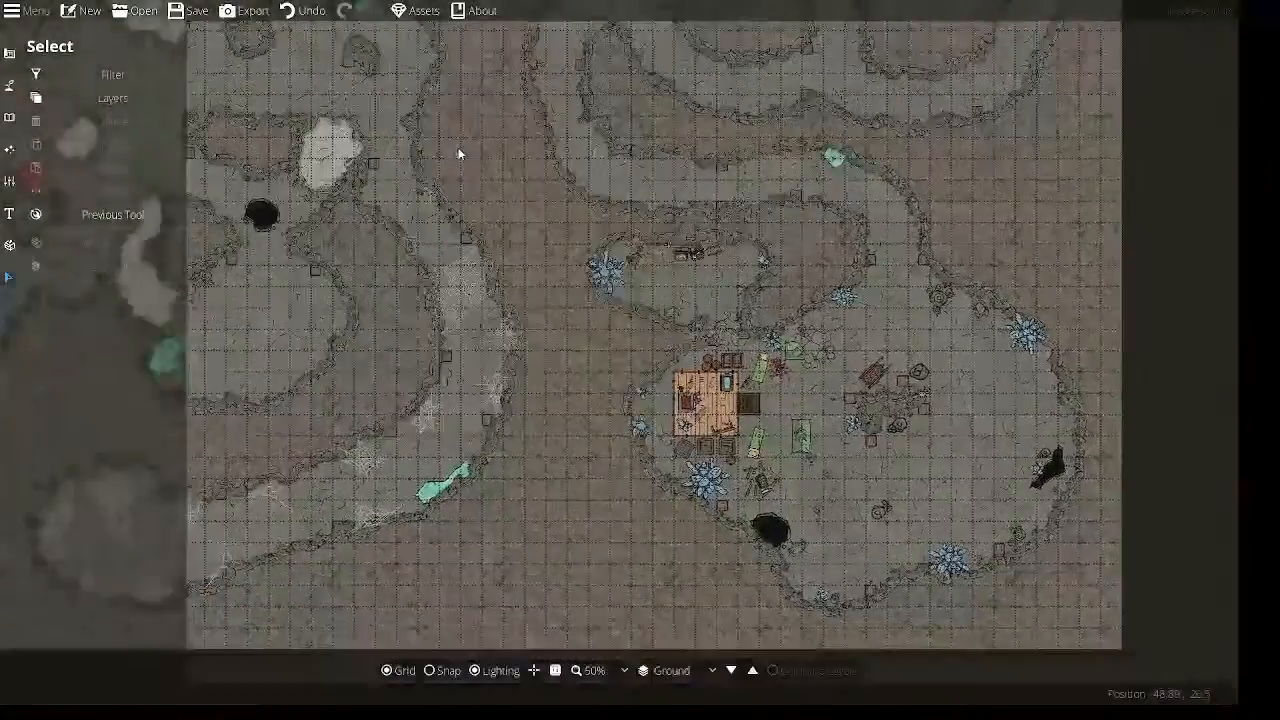
left_click_drag(780, 266, 677, 211)
left_click_drag(468, 220, 428, 319)
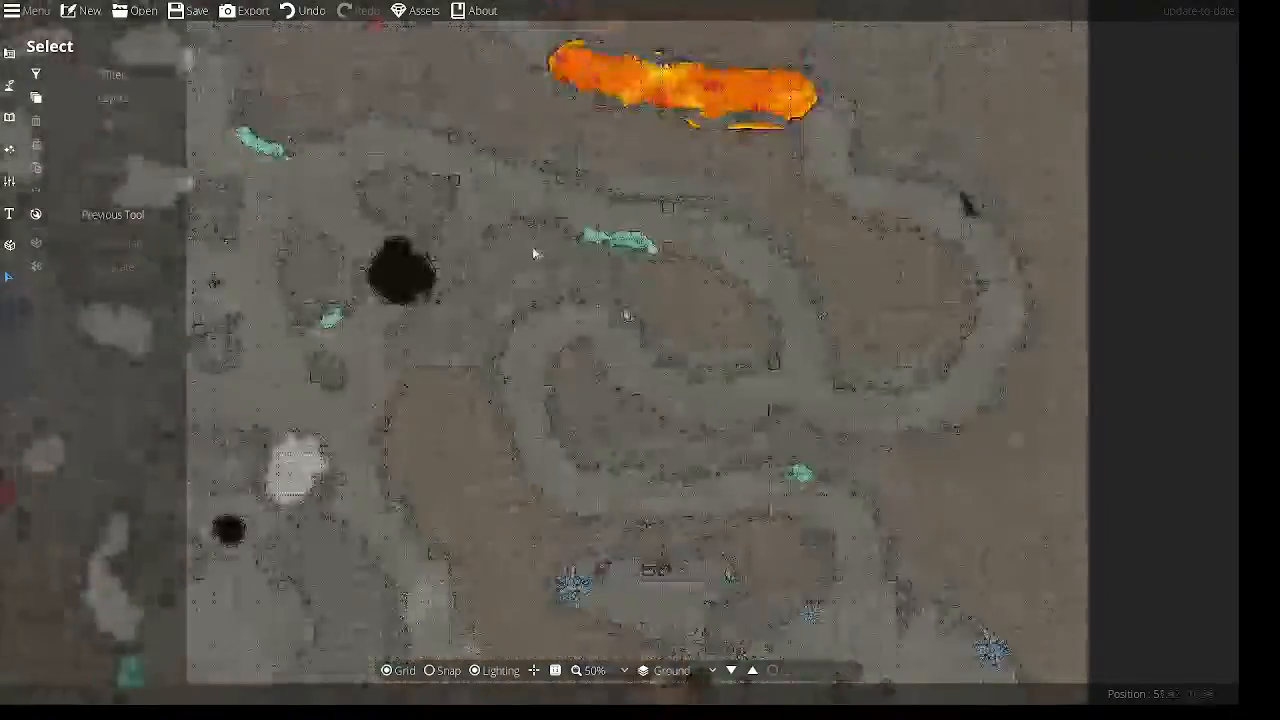
left_click_drag(346, 96, 883, 204)
left_click_drag(408, 337, 683, 66)
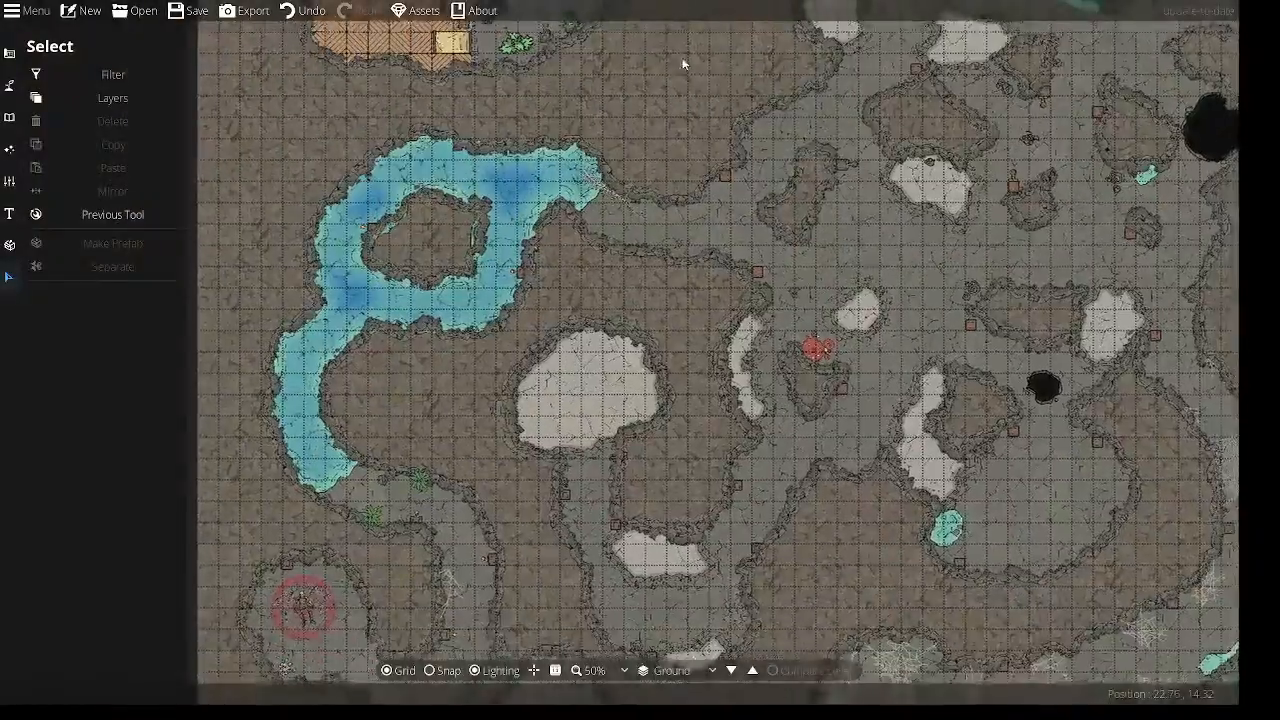
left_click_drag(686, 429, 651, 277)
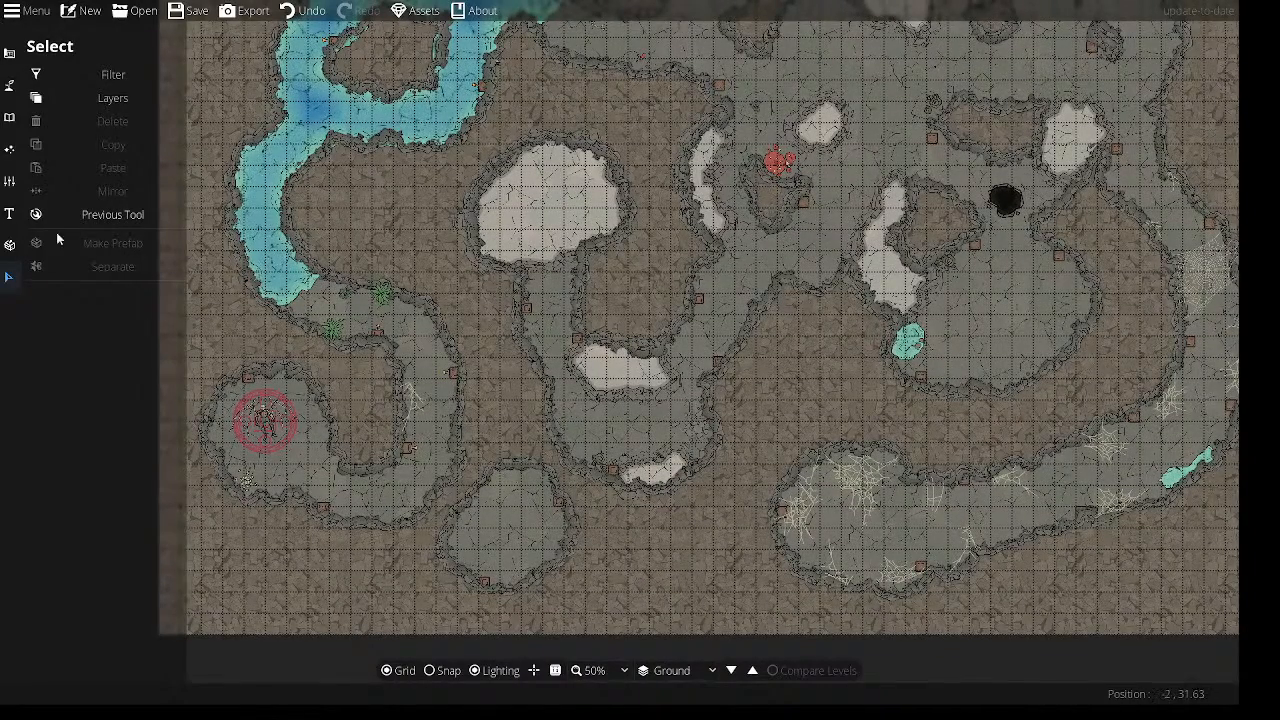
Return to the Object Tool, clear the Crafts & Trades tag set, and browse the Clutter and Lighting tags.
left_click(9, 84)
left_click(9, 116)
left_click(78, 80)
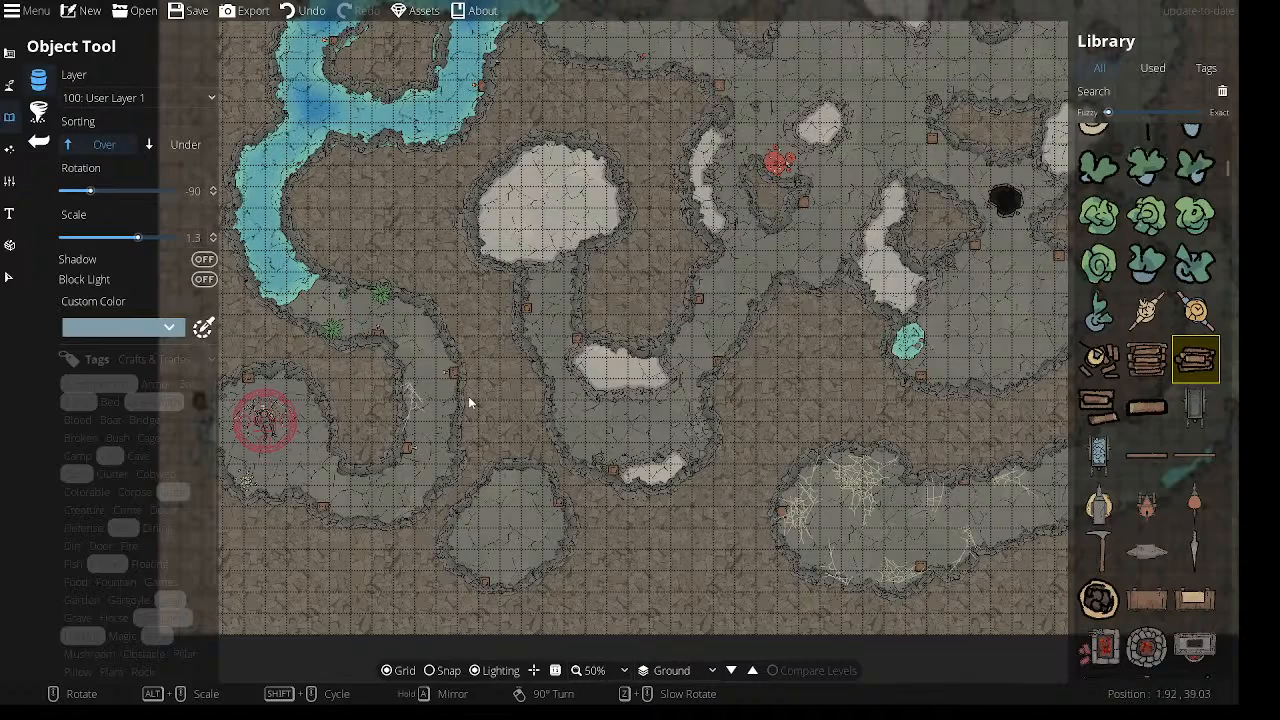
left_click(1206, 68)
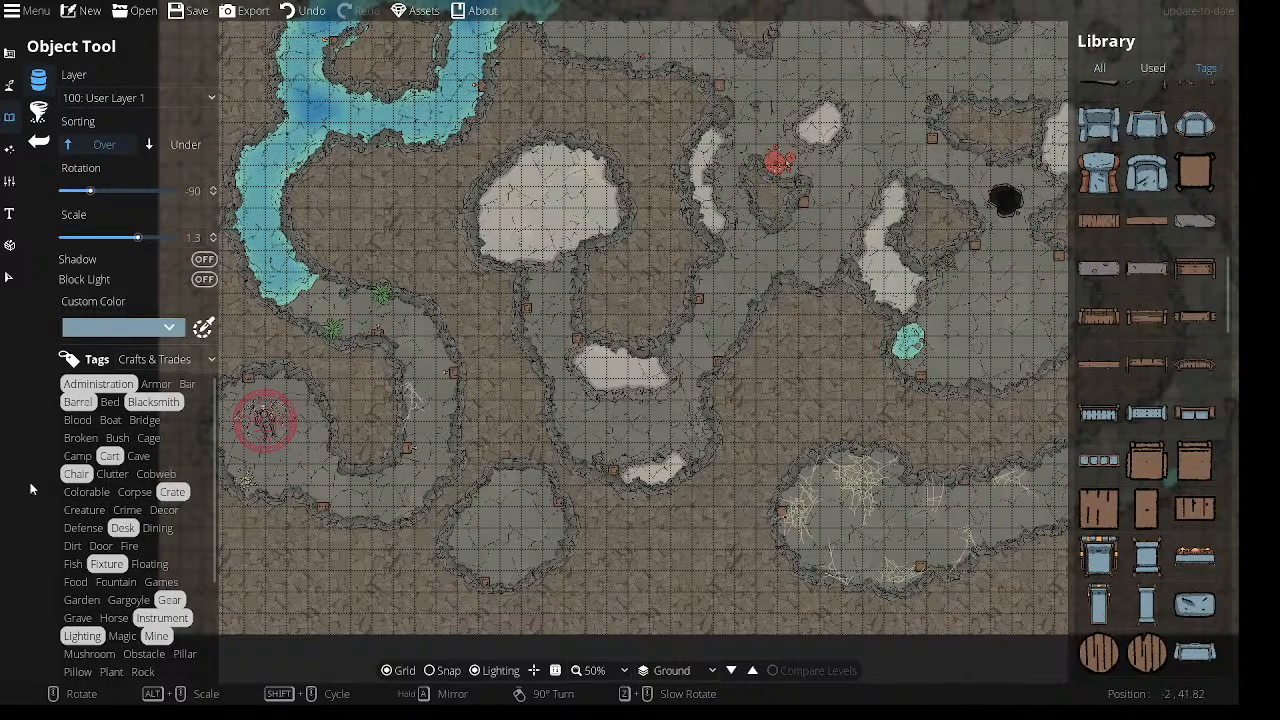
left_click(166, 359)
left_click(165, 374)
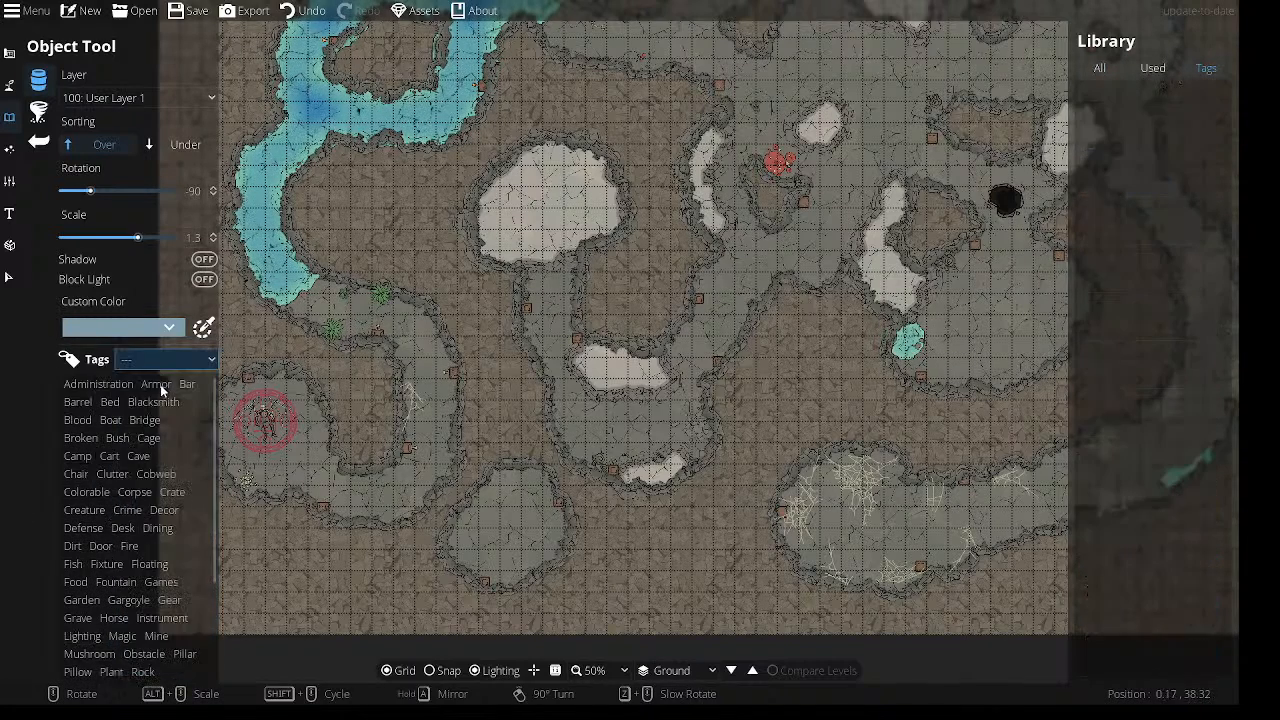
left_click(120, 474)
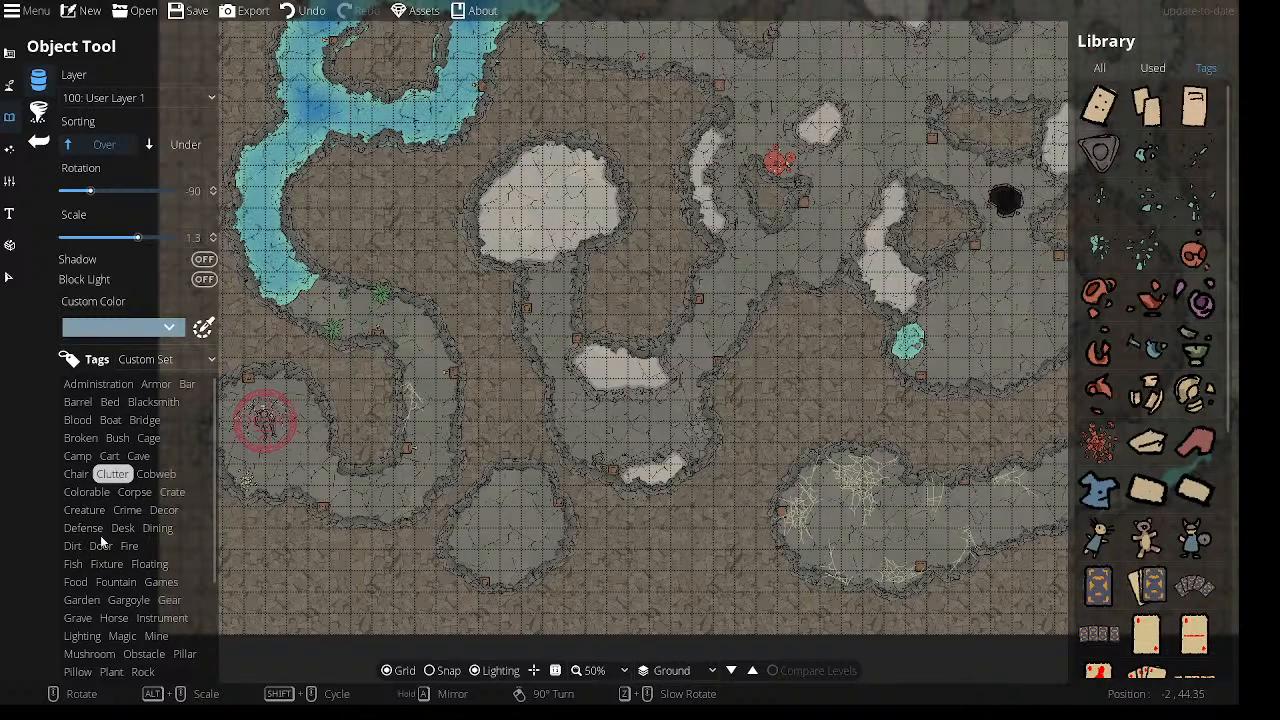
left_click(81, 637)
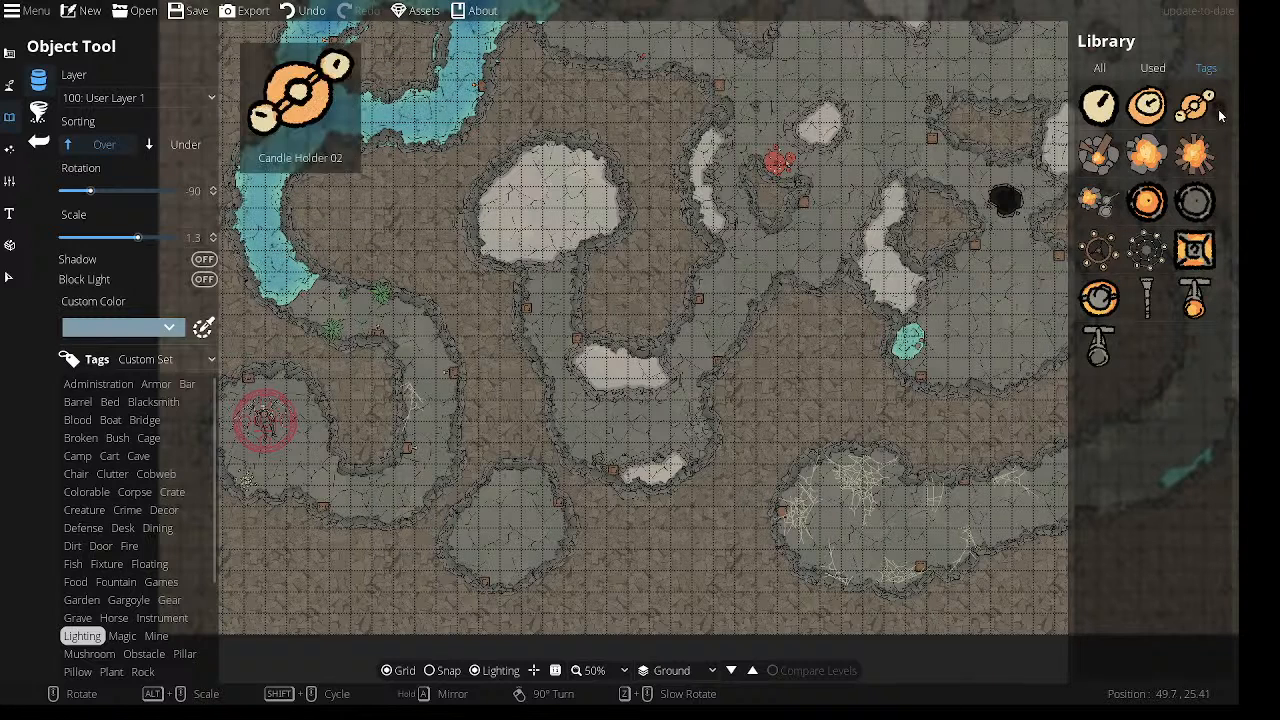
Place four candles in round holders around the northern edge of the red ritual circle in the western cave.
left_click(1099, 105)
left_click(1147, 105)
left_click_drag(262, 416, 532, 348)
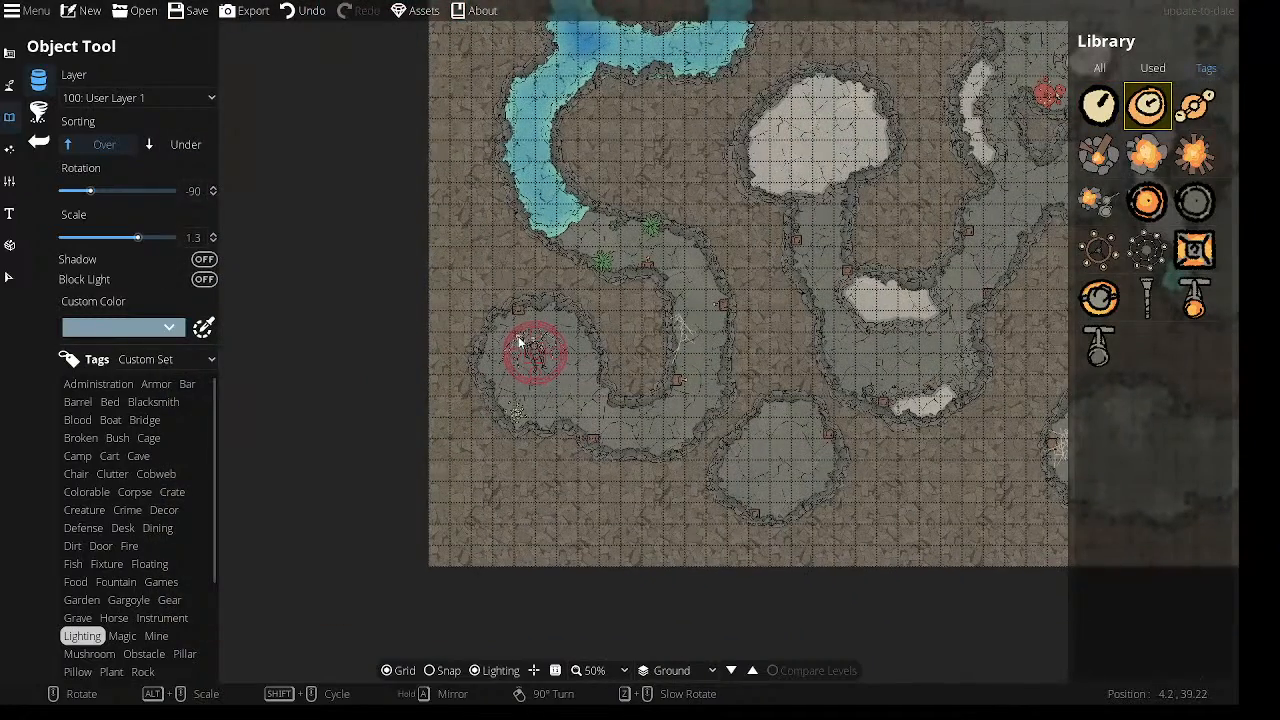
left_click(511, 328)
left_click(536, 320)
left_click(558, 329)
left_click(499, 352)
Examine the camp cavern, spider web passage, plank-floored room and northern corridors for spots that need lighting props.
left_click_drag(658, 290, 499, 433)
left_click_drag(526, 334, 497, 437)
left_click_drag(691, 261, 335, 213)
left_click_drag(795, 312, 323, 237)
left_click_drag(781, 379, 557, 251)
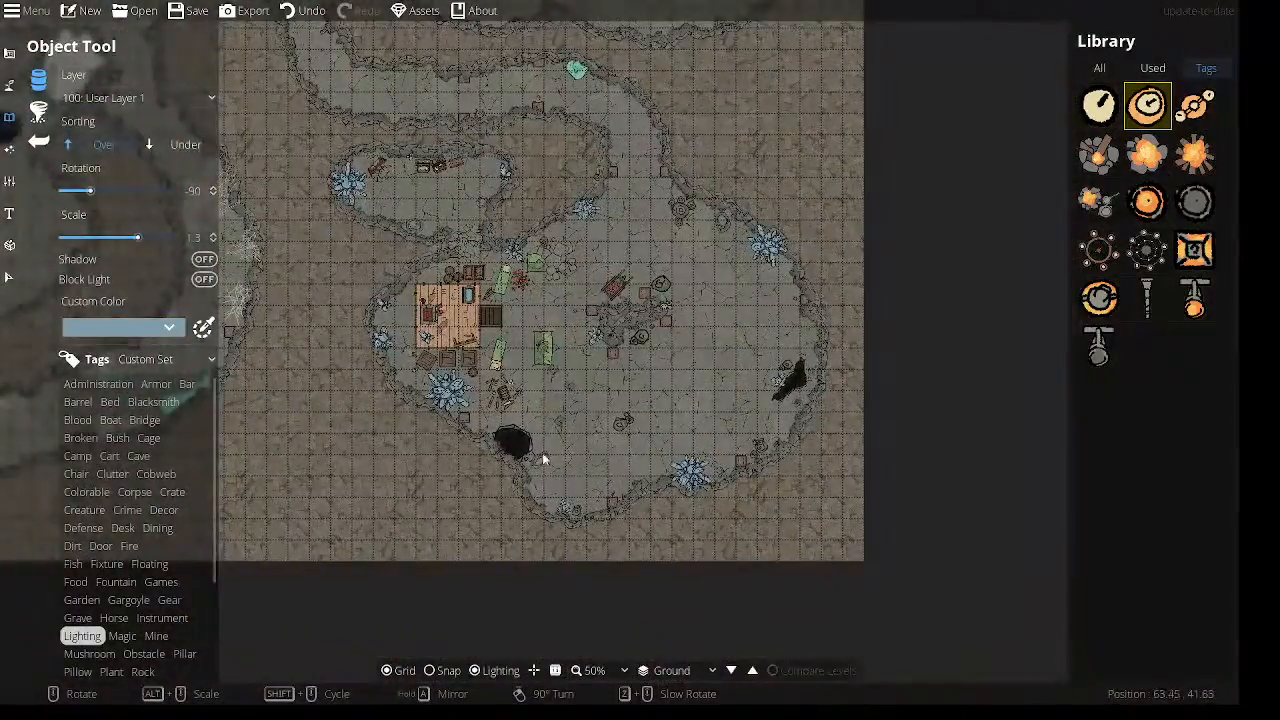
left_click_drag(468, 348, 870, 327)
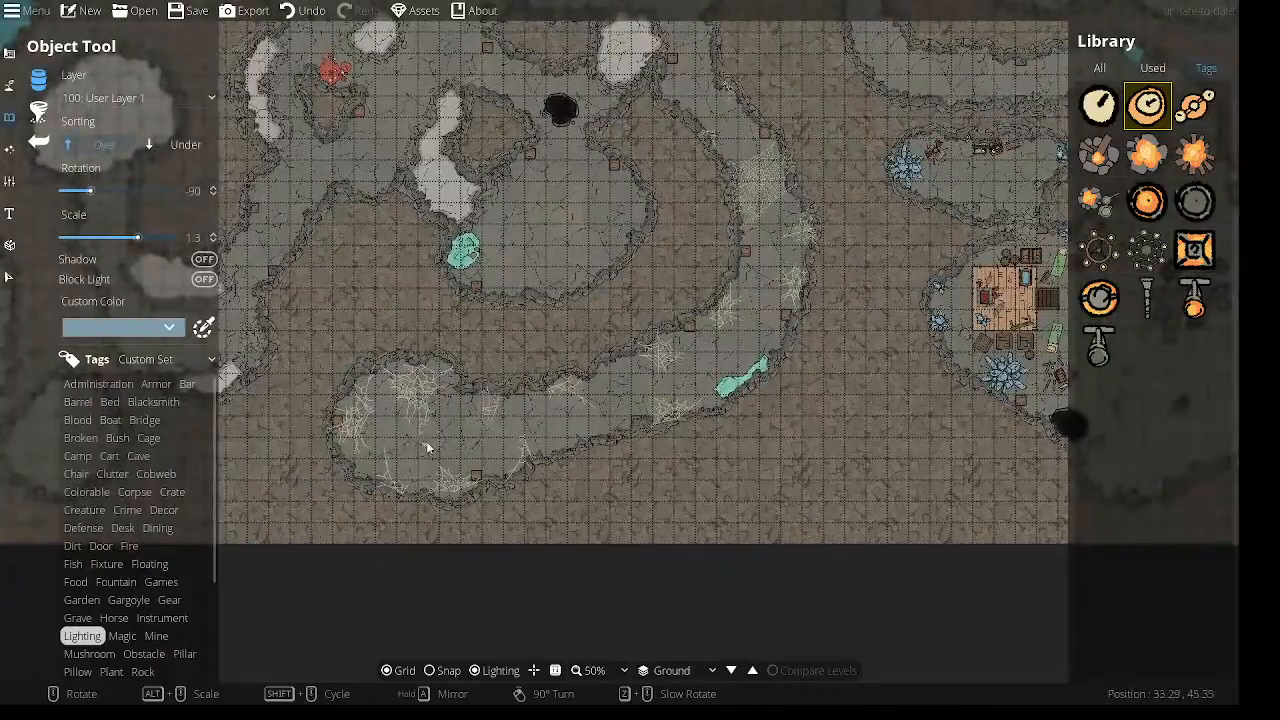
left_click_drag(777, 265, 831, 471)
left_click_drag(758, 208, 976, 554)
left_click_drag(500, 248, 824, 266)
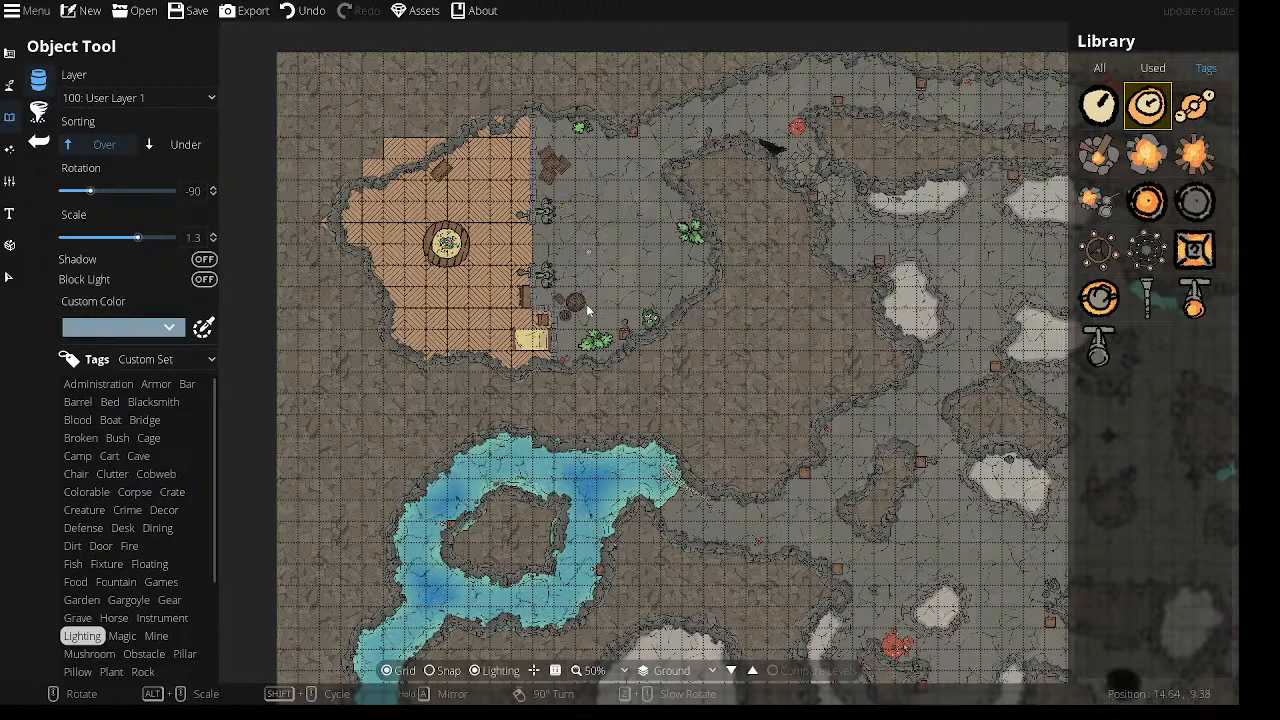
left_click_drag(806, 180, 349, 344)
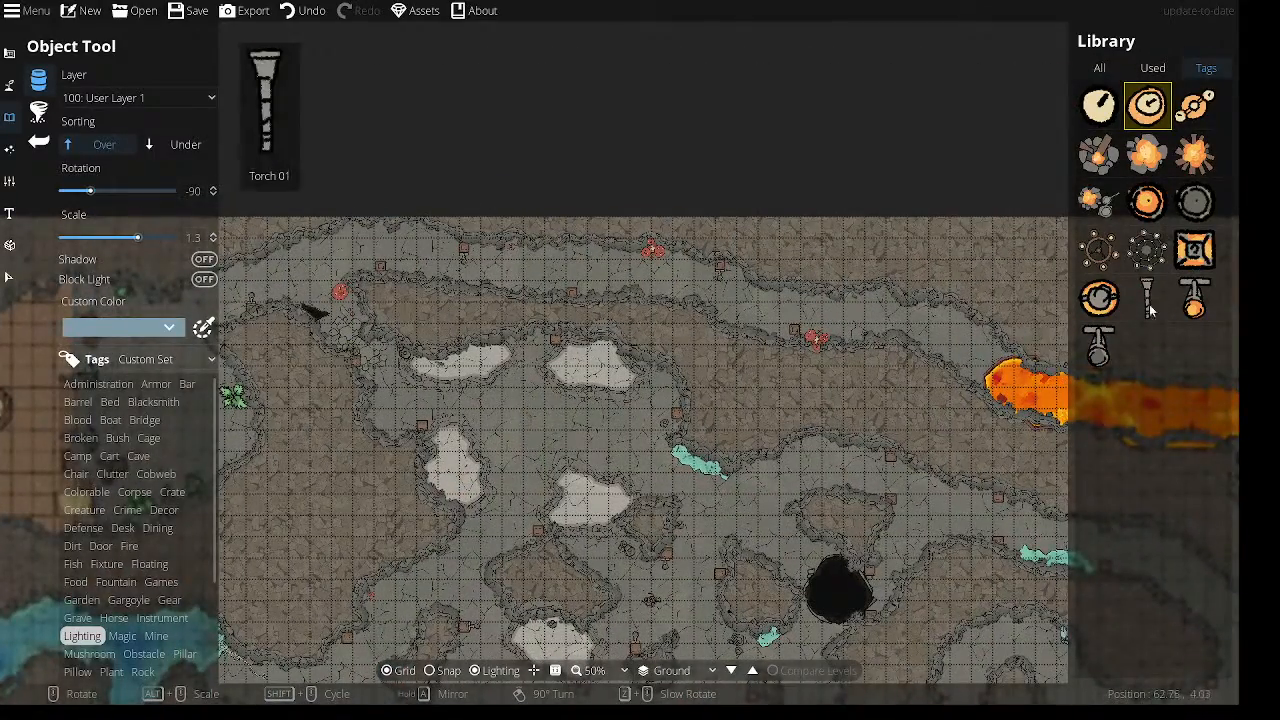
Select the unlit wall torch and rotate it to suit the walls of the eastern tunnels.
left_click(1098, 345)
left_click_drag(852, 315, 580, 209)
left_click_drag(930, 335, 640, 206)
scroll(721, 300, "down", 2)
scroll(721, 298, "down", 4)
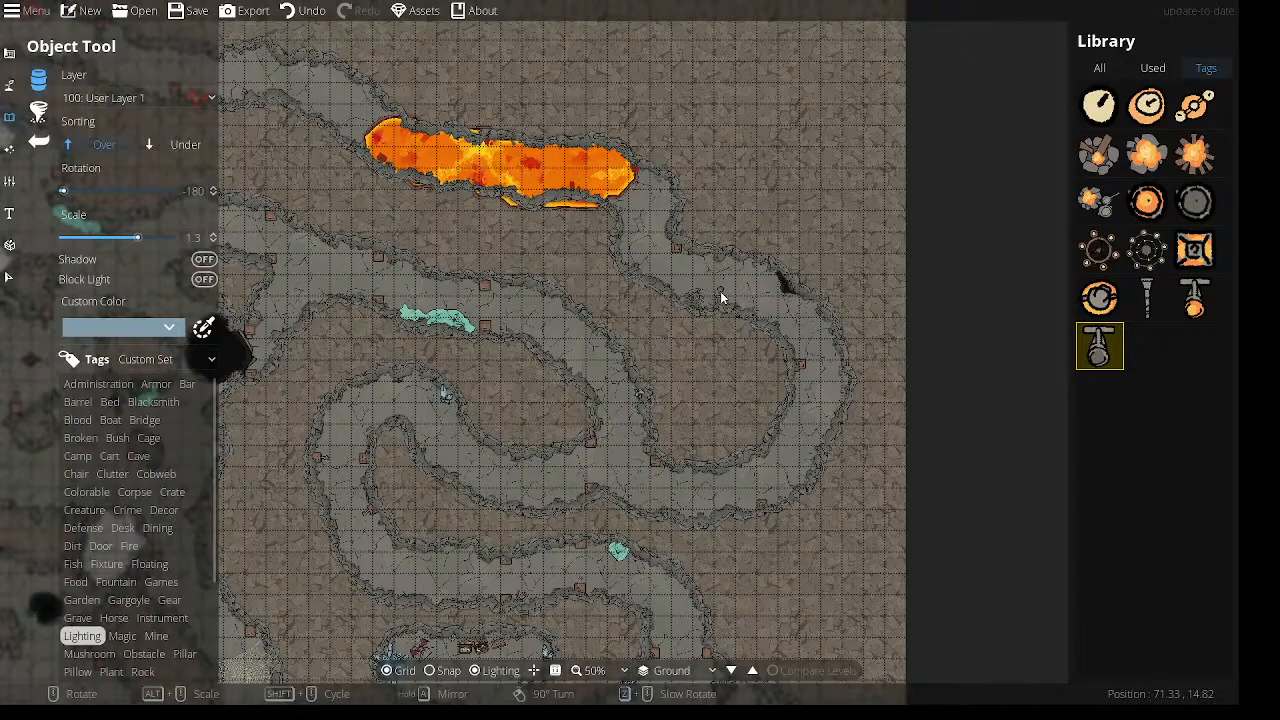
left_click_drag(776, 345, 616, 175)
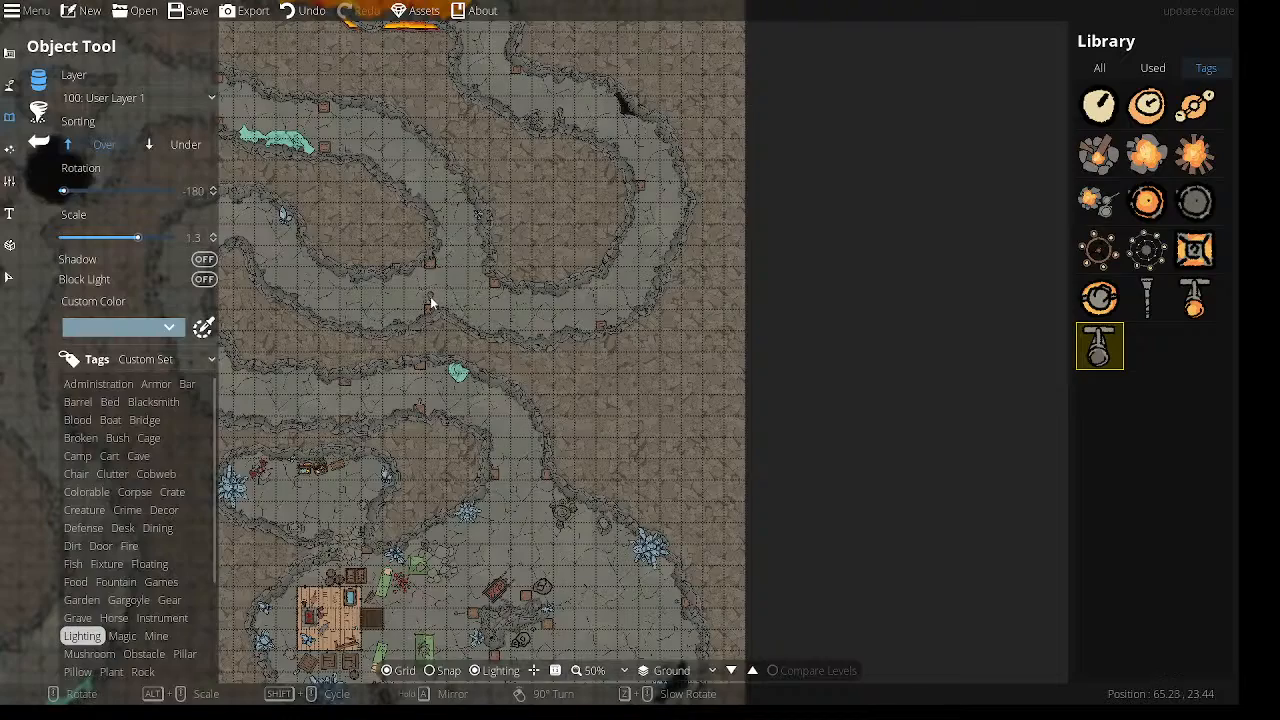
scroll(478, 288, "down", 6)
left_click_drag(428, 294, 676, 372)
scroll(369, 158, "up", 4)
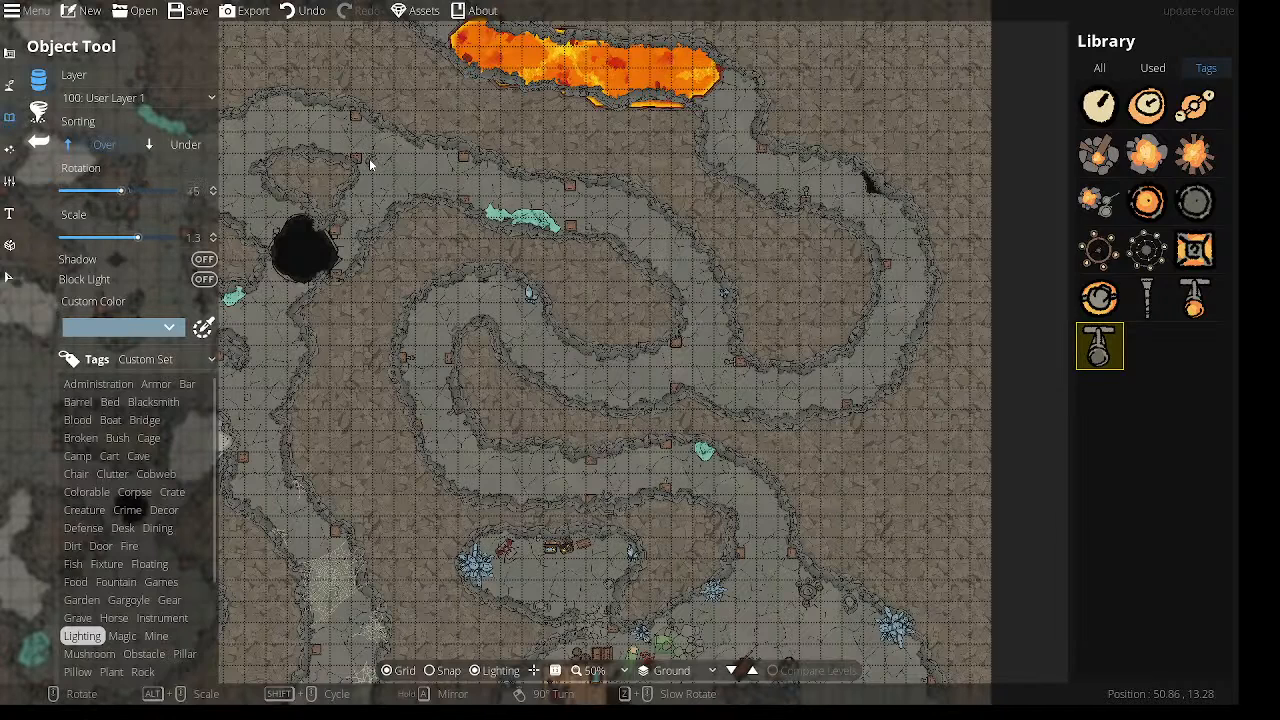
Look over the caves and tunnels along the map's eastern and southern parts for areas that still need decoration.
scroll(369, 158, "up", 8)
left_click_drag(485, 306, 493, 211)
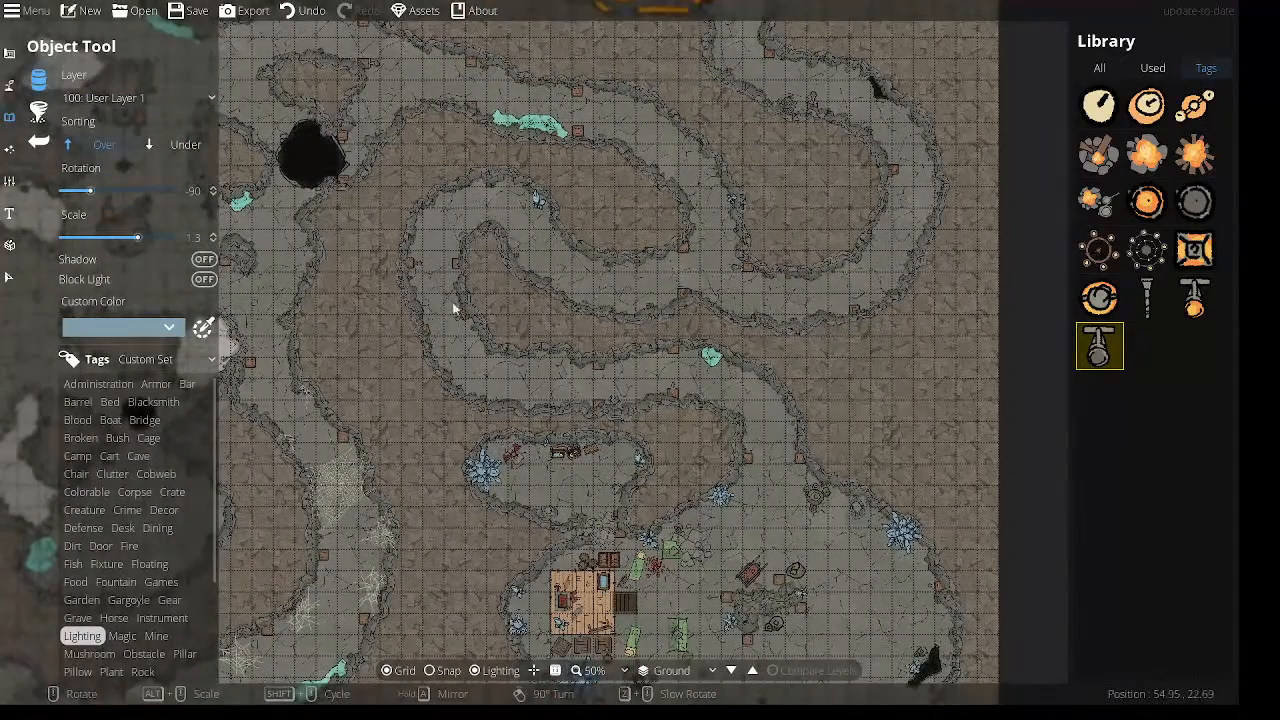
left_click_drag(501, 371, 399, 189)
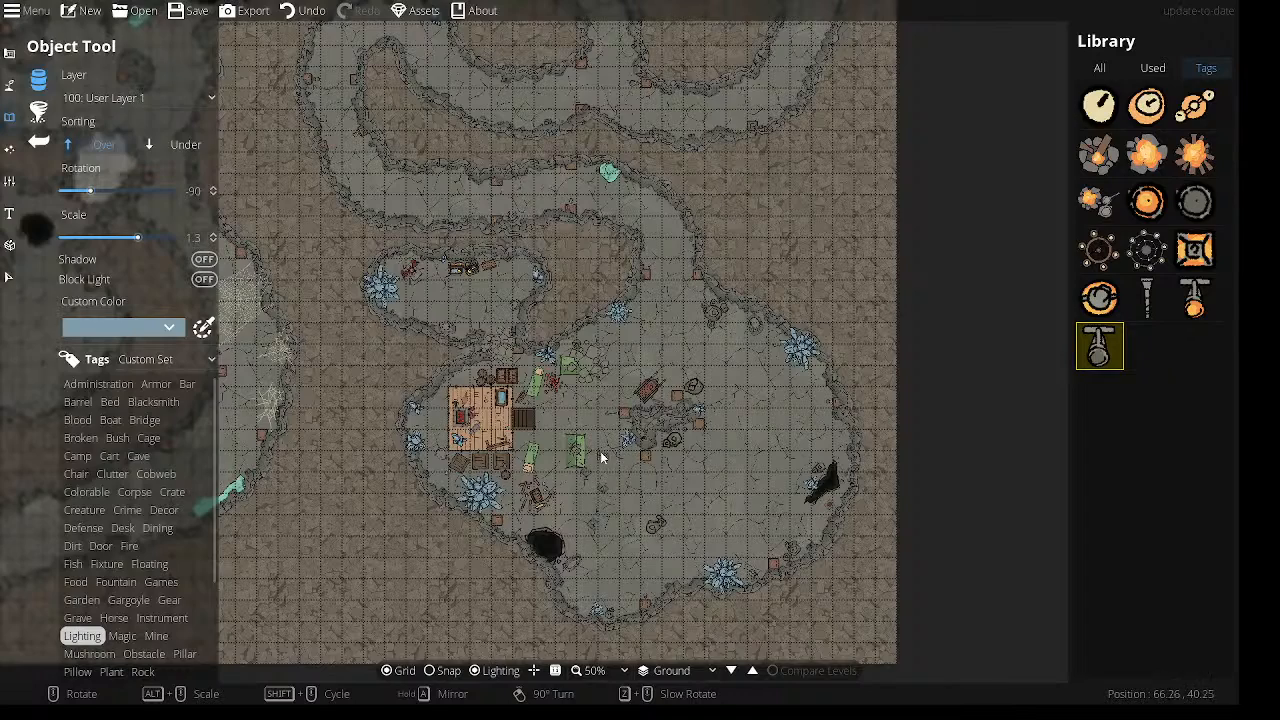
left_click_drag(600, 455, 490, 371)
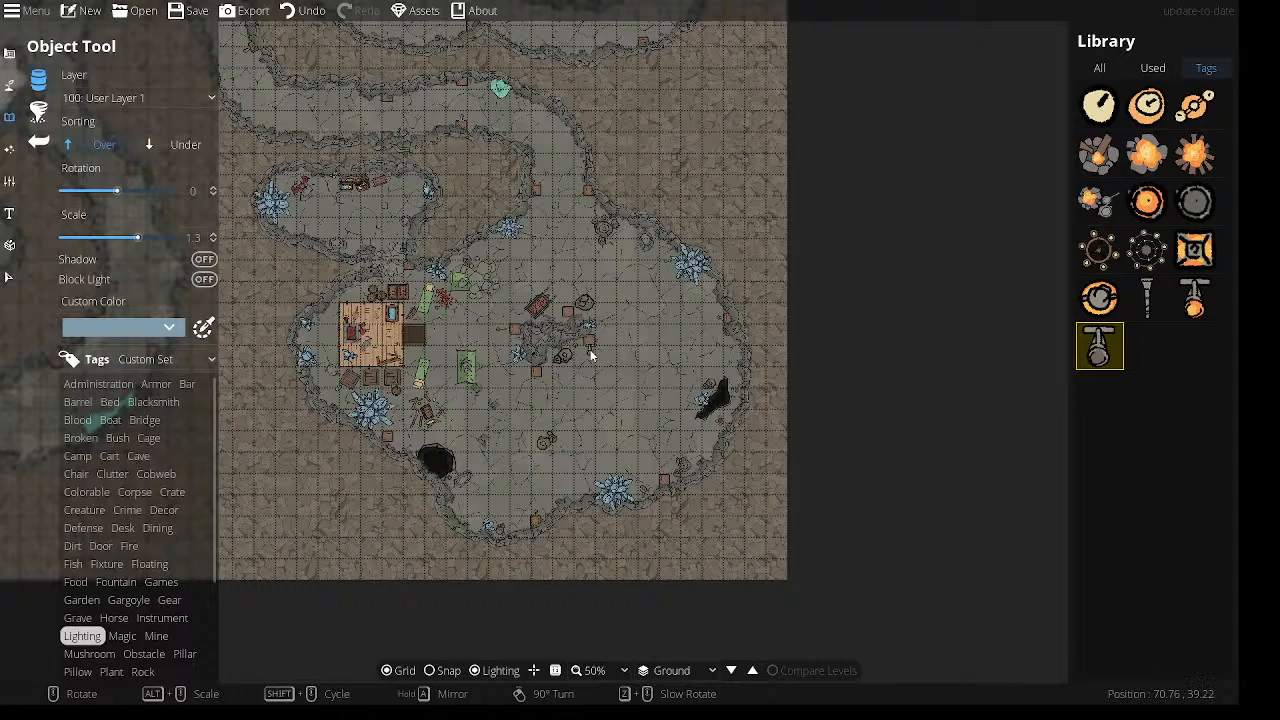
left_click_drag(446, 352, 853, 293)
left_click_drag(556, 322, 681, 313)
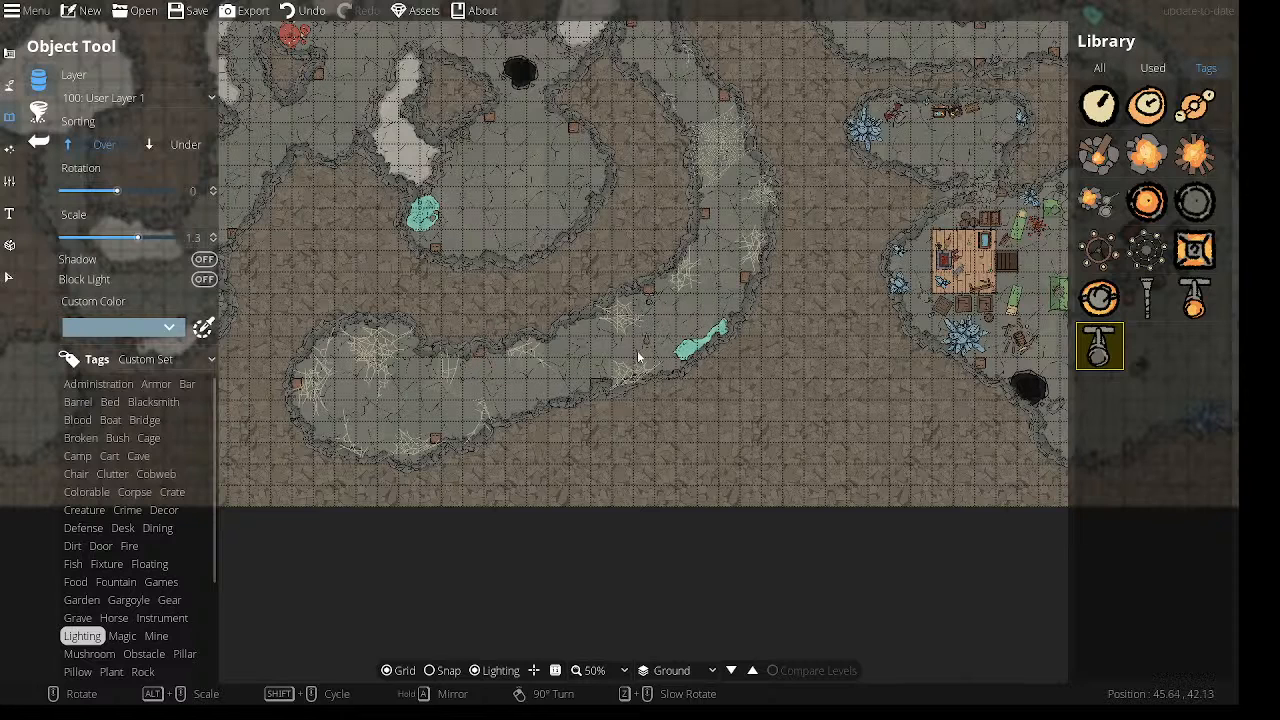
left_click_drag(529, 380, 632, 335)
left_click_drag(590, 282, 880, 254)
left_click_drag(405, 337, 505, 358)
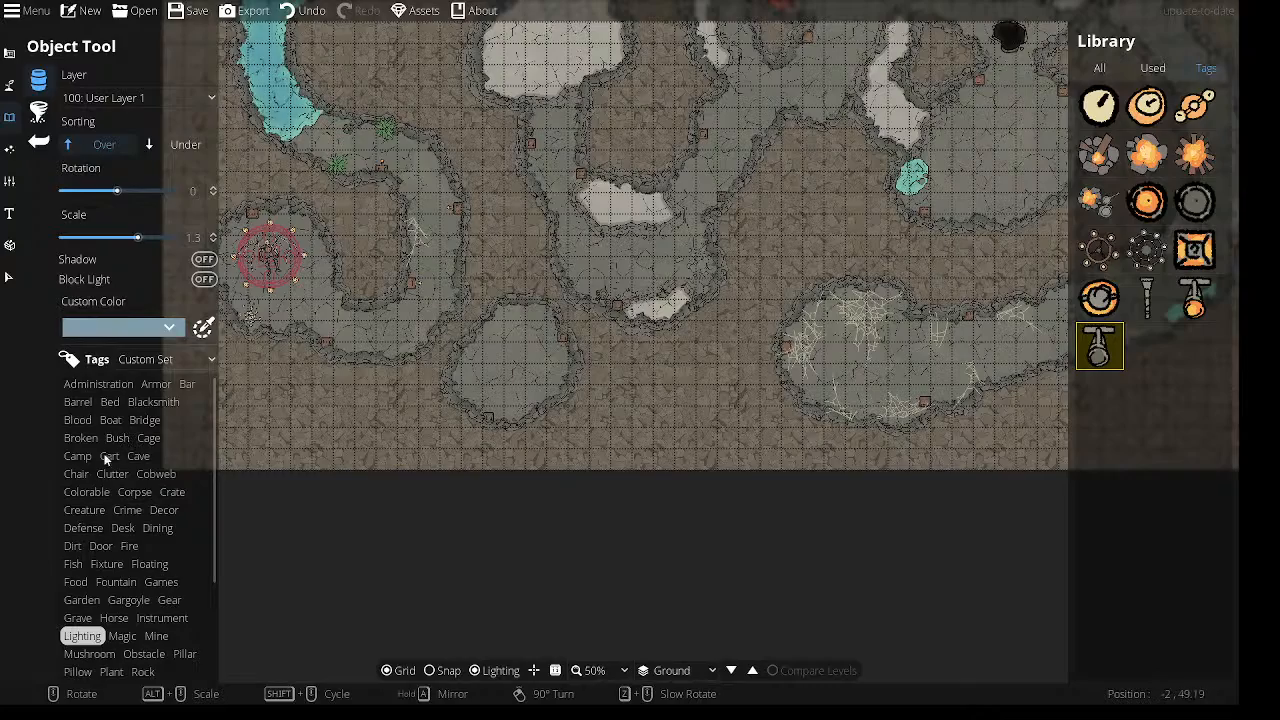
Place a dark hole from the Cave objects near the east wall of the small isolated southern cave.
left_click(138, 456)
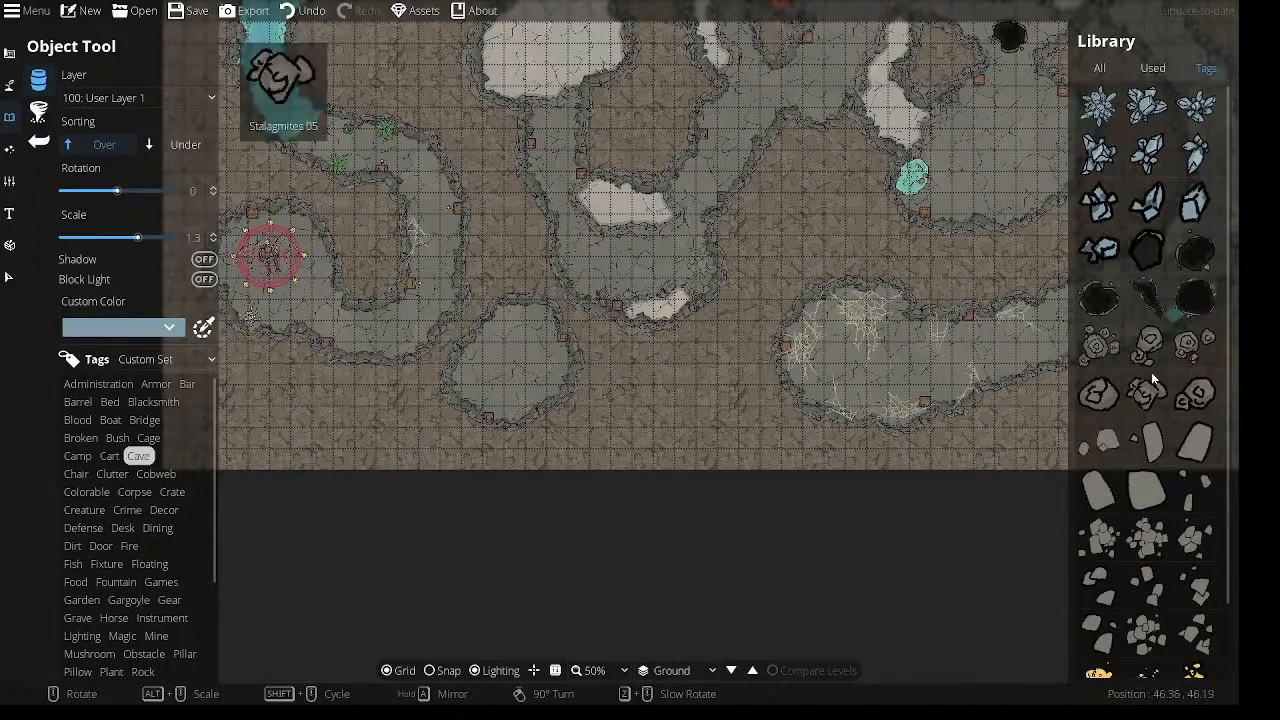
left_click(1196, 249)
left_click(559, 360)
left_click_drag(781, 257, 461, 323)
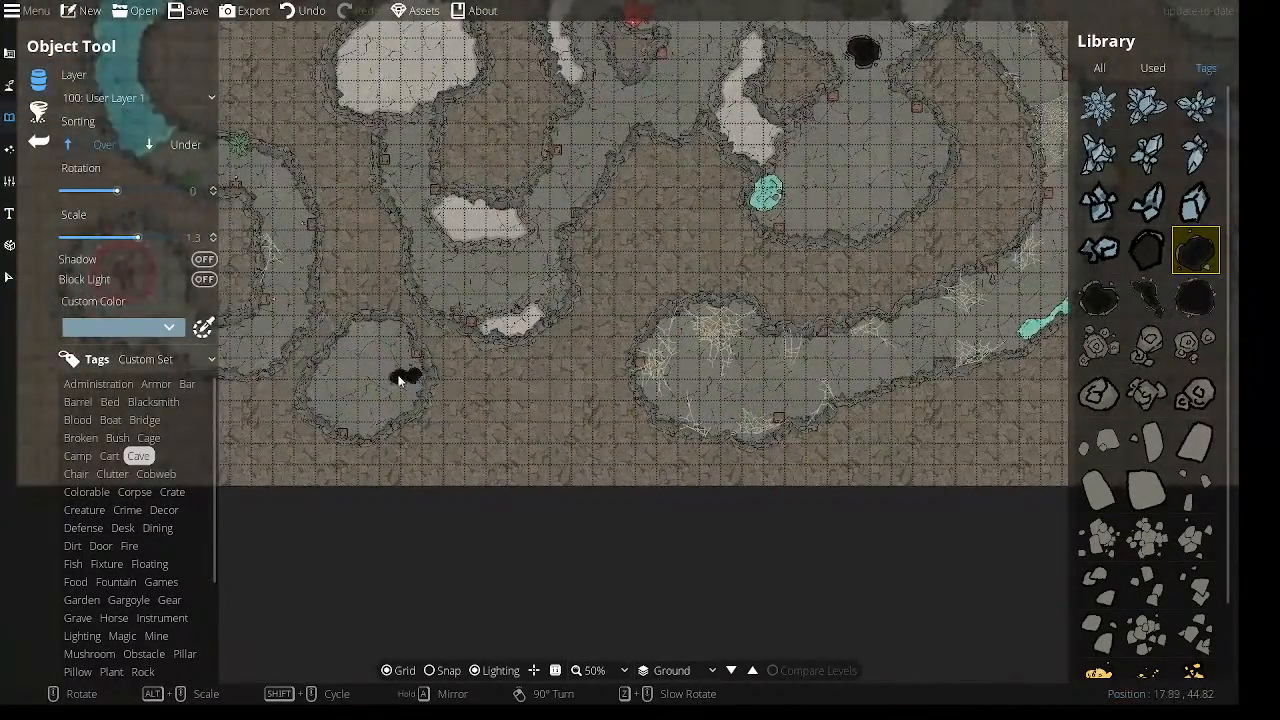
left_click_drag(398, 380, 532, 350)
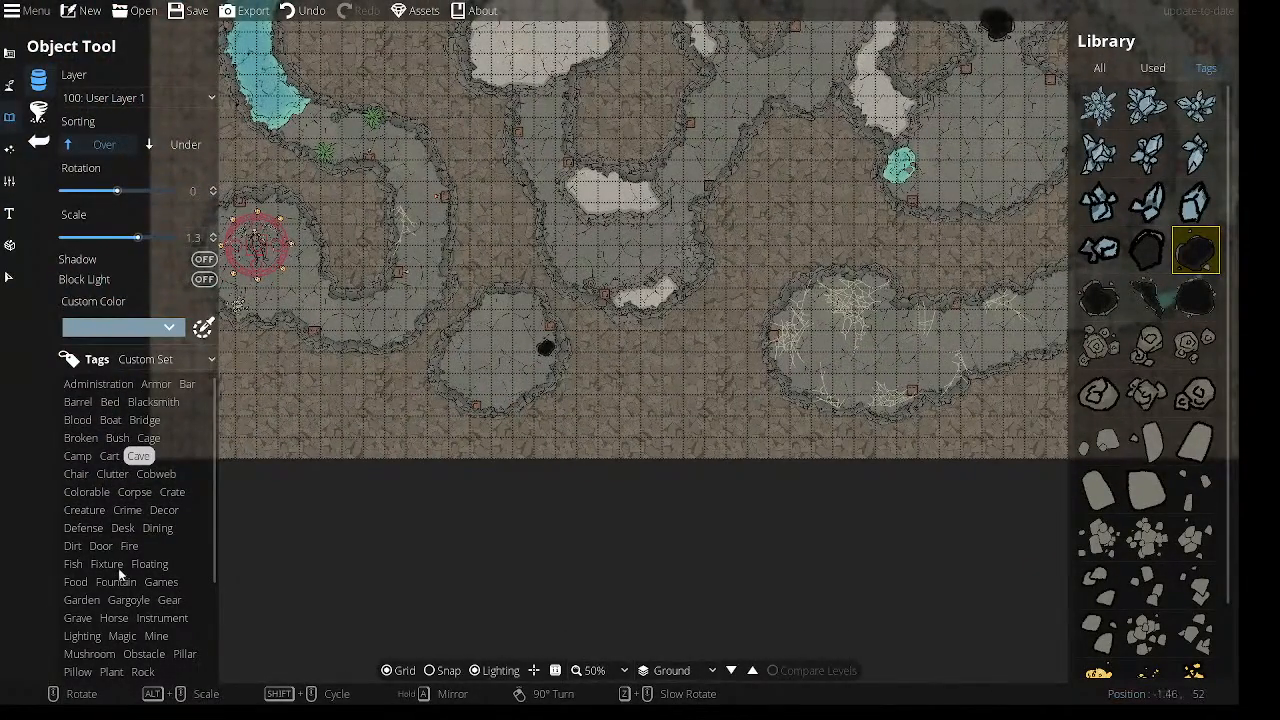
Place a skeleton by the small cave's southwest wall and a bone pile by its northeast wall, both rotated -45 degrees.
scroll(95, 632, "down", 2)
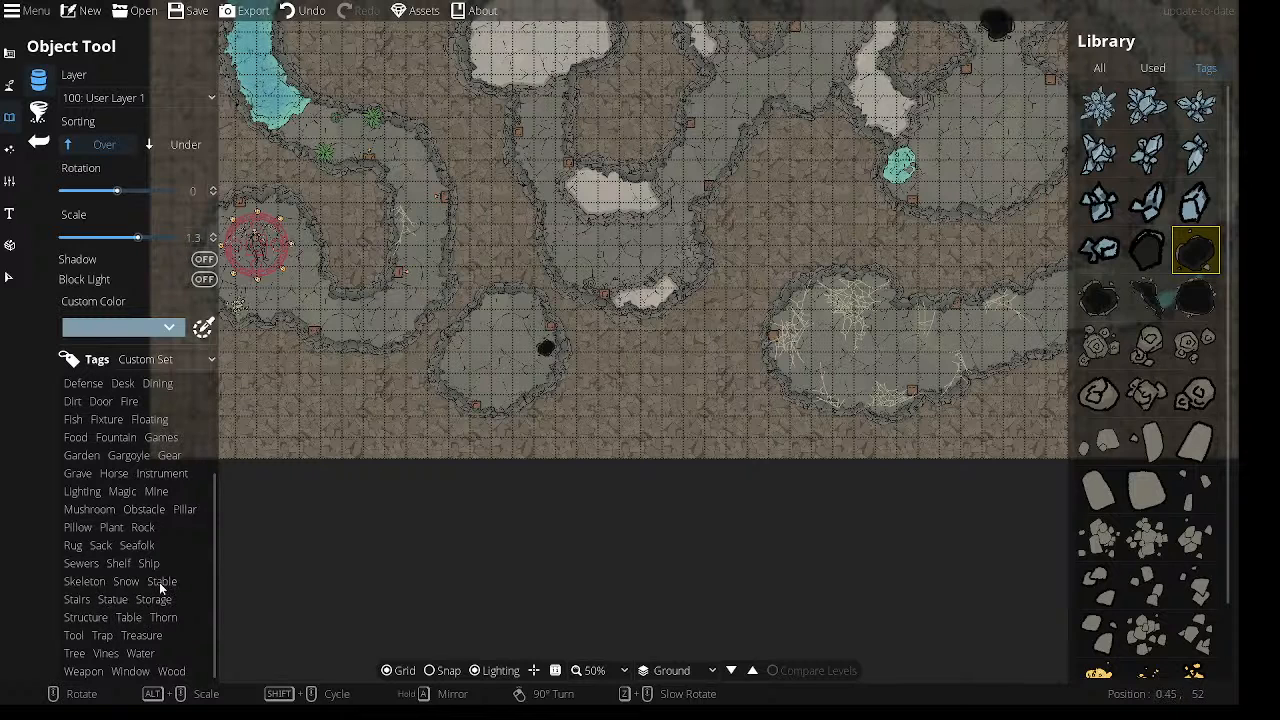
left_click(85, 582)
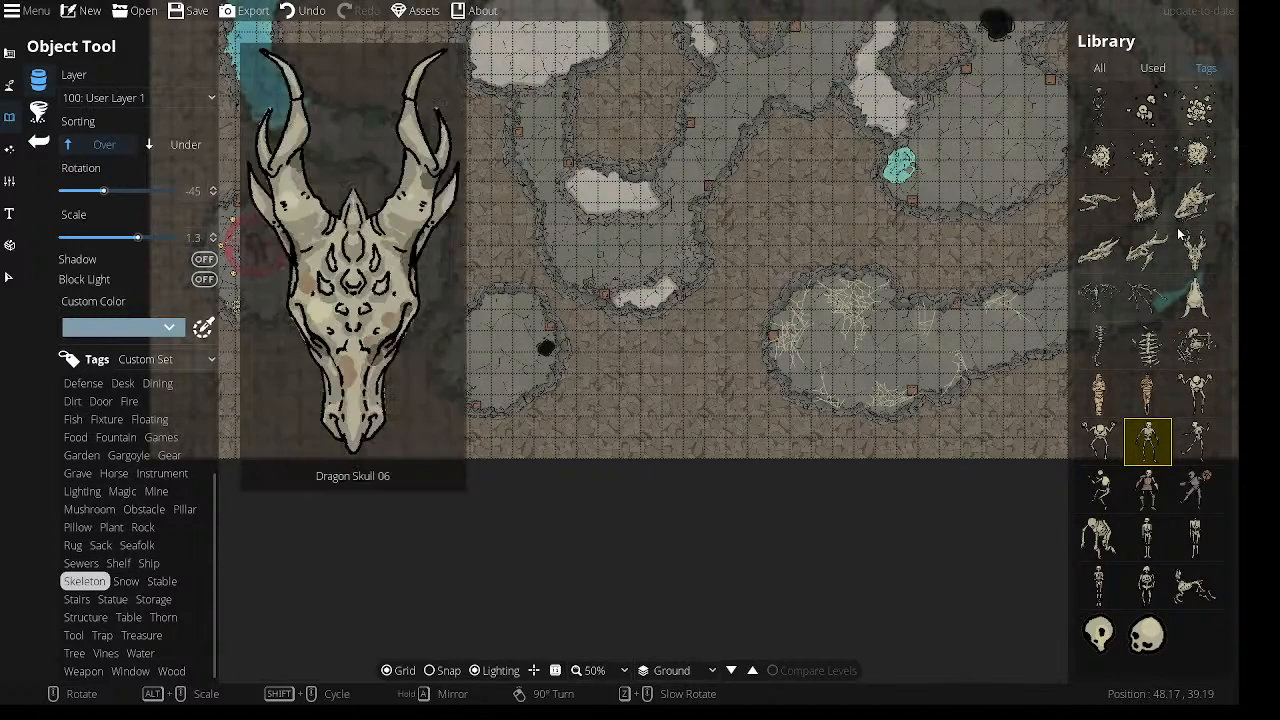
left_click(1118, 151)
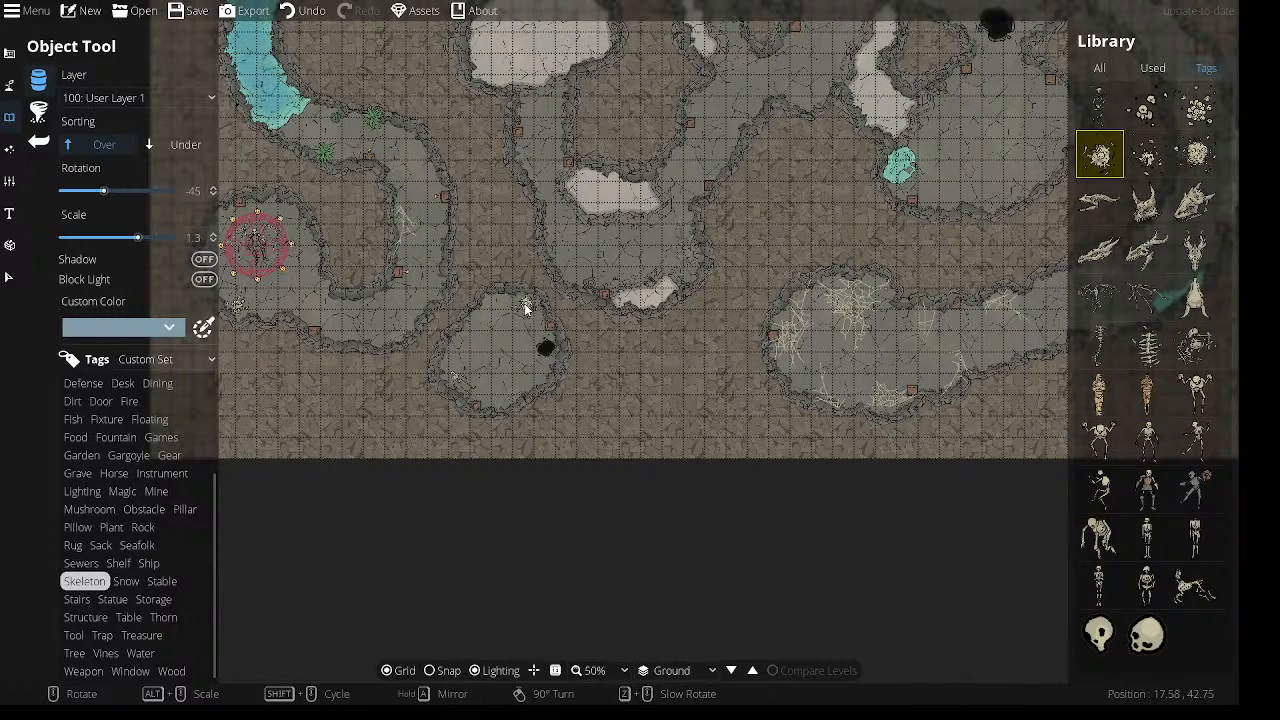
scroll(525, 393, "up", 5)
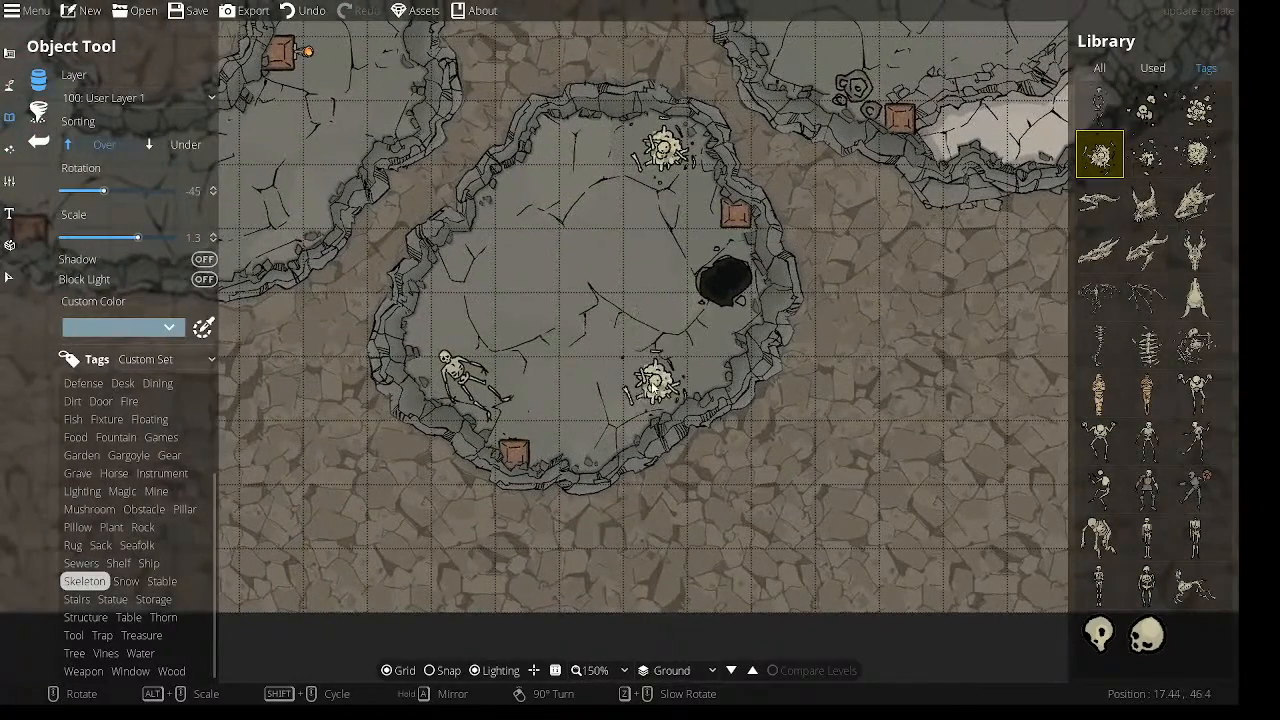
Place Bone Pile 02 by the cave's northwest wall and a large skull pile by its west wall, both rotated -180 degrees.
left_click(1147, 106)
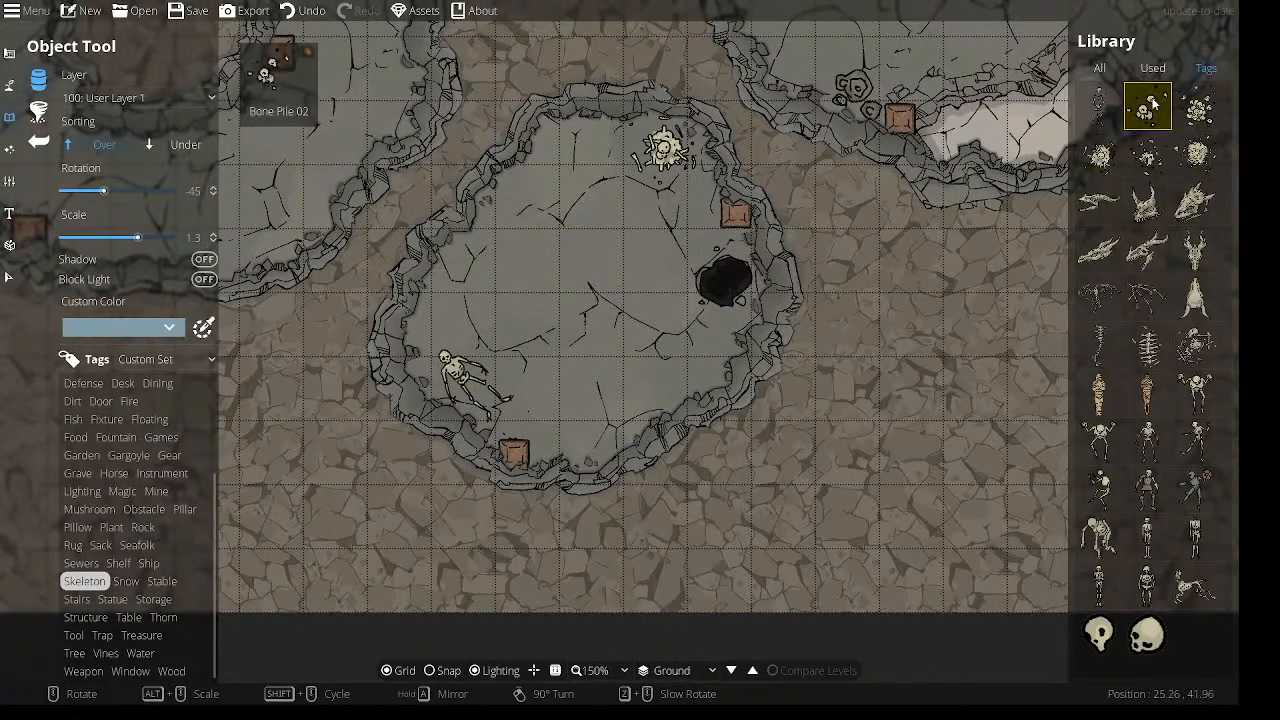
scroll(520, 199, "down", 5)
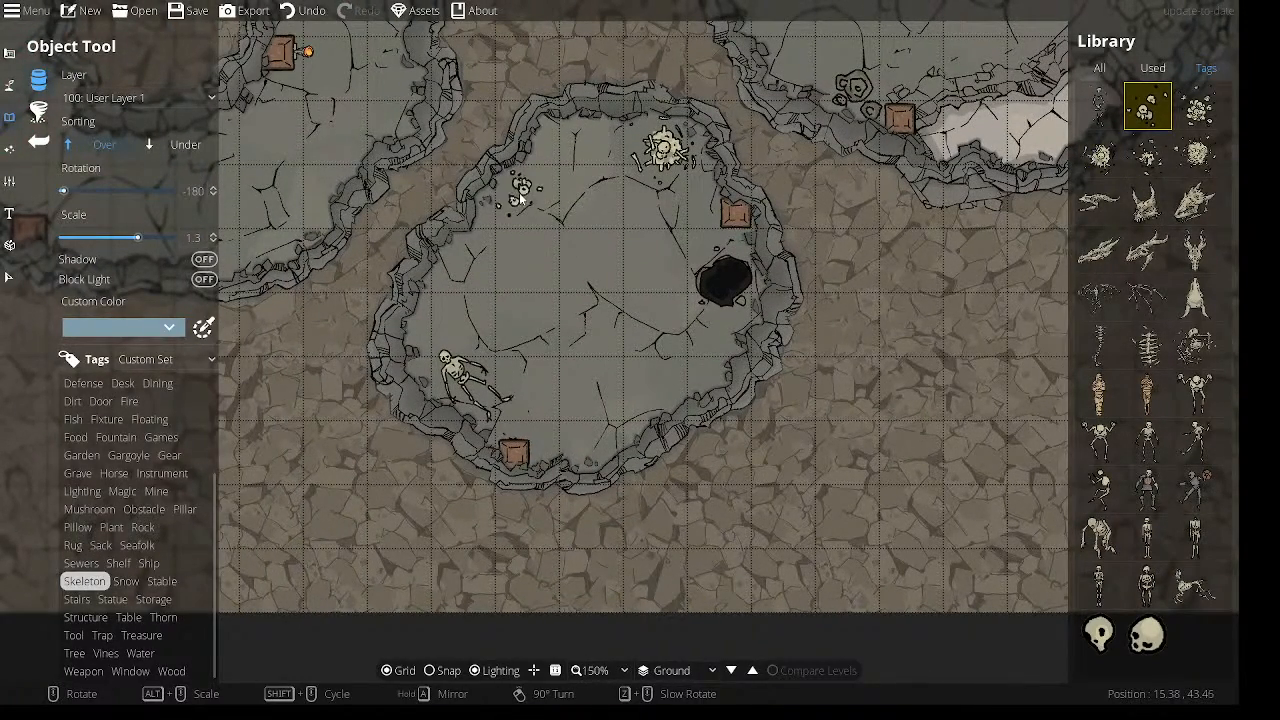
left_click(515, 203)
left_click(1196, 154)
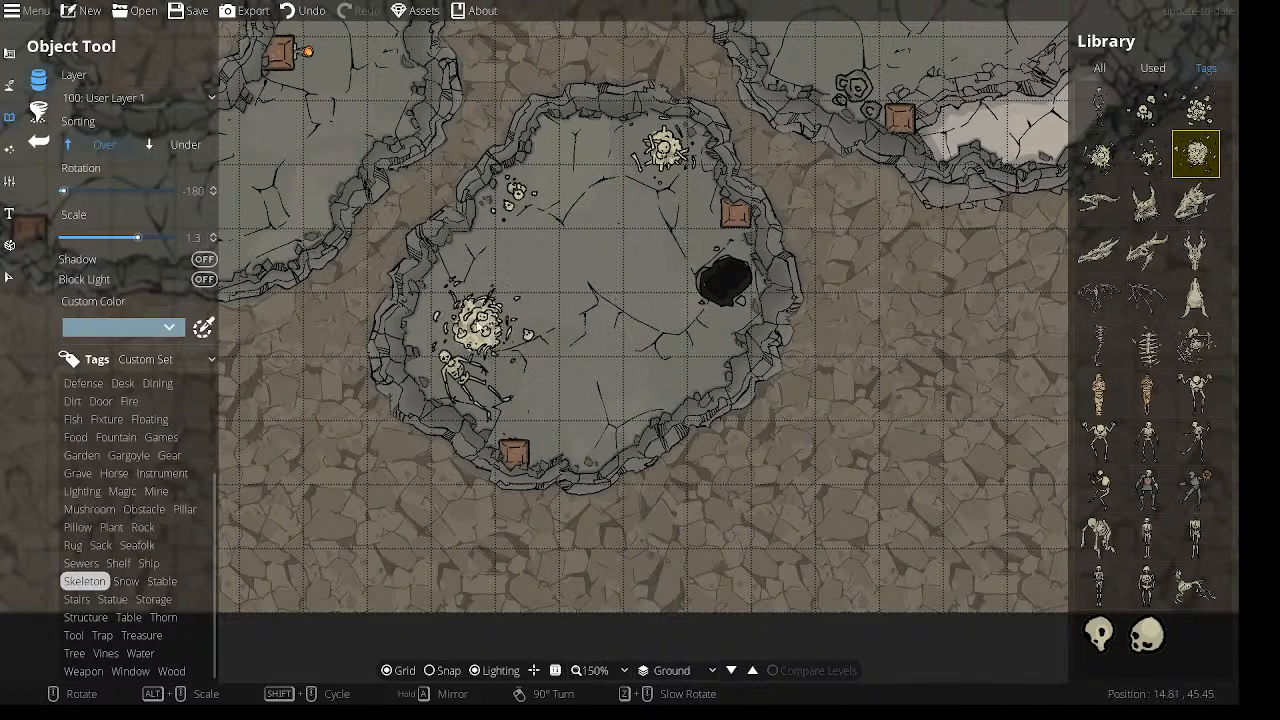
left_click(442, 312)
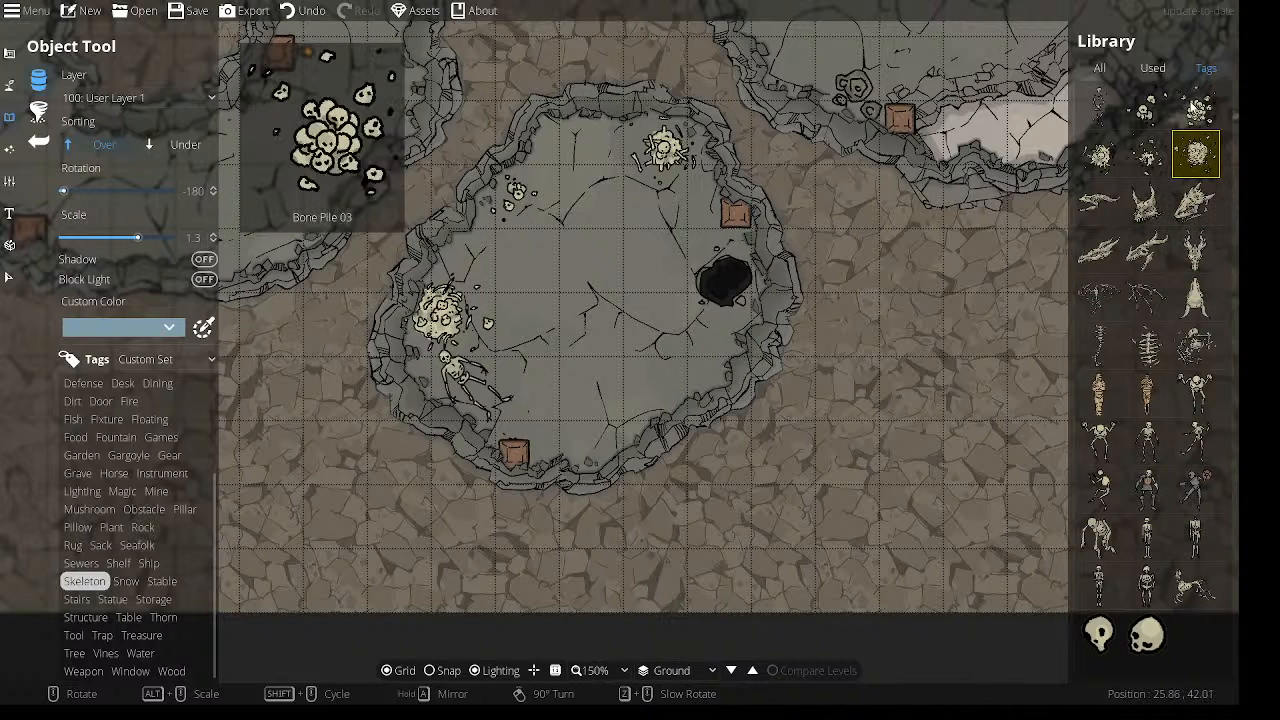
Place scattered skeleton bones rotated 60 degrees in the middle of the small cave.
left_click(1099, 106)
scroll(570, 183, "down", 4)
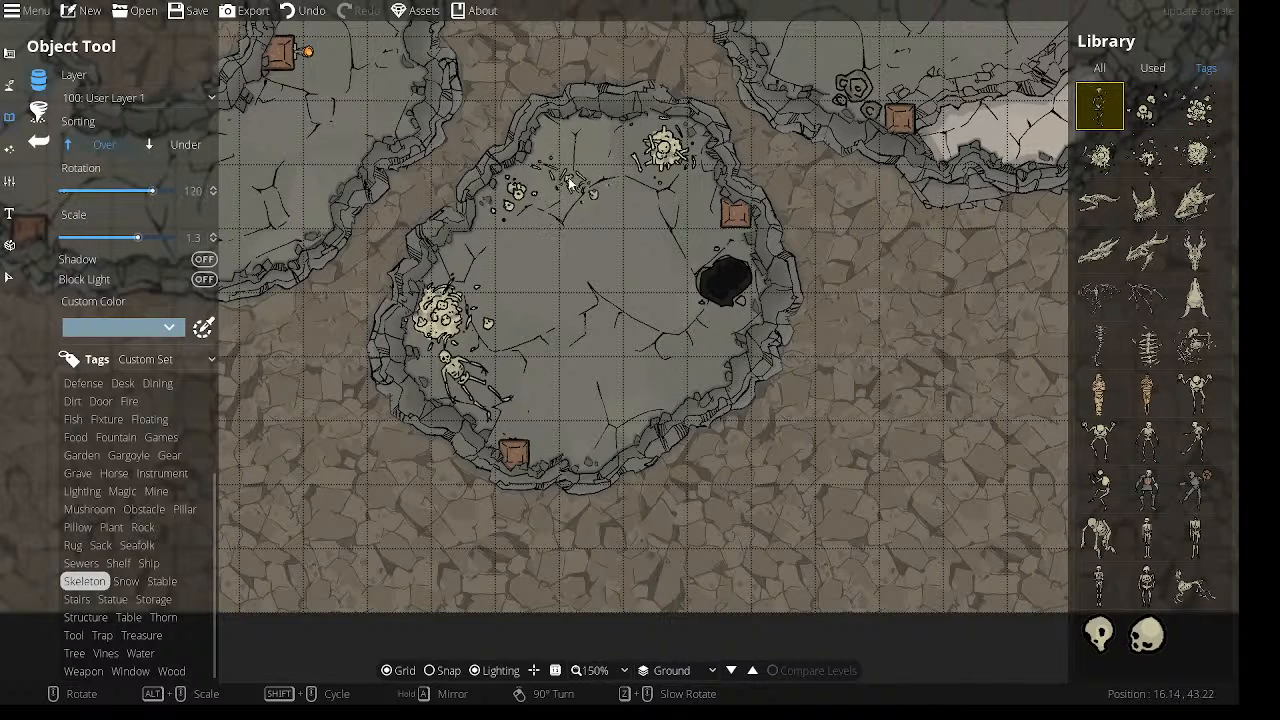
scroll(578, 162, "up", 1)
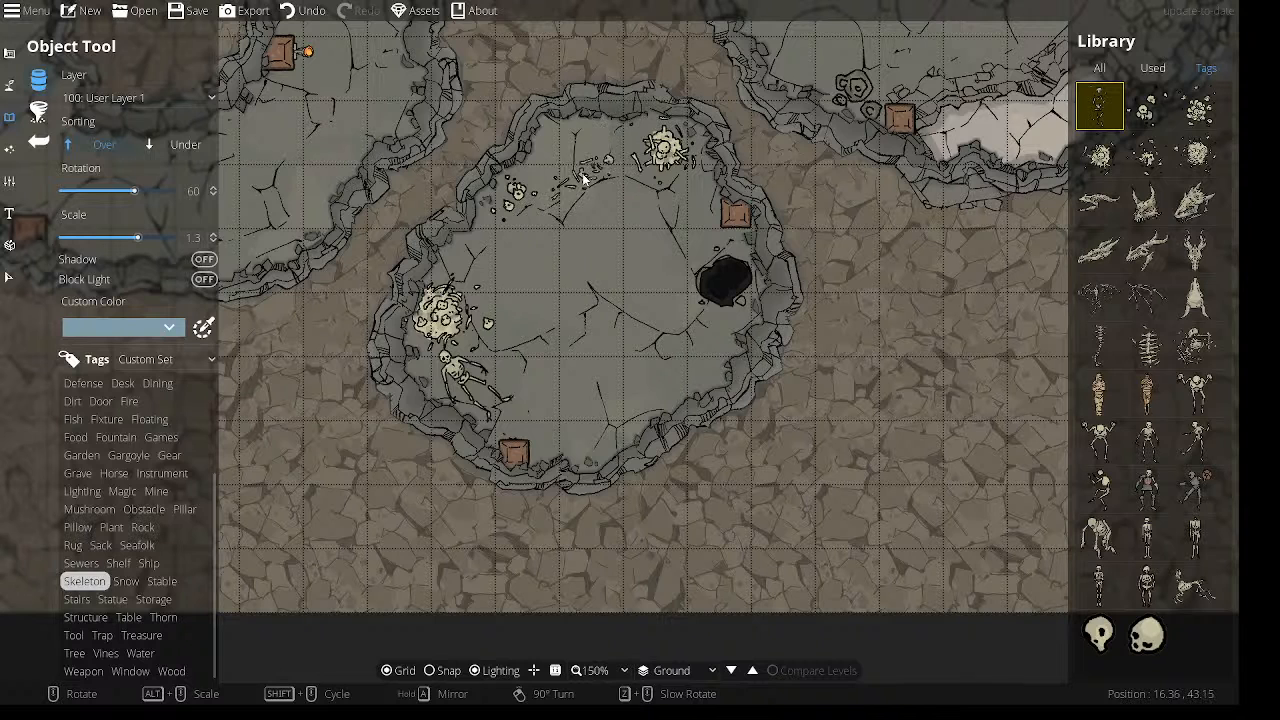
left_click(596, 294)
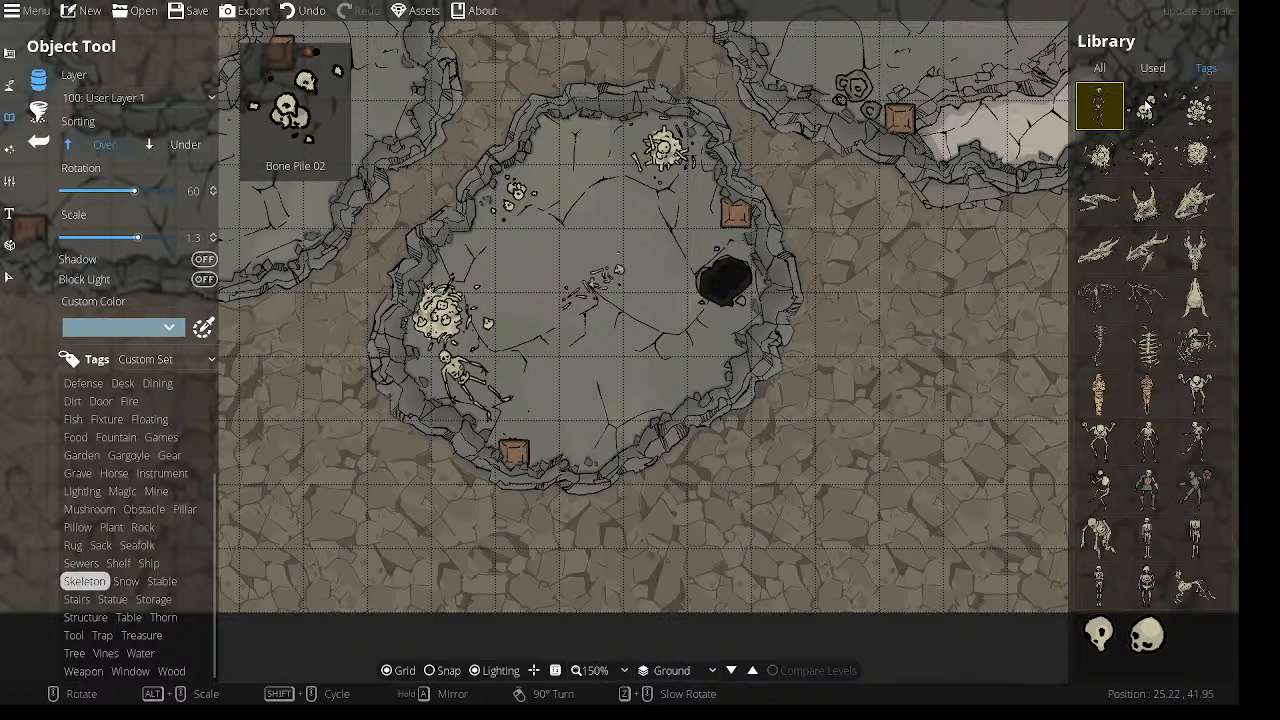
Compare the bone pile variants and place a small scattered one at the cave's southeast wall.
left_click(1199, 155)
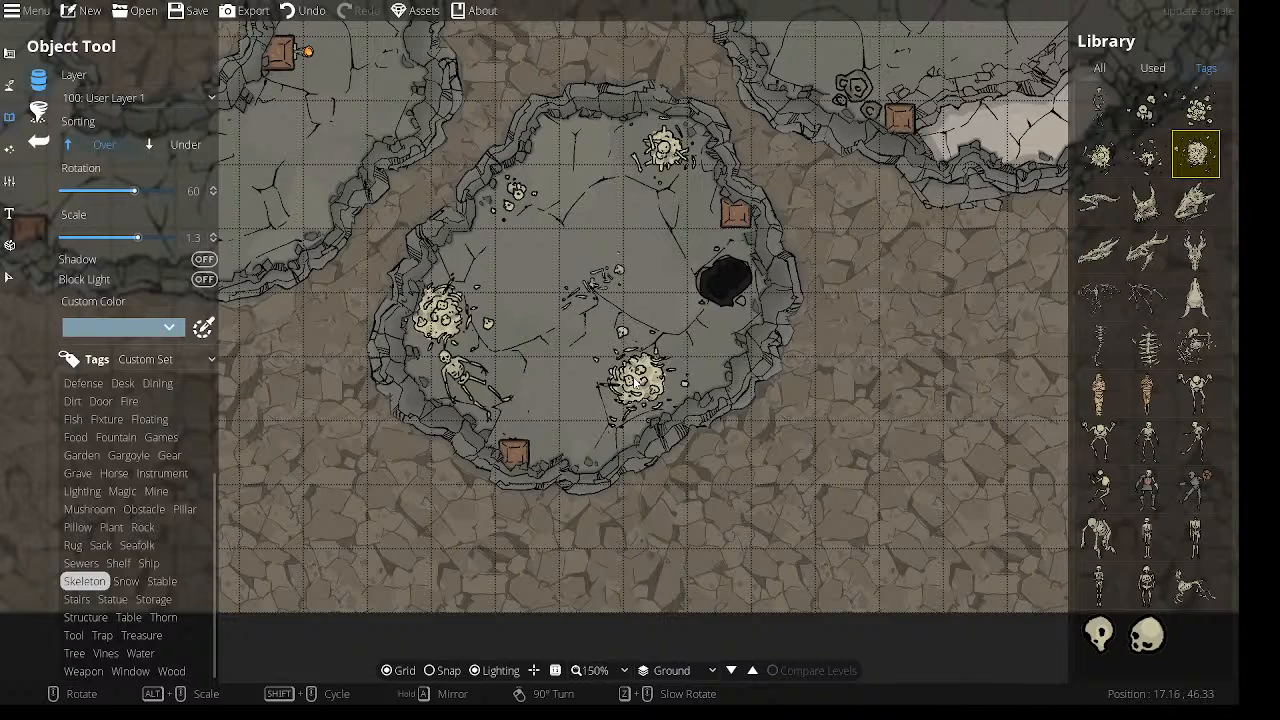
left_click(1099, 155)
left_click(1147, 154)
left_click(667, 395)
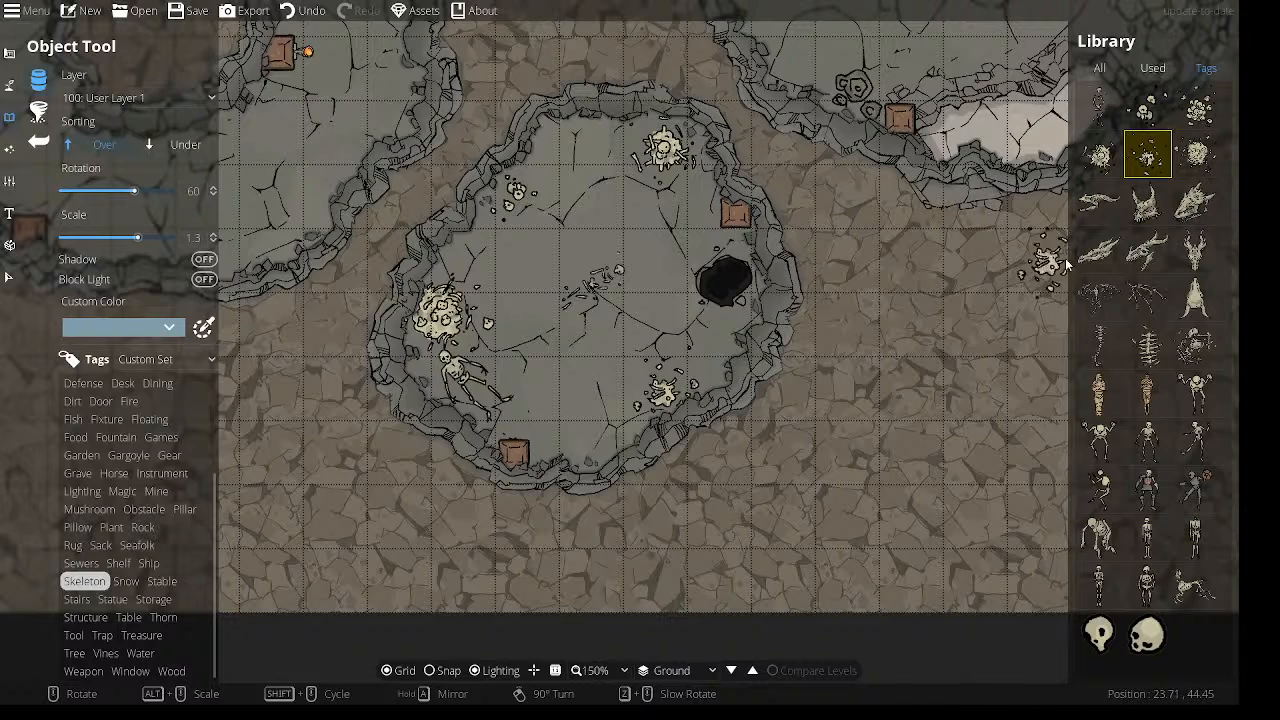
Place a crouching skeleton rotated -15 degrees at the small cave's north wall.
left_click(1147, 488)
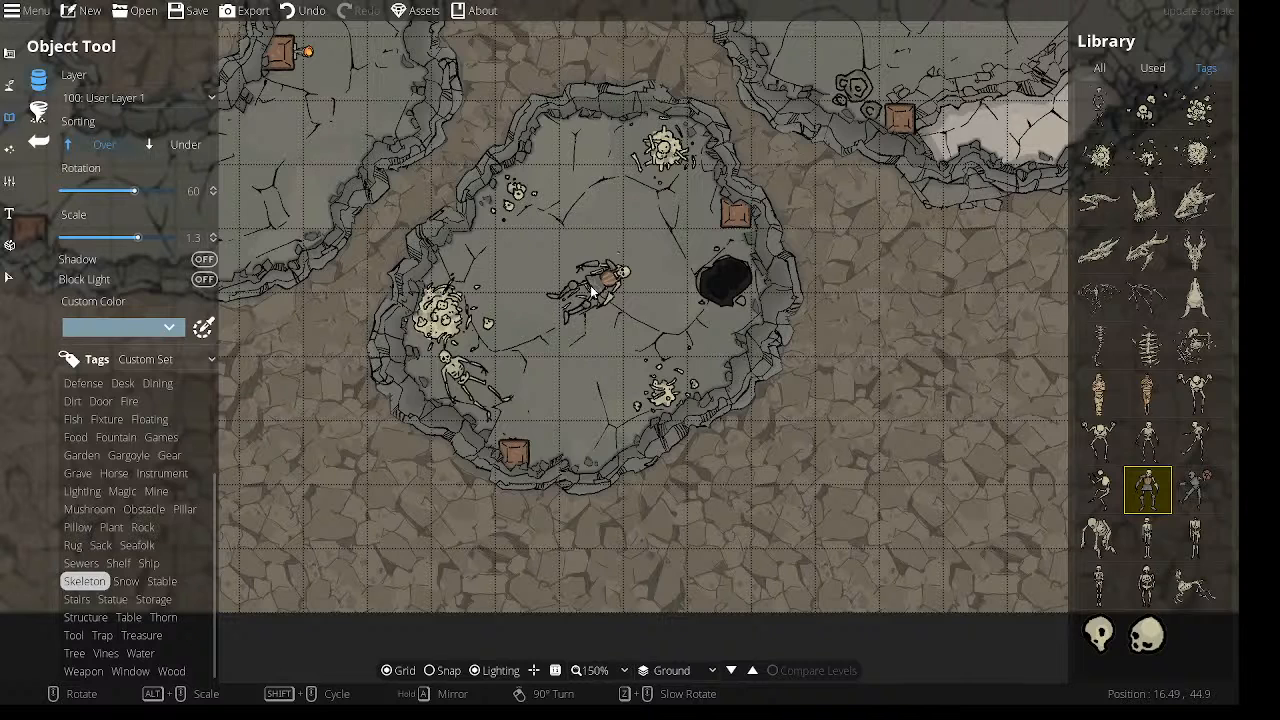
scroll(580, 396, "down", 4)
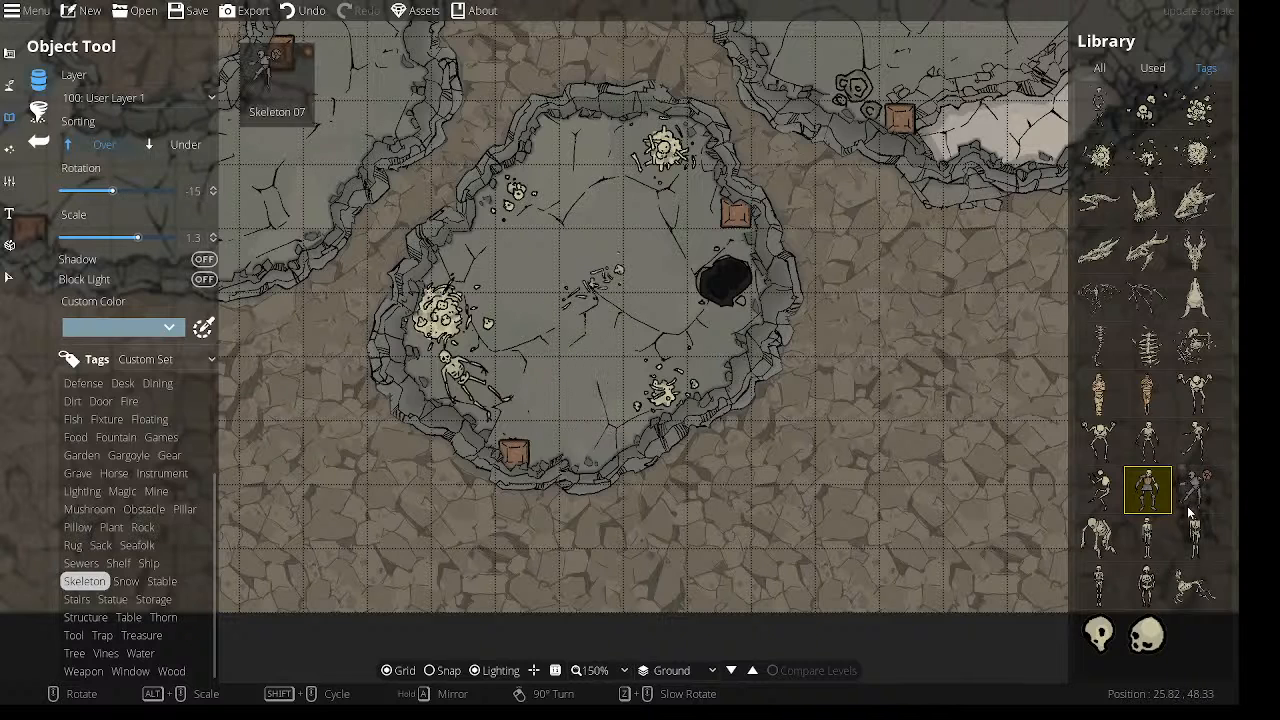
left_click(1099, 488)
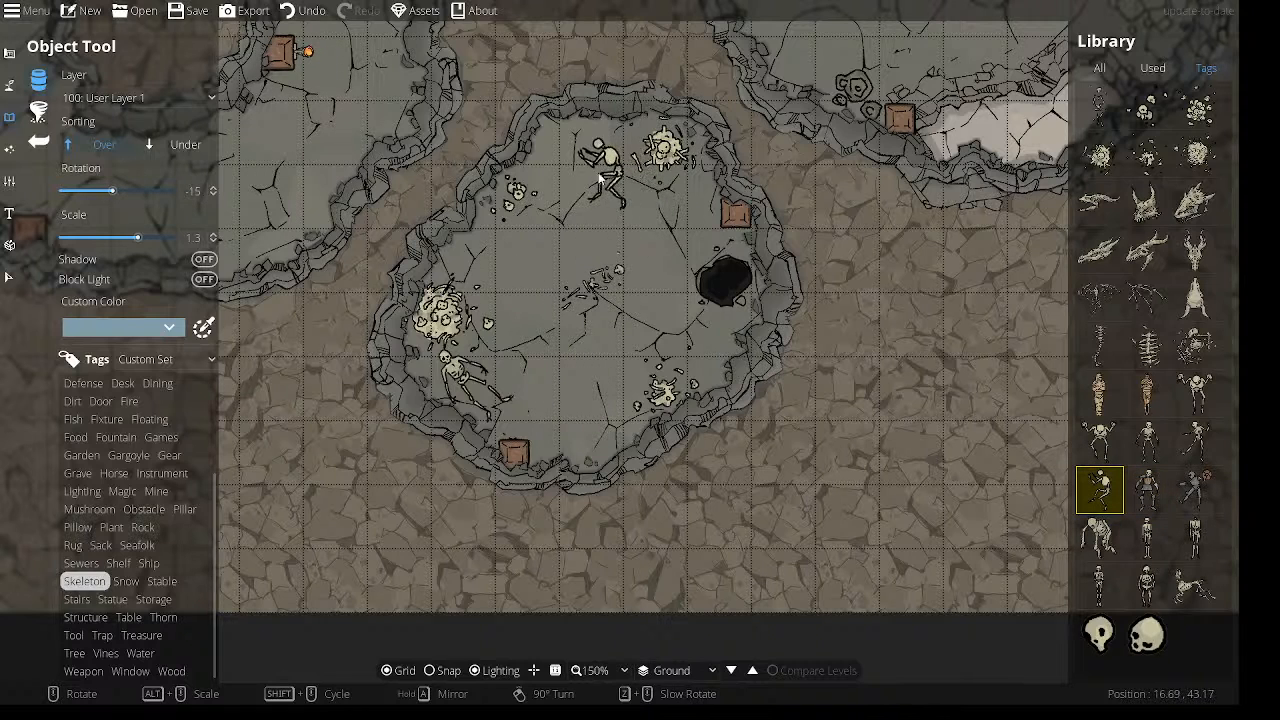
left_click(583, 160)
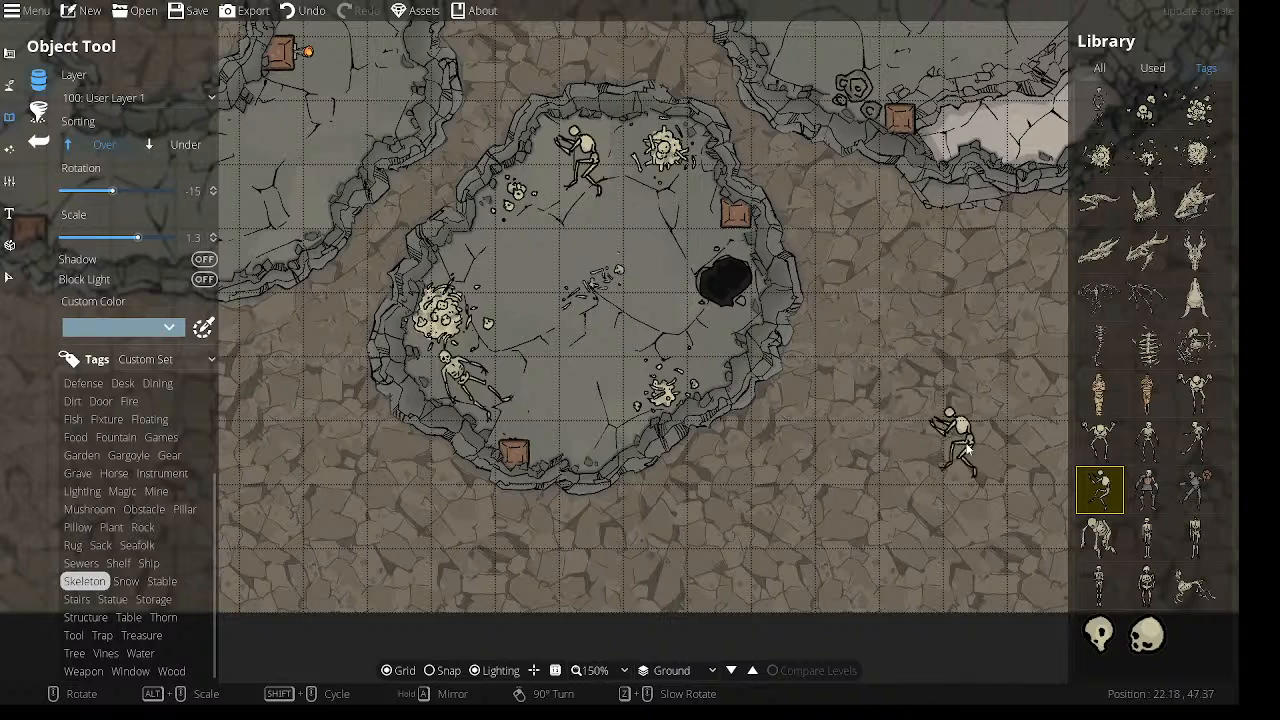
Place a sprawled skeleton rotated 30 degrees against the east wall just south of the dark hole.
left_click(1147, 441)
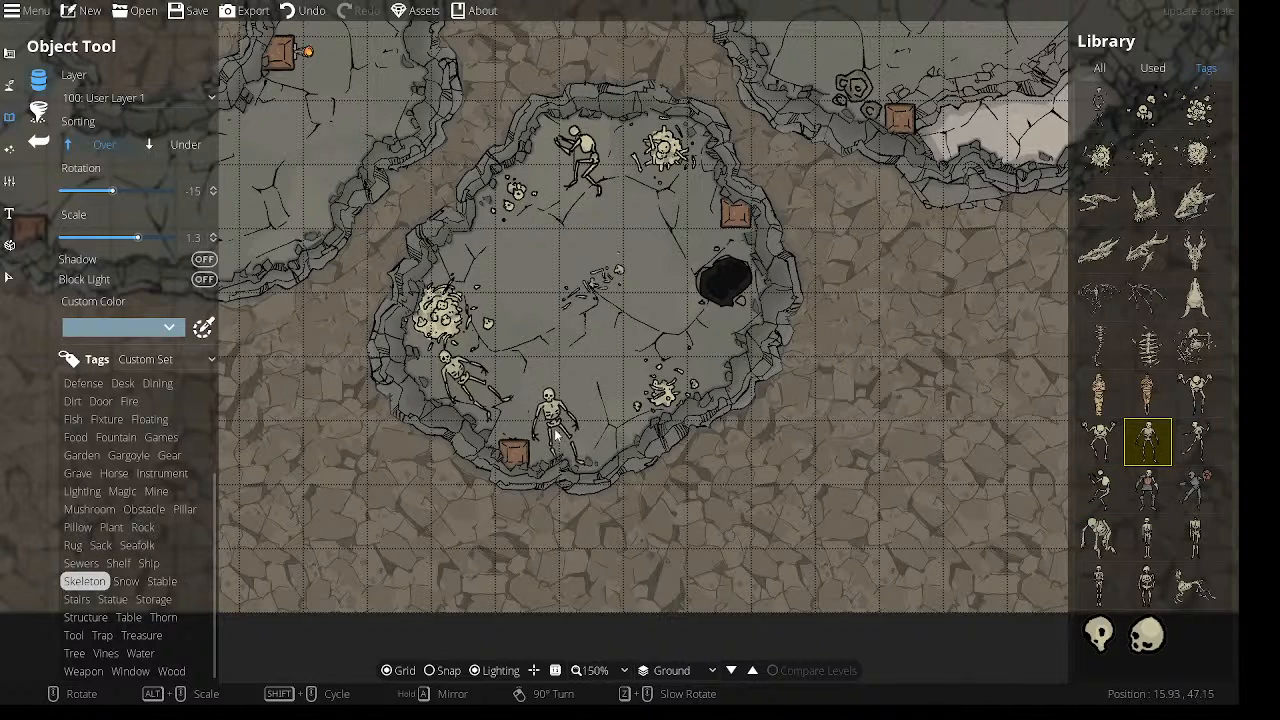
left_click(1204, 439)
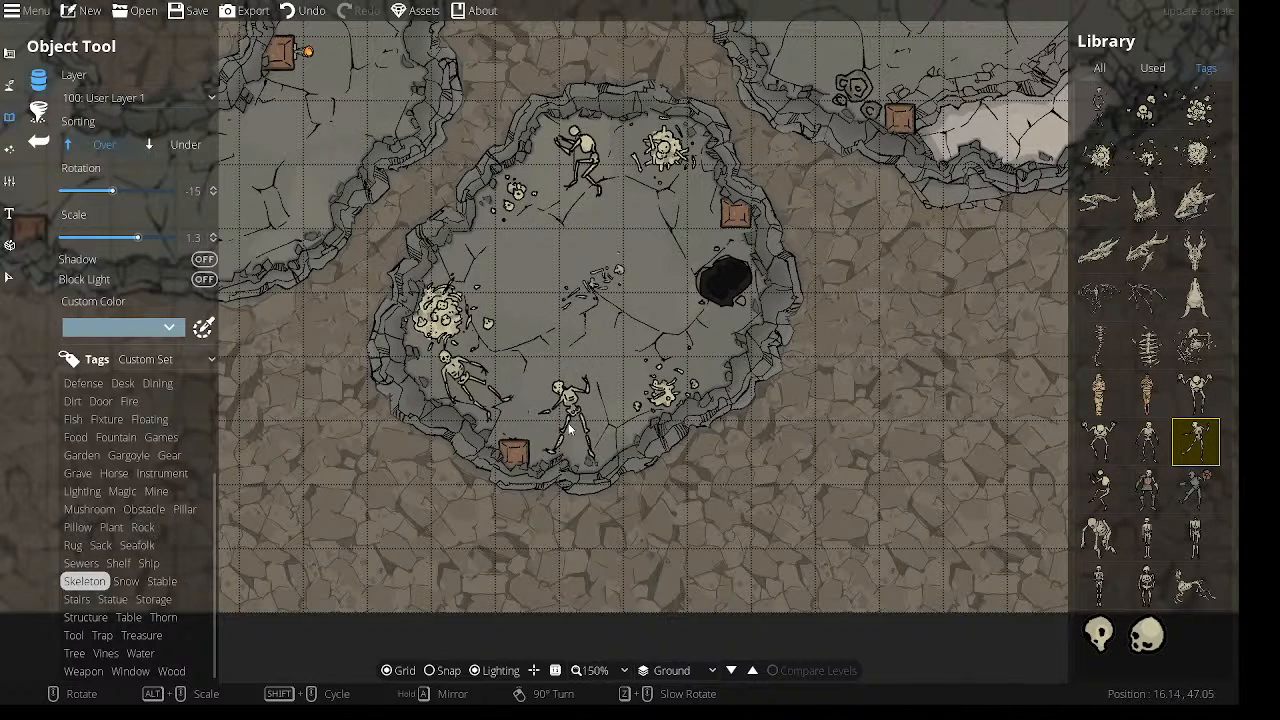
scroll(575, 415, "down", 5)
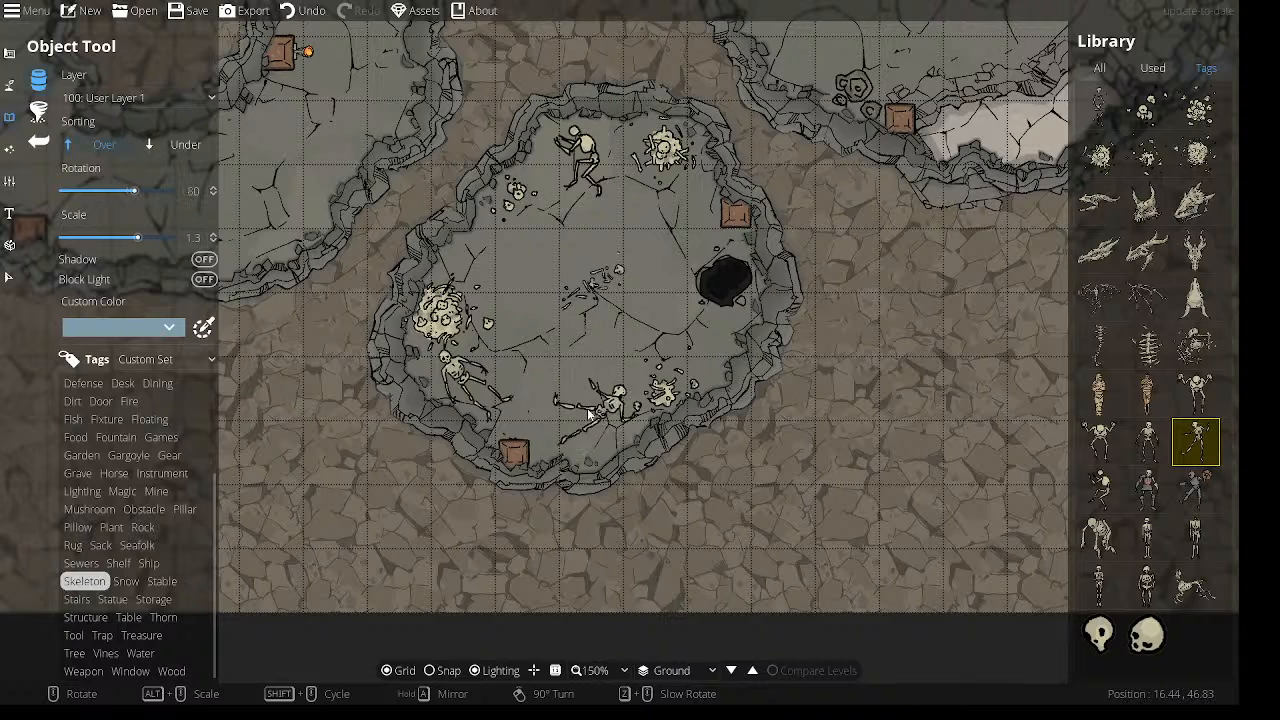
scroll(695, 355, "up", 2)
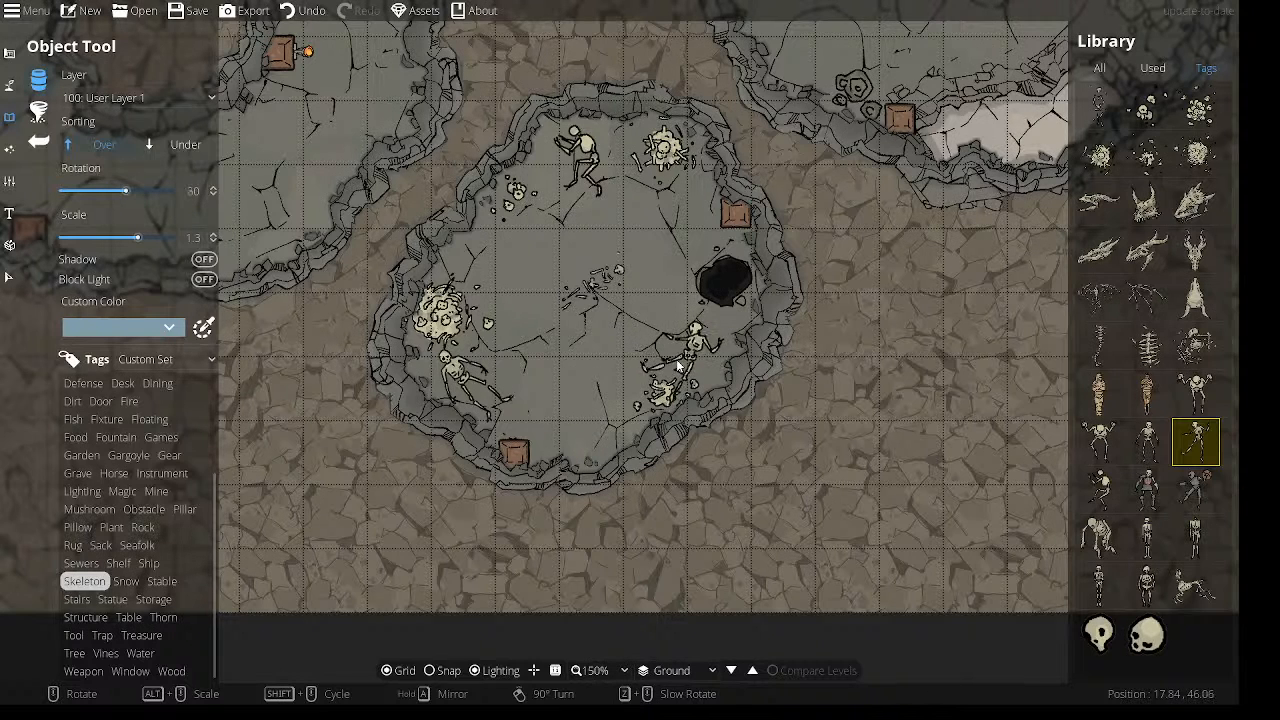
left_click(718, 347)
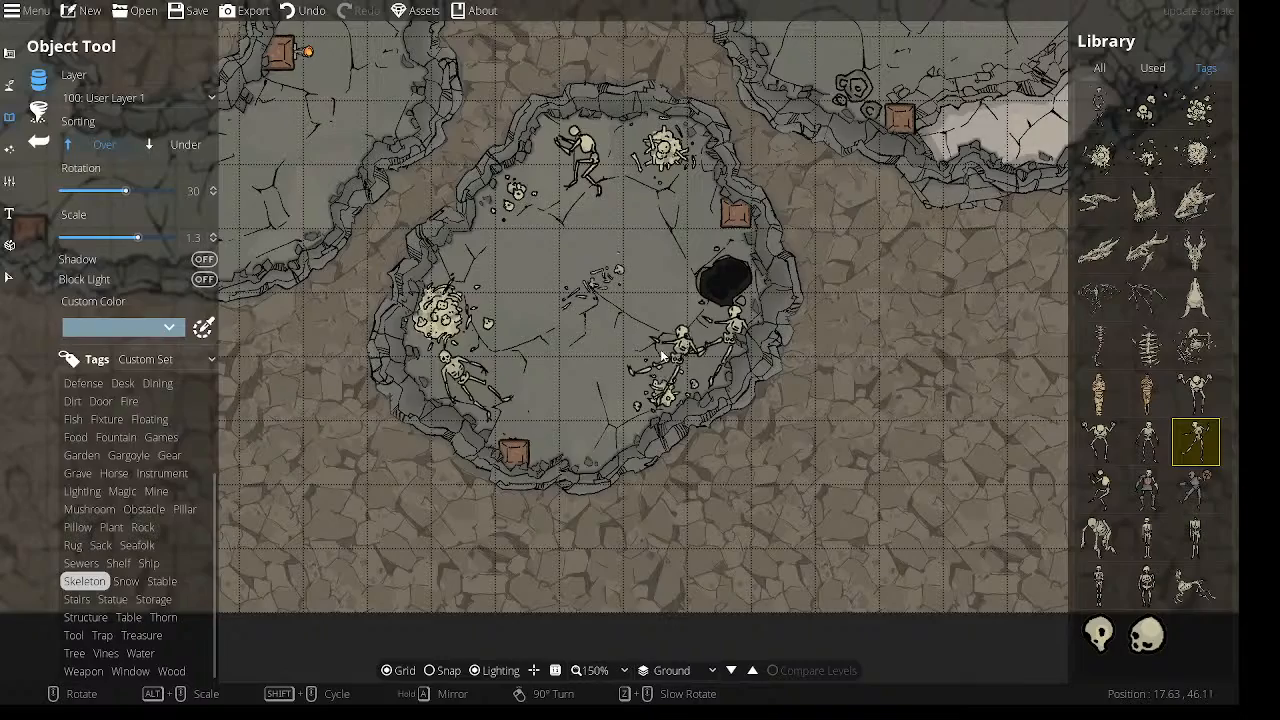
Look over the caves and passages north and east of the skeleton cave for further areas to decorate.
left_click_drag(627, 267, 898, 400)
left_click_drag(567, 354, 923, 505)
left_click_drag(775, 216, 745, 553)
left_click_drag(618, 208, 632, 503)
left_click_drag(660, 130, 489, 487)
left_click_drag(867, 165, 738, 388)
left_click_drag(655, 560, 438, 229)
left_click_drag(564, 411, 411, 183)
left_click_drag(323, 395, 734, 249)
left_click_drag(763, 407, 409, 496)
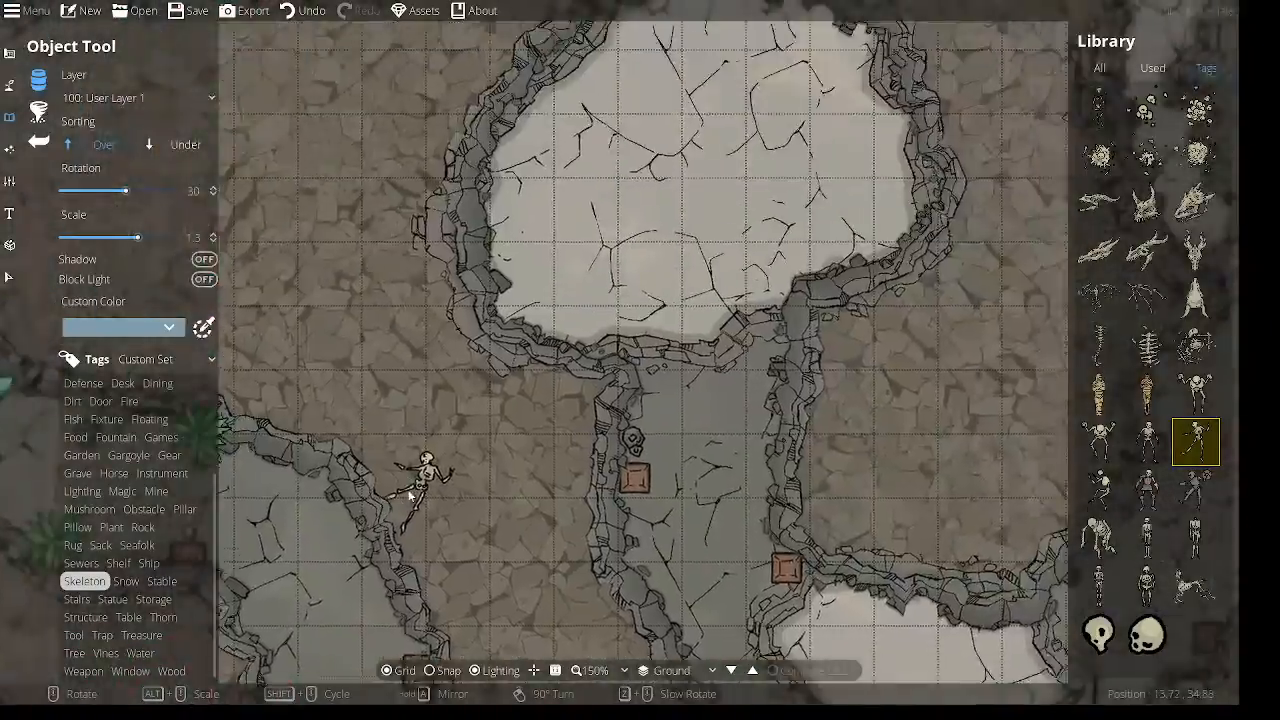
left_click_drag(557, 650, 585, 310)
left_click_drag(723, 185, 566, 637)
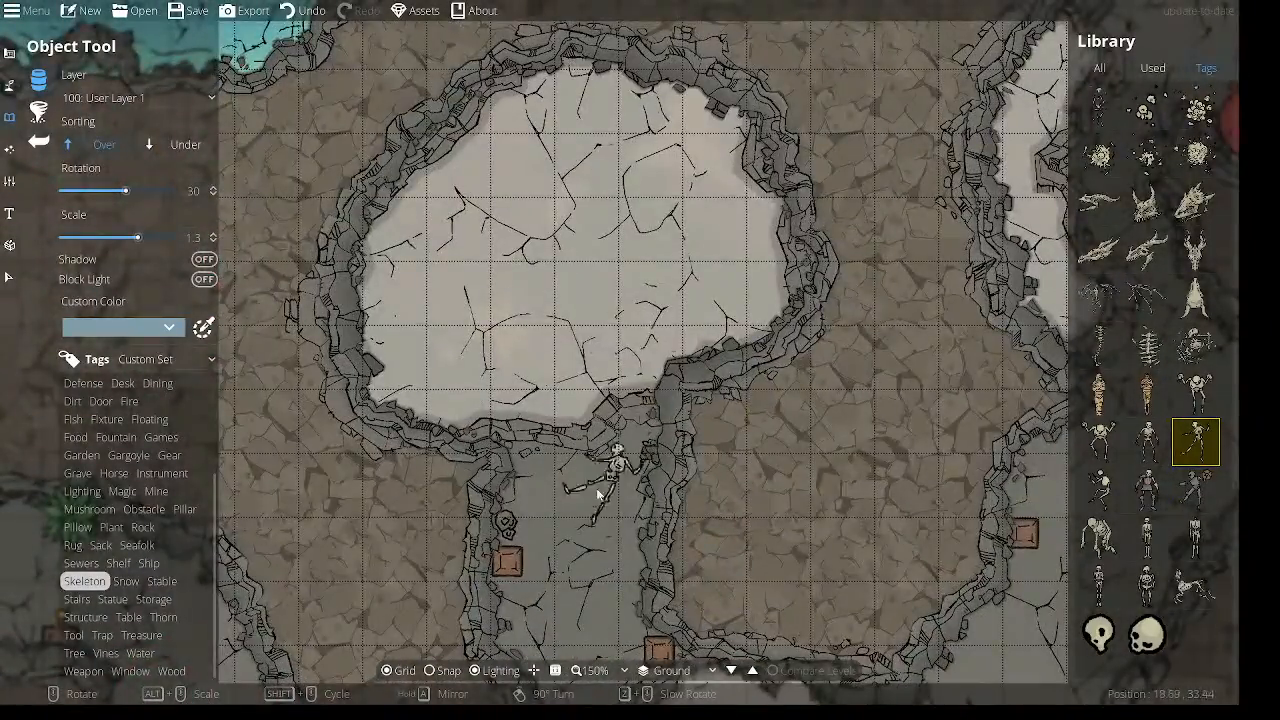
left_click_drag(608, 465, 660, 125)
left_click_drag(436, 493, 650, 155)
left_click_drag(600, 390, 228, 498)
left_click_drag(600, 148, 702, 633)
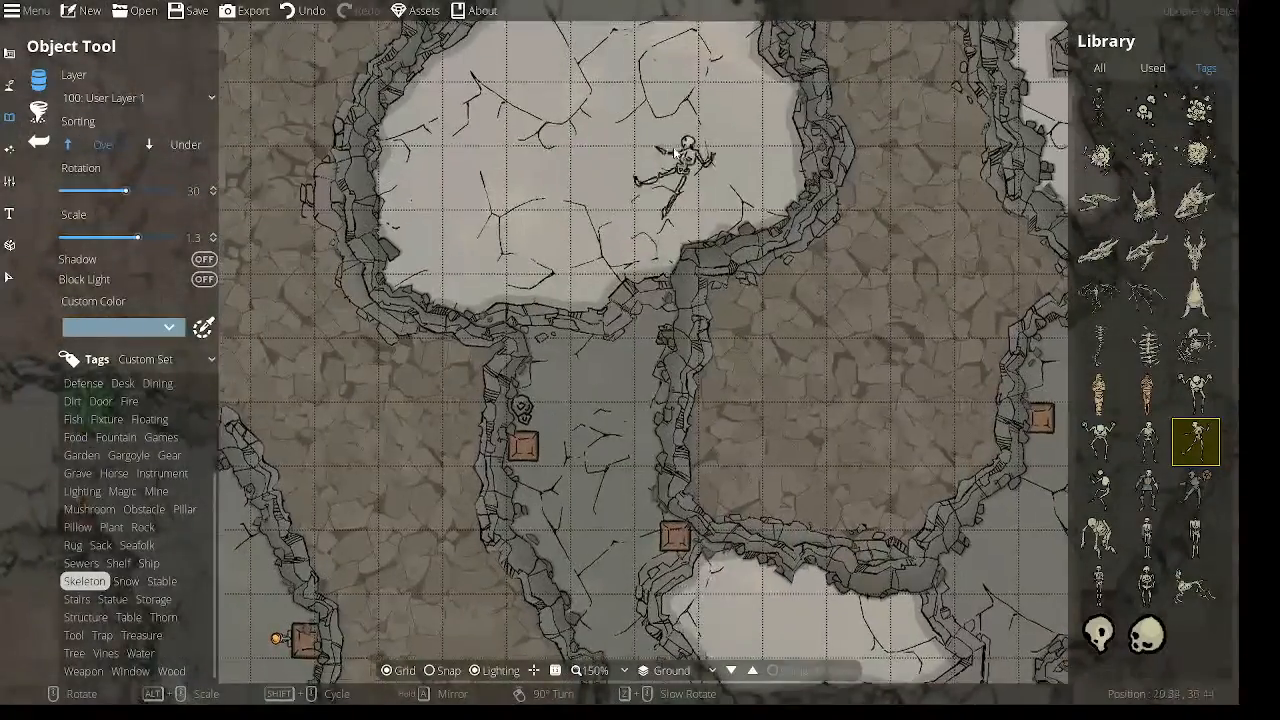
left_click_drag(974, 232, 460, 298)
scroll(482, 383, "down", 1)
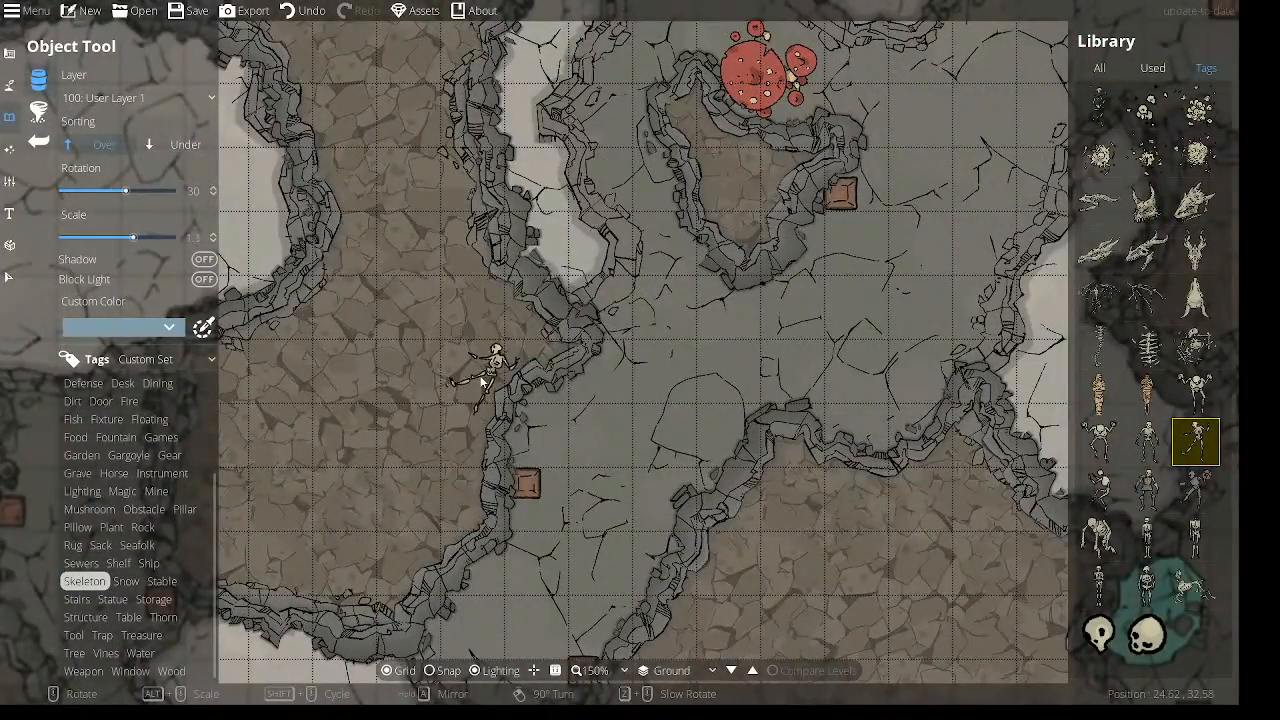
scroll(481, 382, "down", 3)
left_click_drag(481, 382, 531, 114)
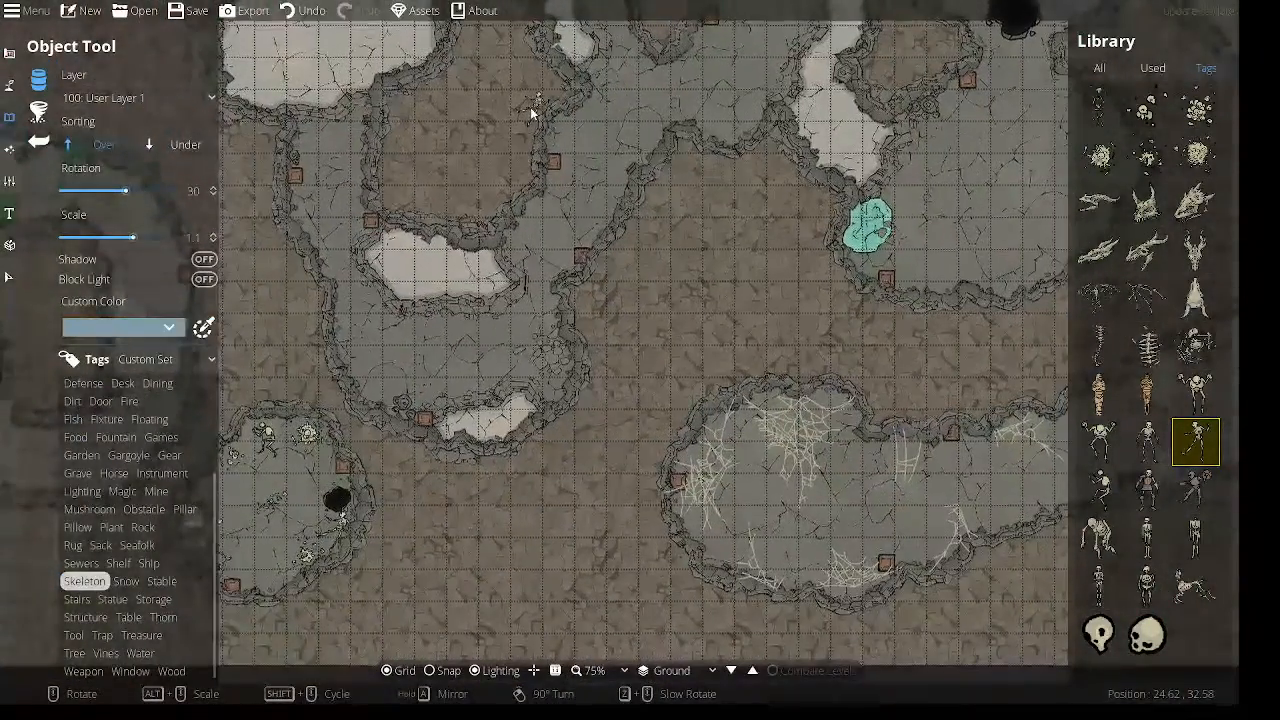
Place a globe at scale 1.6 on the southeast edge of the round treasure table in the northwest wood-floored room.
left_click_drag(603, 177, 360, 428)
left_click_drag(589, 231, 535, 491)
left_click_drag(498, 274, 751, 370)
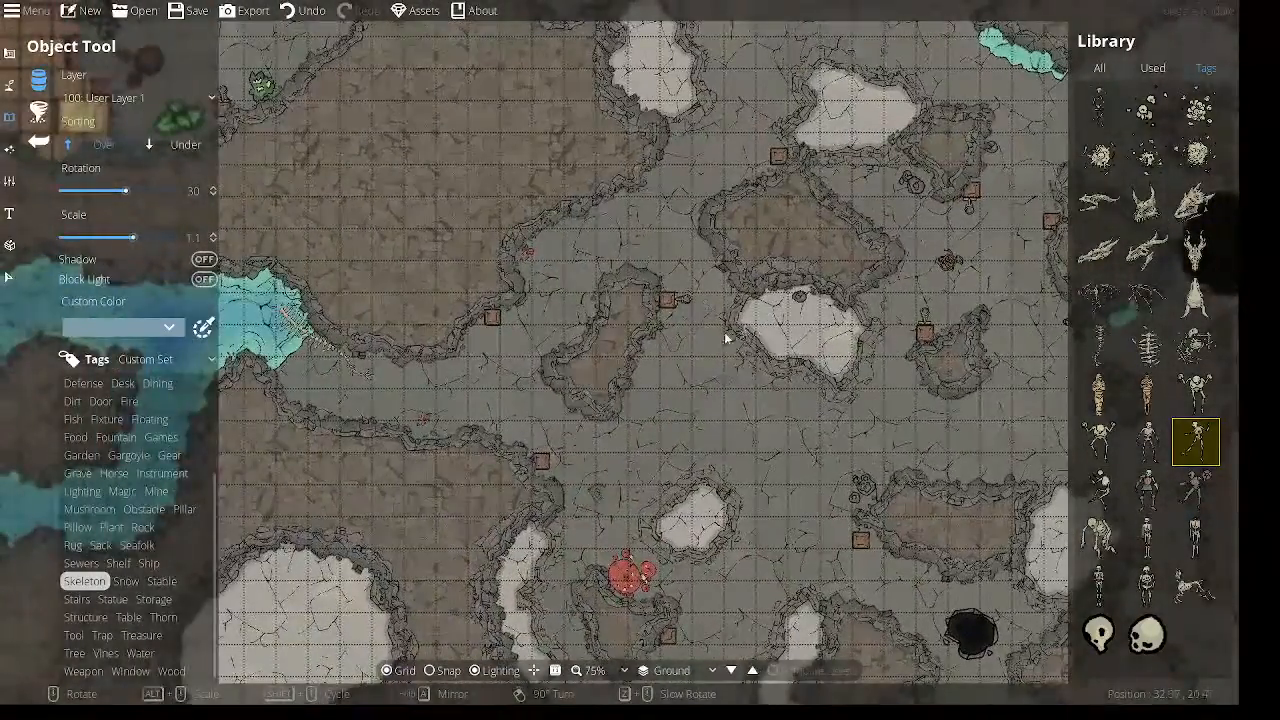
mouse_move(340, 114)
left_mouse_down()
mouse_move(688, 294)
mouse_move(748, 421)
mouse_move(786, 436)
left_mouse_up()
left_click_drag(635, 229, 671, 261)
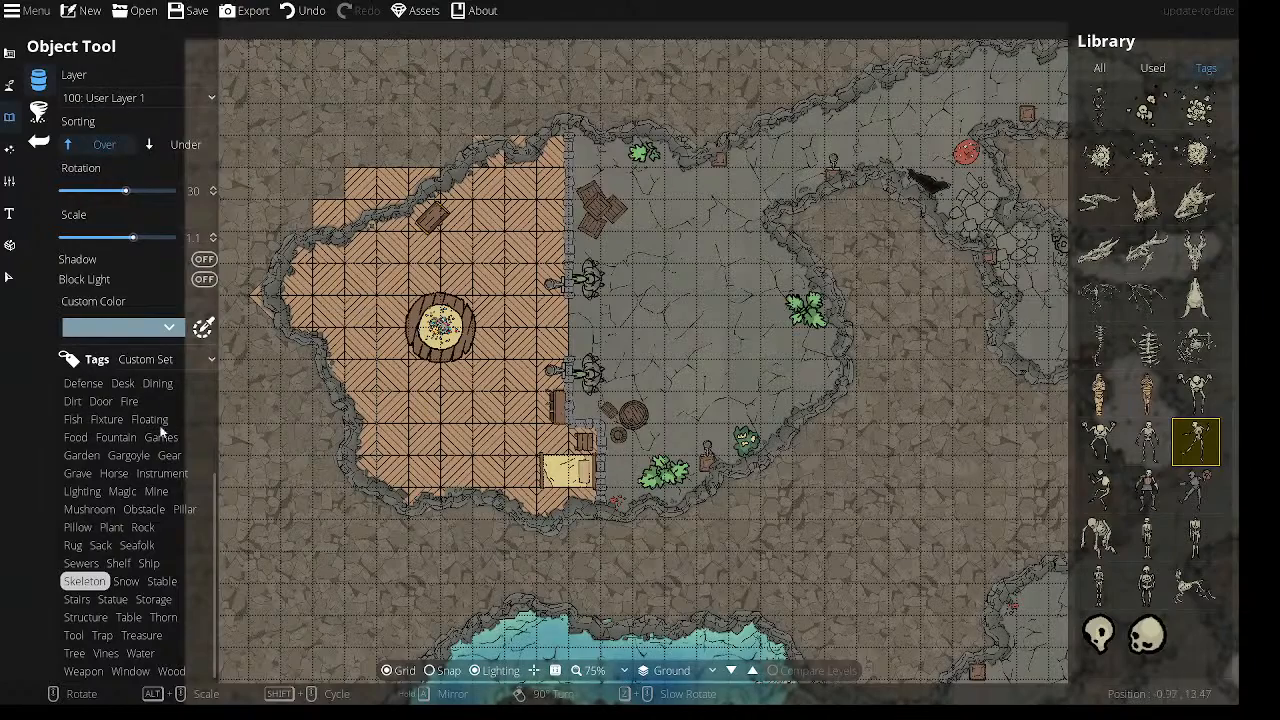
left_click(157, 383)
scroll(1172, 430, "up", 2)
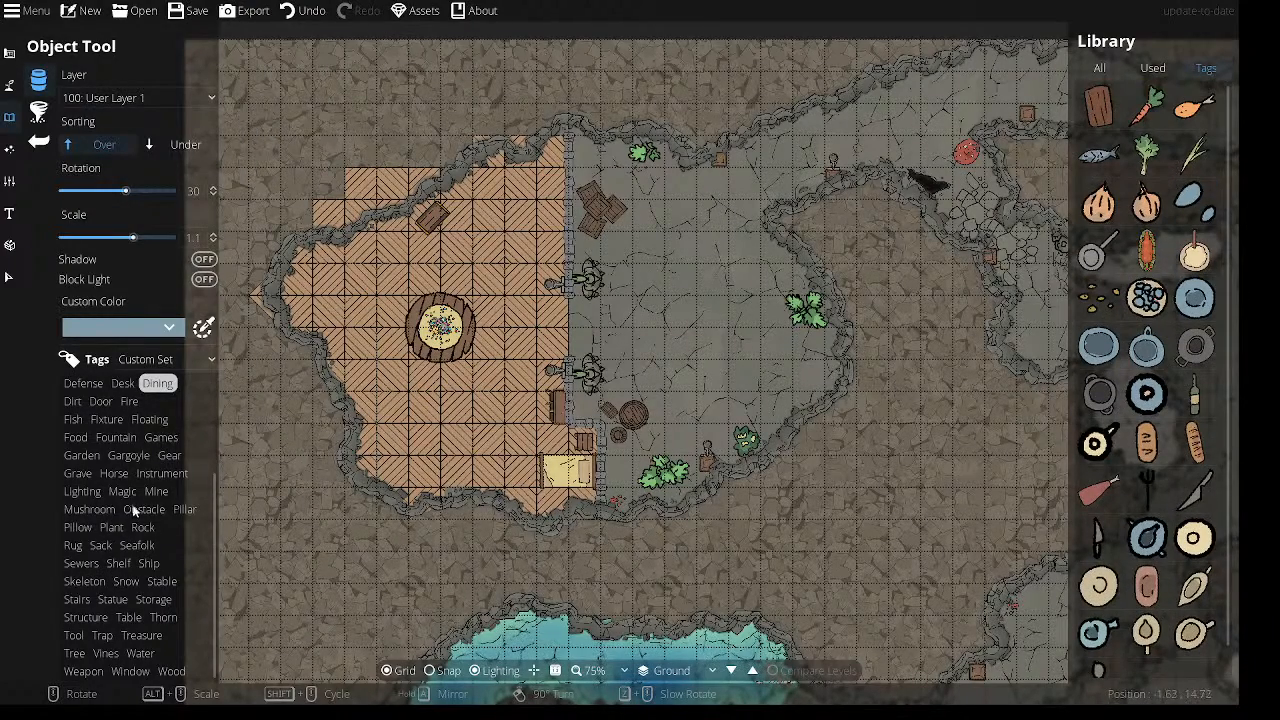
scroll(111, 592, "up", 4)
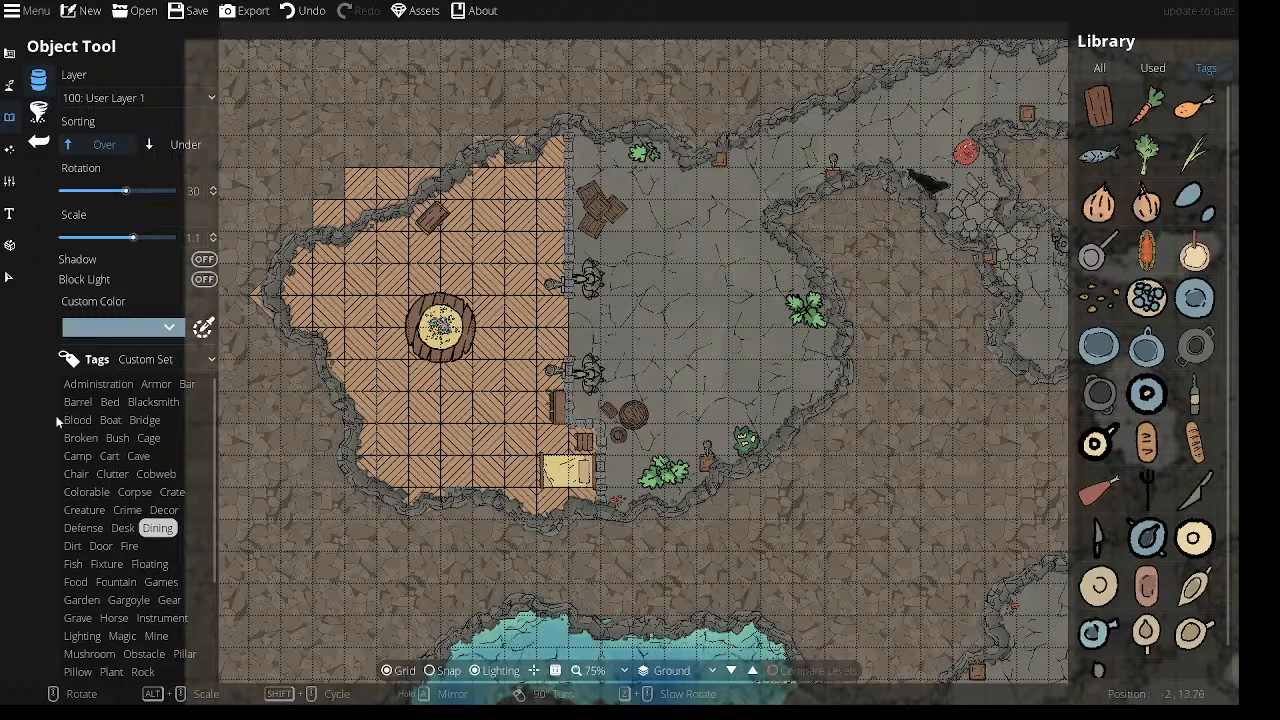
left_click(98, 384)
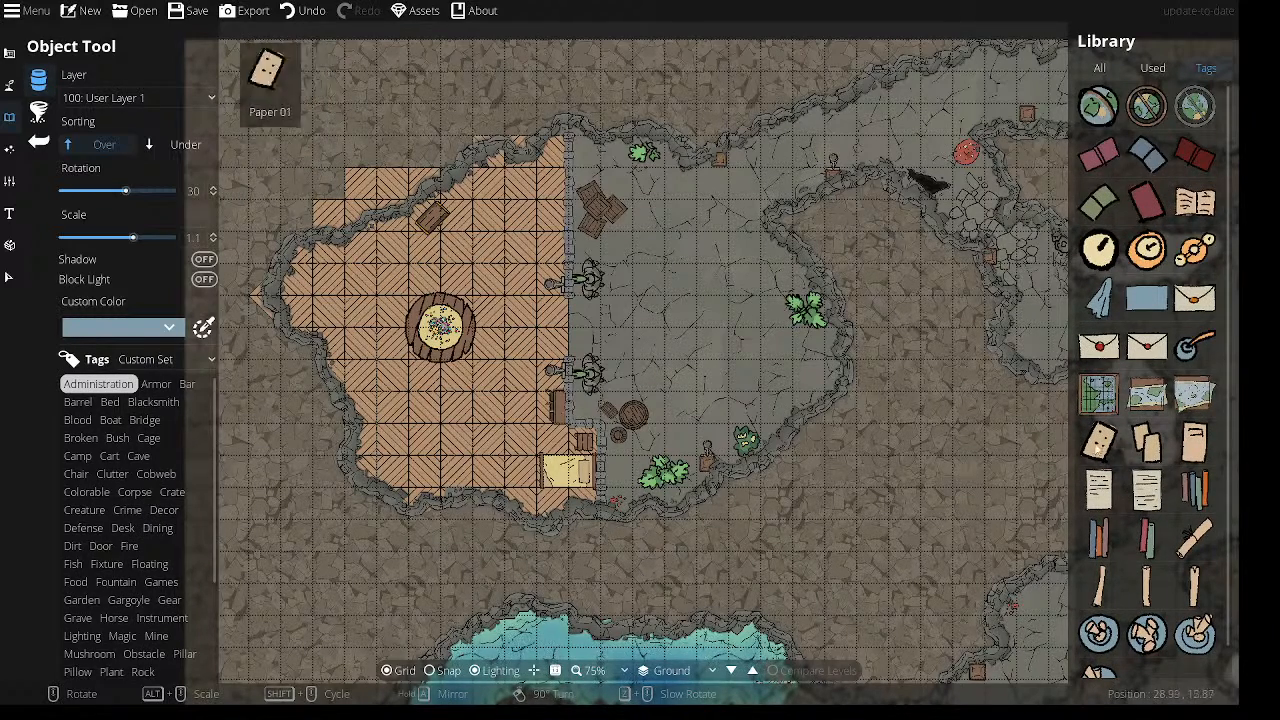
left_click(1098, 105)
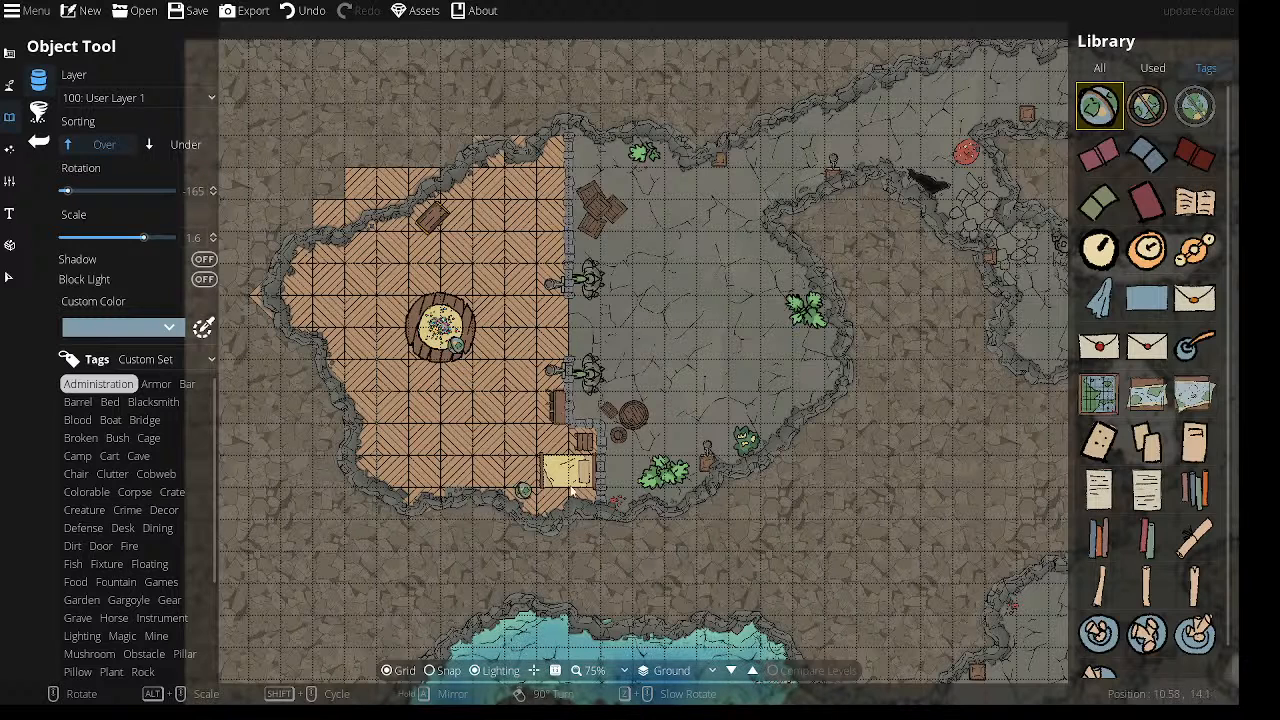
Place a written paper sheet, rotated 135 degrees at scale 0.8, on the northwest edge of the round treasure table.
left_click(1099, 489)
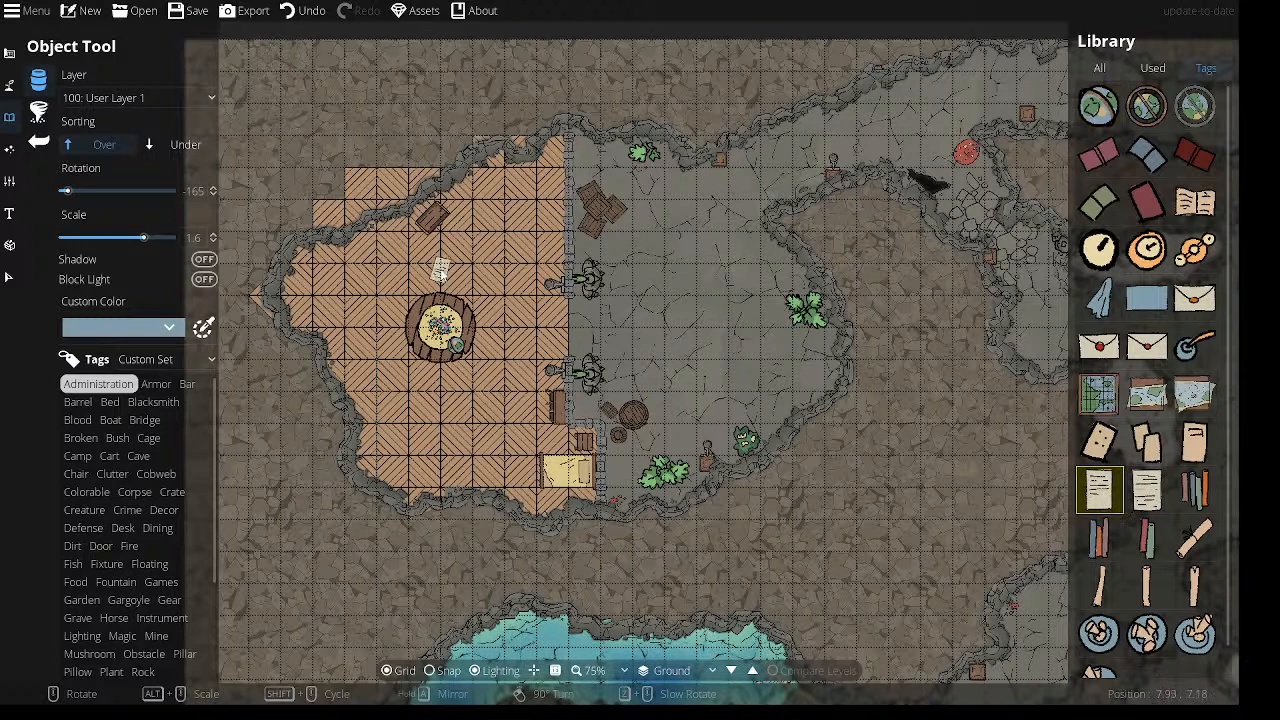
scroll(432, 327, "down", 2)
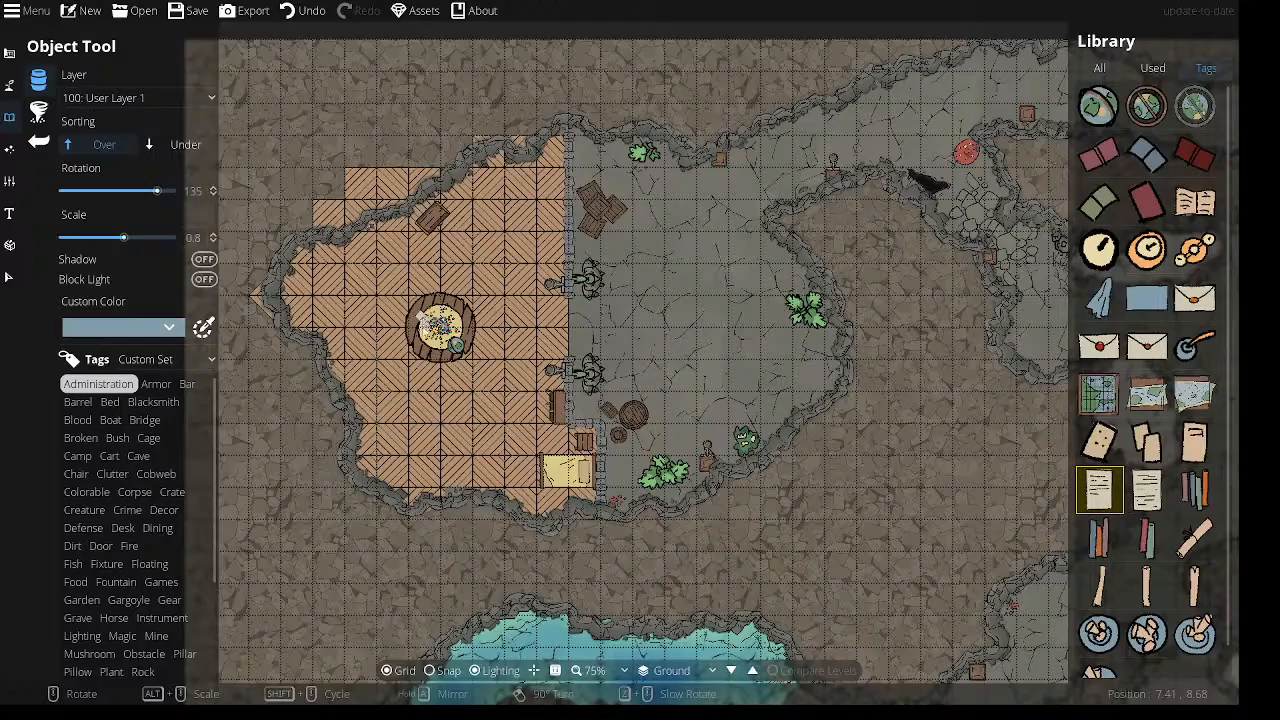
scroll(424, 420, "up", 3)
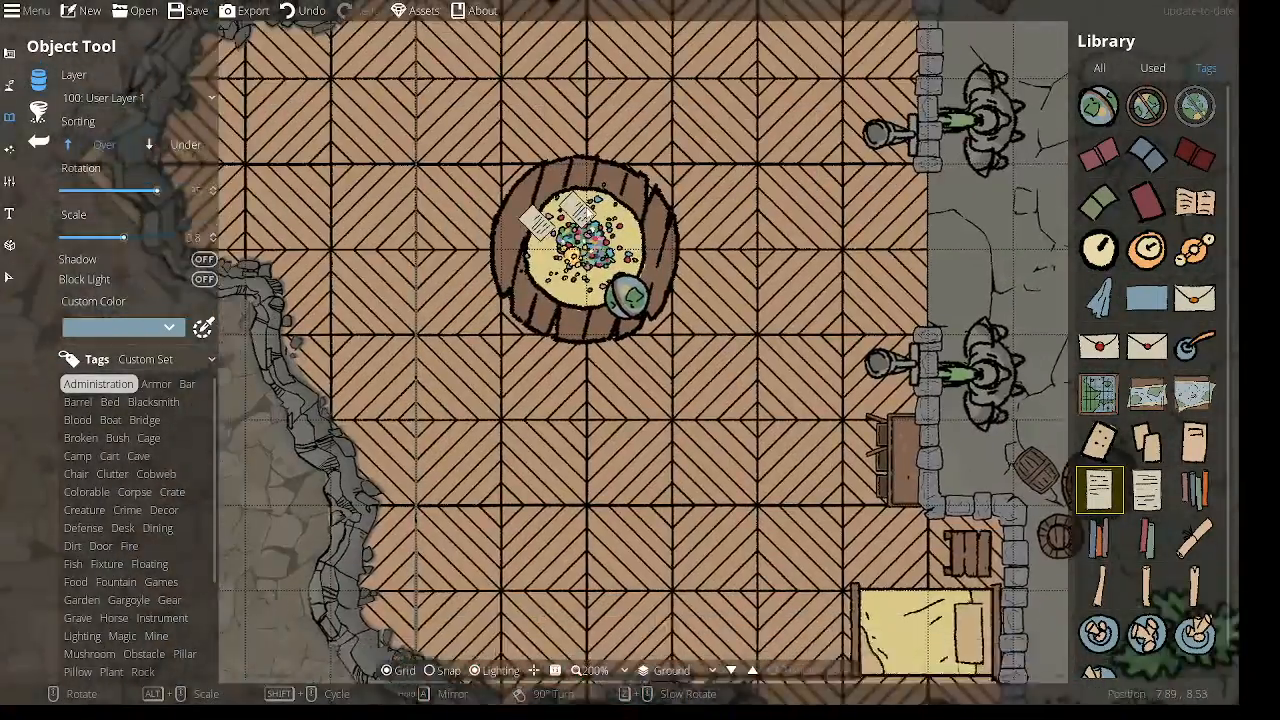
scroll(545, 240, "up", 2)
Browse the bridge, camp, cart, corpse and defense objects and preview the blade traps in the wood-floored room.
left_click_drag(720, 330, 666, 321)
left_click_drag(484, 152, 520, 372)
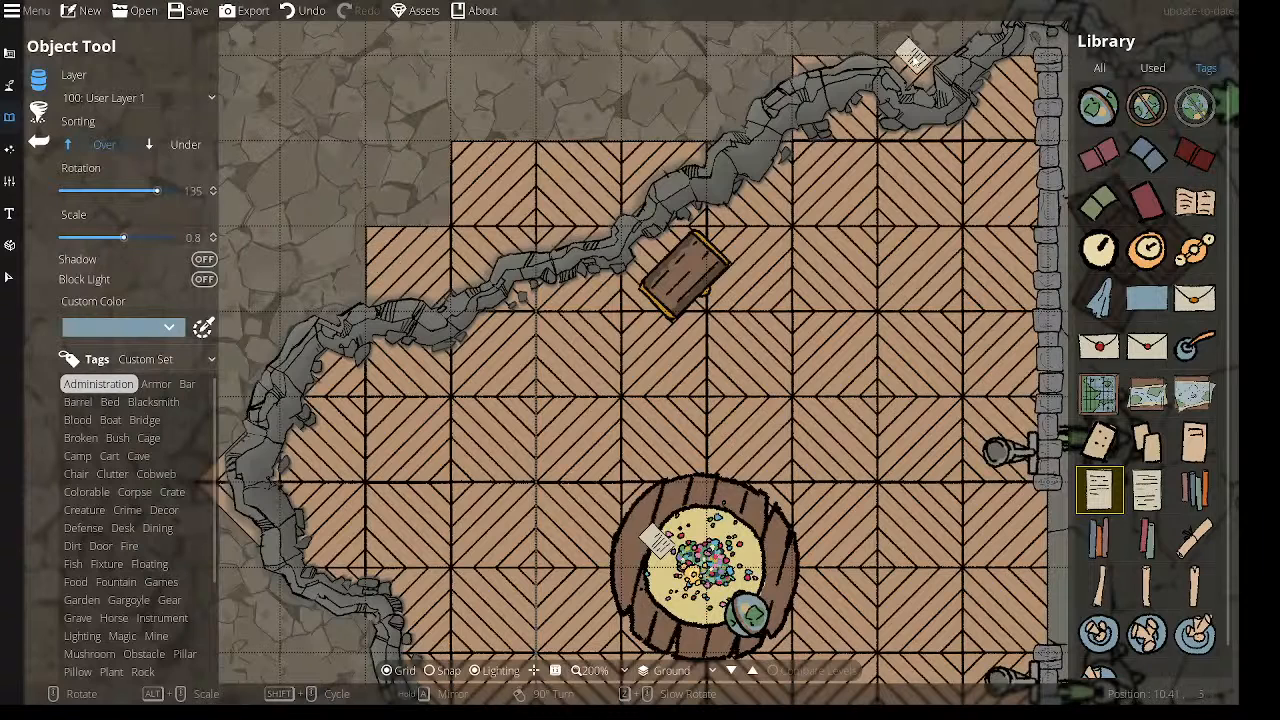
left_click(144, 420)
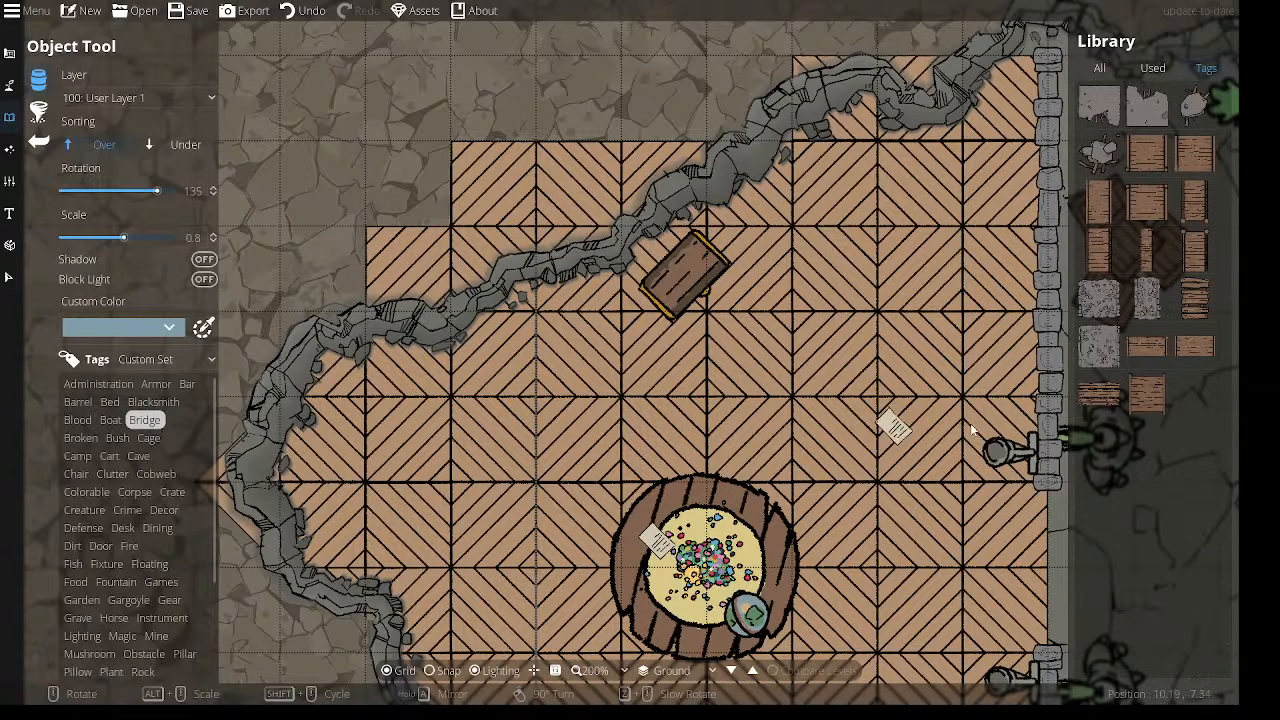
left_click(77, 456)
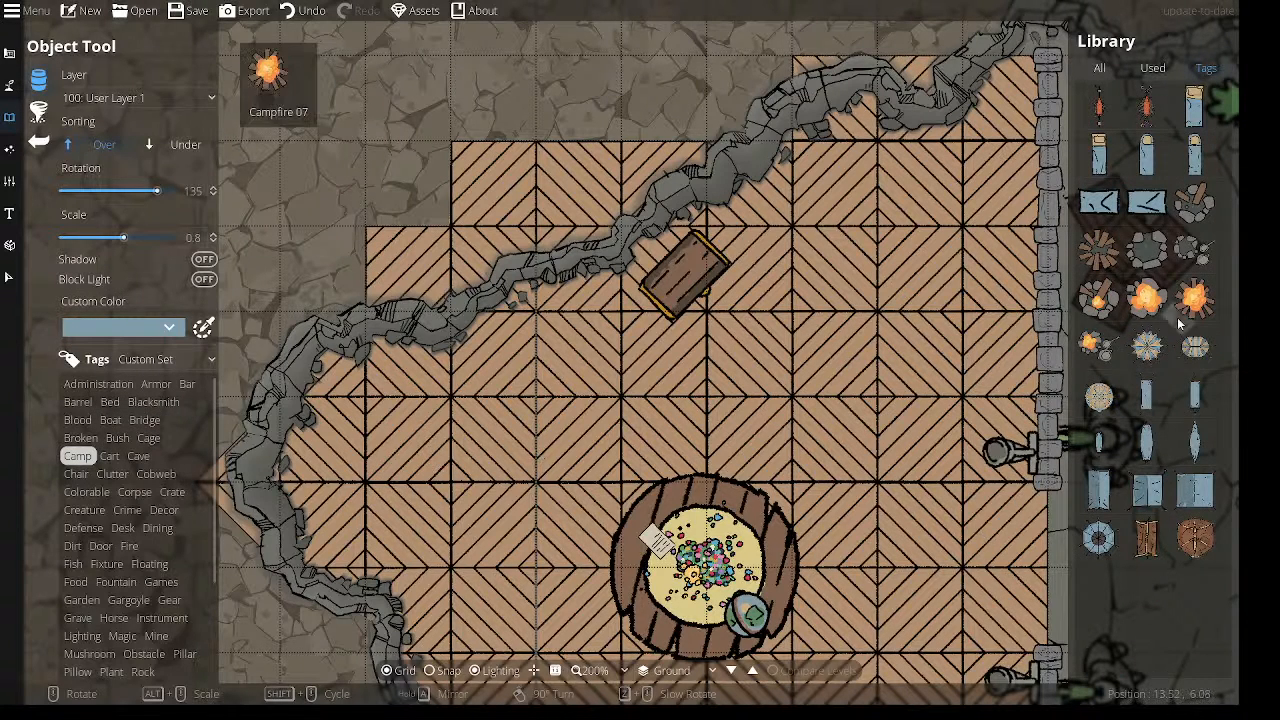
left_click(112, 456)
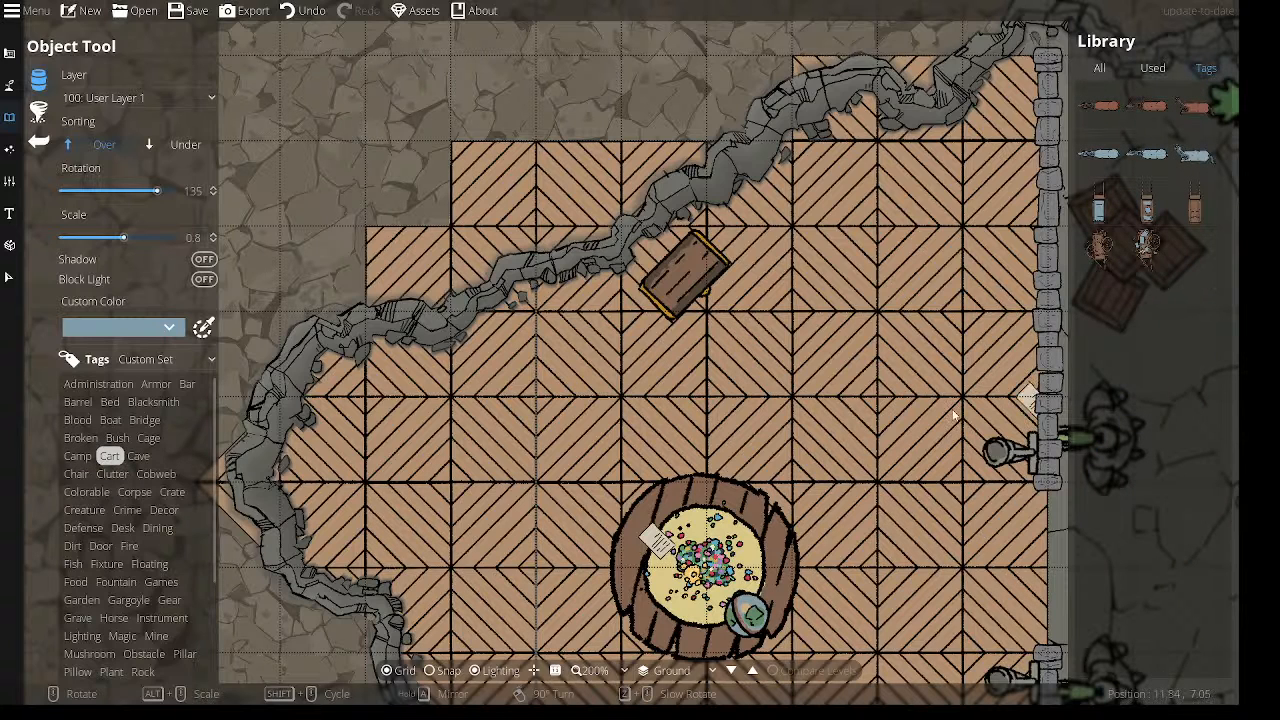
left_click(136, 494)
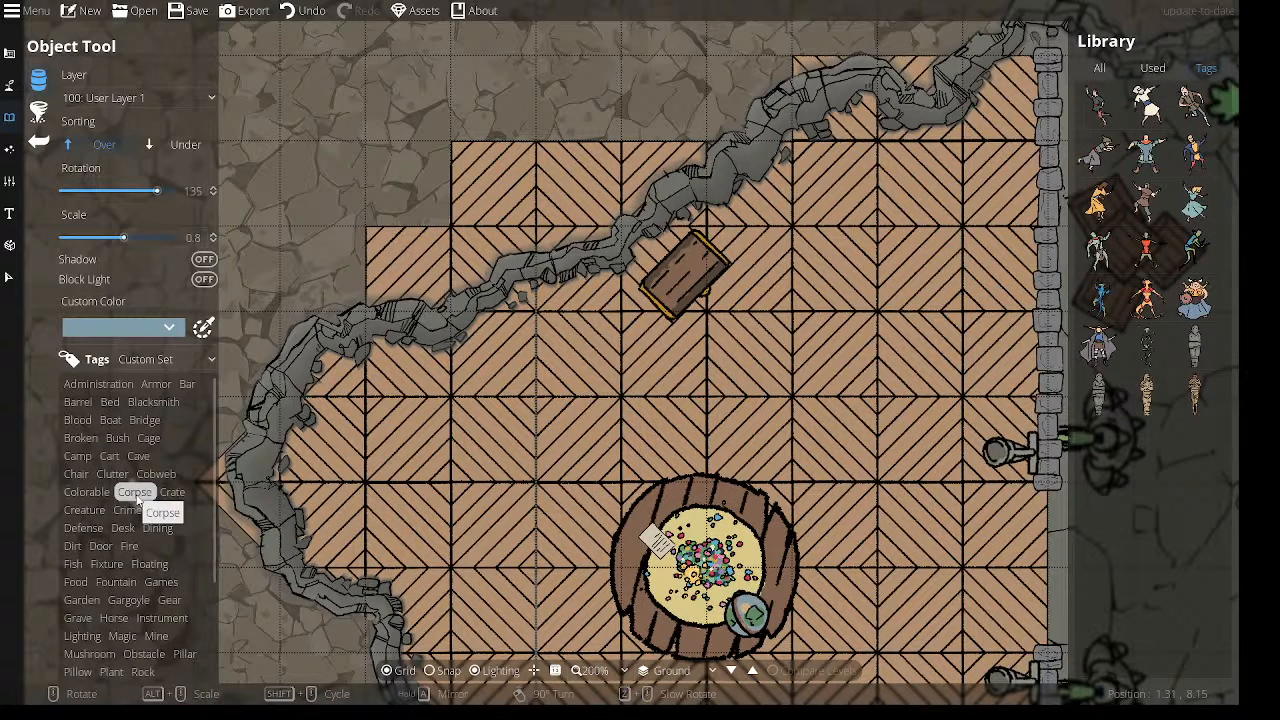
left_click(84, 527)
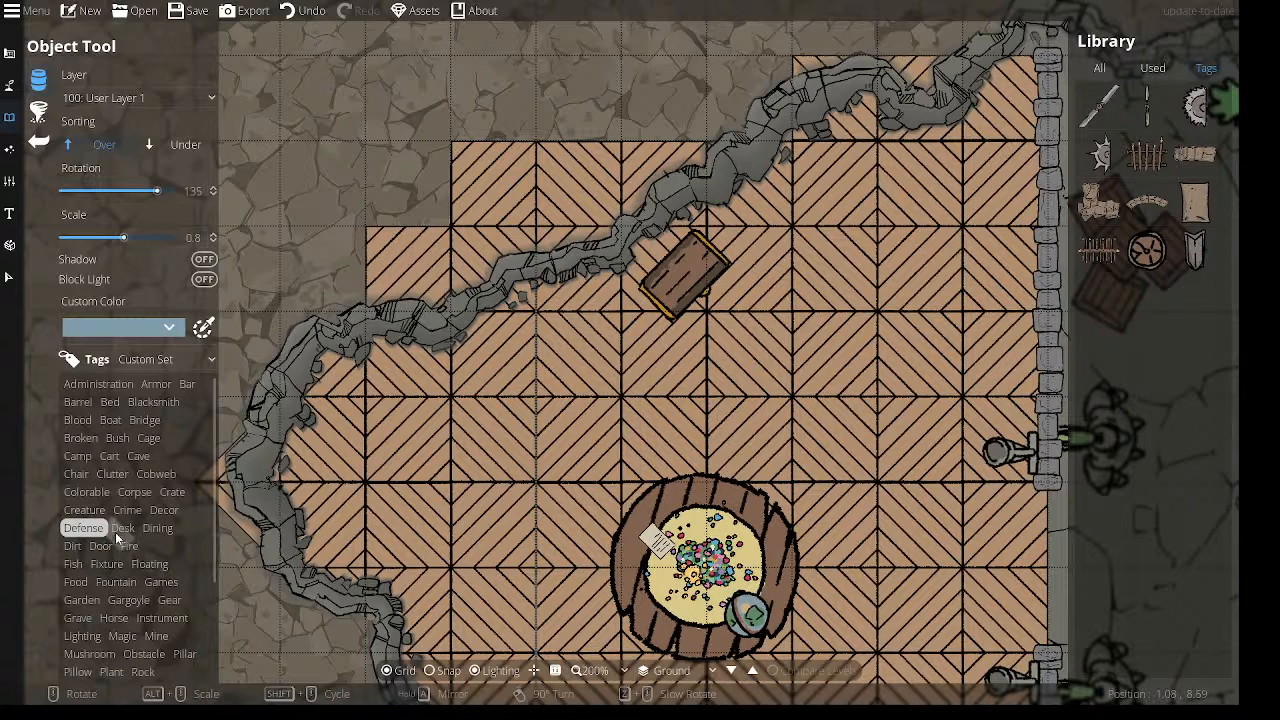
left_click(1147, 105)
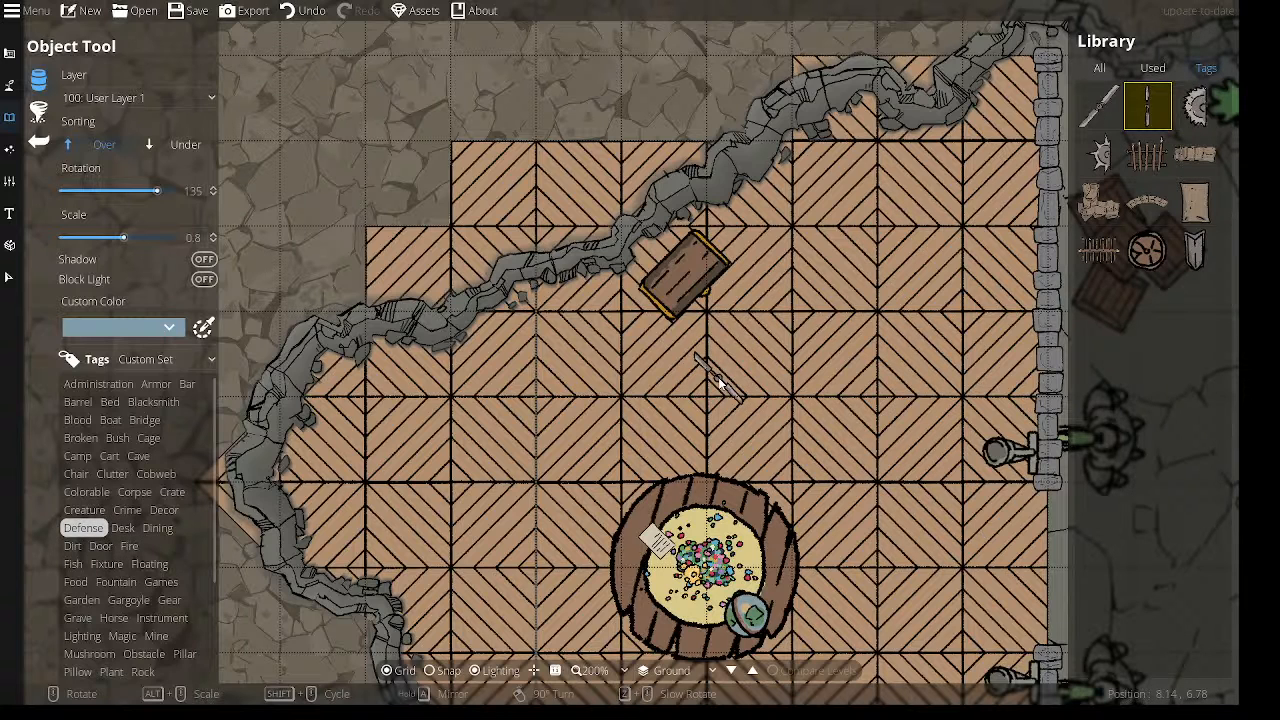
left_click_drag(719, 381, 552, 299)
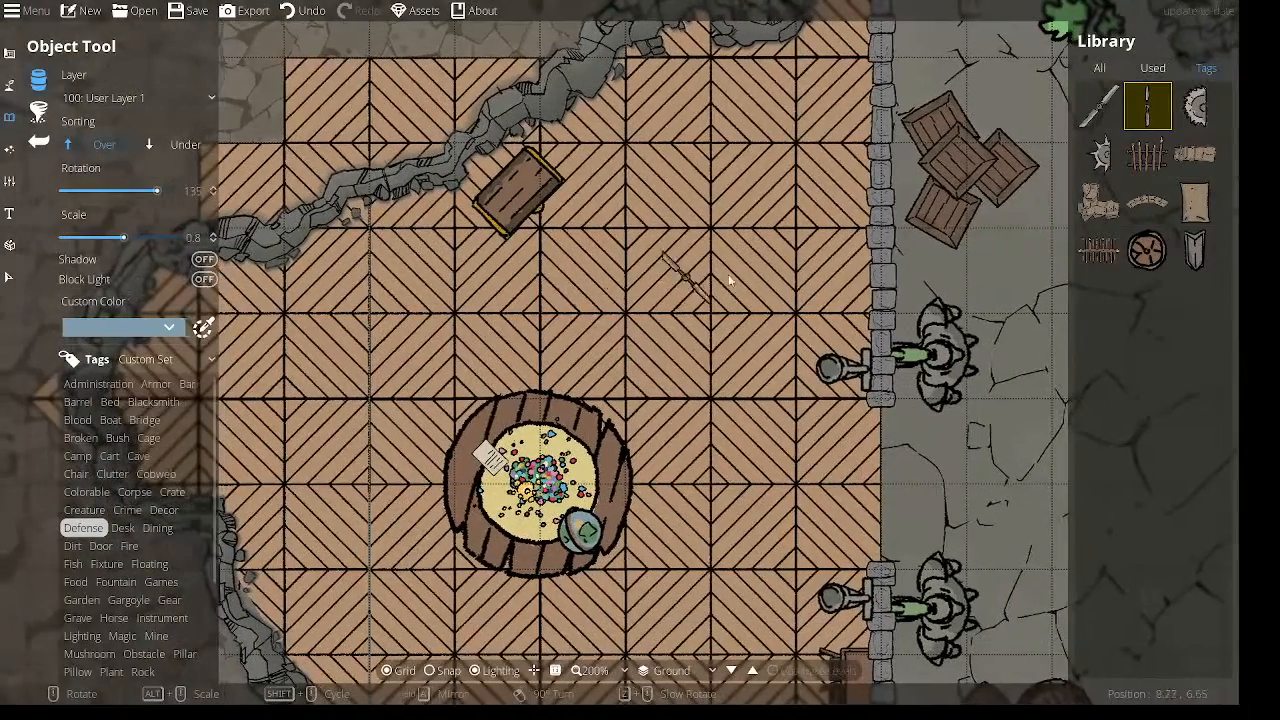
left_click(1100, 155)
scroll(846, 305, "down", 8)
scroll(850, 295, "down", 1)
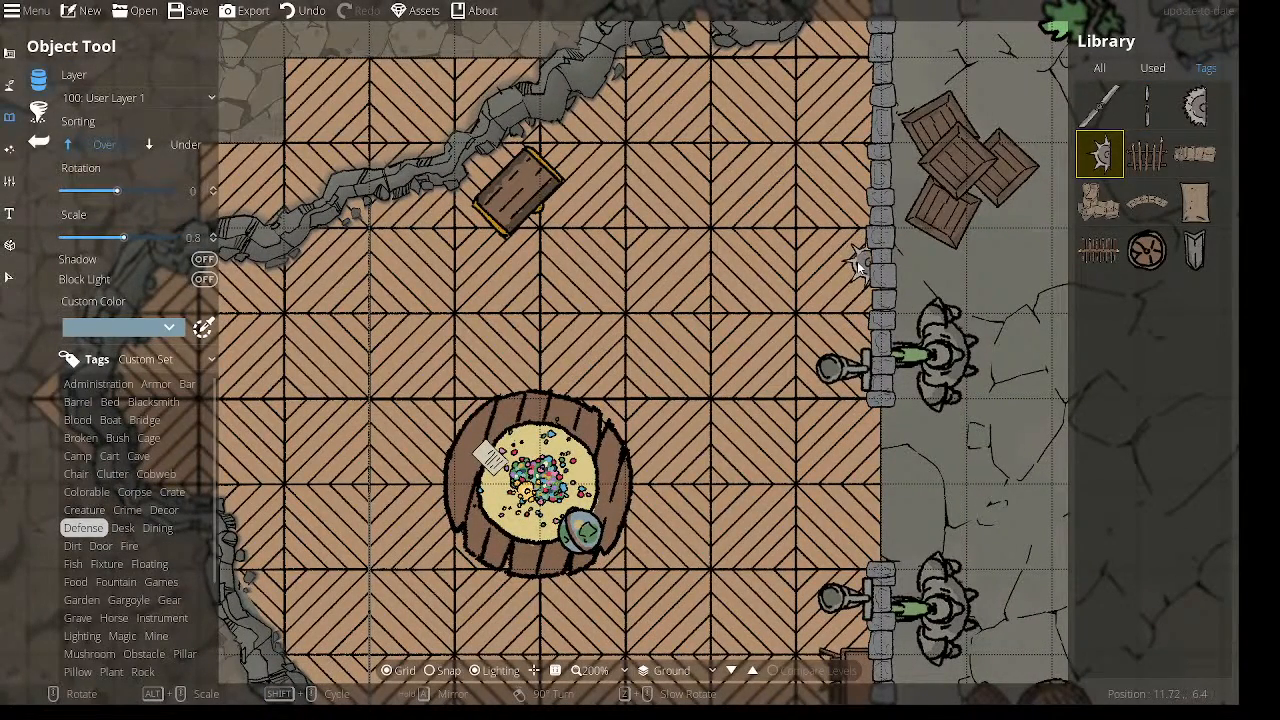
Place an L-shaped sandbag barrier at scale 0.8 east of the stacked crates, in the stone cave's northern entrance.
left_click(1100, 204)
scroll(697, 284, "down", 3)
scroll(699, 283, "down", 9)
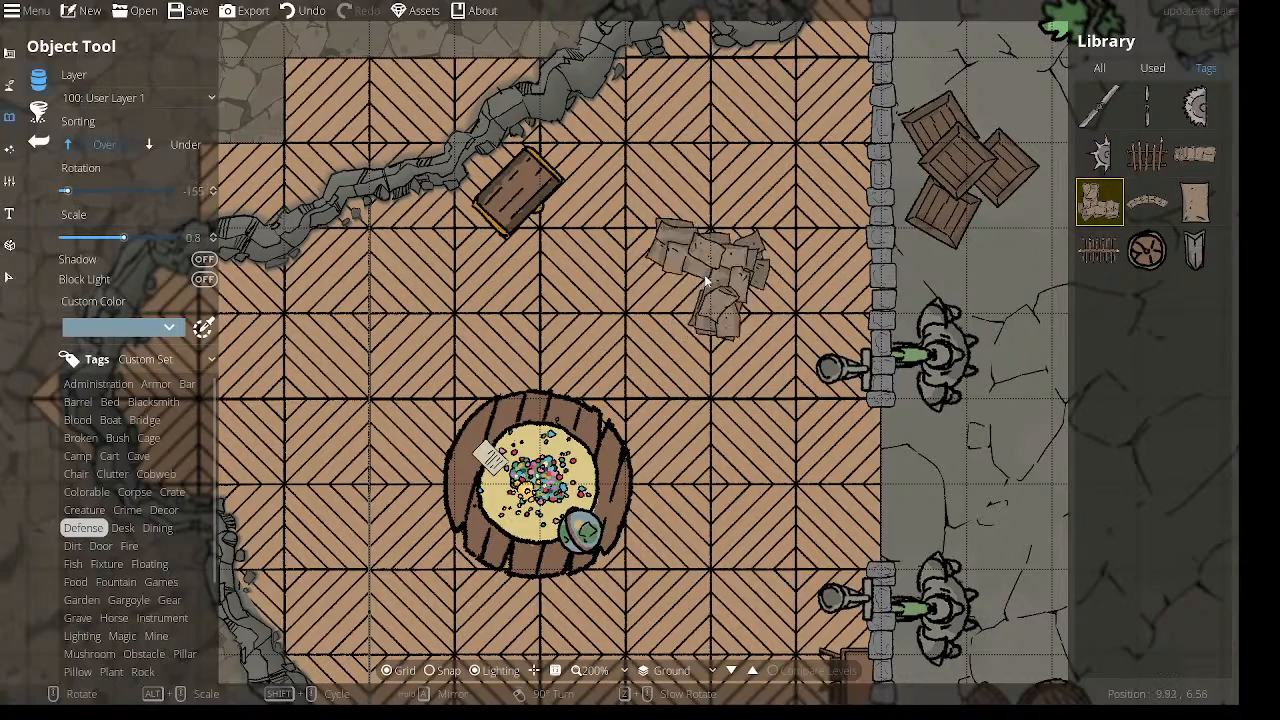
left_click_drag(900, 310, 317, 347)
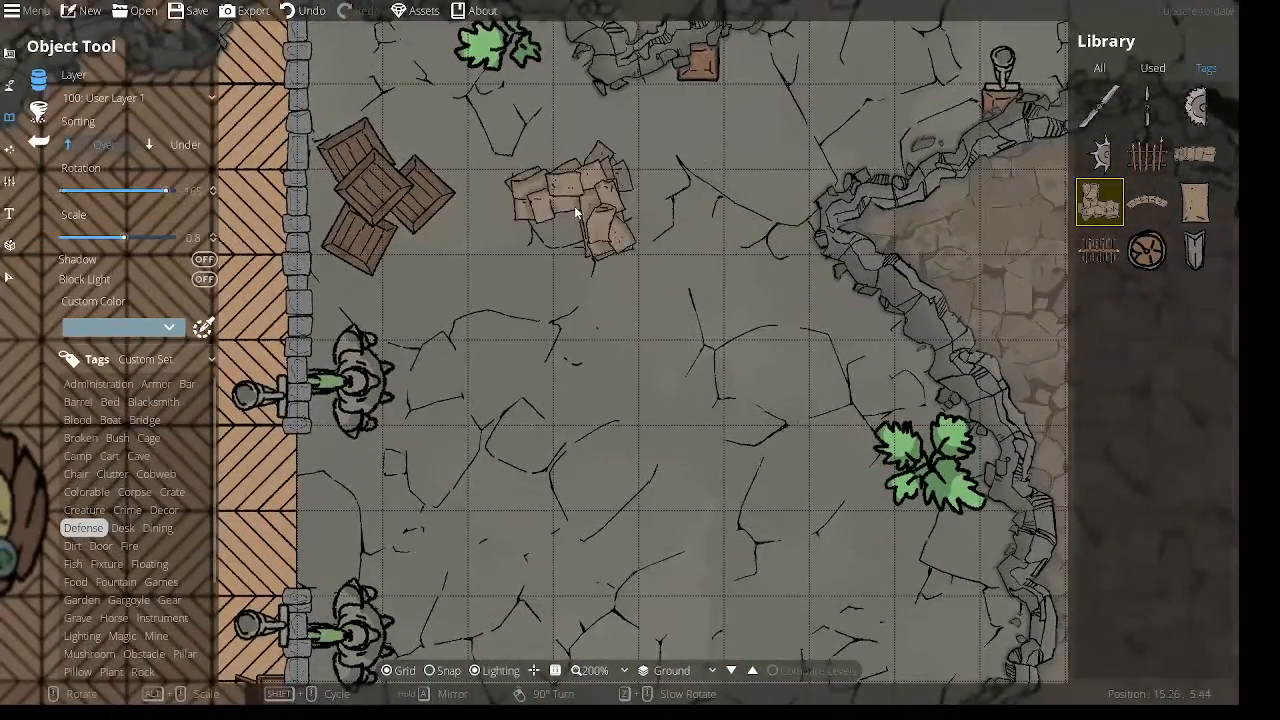
scroll(614, 174, "down", 2)
left_click(617, 174)
Place a second L-shaped sandbag barrier, rotated -150 degrees at scale 0.8, near the cave's east wall above the large plant.
scroll(745, 310, "down", 3)
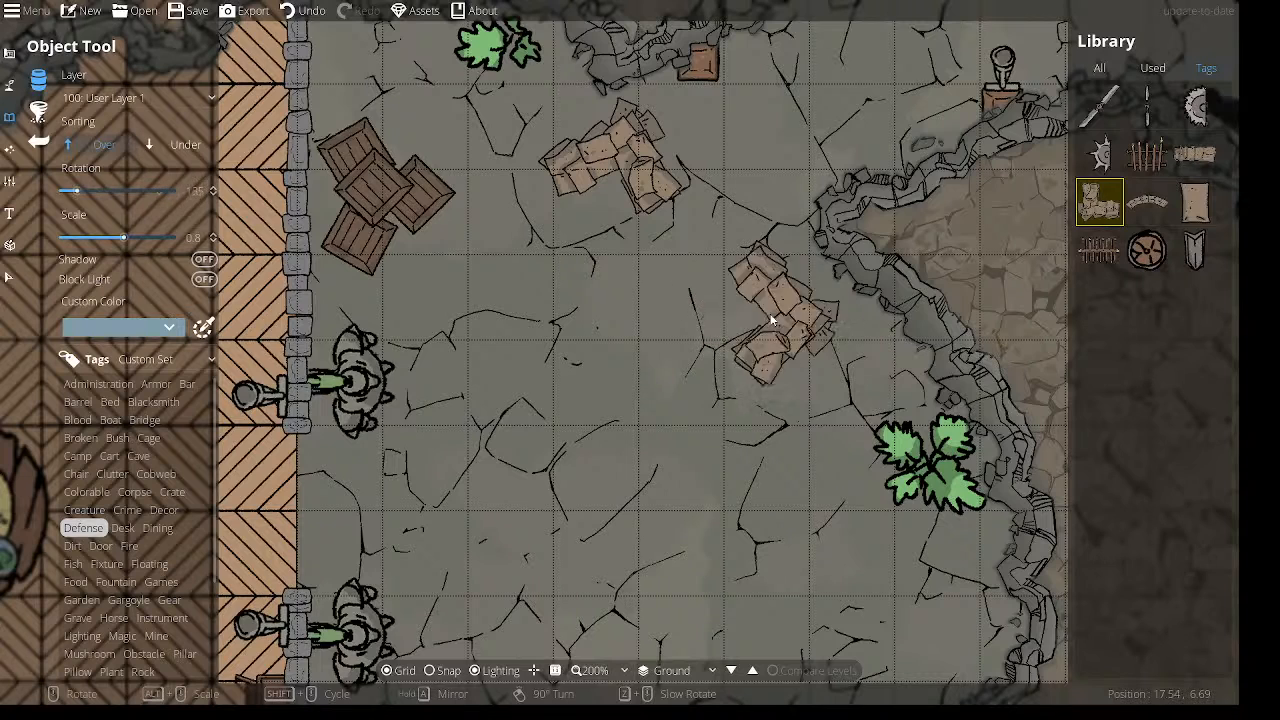
scroll(776, 328, "down", 3)
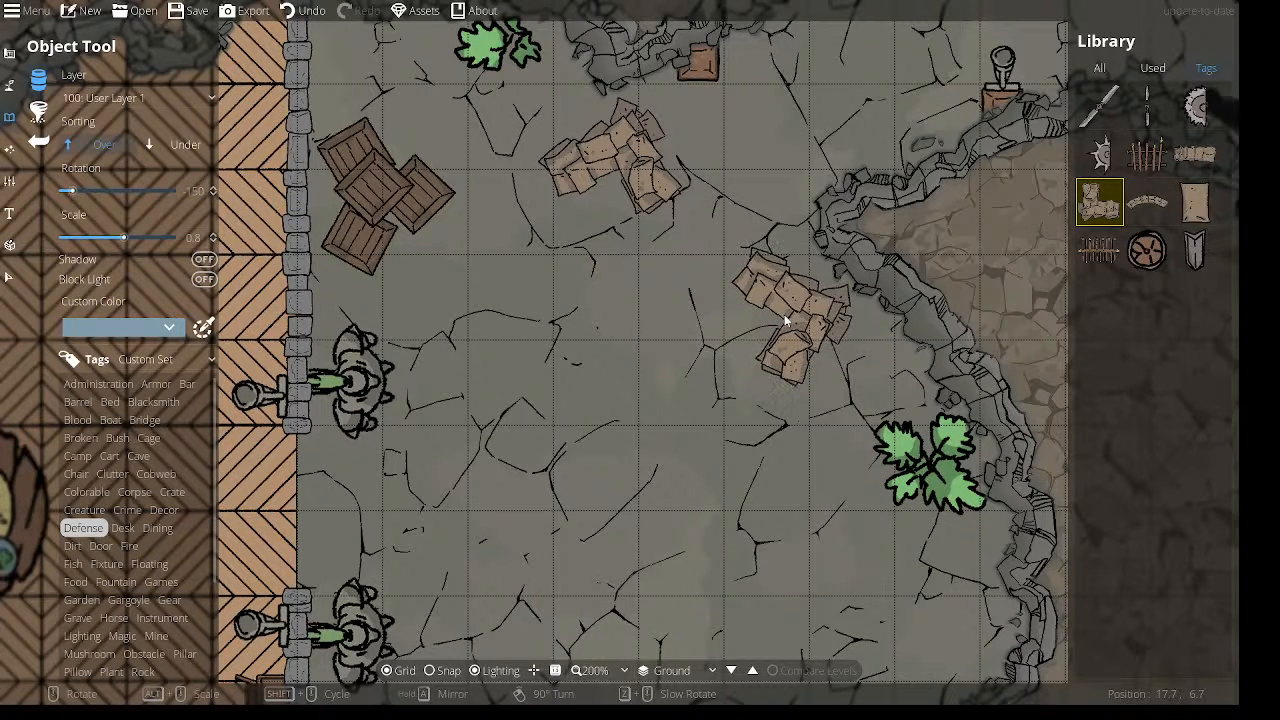
left_click(788, 326)
Try a curved sandbag barrier between the northern sandbags and the cave's east wall.
left_click(1153, 205)
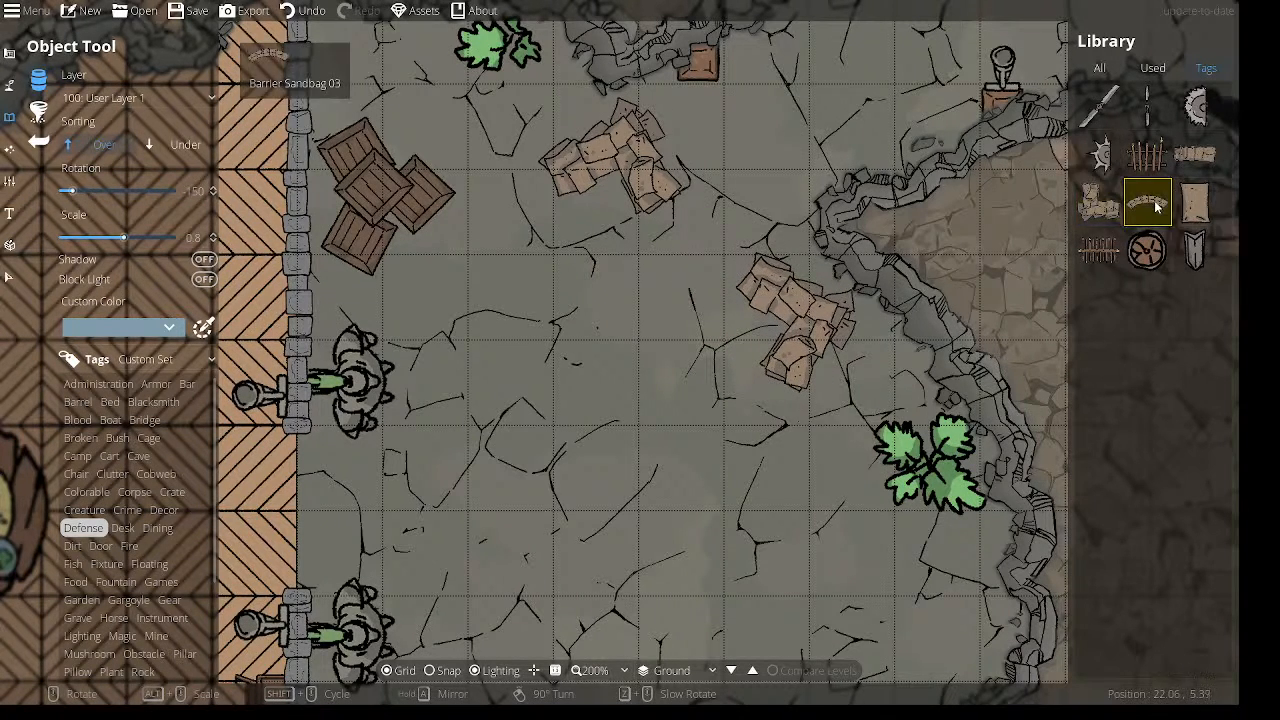
scroll(781, 157, "down", 4)
scroll(781, 157, "down", 6)
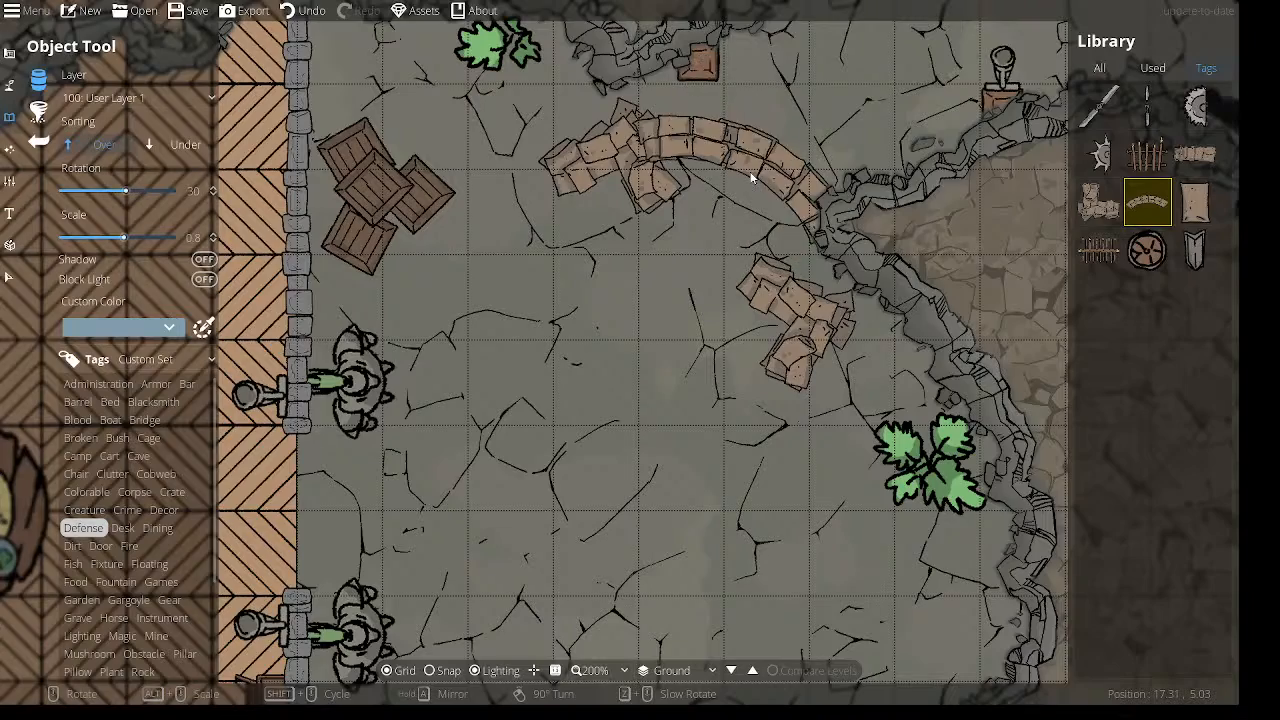
left_click_drag(636, 379, 670, 403)
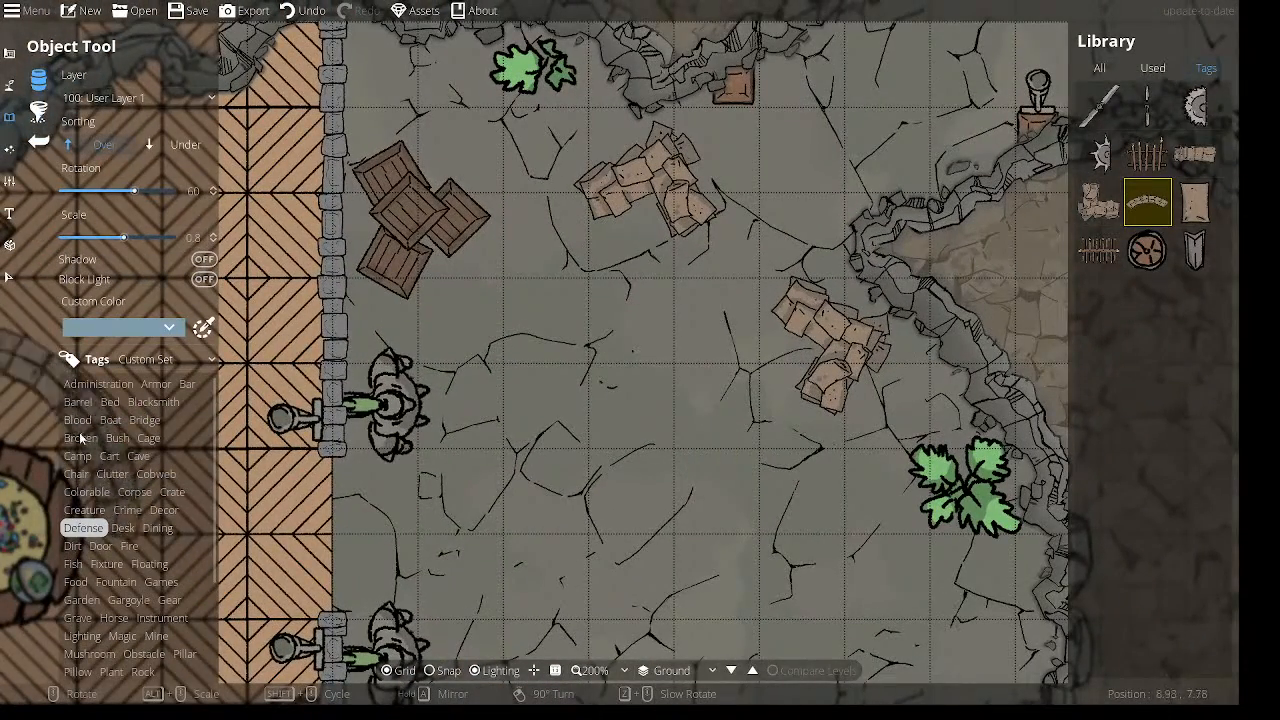
Try a wooden double door, rotated 90 degrees at scale 1.6, in the wall opening between the two statues.
left_click(74, 547)
left_click(103, 546)
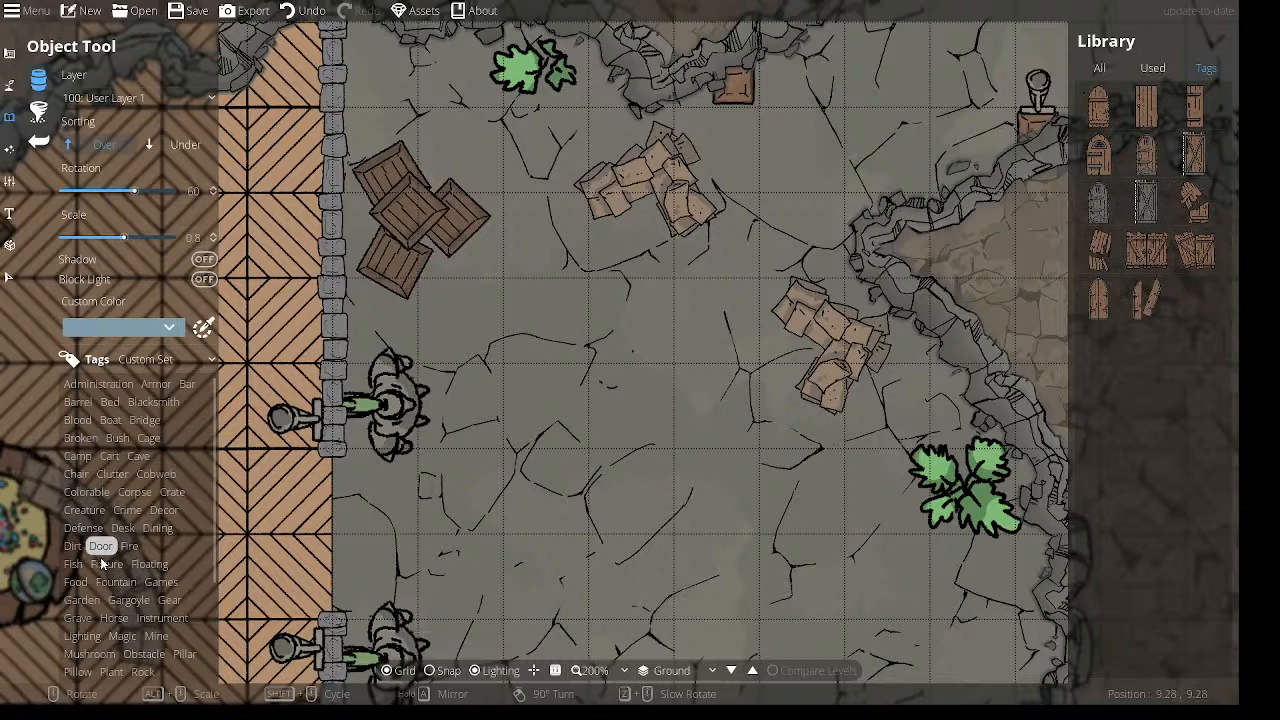
left_click(1147, 250)
scroll(404, 530, "down", 2)
scroll(416, 545, "up", 6, "alt")
scroll(422, 548, "up", 2, "alt")
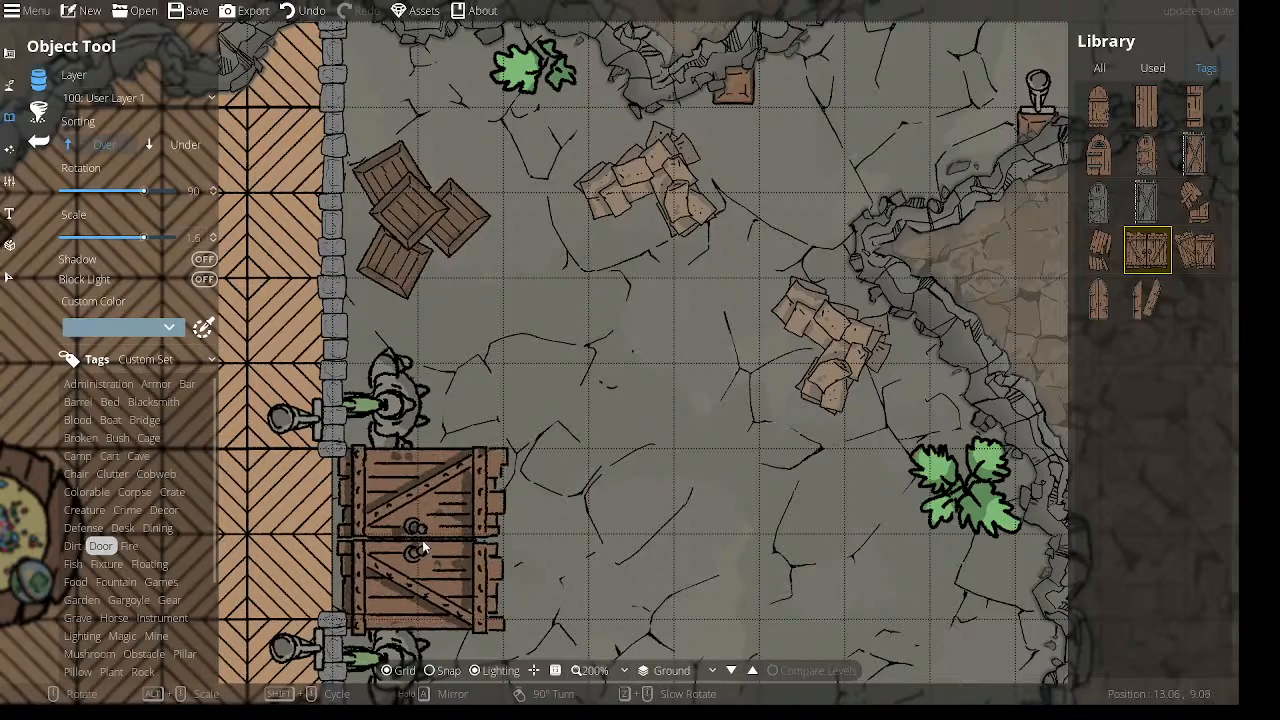
left_click_drag(422, 547, 557, 396)
left_click(557, 396)
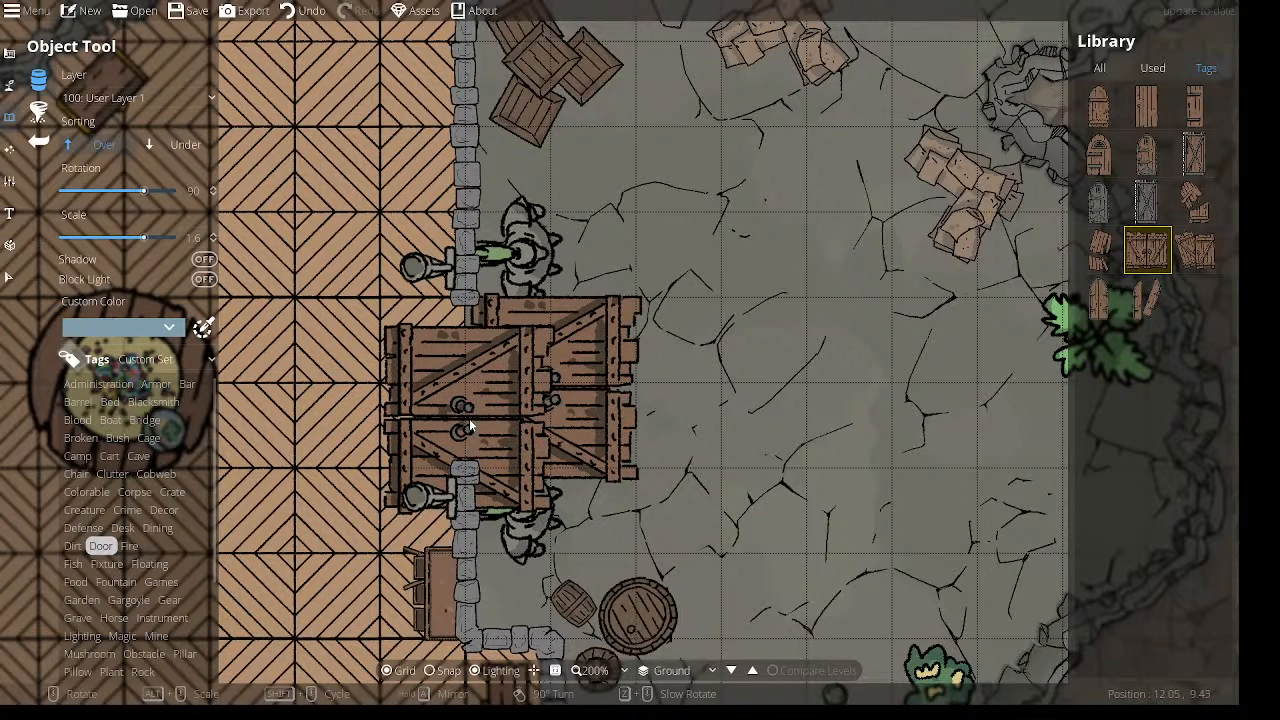
key("ctrl+z")
Place a broken wooden door, rotated 90 degrees at scale 1.6, just east of the opening between the two statues.
left_click(1196, 201)
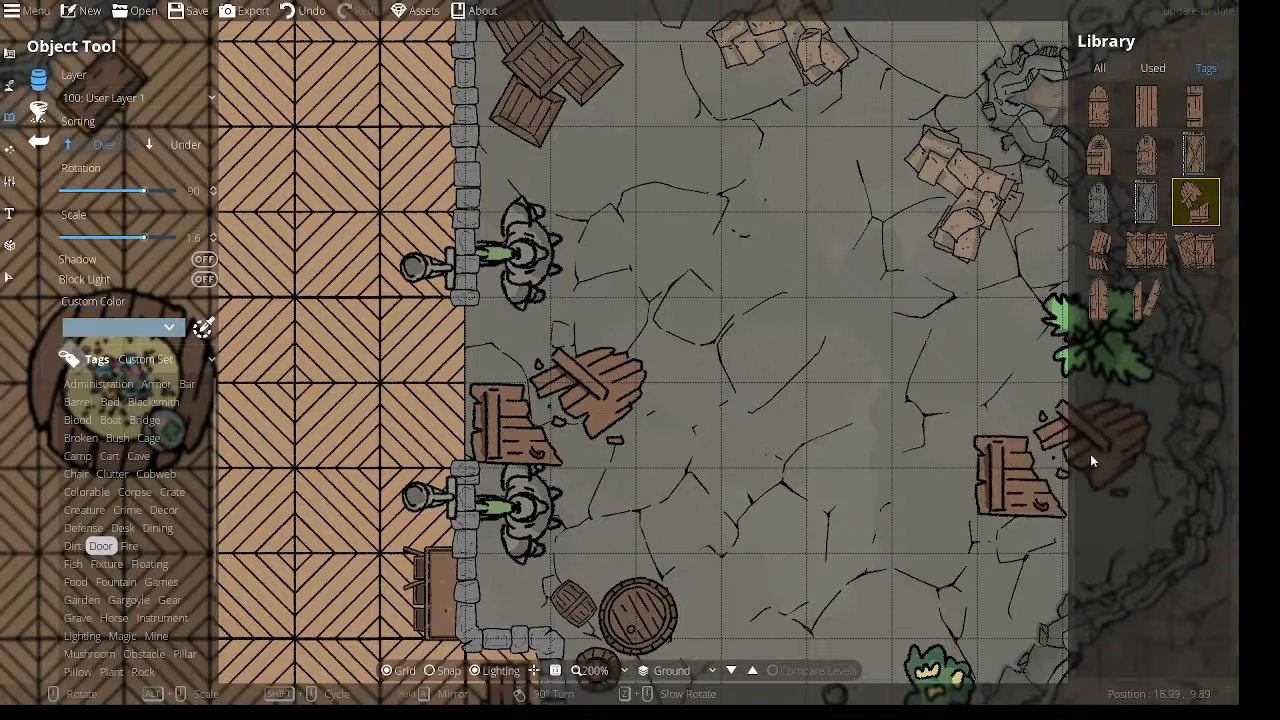
Try a fallen arched door, rotated 120 degrees at scale 1.6 and sorted under, beneath the broken door.
left_click(1098, 160)
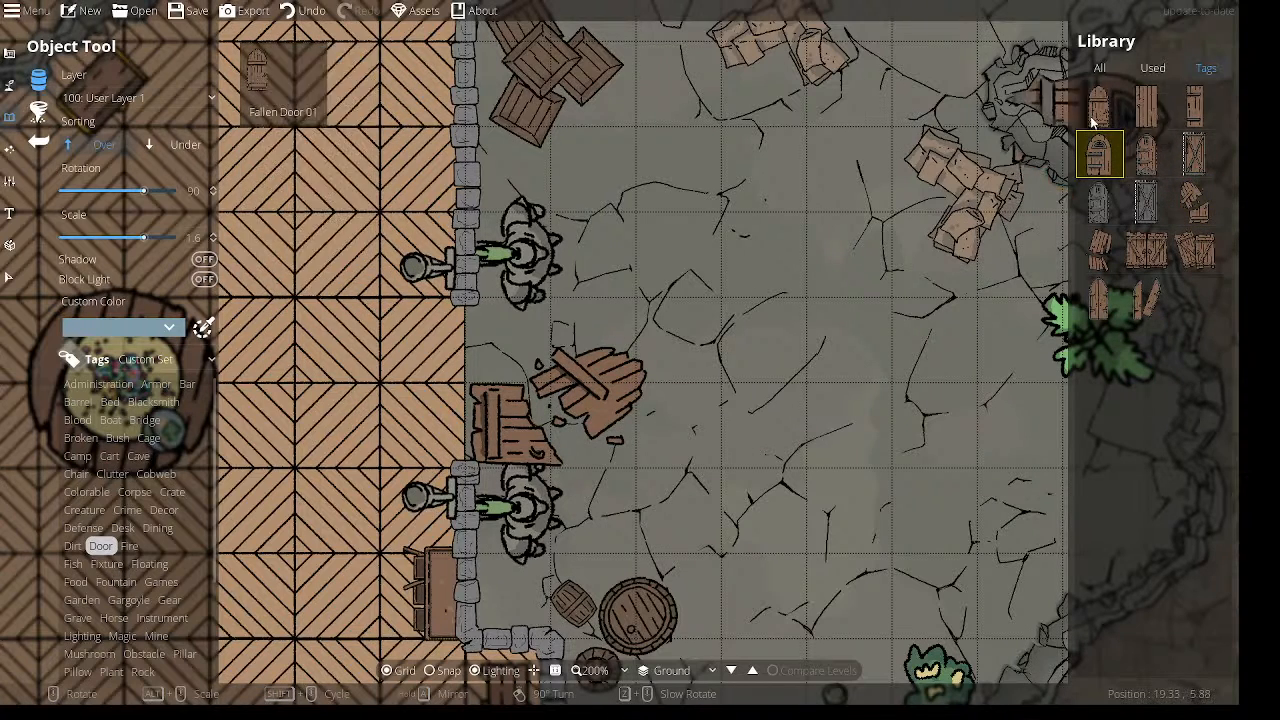
left_click(1098, 112)
scroll(564, 375, "down", 4)
scroll(564, 375, "up", 6)
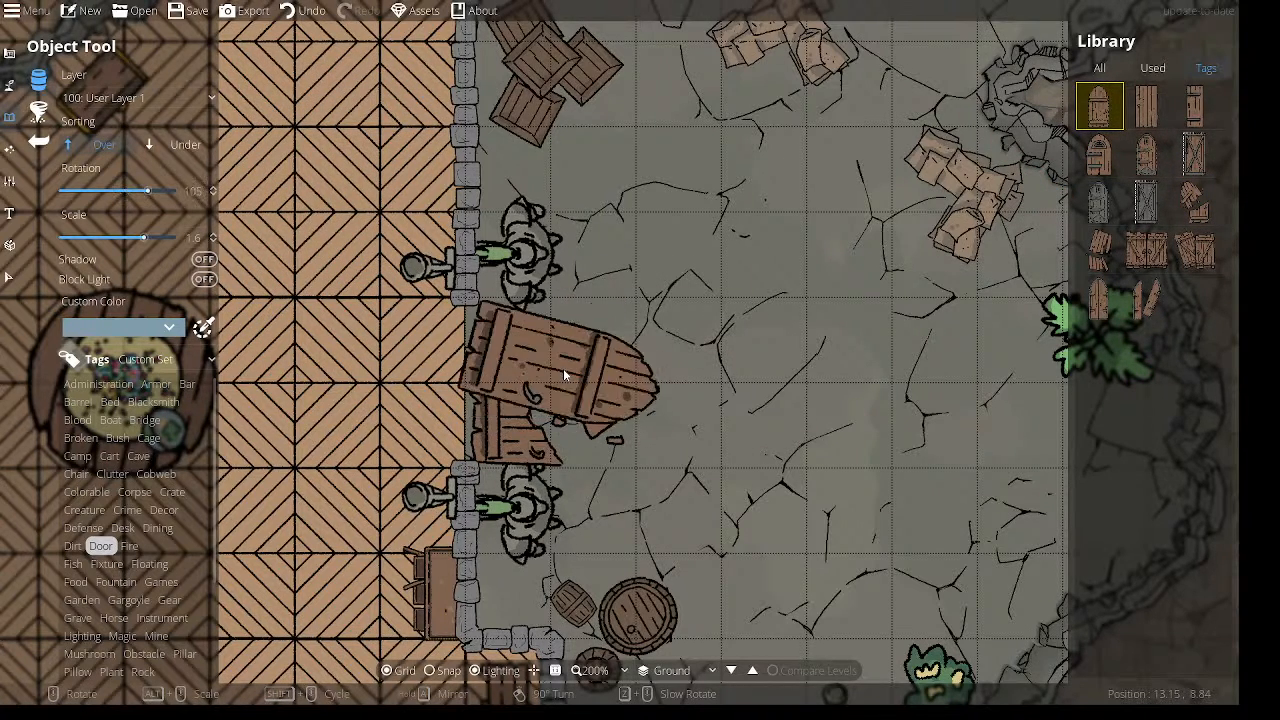
left_click(182, 144)
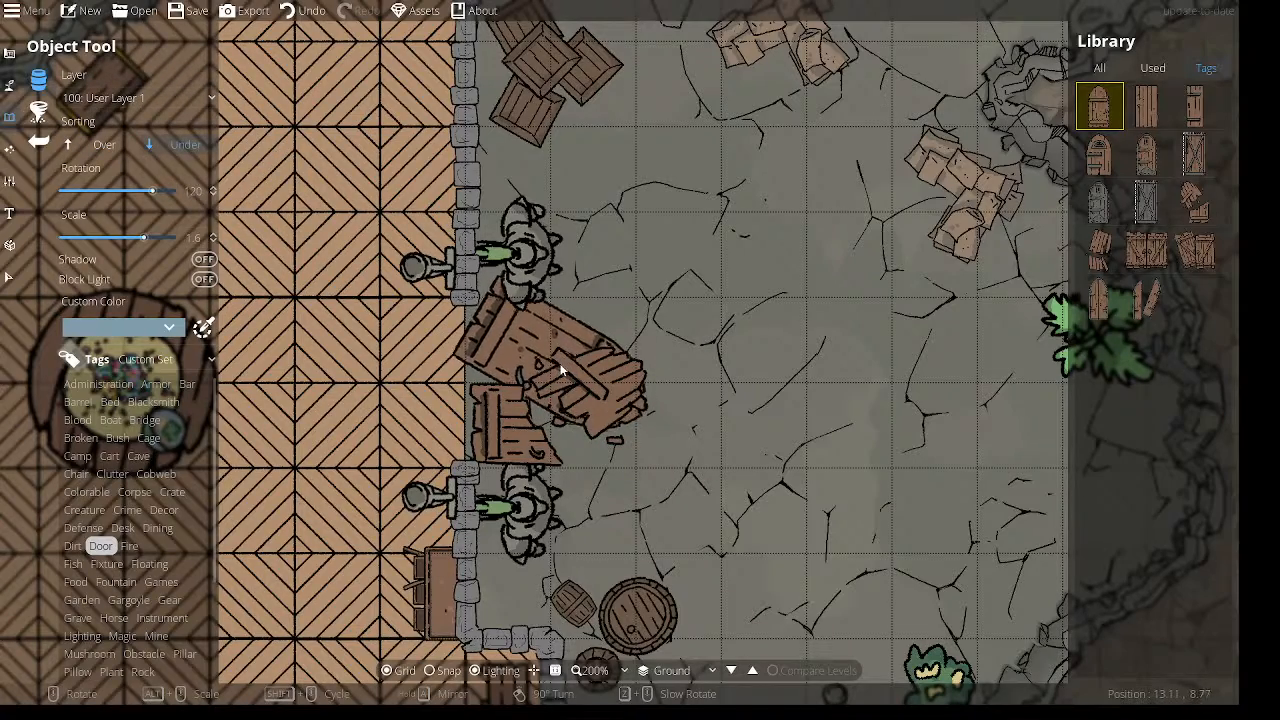
left_click(560, 369)
left_click_drag(835, 336, 1024, 248)
left_click_drag(932, 234, 926, 280)
key("ctrl+z")
scroll(740, 361, "down", 3)
scroll(750, 314, "up", 1)
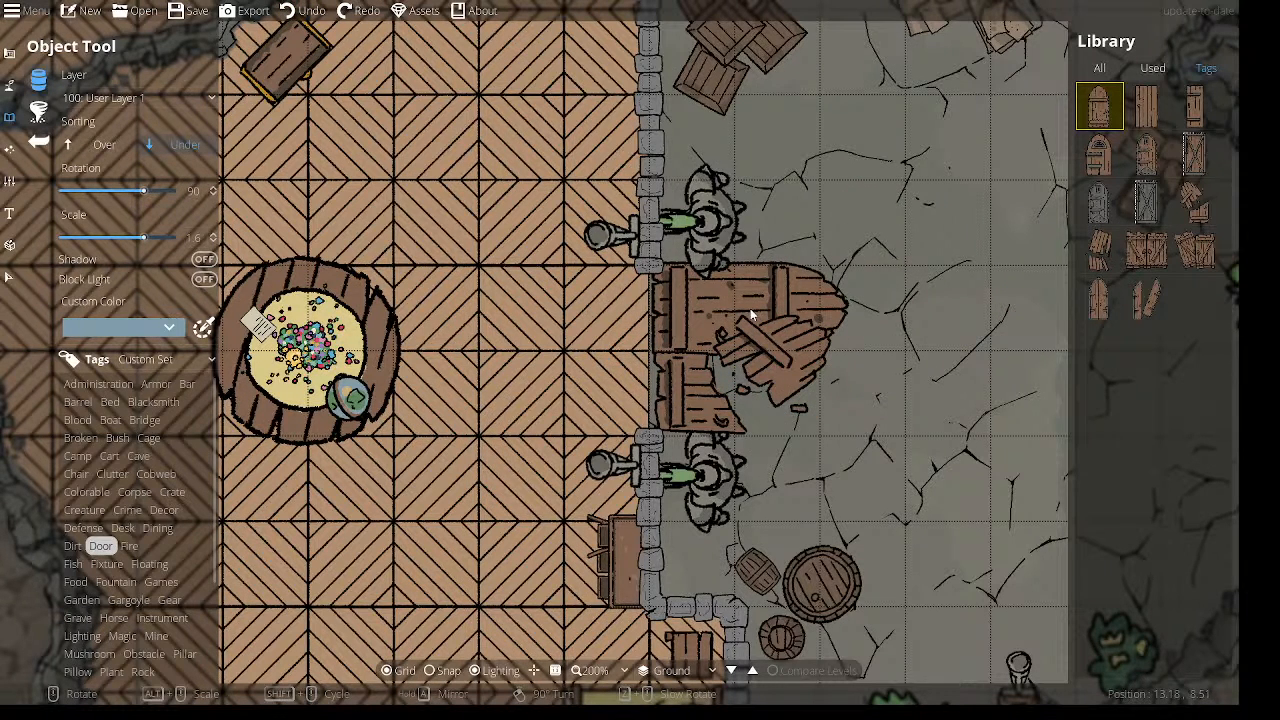
key("Escape")
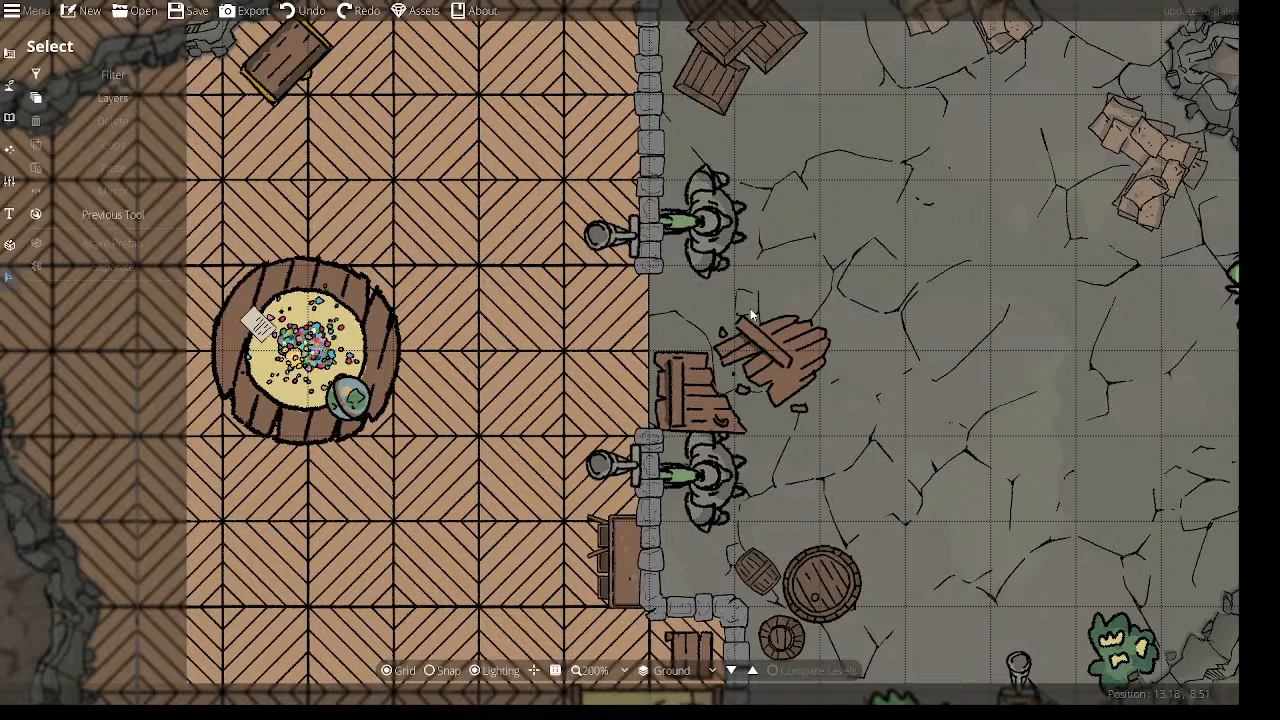
Place a fallen arched wooden door, rotated 120 degrees at scale 1.3 and sorted under, beneath the broken door between the two statues.
left_click(757, 366)
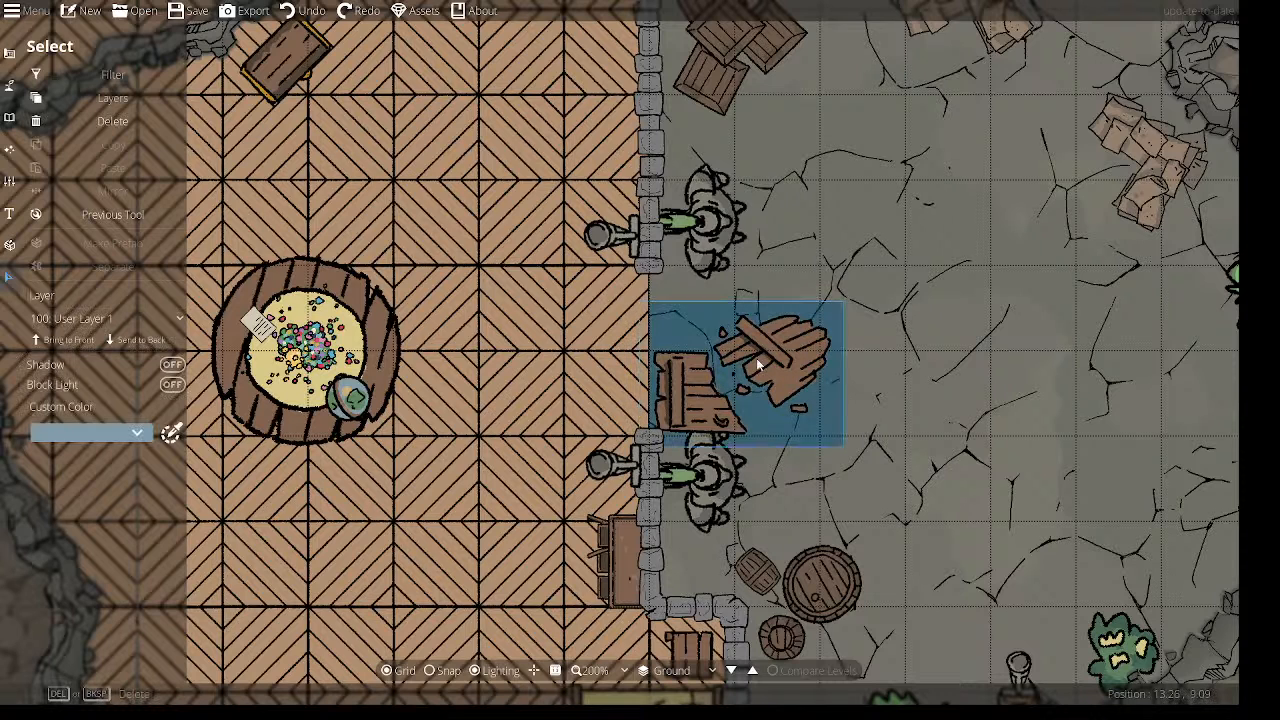
left_click_drag(1022, 206, 1038, 321)
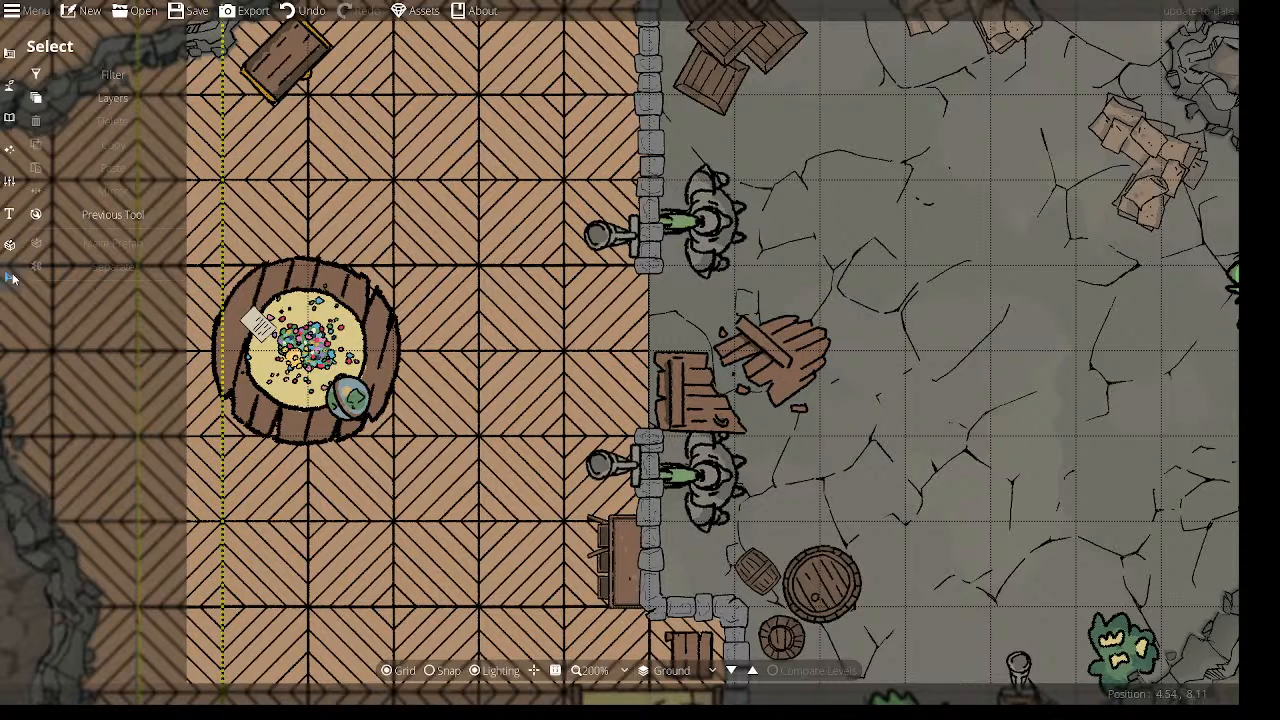
left_click(9, 118)
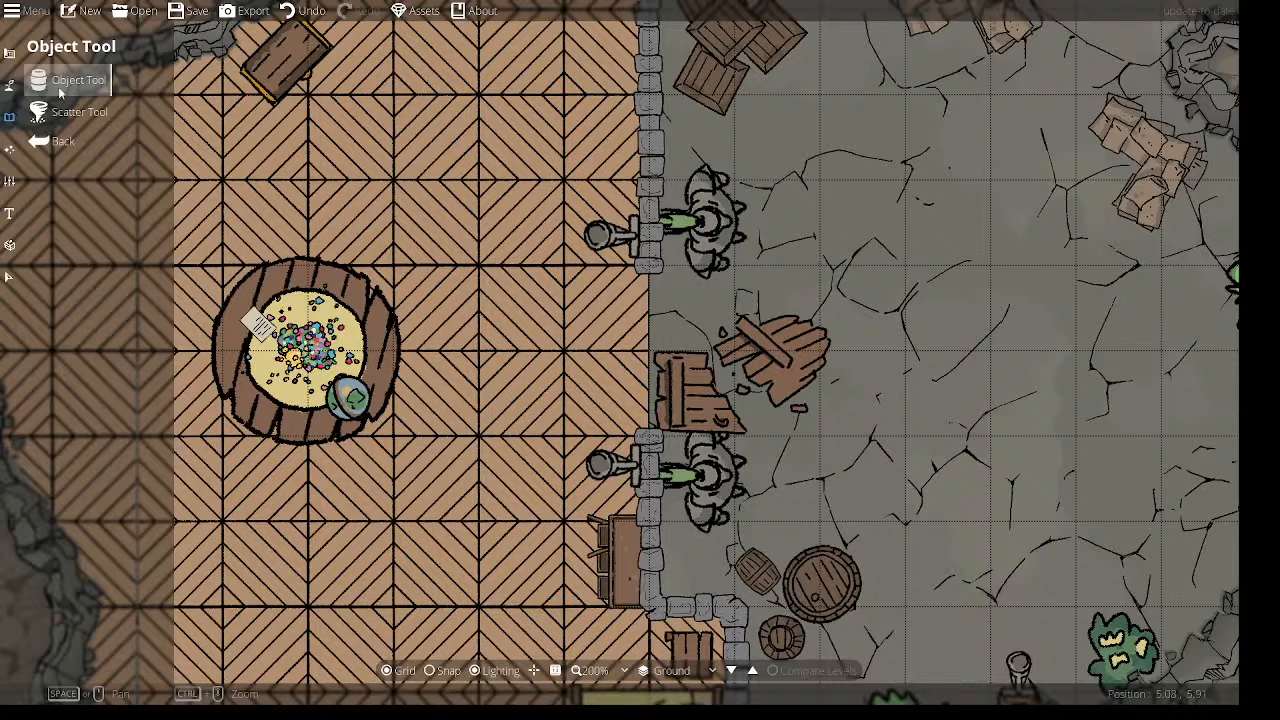
left_click(60, 88)
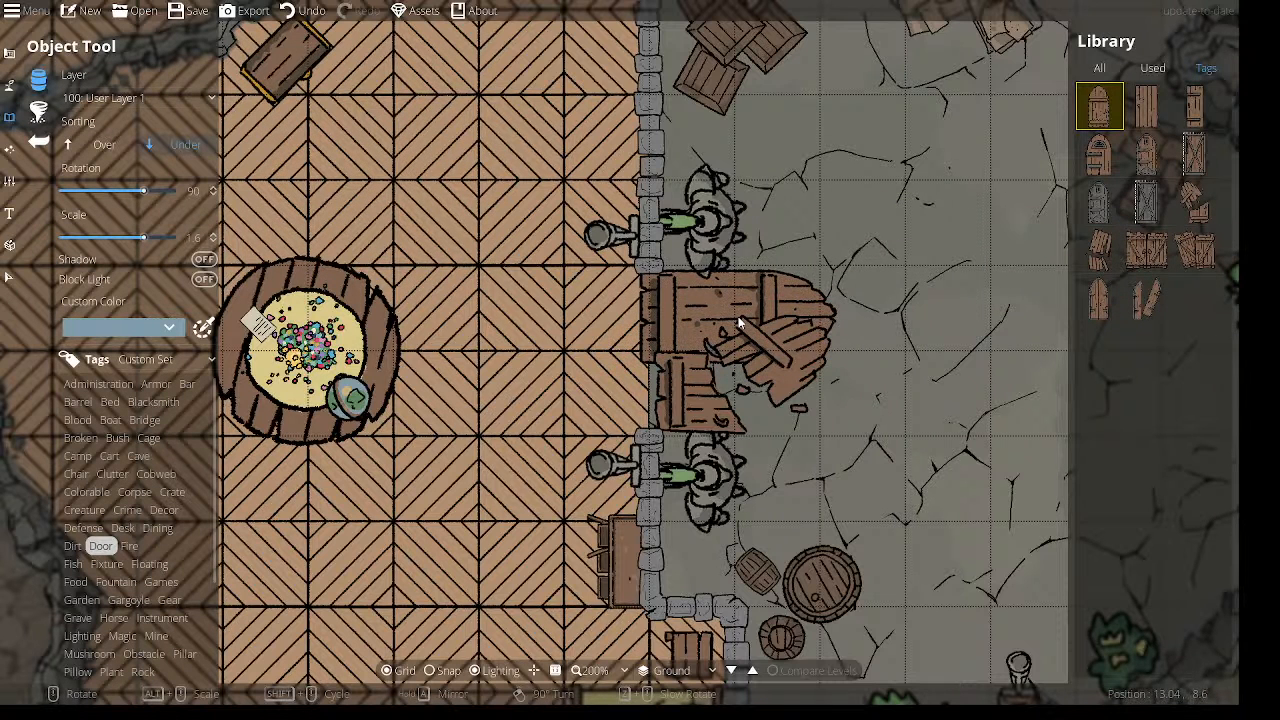
scroll(740, 320, "down", 2)
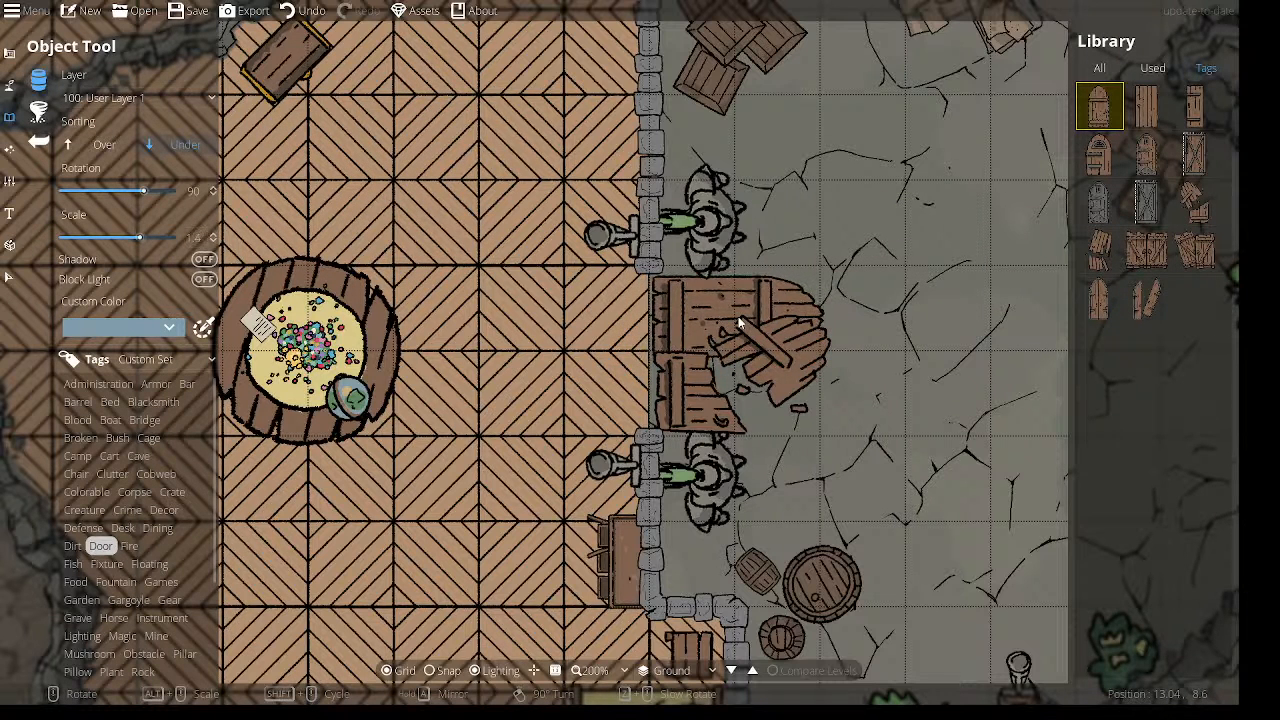
scroll(738, 316, "down", 1)
scroll(737, 315, "up", 2)
left_click(736, 335)
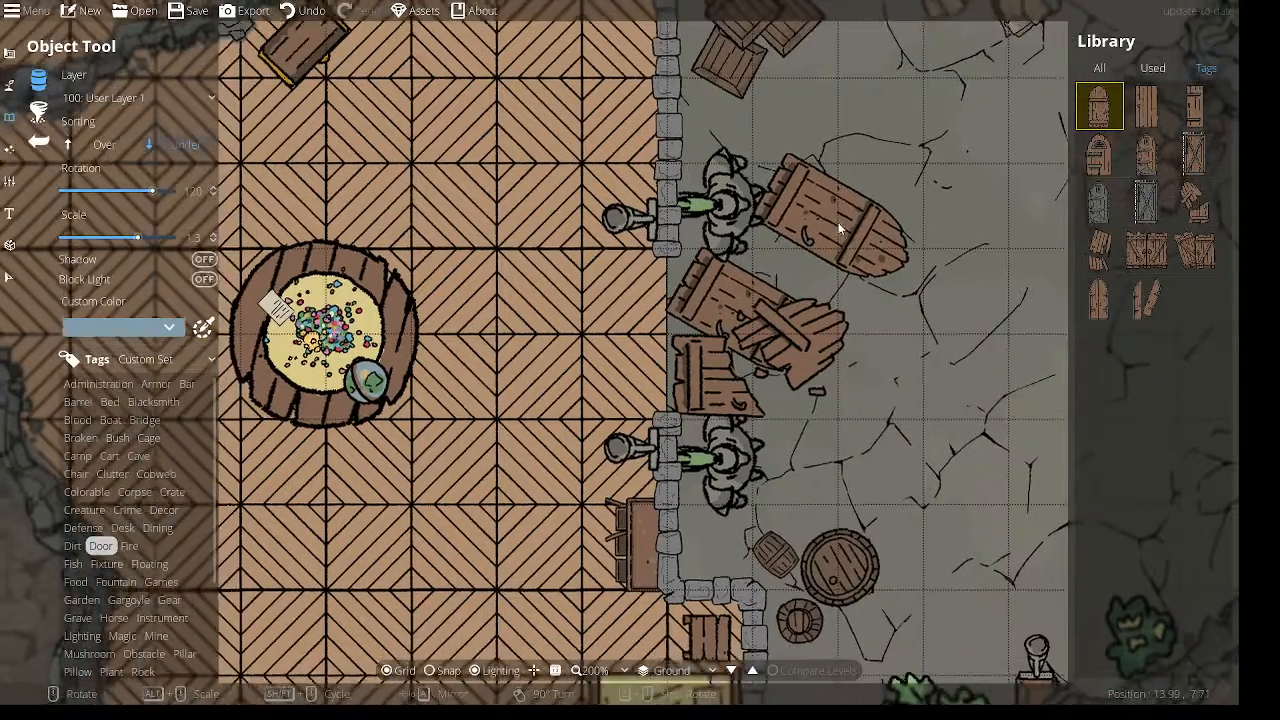
Look through the Magic, Seafolk, Ship, Shelf, Snow and Stable object categories for furnishings for the wood-floored room.
left_click_drag(526, 268, 649, 177)
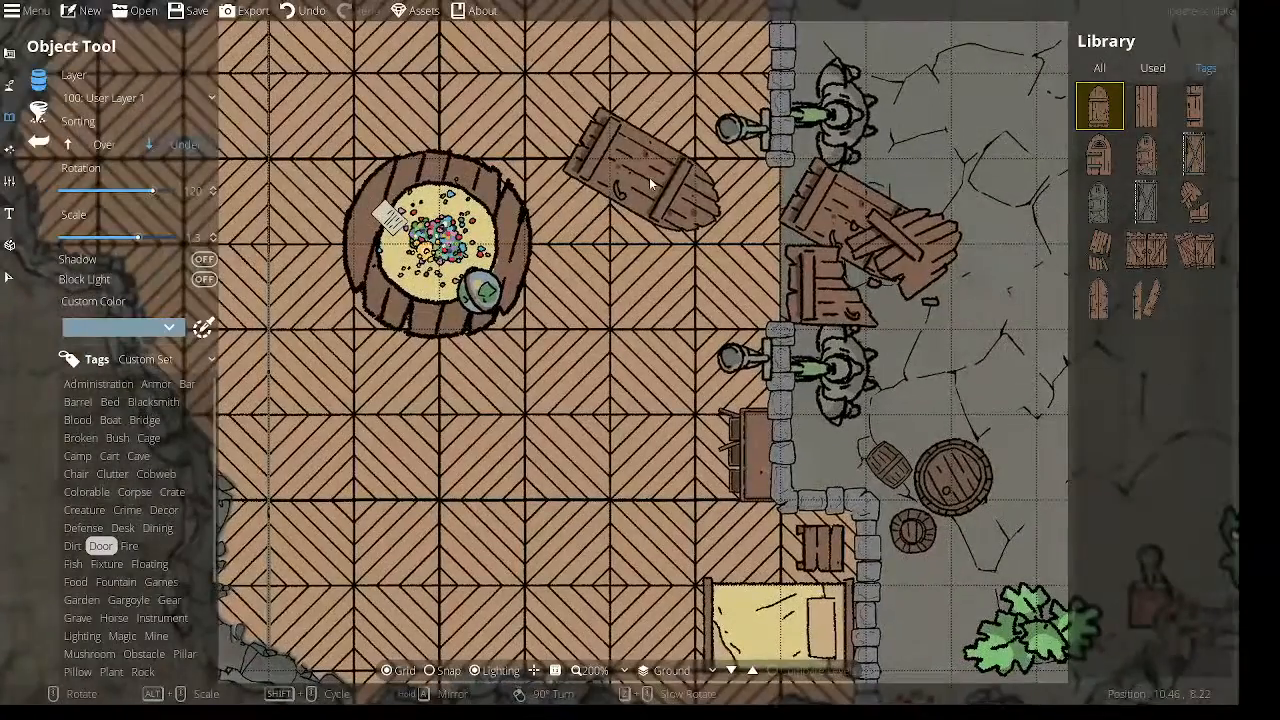
left_click_drag(620, 243, 780, 212)
scroll(780, 212, "down", 1)
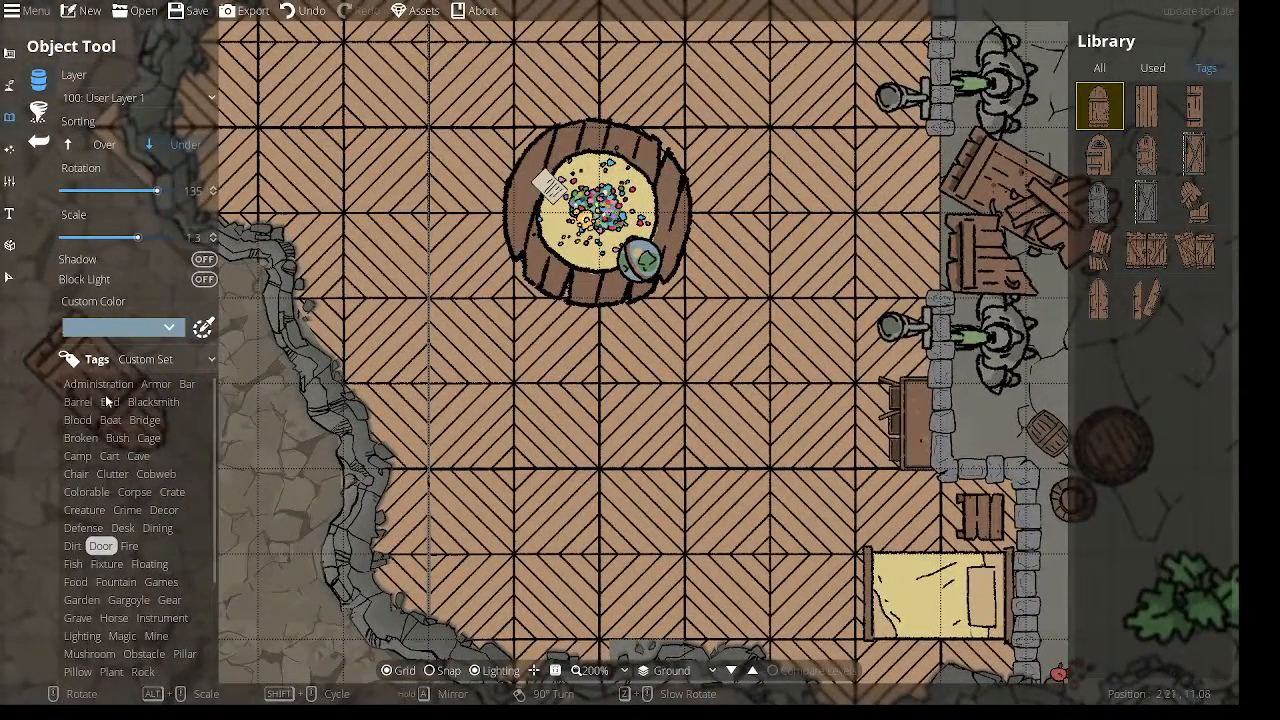
scroll(121, 565, "down", 2)
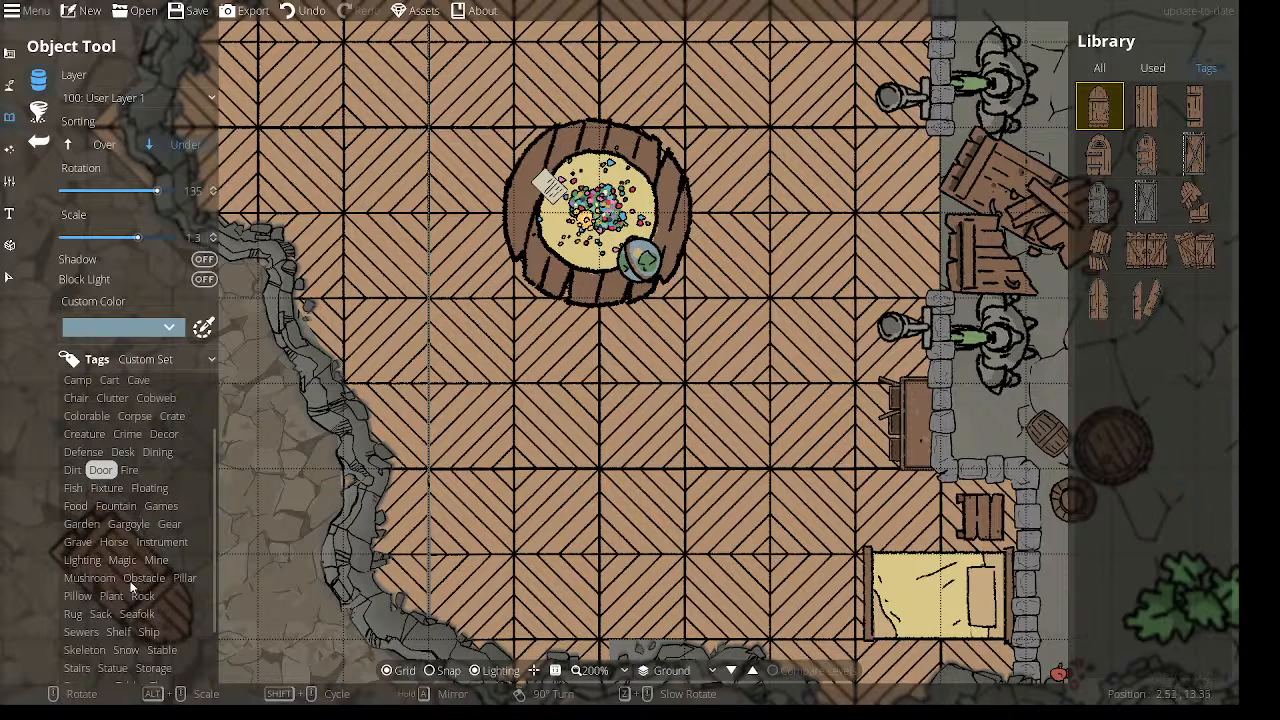
left_click(122, 560)
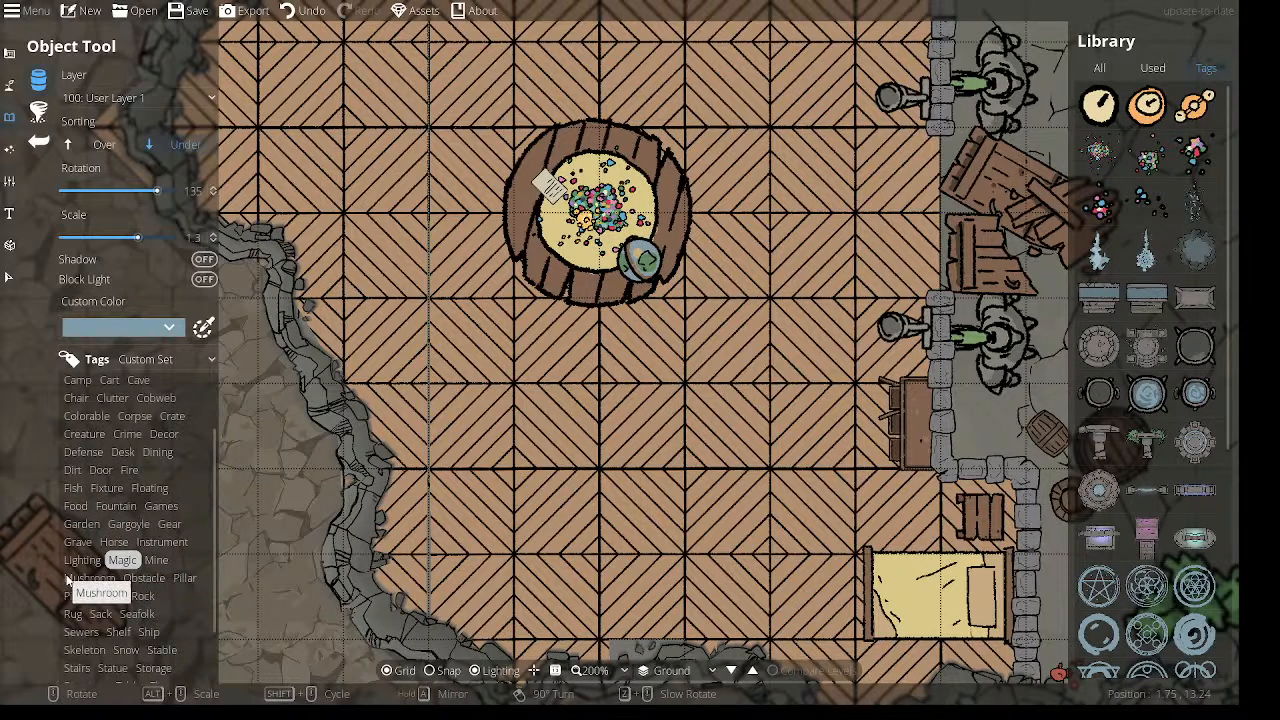
left_click(137, 614)
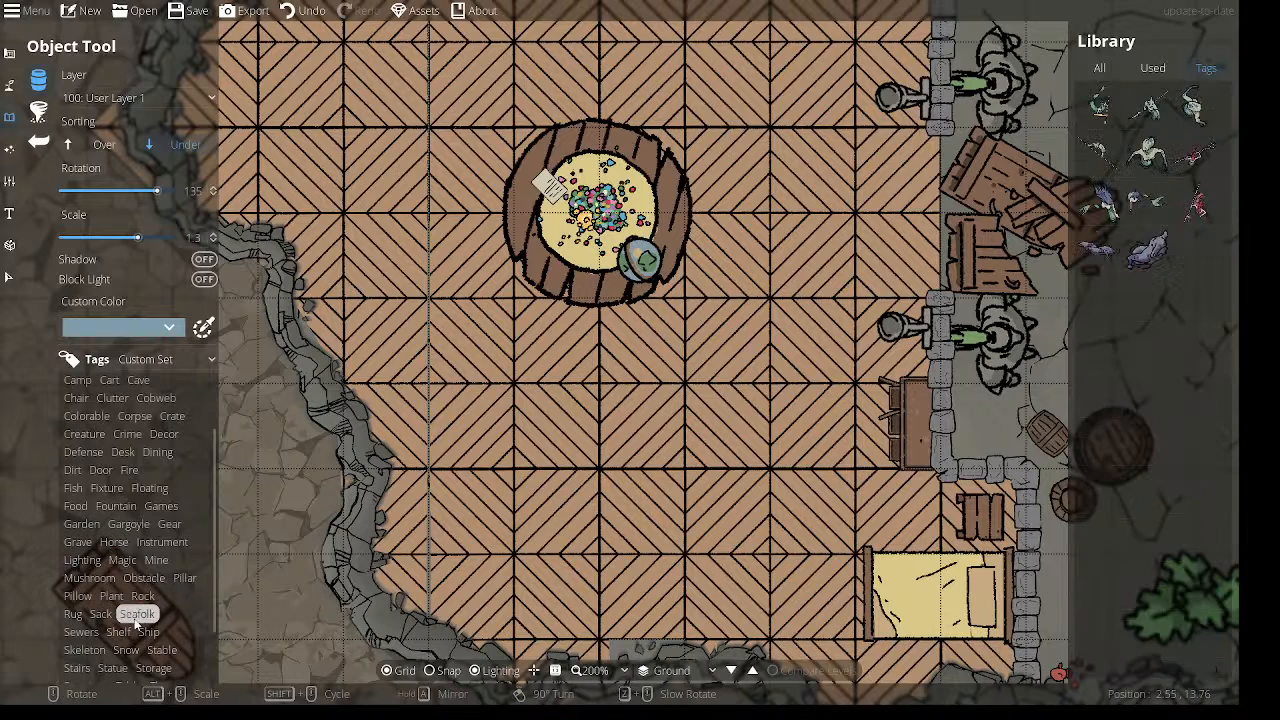
left_click(146, 631)
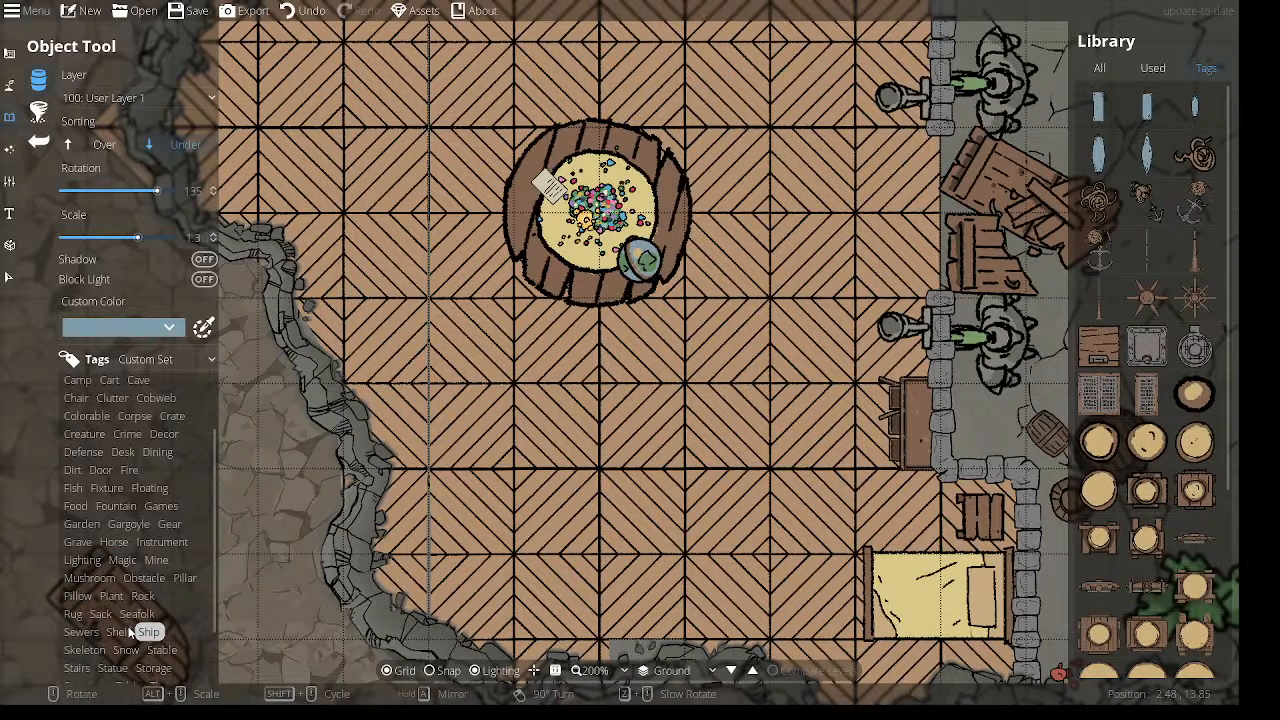
left_click(128, 633)
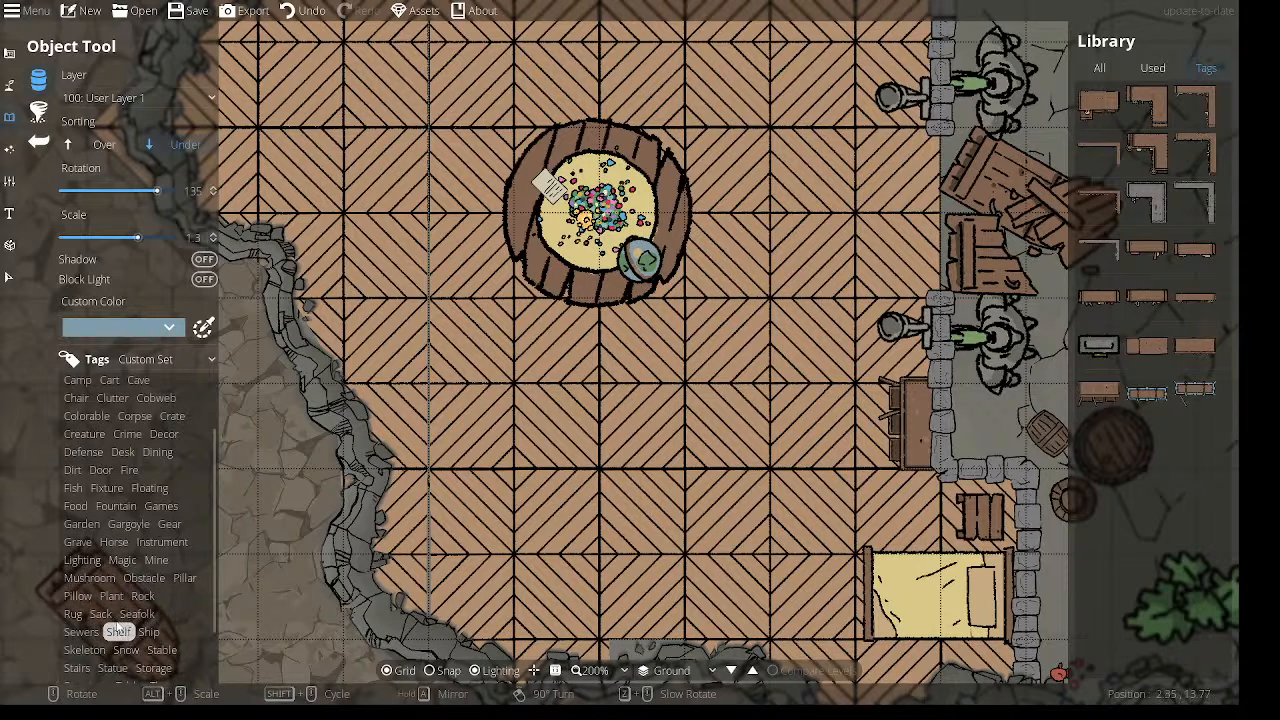
left_click(127, 650)
left_click(159, 651)
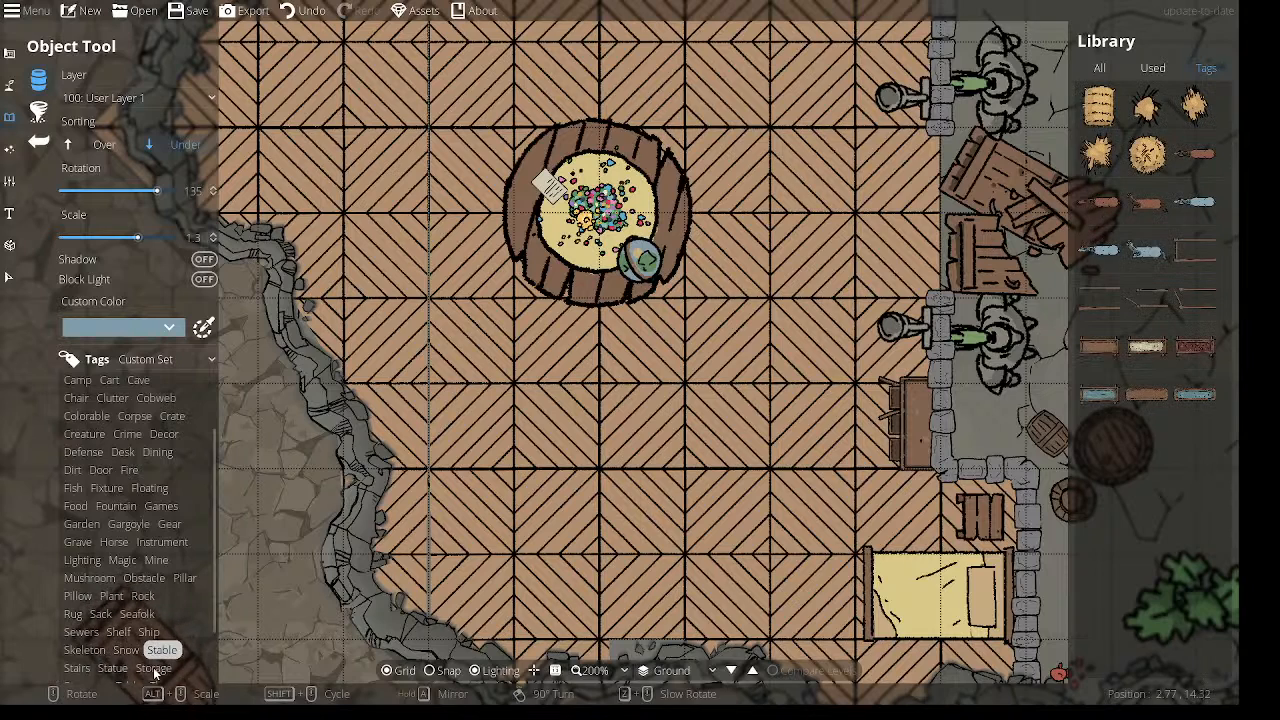
Place an L-shaped corner shelf from the Storage objects, unrotated at scale 1.3, in the northeast corner of the wood-floored room.
left_click(153, 668)
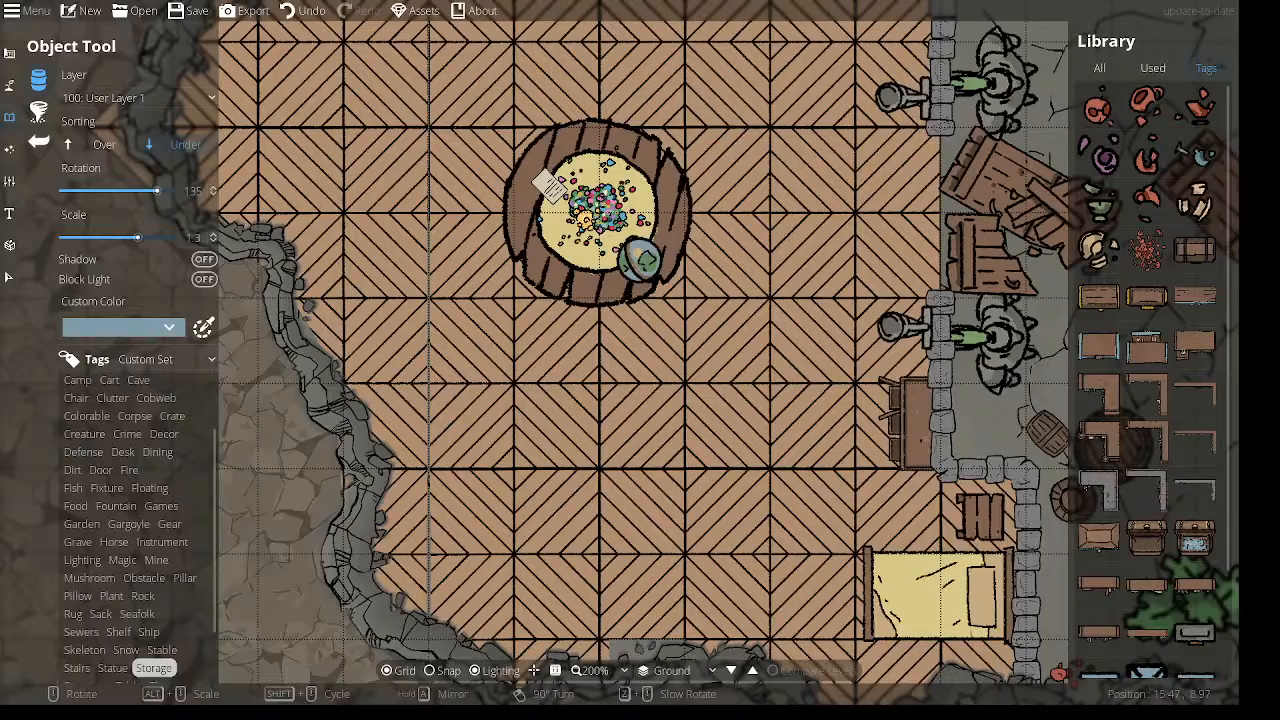
left_click_drag(780, 300, 715, 542)
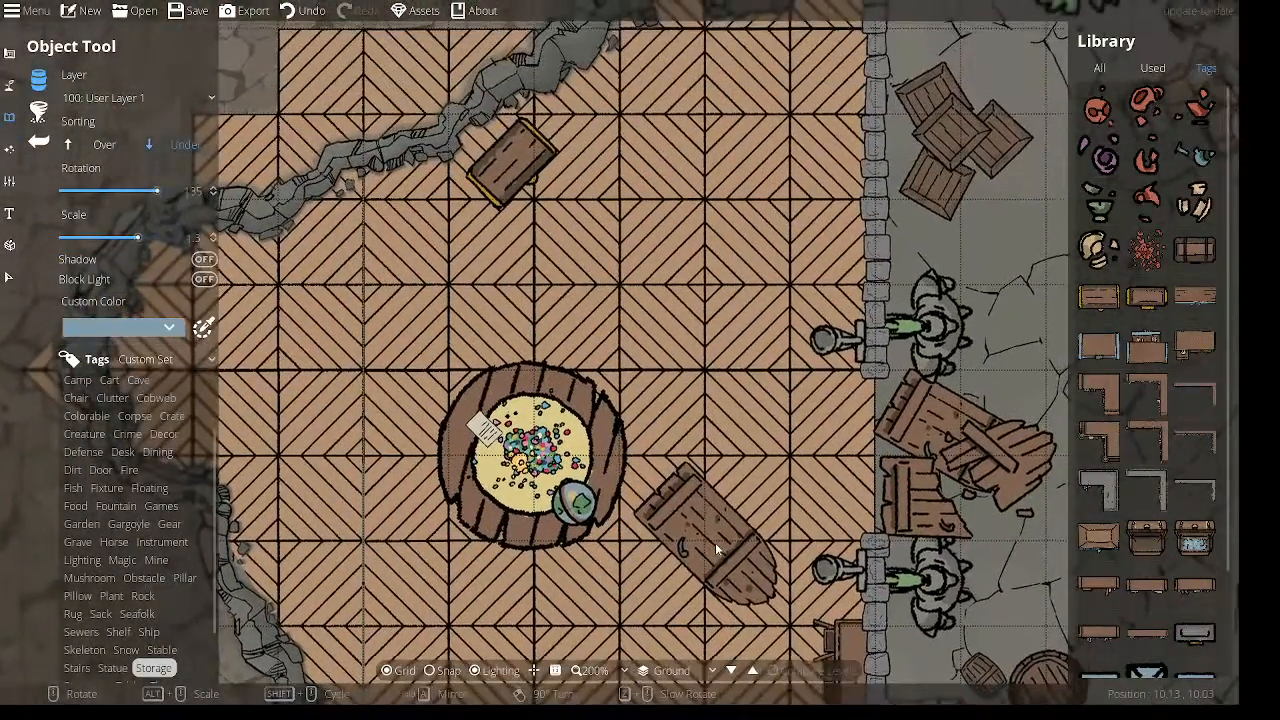
left_click(1163, 386)
left_click_drag(744, 202, 657, 352)
scroll(653, 338, "down", 5)
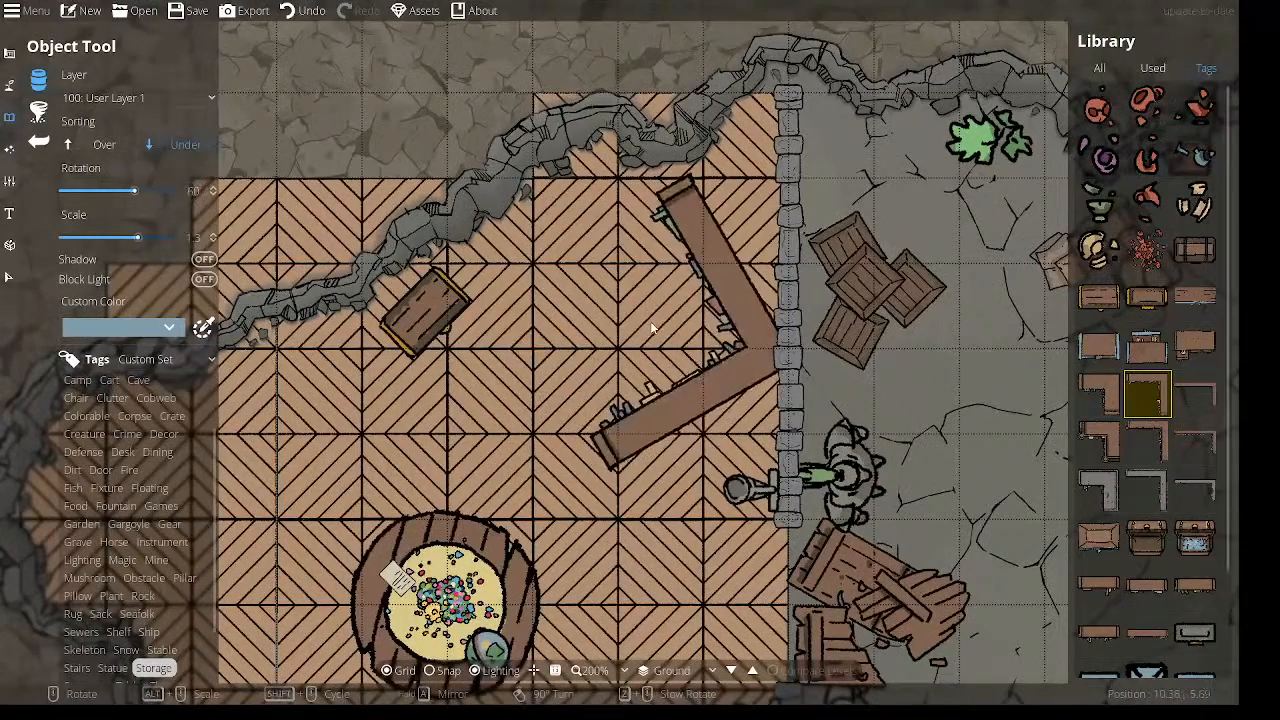
scroll(651, 328, "down", 4)
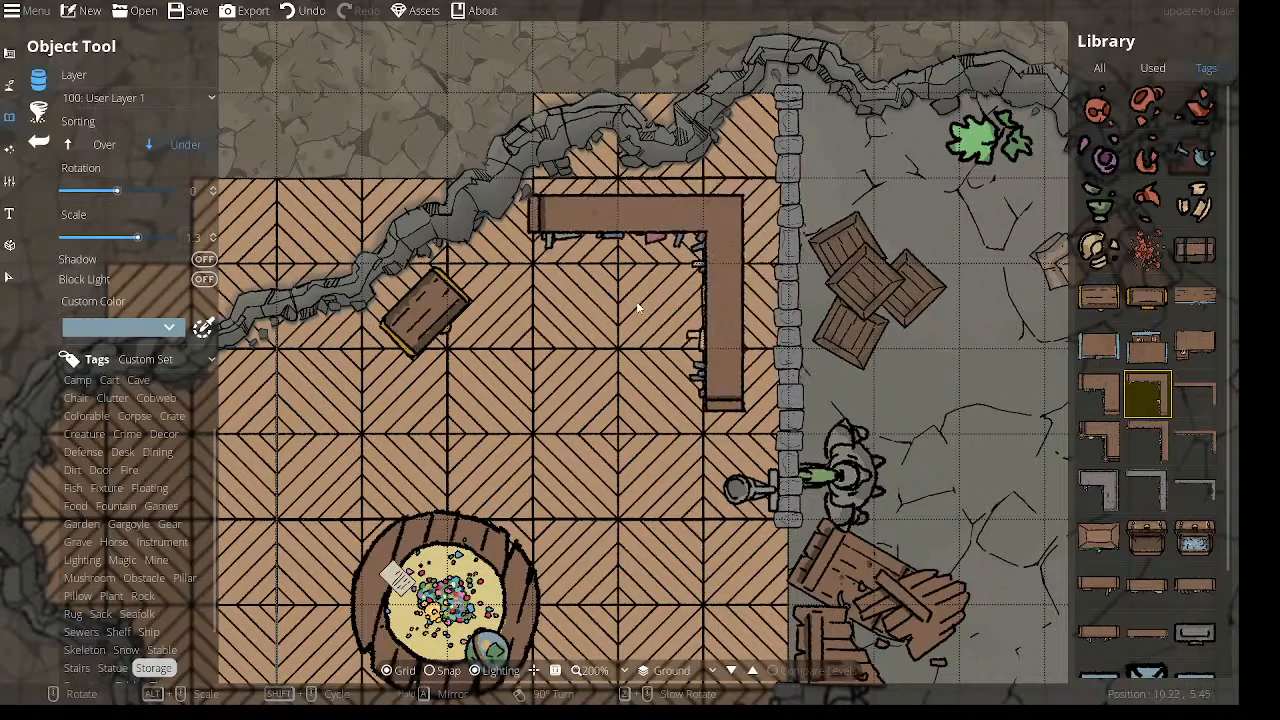
left_click(669, 286)
Examine the Decor objects for something suitable for the wood-floored room.
left_click_drag(603, 362, 664, 158)
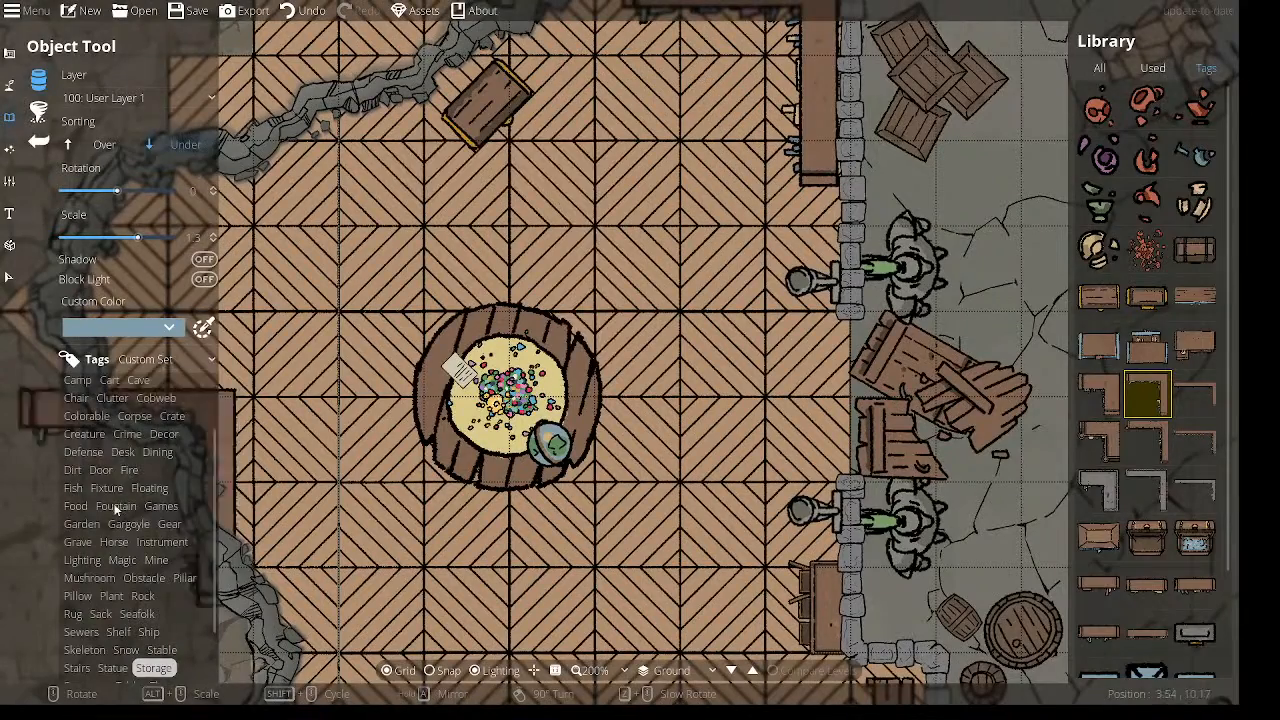
left_click(164, 434)
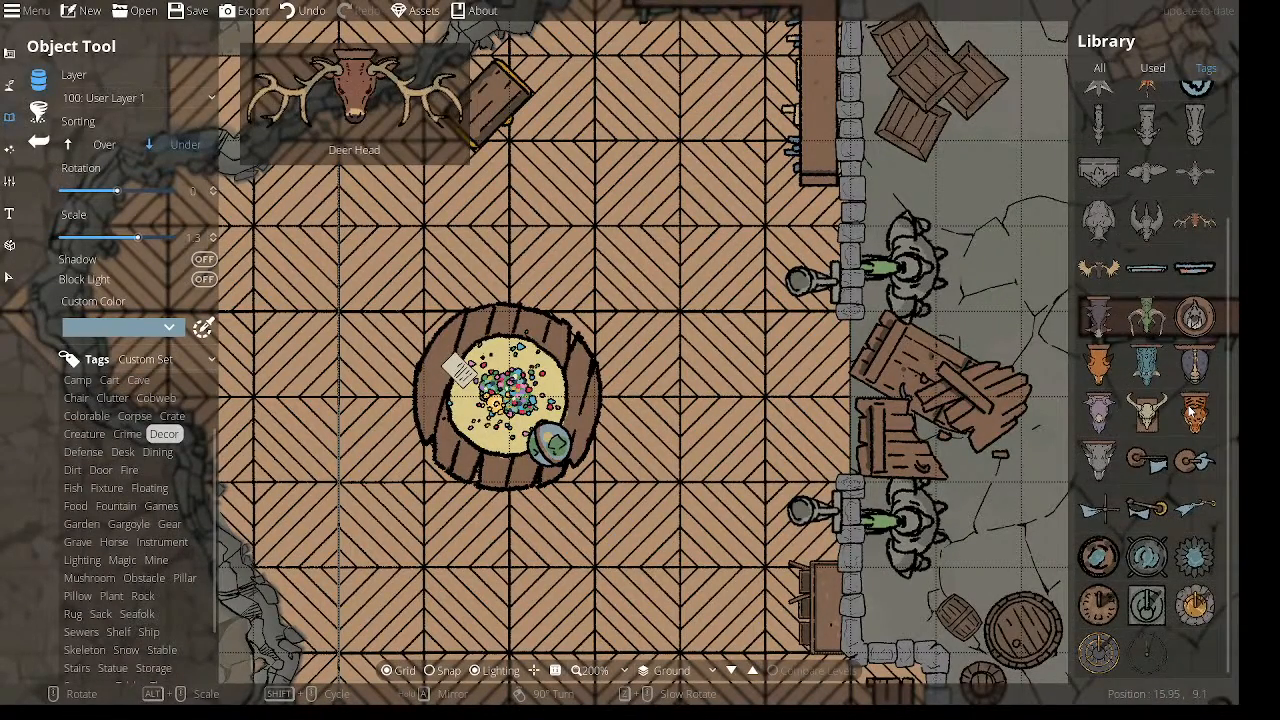
scroll(1190, 410, "up", 3)
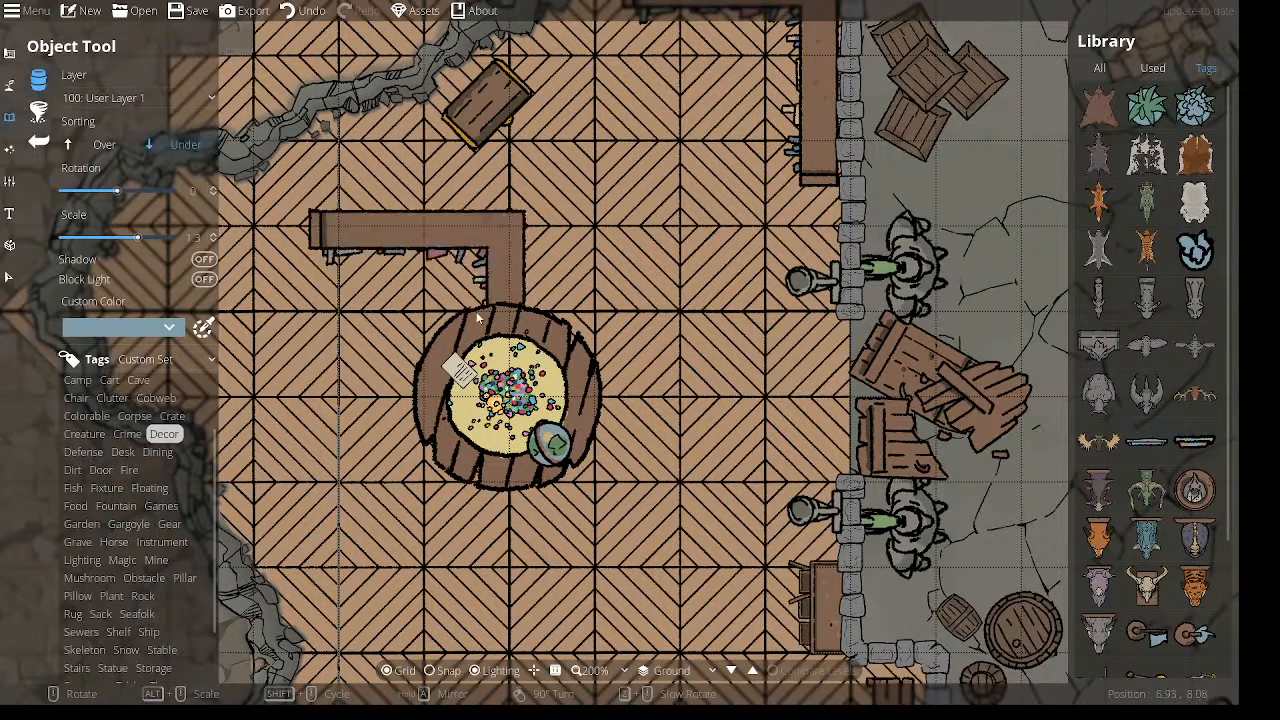
left_click_drag(655, 275, 641, 207)
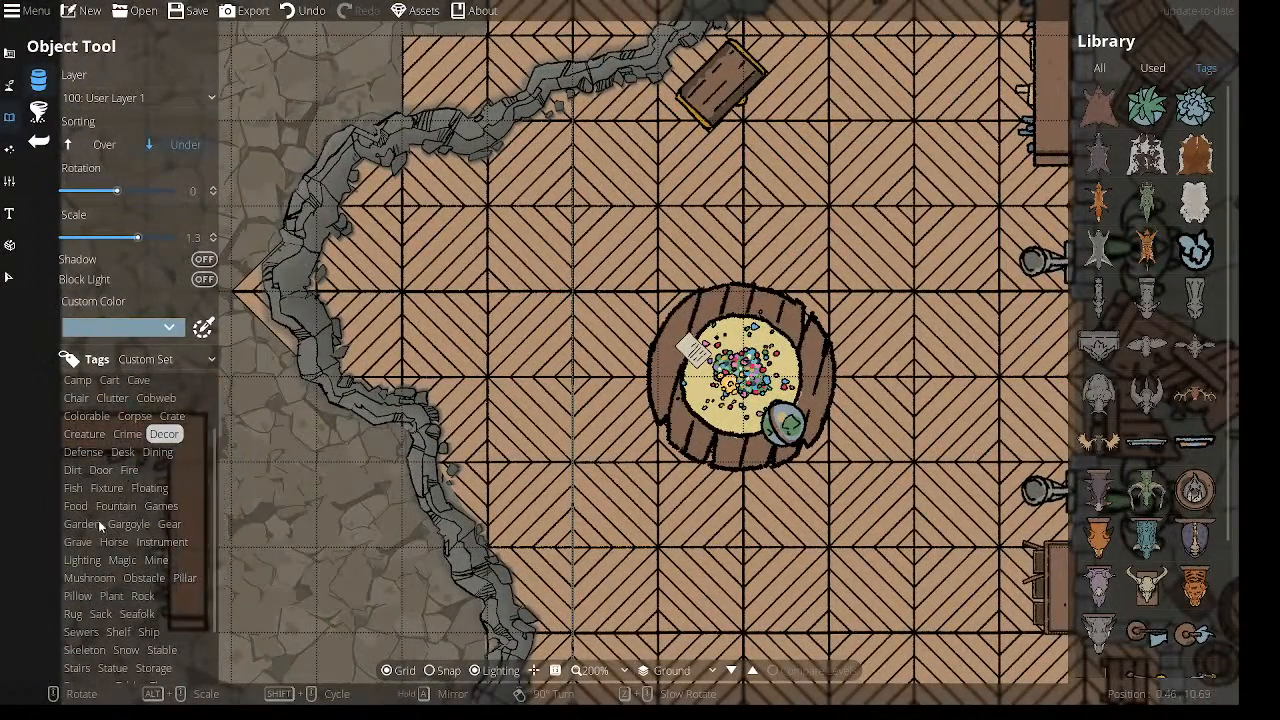
scroll(122, 557, "down", 3)
scroll(122, 557, "up", 3)
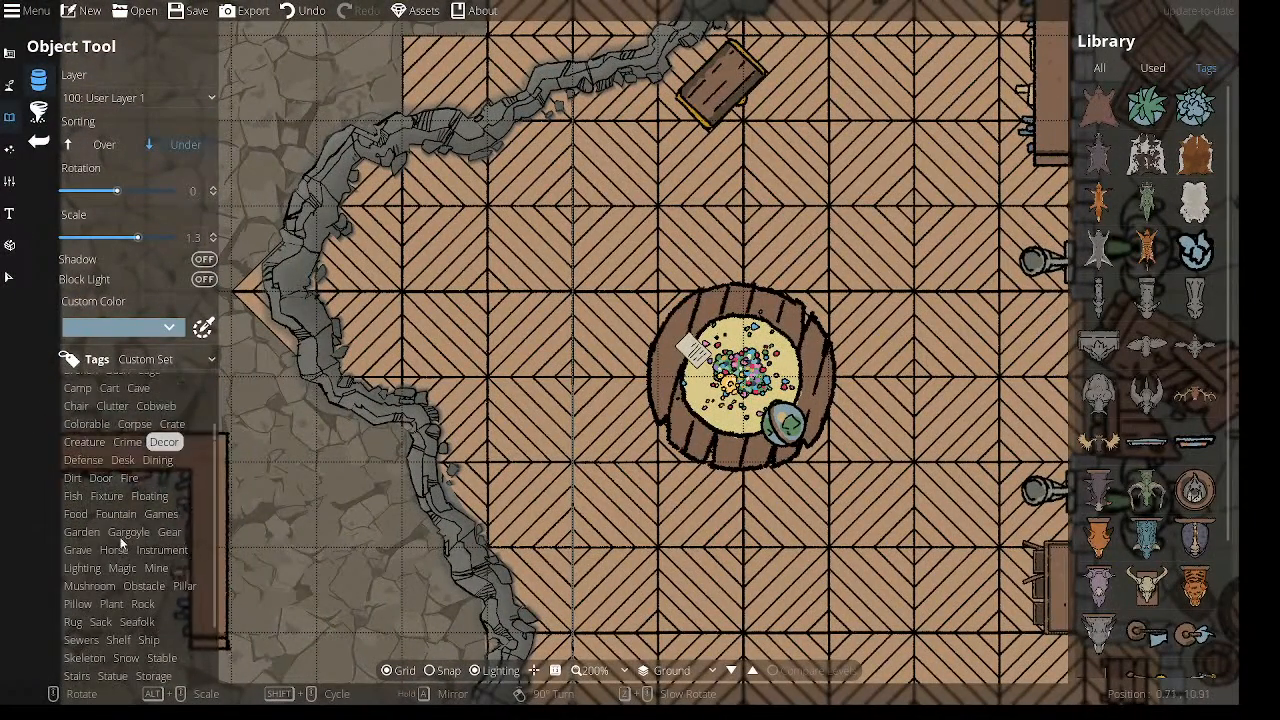
Try the Fixture object with three round openings, rotated -90 degrees at scale 1.3, along the room's west cave wall.
left_click(98, 495)
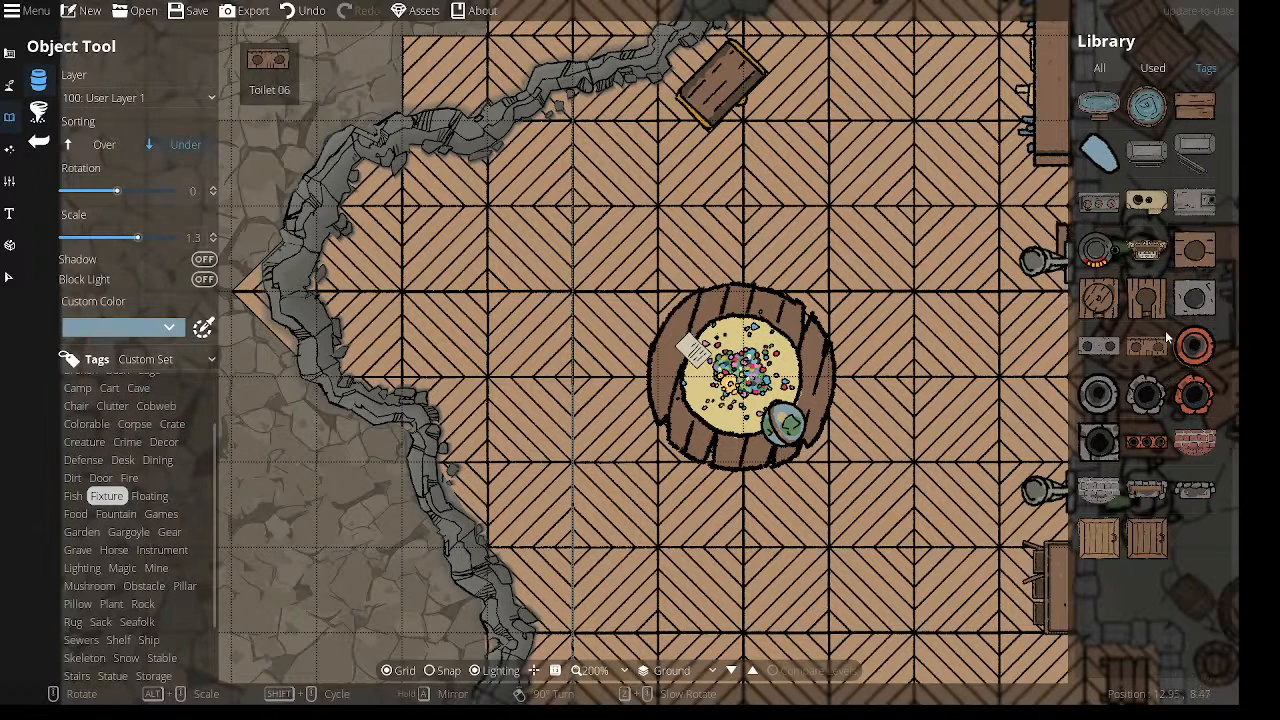
left_click(1100, 205)
scroll(394, 283, "down", 7)
scroll(392, 279, "up", 1)
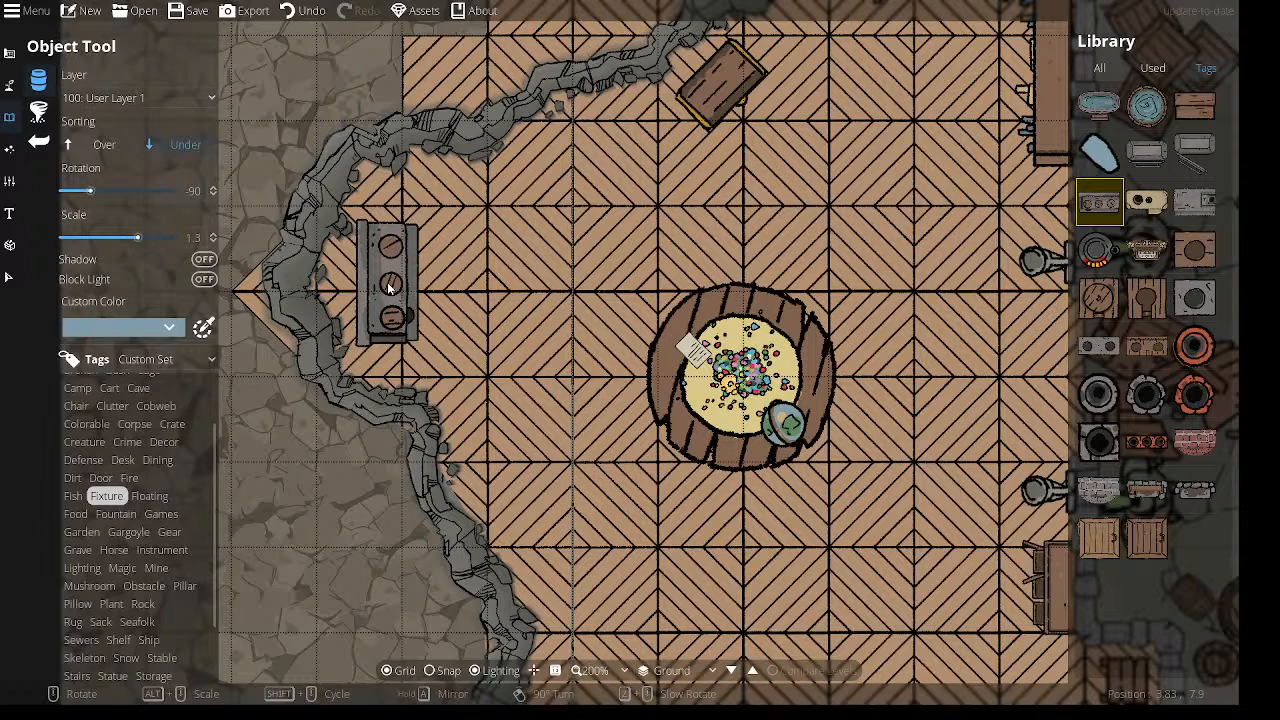
Browse the Food, Fountain, Games, Gargoyle and Grave objects and try a stone grave outline northwest of the round table.
left_click(78, 514)
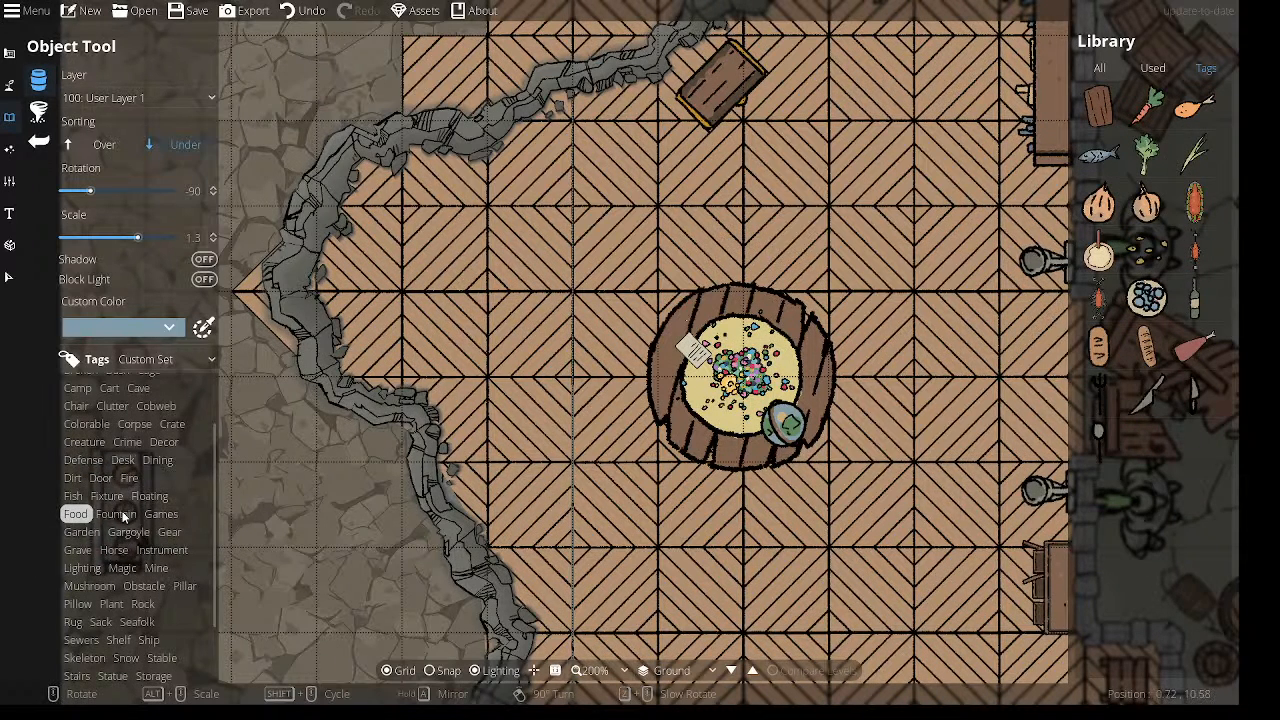
left_click(116, 514)
left_click(161, 514)
left_click(128, 532)
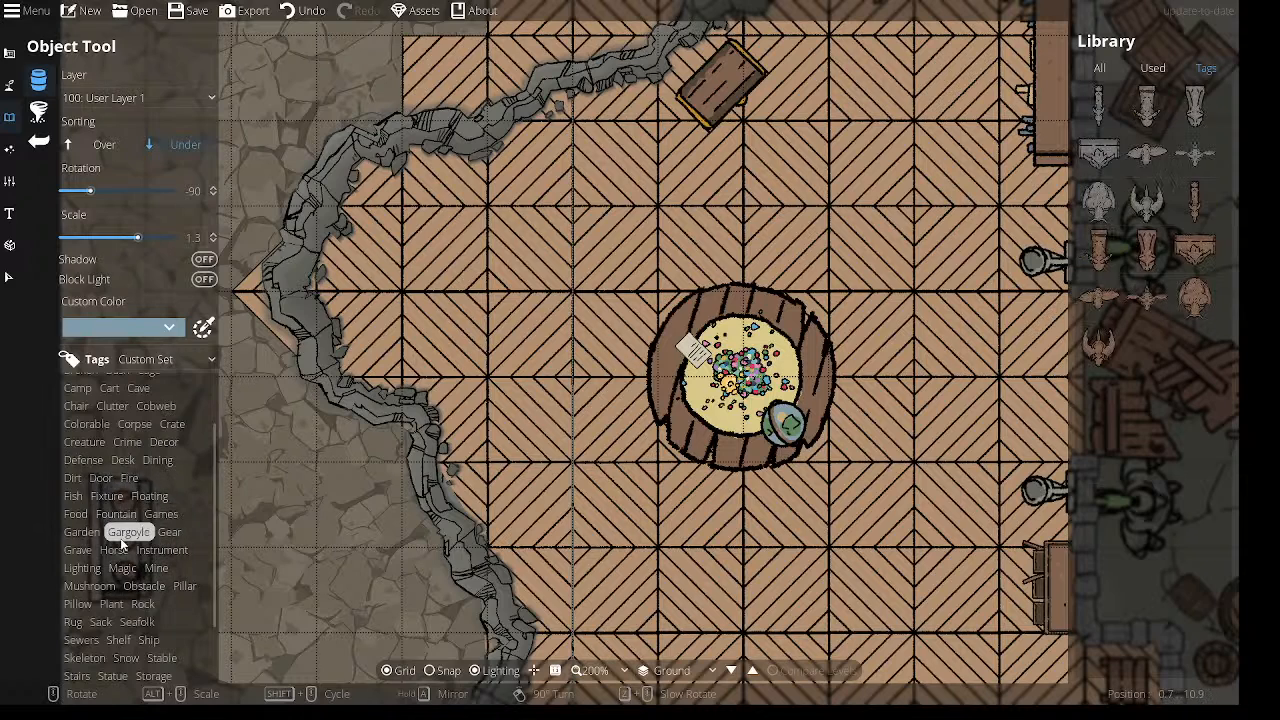
left_click(79, 550)
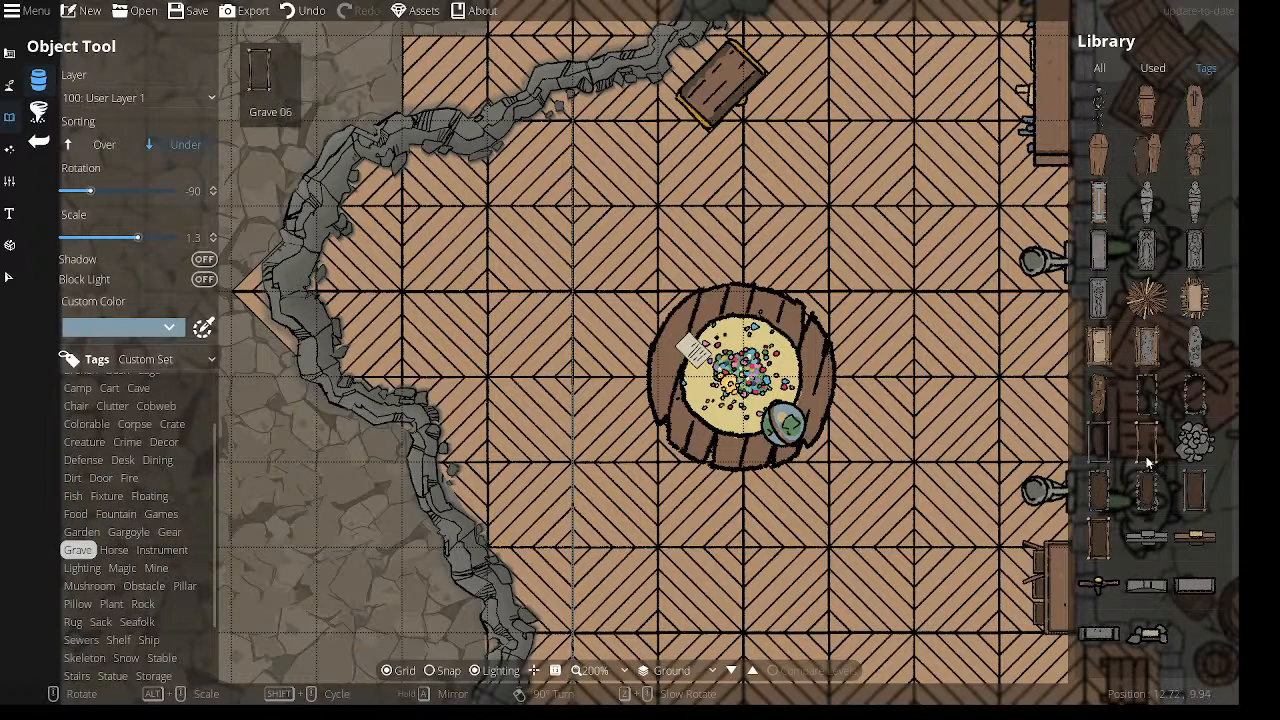
left_click(1147, 395)
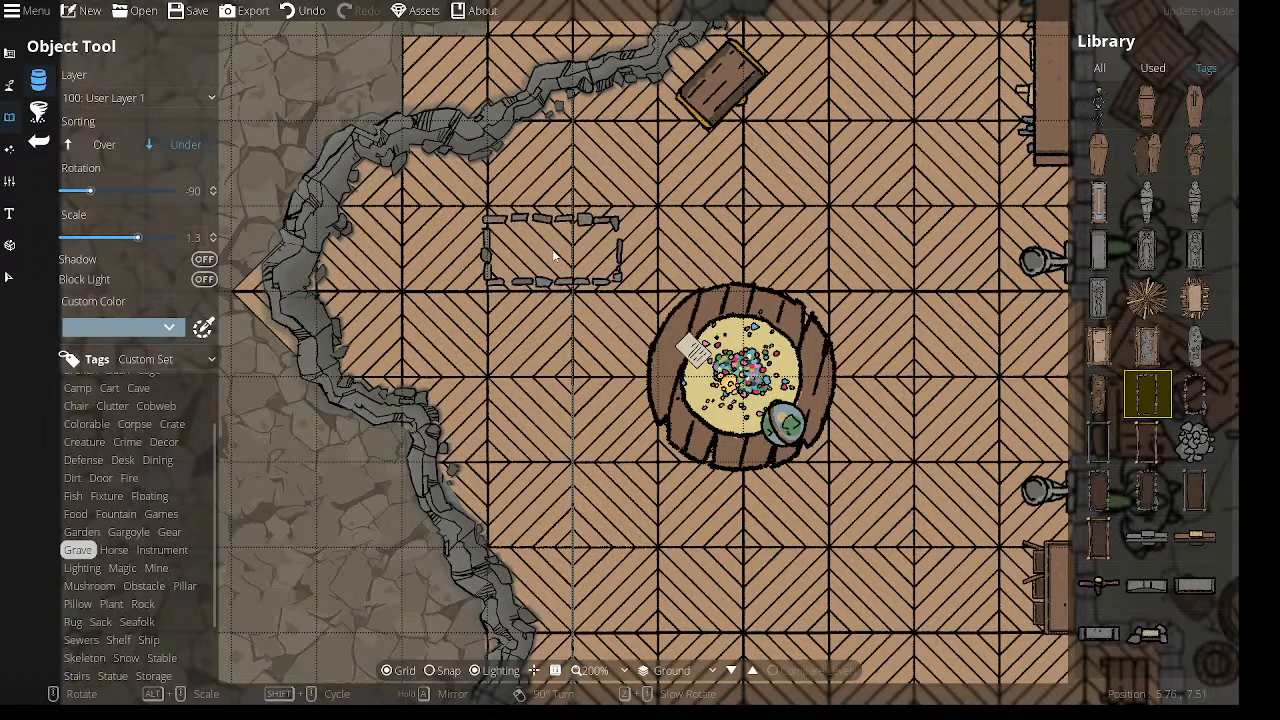
scroll(140, 560, "down", 2)
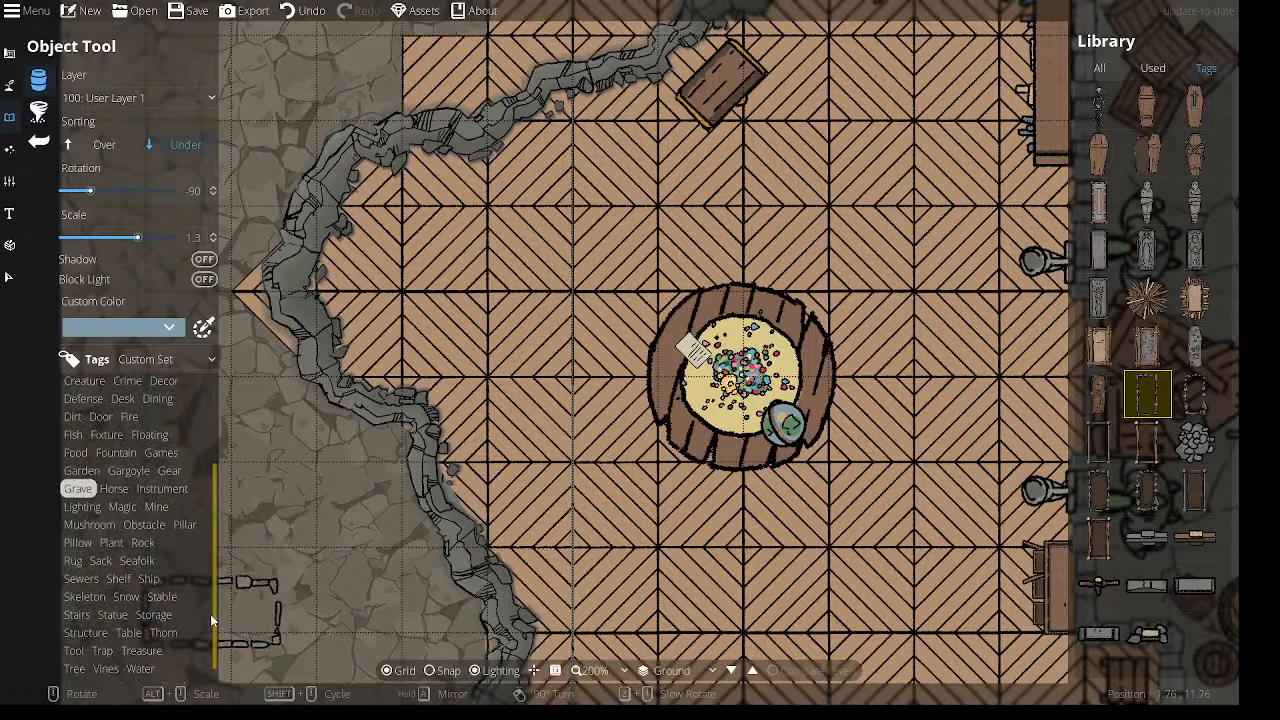
Examine the Table, Structure and Water objects for something suitable for the wood-floored room.
left_click(128, 617)
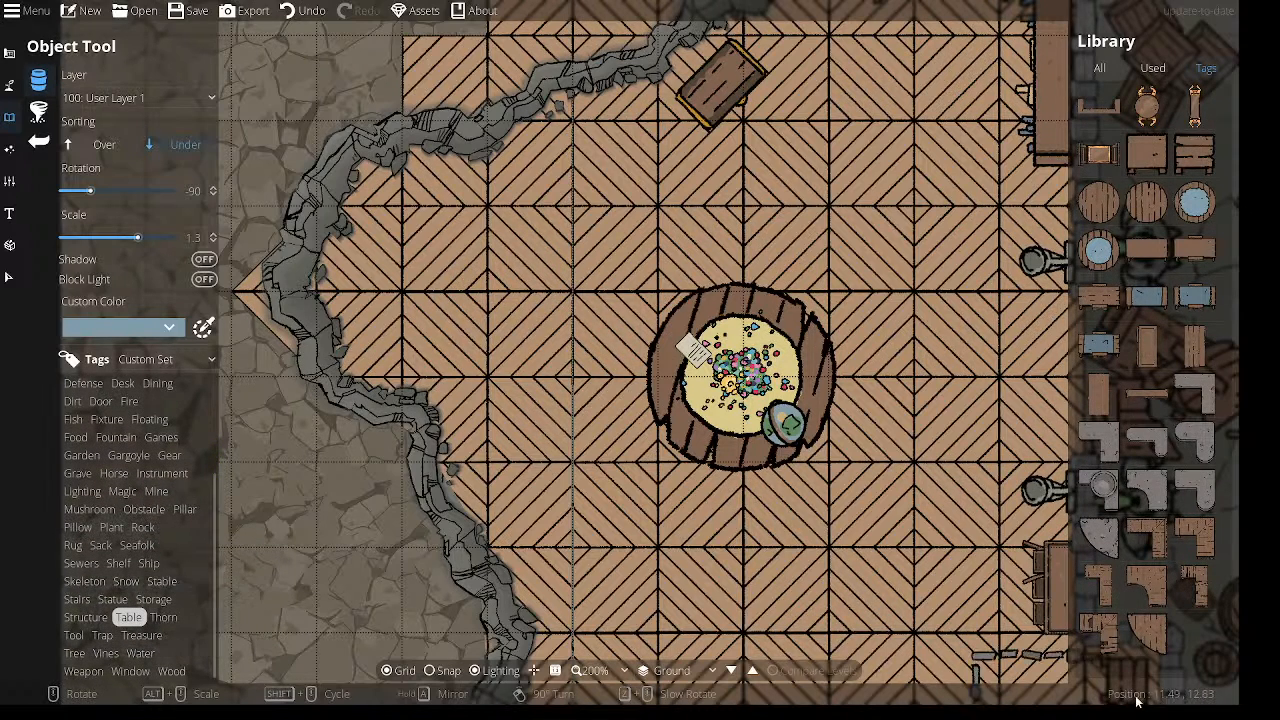
left_click(141, 635)
left_click(80, 620)
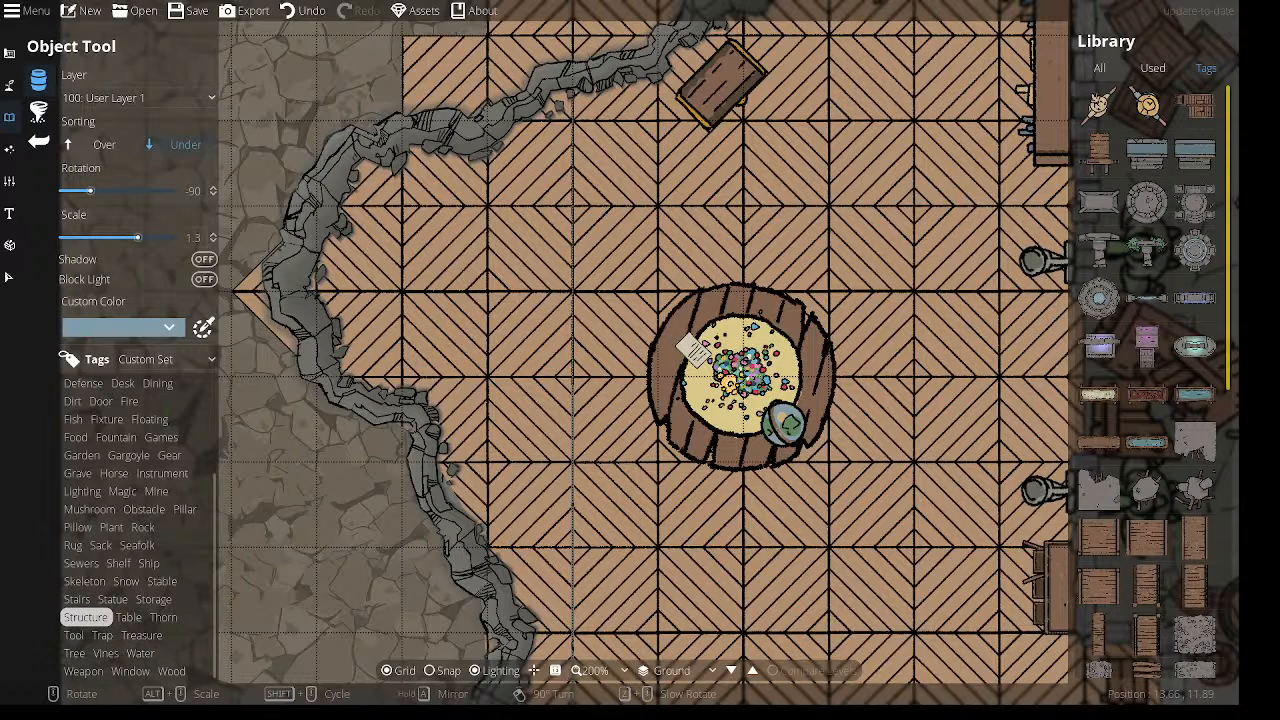
scroll(1204, 372, "down", 4)
scroll(1196, 375, "up", 5)
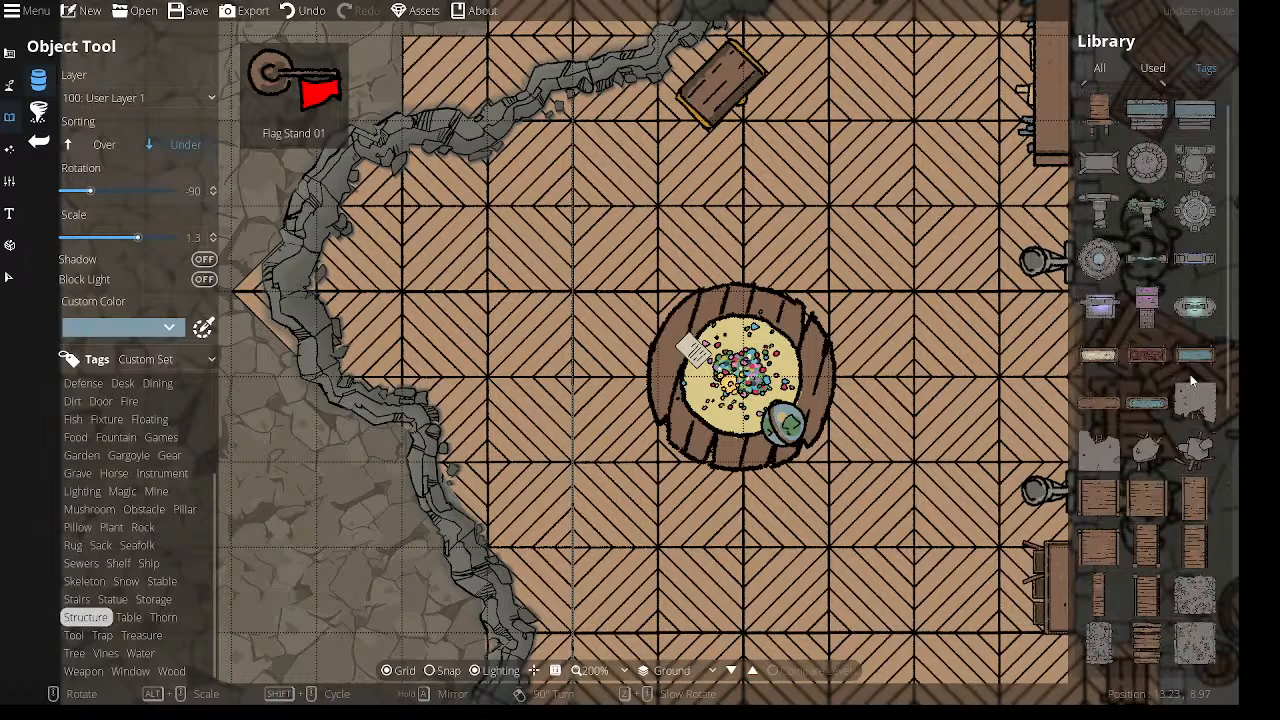
scroll(1192, 381, "up", 1)
scroll(1192, 381, "down", 5)
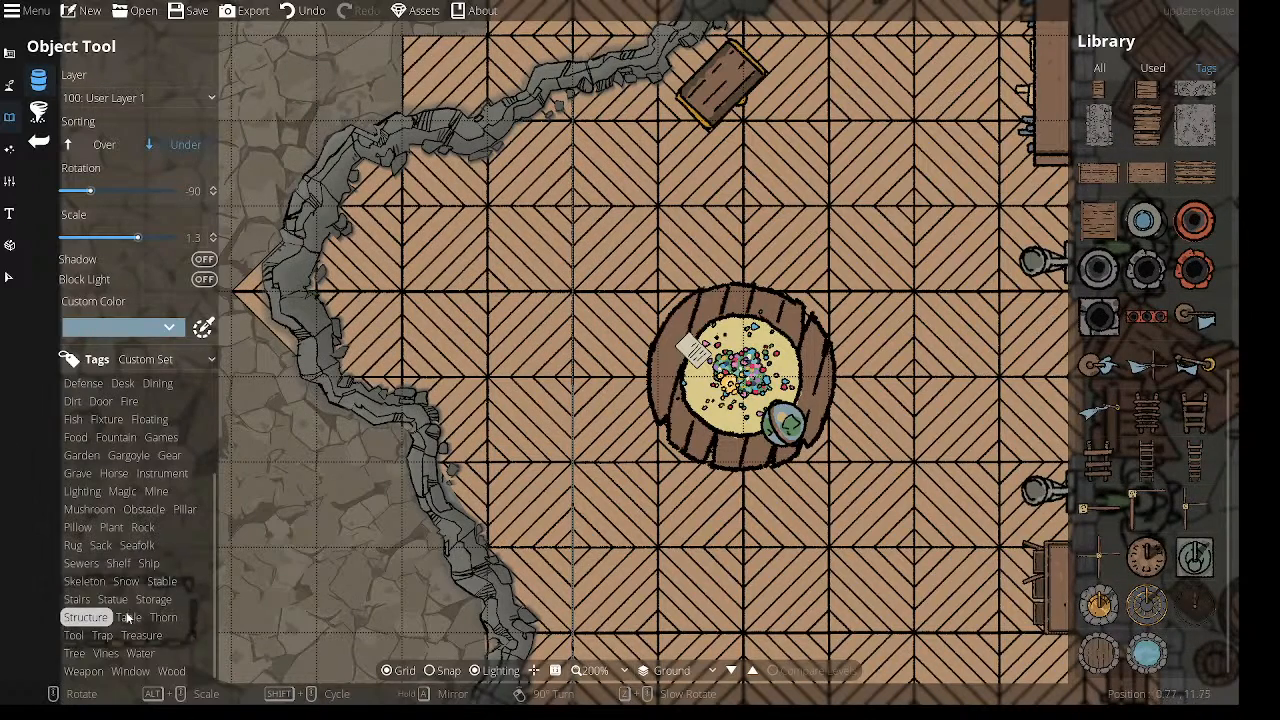
left_click(138, 654)
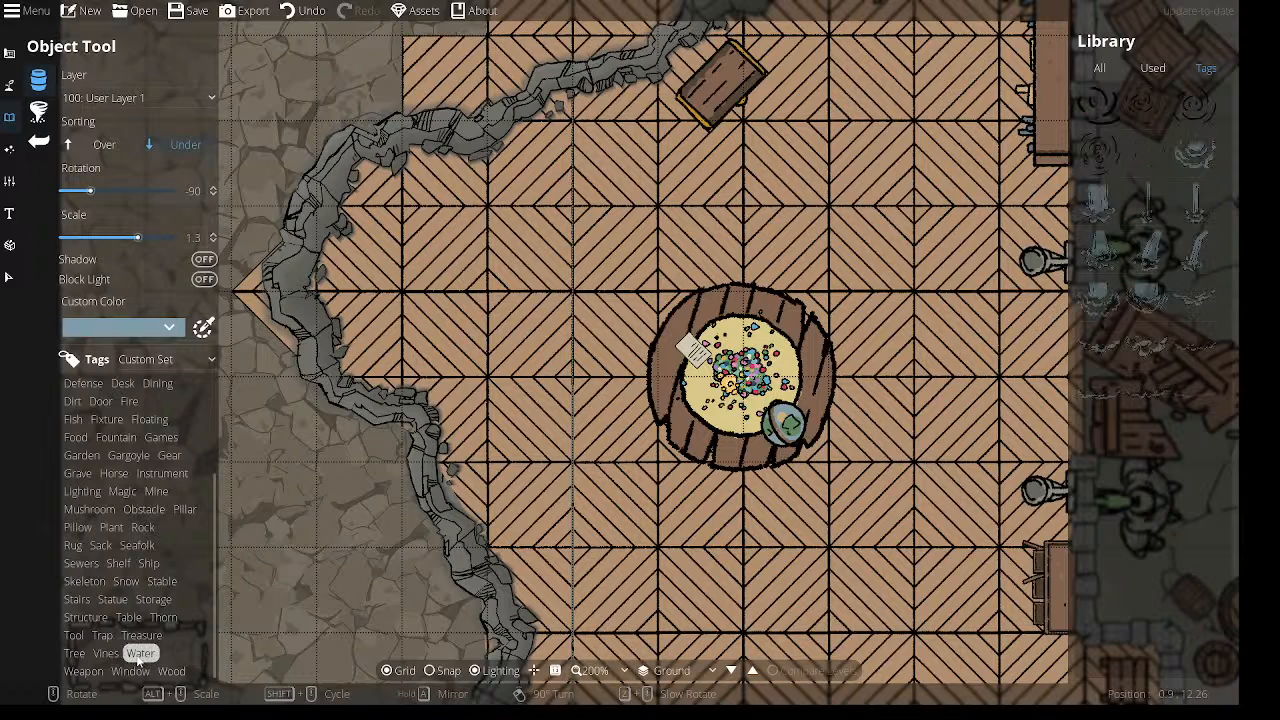
Search the library for "oven" and place the round stove with glowing coals, rotated -45 at scale 1.3, in the wood-floored room's northwest corner.
left_click(1103, 68)
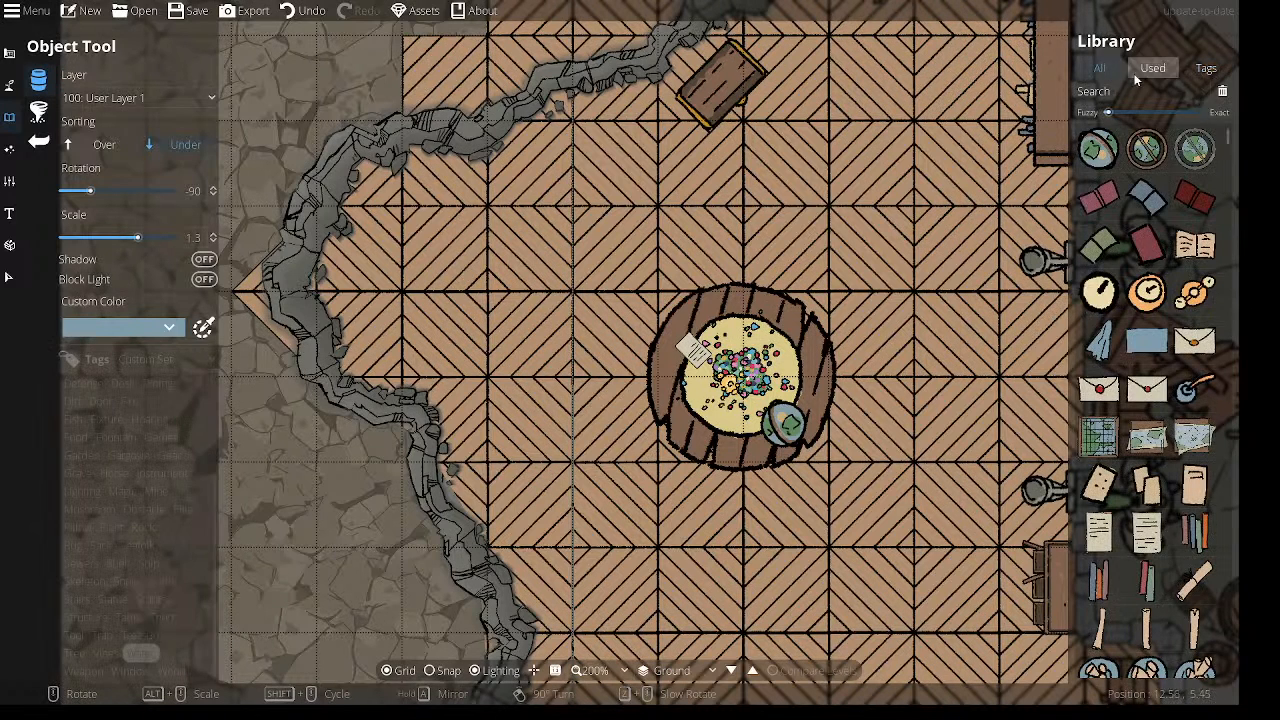
type("ove")
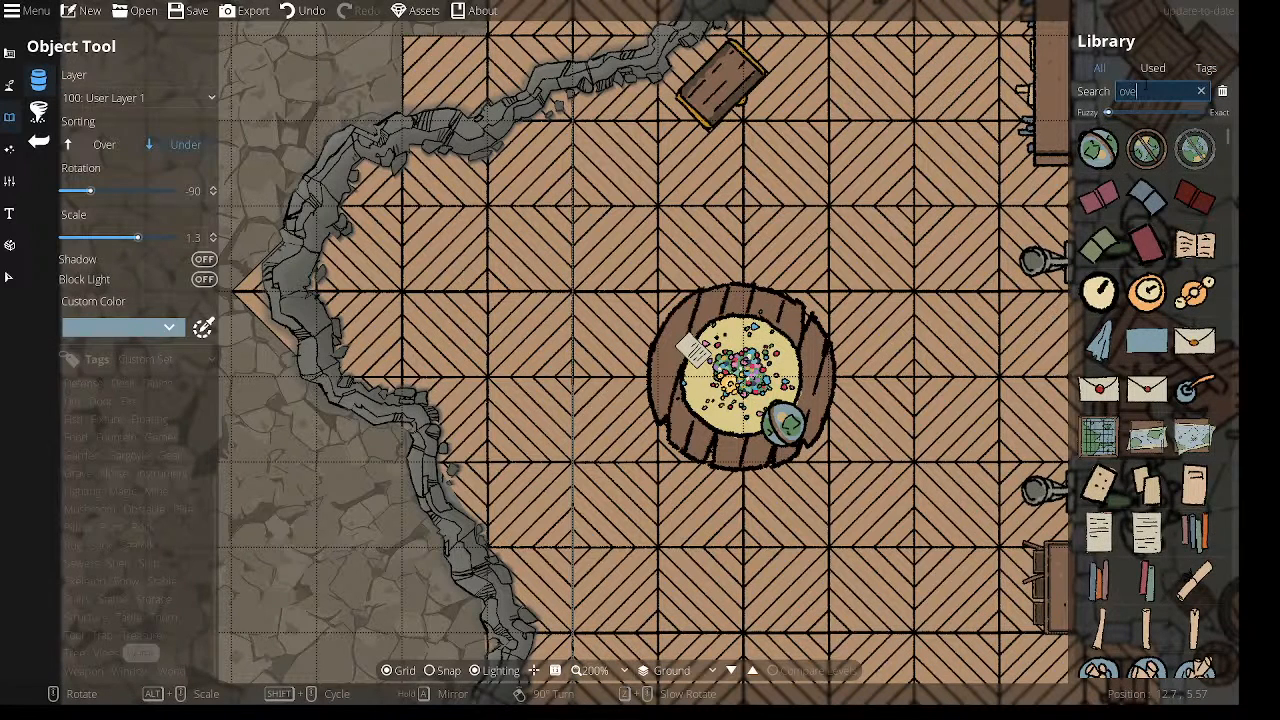
type("n")
left_click(1193, 196)
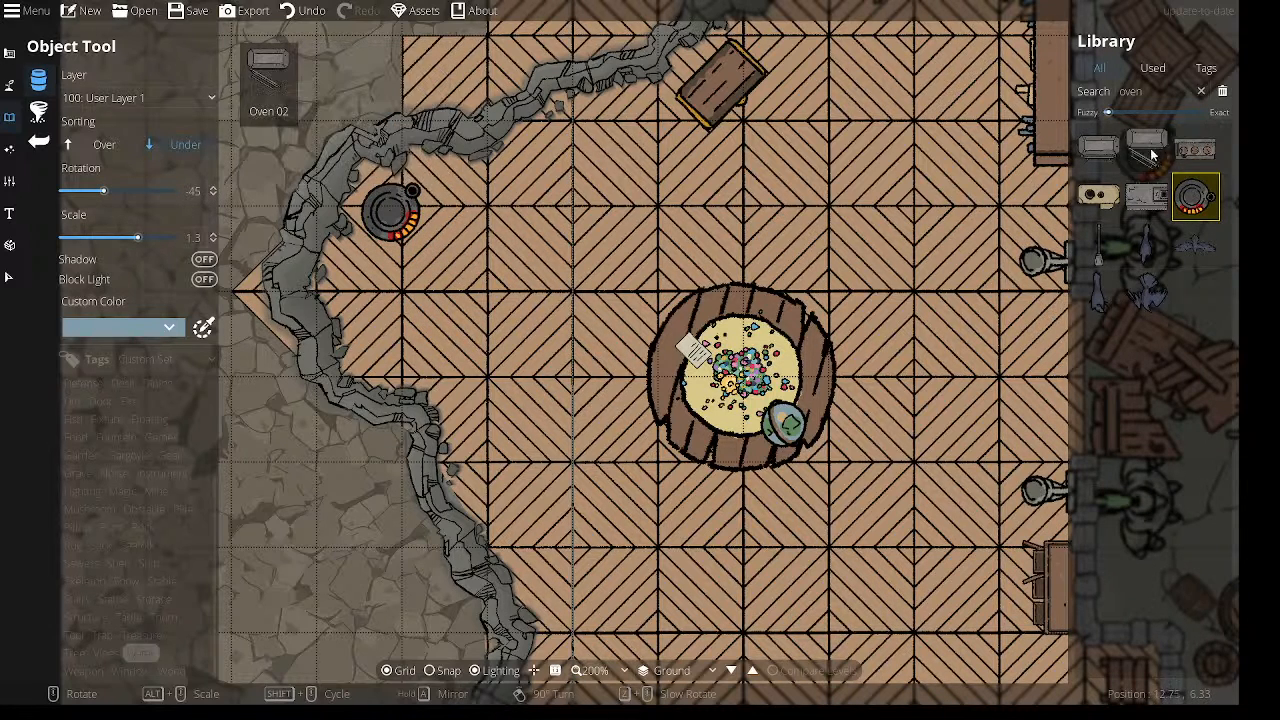
Place a perched raven, sorted over other objects at scale 1.3, on the large barrel in the stone-floored chamber.
left_click(1147, 197)
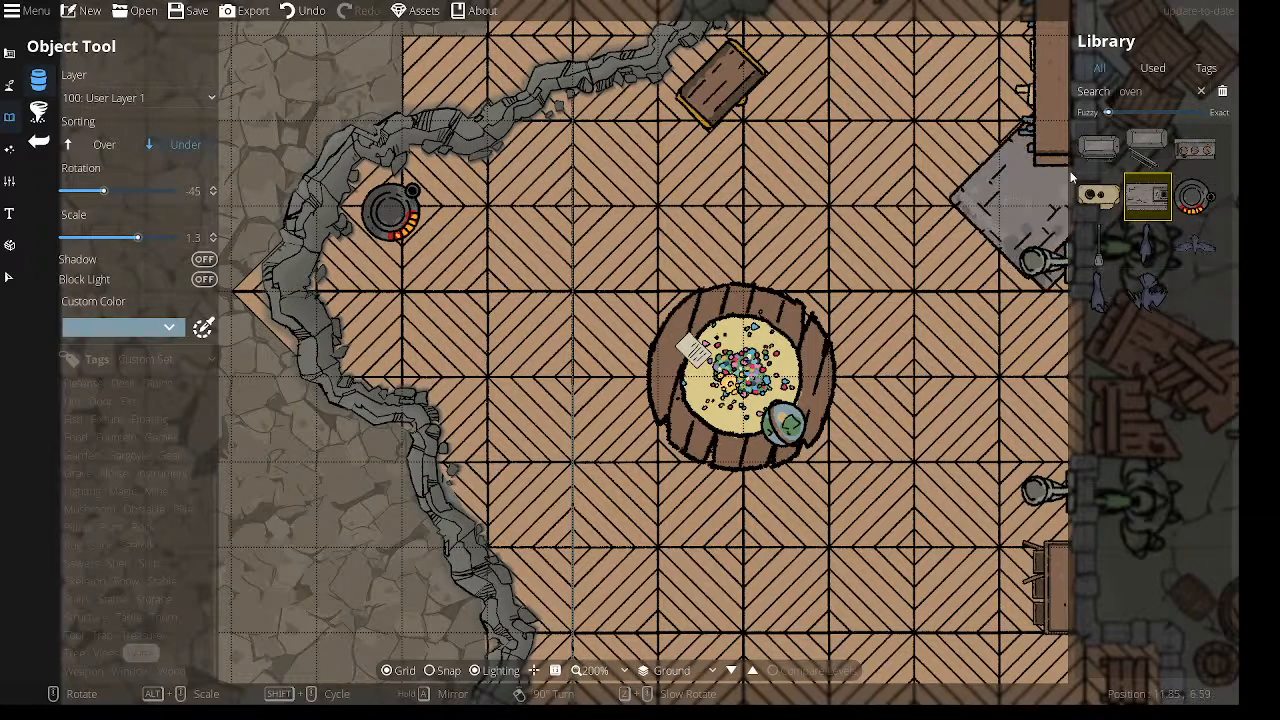
left_click(1151, 297)
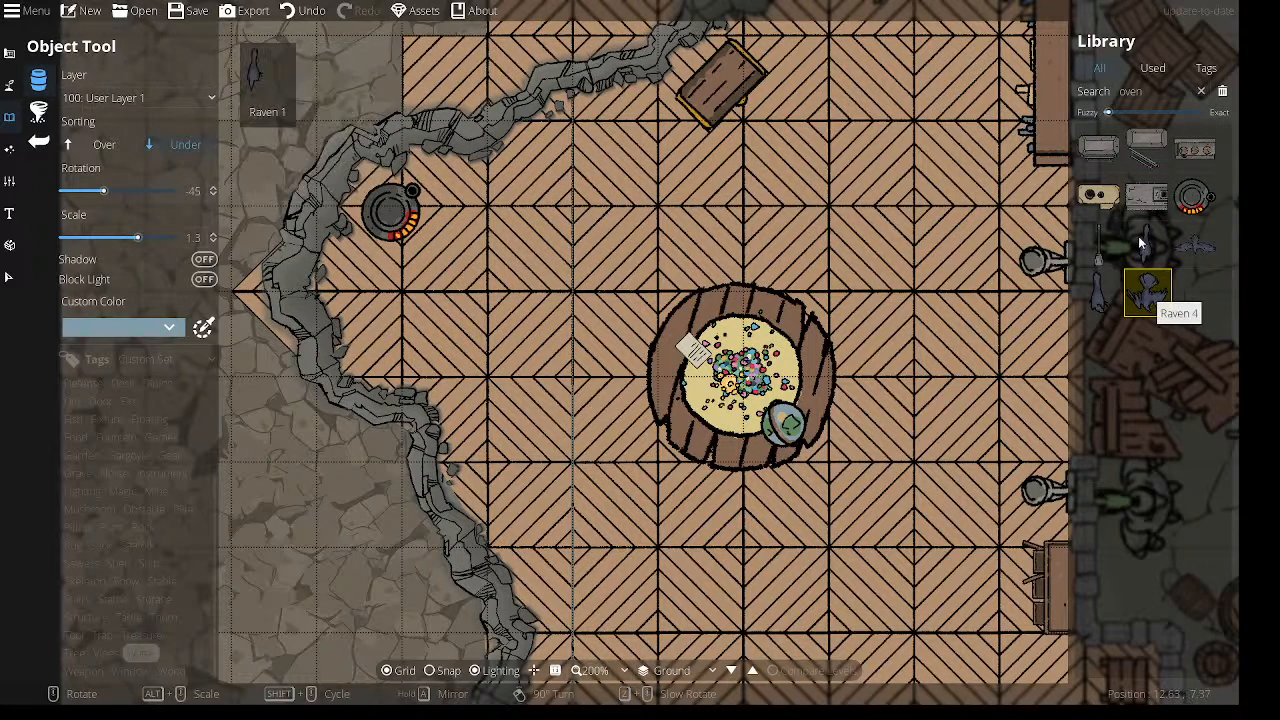
left_click(1099, 292)
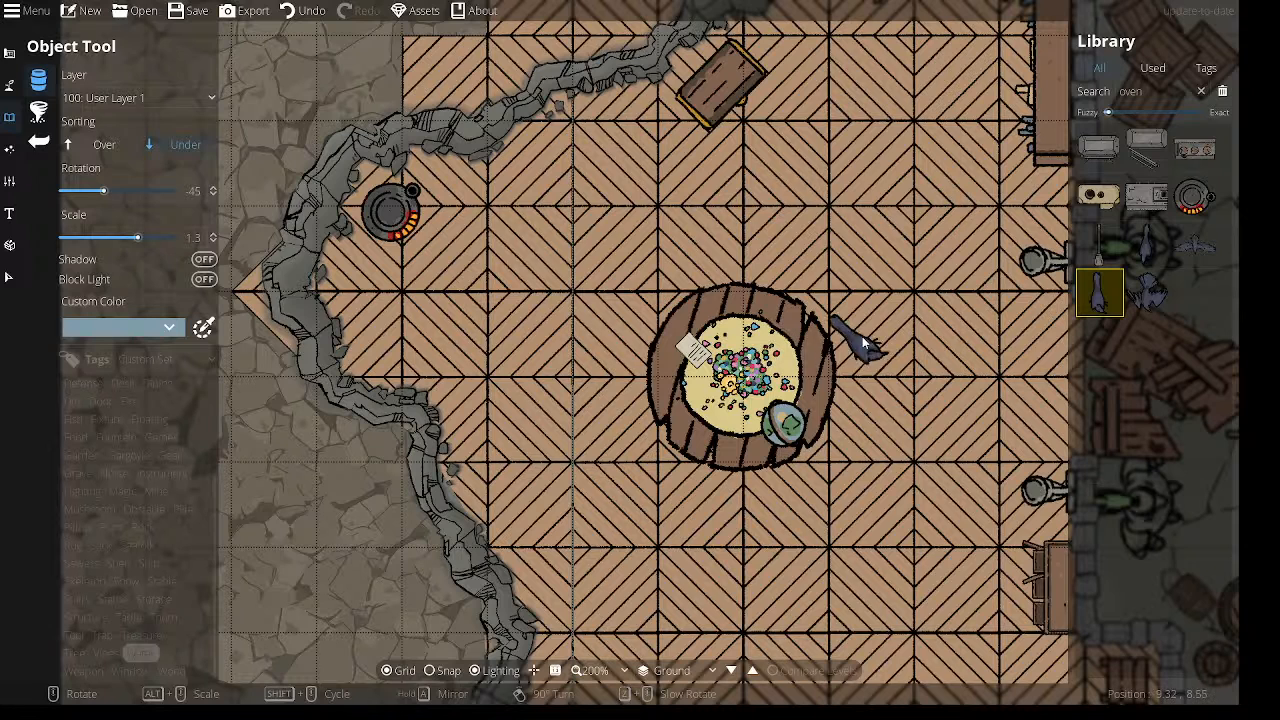
left_click(108, 153)
scroll(808, 361, "down", 1)
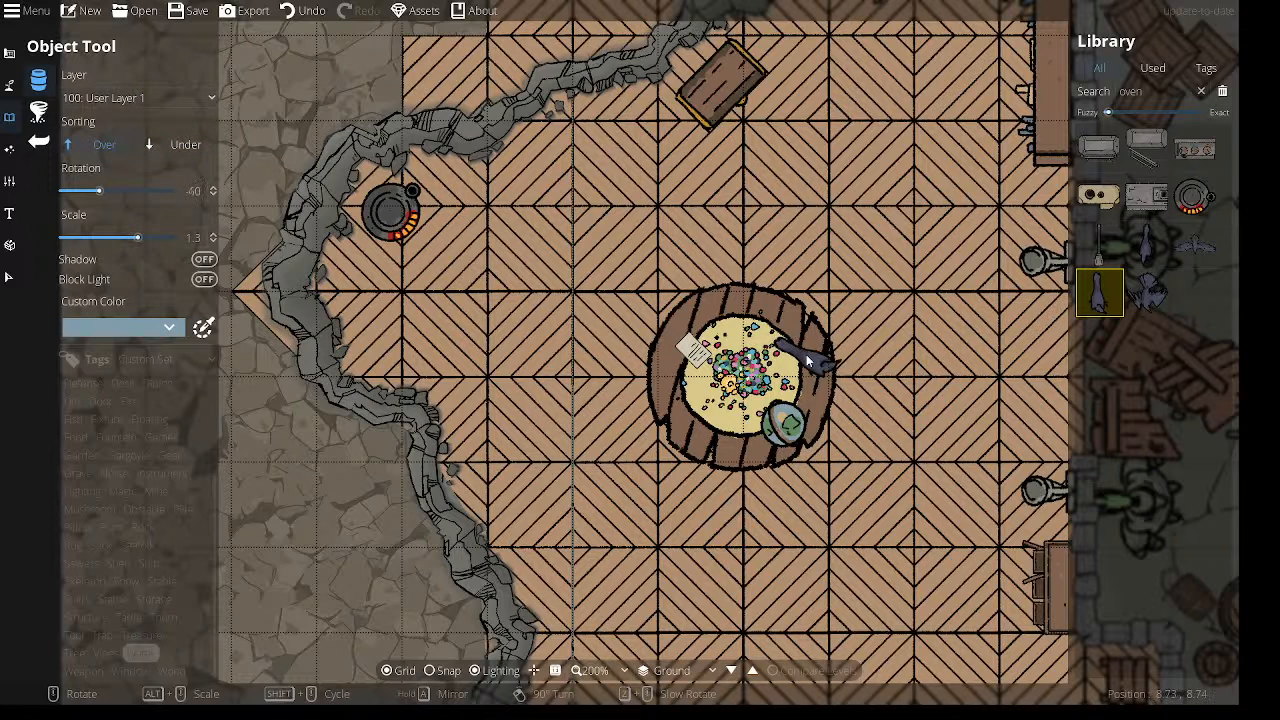
left_click_drag(880, 336, 584, 242)
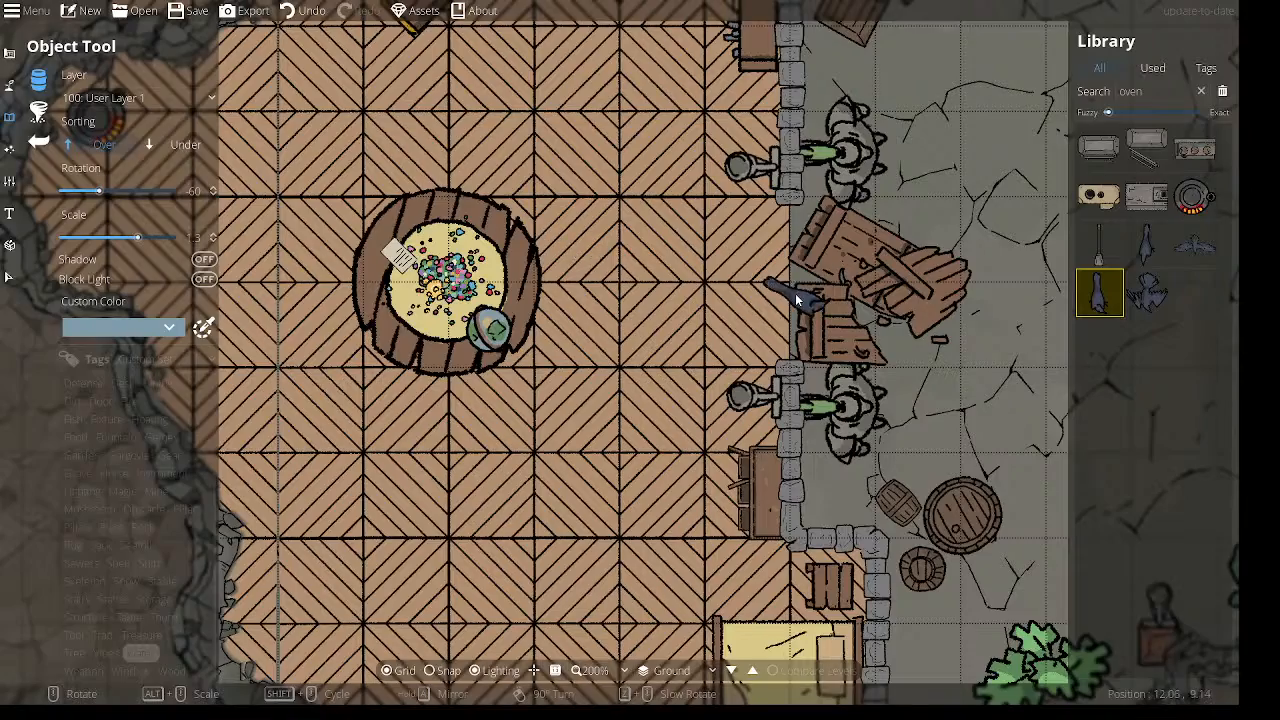
left_click_drag(797, 300, 447, 293)
left_click_drag(666, 404, 515, 272)
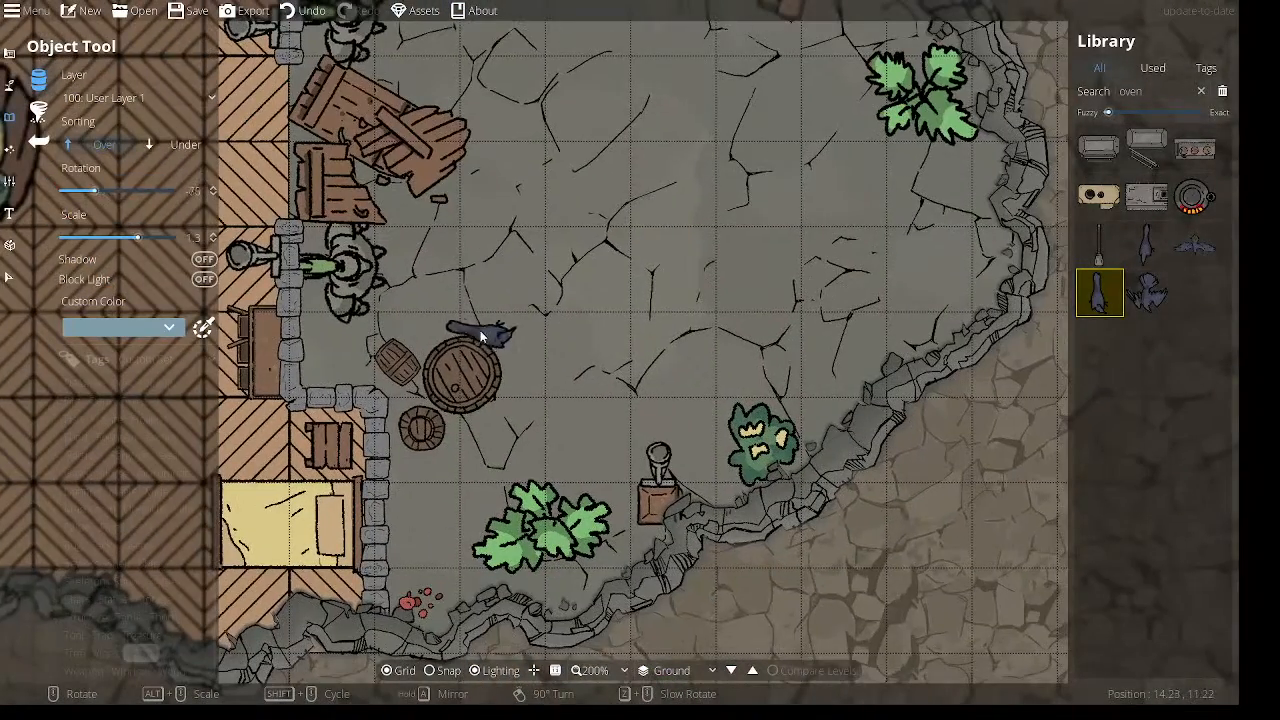
left_click(468, 360)
Place another raven, unrotated at scale 1.3, on the stack of crates beside the wood-floored room's east wall.
left_click_drag(508, 214, 537, 414)
right_click(500, 235)
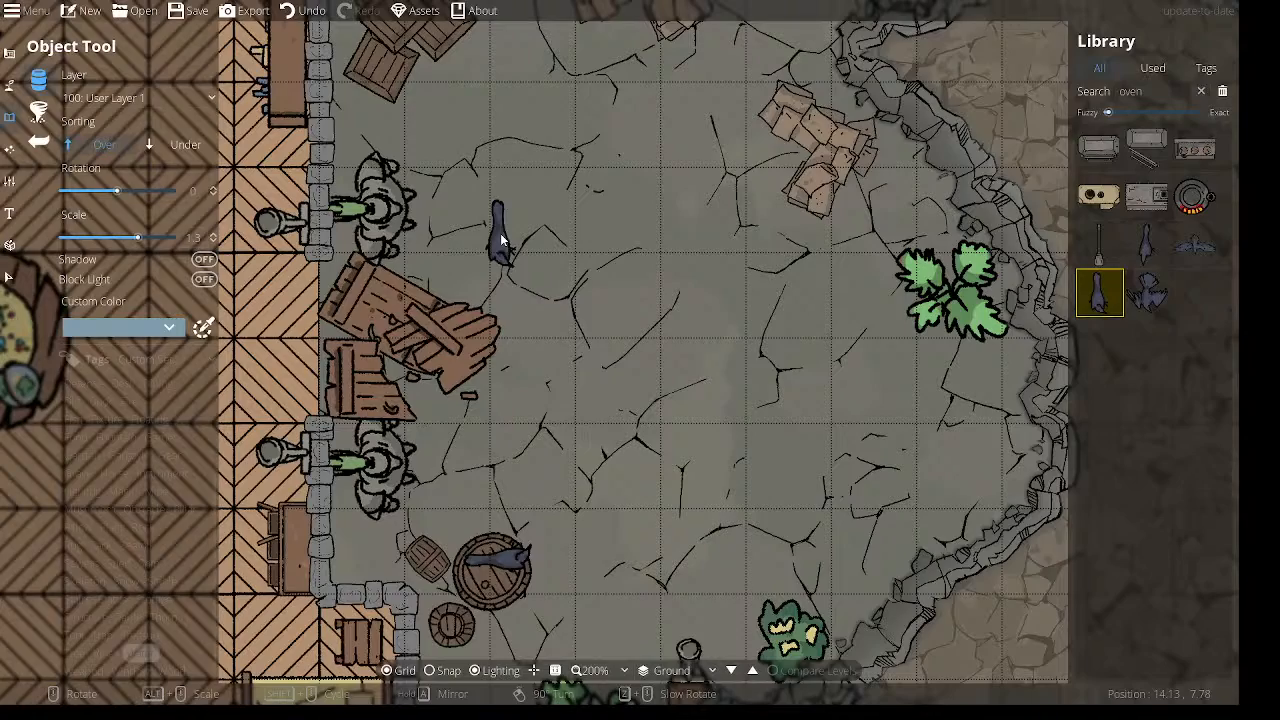
left_click_drag(462, 111, 444, 285)
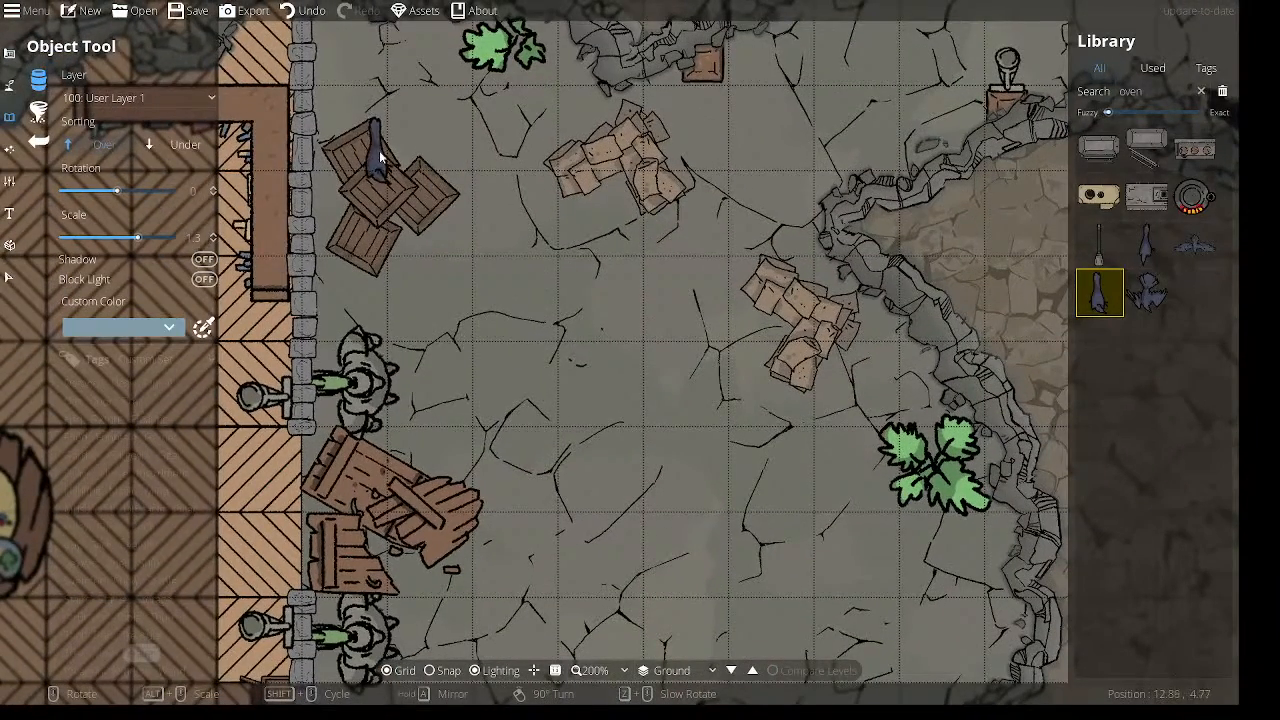
left_click_drag(500, 282, 728, 80)
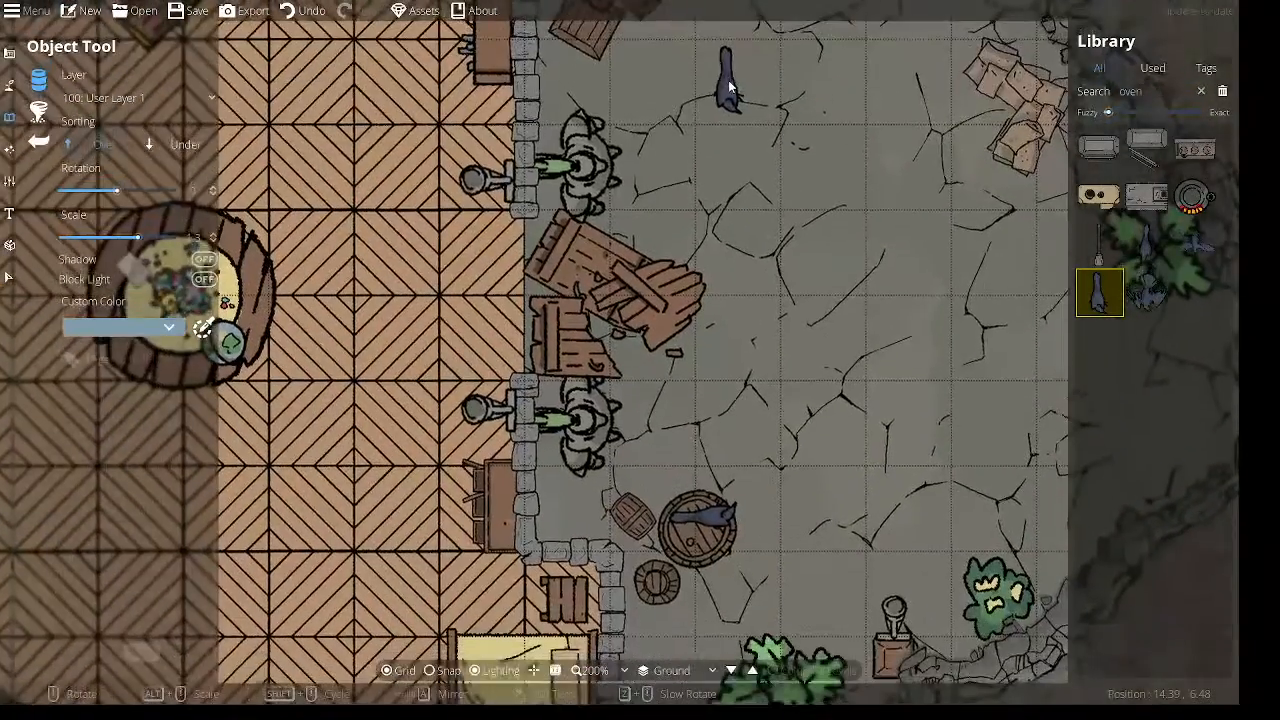
Try flying ravens with spread wings, unrotated at scale 1.3, in the middle of the stone-floored chamber.
left_click(1196, 244)
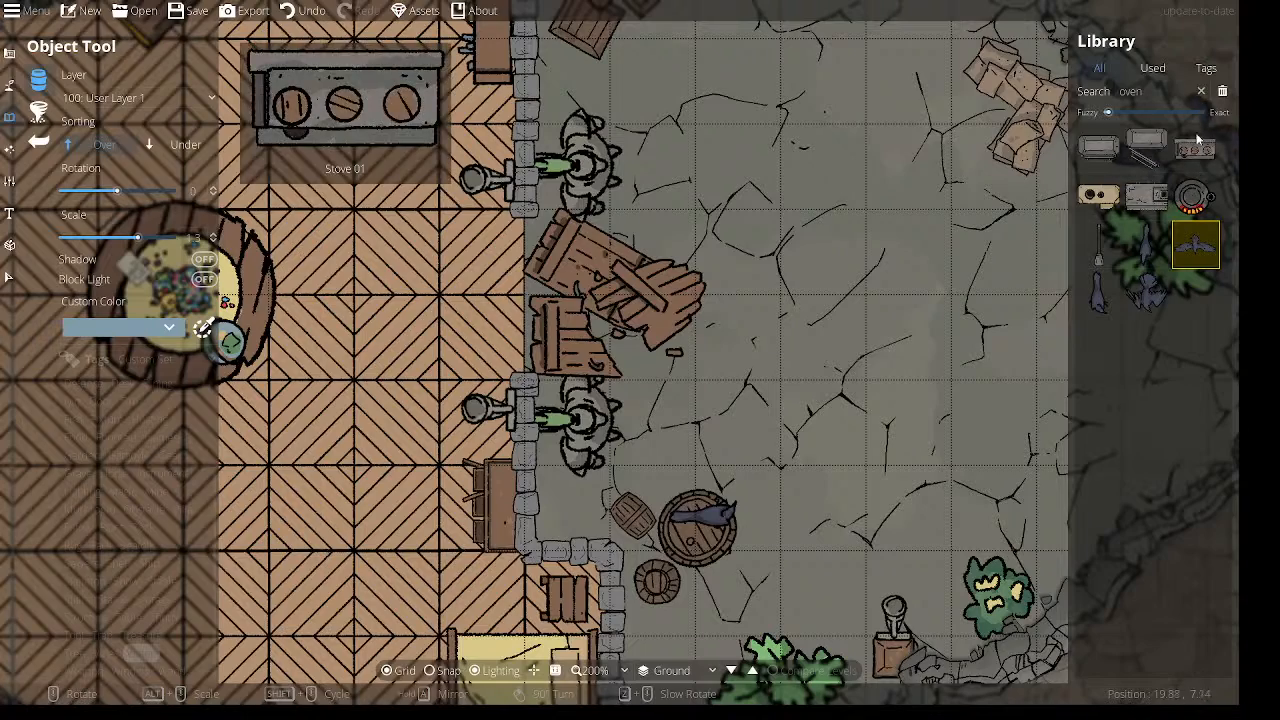
left_click_drag(1115, 112, 1199, 112)
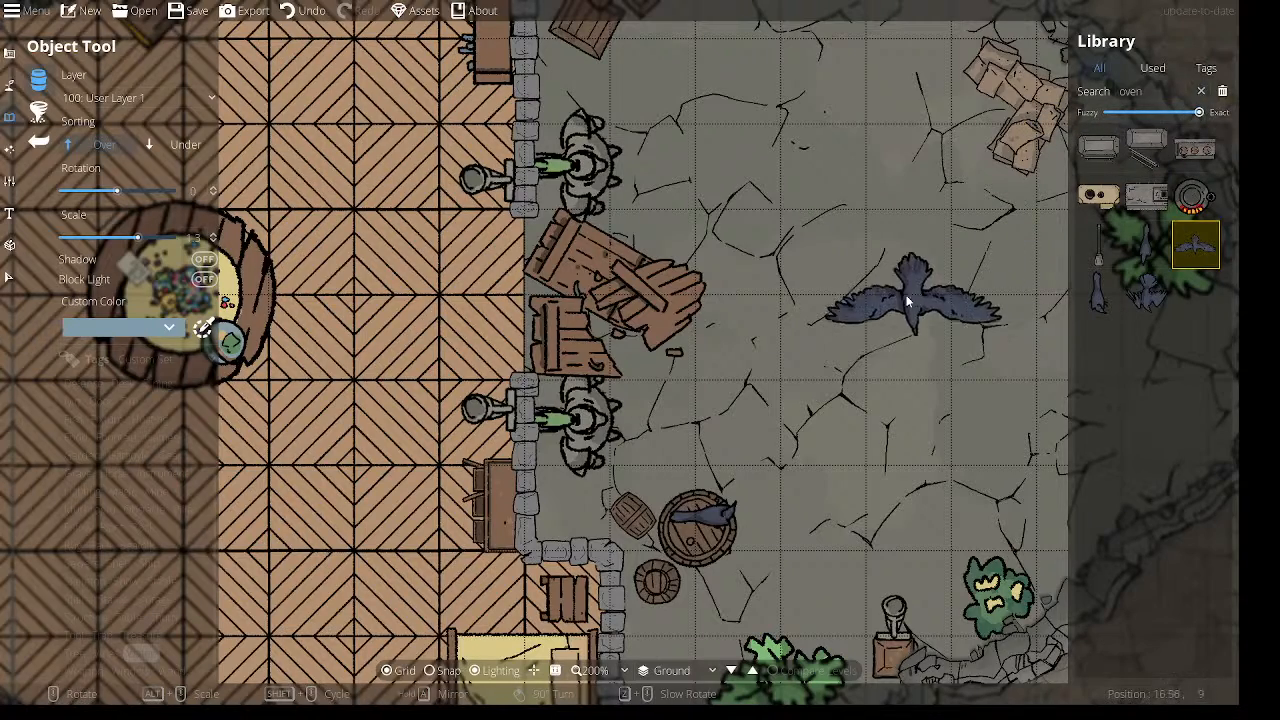
left_click(875, 247)
left_click_drag(930, 376, 684, 361)
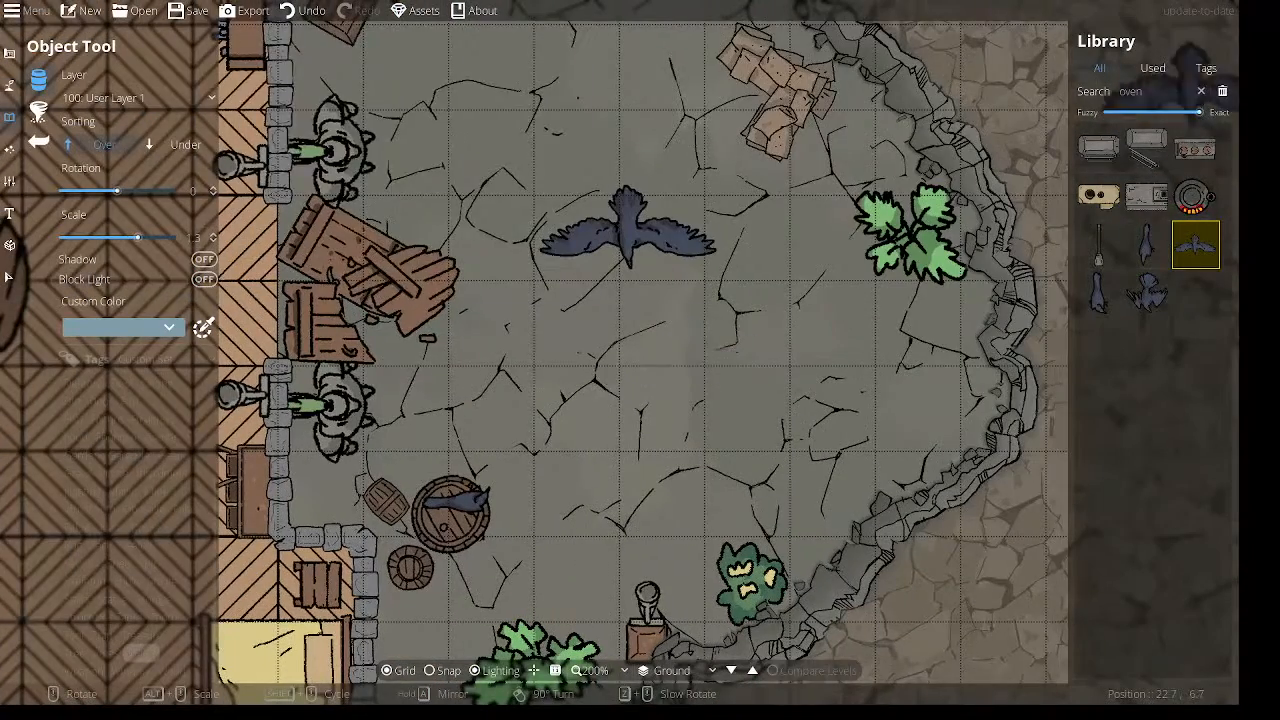
left_click_drag(1199, 113, 1107, 113)
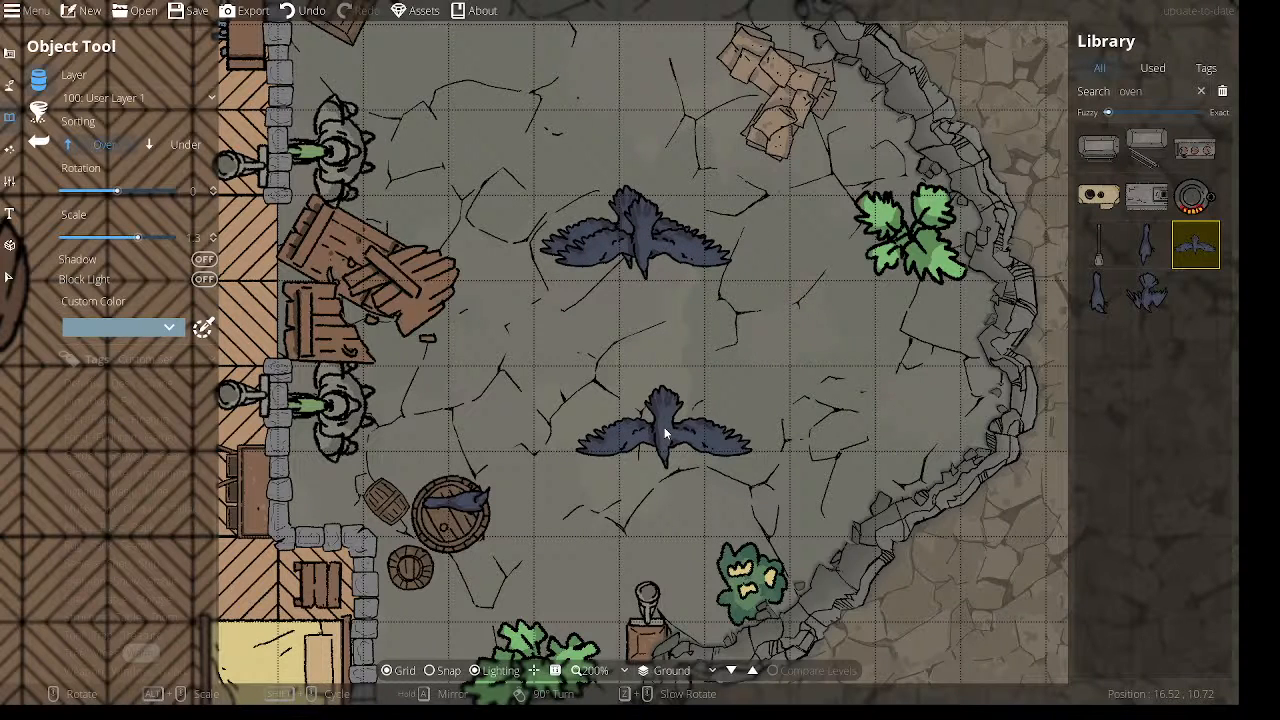
Delete the overlapping flying ravens from the middle of the stone-floored chamber.
left_click(9, 277)
left_click_drag(587, 345, 701, 154)
key("Delete")
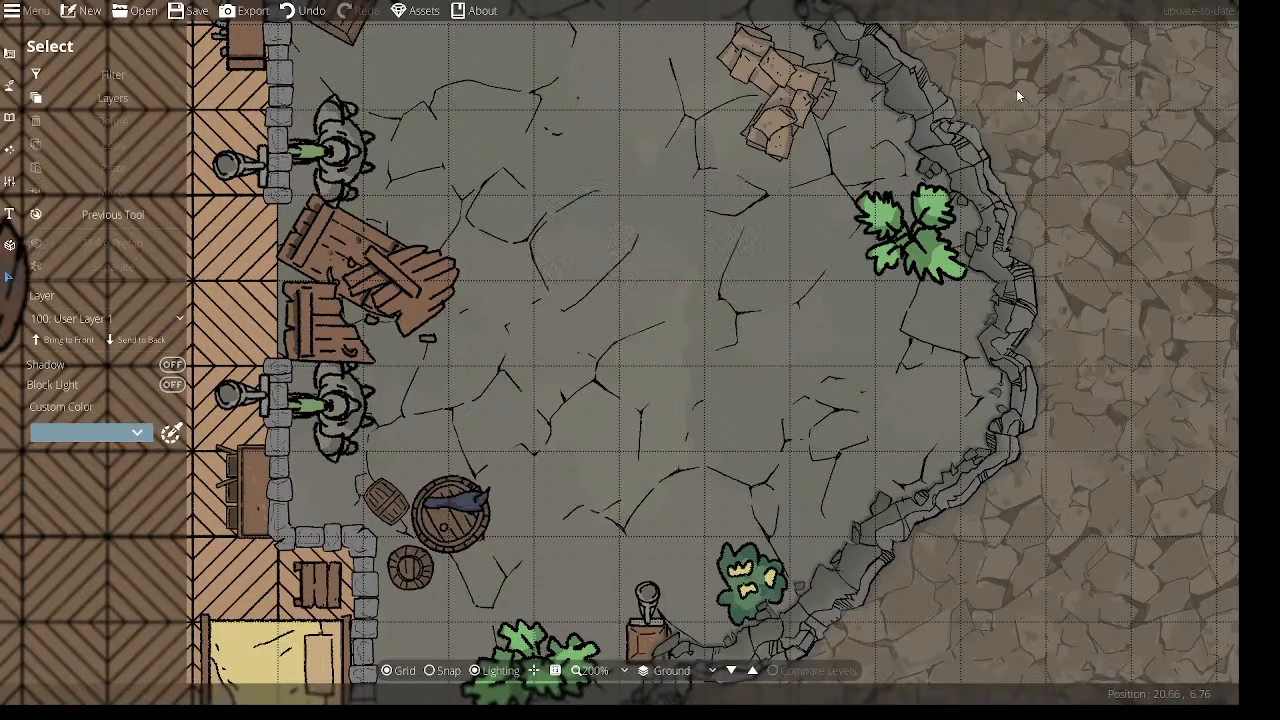
Return to placing objects and filter the library to the Mushroom objects.
left_click_drag(640, 242, 603, 419)
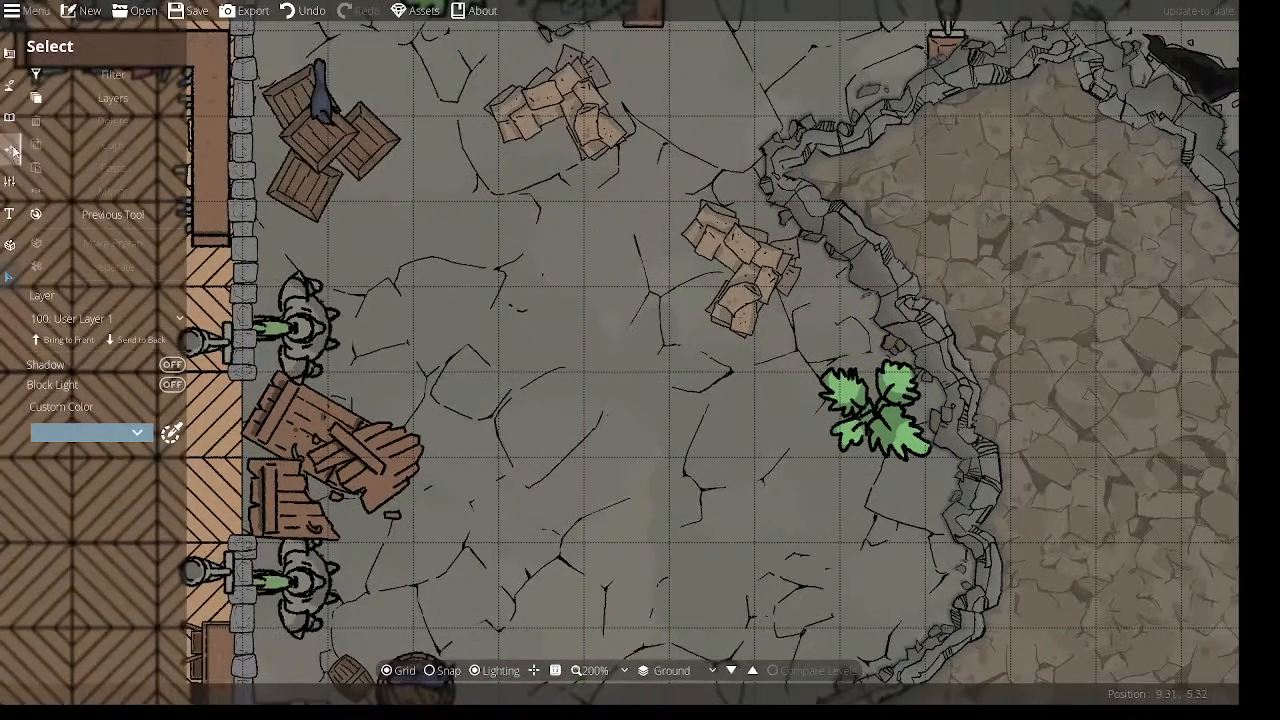
left_click(9, 56)
left_click(9, 114)
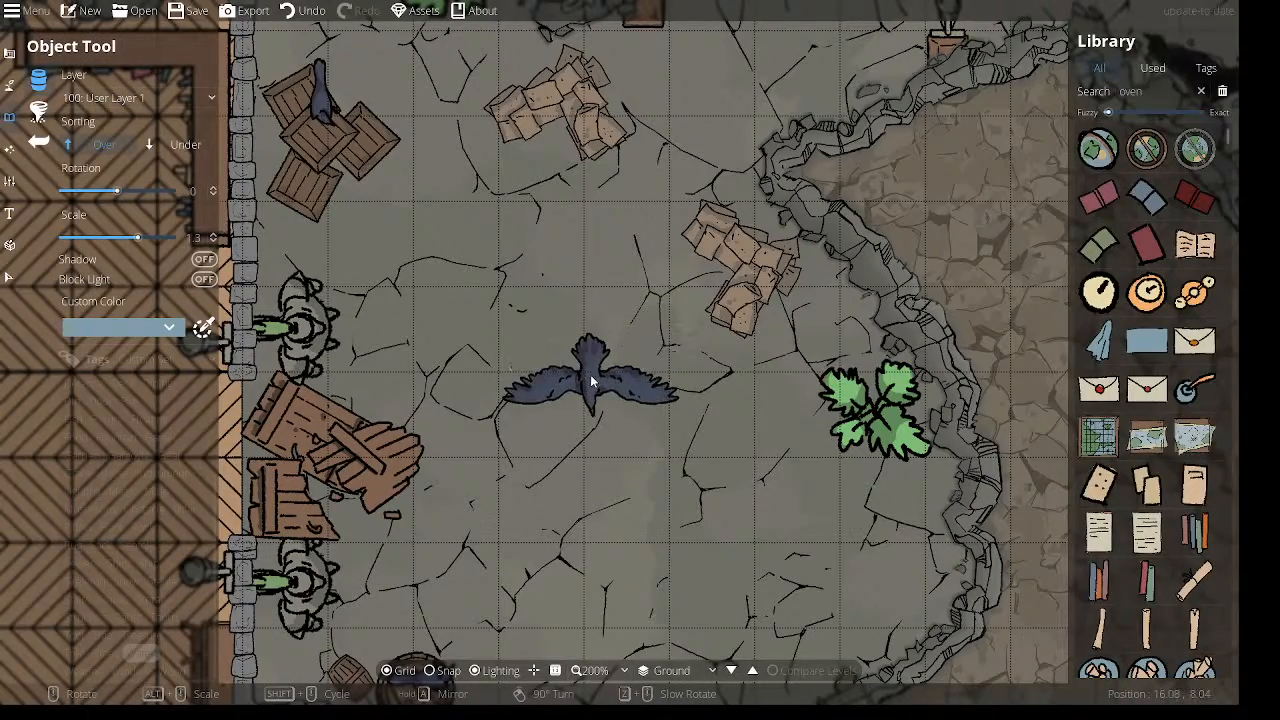
scroll(586, 371, "down", 3)
left_click_drag(229, 310, 642, 237)
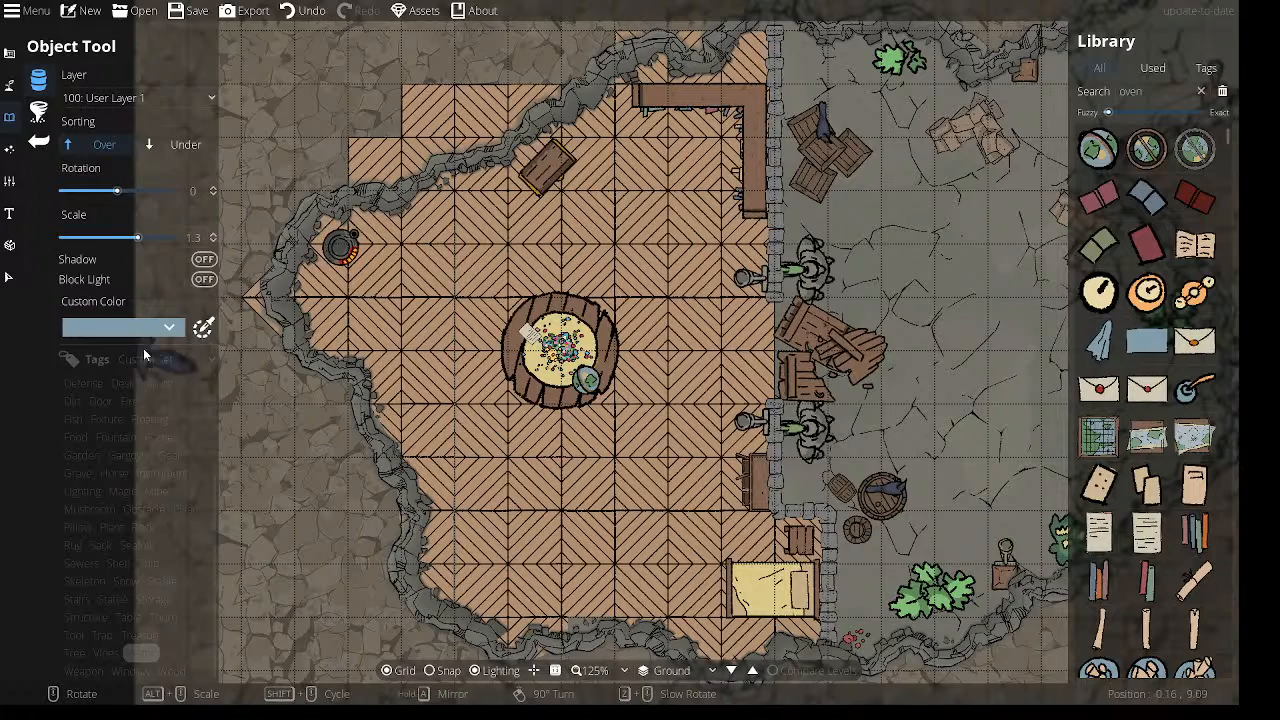
left_click(1206, 69)
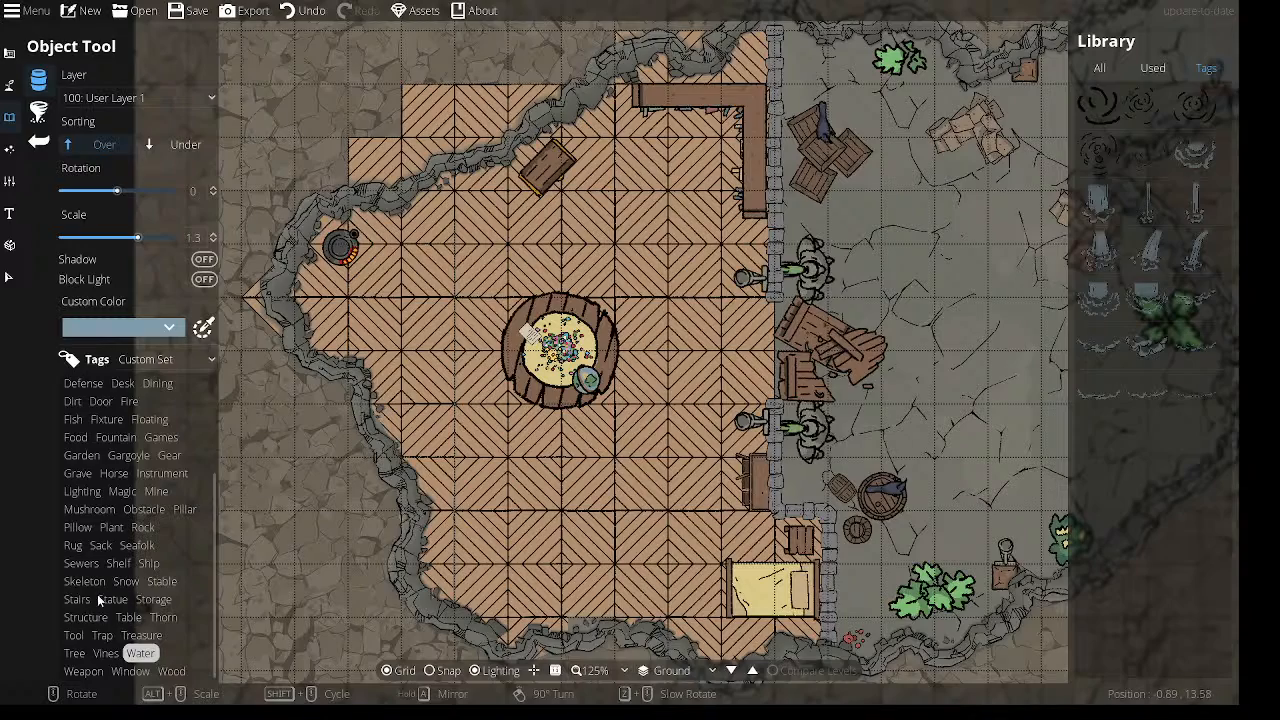
left_click(96, 512)
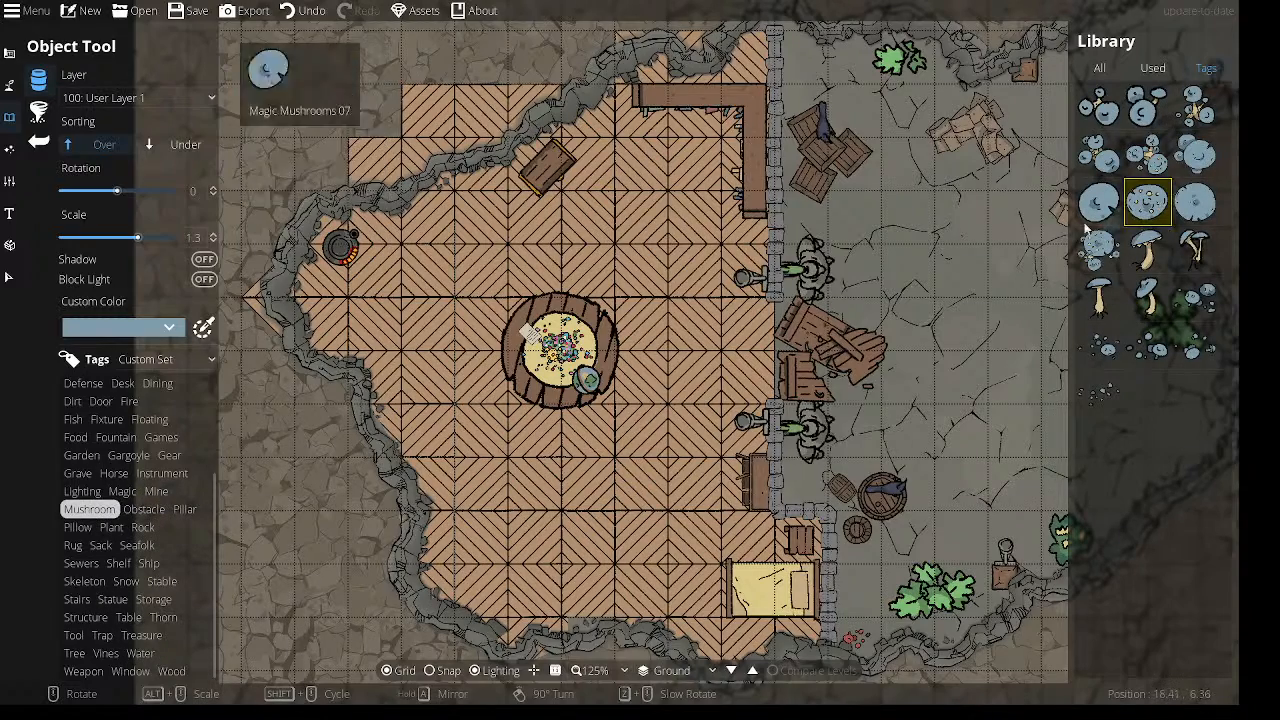
Place a cluster of three blue Magic Mushrooms caps against the stone-floored chamber's east wall, varying their type and rotation.
left_click_drag(963, 402, 526, 362)
scroll(706, 397, "down", 4)
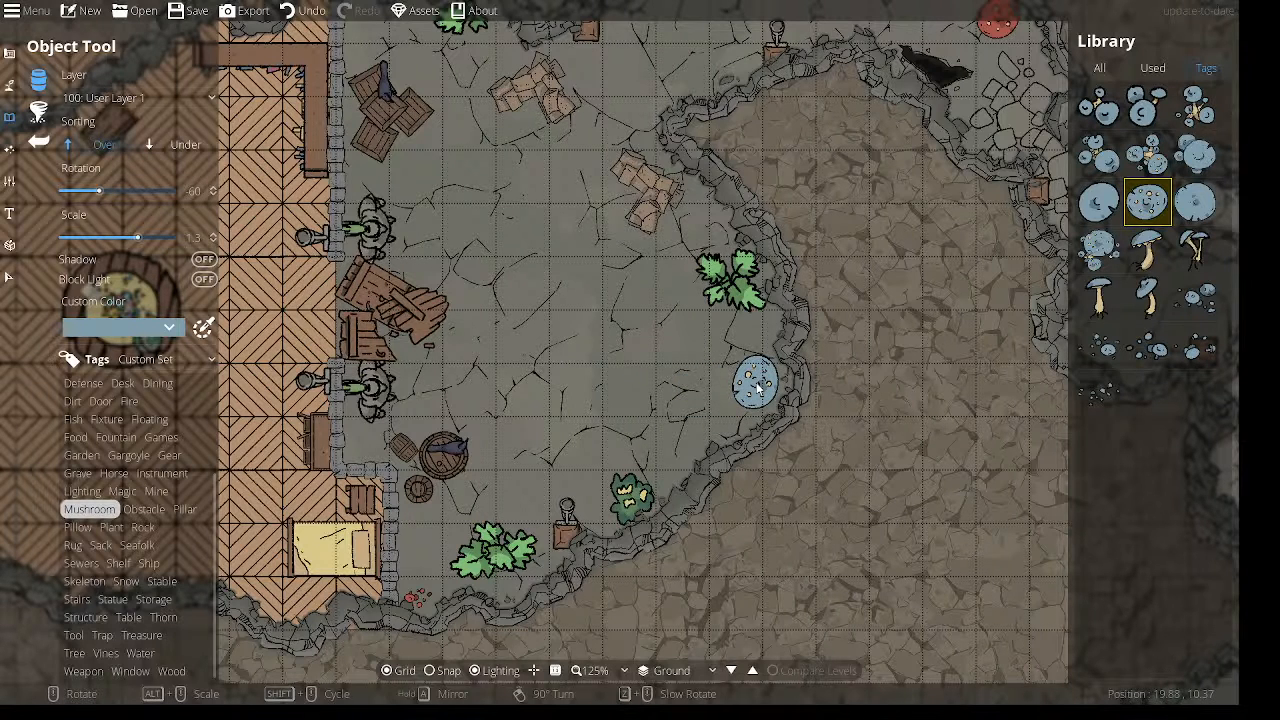
scroll(757, 388, "up", 1, "shift")
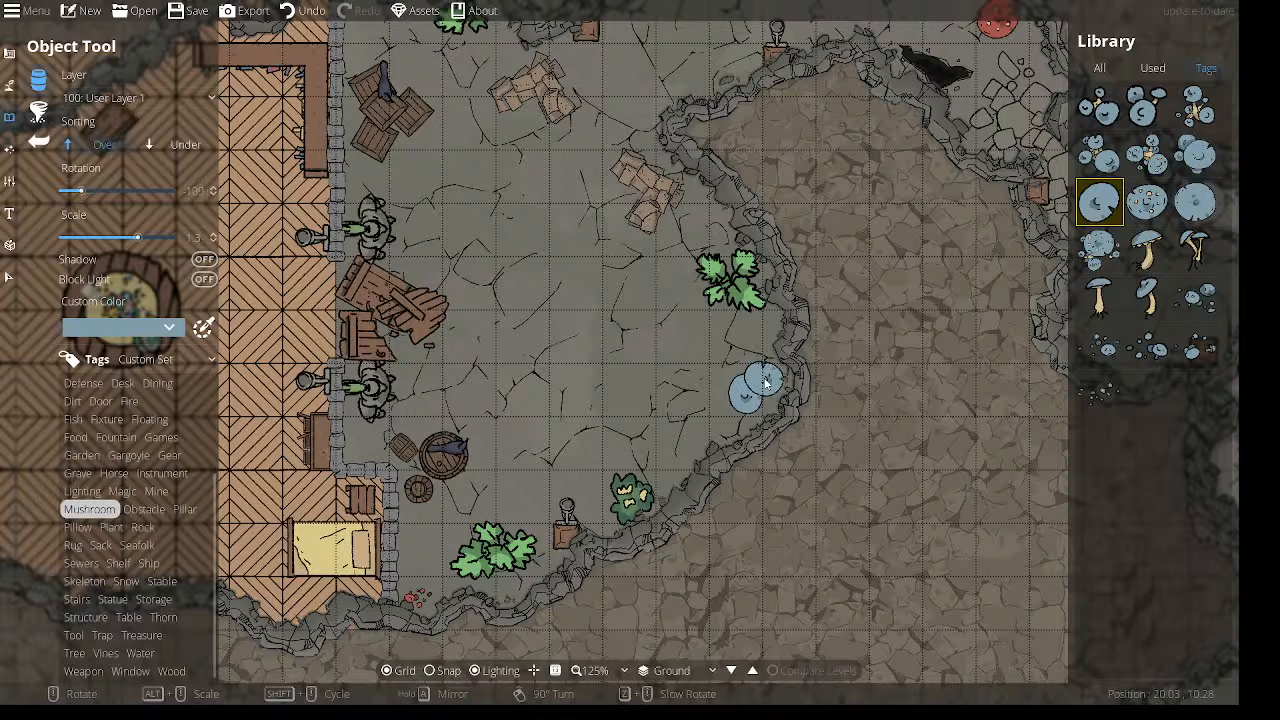
scroll(741, 377, "down", 2, "shift")
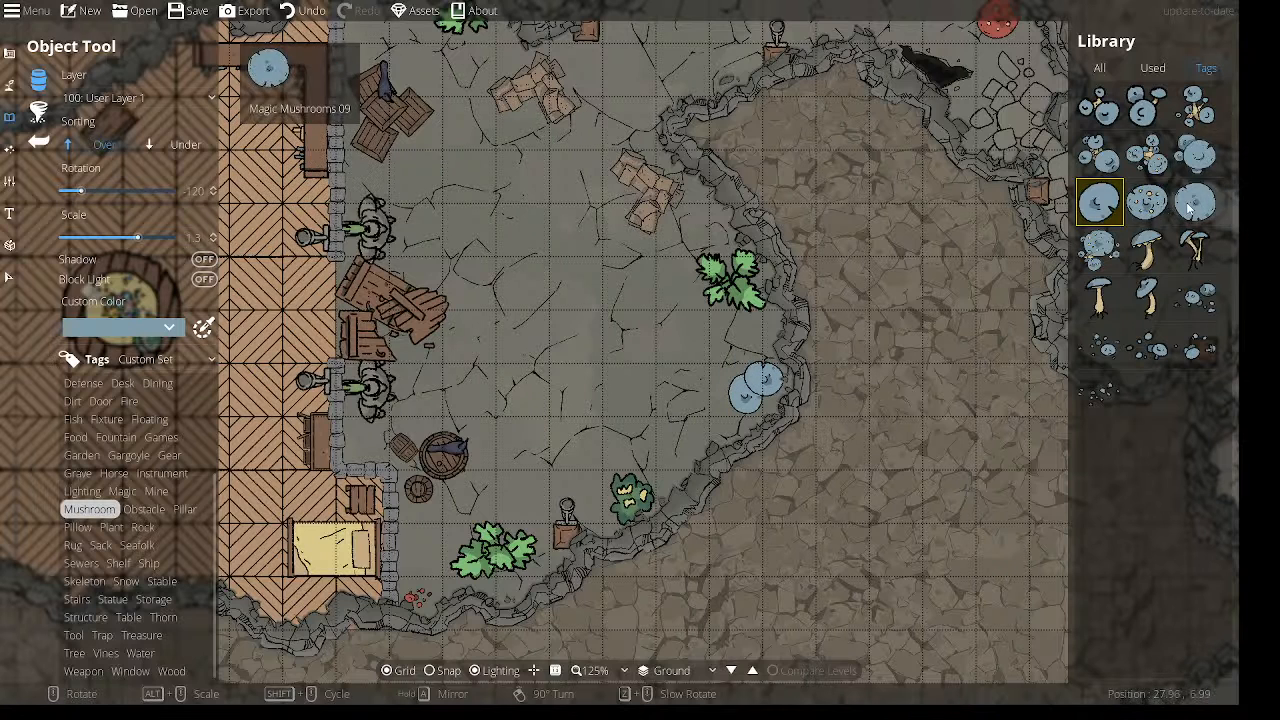
scroll(730, 359, "down", 3, "alt")
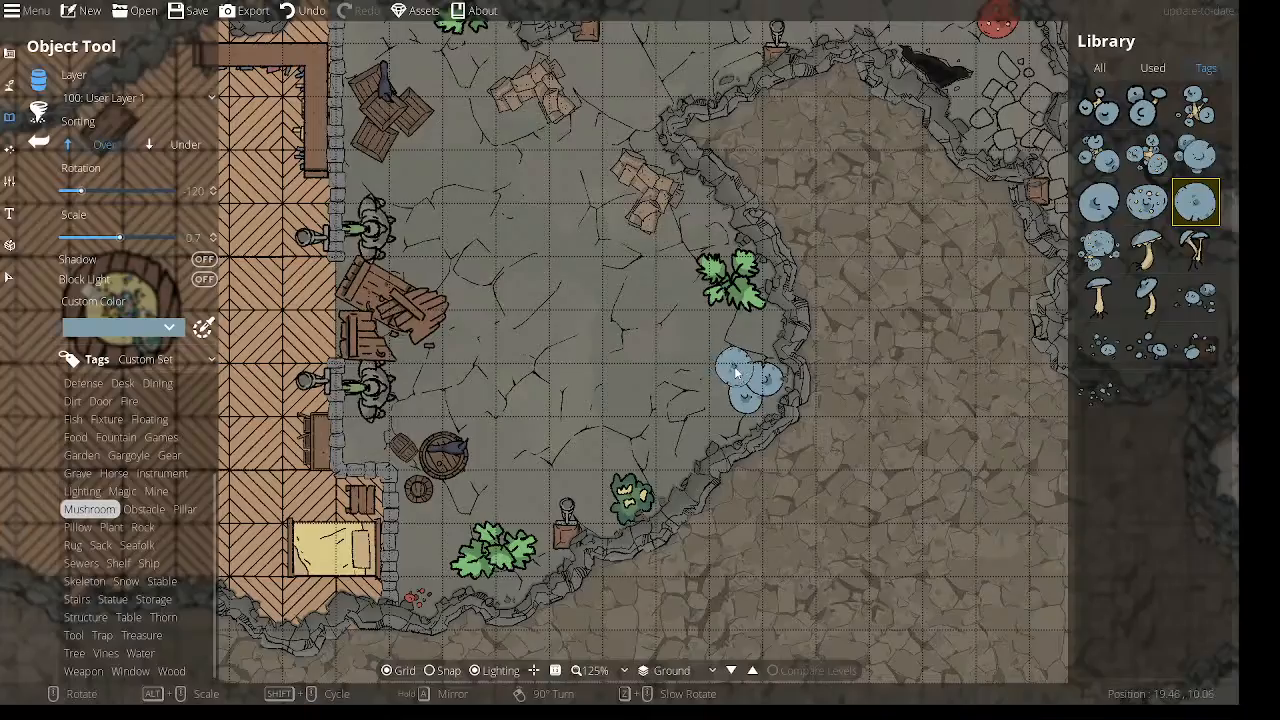
Set the custom color to white and place a spotted mushroom cluster, rotated -120 at scale 0.7, in the cave passage's alcove further east.
left_click_drag(636, 412, 976, 318)
left_click_drag(803, 287, 760, 496)
left_click_drag(972, 207, 423, 386)
left_click_drag(858, 246, 586, 363)
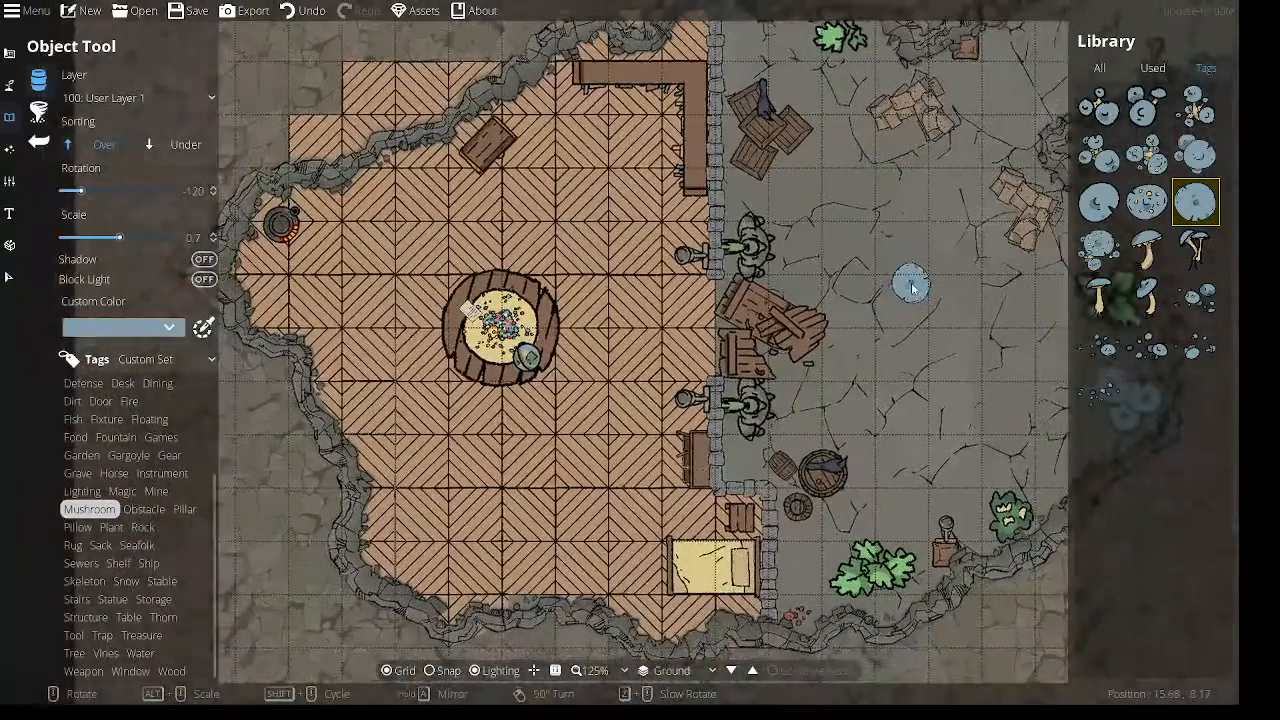
left_click(116, 326)
left_click(121, 453)
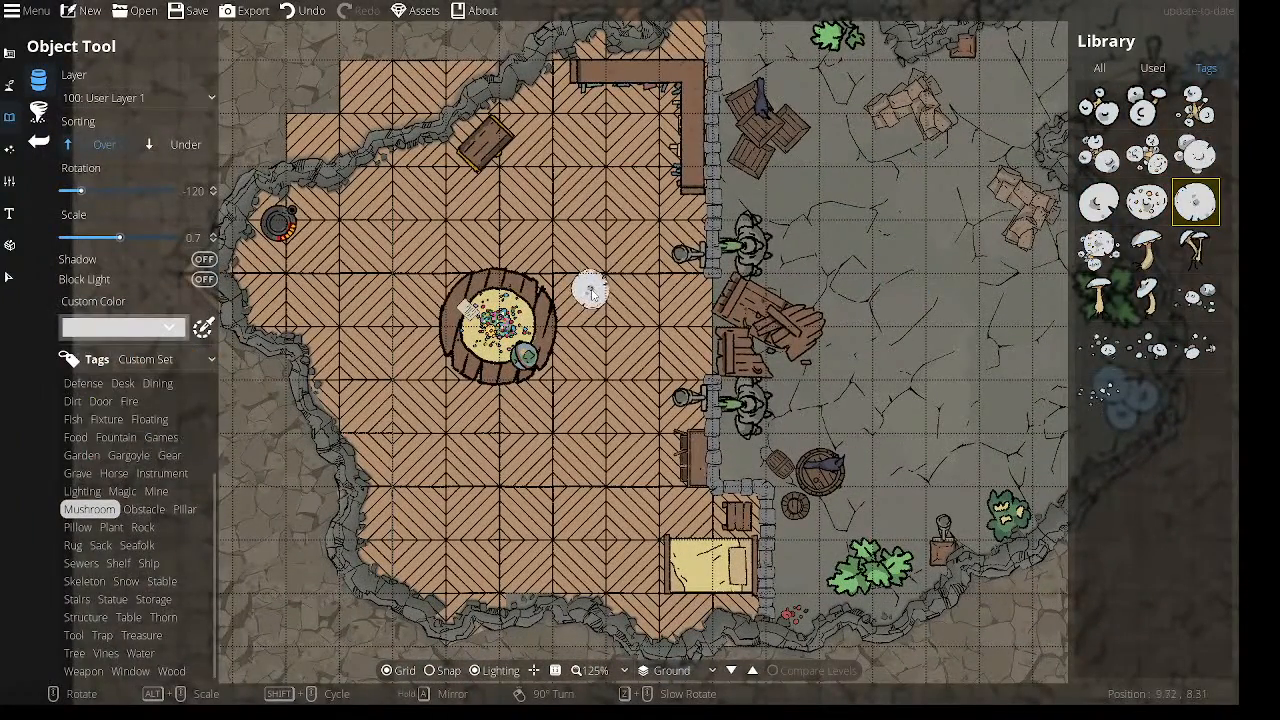
left_click(1100, 249)
left_click_drag(930, 257, 409, 314)
left_click_drag(928, 348, 574, 228)
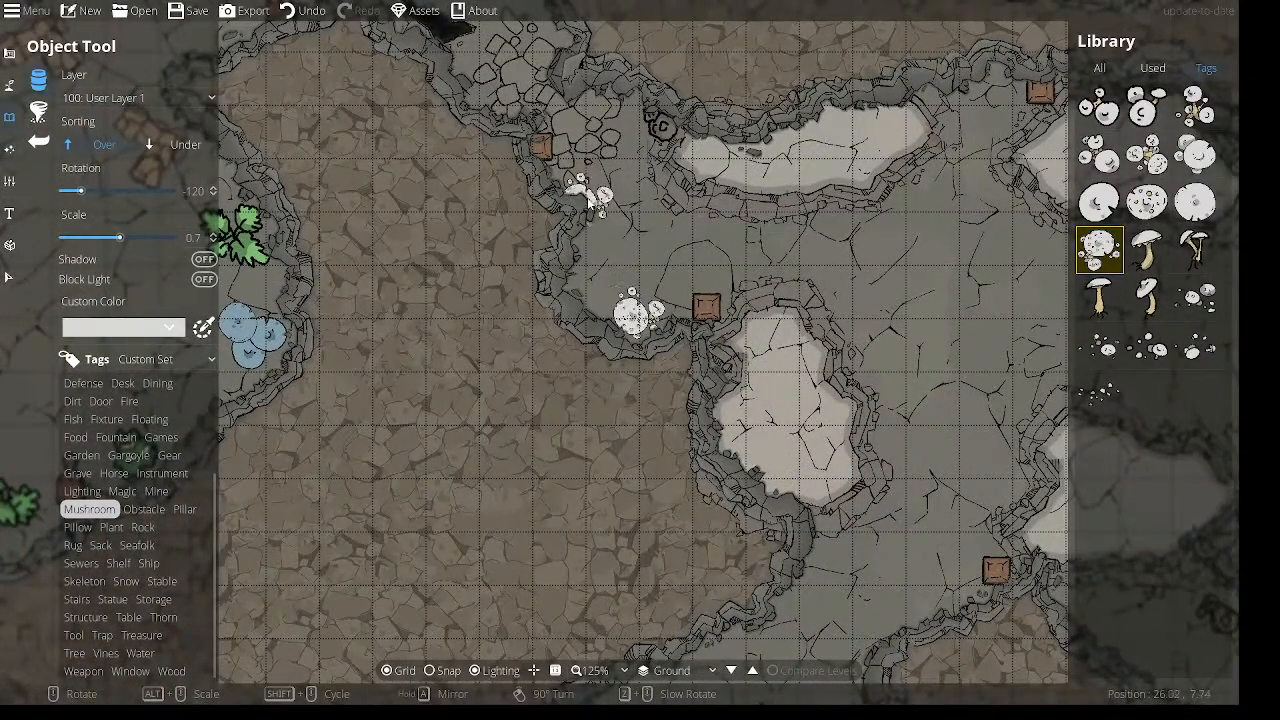
key("ctrl+z")
Place a white spotted mushroom cluster, rotated 165 at scale 0.7, just southwest of the blue mushrooms in the stone-floored chamber.
left_click_drag(605, 203, 870, 426)
left_click_drag(569, 234, 887, 40)
scroll(798, 428, "down", 5)
left_click(806, 413)
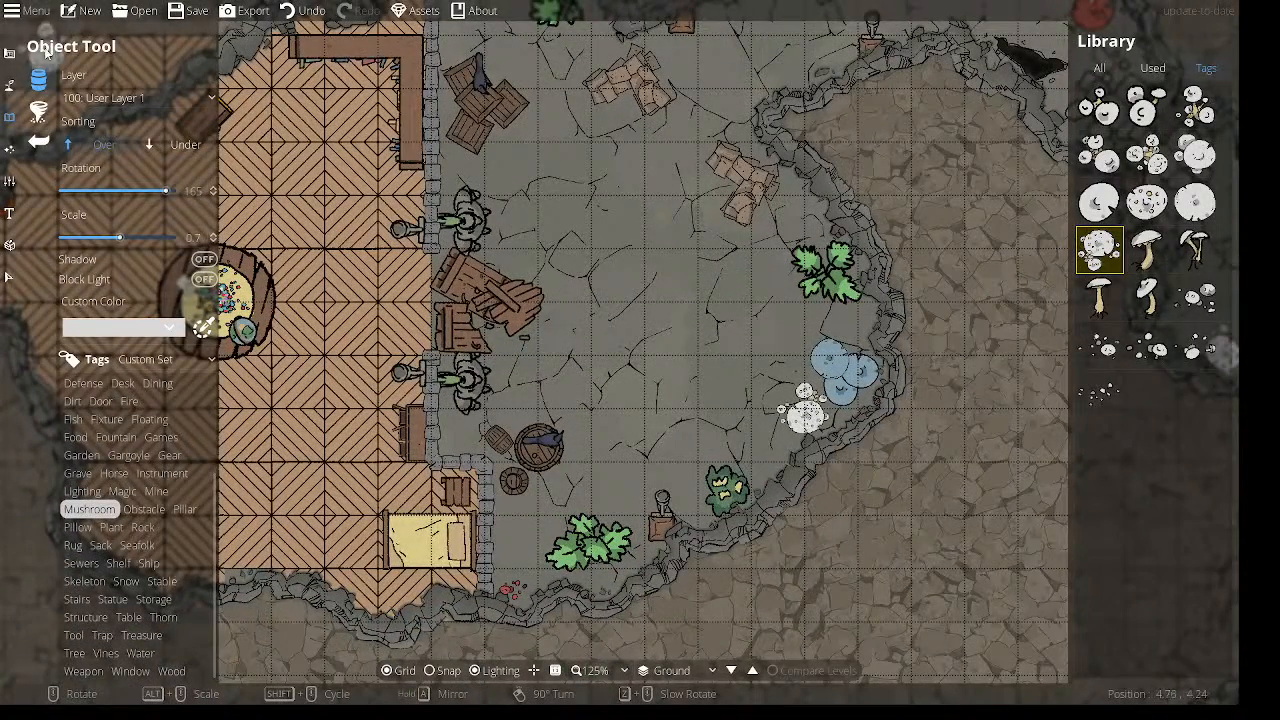
Delete the blue mushroom cluster and move the white spotted mushrooms northeast into its place along the chamber's east wall.
left_click(7, 279)
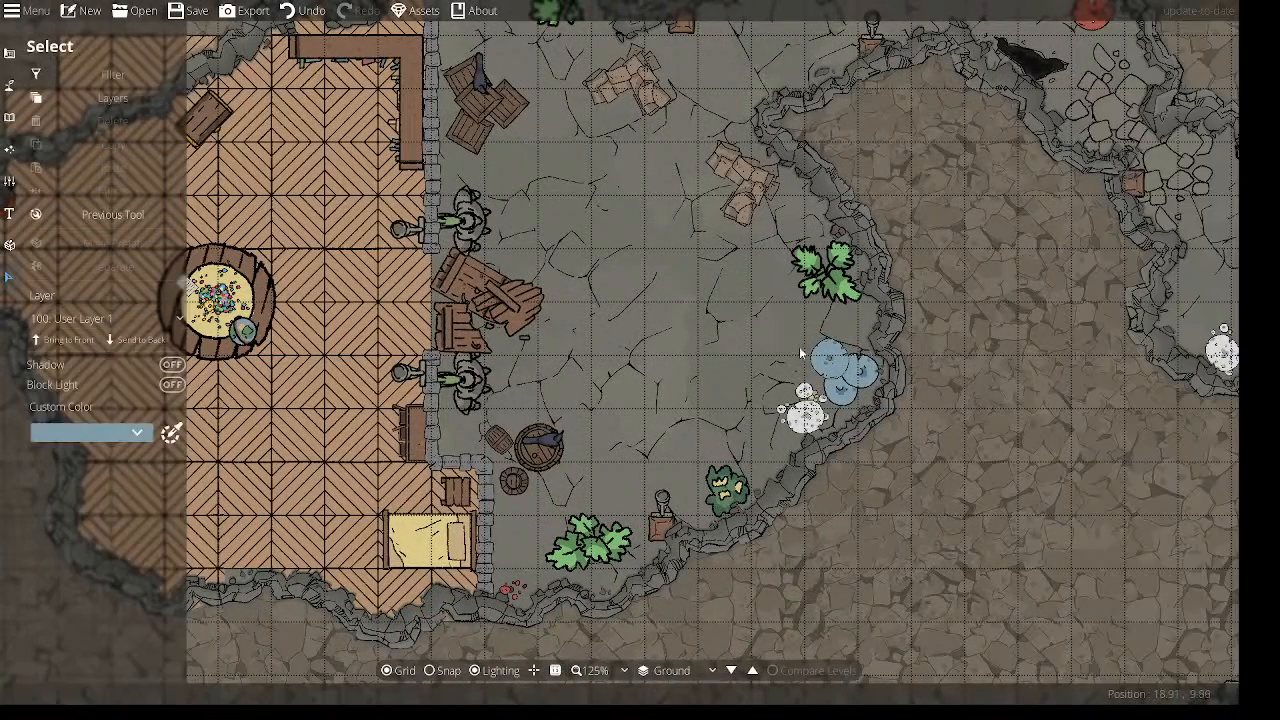
left_click(858, 390)
key("Delete")
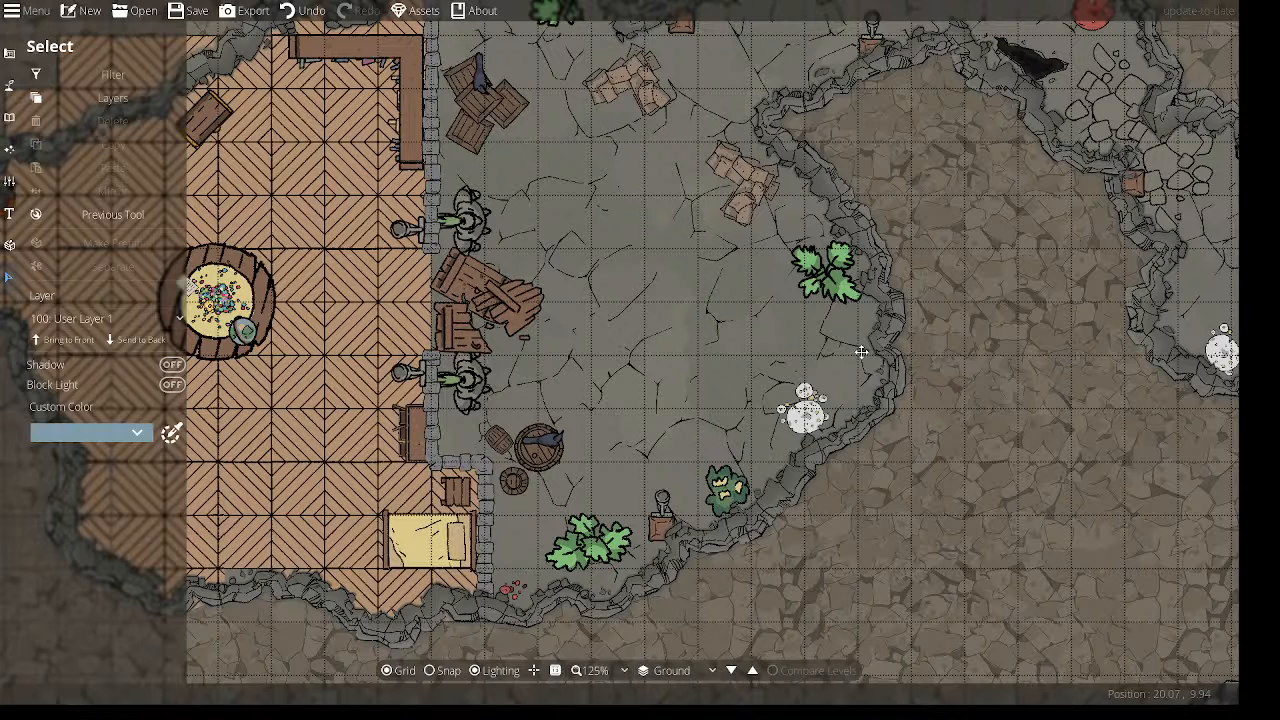
left_click_drag(806, 410, 831, 382)
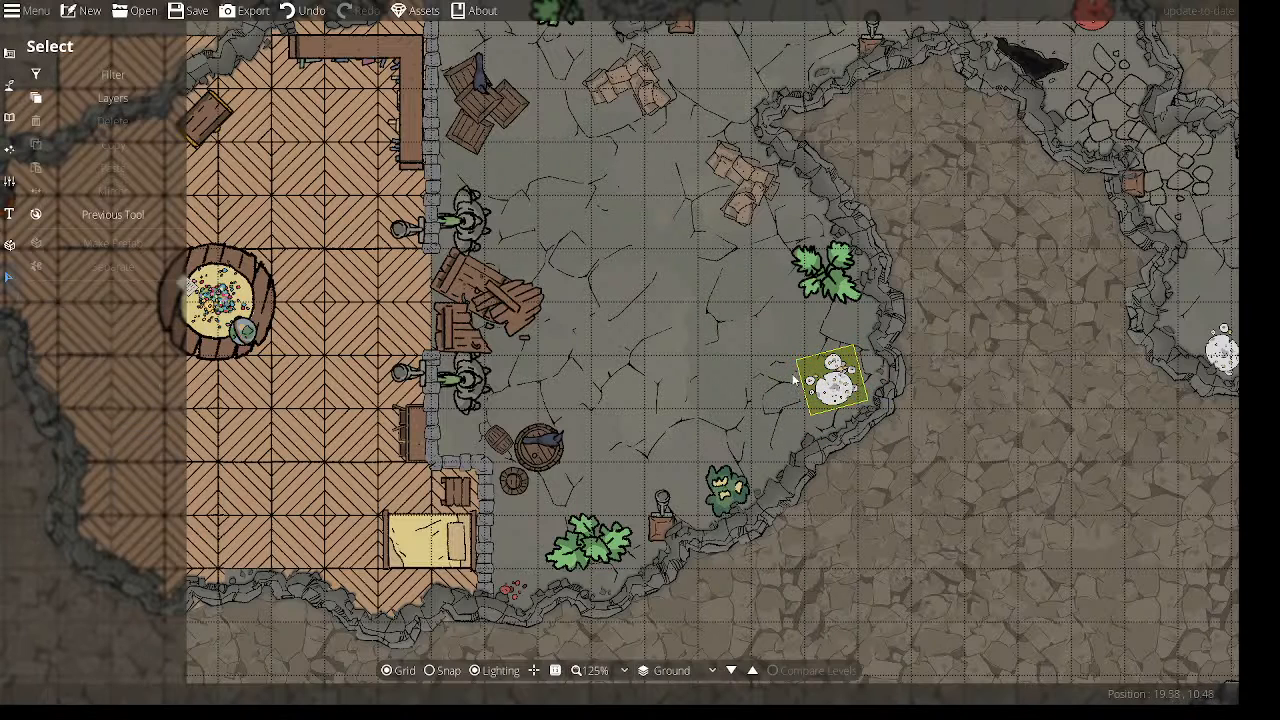
Return to placing objects and filter the library to the Fountain objects.
left_click(12, 119)
left_click(64, 82)
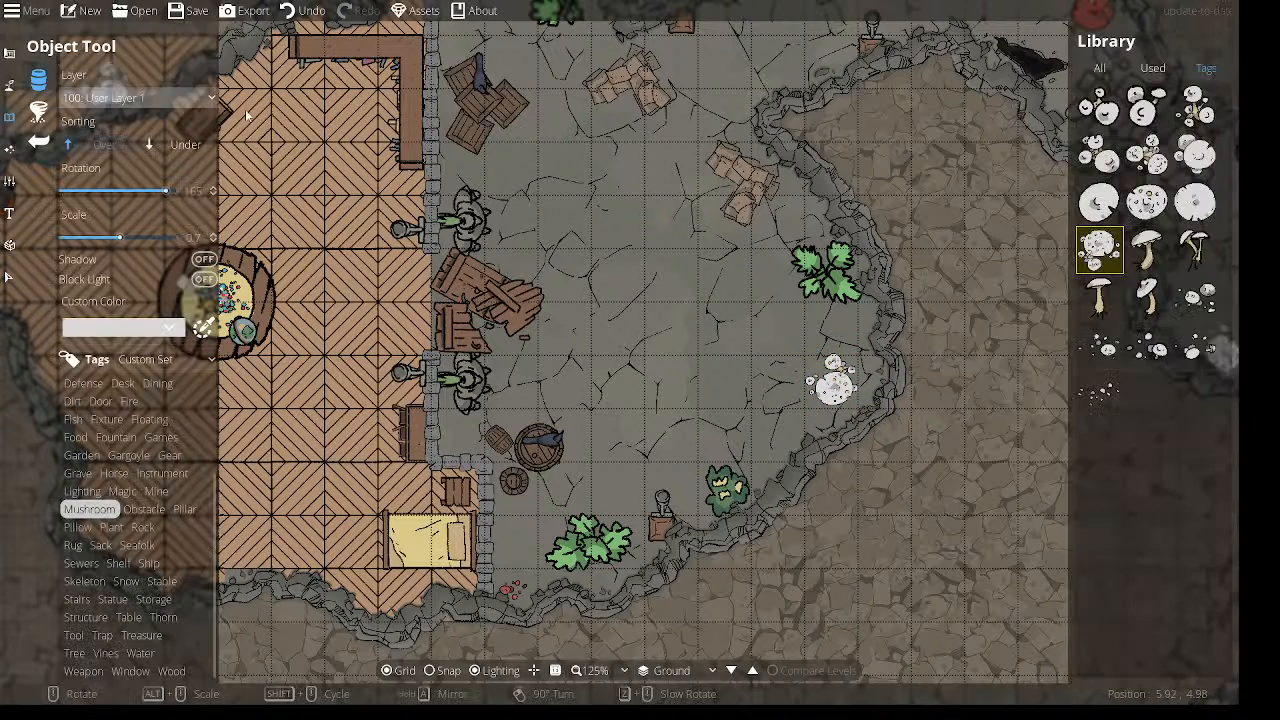
left_click(1142, 350)
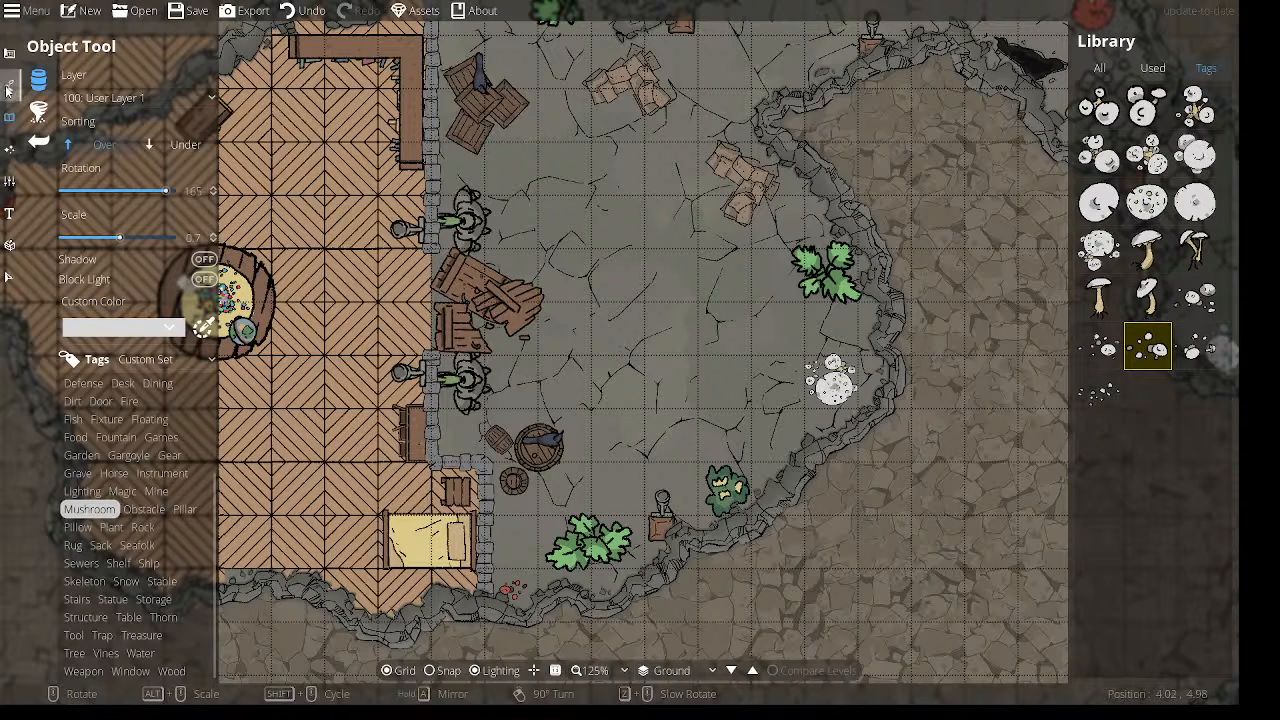
left_click(1097, 69)
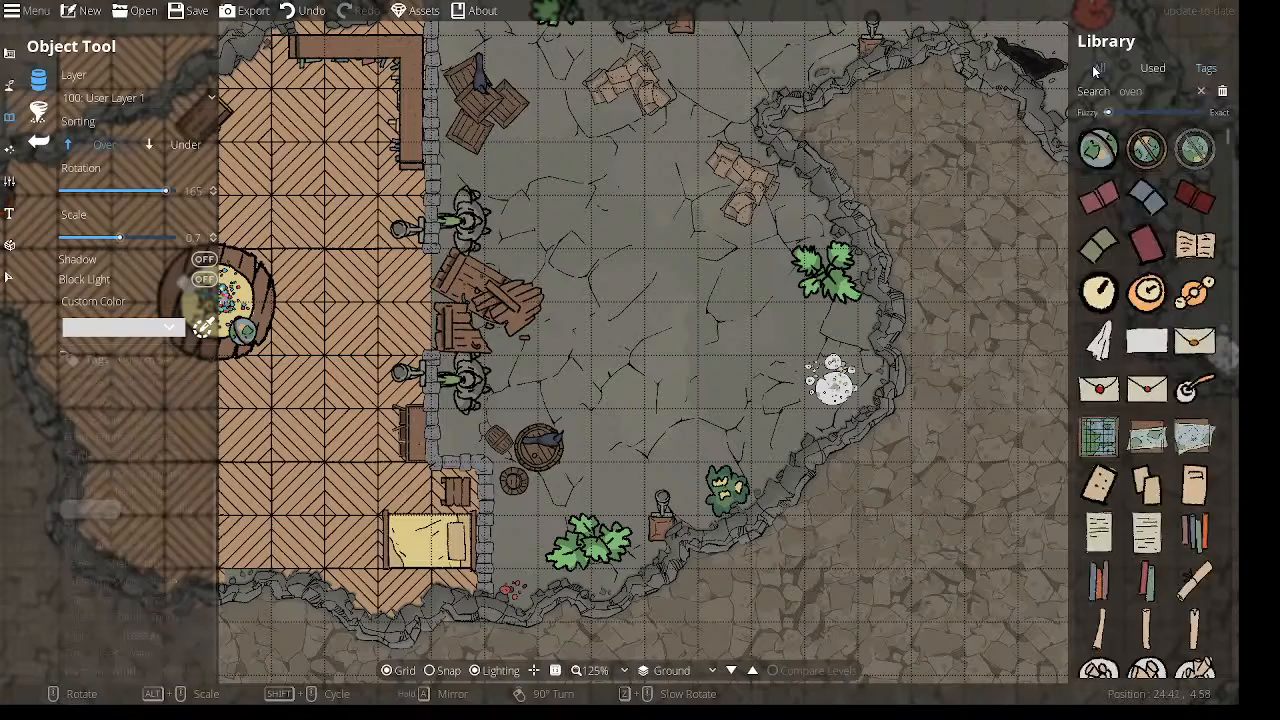
left_click(1200, 69)
left_click_drag(378, 284, 688, 306)
left_click(120, 439)
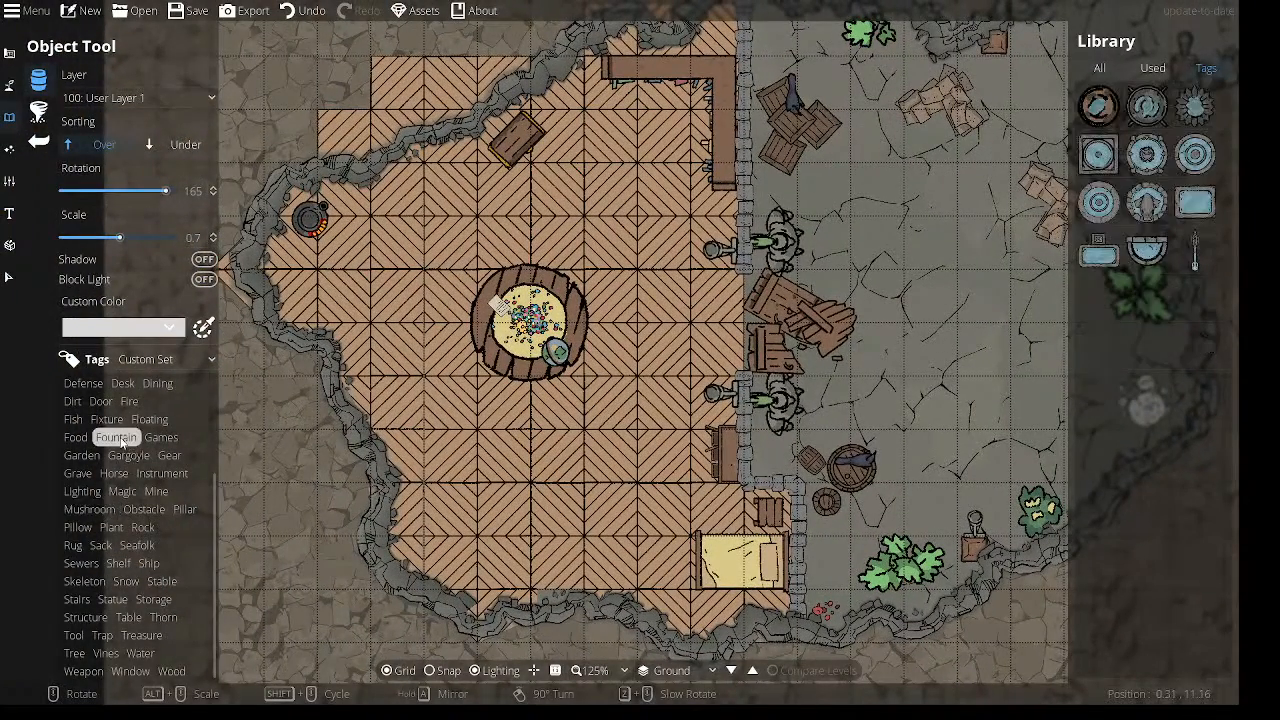
Place a rectangular water basin, rotated -90 at scale 1, just south of the stove in the wood-floored room.
left_click(1147, 250)
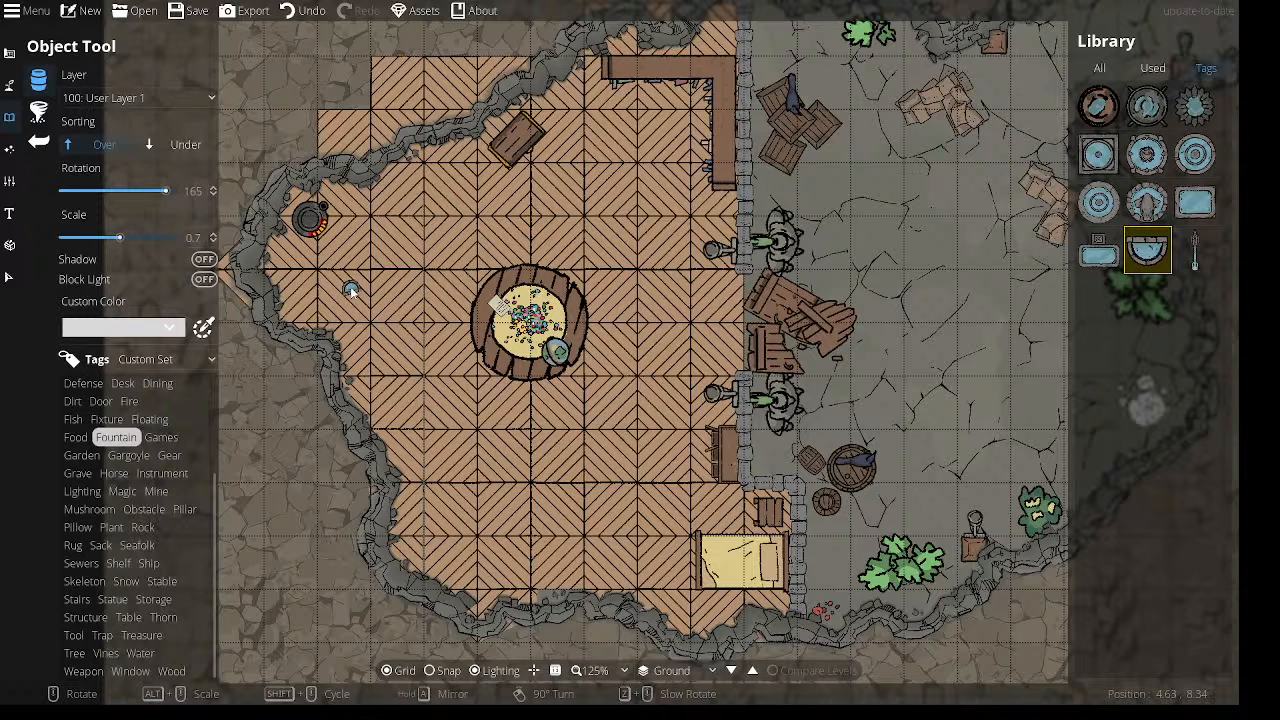
scroll(350, 290, "down", 7)
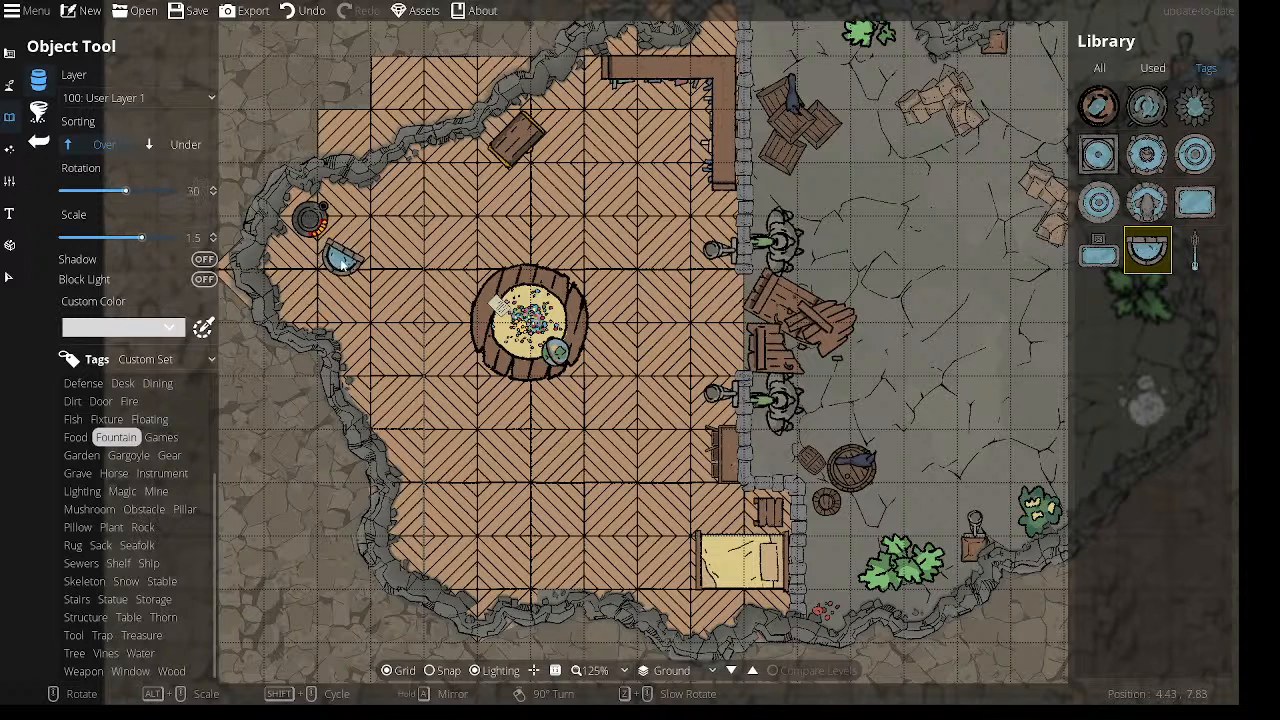
left_click(1195, 203)
scroll(305, 295, "down", 5, "alt")
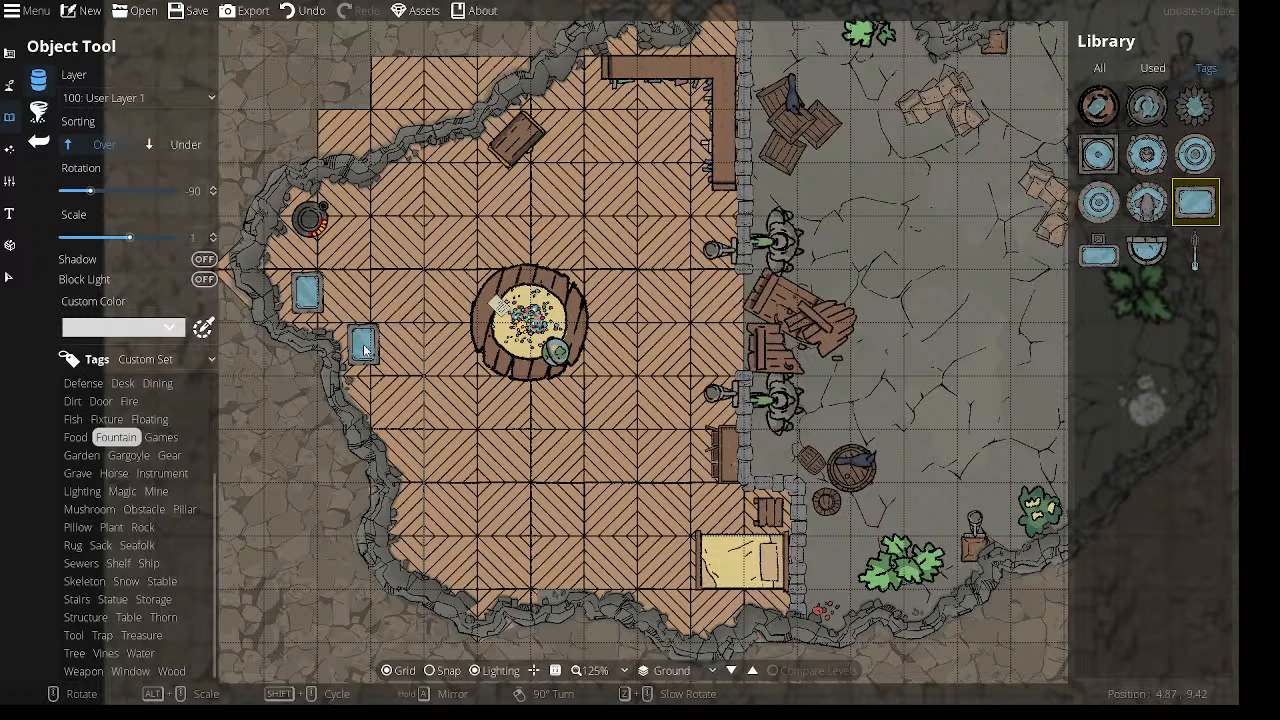
Place a small round wooden water basin, rotated -90 at scale 1.4, just southeast of the rectangular basin.
mouse_move(1198, 266)
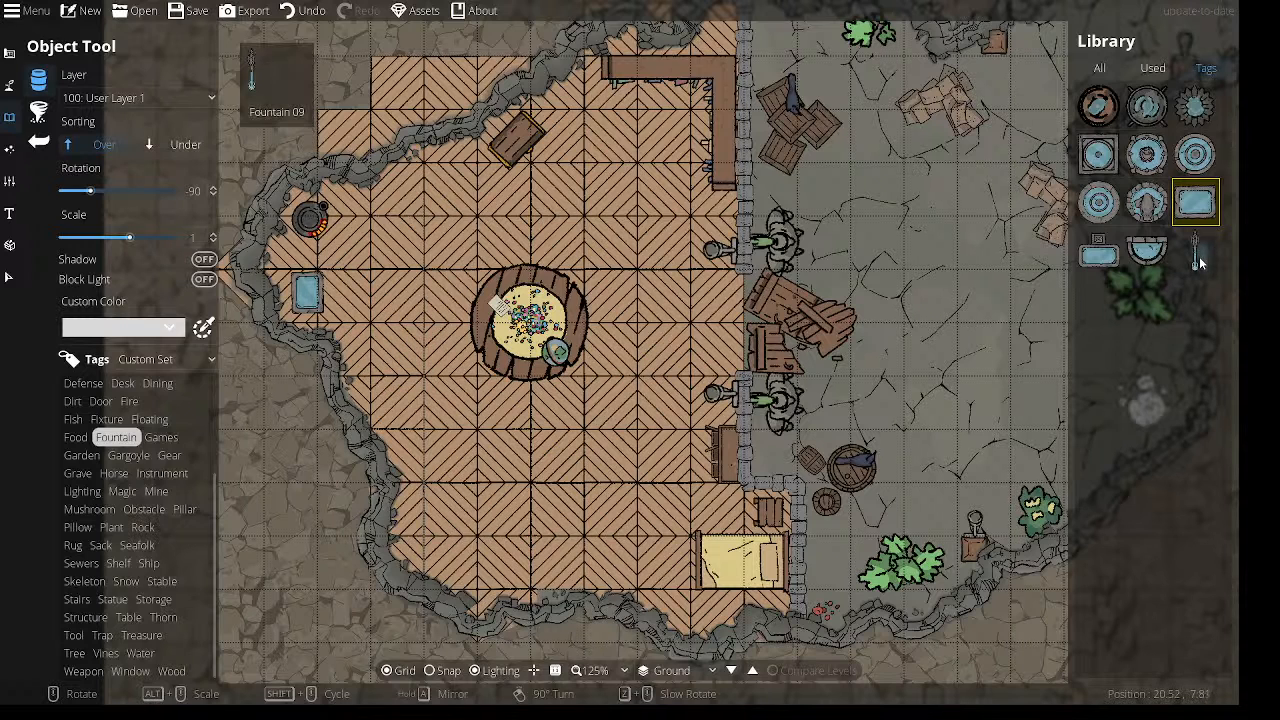
left_click(1104, 110)
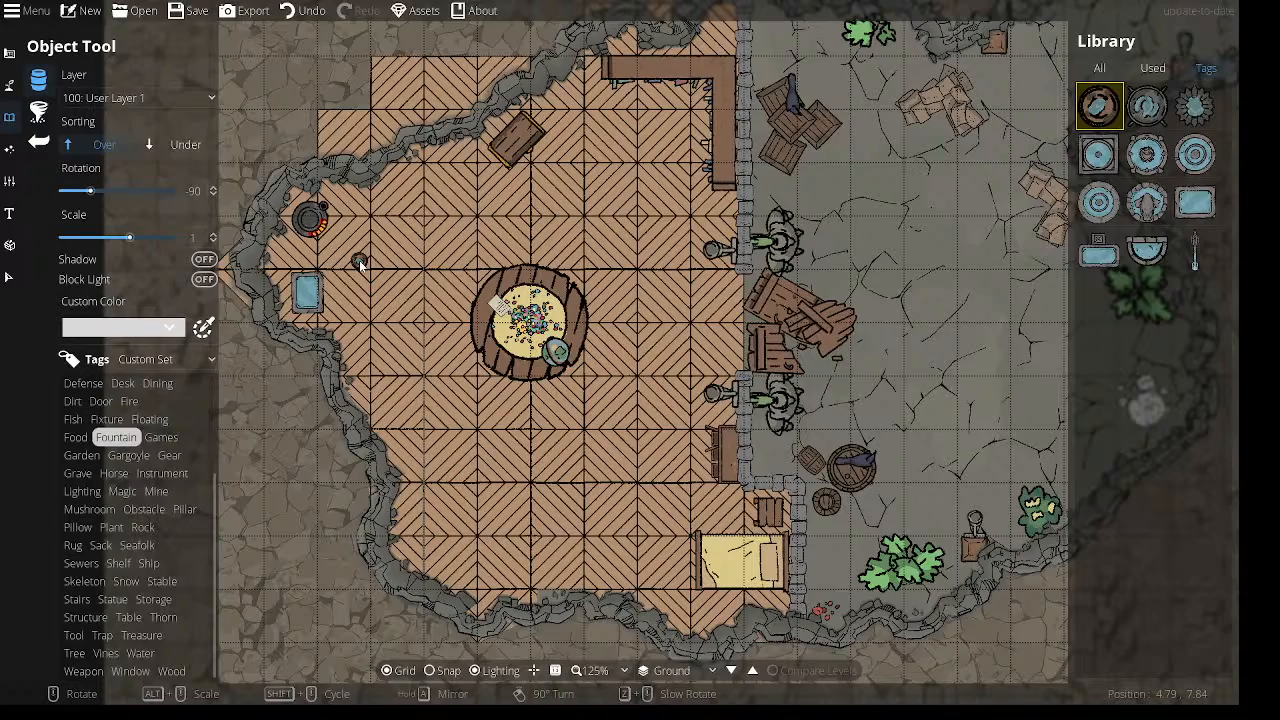
scroll(359, 260, "up", 3)
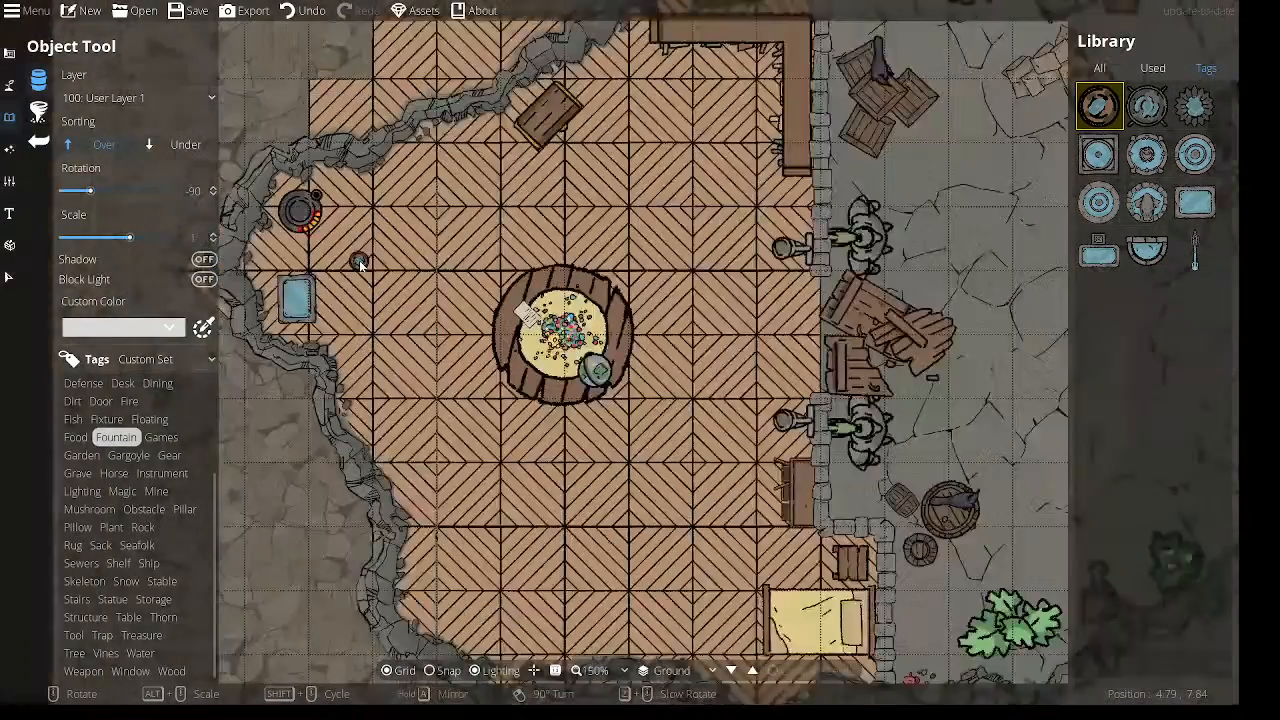
scroll(359, 260, "down", 3)
scroll(359, 260, "up", 4)
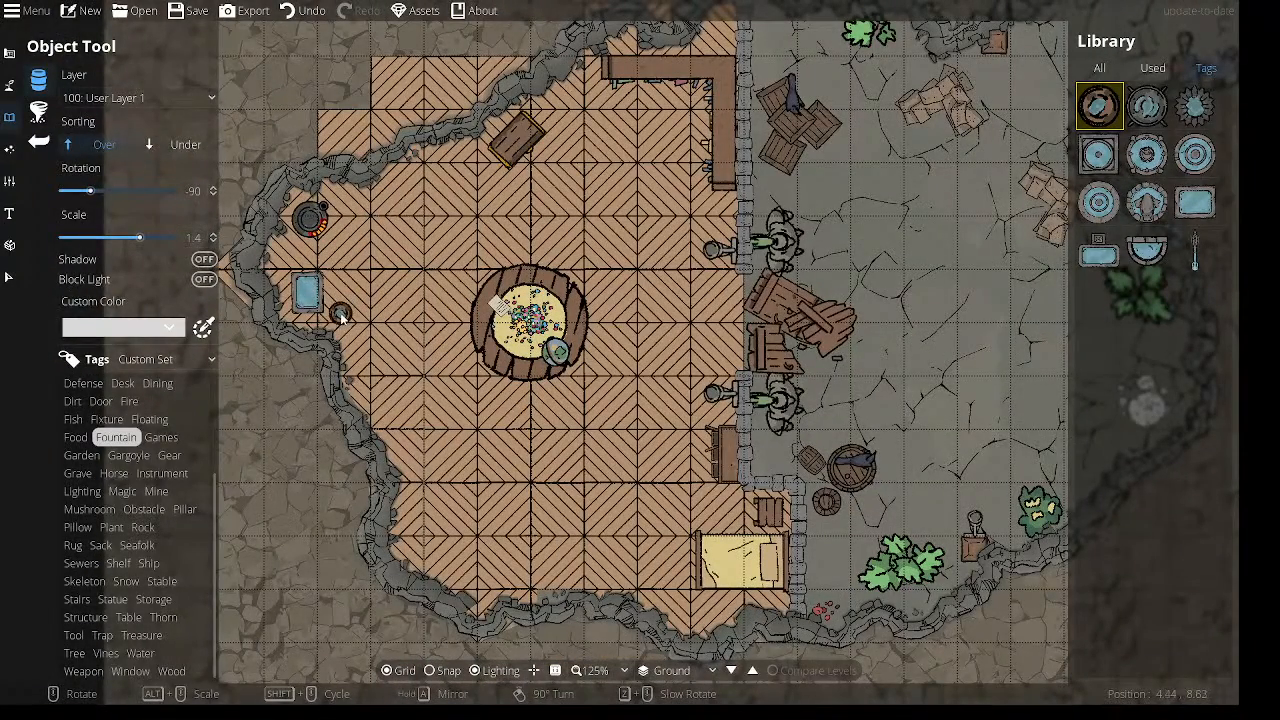
Delete the rectangular water basin and move the round basin into its place below the stove.
left_click(9, 277)
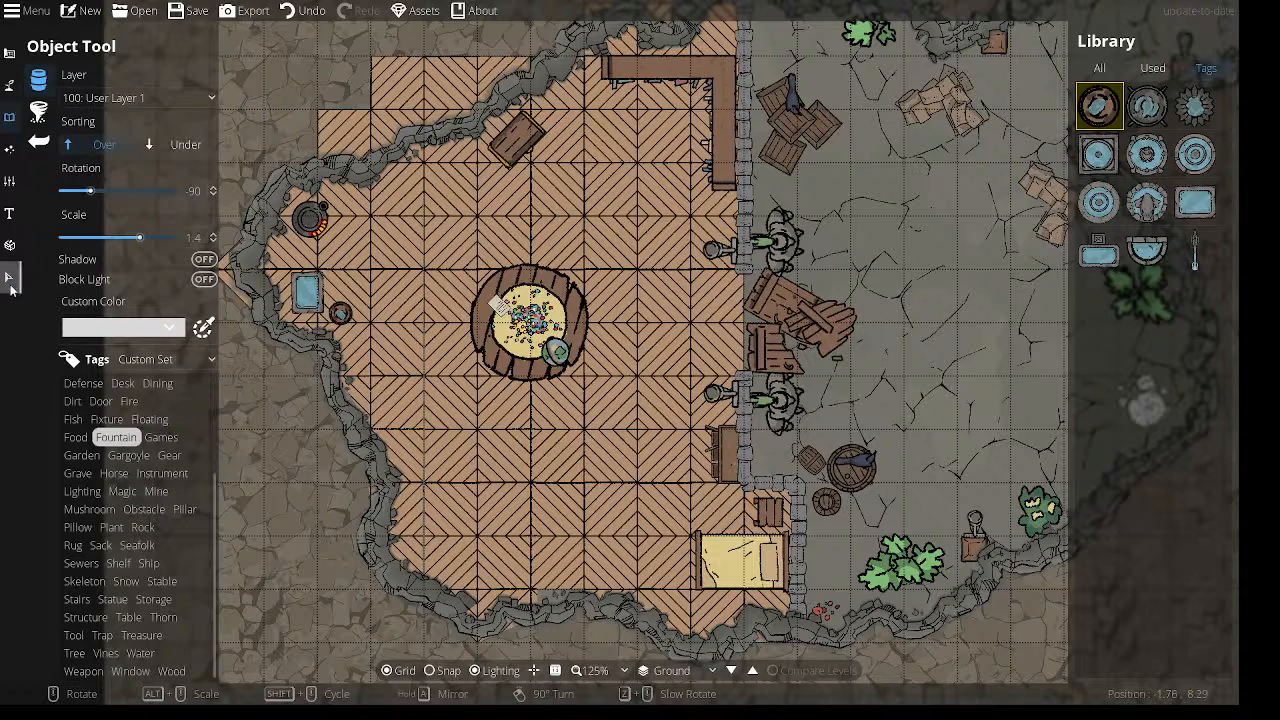
left_click(307, 290)
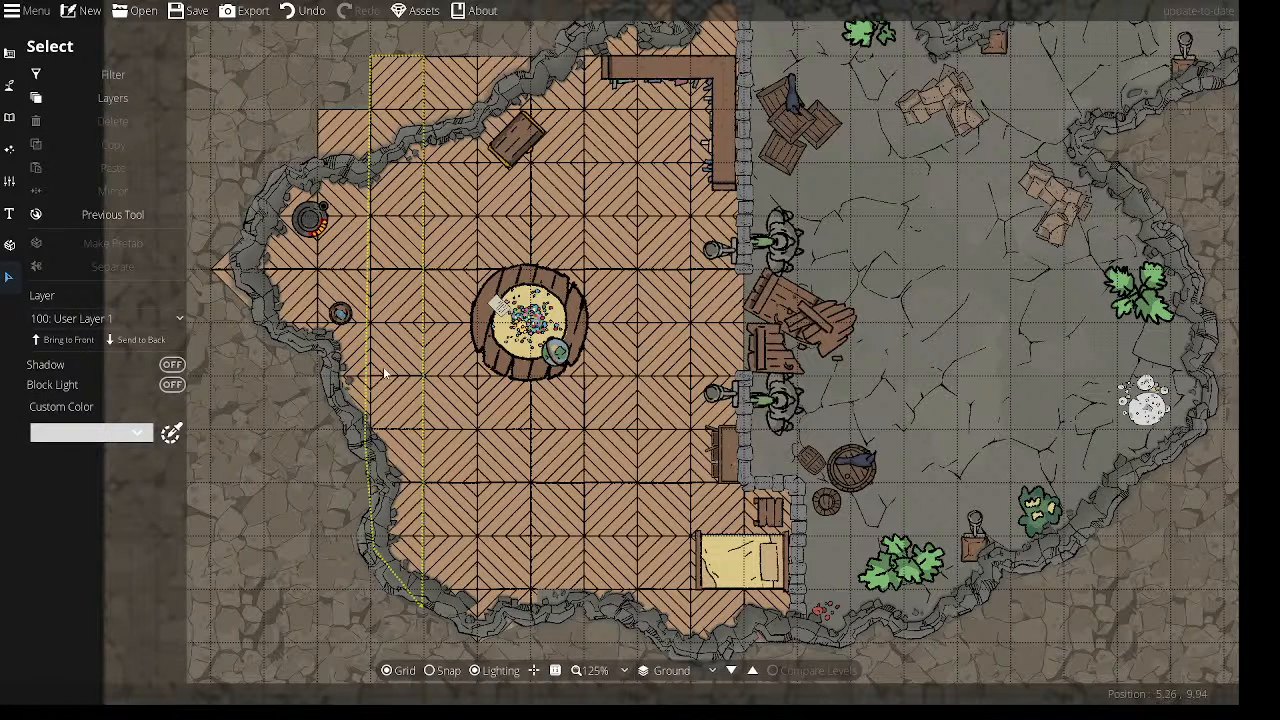
left_click(340, 313)
Try to adjust the wood floor strip near the room's west wall and undo the changes.
left_click(386, 396)
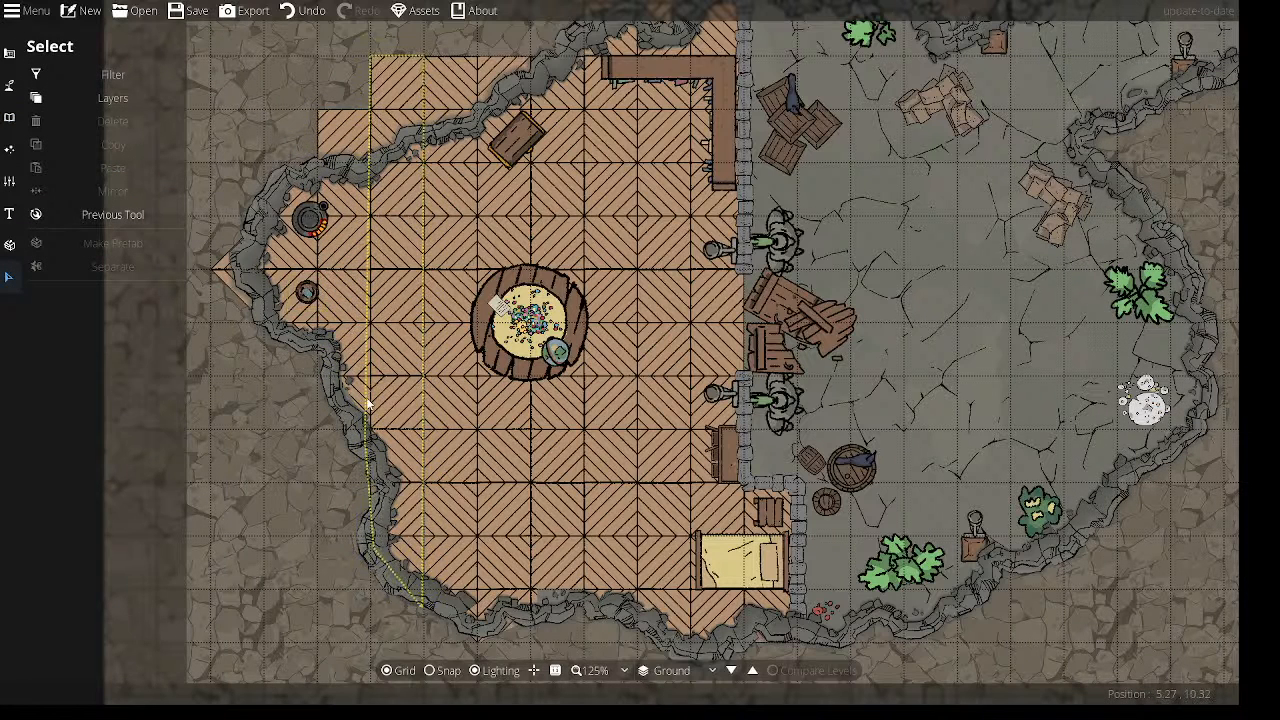
left_click(385, 56)
mouse_move(366, 72)
left_mouse_down()
mouse_move(370, 114)
mouse_move(363, 45)
mouse_move(365, 56)
left_mouse_up()
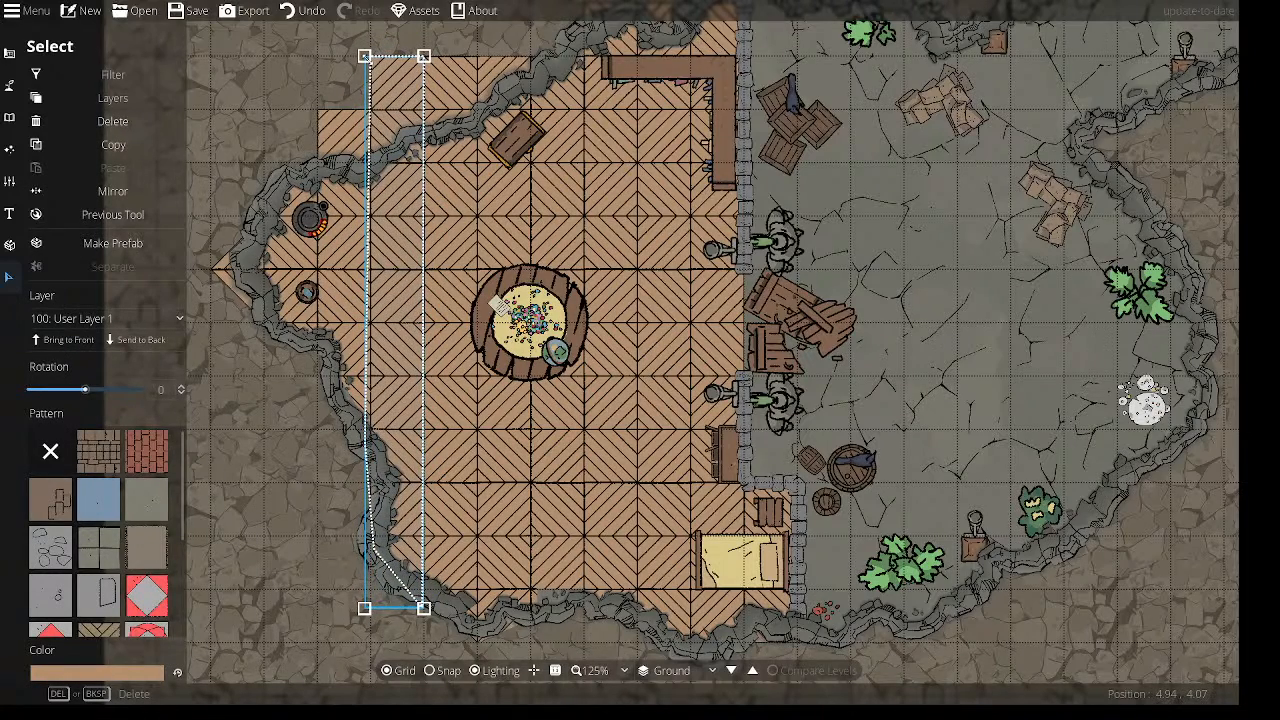
left_click(245, 447)
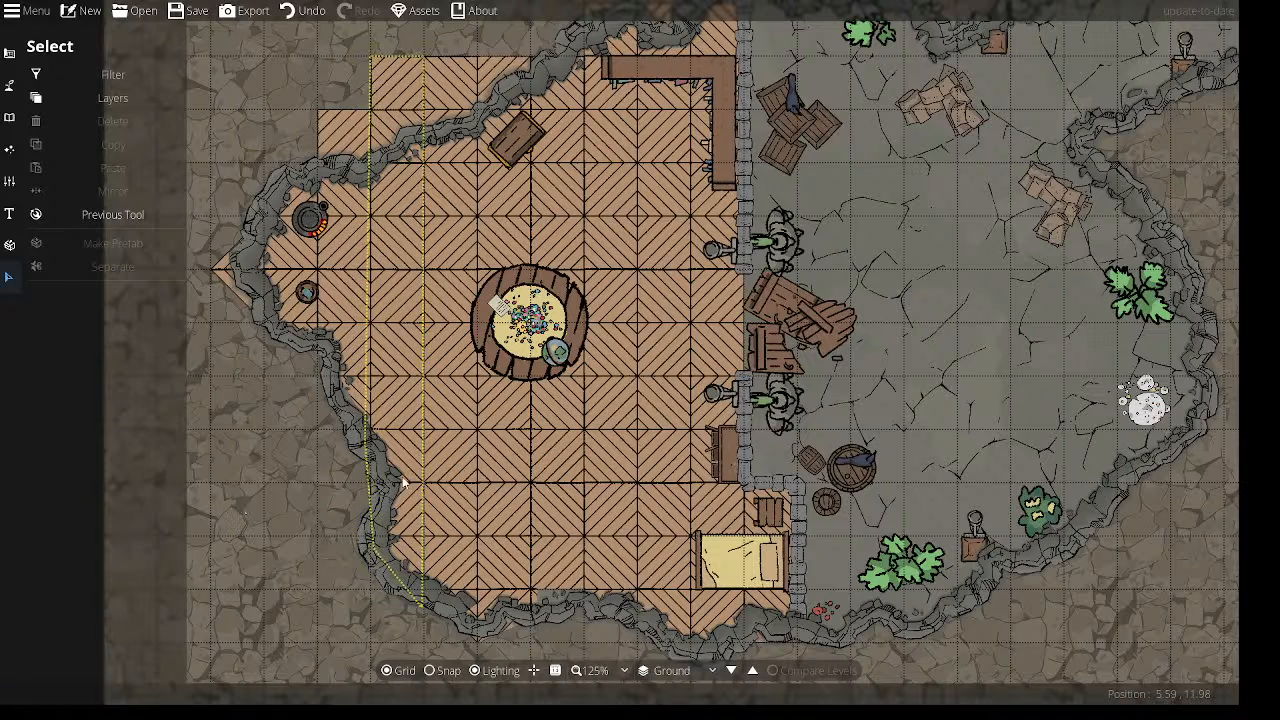
left_click(446, 472)
right_click(441, 474)
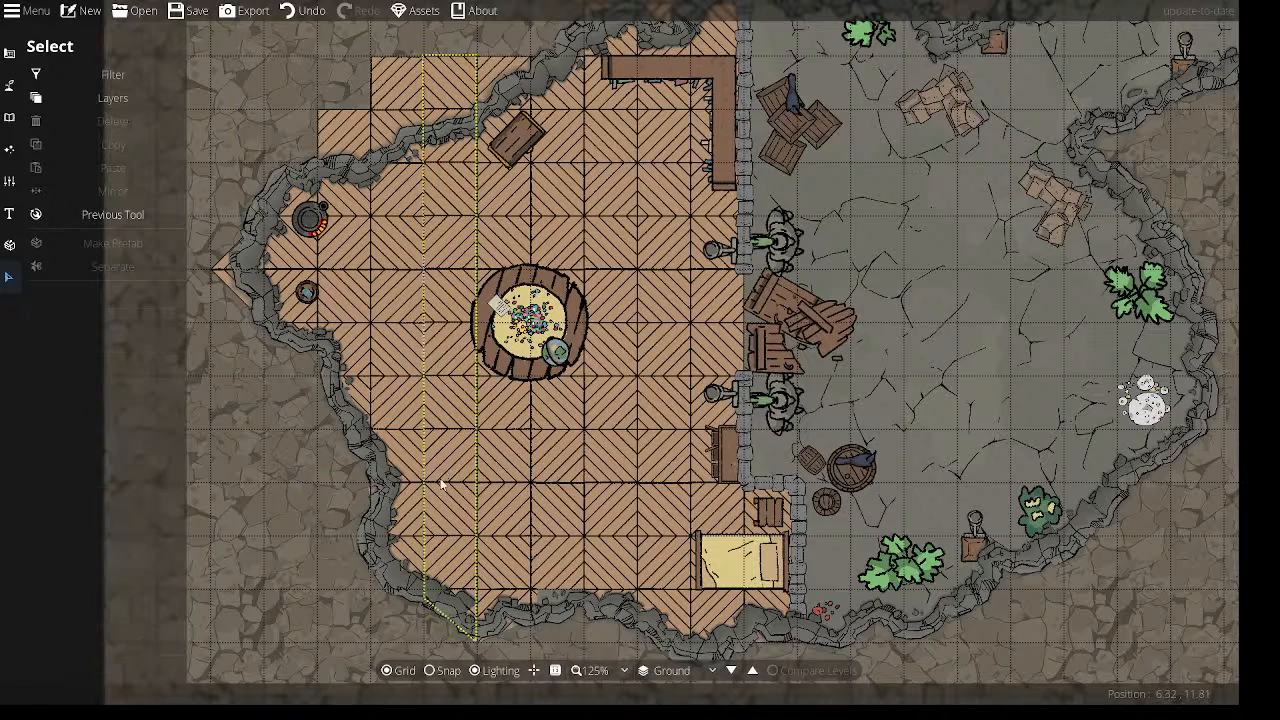
key("ctrl+z")
key("ctrl+z")
key("ctrl+z")
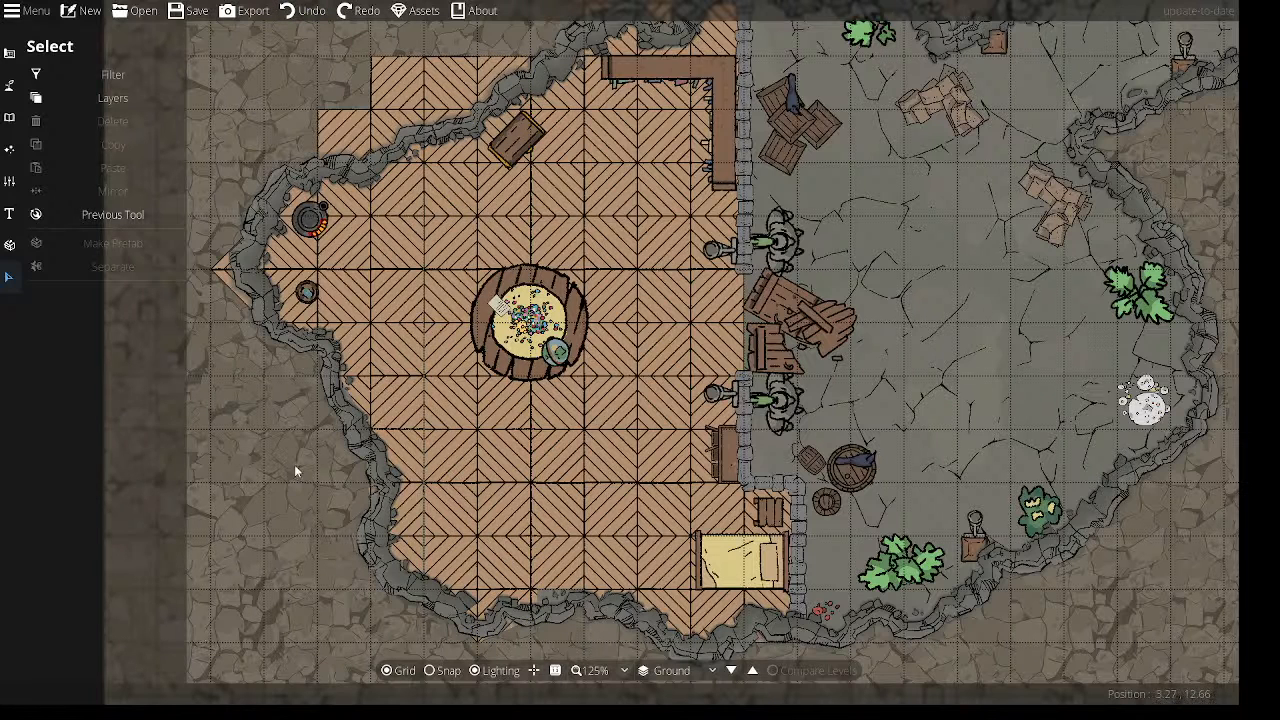
left_click(9, 80)
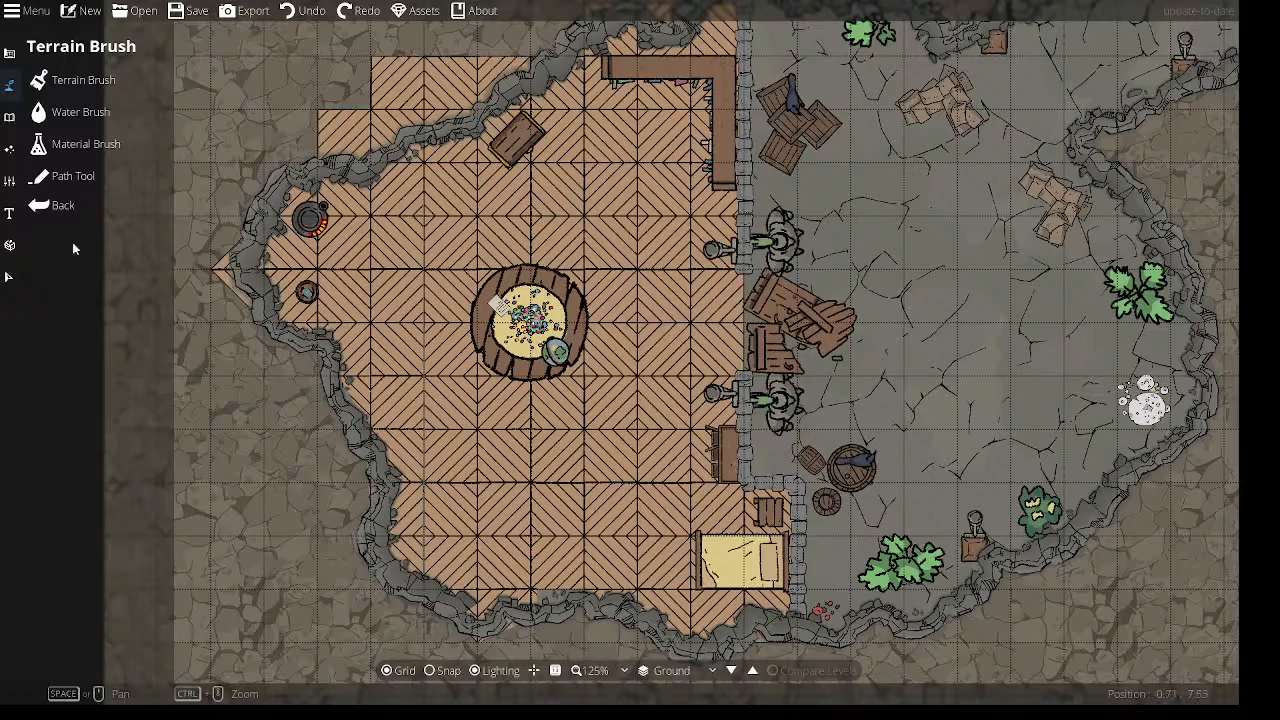
left_click_drag(626, 222, 605, 176)
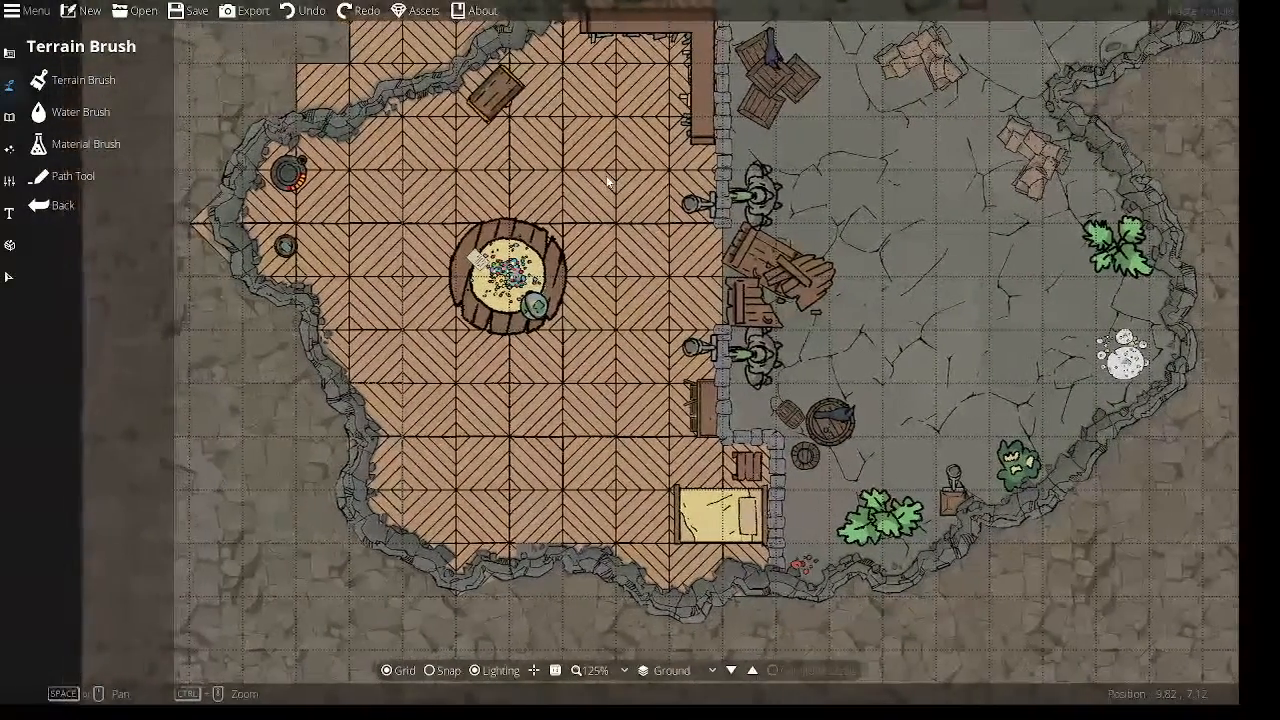
left_click_drag(600, 368, 642, 364)
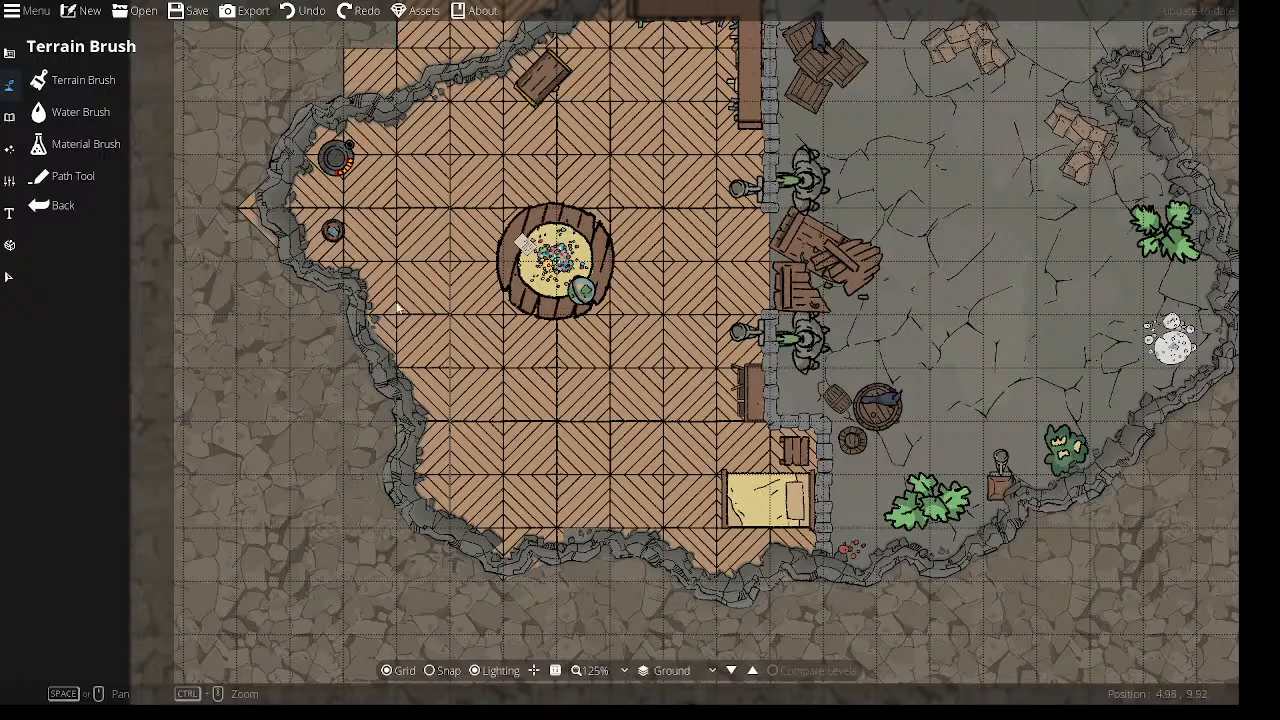
left_click_drag(437, 230, 395, 241)
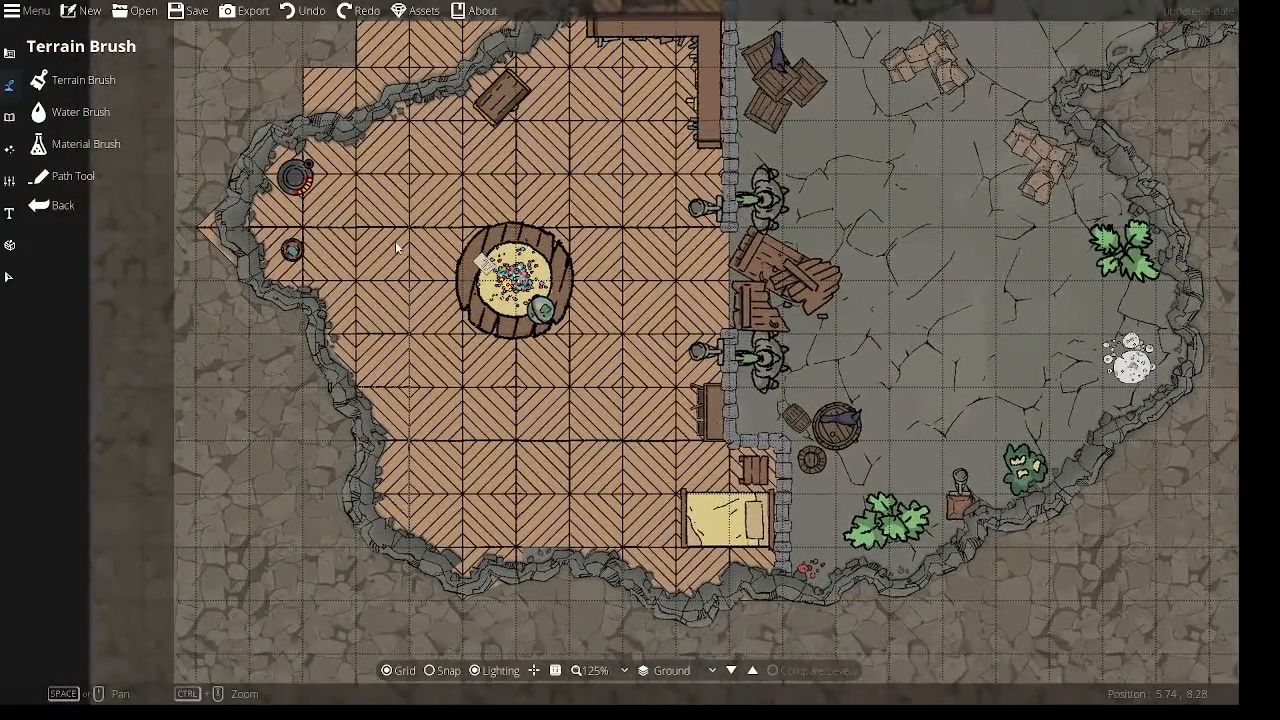
Return to placing objects, browse several object categories and filter the library to the Rock objects.
left_click(9, 117)
left_click(72, 84)
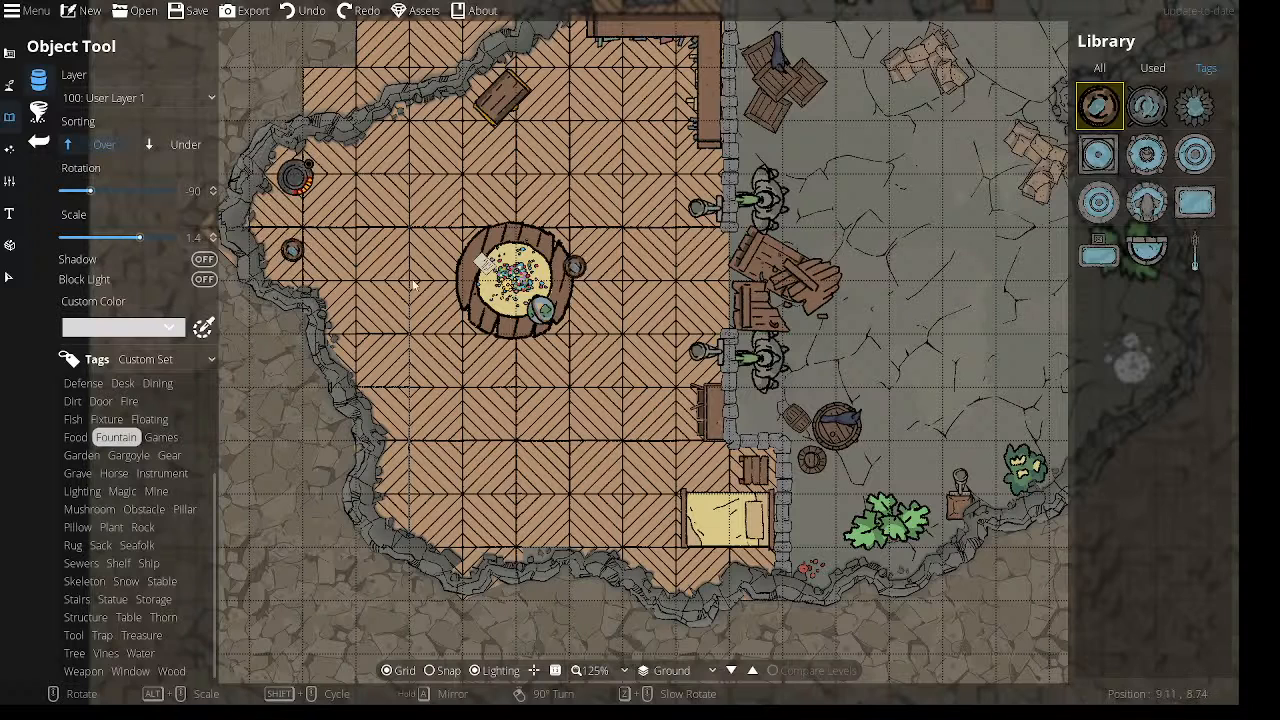
left_click(149, 419)
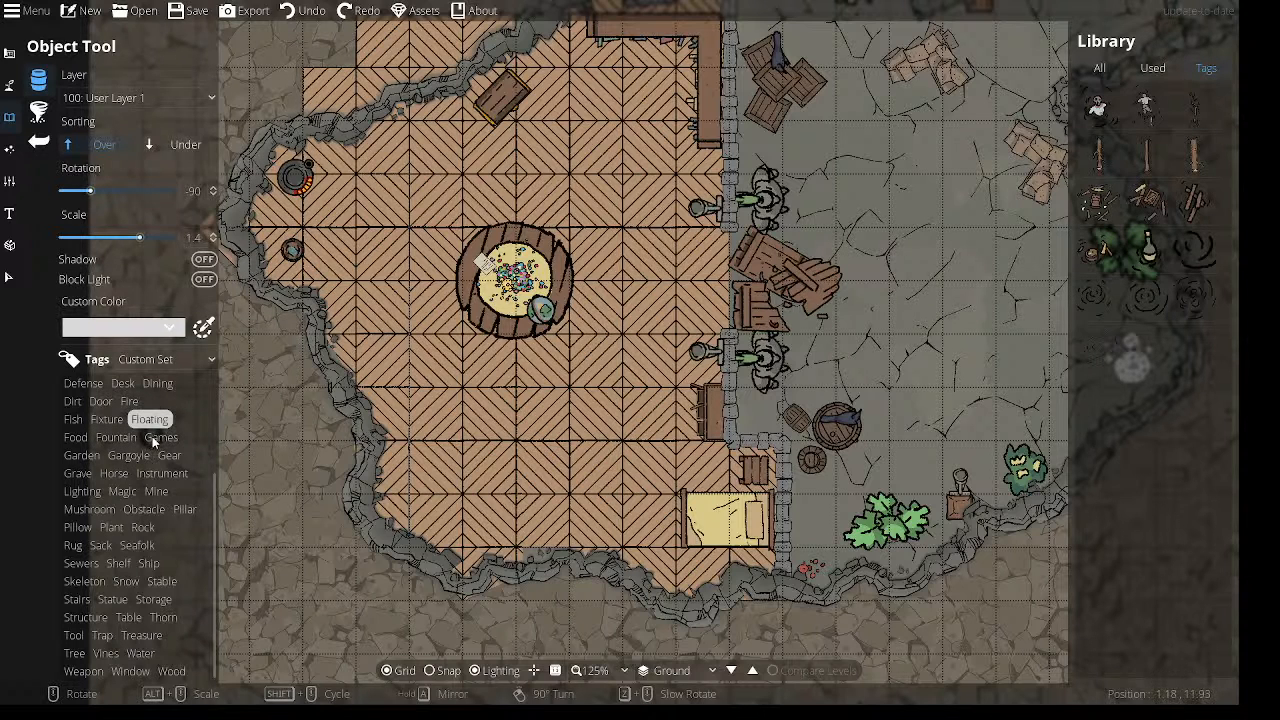
left_click(155, 437)
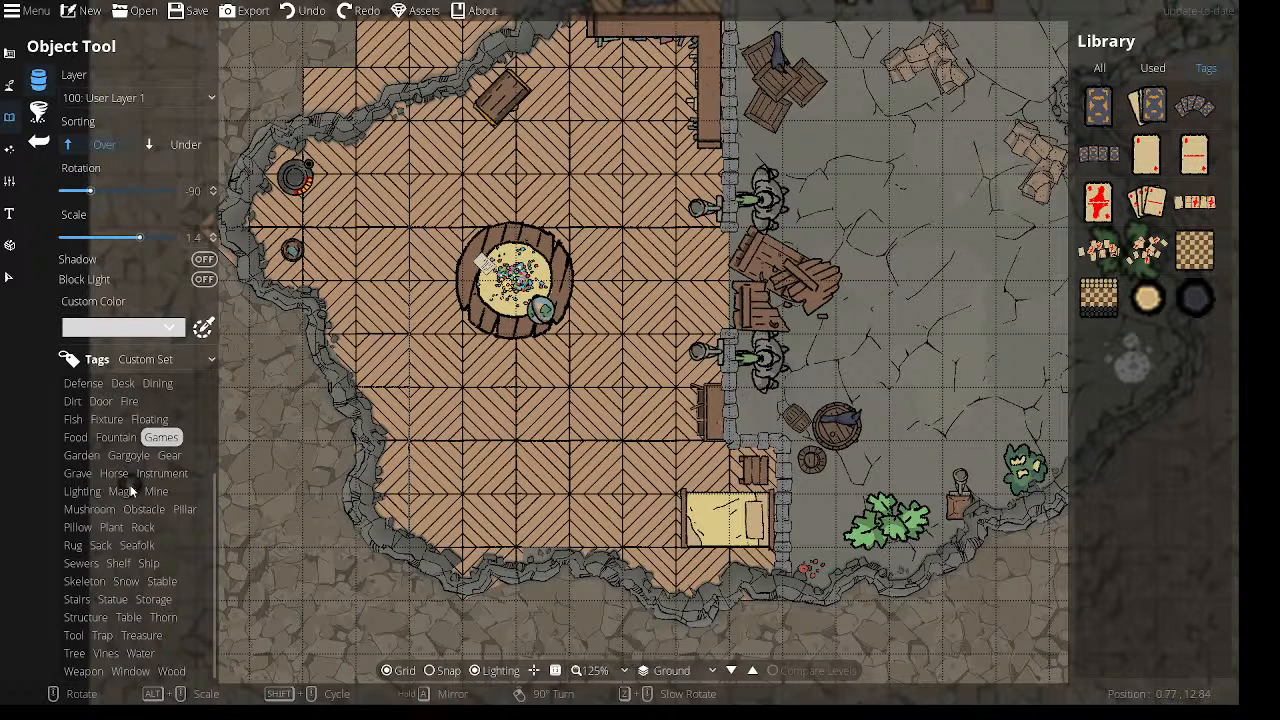
left_click(155, 476)
left_click(168, 455)
left_click(156, 491)
left_click(141, 527)
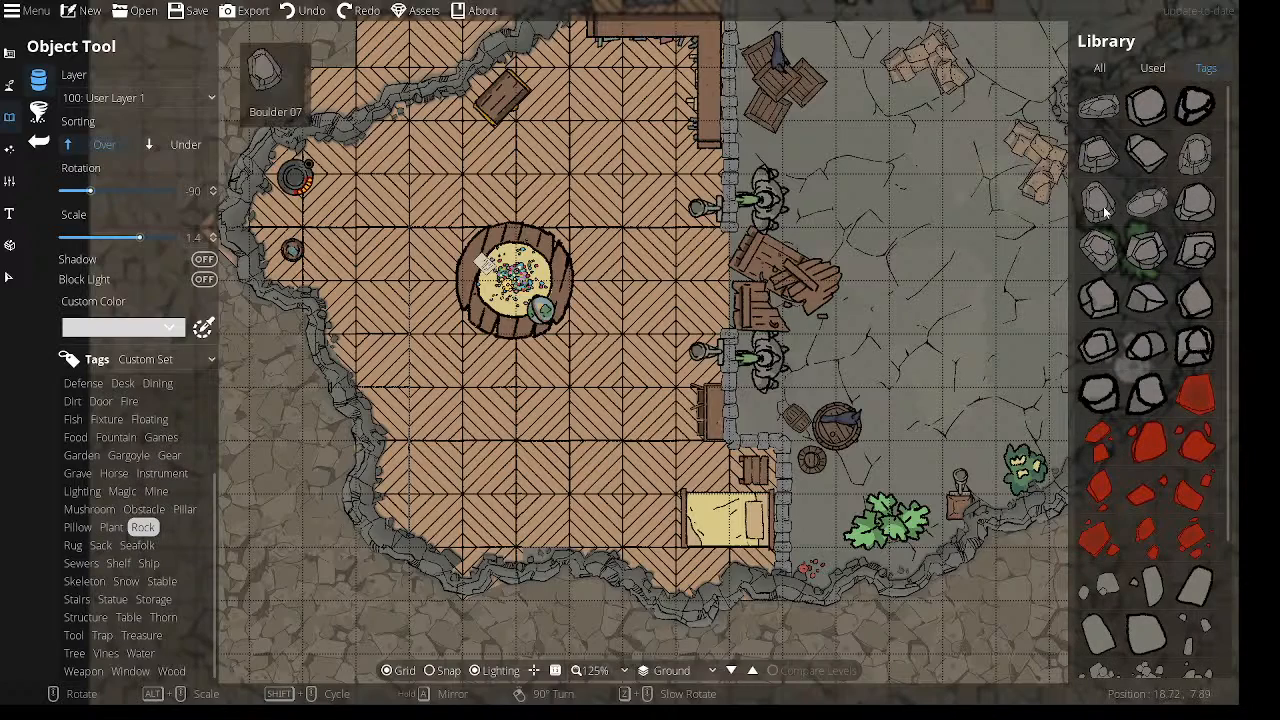
Place a large boulder, rotated -90 at scale 1.4 and sorted under, in the stone-floored chamber's northwest corner above the crates.
left_click(1157, 249)
left_click_drag(900, 287, 462, 302)
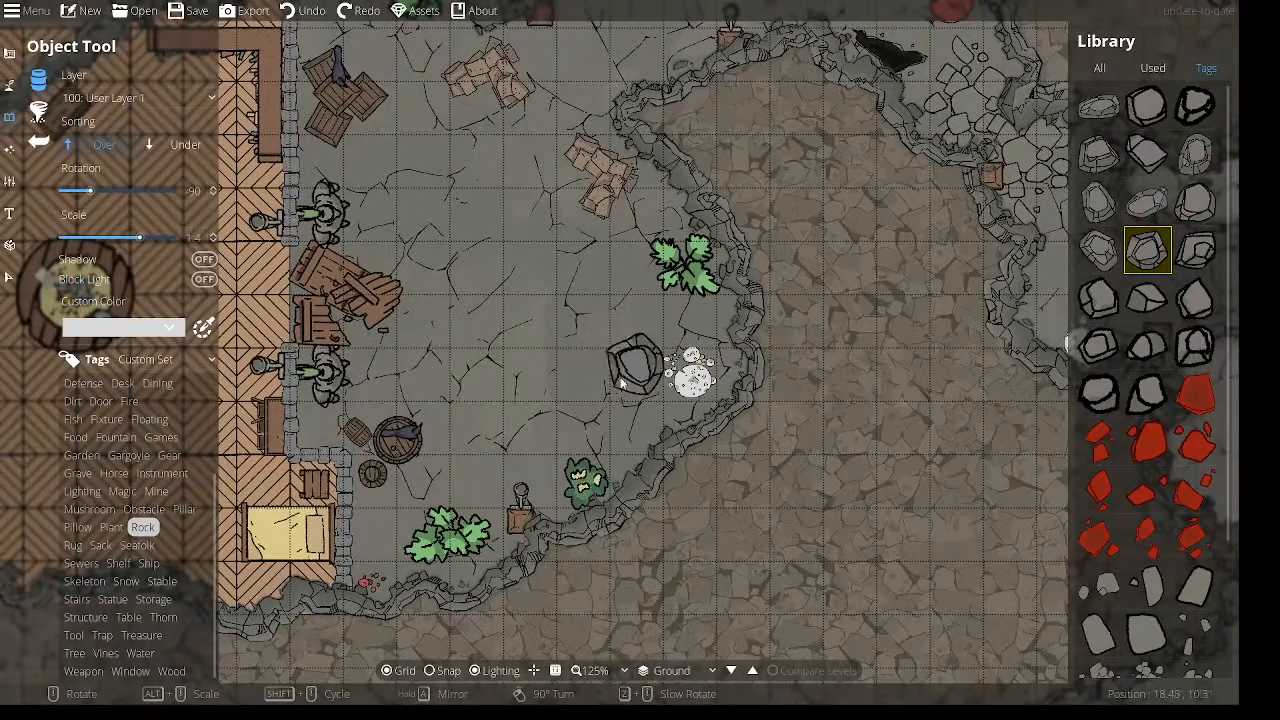
left_click_drag(480, 262, 511, 455)
left_click(358, 211)
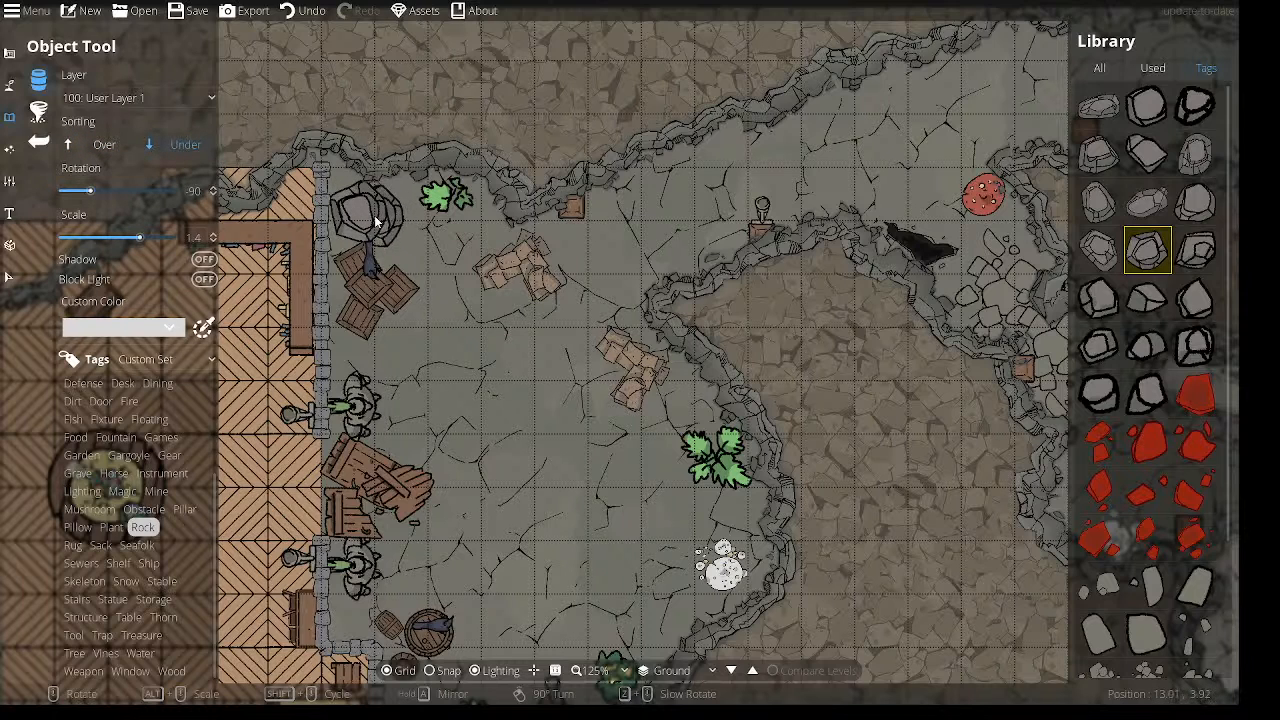
key("ctrl+z")
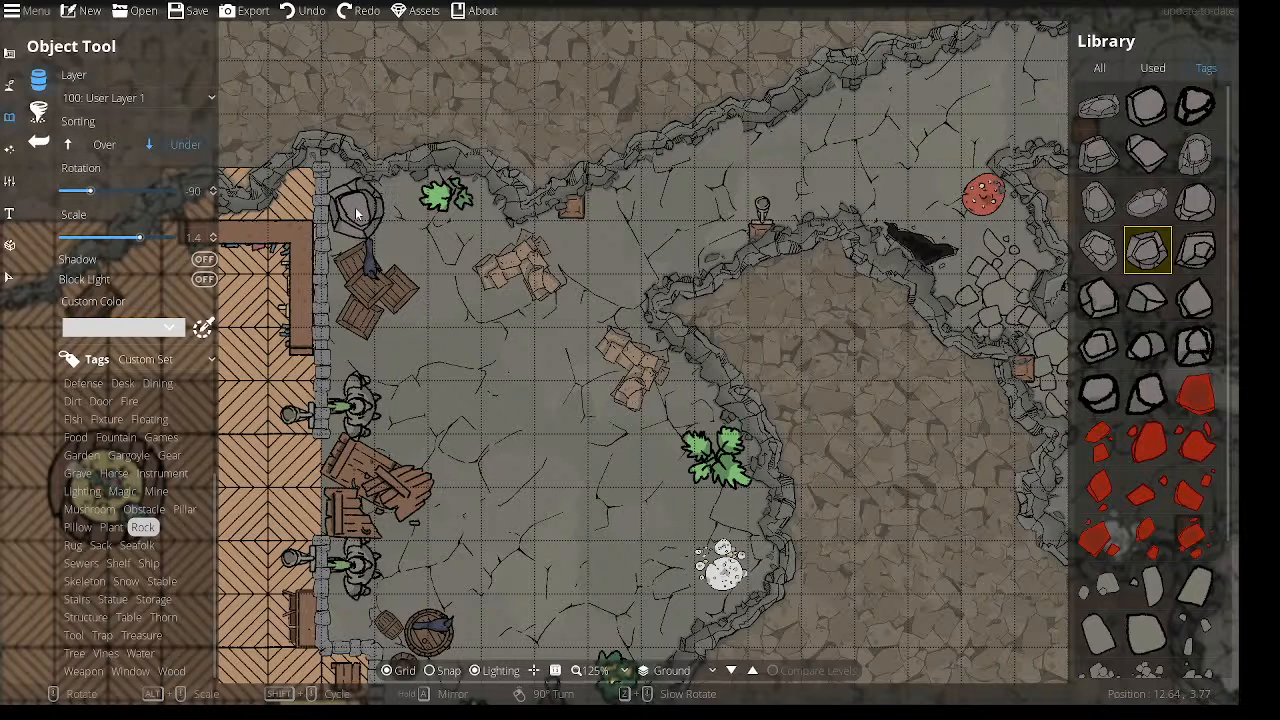
left_click(358, 208)
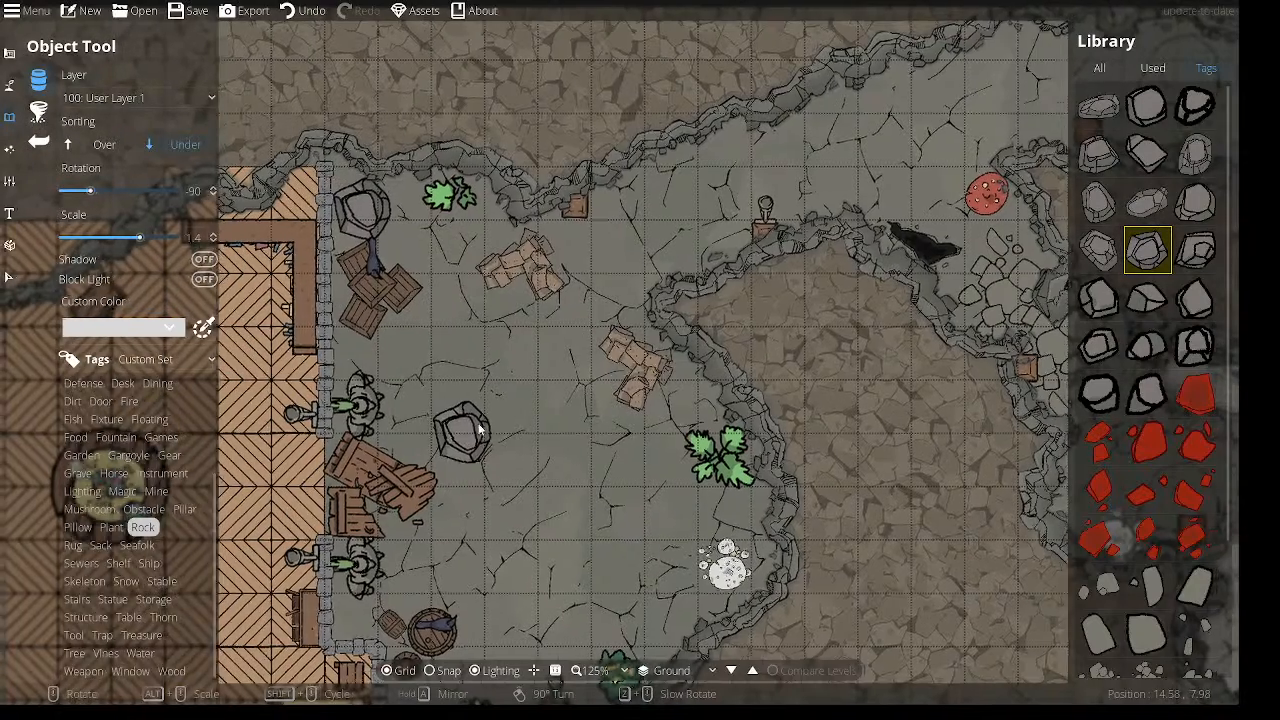
Return to the wood-floored room and filter the library to the Administration objects.
left_click_drag(458, 433, 896, 300)
left_click_drag(709, 301, 631, 286)
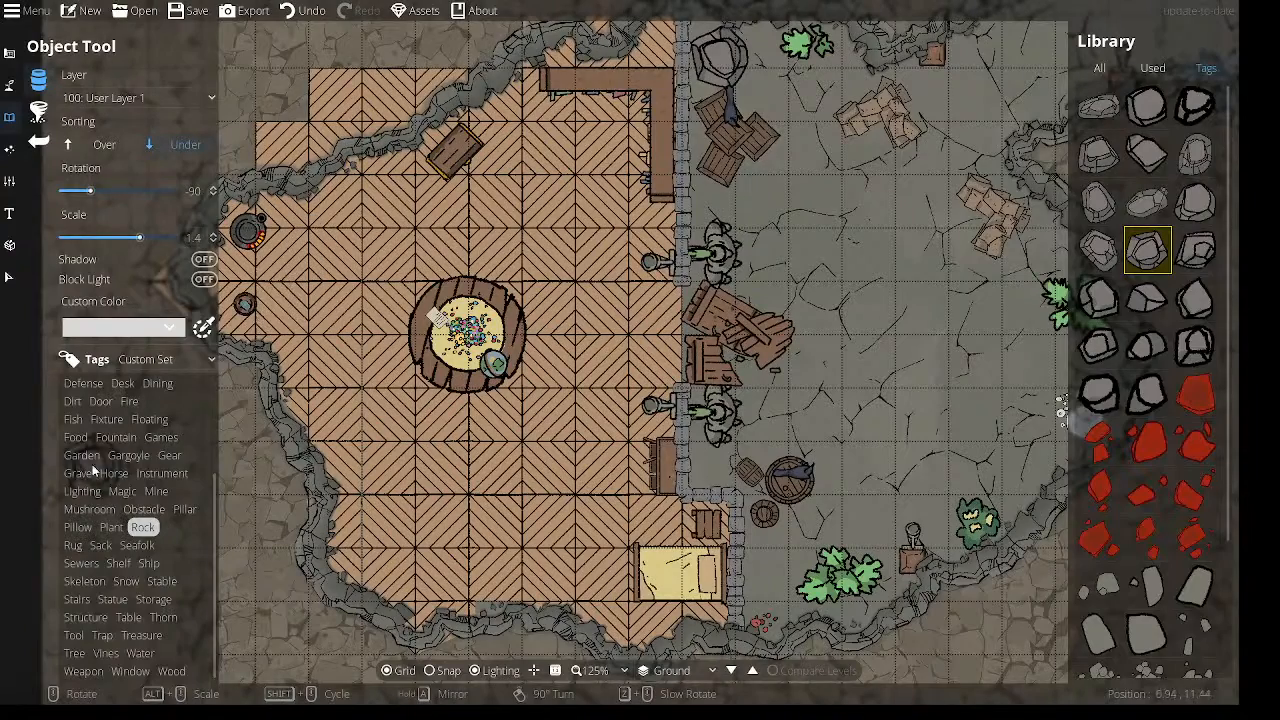
scroll(105, 438, "up", 5)
left_click(98, 384)
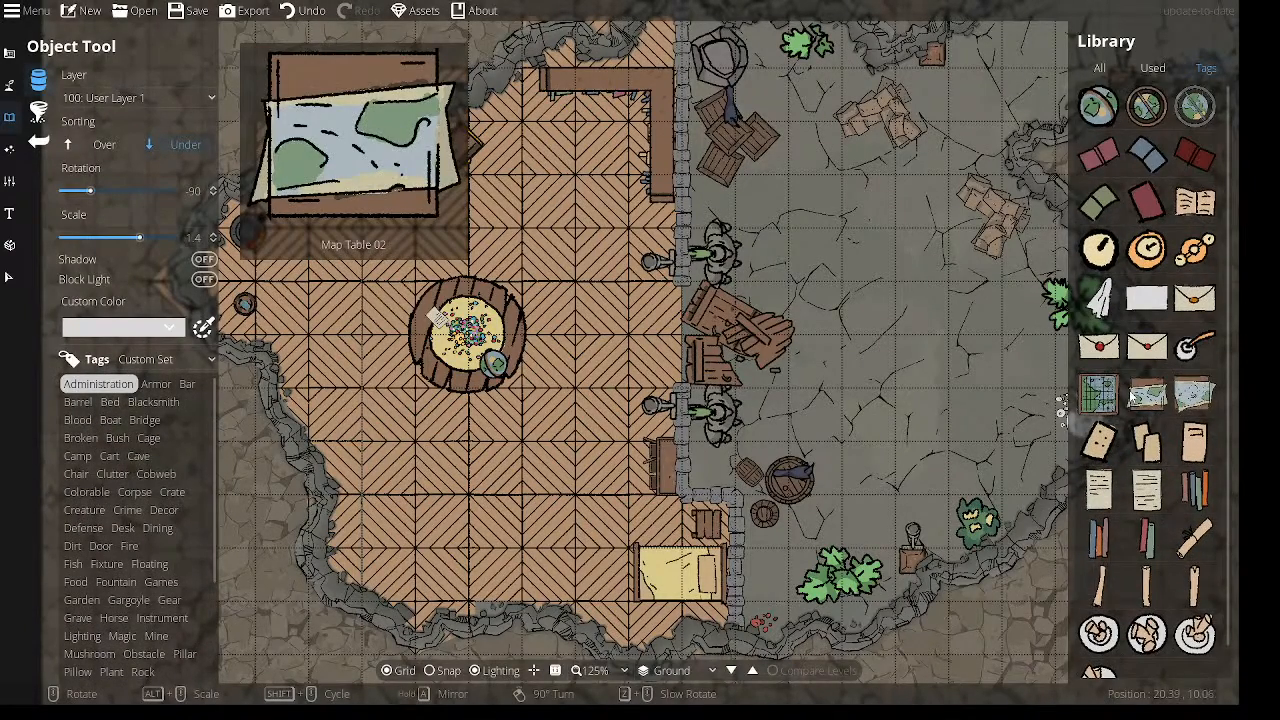
Set the object sorting to Over, filter the library to Dirt objects and preview several dirt piles for the rooms.
scroll(1133, 400, "down", 1)
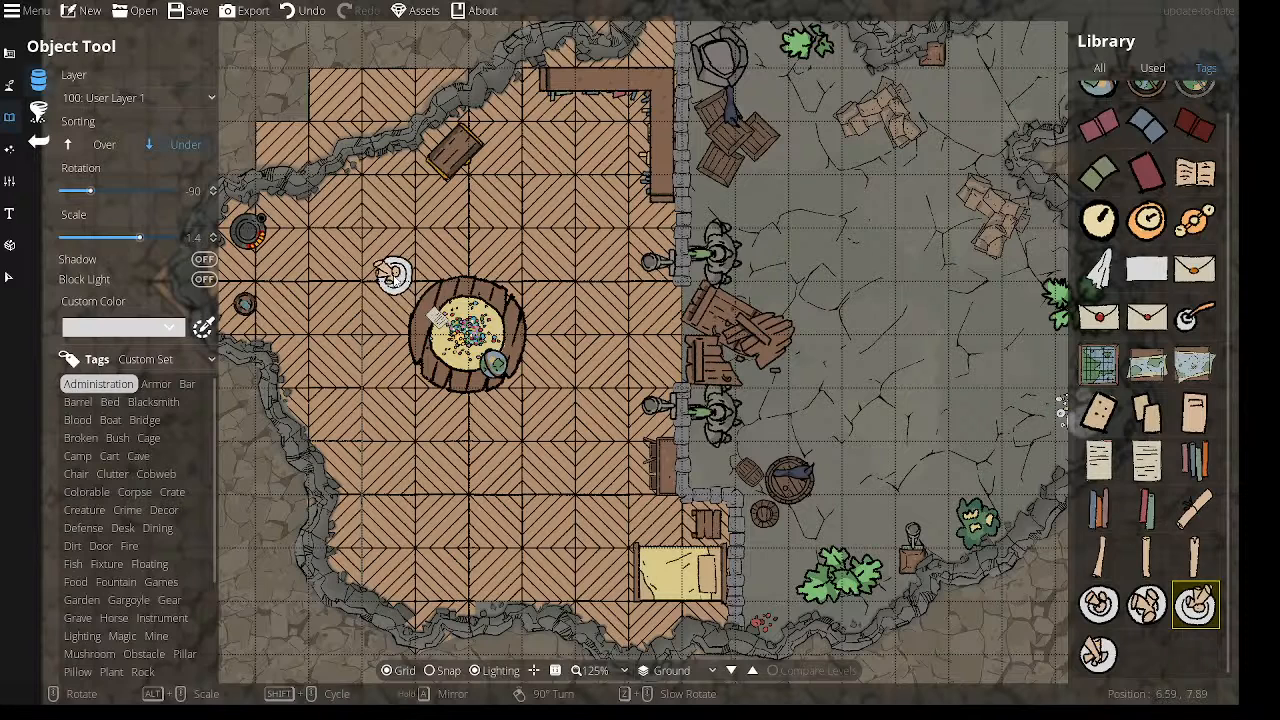
left_click(100, 144)
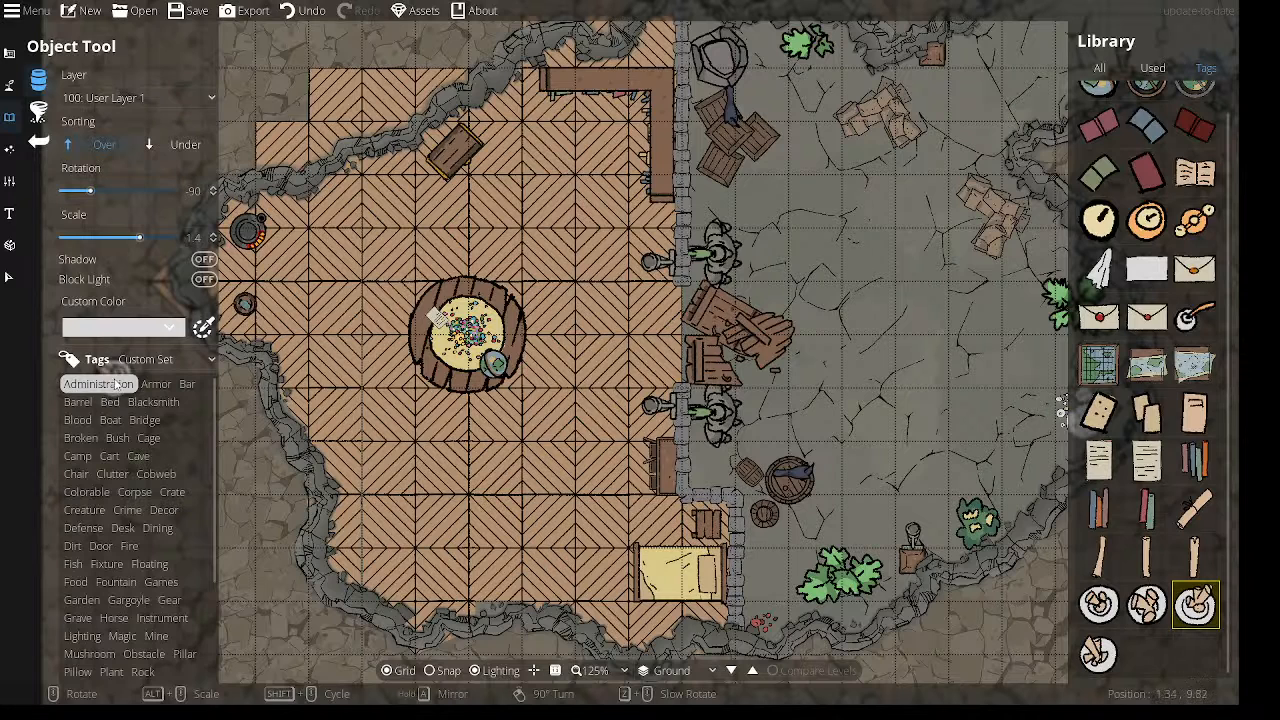
left_click(82, 544)
left_click(1100, 300)
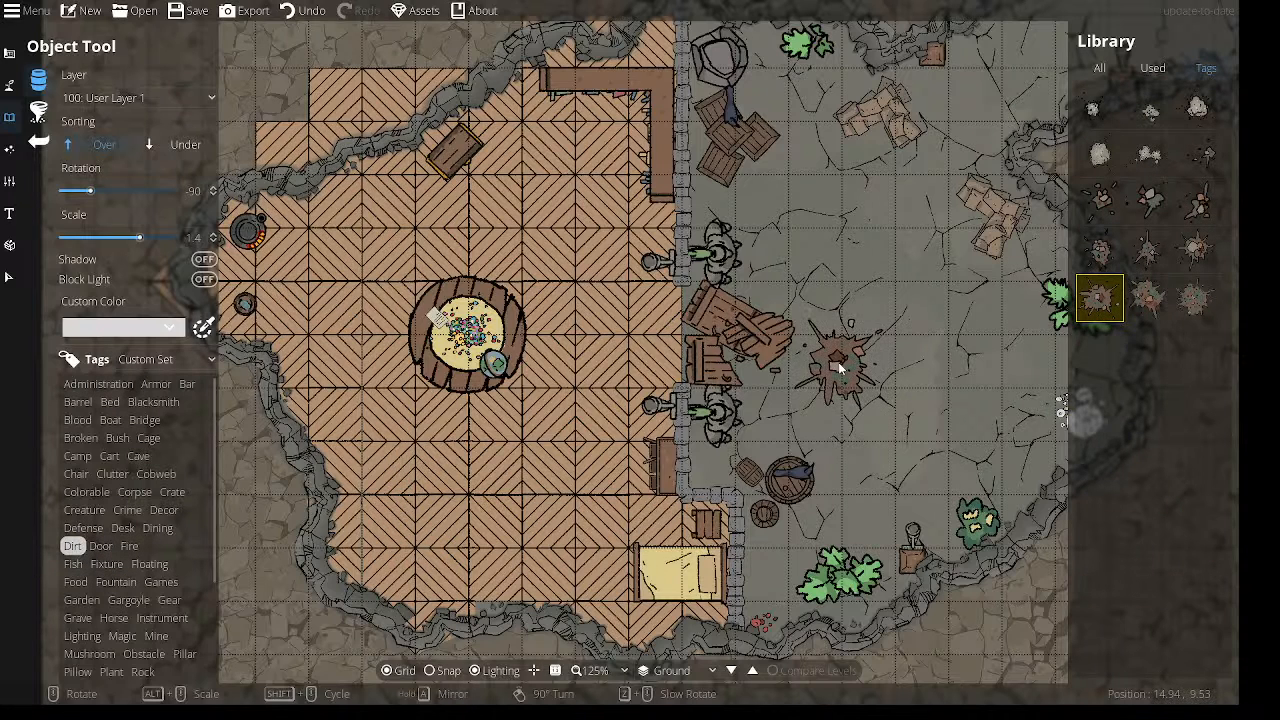
mouse_move(1108, 300)
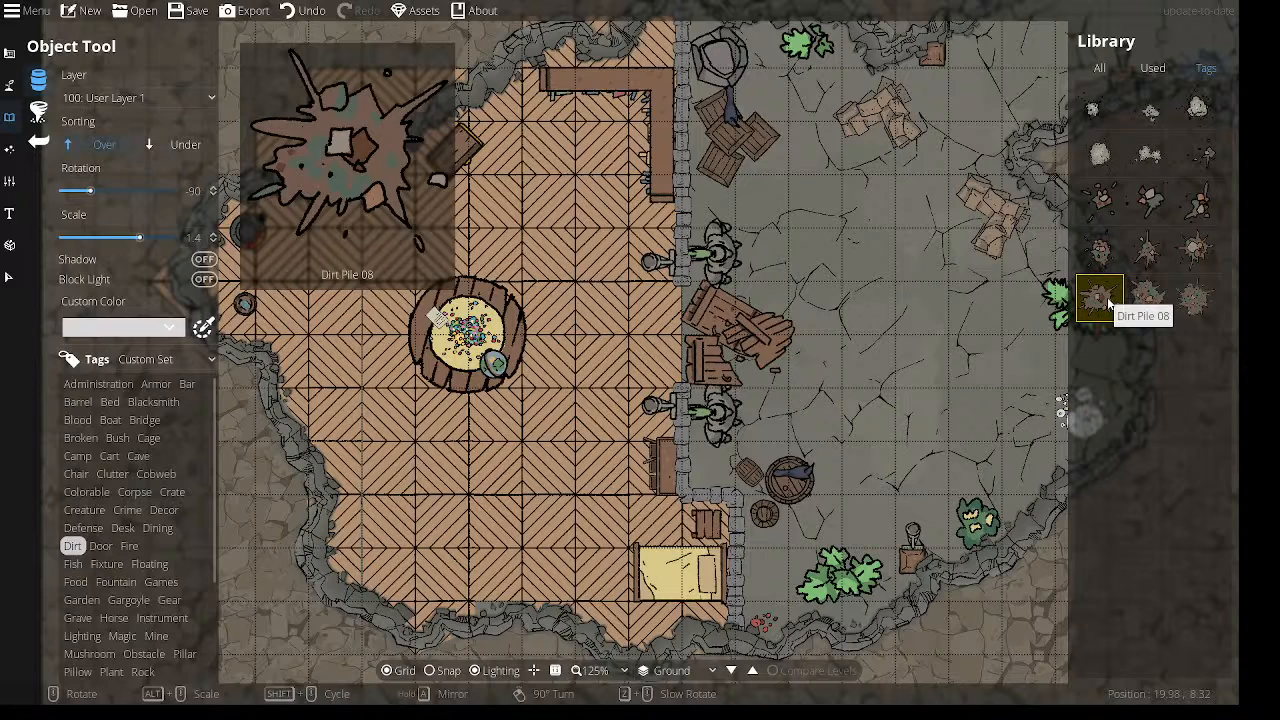
left_click(1093, 115)
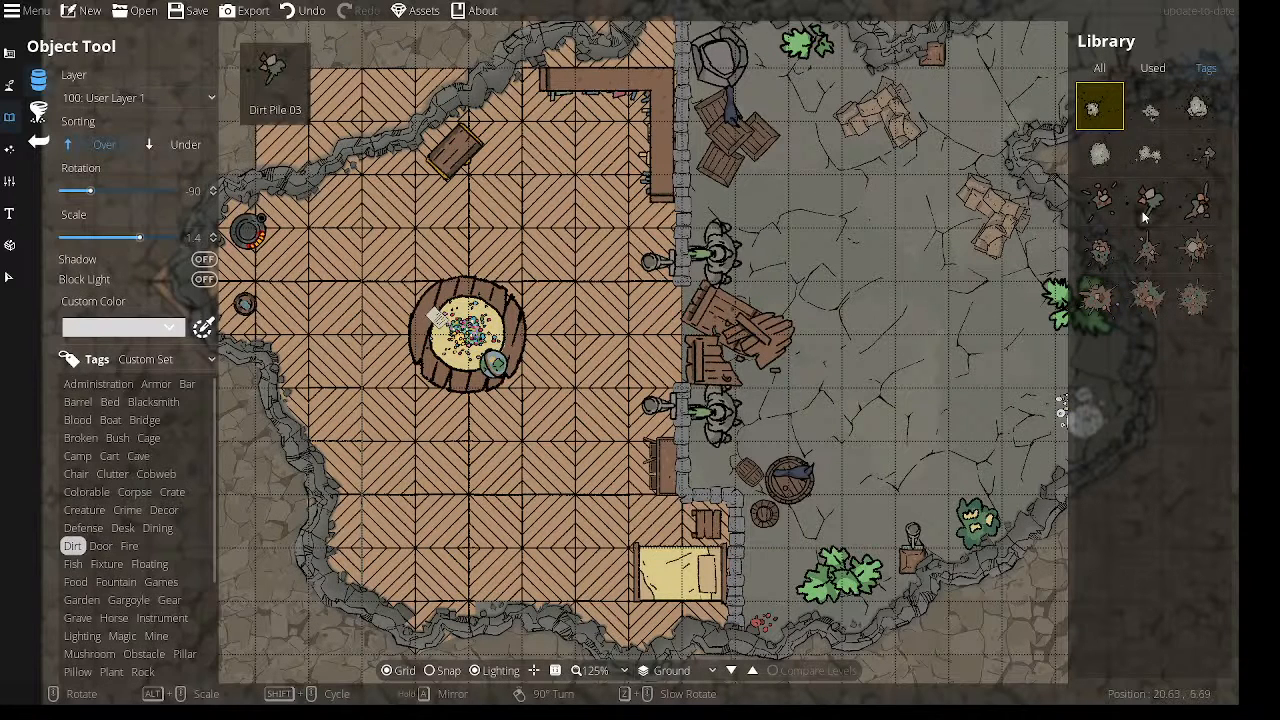
left_click(1147, 162)
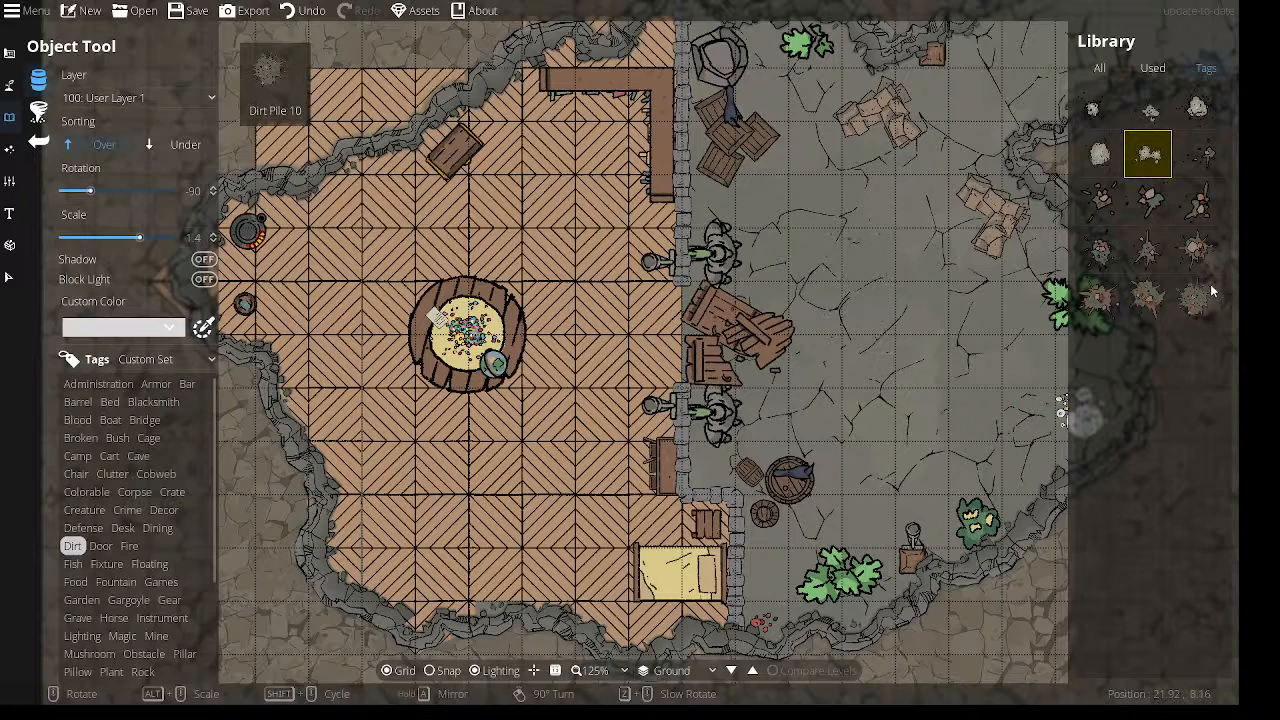
left_click(1199, 205)
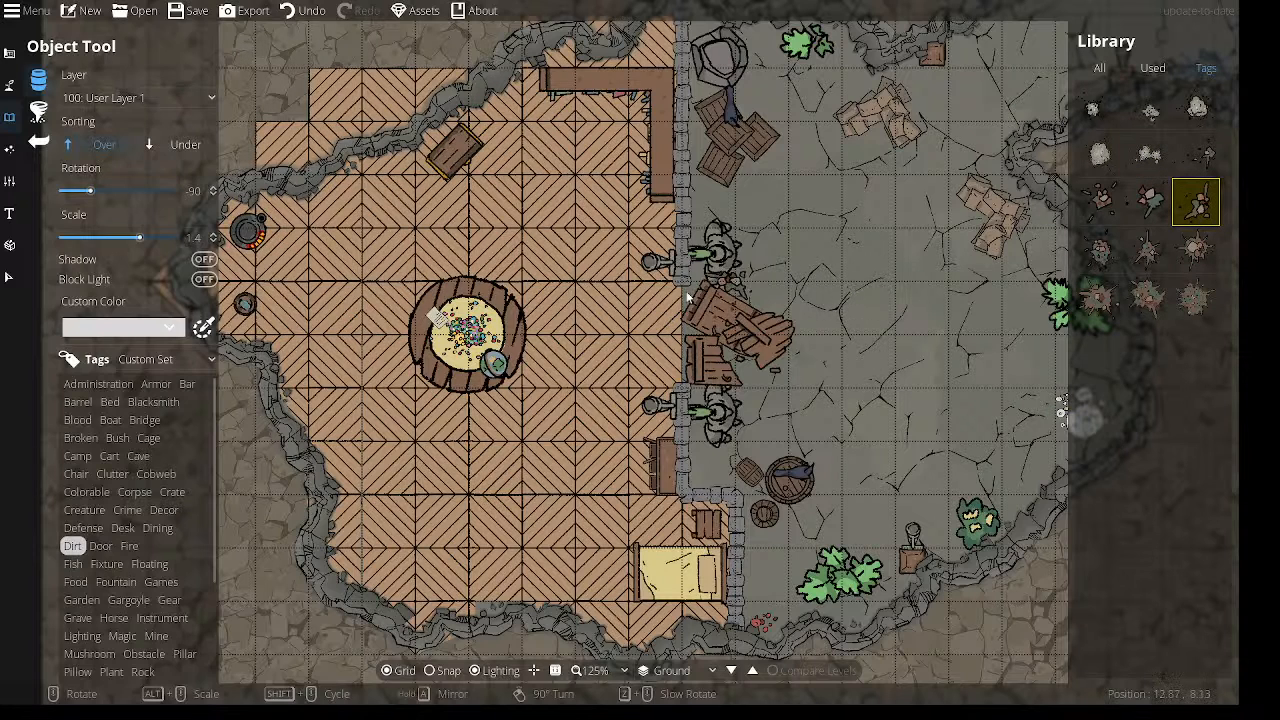
Browse the Bar, Bridge and Clutter objects, previewing the bar counter, the bottle and the blue shirt.
left_click(155, 384)
left_click(188, 384)
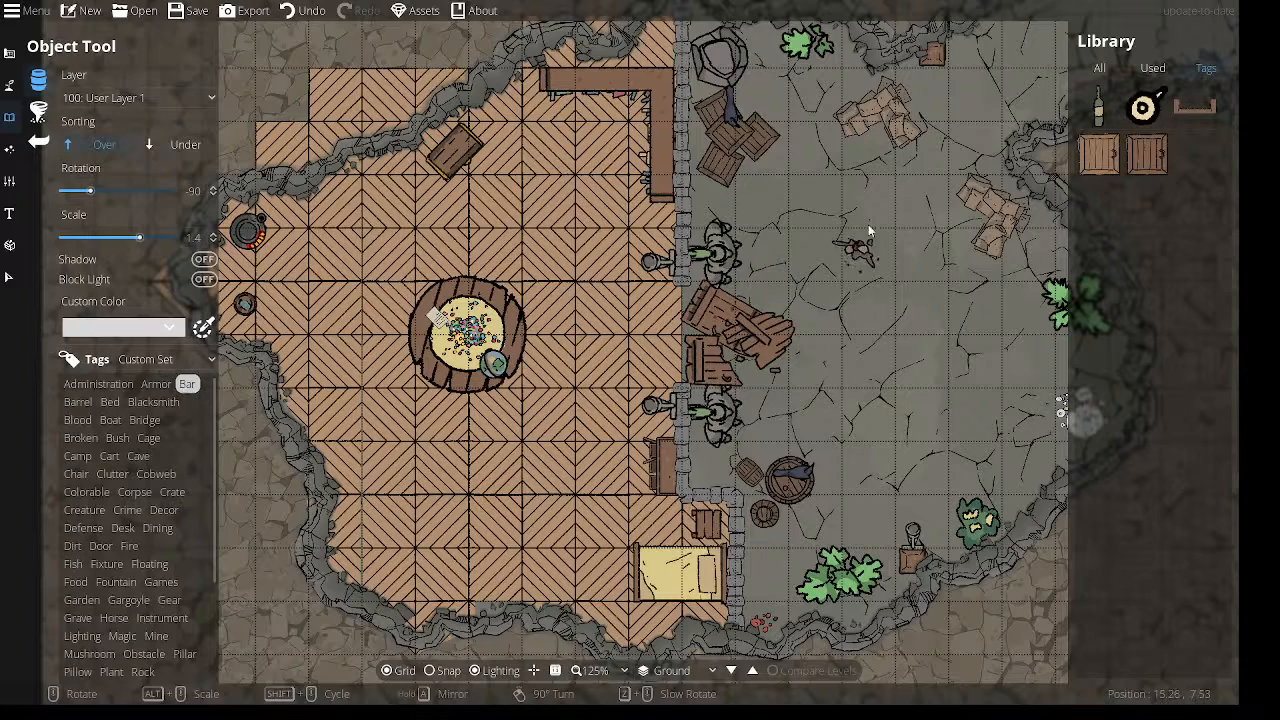
left_click(1205, 110)
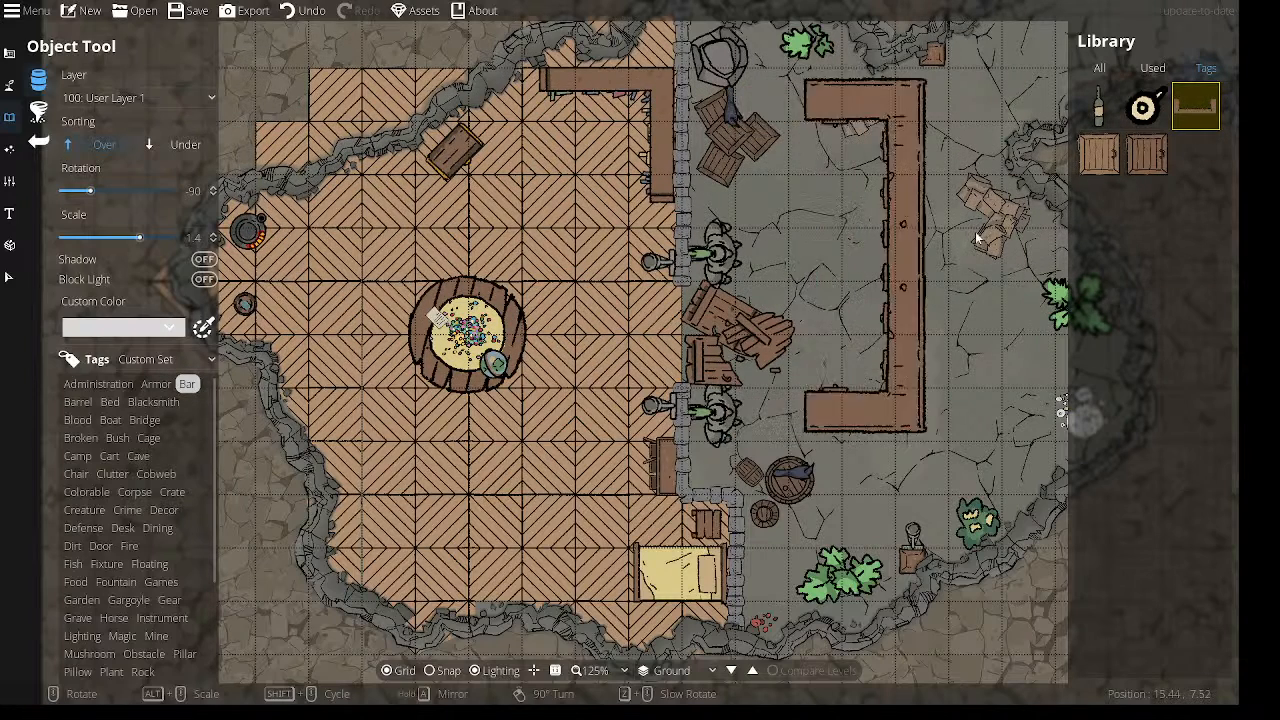
left_click(1099, 105)
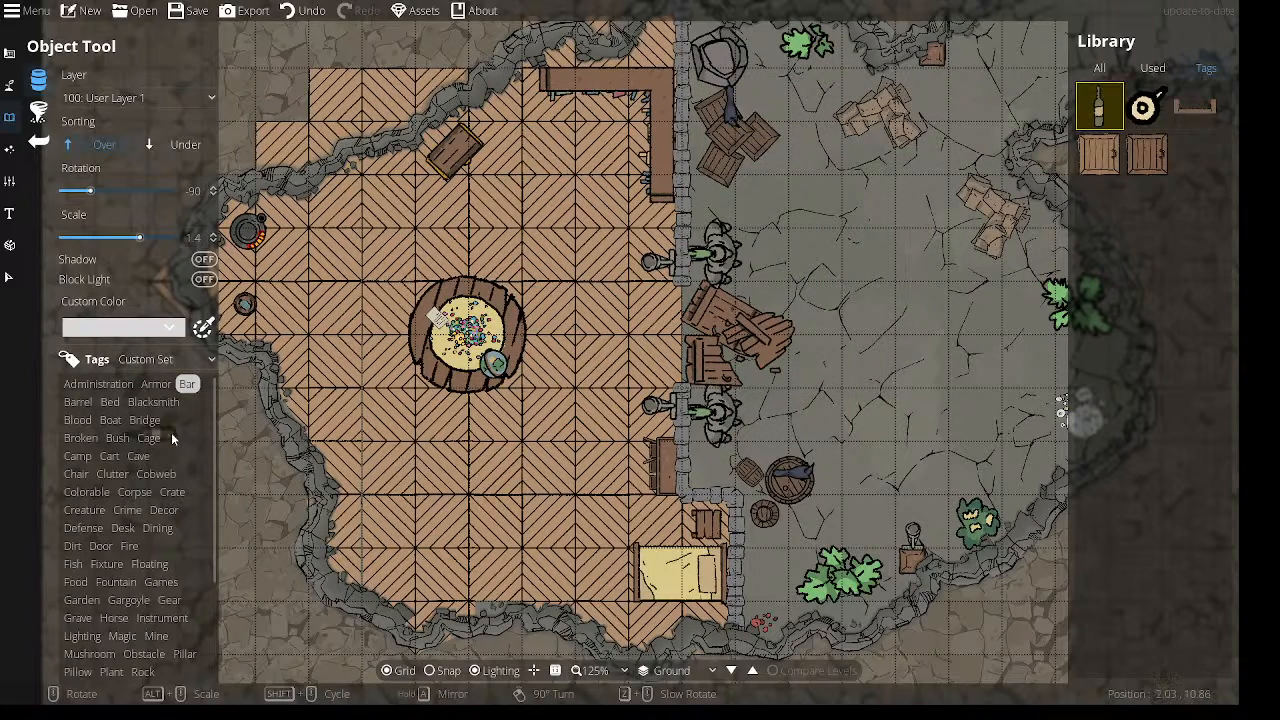
left_click(148, 421)
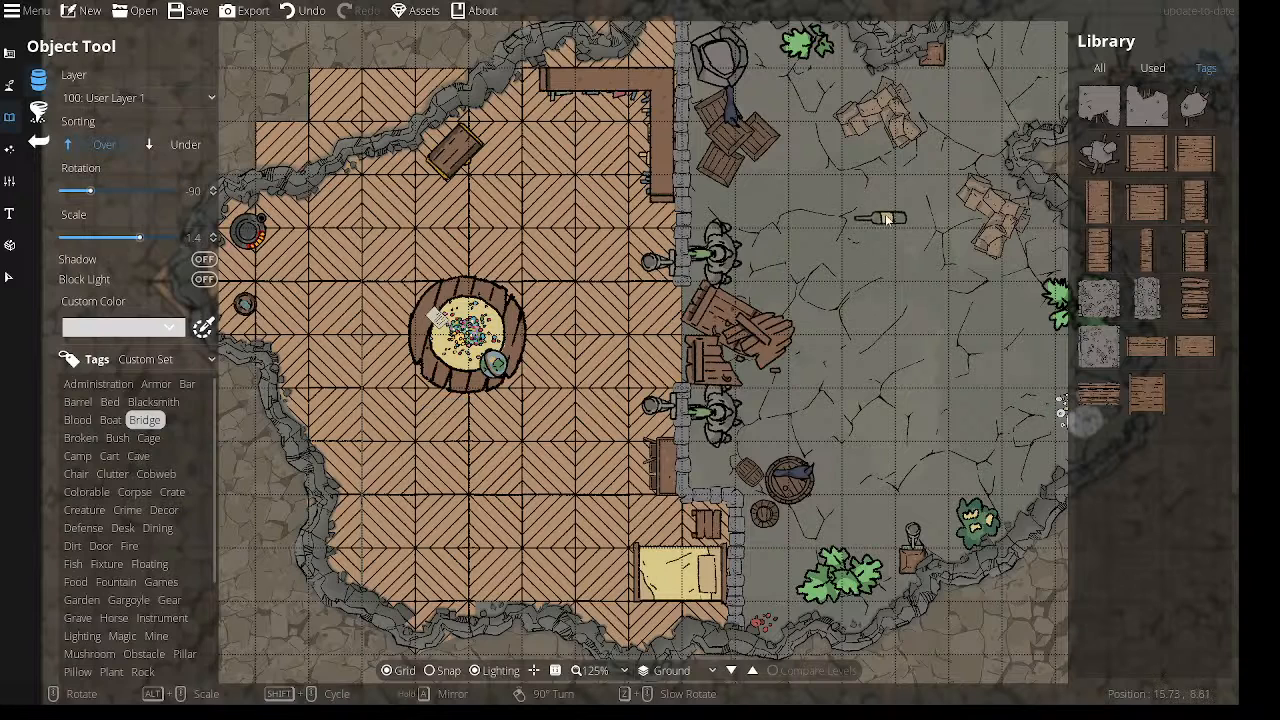
left_click(105, 477)
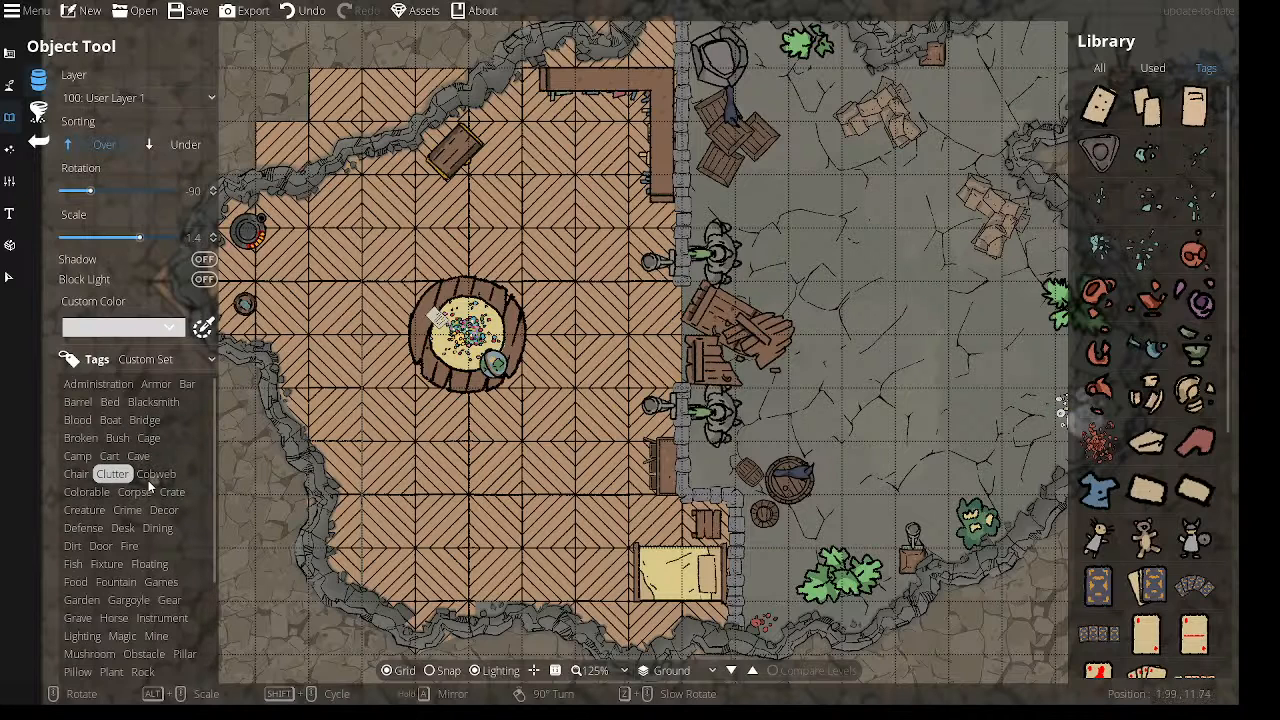
left_click(1098, 156)
scroll(1150, 330, "down", 5)
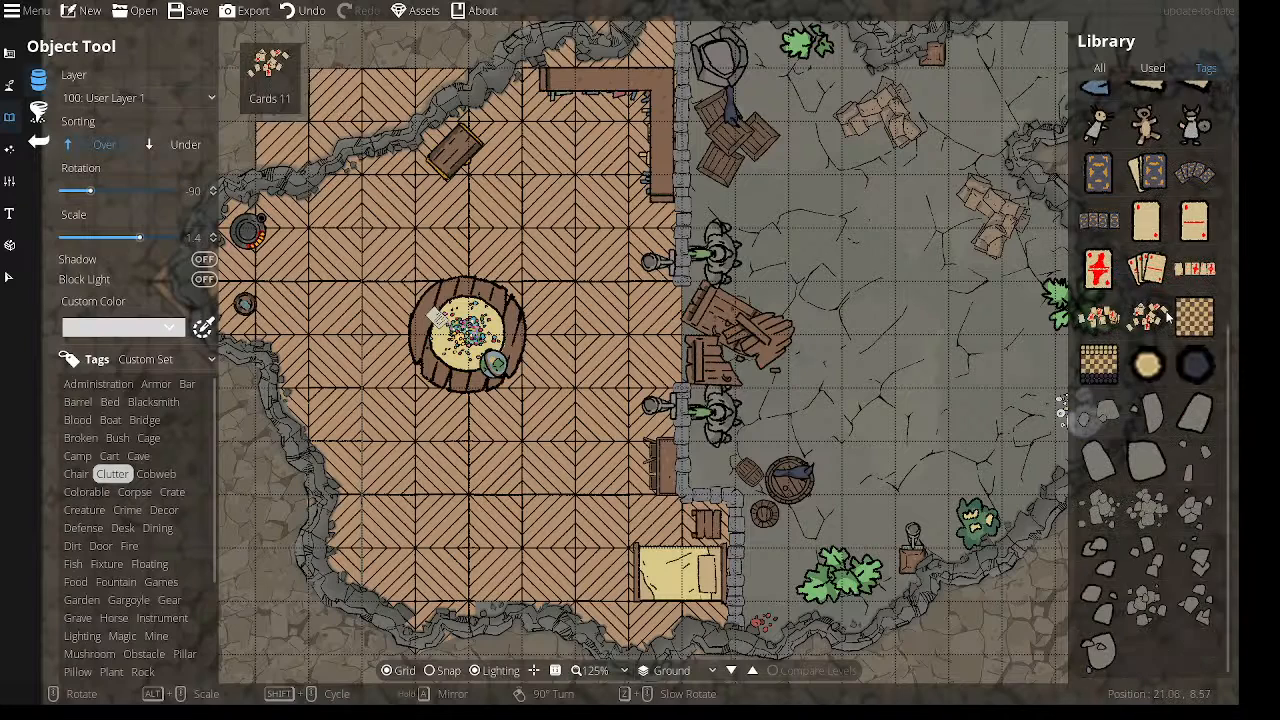
mouse_move(1167, 316)
scroll(1167, 316, "up", 3)
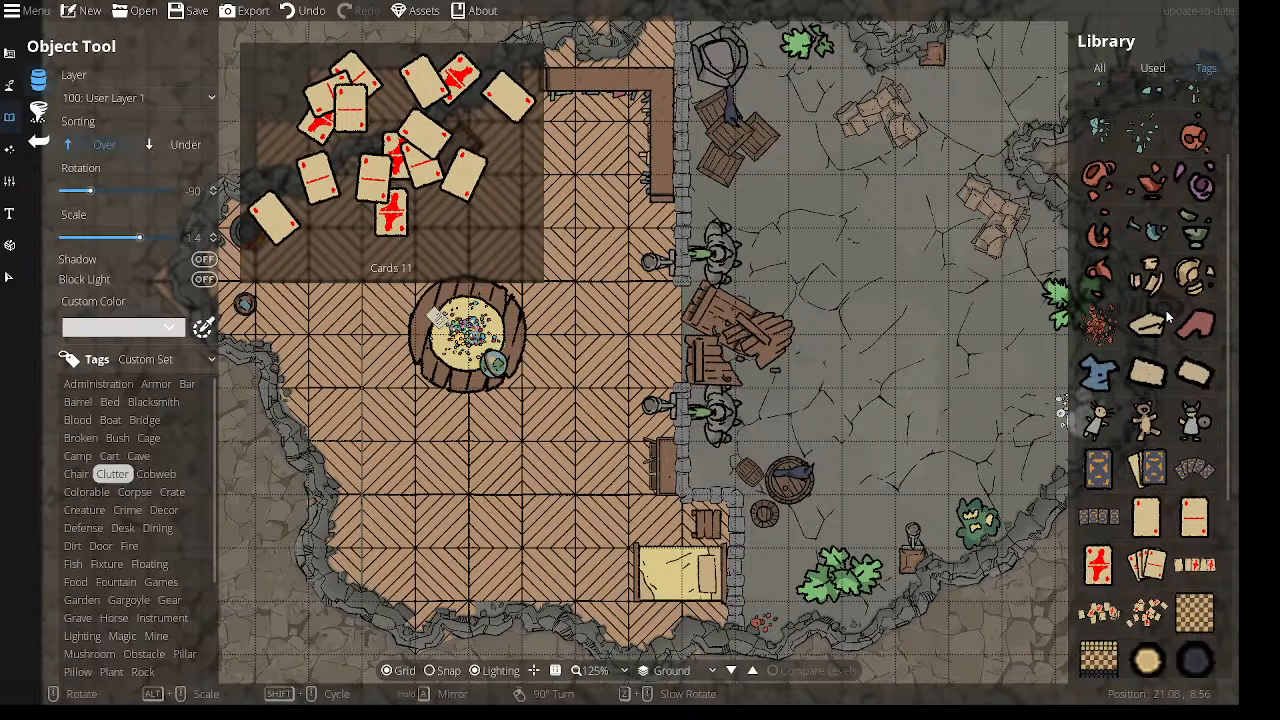
left_click(1098, 372)
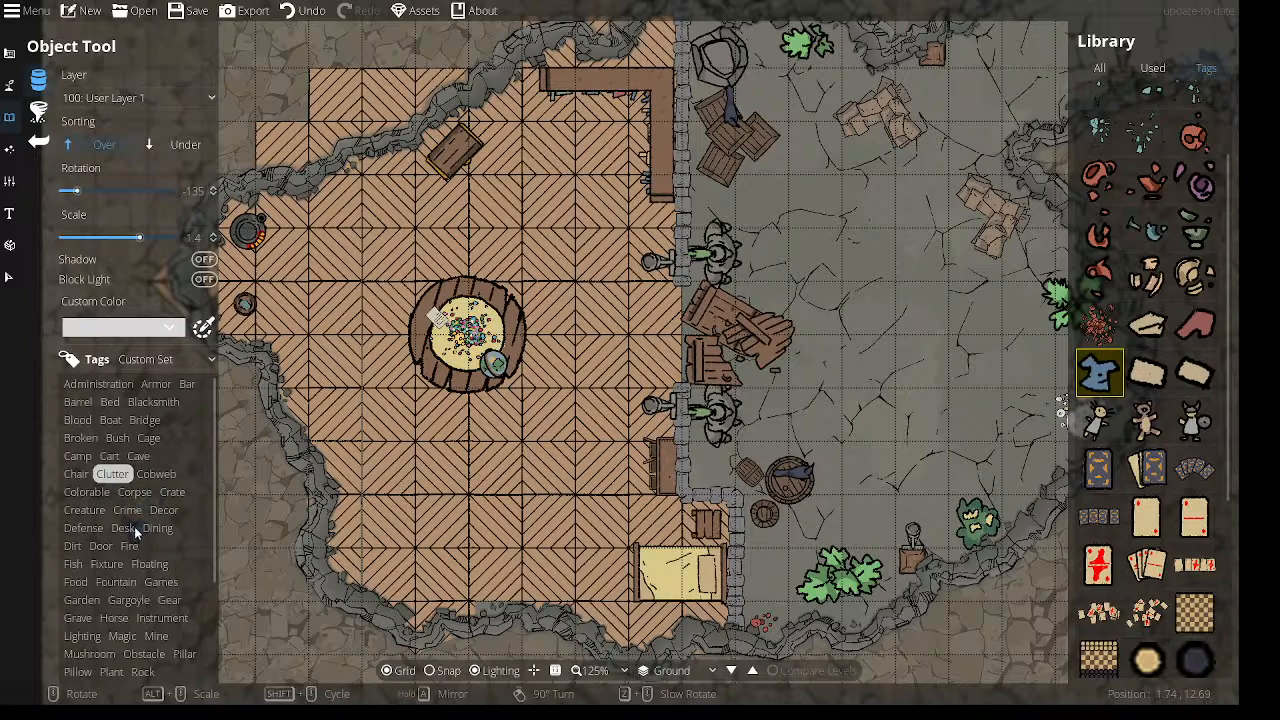
Place an egg-filled nest from the Creature objects, rotated -135 at scale 1.4, on the counter along the wood-floored room's north wall.
left_click(138, 492)
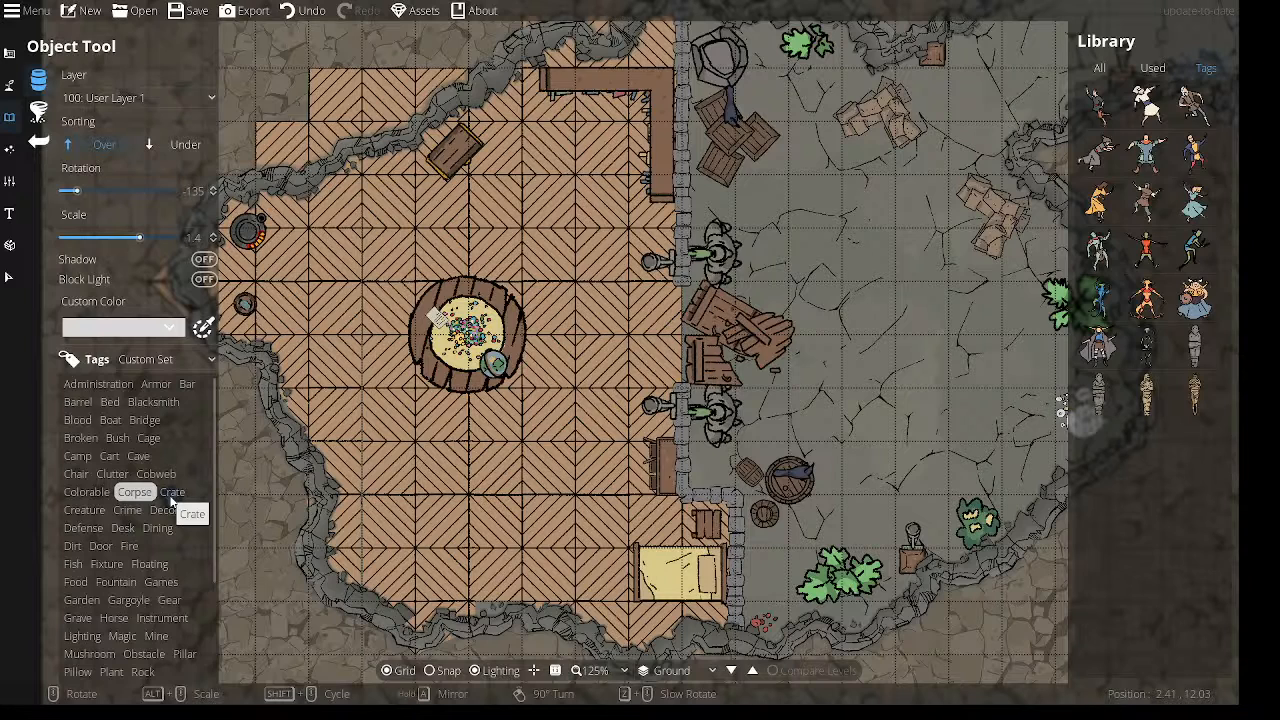
left_click(172, 493)
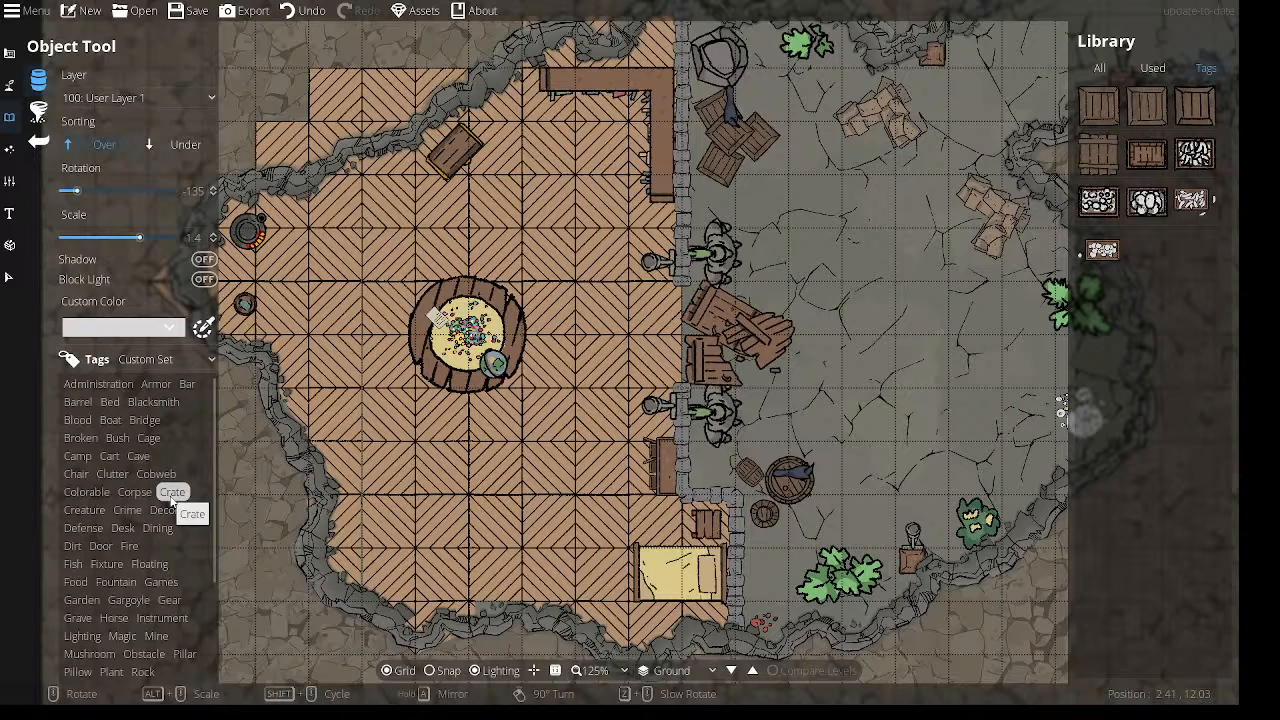
left_click(85, 510)
scroll(1178, 465, "down", 5)
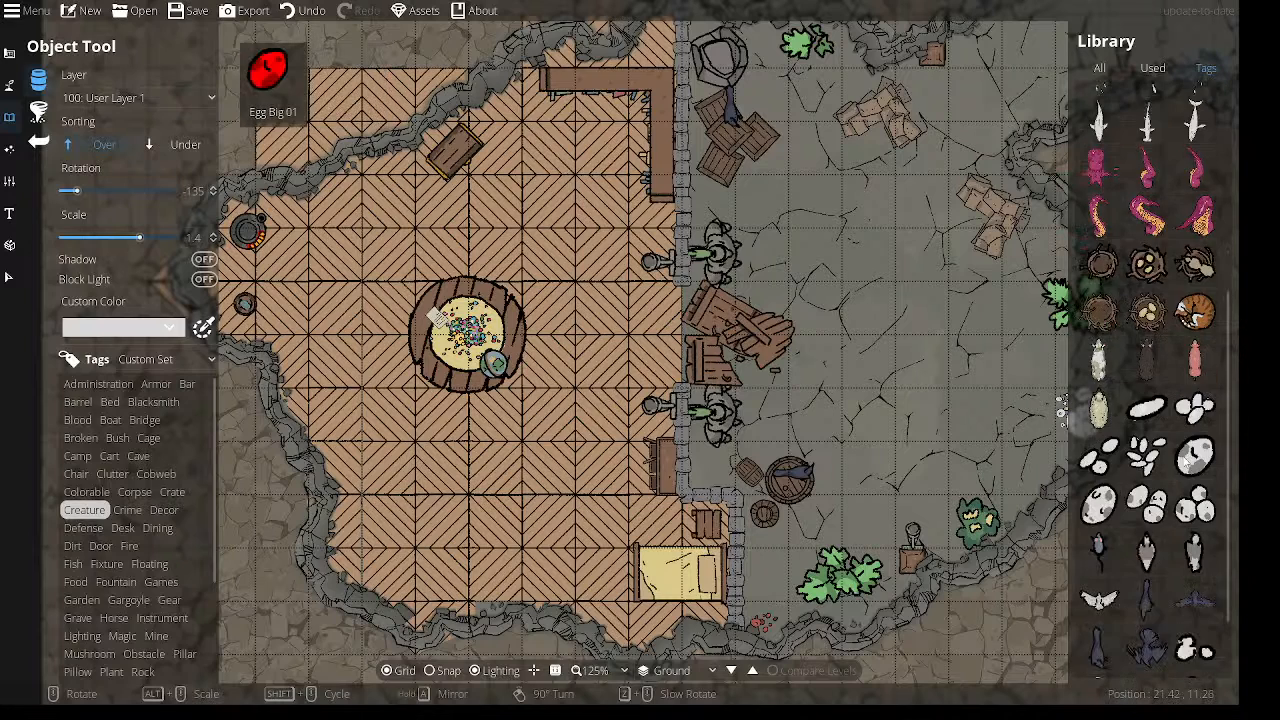
left_click(1099, 508)
scroll(1150, 392, "up", 3)
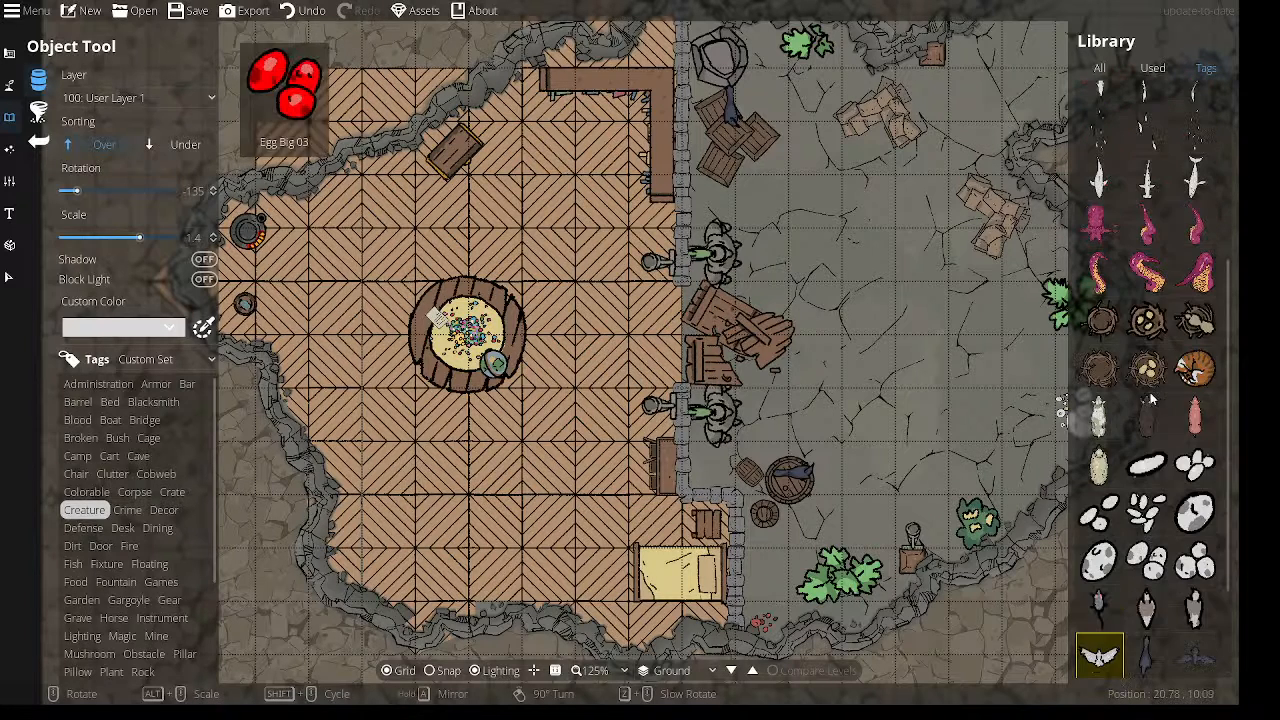
left_click(1099, 465)
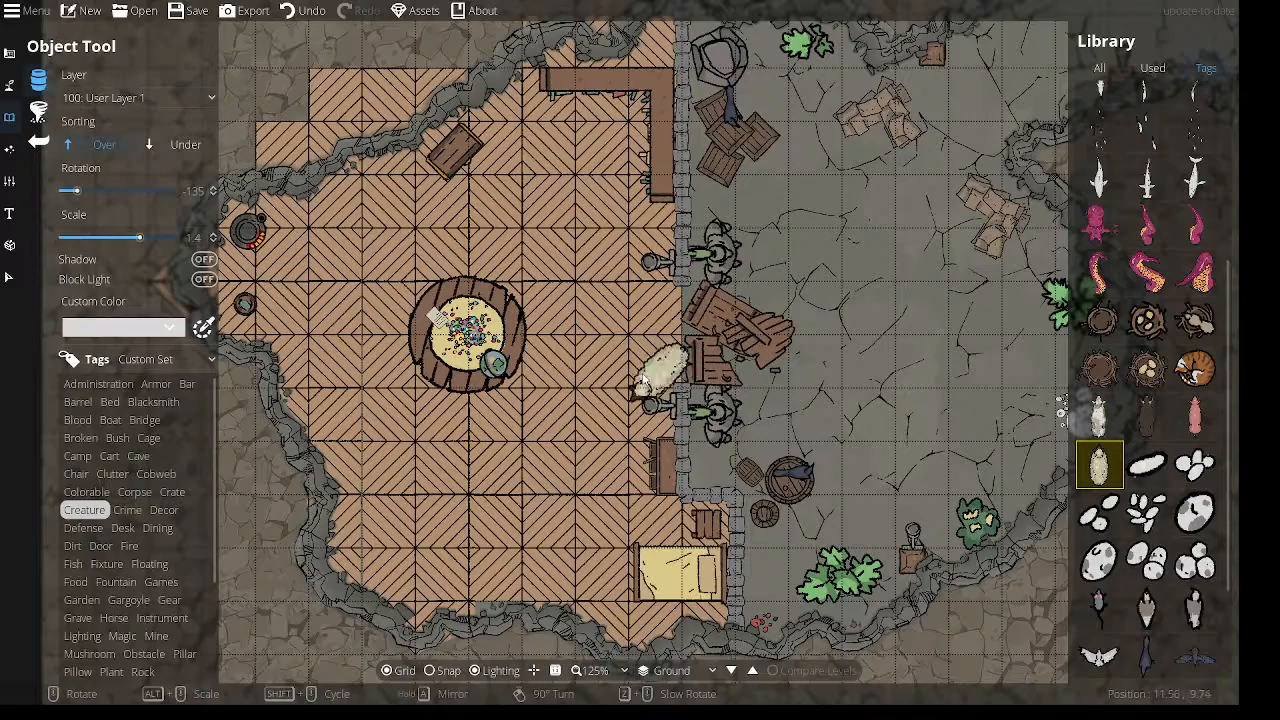
left_click(1148, 325)
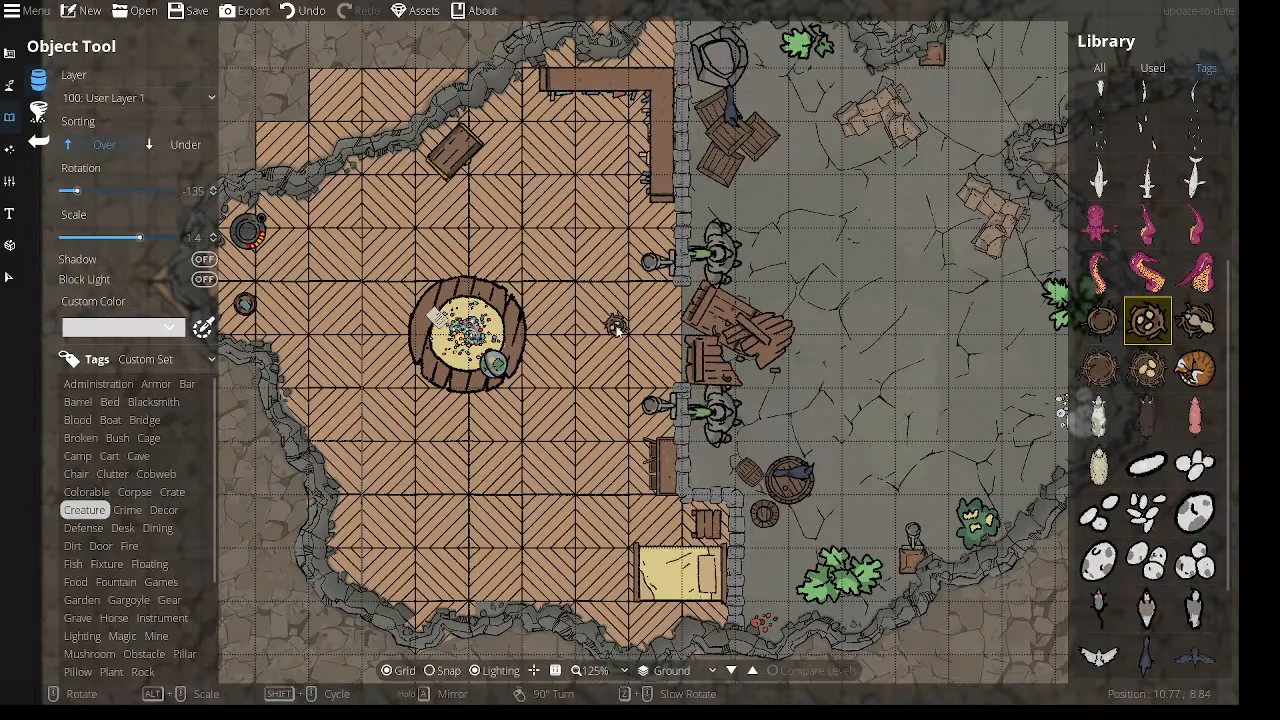
left_click_drag(896, 286, 894, 339)
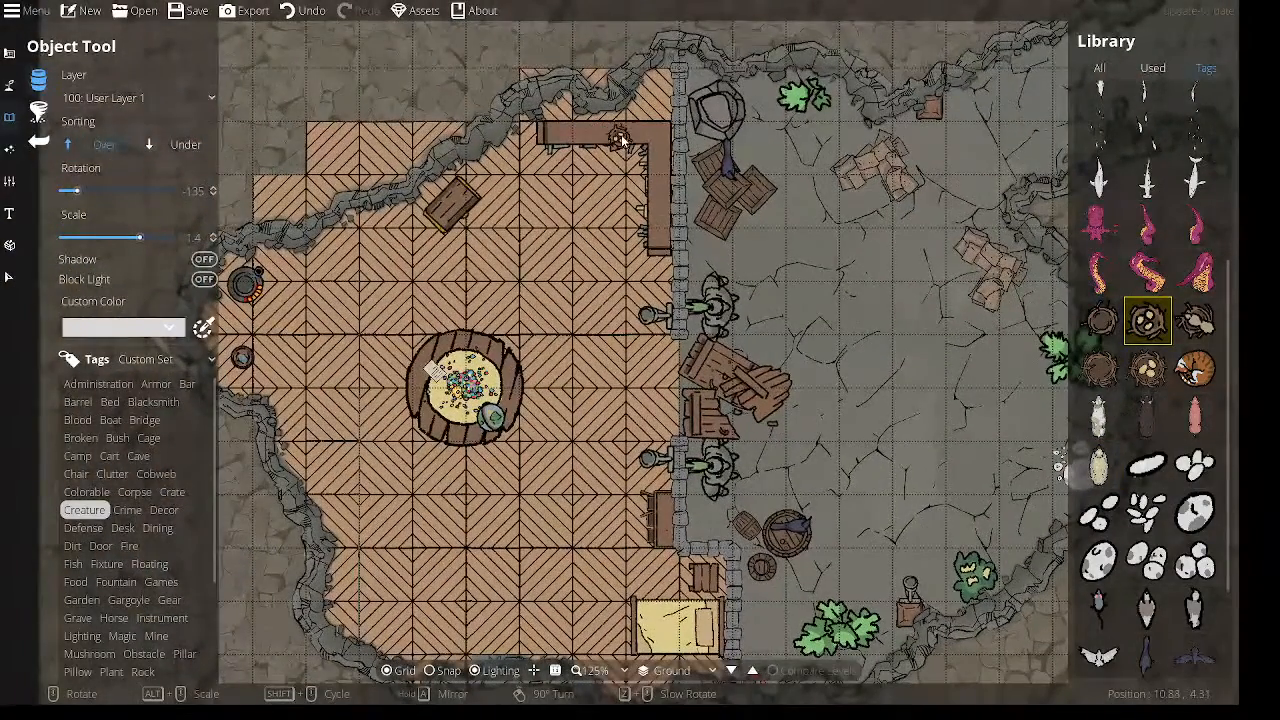
left_click_drag(582, 359, 592, 308)
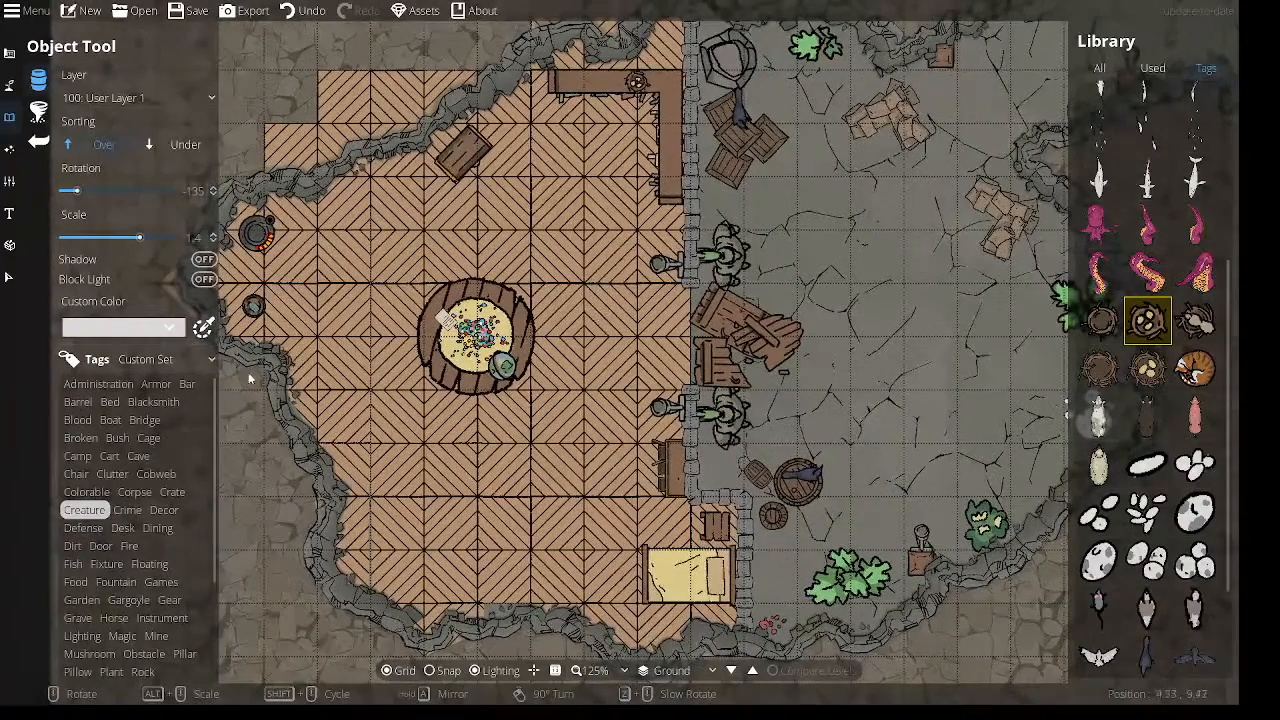
Browse further library categories from Stable, Skeleton and Statue to Tool, Vines, Water and Wood for suitable room objects.
left_click_drag(215, 527, 208, 636)
left_click(162, 581)
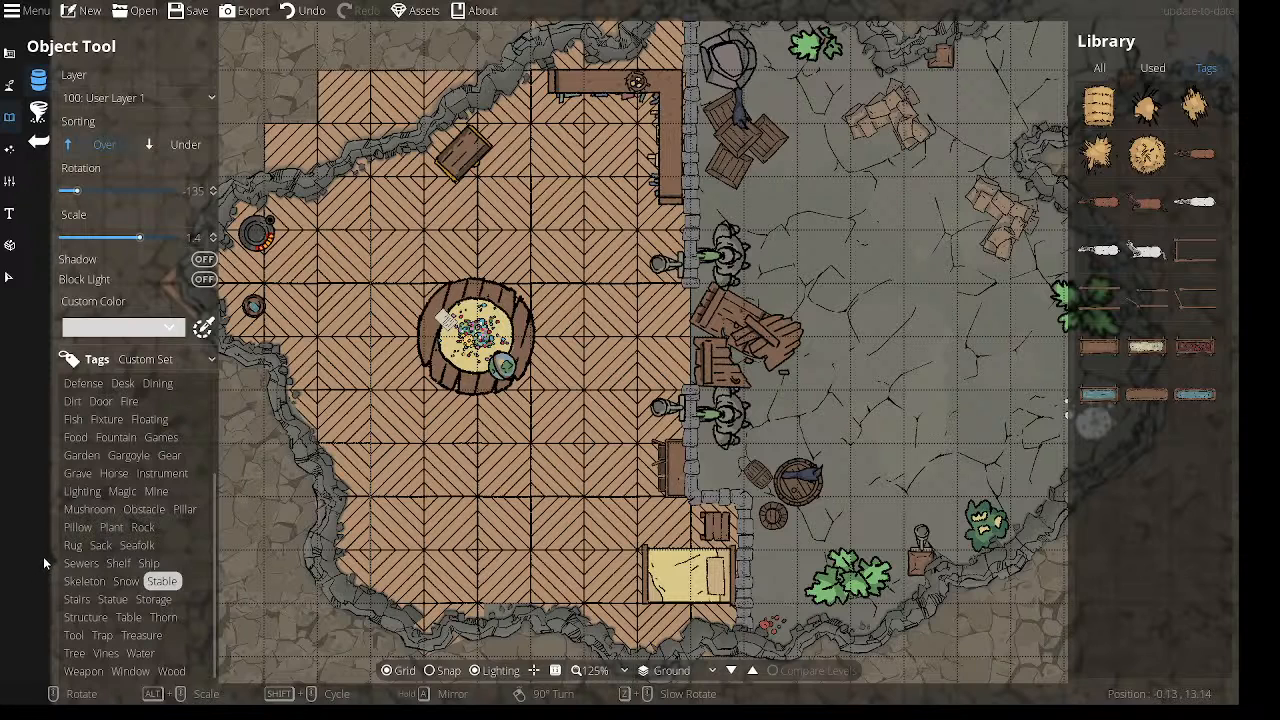
left_click(85, 581)
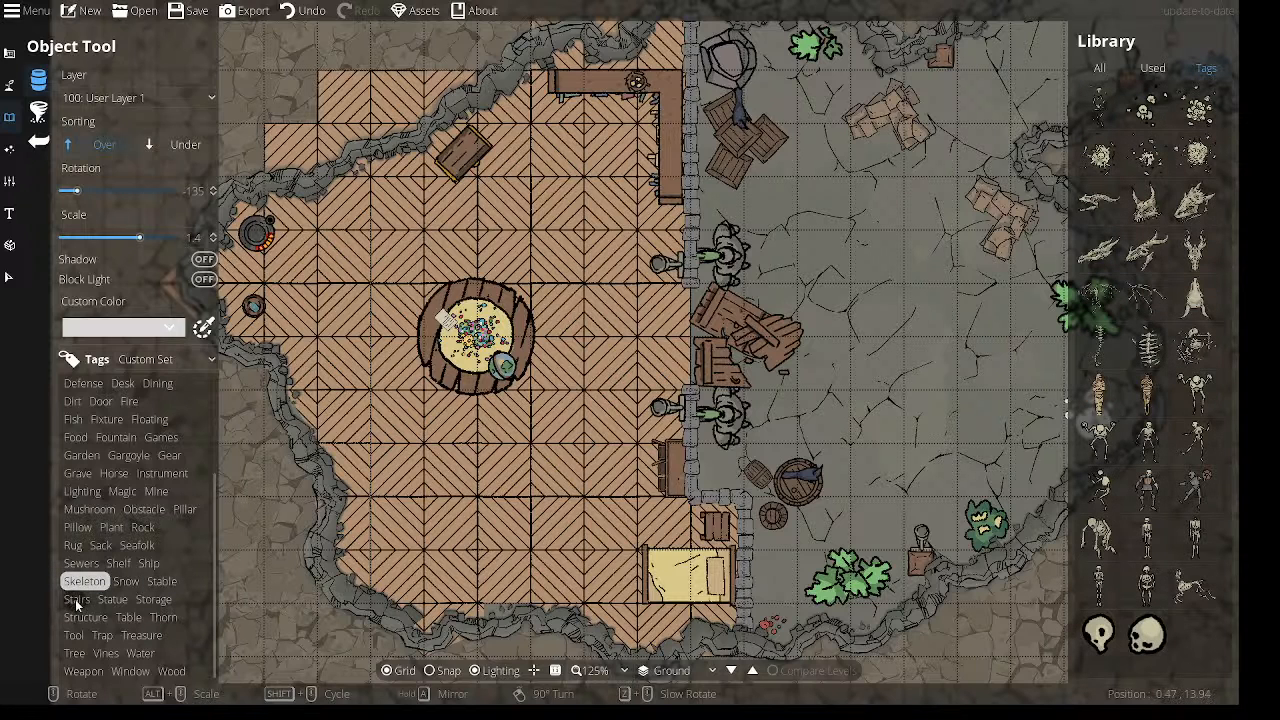
left_click(77, 599)
left_click(112, 599)
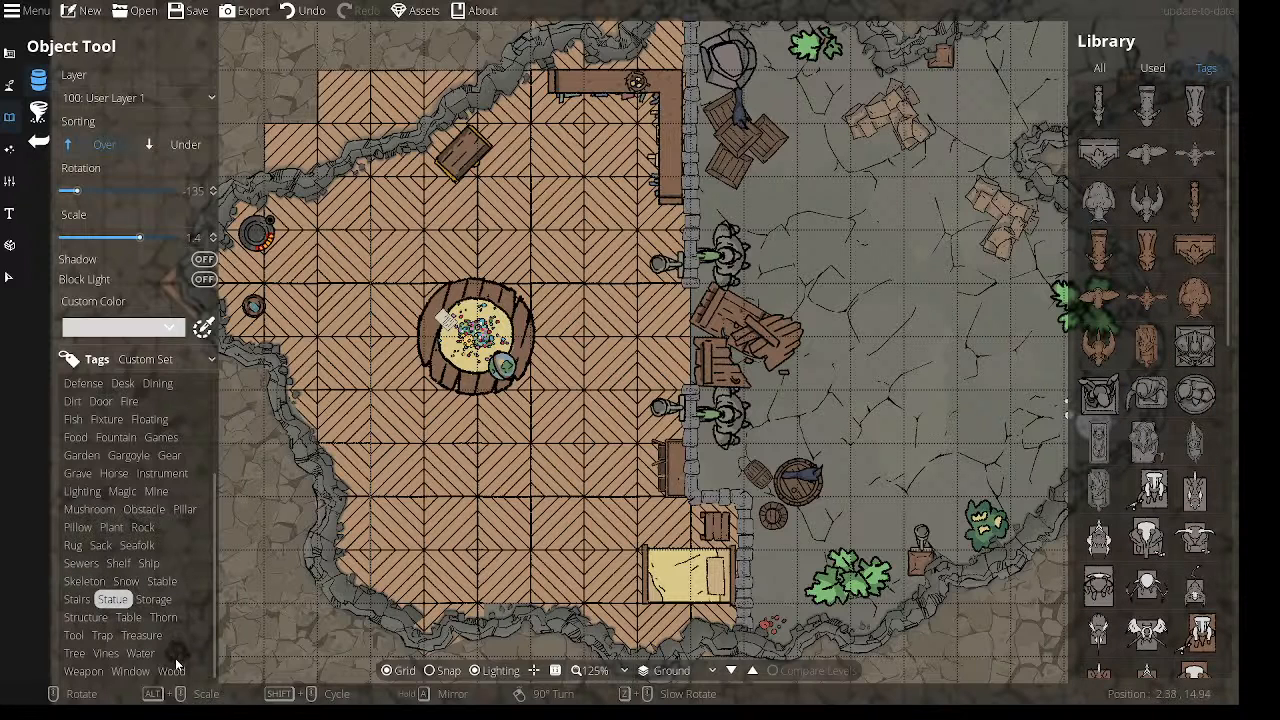
left_click(145, 636)
left_click(100, 634)
left_click(76, 634)
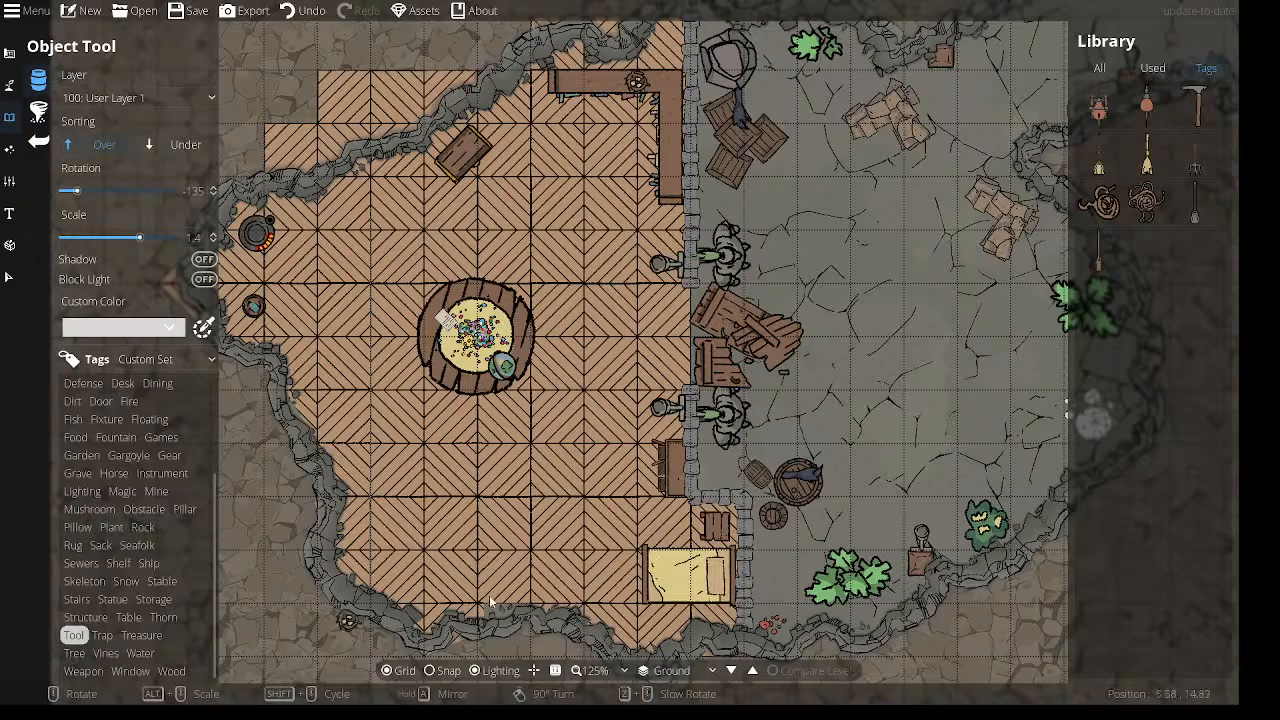
left_click_drag(433, 486, 475, 471)
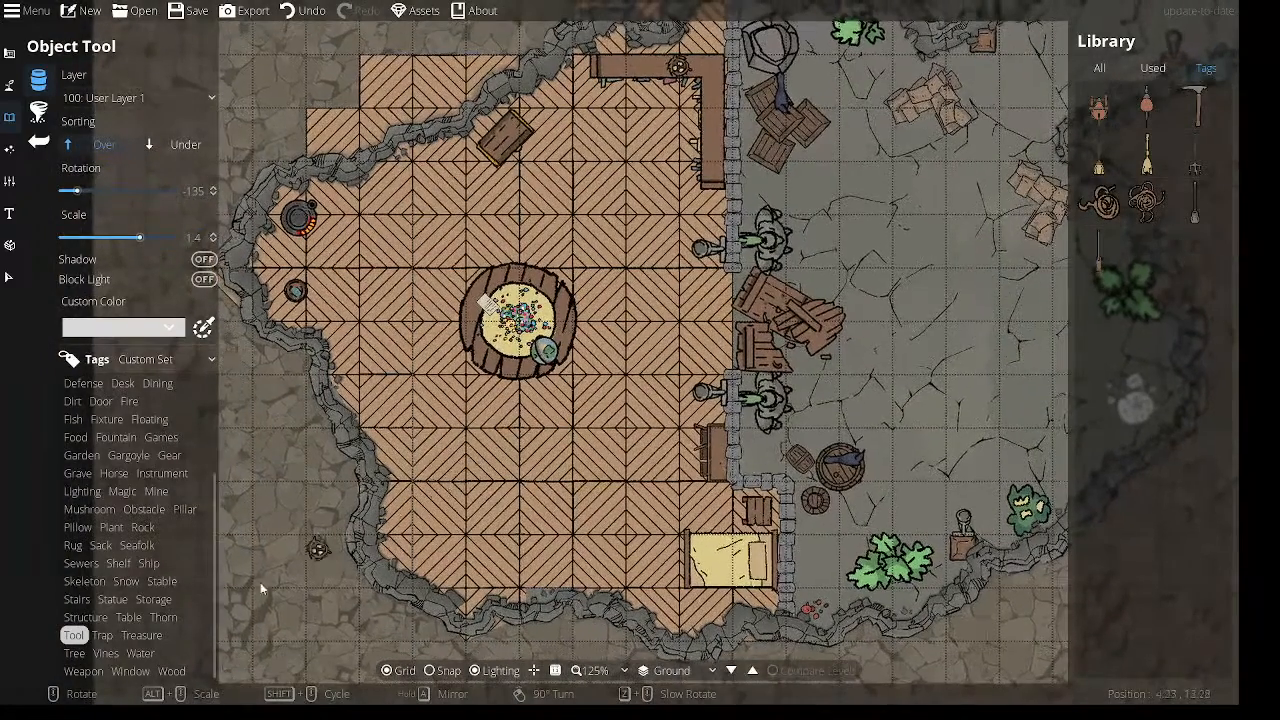
left_click(106, 653)
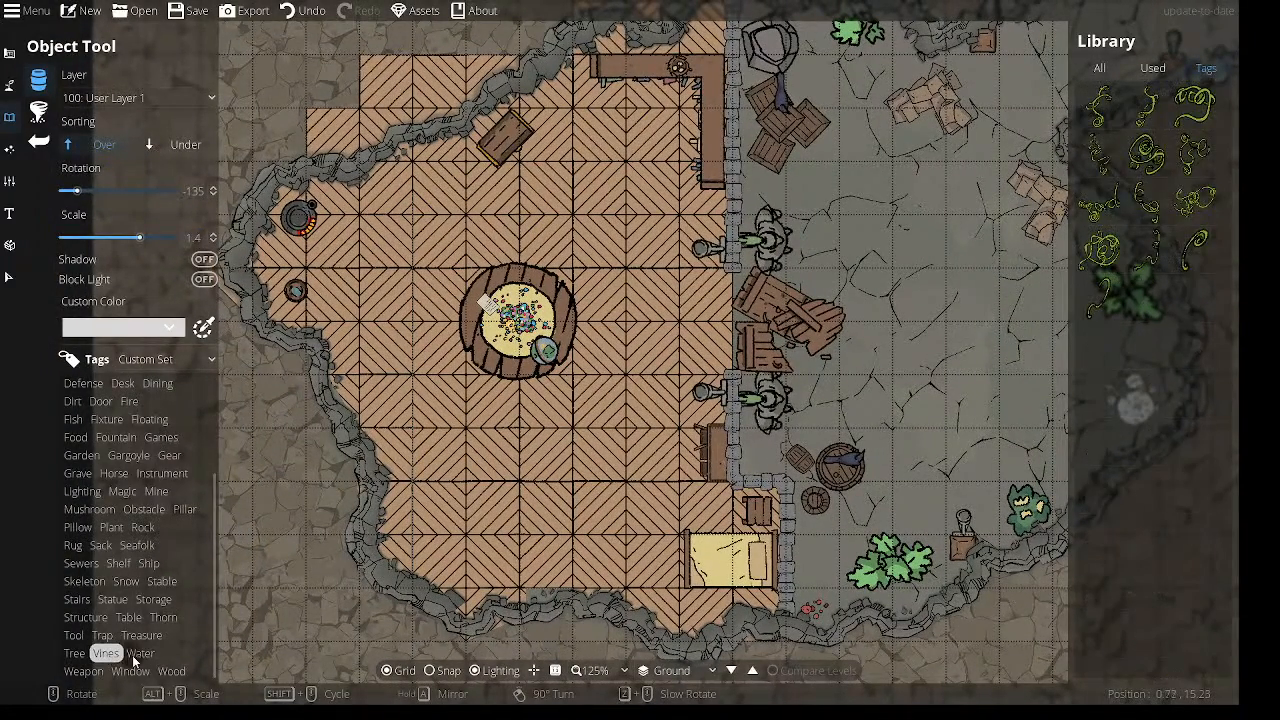
left_click(140, 654)
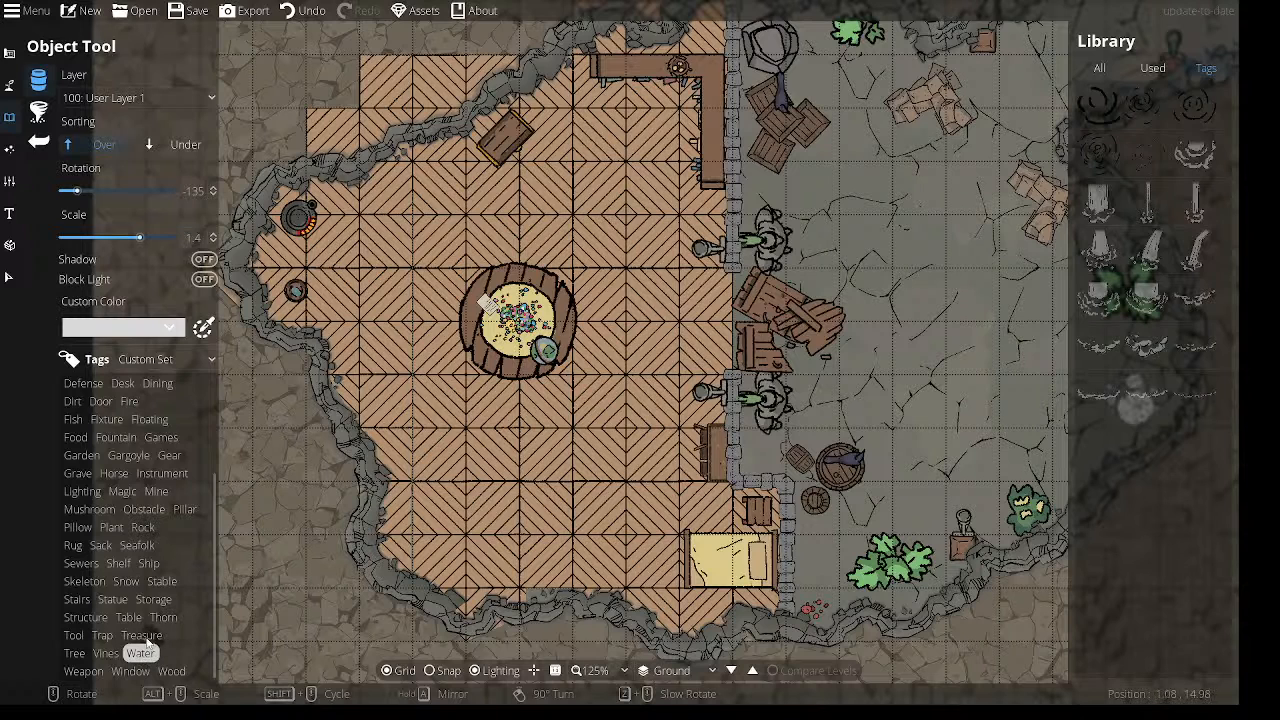
left_click(170, 672)
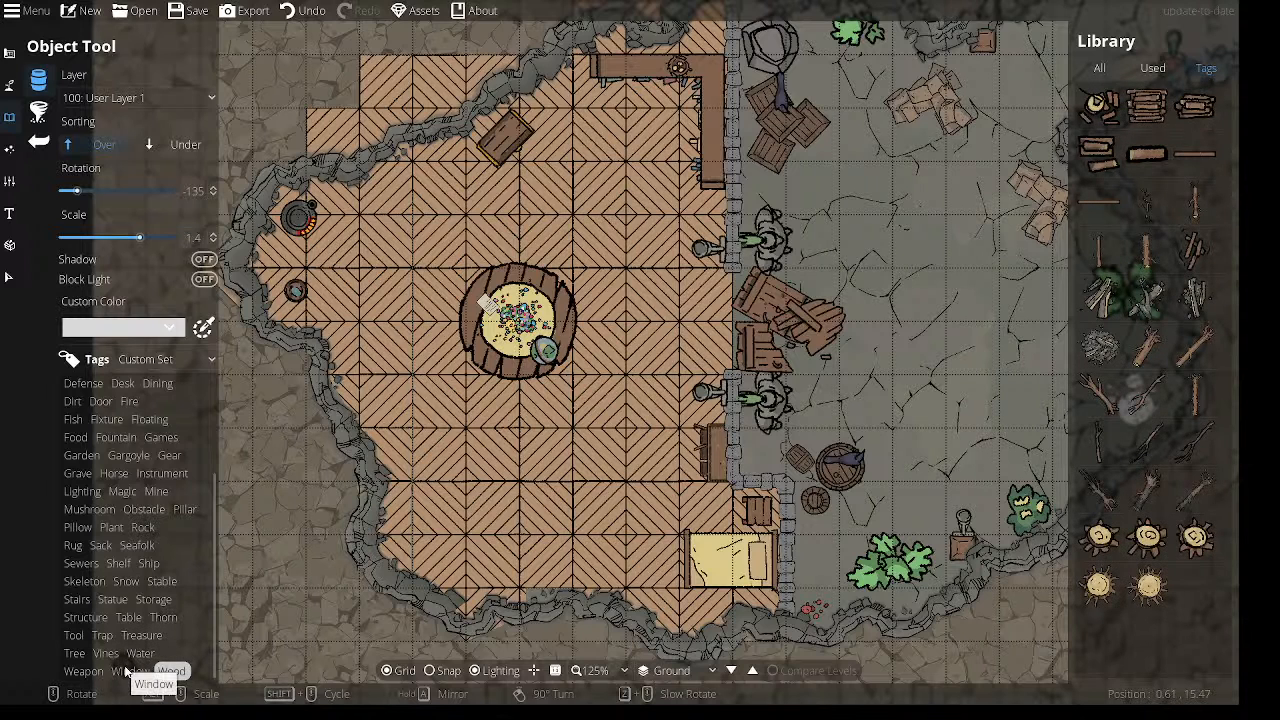
Browse the Weapon objects, previewing the bowl with swords, the crossbow, the cannons and the large siege weapons over the wood-floored room.
left_click(82, 672)
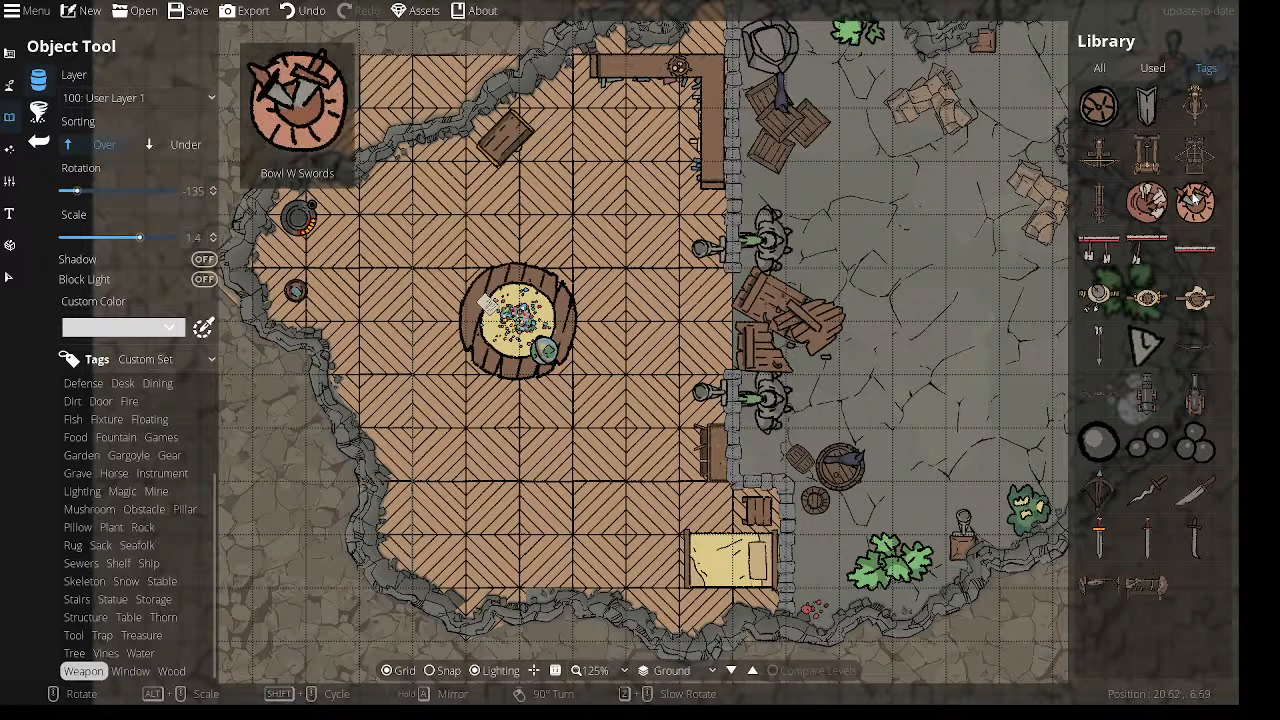
left_click(1196, 203)
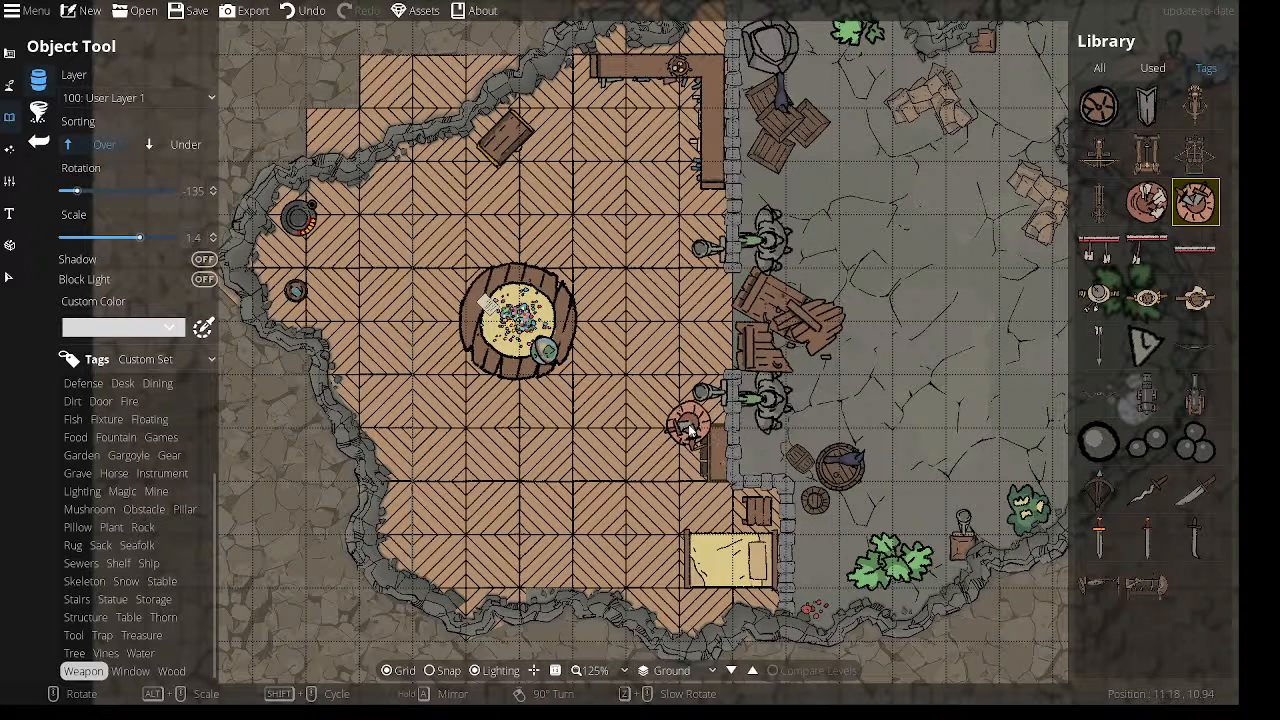
left_click(1100, 492)
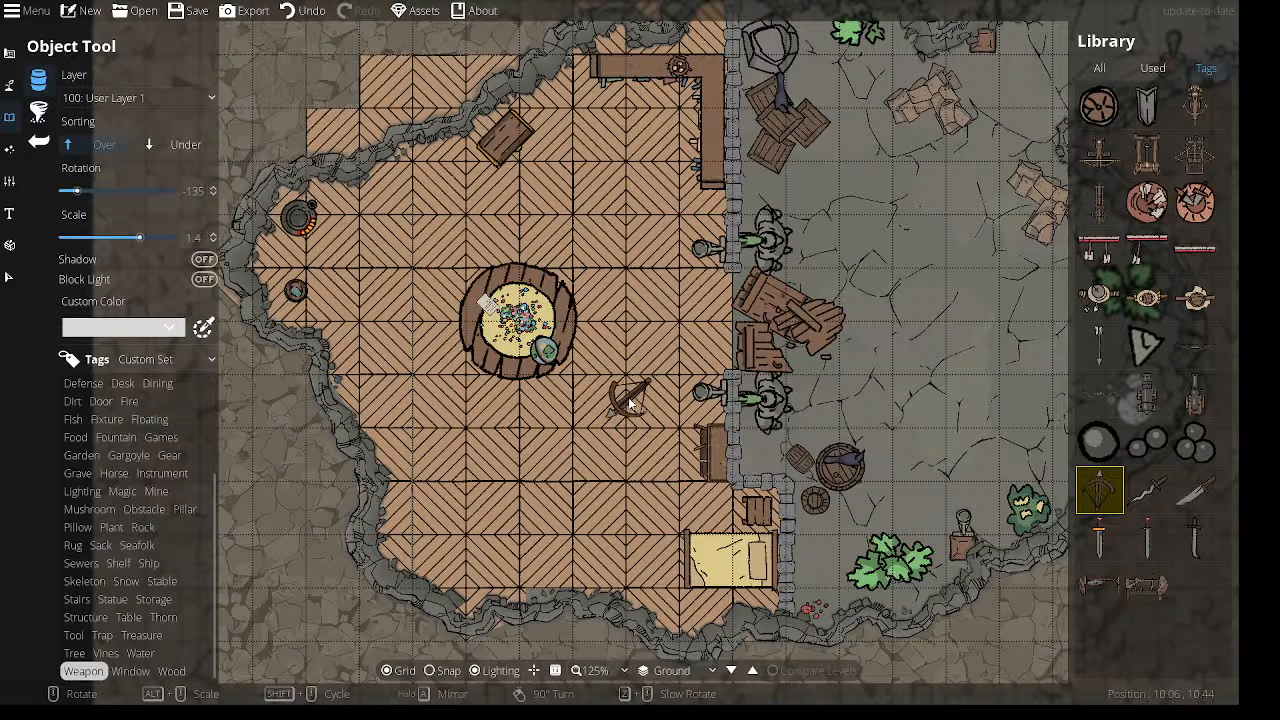
scroll(622, 403, "down", 7)
scroll(622, 403, "down", 2)
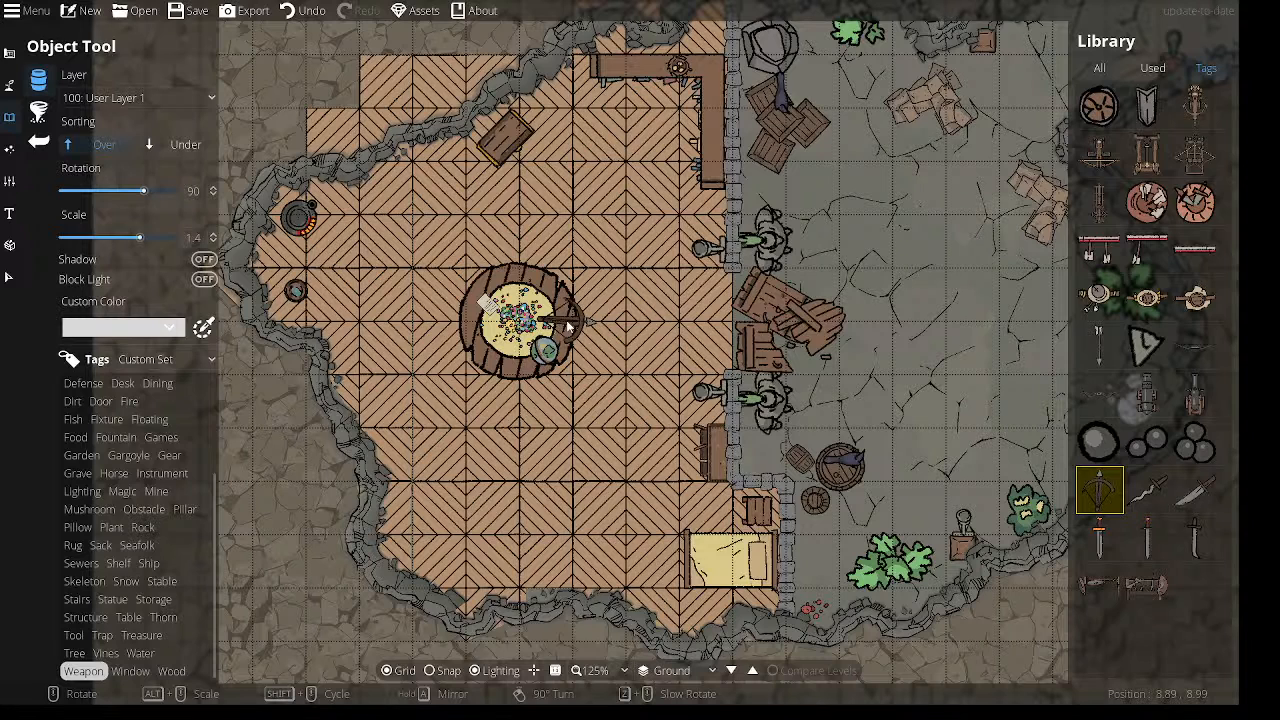
left_click(1196, 400)
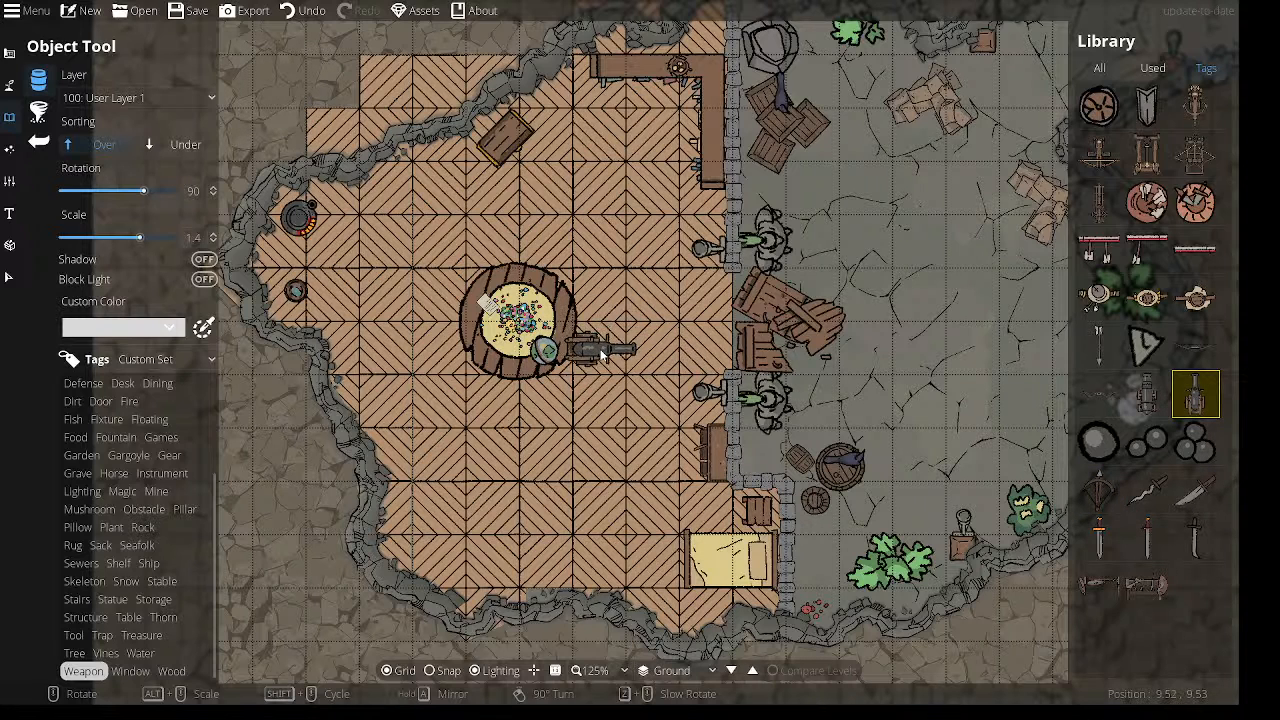
left_click(1146, 403)
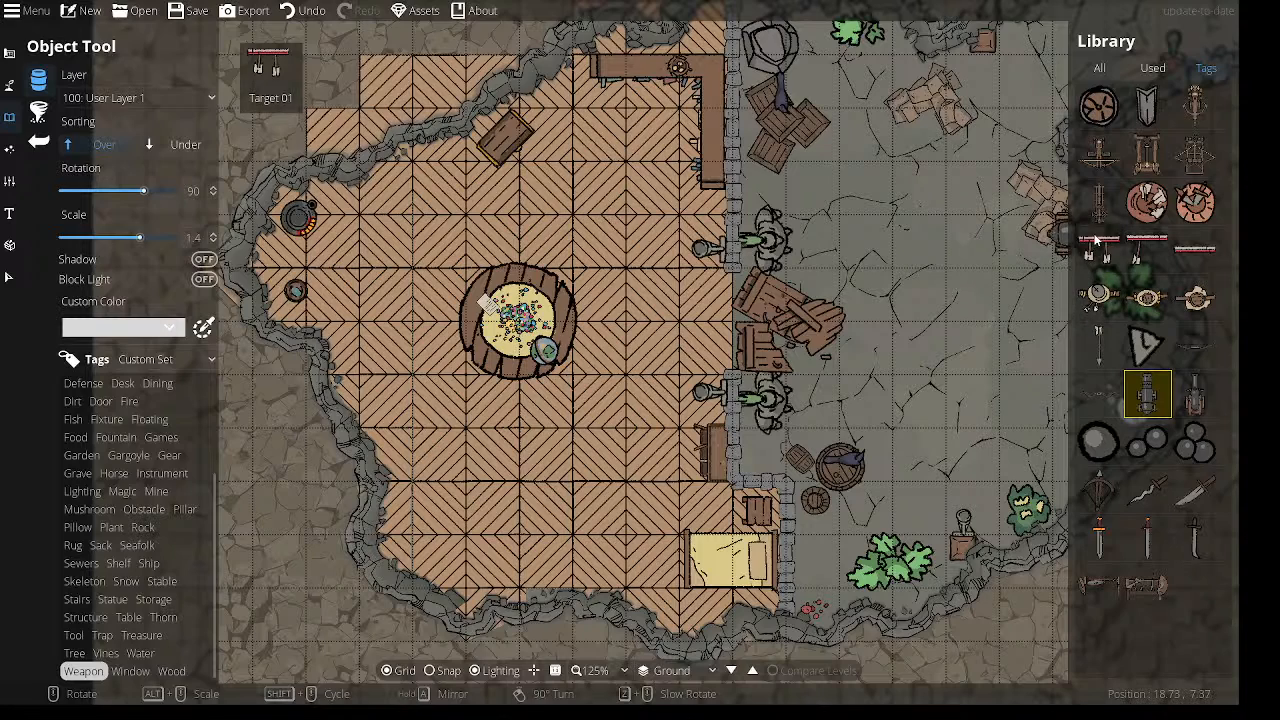
left_click(1150, 153)
scroll(390, 325, "down", 12)
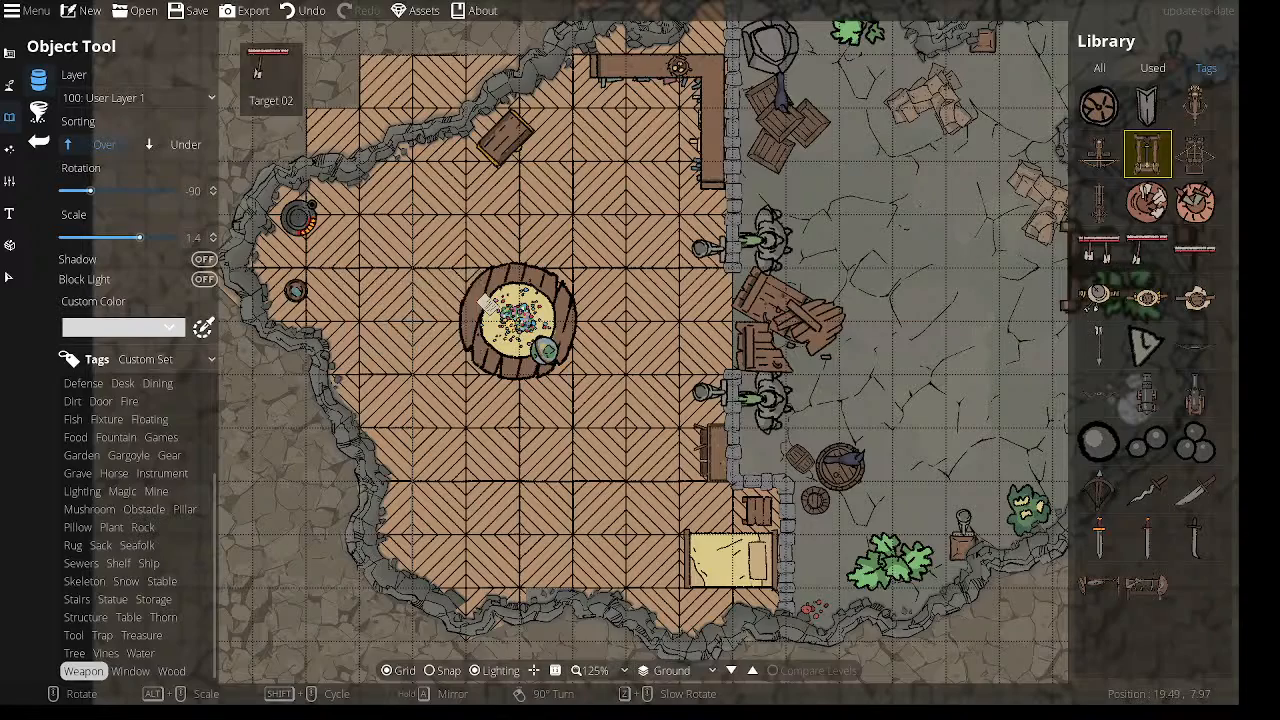
left_click(1196, 105)
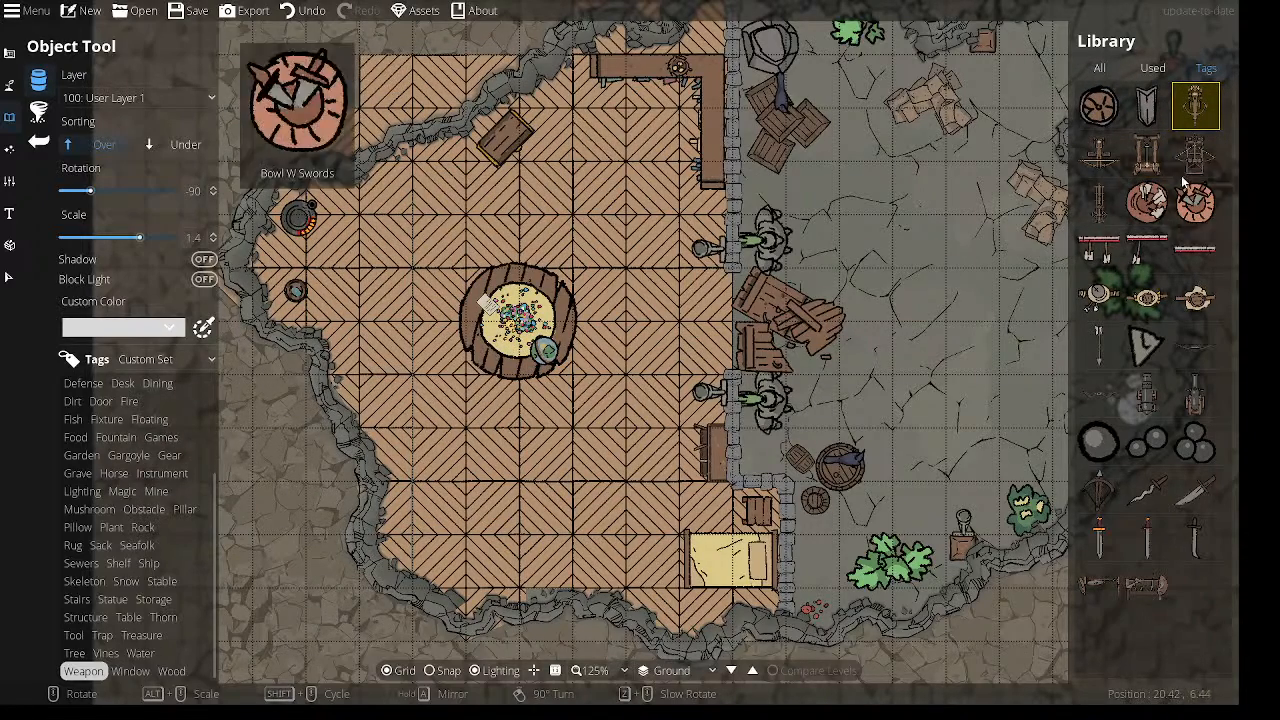
left_click(1099, 153)
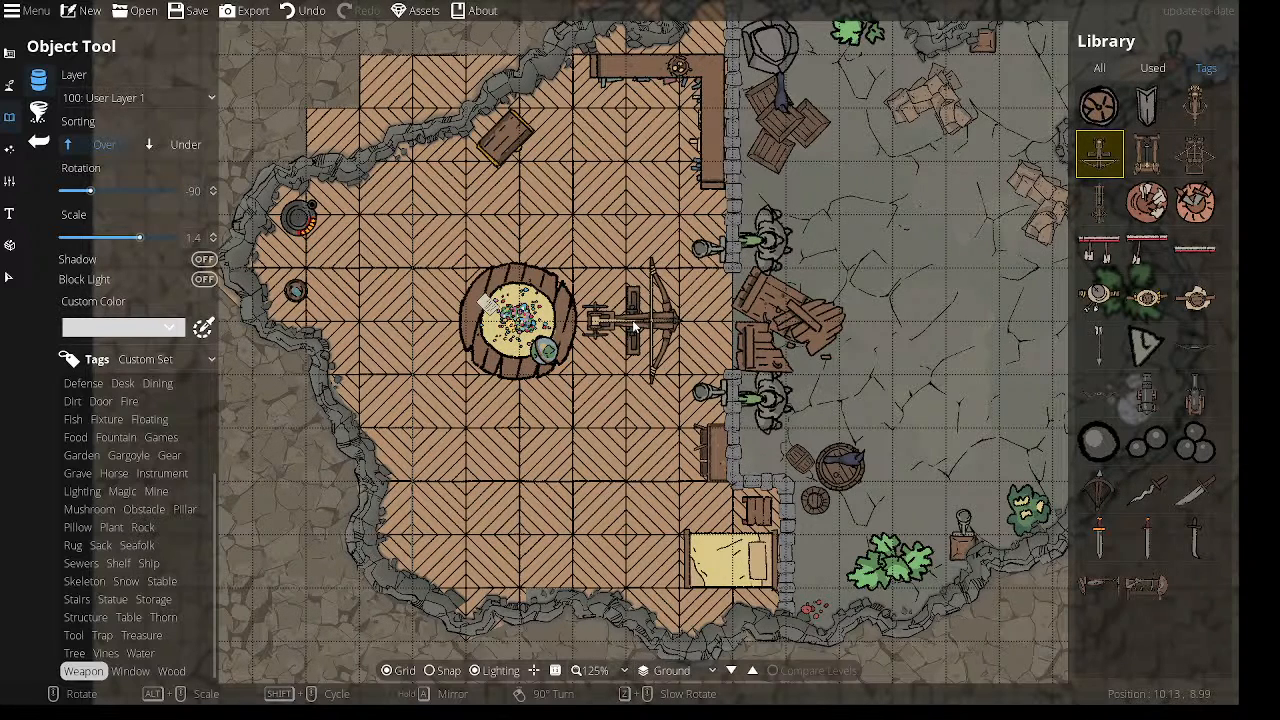
Place the wooden latrine seat from the Sewers objects, rotated -180 at scale 1.4, in the wood-floored room's southwest corner.
left_click(88, 564)
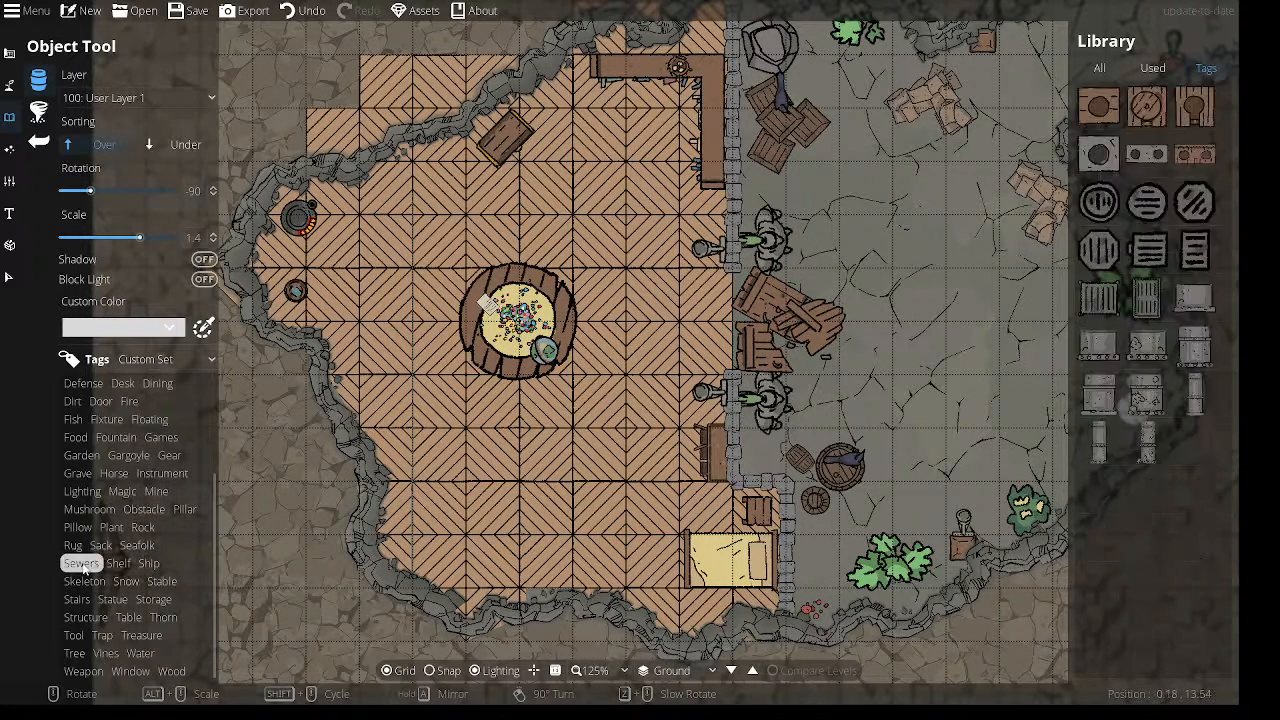
left_click(148, 564)
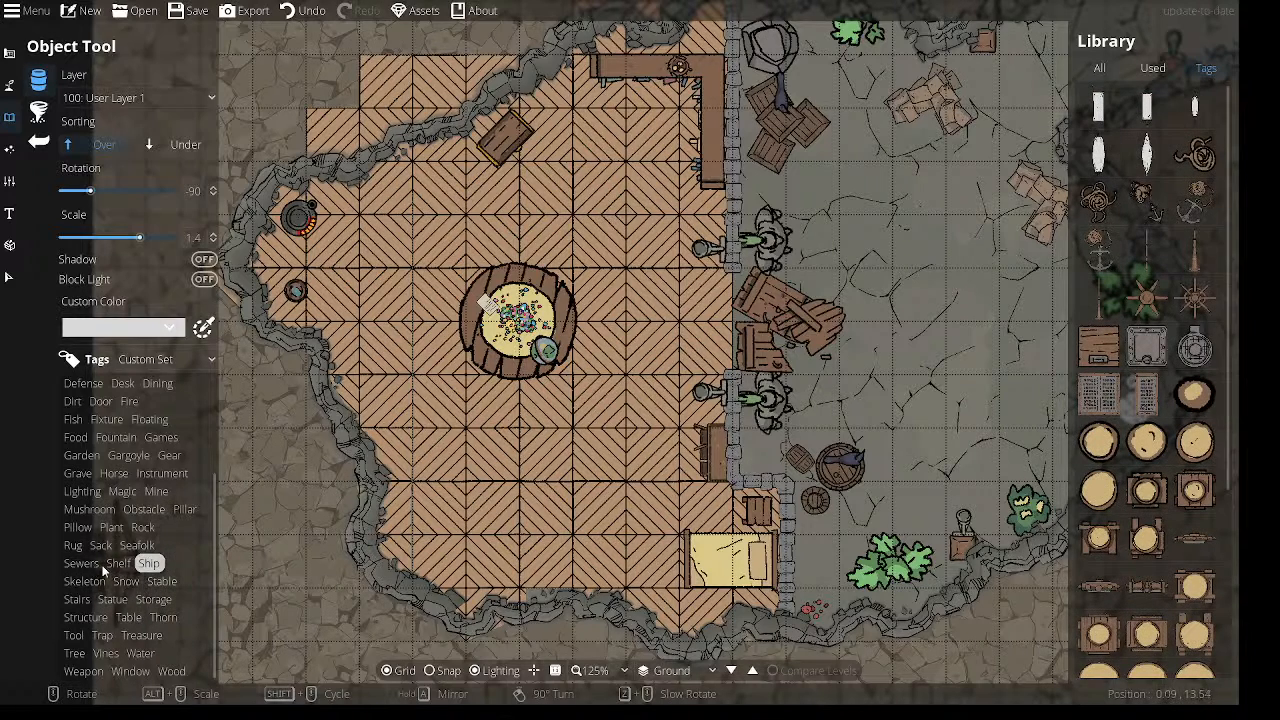
left_click(118, 563)
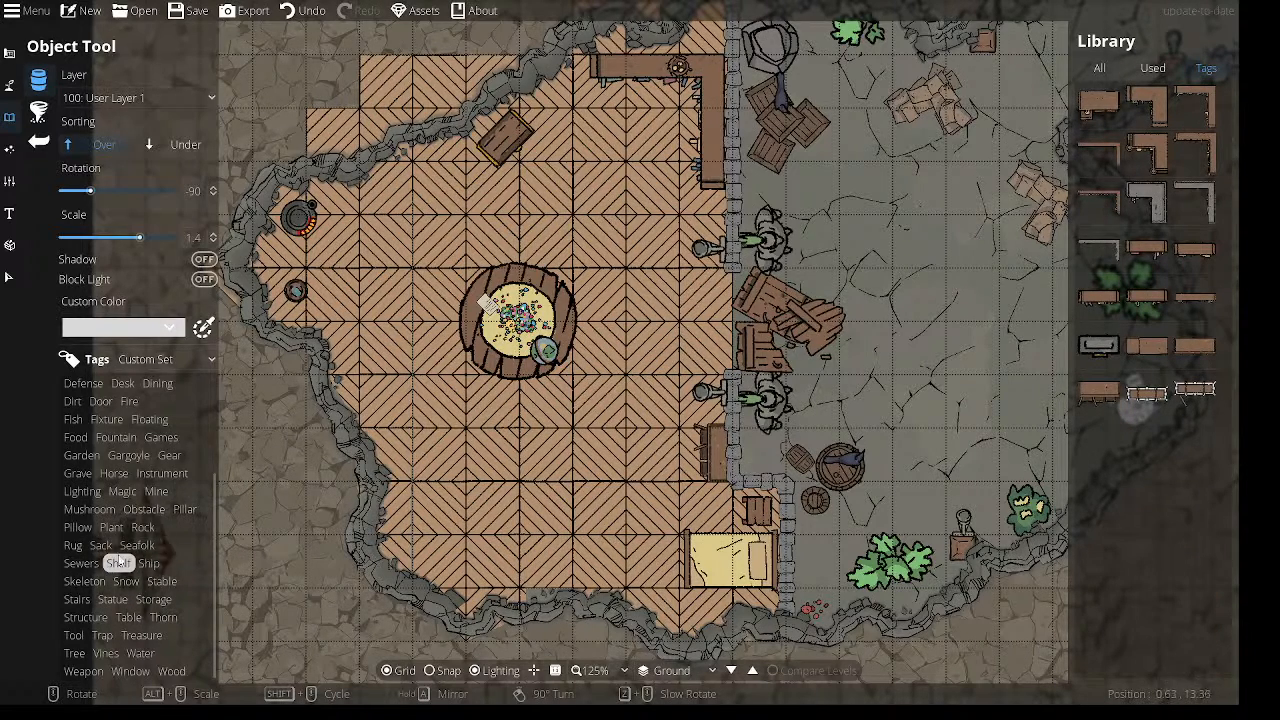
left_click(81, 563)
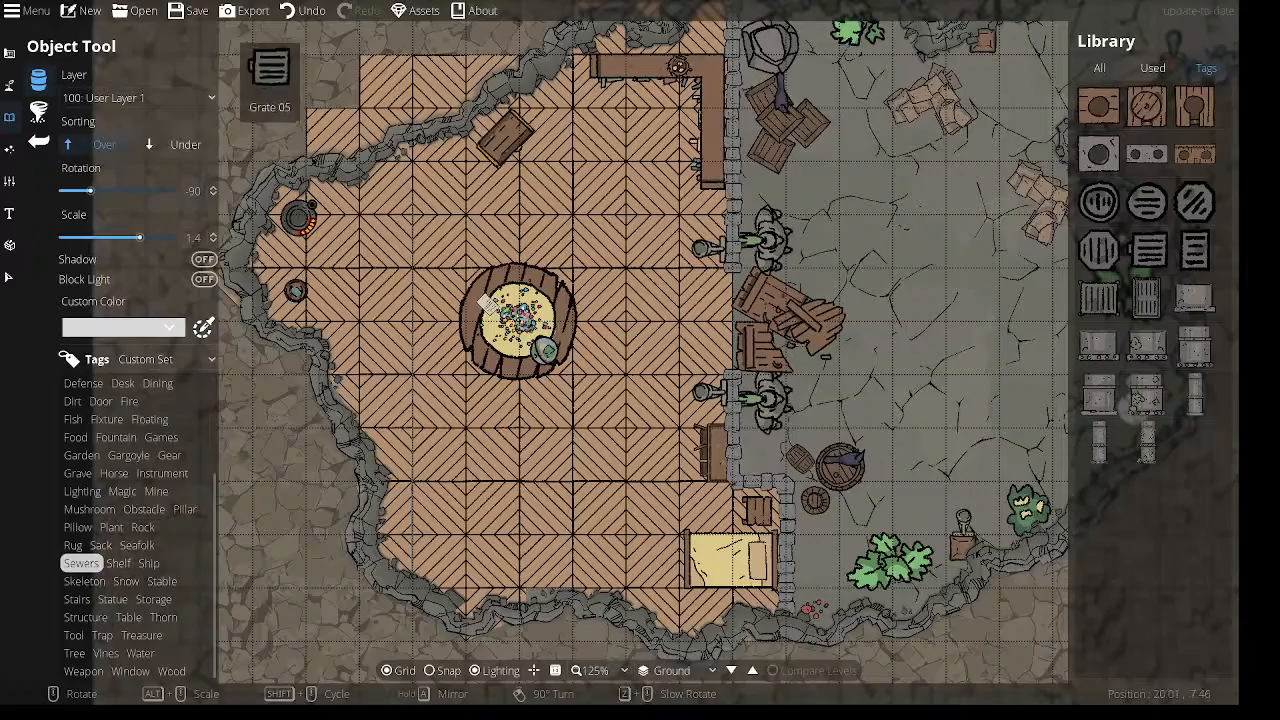
left_click(1105, 110)
left_click_drag(971, 155, 635, 284)
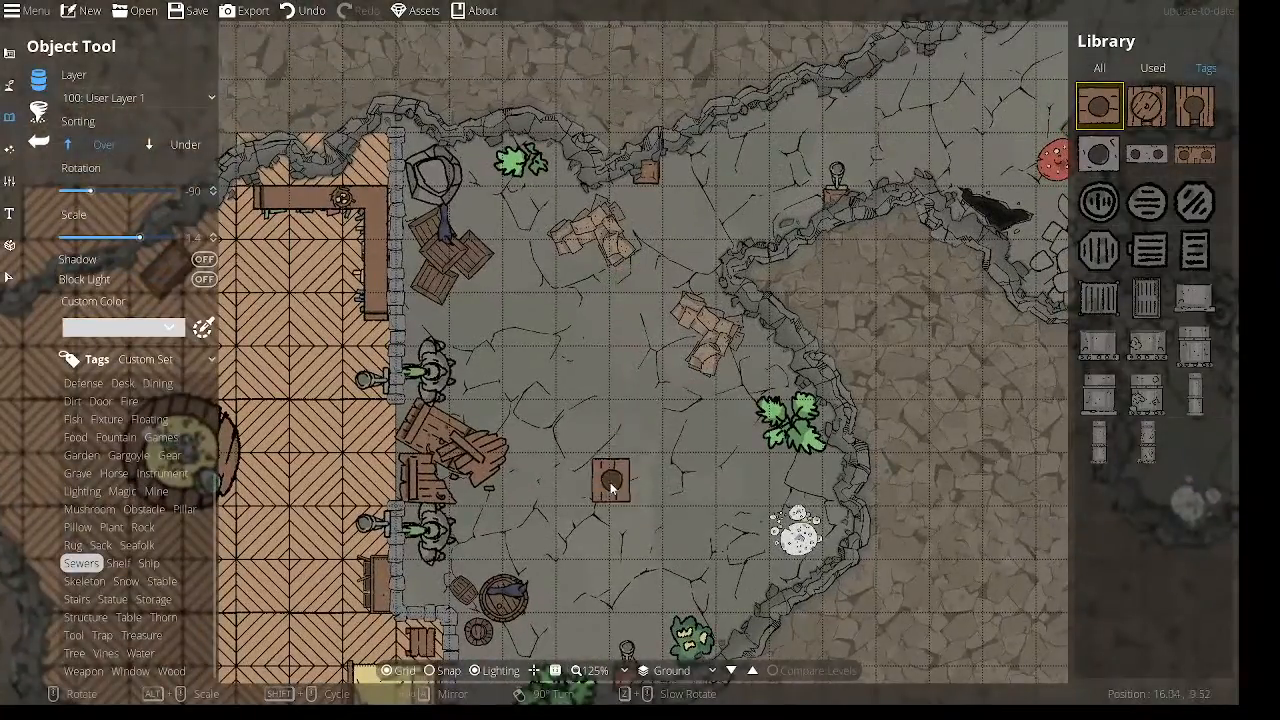
left_click_drag(613, 484, 638, 236)
scroll(520, 481, "down", 6)
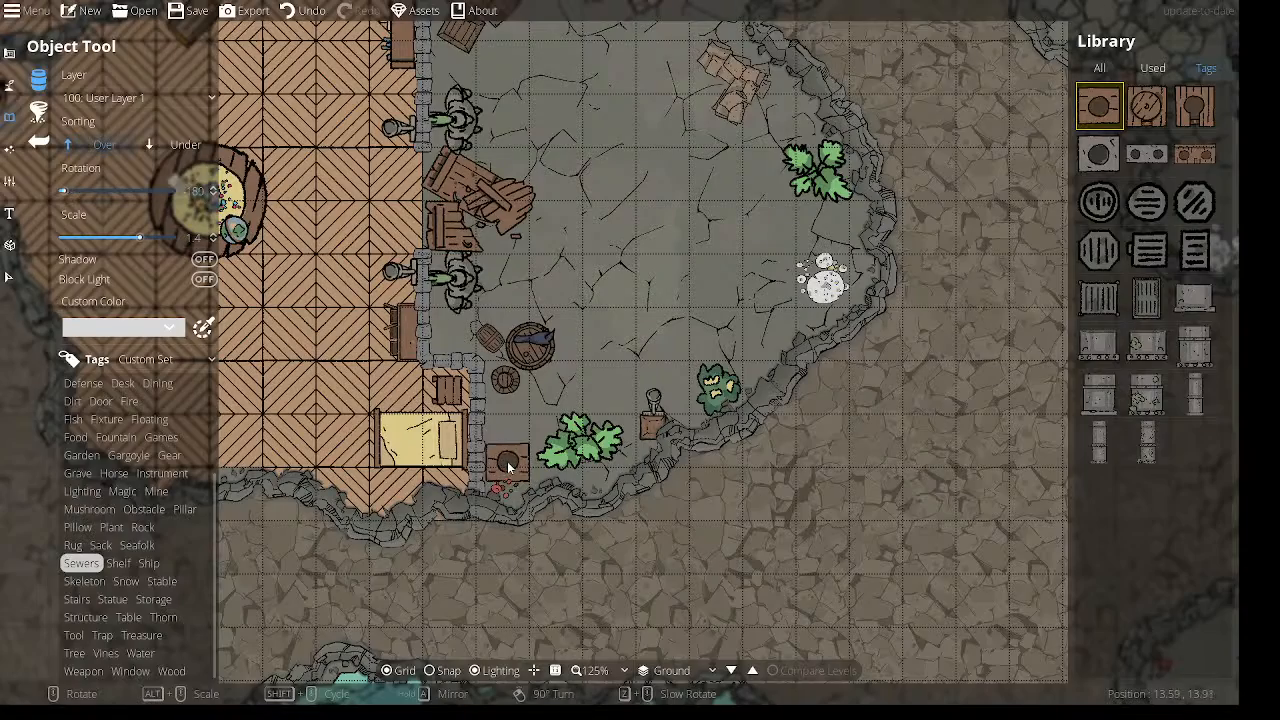
left_click_drag(584, 138, 889, 198)
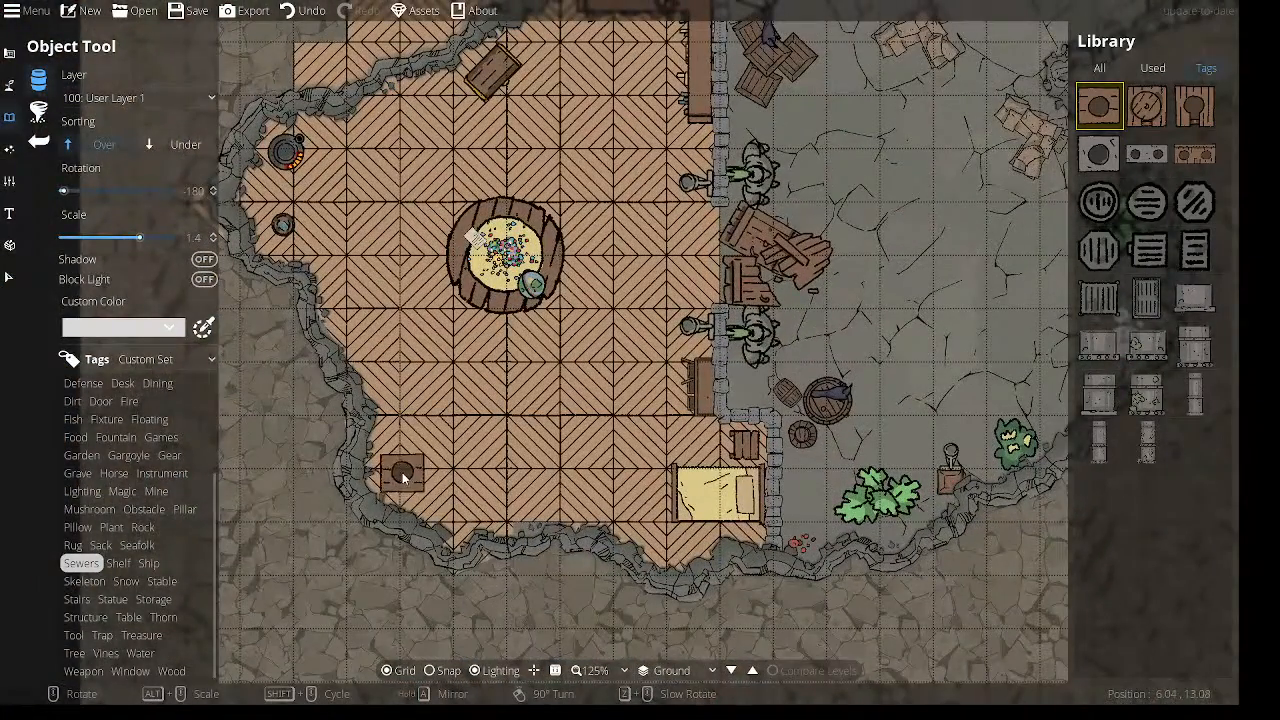
left_click(427, 500)
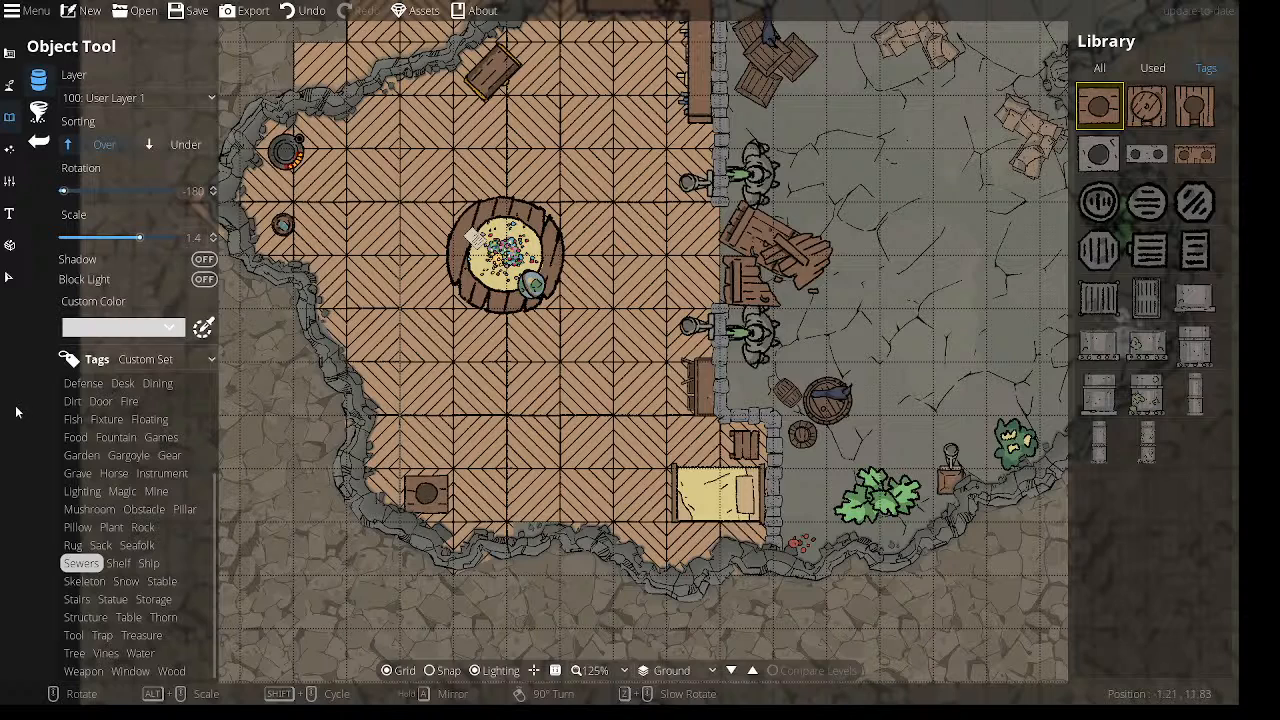
With snapping on, draw an L-shaped Cobble wall, about 2 by 2.5 squares, enclosing the latrine in the room's southwest corner.
left_click(10, 86)
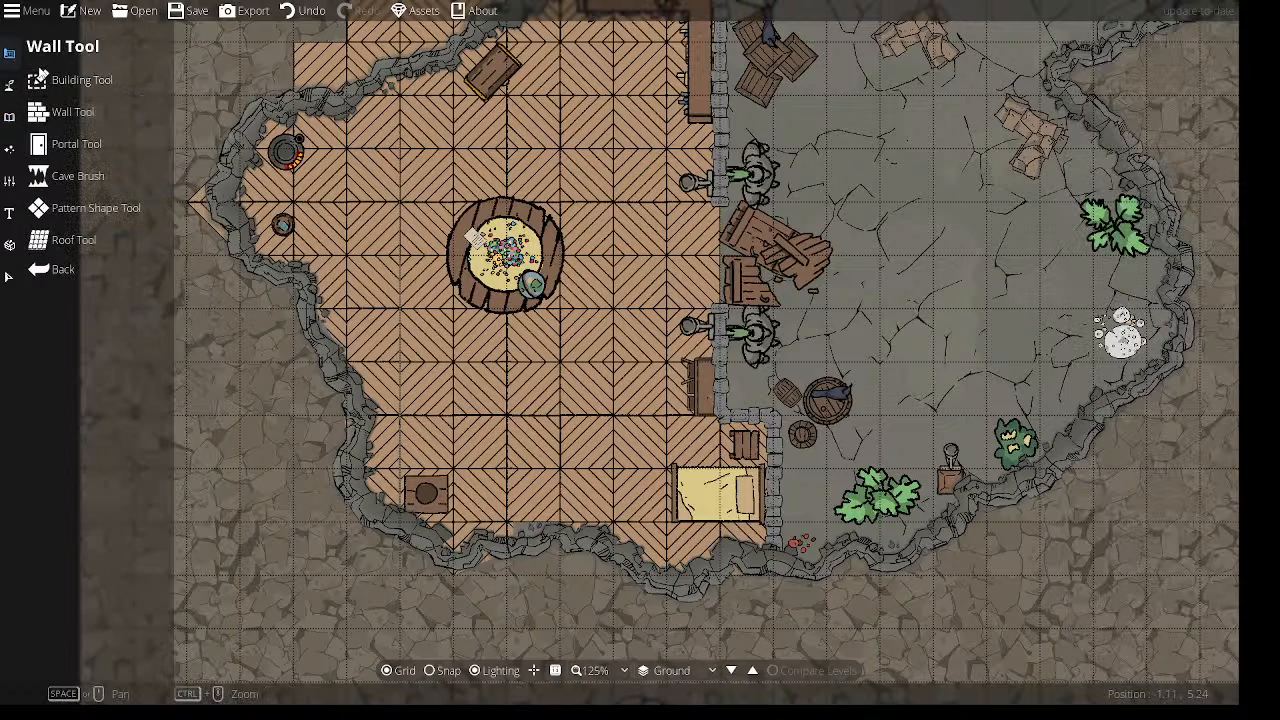
left_click(74, 112)
left_click(449, 670)
mouse_move(168, 358)
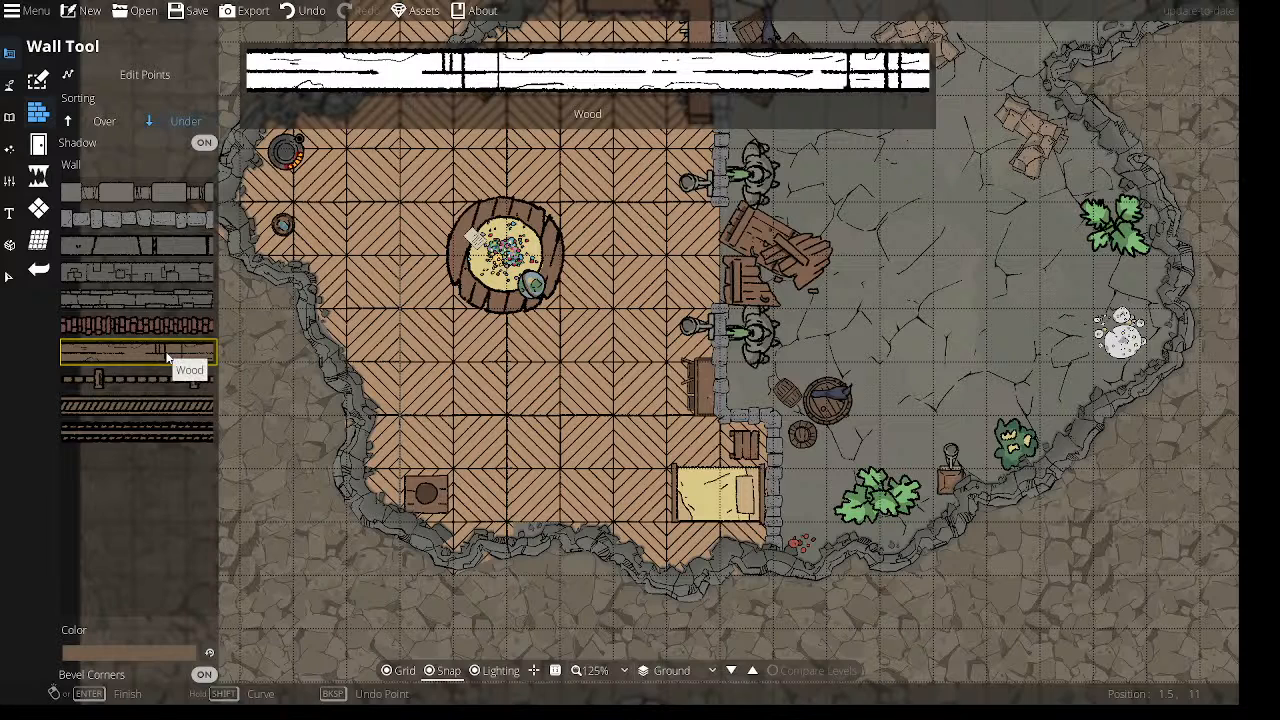
left_click(159, 214)
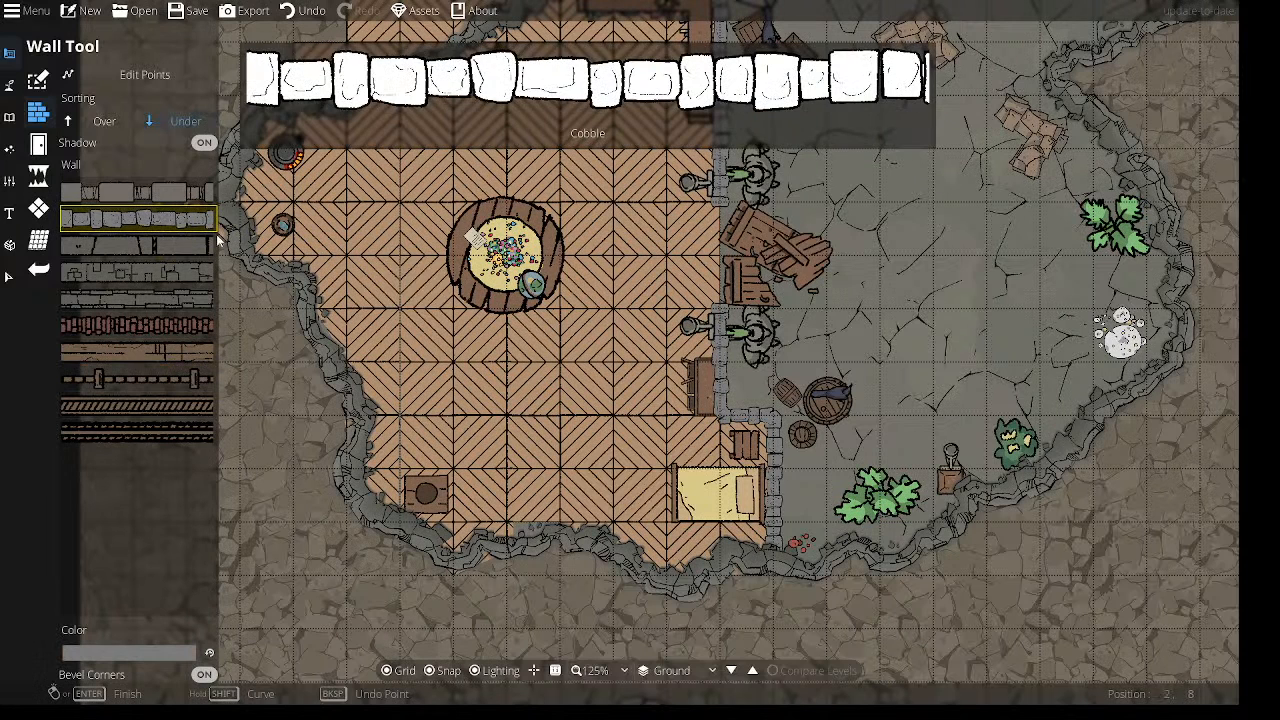
left_click(505, 523)
left_click(505, 420)
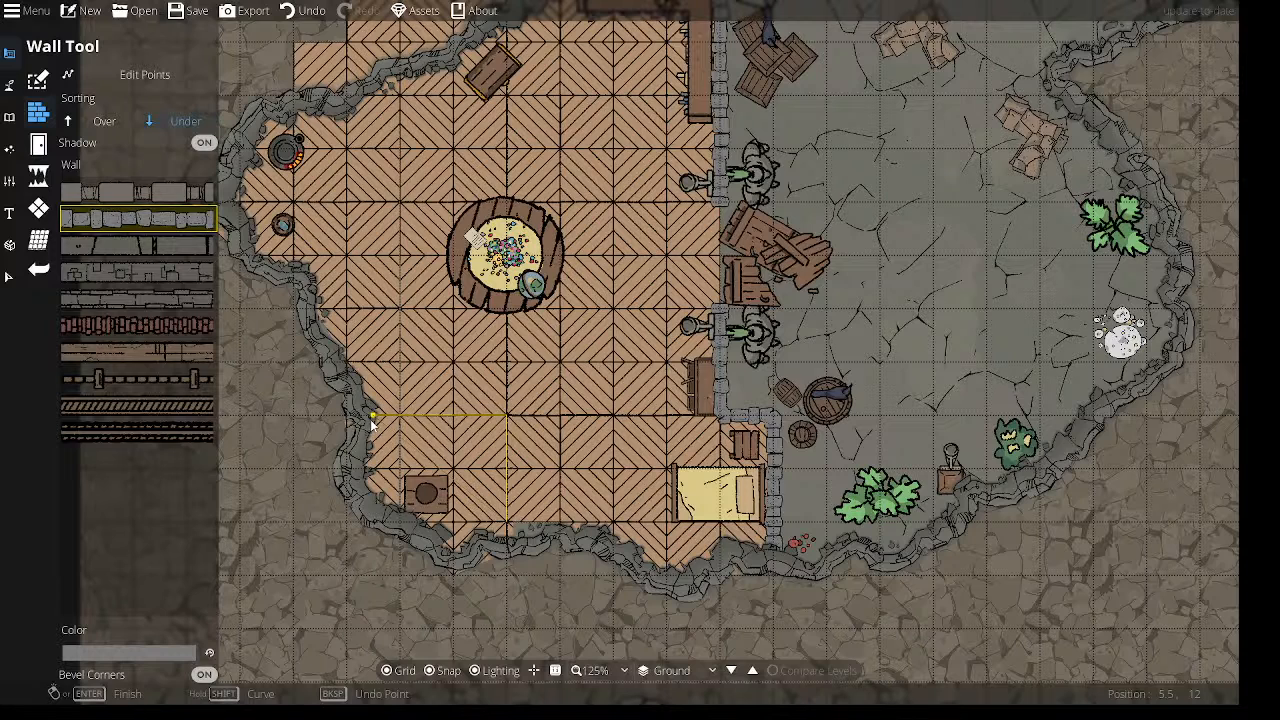
left_click(372, 418)
key("Return")
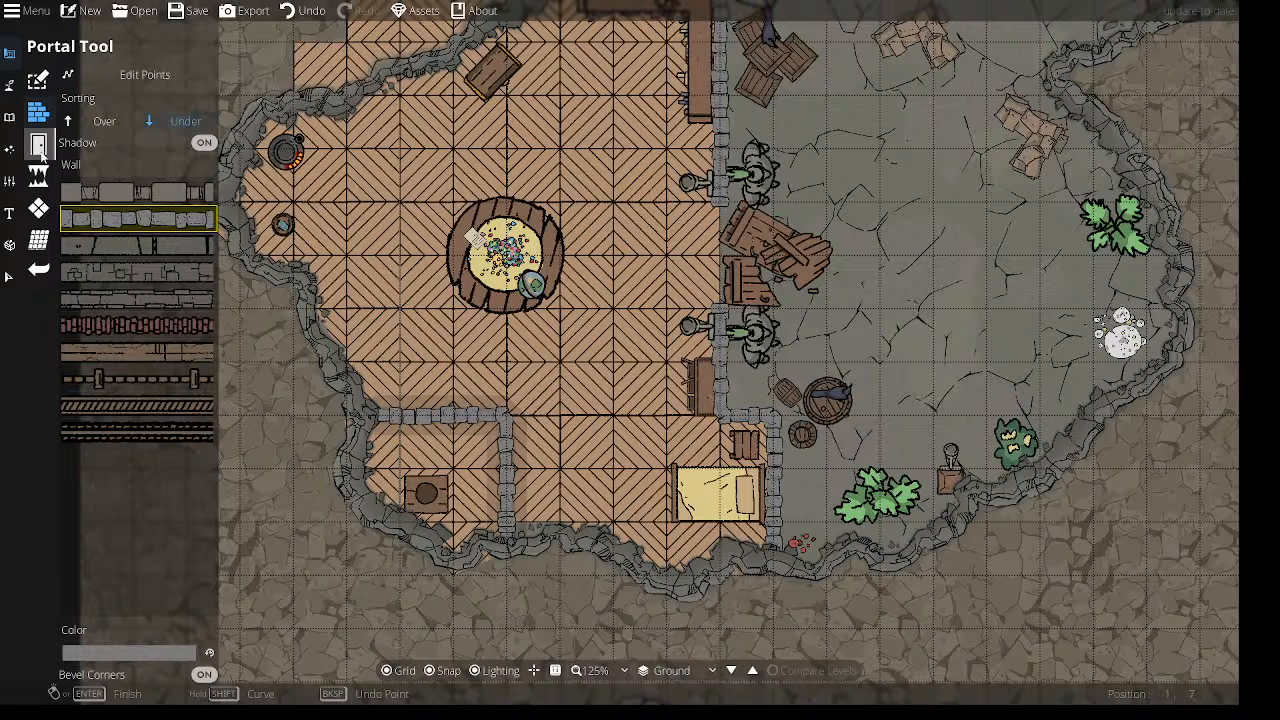
Add an anchored Threshold 01 doorway to the latrine room's north wall.
left_click(38, 145)
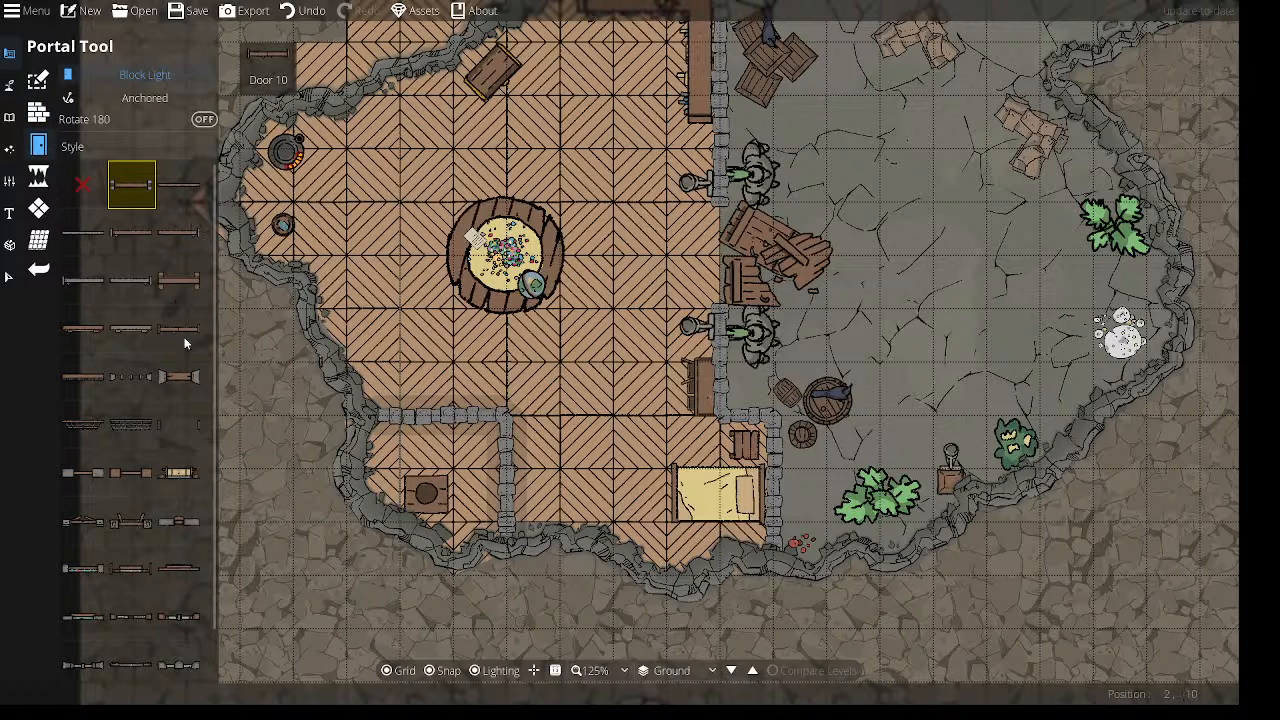
left_click(180, 424)
left_click(424, 416)
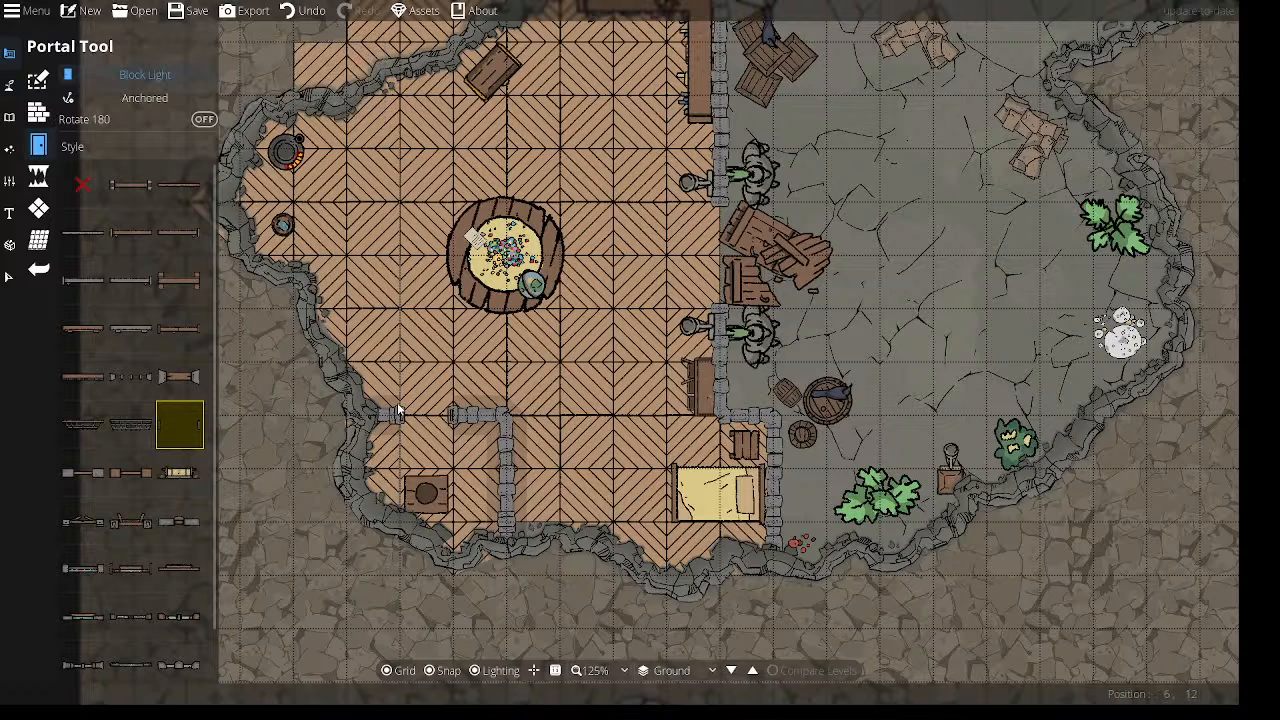
scroll(98, 467, "down", 1)
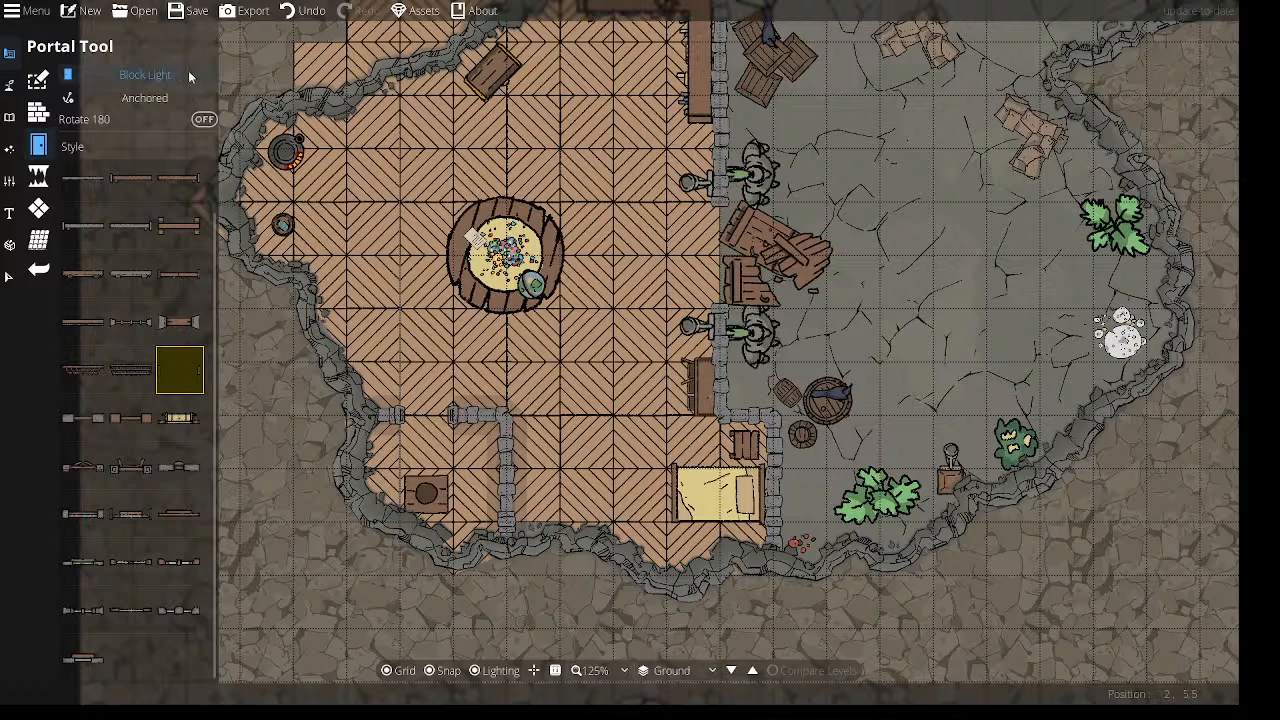
Try a freestanding, light-allowing Threshold 01 rotated 90 in the wood-floored room, undo the last change and return portals to Anchored with Window 09.
left_click(146, 79)
left_click(154, 102)
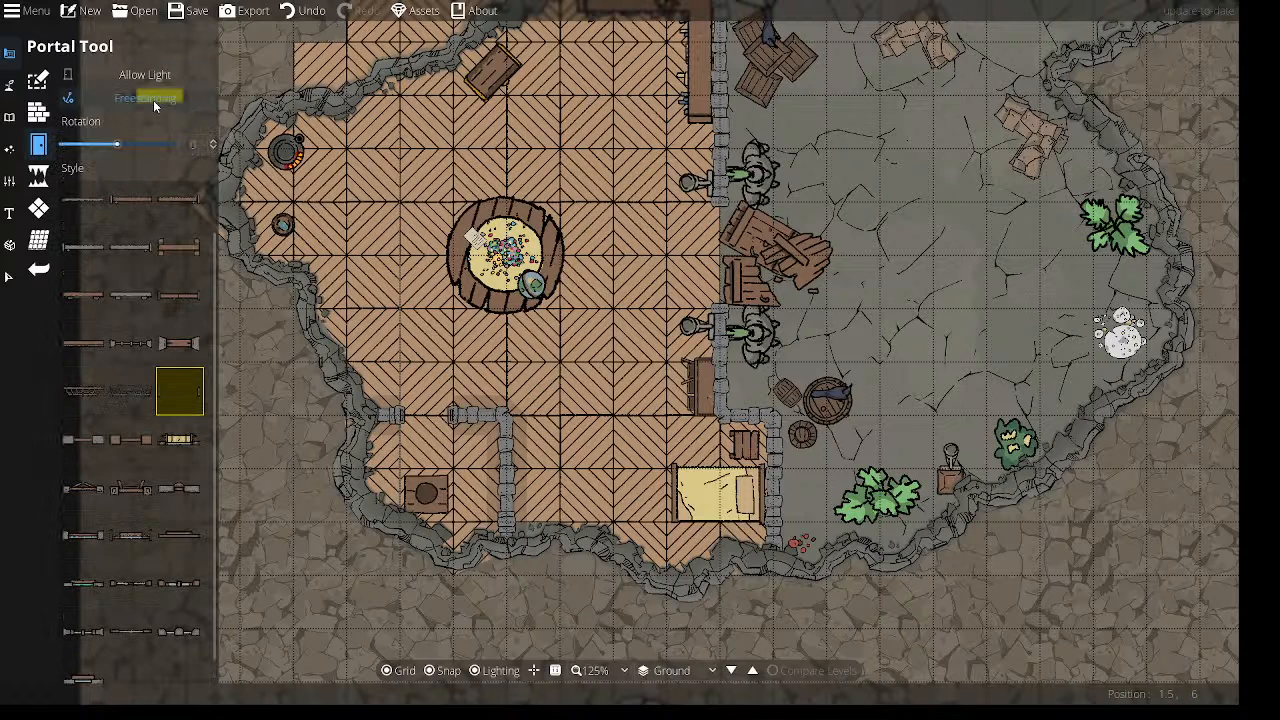
right_click(714, 231)
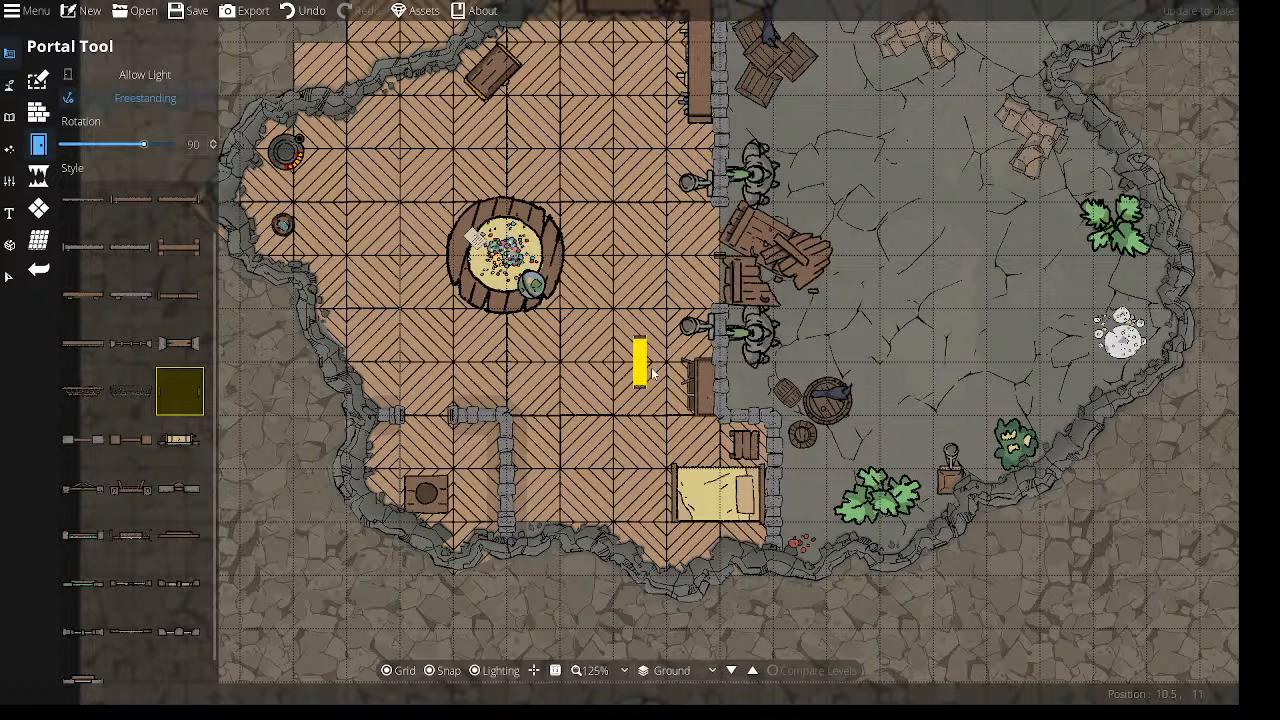
key("ctrl+z")
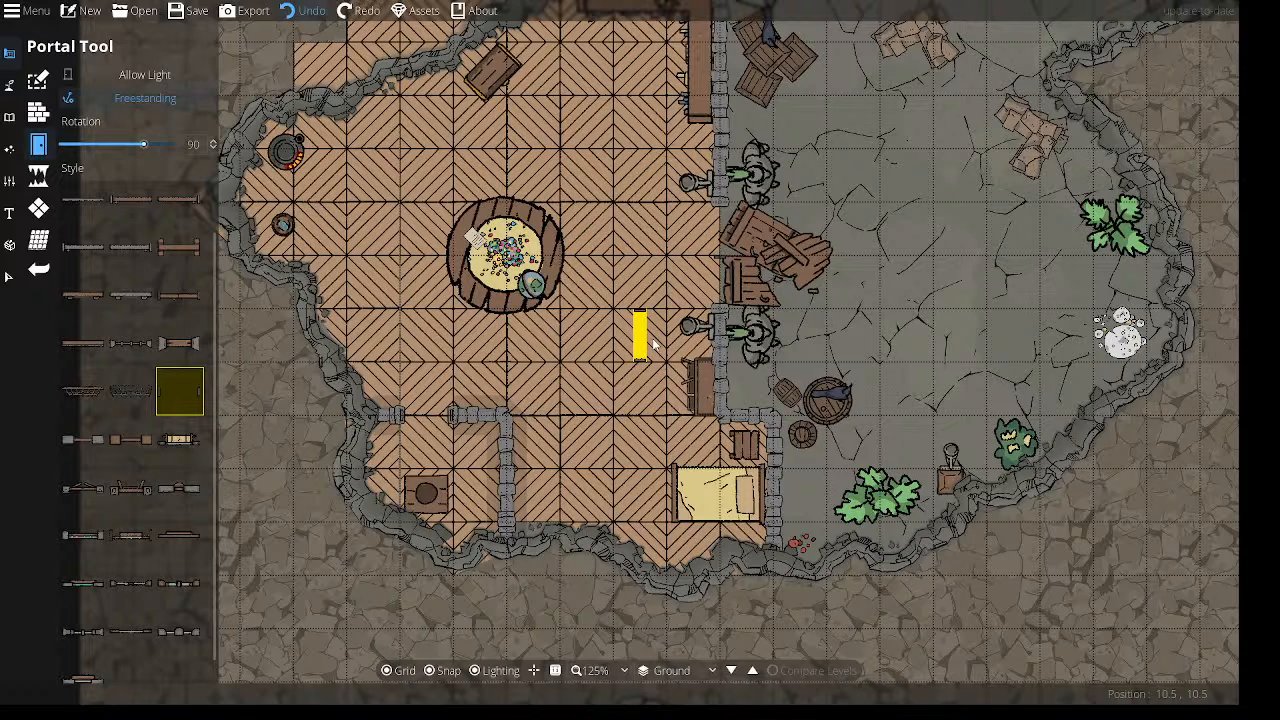
left_click(135, 98)
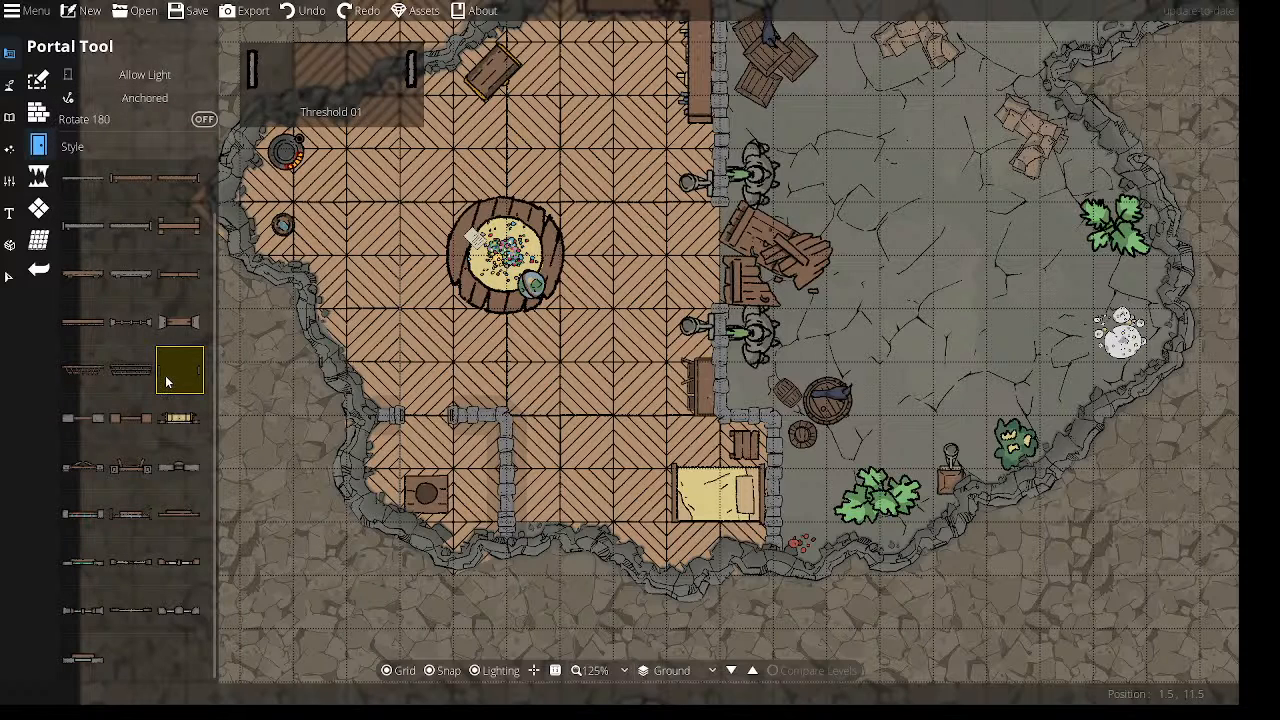
left_click(179, 515)
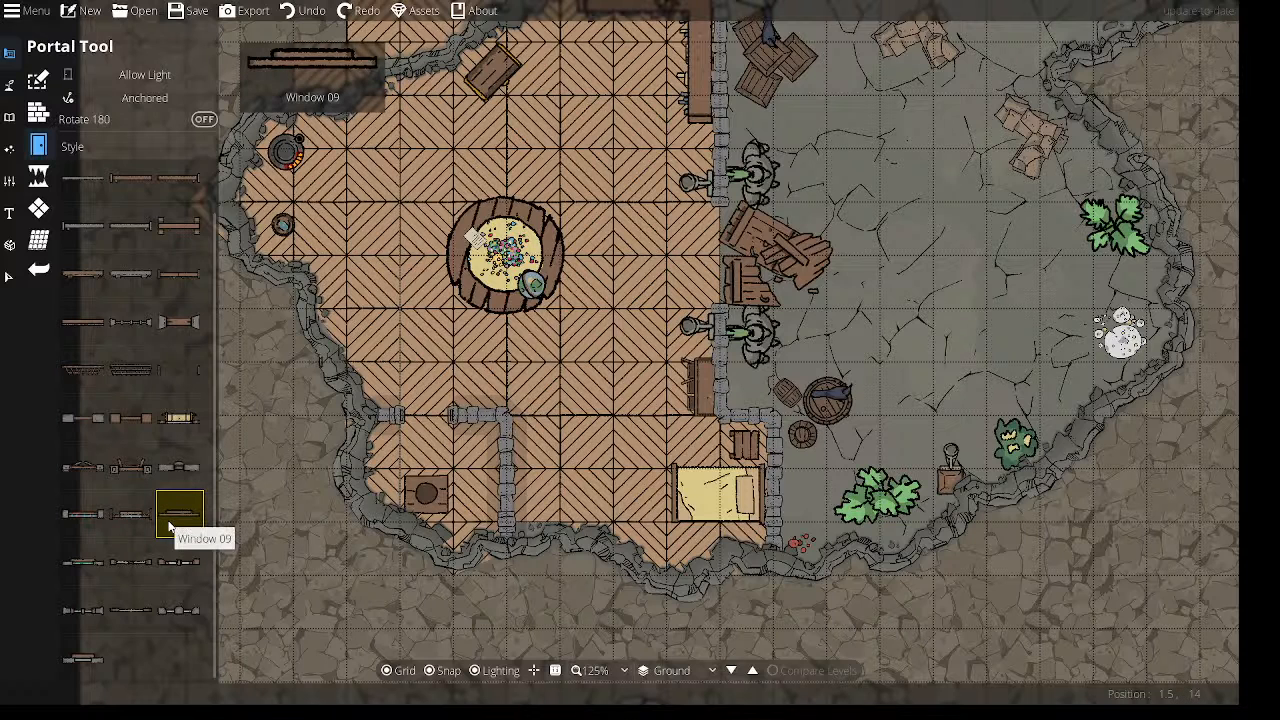
Examine the Roof Tool's styles, selecting the blue-grey scalloped one, and compare its Manual and Quickbox modes.
left_click(38, 240)
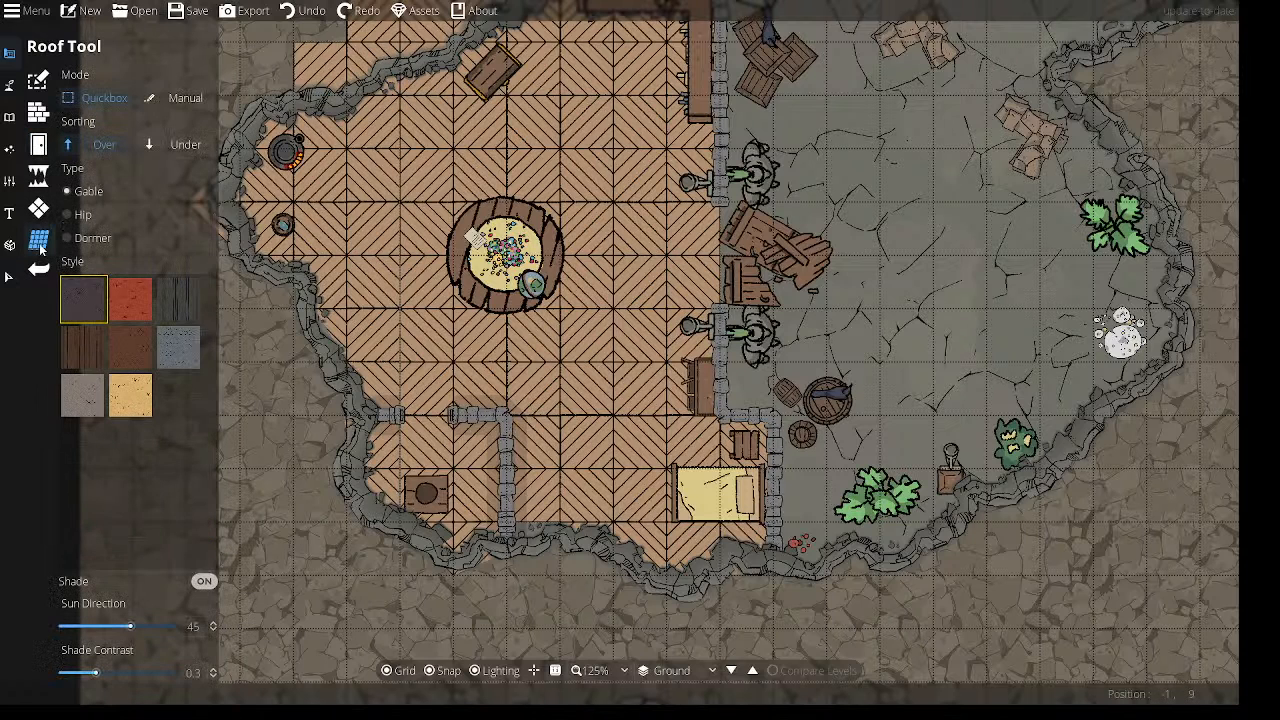
mouse_move(121, 303)
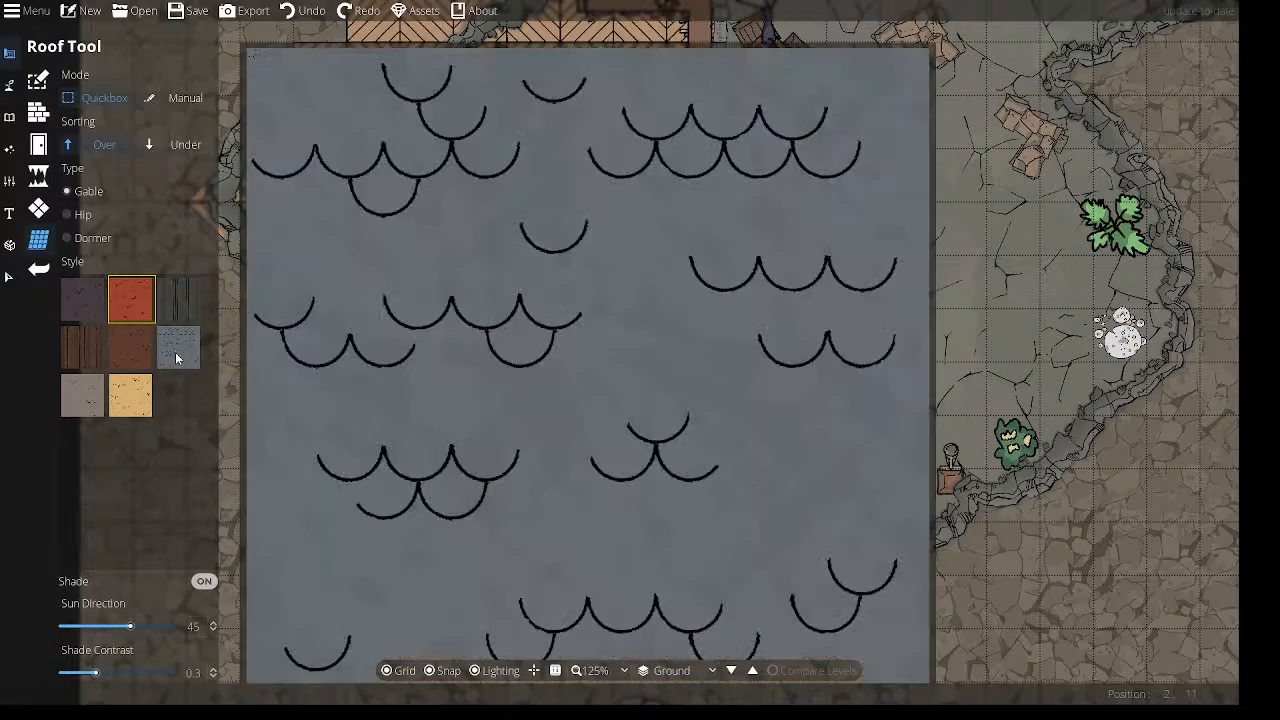
left_click(175, 352)
left_click_drag(416, 187, 458, 298)
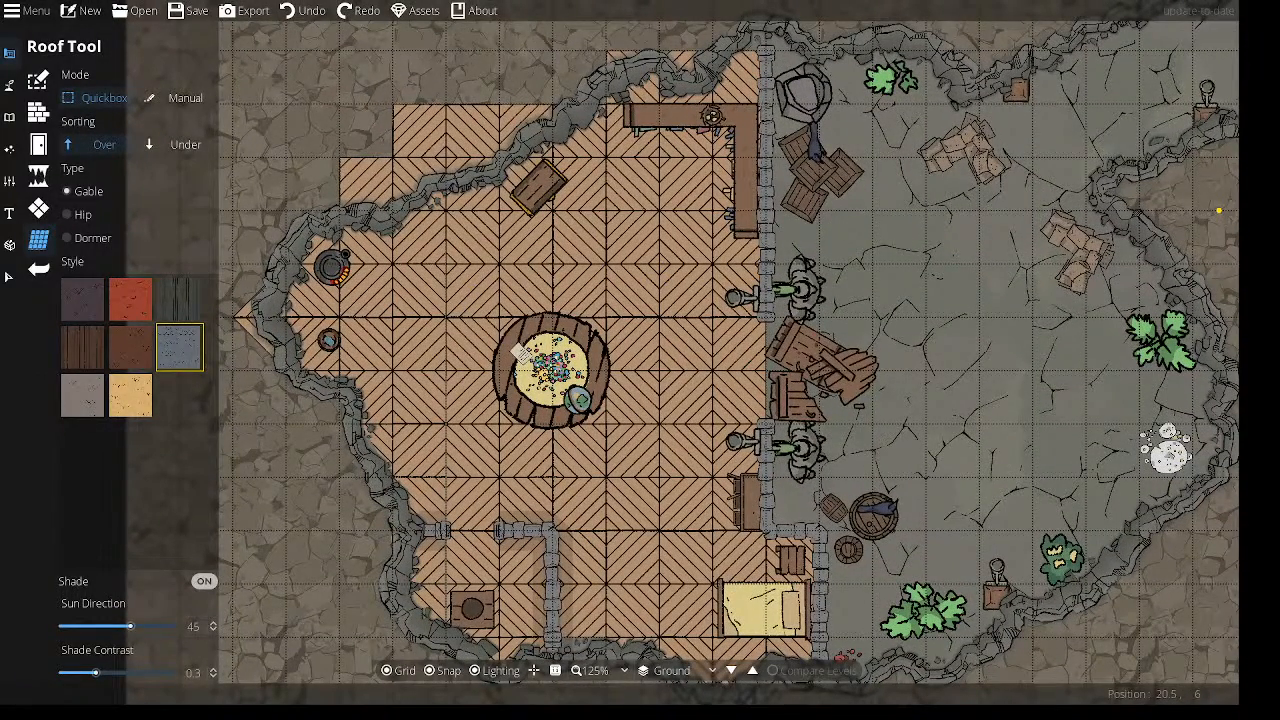
left_click(181, 100)
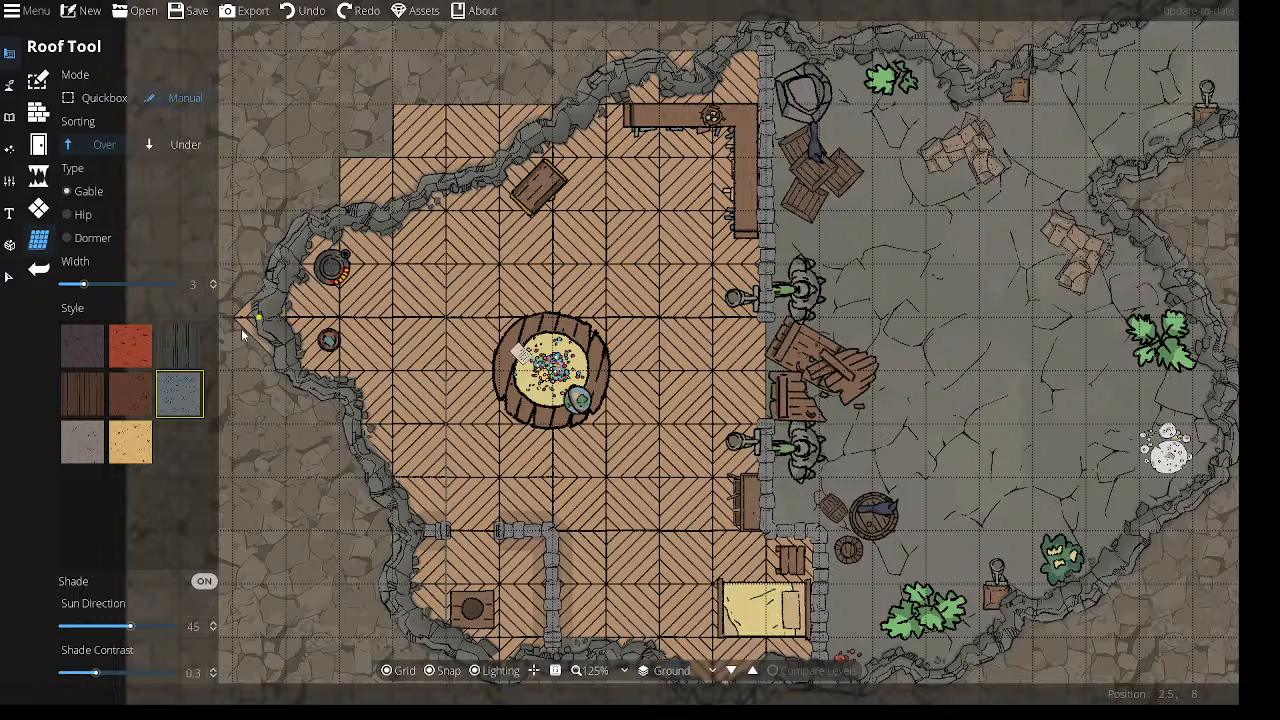
left_click(100, 97)
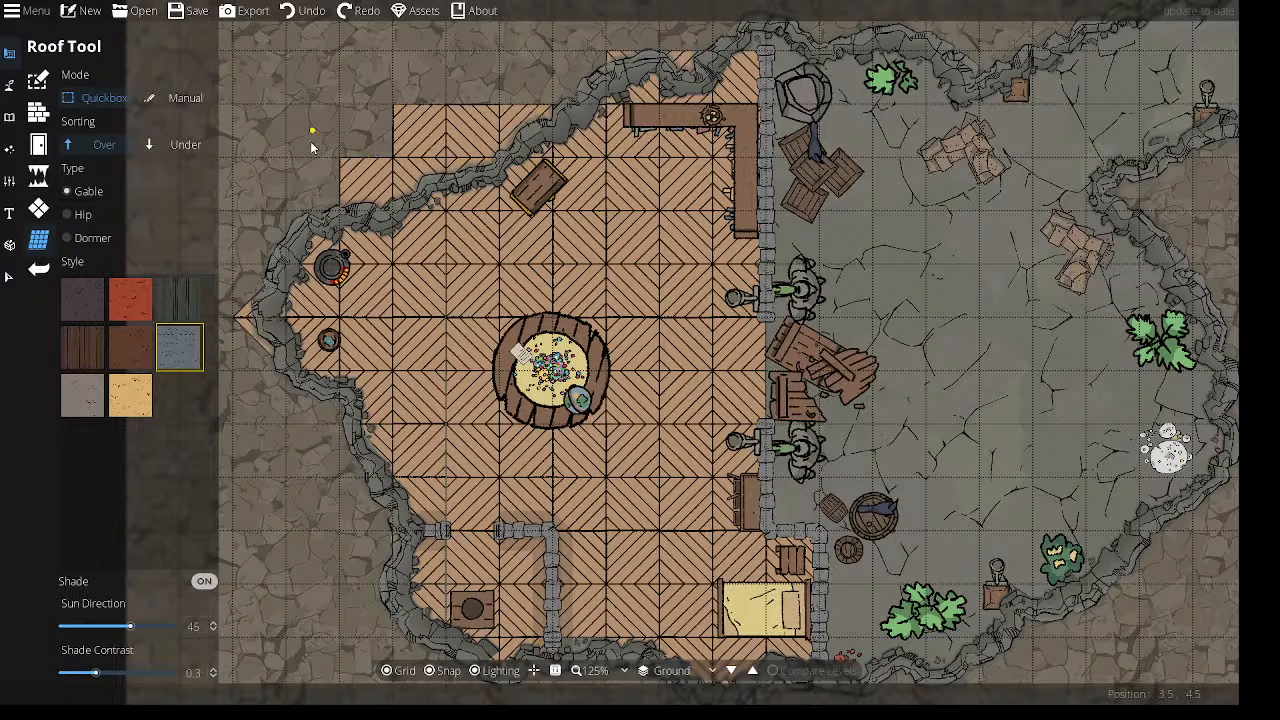
Try two Gable roofs in the blue-grey scalloped style over the wood-floored room and undo both.
left_click_drag(284, 158, 789, 522)
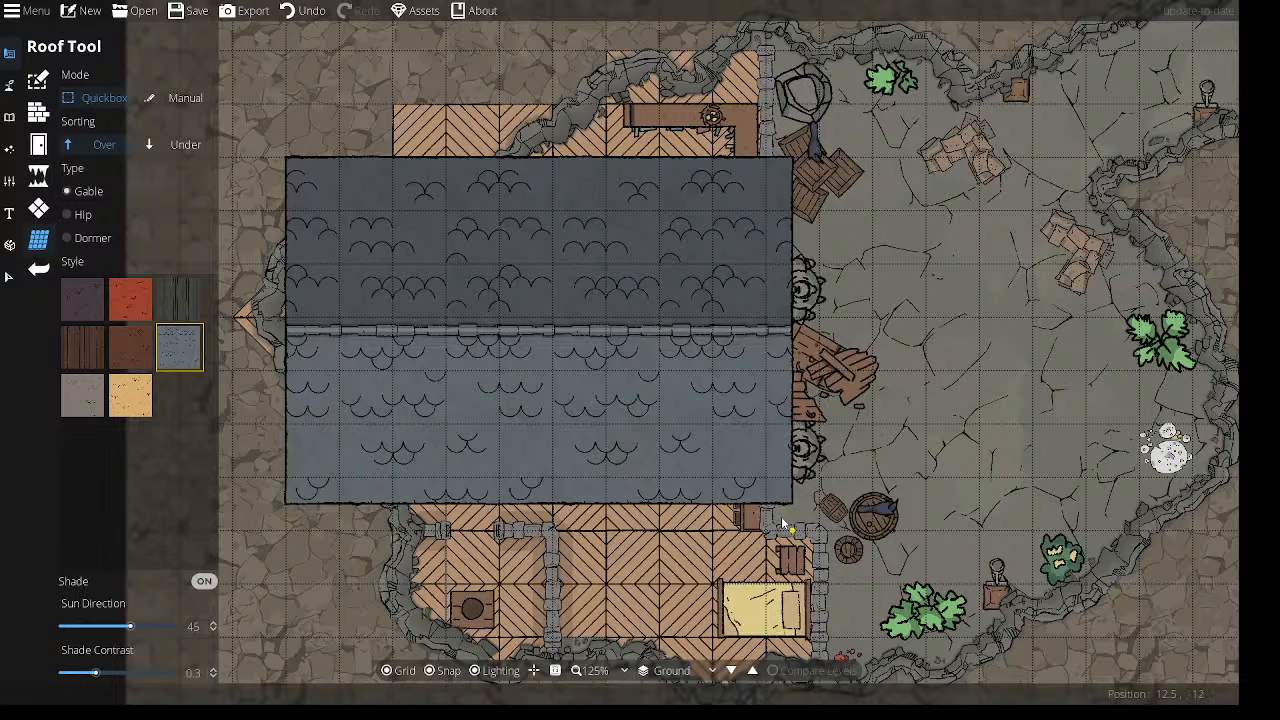
left_click_drag(418, 76, 738, 263)
left_click(303, 10)
left_click(303, 10)
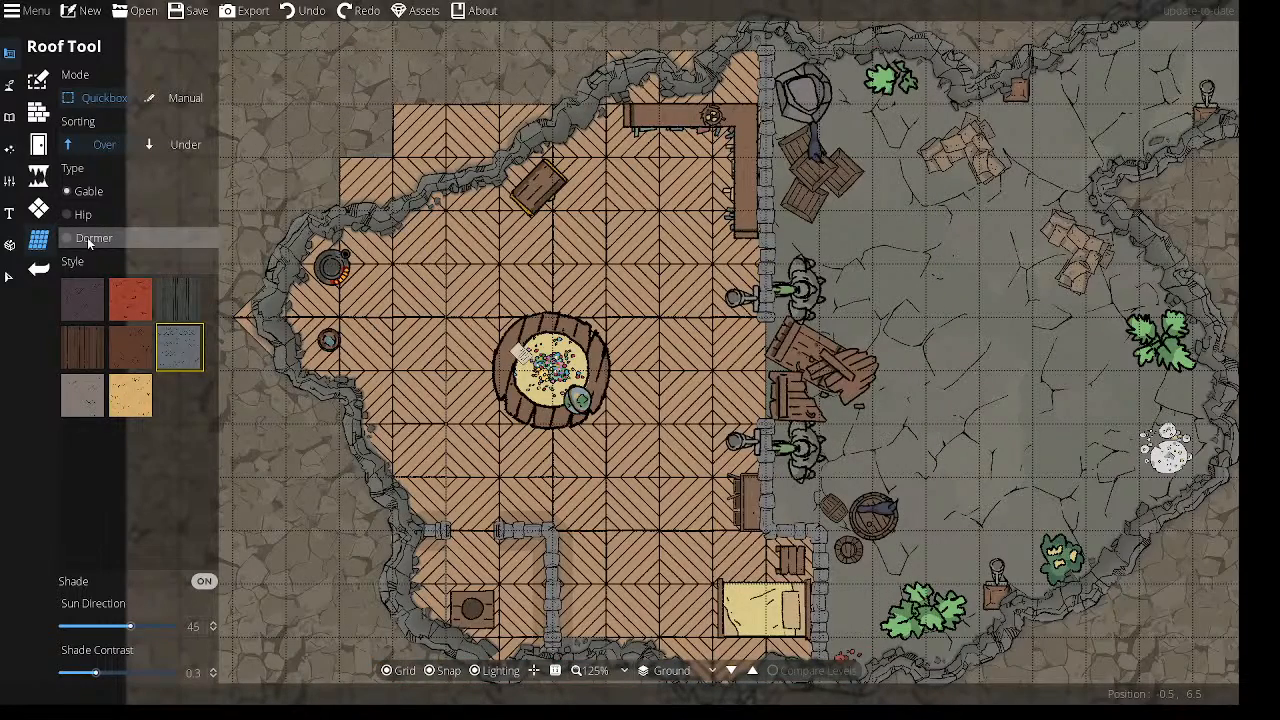
Try a Hip roof and a Dormer roof in the blue-grey scalloped style over the wood-floored room, undoing each one.
left_click(84, 214)
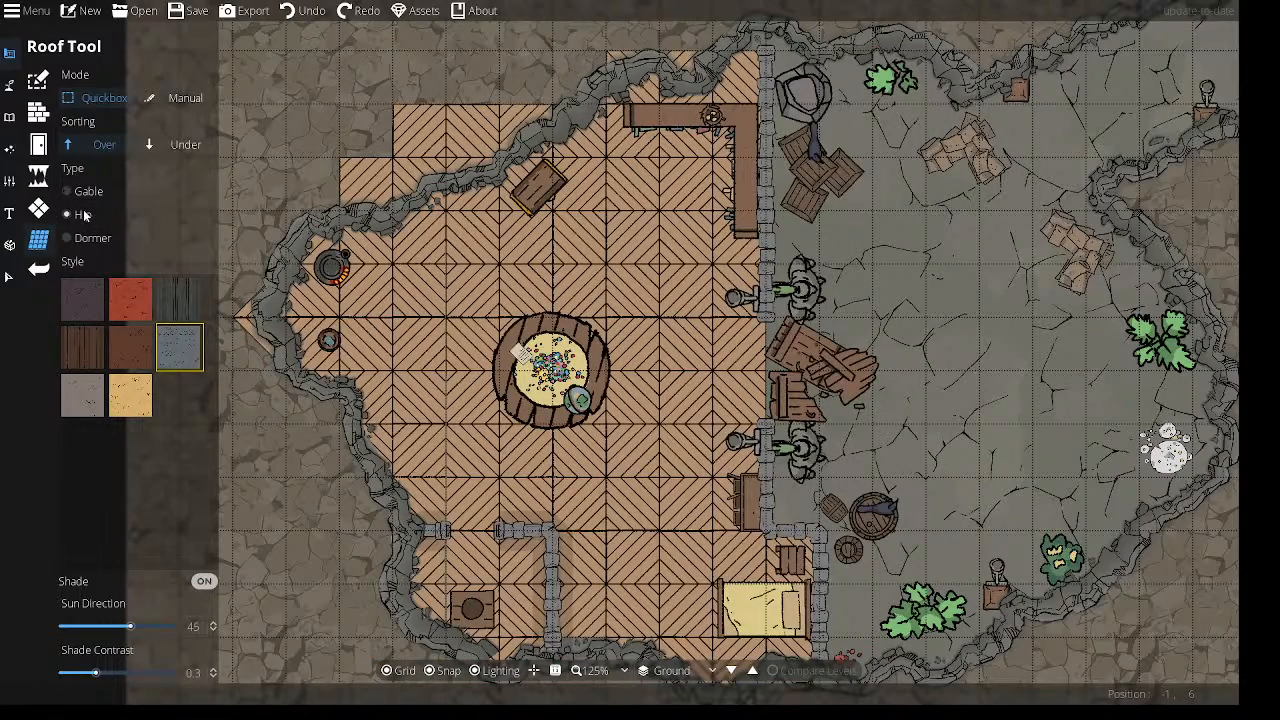
left_click_drag(365, 265, 742, 507)
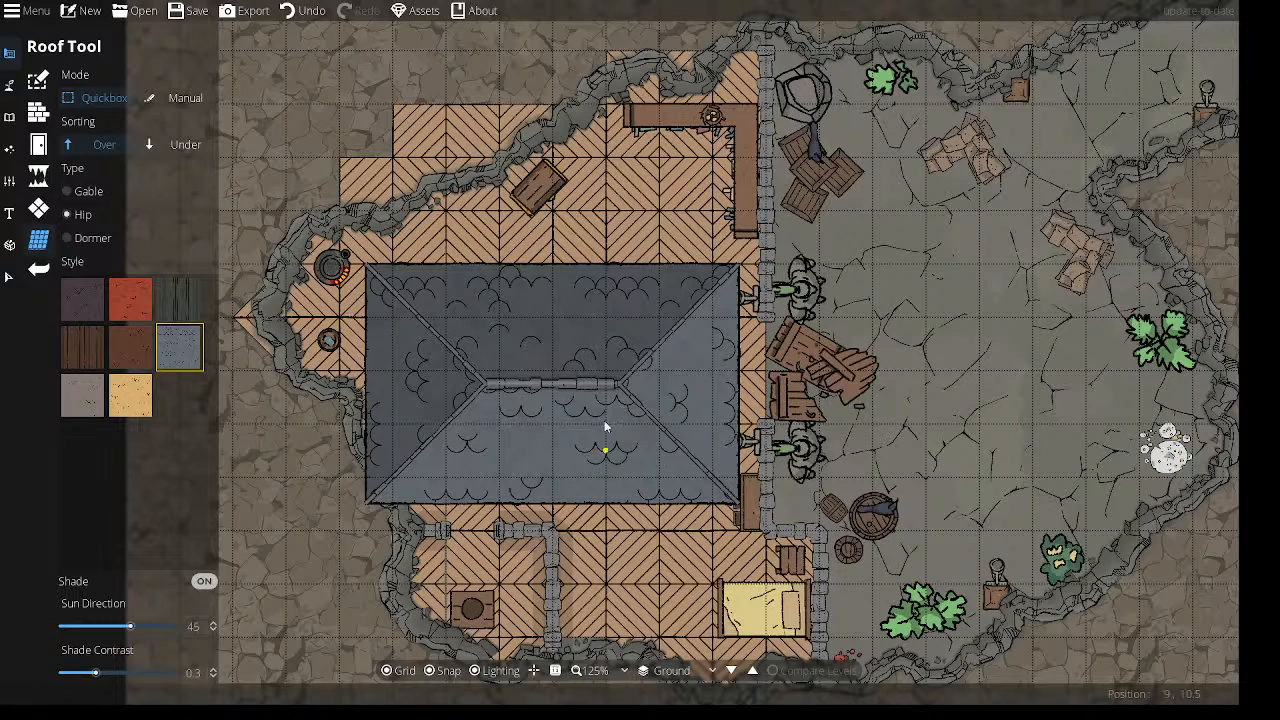
key("ctrl+z")
left_click(88, 238)
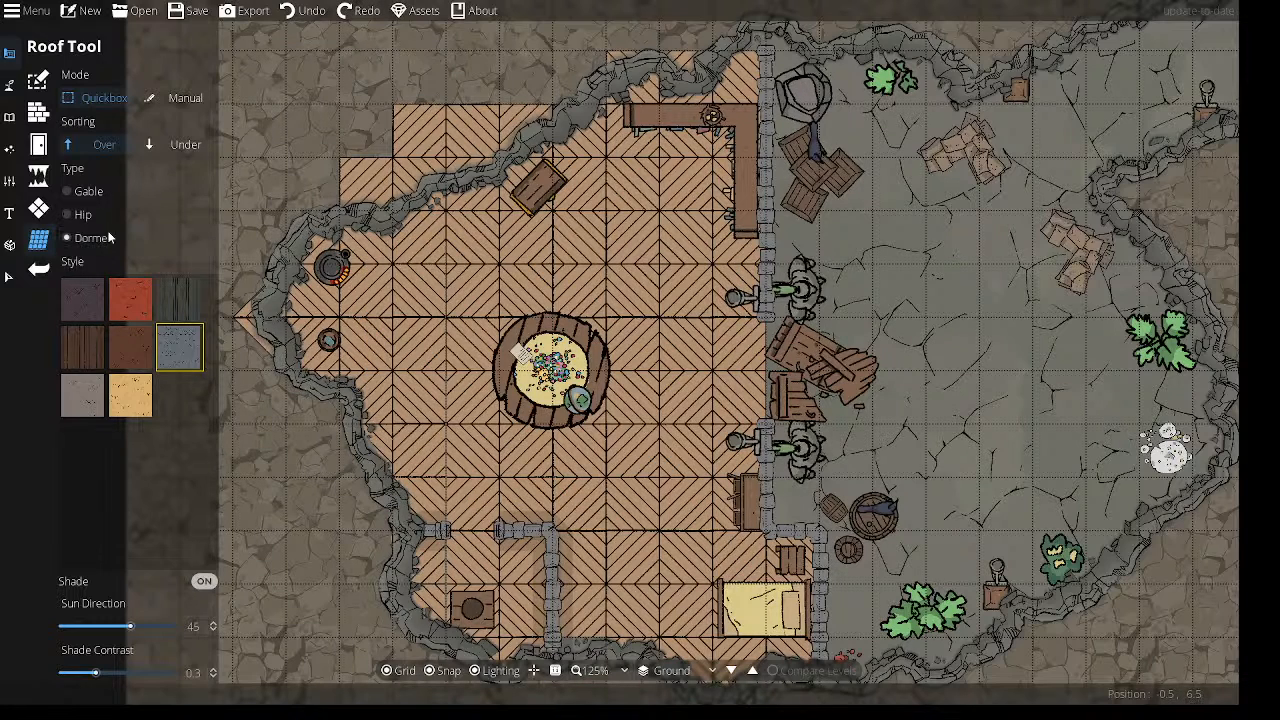
left_click_drag(395, 188, 752, 447)
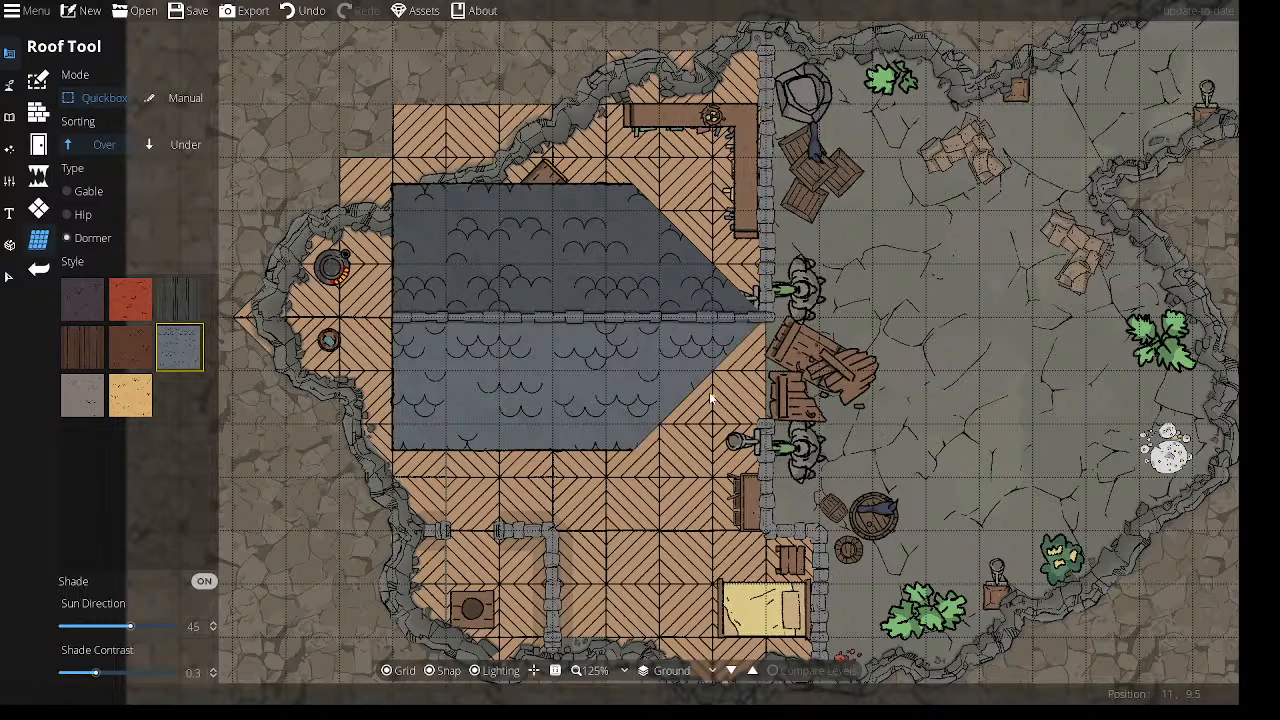
key("ctrl+z")
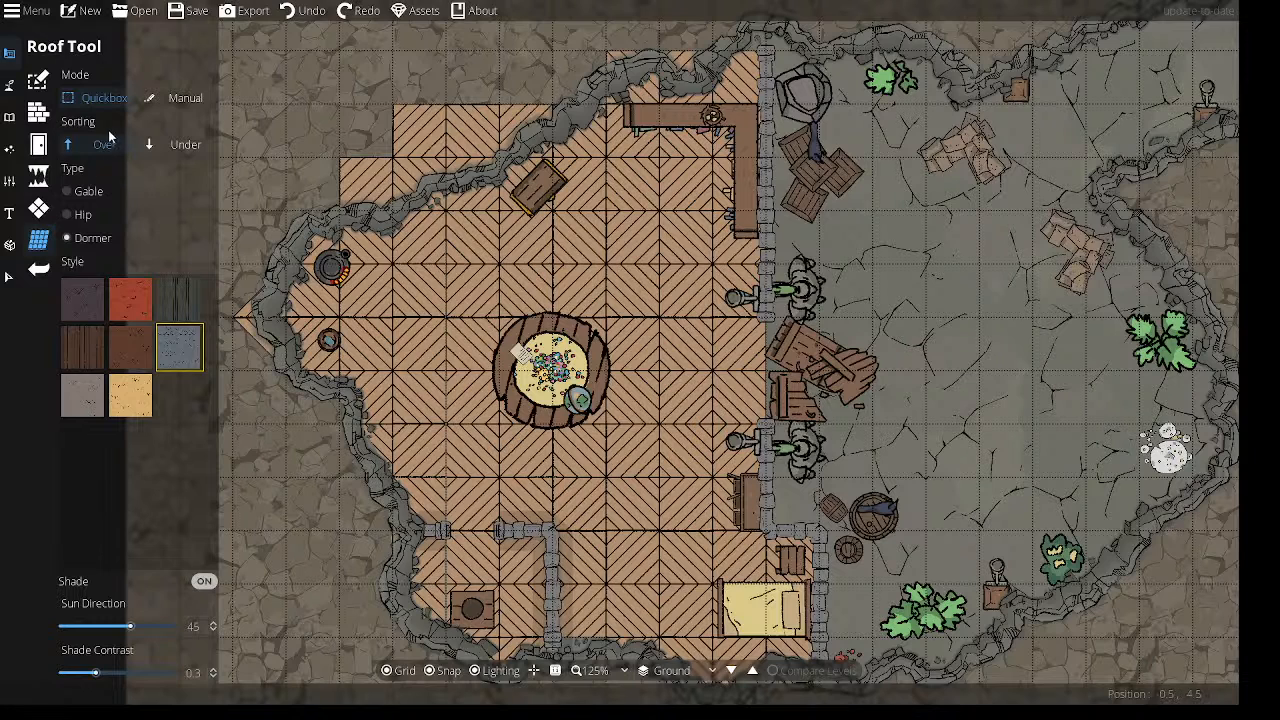
Compare the Cave Brush and Roof Tool settings, and save the map.
left_click(37, 176)
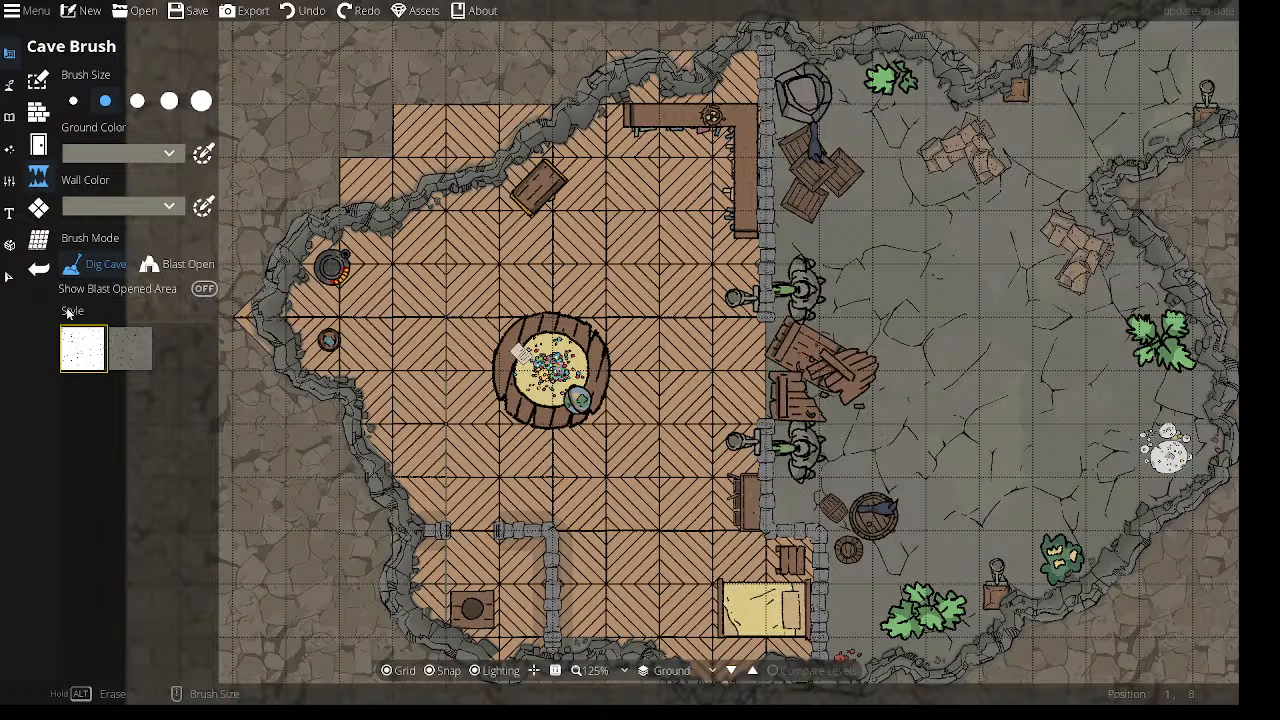
left_click(38, 239)
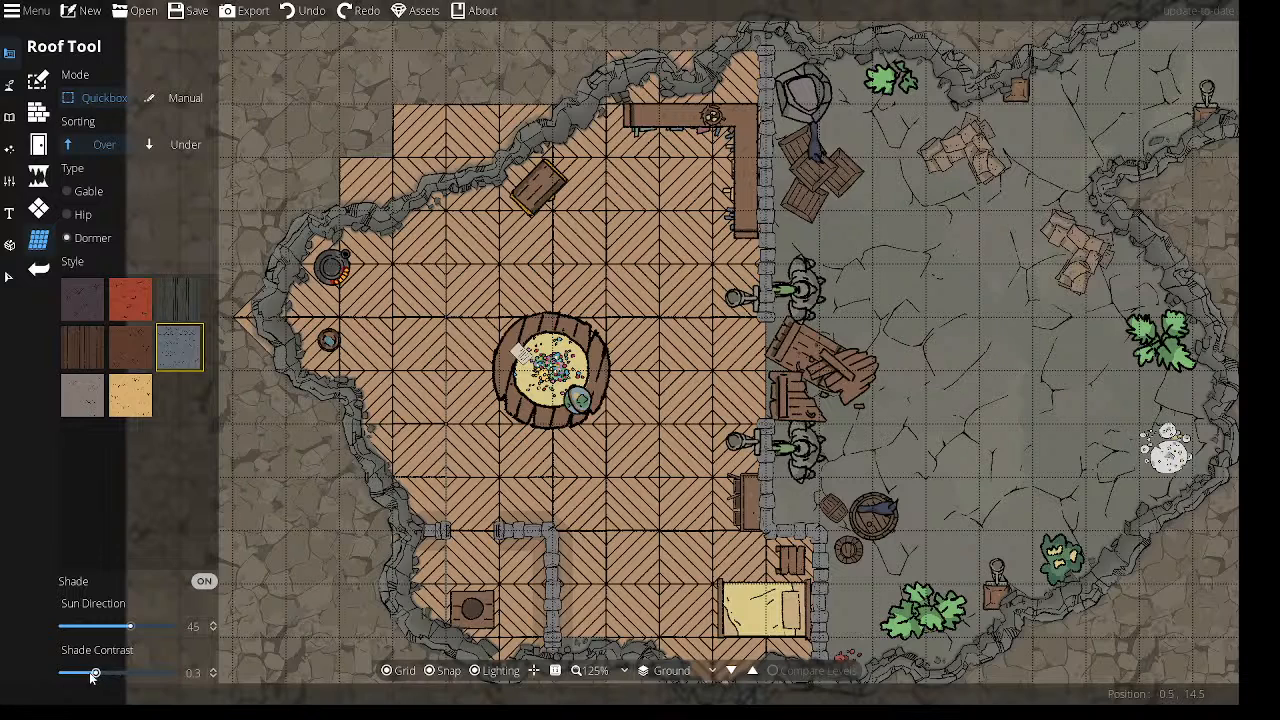
left_click(186, 10)
Look over the decorated cave map, from the central caverns to the eastern camp and back to the southwestern summoning circle.
left_click_drag(904, 322, 205, 403)
left_click_drag(872, 264, 310, 256)
left_click_drag(1002, 339, 606, 224)
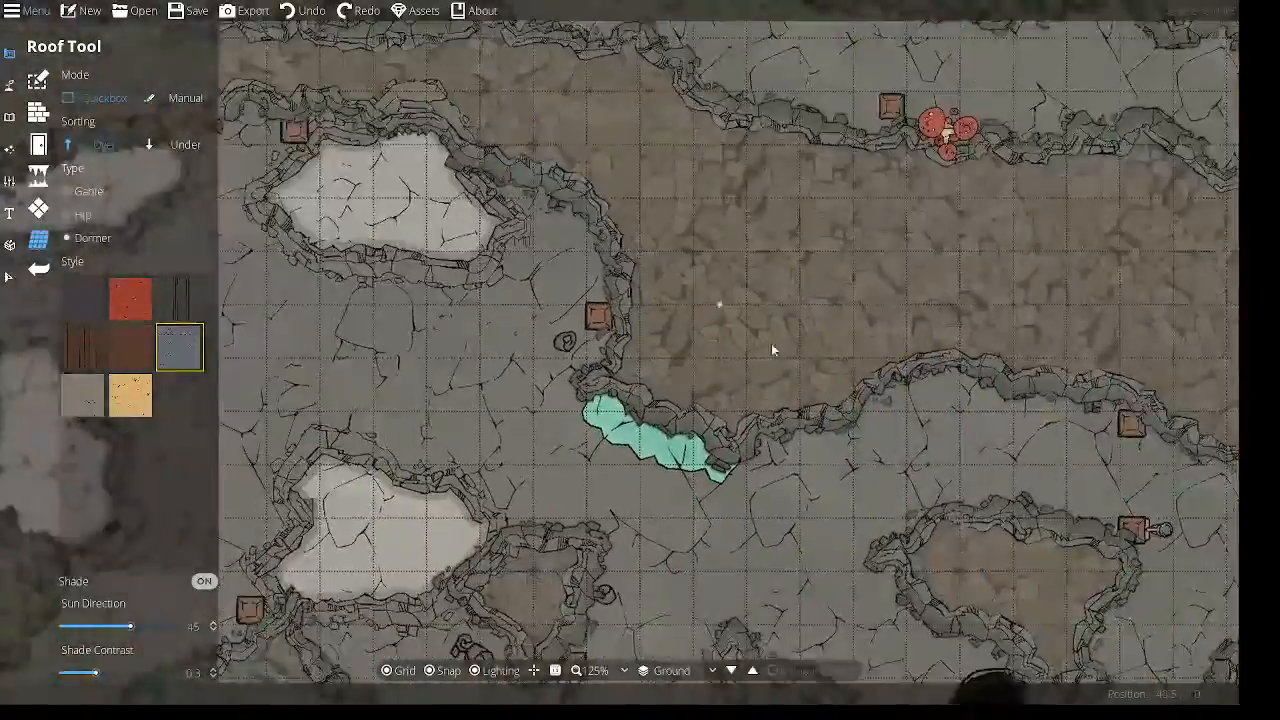
left_click_drag(800, 378, 958, 110)
left_click_drag(1004, 318, 602, 78)
left_click_drag(961, 315, 627, 121)
left_click_drag(1065, 520, 586, 394)
left_click_drag(1011, 624, 532, 147)
left_click_drag(670, 445, 728, 194)
left_click_drag(975, 457, 1125, 378)
left_click_drag(959, 226, 1093, 194)
left_click_drag(584, 309, 875, 537)
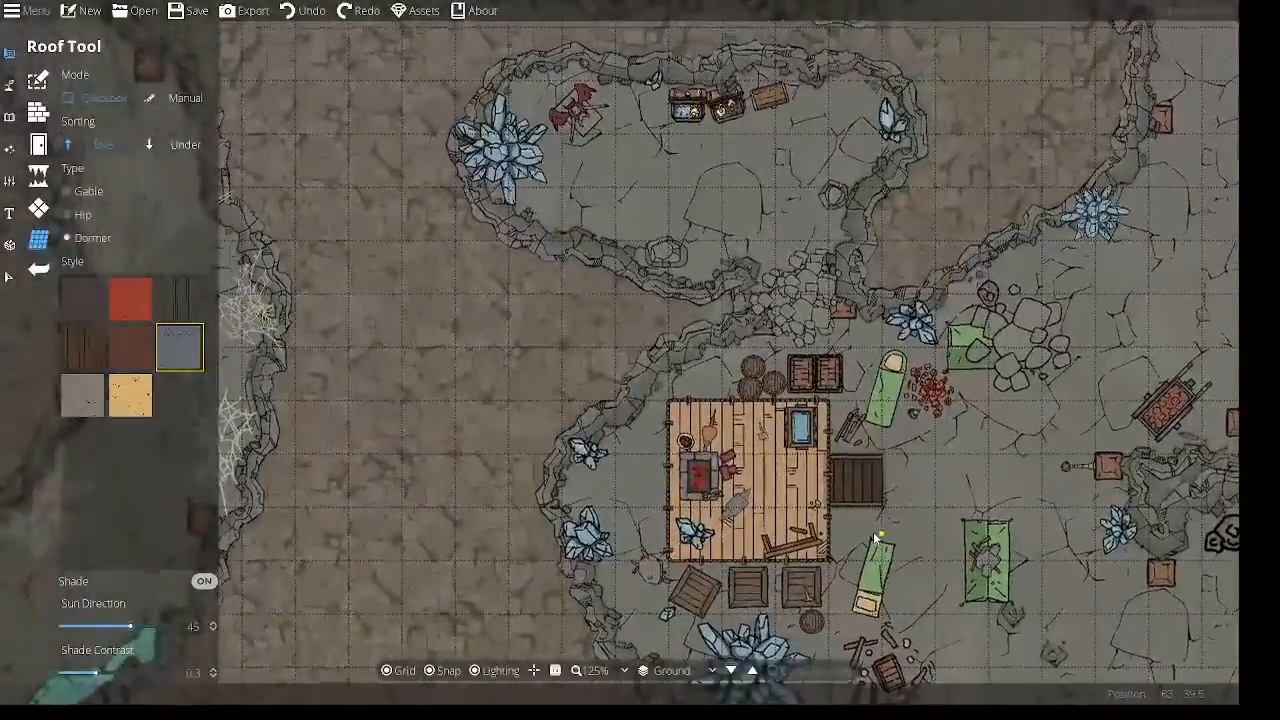
left_click_drag(230, 450, 818, 174)
left_click_drag(570, 383, 888, 298)
left_click_drag(690, 408, 817, 521)
left_click_drag(665, 180, 834, 397)
left_click_drag(362, 217, 1066, 627)
left_click_drag(560, 341, 796, 196)
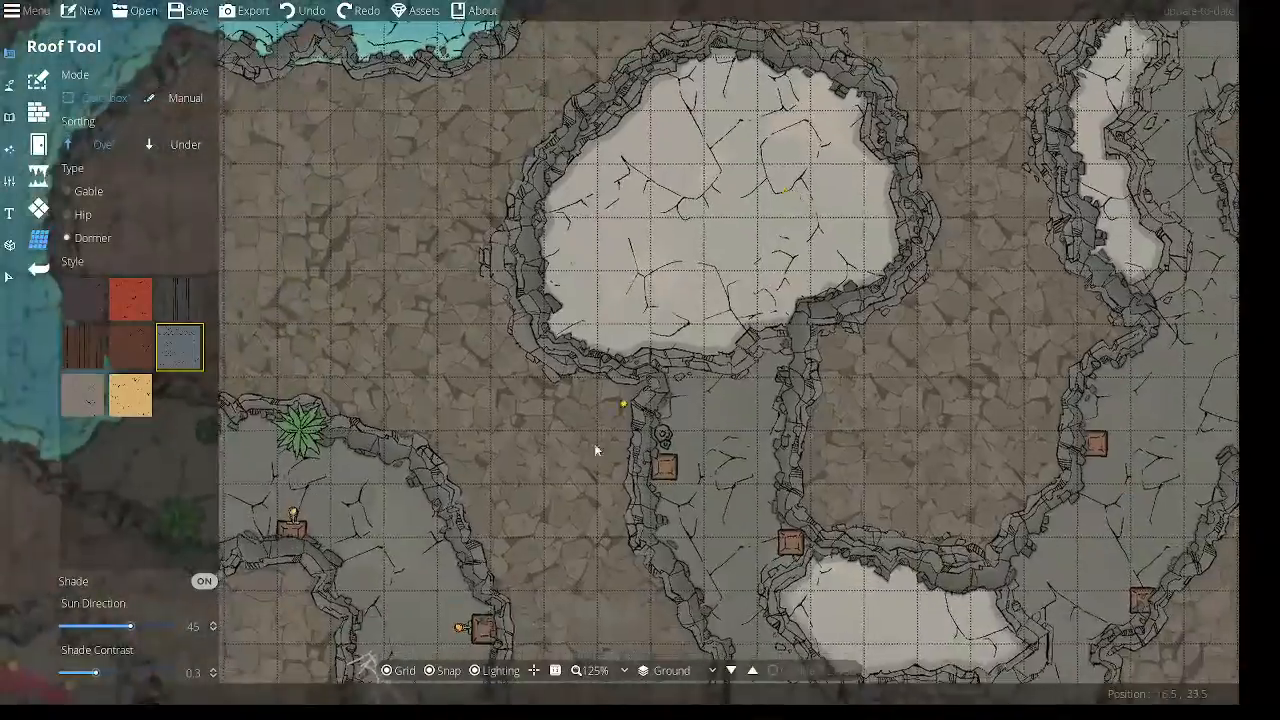
left_click_drag(594, 480, 772, 170)
left_click_drag(705, 560, 613, 238)
left_click_drag(707, 400, 902, 452)
left_click_drag(505, 337, 613, 375)
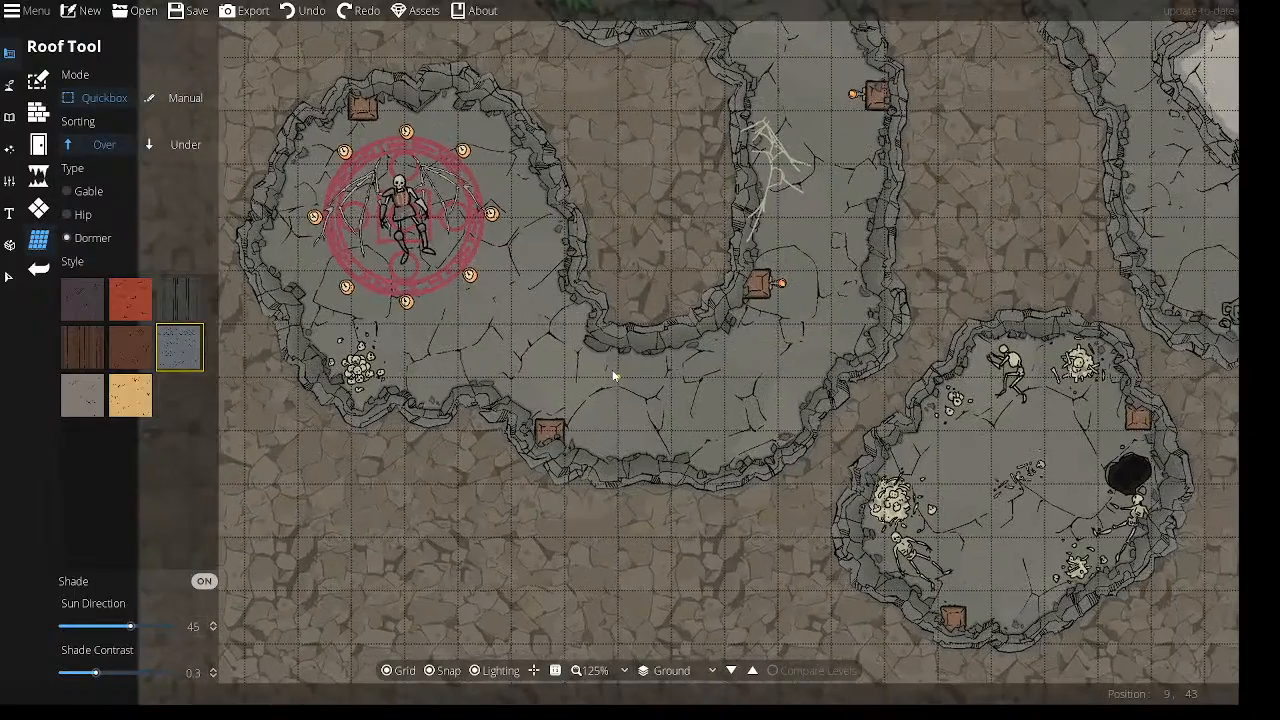
left_click_drag(708, 215, 599, 332)
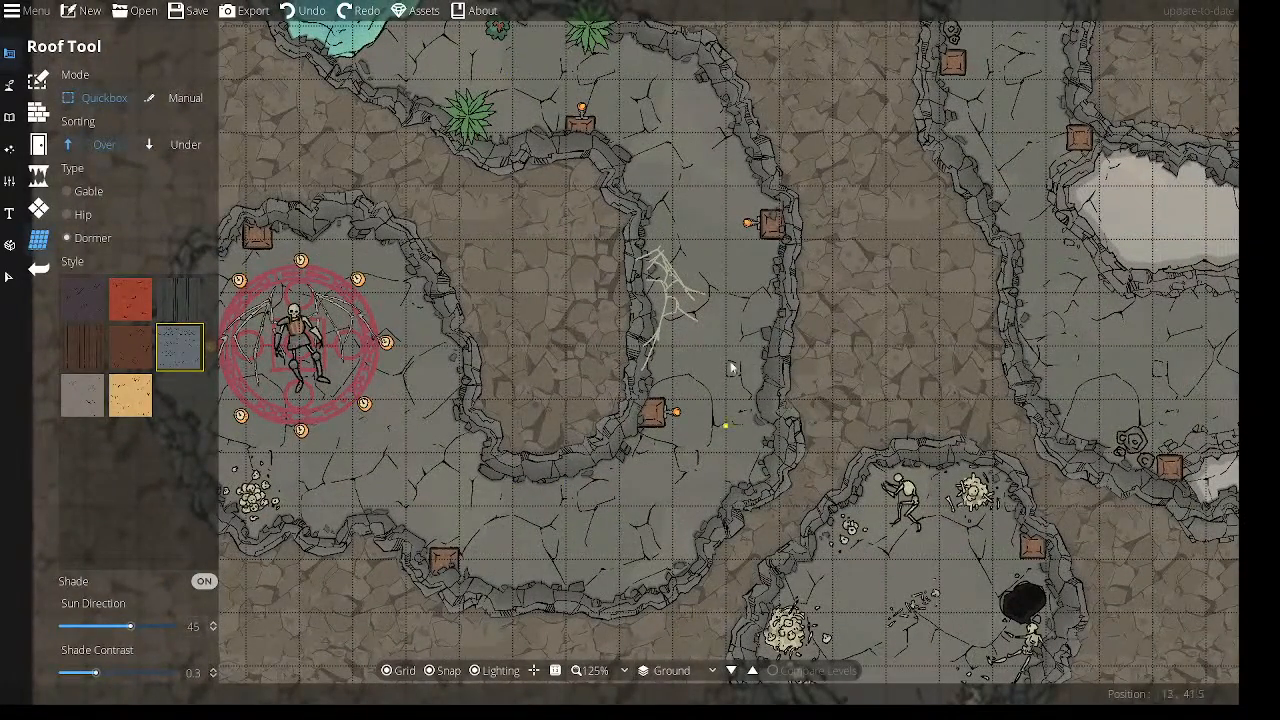
left_click_drag(504, 343, 632, 317)
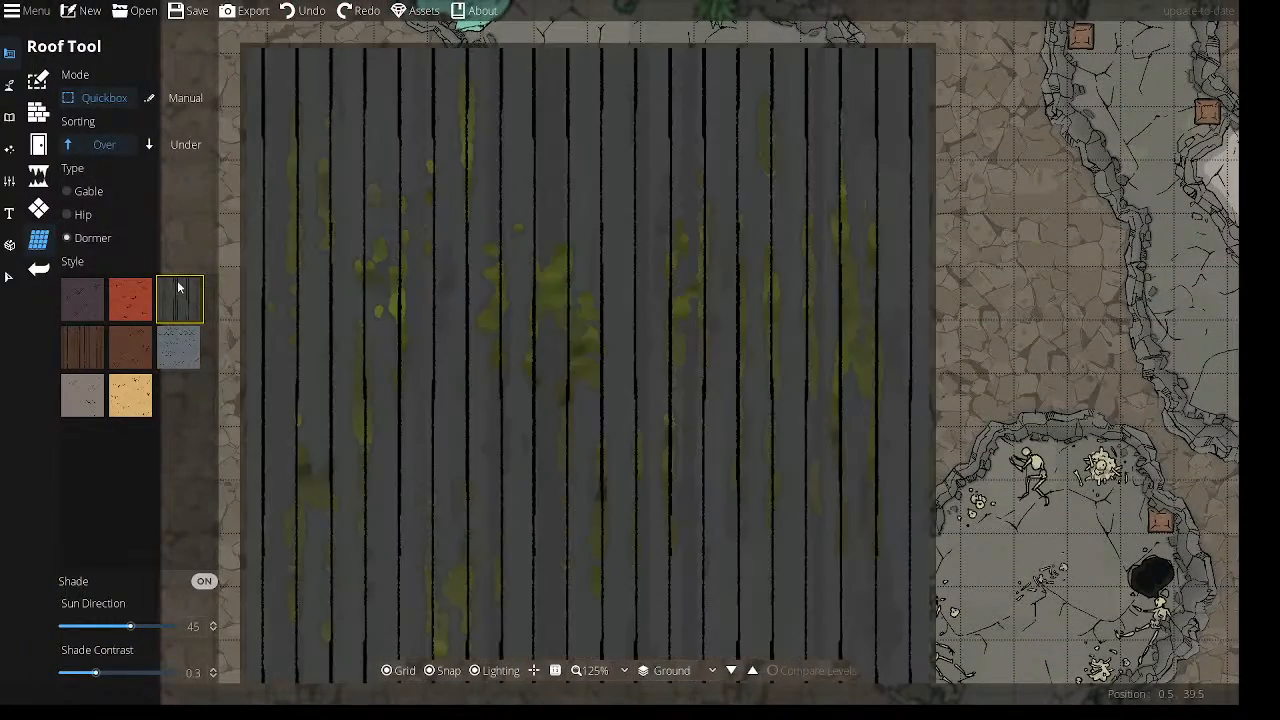
Try a Dormer roof and a Hip roof in the dark mossy plank style beside the summoning circle, undoing each.
left_click(178, 288)
left_click_drag(607, 233, 813, 374)
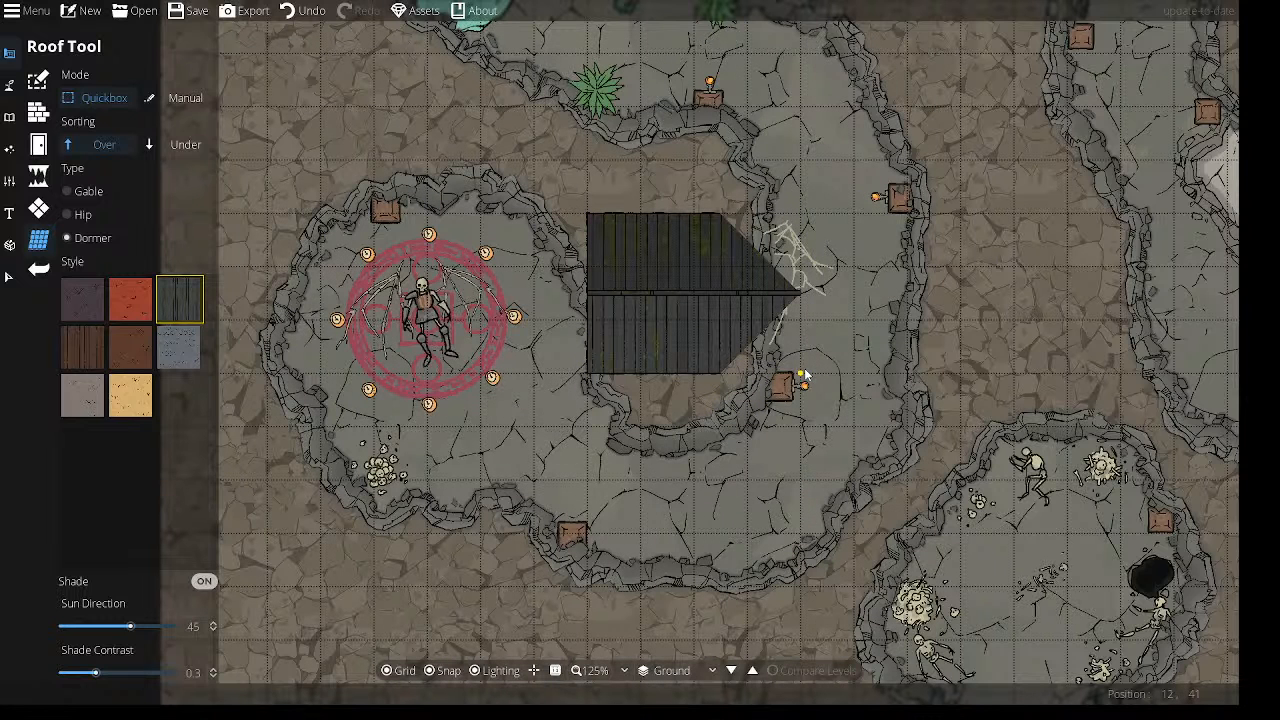
key("ctrl+z")
left_click(82, 214)
left_click_drag(534, 240, 855, 401)
key("ctrl+z")
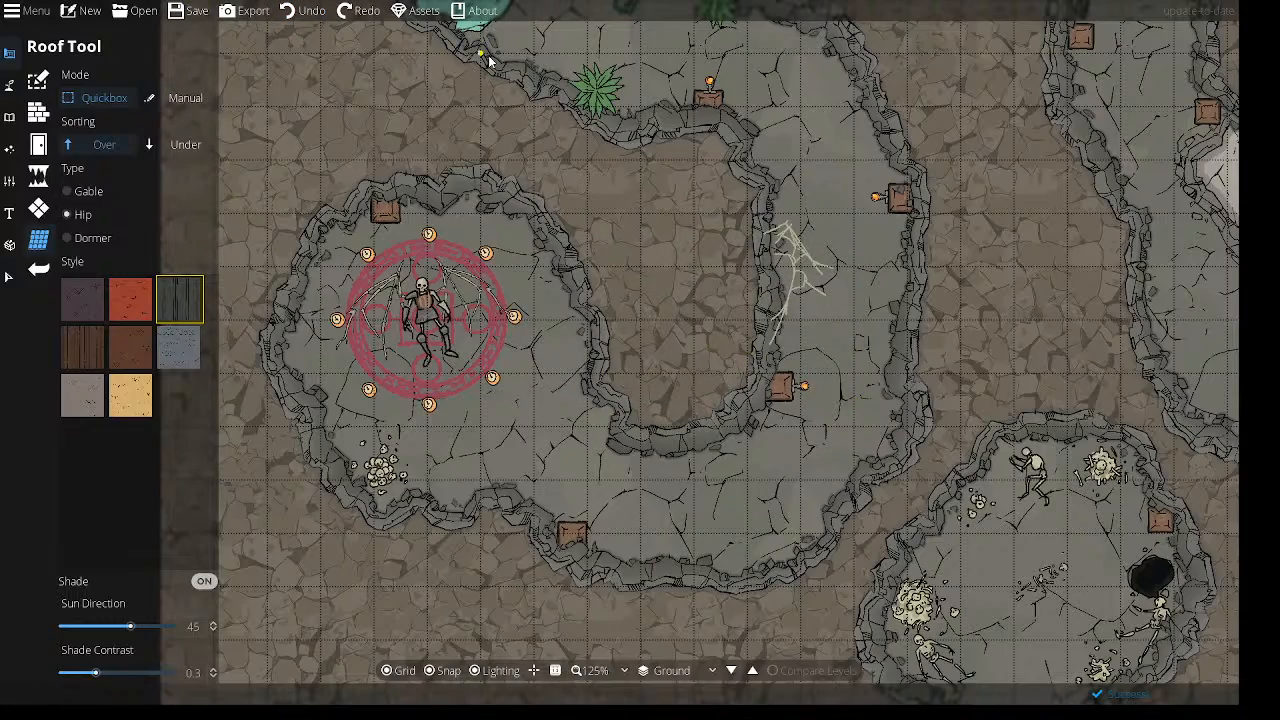
Switch from the Roof Tool to the Material Brush for painting the solid rock south of the wood-floored room.
left_click_drag(615, 211, 585, 653)
left_click_drag(560, 236, 560, 676)
left_click_drag(692, 262, 406, 376)
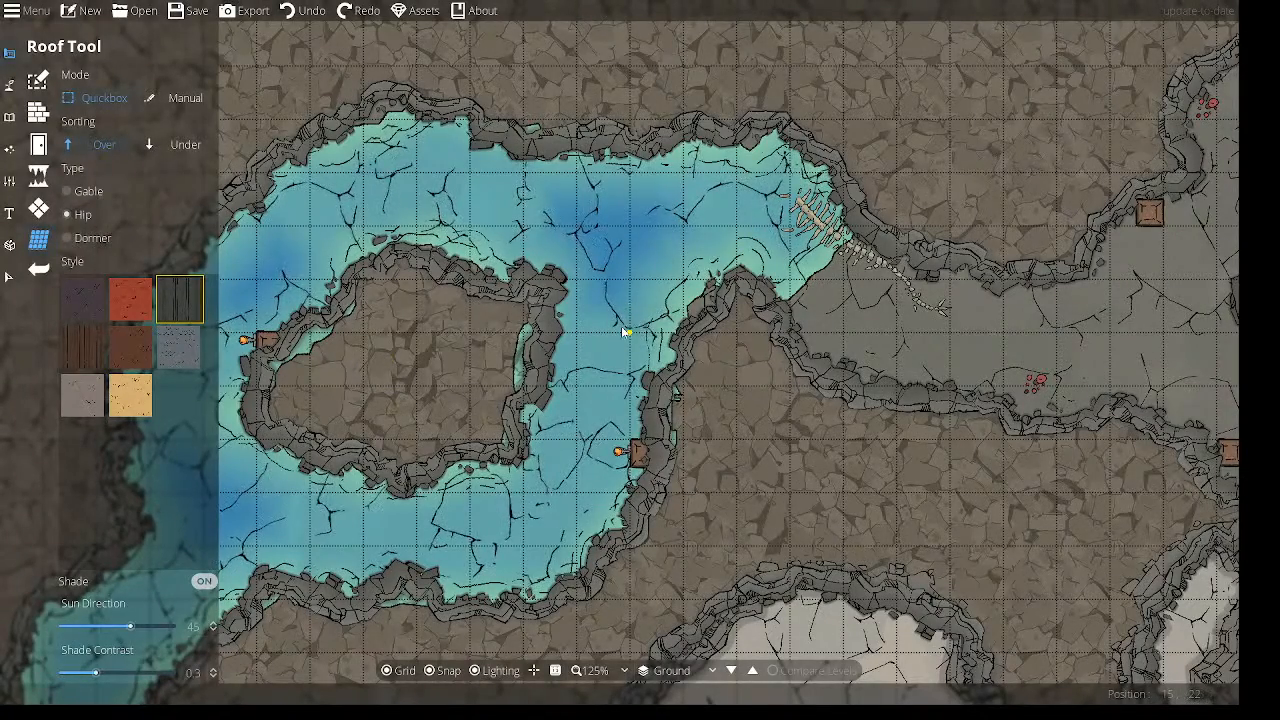
left_click(38, 145)
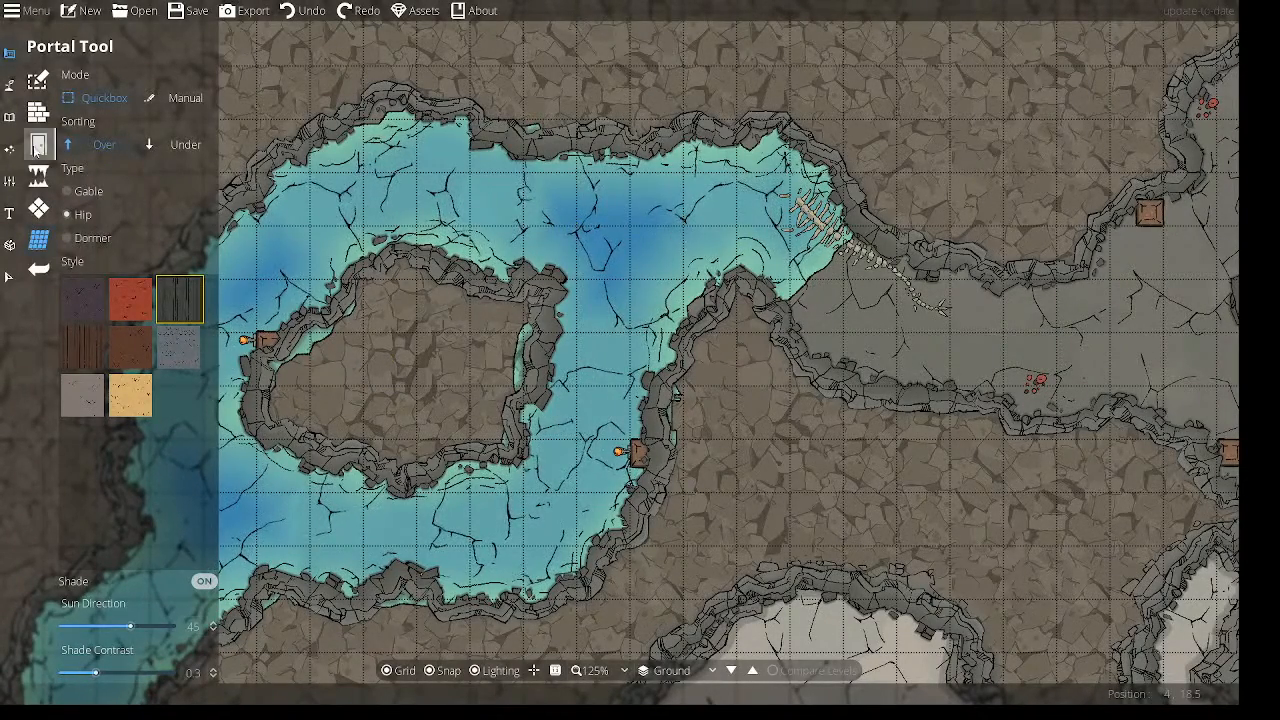
left_click(9, 84)
left_click(73, 145)
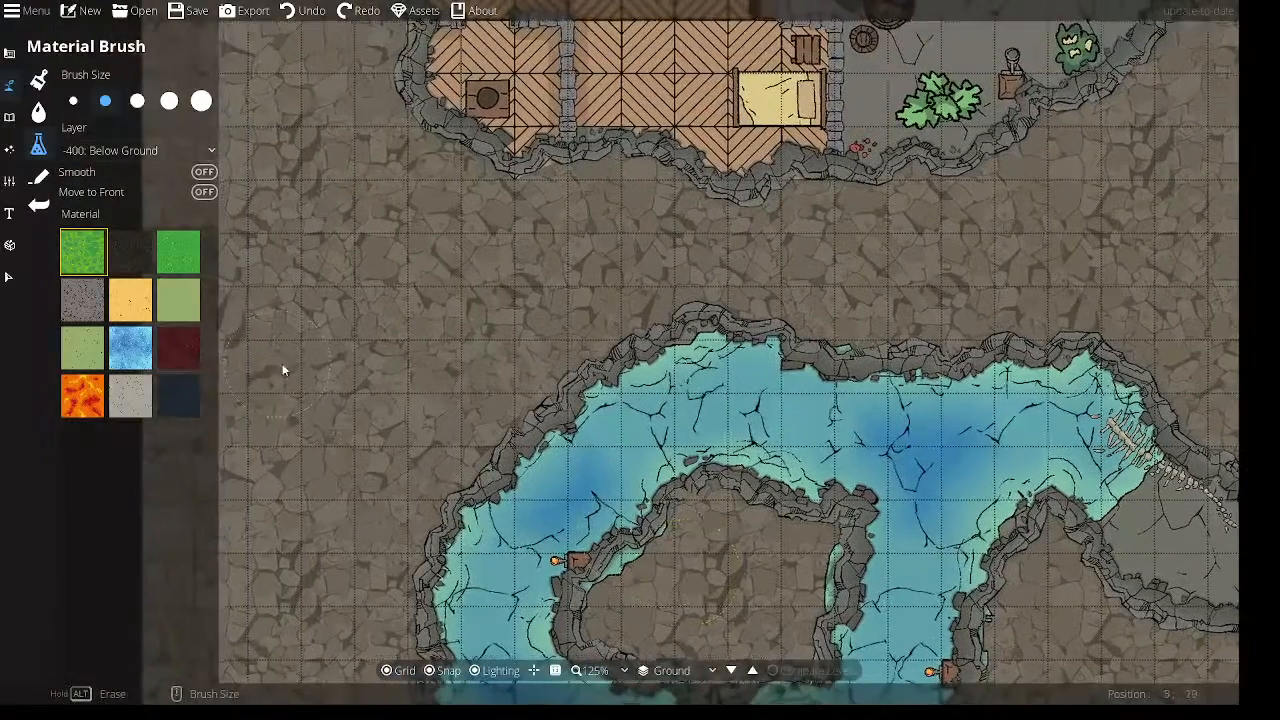
Try painting the dark mossy material and Cloverfield Tile on the rock south of the wood-floored room, and undo both.
left_click(122, 251)
mouse_move(450, 210)
left_mouse_down()
mouse_move(400, 257)
mouse_move(434, 257)
mouse_move(390, 310)
left_mouse_up()
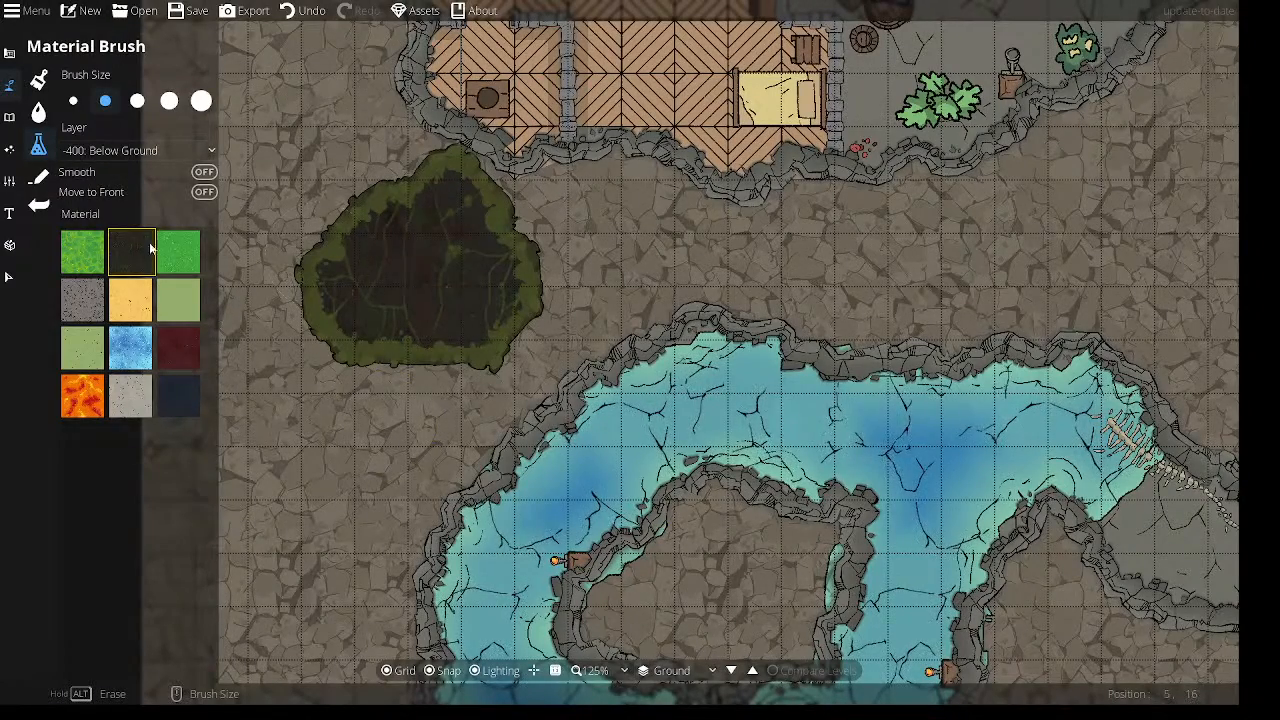
left_click(181, 251)
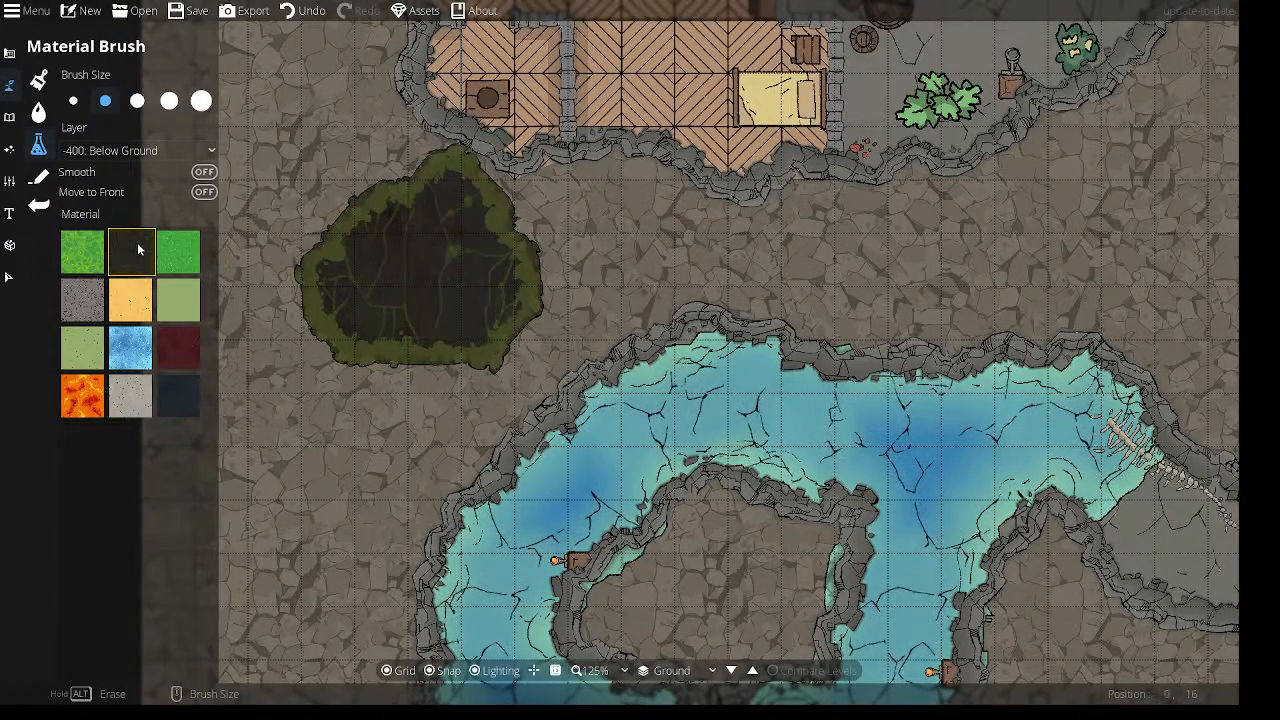
mouse_move(389, 275)
left_mouse_down()
mouse_move(358, 232)
mouse_move(324, 298)
mouse_move(490, 312)
mouse_move(443, 272)
mouse_move(492, 242)
mouse_move(468, 300)
mouse_move(399, 292)
left_mouse_up()
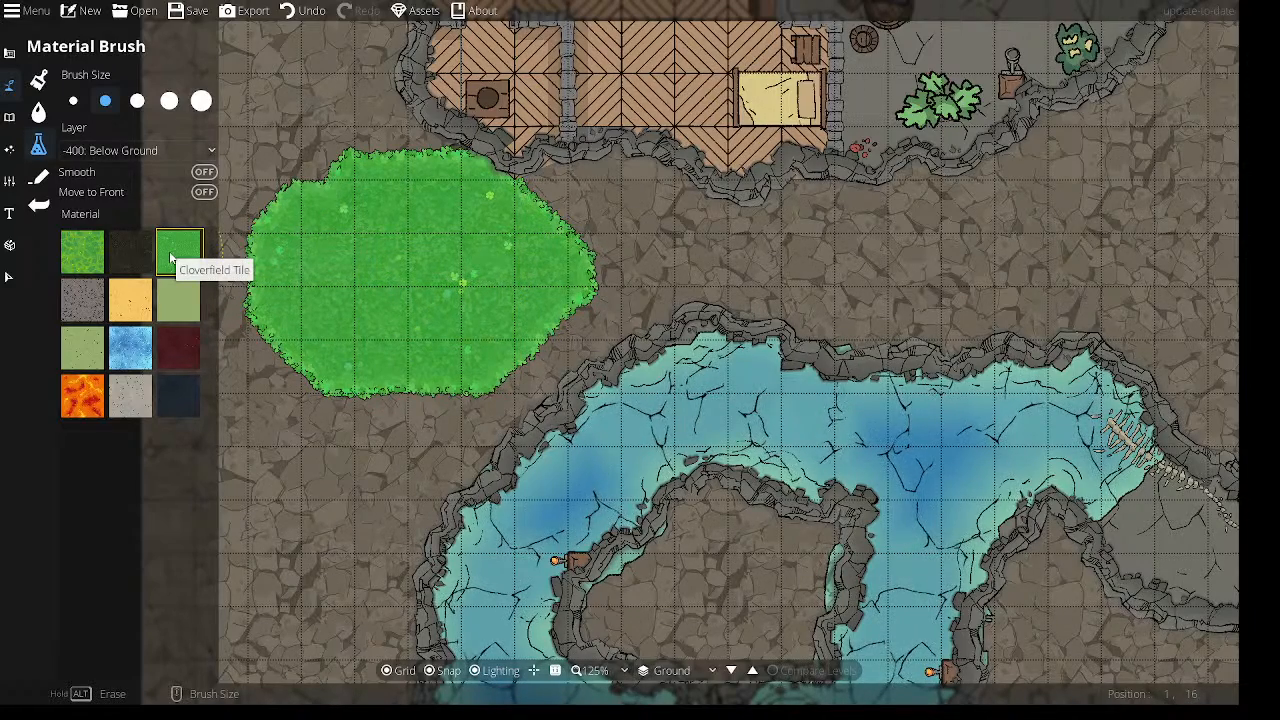
key("ctrl+z")
key("ctrl+z")
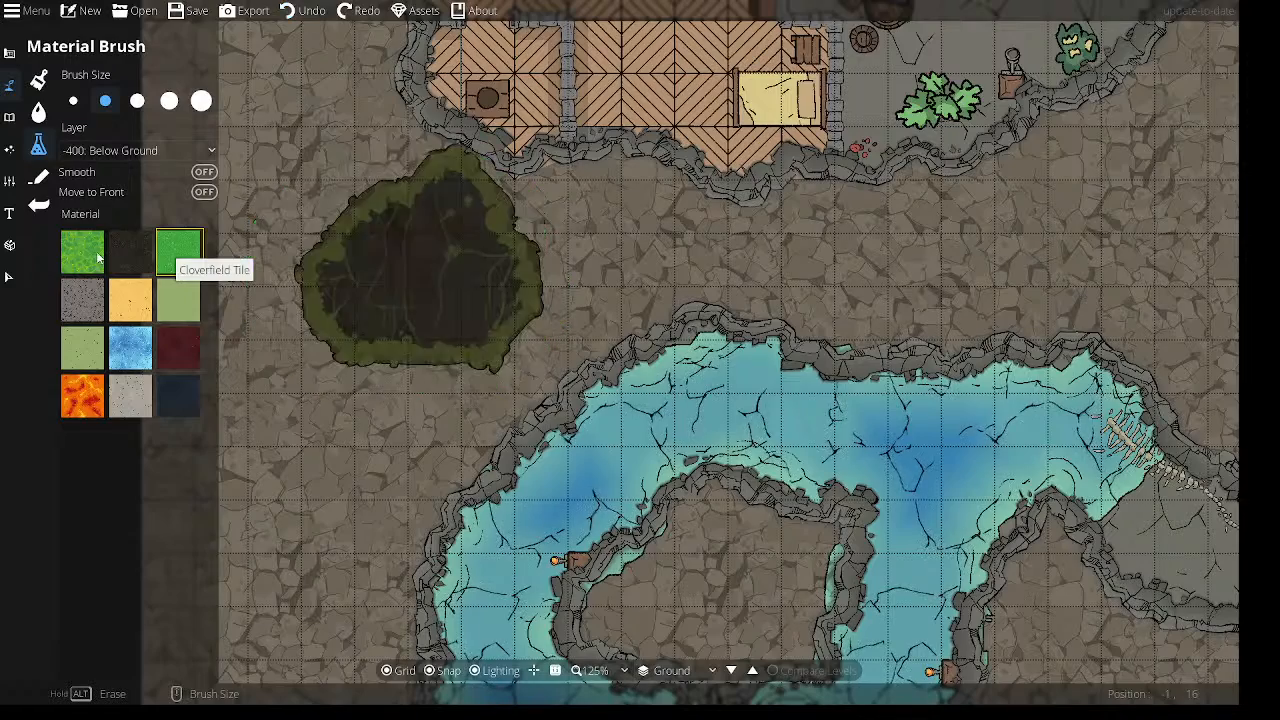
key("ctrl+z")
Try the bright yellow-green material and the speckled grey material on the same rock area, and undo both patches.
left_click(82, 248)
mouse_move(401, 263)
left_mouse_down()
mouse_move(442, 313)
mouse_move(437, 302)
left_mouse_up()
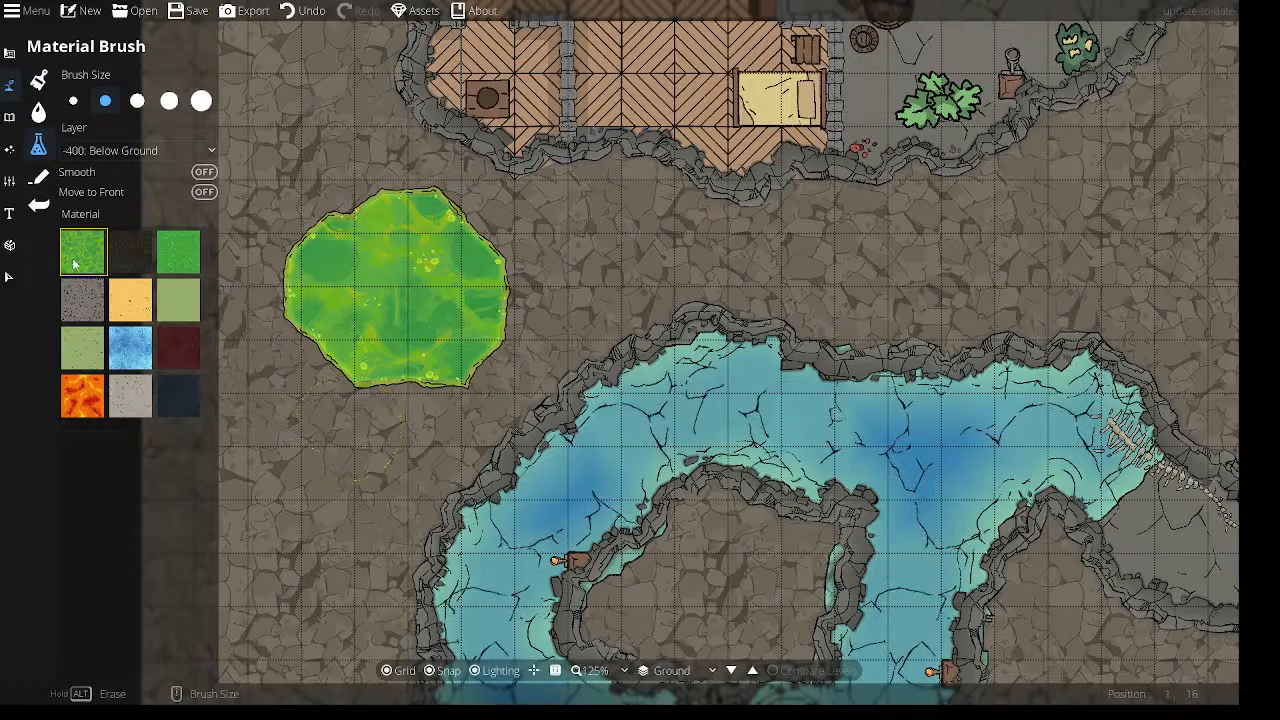
left_click(90, 286)
mouse_move(409, 258)
left_mouse_down()
mouse_move(345, 237)
mouse_move(317, 313)
mouse_move(440, 347)
mouse_move(466, 254)
mouse_move(371, 240)
left_mouse_up()
key("ctrl+z")
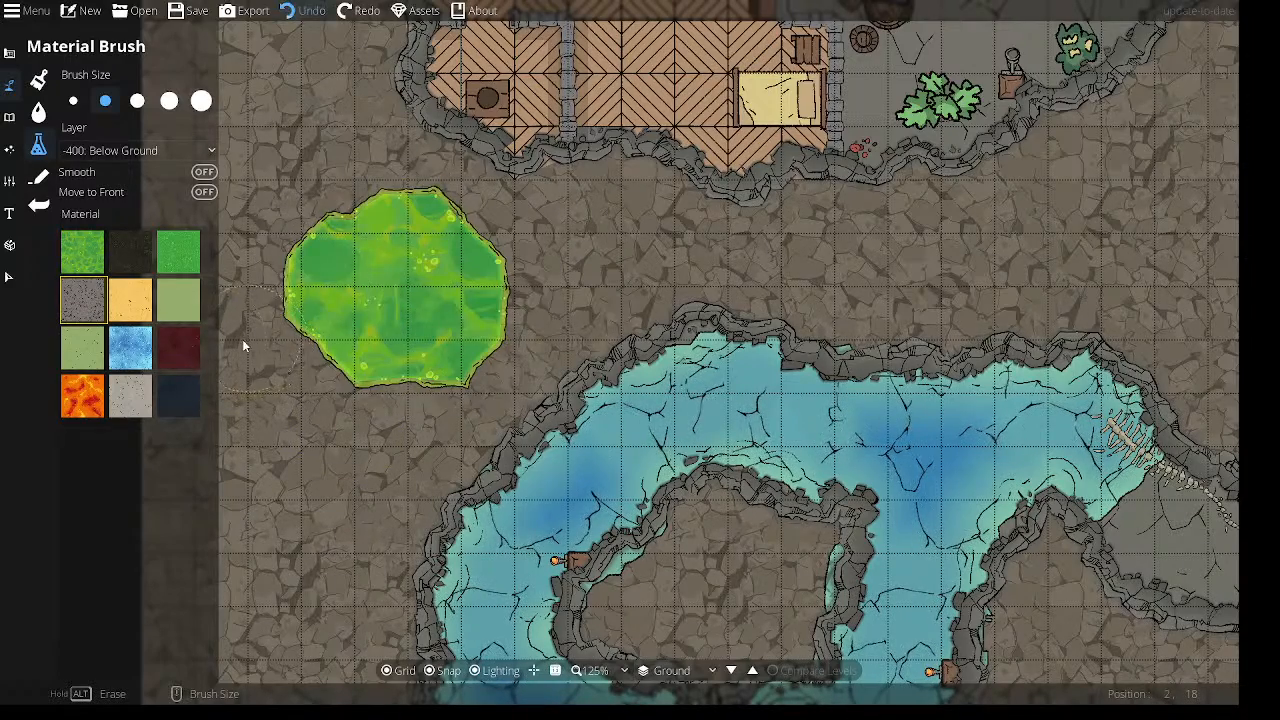
key("ctrl+z")
Try a patch of the yellow sand material and one of the plain light-green grass material, undoing each.
left_click(129, 305)
mouse_move(326, 326)
left_mouse_down()
mouse_move(377, 291)
mouse_move(404, 340)
left_mouse_up()
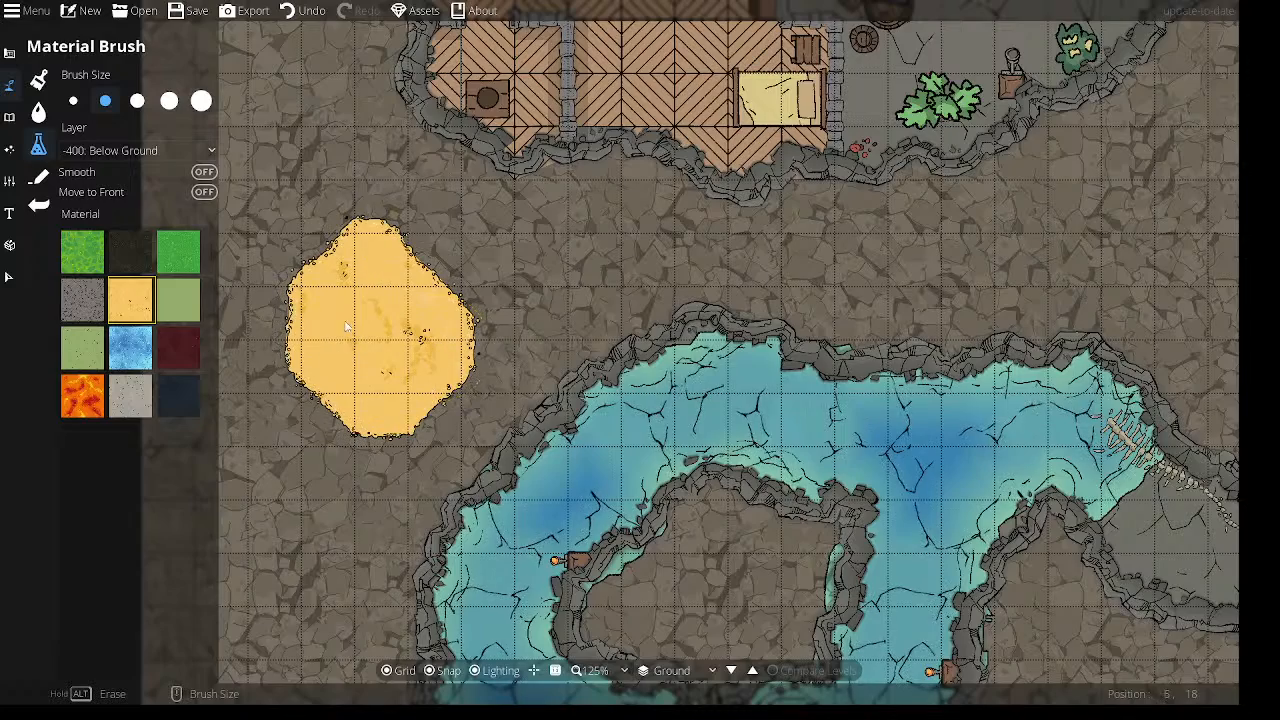
key("ctrl+z")
left_click(180, 300)
left_click_drag(399, 290, 418, 354)
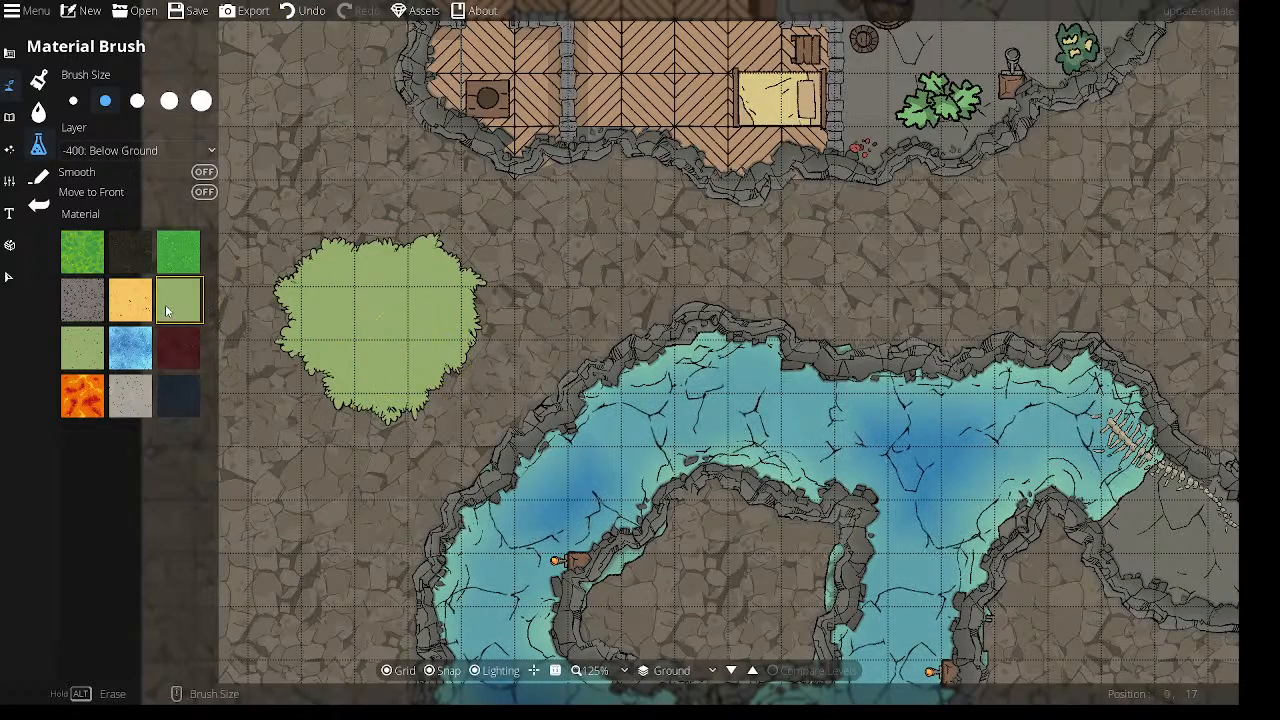
key("ctrl+z")
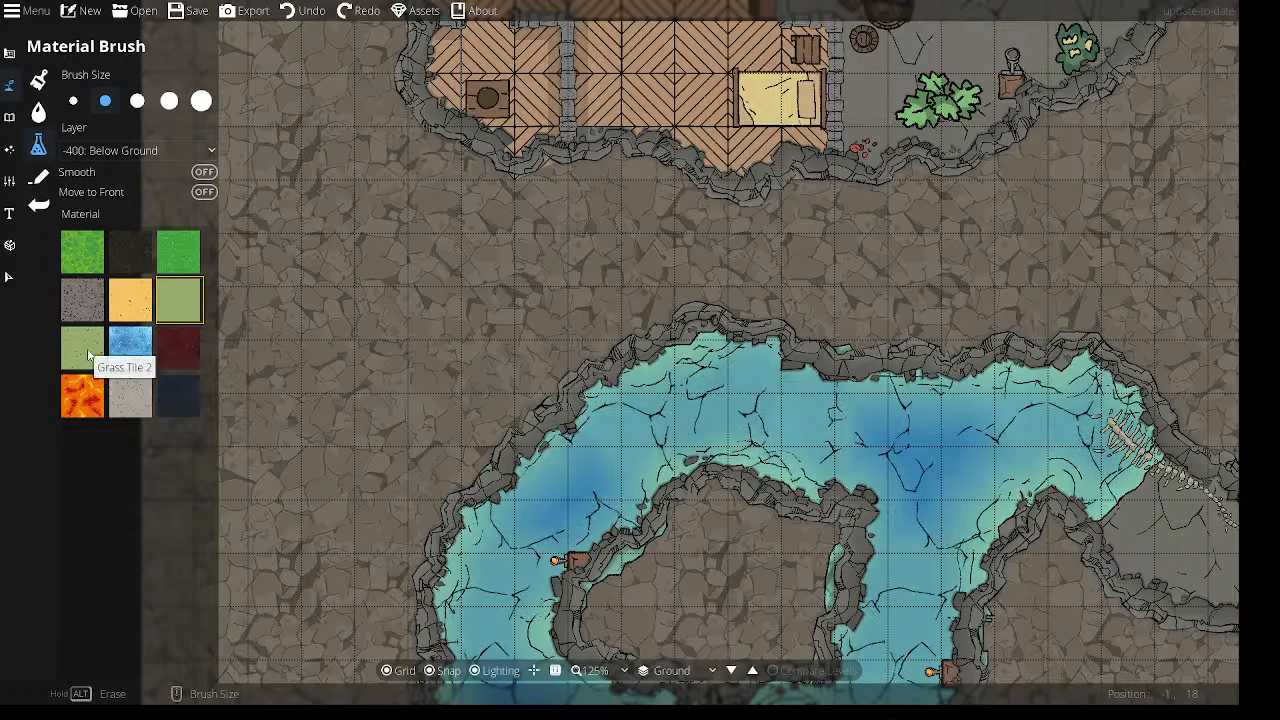
Try painting patches of Ice Tile and Infestation Tile on the rock northwest of the lake, and undo them.
left_click(130, 348)
mouse_move(380, 265)
left_mouse_down()
mouse_move(385, 300)
mouse_move(410, 280)
left_mouse_up()
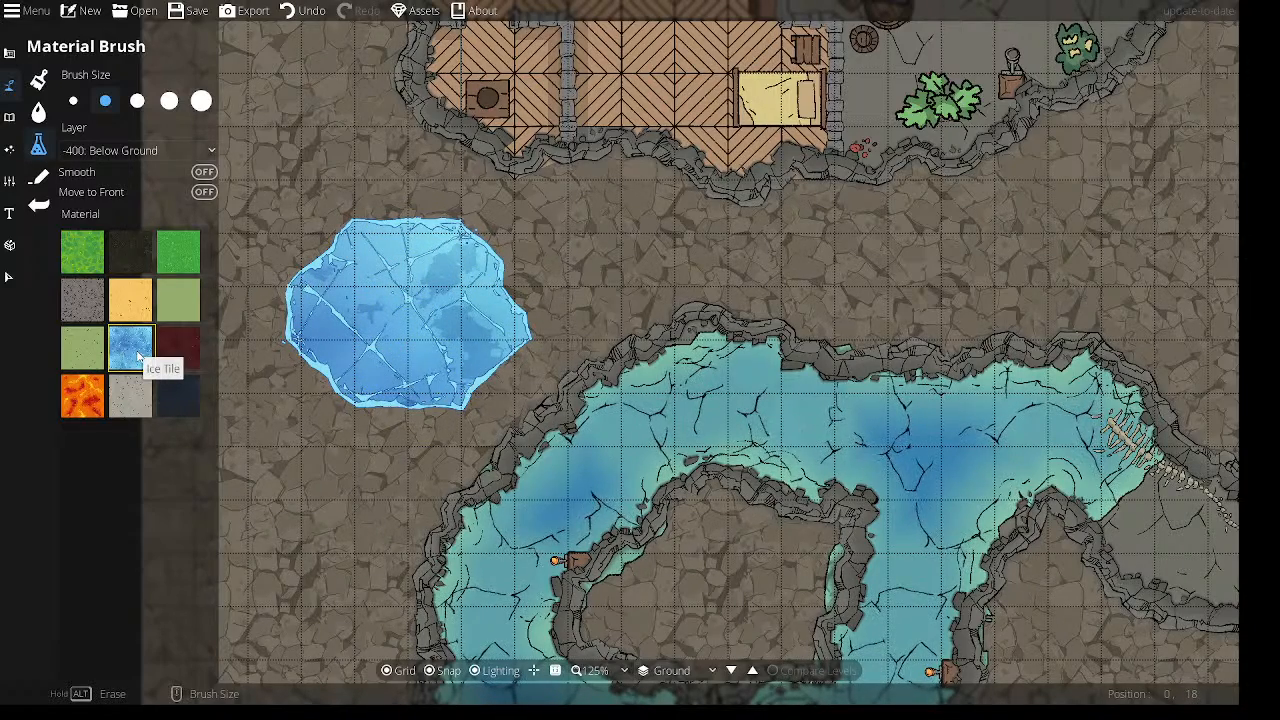
key("ctrl+z")
left_click(178, 348)
mouse_move(470, 290)
left_mouse_down()
mouse_move(329, 277)
mouse_move(349, 243)
mouse_move(339, 334)
left_mouse_up()
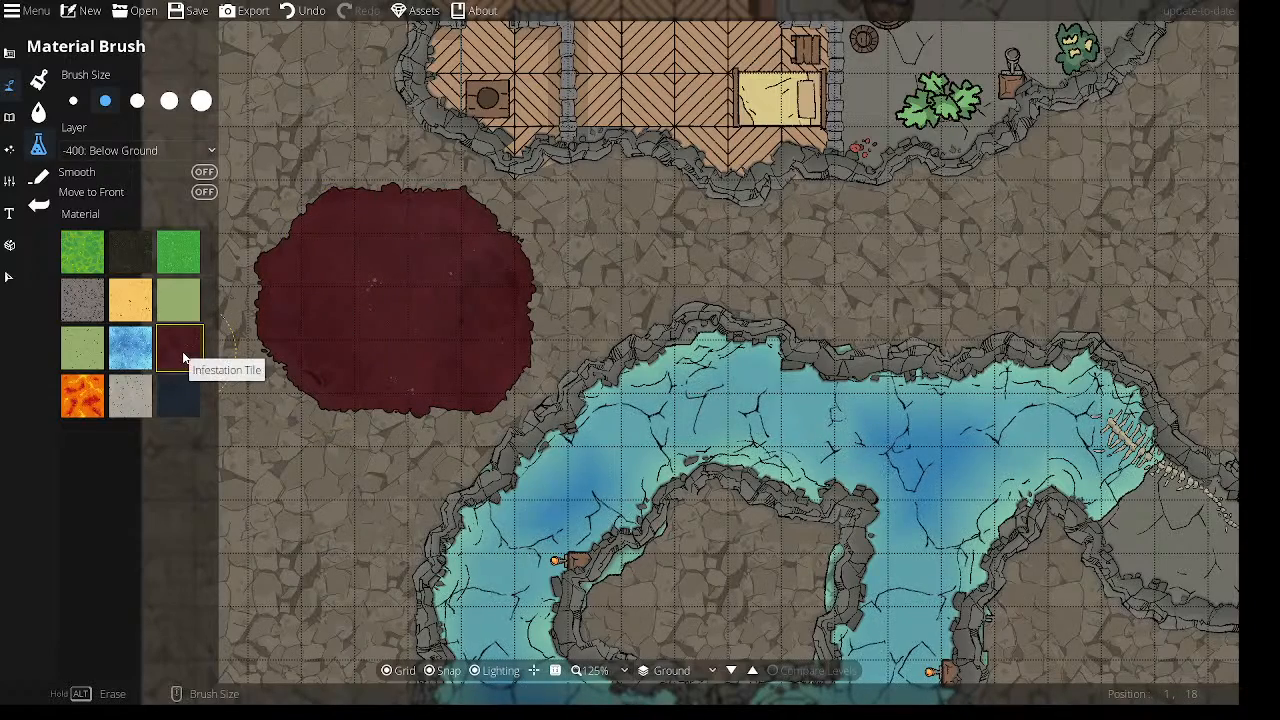
mouse_move(392, 320)
left_mouse_down()
mouse_move(294, 239)
mouse_move(399, 318)
left_mouse_up()
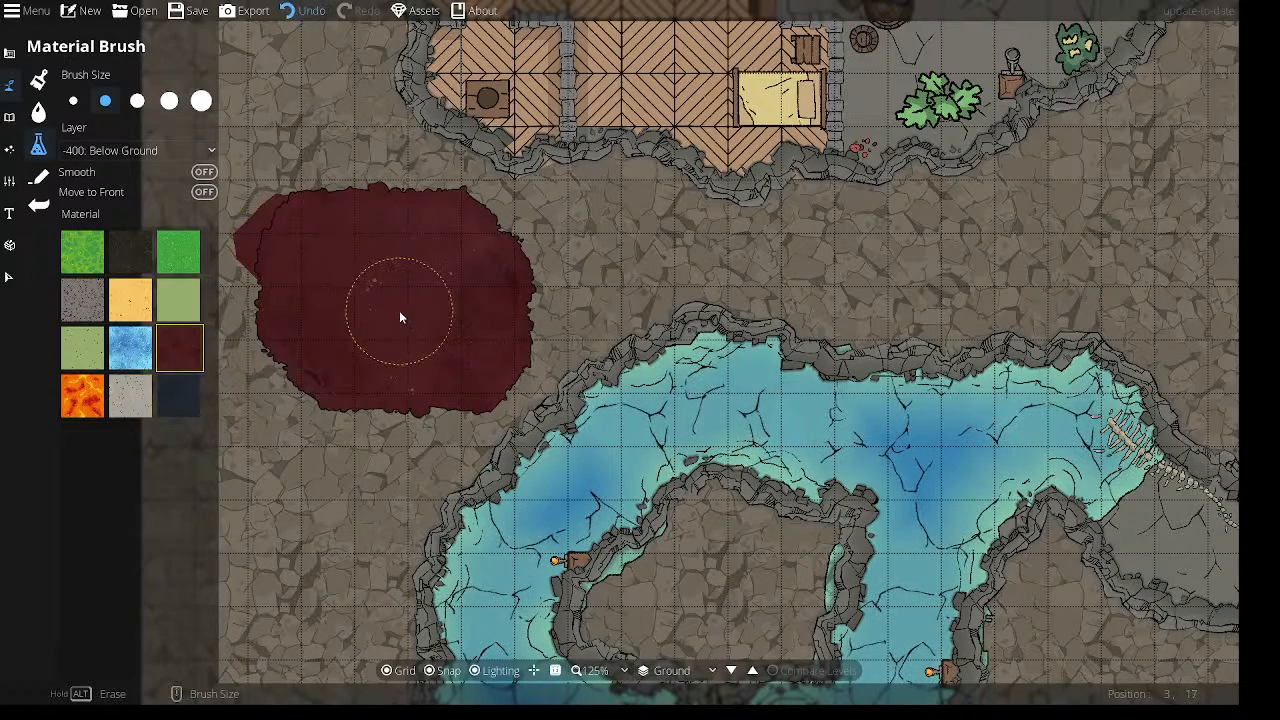
key("ctrl+z")
key("ctrl+z")
key("ctrl+z")
Try a patch of Rock Tile and one of the dark navy material northwest of the lake, undoing each.
left_click(128, 385)
mouse_move(434, 276)
left_mouse_down()
mouse_move(361, 306)
mouse_move(419, 270)
mouse_move(380, 250)
left_mouse_up()
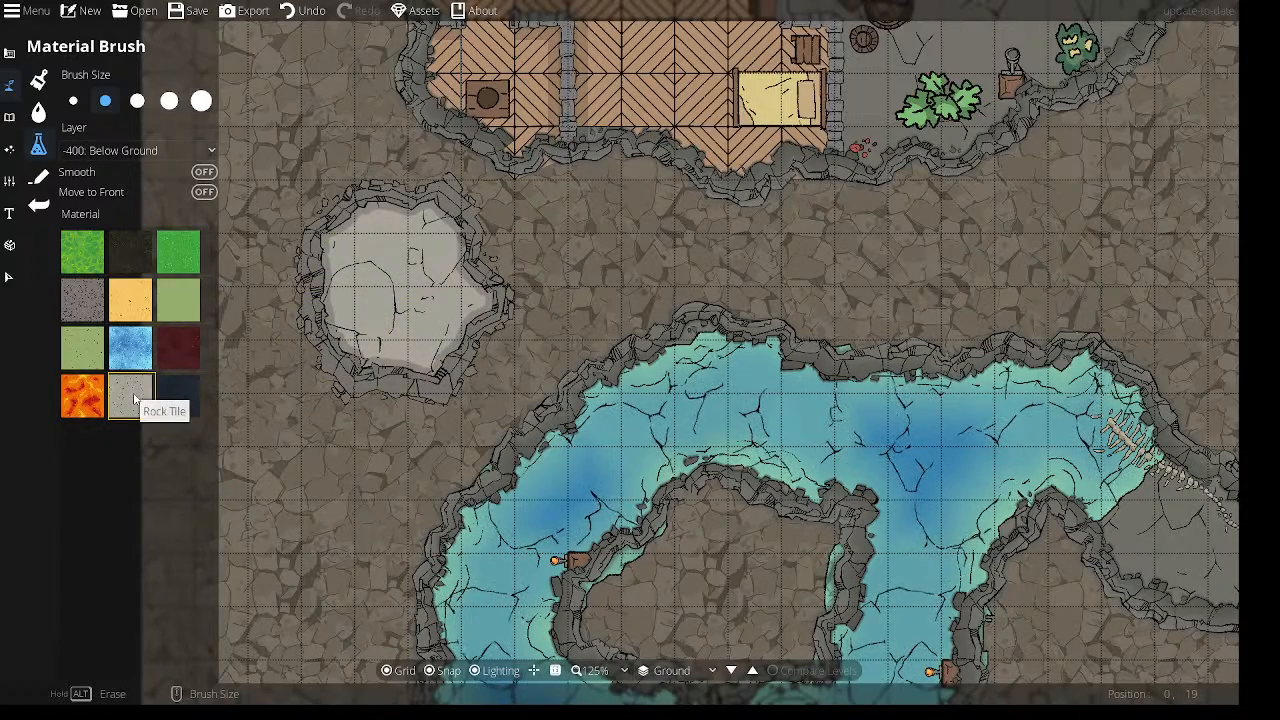
key("ctrl+z")
left_click(180, 398)
mouse_move(400, 231)
left_mouse_down()
mouse_move(471, 291)
mouse_move(340, 335)
left_mouse_up()
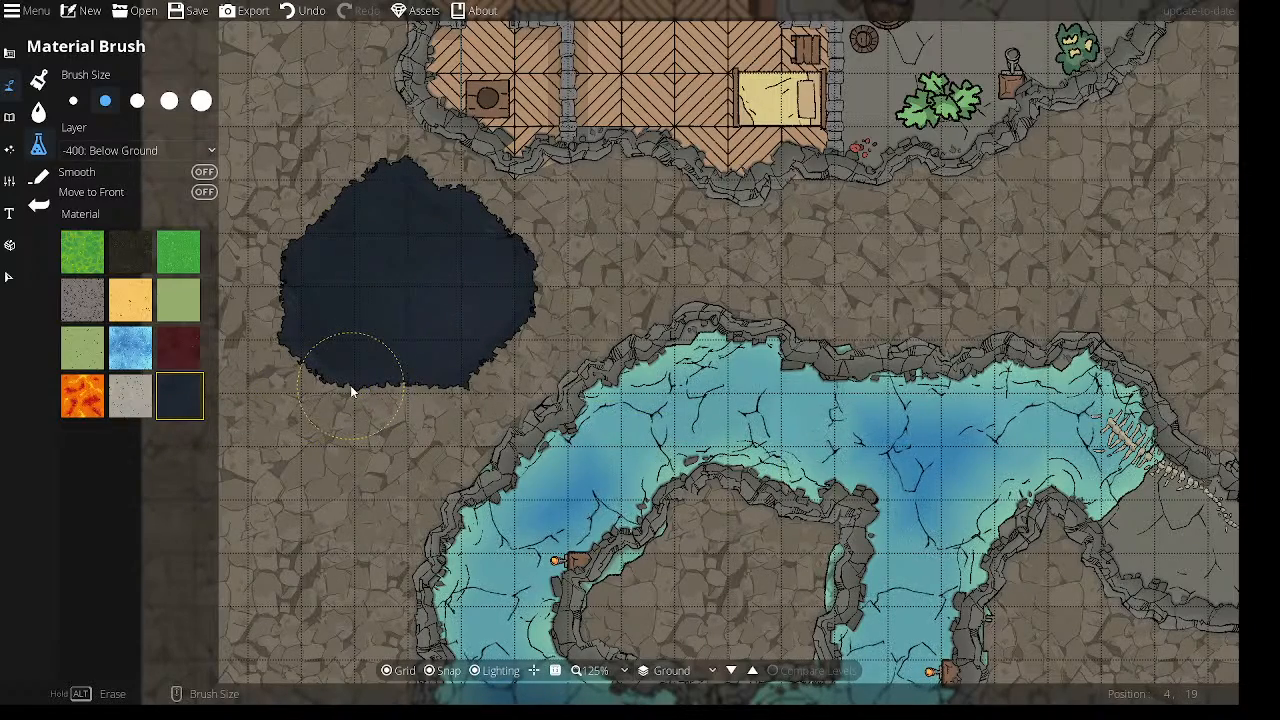
key("ctrl+z")
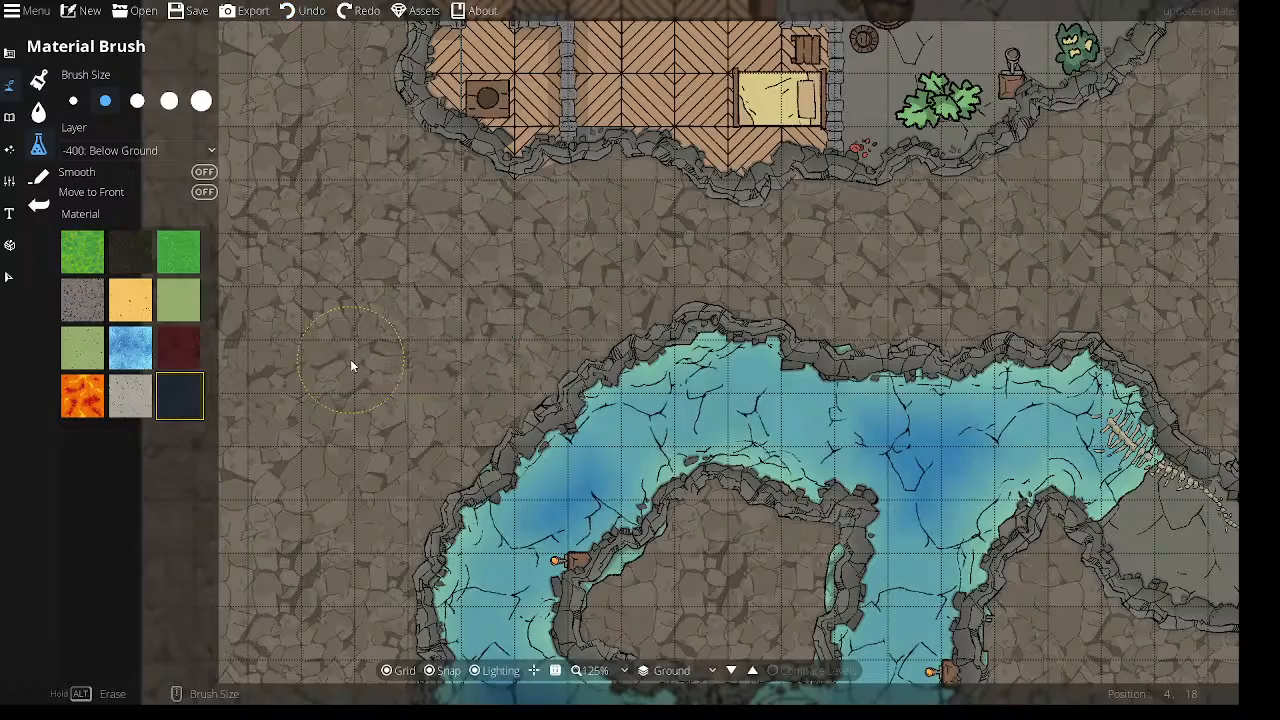
Save the map and examine its passages from the lake past the lava to the large eastern cavern.
left_click(201, 13)
left_click_drag(884, 292, 749, 599)
left_click_drag(878, 244, 378, 527)
mouse_move(713, 392)
left_mouse_down()
mouse_move(595, 390)
mouse_move(260, 313)
left_mouse_up()
left_click_drag(892, 348, 463, 417)
left_click_drag(966, 423, 360, 340)
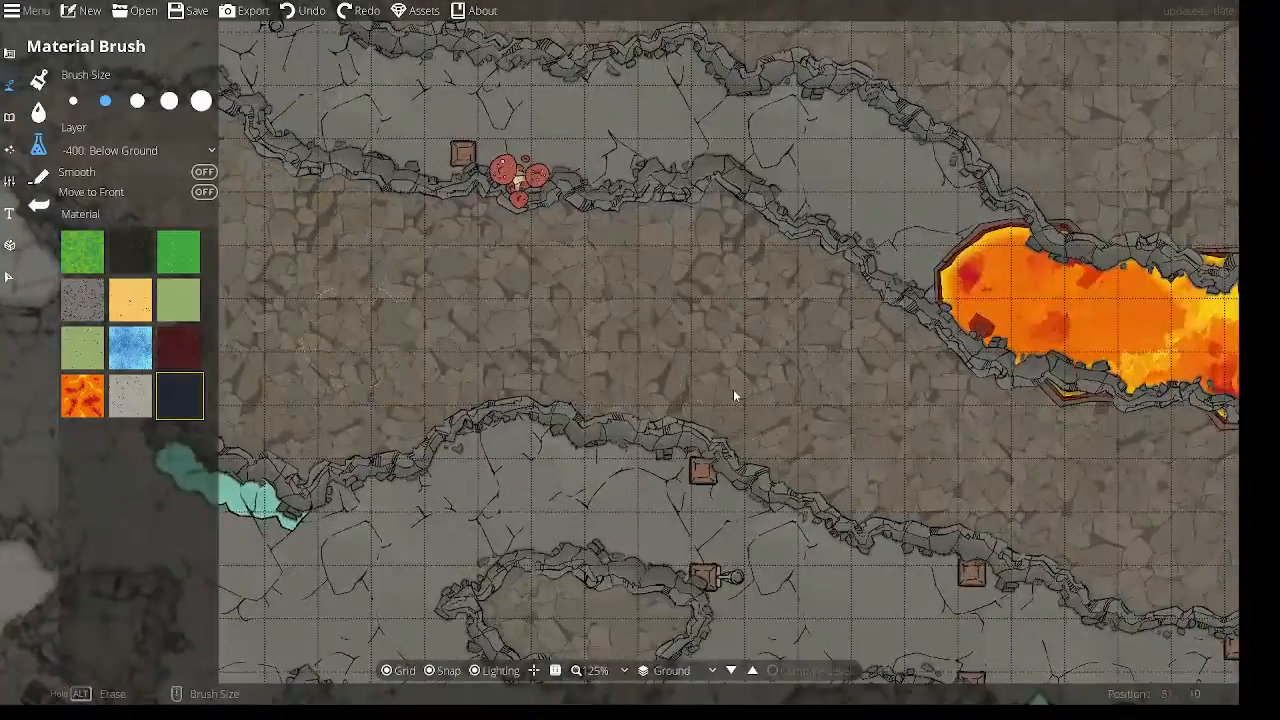
left_click_drag(1010, 470, 475, 215)
left_click_drag(766, 289, 467, 2)
left_click_drag(698, 359, 735, 60)
left_click_drag(894, 585, 830, 150)
left_click_drag(872, 544, 845, 290)
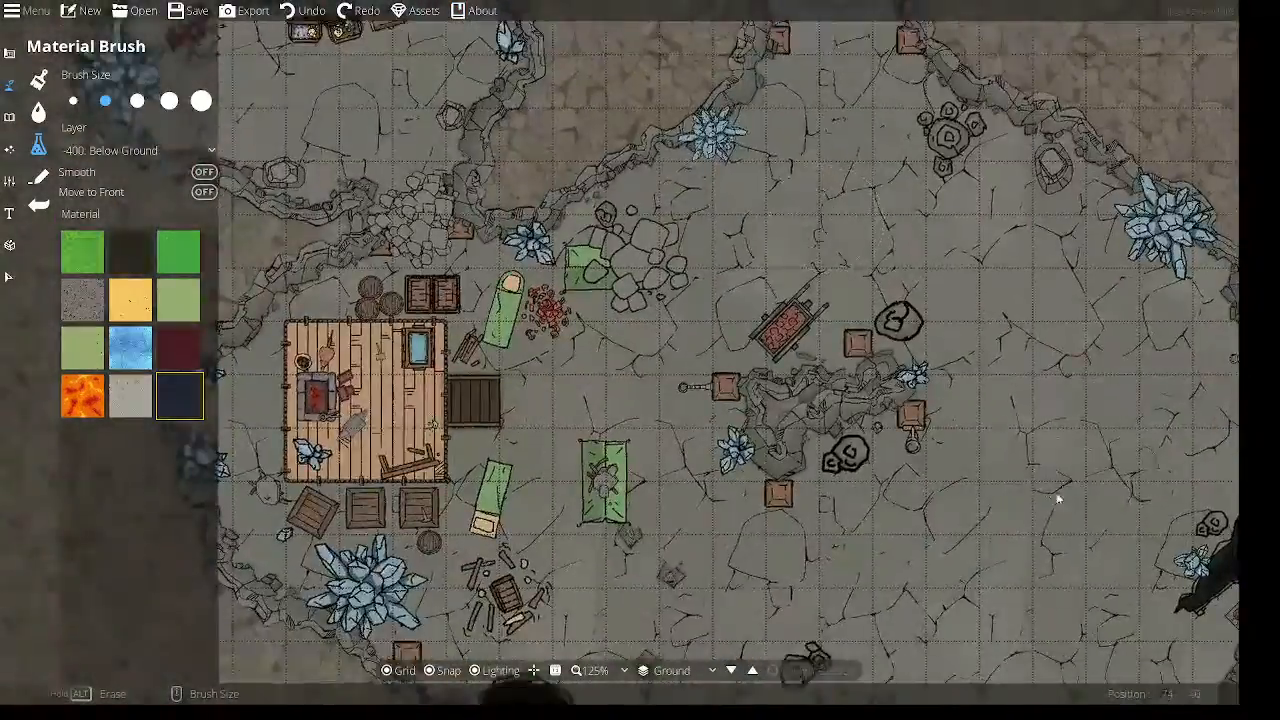
left_click_drag(1080, 508, 811, 283)
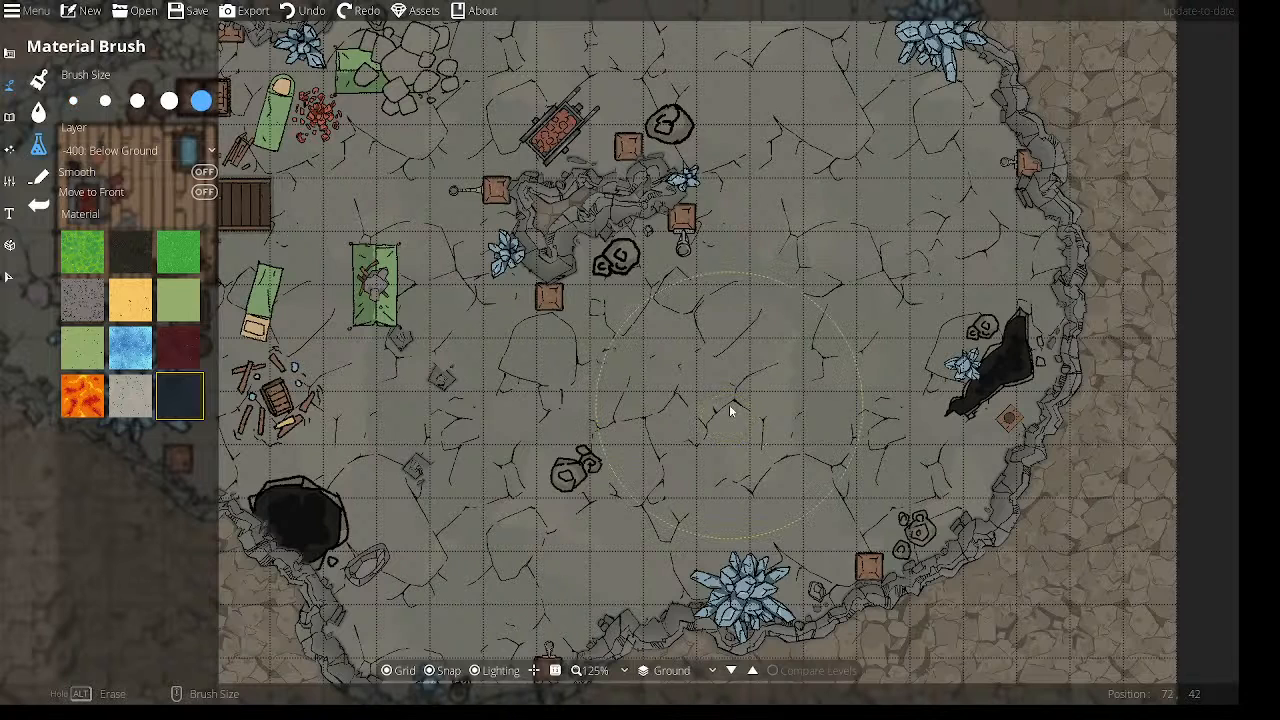
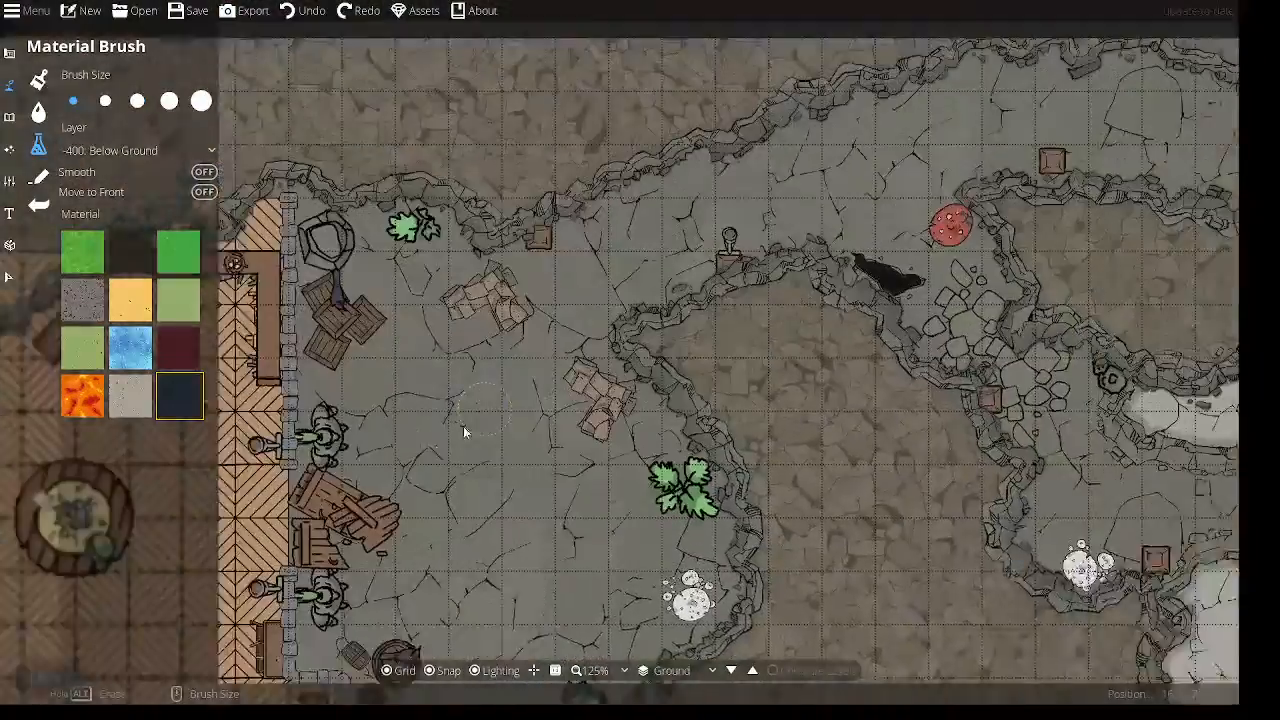
Review the decorated tunnels from the northwest room past the lava channel to the crystal cavern with the wooden platform.
left_click_drag(463, 432, 424, 468)
left_click_drag(900, 290, 503, 233)
left_click_drag(1100, 300, 423, 251)
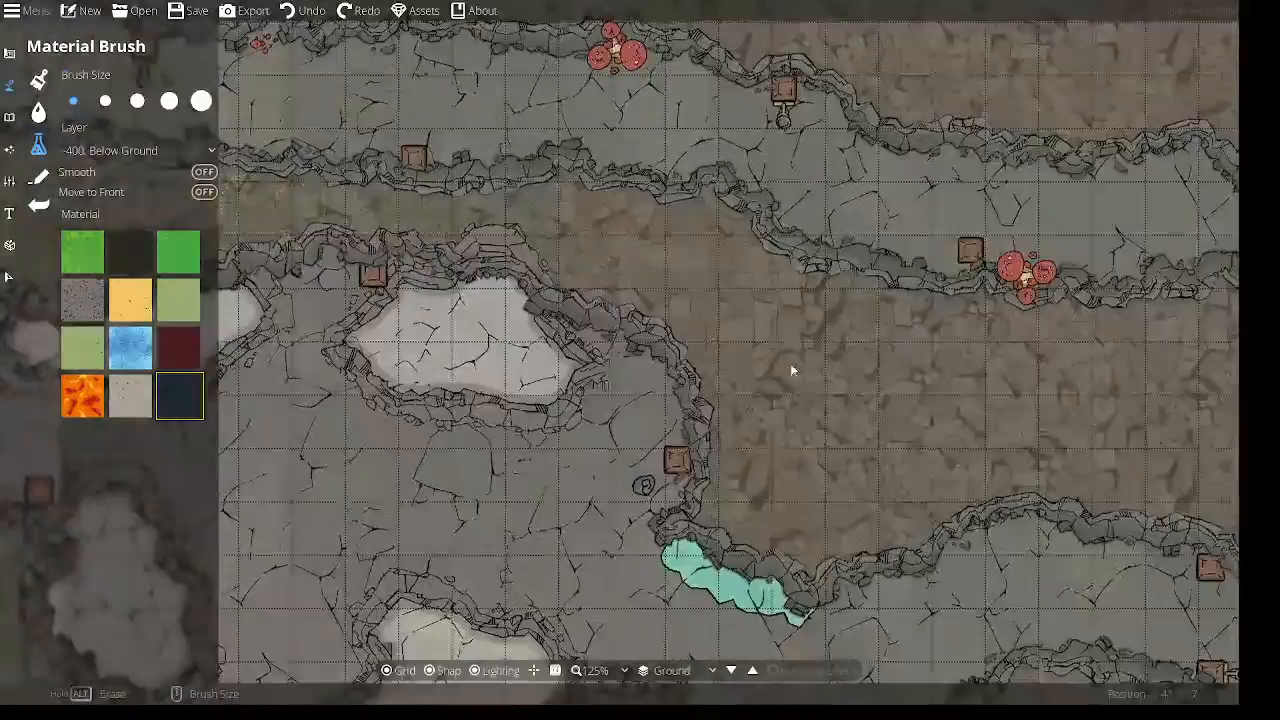
left_click_drag(851, 410, 424, 259)
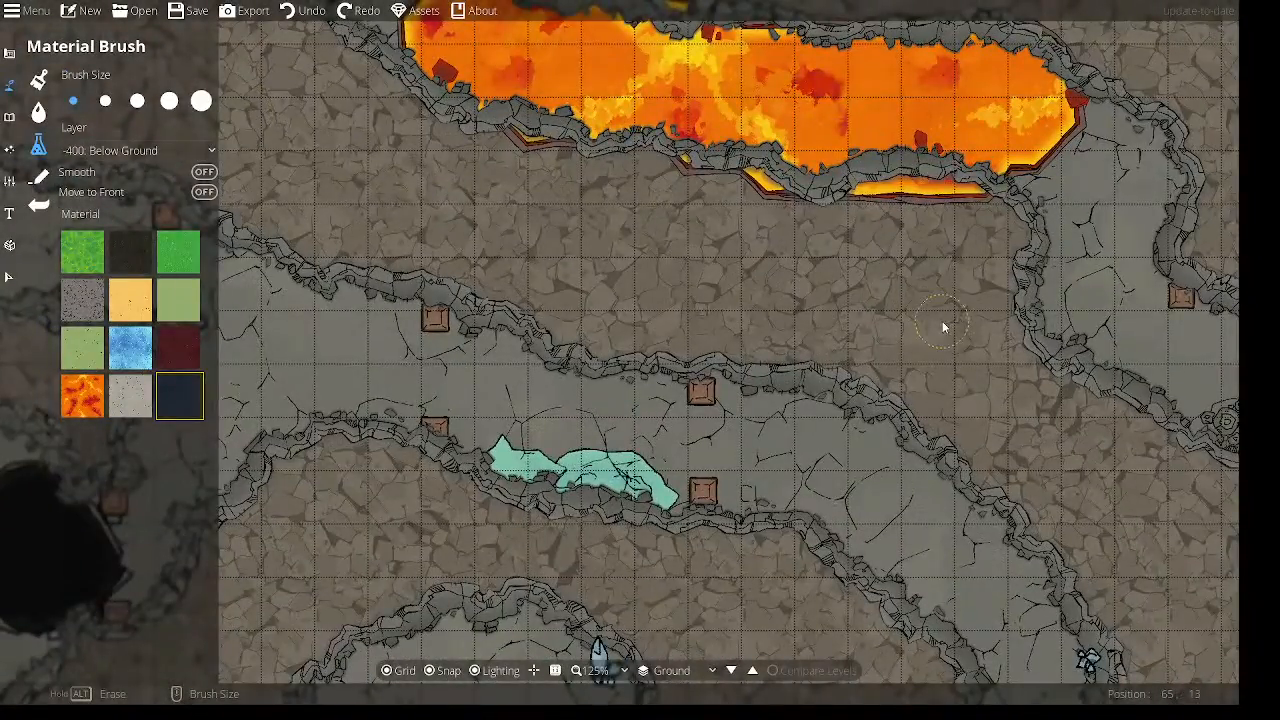
left_click_drag(876, 377, 576, 33)
left_click_drag(543, 297, 611, 31)
left_click_drag(605, 382, 568, 145)
left_click_drag(587, 410, 778, 116)
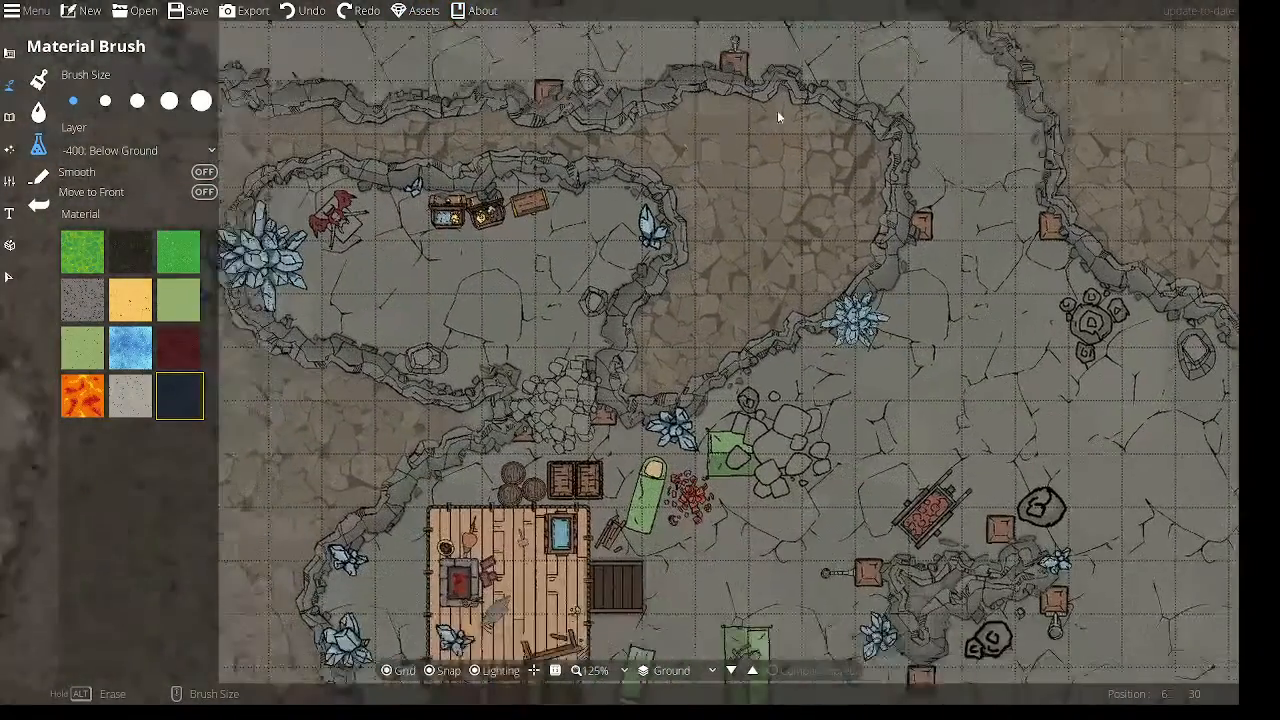